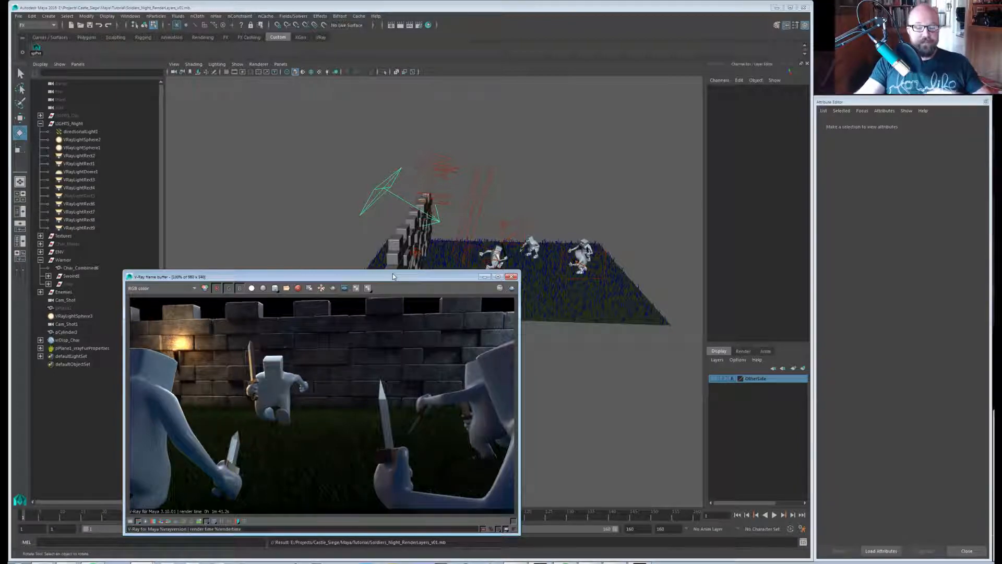
Enlarge the V-Ray frame buffer window and examine the night castle render at 100% and 200% zoom.
left_click_drag(392, 276, 496, 122)
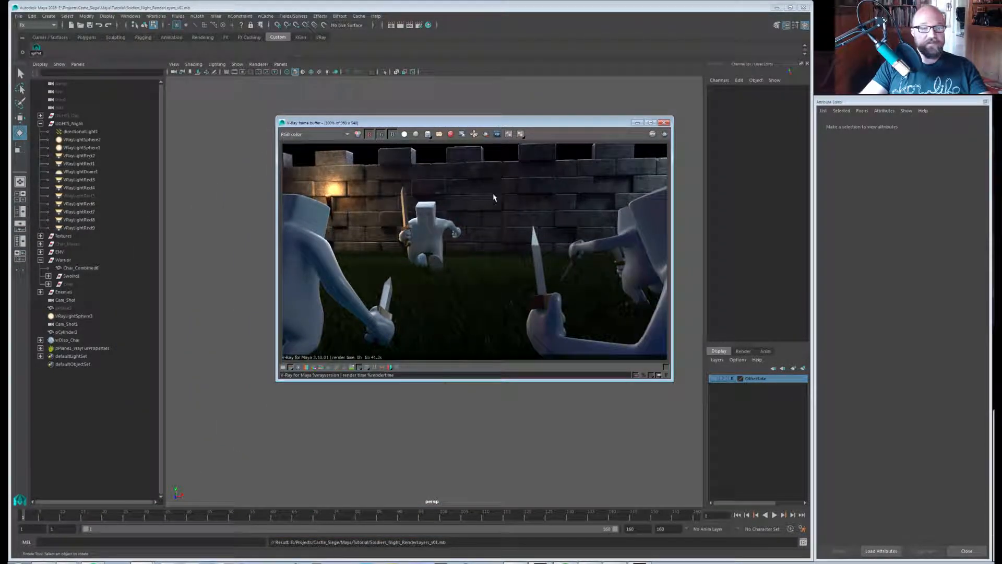
scroll(444, 218, "up", 1)
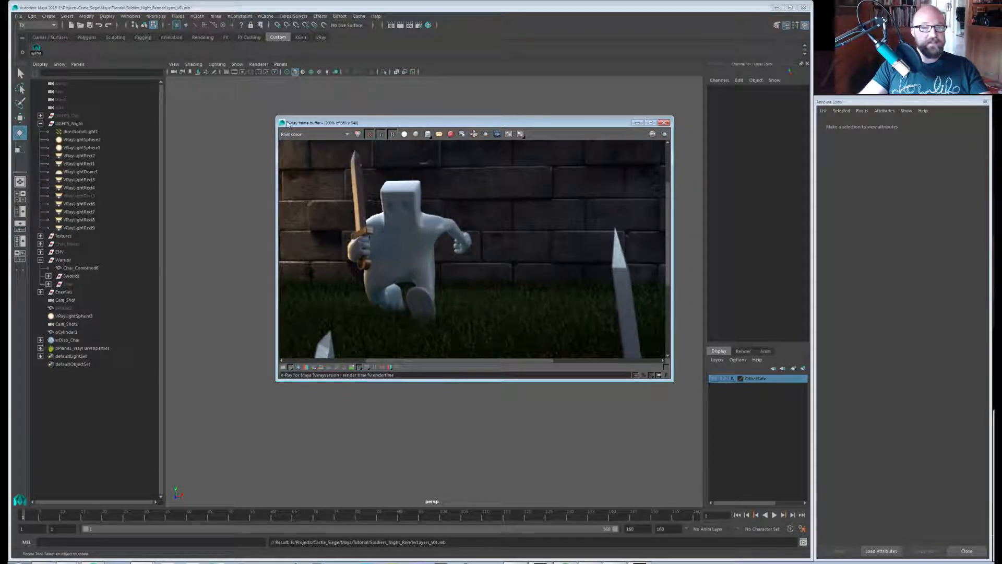
double_click(305, 123)
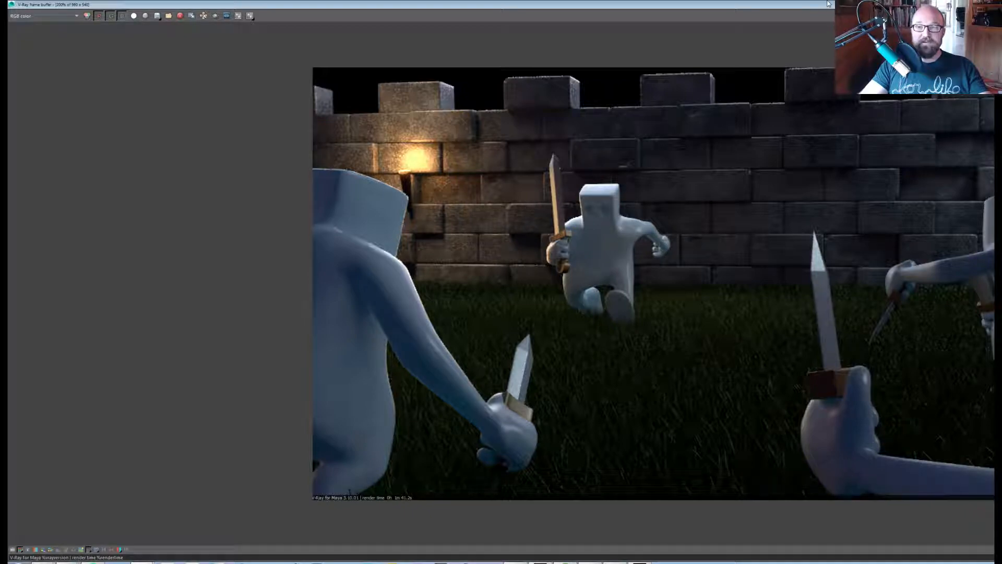
left_click(974, 4)
left_click_drag(613, 124, 438, 60)
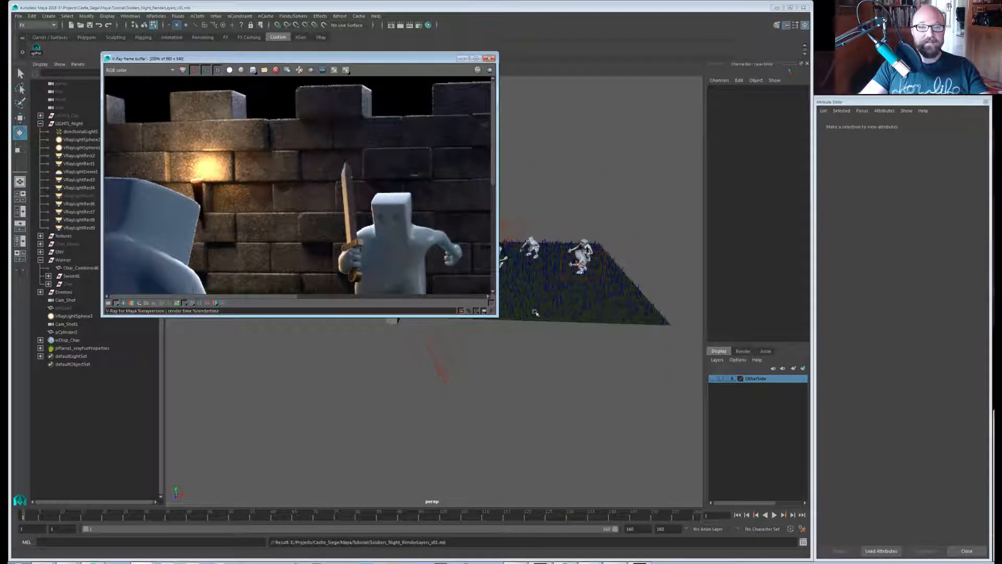
left_click_drag(496, 318, 762, 496)
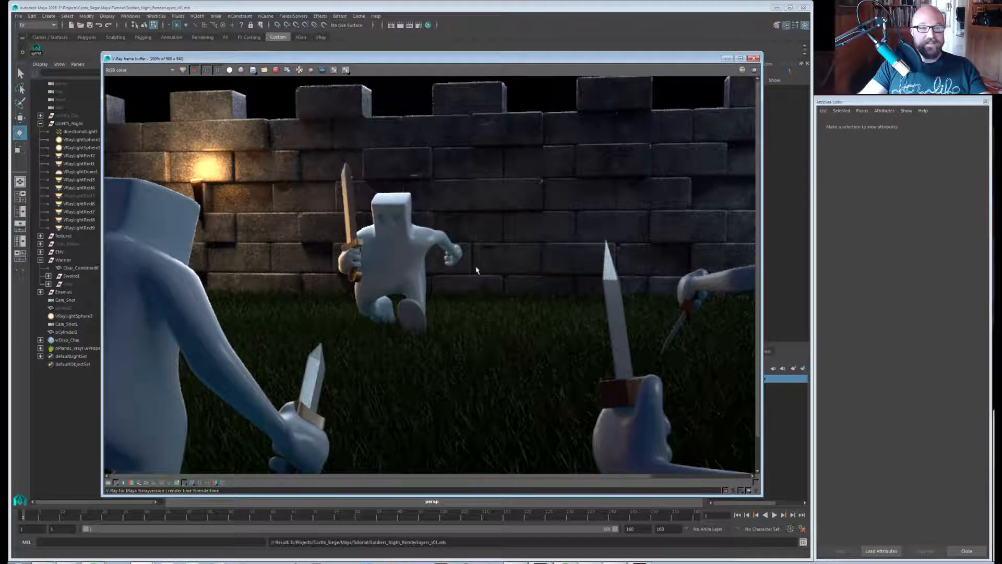
scroll(404, 250, "down", 1)
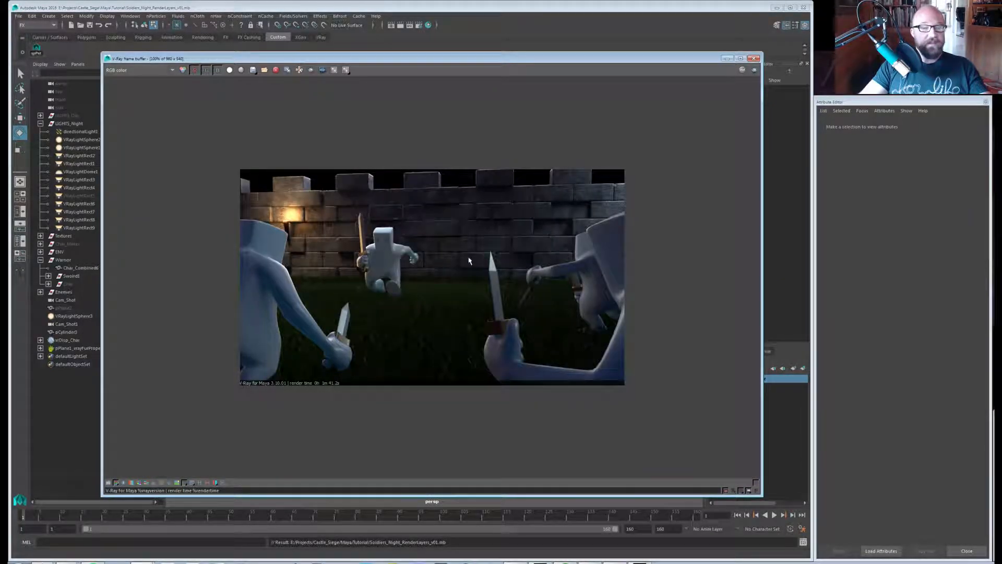
scroll(437, 263, "up", 1)
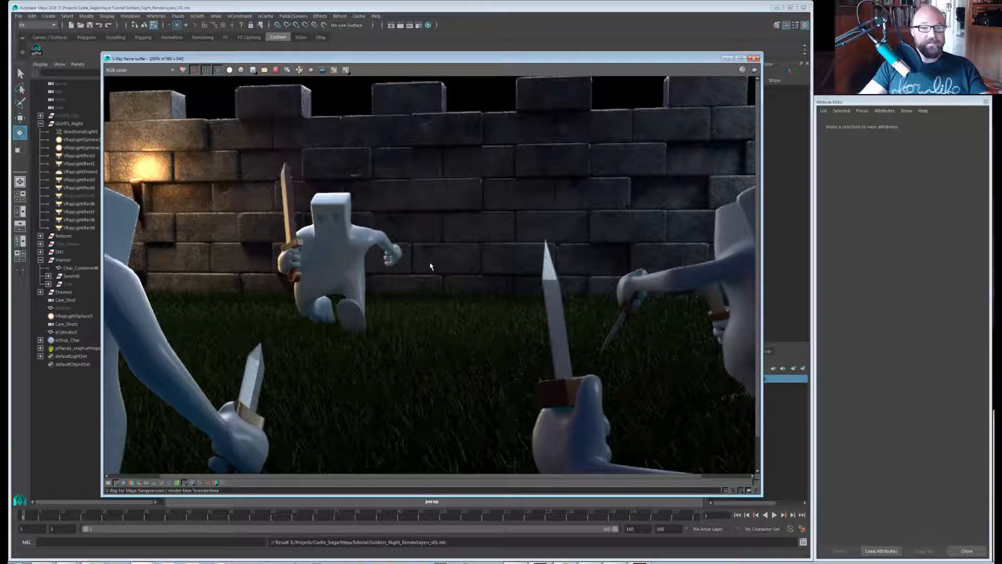
middle_click_drag(390, 230, 473, 290)
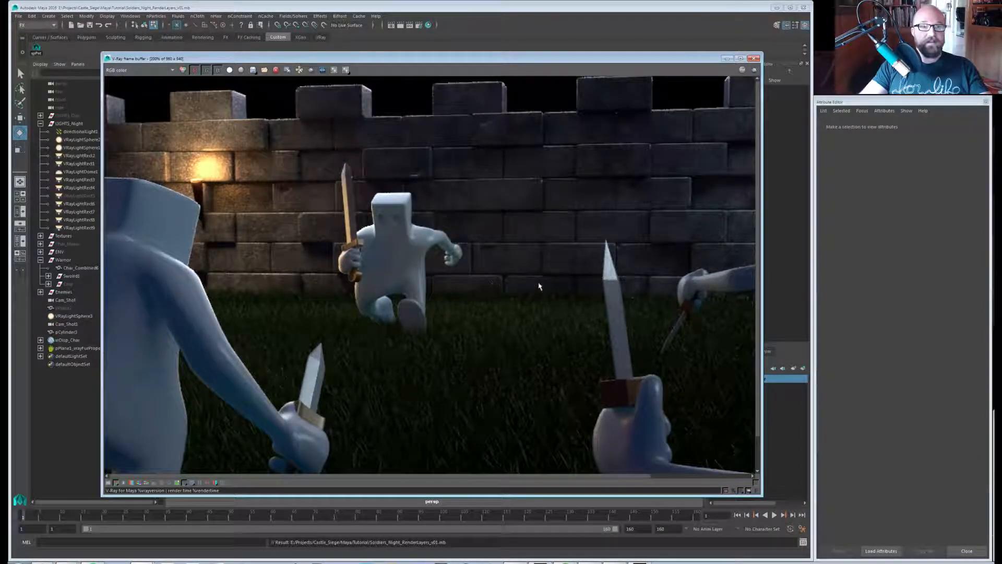
middle_click_drag(539, 286, 585, 315)
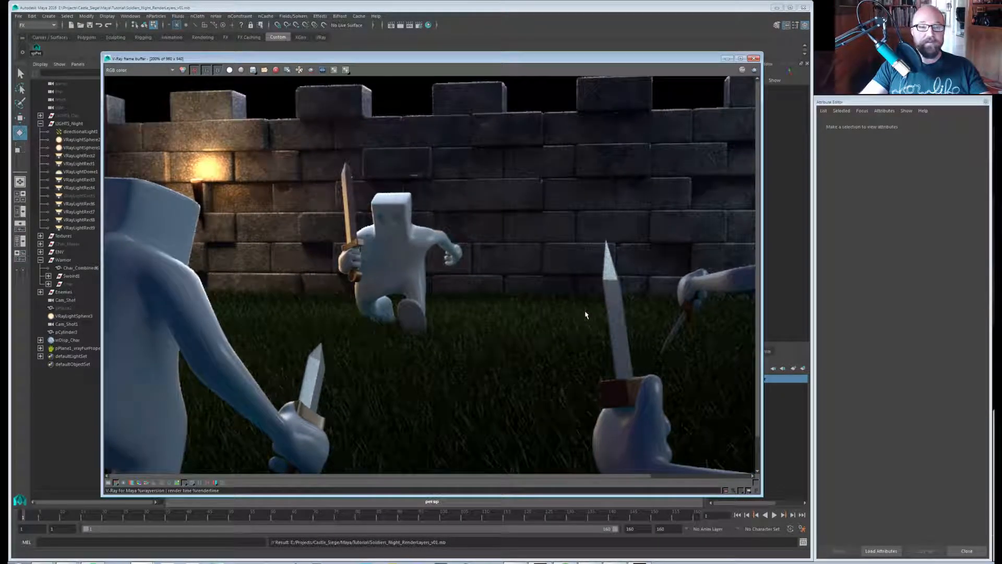
middle_click_drag(465, 264, 458, 251)
scroll(458, 250, "down", 1)
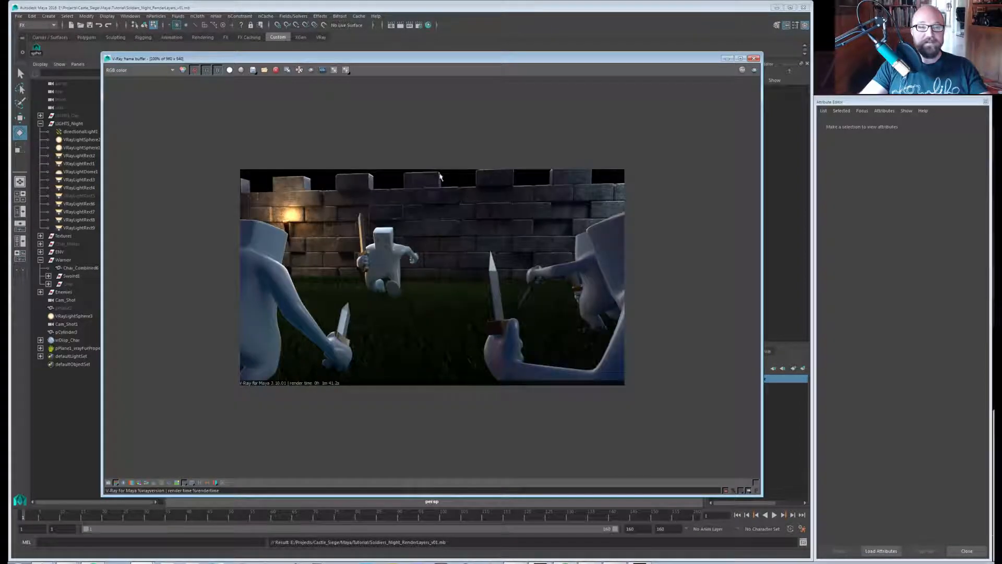
Shrink the V-Ray frame buffer window and park it beyond the scene to uncover the viewport.
left_click_drag(99, 50, 133, 244)
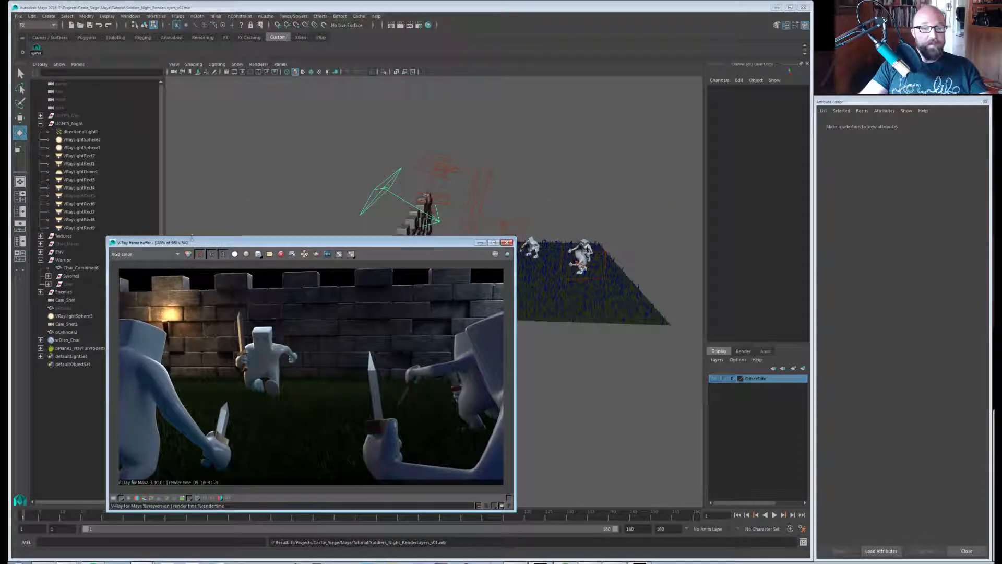
left_click_drag(237, 244, 218, 241)
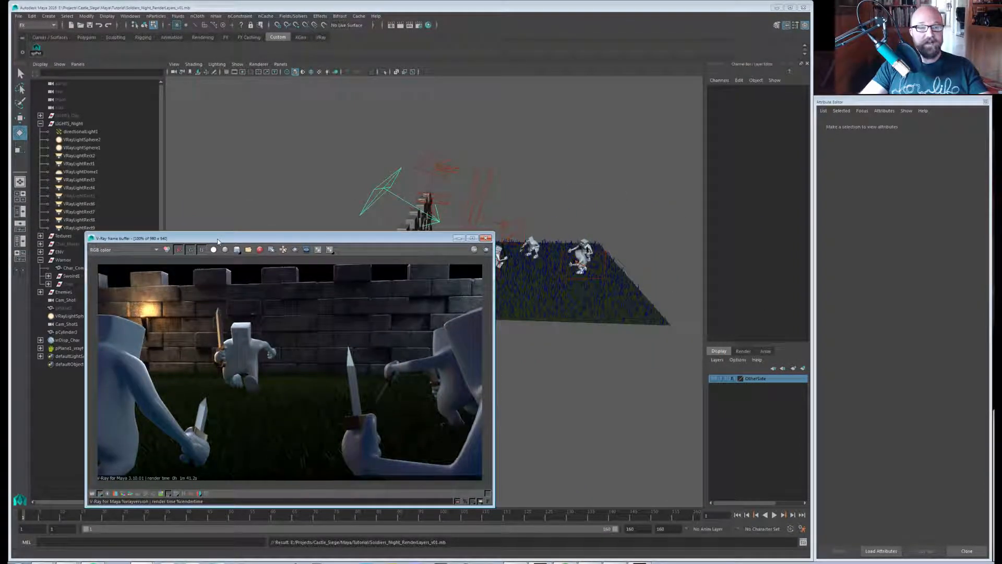
left_click_drag(284, 238, 303, 236)
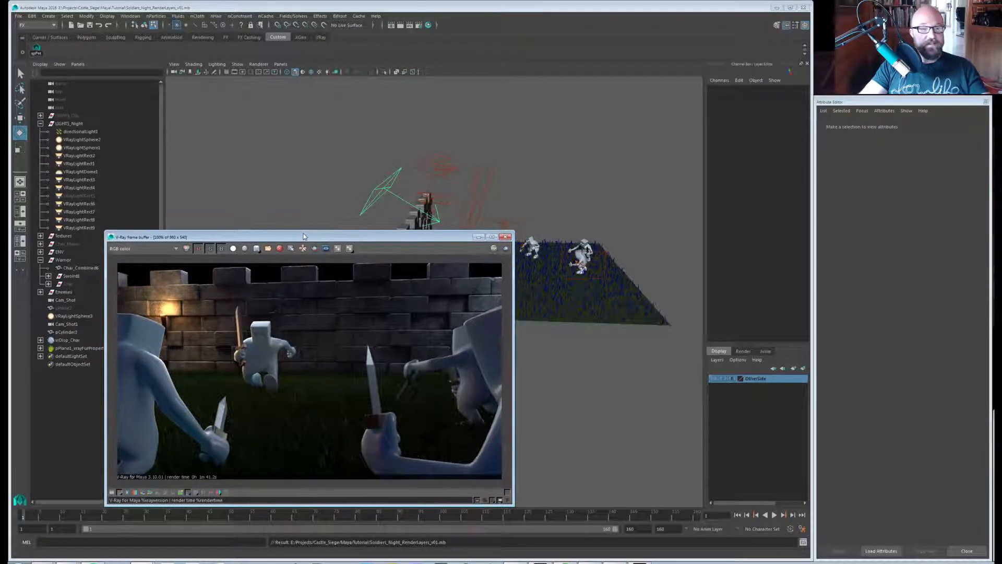
left_click_drag(467, 240, 1001, 148)
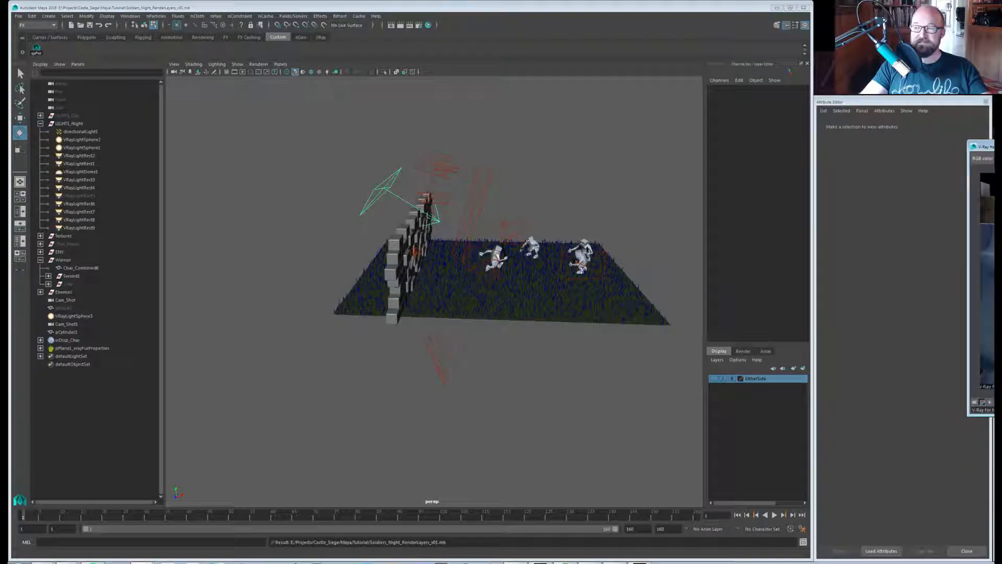
Switch to object selection and move directionalLight1 from below the ground to above the castle wall, at about 37.7 in Translate Y.
left_click(552, 358)
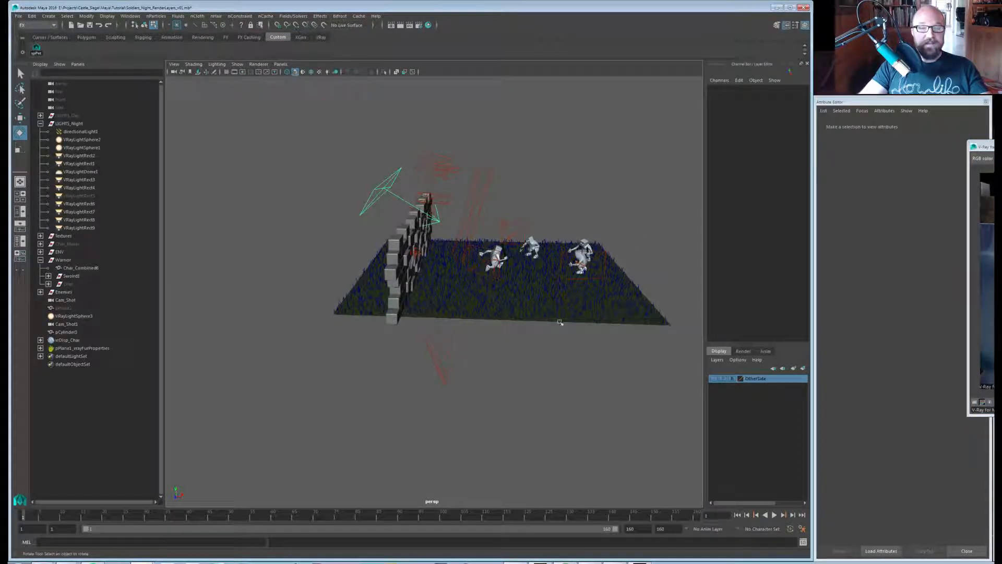
left_click_drag(558, 329, 512, 339, "alt")
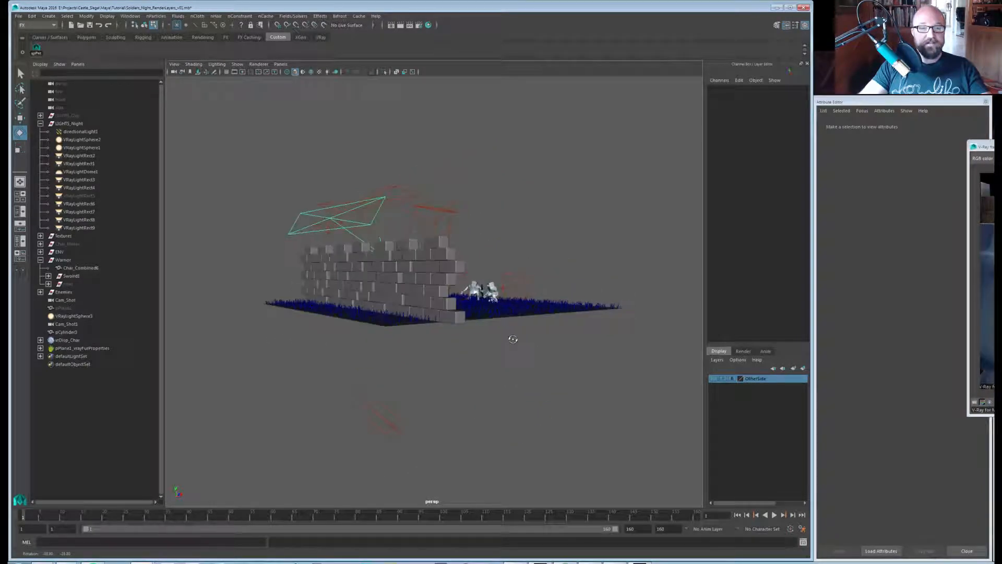
key("w")
left_click_drag(455, 410, 438, 384, "alt")
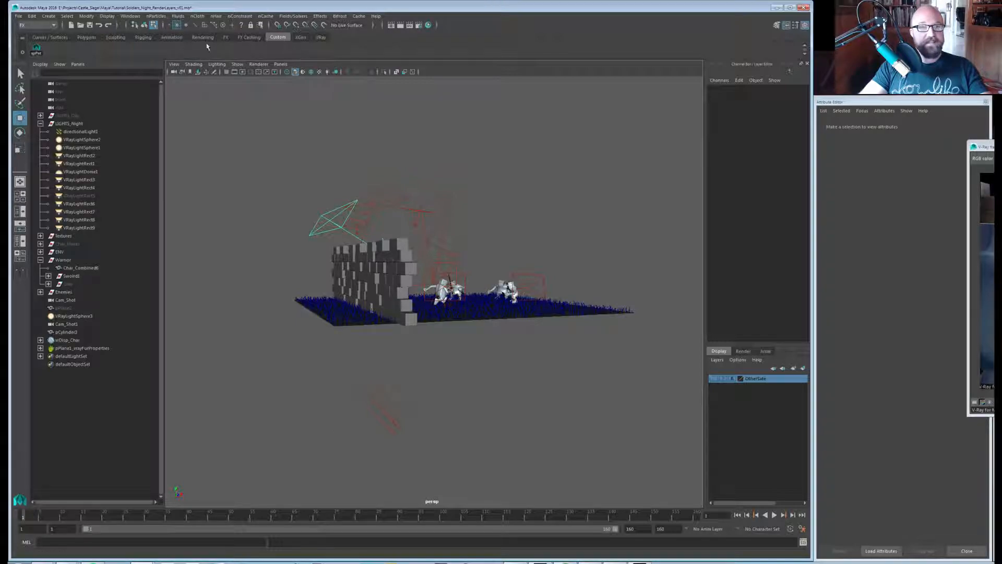
right_click(177, 25)
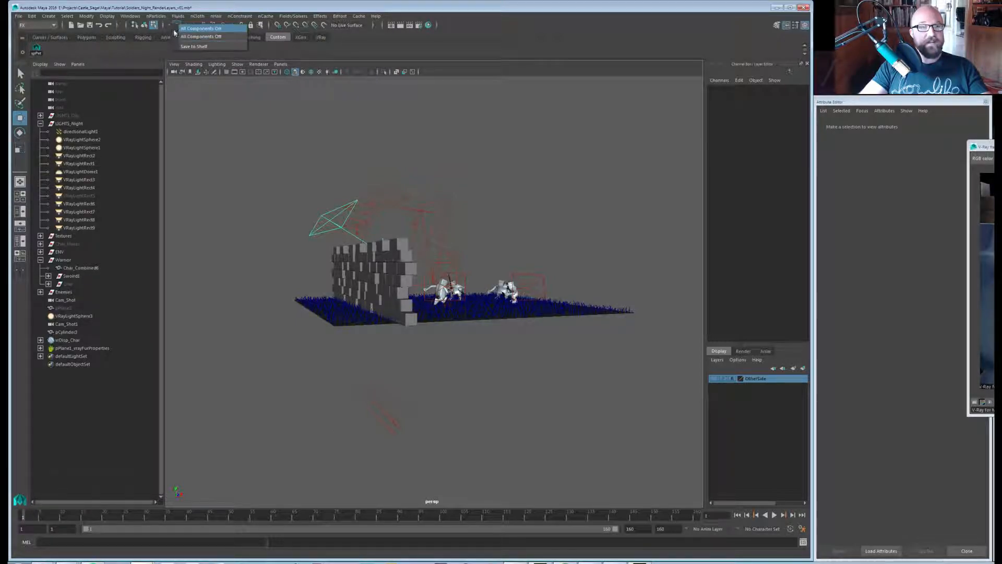
left_click(145, 26)
left_click(411, 402)
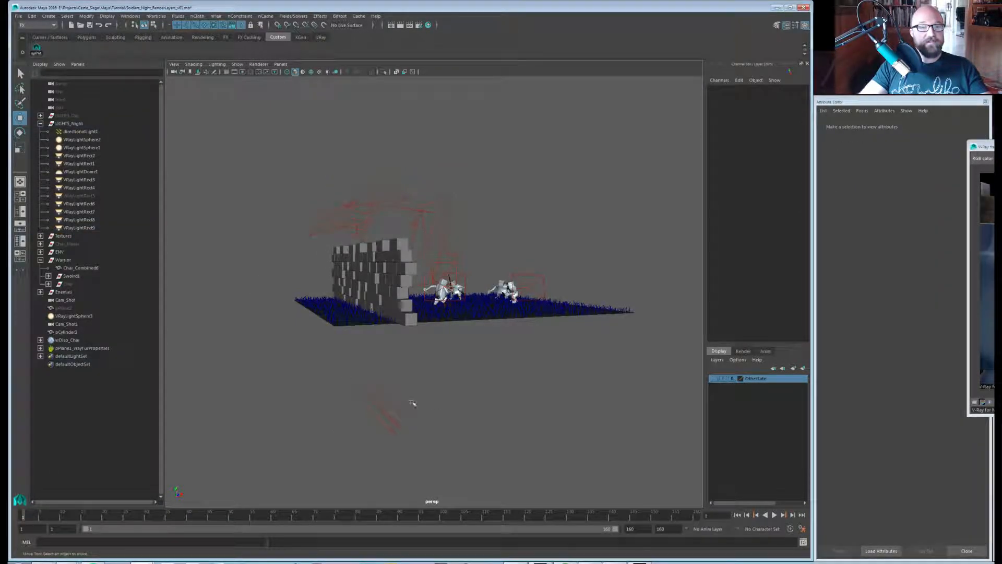
left_click_drag(434, 397, 385, 458)
middle_click_drag(385, 458, 494, 165)
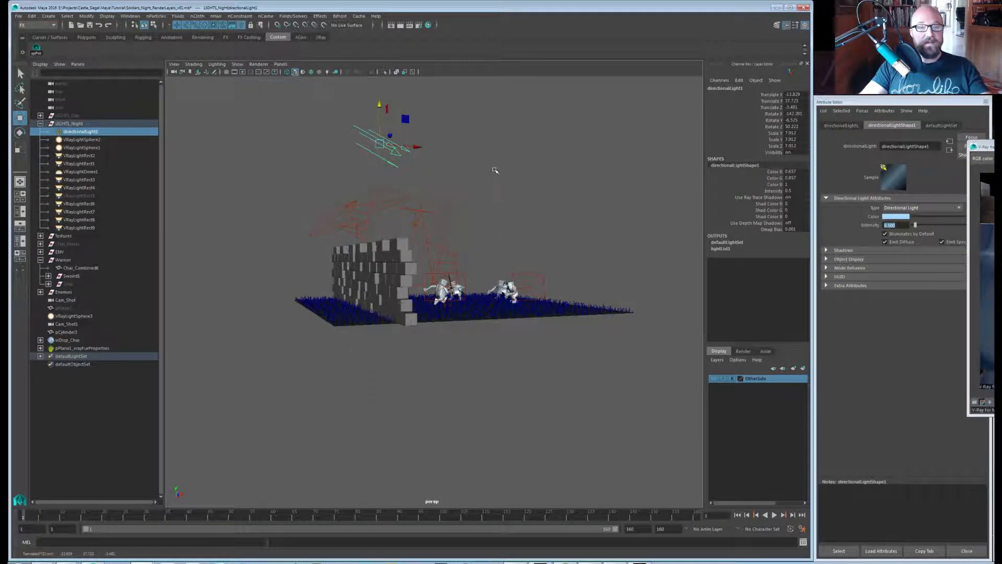
Bring the rendered image back beside the scene and select the rectangular light VRayLightRect8 above the wall.
left_click_drag(494, 170, 380, 309, "alt")
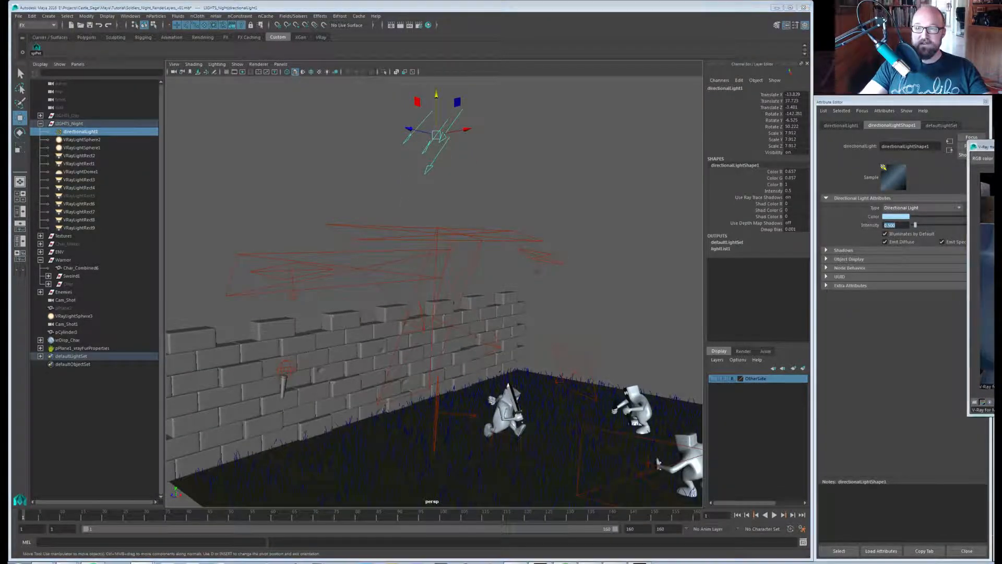
left_click_drag(981, 147, 719, 276)
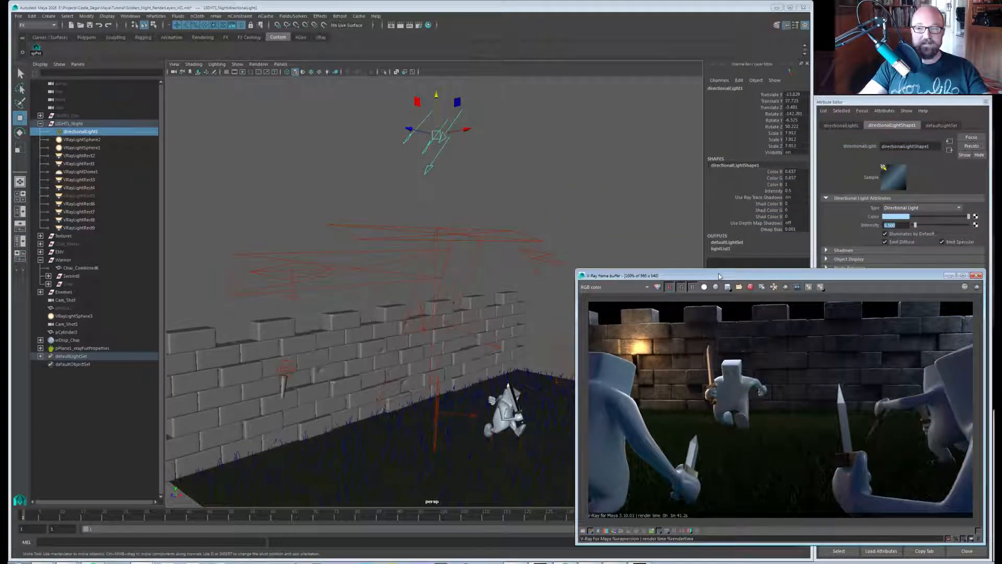
left_click_drag(414, 246, 525, 183, "alt")
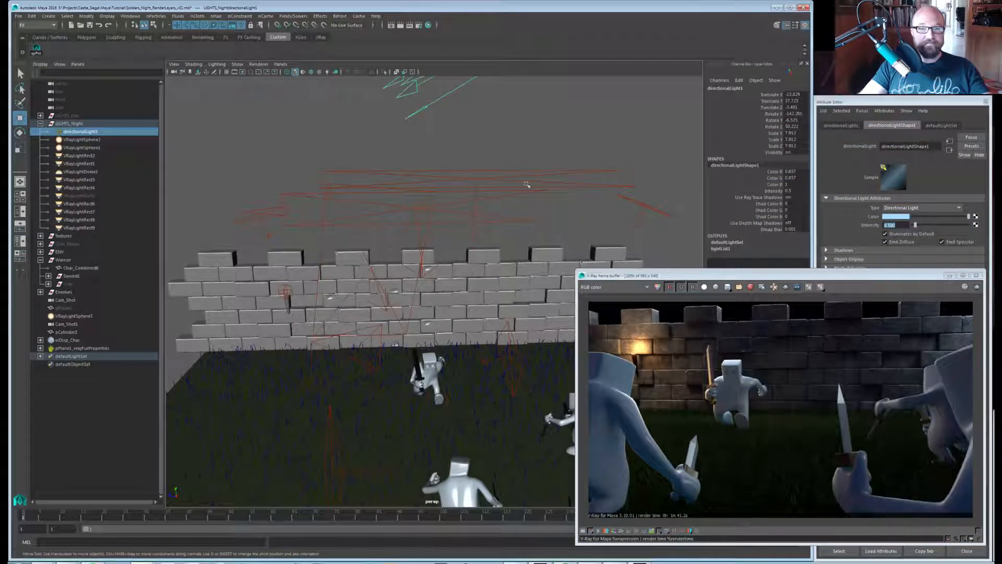
left_click(594, 179)
left_click_drag(586, 196, 462, 180, "alt")
Examine the light along the brick edges behind the running warrior in the render at several zoom levels.
scroll(789, 336, "up", 3)
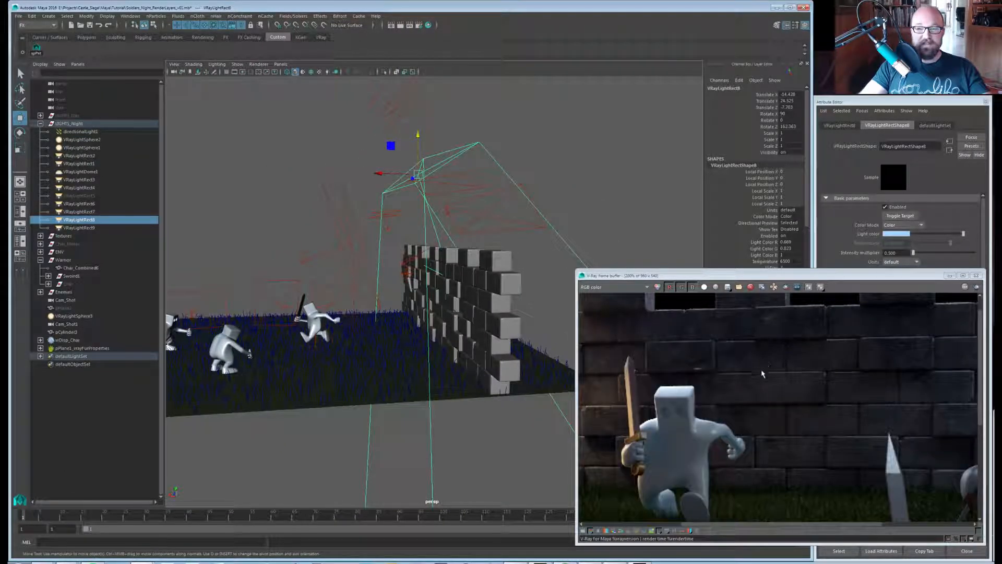
scroll(776, 372, "up", 2)
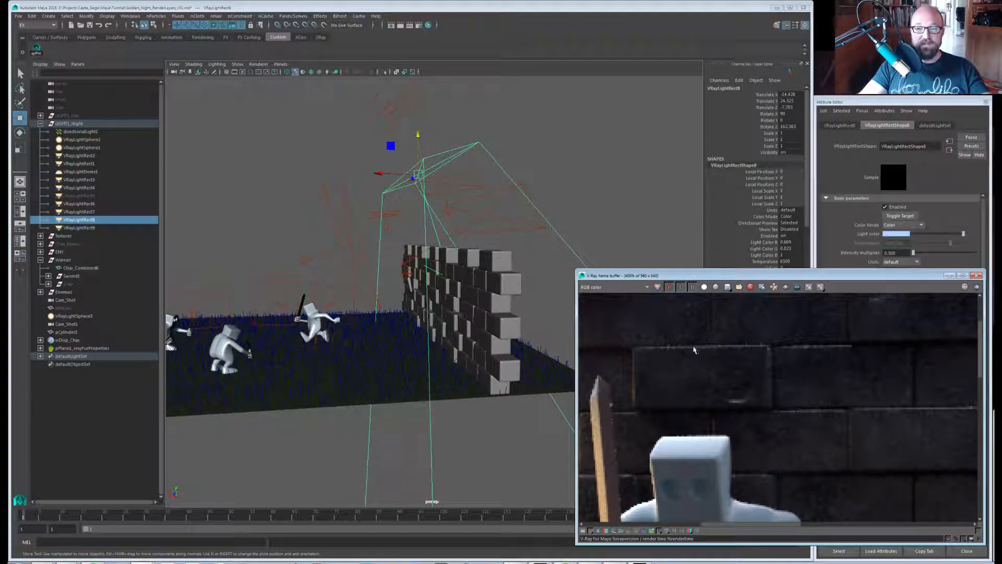
middle_click_drag(681, 364, 817, 371)
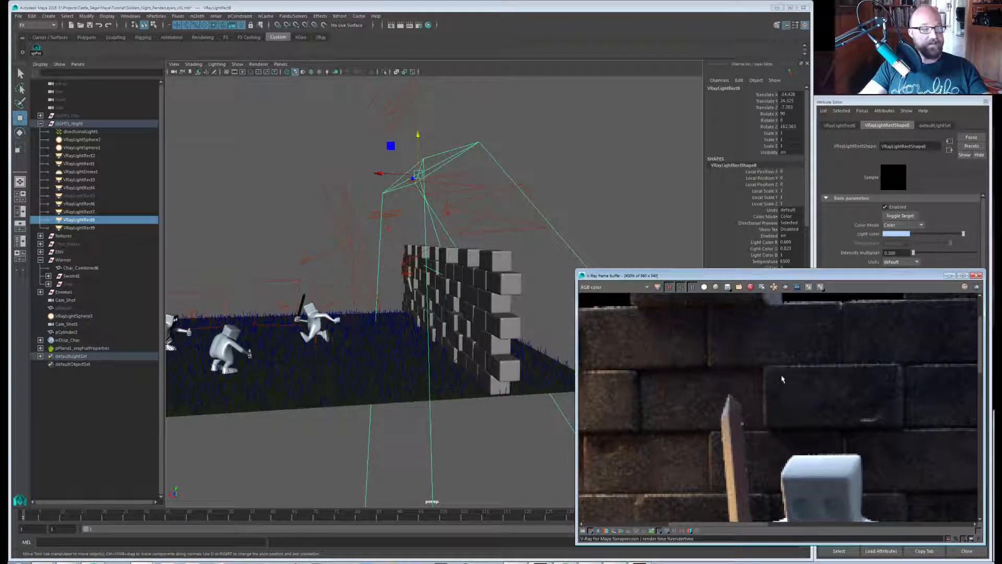
scroll(830, 399, "up", 1)
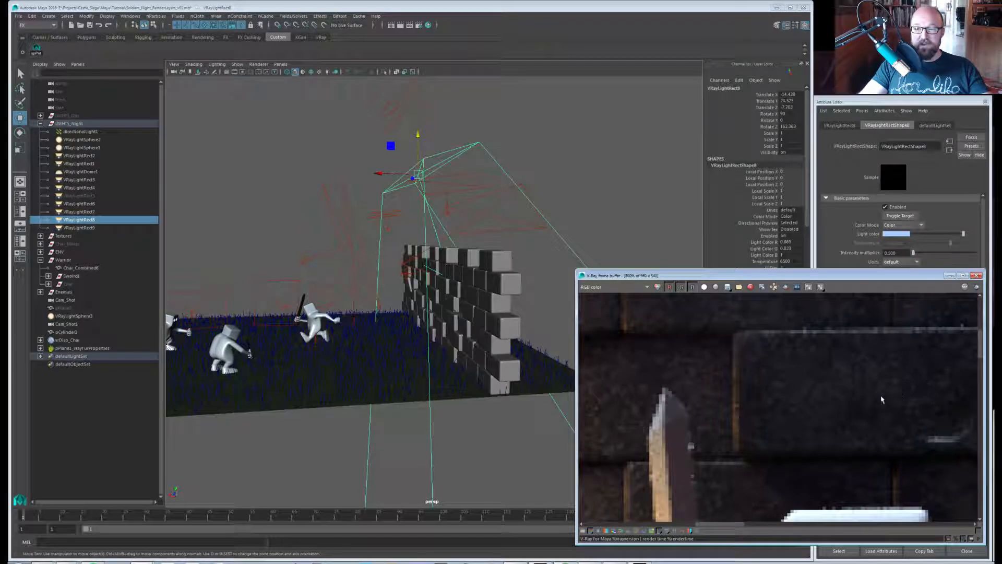
scroll(881, 400, "down", 2)
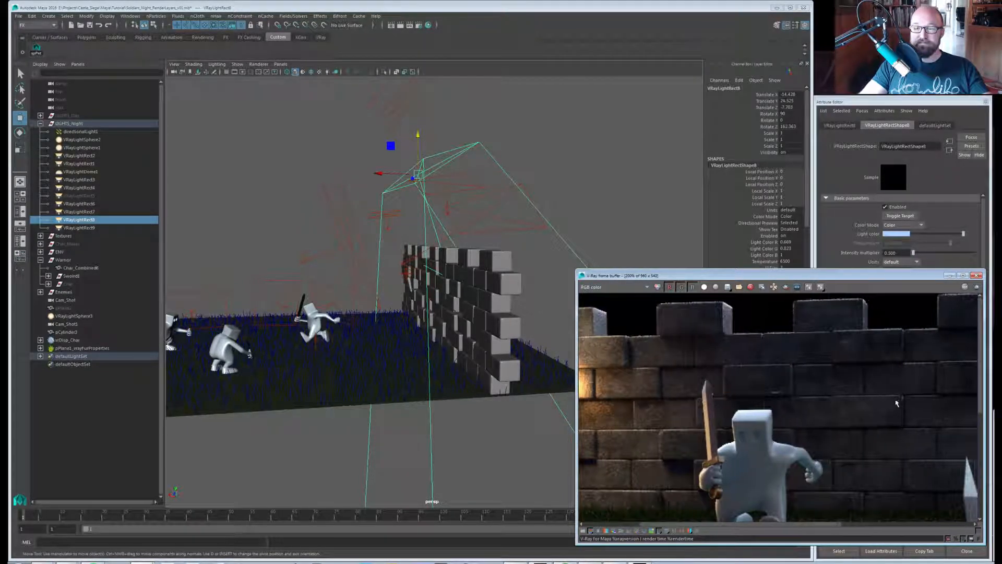
scroll(896, 403, "up", 3)
scroll(689, 376, "down", 3)
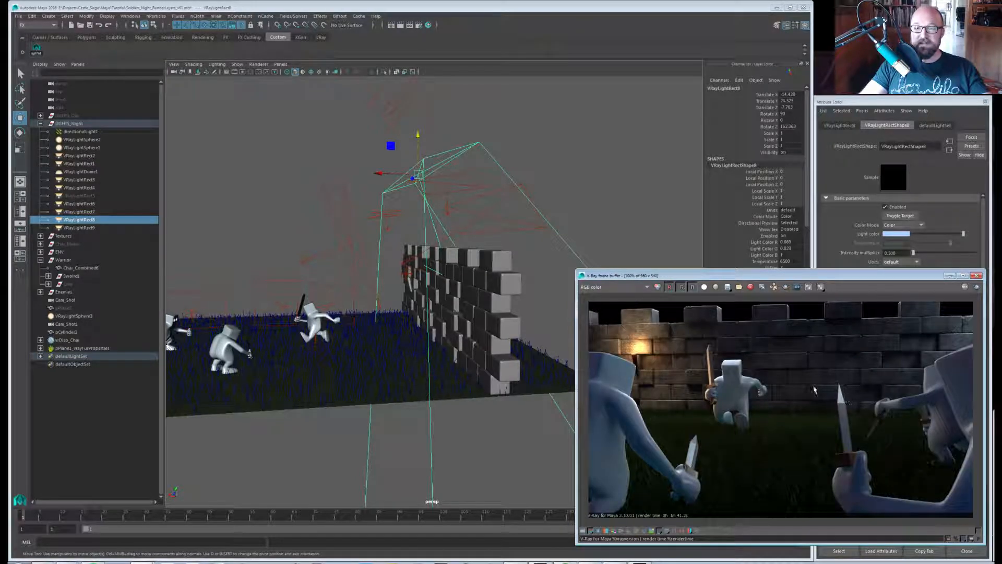
Select the rectangular lights VRayLightRect7 and VRayLightRect6 at the two ends of the castle wall.
middle_click_drag(418, 224, 413, 273, "alt")
left_click_drag(413, 274, 481, 272, "alt")
left_click(537, 270)
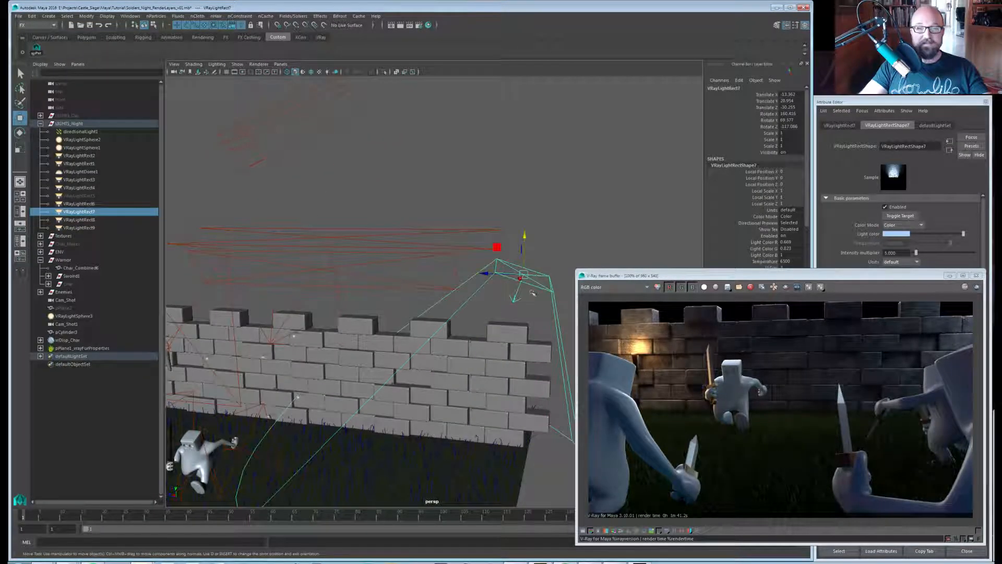
left_click_drag(318, 282, 396, 281, "alt")
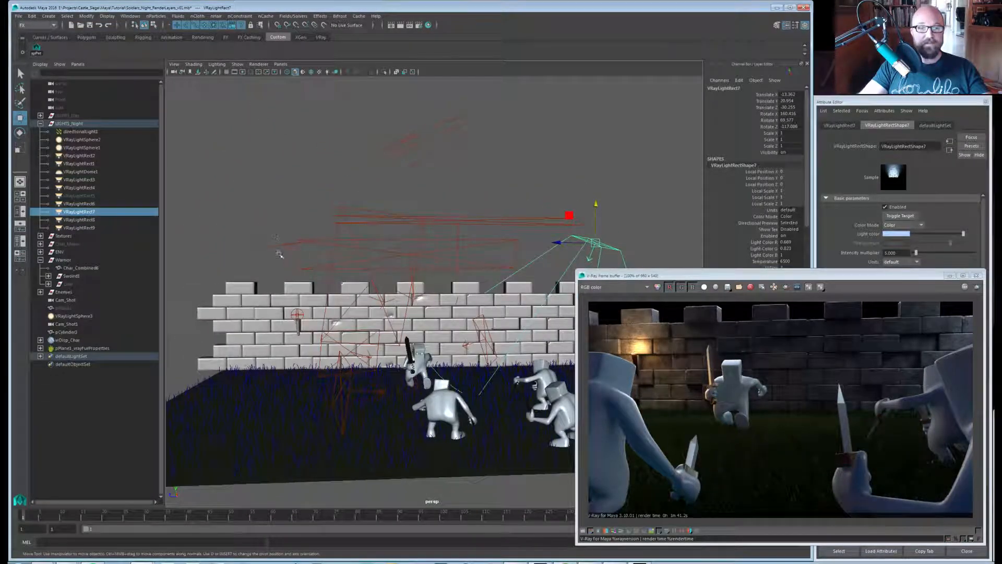
left_click(276, 252, "shift")
left_click_drag(282, 256, 292, 277, "alt")
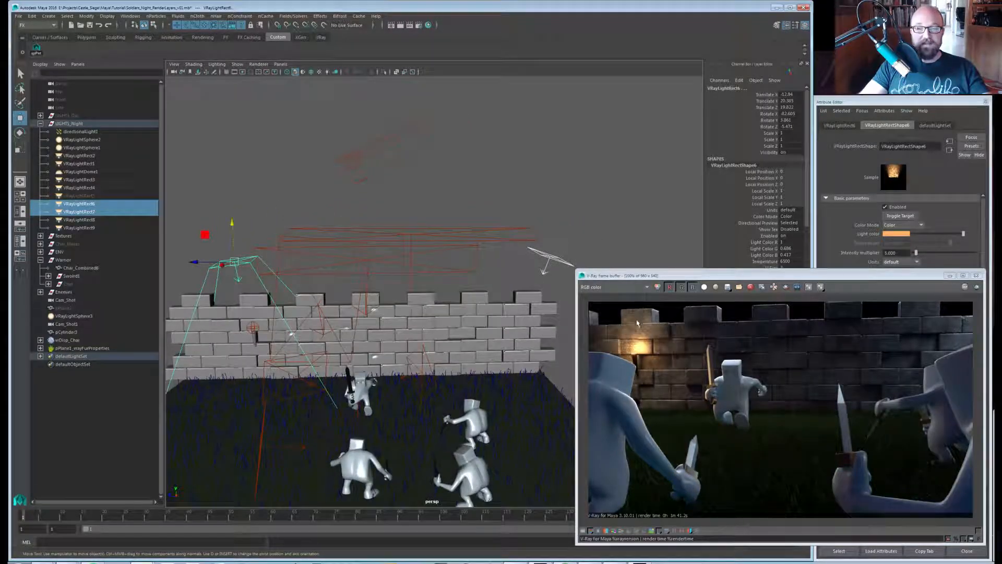
Reposition the frame buffer clear of the wall and inspect the two selected lights' placement against the render.
scroll(636, 323, "up", 2)
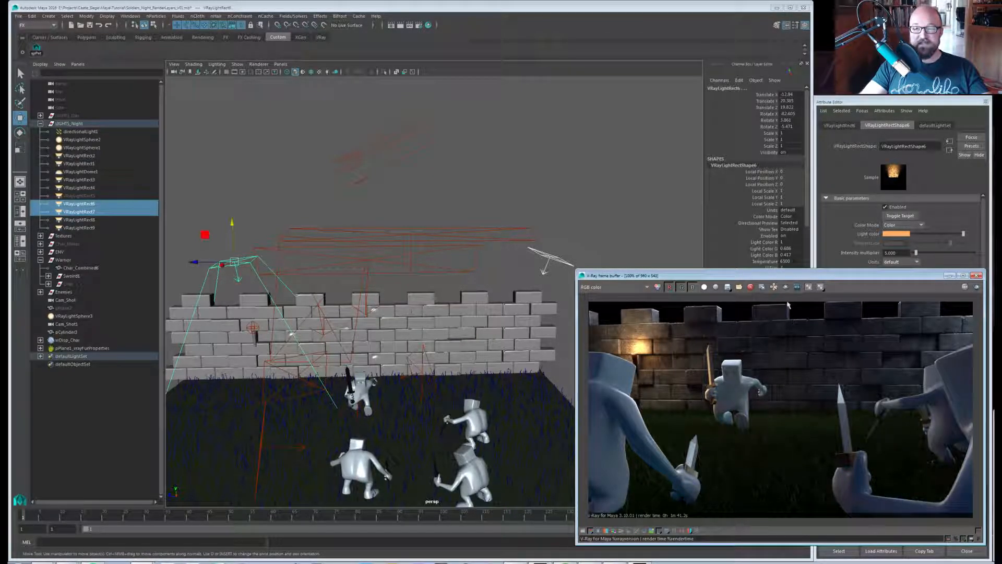
left_click_drag(775, 280, 496, 93)
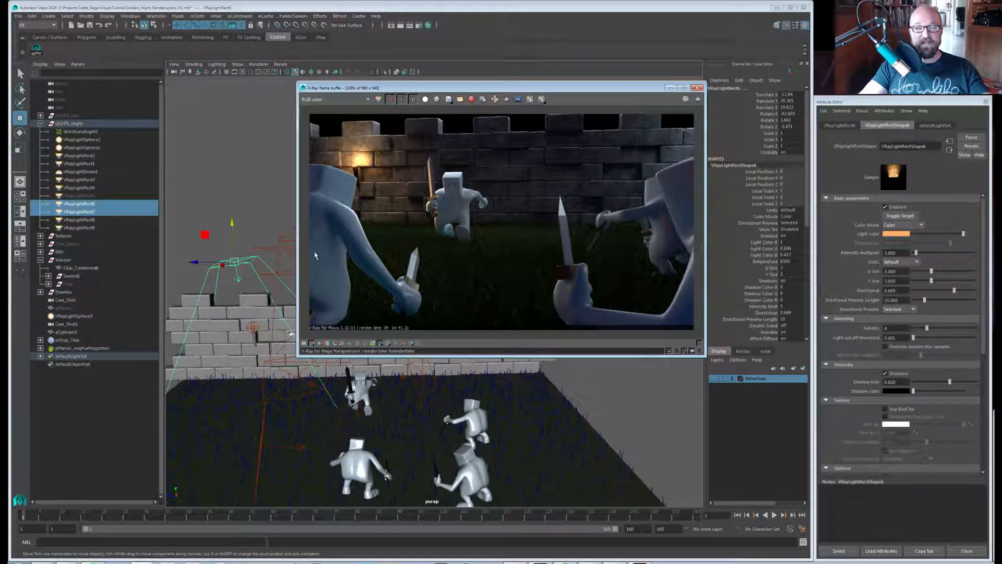
left_click_drag(508, 89, 782, 149)
left_click_drag(466, 222, 322, 314, "alt")
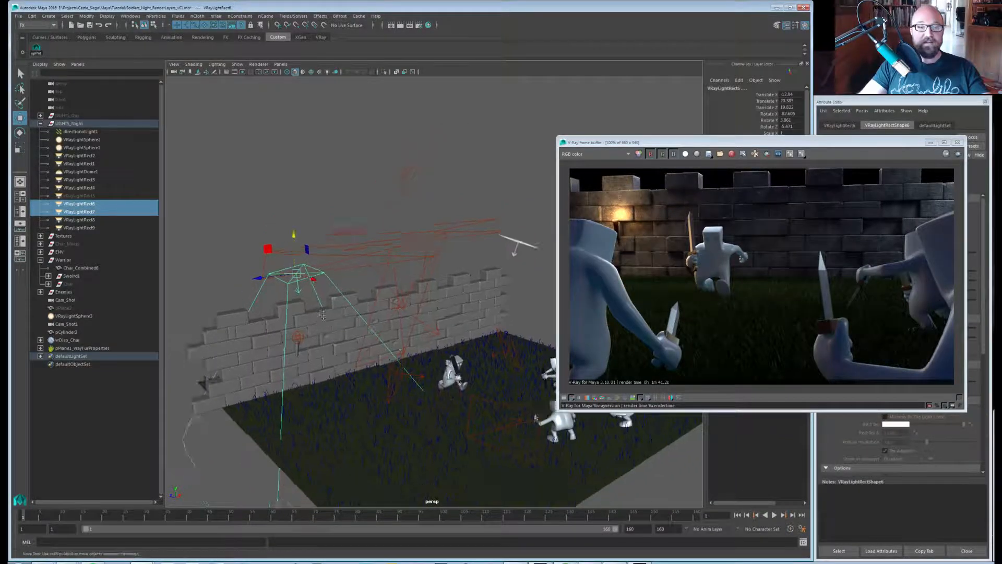
Examine the torch mounted on the castle wall and the sphere light above it up close.
middle_click_drag(322, 315, 375, 277, "alt")
right_click_drag(376, 277, 452, 290, "alt")
mouse_move(452, 291)
middle_mouse_down("alt")
mouse_move(433, 273)
mouse_move(451, 282)
middle_mouse_up("alt")
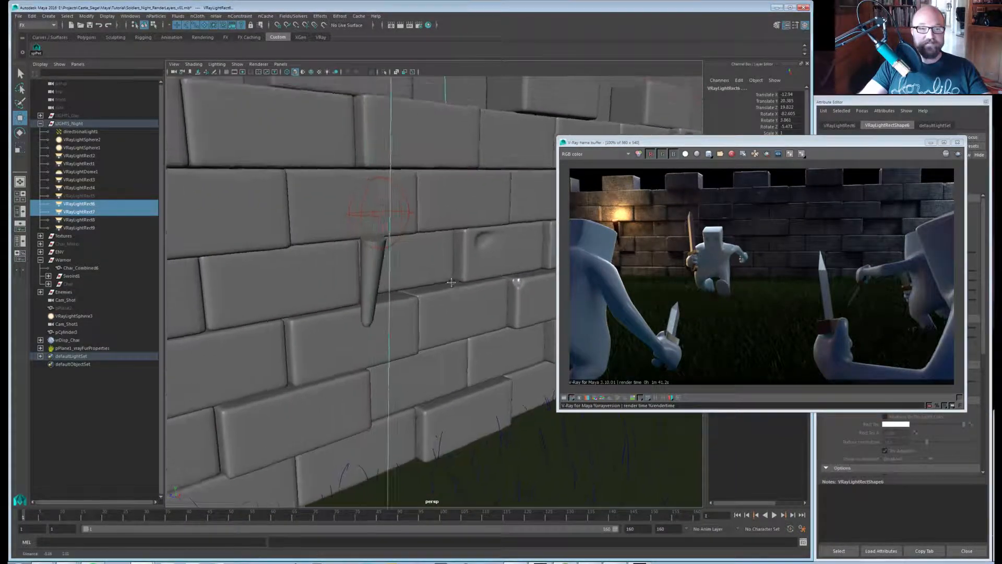
left_click_drag(451, 282, 400, 292, "alt")
right_click_drag(400, 293, 414, 279, "alt")
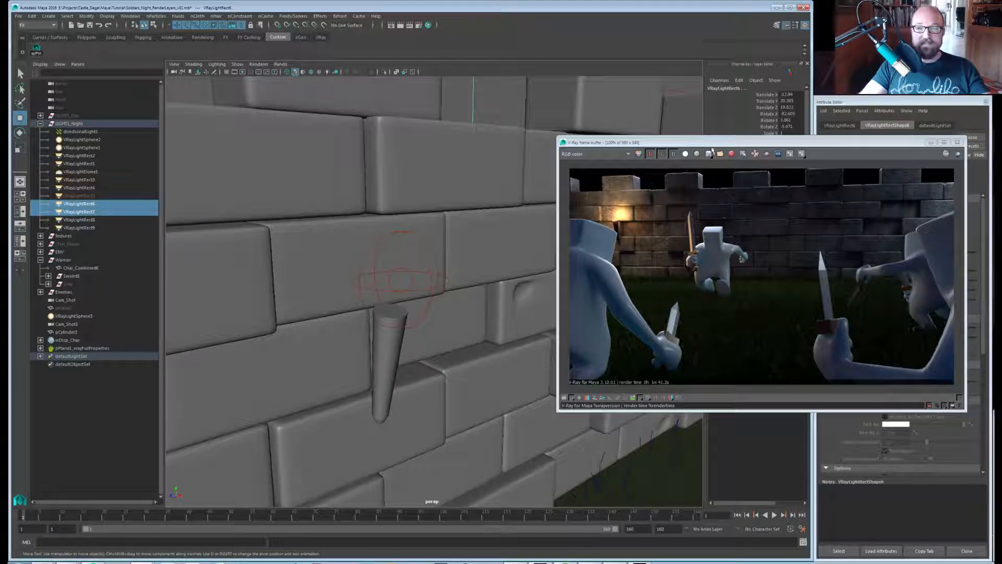
left_click_drag(706, 143, 700, 143)
scroll(432, 283, "down", 10)
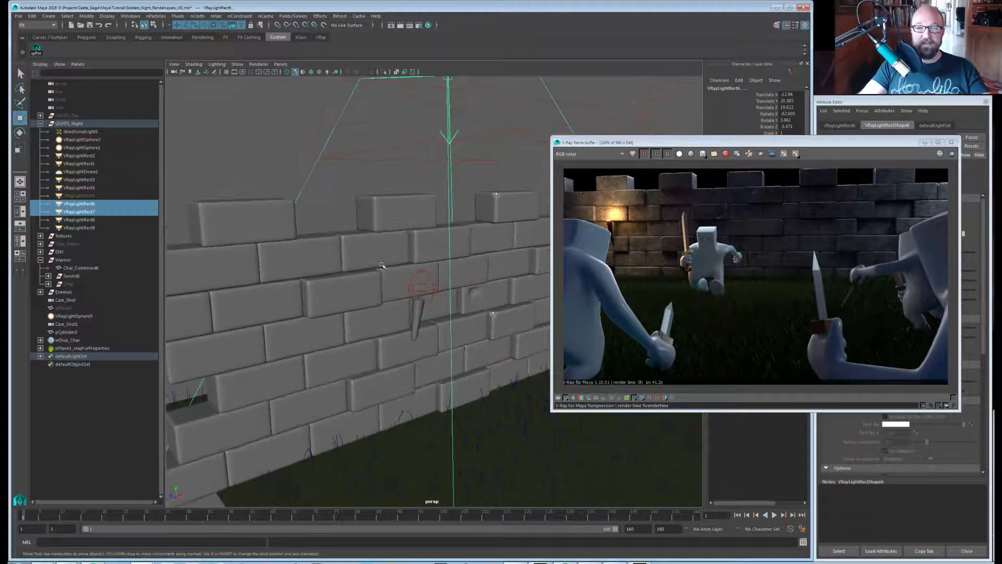
Select the rectangular light VRayLightRect1 near the torch, move the frame buffer clear of it and compare its placement with the render.
left_click_drag(439, 255, 408, 238, "alt")
left_click(412, 233)
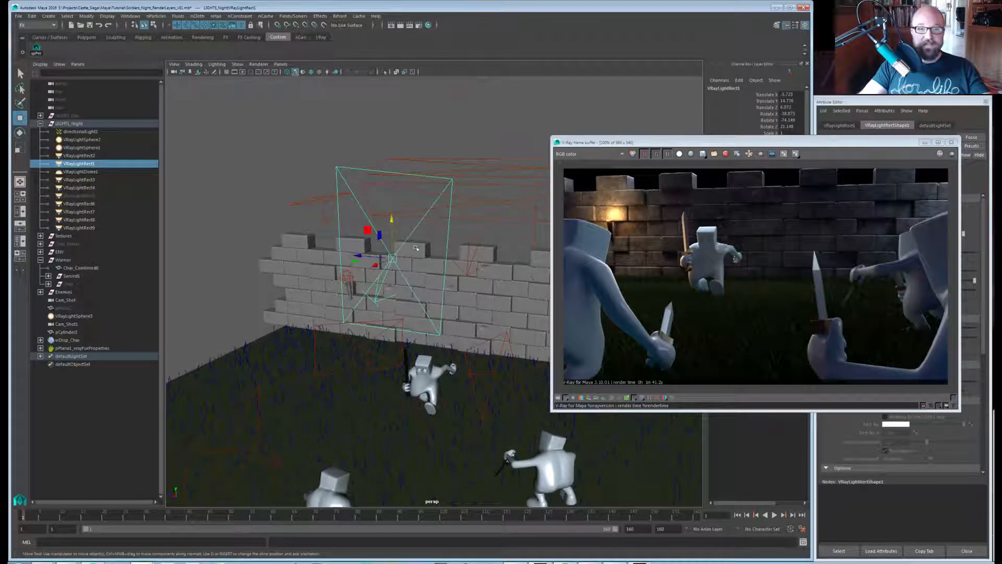
key("f")
left_click_drag(759, 144, 593, 27)
middle_click_drag(436, 340, 379, 396, "alt")
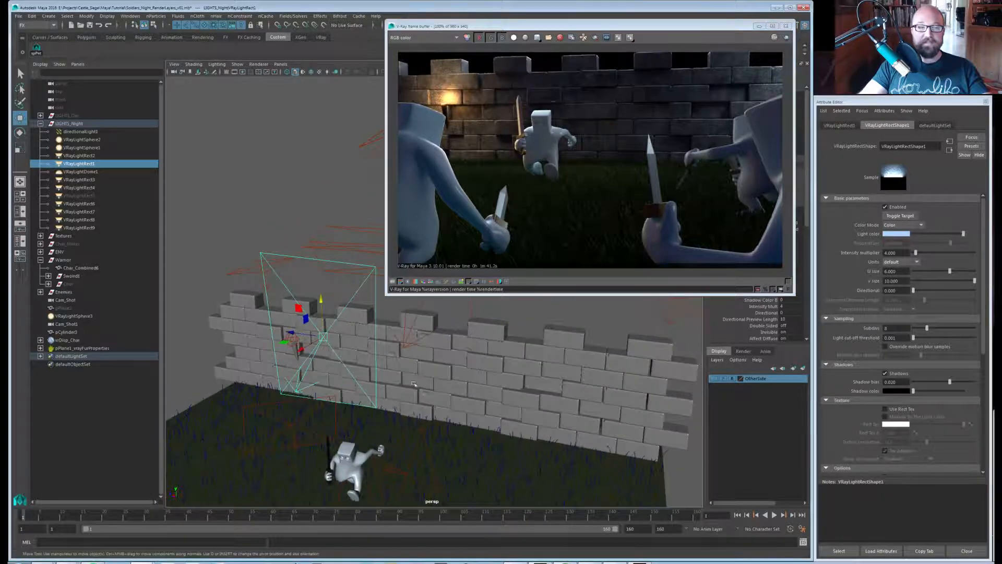
left_click_drag(379, 396, 417, 360, "alt")
right_click_drag(417, 360, 492, 334, "alt")
middle_click_drag(492, 334, 438, 346, "alt")
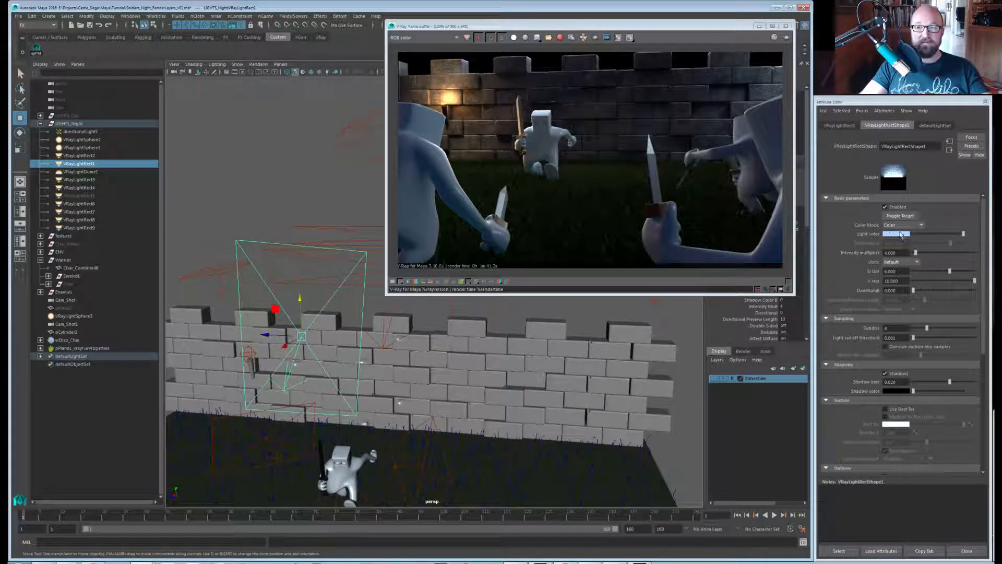
middle_click_drag(356, 386, 418, 380, "alt")
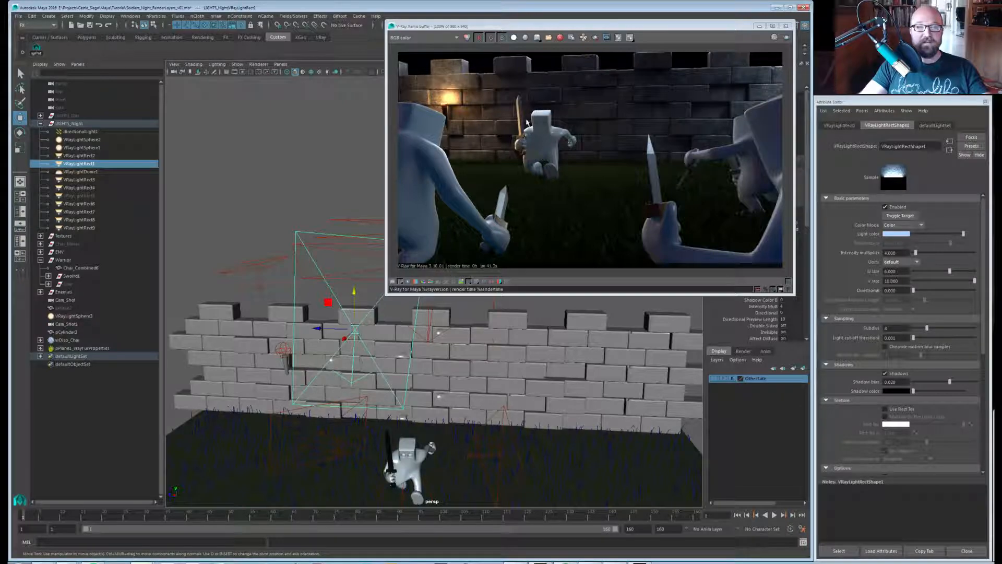
Select the rectangular light VRayLightRect4 standing on the torch side of the running warrior and inspect its placement.
left_click_drag(388, 329, 446, 373, "alt")
left_click(348, 397)
left_click(256, 271)
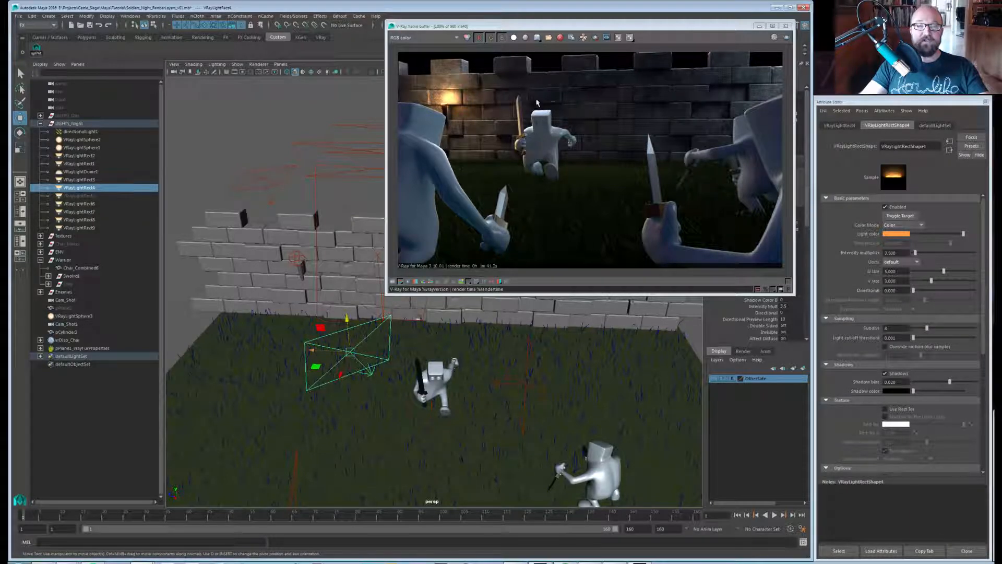
left_click_drag(376, 375, 405, 388, "alt")
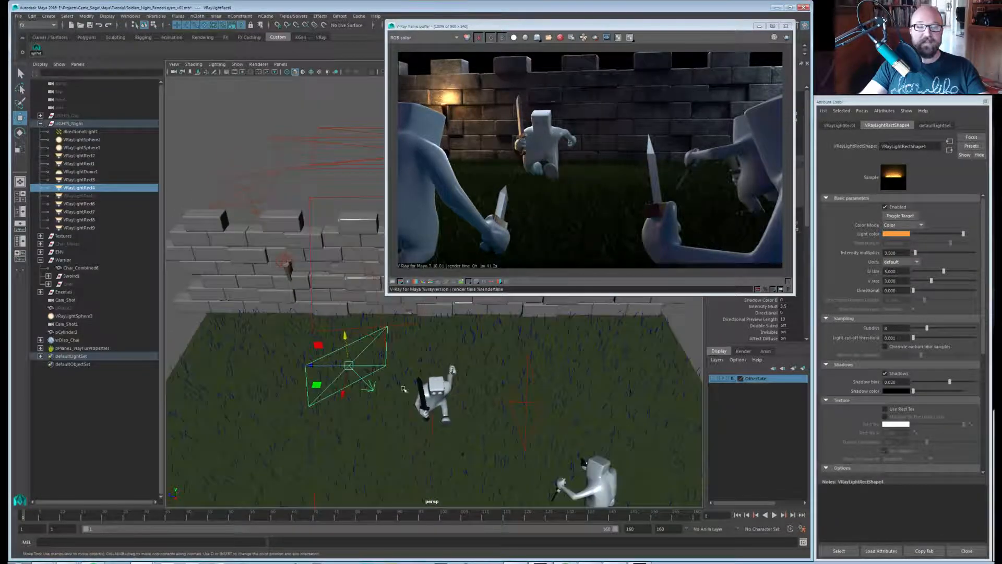
Select the rectangular light VRayLightRect2 on the other side of the warrior and inspect it against the render.
left_click(525, 404)
left_click_drag(515, 408, 453, 391, "alt")
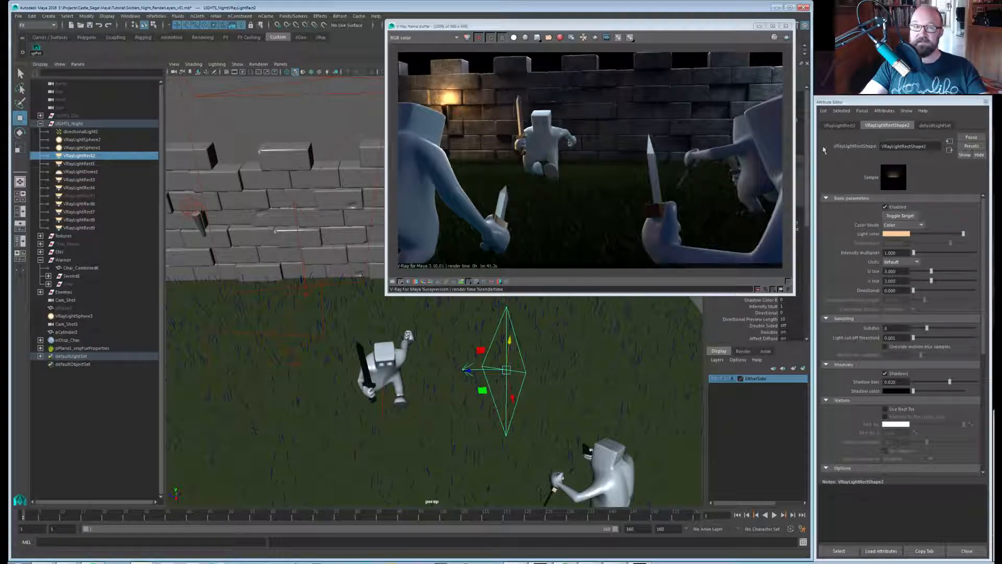
scroll(514, 387, "down", 5)
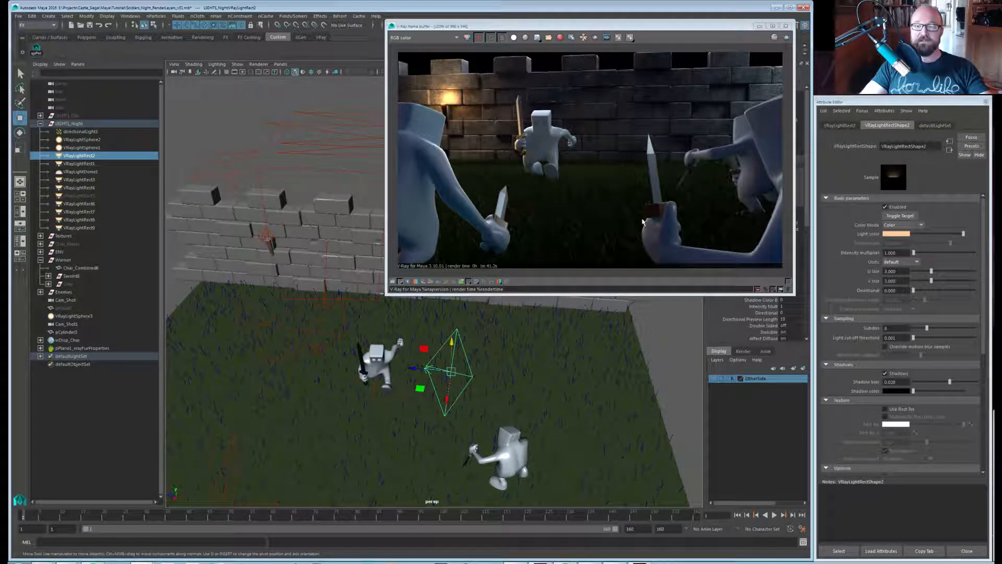
Select the V-Ray fur preview on the ground and the Grass_Floor plane that carries it.
left_click_drag(458, 376, 496, 422, "alt")
left_click_drag(588, 409, 491, 370, "alt")
left_click(482, 345)
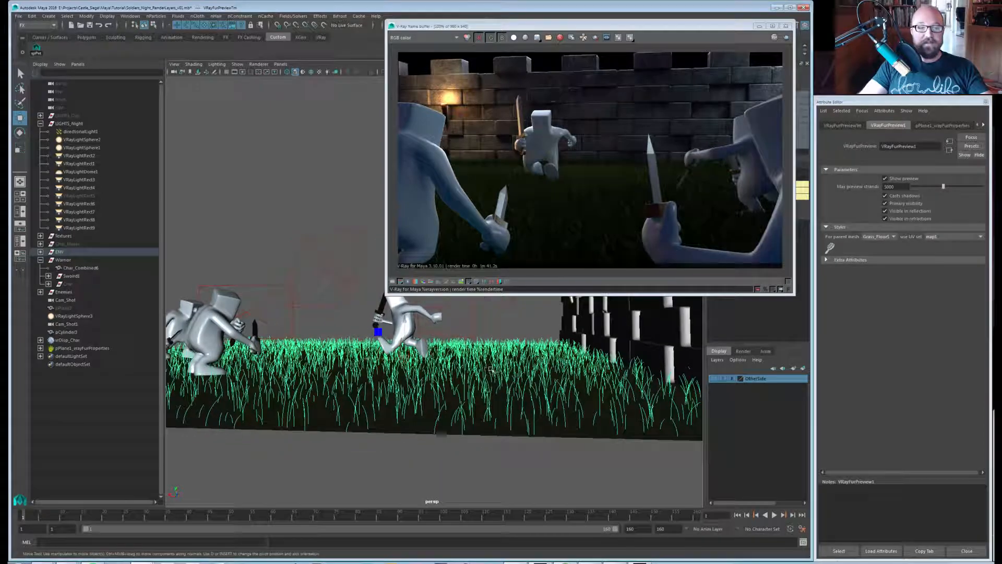
left_click(422, 419)
left_click_drag(421, 425, 553, 391, "alt")
Show the V-Ray Fur commands for adding fur to a selected mesh.
left_click(50, 16)
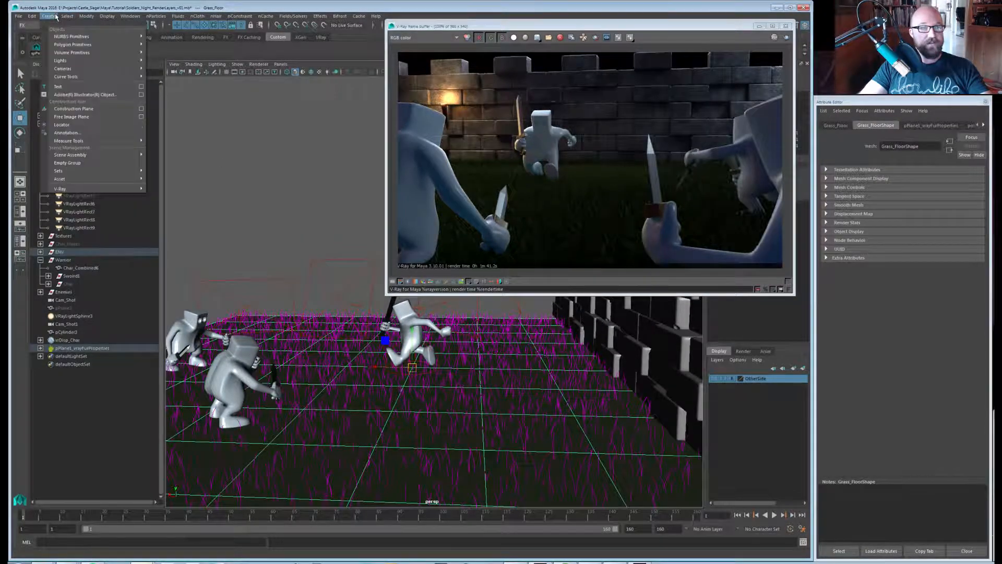
left_click(51, 16)
left_click(50, 17)
mouse_move(94, 188)
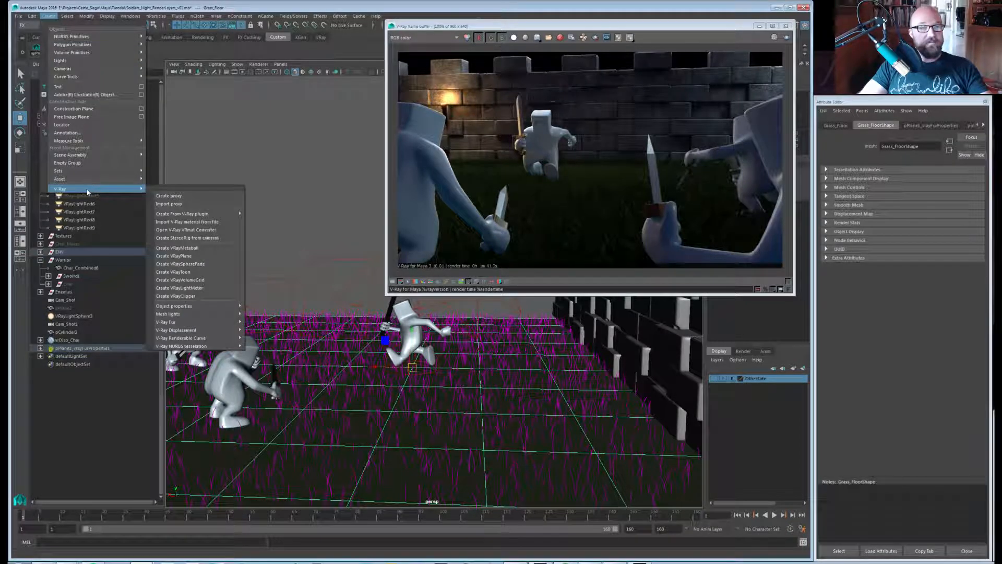
mouse_move(197, 305)
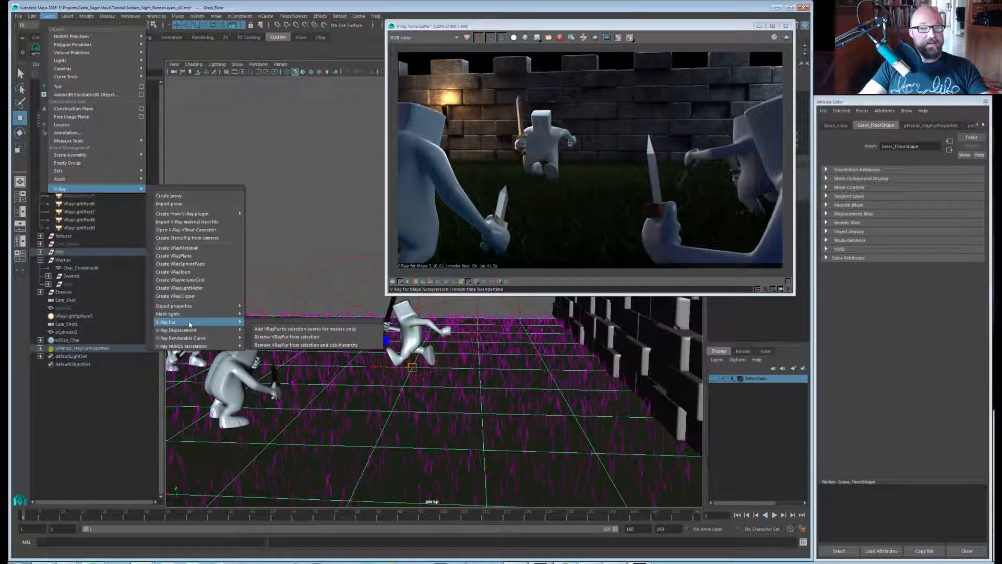
left_click(286, 332)
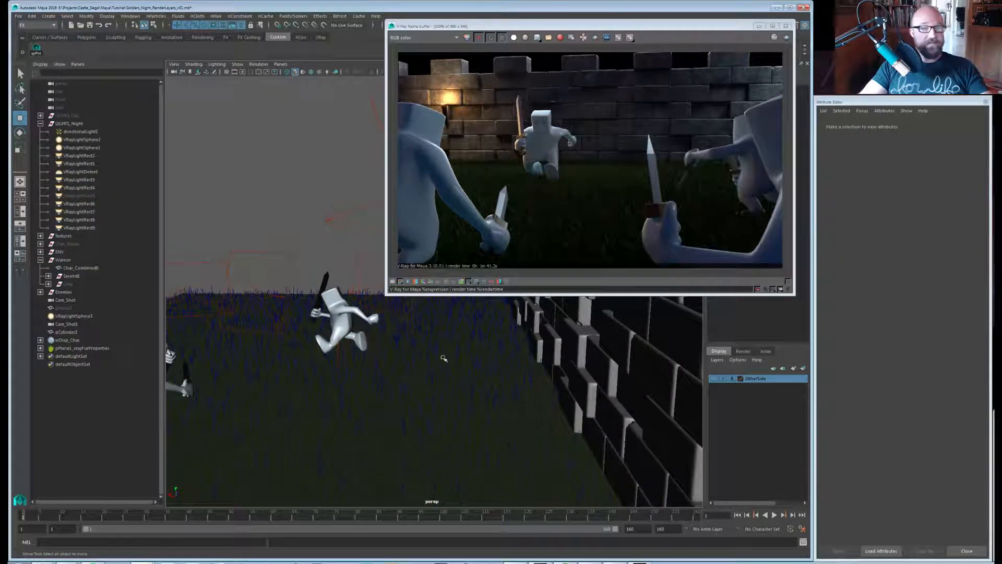
Select the fur preview and the Grass_Floor plane again, inspect the grass in the render up close, and clear the selection.
middle_click_drag(456, 390, 419, 370, "alt")
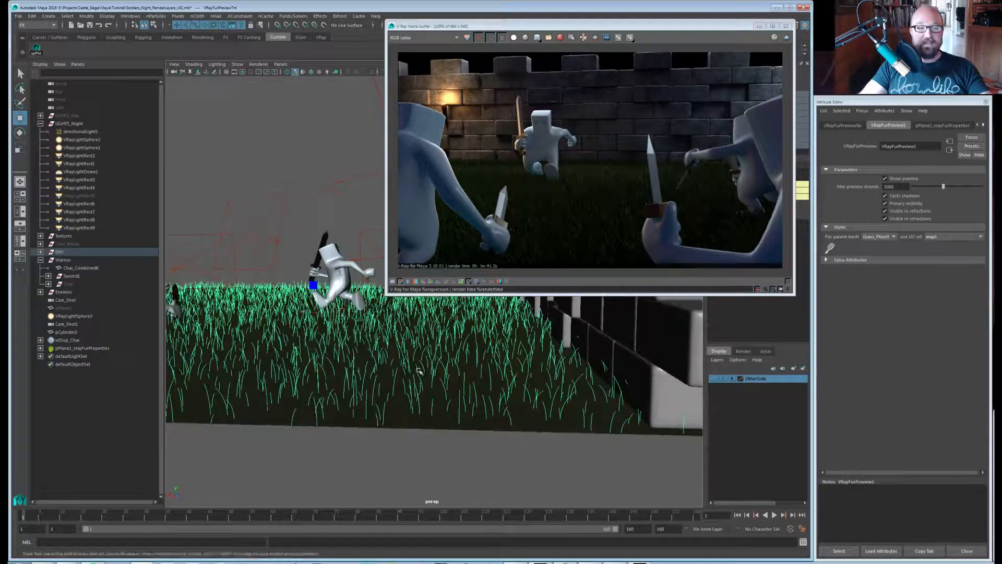
left_click(402, 419)
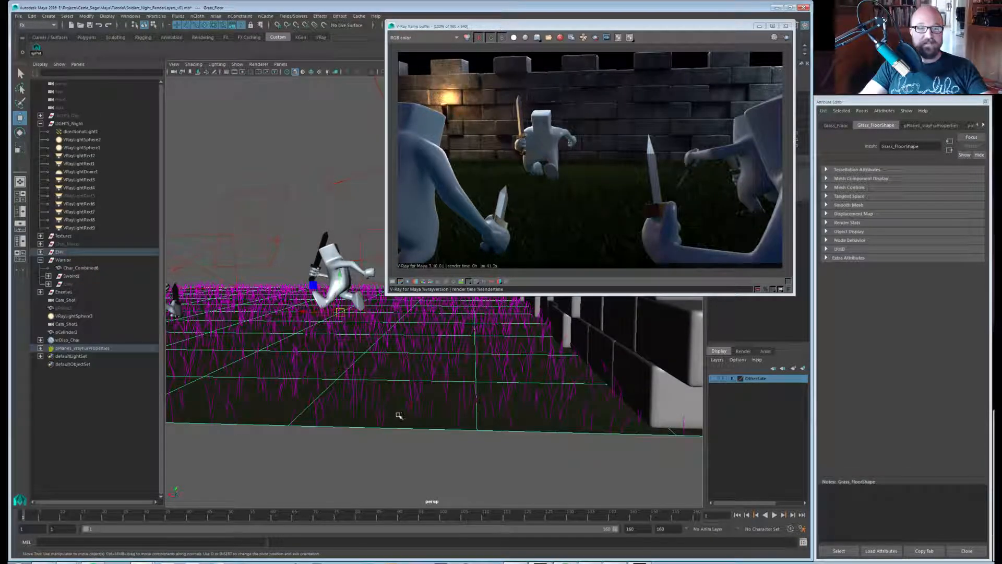
left_click_drag(424, 358, 409, 390, "alt")
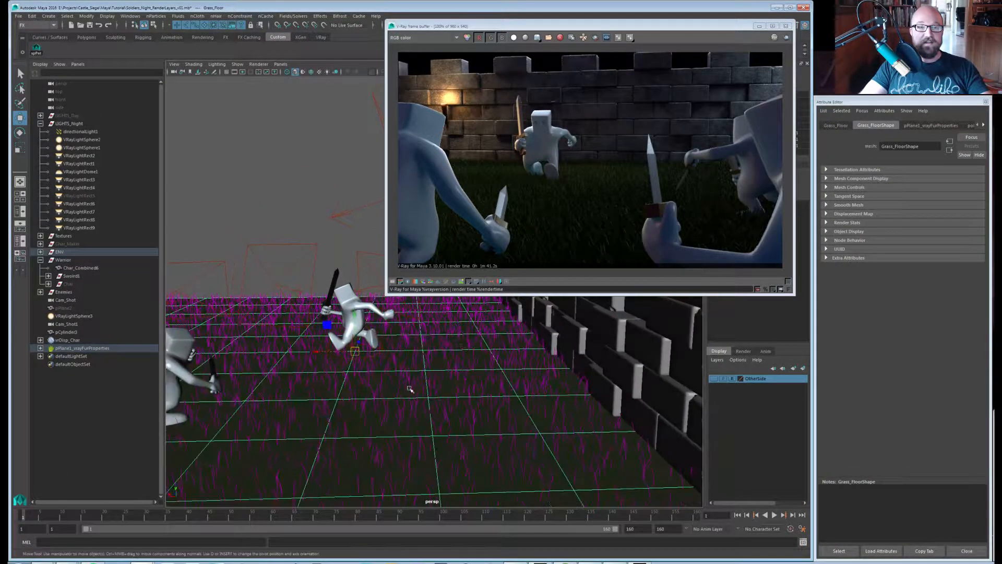
scroll(627, 244, "up", 1)
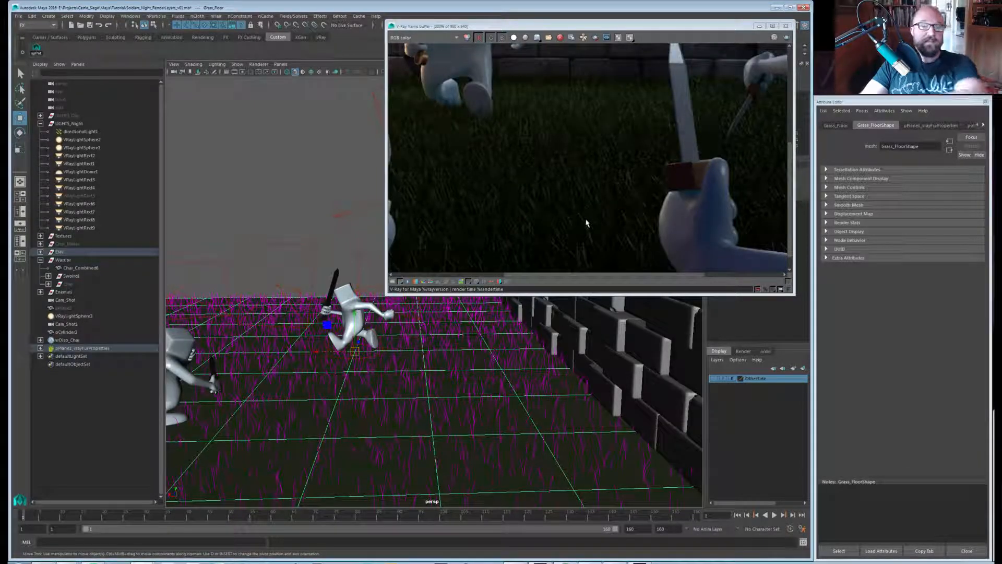
scroll(565, 238, "down", 1)
left_click(291, 217)
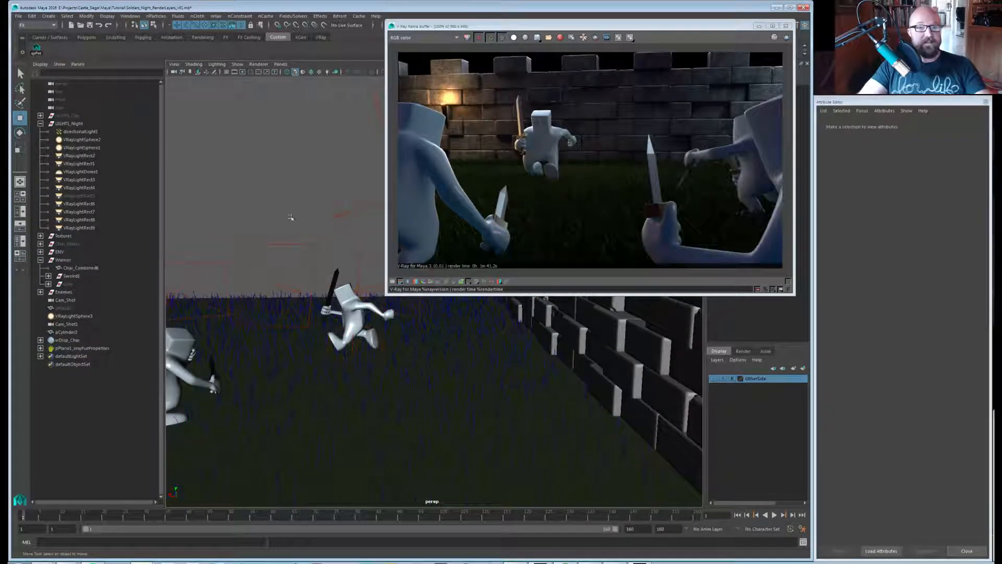
Examine the warrior and the enemies in front of the castle wall from several angles.
left_click_drag(523, 359, 505, 371, "alt")
right_click_drag(506, 371, 487, 383, "alt")
mouse_move(488, 382)
left_mouse_down("alt")
mouse_move(510, 376)
mouse_move(483, 390)
left_mouse_up("alt")
middle_click_drag(484, 390, 484, 395, "alt")
left_click_drag(484, 395, 533, 417, "alt")
middle_click_drag(532, 417, 480, 409, "alt")
left_click_drag(480, 410, 457, 368, "alt")
right_click_drag(458, 367, 463, 390, "alt")
left_click_drag(463, 389, 461, 358, "alt")
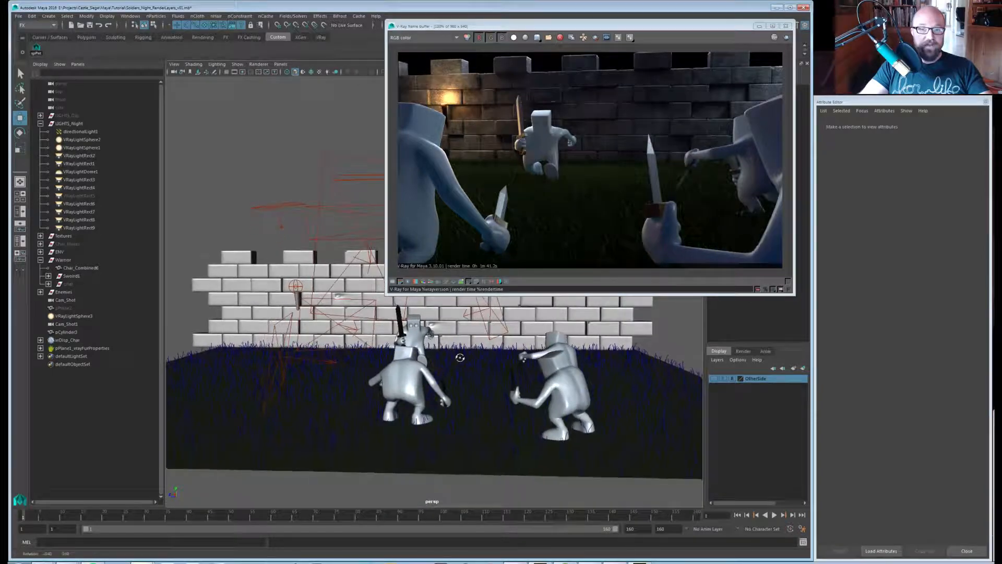
middle_click_drag(460, 342, 462, 353, "alt")
left_click_drag(462, 352, 486, 351, "alt")
Move the frame buffer off the viewport and examine the running warrior up close.
left_click_drag(412, 26, 990, 131)
left_click_drag(500, 385, 434, 369, "alt")
right_click_drag(433, 369, 461, 378, "alt")
left_click_drag(357, 366, 436, 389, "alt")
right_click_drag(436, 389, 493, 381, "alt")
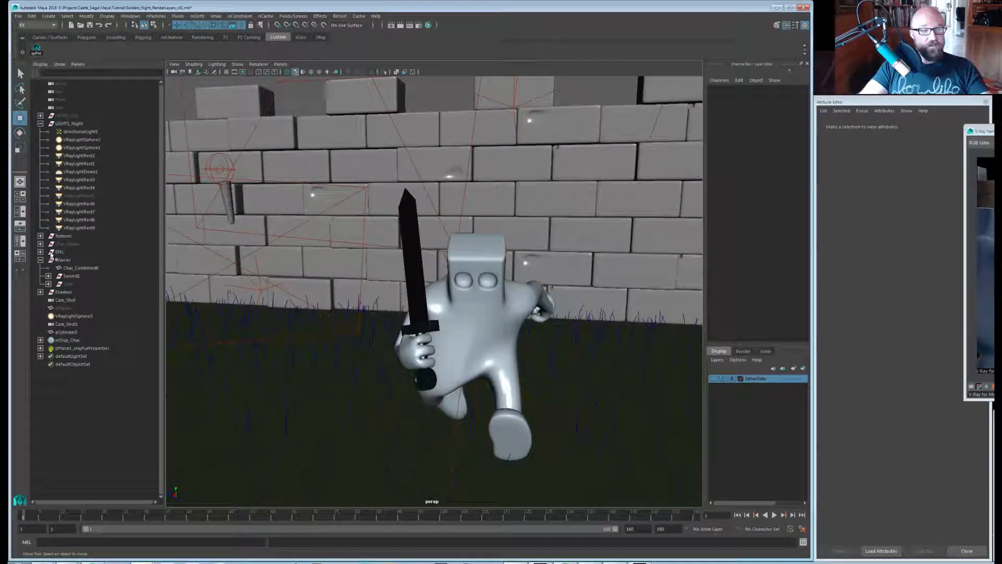
Hide the warrior's combined mesh and Sword1, and show the hidden Char group in the Warrior group.
left_click(40, 244)
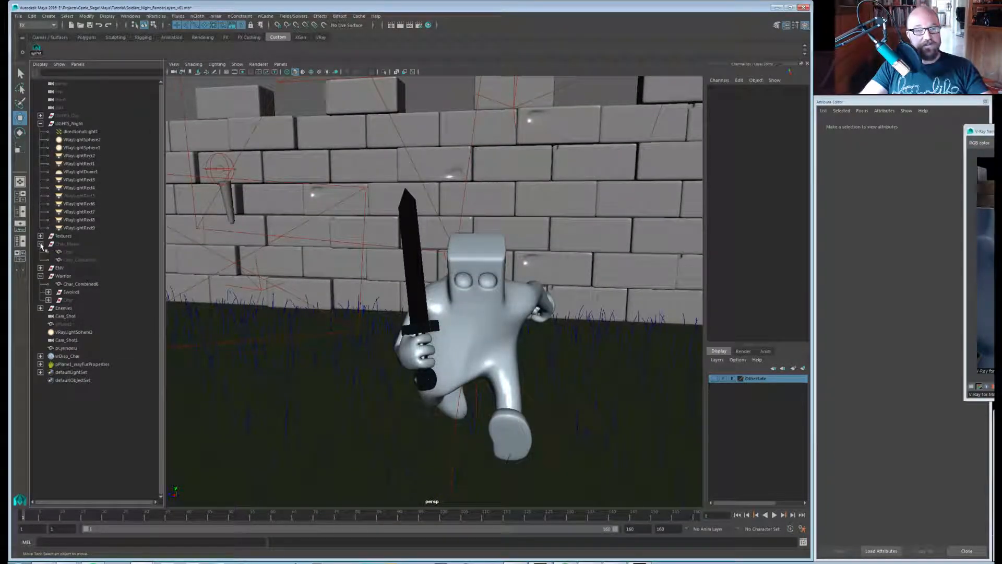
left_click(40, 244)
left_click(72, 277)
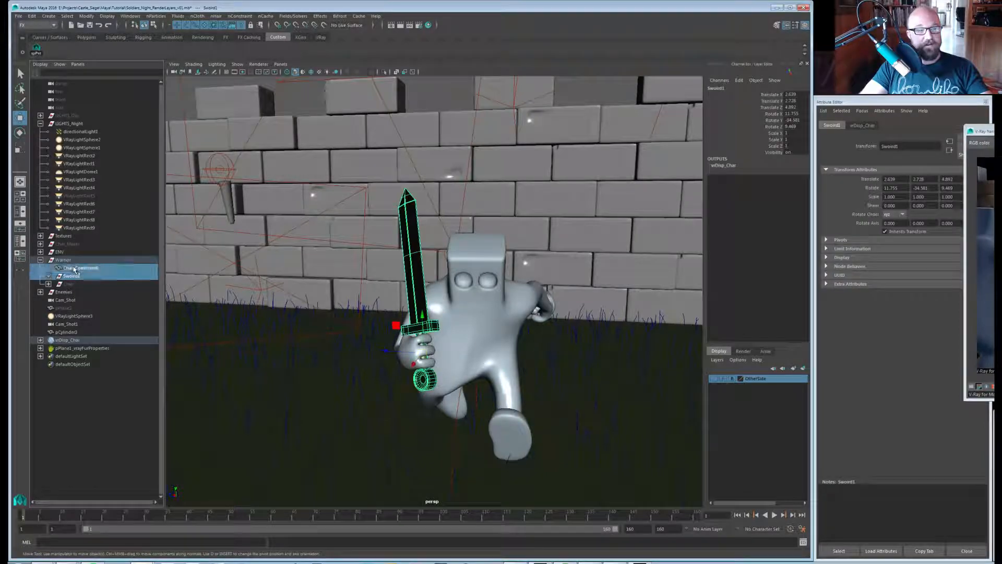
left_click(72, 284)
key("ctrl+h")
key("shift+h")
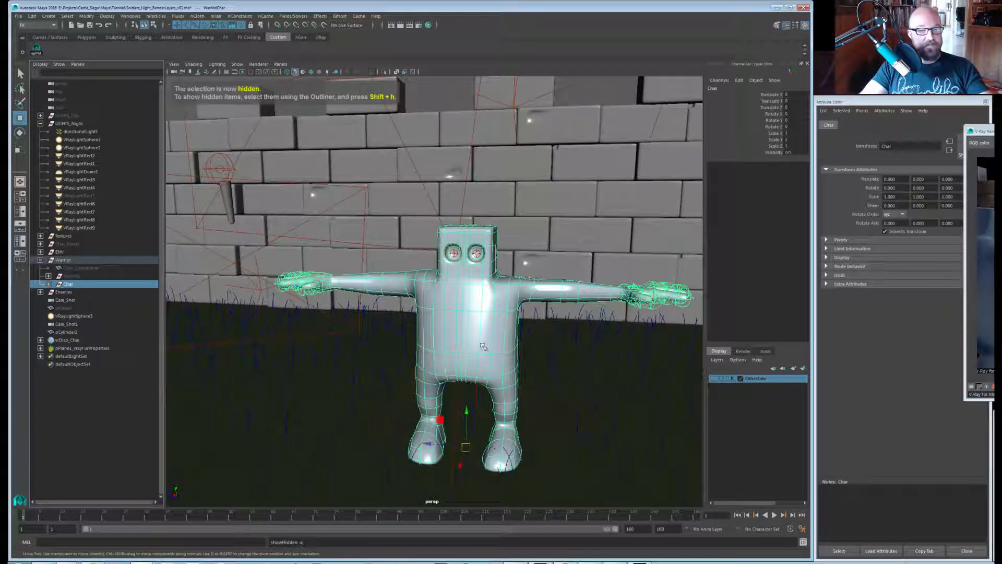
Display the rigged character in wireframe and examine the joints inside its body.
left_click_drag(460, 342, 637, 382, "alt")
middle_click_drag(616, 355, 505, 338, "alt")
left_click_drag(459, 342, 498, 320, "alt")
right_click_drag(501, 340, 527, 335, "alt")
middle_click_drag(527, 336, 492, 359, "alt")
key("4")
left_click_drag(492, 359, 460, 360, "alt")
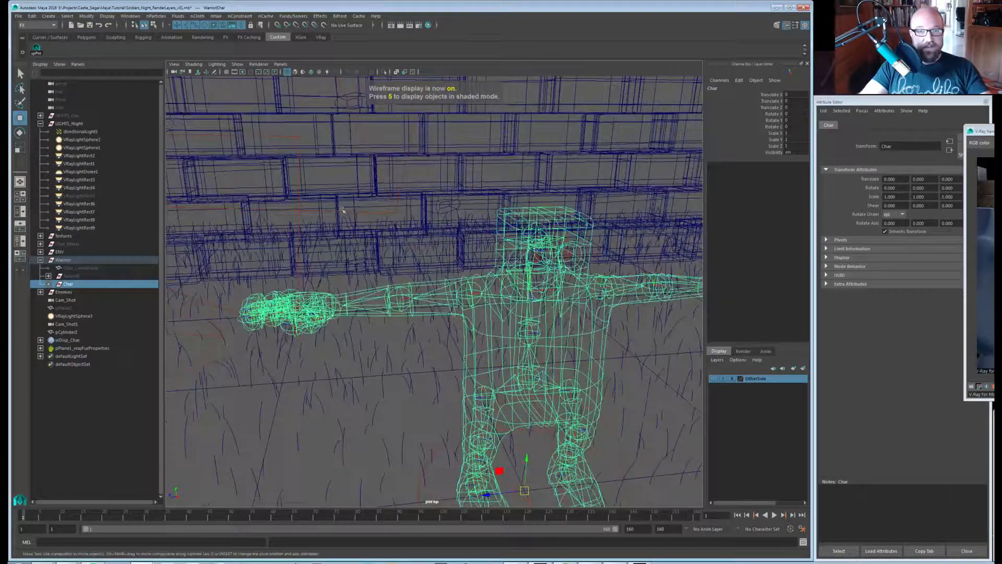
left_click(237, 64)
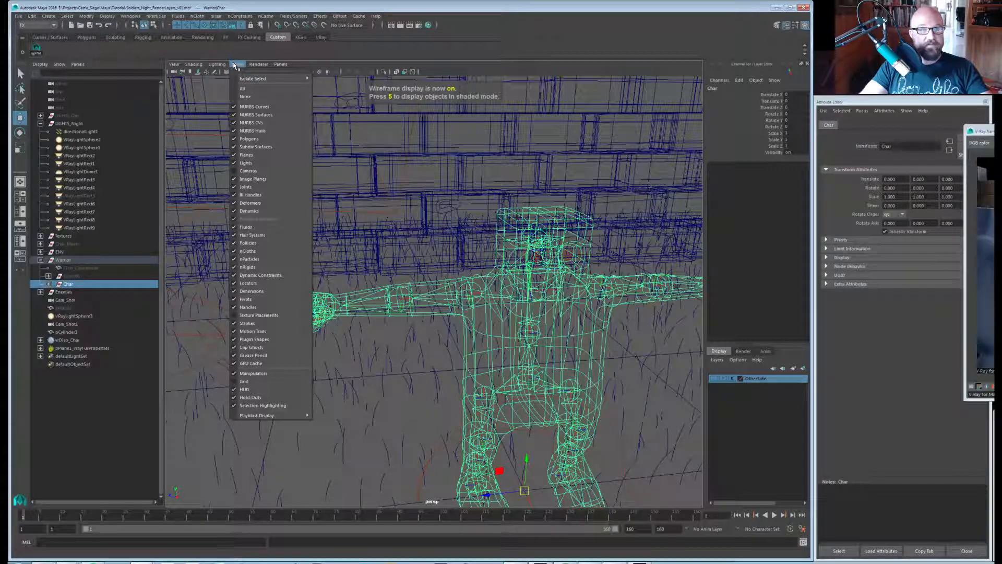
left_click(234, 64)
Try rotating the joint Joint_RArmShoulder to pose the character's arm, and switch the viewport back to shaded display.
middle_click_drag(402, 303, 388, 302, "alt")
left_click(393, 293)
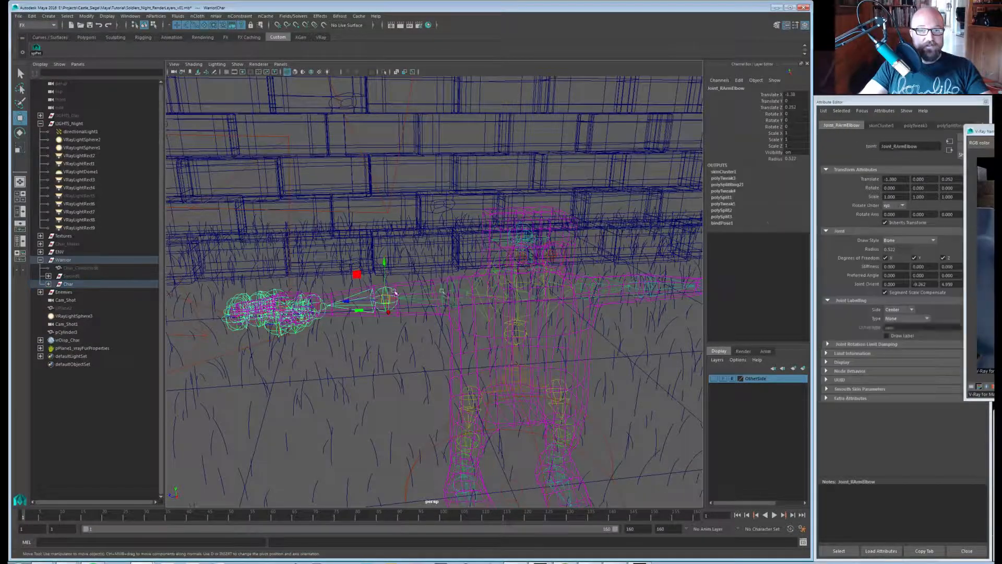
left_click(447, 290)
key("e")
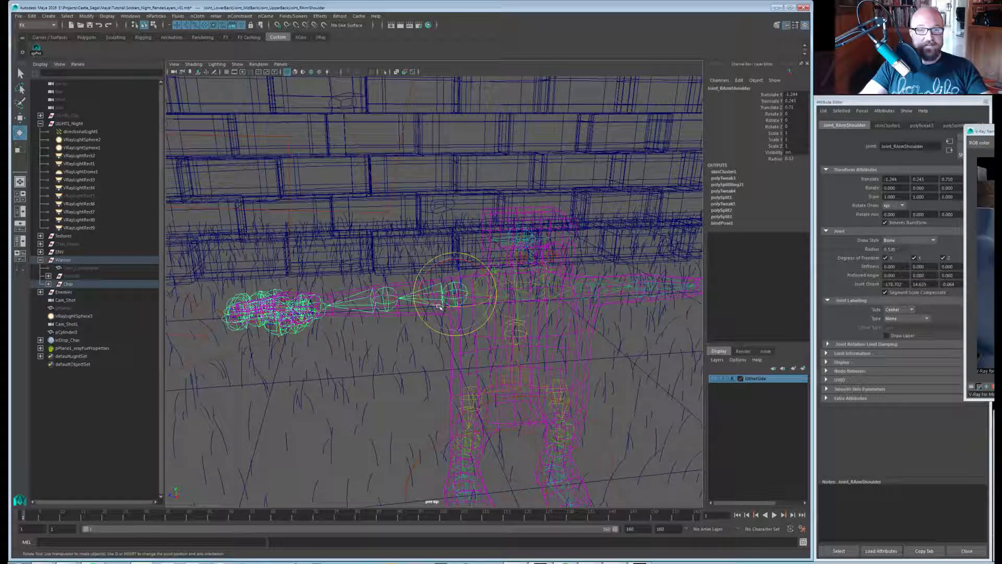
mouse_move(439, 306)
left_mouse_down()
mouse_move(483, 313)
mouse_move(485, 330)
left_mouse_up()
key("5")
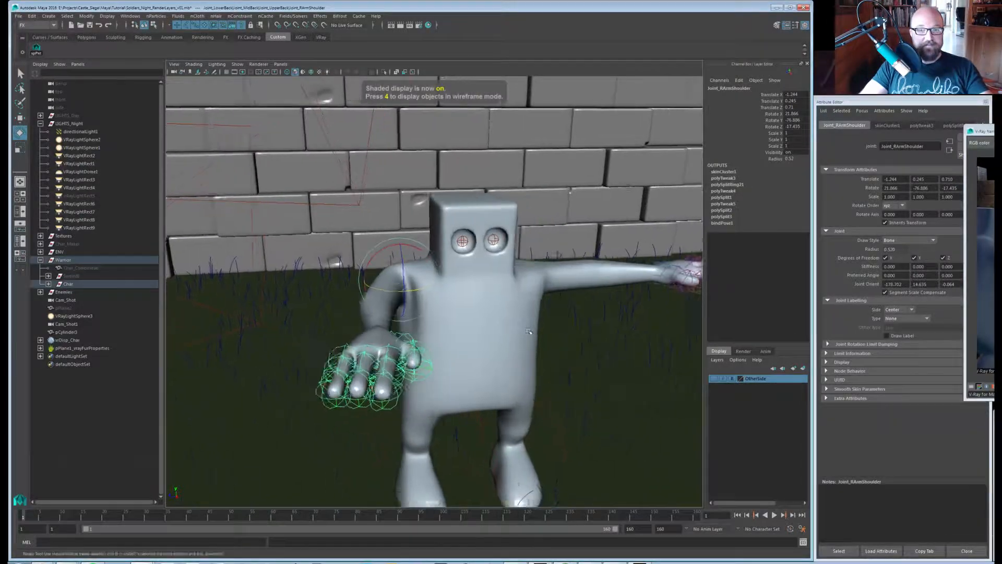
right_click_drag(484, 331, 434, 328, "alt")
mouse_move(383, 324)
left_mouse_down()
mouse_move(360, 308)
mouse_move(376, 289)
mouse_move(363, 339)
mouse_move(358, 330)
mouse_move(367, 292)
mouse_move(365, 331)
left_mouse_up()
Undo the rotations of the right shoulder joint and inspect the rigged character's T-pose.
key("ctrl+z")
key("ctrl+z")
key("ctrl+z")
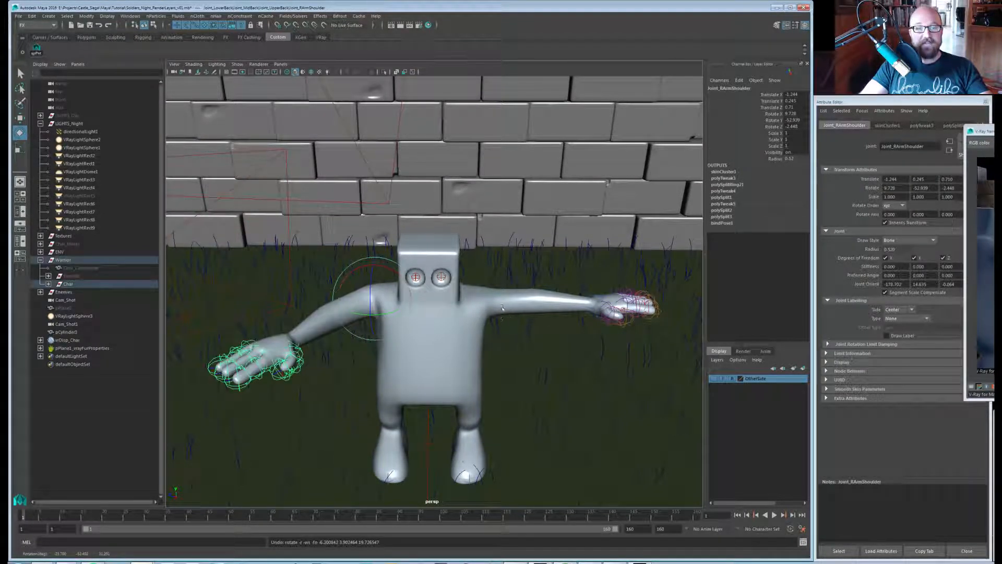
left_click_drag(495, 322, 402, 312, "alt")
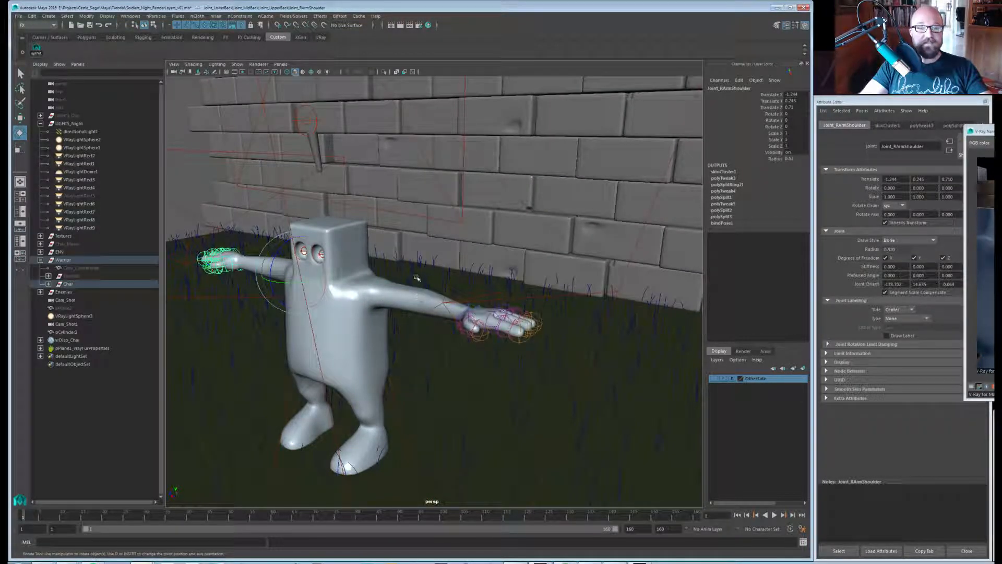
left_click_drag(395, 340, 518, 329, "alt")
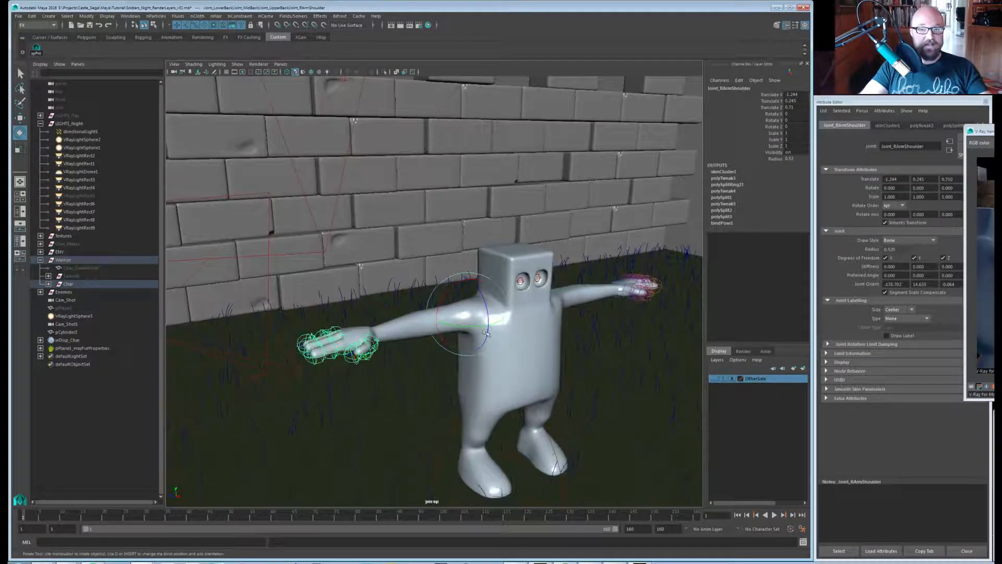
right_click_drag(518, 329, 535, 345, "alt")
left_click_drag(534, 346, 513, 330, "alt")
right_click_drag(513, 330, 441, 334, "alt")
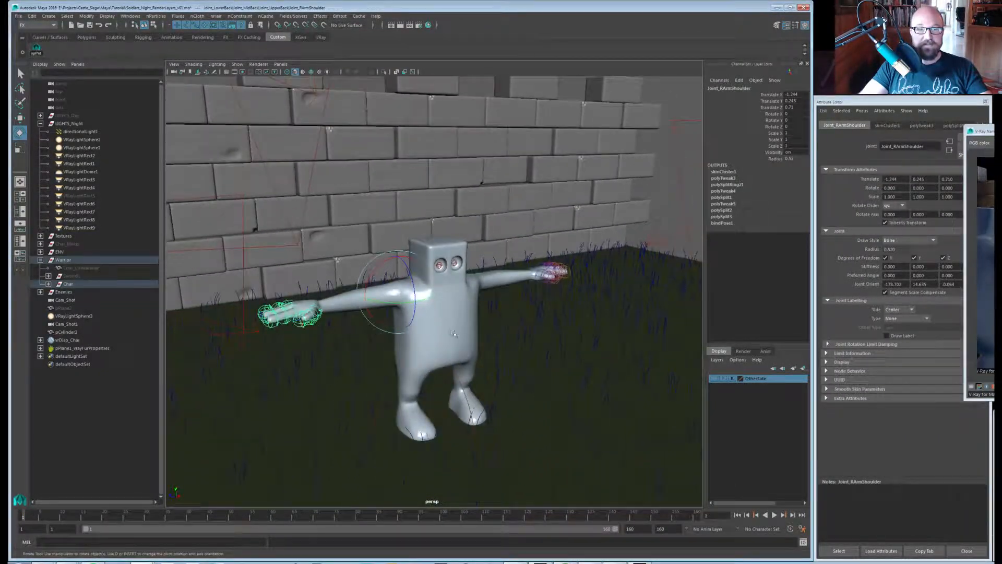
Hide the rigged Char group and show the warrior's combined mesh and Sword1 again.
left_click_drag(441, 334, 420, 332, "alt")
left_click(72, 285)
key("ctrl+h")
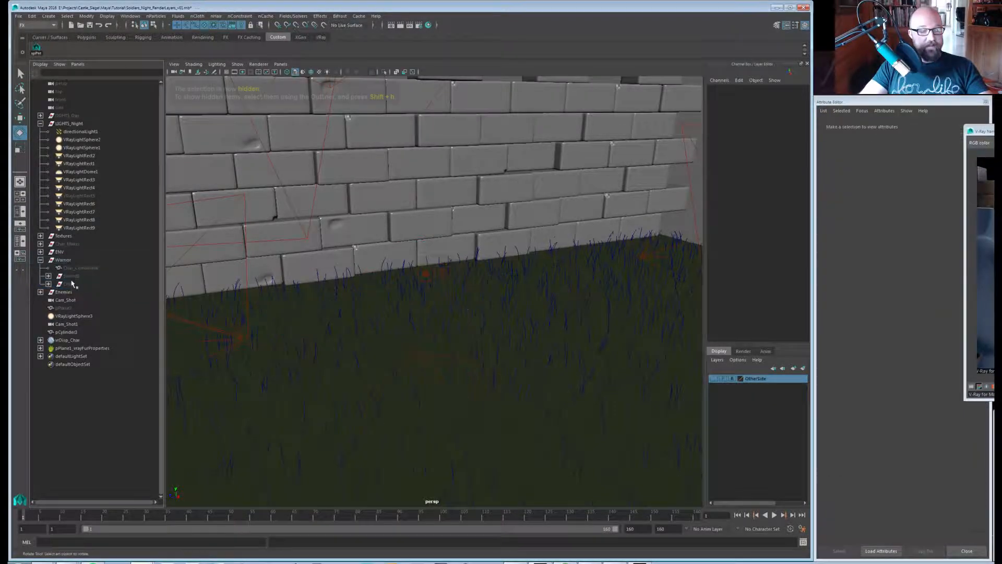
left_click(72, 268)
key("shift+h")
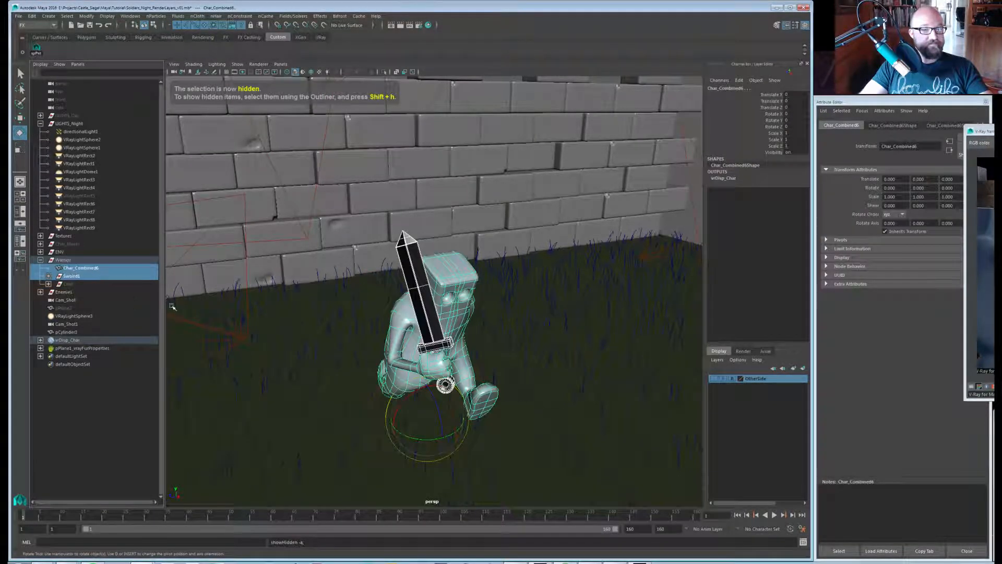
Clear the selection and examine the warrior and surrounding enemies in front of the castle wall.
left_click_drag(511, 297, 449, 292, "alt")
left_click(637, 213)
key("w")
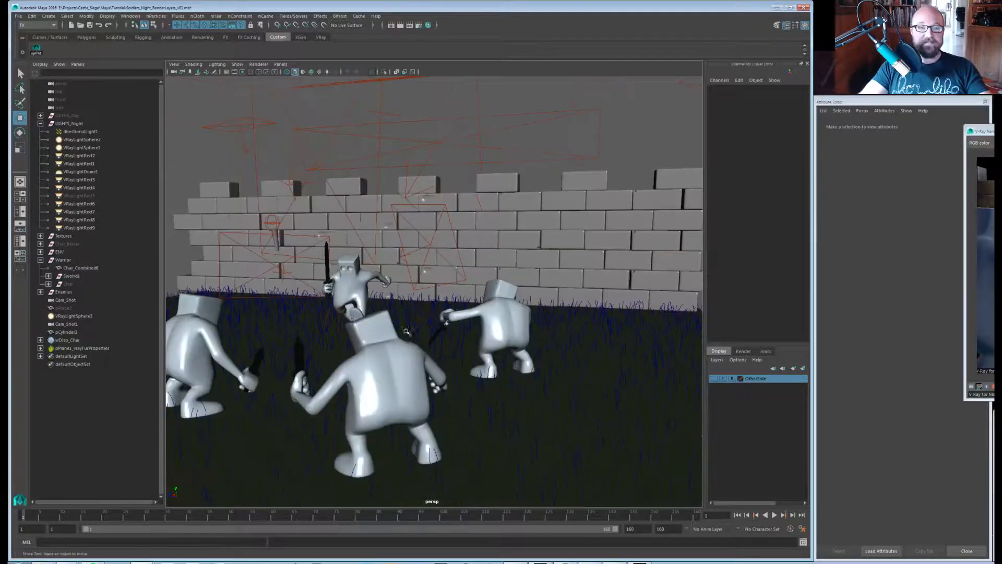
middle_click_drag(448, 293, 534, 314, "alt")
right_click_drag(534, 314, 515, 328, "alt")
mouse_move(515, 327)
left_mouse_down("alt")
mouse_move(538, 338)
mouse_move(521, 324)
left_mouse_up("alt")
right_click_drag(521, 324, 508, 326, "alt")
middle_click_drag(508, 326, 492, 339, "alt")
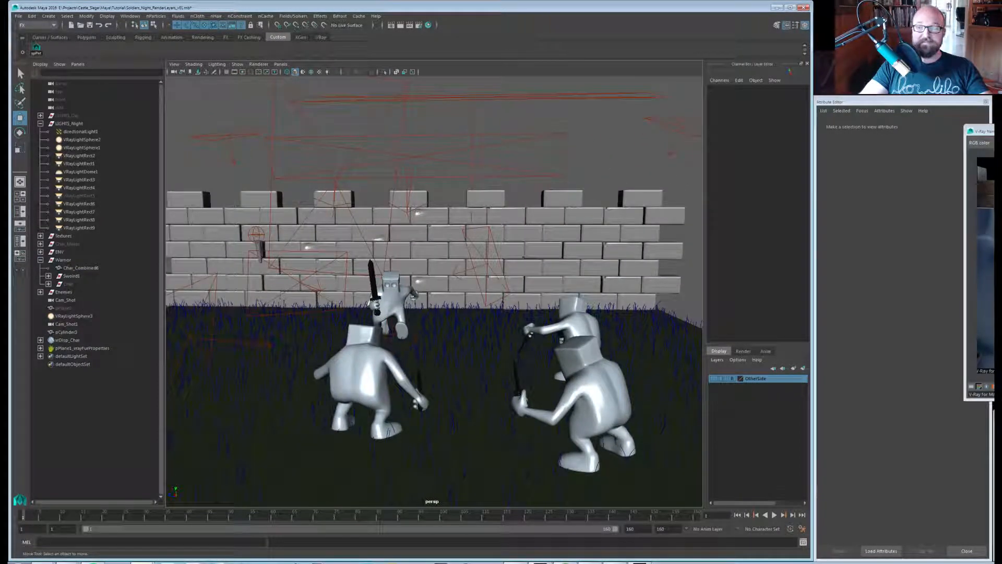
Bring the V-Ray frame buffer over the viewport, inspect the render's Alpha channel and return to RGB color.
left_click_drag(981, 131, 404, 156)
left_click(240, 164)
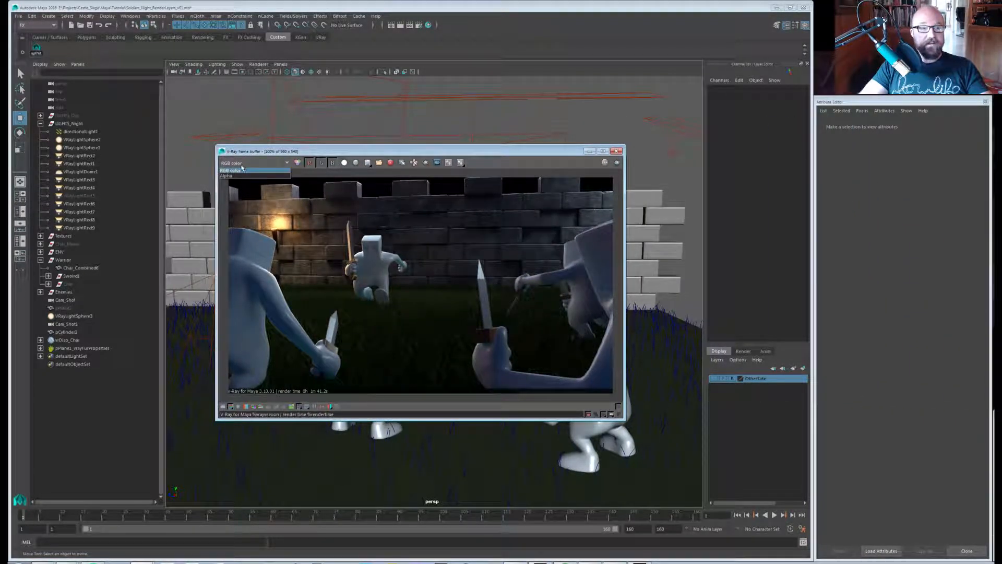
left_click(242, 164)
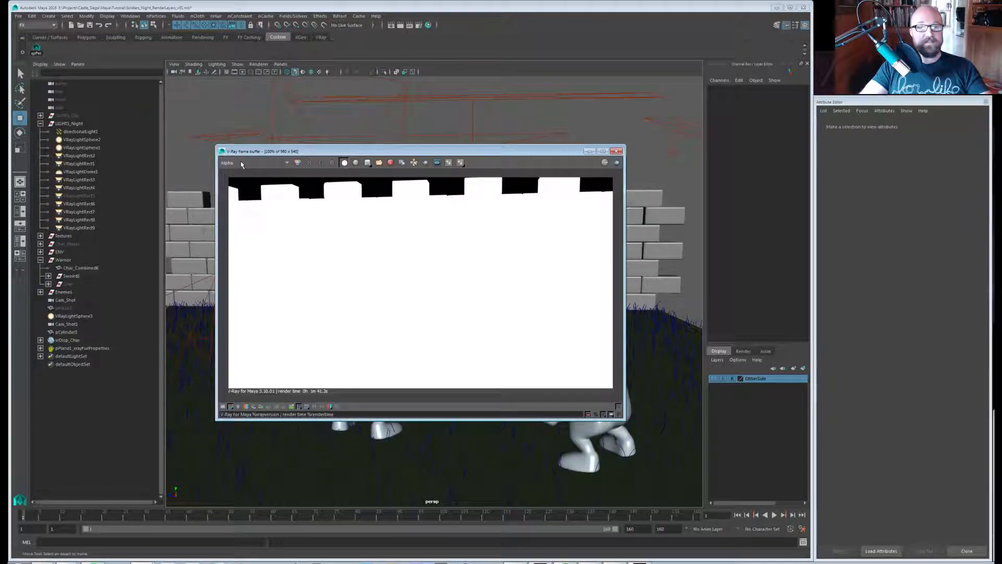
scroll(242, 164, "up", 1)
Show the scene's render layers in the layer editor and move the frame buffer lower over the viewport.
left_click(753, 408)
left_click(744, 361)
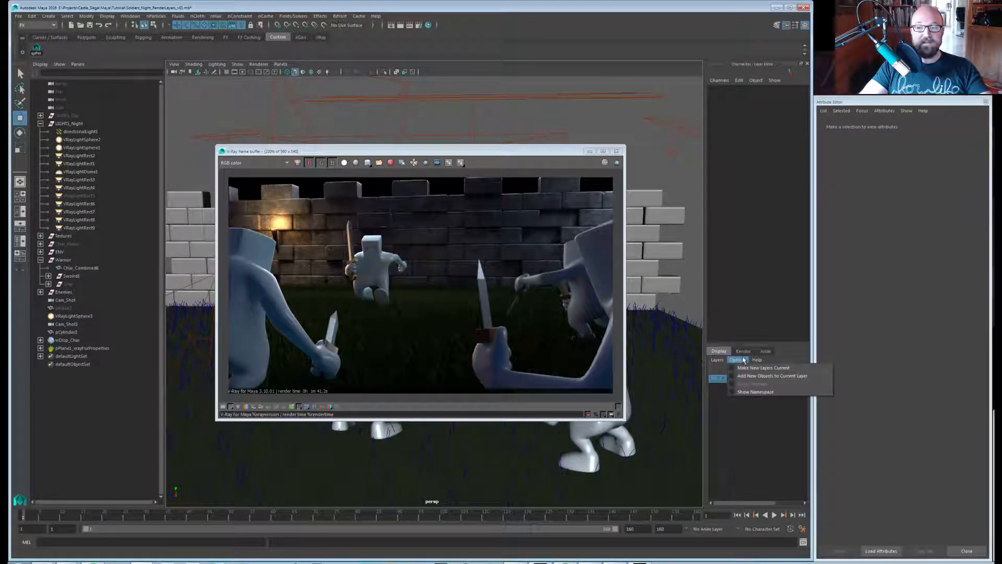
left_click(743, 350)
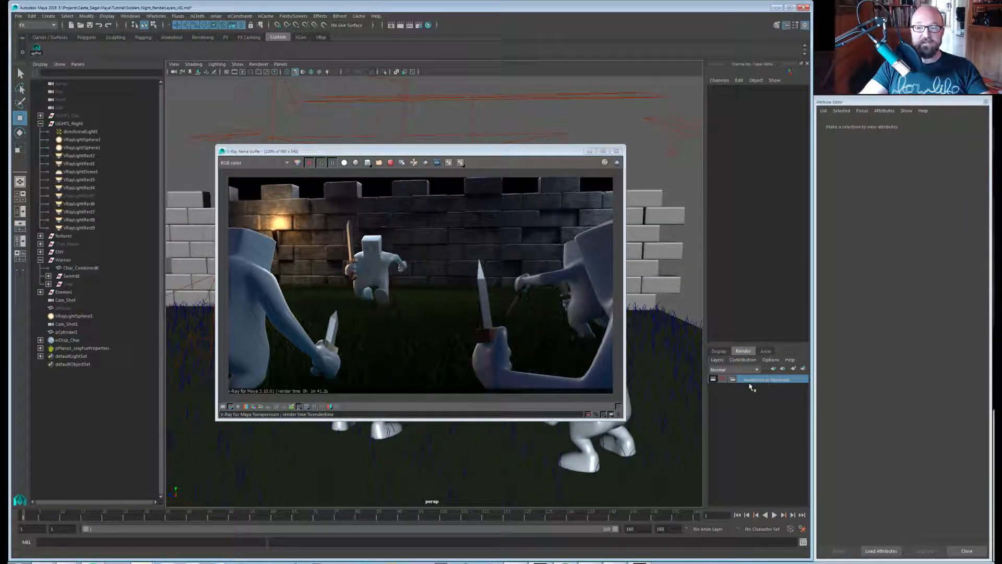
left_click_drag(468, 154, 428, 232)
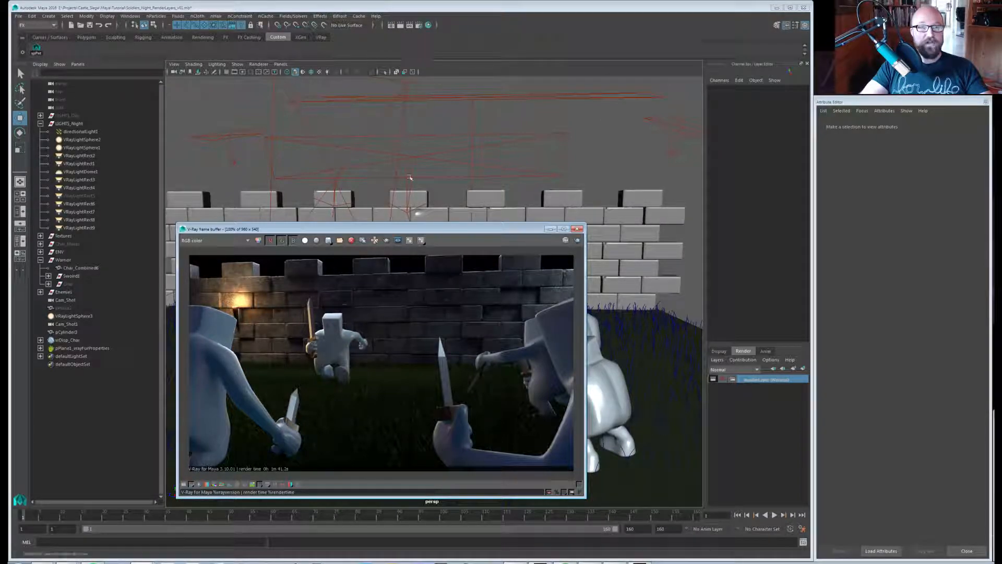
left_click_drag(428, 229, 440, 223)
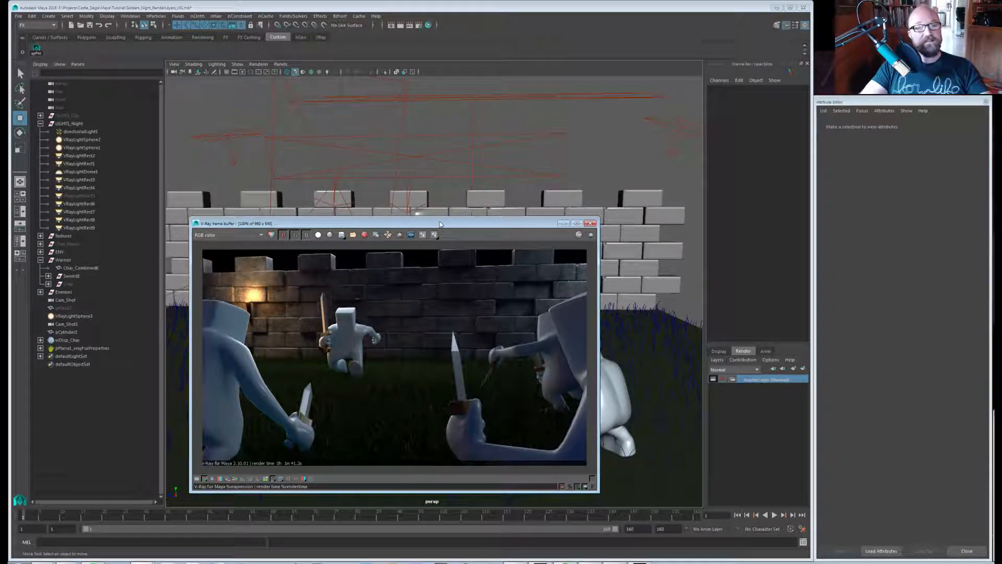
mouse_move(440, 224)
left_mouse_down()
mouse_move(407, 226)
mouse_move(420, 227)
left_mouse_up()
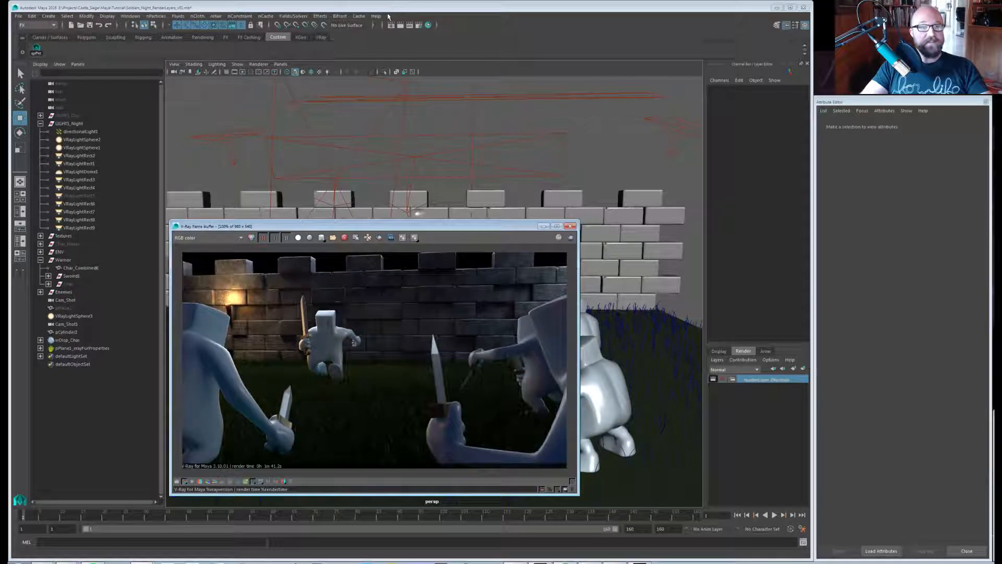
Add the Diffuse, Extra Tex, Lighting, Normals, Reflection, Specular and Z-depth render elements to the V-Ray render settings.
left_click(419, 25)
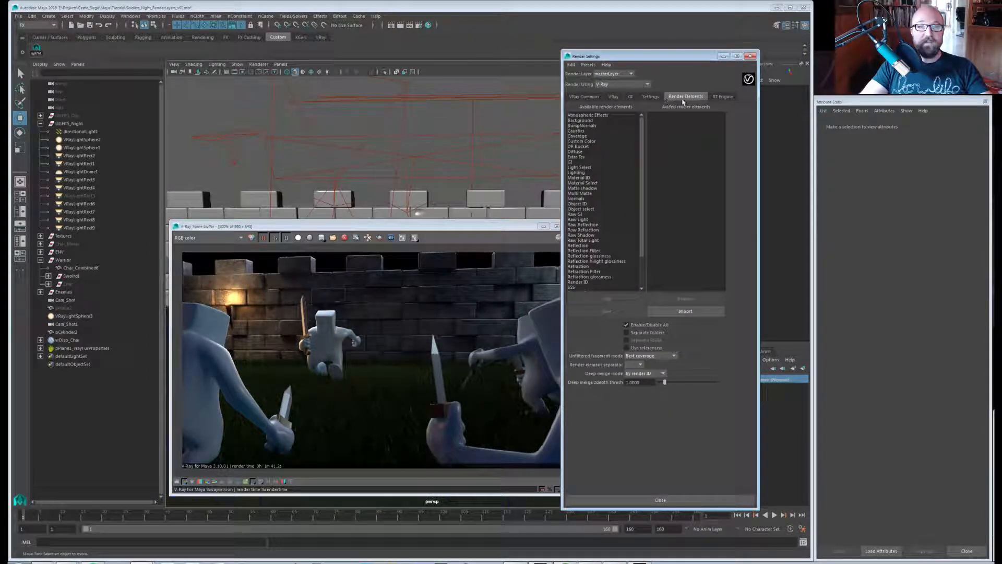
left_click(587, 151)
left_click(589, 158, "shift")
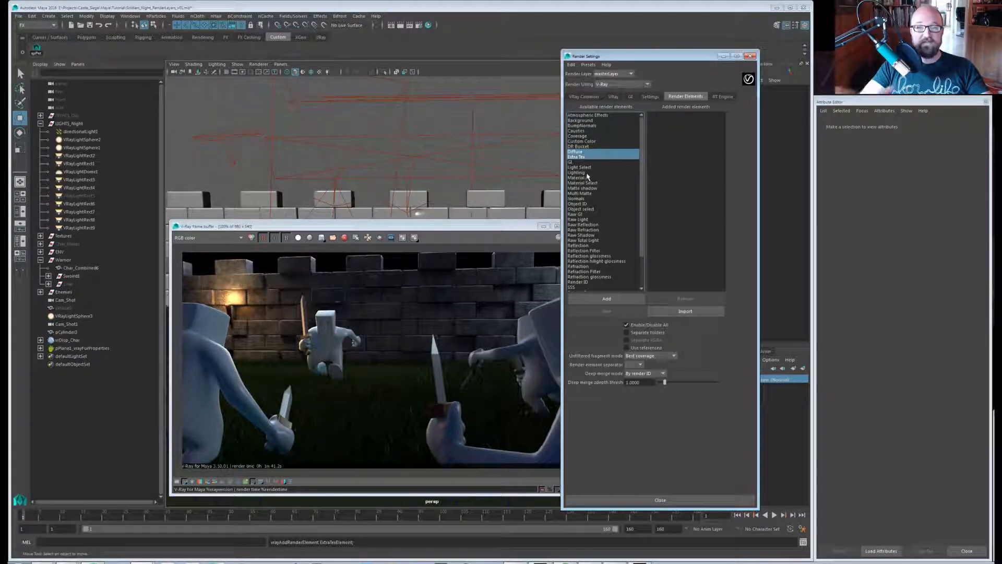
left_click(588, 173, "ctrl")
left_click(589, 198, "ctrl")
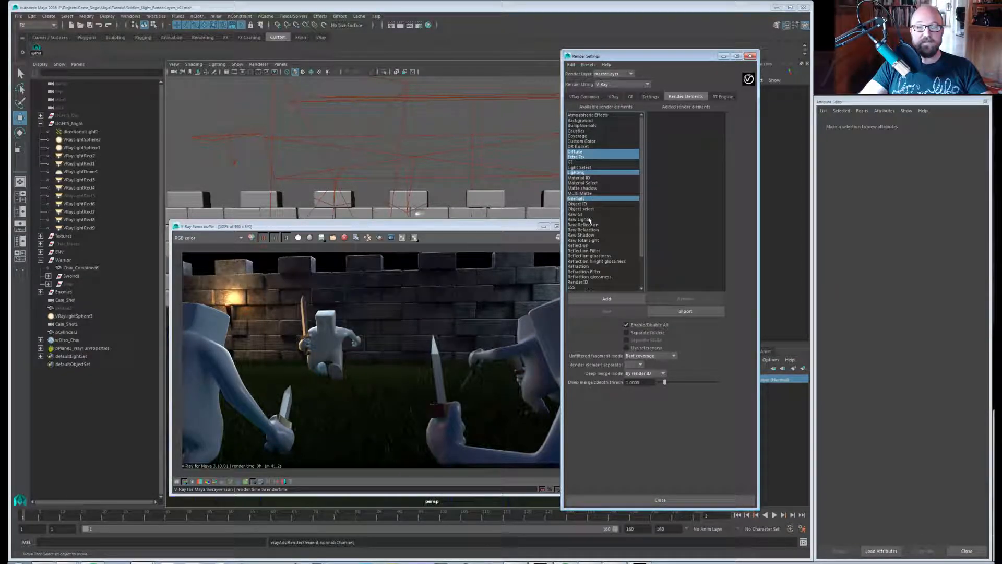
left_click(585, 246, "ctrl")
scroll(600, 240, "down", 2)
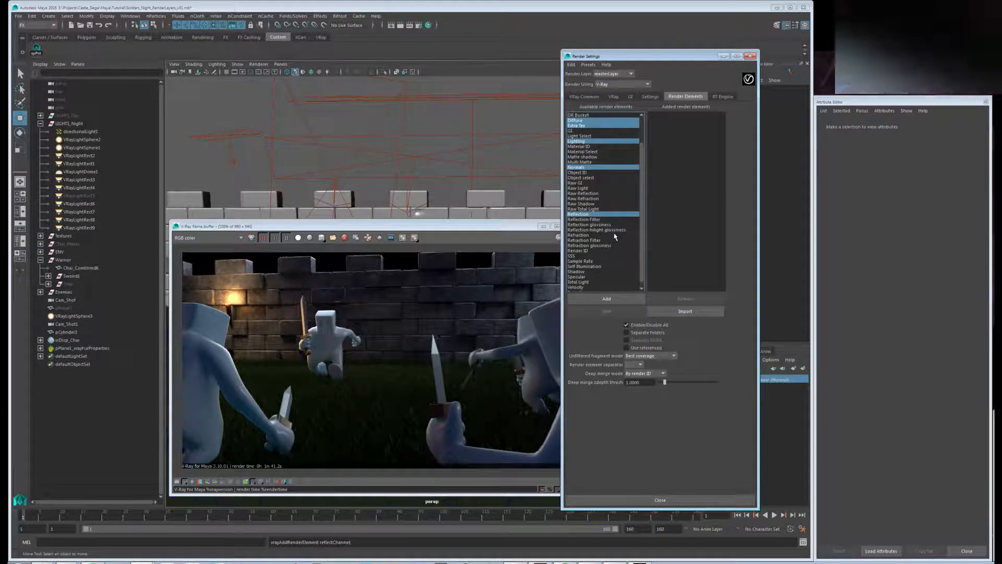
scroll(606, 250, "down", 1)
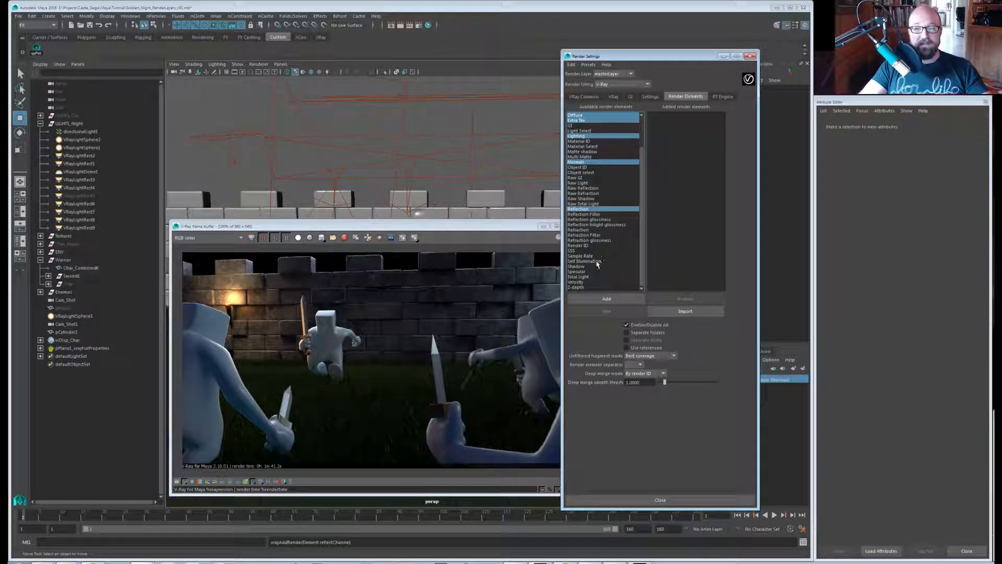
left_click(589, 272, "ctrl")
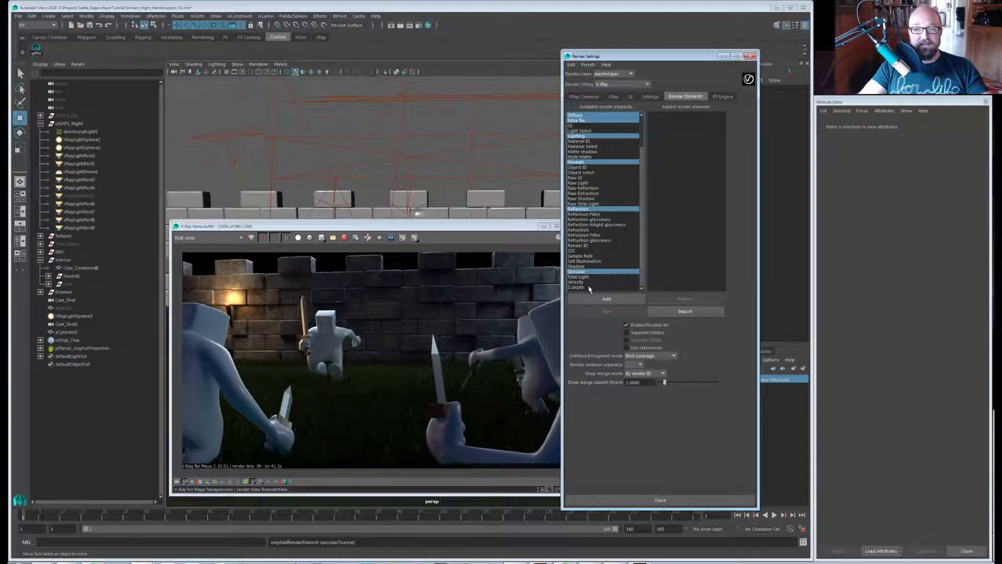
left_click(588, 287, "ctrl")
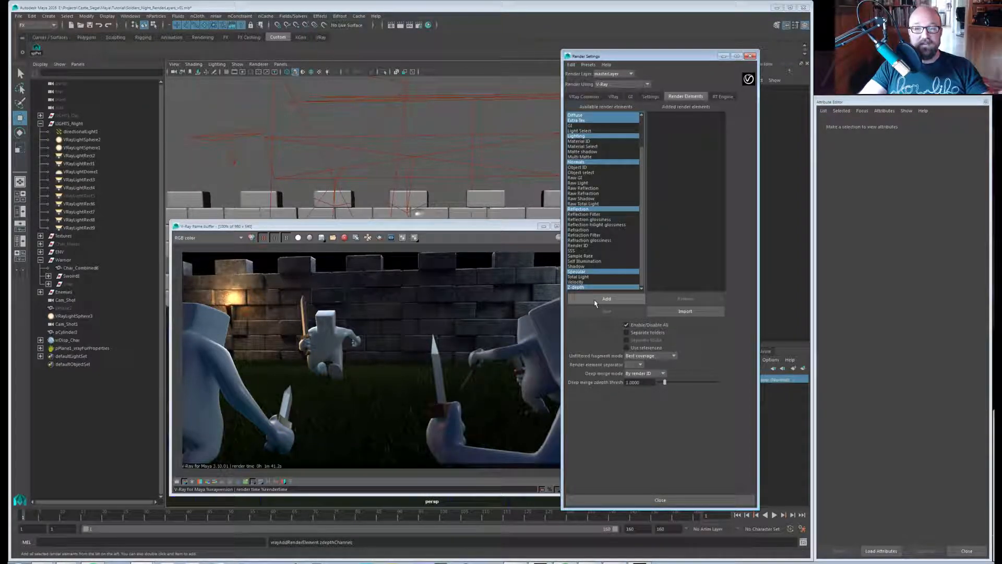
left_click(595, 302)
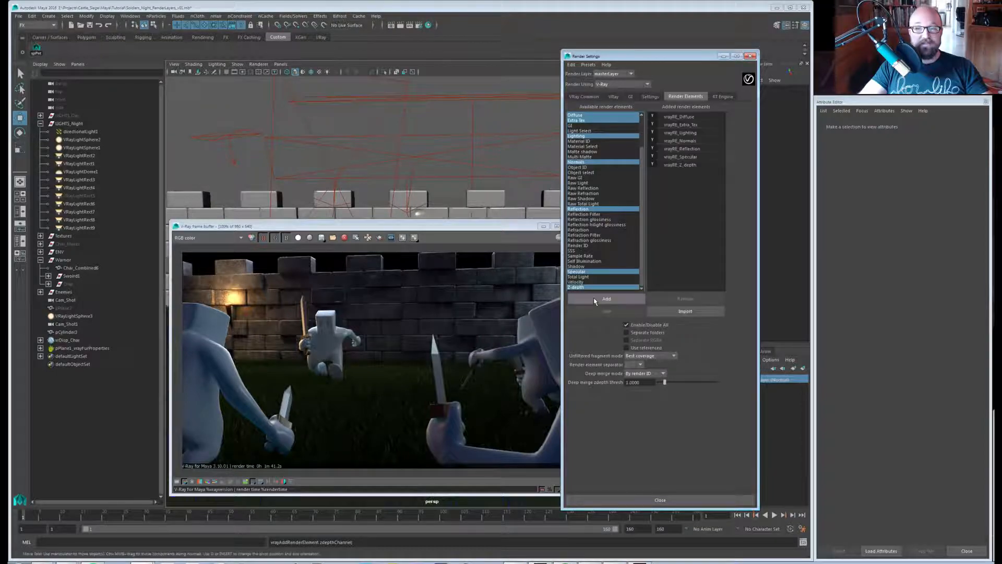
Add a second Extra Tex render element.
scroll(594, 155, "up", 3)
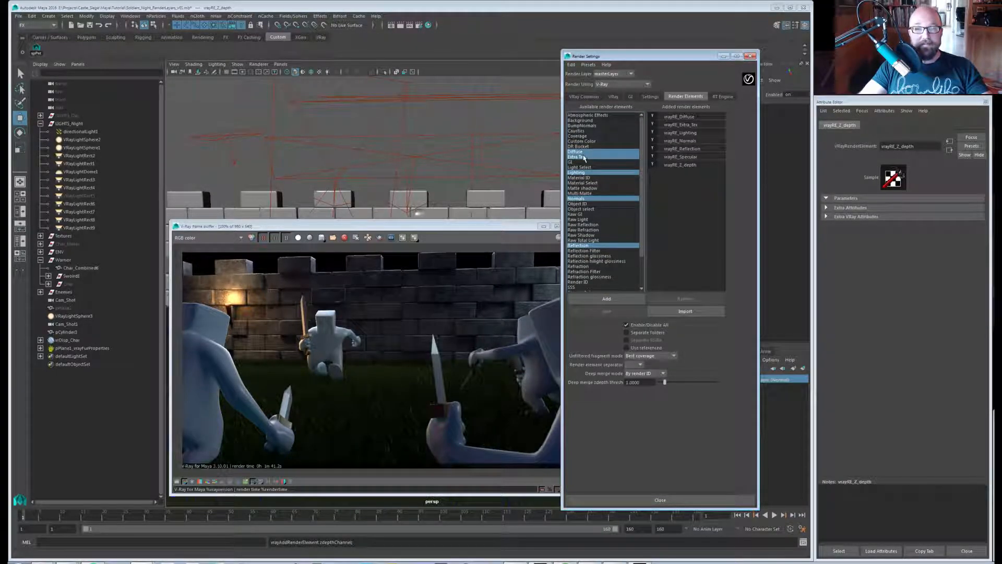
left_click(584, 157)
left_click(606, 299)
Assign a VRay Dirt texture to the first Extra Tex render element, vrayRE_Extra_Tex.
left_click(695, 125)
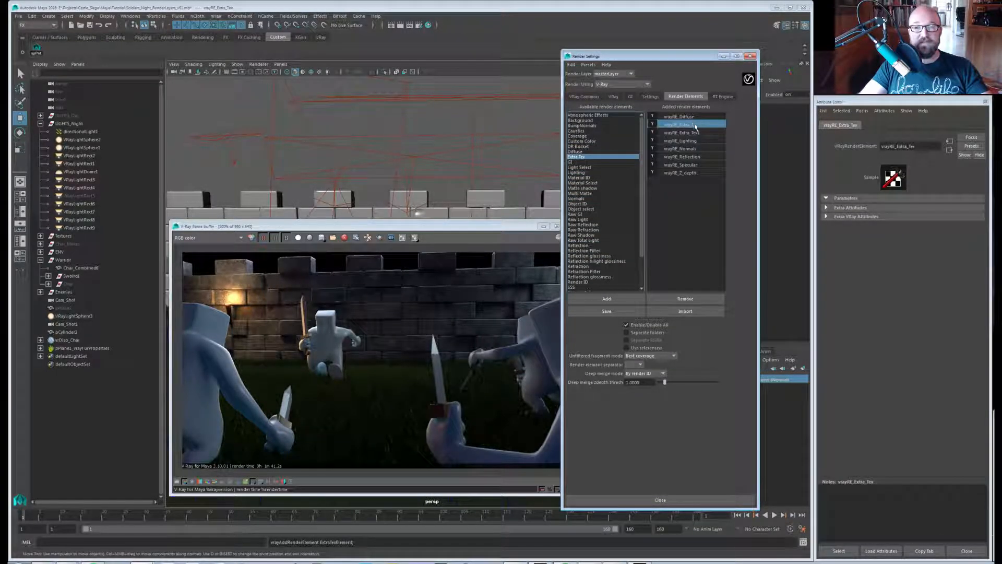
left_click(856, 216)
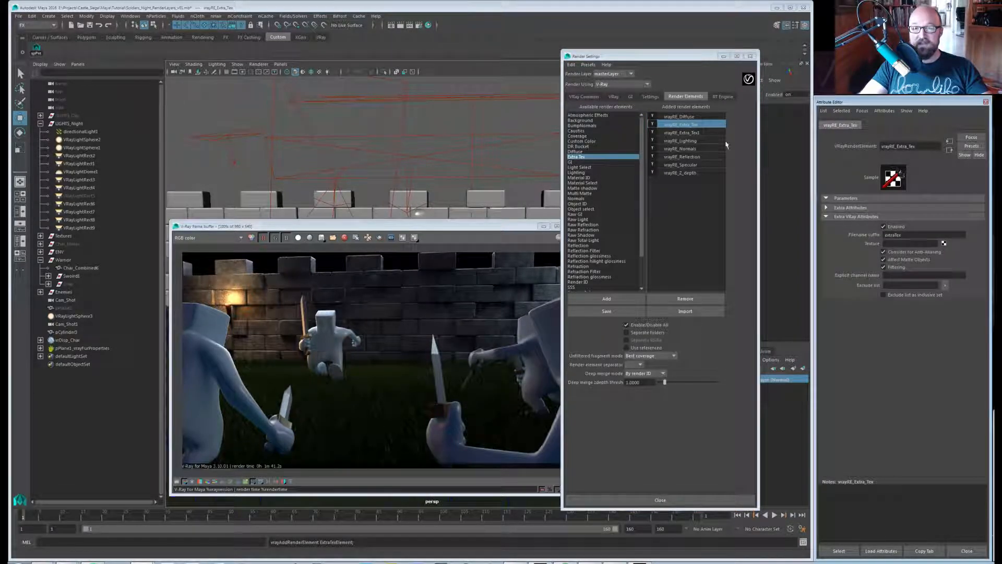
left_click(691, 125)
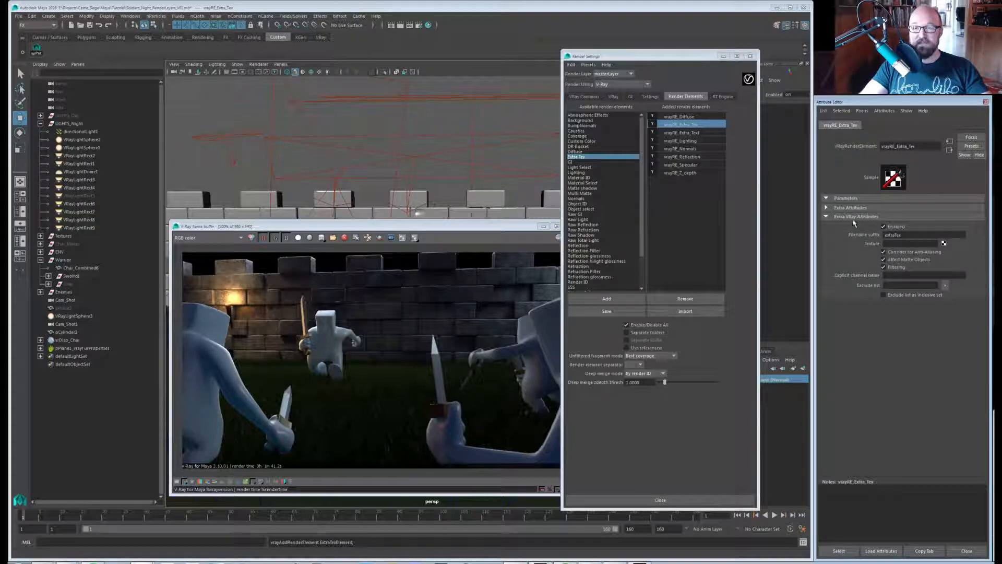
left_click(944, 244)
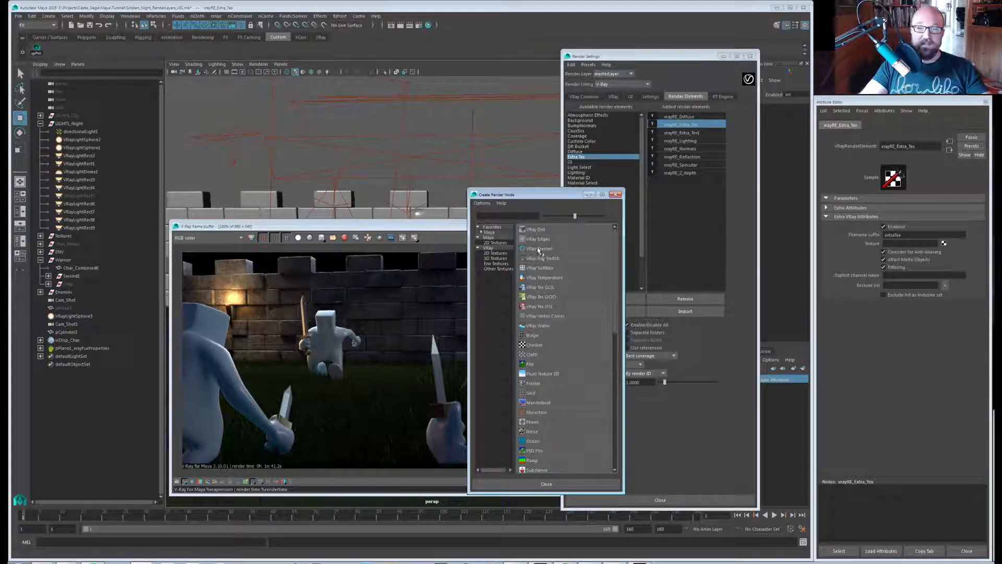
left_click(540, 230)
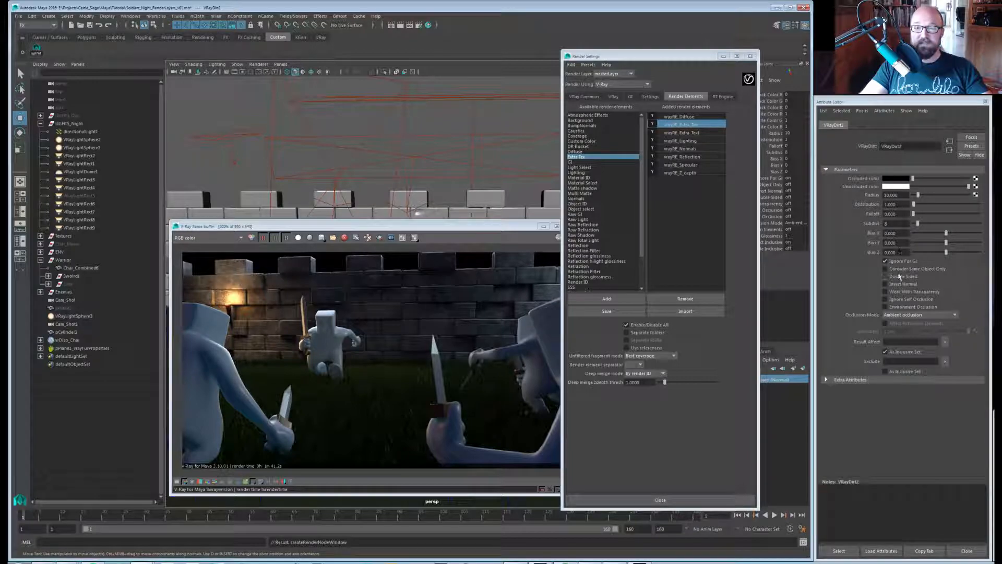
Enable Double Sided and Work With Transparency on the VRay Dirt texture.
left_click(899, 276)
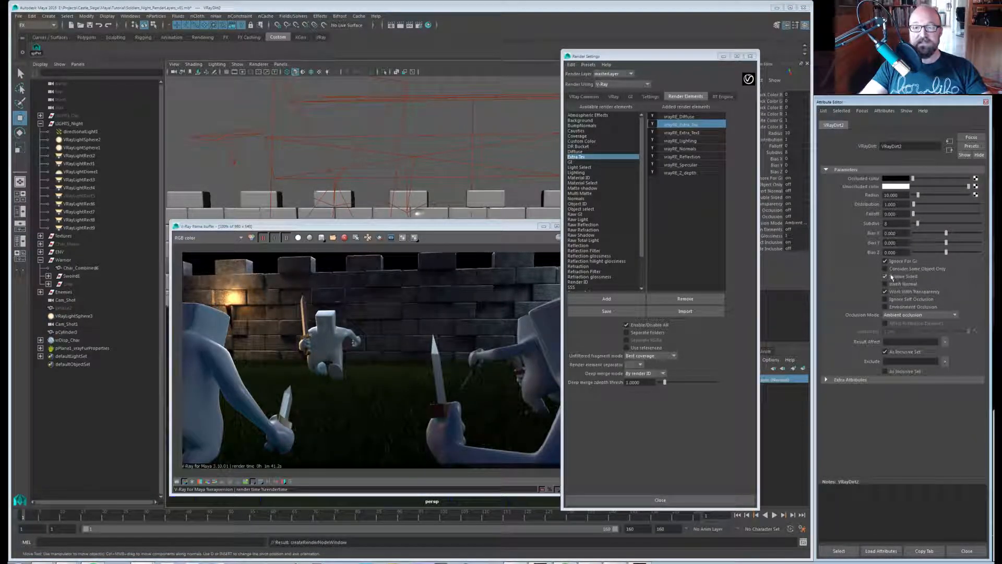
left_click(913, 293)
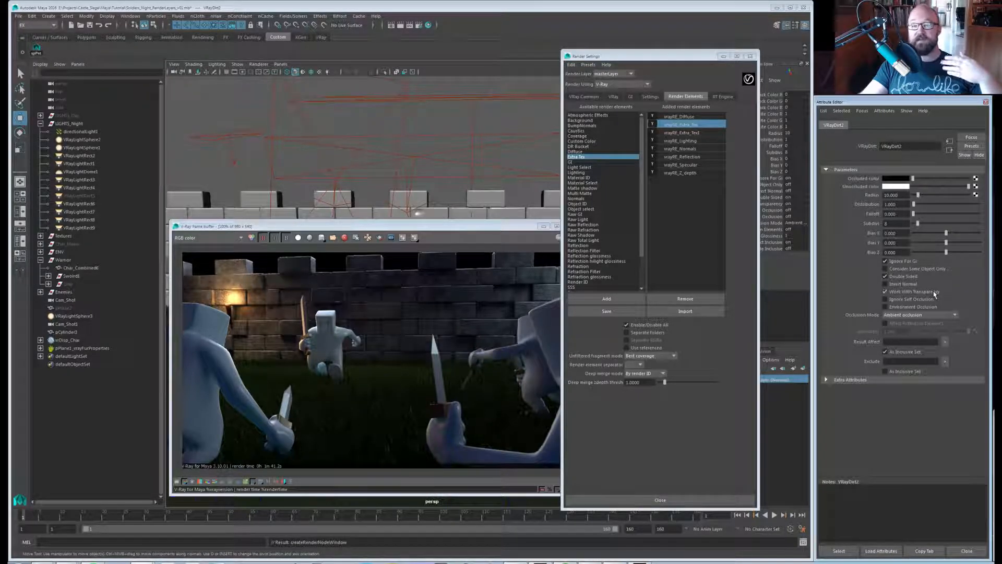
left_click(224, 158)
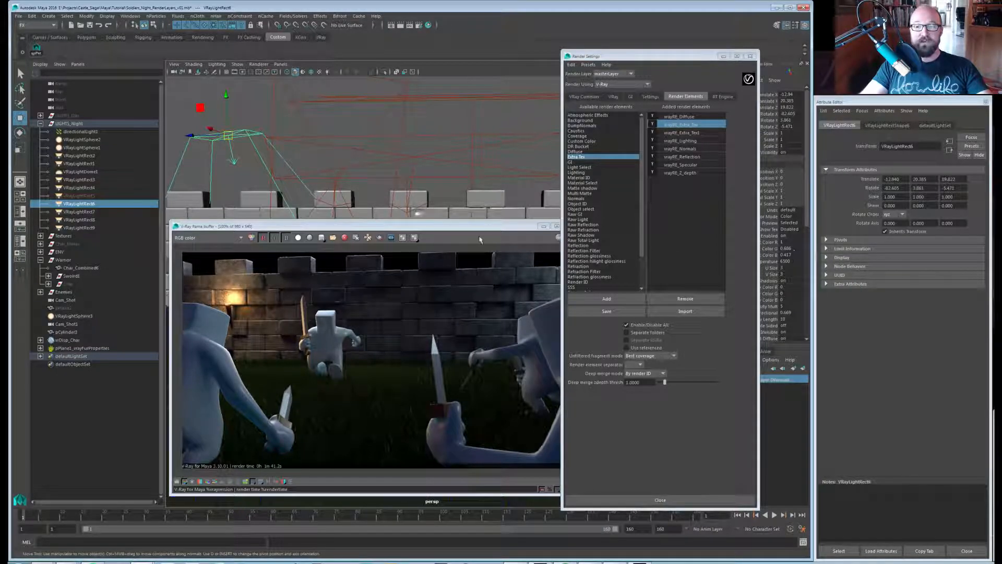
Reopen the VRay Dirt texture of the first Extra Tex element and set its subdivs to 32.
left_click(694, 126)
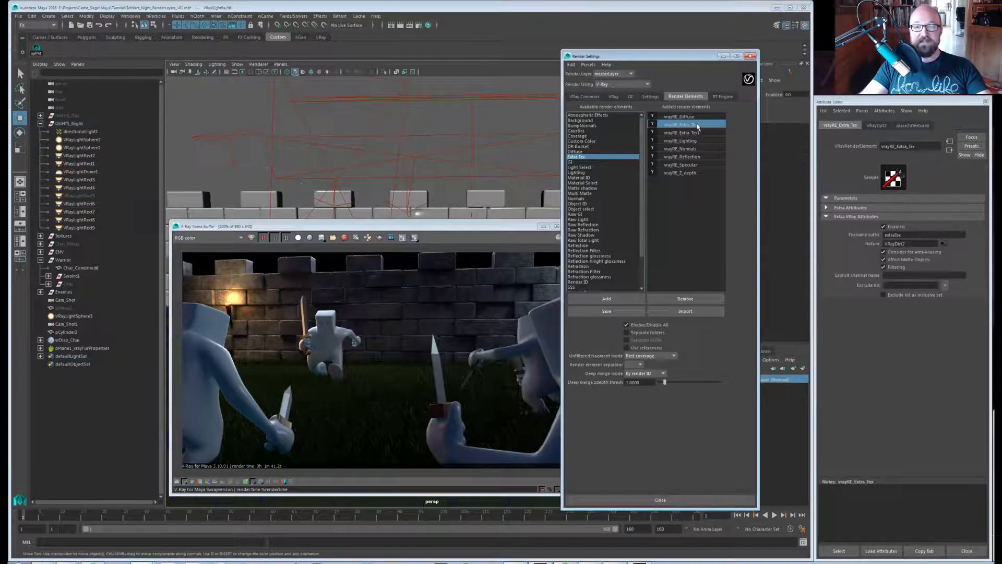
left_click(944, 244)
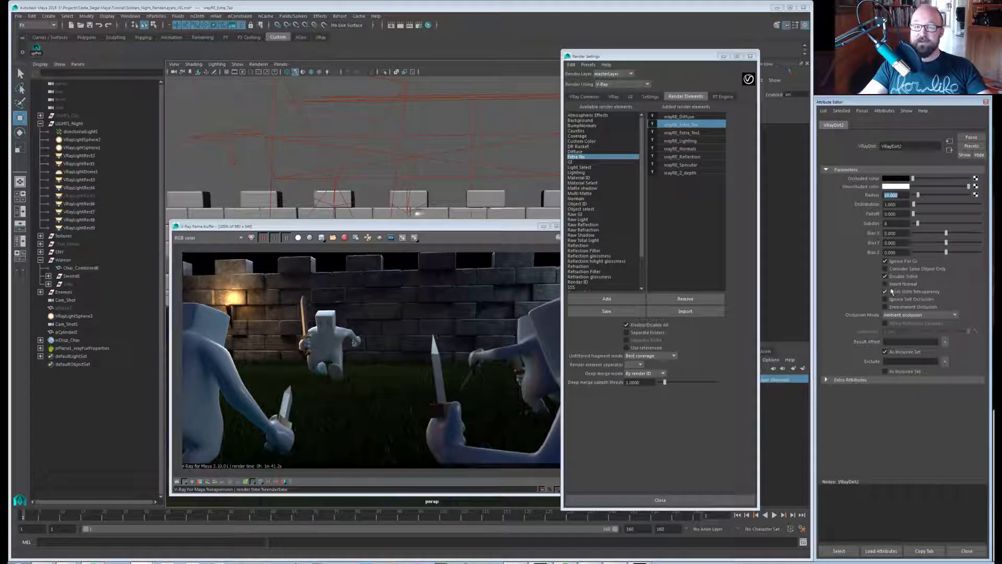
double_click(896, 223)
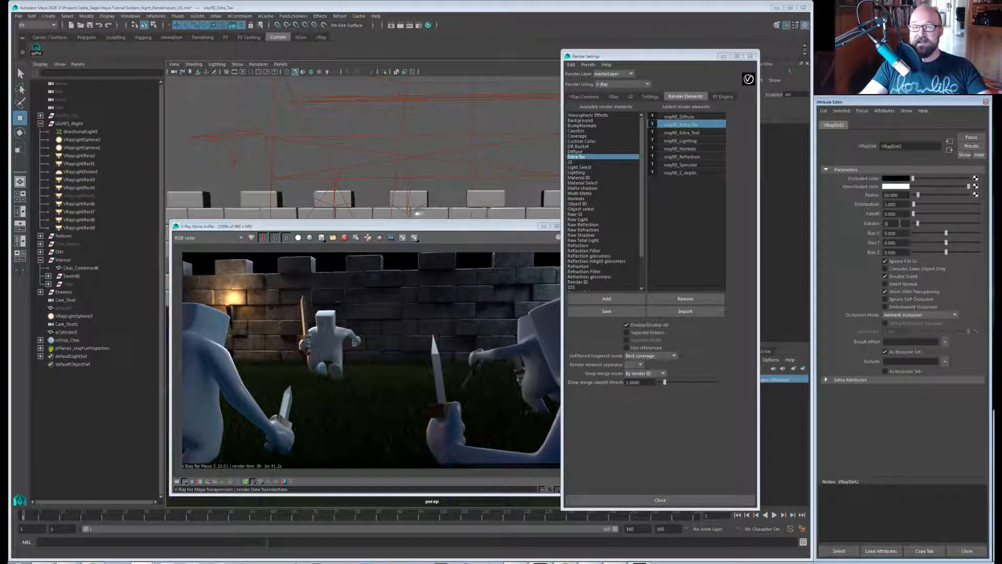
type("32")
key("Return")
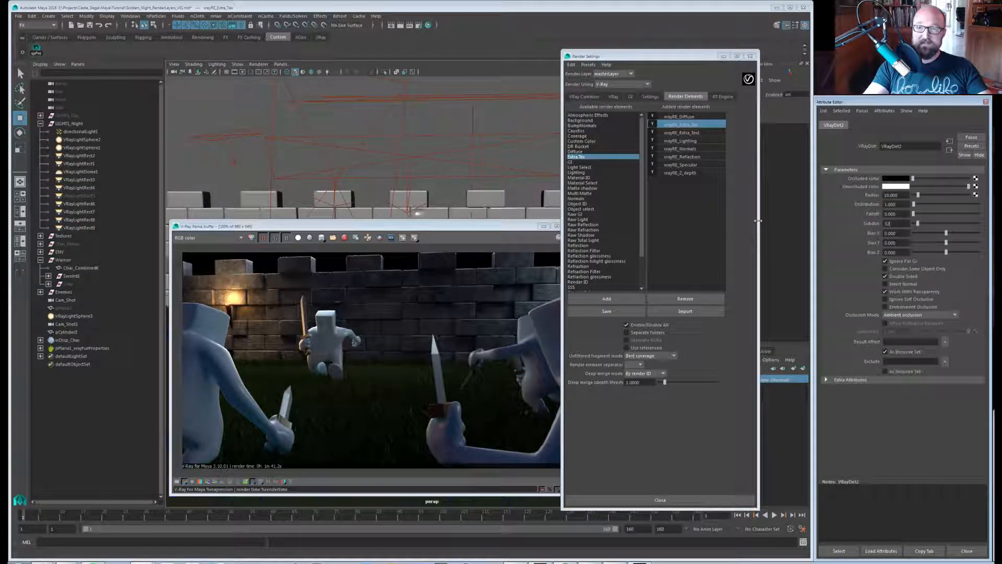
left_click(884, 261)
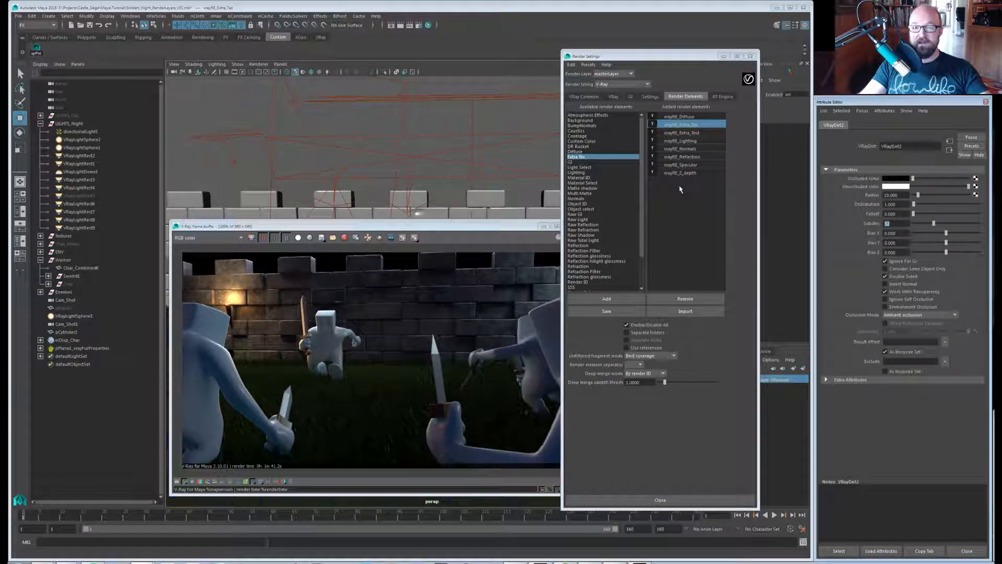
Assign a VRay Fresnel texture to the second Extra Tex render element, vrayRE_Extra_Tex1.
left_click(688, 134)
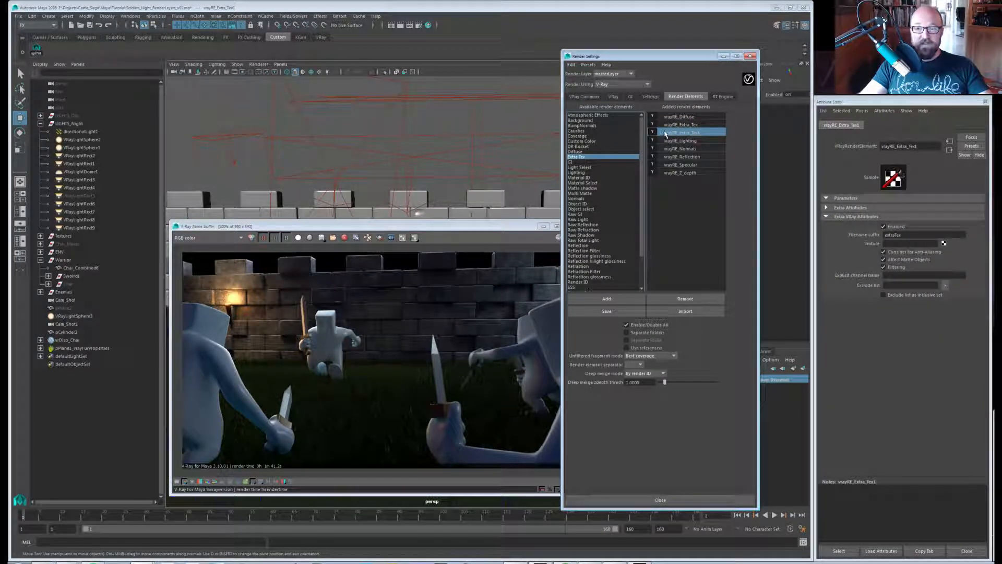
left_click(944, 243)
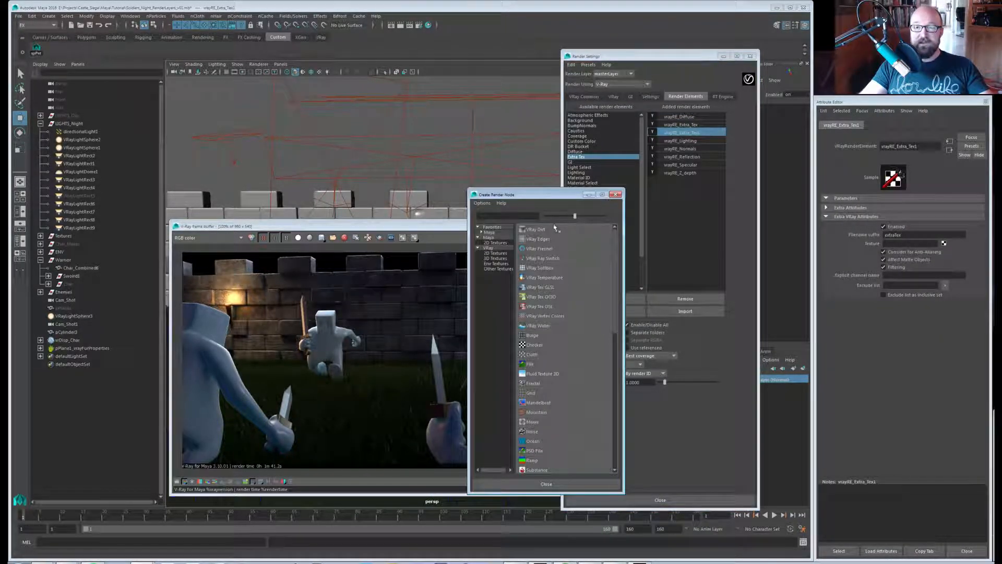
left_click(547, 253)
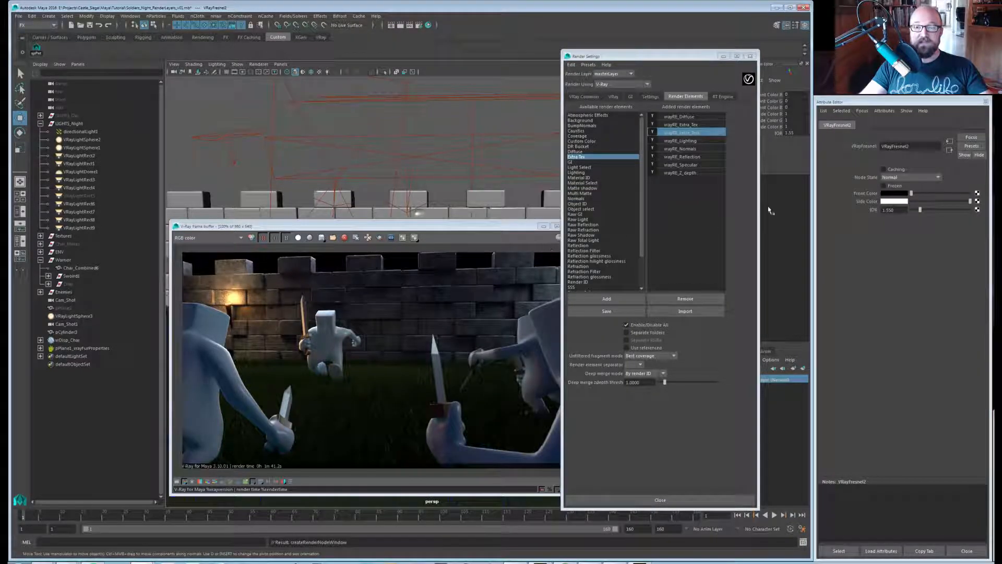
double_click(899, 211)
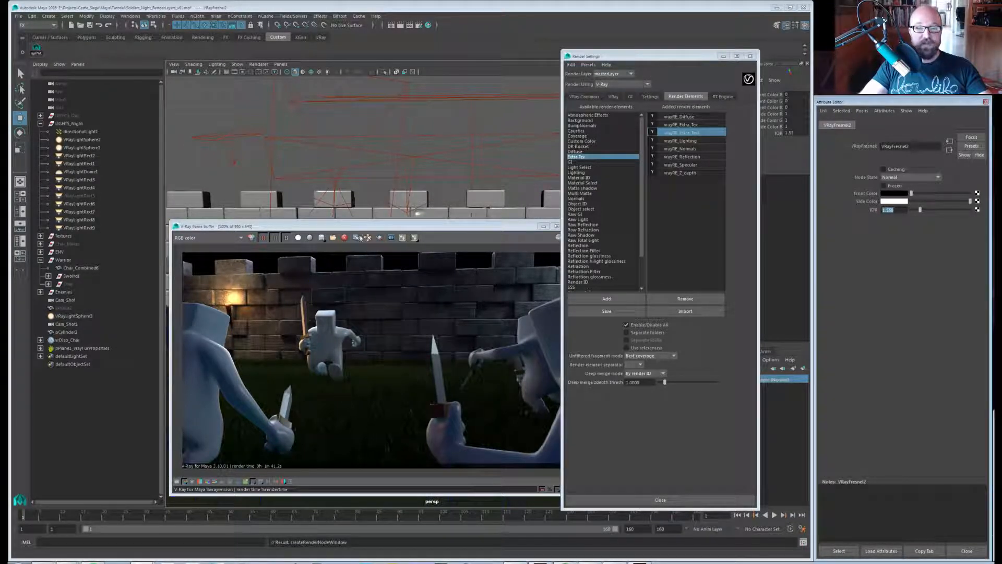
left_click(737, 203)
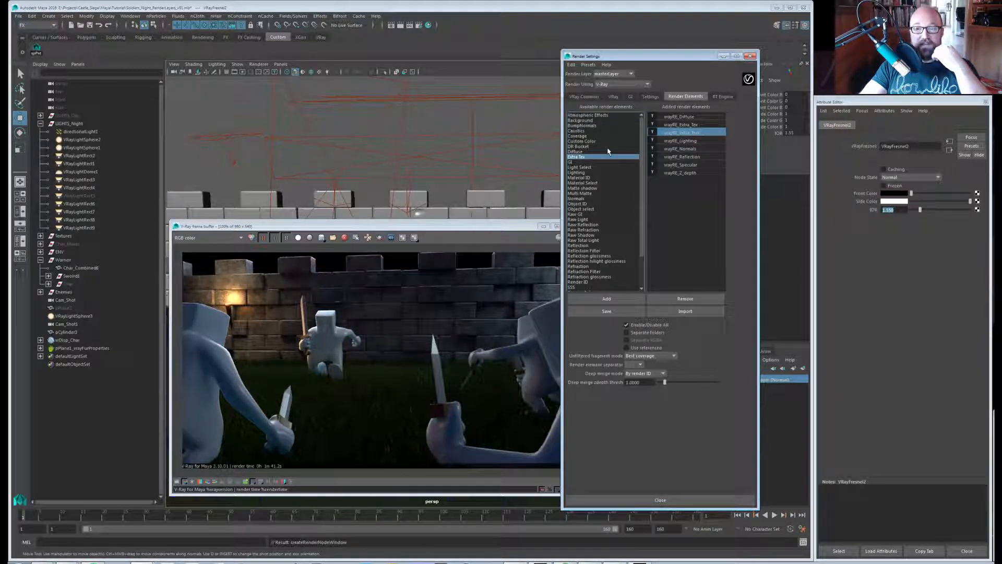
Add a BumpNormals render element and compare its settings with those of the existing Normals element.
double_click(595, 126)
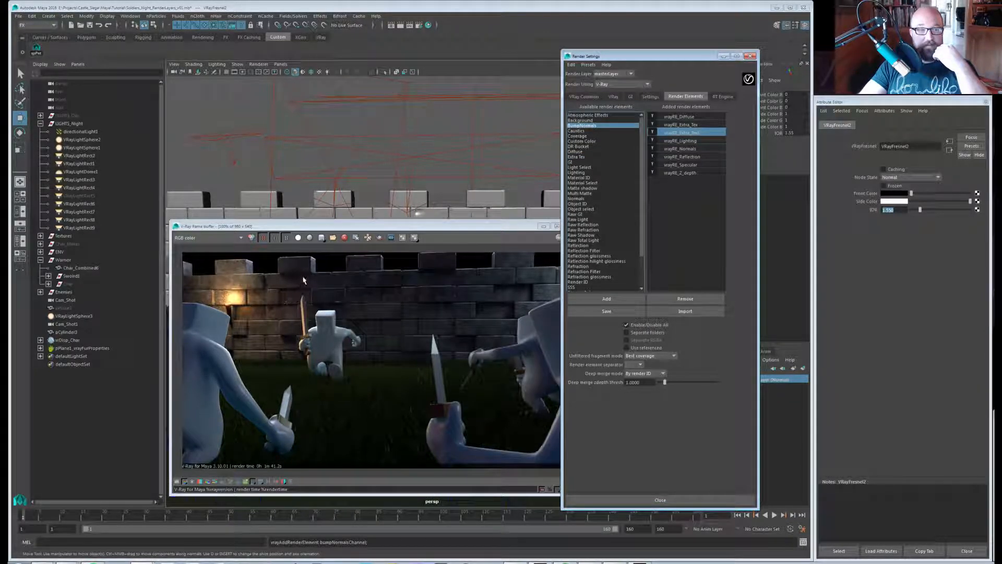
left_click(594, 299)
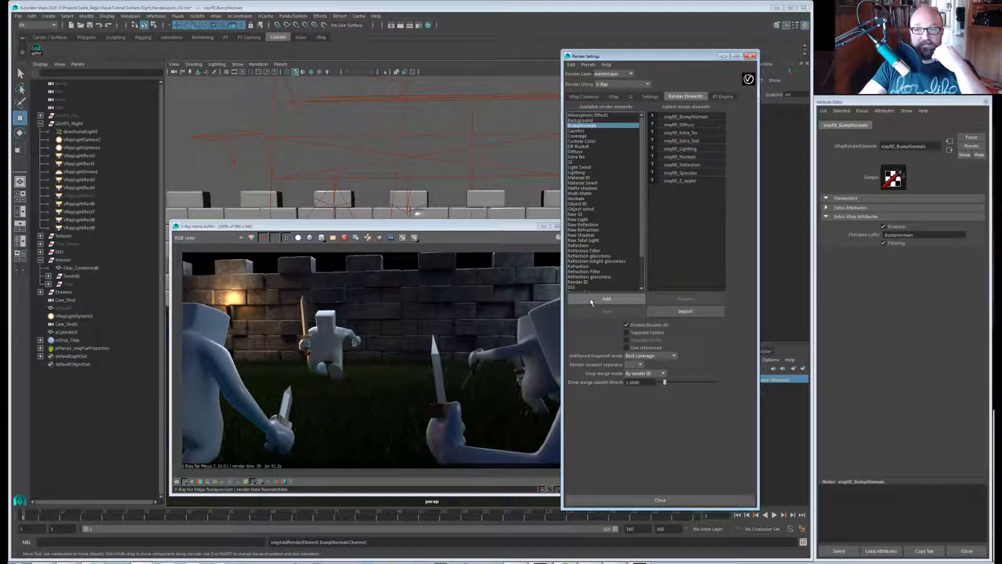
left_click(683, 117)
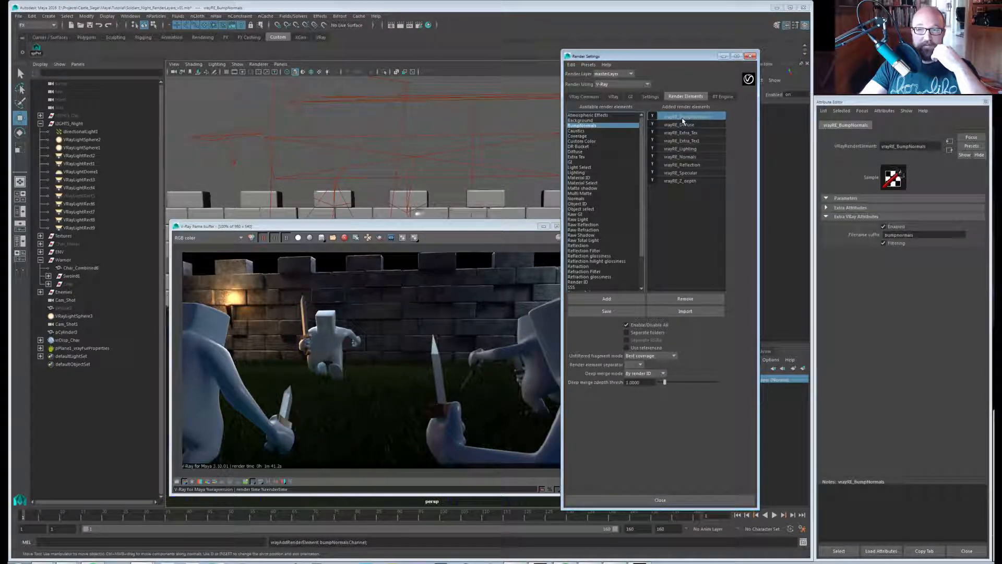
left_click(682, 157)
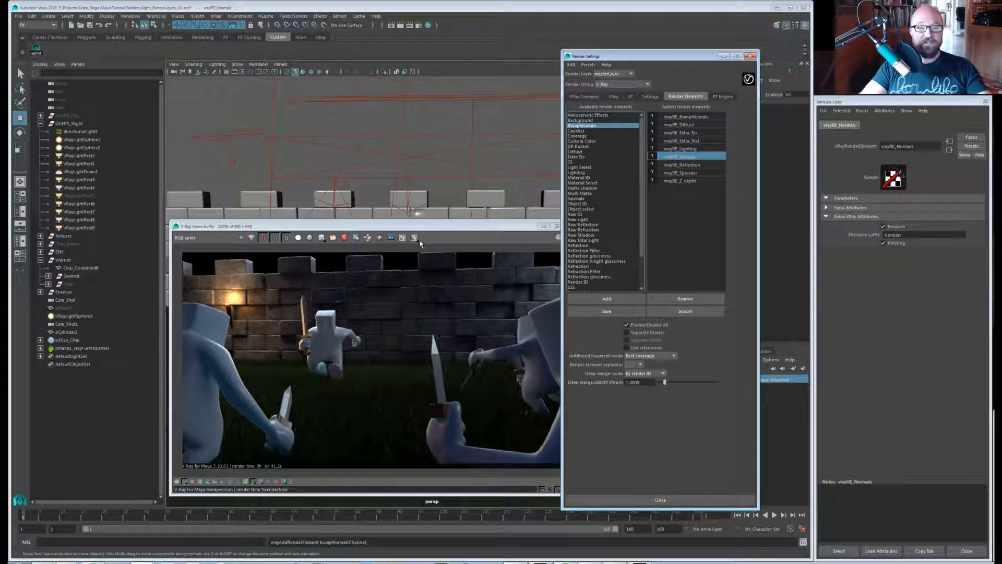
left_click_drag(429, 227, 419, 221)
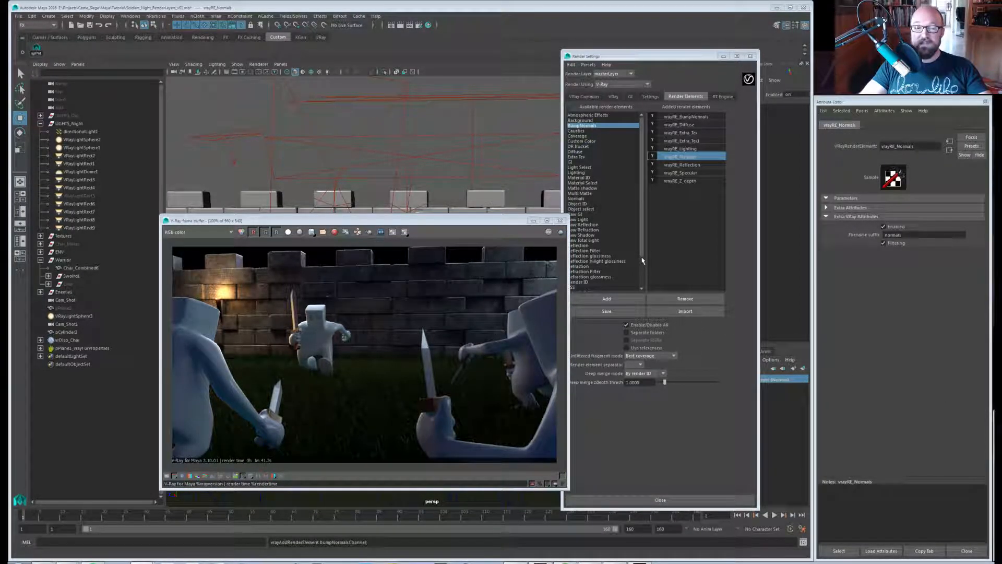
left_click_drag(489, 230, 482, 243)
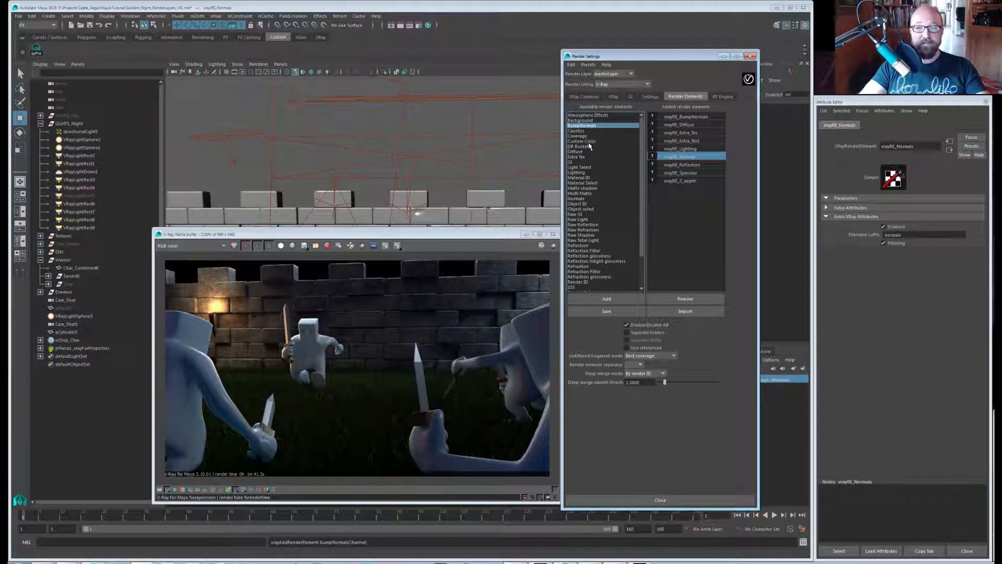
Add three Multi Matte render elements.
scroll(600, 191, "down", 3)
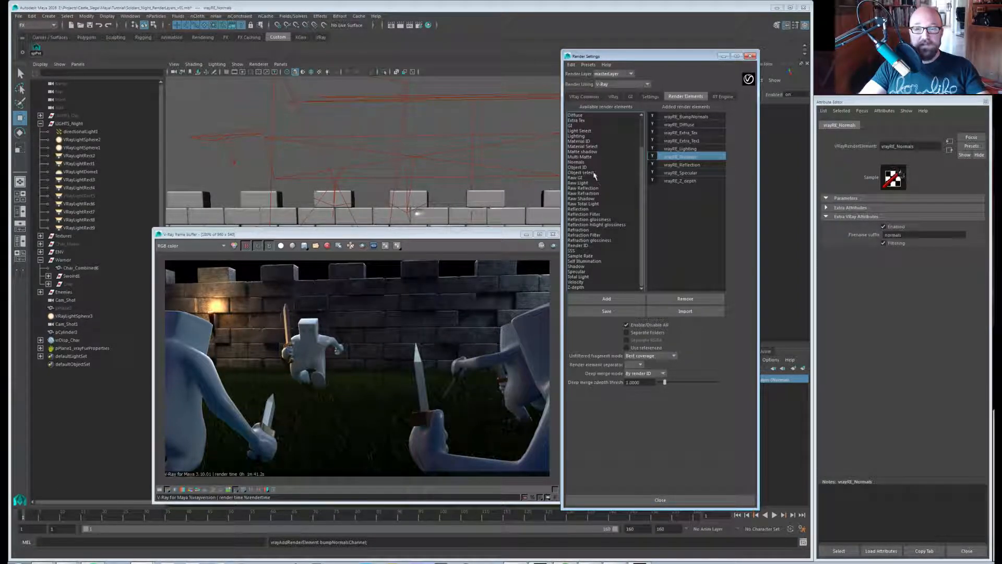
left_click(592, 167)
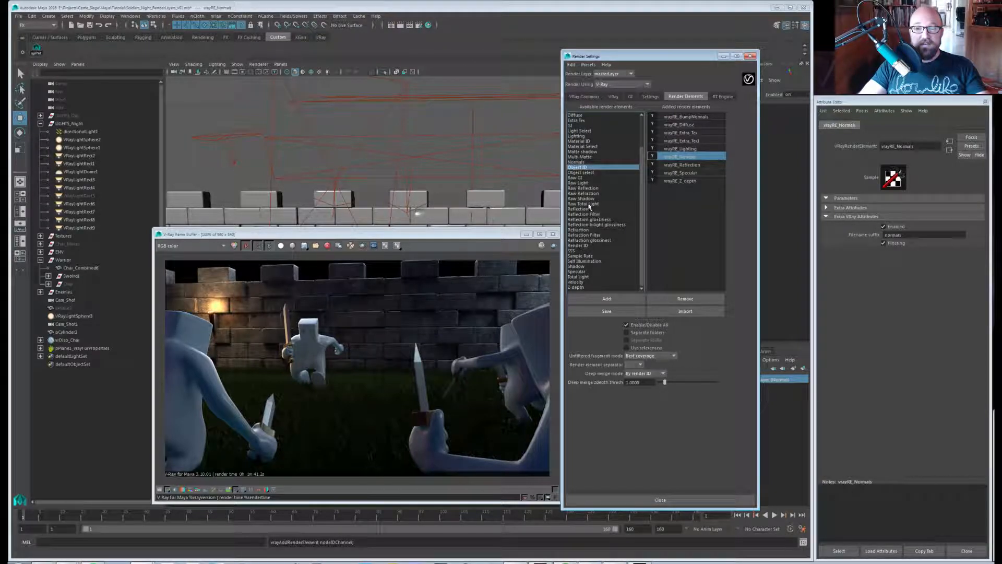
left_click(581, 157)
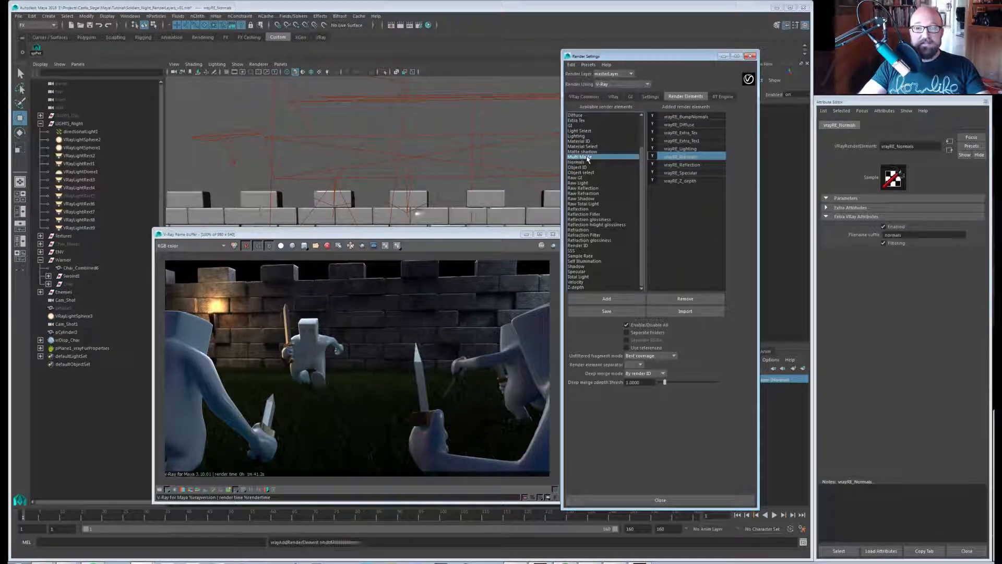
left_click(607, 299)
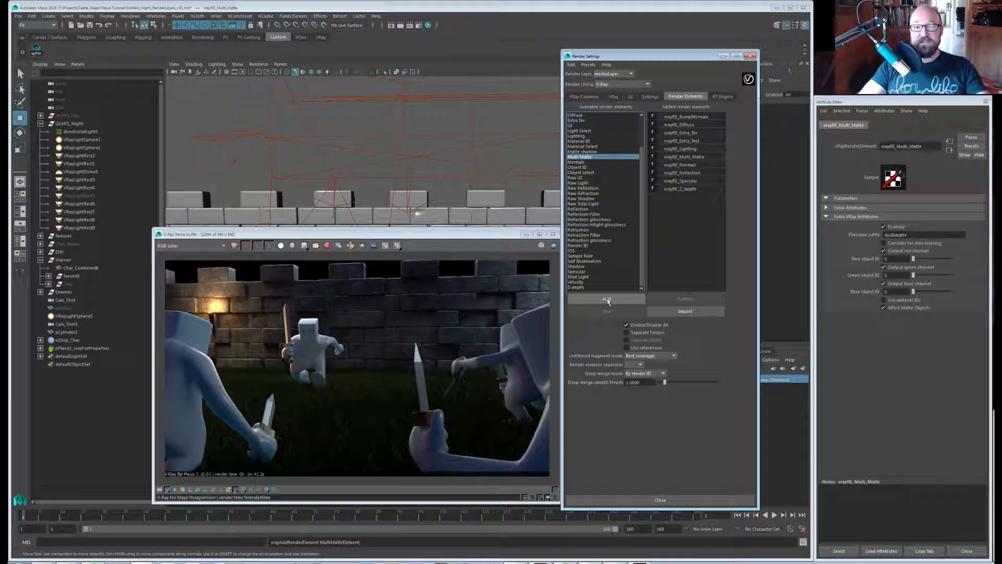
left_click(606, 299)
left_click_drag(624, 56, 653, 46)
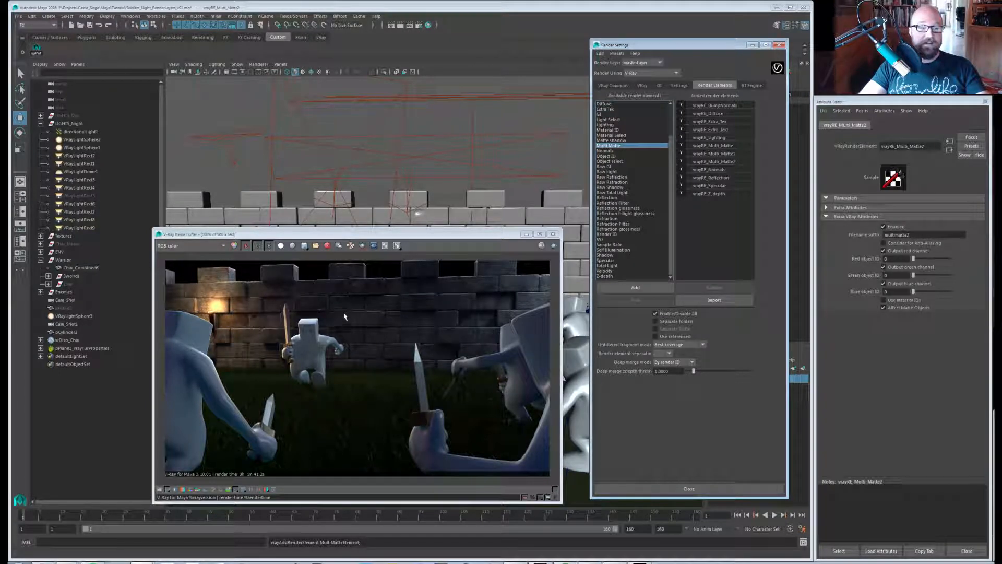
On vrayRE_Multi_Matte, enable Consider for Anti-Aliasing and Use Material IDs, and set the red, green and blue IDs to 1, 2 and 3.
left_click(725, 145)
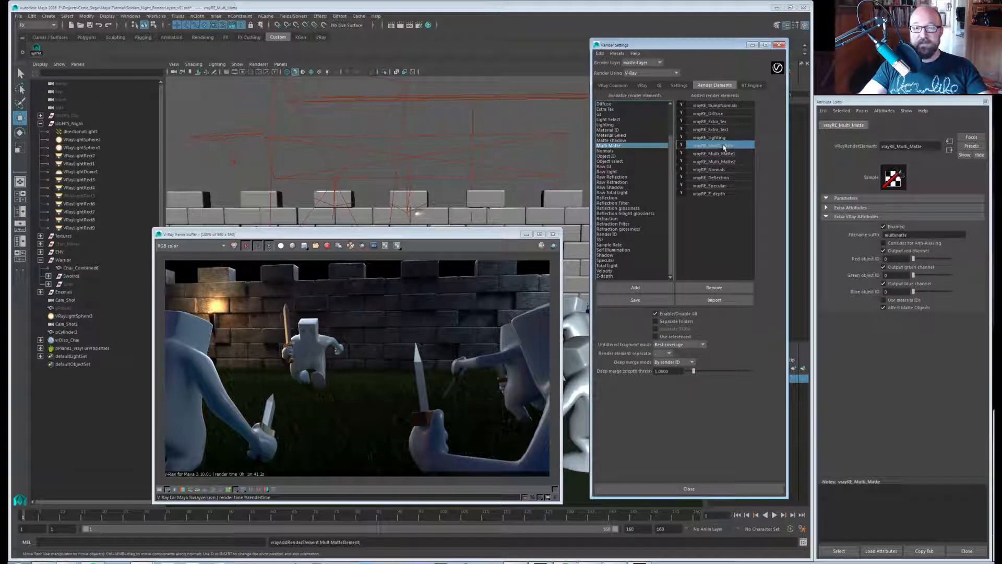
left_click(900, 246)
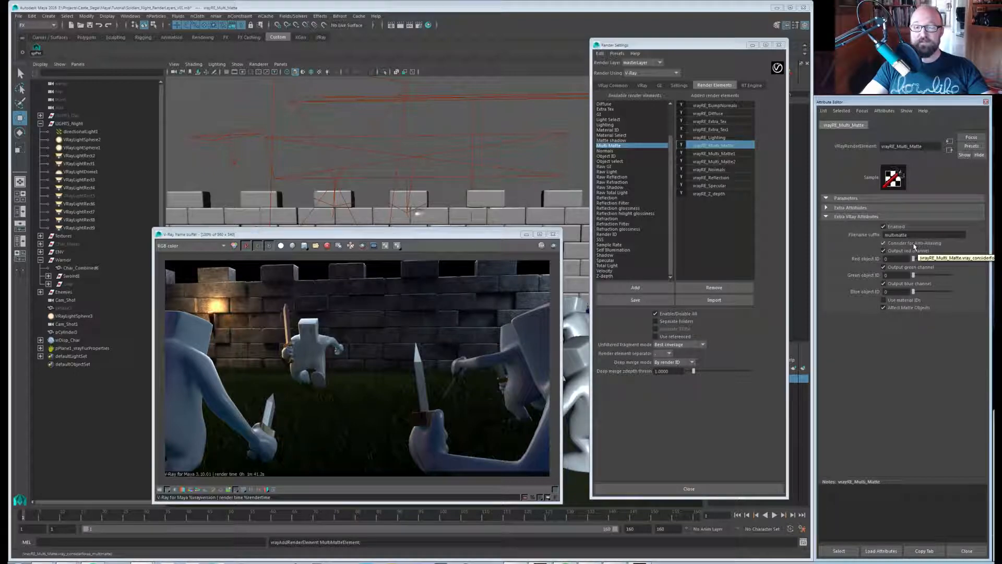
left_click(897, 259)
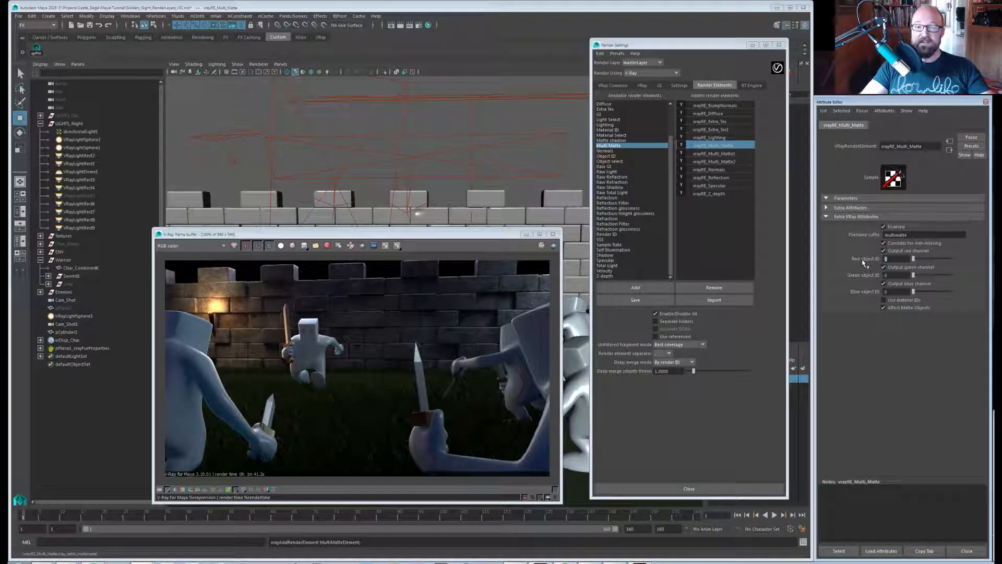
left_click(905, 301)
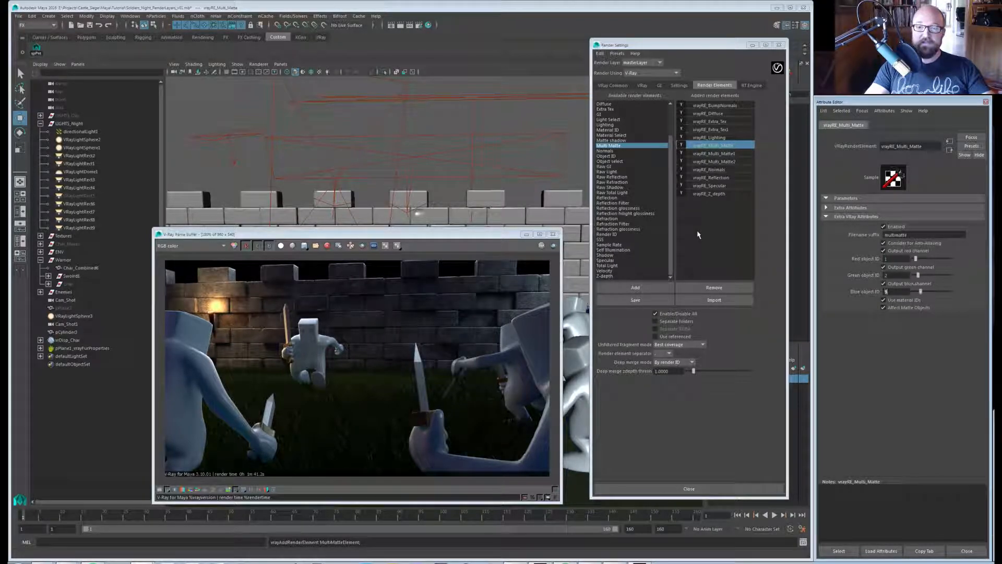
On vrayRE_Multi_Matte1, enable Consider for Anti-Aliasing and Use Material IDs, and set the red, green and blue IDs to 4, 5 and 6.
left_click(730, 154)
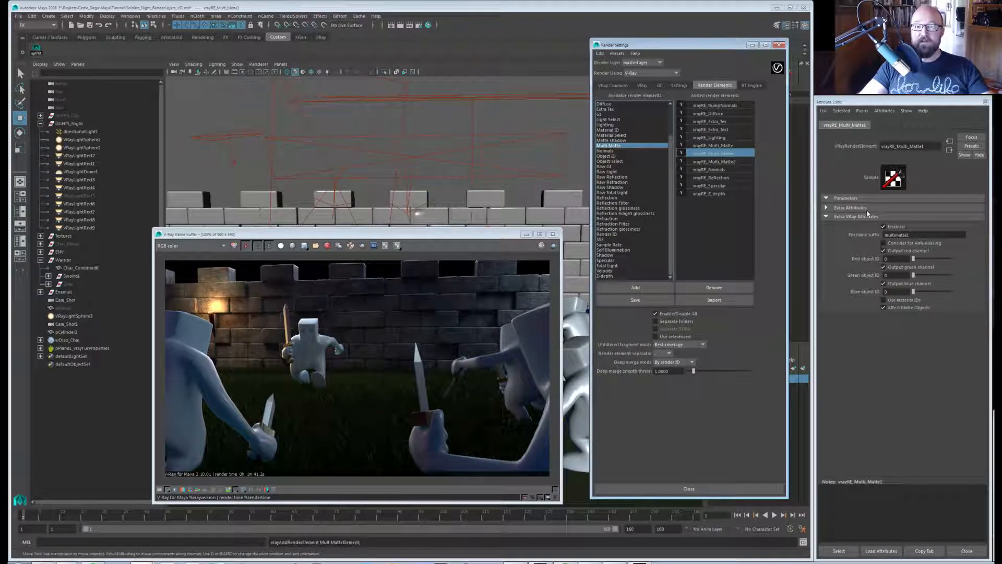
left_click(888, 243)
left_click(886, 300)
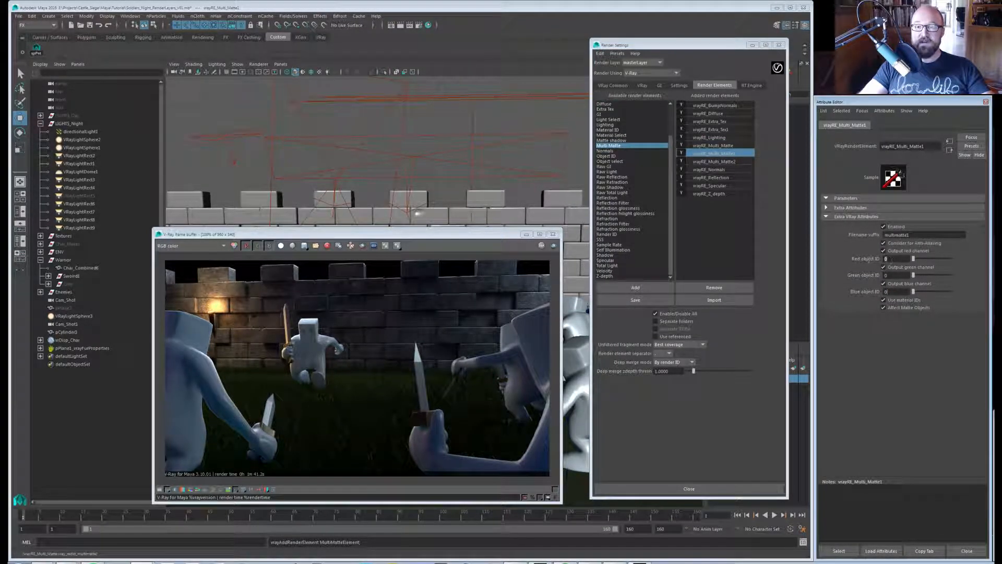
type("4")
key("Tab")
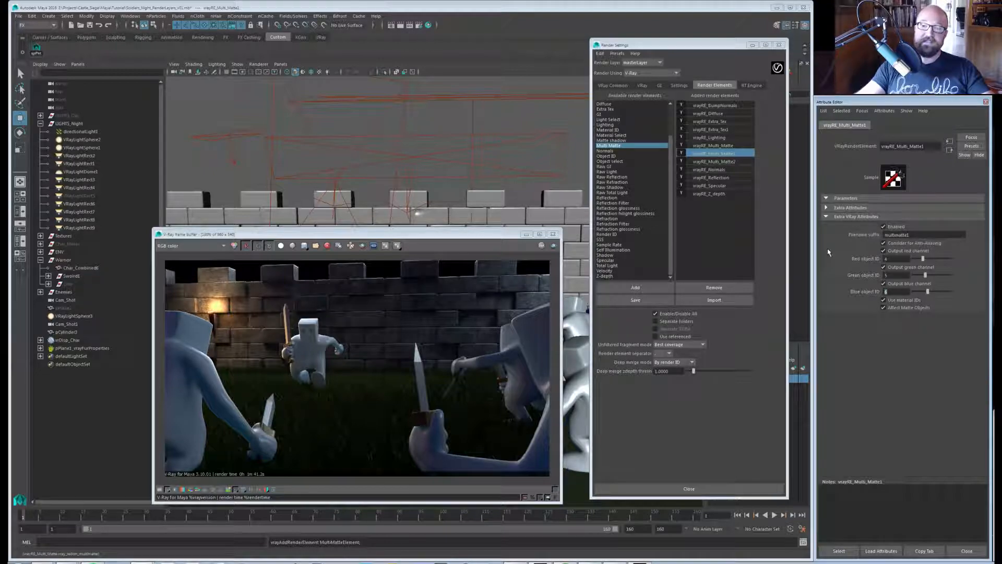
On vrayRE_Multi_Matte2, enable Consider for Anti-Aliasing and Use Material IDs, and set the red, green and blue IDs to 7, 8 and 9.
left_click(714, 161)
left_click(883, 243)
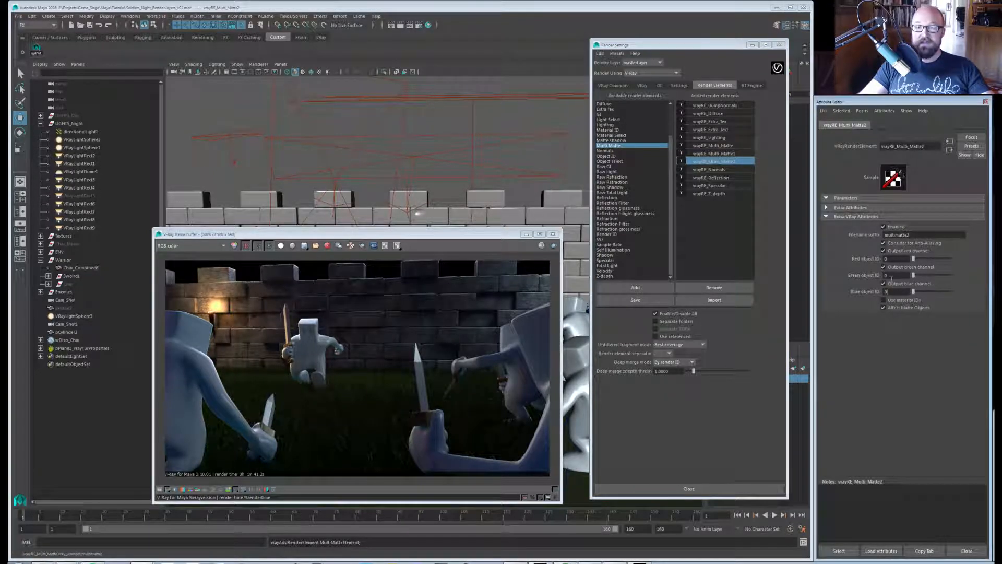
left_click(883, 300)
type("7")
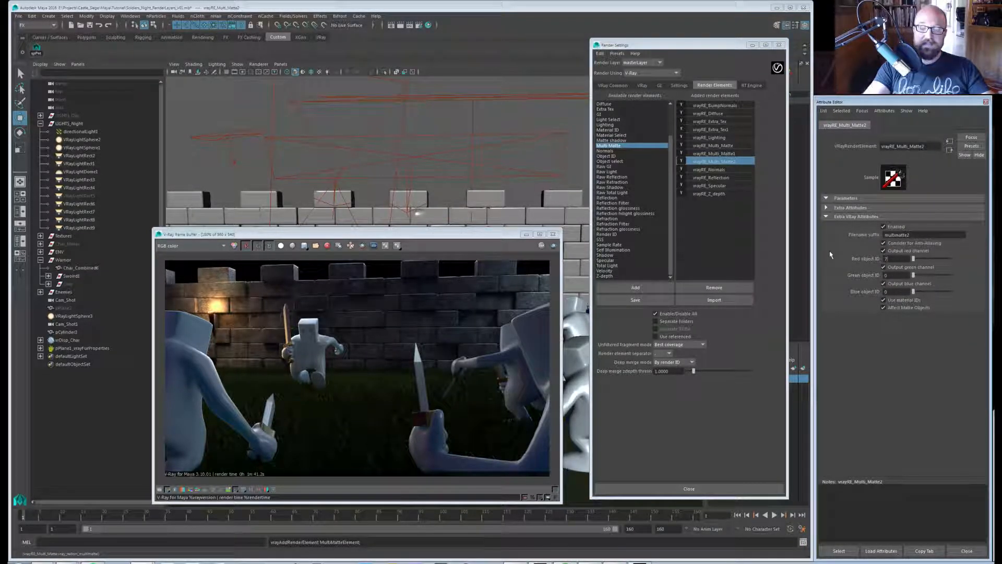
key("Tab")
type("8")
key("Tab")
type("9")
key("Return")
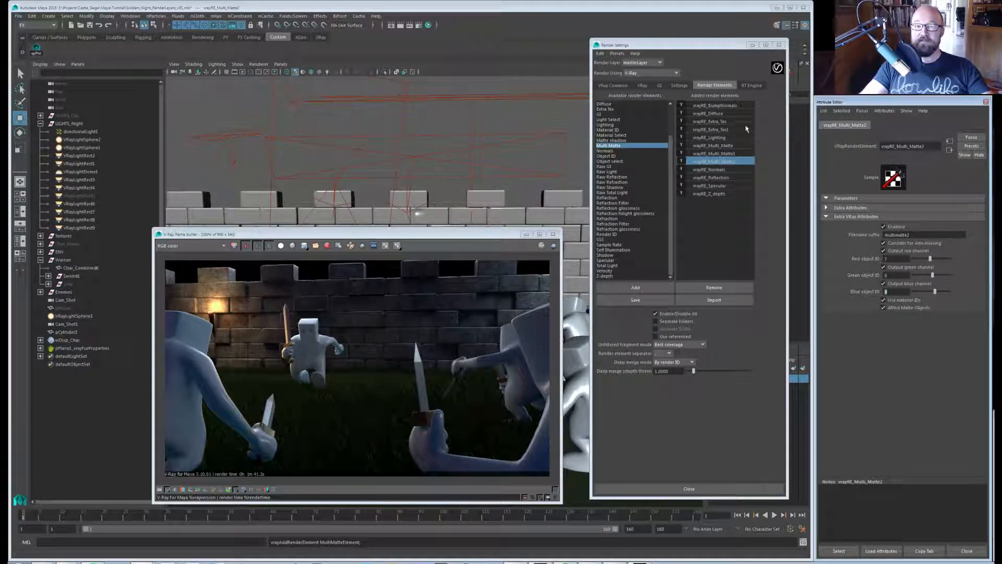
left_click(717, 153)
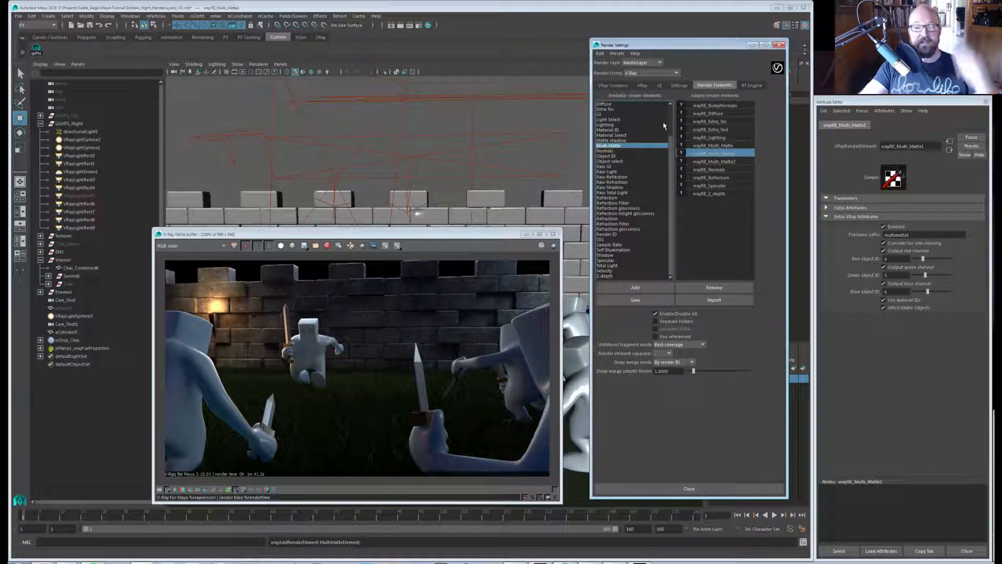
left_click_drag(680, 48, 684, 42)
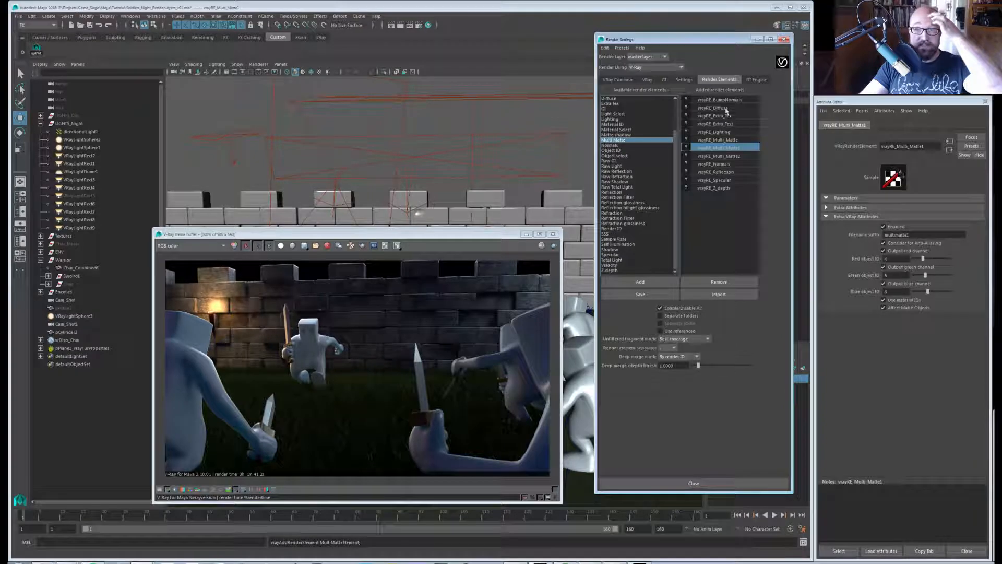
left_click(724, 156)
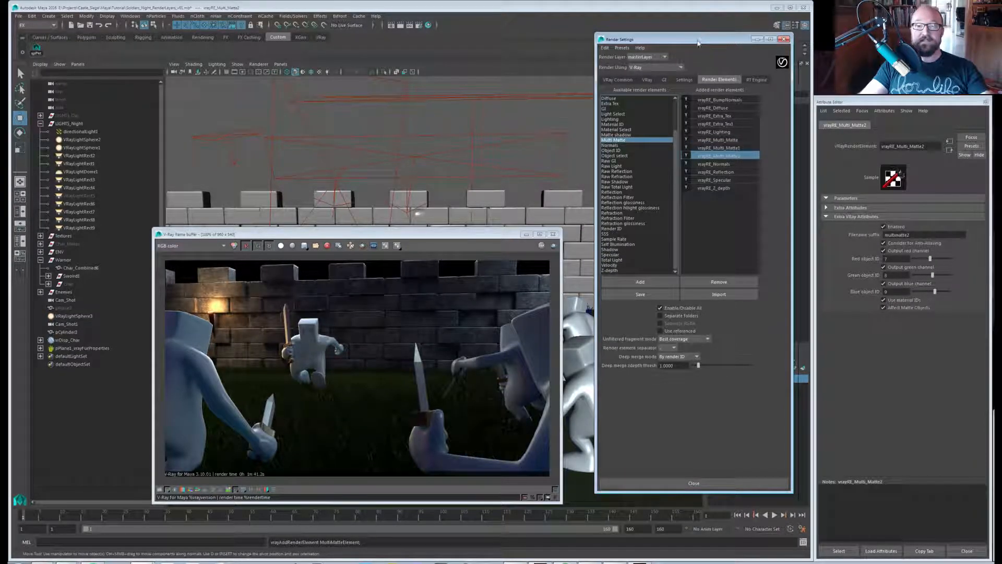
Clear the Render Settings and V-Ray frame buffer windows off the viewport and open the Hypershade over the scene.
left_click_drag(689, 42, 1001, 48)
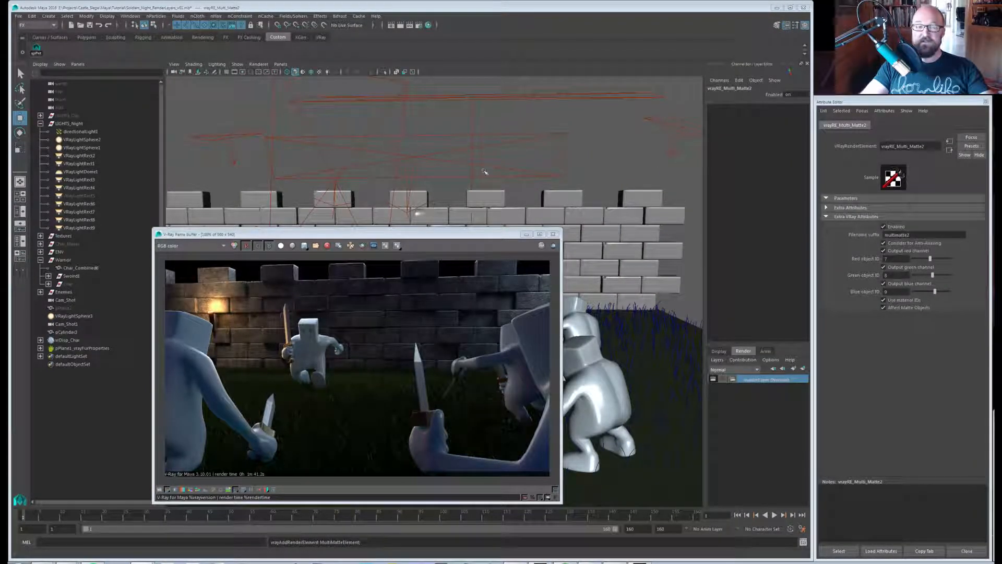
left_click_drag(446, 239, 448, 255)
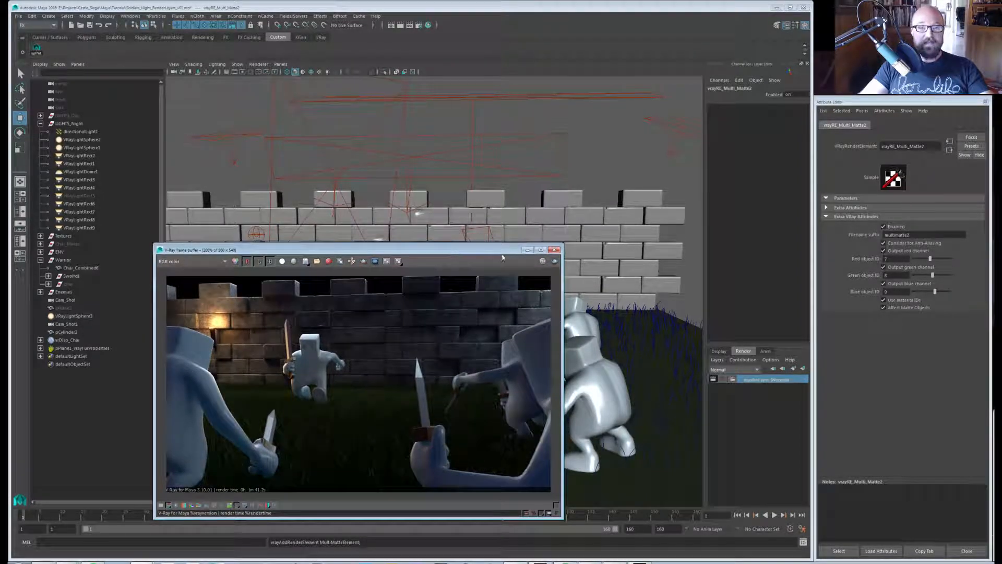
left_click_drag(527, 252, 0, 131)
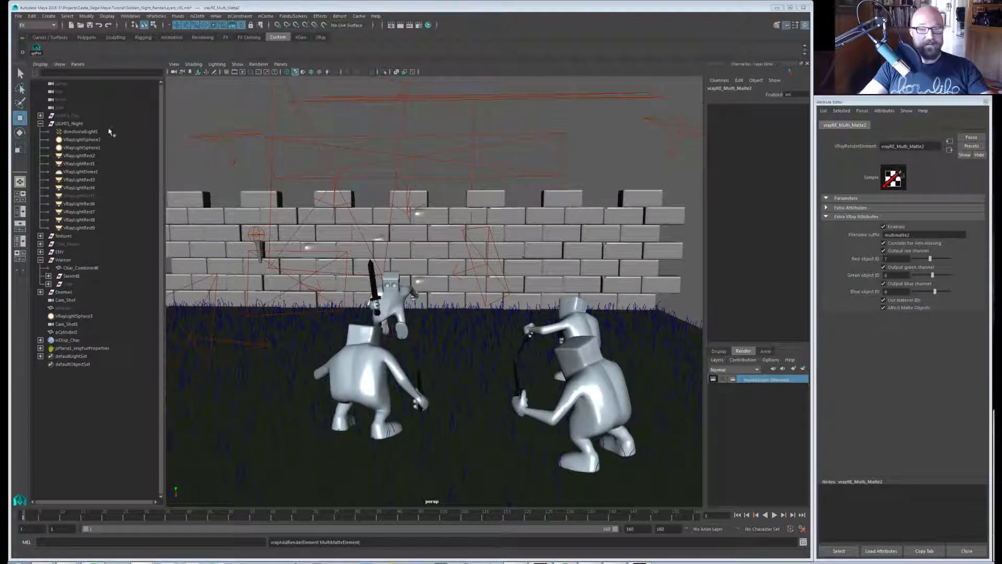
left_click(595, 174)
left_click_drag(604, 172, 618, 181, "alt")
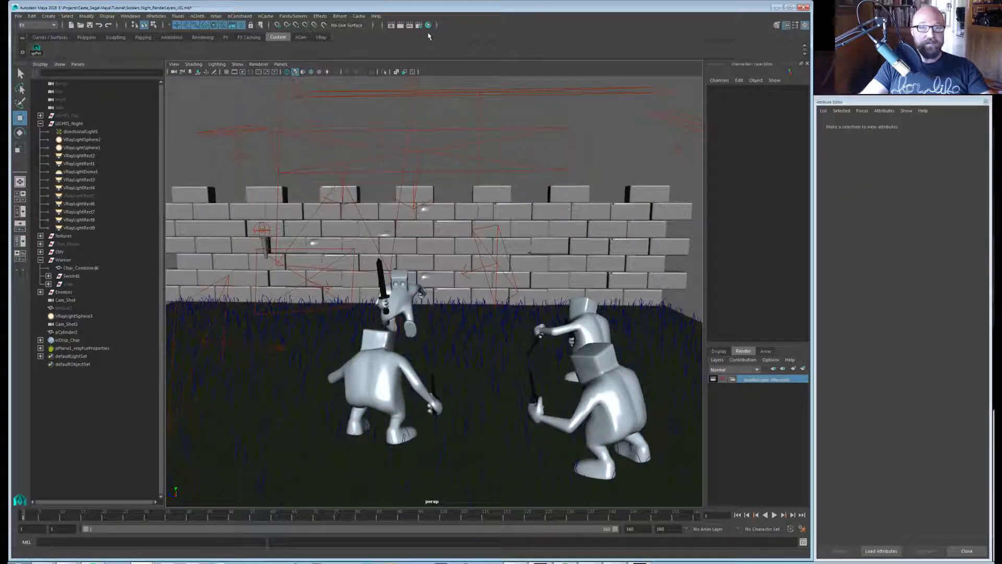
left_click(429, 25)
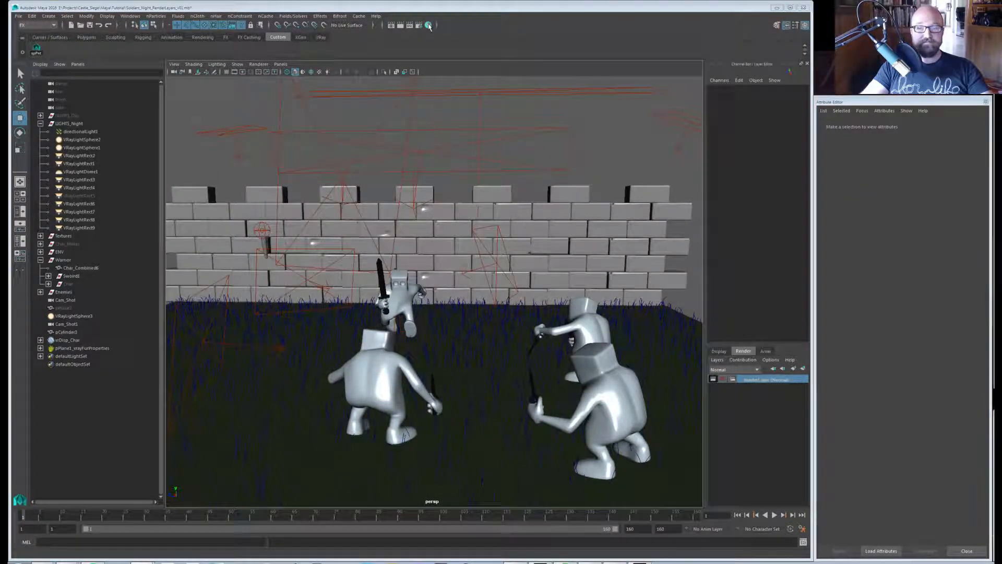
left_click_drag(501, 37, 381, 74)
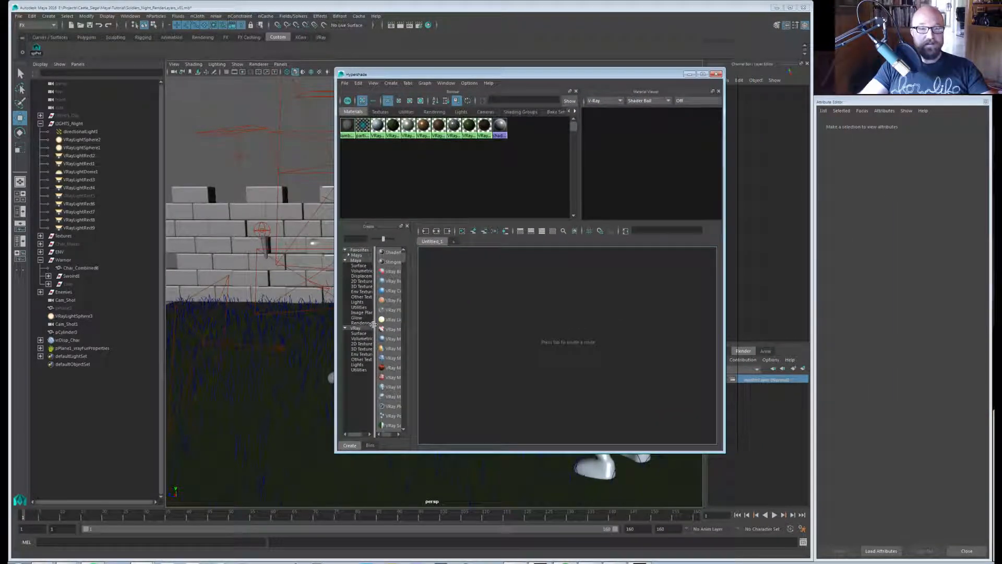
Compact the Hypershade by hiding the node category list and closing the Material Viewer, and resize and move it off the nearby enemies.
left_click_drag(373, 327, 345, 328)
left_click(718, 93)
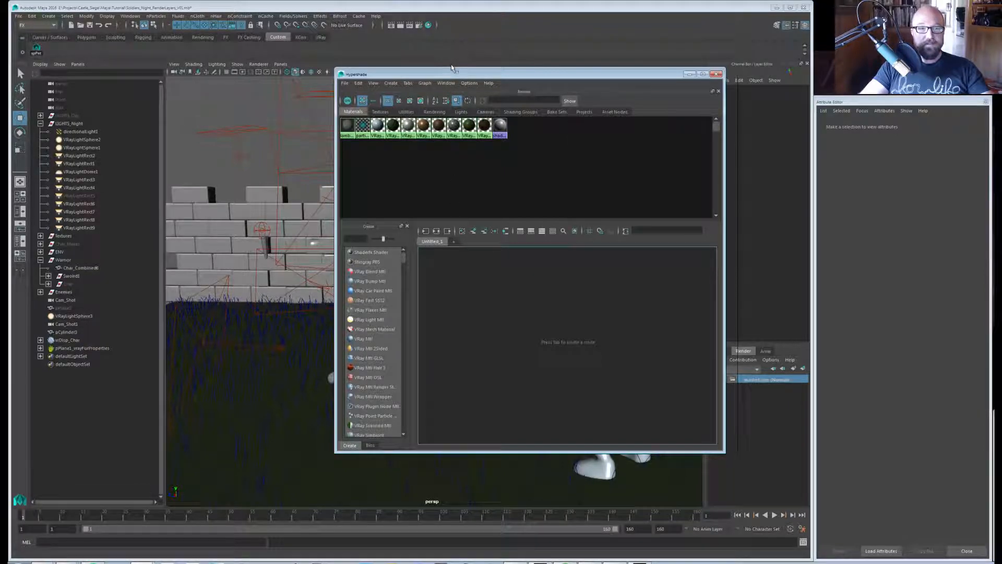
left_click_drag(453, 73, 453, 146)
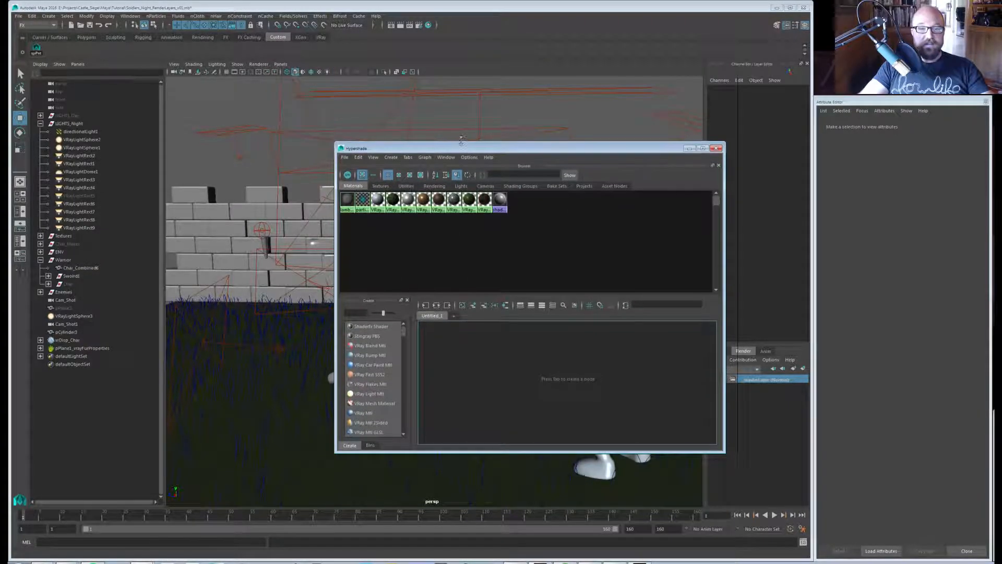
left_click_drag(454, 290, 458, 247)
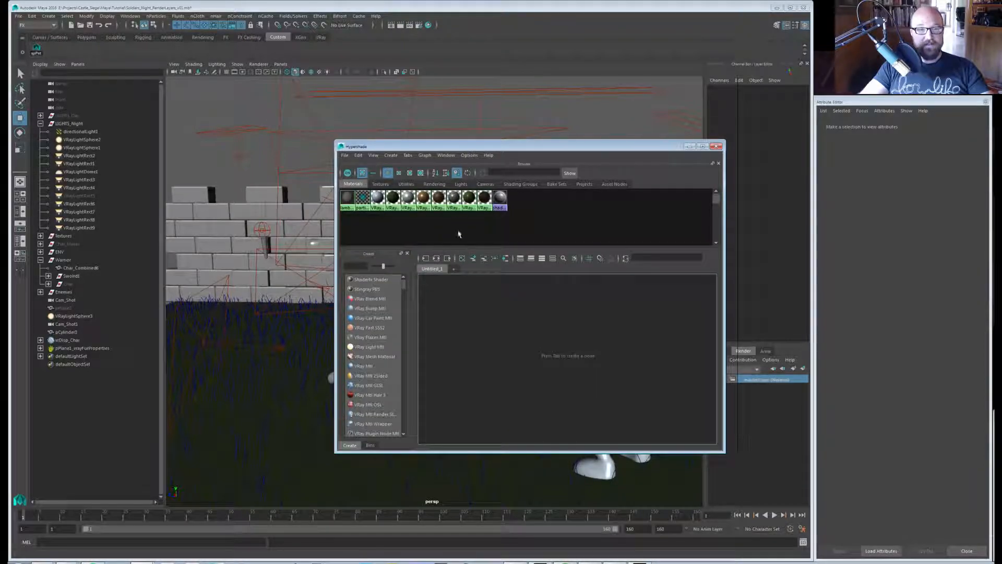
left_click_drag(459, 150, 324, 177)
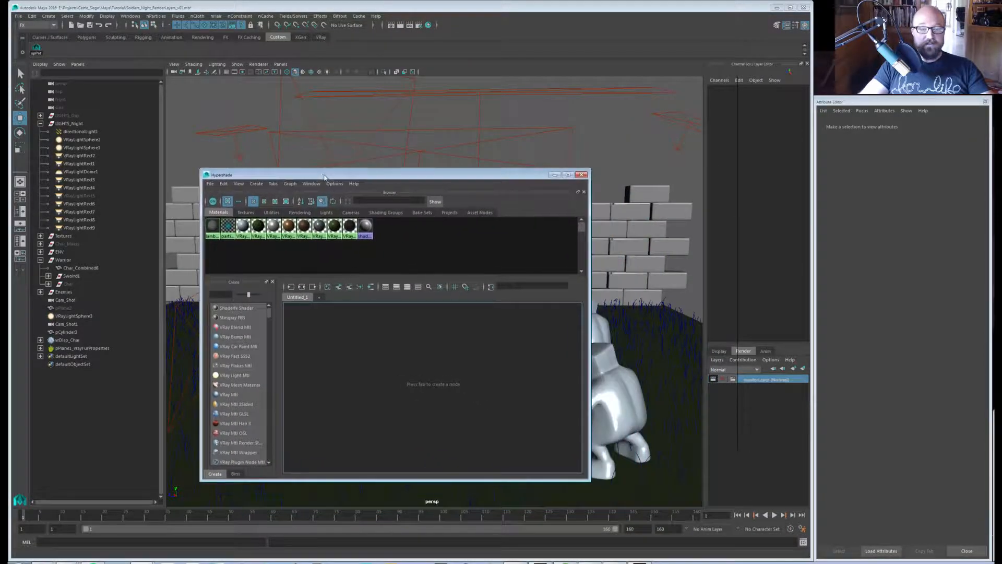
left_click_drag(354, 276, 351, 296)
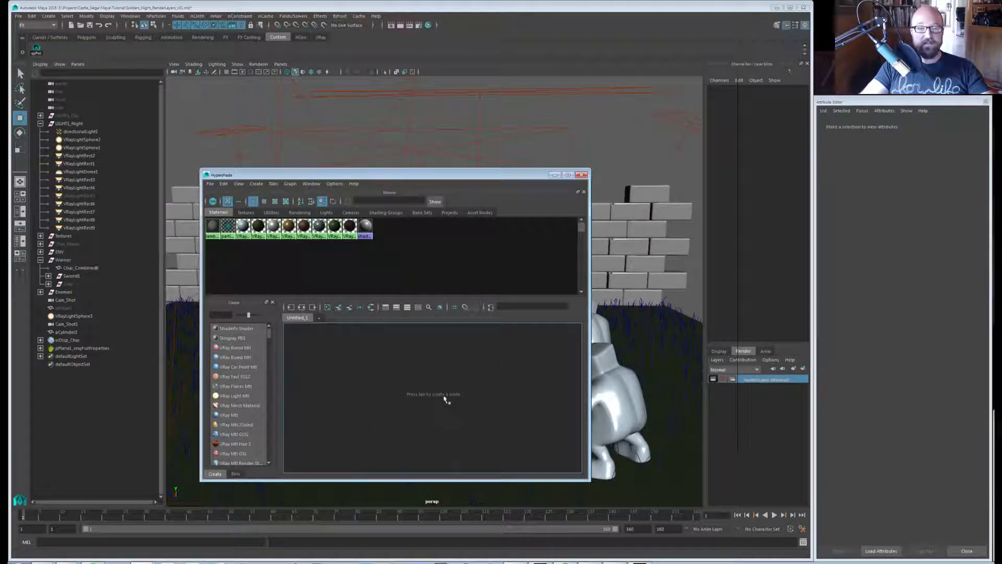
left_click_drag(418, 178, 287, 157)
Select a dagger's hilt guard, the enemy holding it, one castle wall brick and the grass floor together.
scroll(589, 334, "up", 6)
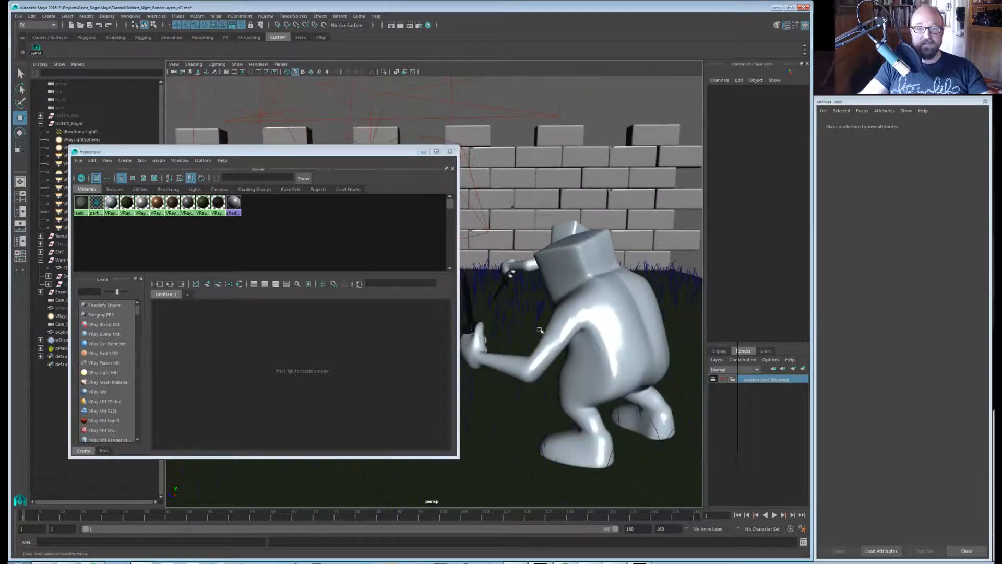
left_click(522, 327)
key("q")
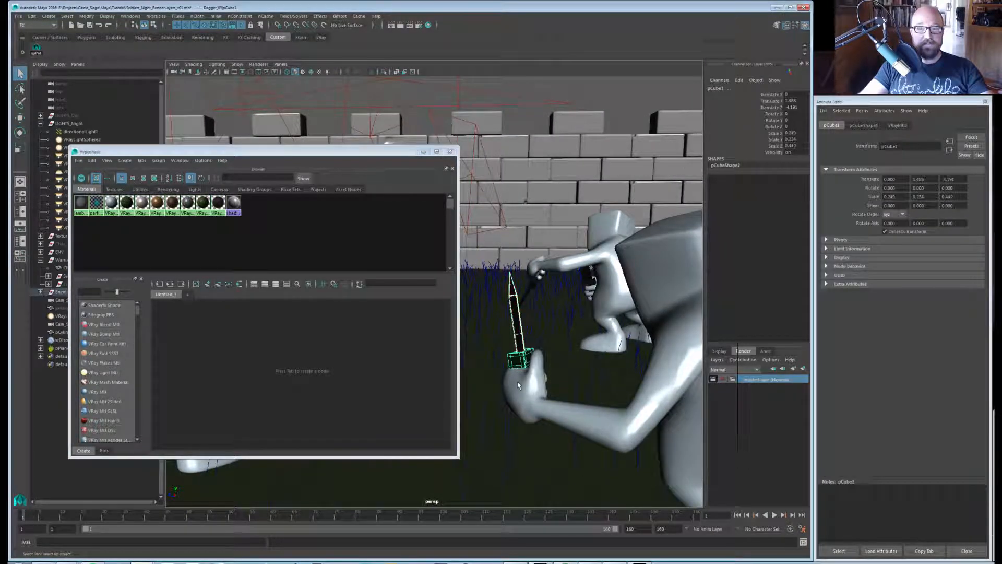
left_click(576, 264, "shift")
scroll(576, 265, "down", 2)
middle_click_drag(576, 264, 568, 286, "alt")
left_click(538, 210, "shift")
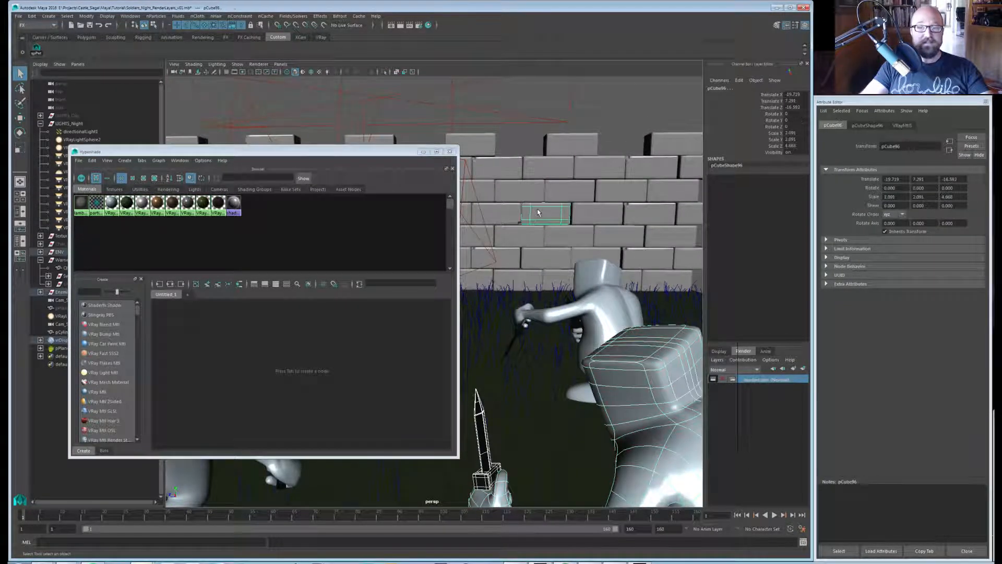
middle_click_drag(526, 370, 601, 278, "alt")
scroll(536, 362, "down", 2)
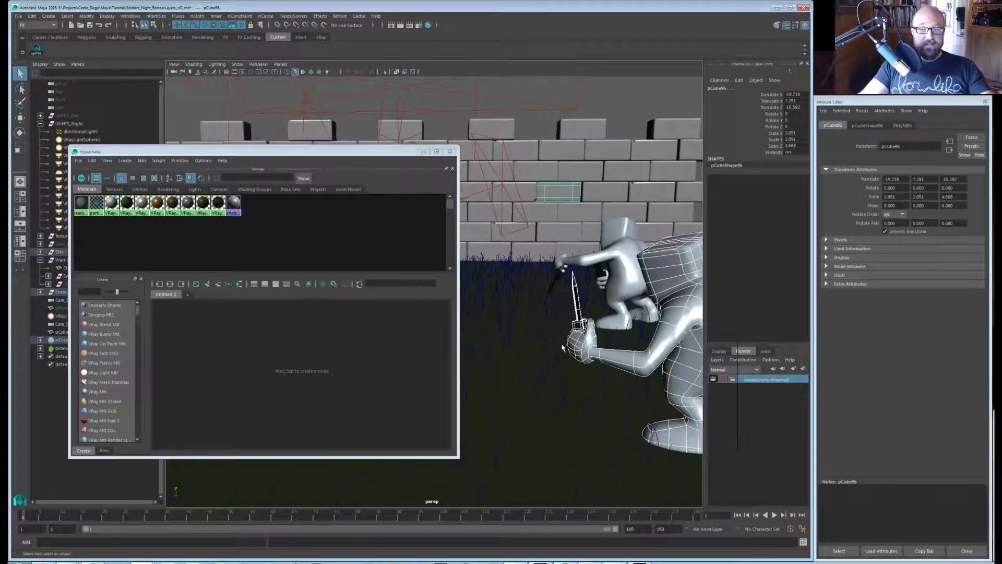
left_click(510, 425, "shift")
right_click_drag(558, 373, 510, 354, "alt")
middle_click_drag(510, 354, 566, 351, "alt")
left_click_drag(565, 351, 566, 386, "alt")
Clear the Hypershade off the viewport and examine the selected enemy, dagger, brick and floor from several angles.
left_click_drag(335, 154, 999, 140)
left_click_drag(430, 326, 559, 339, "alt")
middle_click_drag(561, 355, 424, 313, "alt")
right_click_drag(424, 313, 499, 325, "alt")
left_click_drag(498, 325, 612, 323, "alt")
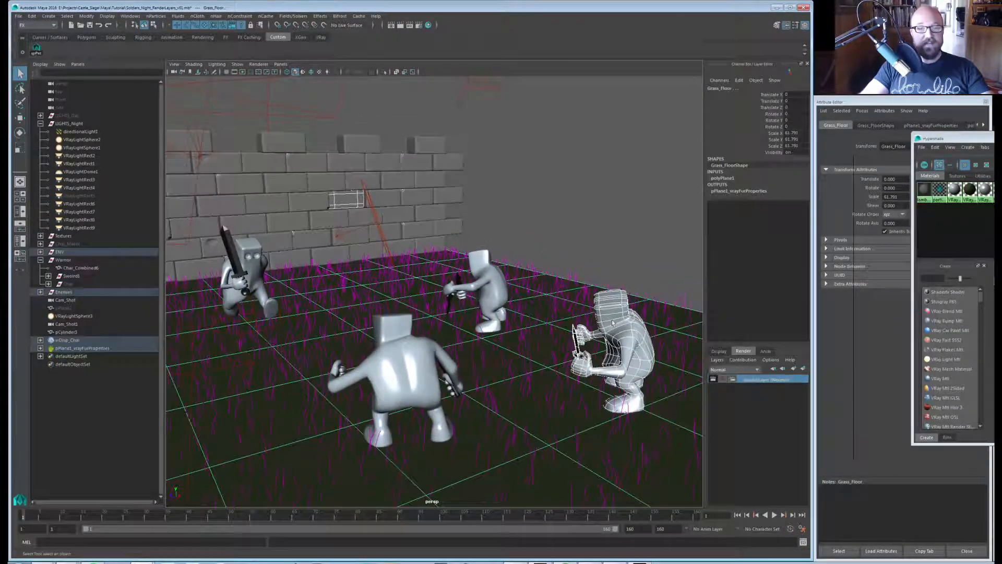
left_click_drag(270, 272, 229, 254, "alt")
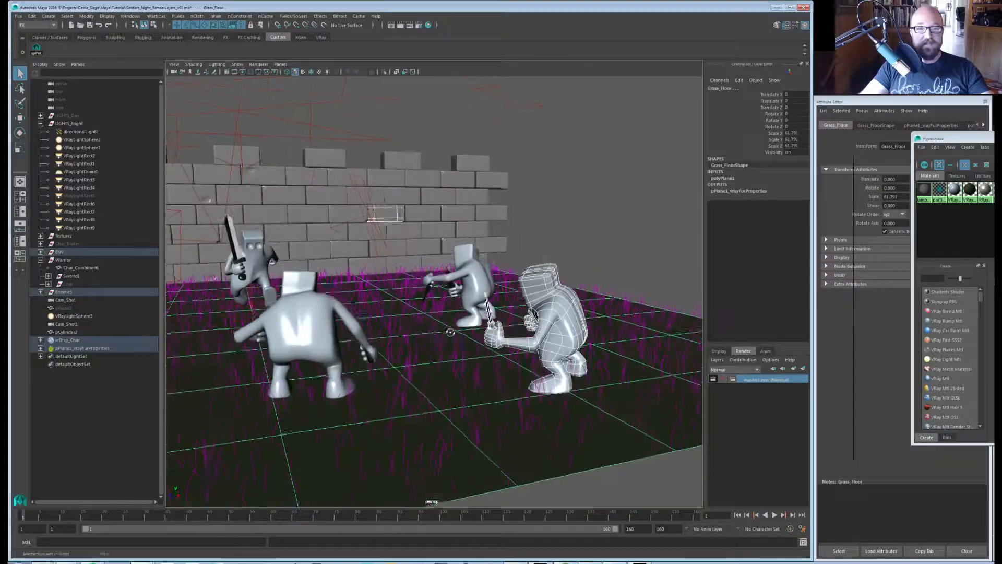
right_click_drag(407, 319, 527, 351, "alt")
left_click_drag(528, 351, 541, 308, "alt")
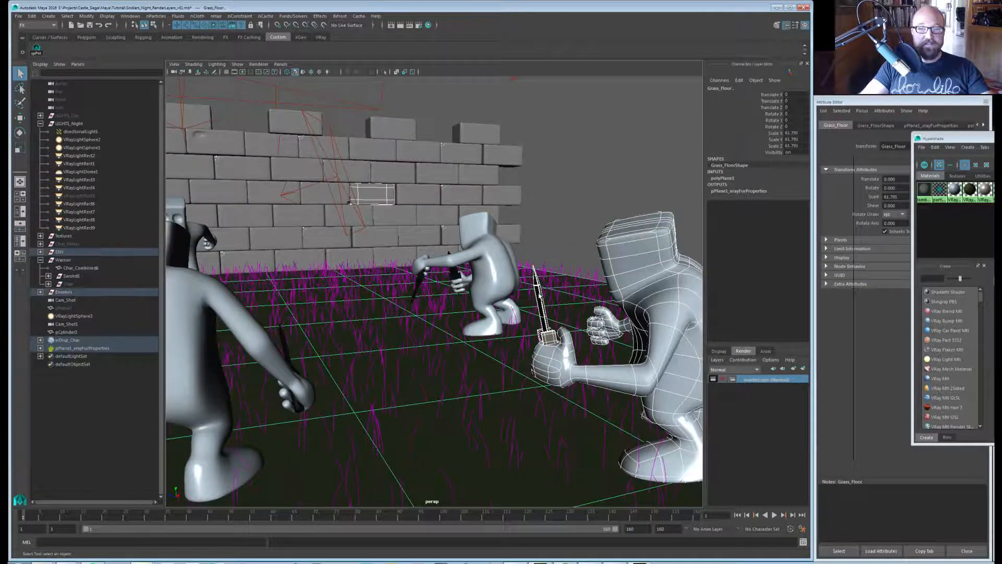
Graph the dagger blade's material, select every object that uses it, and inspect those objects across the scene.
left_click(542, 313)
left_click(985, 140)
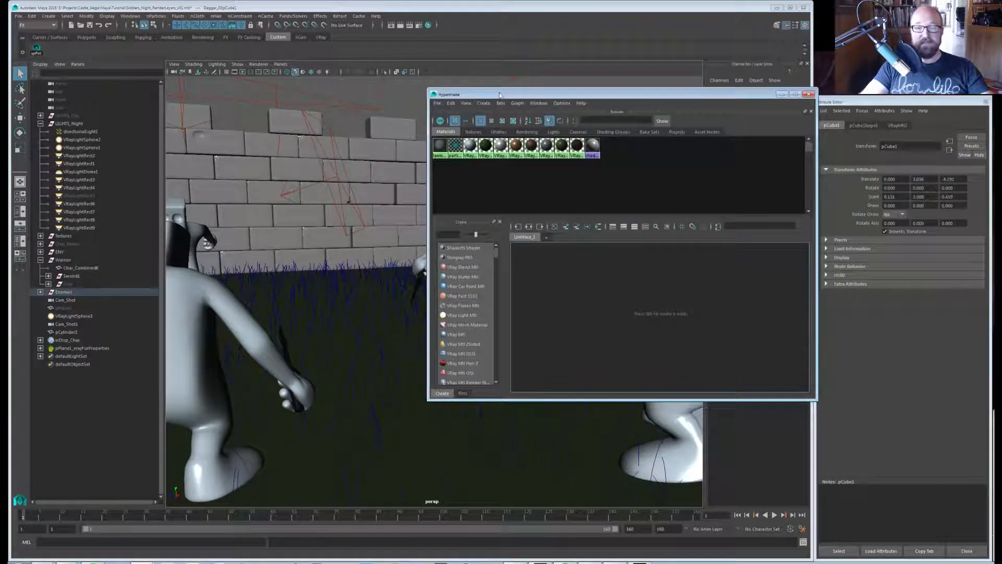
left_click(598, 227)
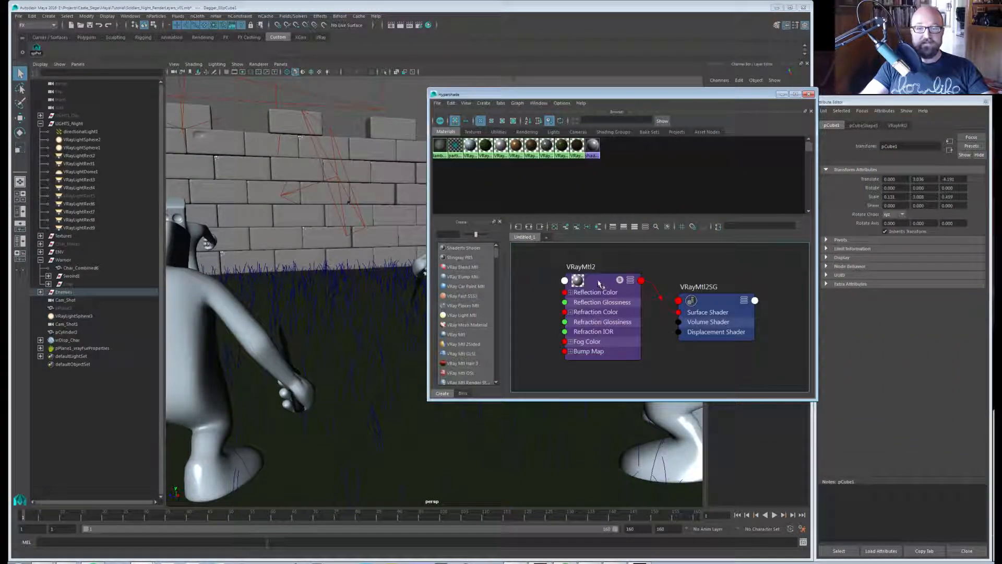
right_click_drag(599, 284, 656, 282)
left_click_drag(600, 94, 978, 153)
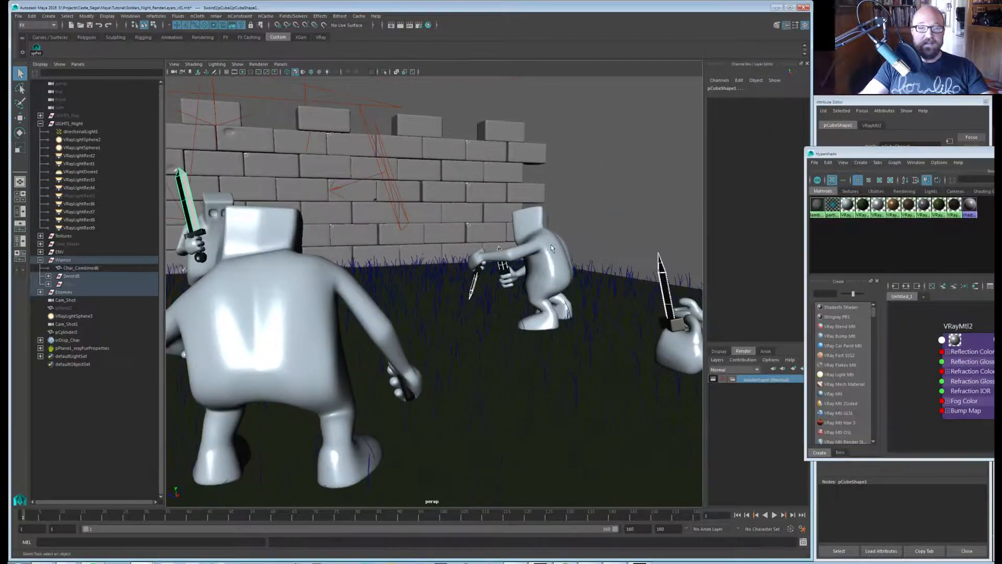
left_click_drag(551, 248, 481, 272, "alt")
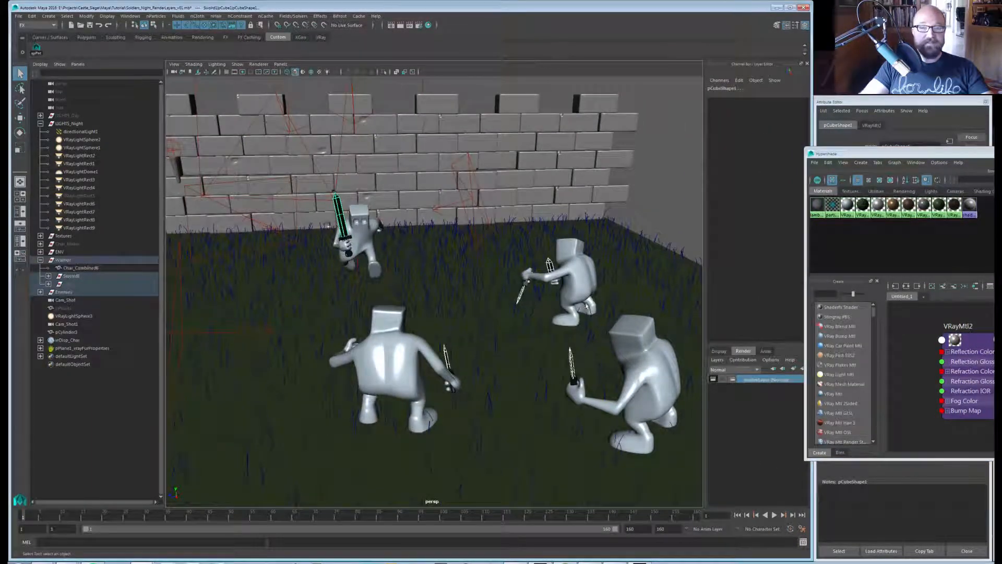
left_click_drag(968, 157, 999, 125)
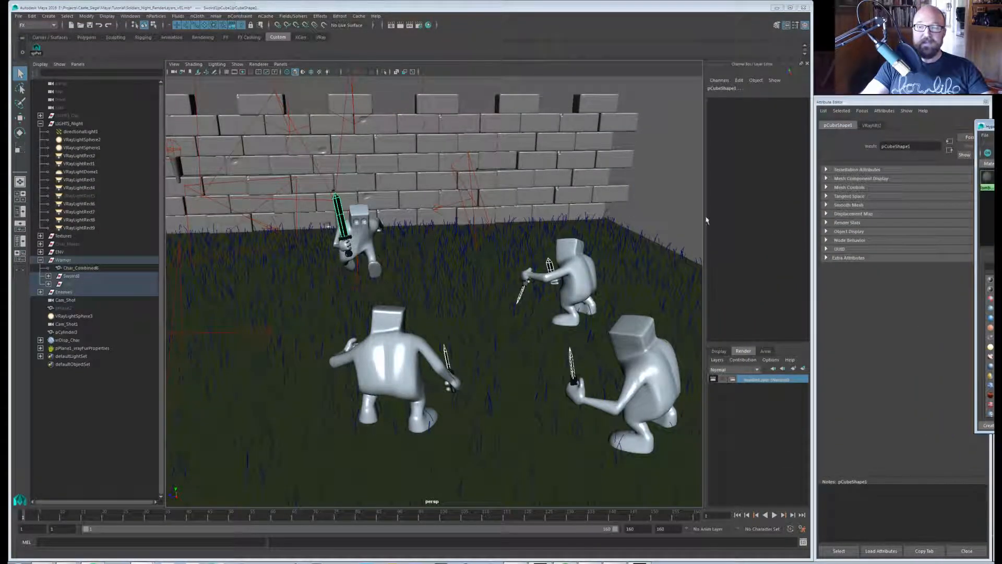
Select one sample object per material: a wall brick, the warrior, a dagger blade, the dagger hilt pieces and the grass floor.
left_click_drag(699, 222, 486, 253, "alt")
left_click(446, 176)
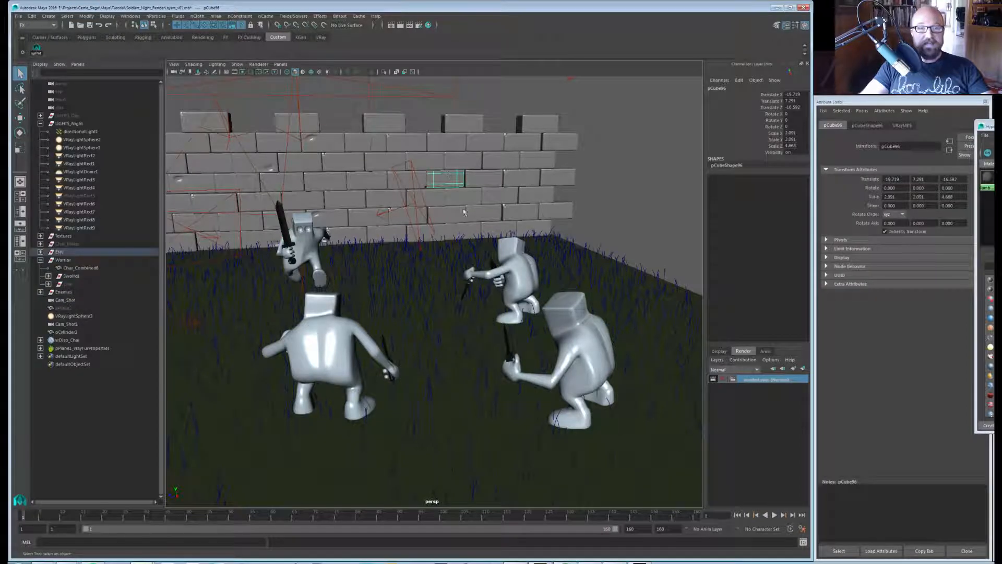
left_click(310, 251)
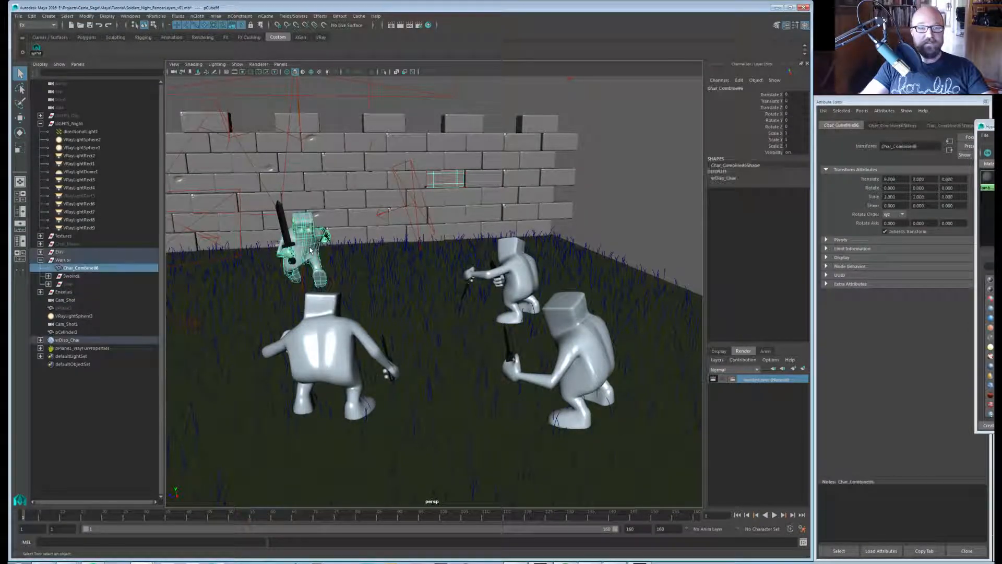
left_click(467, 295)
scroll(472, 334, "up", 5)
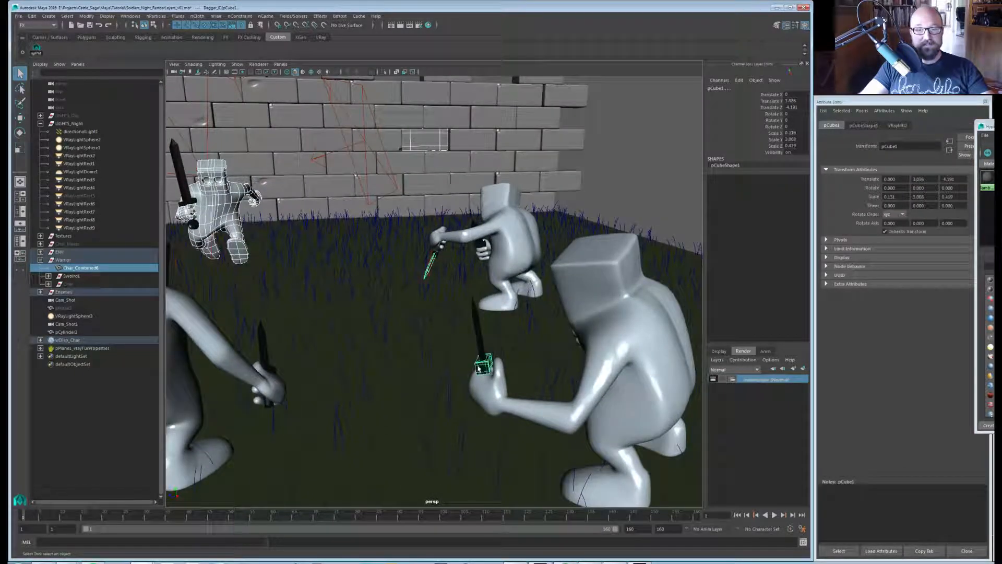
scroll(377, 353, "up", 8)
left_click(381, 340)
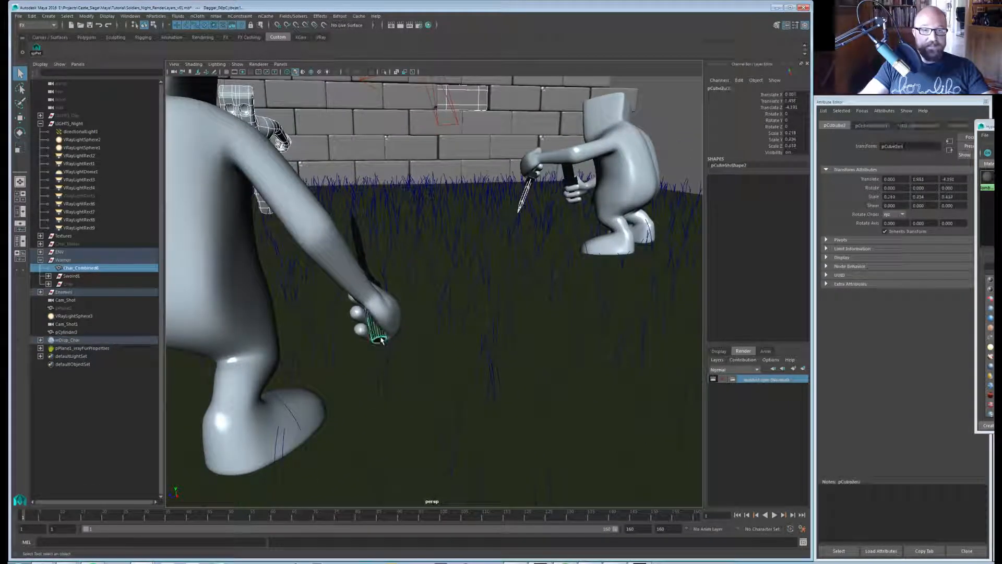
left_click(381, 340)
scroll(526, 340, "down", 10)
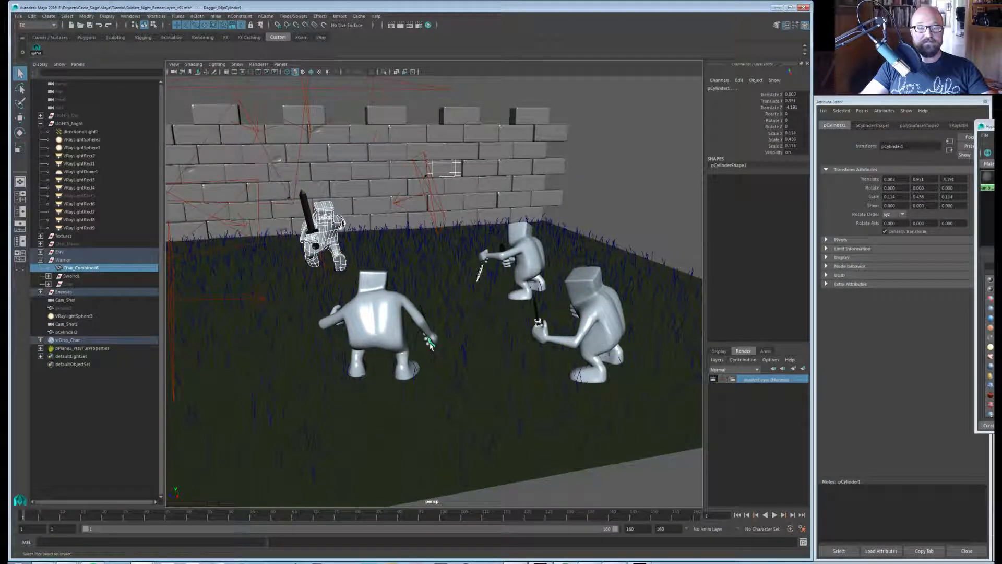
left_click_drag(448, 351, 503, 427, "alt")
left_click(510, 392)
left_click_drag(510, 392, 565, 373, "alt")
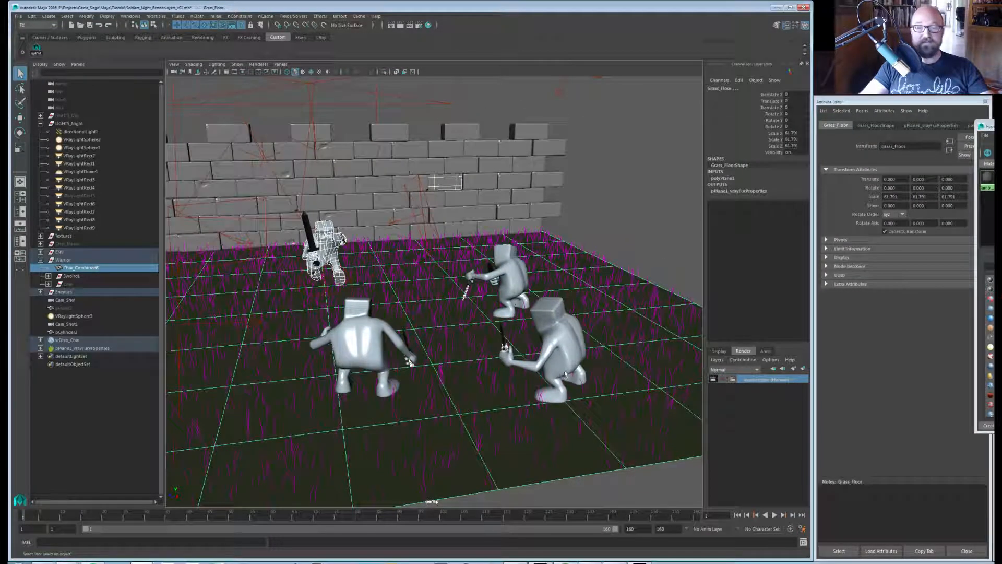
Bring the Hypershade back over the scene and graph the materials of all the selected objects.
left_click(428, 25)
left_click_drag(516, 86, 565, 81)
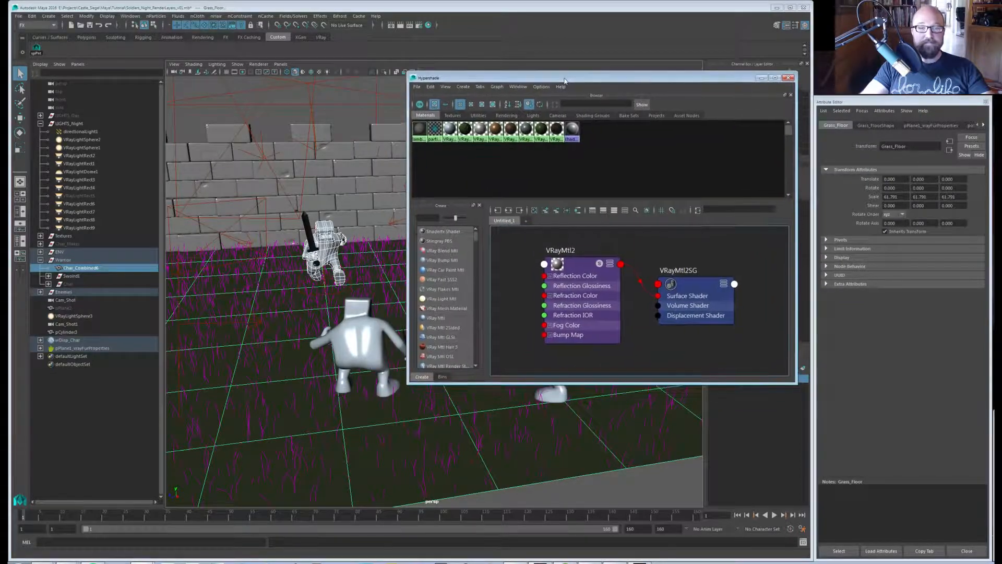
left_click(576, 209)
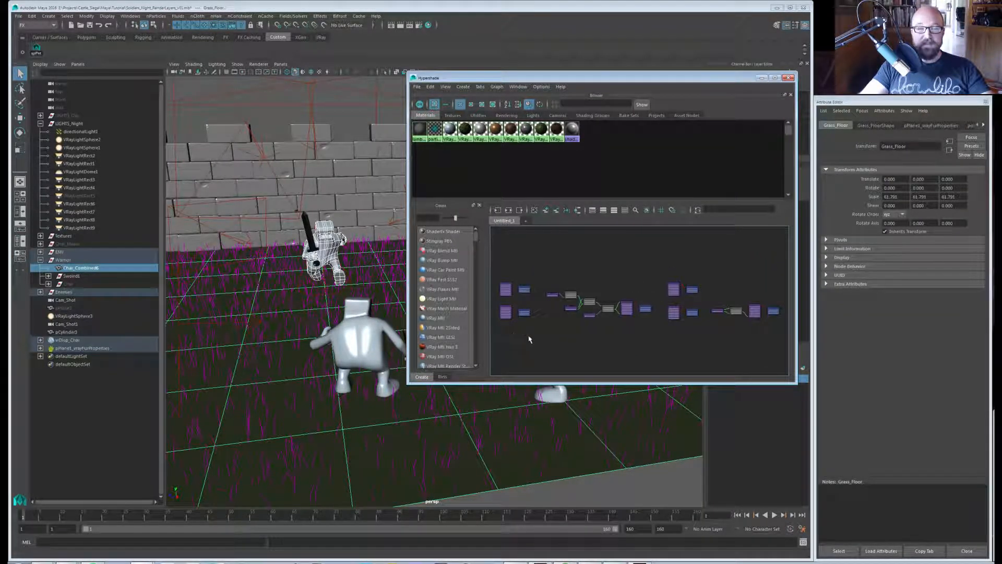
scroll(574, 323, "up", 8)
scroll(574, 302, "up", 3)
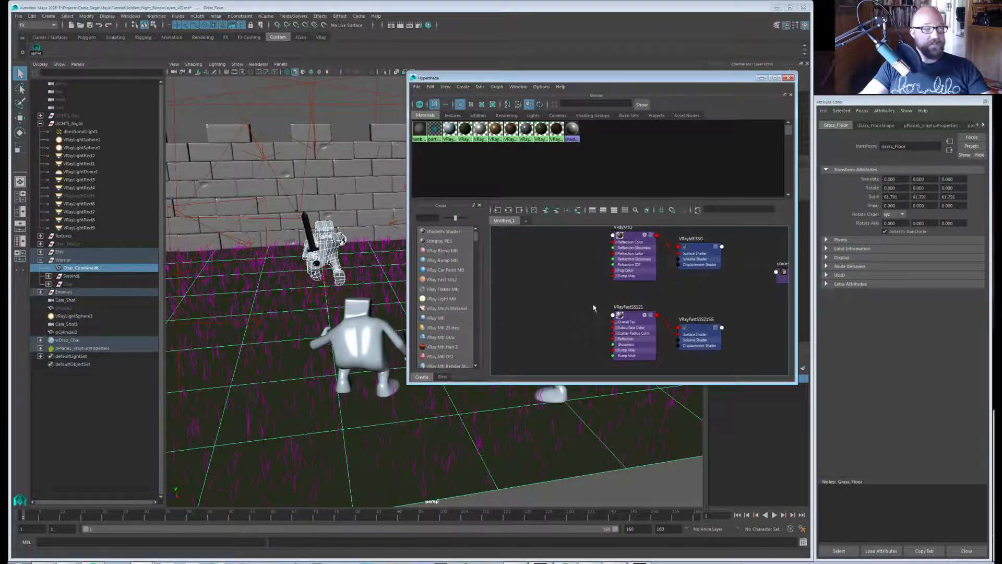
Rename the brown VRayMtl3 material to Hilt_SHD.
left_click(630, 255)
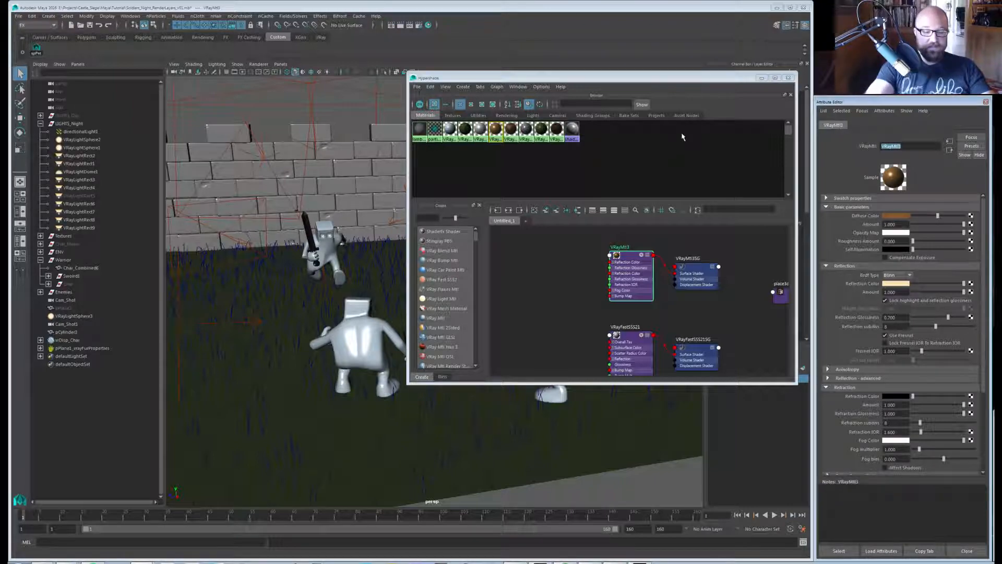
type("ilt_Sh")
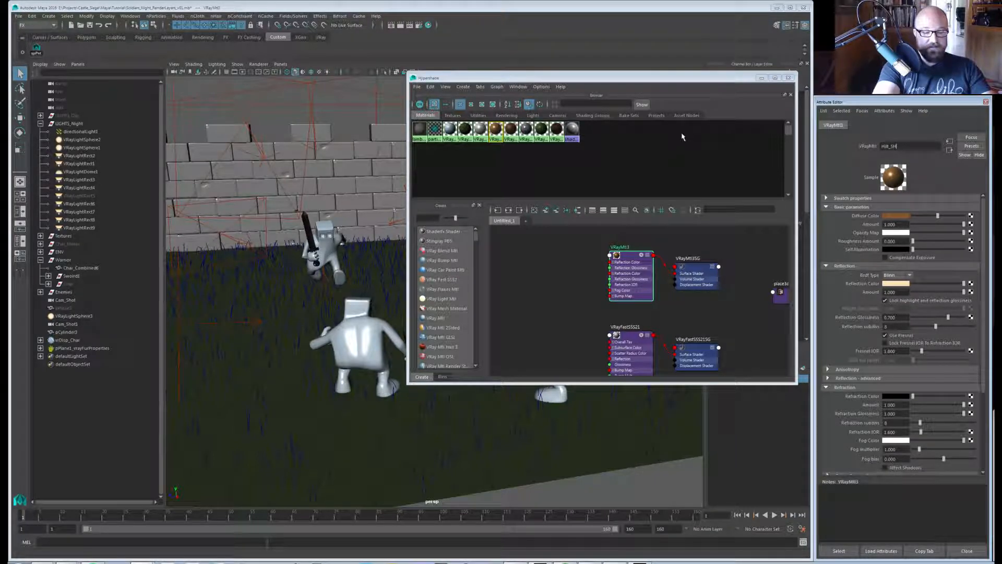
key("ctrl+a")
key("BackSpace")
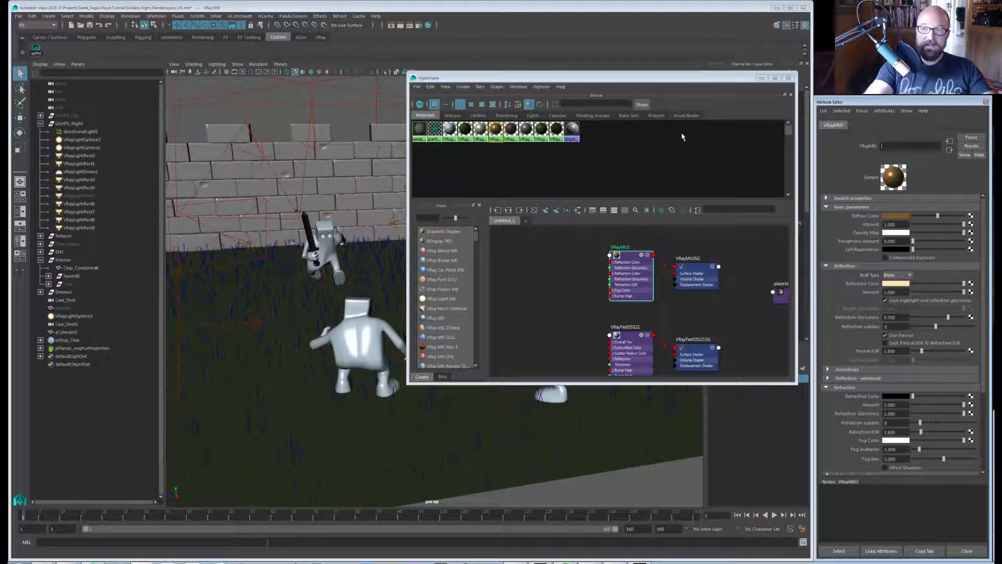
type("Hilt_")
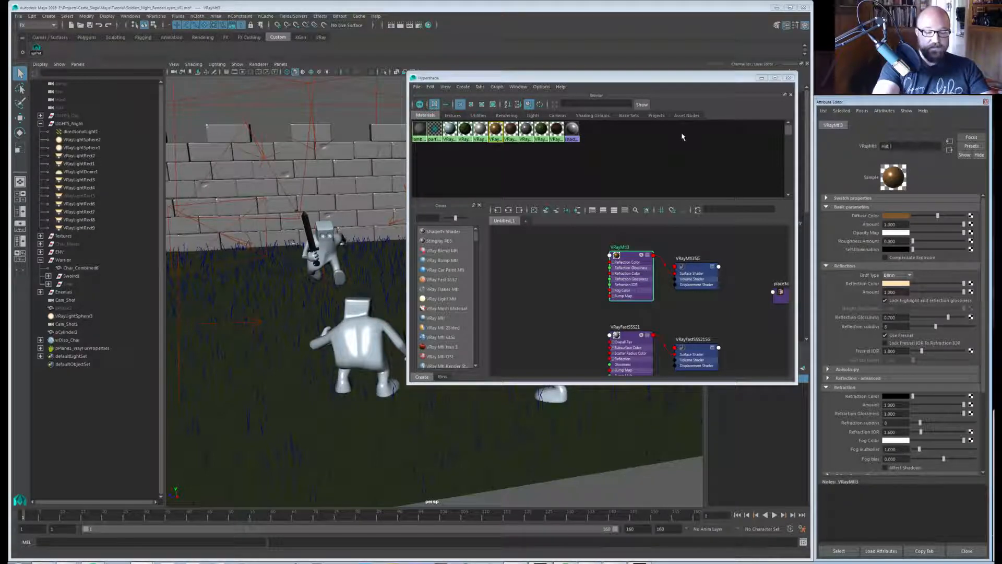
type("SHD")
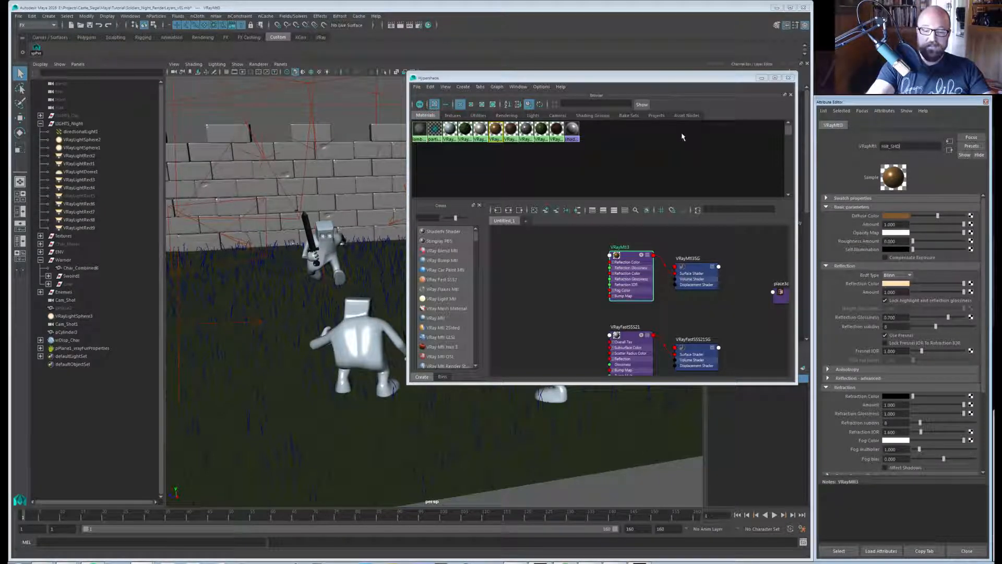
key("Return")
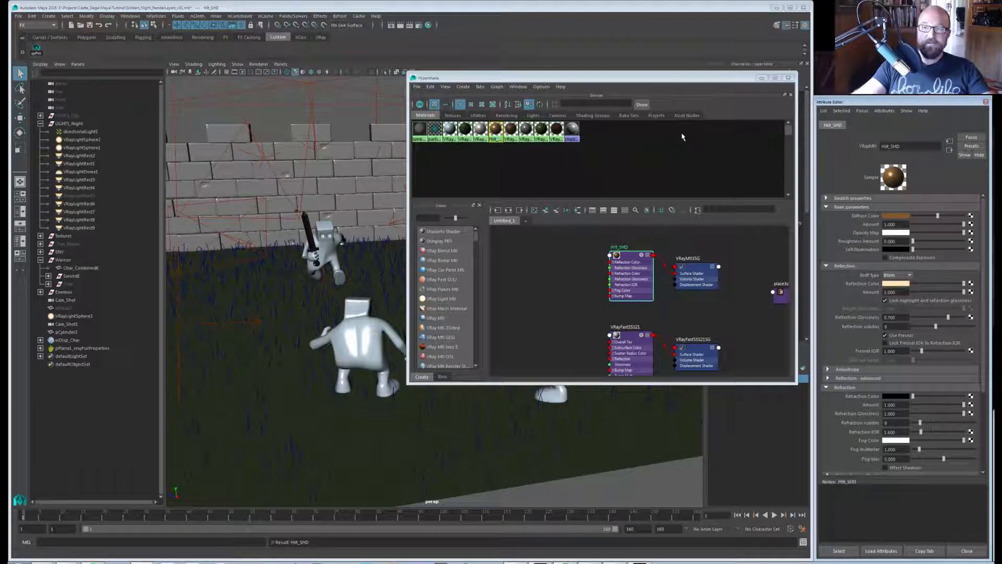
Inspect the enemy's dagger hilt up close in the scene against the Hilt_SHD material in the graph.
left_click(525, 324)
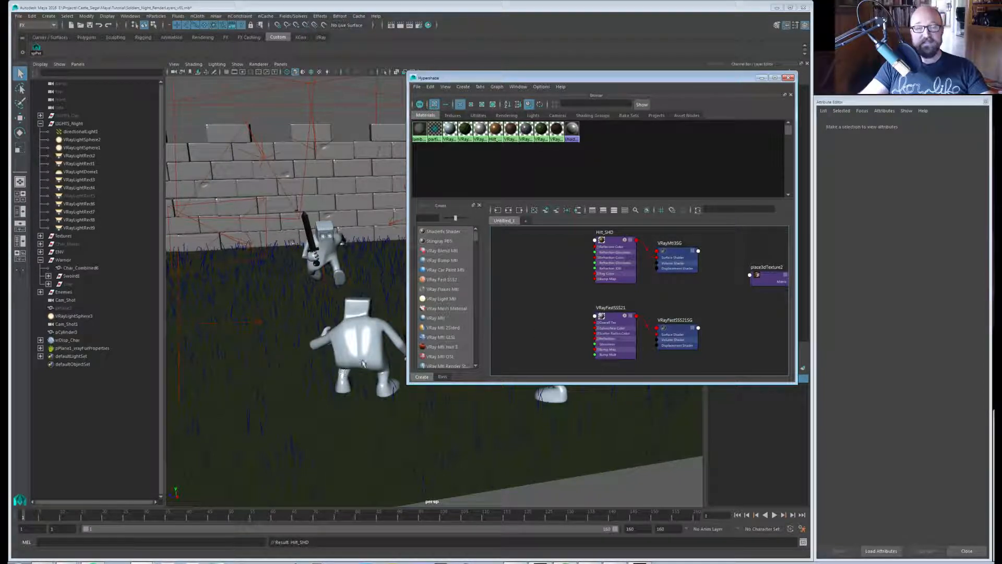
left_click(615, 245)
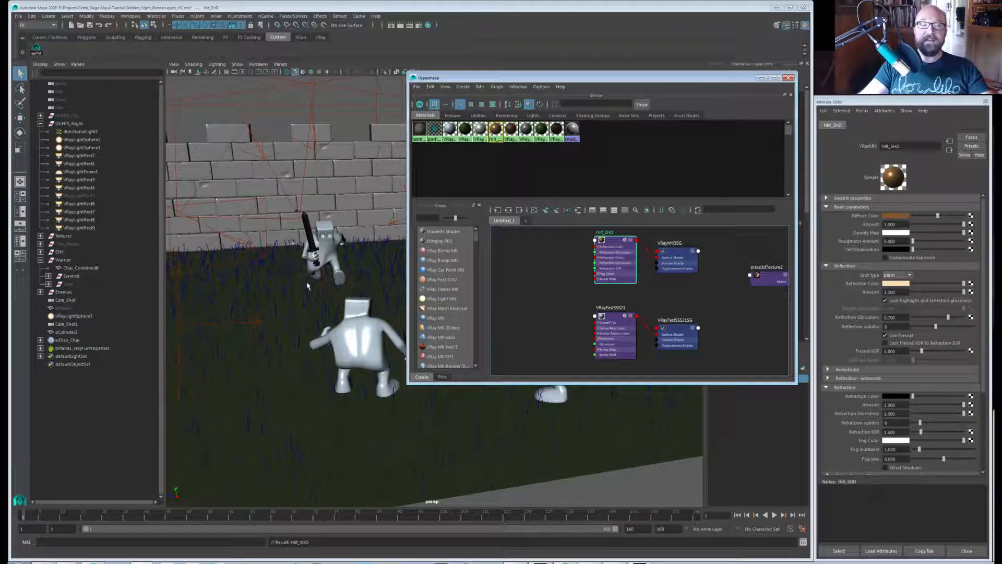
left_click_drag(308, 287, 292, 313, "alt")
right_click_drag(293, 314, 380, 402, "alt")
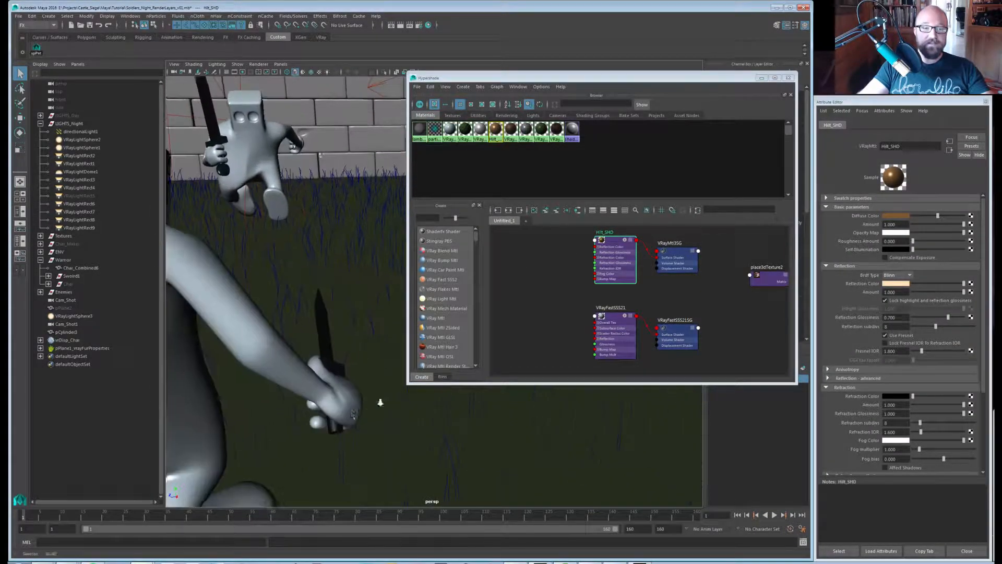
left_click(333, 426)
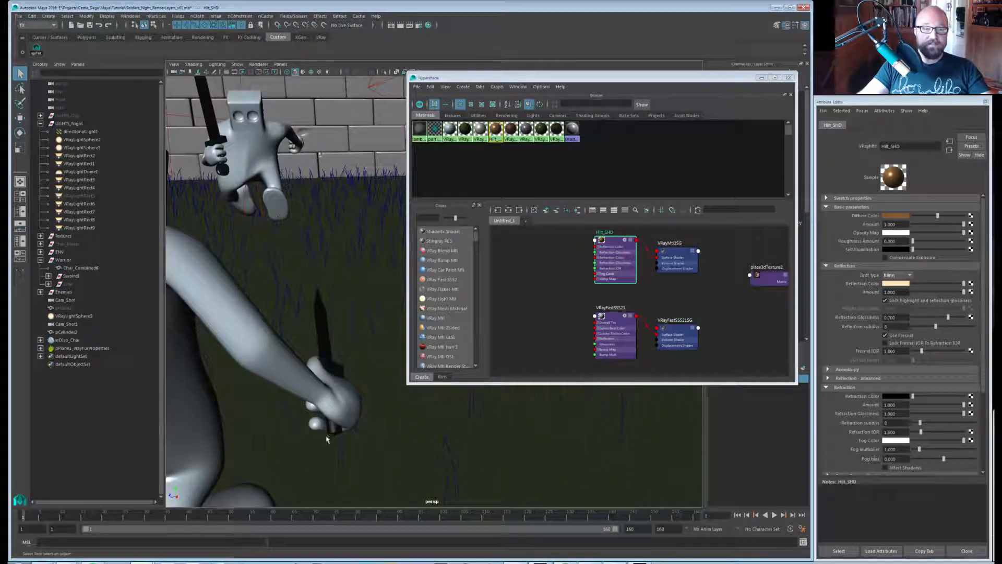
left_click(614, 245)
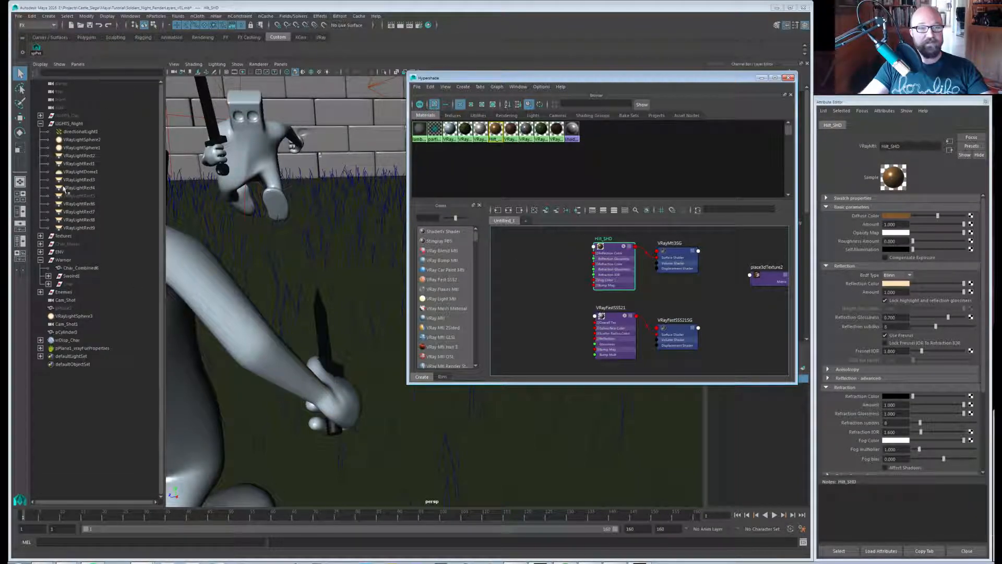
left_click_drag(615, 249, 616, 247)
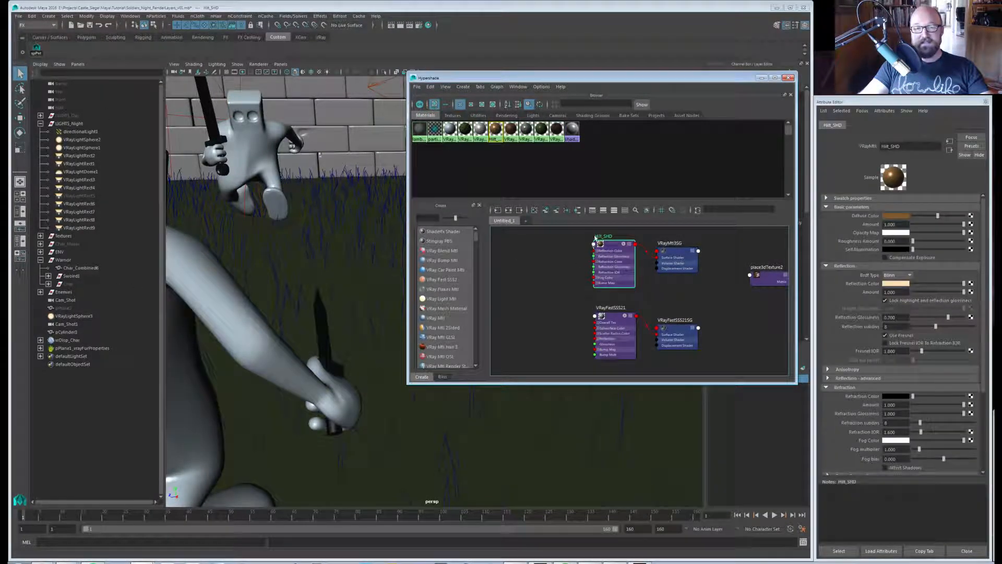
Rename the VRayFastSSS21 material to Skin_SHD.
left_click(609, 320)
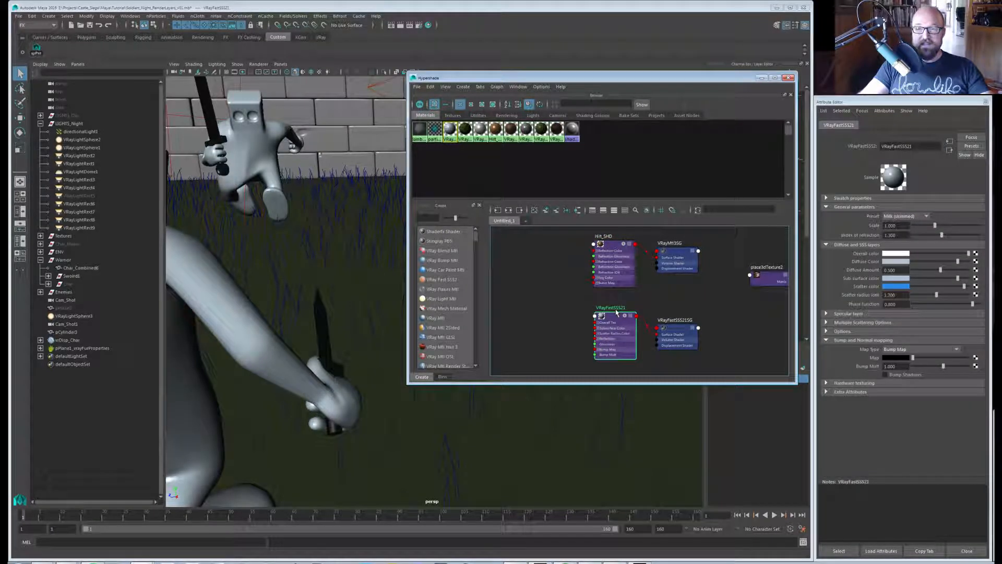
double_click(614, 308)
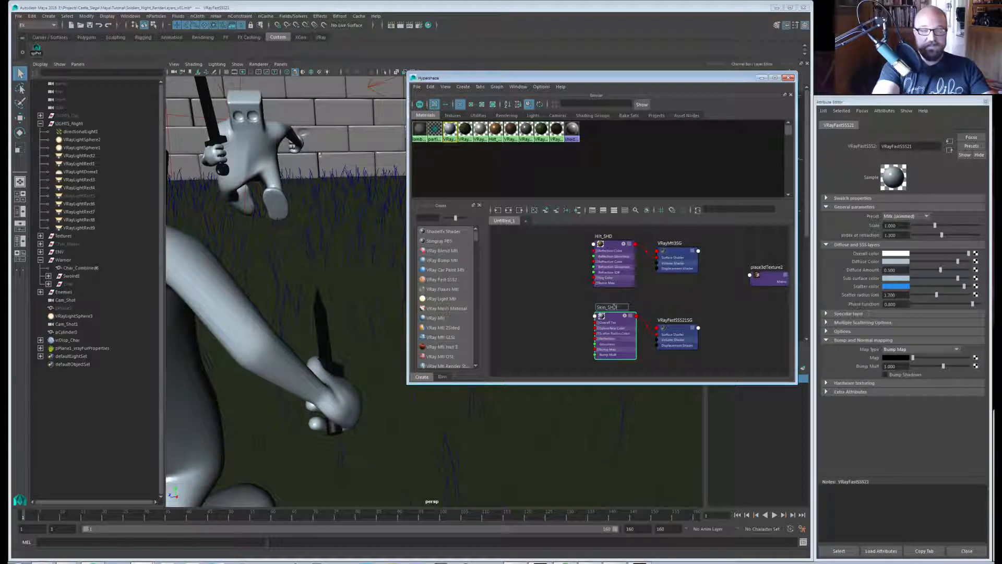
type("Skin_SHD")
key("Return")
Find the VRayMtl5 material fed by the granite texture in the graph and rename it to BrickWall_SHD.
scroll(654, 312, "down", 3)
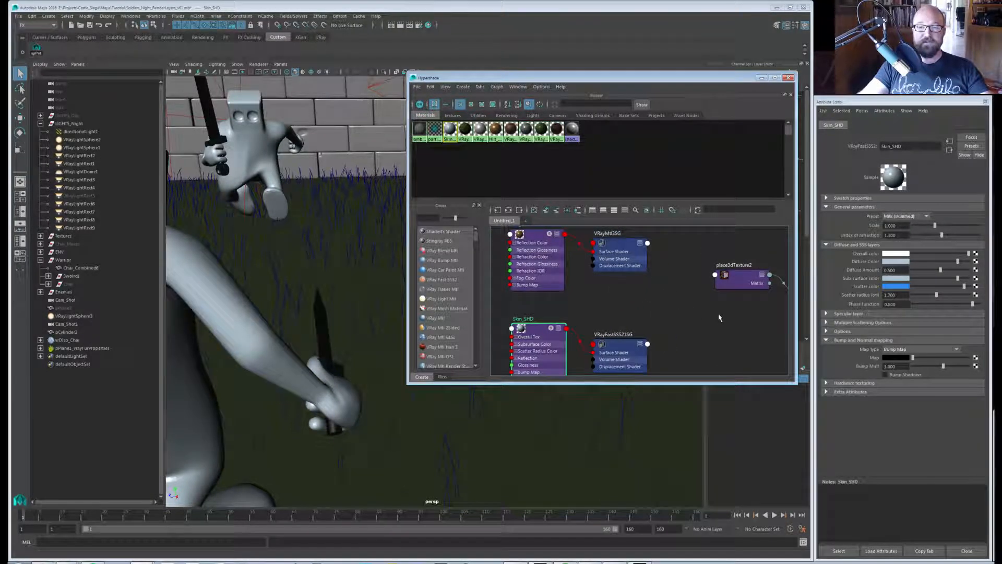
scroll(608, 321, "up", 2)
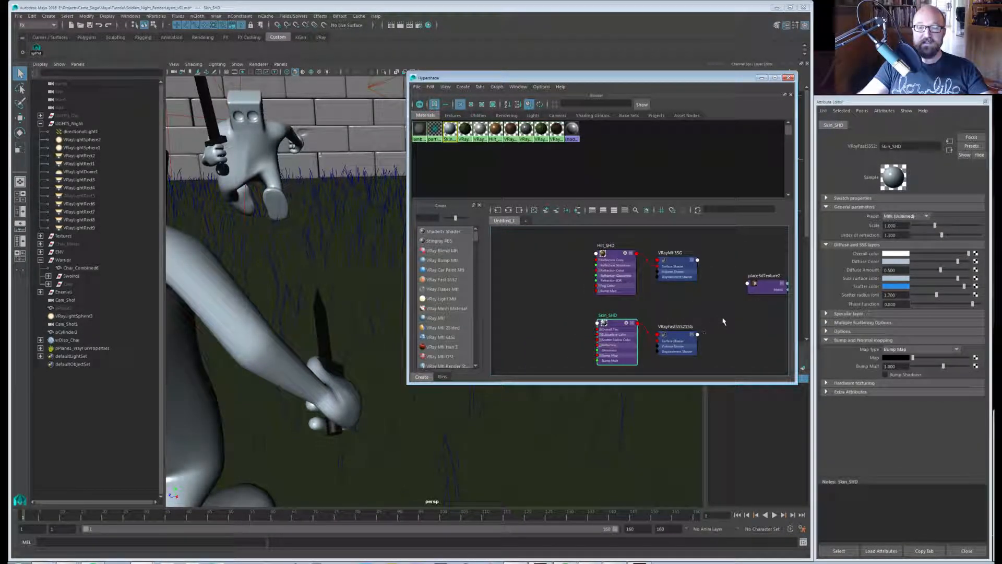
middle_click_drag(724, 321, 649, 320, "alt")
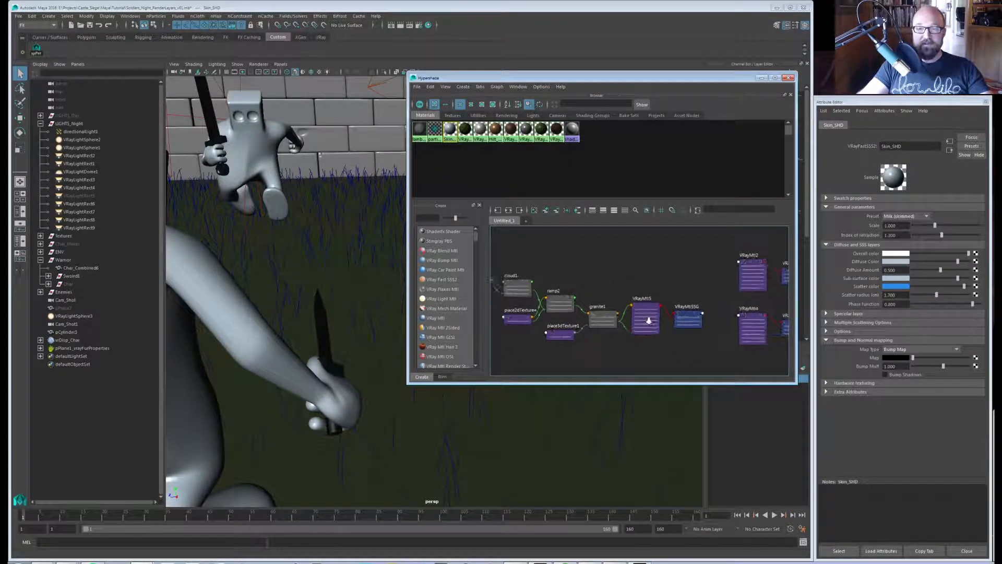
scroll(649, 320, "up", 1)
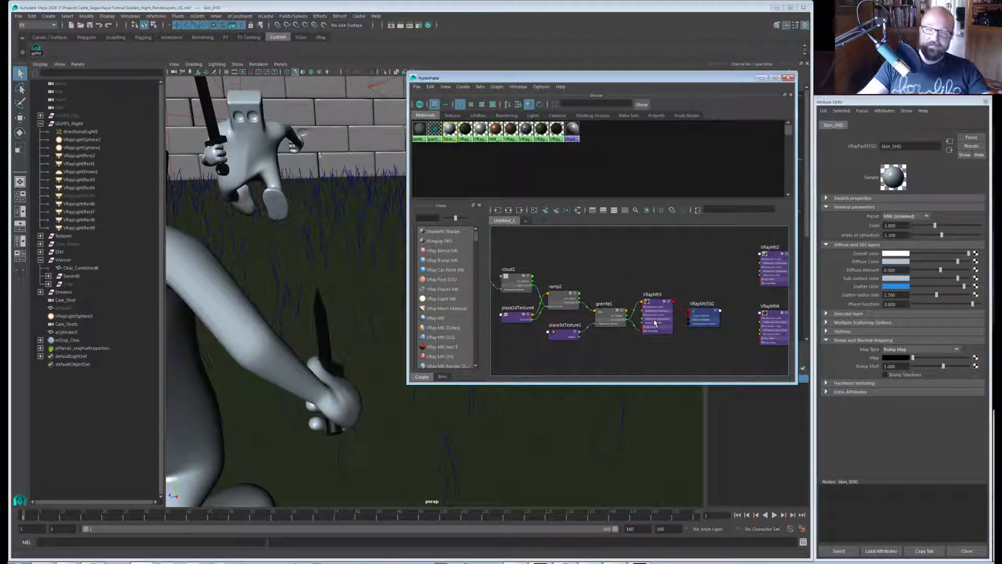
double_click(653, 295)
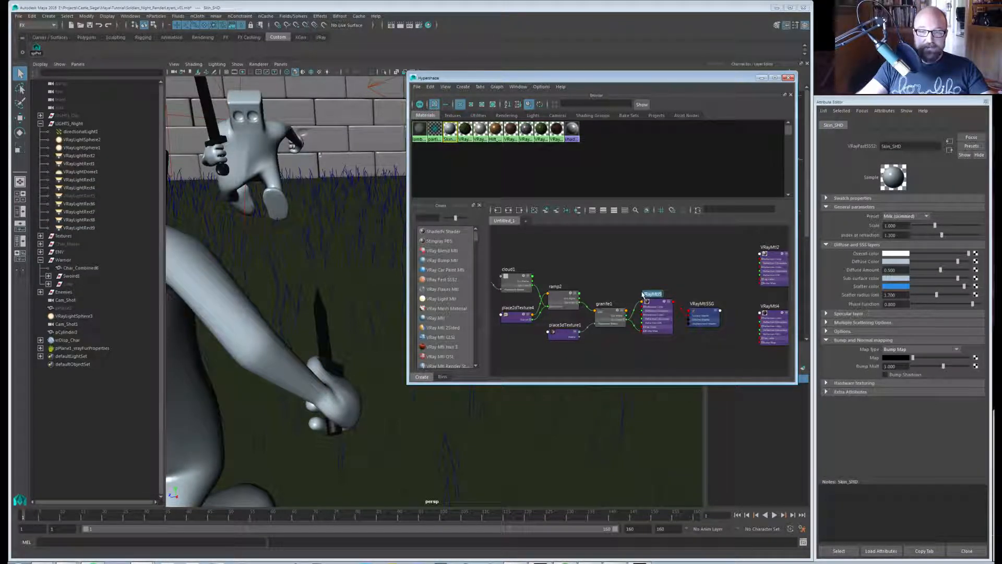
type("BrickWall")
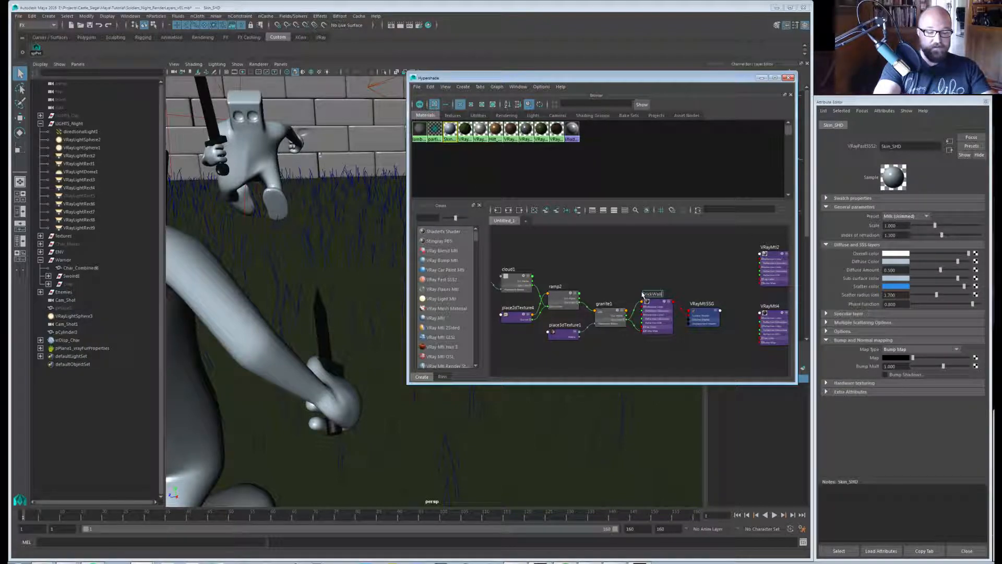
type("_SHD")
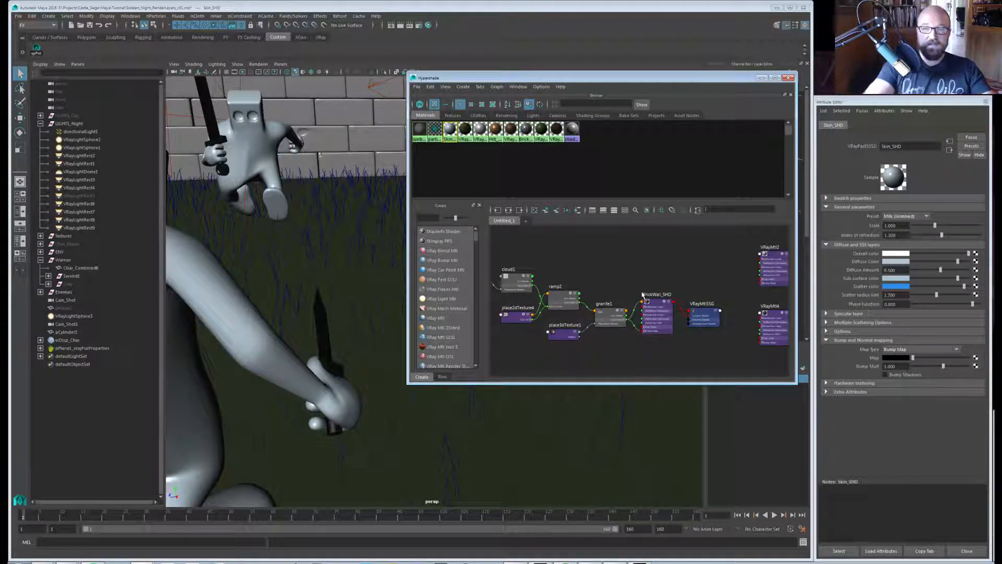
left_click(715, 279)
Select the objects that use VRayMtl2 to identify the material, and rename it to Blade_SHD.
middle_click_drag(727, 288, 599, 291, "alt")
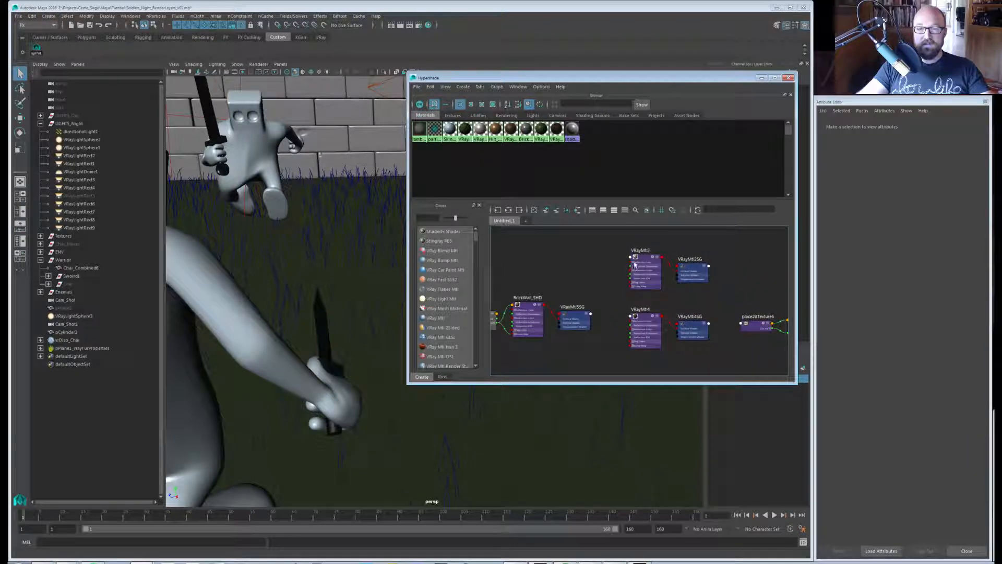
left_click(646, 259)
right_click_drag(646, 259, 681, 259)
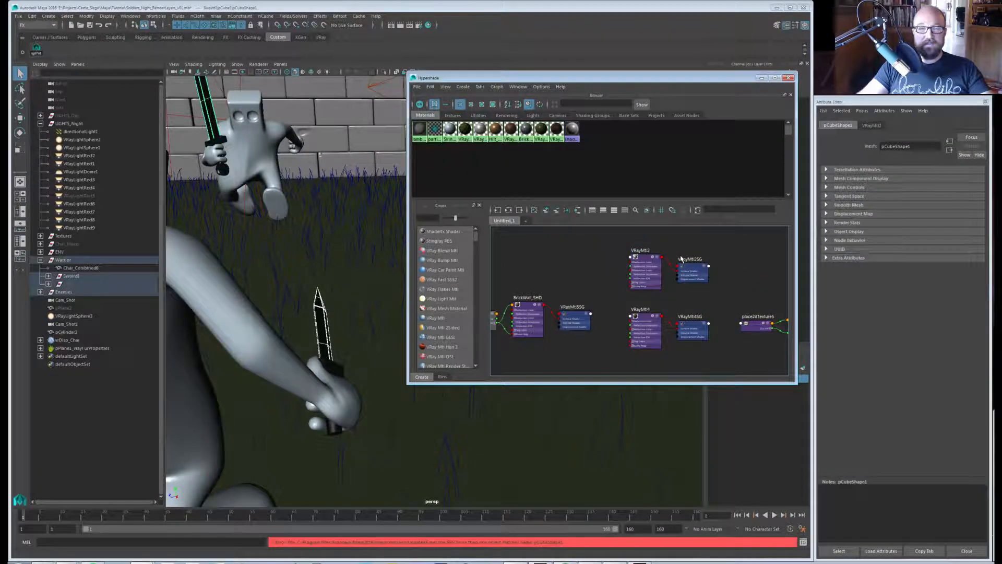
left_click(635, 259)
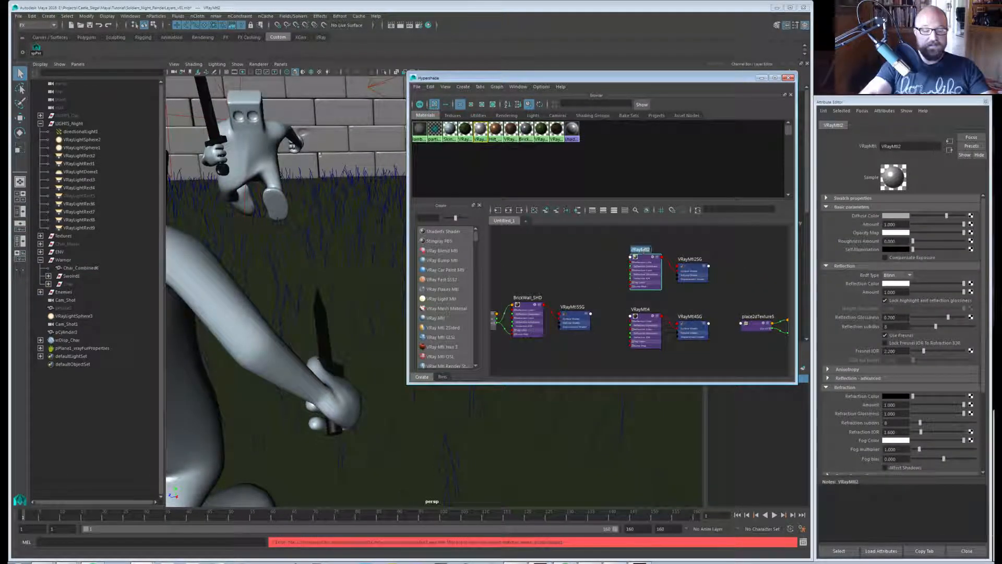
type("Blade")
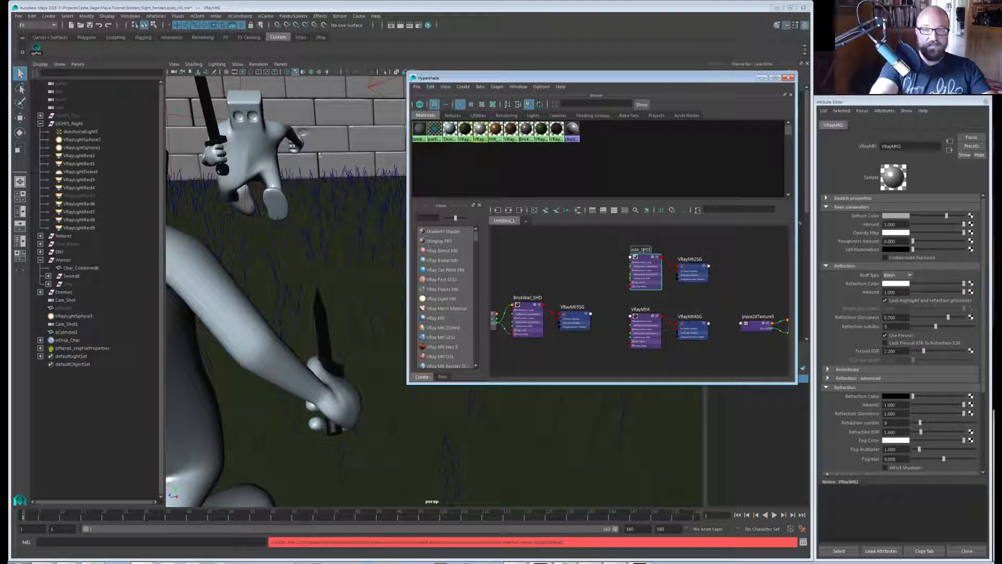
key("Return")
Select the objects that use VRayMtl4 to identify the material, and rename it to Grip_SHD.
left_click(642, 316)
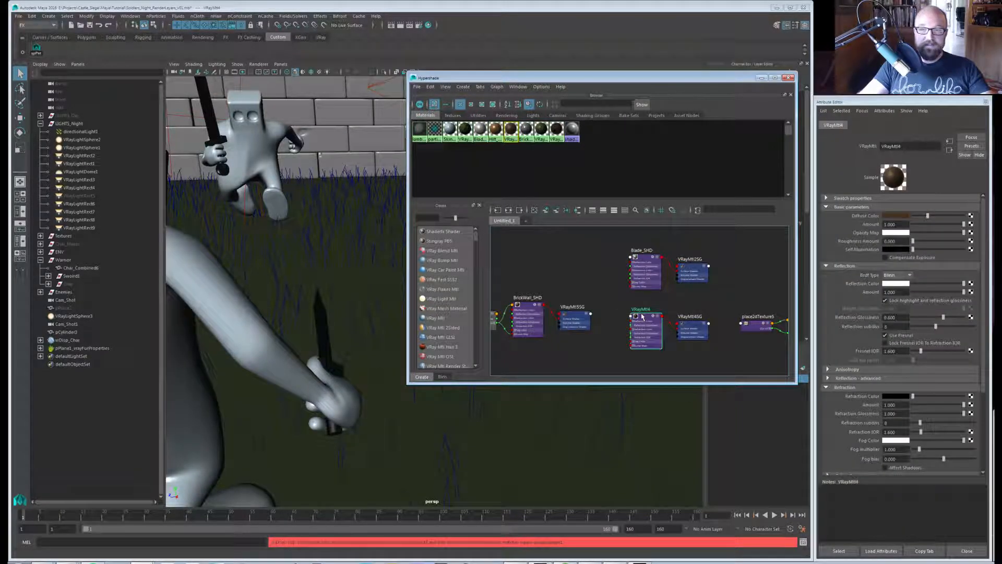
right_click_drag(642, 316, 670, 317)
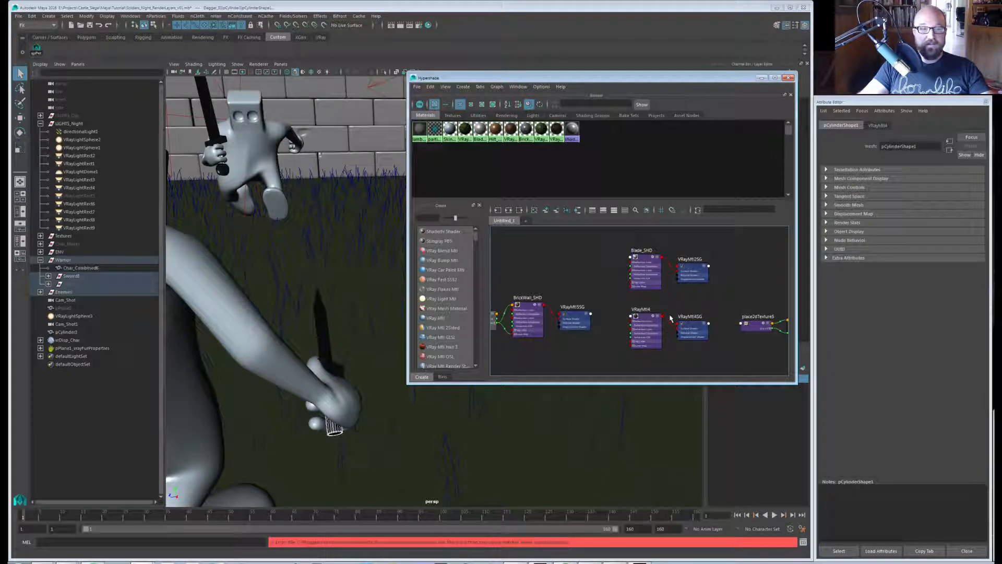
left_click(642, 316)
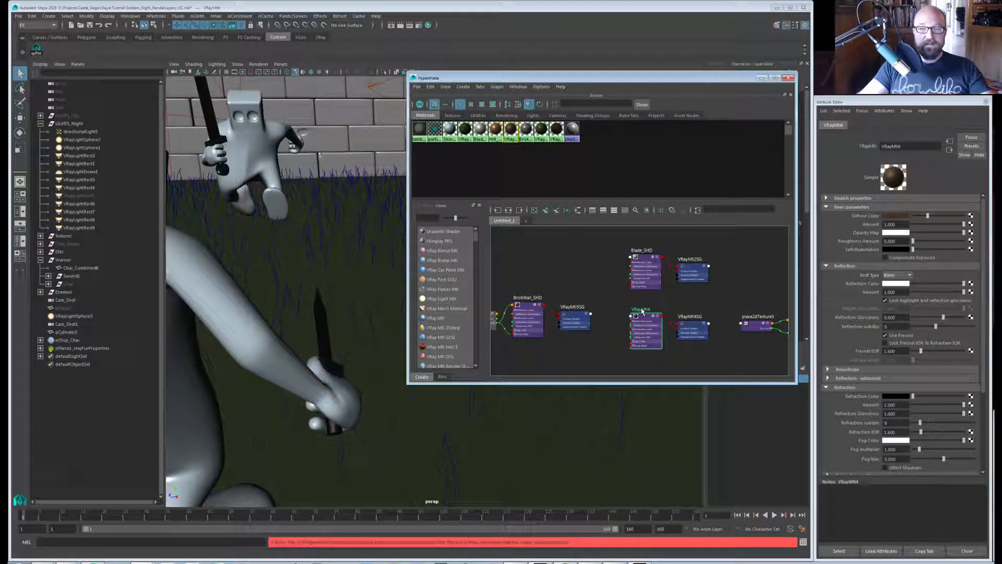
double_click(641, 309)
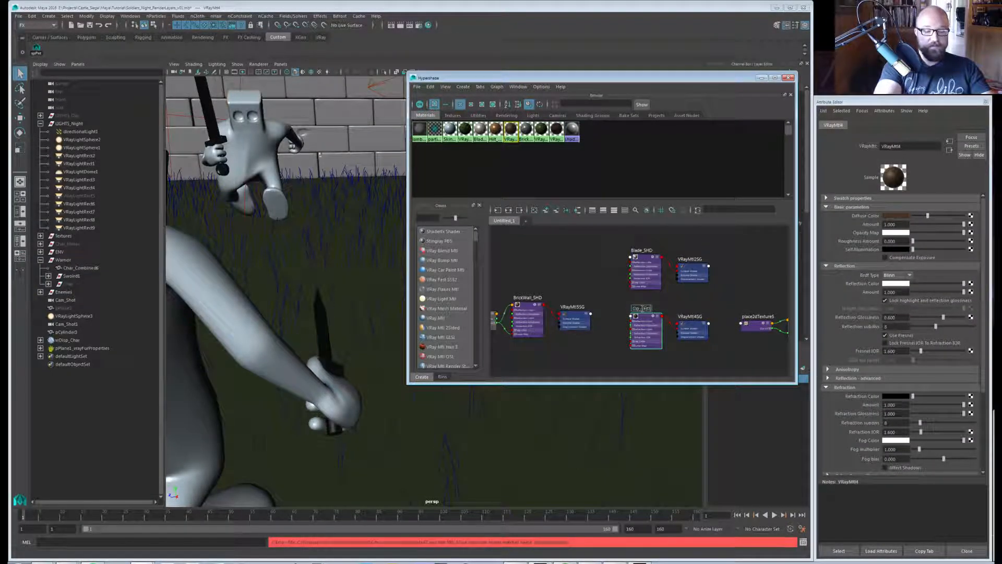
key("Return")
left_click(613, 312)
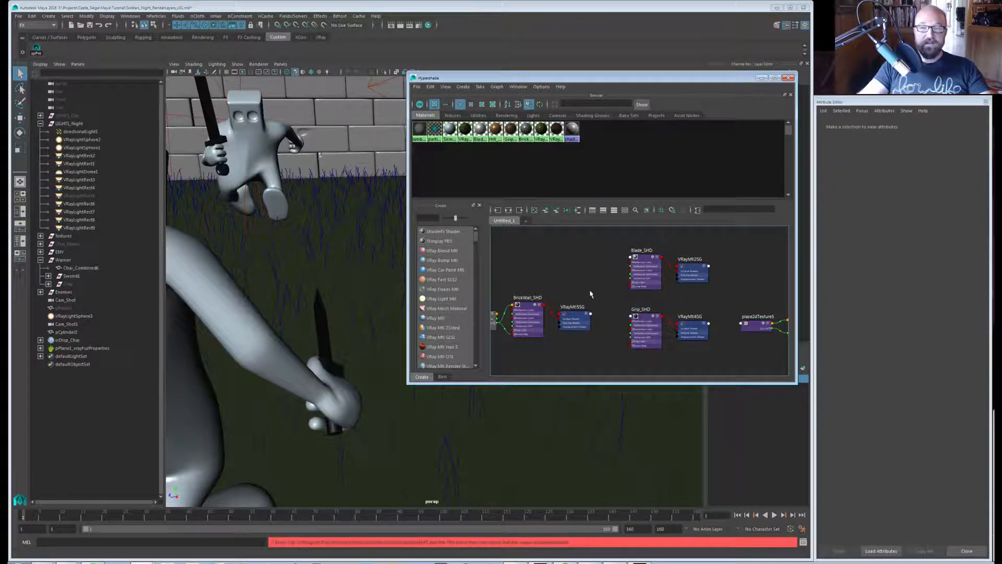
Find the green VRayMtl1 material with the fractal bump in the graph and rename it to Grass_SHD.
key("a")
middle_click_drag(772, 294, 566, 293, "alt")
right_click_drag(566, 293, 679, 291, "alt")
middle_click_drag(662, 284, 574, 269, "alt")
mouse_move(574, 268)
right_mouse_down("alt")
mouse_move(611, 292)
mouse_move(632, 288)
right_mouse_up("alt")
left_click(608, 294)
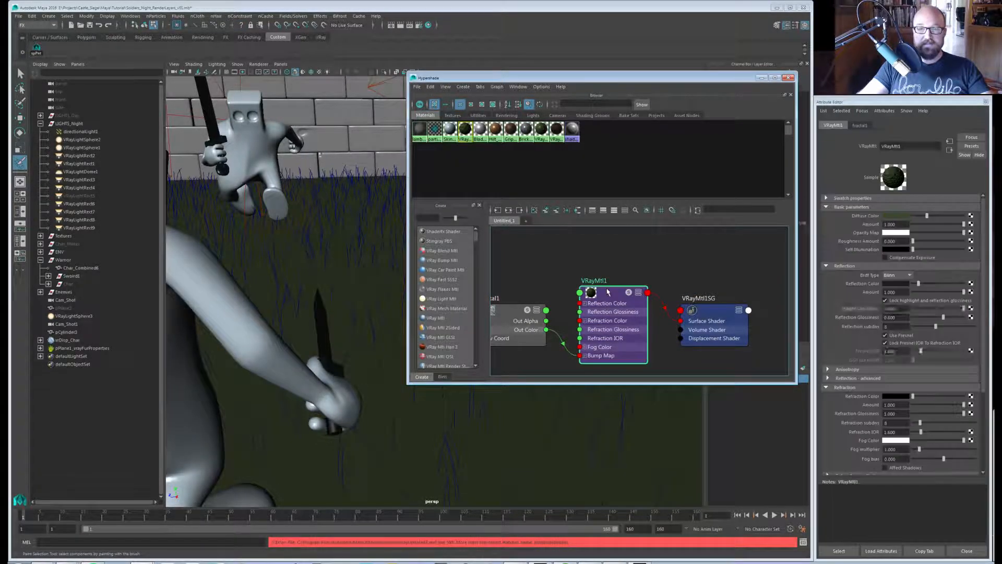
double_click(598, 279)
type("Gla")
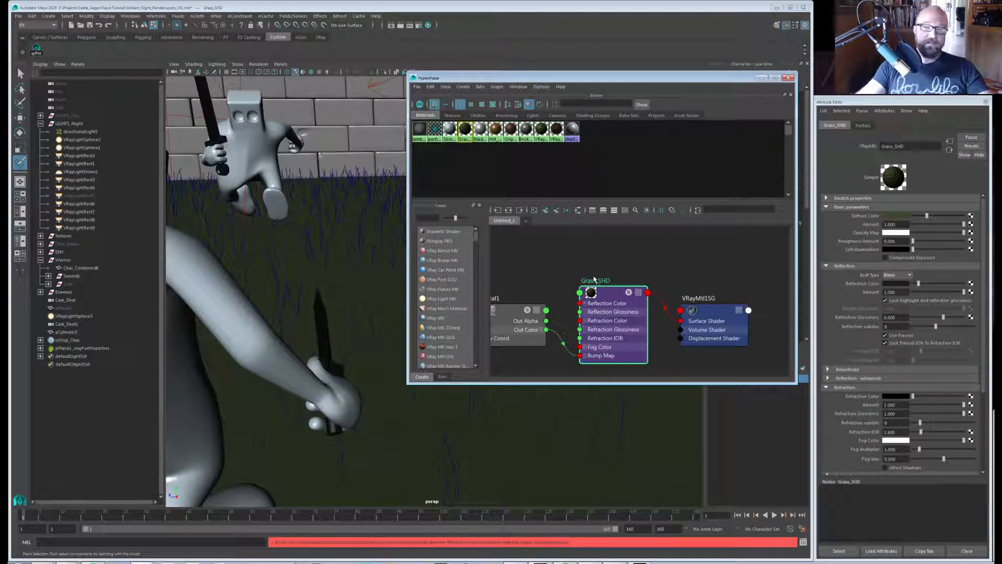
left_click(571, 283)
Select the Hilt_SHD material and look over the renamed material networks across the graph.
scroll(568, 275, "down", 5)
middle_click_drag(566, 267, 730, 302, "alt")
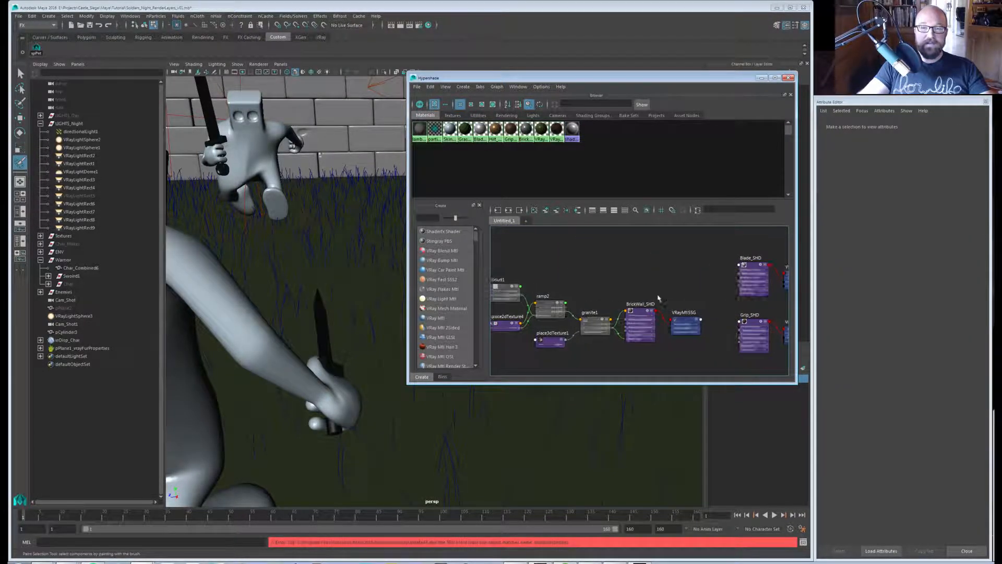
scroll(660, 297, "down", 1)
middle_click_drag(538, 272, 684, 286, "alt")
middle_click_drag(621, 286, 648, 276, "alt")
scroll(562, 292, "up", 2)
left_click(562, 279)
scroll(646, 276, "down", 3)
scroll(595, 283, "up", 3)
middle_click_drag(756, 317, 595, 333, "alt")
scroll(694, 316, "down", 3)
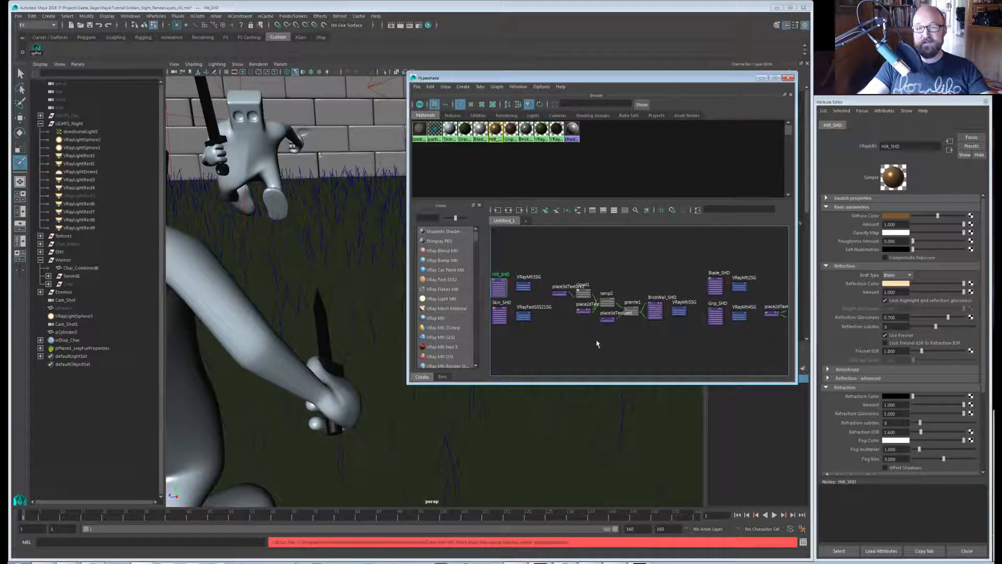
middle_click_drag(528, 330, 583, 331, "alt")
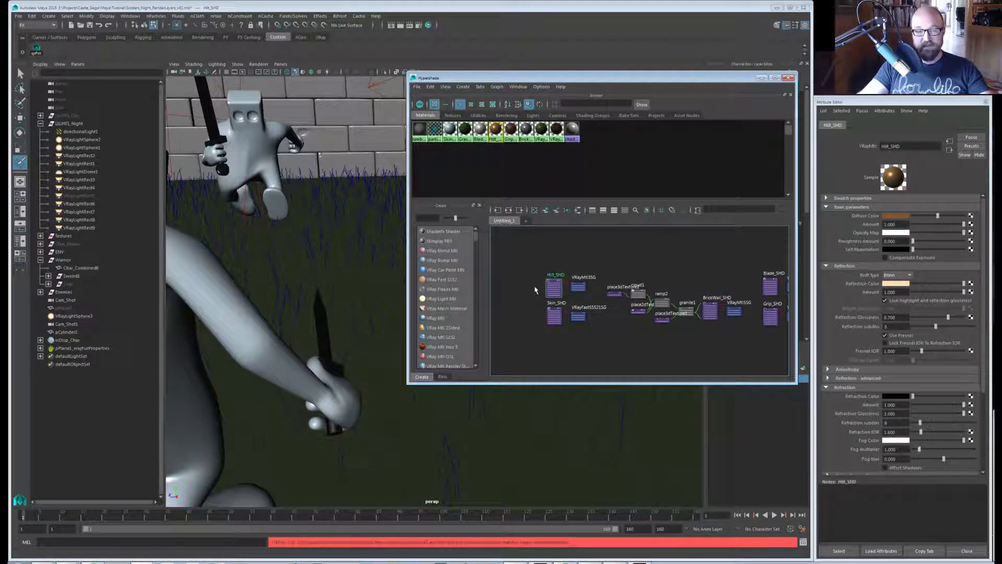
scroll(563, 299, "up", 5)
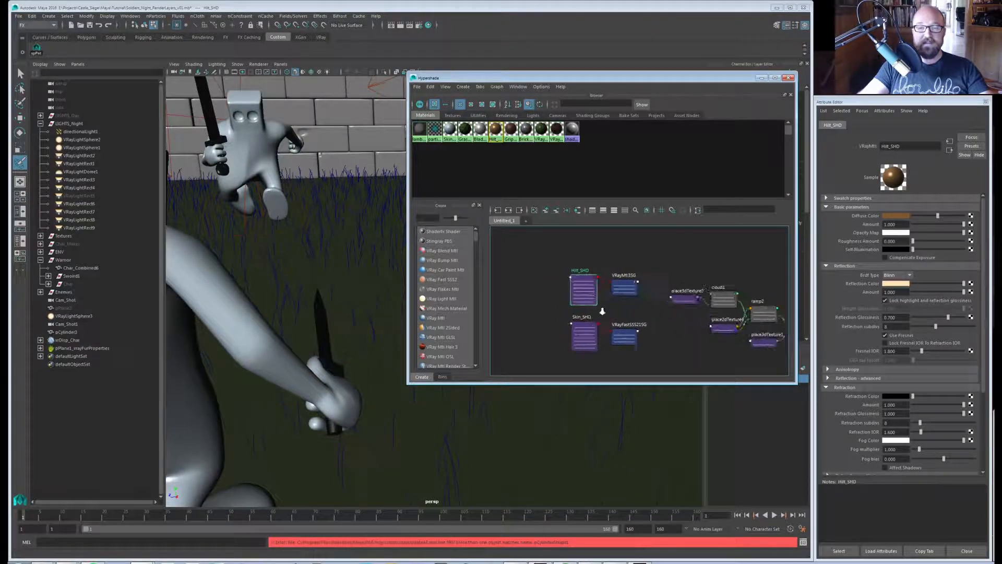
scroll(610, 316, "down", 2)
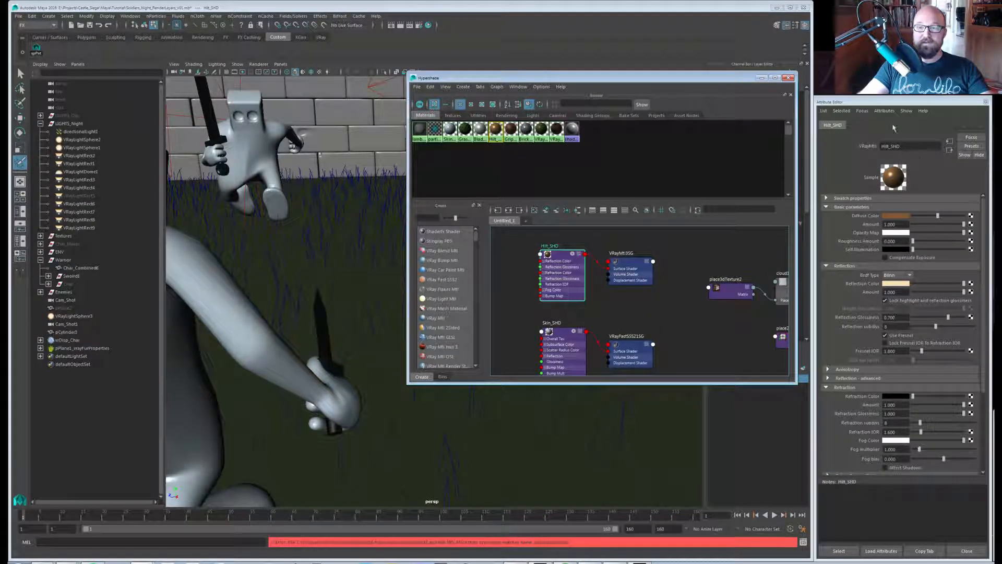
Add the V-Ray Material ID attributes to Hilt_SHD and set its MultiMatte ID to 1.
left_click(886, 111)
mouse_move(918, 142)
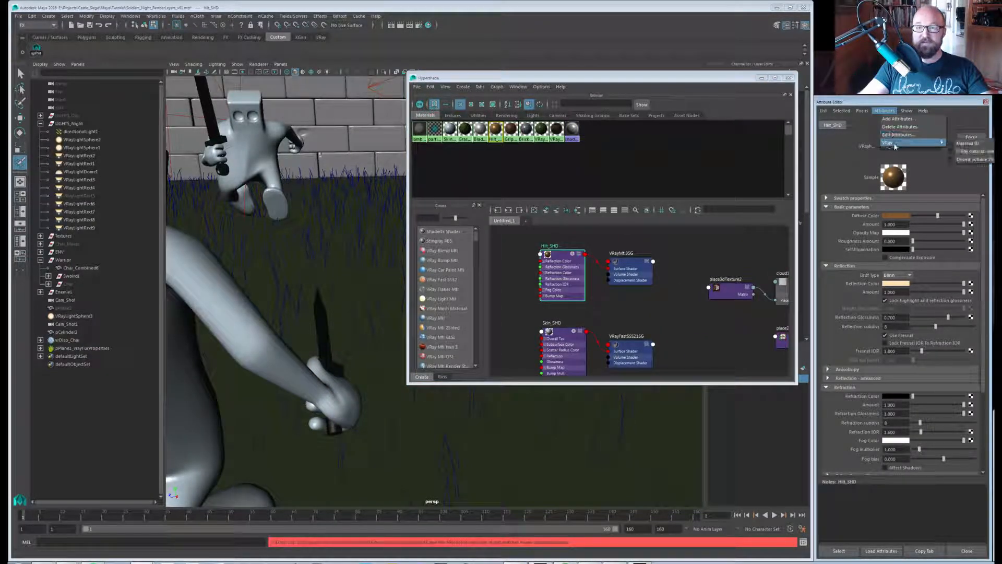
left_click(966, 143)
scroll(887, 329, "down", 3)
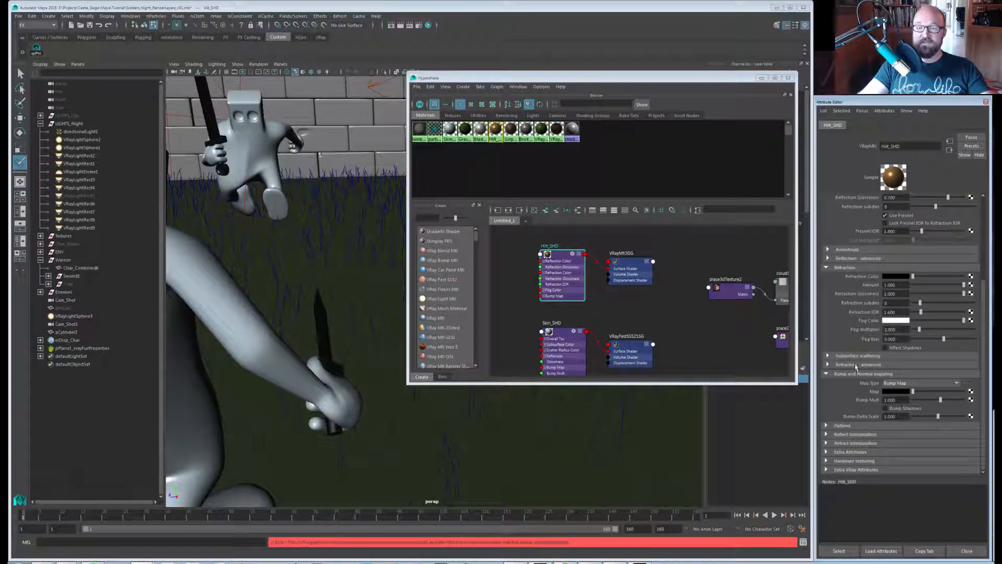
left_click(858, 471)
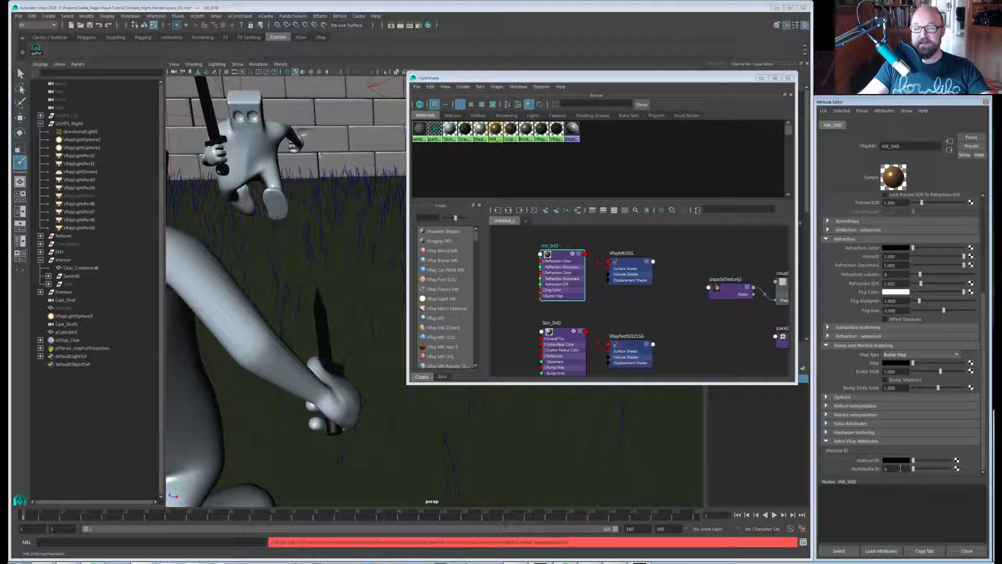
left_click_drag(900, 468, 799, 466)
type("1")
key("Return")
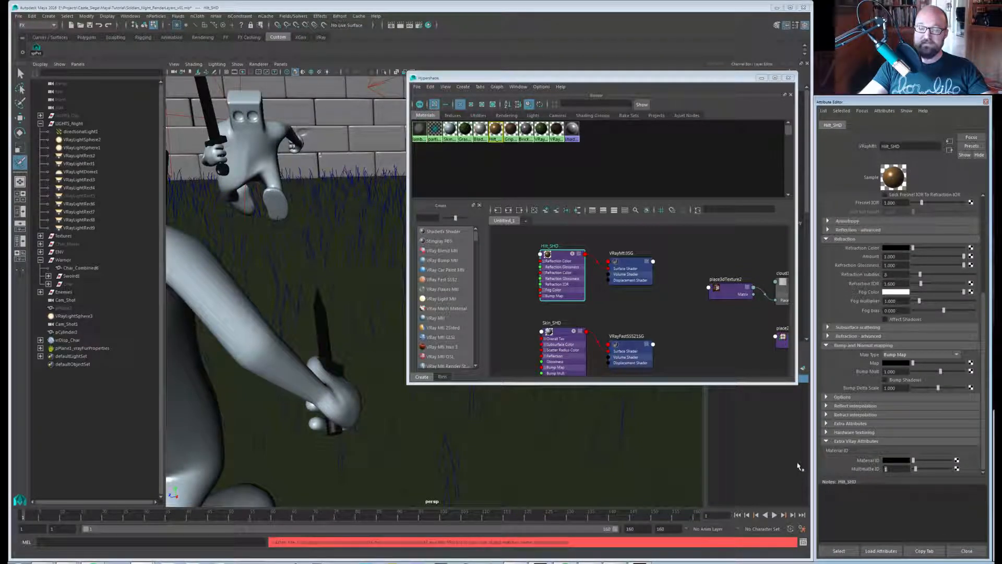
Add the V-Ray Material ID attributes to Skin_SHD and set its MultiMatte ID to 2.
left_click(557, 336)
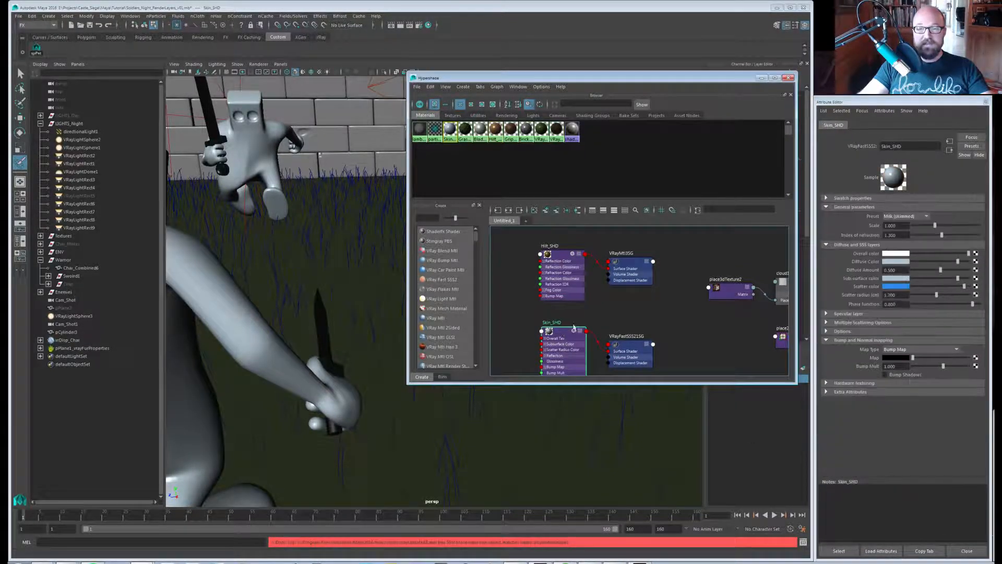
left_click(884, 112)
mouse_move(902, 142)
left_click(971, 143)
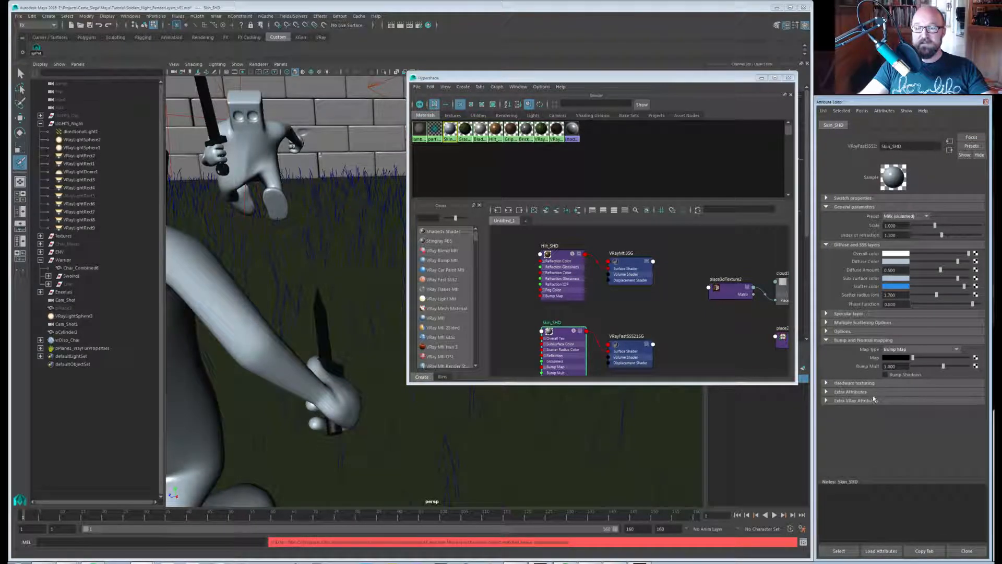
left_click(873, 400)
left_click(883, 428)
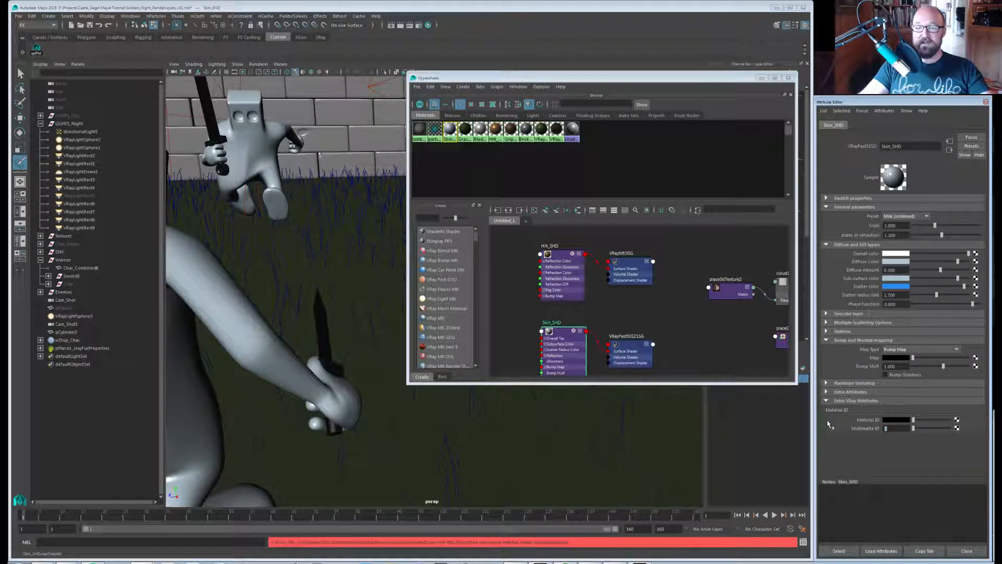
Add the V-Ray Material ID attributes to BrickWall_SHD and set its MultiMatte ID to 3.
middle_click_drag(704, 323, 535, 310, "alt")
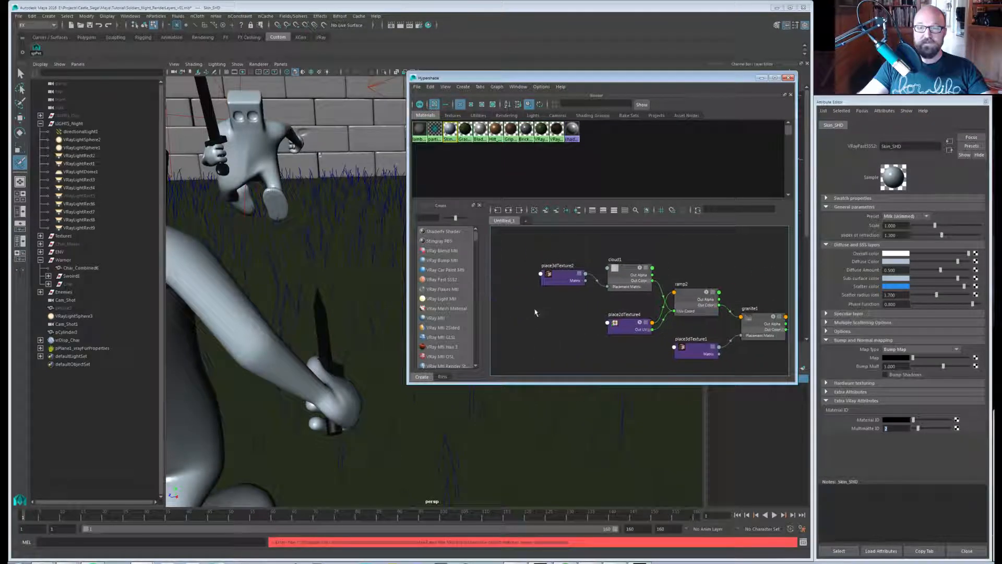
middle_click_drag(657, 311, 537, 296, "alt")
left_click(710, 289)
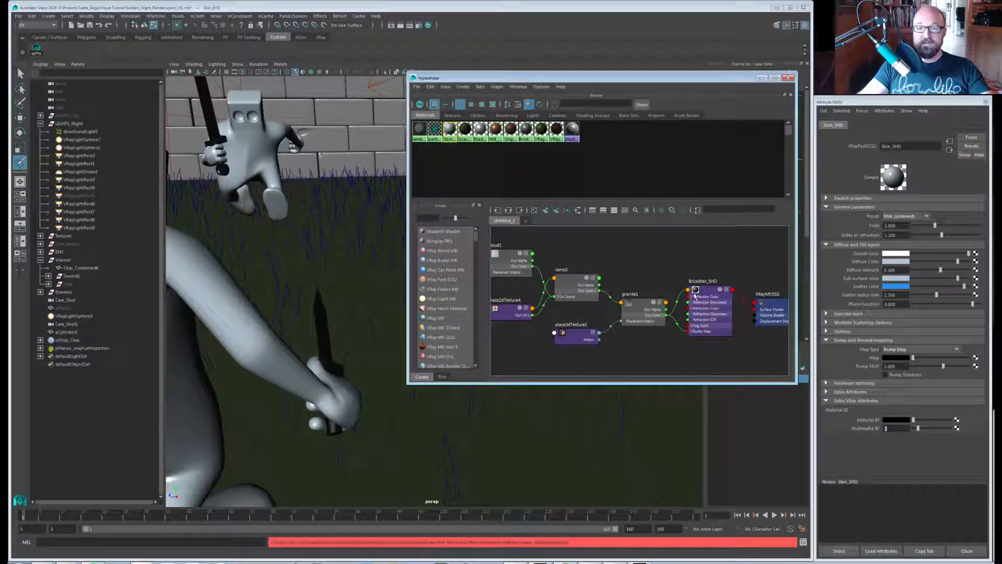
left_click(884, 111)
mouse_move(891, 144)
left_click(964, 144)
scroll(891, 446, "down", 1)
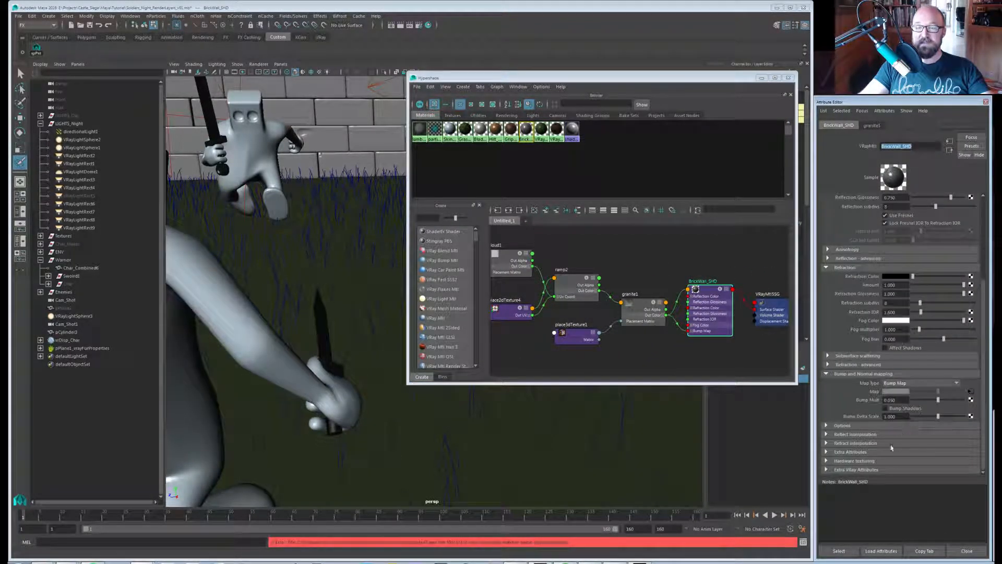
scroll(876, 468, "down", 1)
left_click(899, 468)
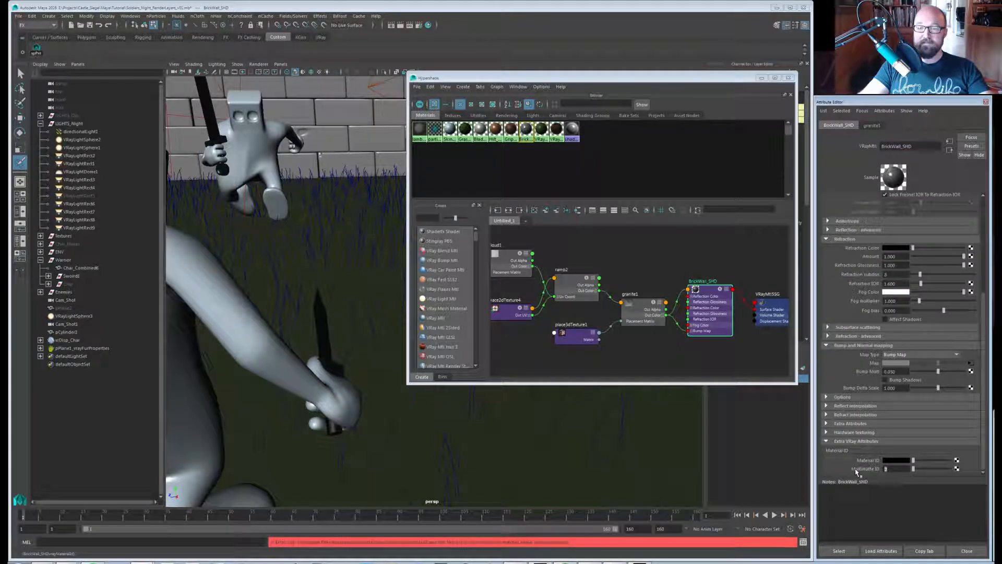
Add the V-Ray Material ID attributes to Blade_SHD and set its MultiMatte ID to 4.
middle_click_drag(731, 354, 615, 335, "alt")
scroll(668, 339, "down", 4)
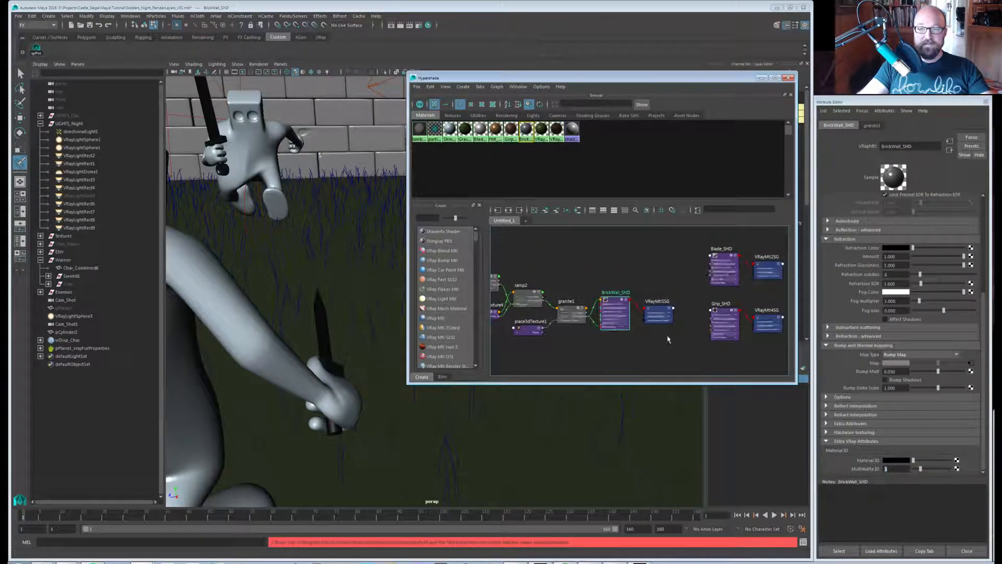
scroll(695, 354, "up", 3)
middle_click_drag(750, 349, 617, 363, "alt")
left_click(579, 251)
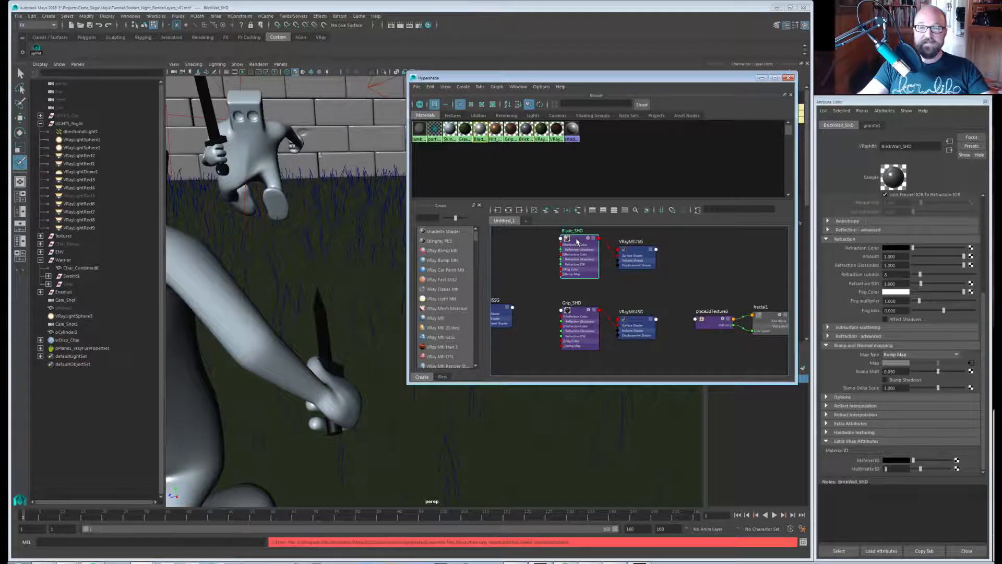
left_click(885, 110)
mouse_move(896, 144)
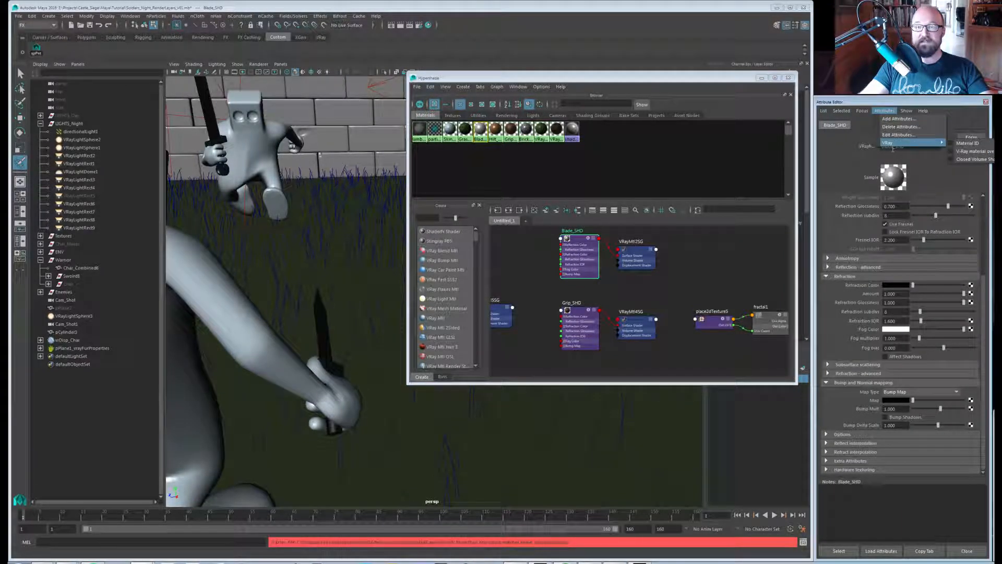
left_click(966, 146)
left_click(846, 469)
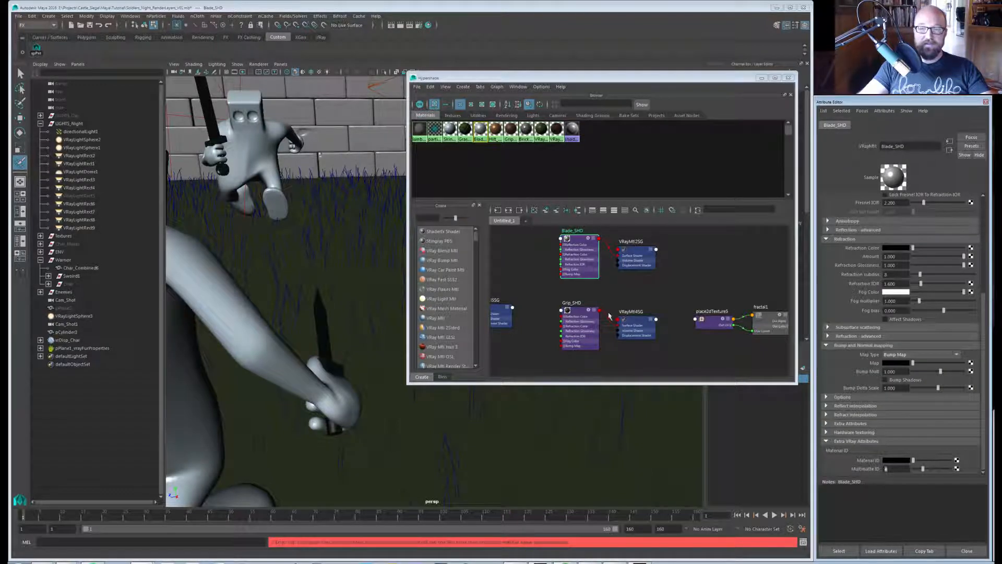
Add the V-Ray Material ID attributes to Grip_SHD and set its MultiMatte ID to 5.
left_click(579, 322)
left_click(885, 110)
mouse_move(896, 144)
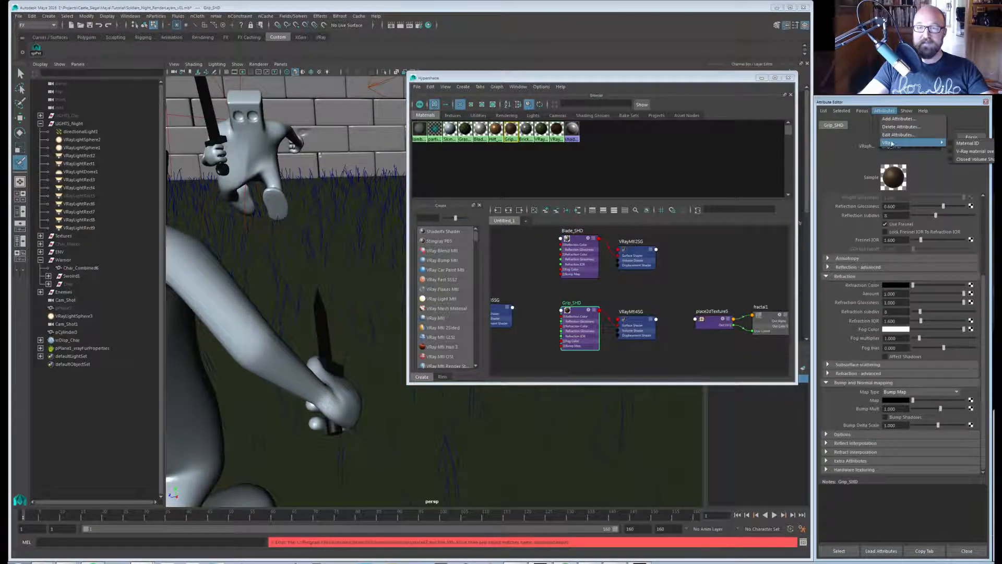
left_click(966, 146)
left_click(856, 470)
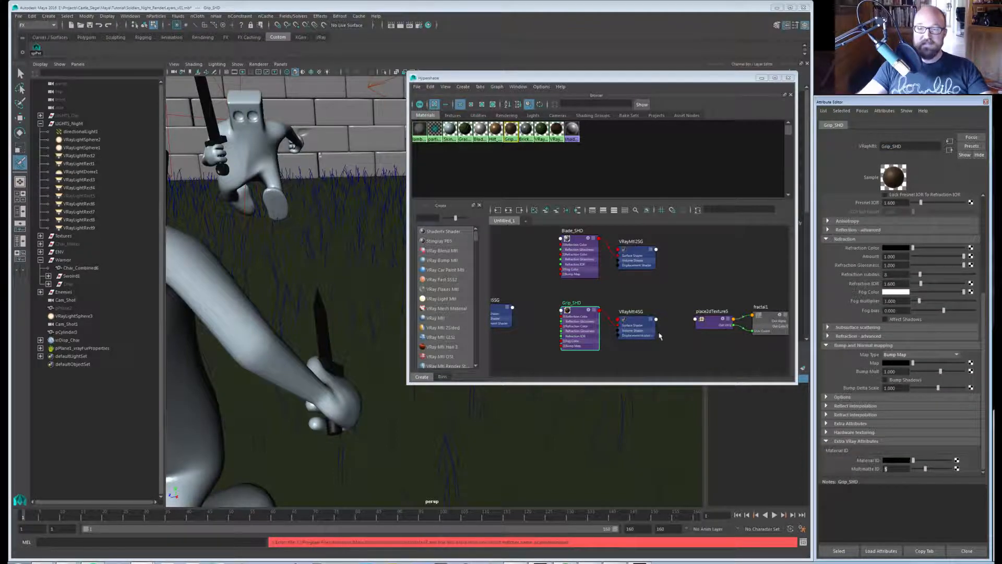
Add the V-Ray Material ID attributes to Grass_SHD and set its MultiMatte ID.
middle_click_drag(755, 283, 629, 284, "alt")
left_click(697, 308)
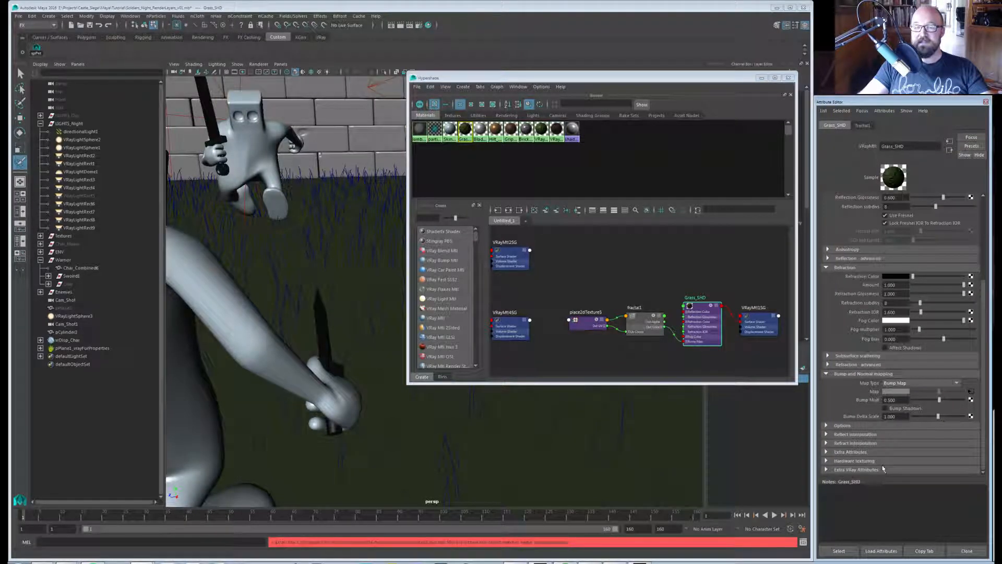
scroll(899, 468, "down", 2)
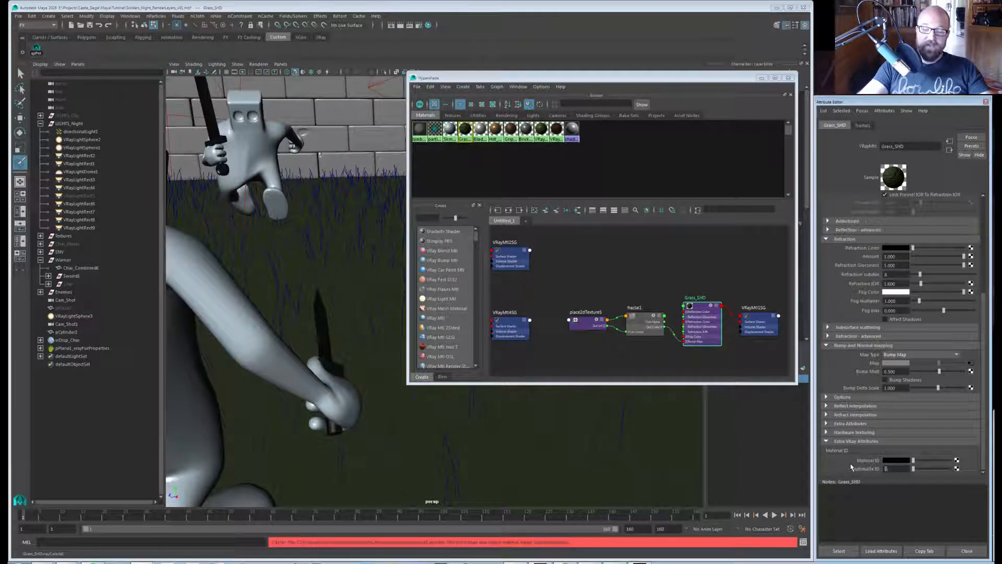
Deselect the material, look over the complete material graph, and close the Hypershade.
left_click(687, 291)
key("a")
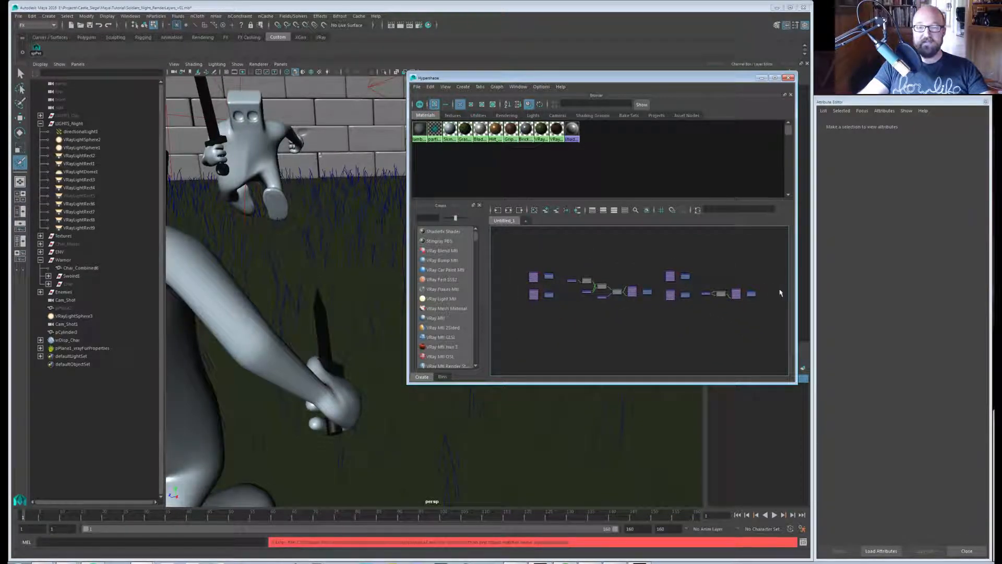
middle_click_drag(544, 292, 525, 304, "alt")
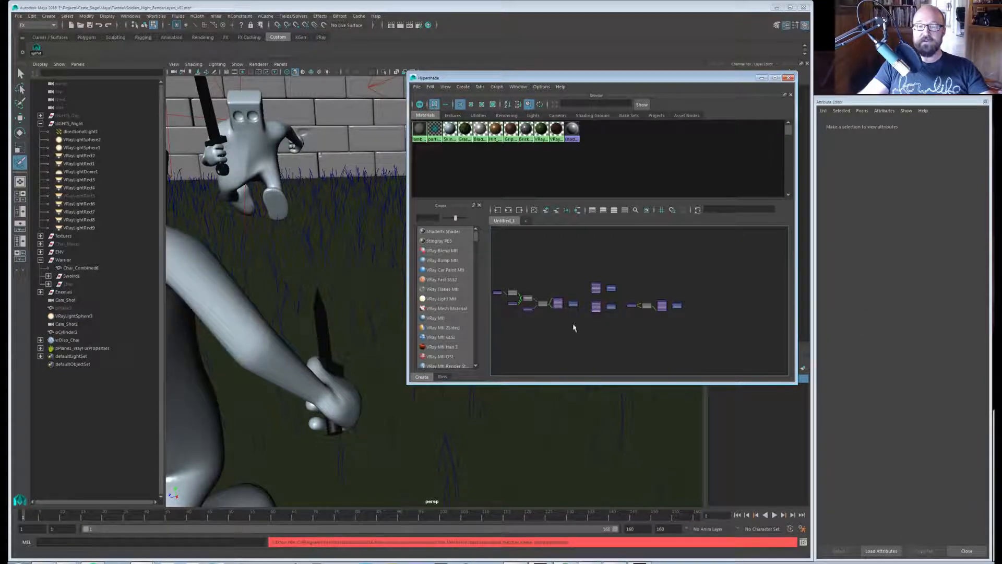
scroll(667, 336, "up", 5)
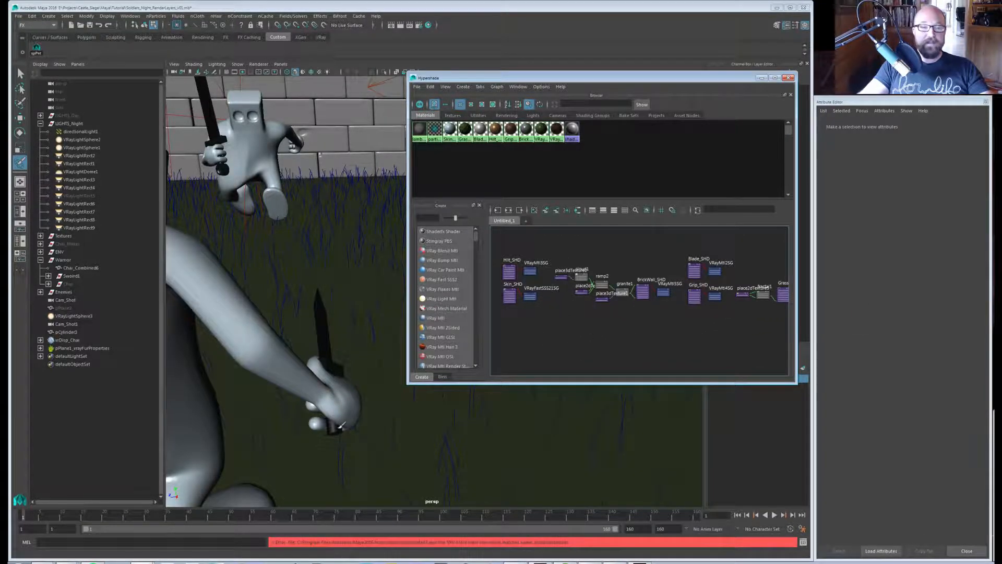
key("w")
left_click_drag(342, 425, 365, 420, "alt")
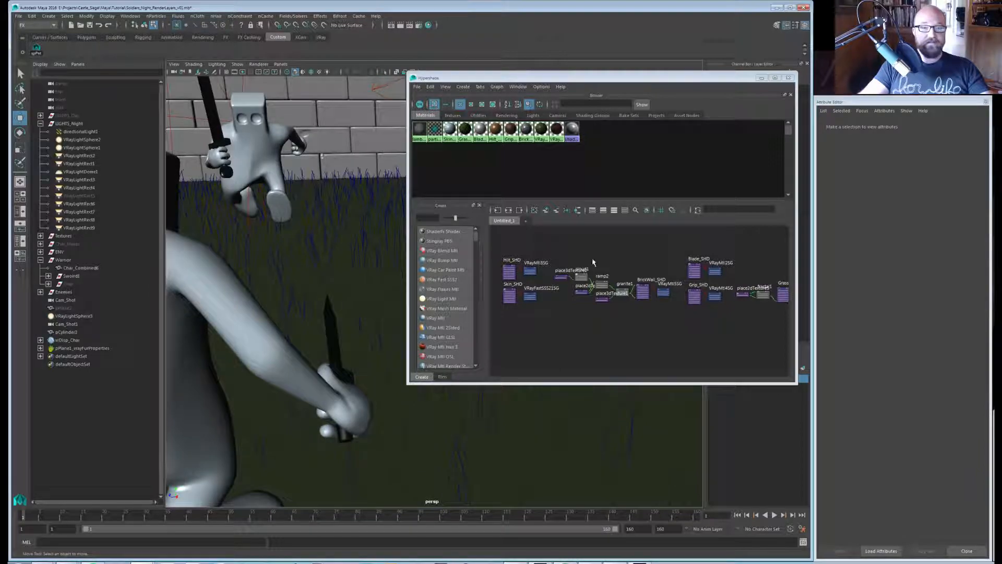
left_click(788, 77)
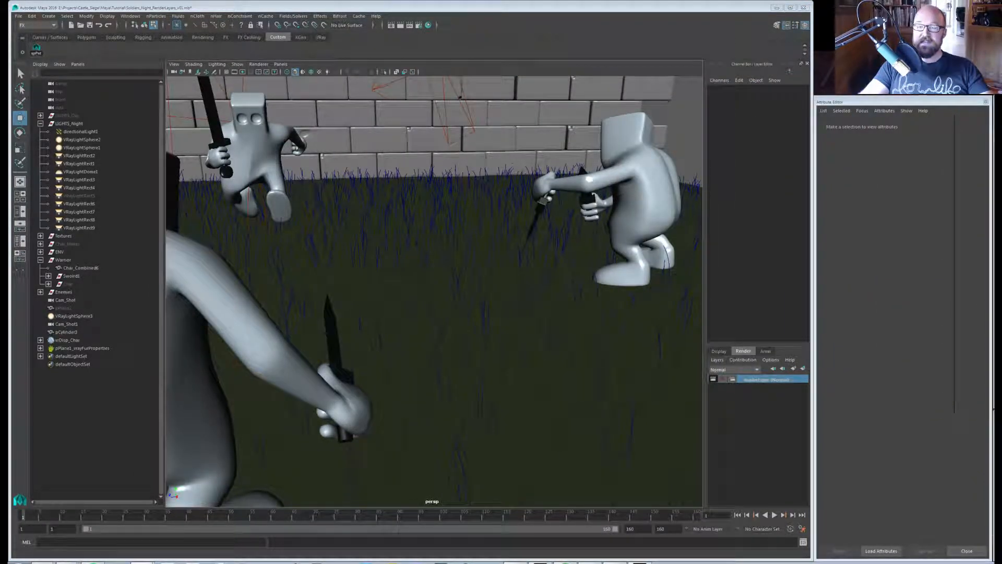
Examine an enemy's dagger and body in the scene by selecting the dagger grip and the character mesh.
left_click_drag(563, 272, 439, 293, "alt")
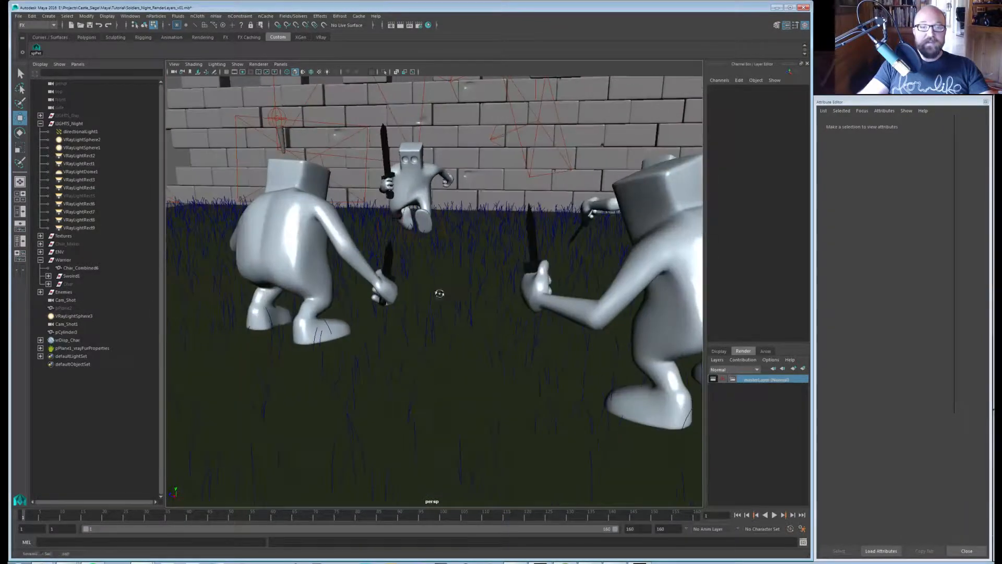
right_click_drag(407, 250, 399, 296, "alt")
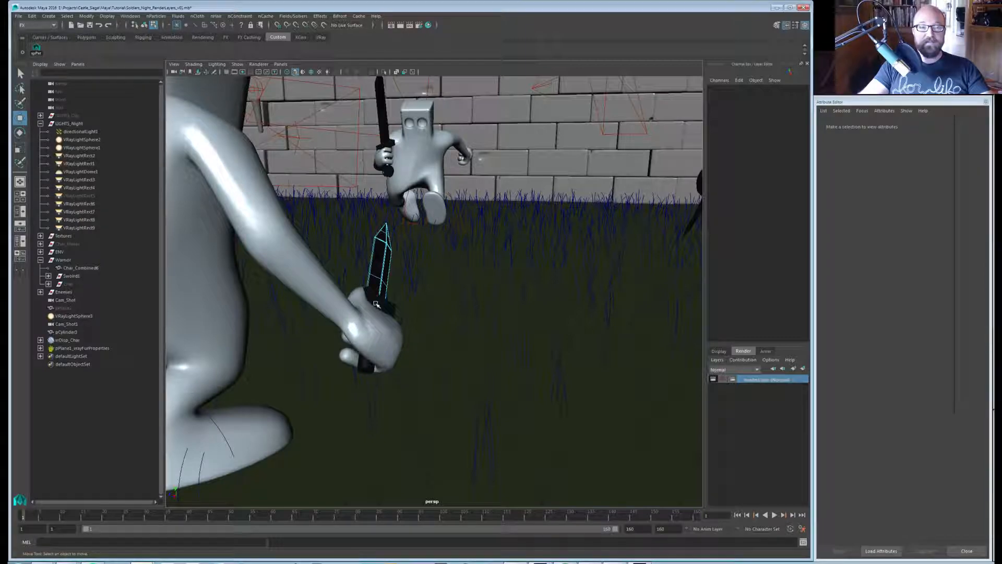
right_click_drag(382, 284, 409, 269)
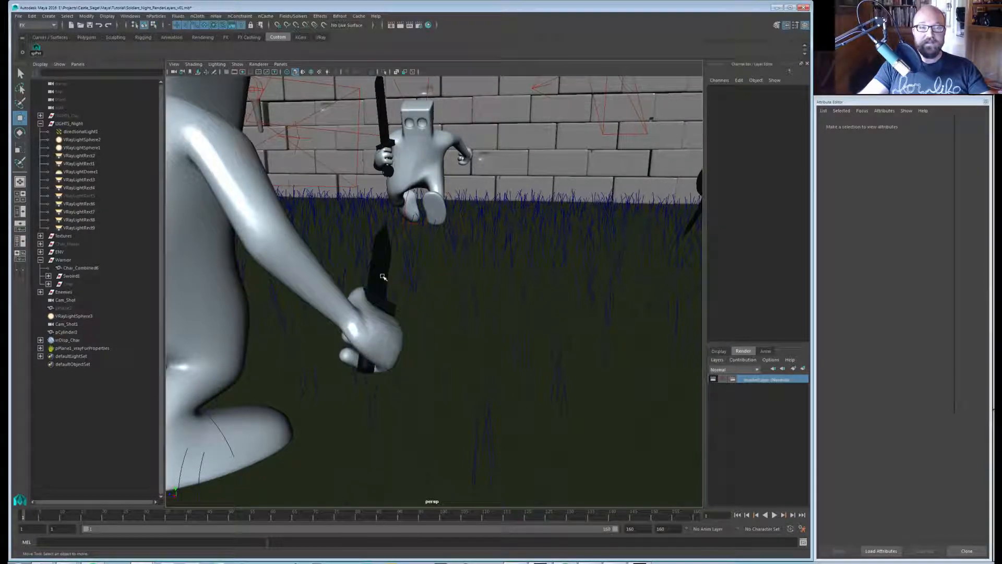
left_click(380, 306)
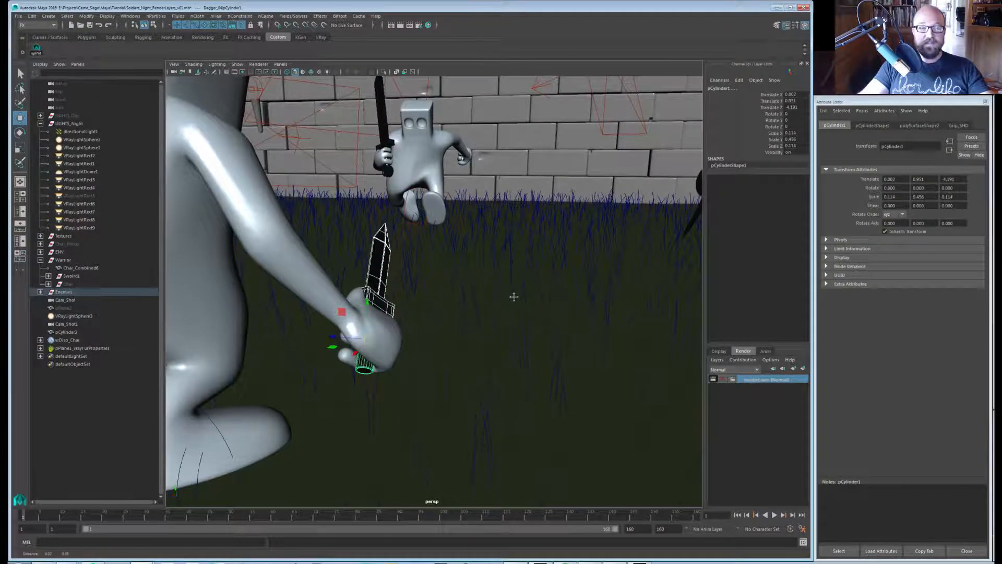
right_click_drag(512, 291, 487, 185, "alt")
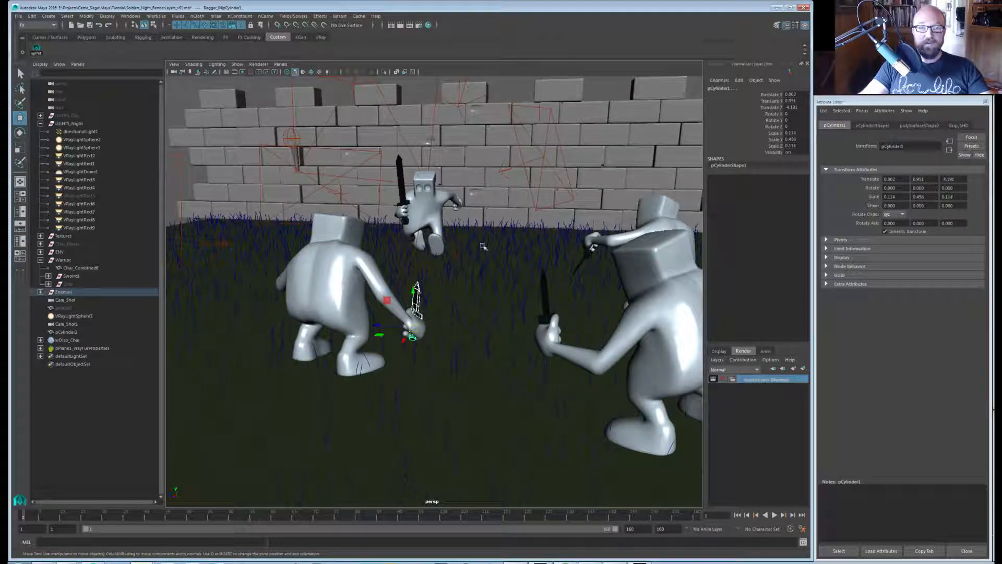
left_click(324, 296)
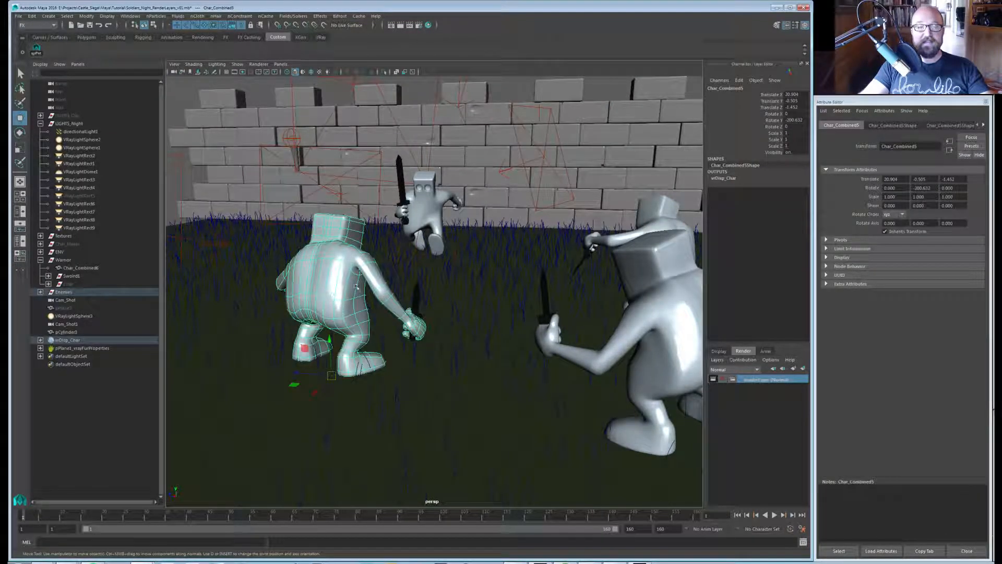
scroll(512, 257, "down", 3)
scroll(512, 257, "down", 2)
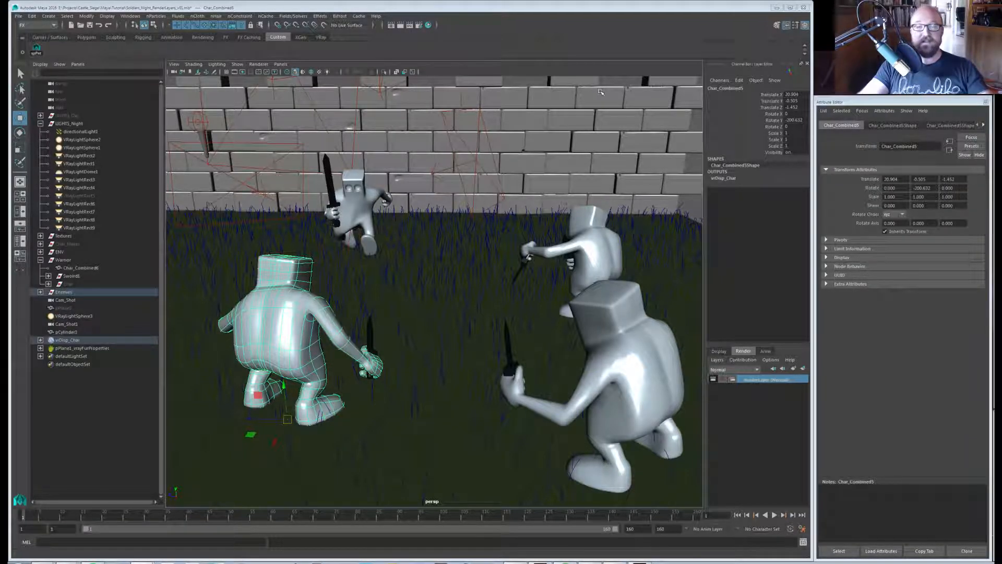
Review the Multi Matte entries among the added render elements in the render settings, and close the settings.
left_click_drag(495, 209, 502, 246, "alt")
right_click_drag(502, 245, 590, 230, "alt")
left_click_drag(1001, 31, 614, 40)
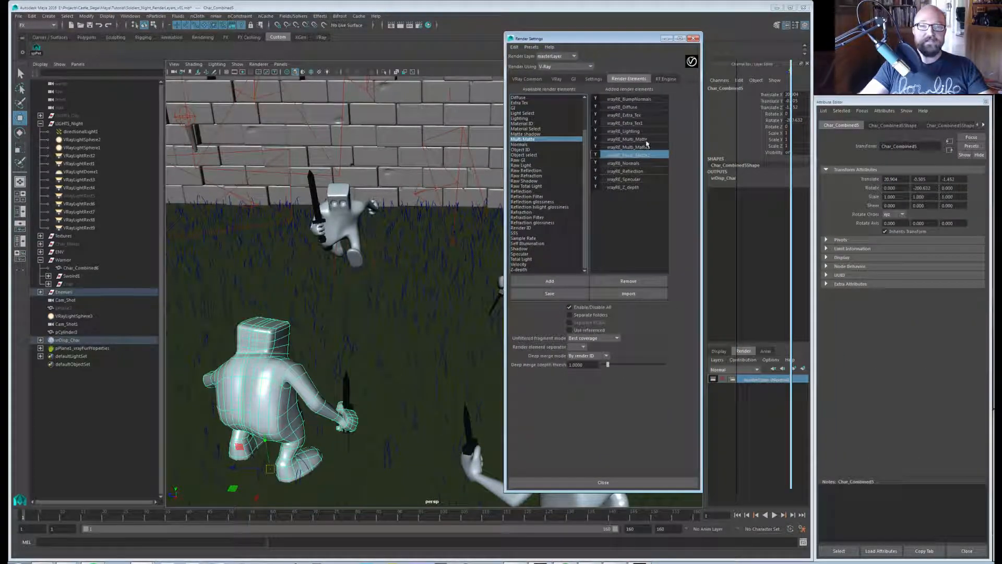
left_click(693, 38)
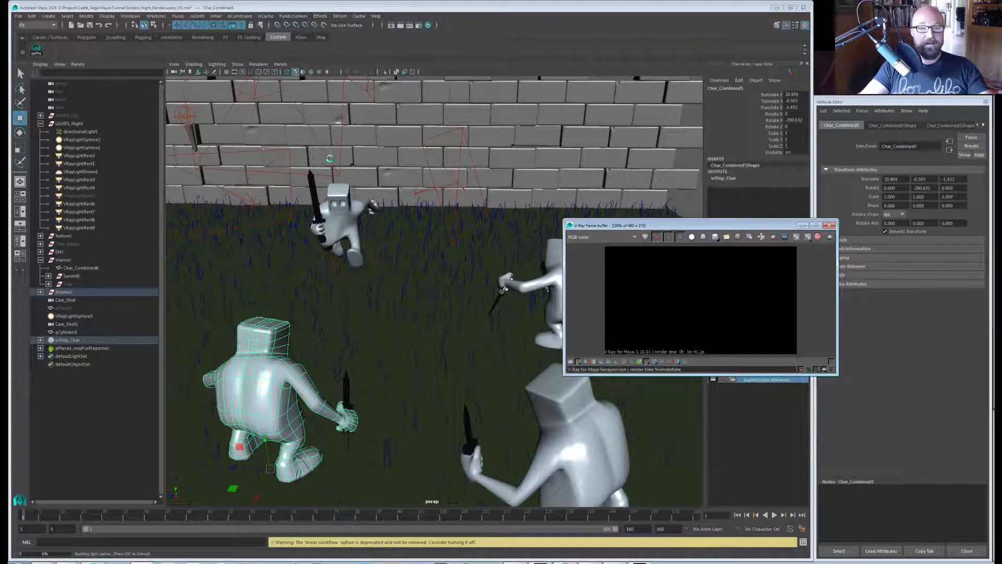
Render a test frame of the night battle and enlarge the V-Ray frame buffer with the image at 200%.
left_click_drag(637, 226, 446, 158)
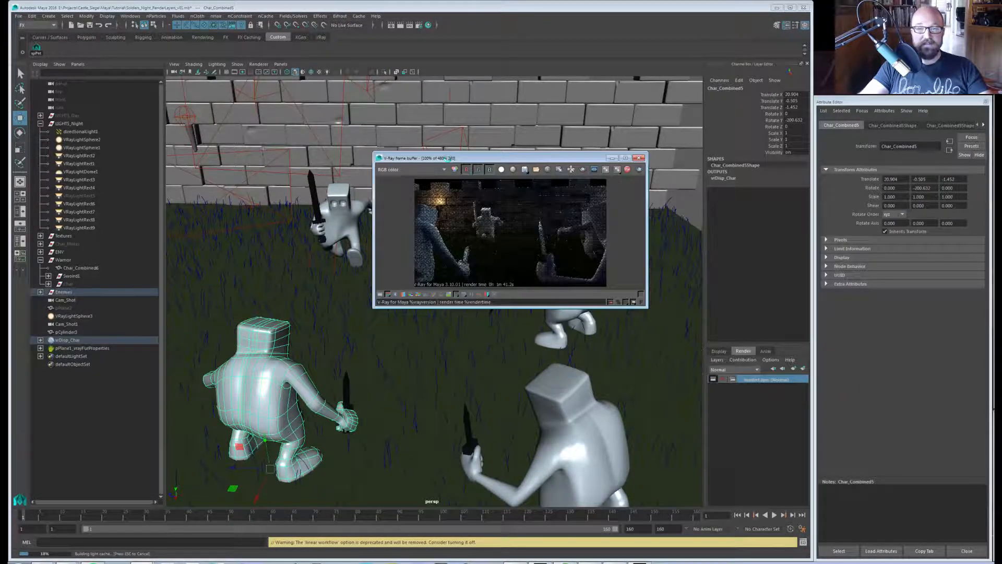
scroll(522, 243, "up", 1)
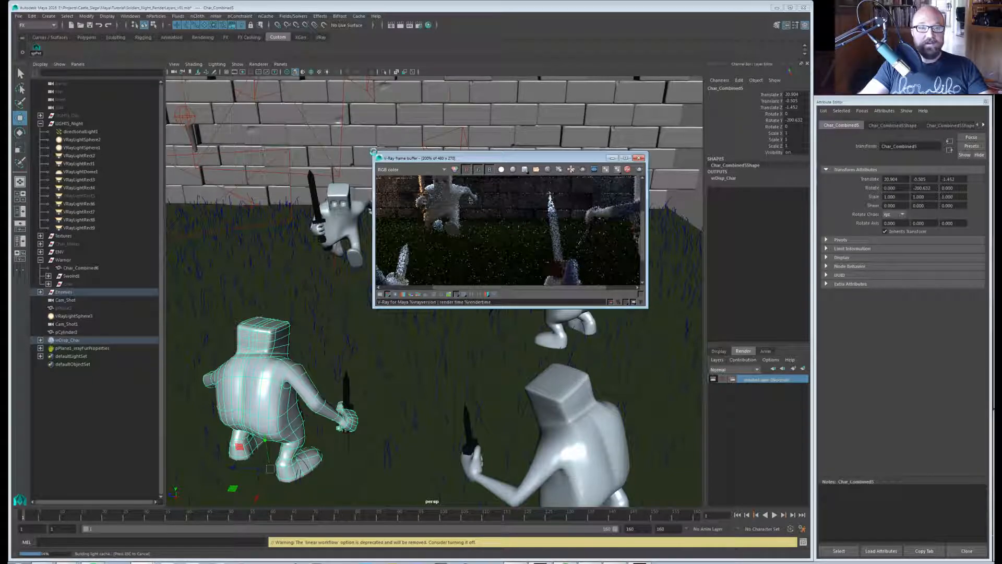
left_click_drag(374, 153, 326, 239)
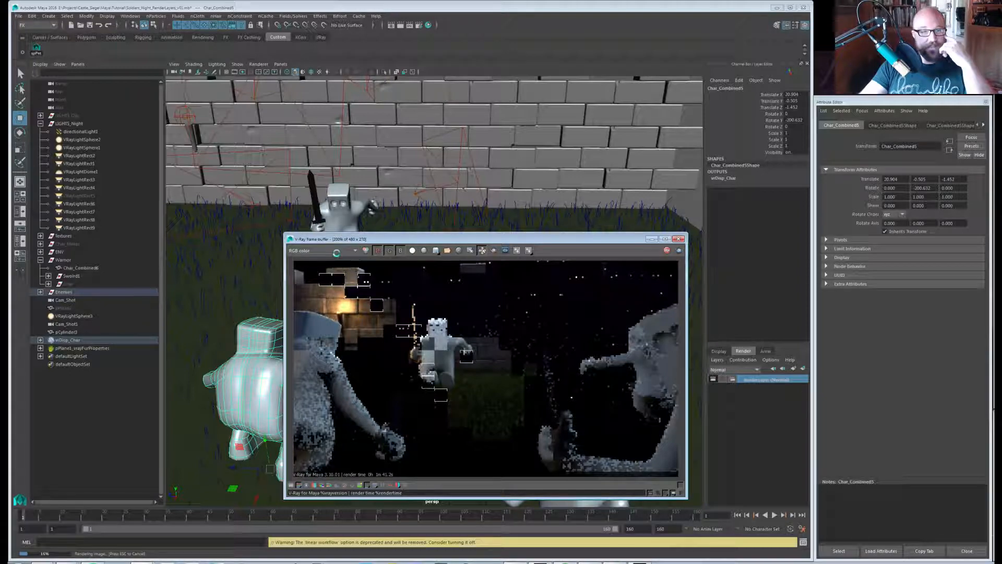
Step through the alpha and diffuse passes in the frame buffer and inspect the VRayDirt extra texture pass around the warrior up close.
left_click(337, 253)
left_click(337, 253)
scroll(336, 252, "down", 1)
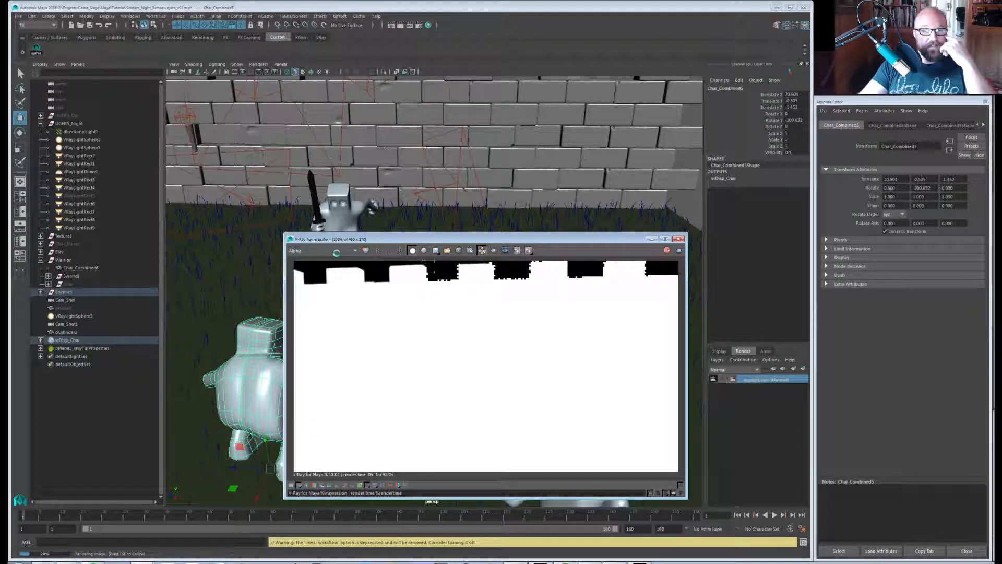
scroll(337, 253, "down", 1)
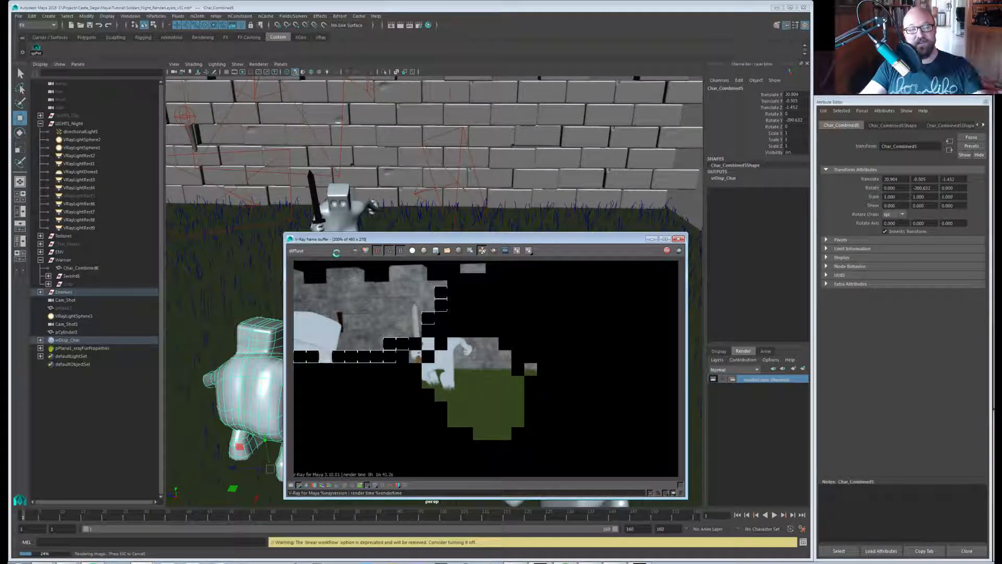
scroll(337, 252, "down", 1)
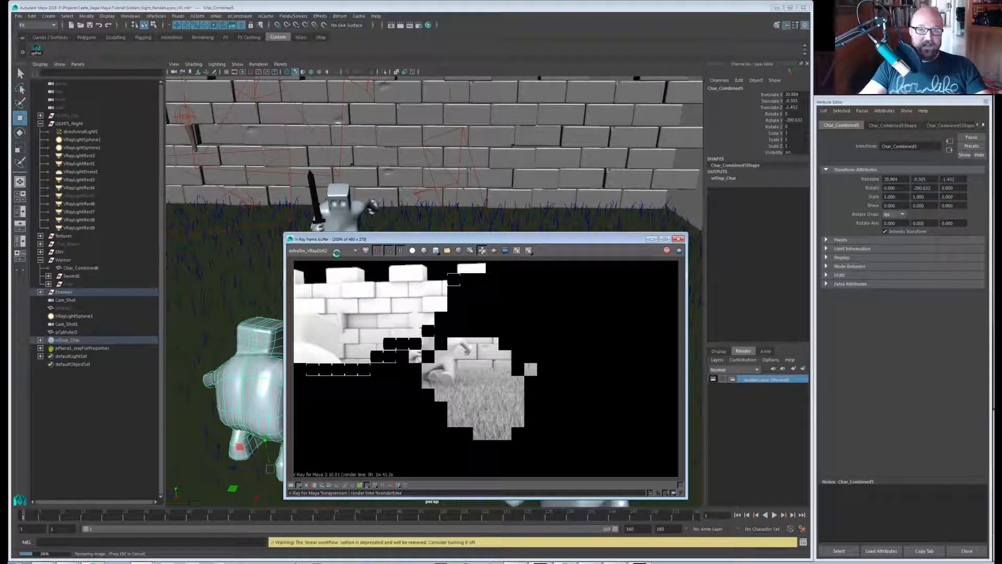
scroll(372, 327, "up", 1)
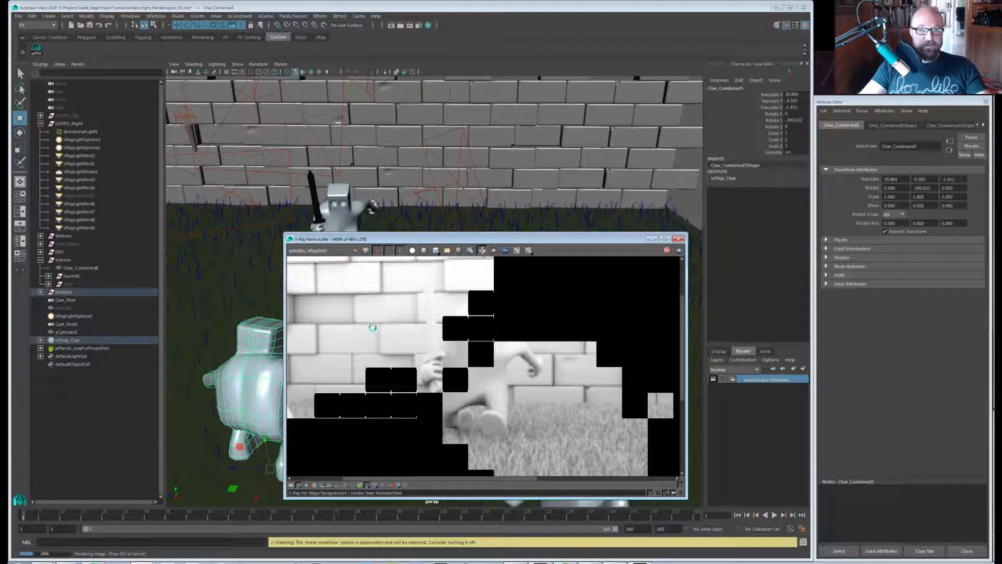
middle_click_drag(372, 327, 481, 319)
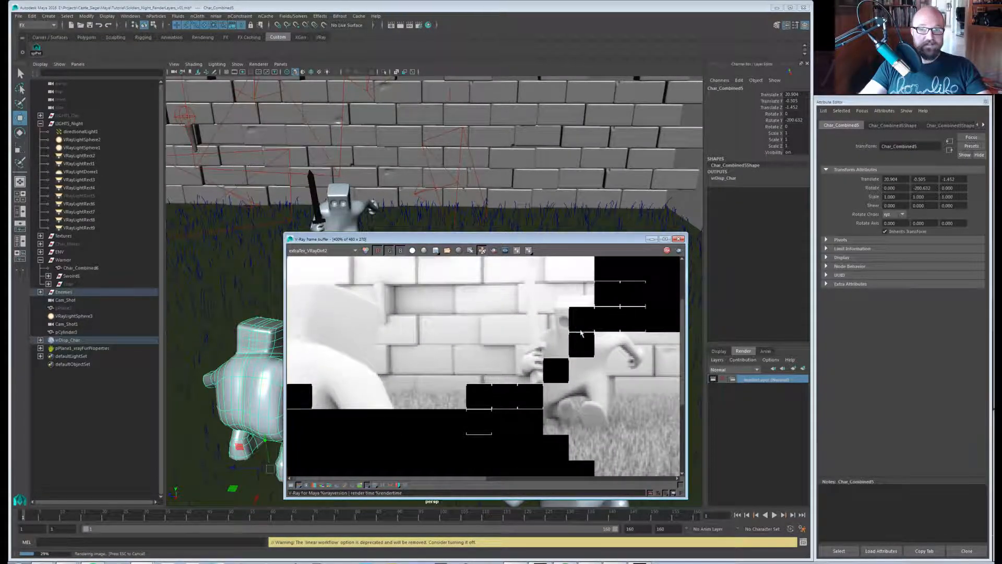
middle_click_drag(580, 333, 502, 355)
scroll(501, 354, "down", 1)
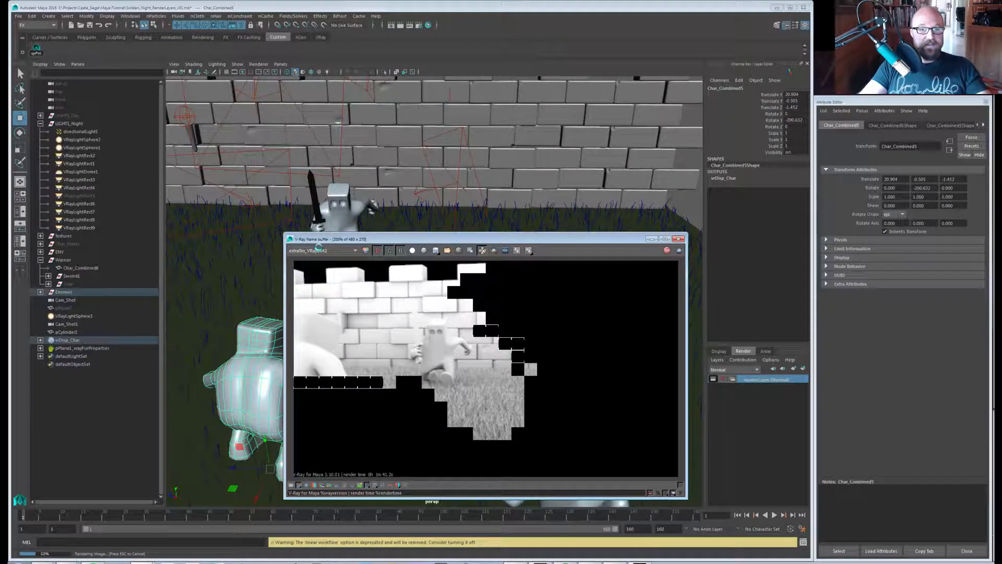
Review the normals, reflection, specular, zDepth and VRayFresnel extra texture passes of the test render.
scroll(318, 248, "down", 1)
scroll(318, 248, "down", 1)
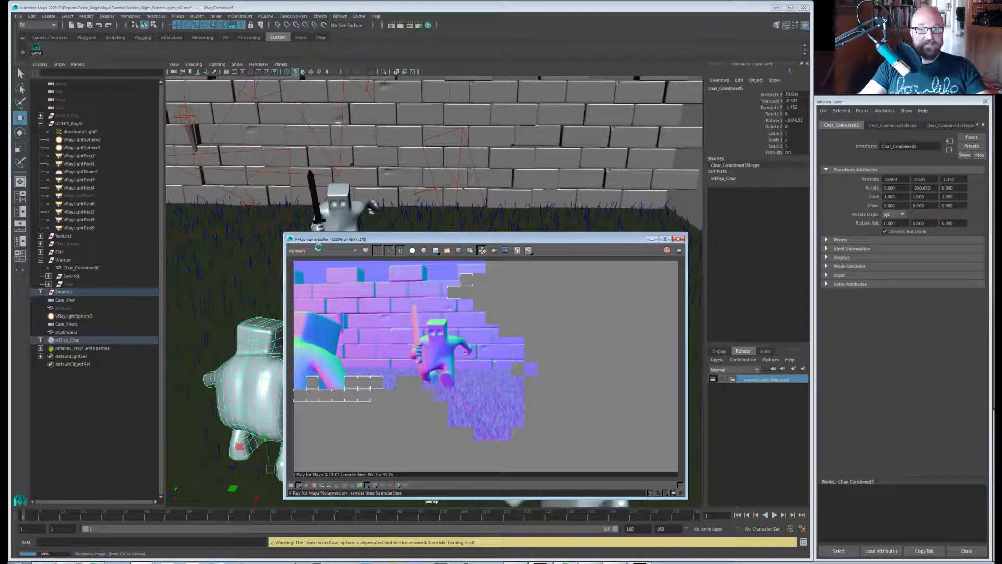
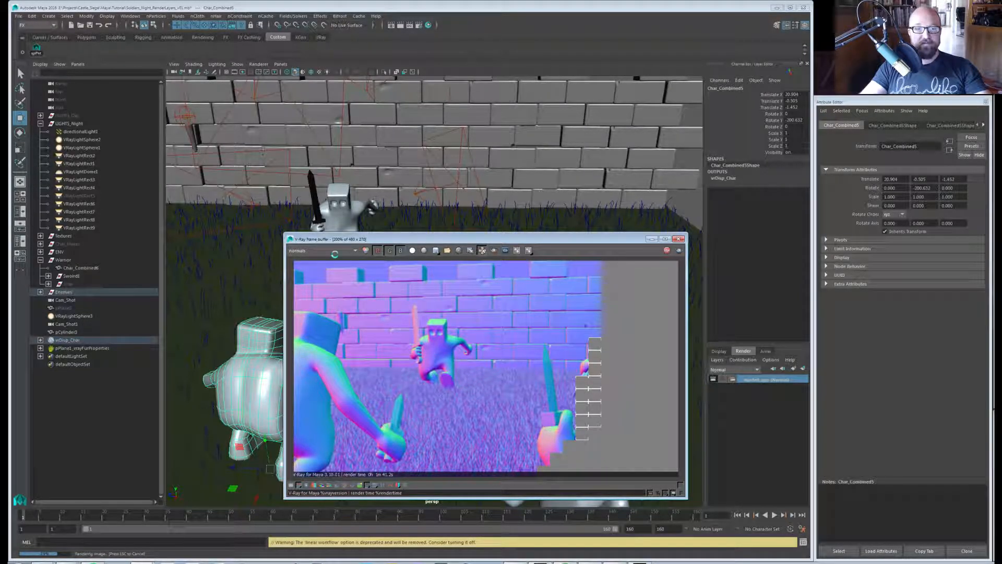
scroll(326, 250, "down", 1)
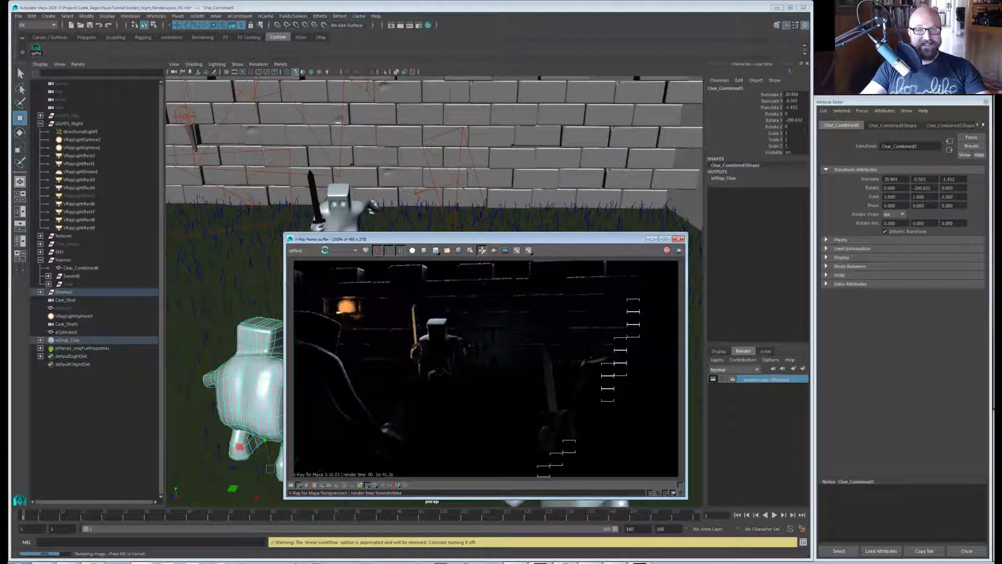
scroll(313, 250, "down", 1)
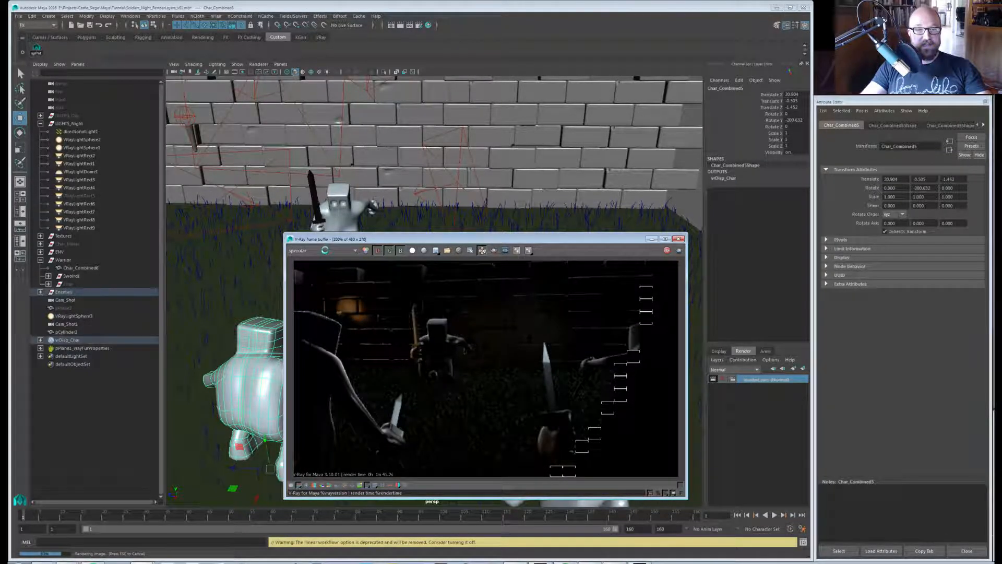
scroll(314, 250, "down", 1)
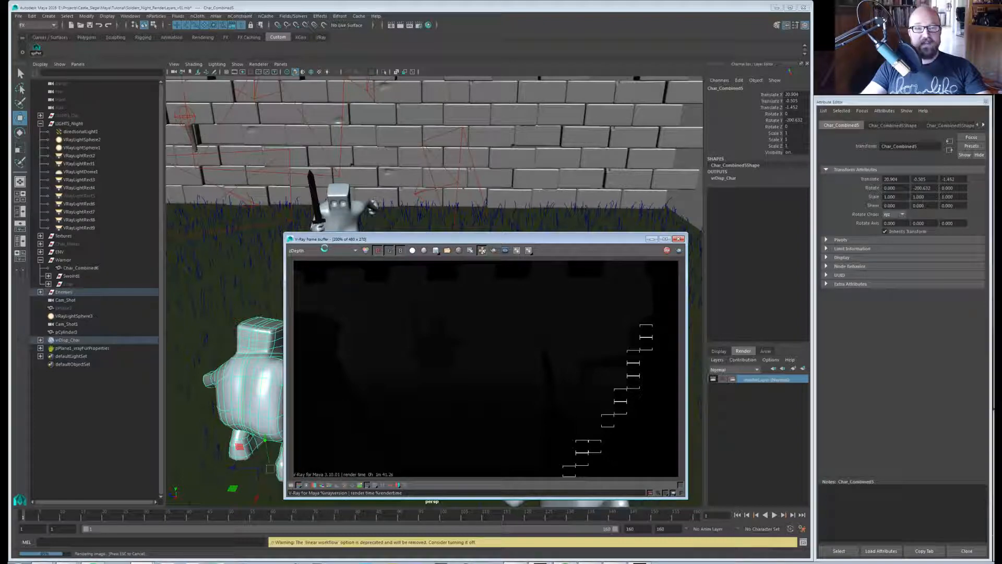
scroll(324, 252, "down", 1)
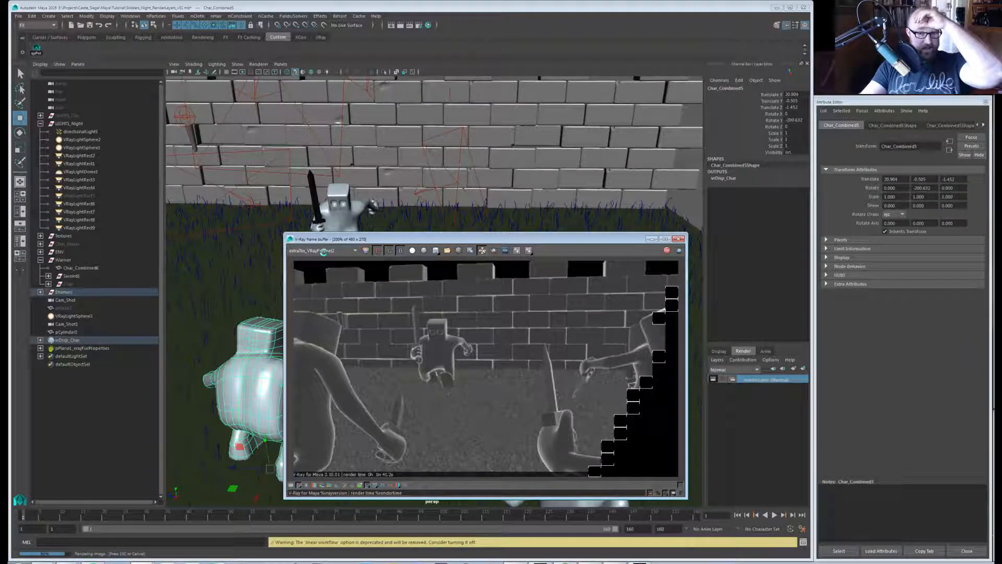
Compare the bump normals pass with the VRayFresnel pass and inspect the brick wall's bump normals up close.
scroll(324, 252, "down", 1)
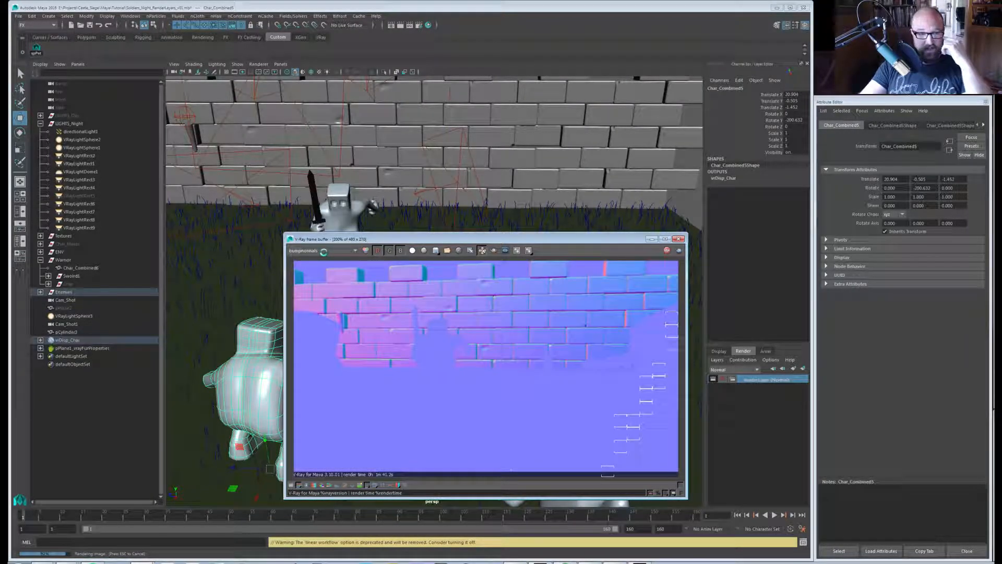
scroll(324, 252, "up", 1)
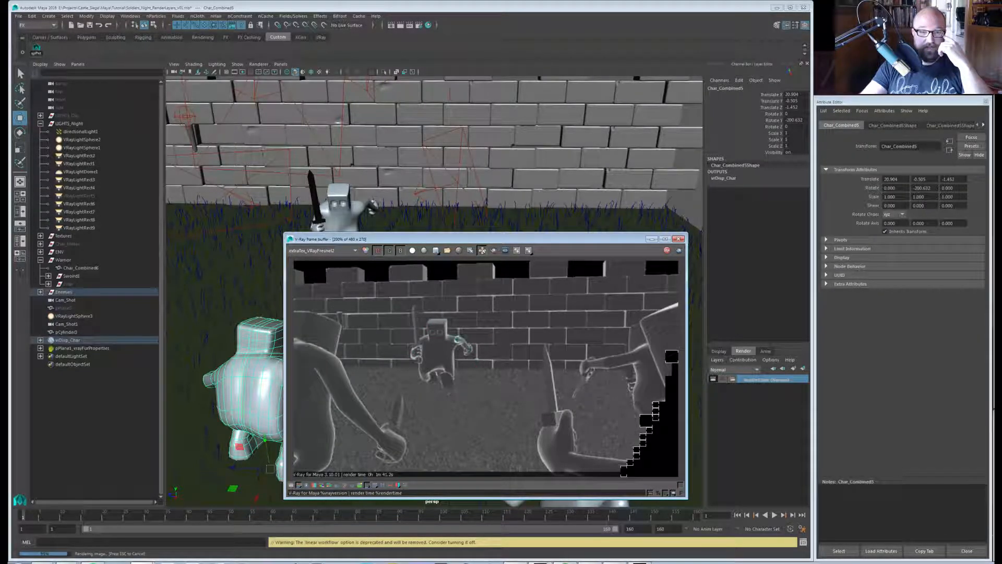
scroll(335, 254, "down", 1)
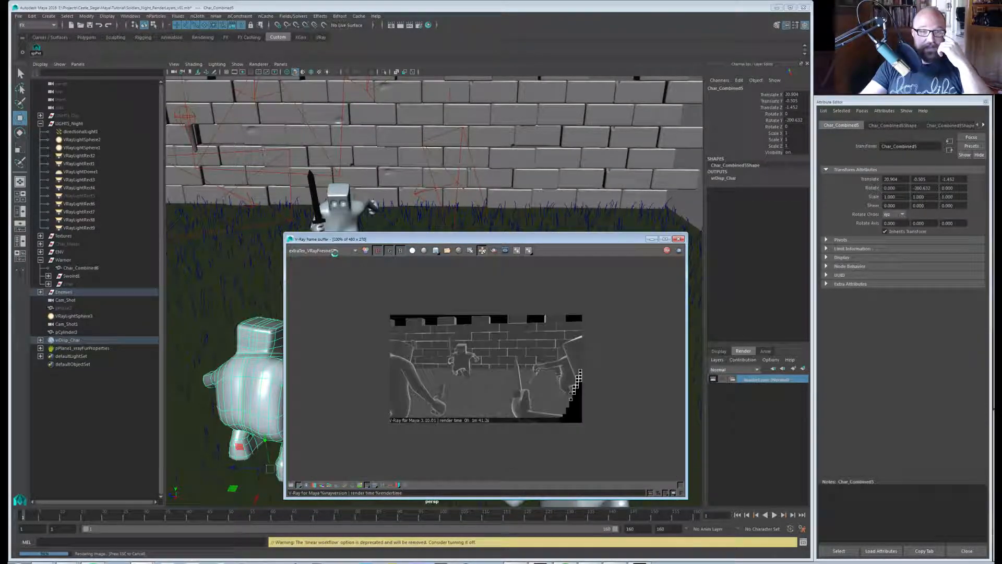
scroll(365, 313, "up", 1)
scroll(335, 252, "down", 1)
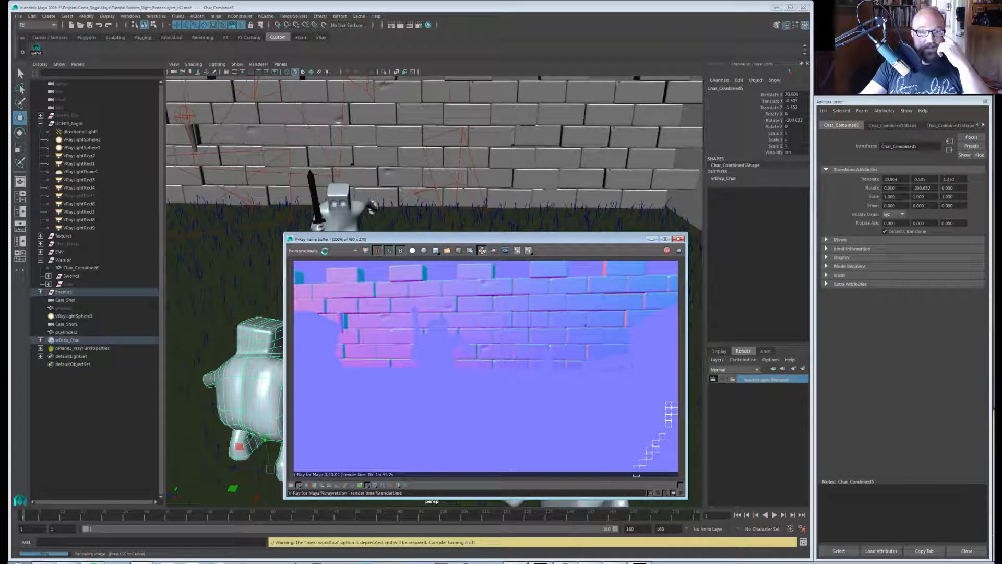
scroll(364, 307, "up", 1)
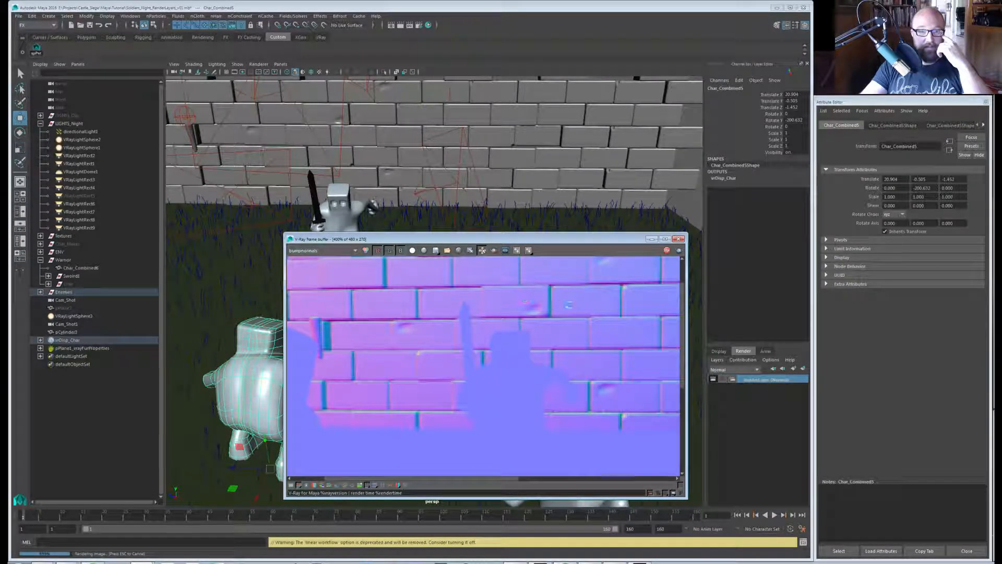
scroll(569, 305, "down", 1)
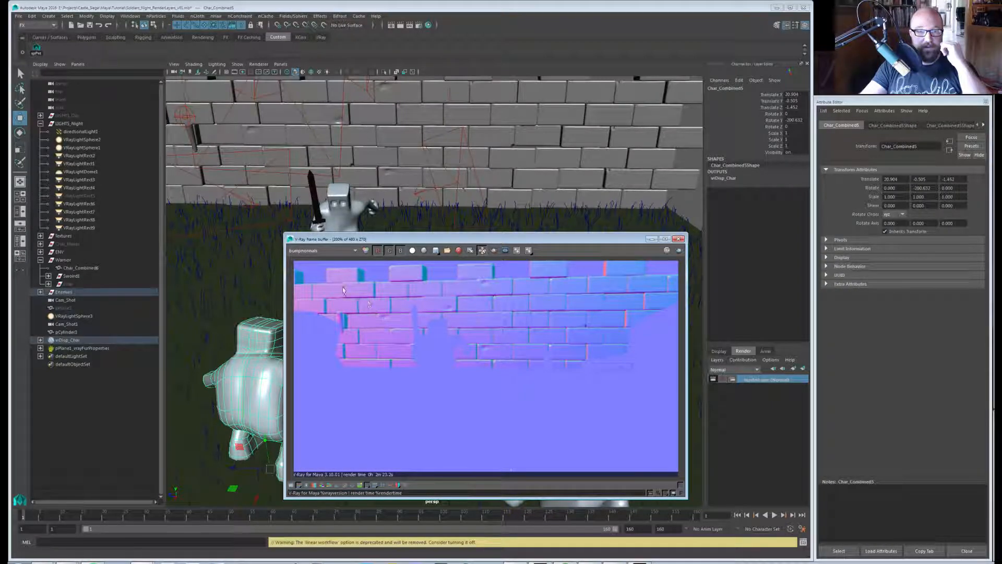
Show the multimatte pass and compare the brick wall and hilt materials' MultiMatte IDs with the vrayRE_Multi_Matte element's channel IDs.
scroll(324, 252, "down", 1)
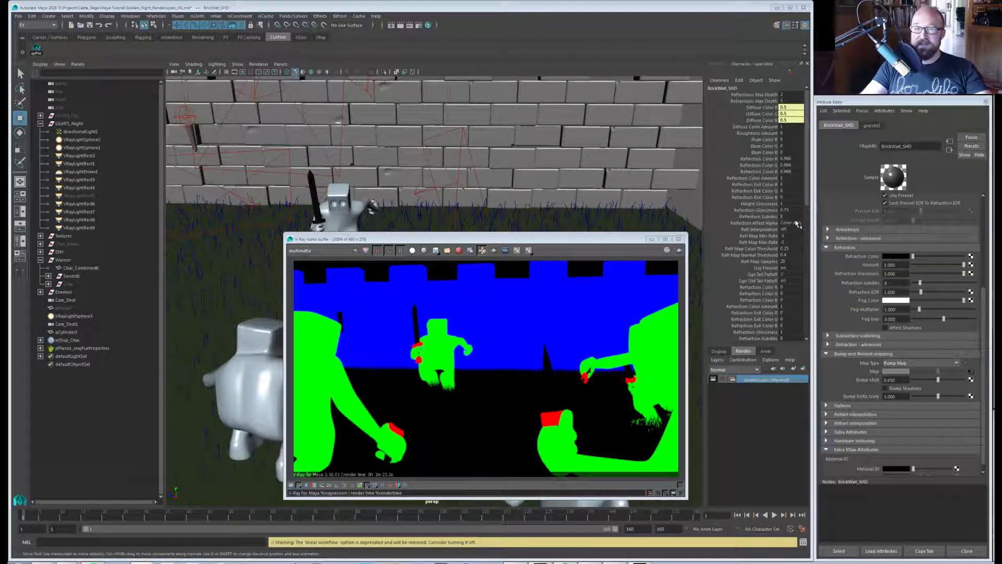
scroll(868, 338, "down", 1)
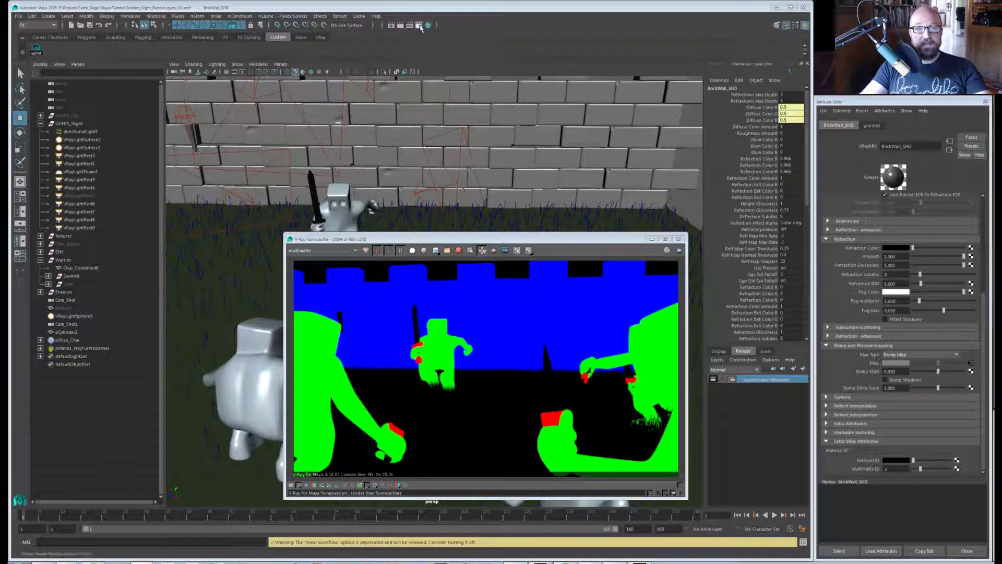
left_click(418, 24)
left_click_drag(517, 69, 172, 55)
left_click(235, 157)
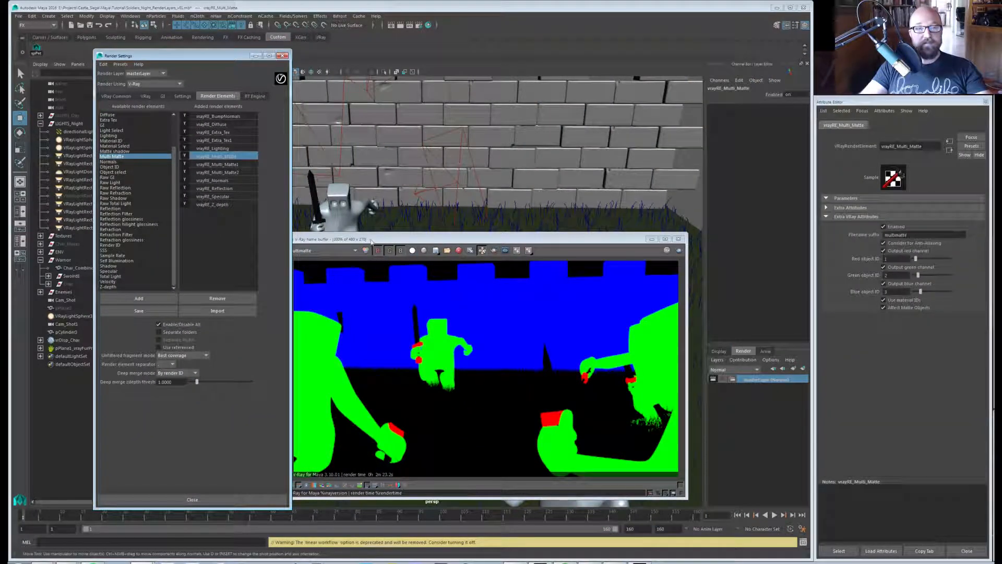
left_click(236, 159)
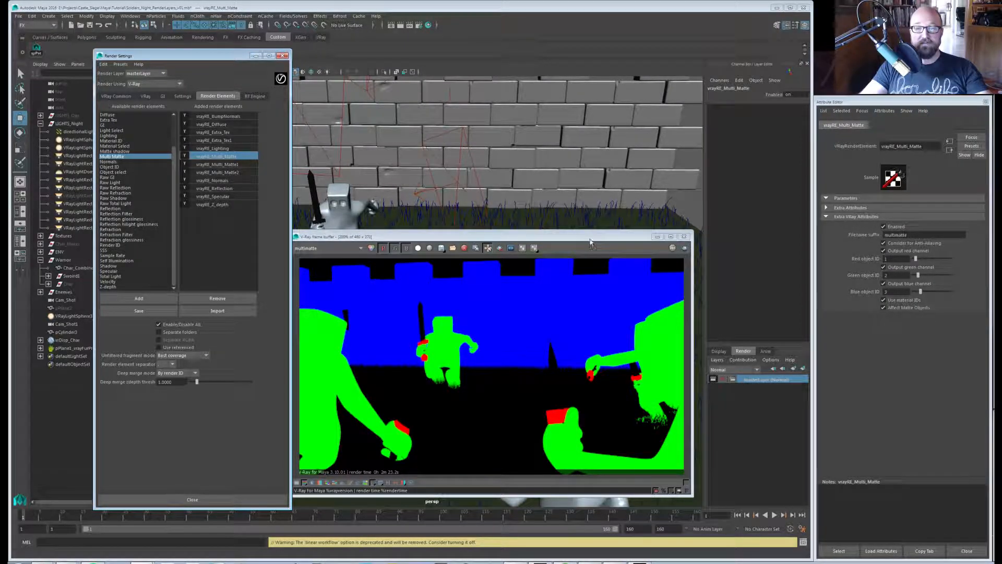
left_click_drag(587, 240, 596, 229)
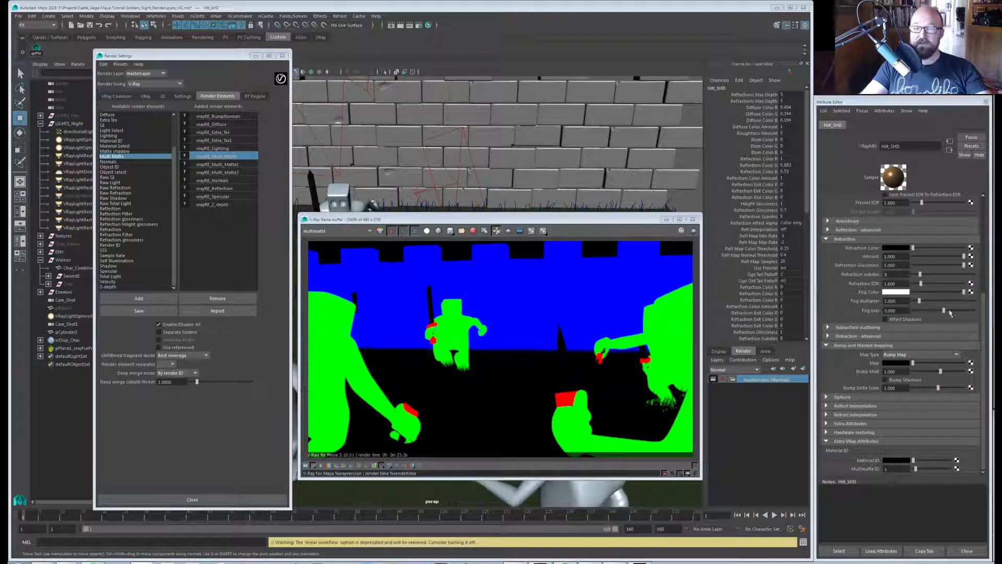
left_click(887, 468)
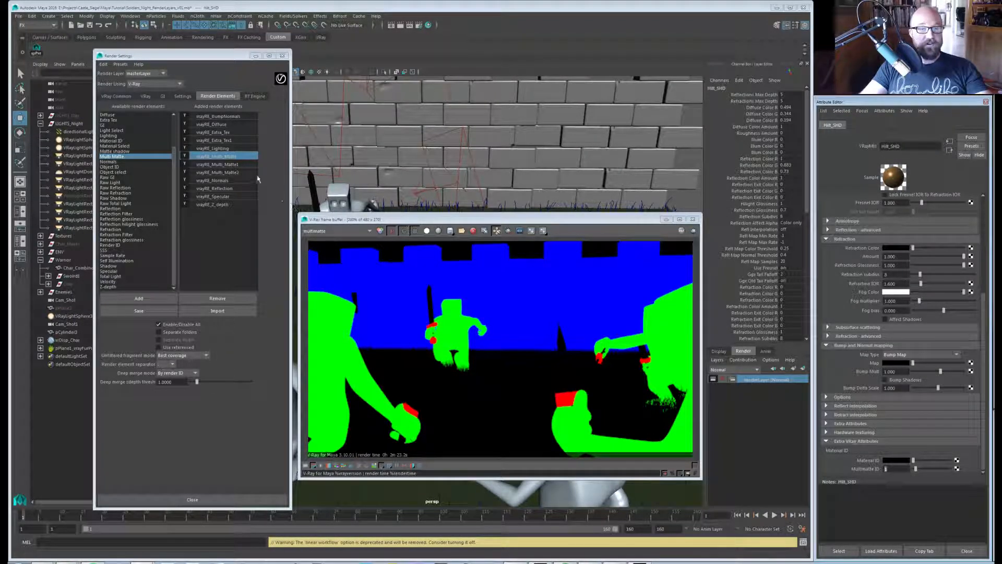
Show the multimatte1 pass, examine the grass floor and its fur in the scene, and return the frame buffer to RGB color.
left_click(339, 231)
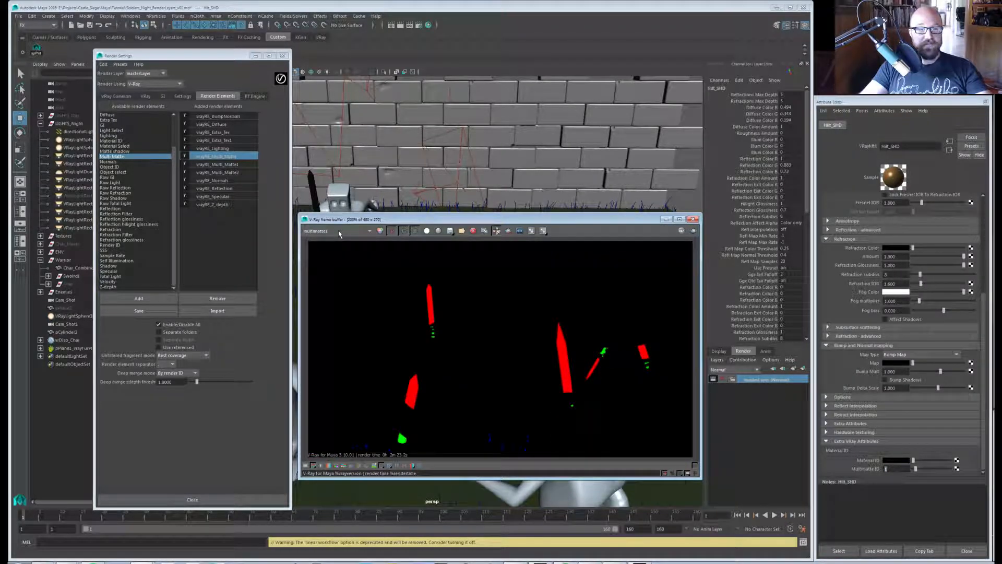
scroll(339, 232, "down", 1)
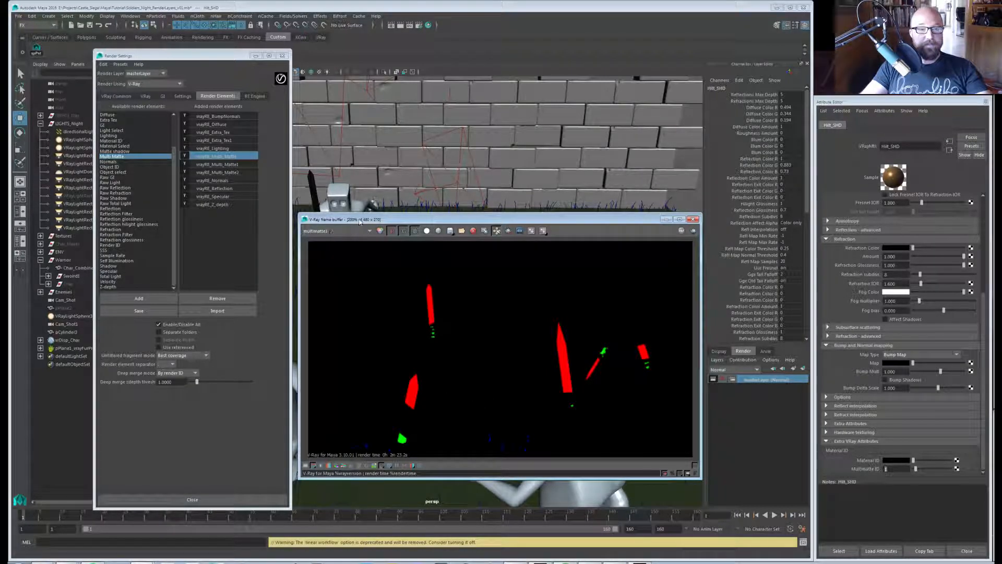
left_click_drag(361, 221, 365, 162)
left_click(385, 461)
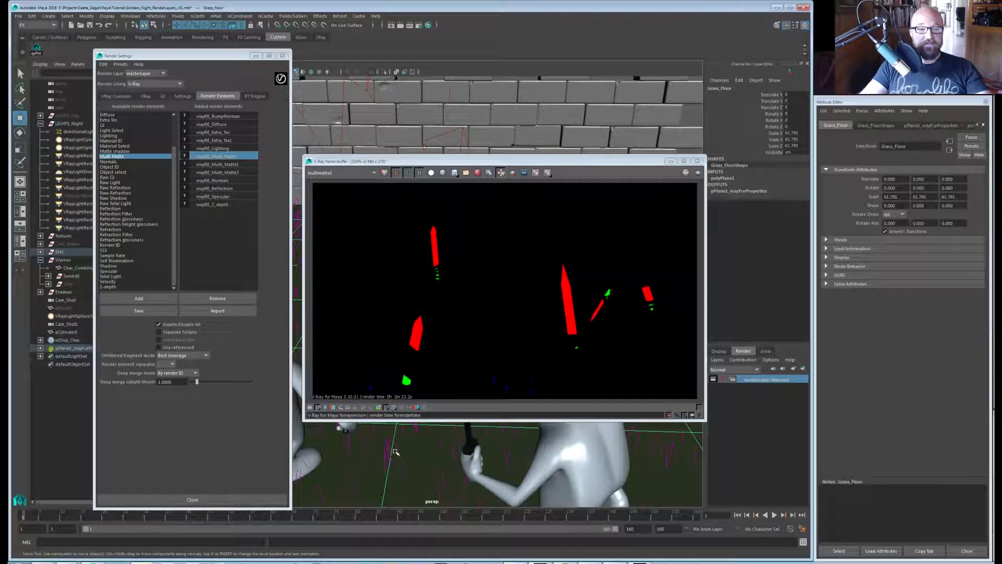
left_click_drag(423, 439, 461, 470, "alt")
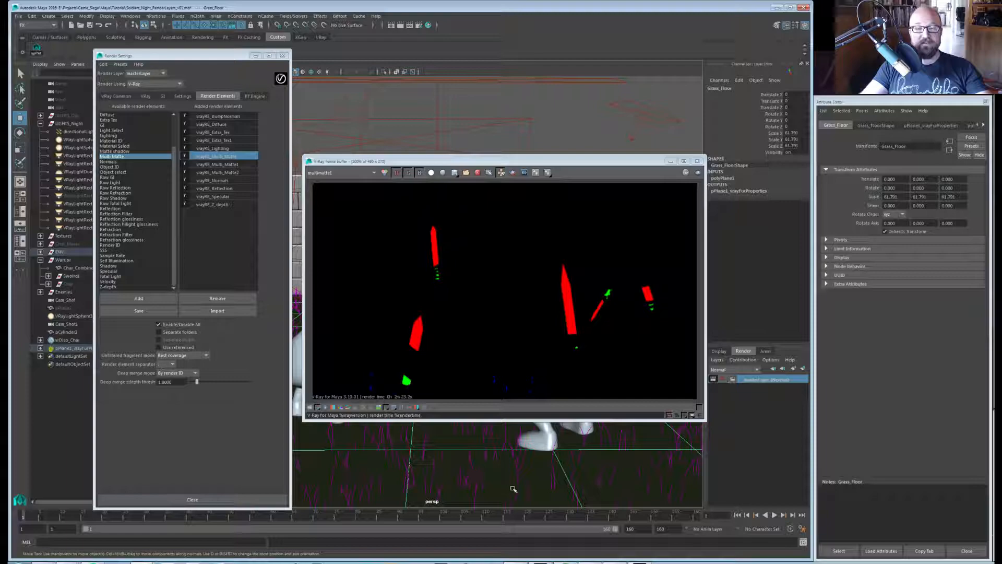
left_click(472, 481)
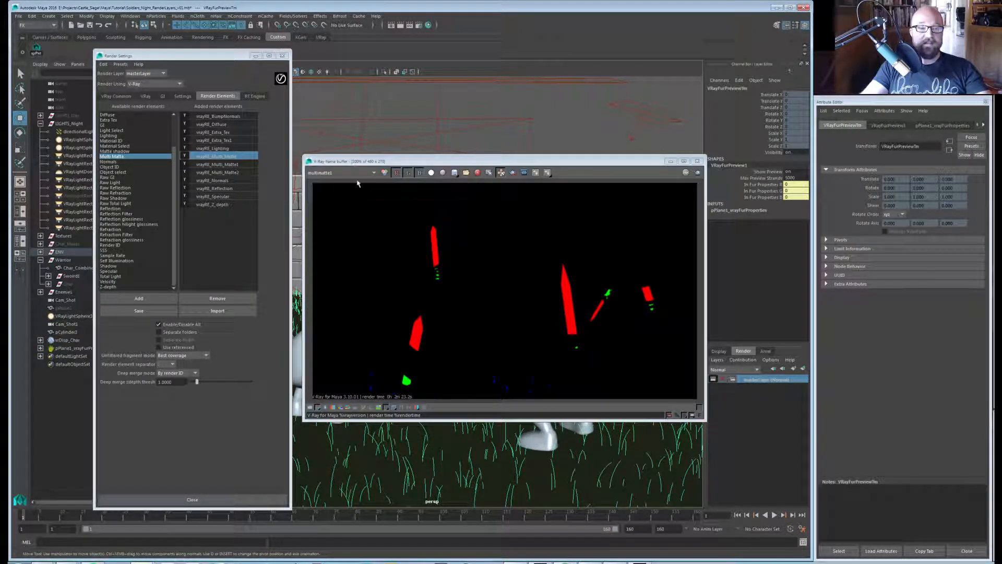
left_click(384, 173)
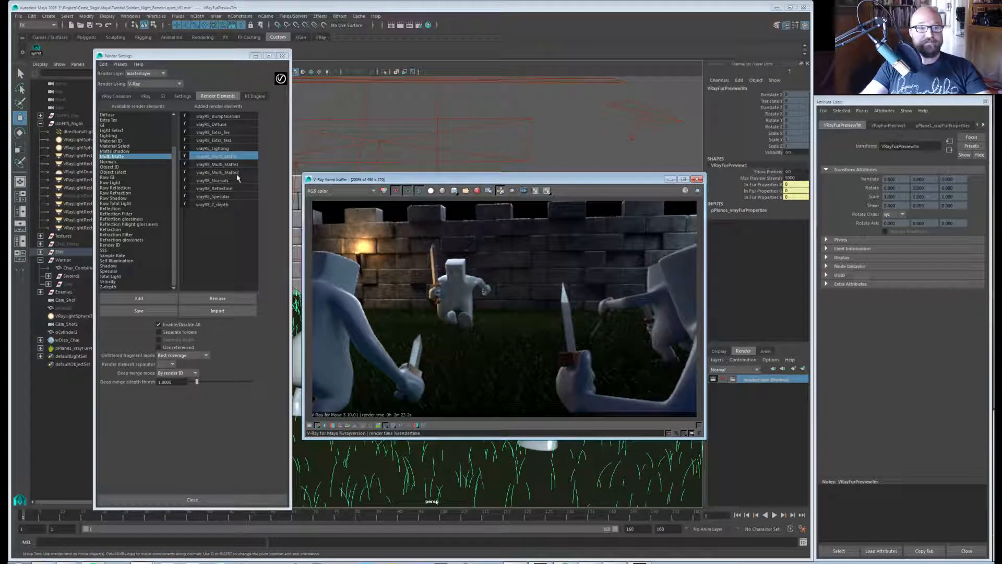
Turn off material IDs for the vrayRE_Multi_Matte2 element and set its red, green and blue object IDs to 1, 2 and 3.
left_click(237, 172)
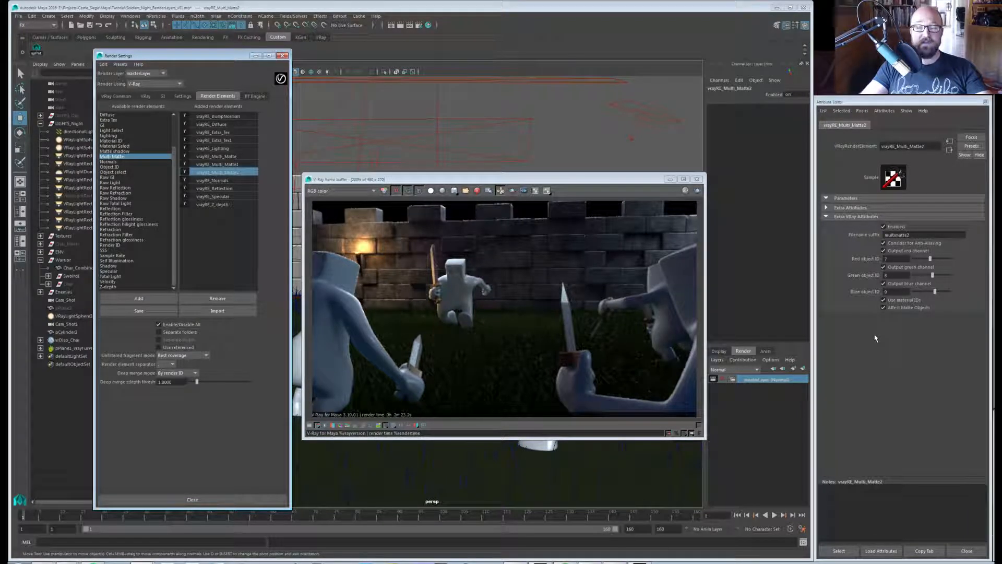
left_click(899, 302)
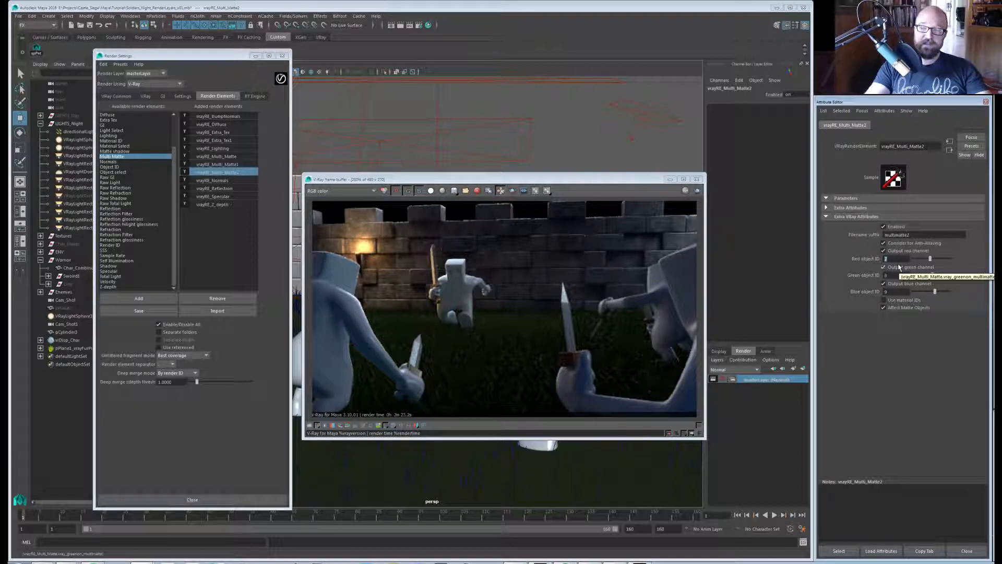
type("1")
key("Tab")
type("23")
key("Return")
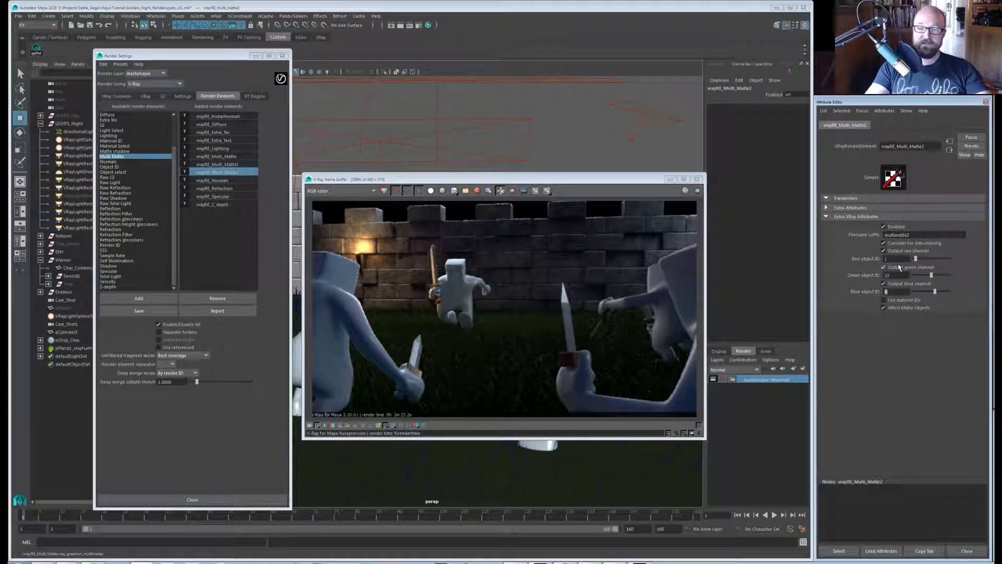
type("2")
key("Tab")
type("3")
key("Return")
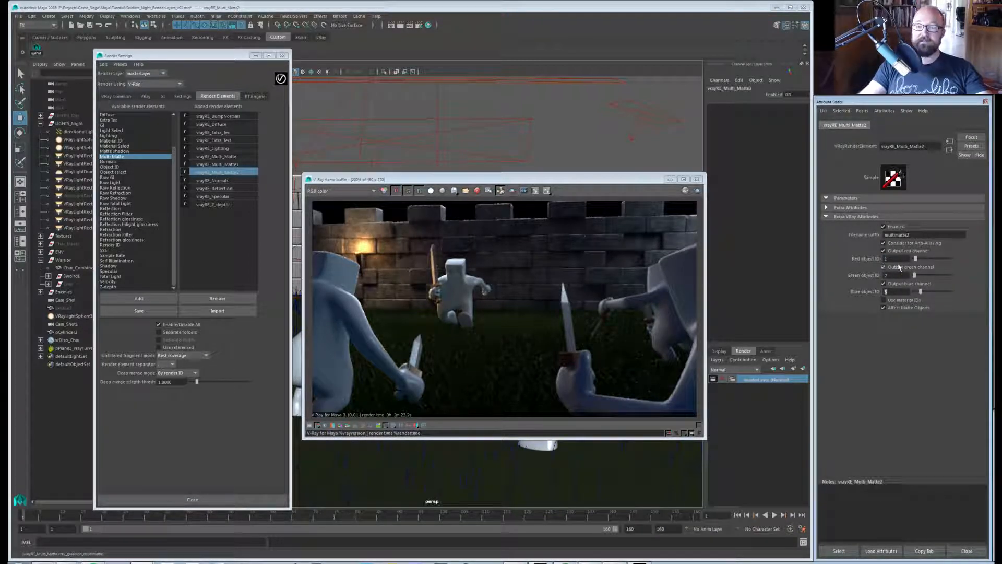
left_click(274, 197)
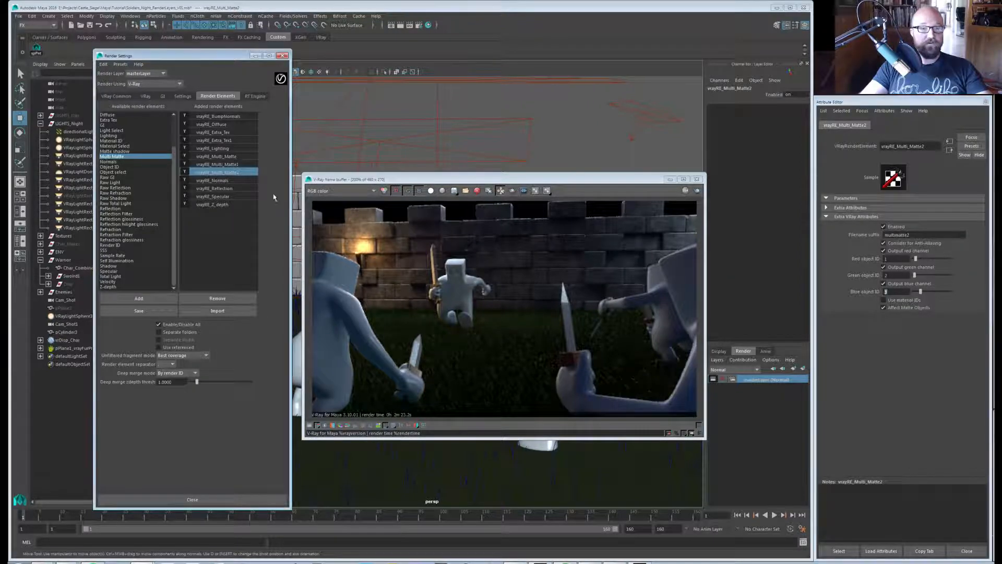
Close the render settings, compare the multimatte and multimatte1 passes in the frame buffer, and return it to RGB color.
left_click(282, 56)
left_click_drag(333, 179, 1001, 105)
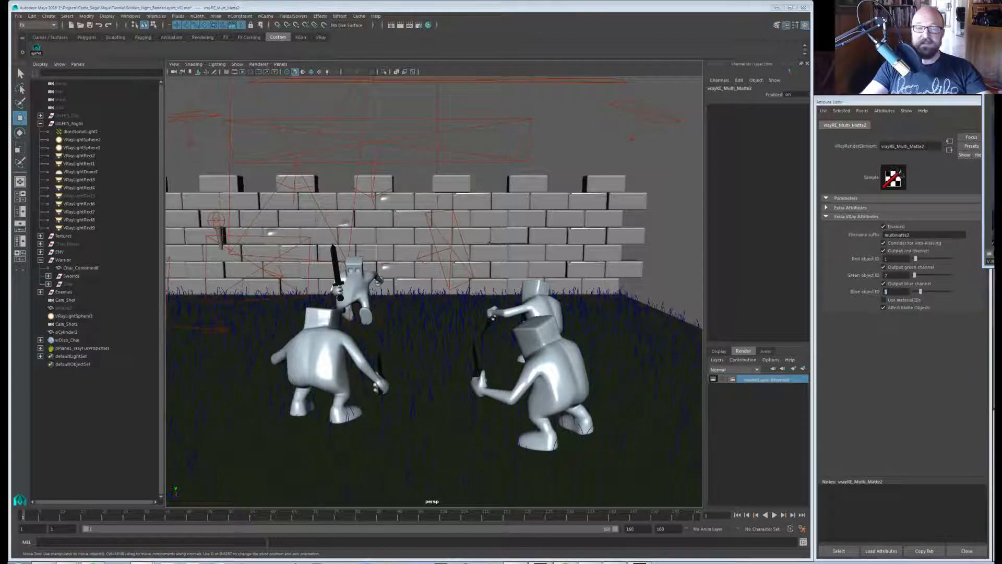
middle_click_drag(197, 392, 227, 389, "alt")
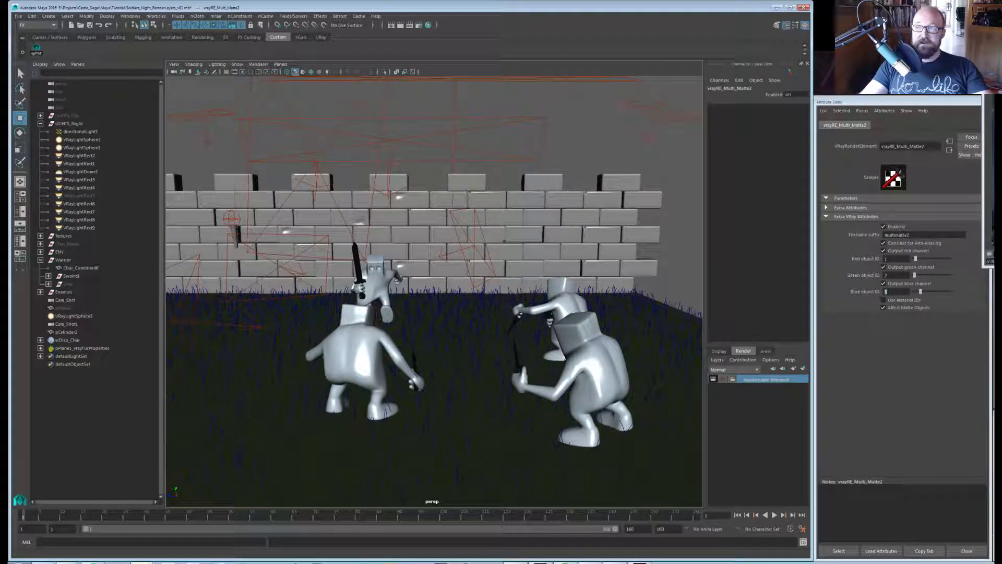
left_click_drag(1001, 10, 427, 117)
scroll(330, 127, "down", 7)
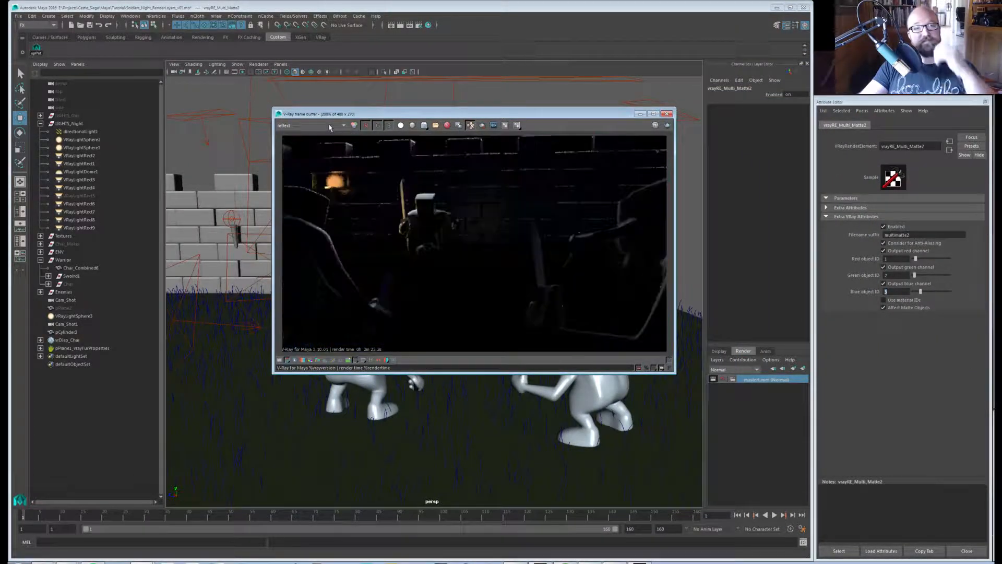
scroll(329, 127, "down", 1)
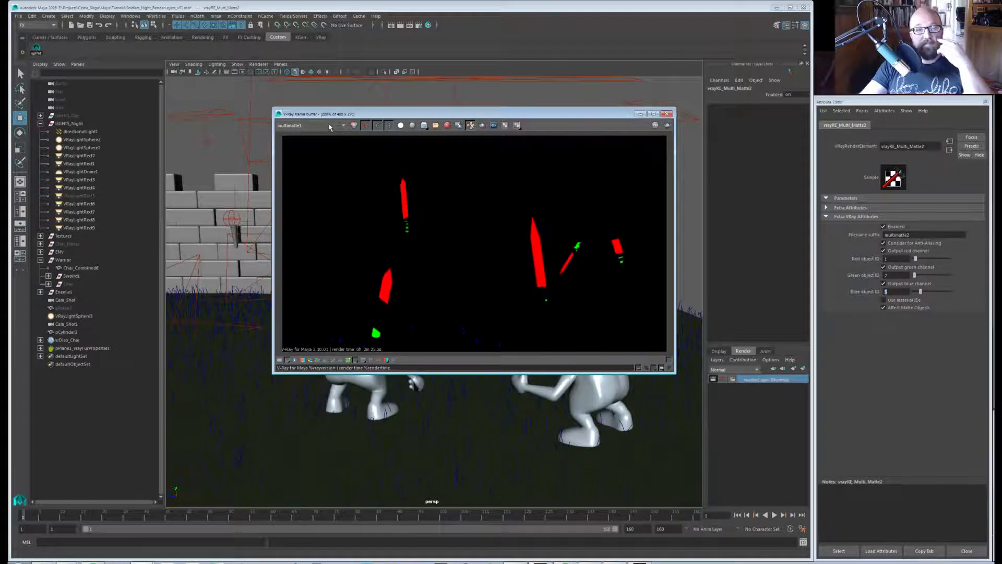
scroll(315, 127, "down", 1)
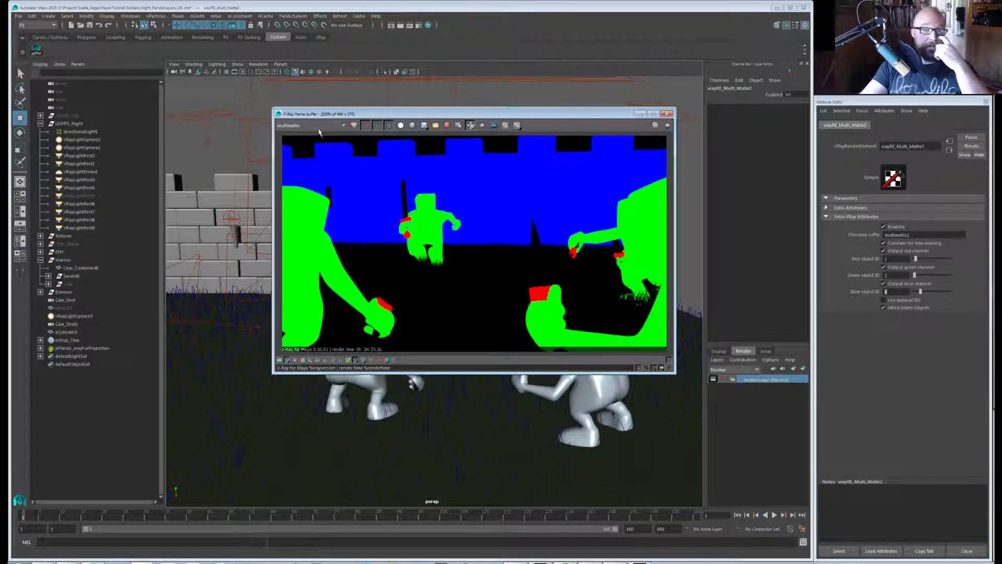
scroll(318, 129, "down", 1)
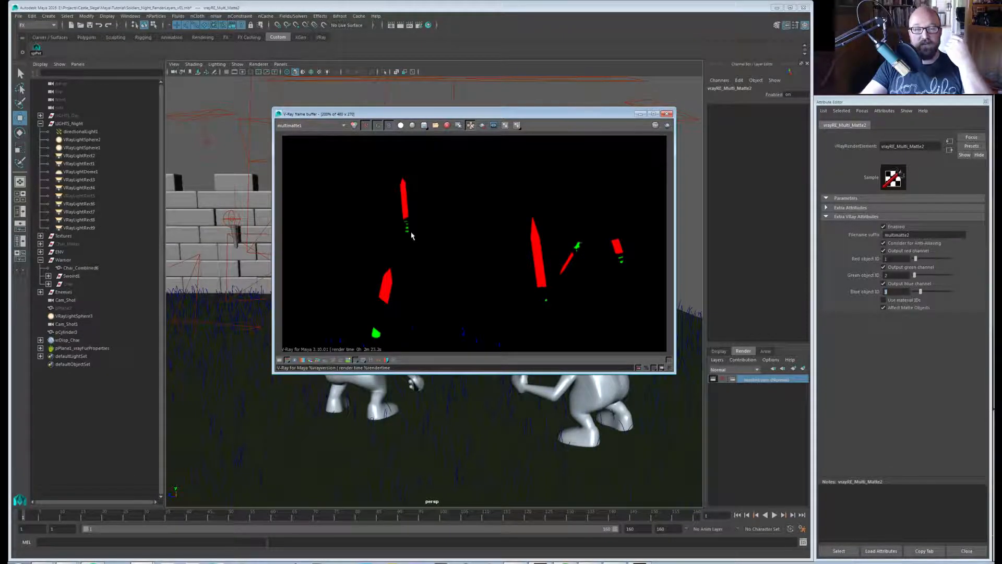
scroll(316, 127, "up", 1)
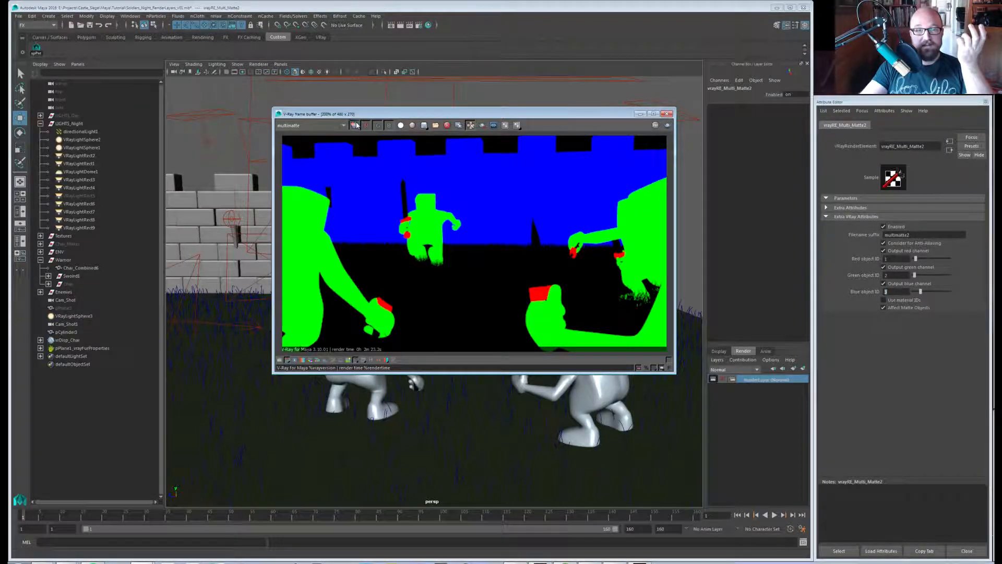
left_click(354, 125)
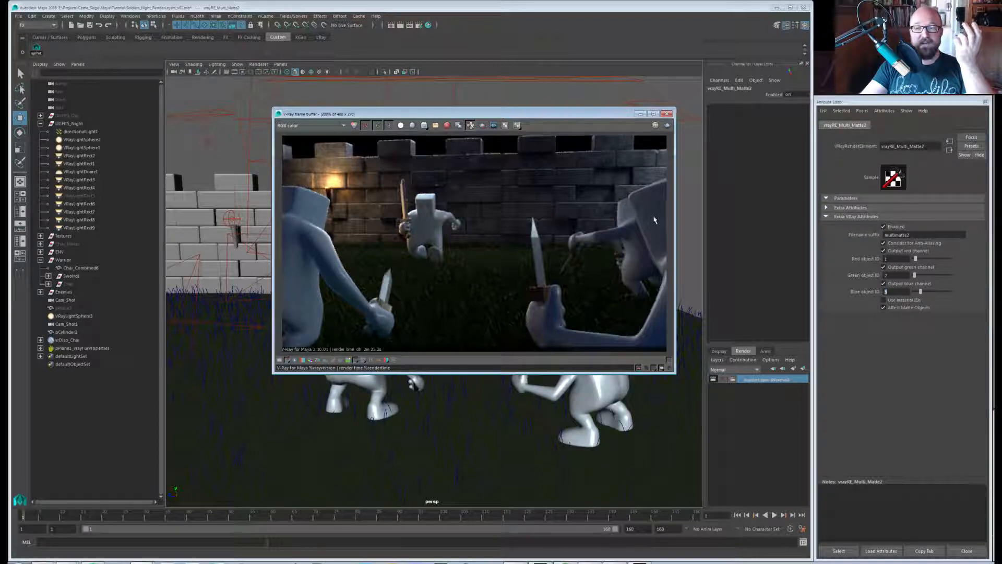
Review the diffuse, normals, bump normals and multimatte passes, restore RGB color, and move the frame buffer clear of the viewport.
scroll(311, 135, "down", 1)
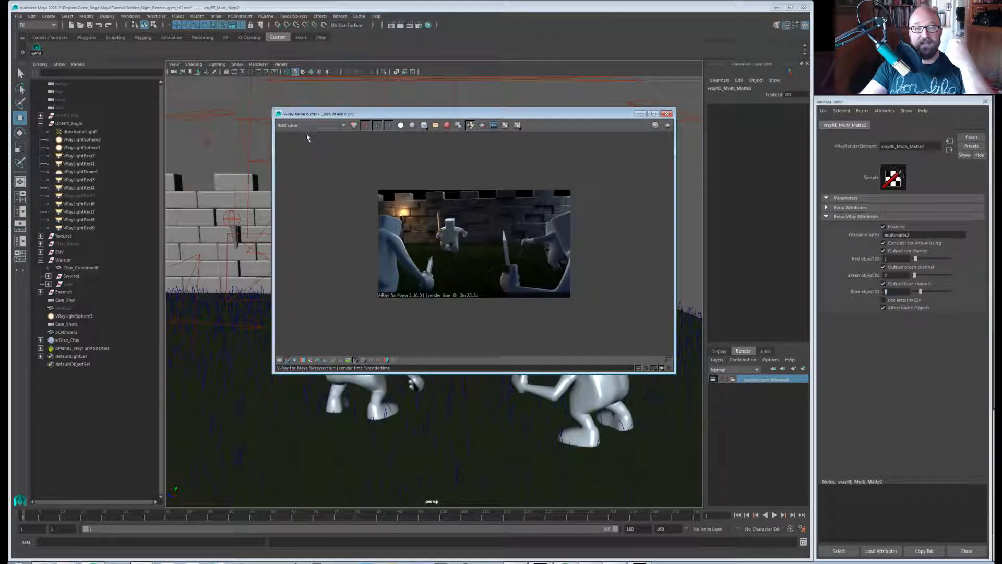
scroll(307, 138, "up", 1)
scroll(300, 126, "down", 3)
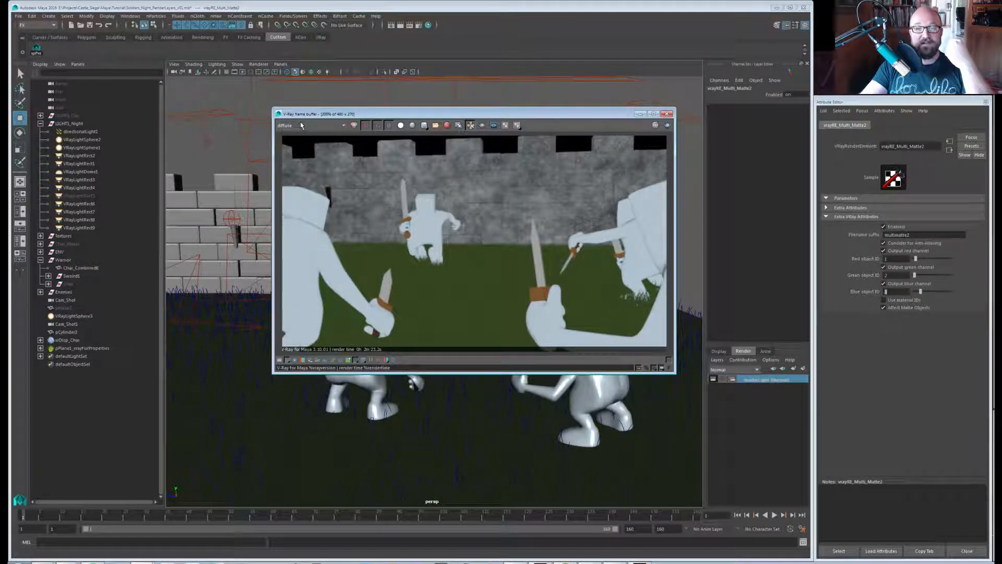
scroll(301, 125, "down", 3)
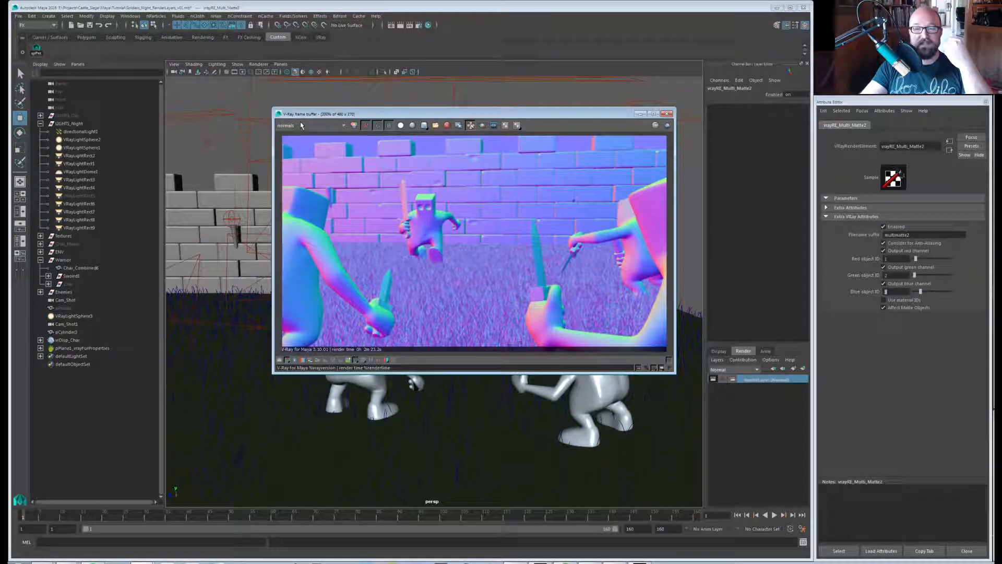
scroll(300, 125, "down", 4)
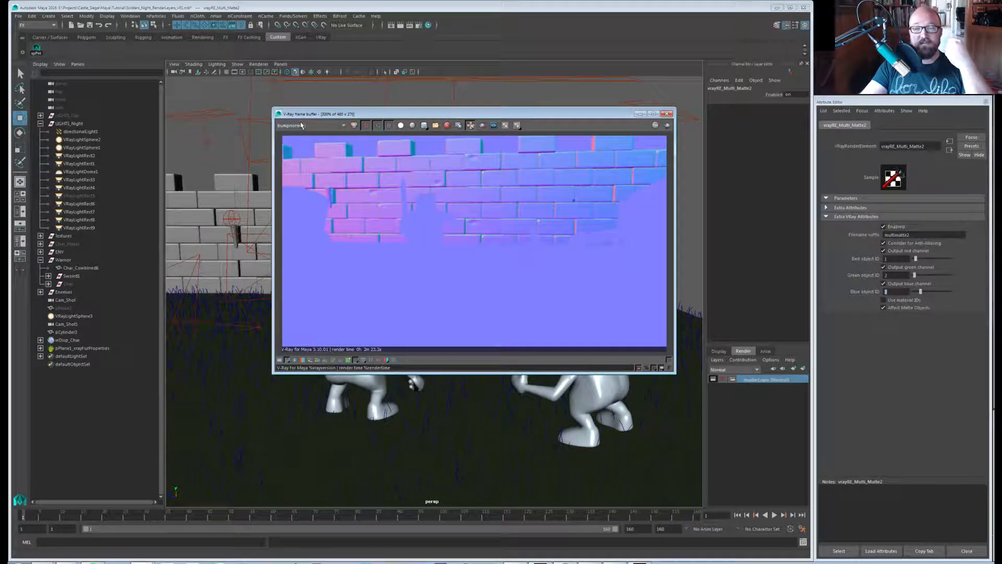
scroll(300, 125, "down", 1)
scroll(300, 125, "up", 1)
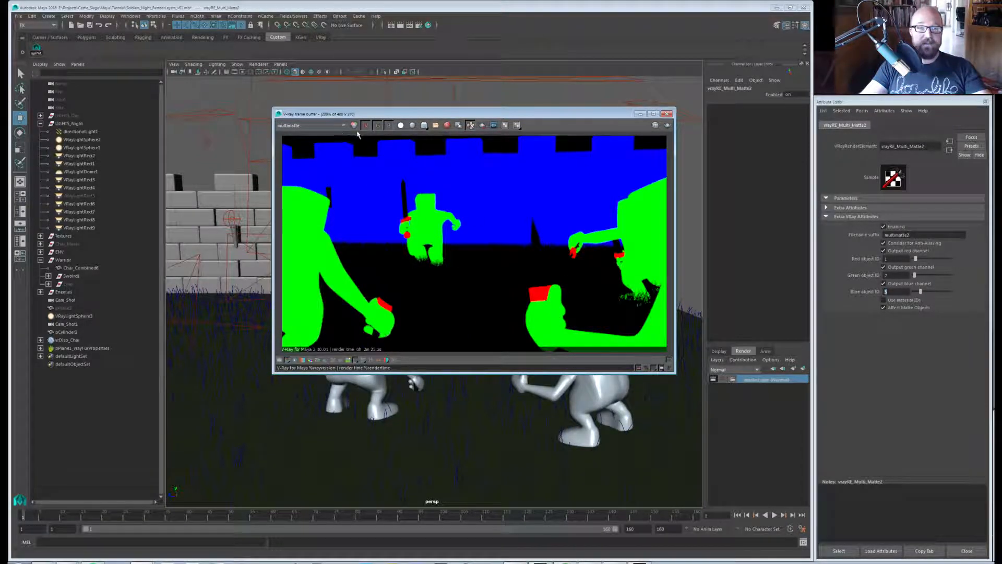
left_click(354, 126)
left_click_drag(371, 115, 287, 240)
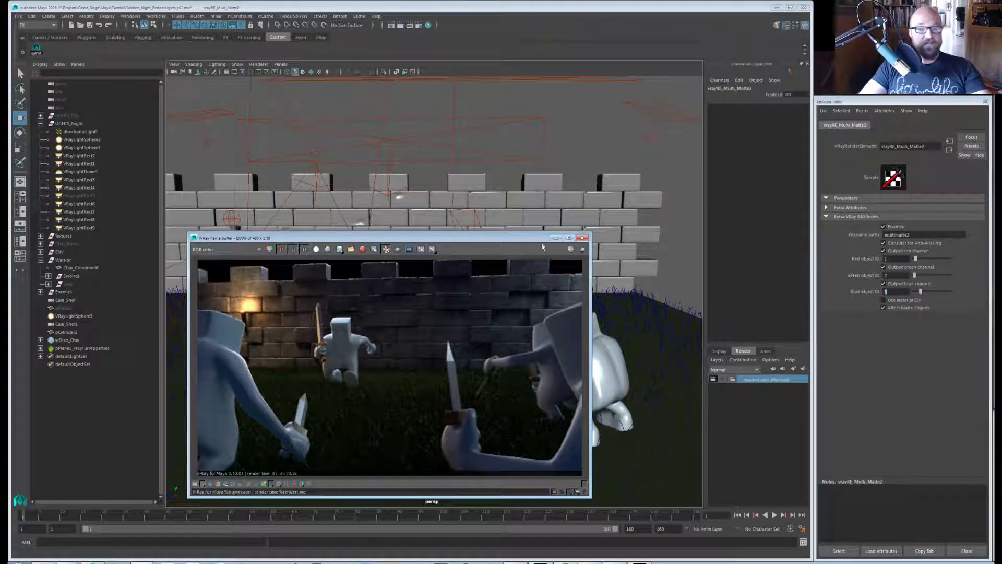
left_click_drag(516, 242, 0, 209)
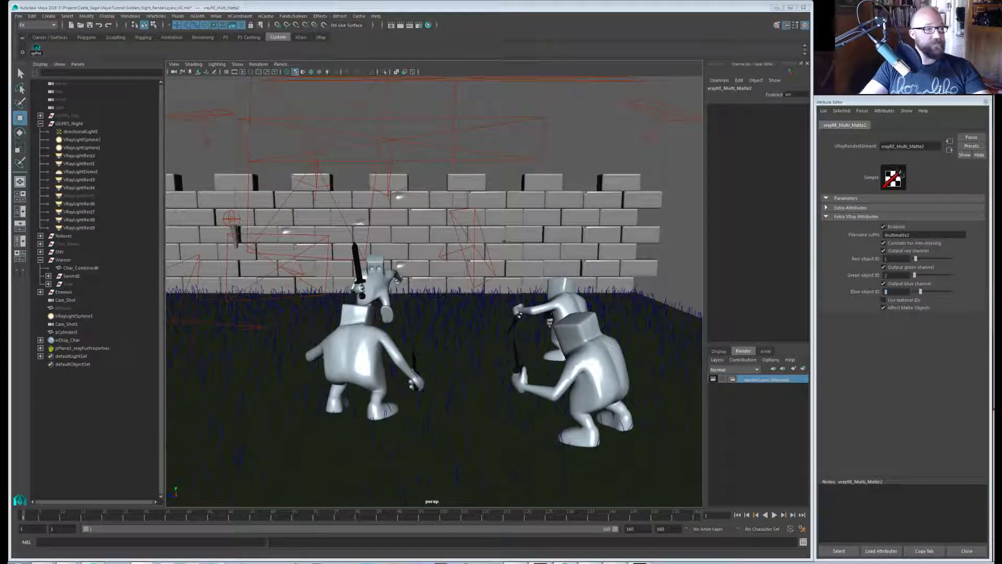
Apply a single V-Ray object properties node to the left foreground enemy and his sword.
left_click_drag(324, 292, 468, 312, "alt")
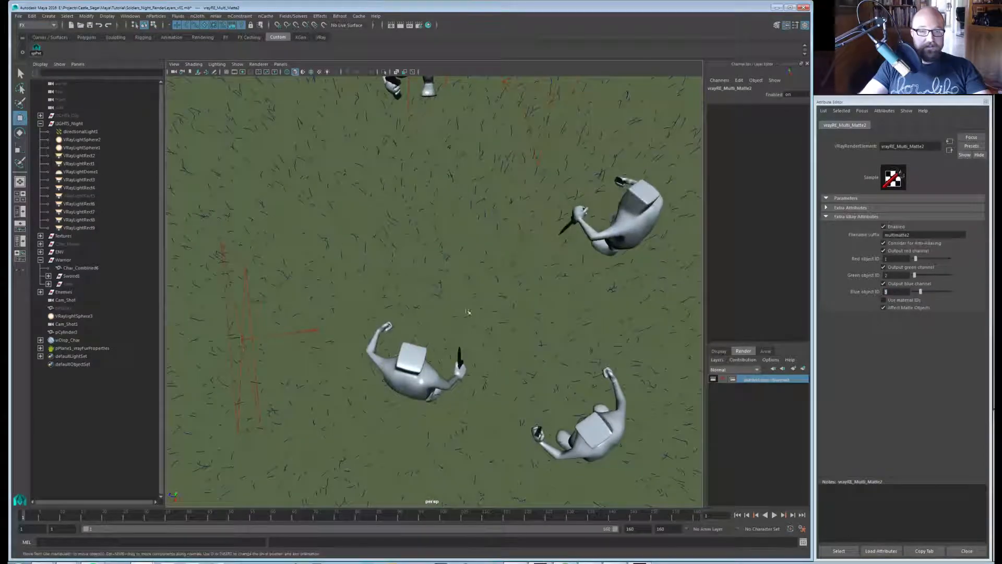
left_click(365, 395)
left_click_drag(508, 401, 424, 306, "alt")
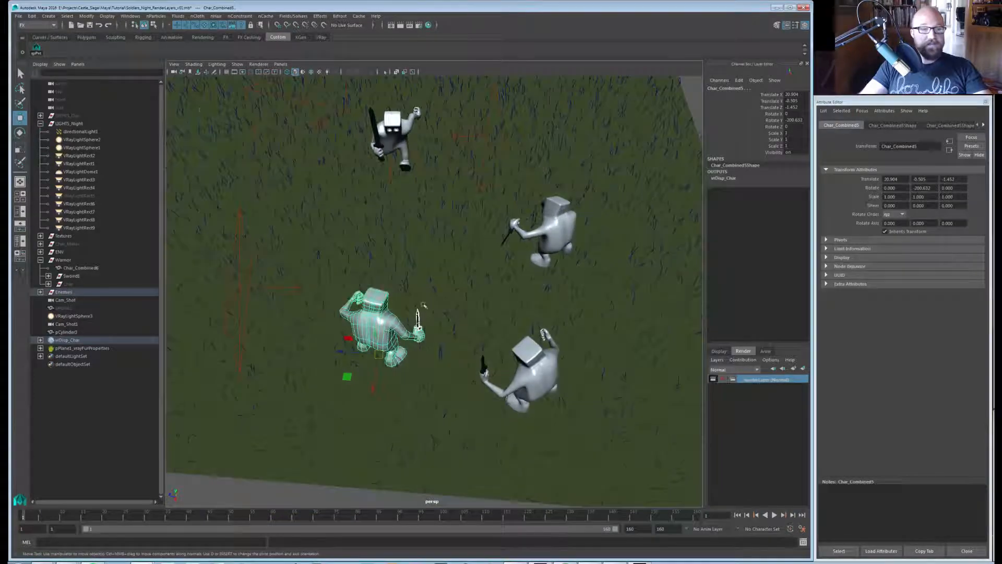
left_click(49, 16)
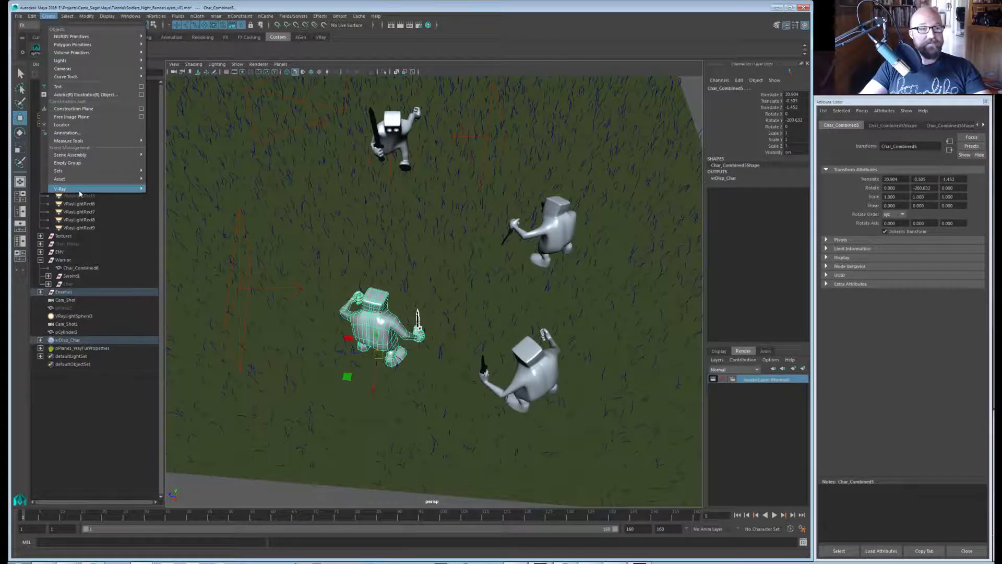
mouse_move(80, 190)
mouse_move(198, 306)
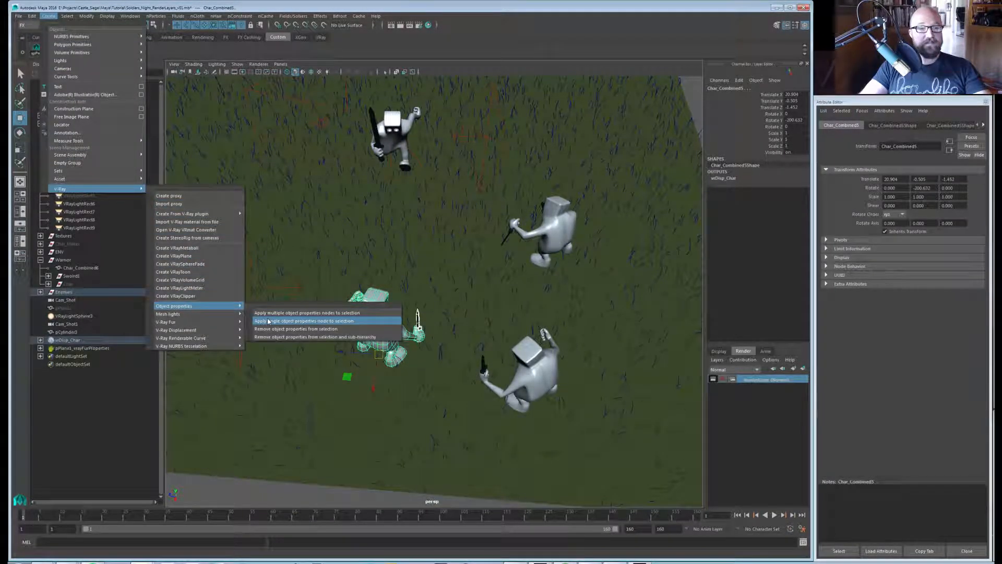
left_click(268, 321)
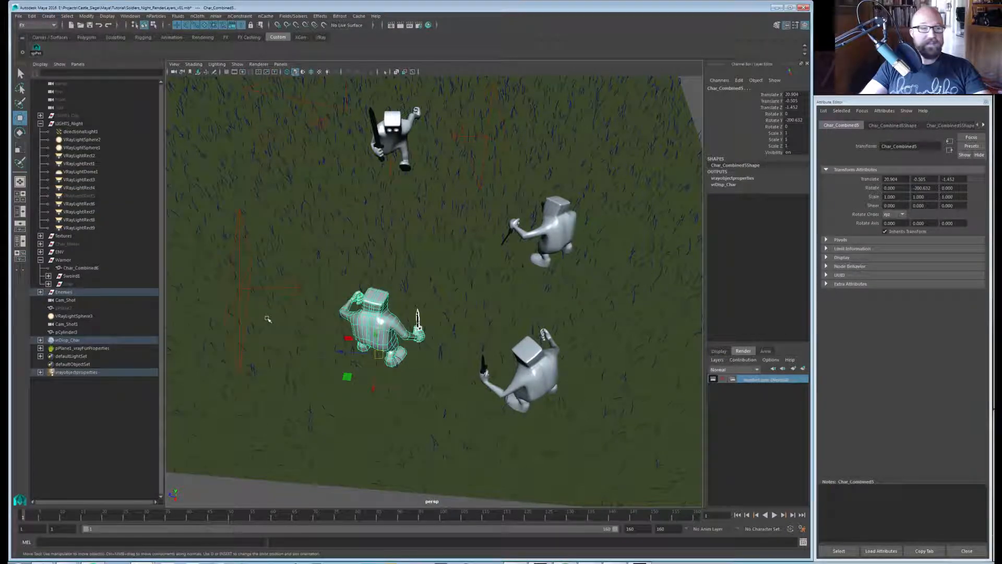
Rename the first enemy's V-Ray object properties node as vrop_Enemy_01.
double_click(67, 372)
type("v")
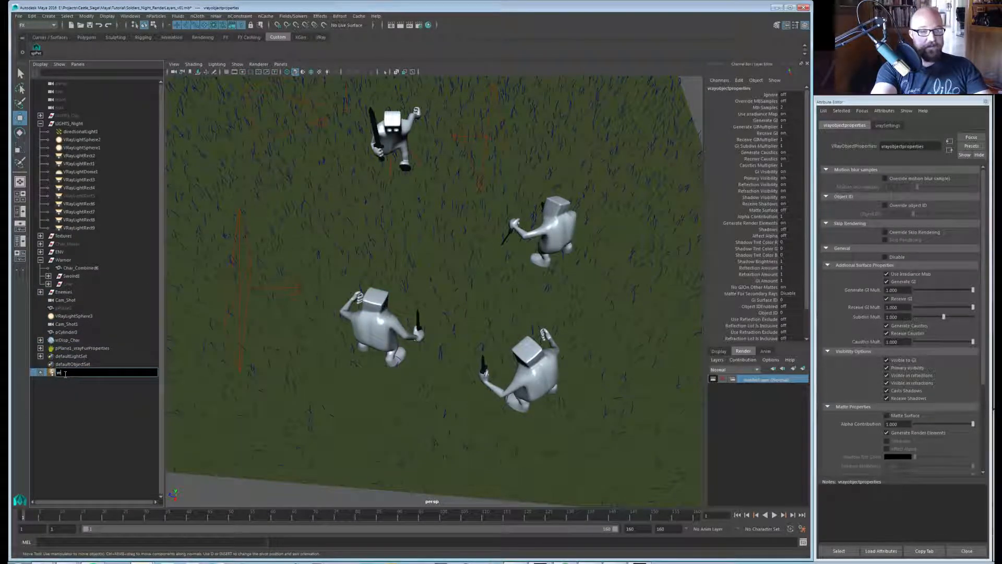
type("rop_Ene")
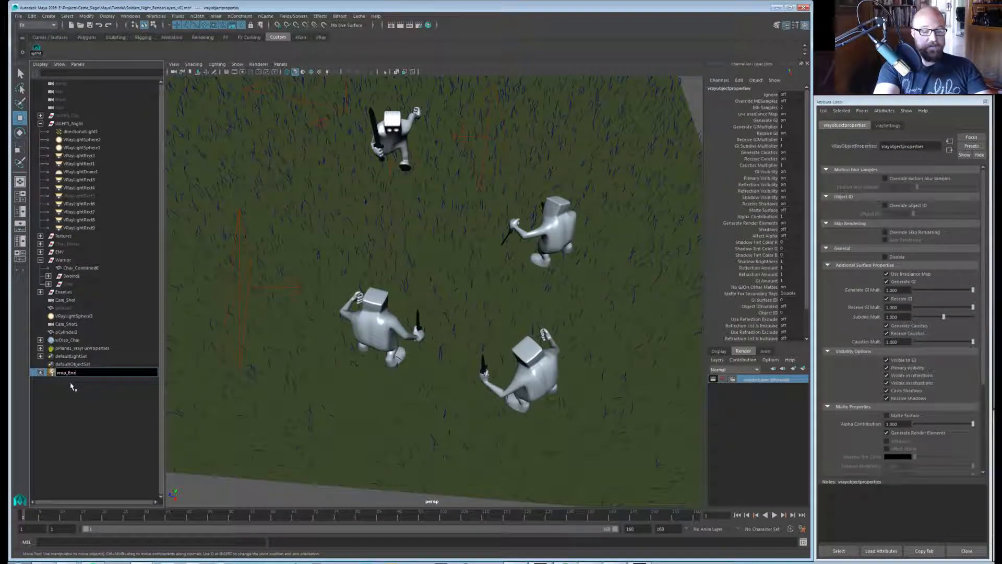
type("my")
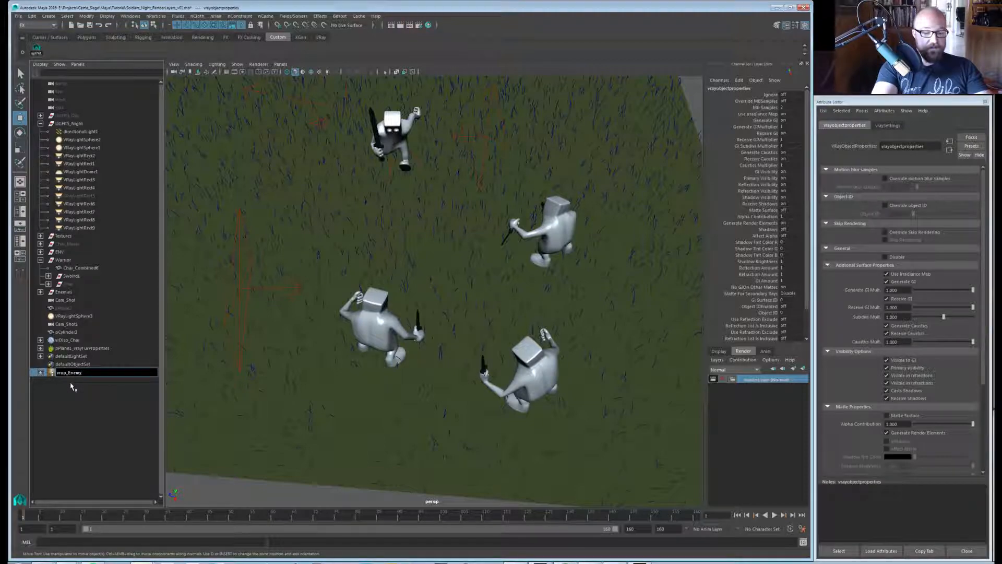
type("_01")
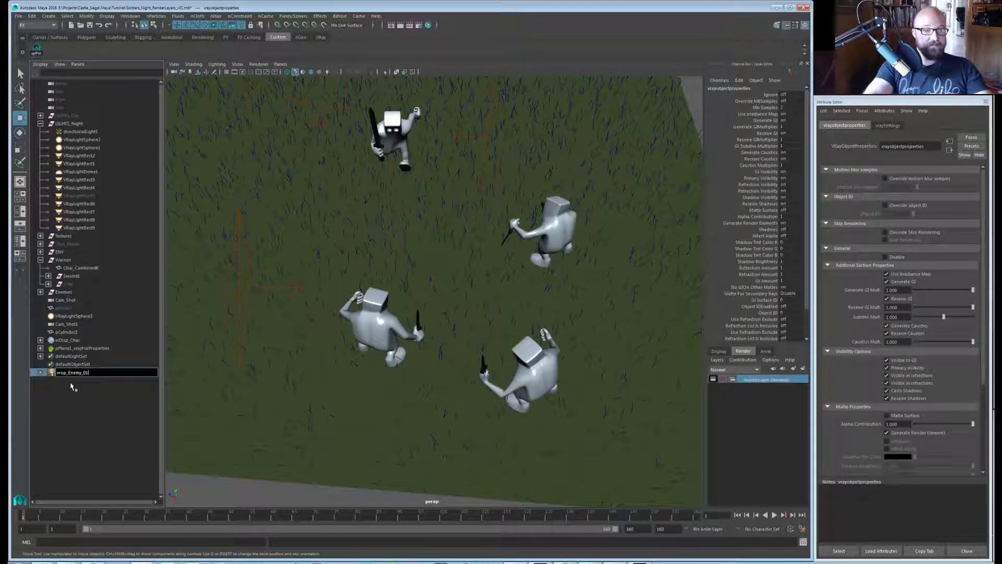
key("Return")
left_click(71, 383)
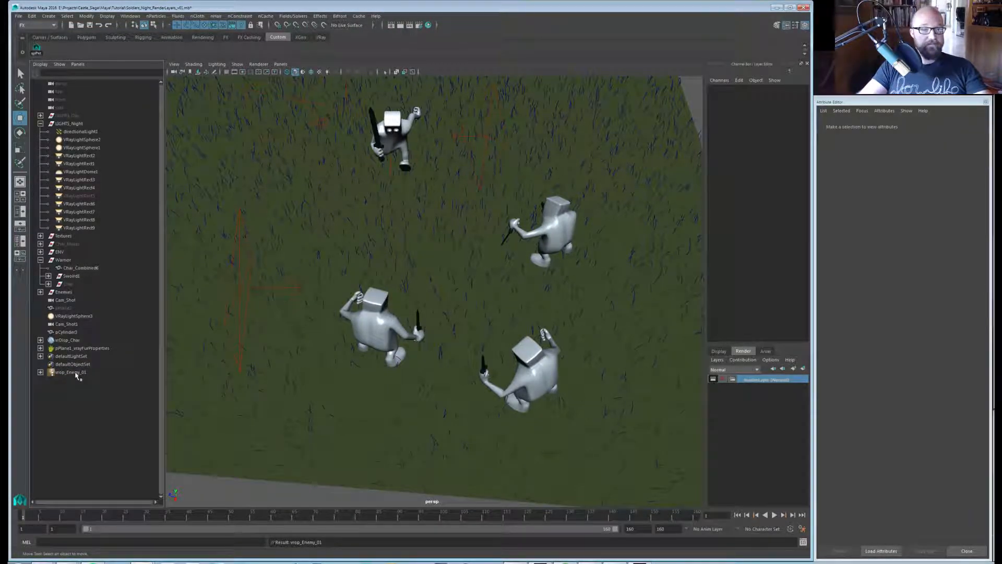
Enable the object ID override on vrop_Enemy_01 and set its object ID to 1.
left_click(73, 372)
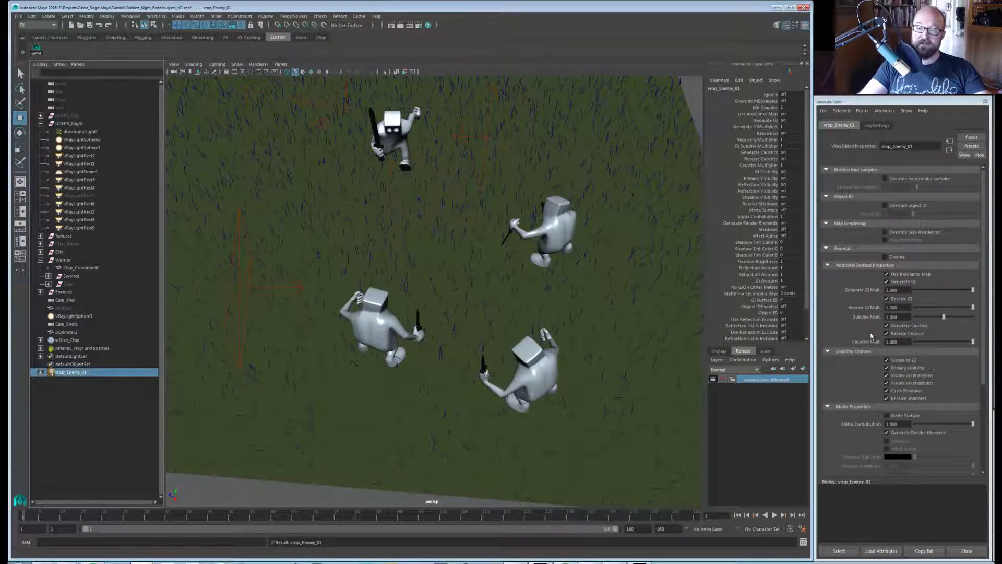
left_click(898, 208)
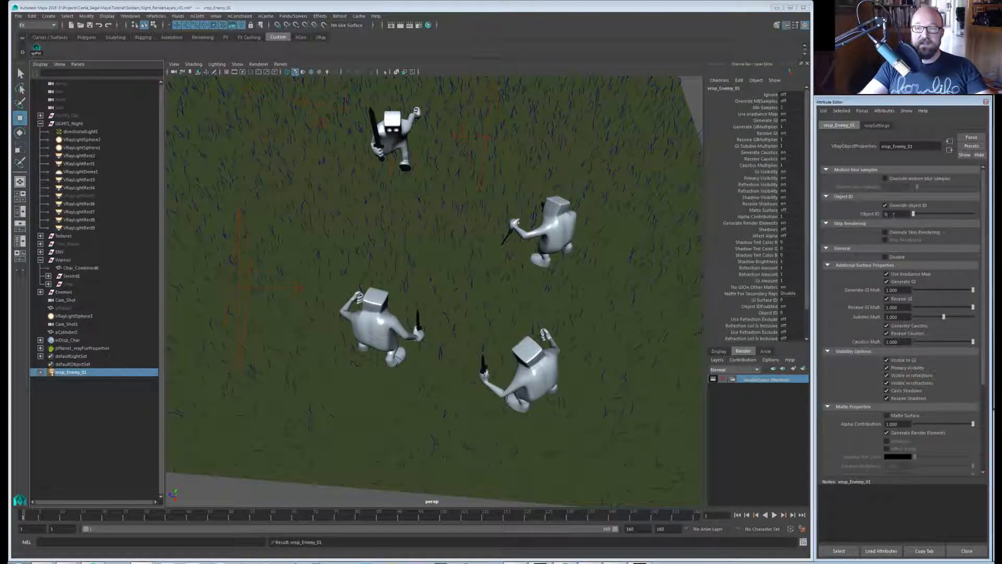
left_click(893, 214)
type("1")
key("Return")
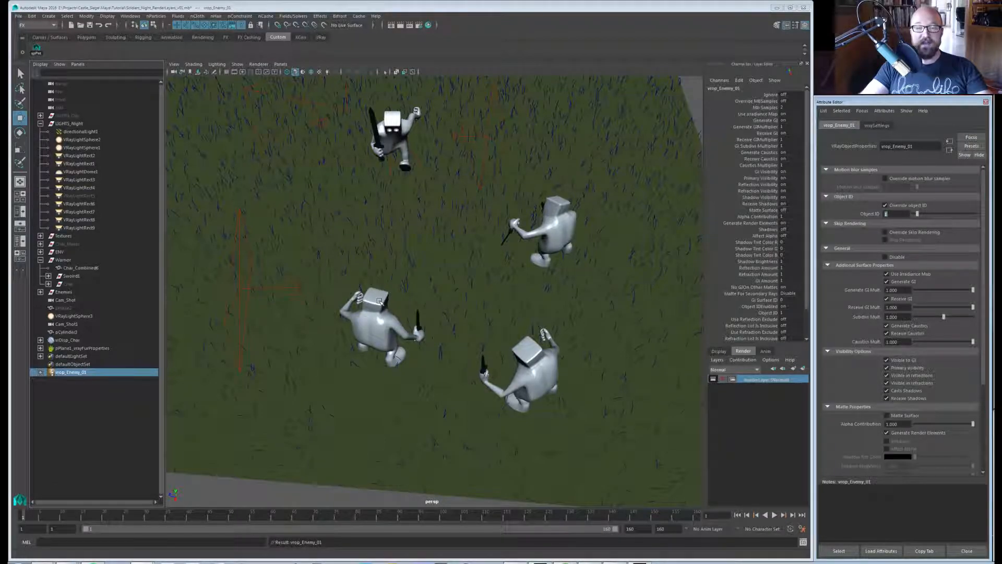
Apply a single V-Ray object properties node to the right foreground enemy and his sword.
left_click_drag(452, 364, 447, 369, "alt")
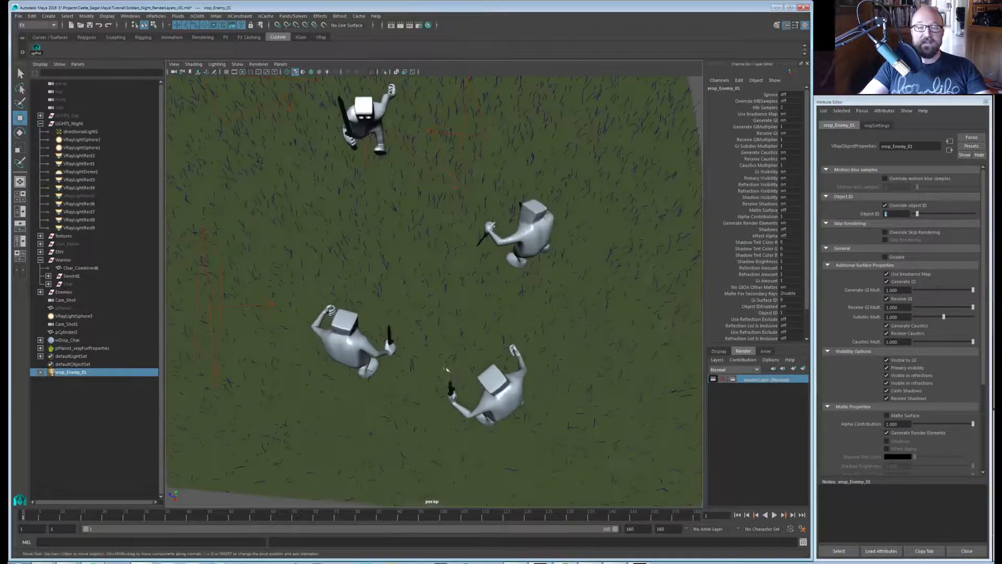
left_click_drag(566, 326, 431, 438)
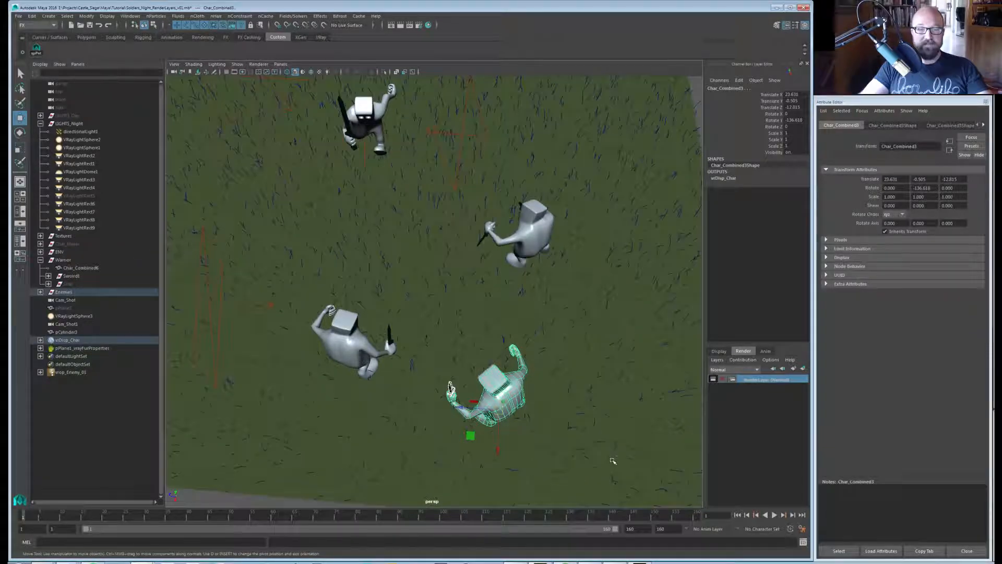
left_click(48, 16)
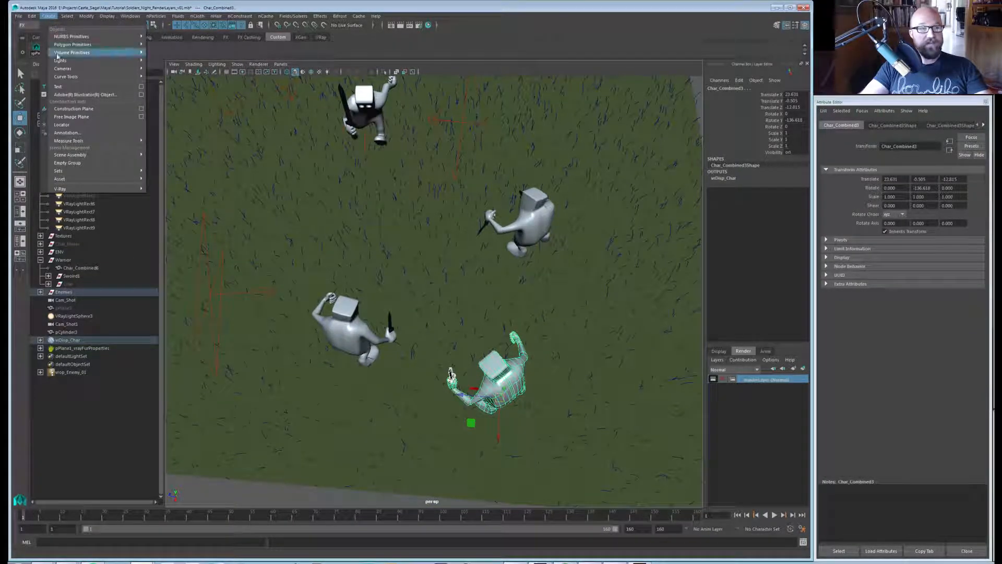
mouse_move(97, 193)
mouse_move(196, 306)
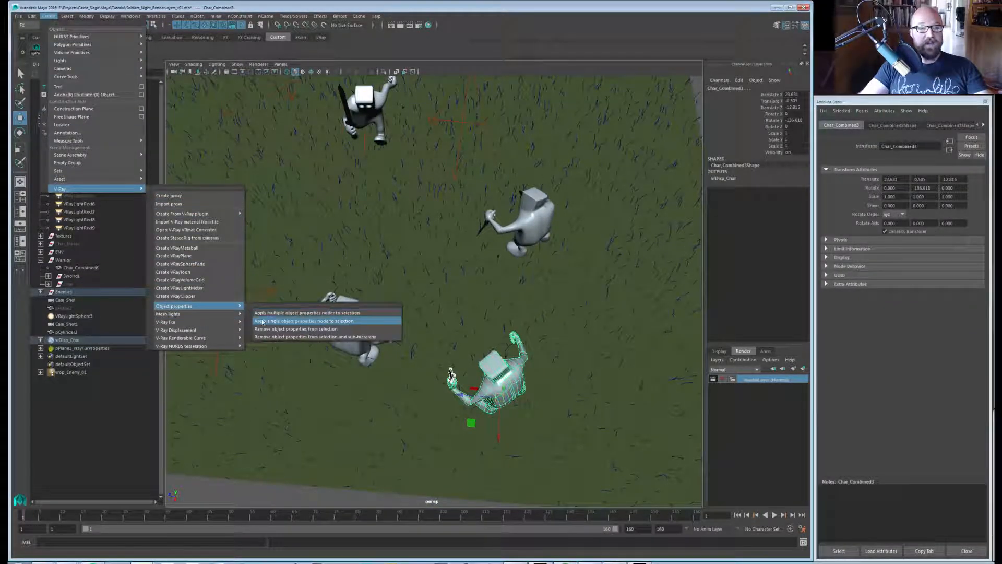
left_click(292, 310)
Rename the second enemy's object properties node as vrop_Enemy_02 and override its object ID with 2.
double_click(73, 380)
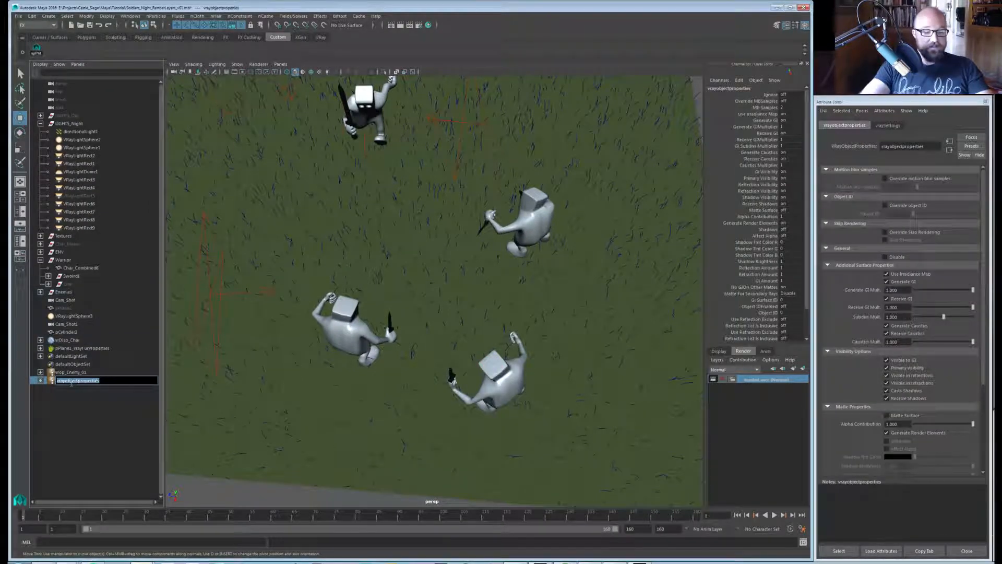
type("vrop_Enemy_02")
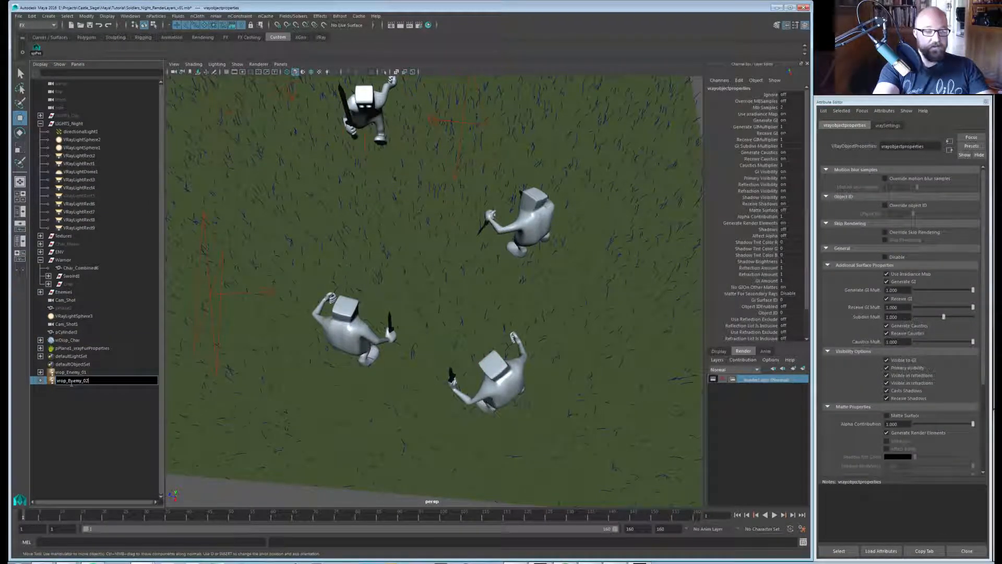
key("Return")
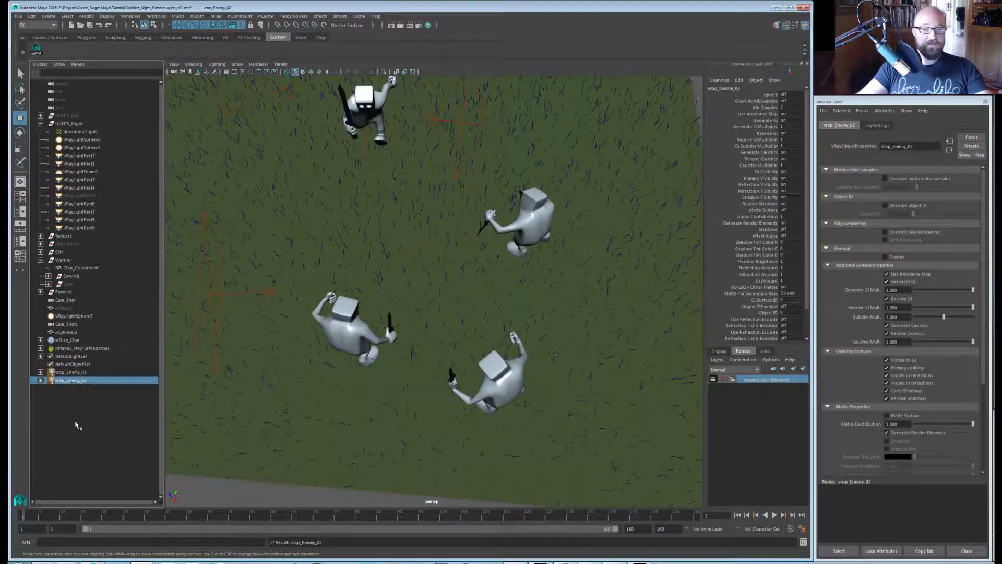
left_click(908, 204)
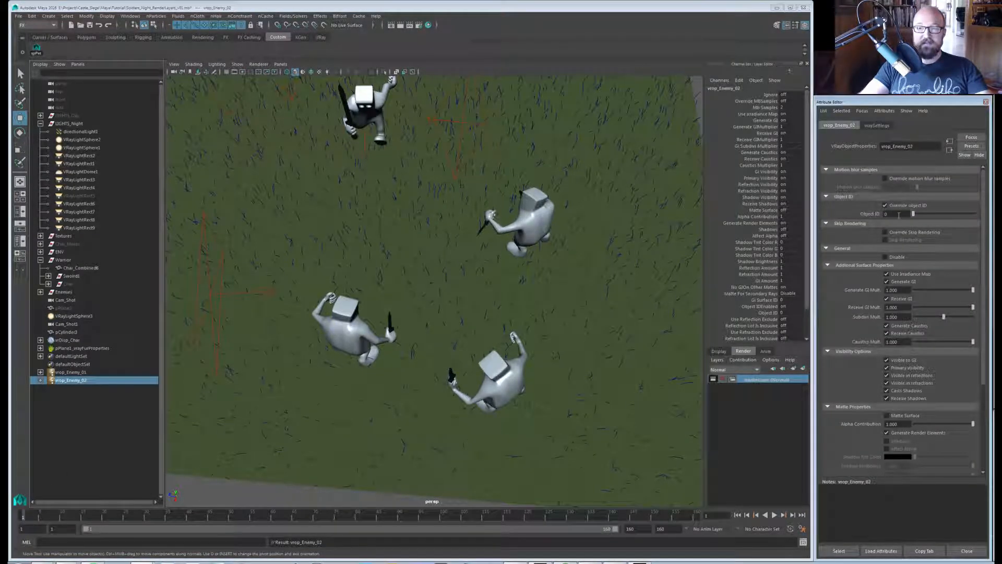
key("Return")
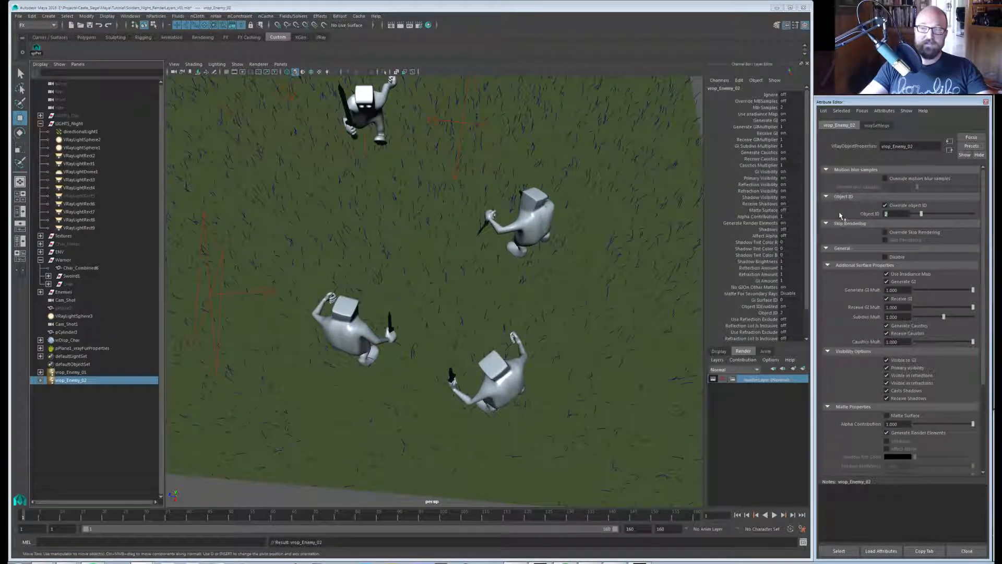
Select the third enemy with his sword, excluding the grass floor, and apply V-Ray object properties to the selection.
left_click(530, 225)
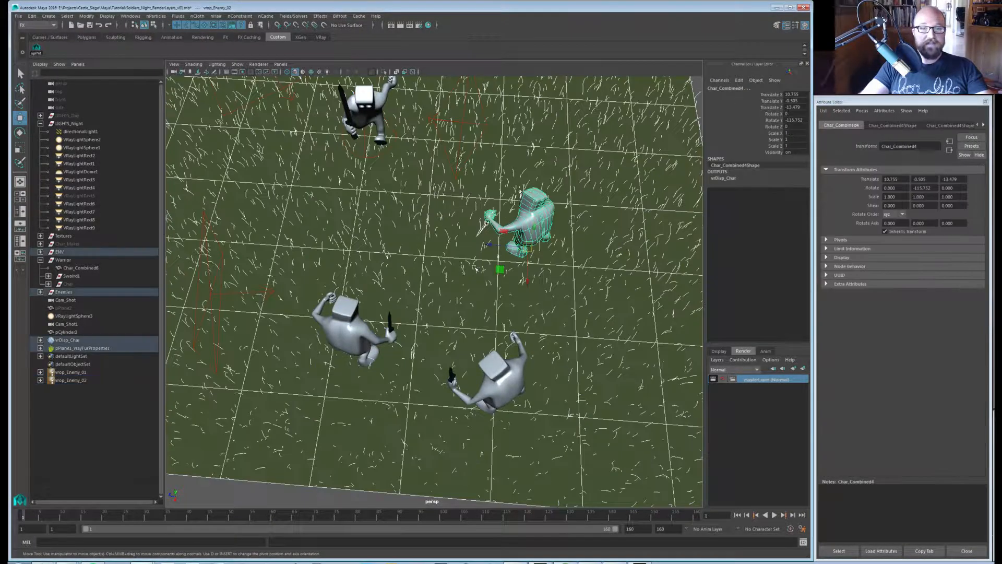
left_click(476, 268, "ctrl")
left_click_drag(530, 277, 567, 318, "alt")
middle_click_drag(568, 318, 554, 334, "alt")
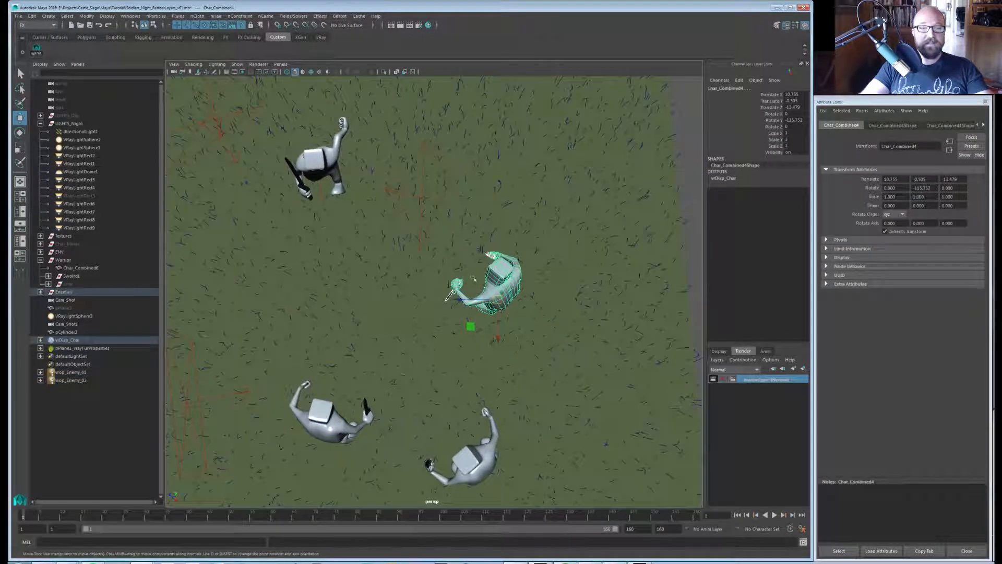
left_click(49, 15)
mouse_move(78, 189)
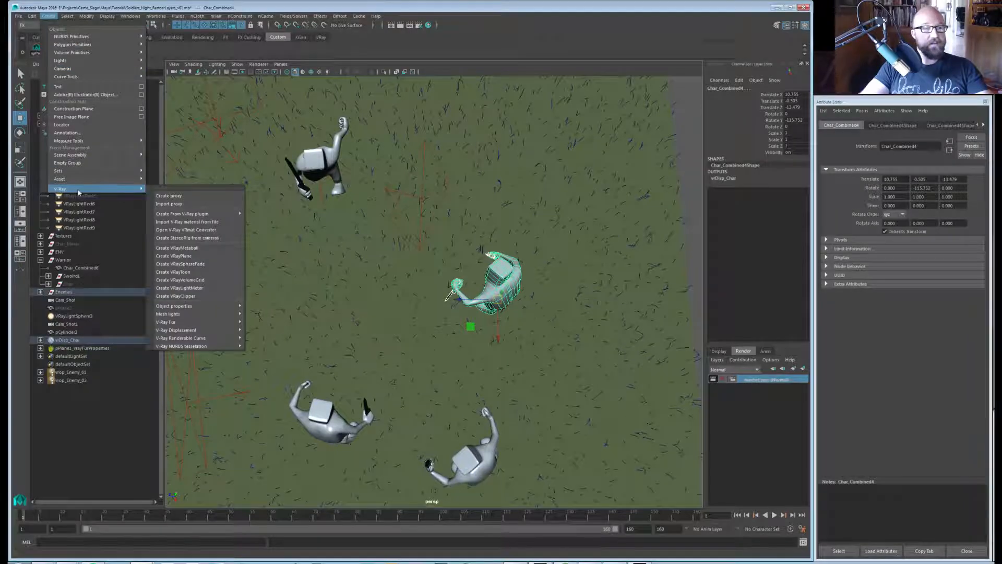
Apply a single V-Ray object properties node to the selected enemy and rename it vrop_Enemy_03.
left_click(313, 319)
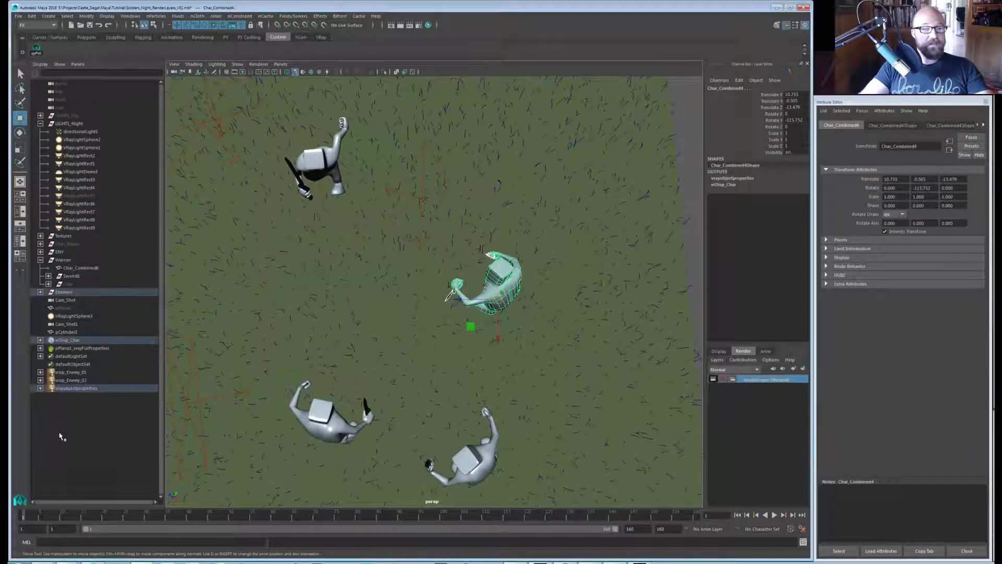
double_click(64, 389)
type("vrop")
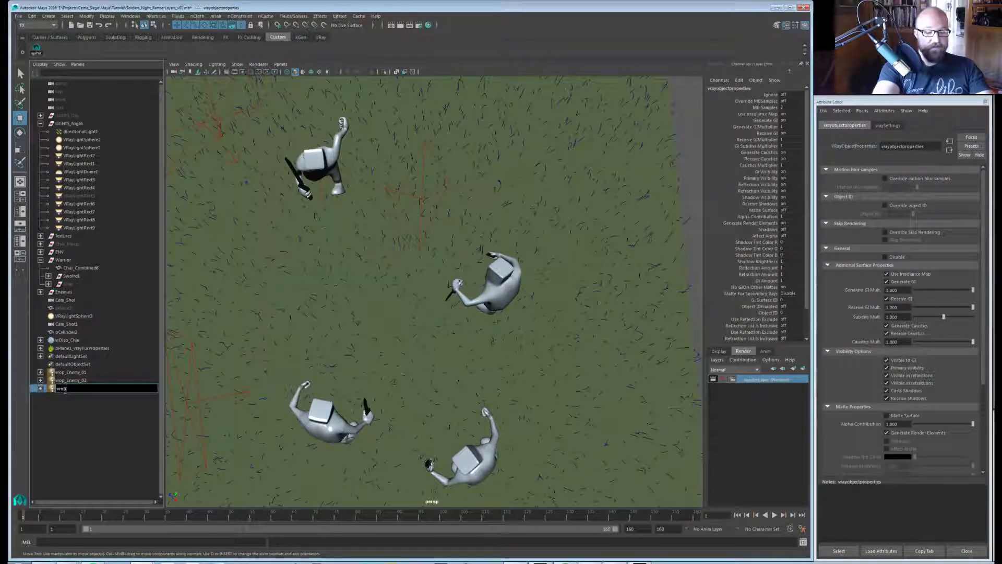
type("_Enemy_03")
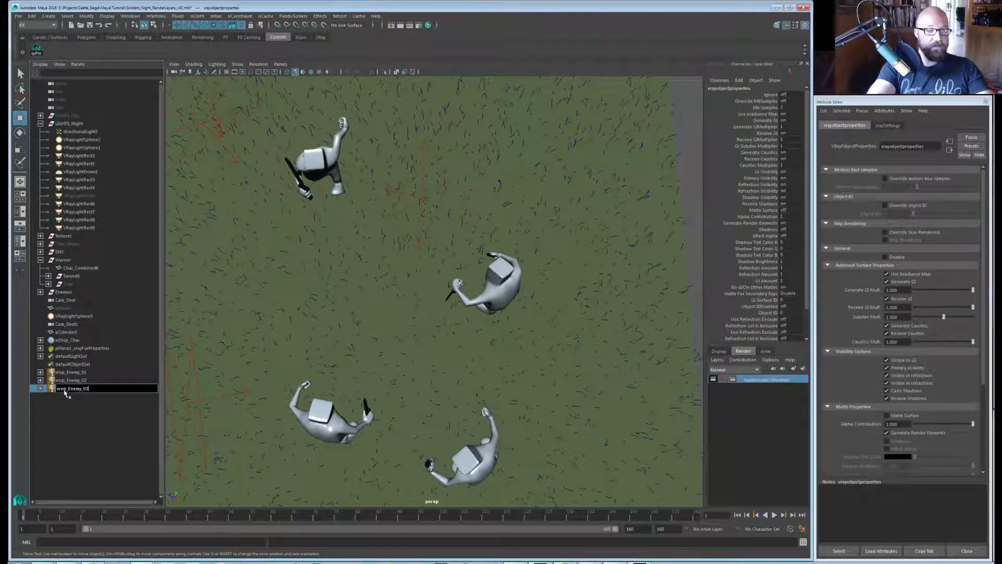
key("Return")
left_click(67, 411)
Examine vrop_Enemy_02 and the objects grouped under vrop_Enemy_03, highlighting its members in the scene.
left_click(70, 380)
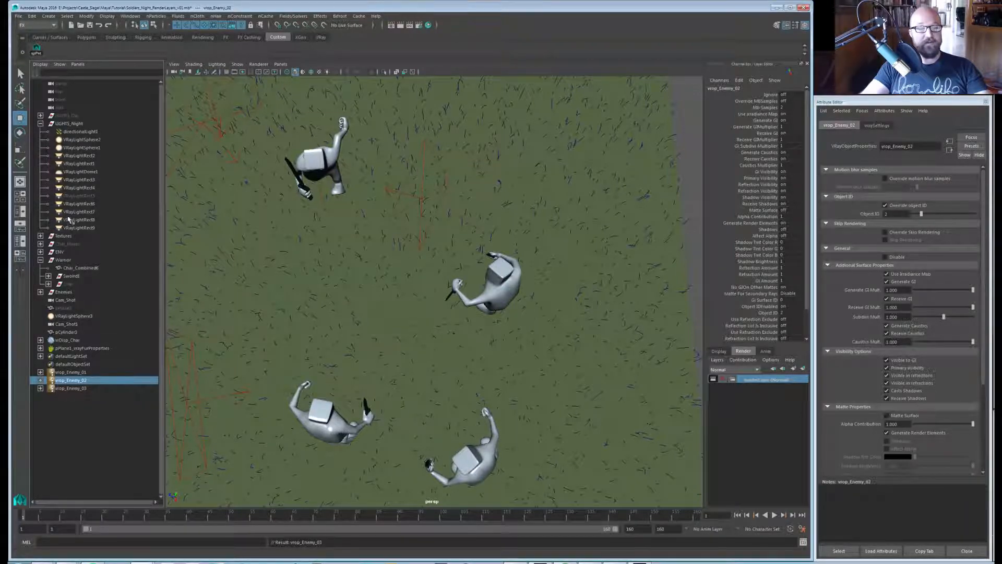
left_click(78, 388)
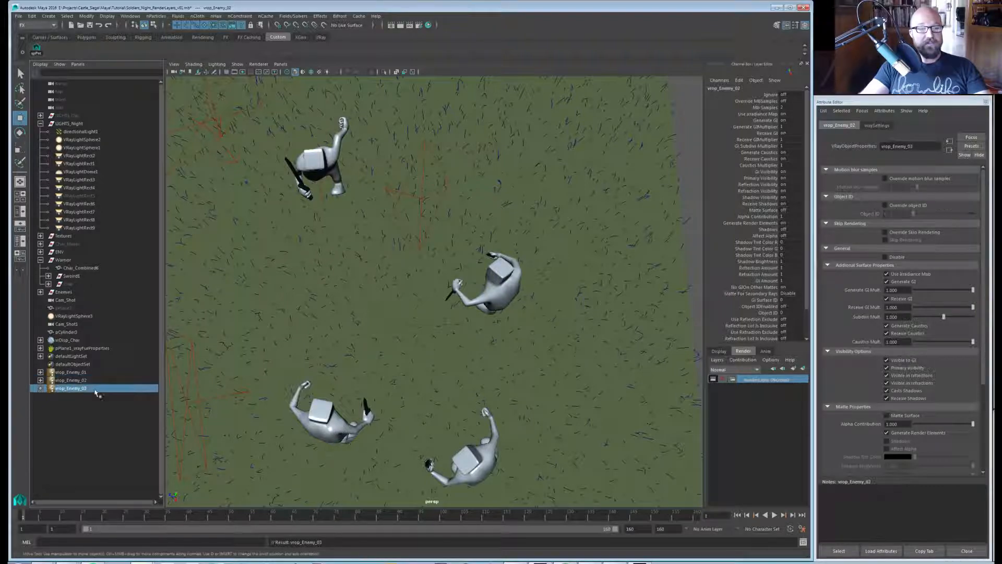
left_click(41, 388)
left_click(64, 398)
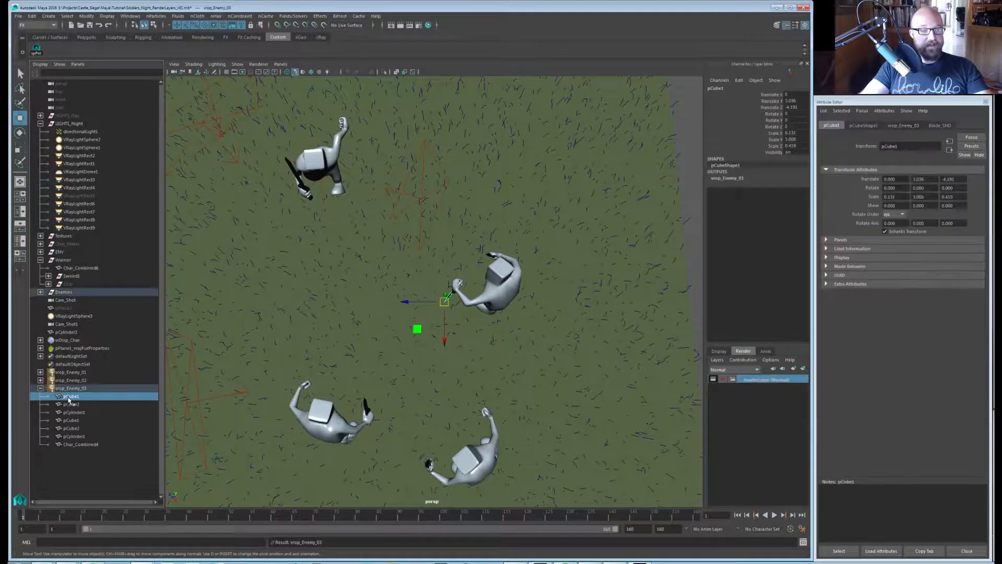
left_click(75, 444, "shift")
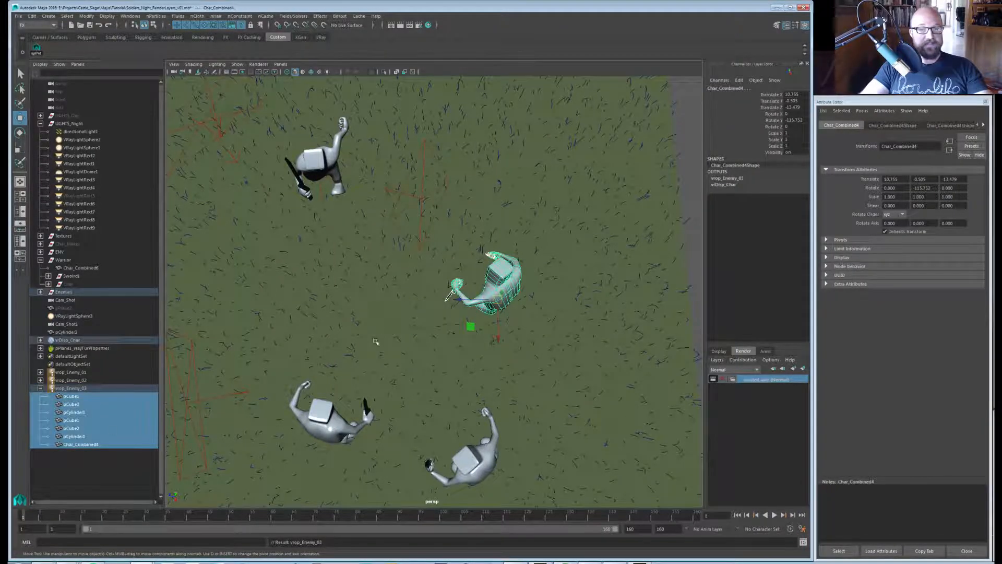
left_click_drag(376, 342, 250, 353, "alt")
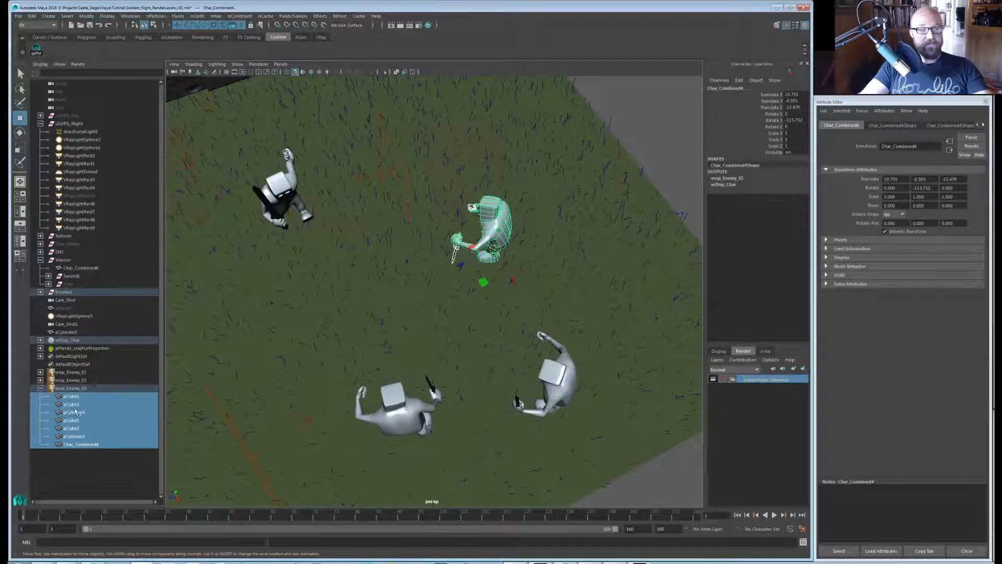
left_click(60, 389)
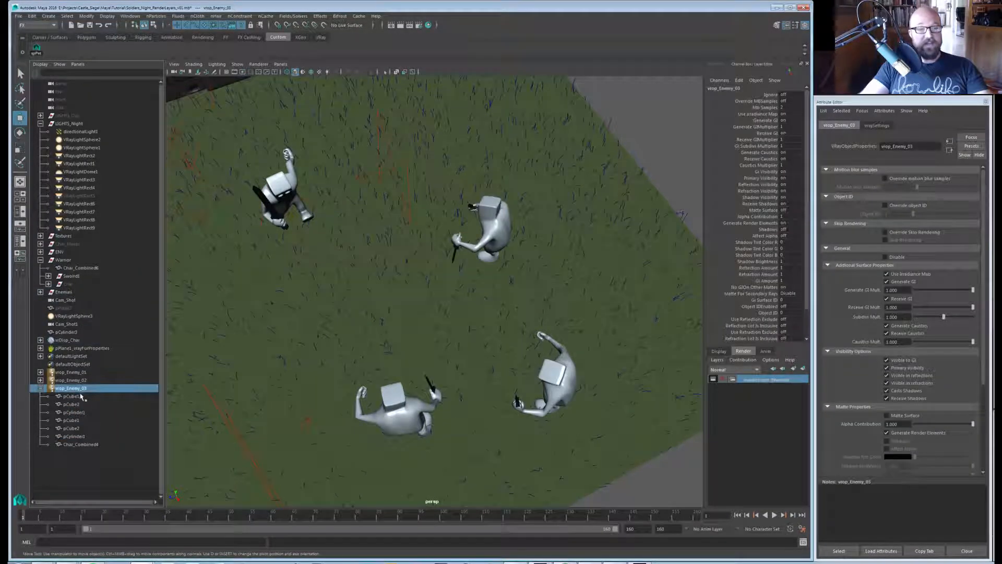
left_click(74, 412)
left_click(78, 444)
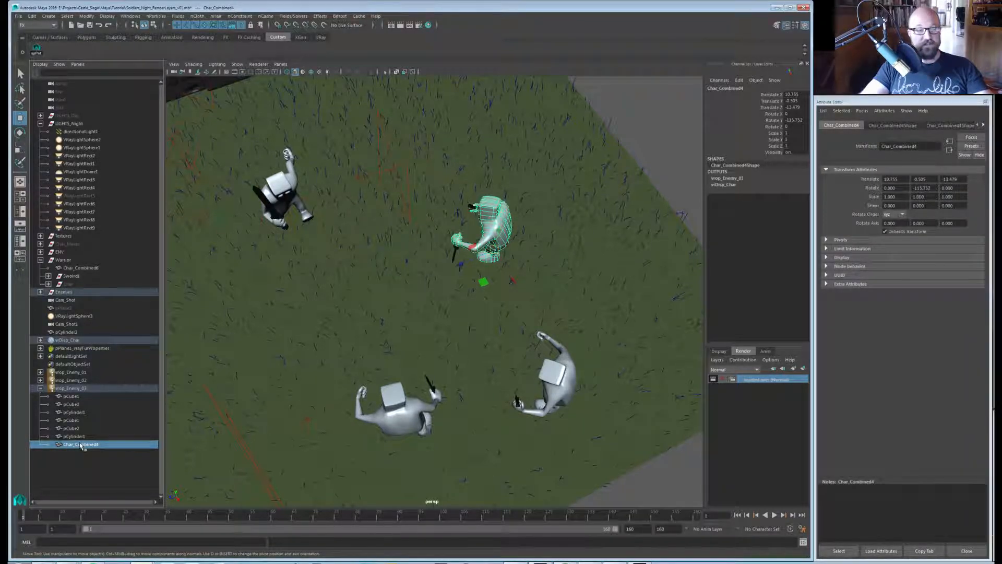
left_click(49, 16)
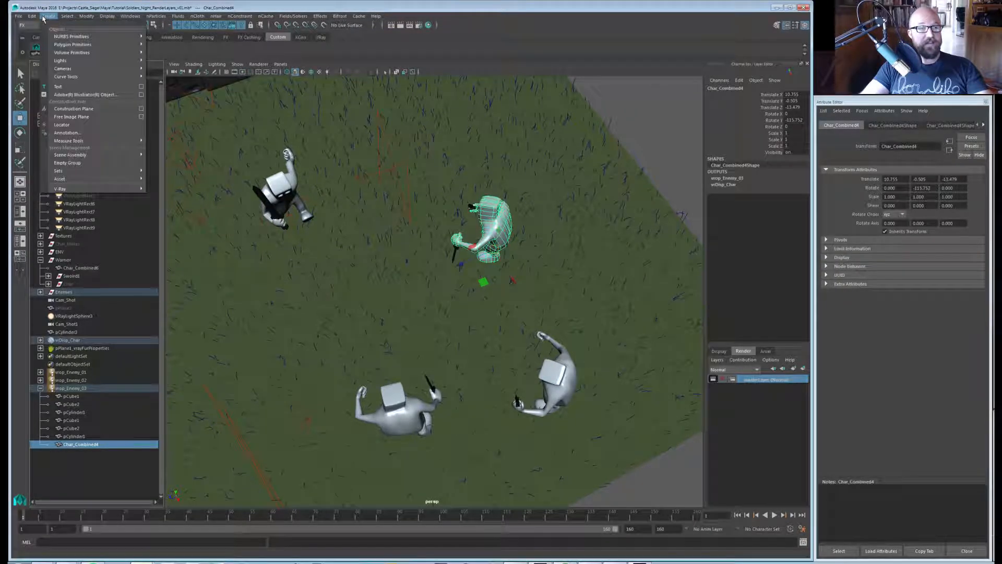
mouse_move(86, 189)
mouse_move(203, 306)
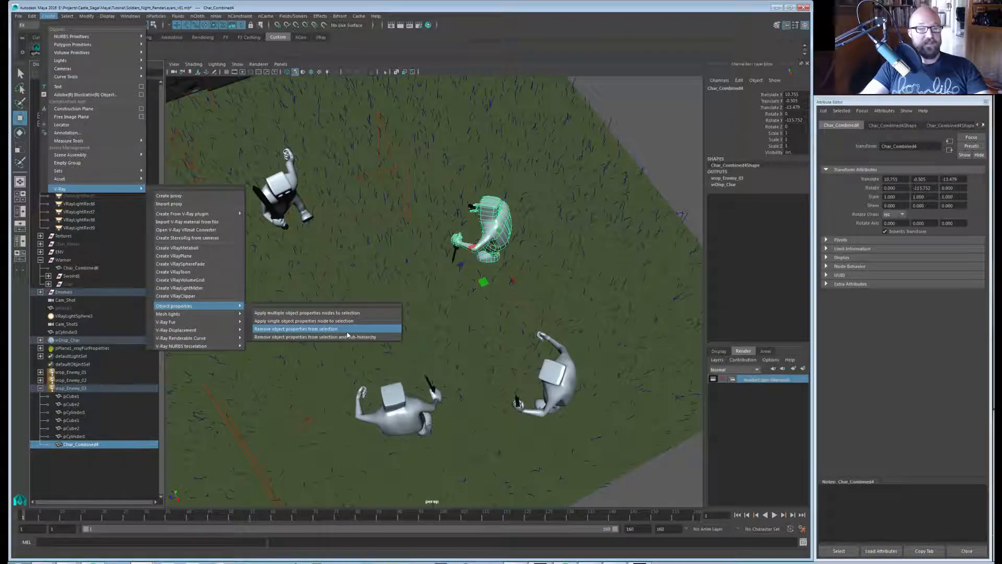
left_click(121, 464)
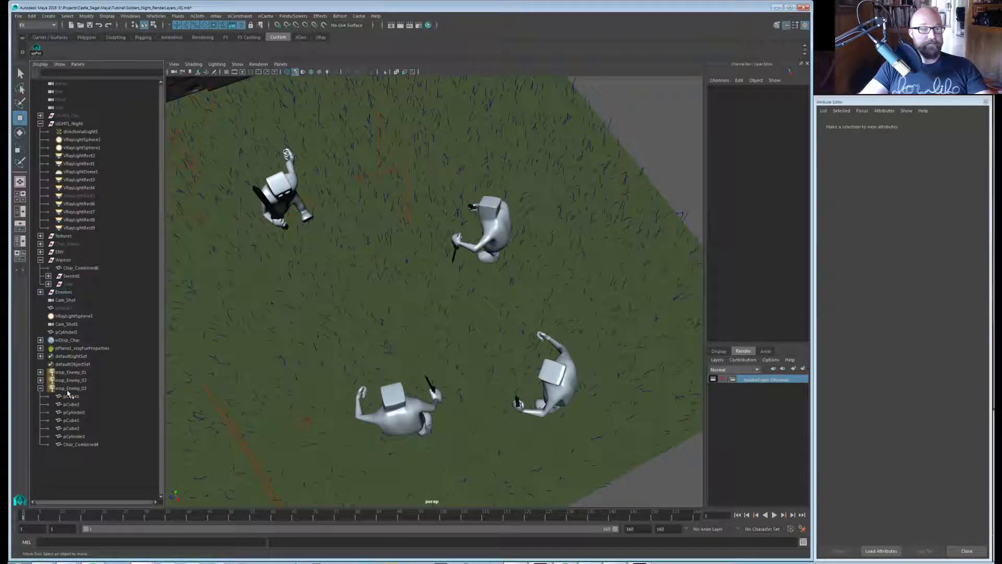
Select the hero near the wall with his sword and eye lights, and apply a single V-Ray object properties node to the selection.
left_click(41, 388)
left_click(92, 387)
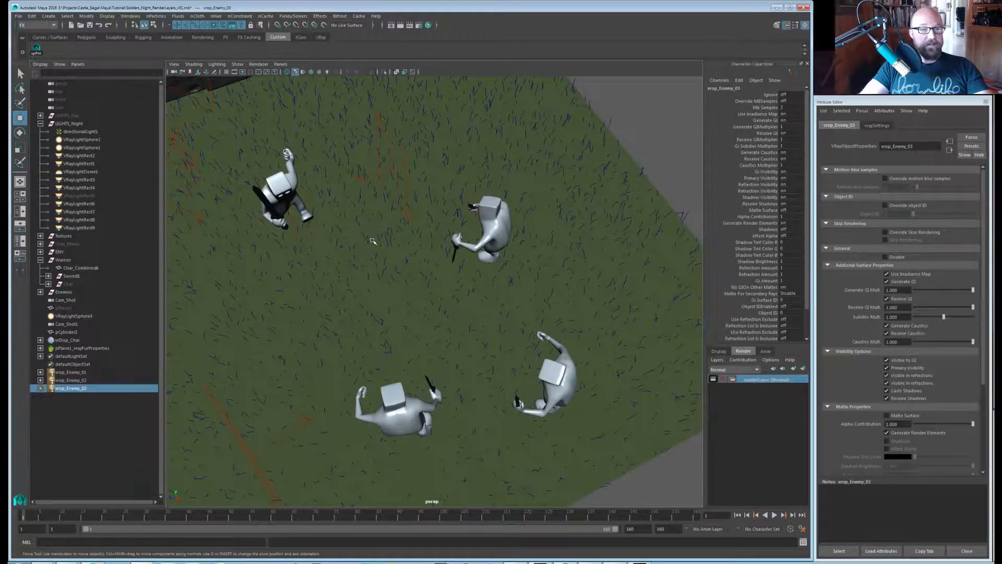
left_click_drag(371, 241, 429, 365, "alt")
left_click_drag(468, 236, 374, 345)
mouse_move(441, 313)
left_mouse_down("alt")
mouse_move(432, 366)
mouse_move(423, 336)
mouse_move(441, 328)
mouse_move(441, 360)
mouse_move(436, 345)
left_mouse_up("alt")
left_click(48, 16)
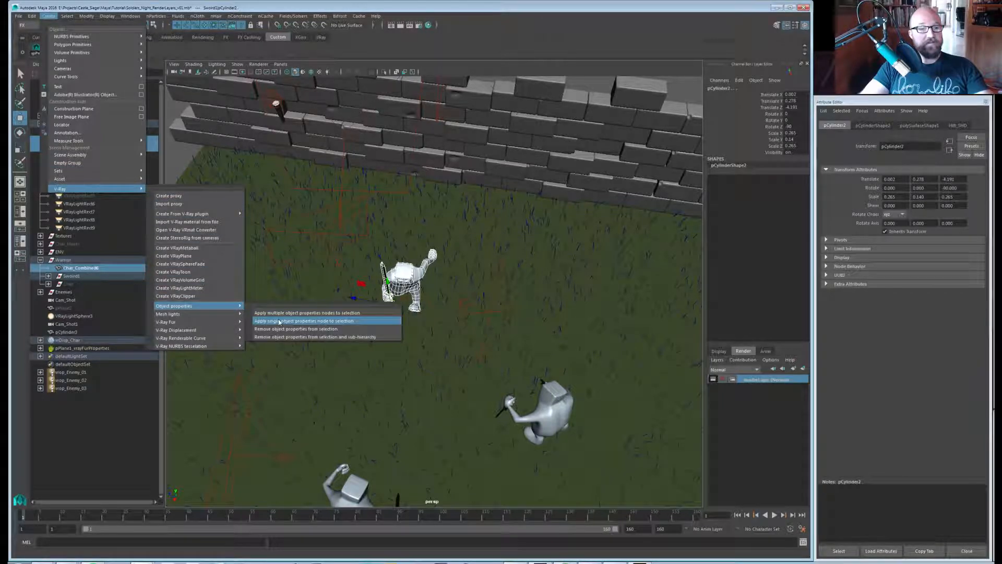
left_click(292, 315)
Rename the hero's new object properties node as vrop_Hero.
left_click(67, 409)
left_click(67, 398)
double_click(68, 397)
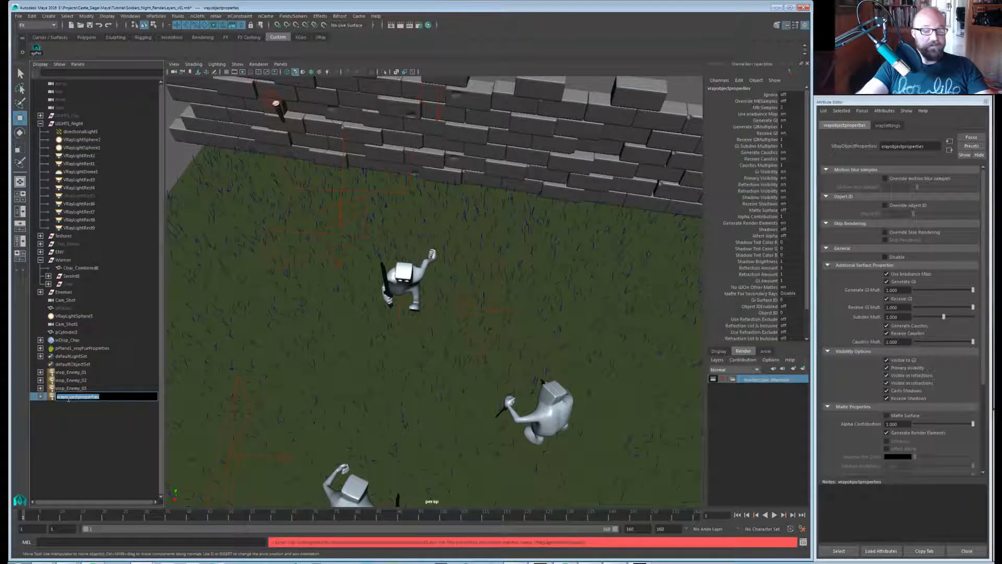
type("vi")
type("op")
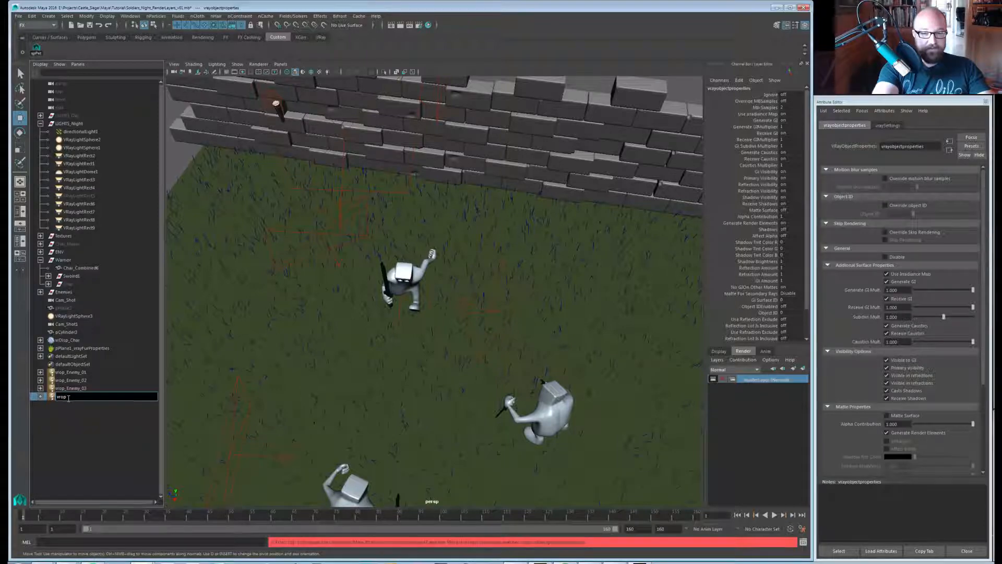
type("_")
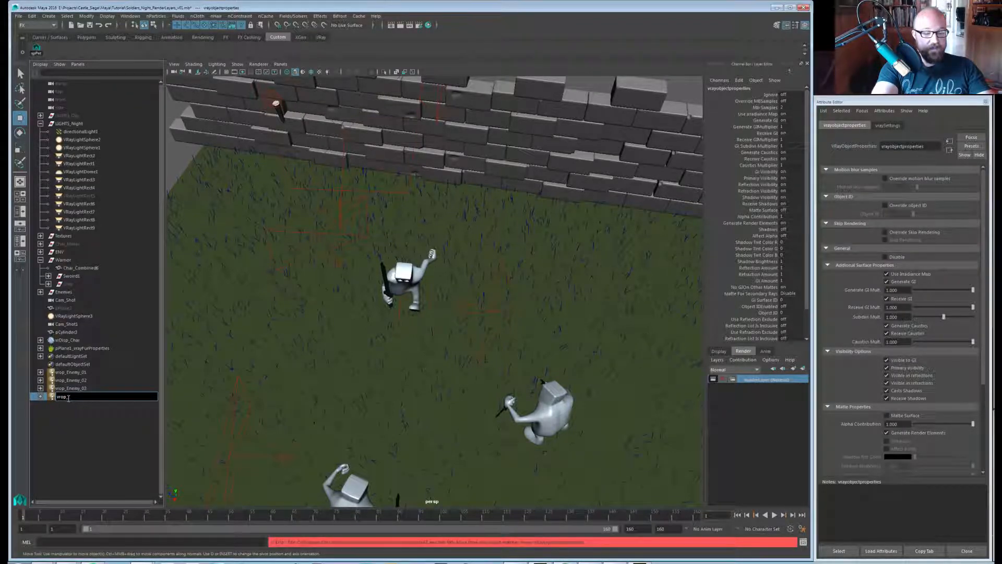
type("Hero")
key("Return")
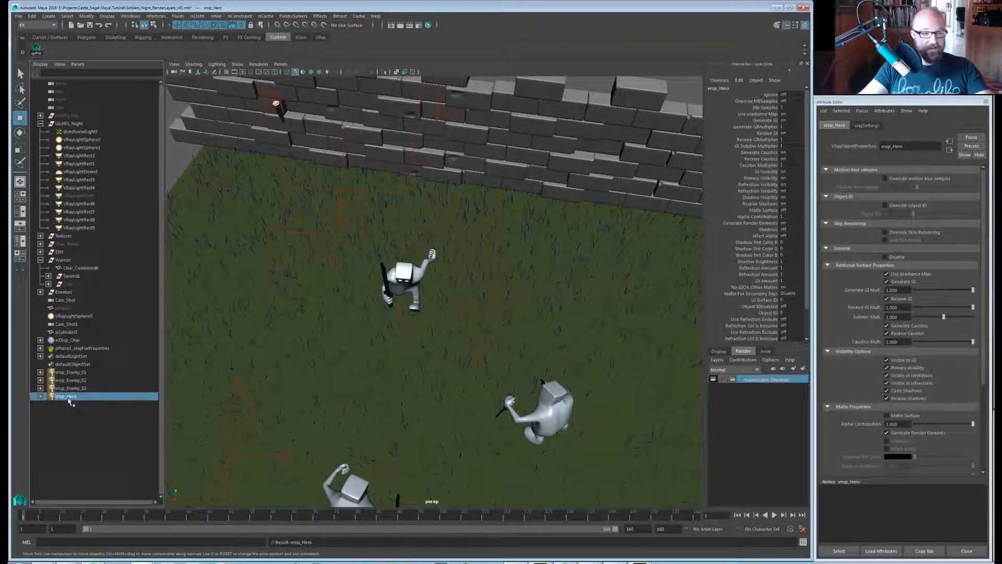
left_click(69, 405)
left_click(68, 396)
Show the hero in wireframe and select VRayLightSphere1 and VRayLightSphere2 at his head, leaving the character mesh out of the selection.
key("f")
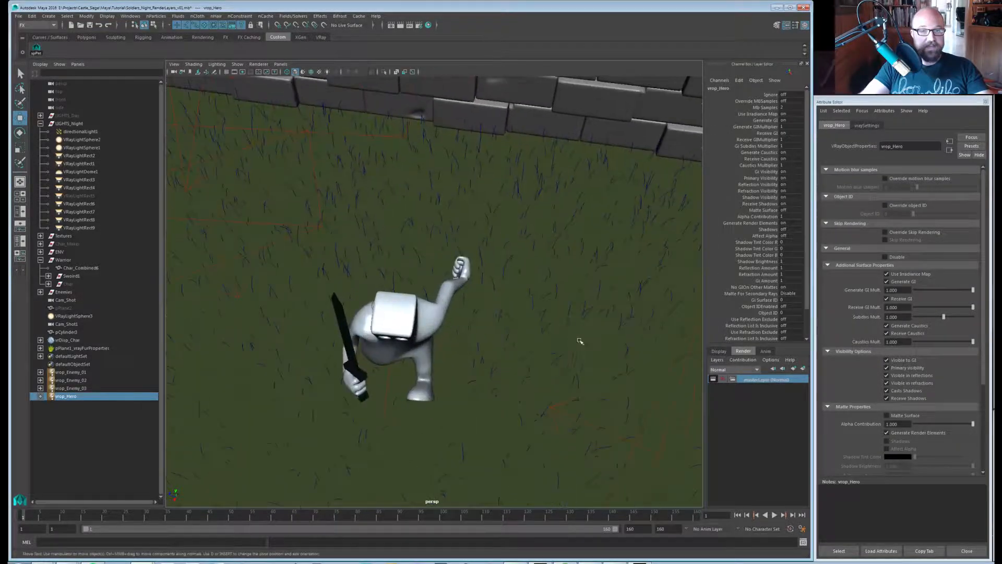
left_click_drag(414, 319, 407, 308, "alt")
right_click_drag(407, 308, 429, 315, "alt")
left_click_drag(429, 315, 467, 326, "alt")
key("4")
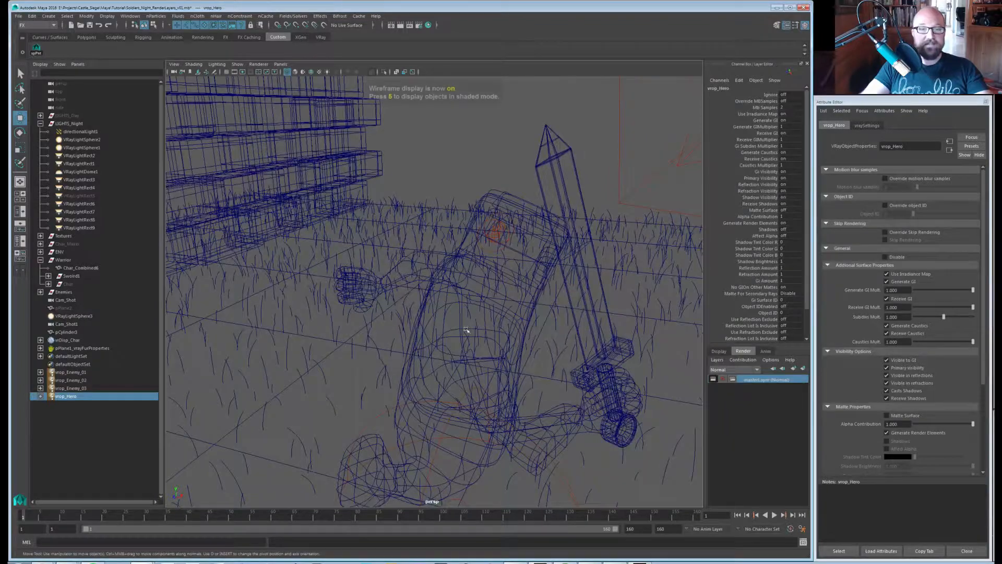
right_click_drag(466, 326, 511, 272, "alt")
left_click_drag(541, 158, 550, 165)
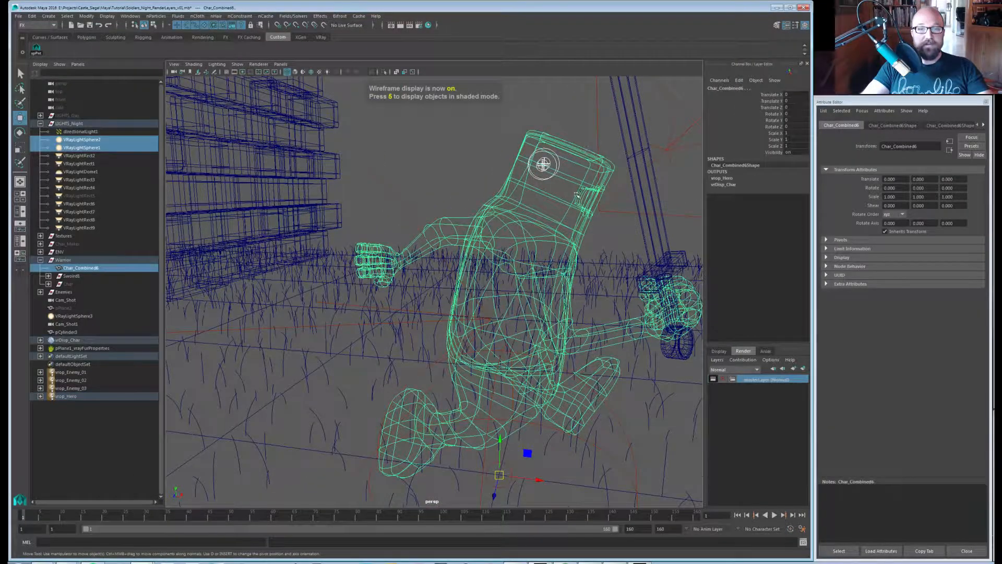
left_click(577, 255, "ctrl")
Move the two sphere lights together toward the hero's eyes, to about X 1.50, Y 5.24, Z -0.11 for VRayLightSphere1.
left_click_drag(604, 258, 599, 258, "alt")
middle_click_drag(599, 258, 528, 261, "alt")
left_click_drag(490, 139, 543, 173)
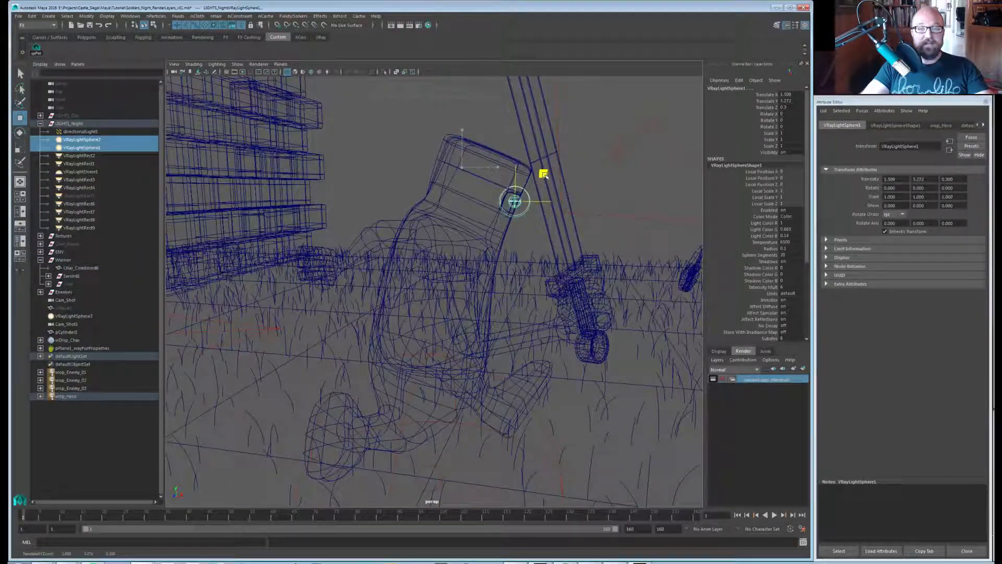
left_click_drag(574, 240, 240, 232, "alt")
middle_click_drag(240, 232, 359, 233, "alt")
left_click_drag(359, 233, 329, 230, "alt")
left_click_drag(261, 195, 282, 197)
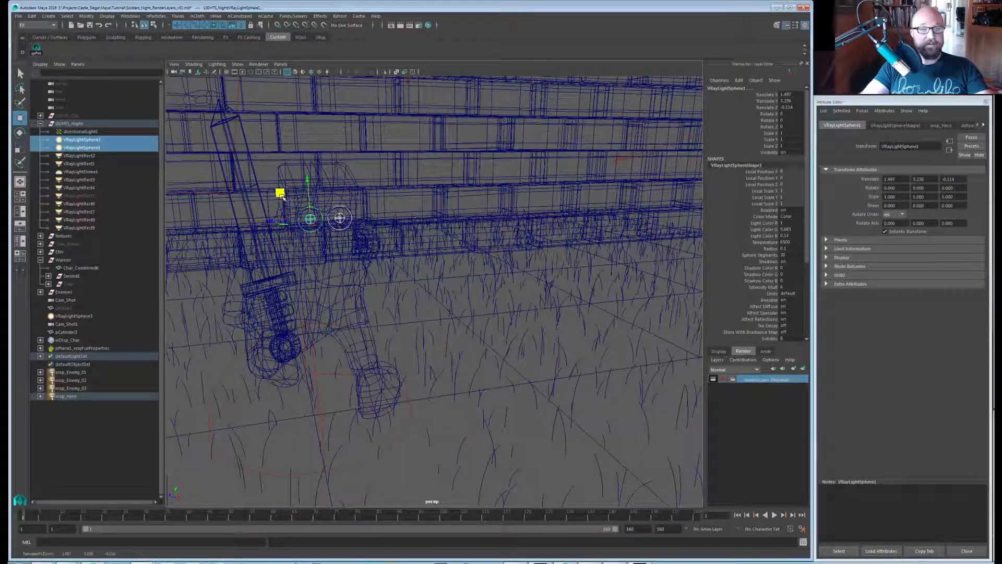
In shaded display, centre the two sphere lights on the hero's eyes, with VRayLightSphere1 at about Z -0.09.
key("f")
left_click_drag(538, 317, 499, 284, "alt")
right_click_drag(499, 284, 358, 273, "alt")
key("5")
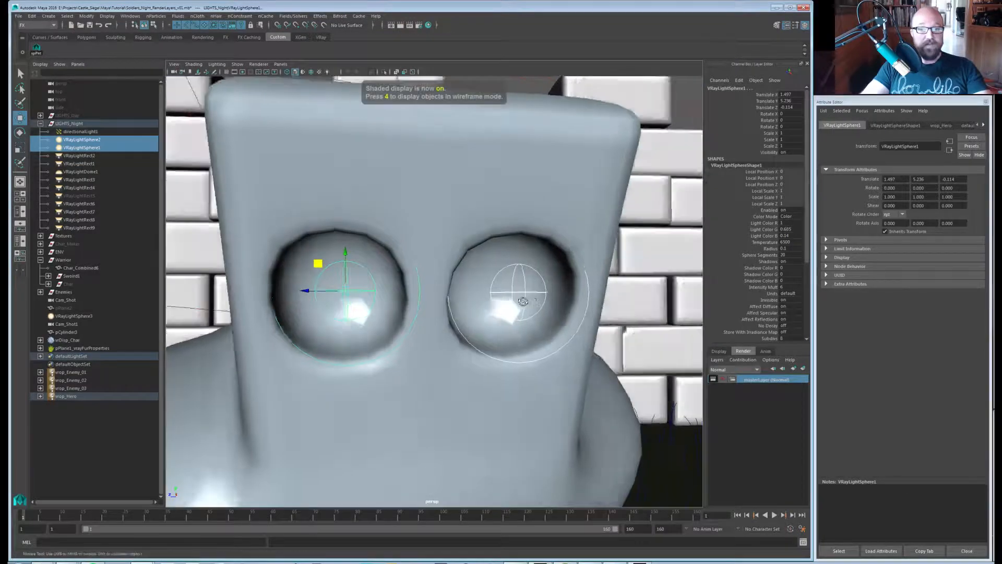
left_click_drag(535, 318, 517, 295, "alt")
left_click_drag(320, 264, 315, 263)
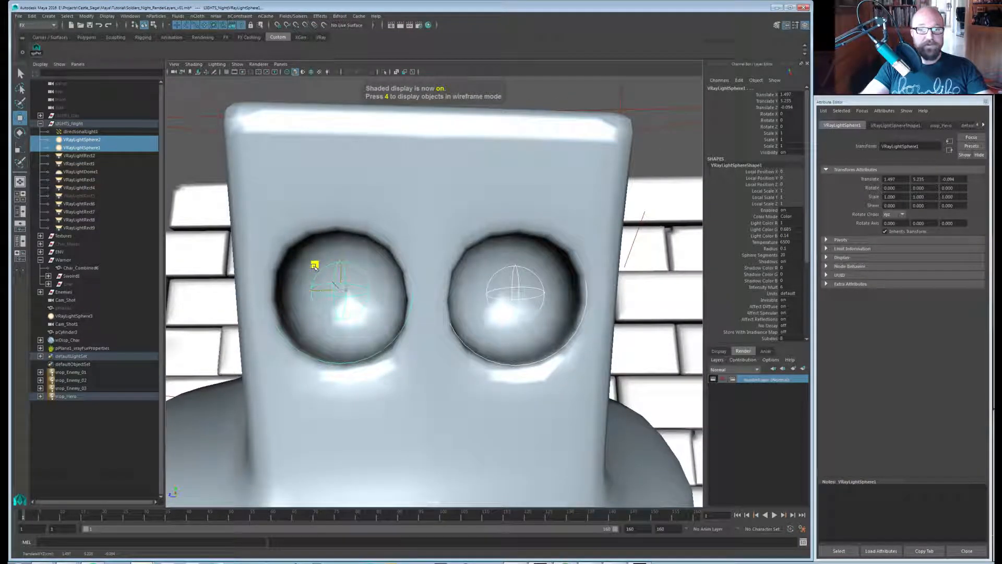
Adjust the depth of both sphere lights in the eye sockets to about X 1.34, Y 5.25 for VRayLightSphere1, and clear the selection.
left_click_drag(317, 297, 446, 301, "alt")
left_click_drag(442, 253, 402, 246)
left_click_drag(496, 294, 432, 298, "alt")
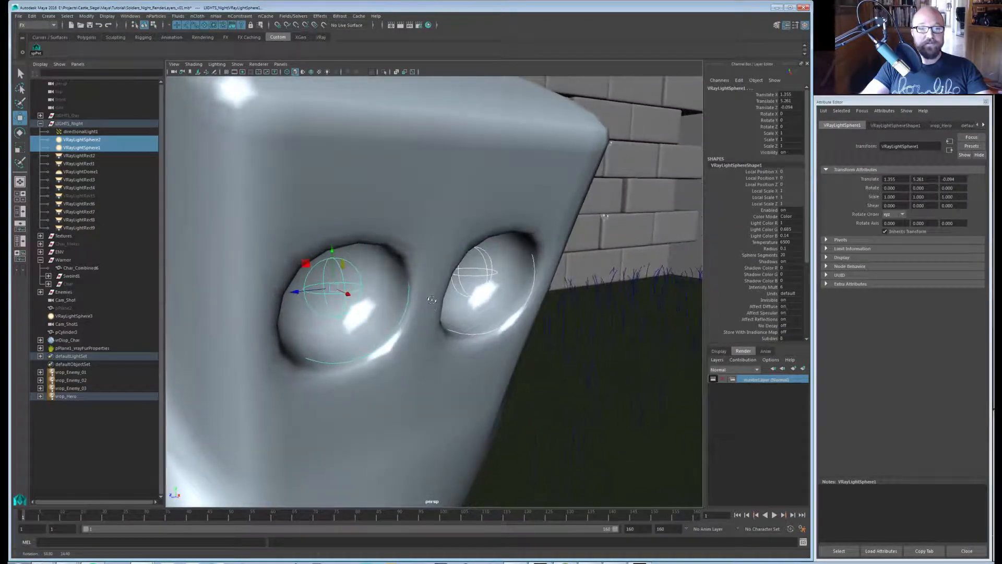
mouse_move(453, 369)
middle_mouse_down()
mouse_move(445, 360)
mouse_move(451, 371)
middle_mouse_up()
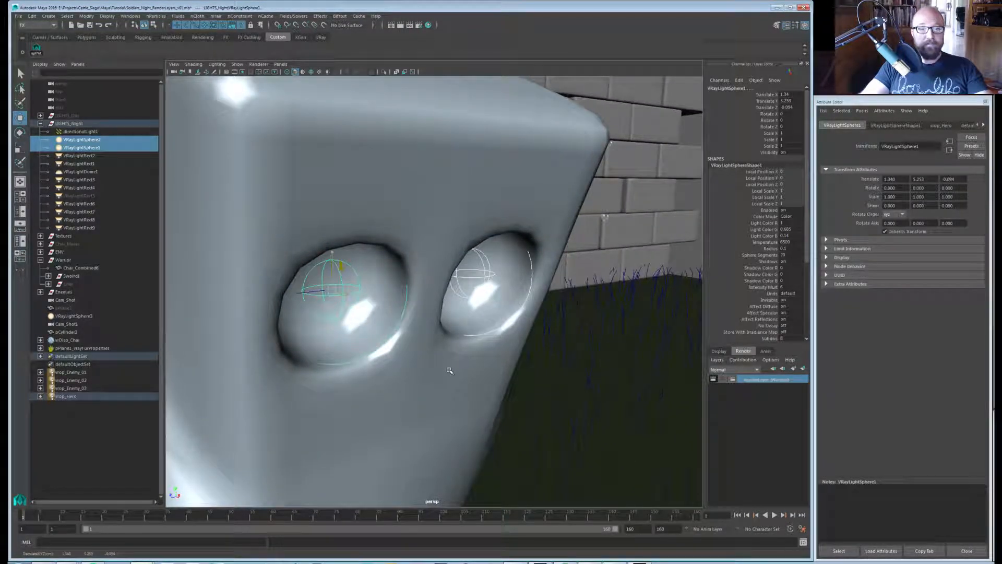
left_click_drag(483, 376, 452, 353, "alt")
right_click_drag(368, 316, 273, 326, "alt")
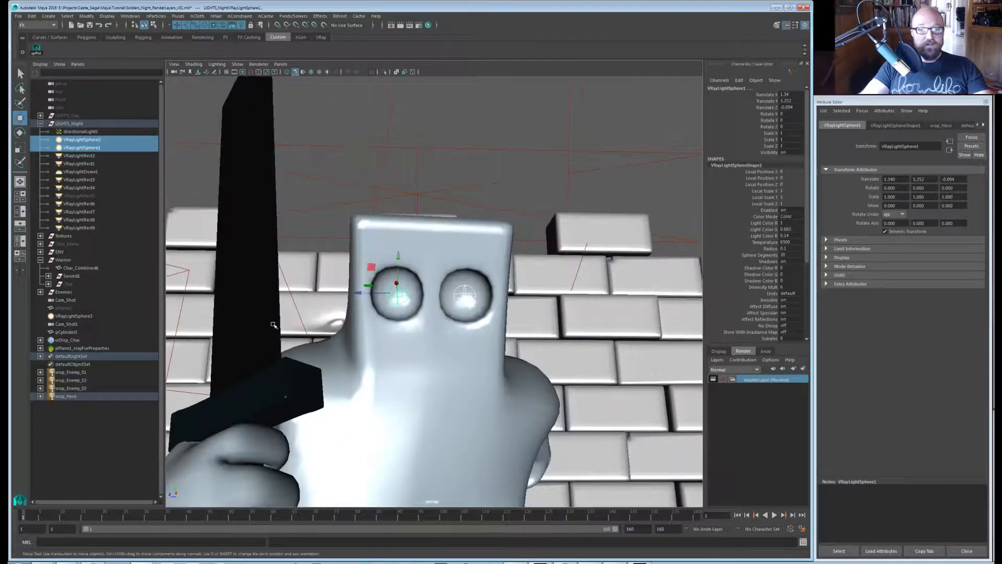
right_click_drag(398, 310, 339, 316, "alt")
left_click_drag(441, 310, 403, 336, "alt")
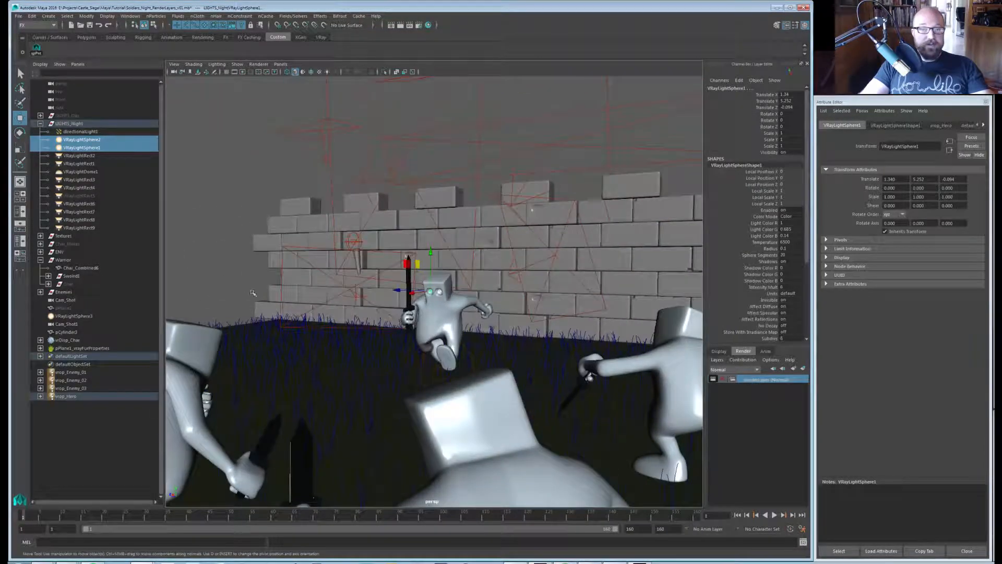
left_click(212, 267)
Enable the object ID override on vrop_Hero.
left_click_drag(433, 301, 449, 313, "alt")
right_click_drag(450, 313, 383, 314, "alt")
left_click_drag(399, 311, 313, 285, "alt")
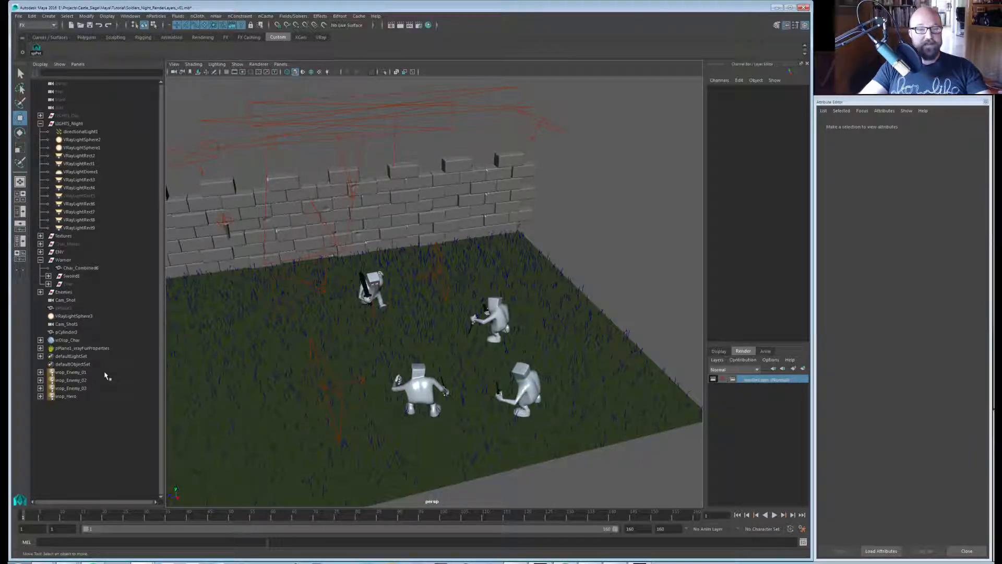
left_click_drag(376, 349, 273, 270, "alt")
left_click_drag(323, 240, 381, 335, "alt")
right_click_drag(381, 335, 191, 384, "alt")
left_click(74, 397)
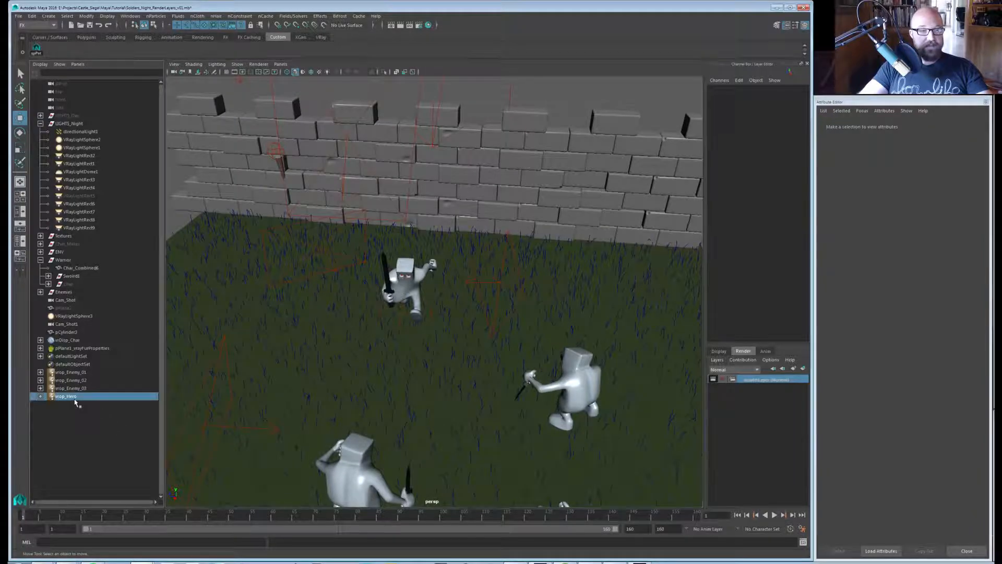
left_click(885, 206)
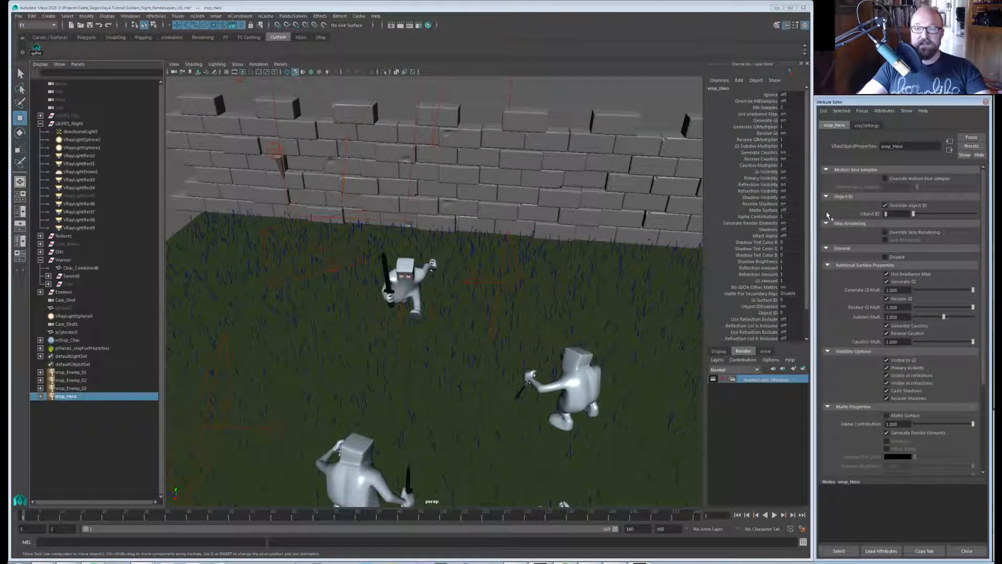
Enable the object ID override on vrop_Enemy_03 and set its object ID to 3.
left_click(109, 389)
left_click(885, 205)
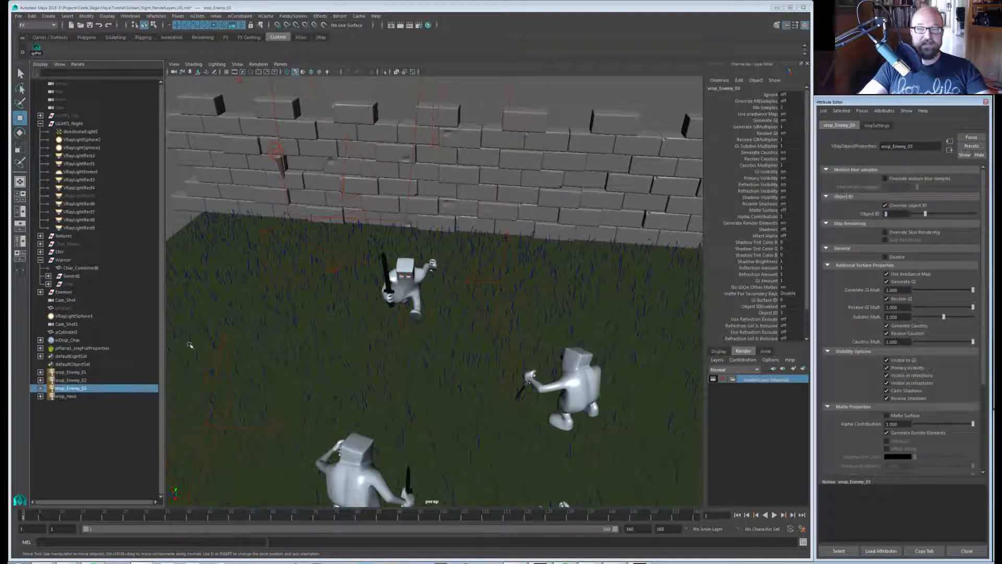
left_click(70, 379)
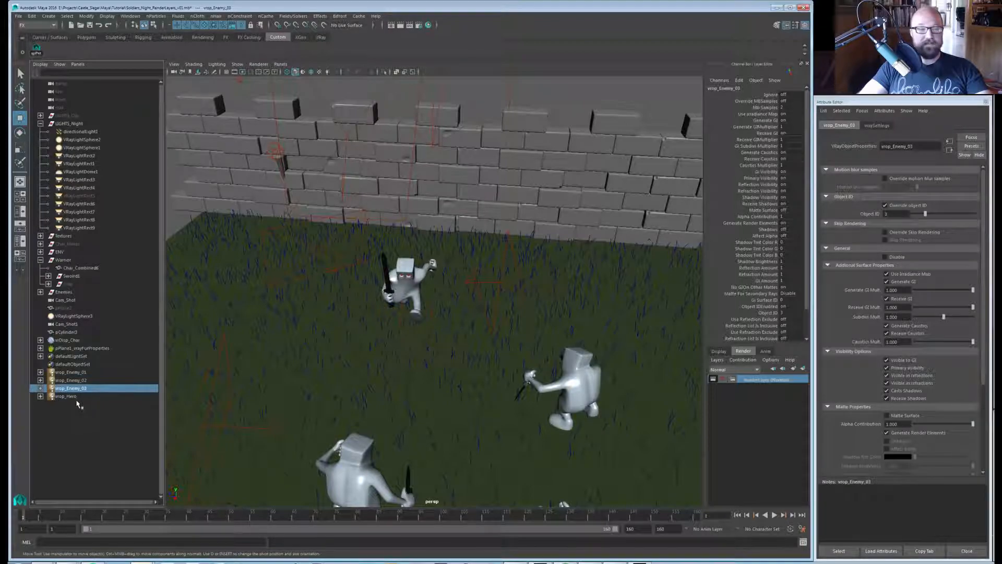
Apply a single V-Ray object properties node to the grass floor and its fur preview.
left_click(78, 397)
left_click_drag(460, 334, 468, 282, "alt")
left_click(455, 313)
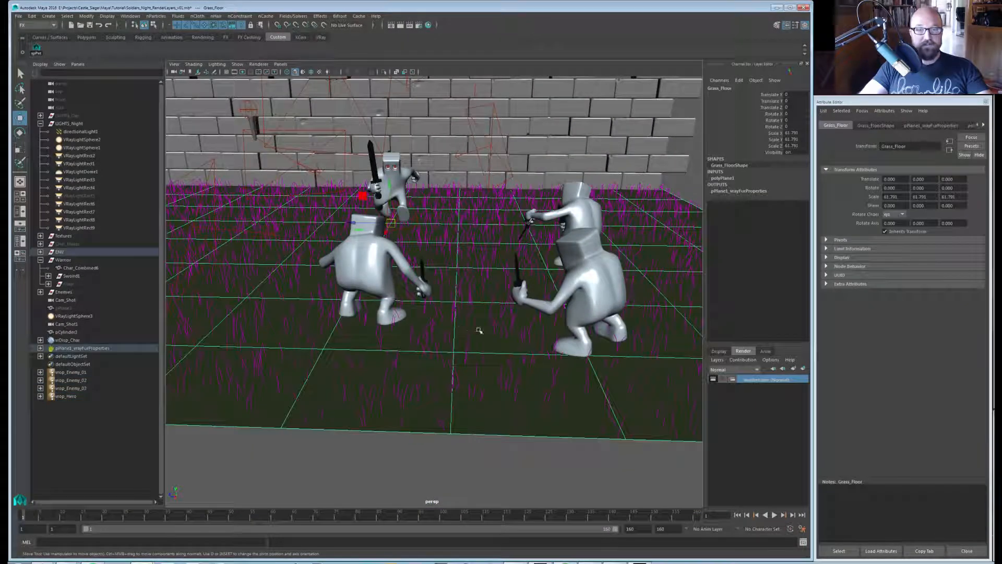
left_click_drag(479, 330, 469, 371, "alt")
left_click(464, 410)
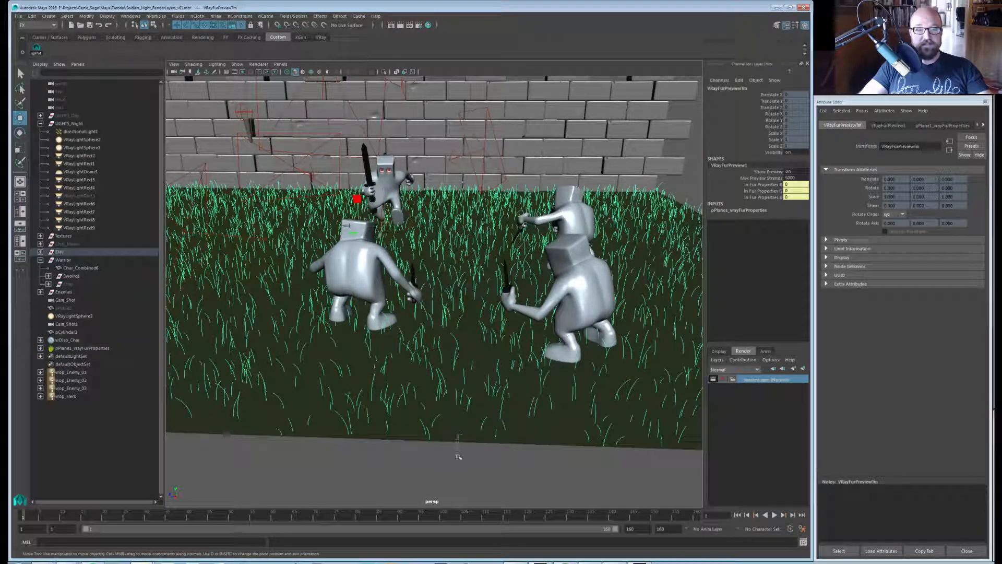
left_click_drag(453, 441, 480, 464, "alt")
left_click(438, 386)
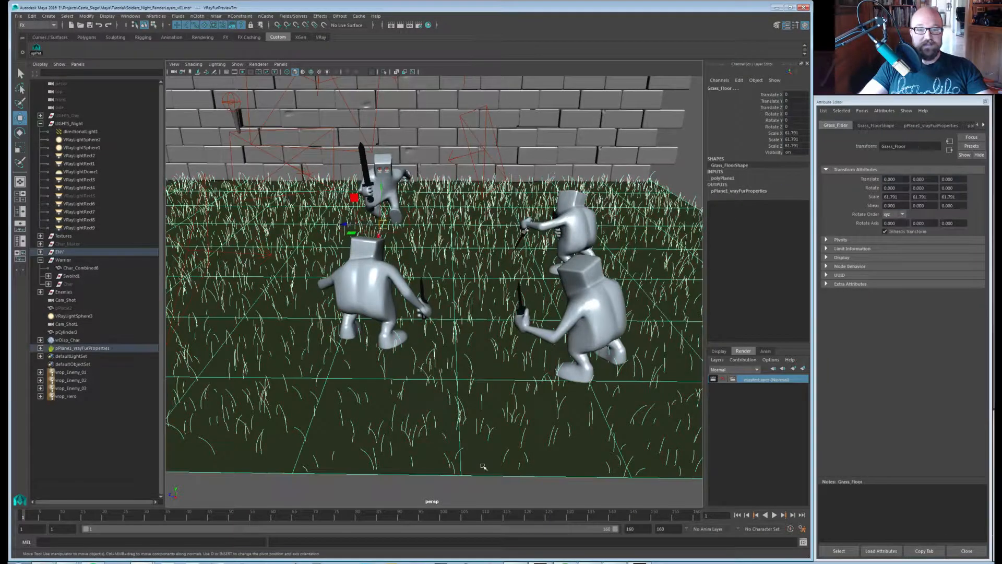
left_click_drag(438, 386, 450, 393, "alt")
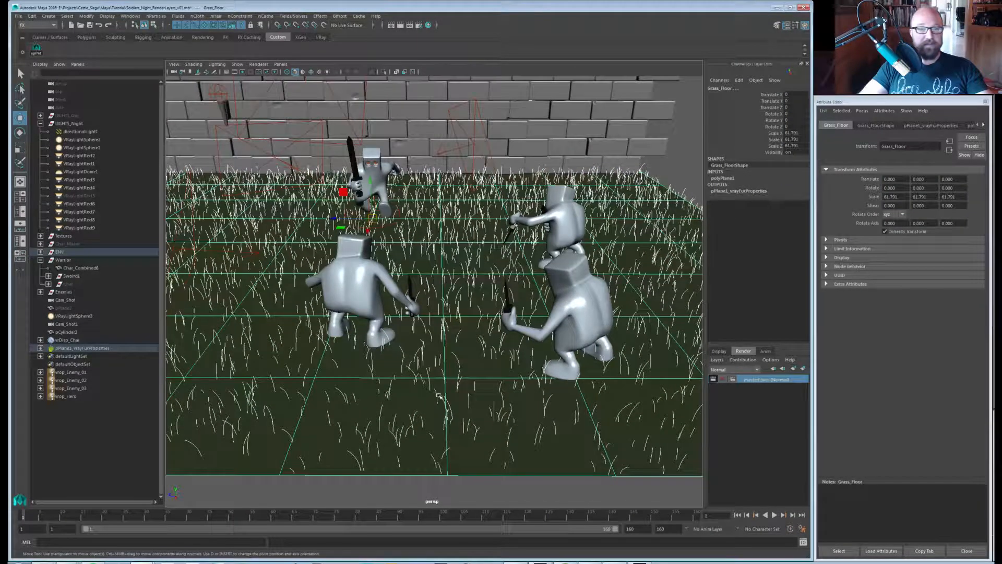
left_click(49, 16)
mouse_move(77, 190)
mouse_move(172, 308)
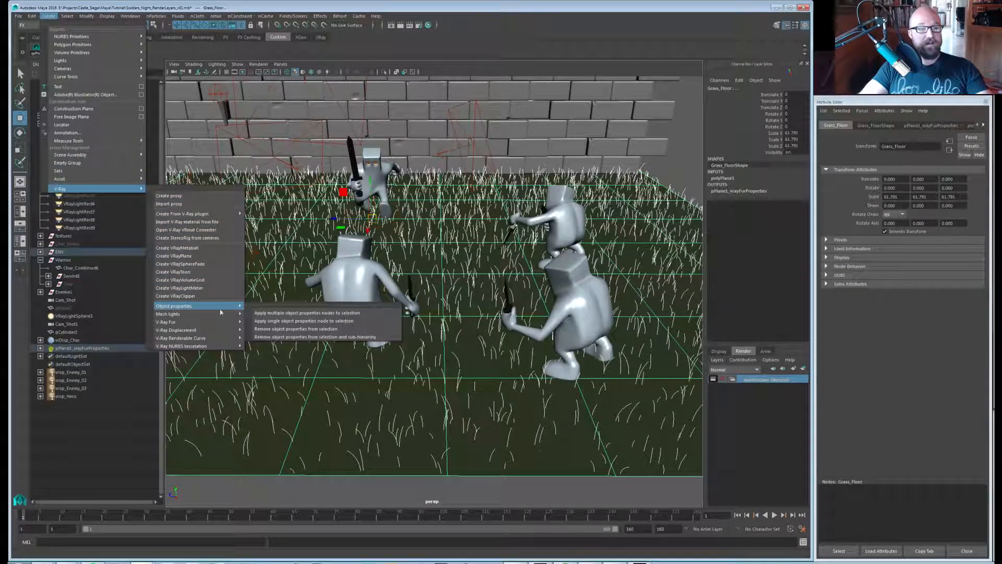
left_click(297, 321)
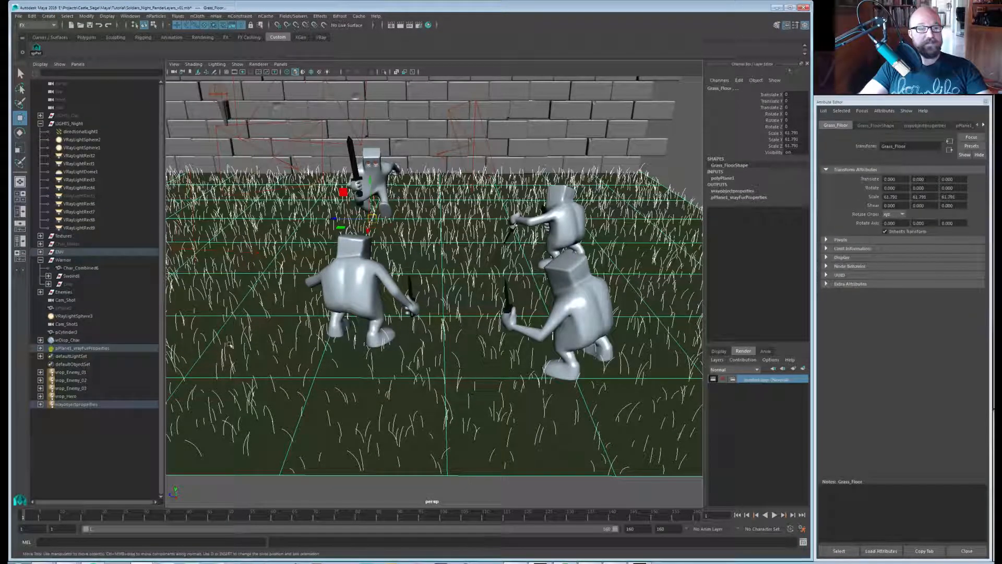
Rename the grass object properties node to vrop_Grass and override its object ID with 5.
left_click(66, 405)
double_click(67, 405)
type("vrop_Gr")
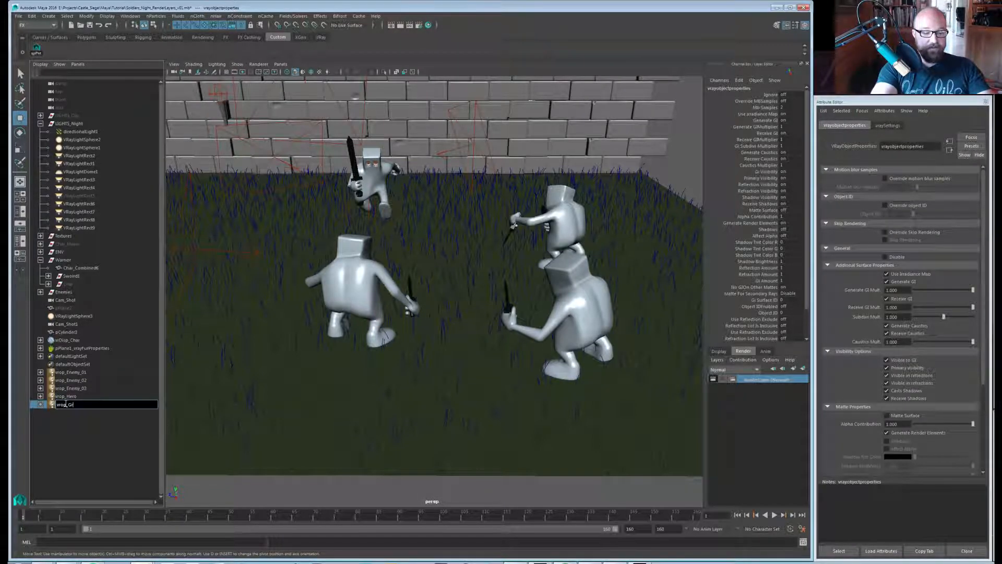
type("ass")
key("Return")
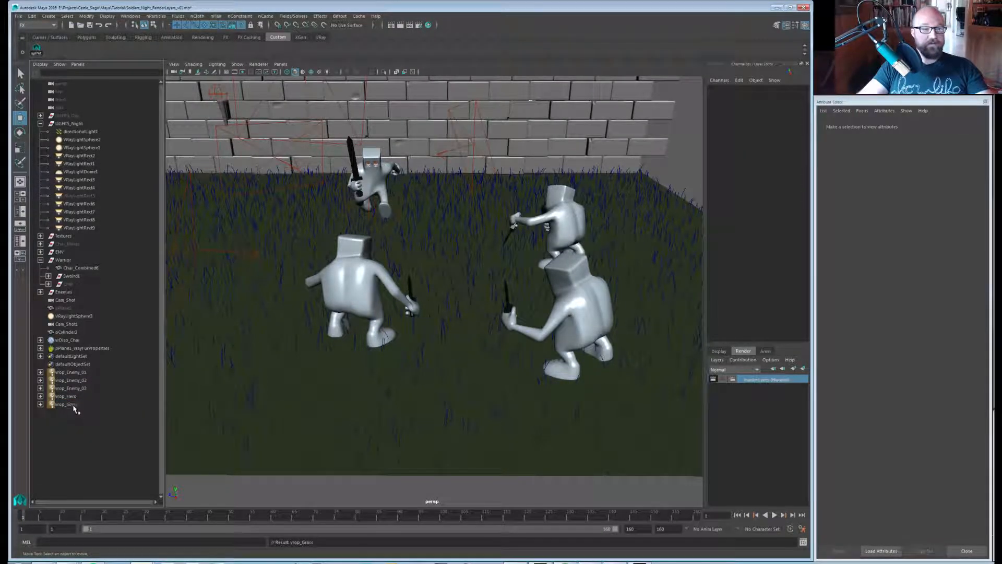
left_click(885, 205)
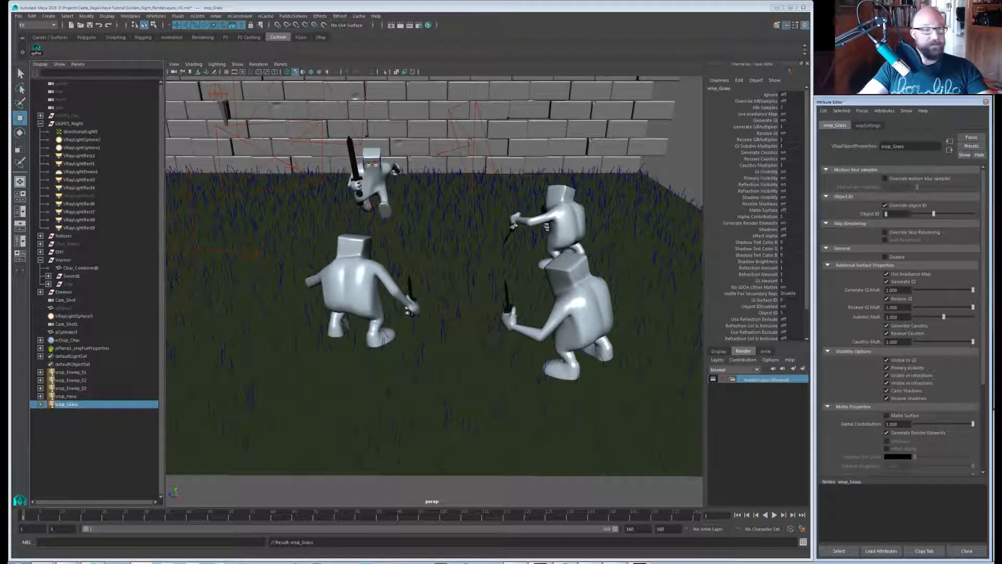
left_click_drag(9, 88, 999, 156)
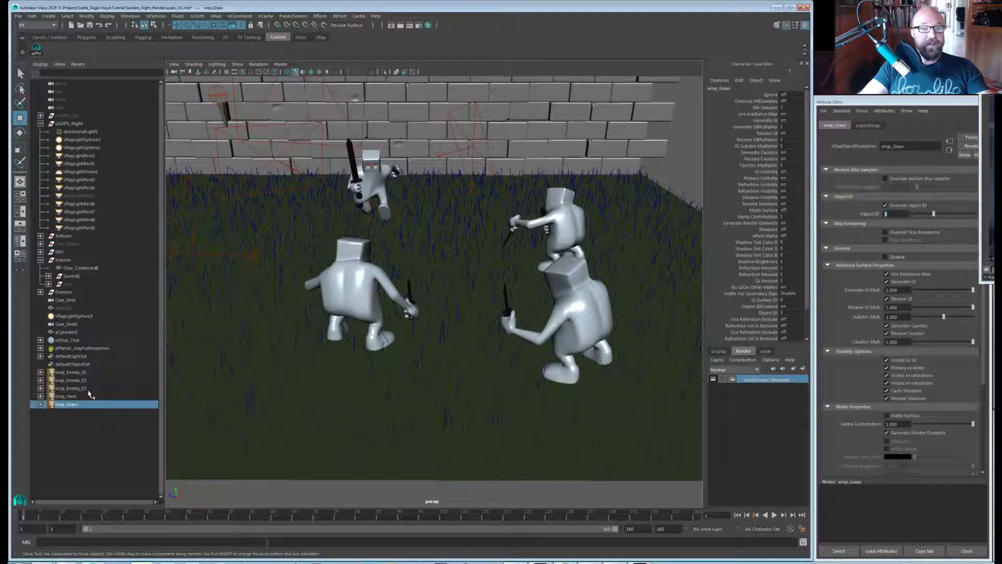
Check the object ID settings of the enemy, hero and grass properties nodes one after another.
left_click(77, 373)
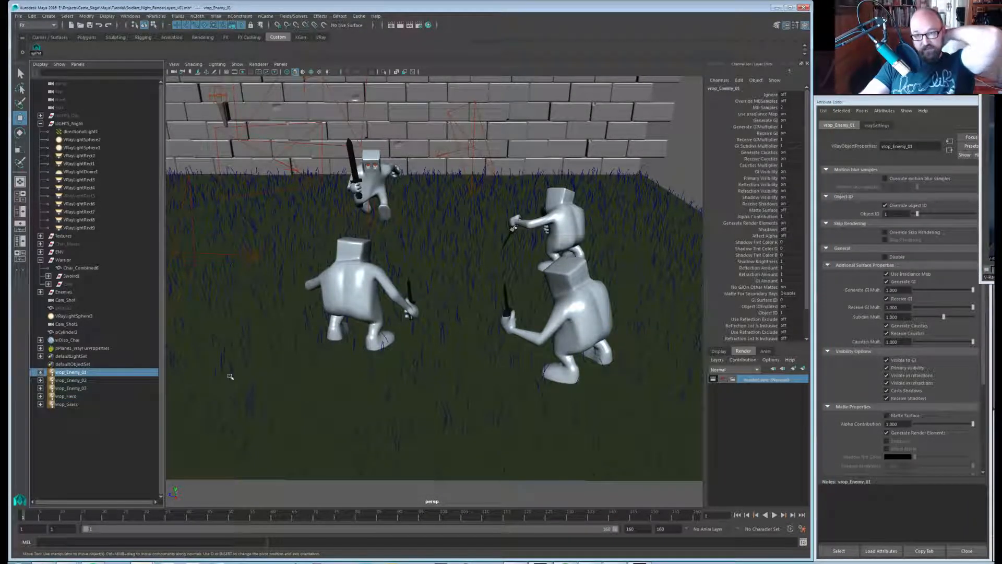
left_click(103, 379)
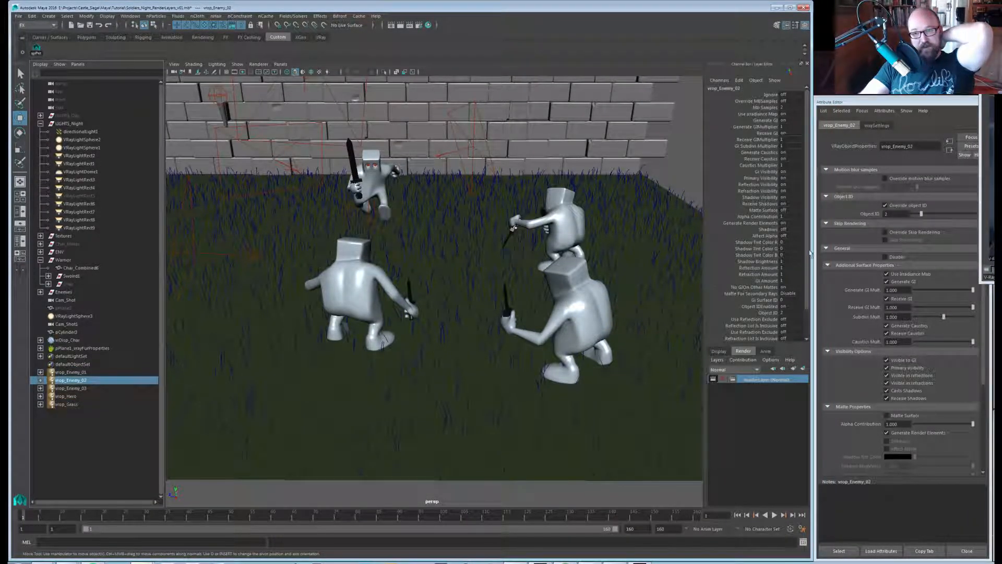
key("Down")
key("Down")
key("Down")
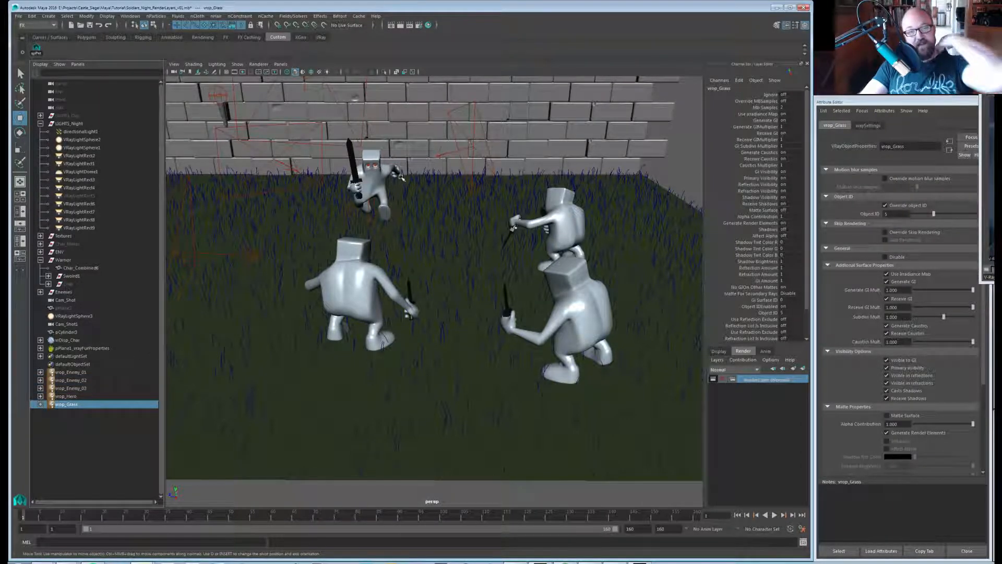
Add another Multi Matte render element with anti-aliasing considered and red, green and blue object IDs 4, 5 and 6.
left_click(418, 26)
left_click(221, 172)
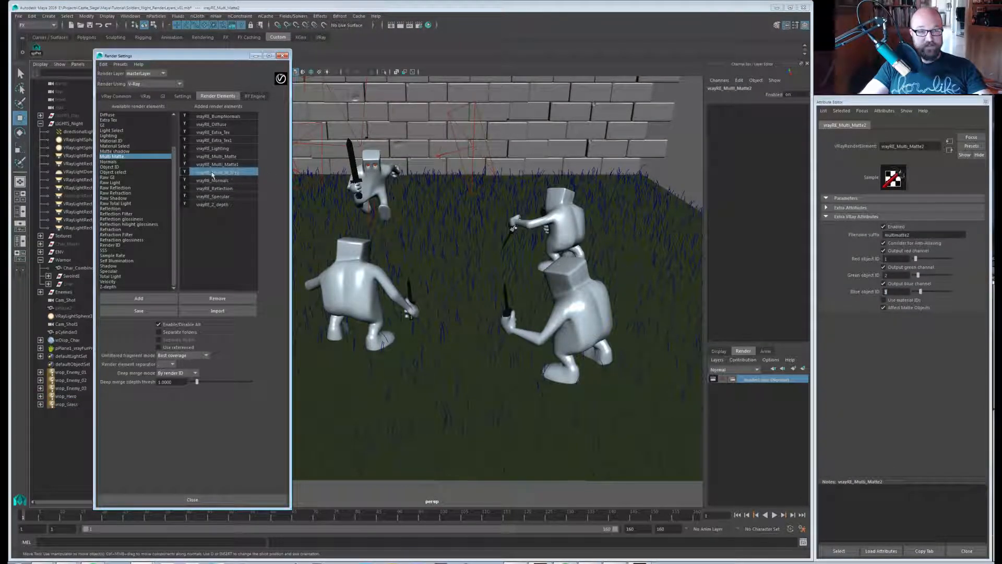
double_click(116, 157)
left_click(138, 298)
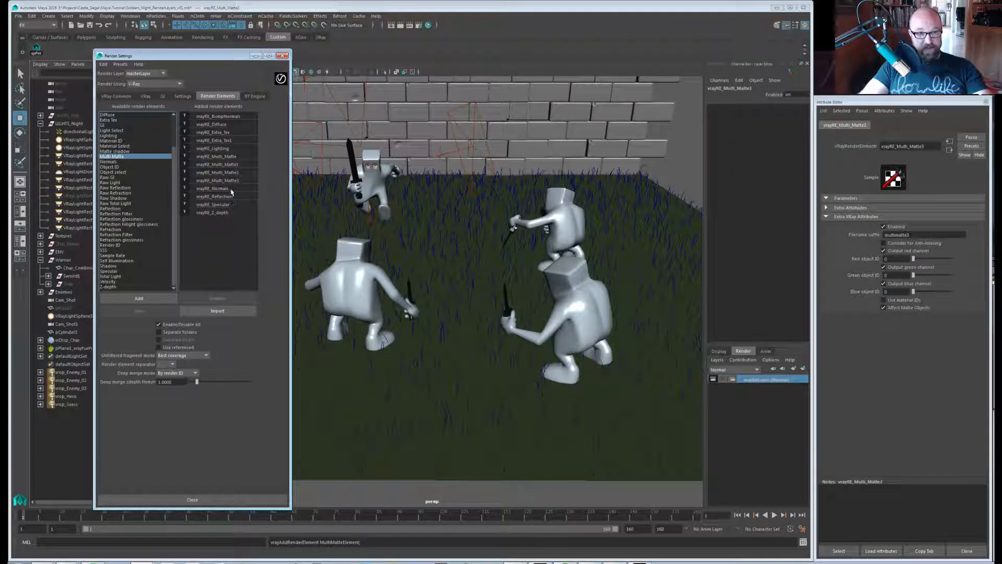
left_click(232, 180)
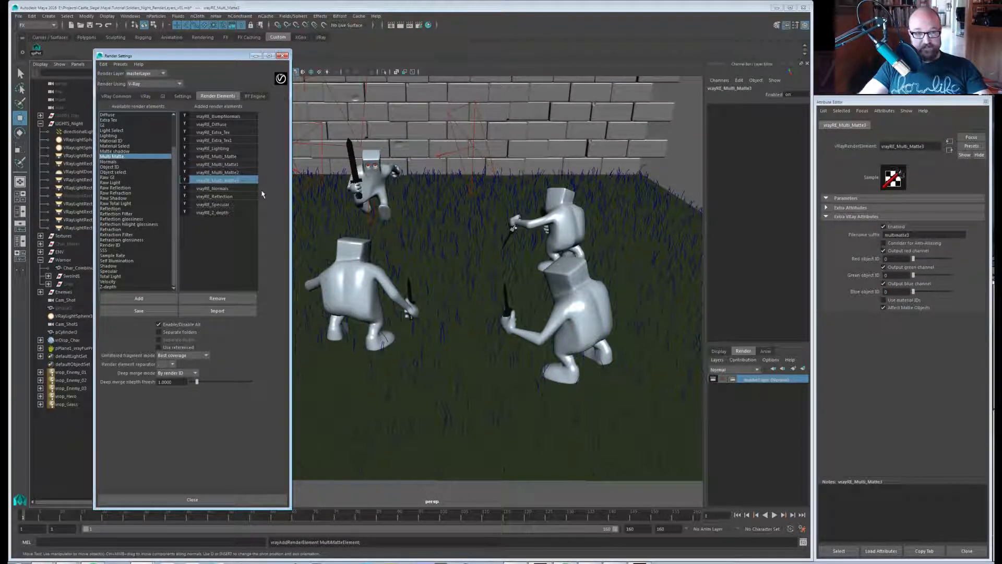
left_click(884, 242)
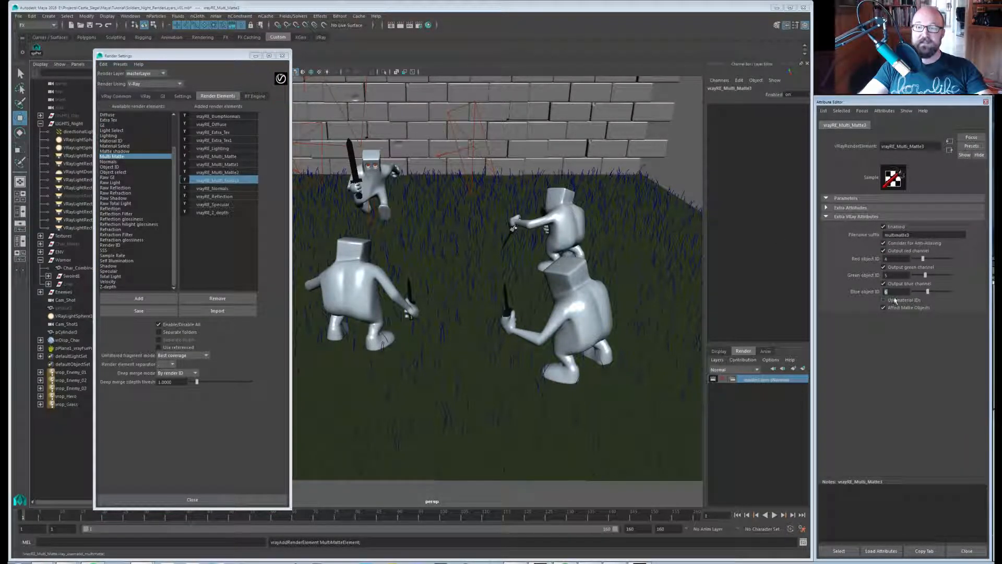
Rename the first Multi Matte render element, vrayRE_Multi_Matte, to vrayRE_MM_Mat_01.
left_click(235, 174)
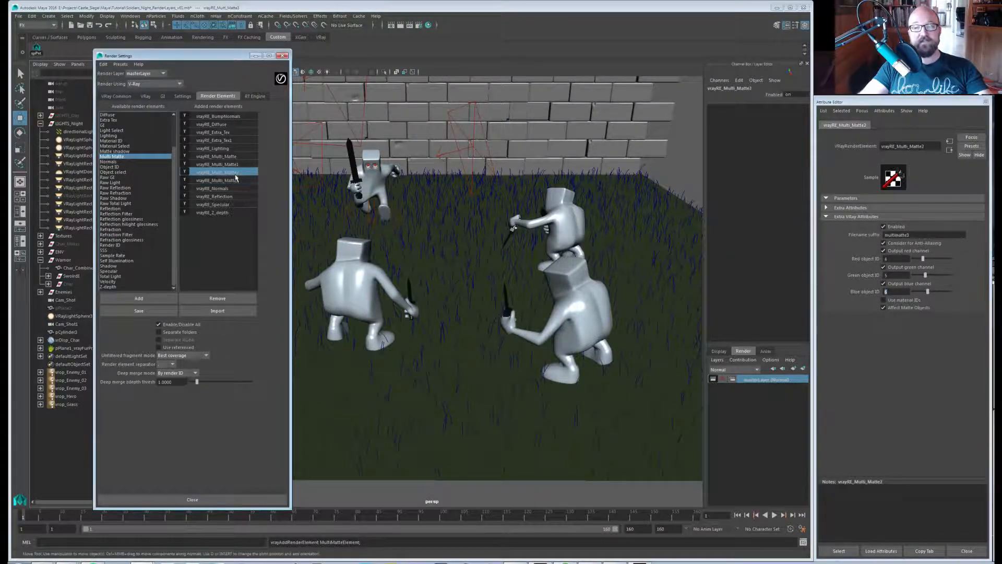
left_click(235, 181)
left_click(233, 164)
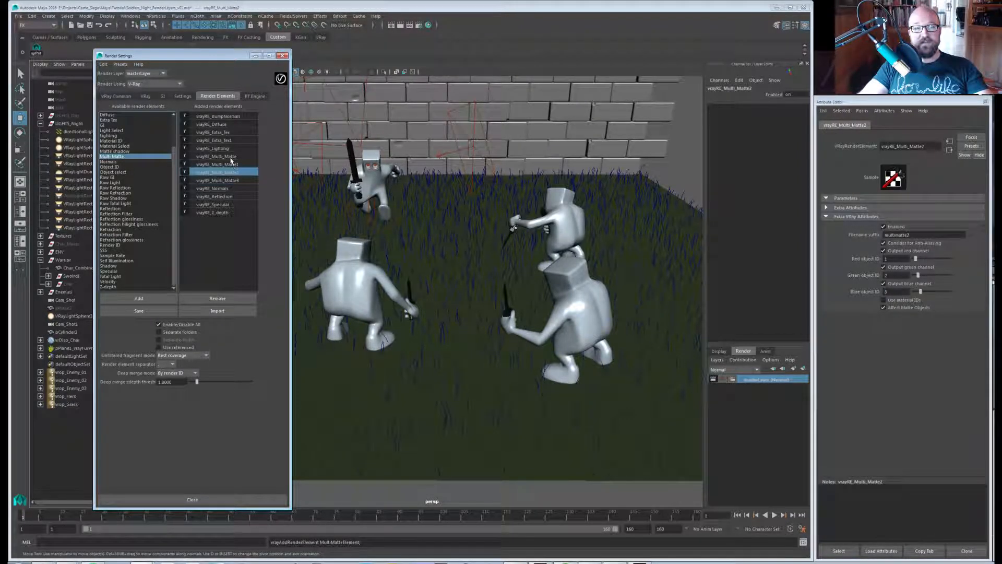
left_click(234, 157)
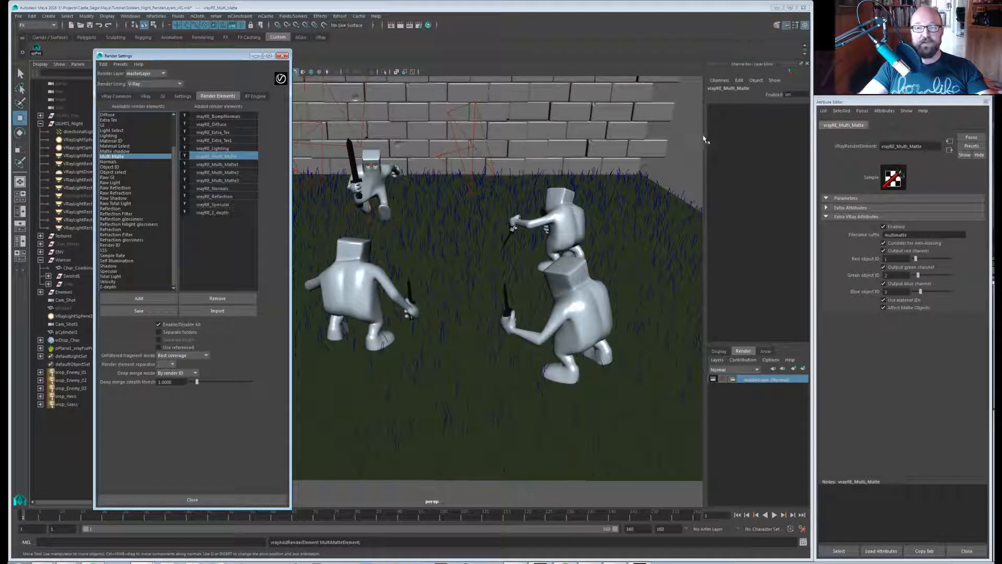
double_click(226, 159)
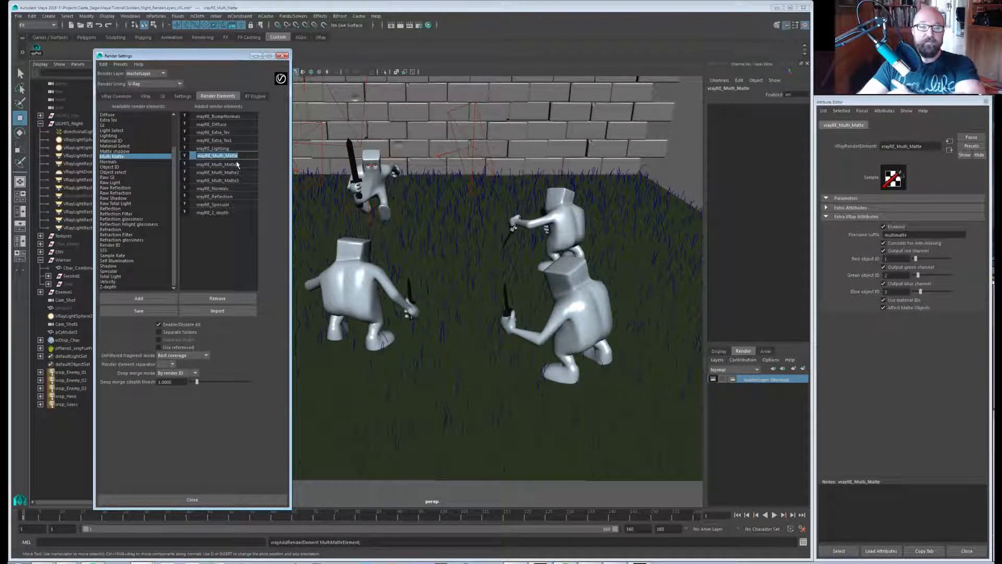
key("Return")
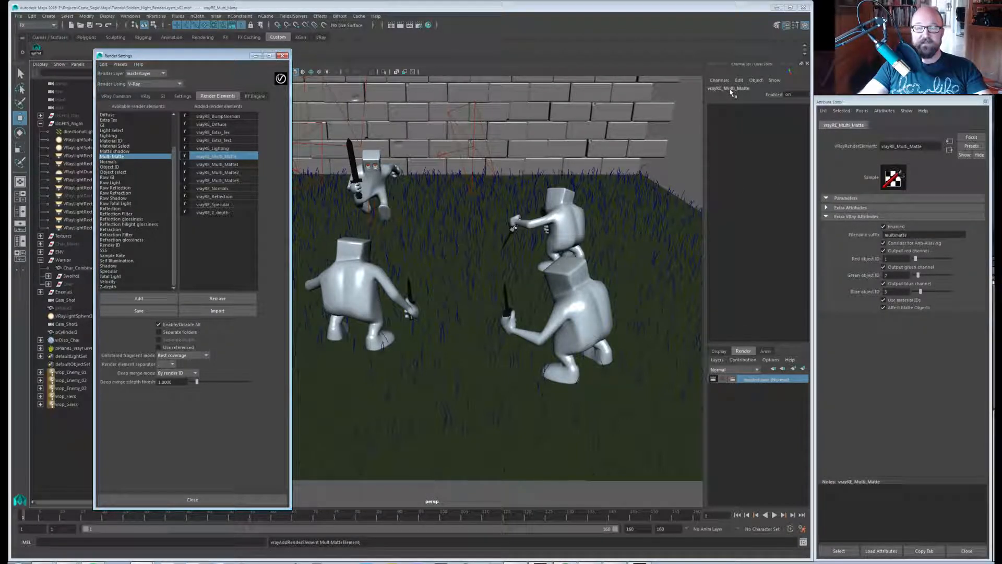
double_click(741, 88)
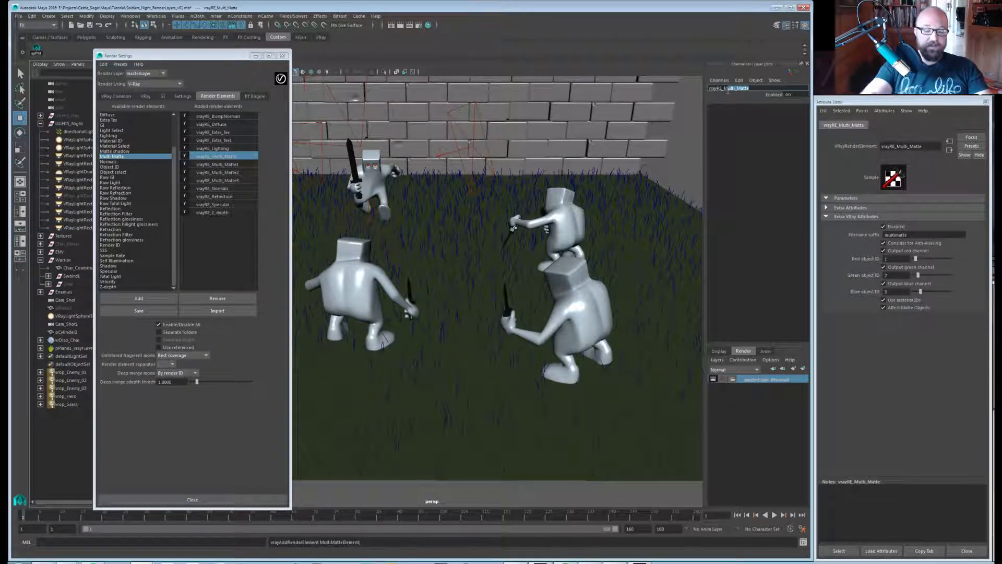
key("BackSpace")
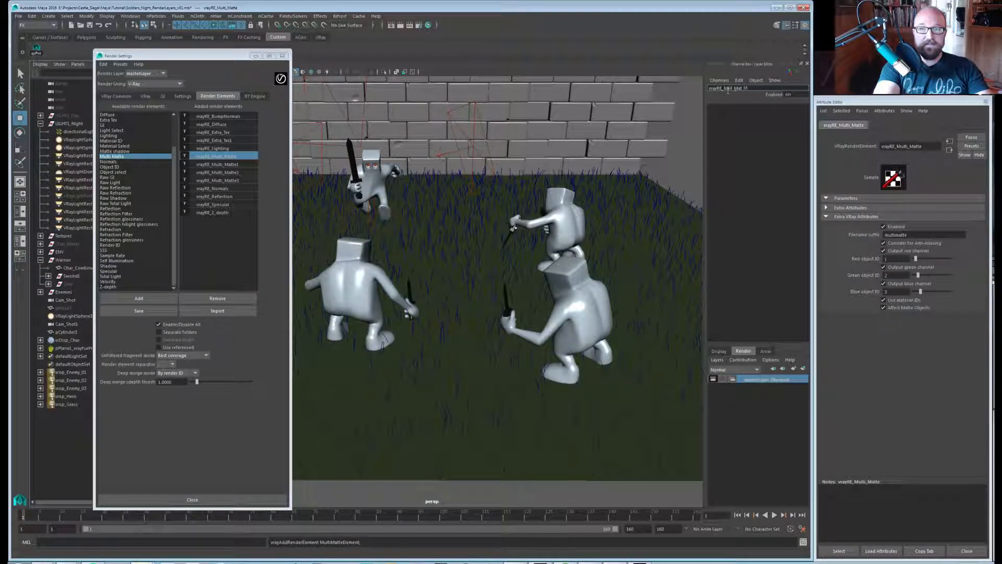
key("Return")
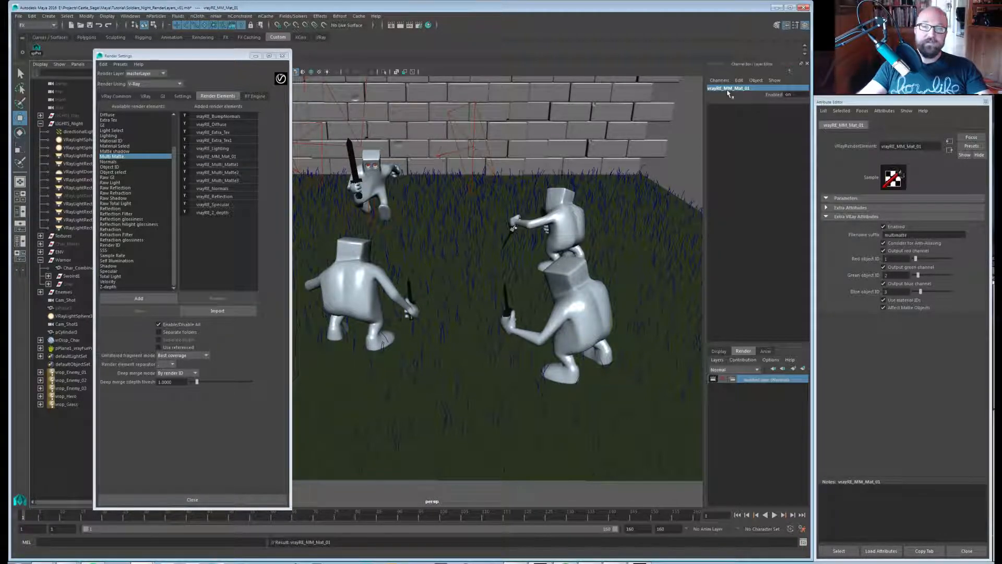
Set the filename suffix of vrayRE_MM_Mat_01 to mm_mat_01.
double_click(919, 235)
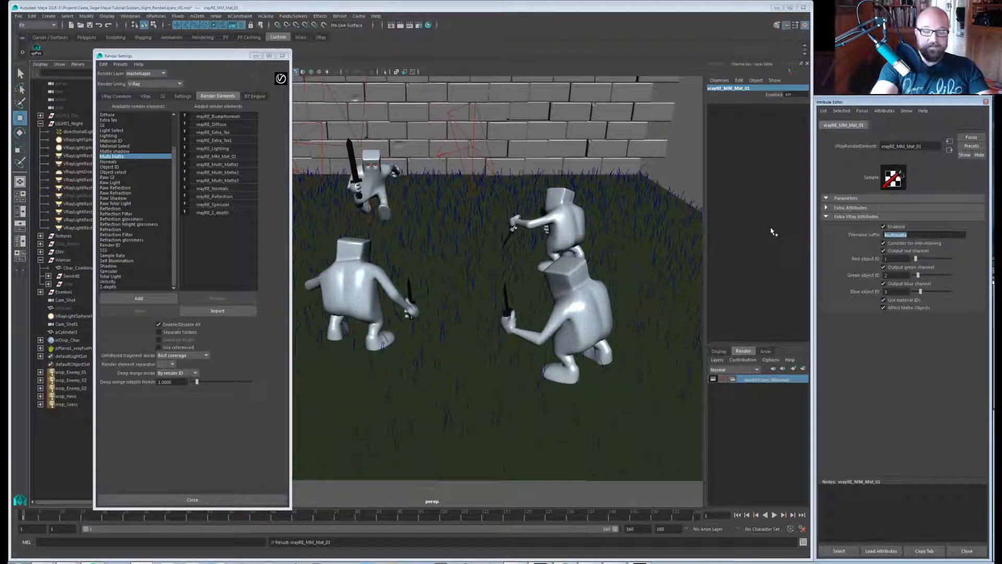
type("mm")
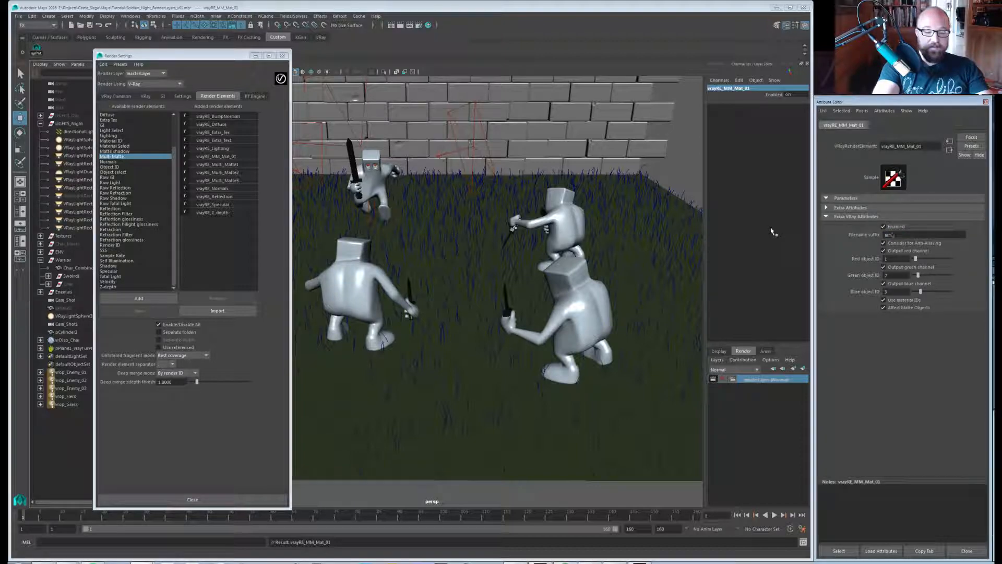
type("_mat_")
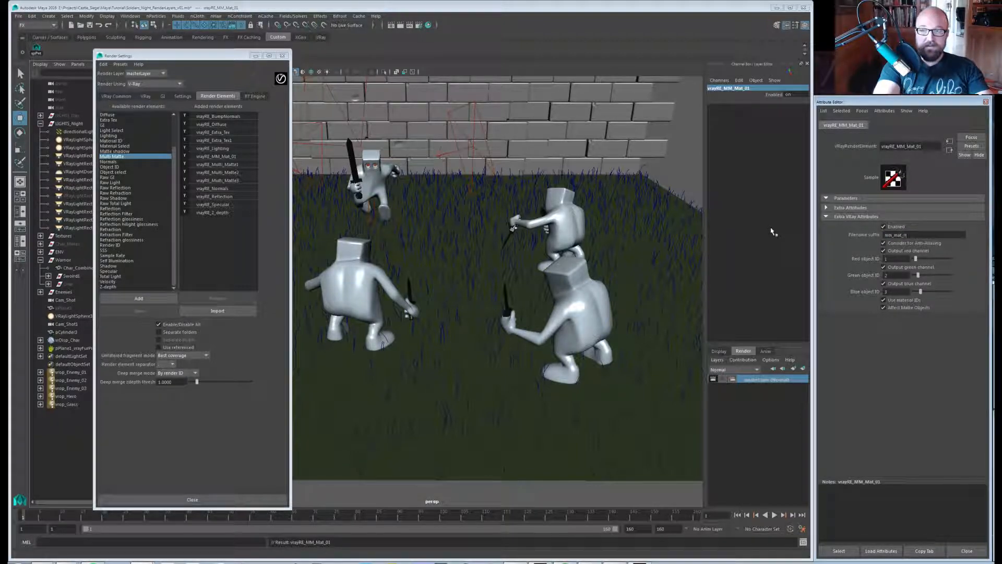
type("01")
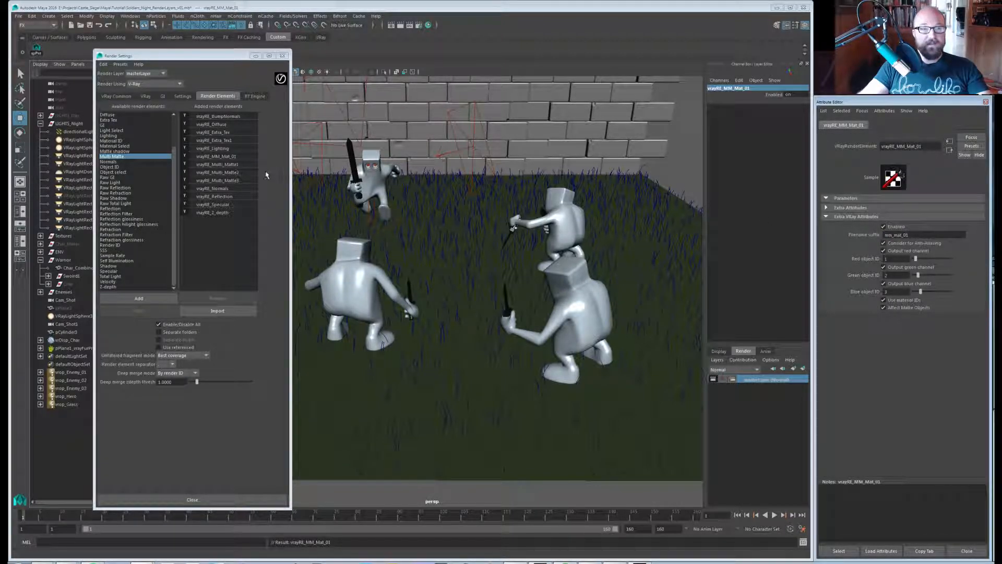
Rename the render element vrayRE_Multi_Matte1 to vrayRE_MM_Mat_02, reusing the first material matte's name.
left_click(238, 158)
double_click(729, 88)
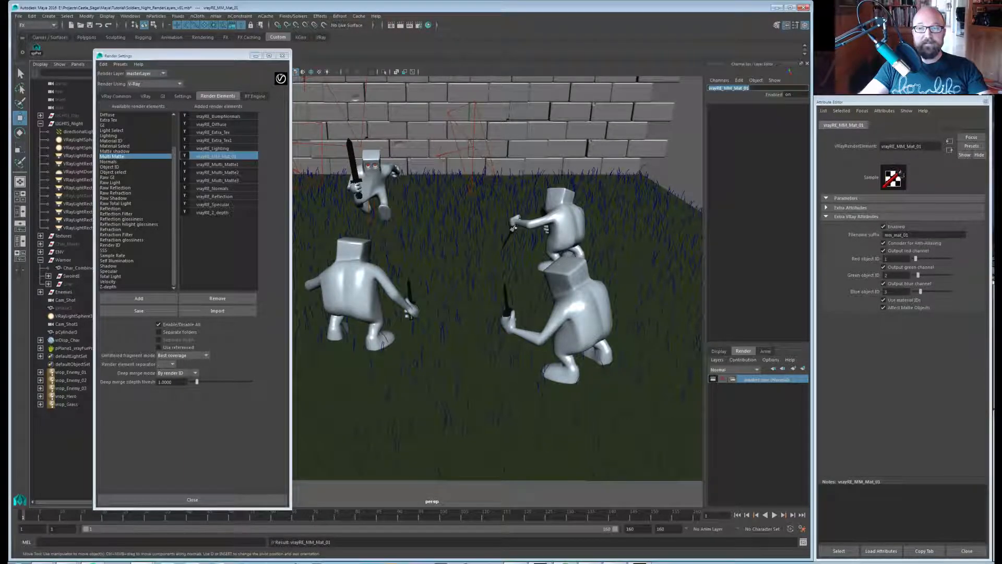
left_click(221, 165)
left_click(746, 89)
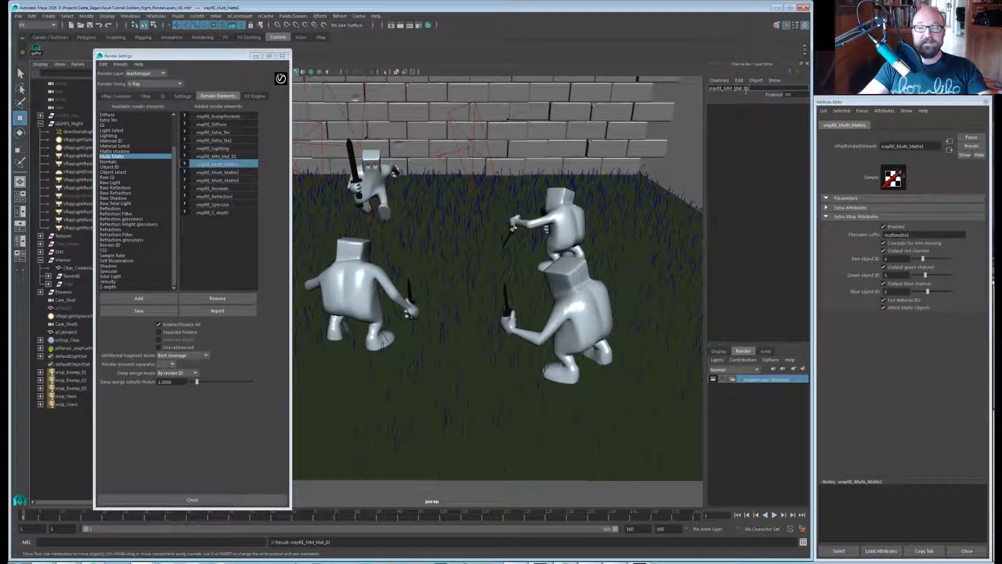
key("BackSpace")
type("2")
key("Return")
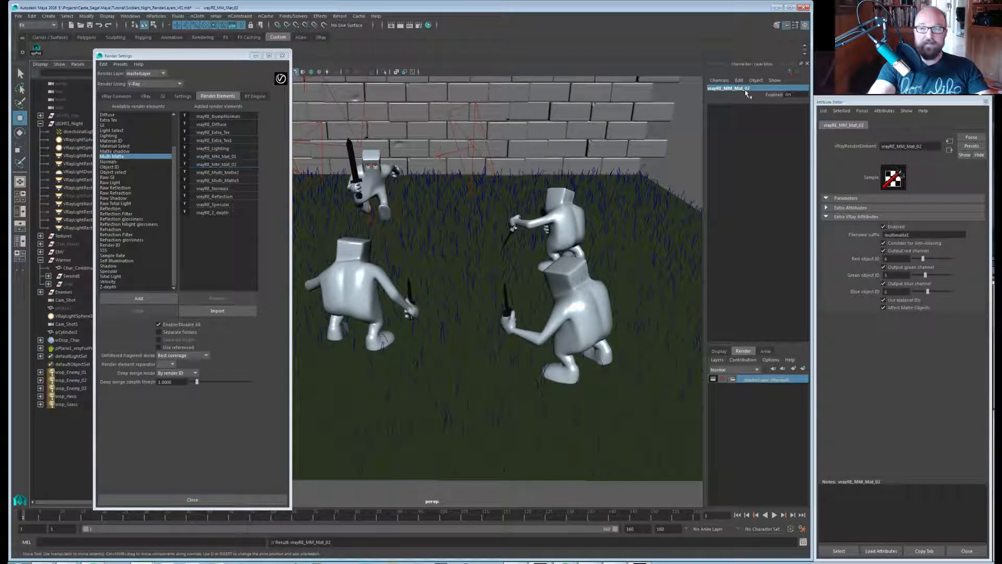
Set the filename suffix of vrayRE_MM_Mat_02 to mm_mat_02.
left_click(242, 158)
left_click(216, 164)
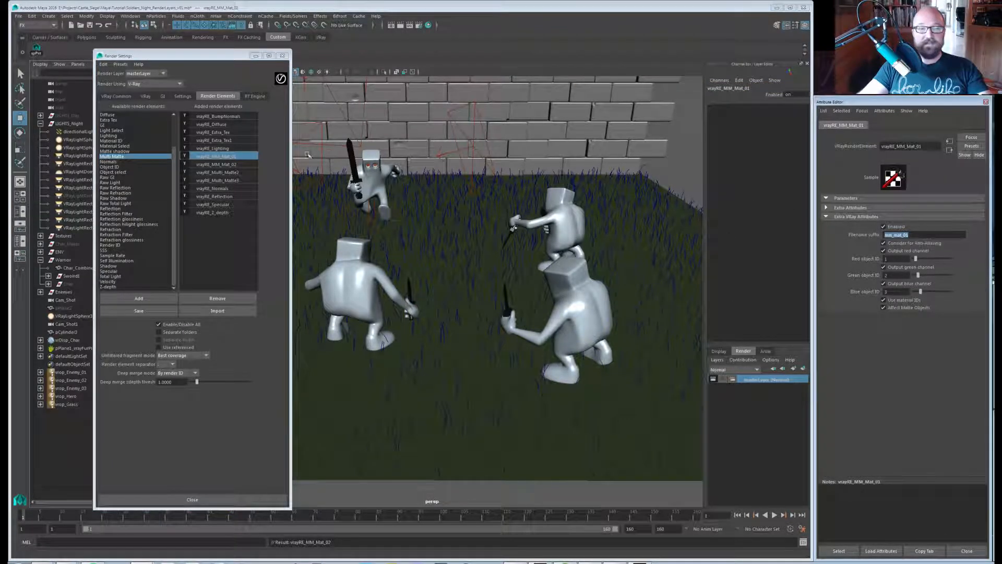
left_click(916, 236)
type("mm_mat_02")
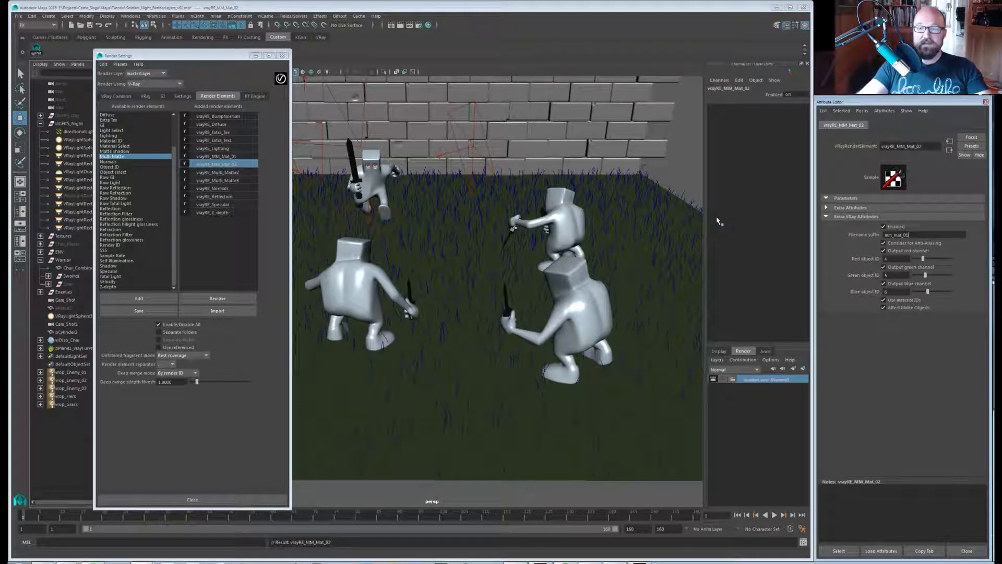
Rename the render elements vrayRE_Multi_Matte2 and vrayRE_Multi_Matte3 to vrayRE_MM_OBJ_01 and vrayRE_MM_OBJ_02.
left_click(223, 180)
left_click(240, 172)
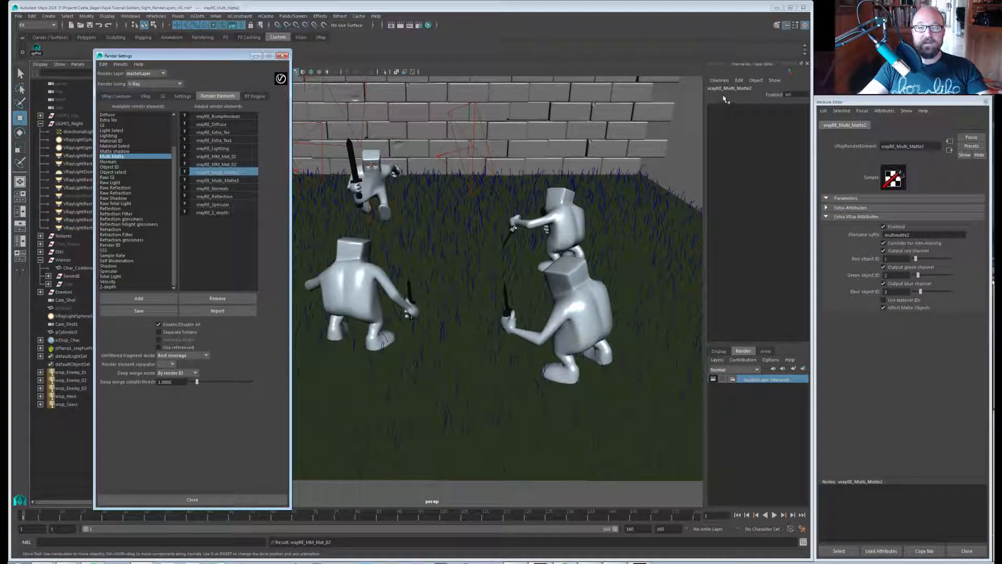
double_click(729, 87)
type("mm_mat_01")
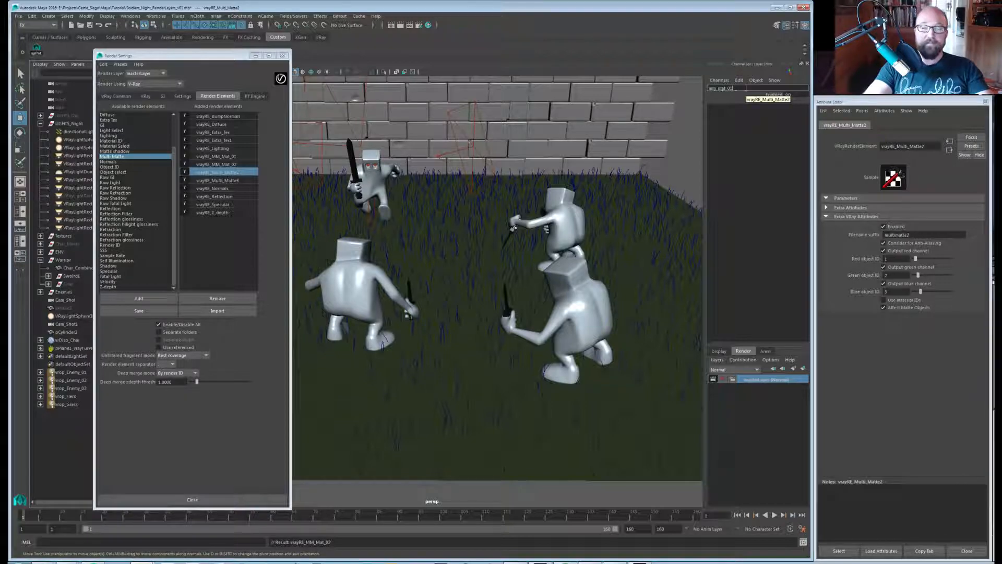
key("Escape")
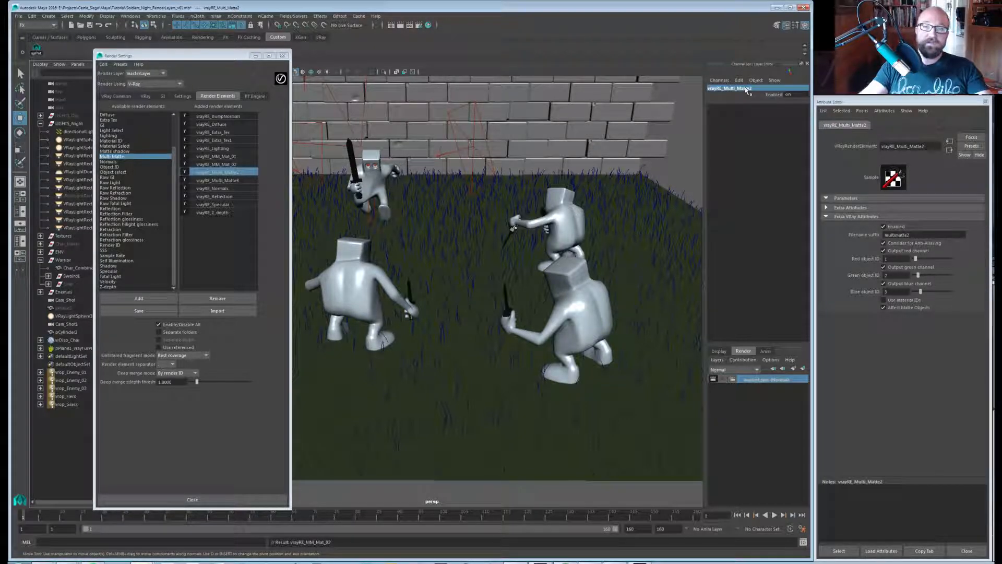
double_click(747, 88)
mouse_move(736, 88)
left_mouse_down()
mouse_move(752, 88)
mouse_move(729, 88)
left_mouse_up()
type("MM")
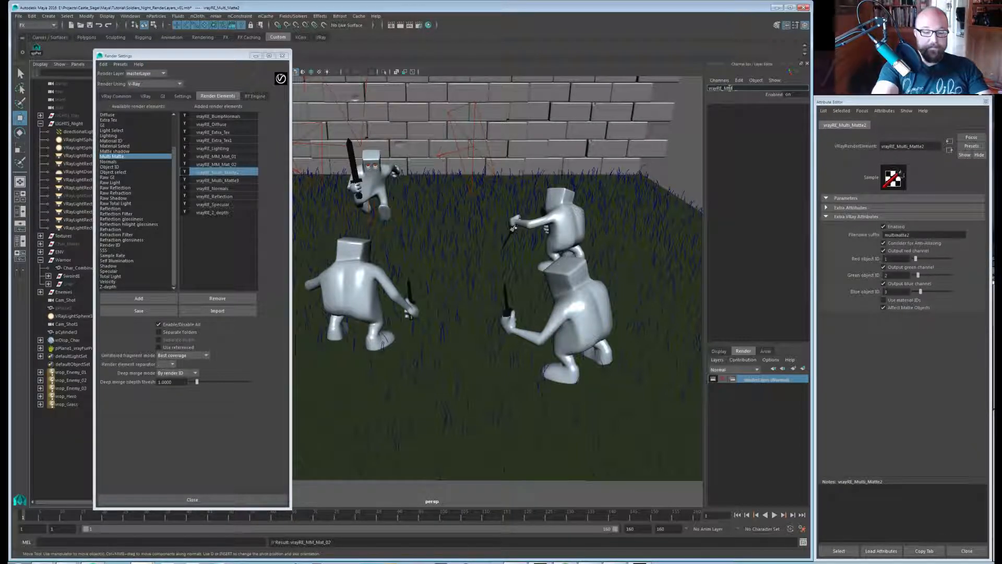
type("_OBJ_01")
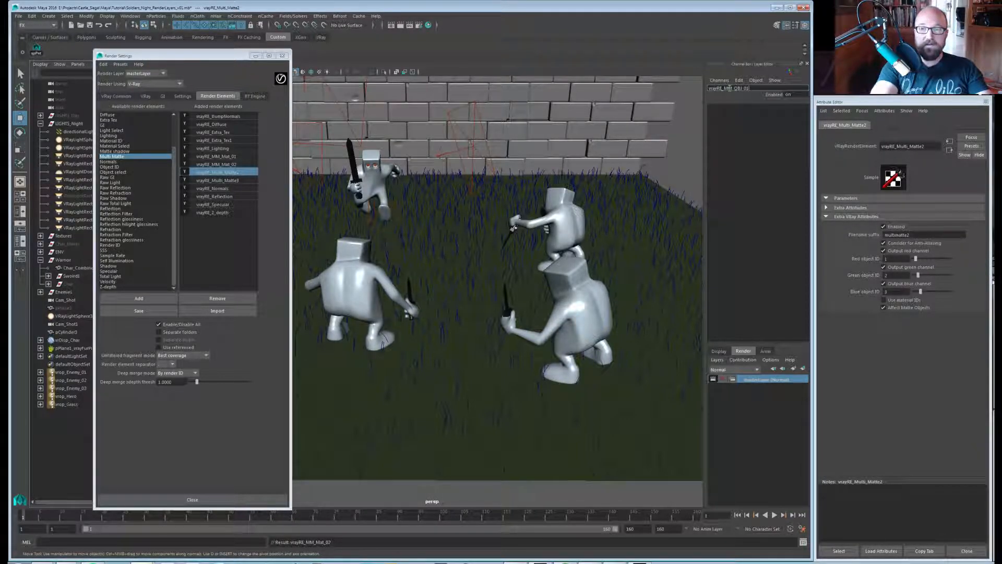
key("Return")
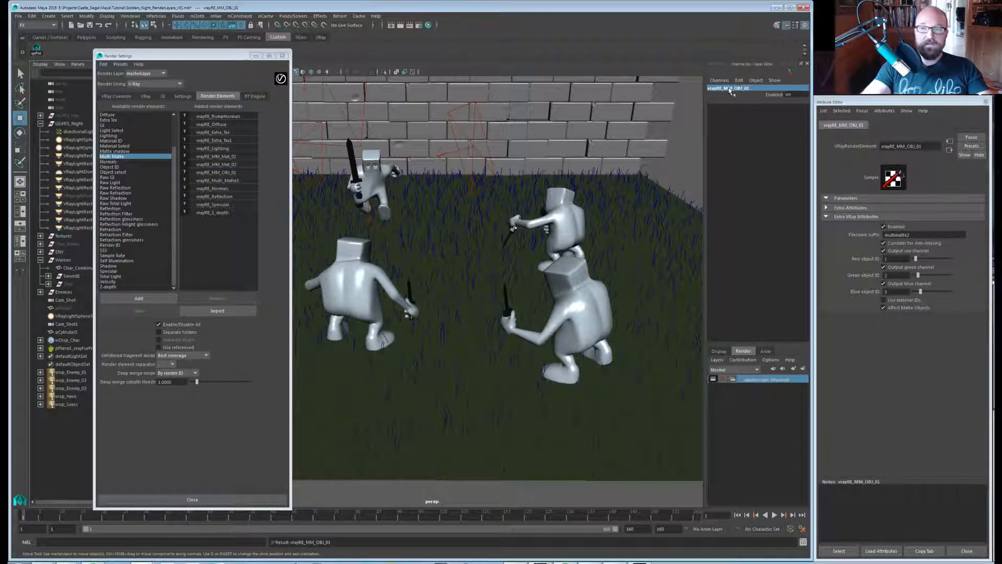
left_click(237, 180)
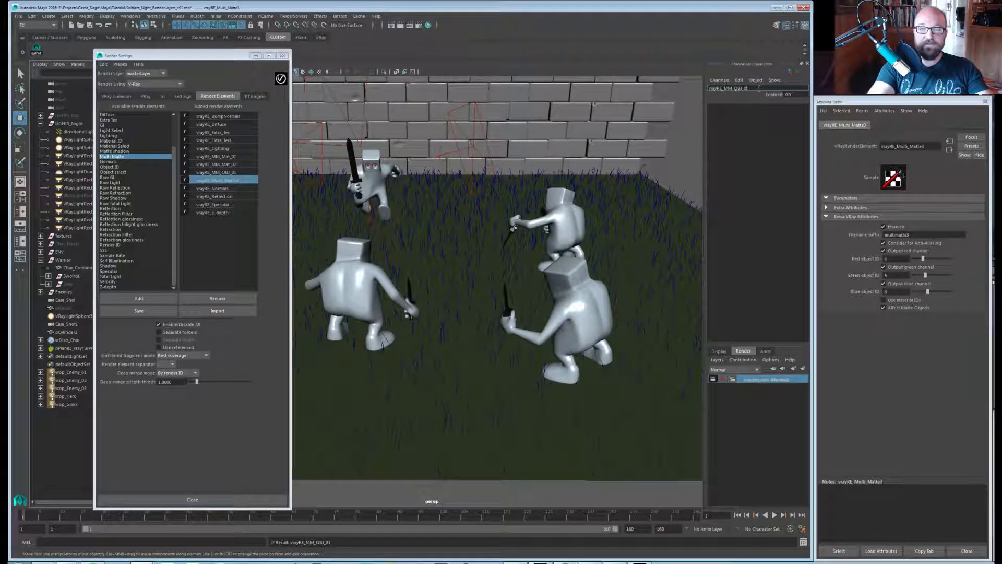
Set the filename suffix of vrayRE_MM_OBJ_01 to mm_obj_01.
left_click(225, 172)
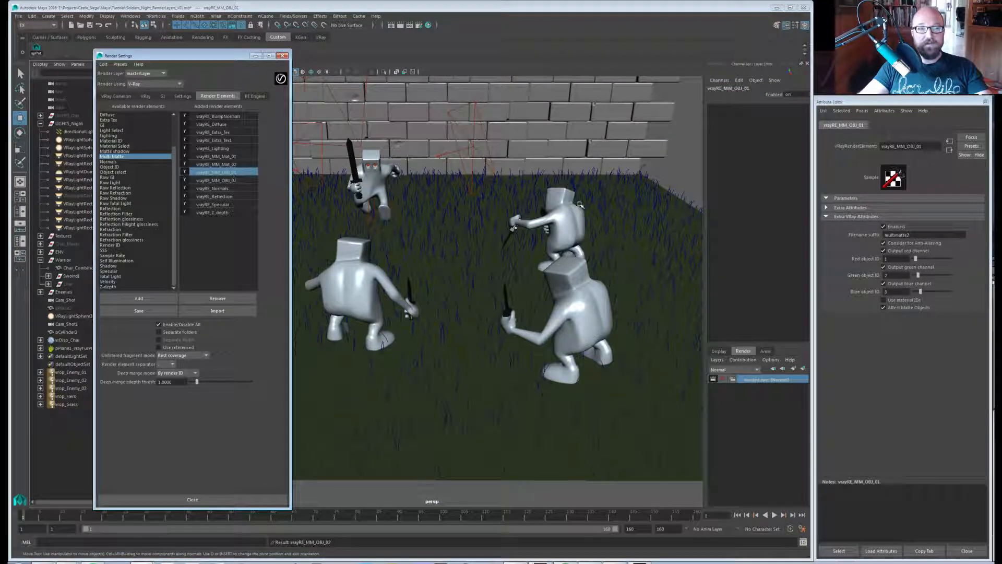
left_click_drag(933, 238, 687, 216)
type("mm")
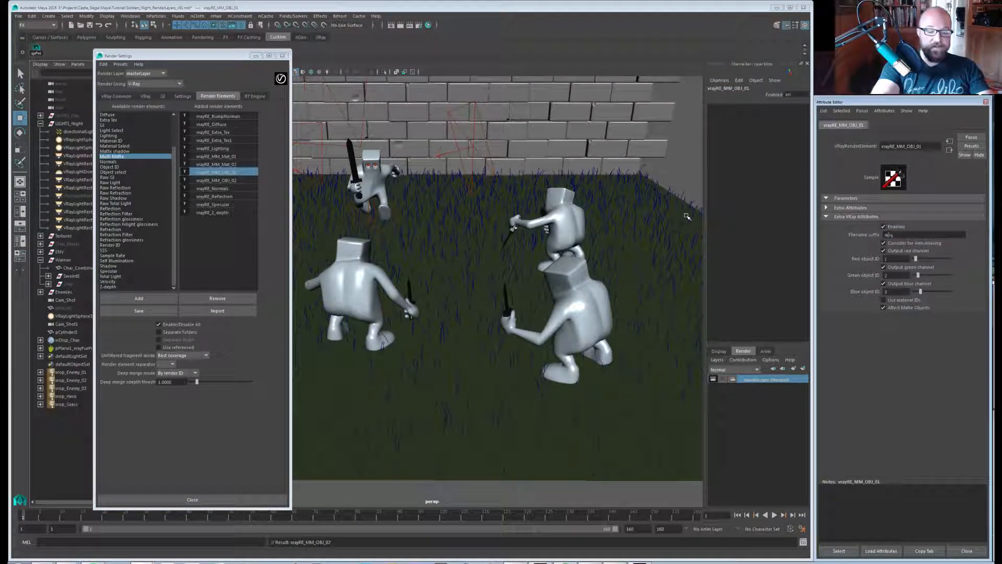
type("_obj_")
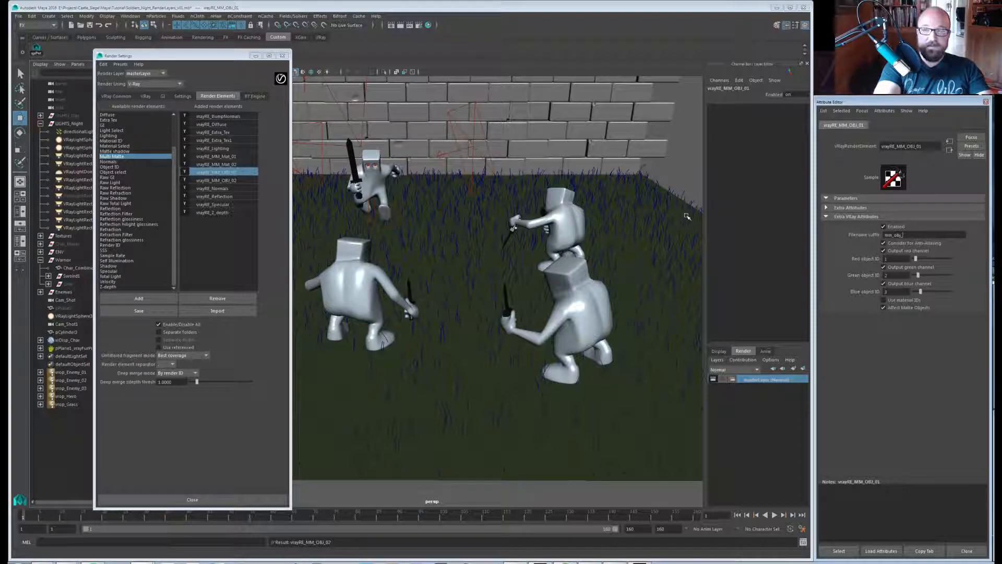
type("01")
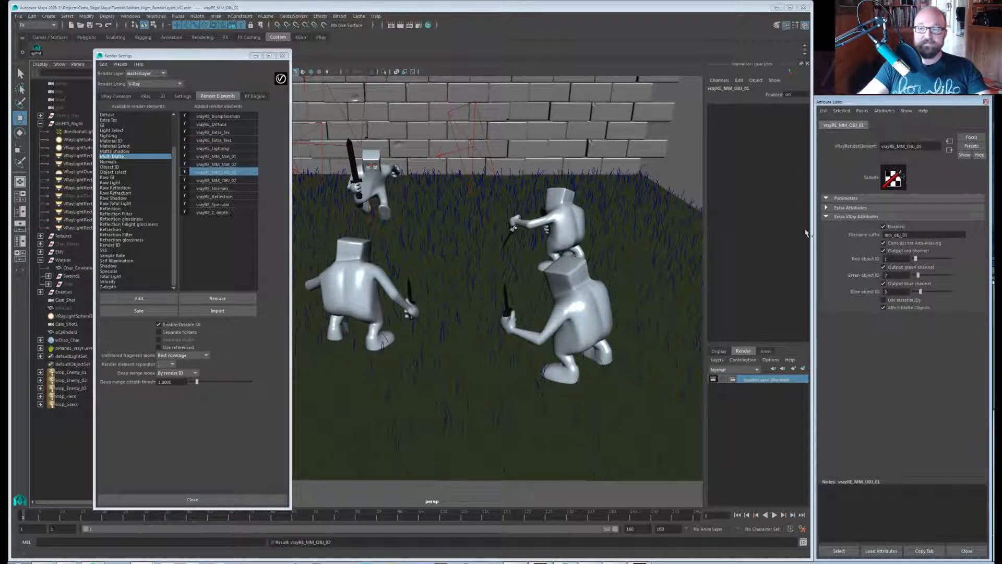
Set the filename suffix of vrayRE_MM_OBJ_02 to mm_obj_02.
left_click(217, 180)
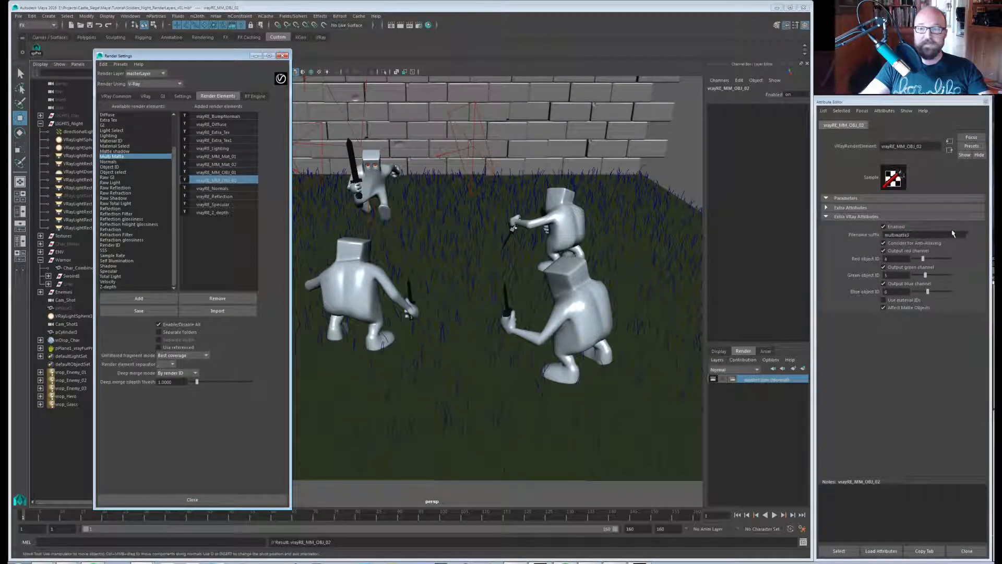
left_click_drag(952, 233, 489, 203)
type("mm_obj_01")
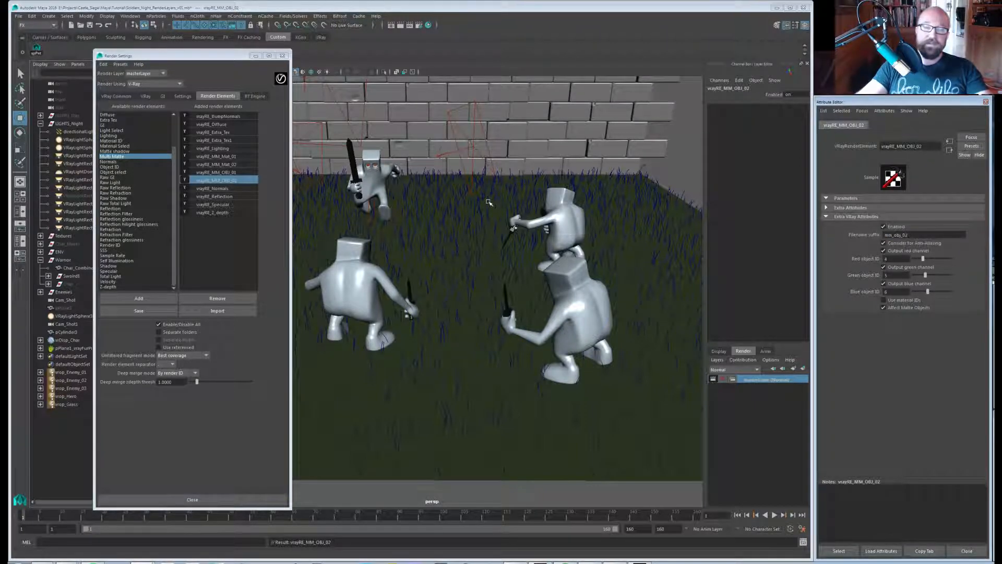
Move the render settings aside, bring in the V-Ray frame buffer and start rendering the night scene.
left_click(216, 156)
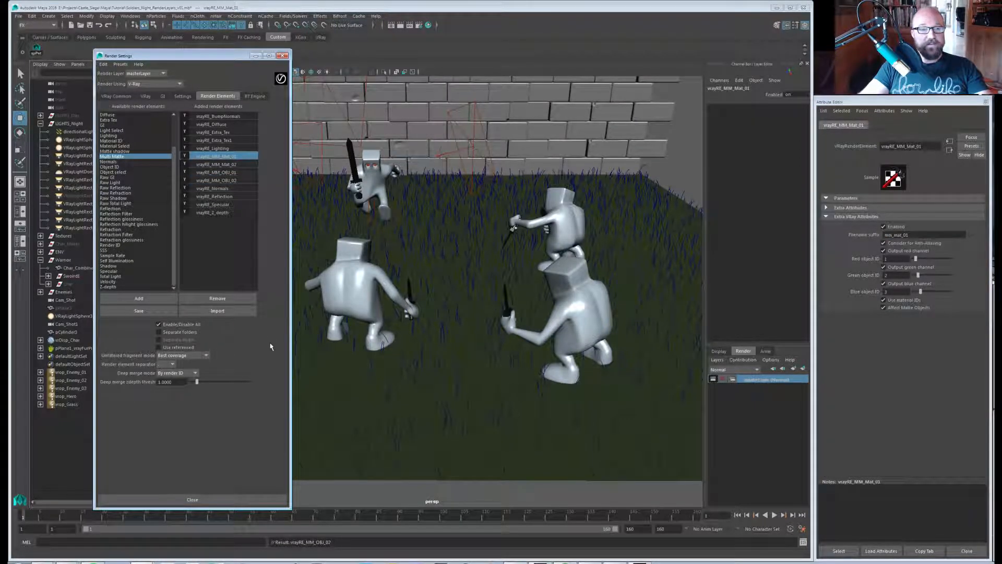
left_click_drag(212, 56, 1001, 64)
left_click_drag(1001, 30, 376, 160)
left_click(508, 170)
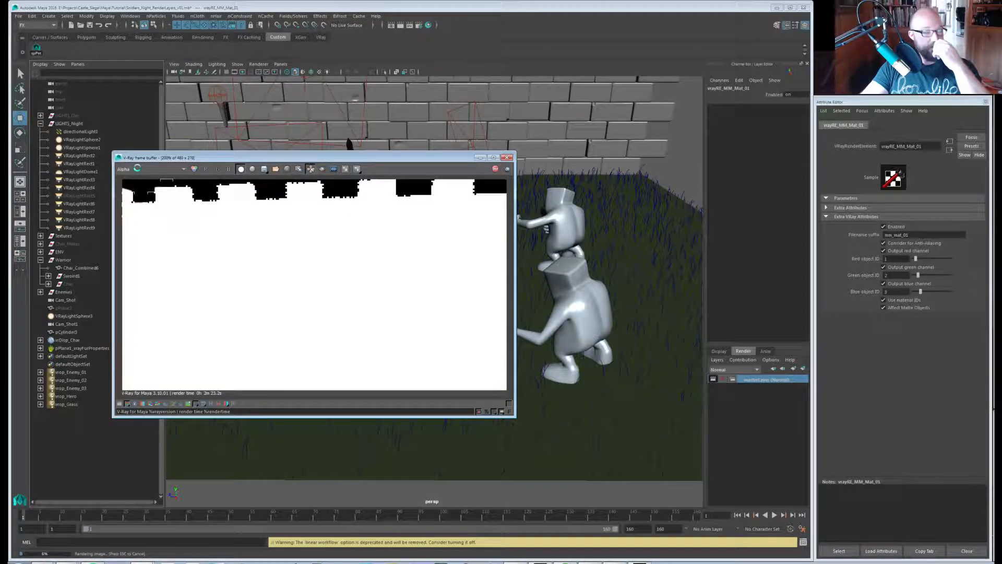
Look through the render passes in the frame buffer, including the material mattes mm_mat_01 and mm_mat_02.
scroll(137, 168, "down", 3)
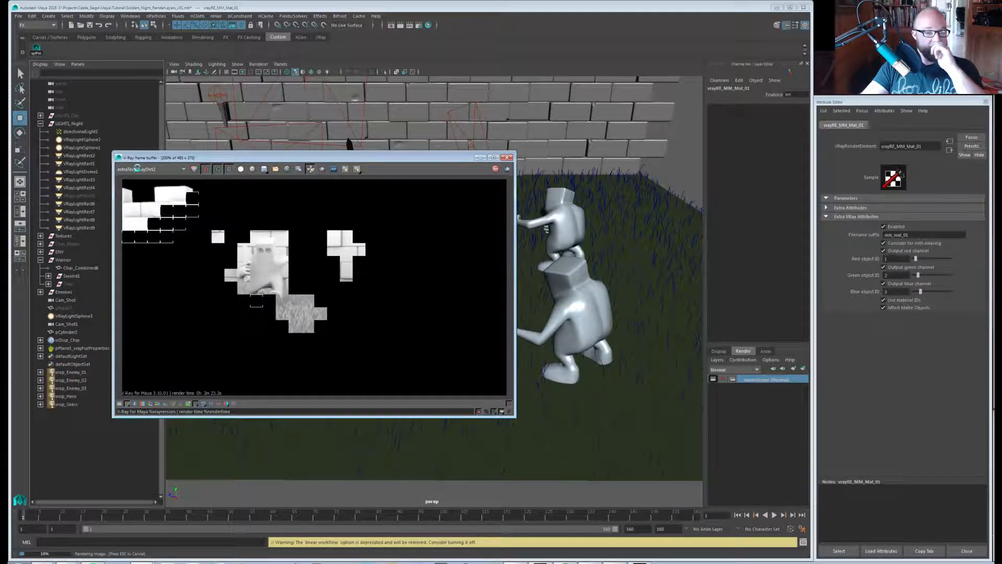
scroll(137, 168, "down", 1)
scroll(138, 168, "up", 1)
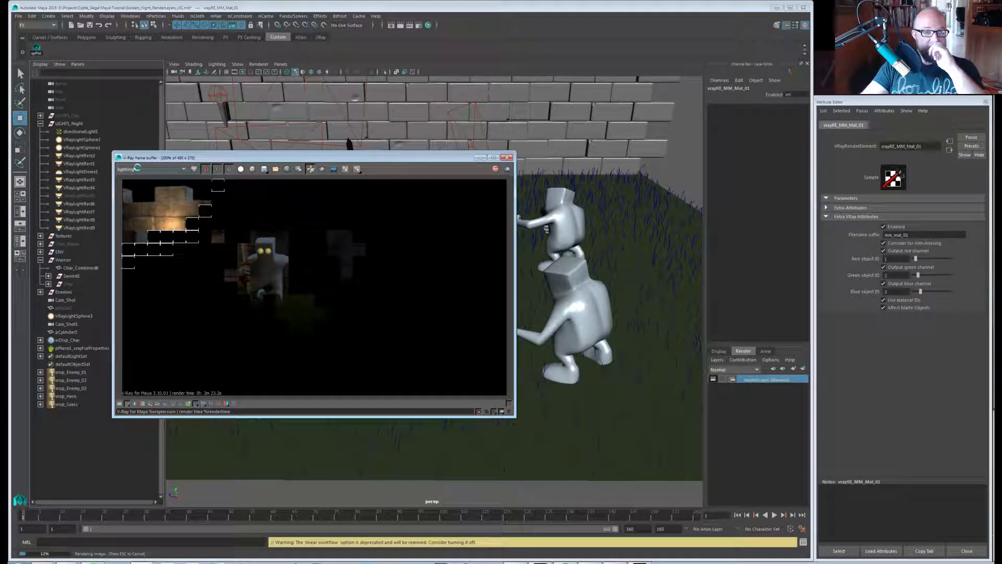
scroll(137, 168, "down", 3)
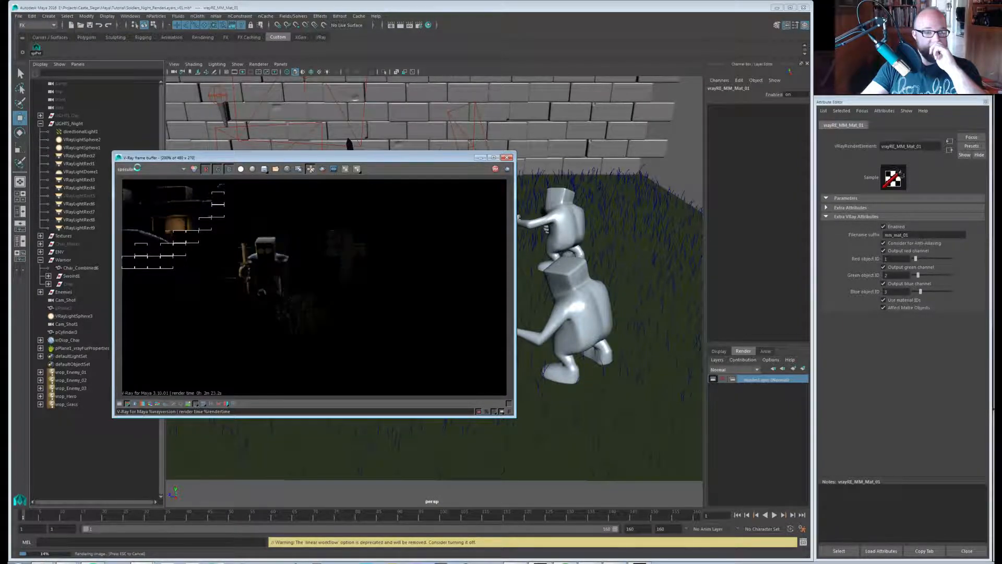
scroll(137, 168, "down", 3)
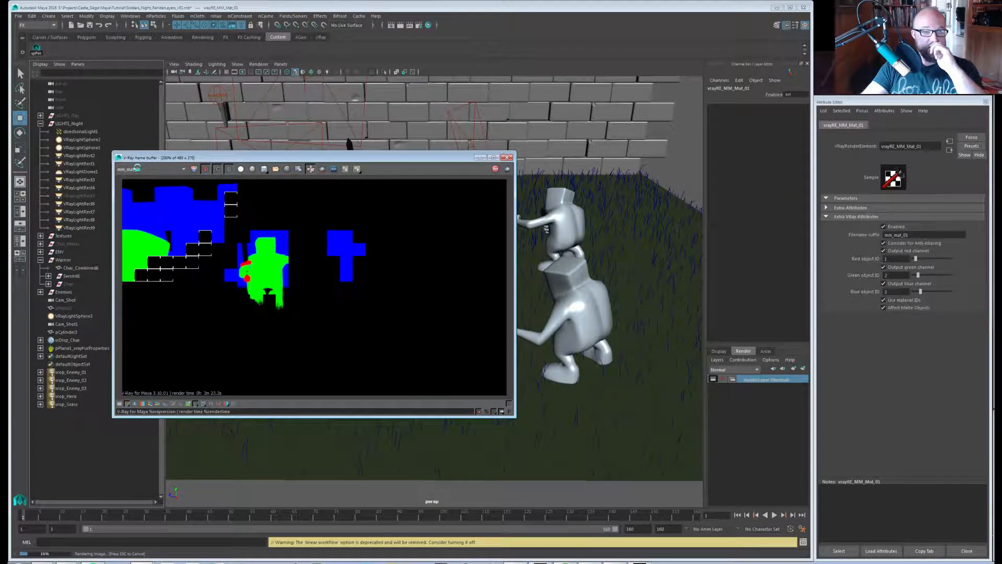
scroll(137, 168, "down", 1)
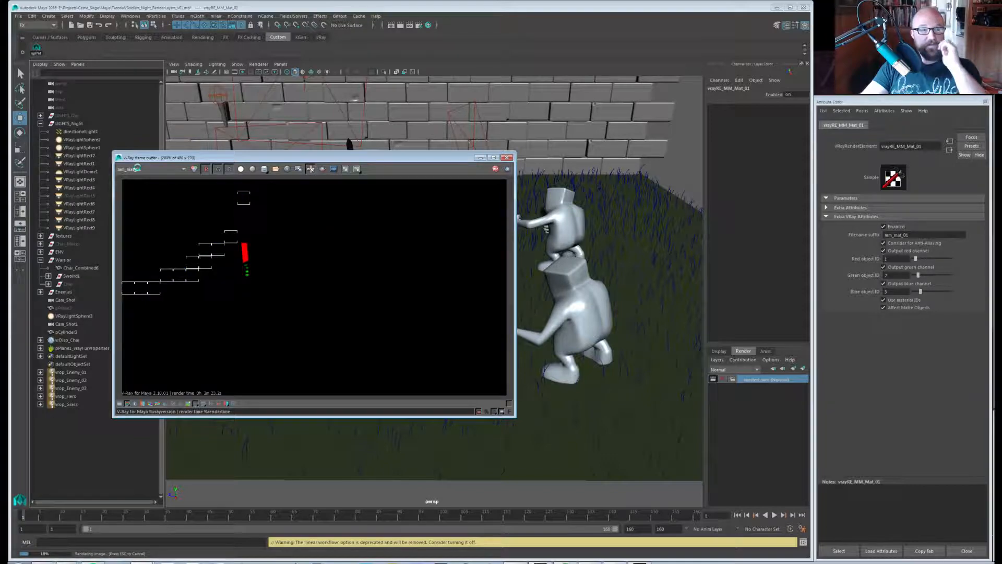
scroll(138, 168, "up", 1)
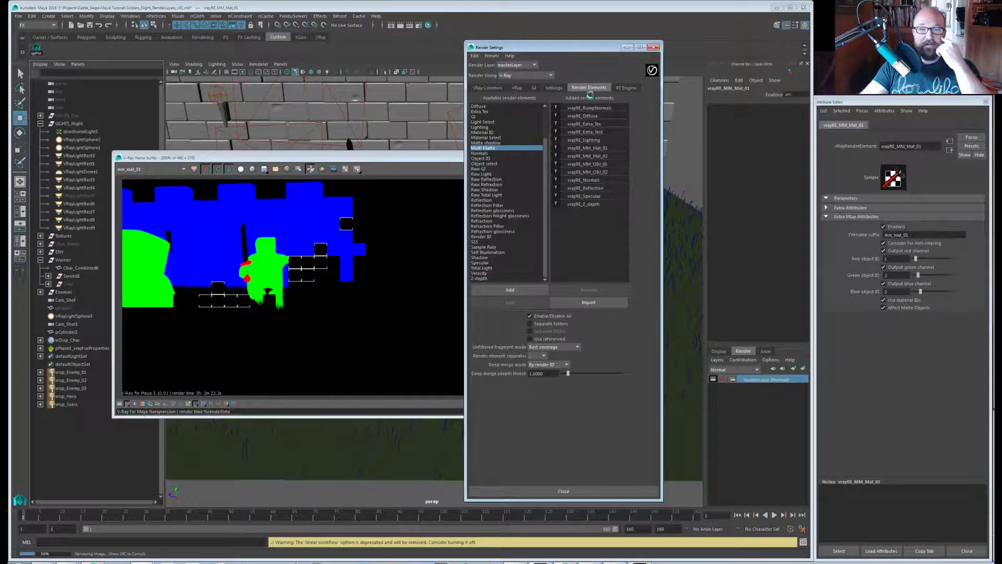
Review the vrayRE_MM_Mat_01 element's channel settings beside its rendered matte and close the render settings.
left_click(593, 148)
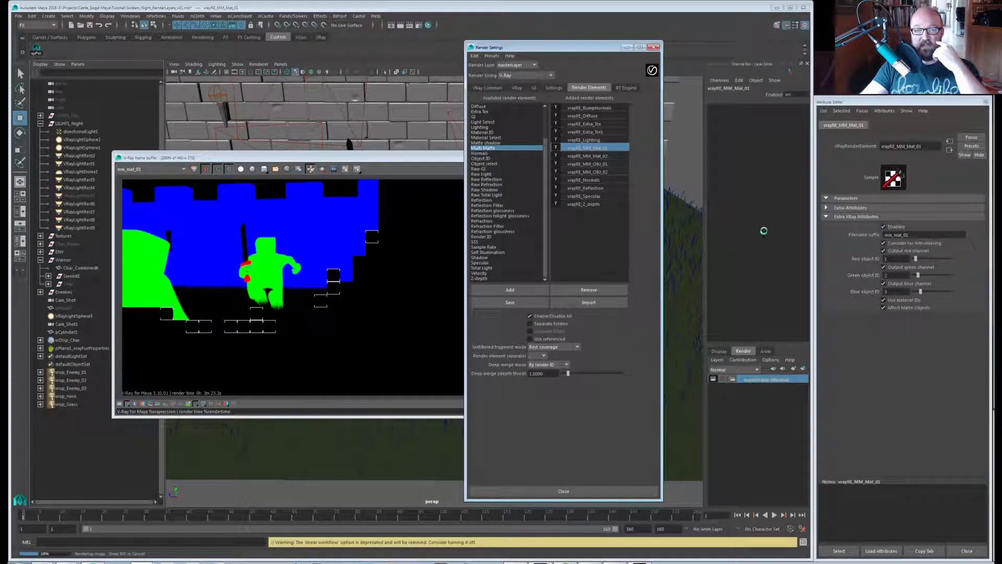
left_click(268, 156)
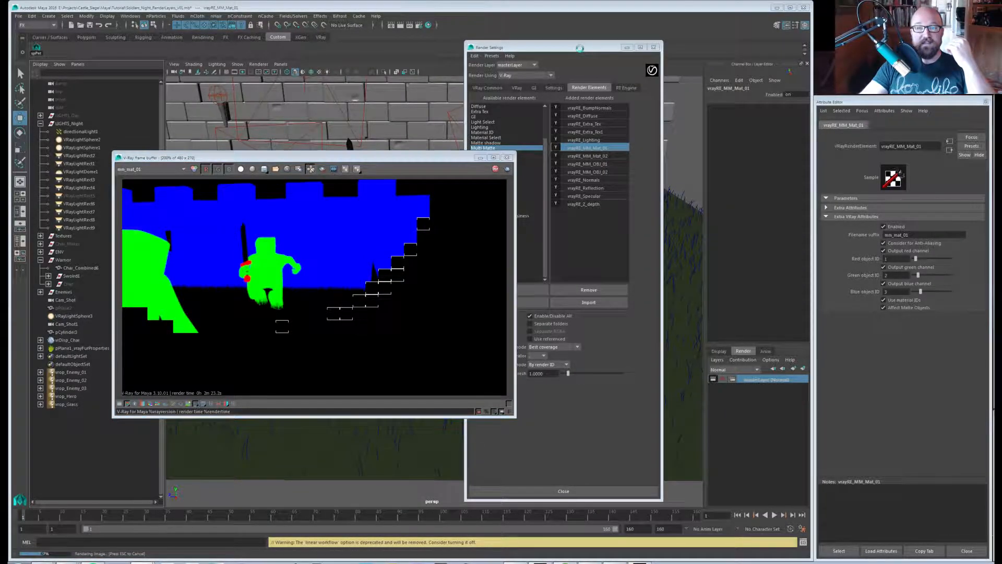
left_click(653, 47)
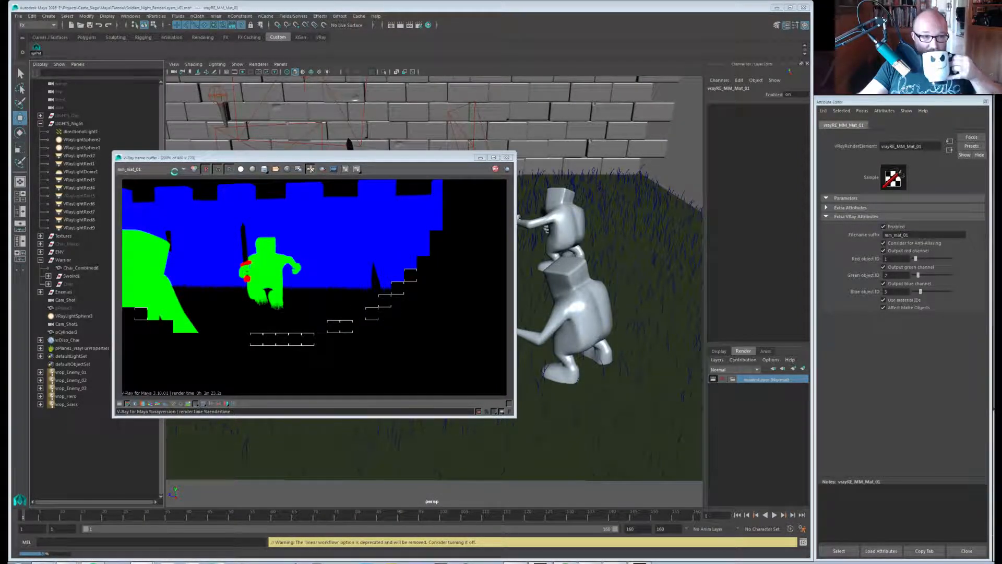
Inspect the mm_mat_02 and mm_obj_01 passes beside the render elements list, and move the render settings out of the way.
scroll(171, 169, "down", 1)
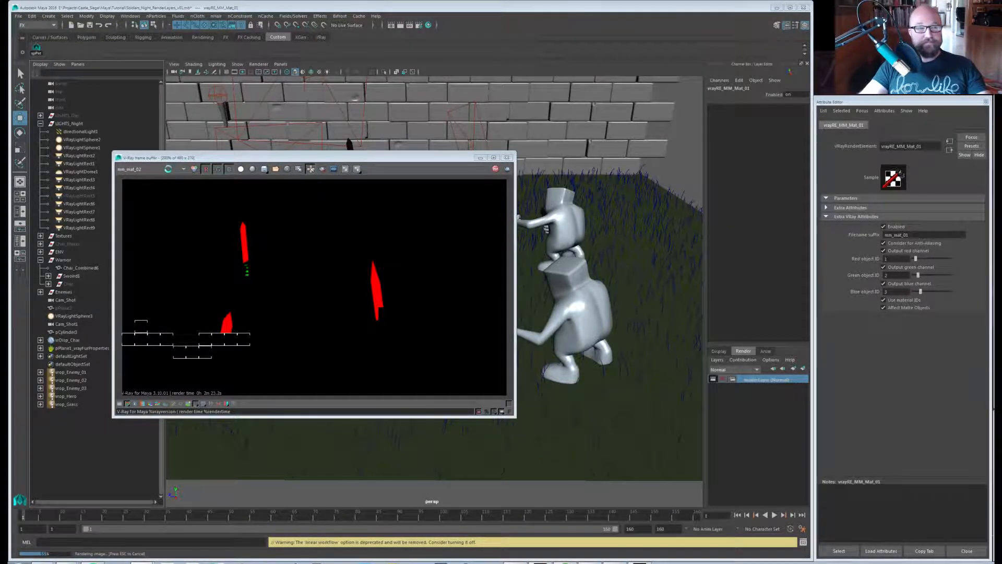
scroll(168, 169, "down", 1)
scroll(168, 169, "down", 1)
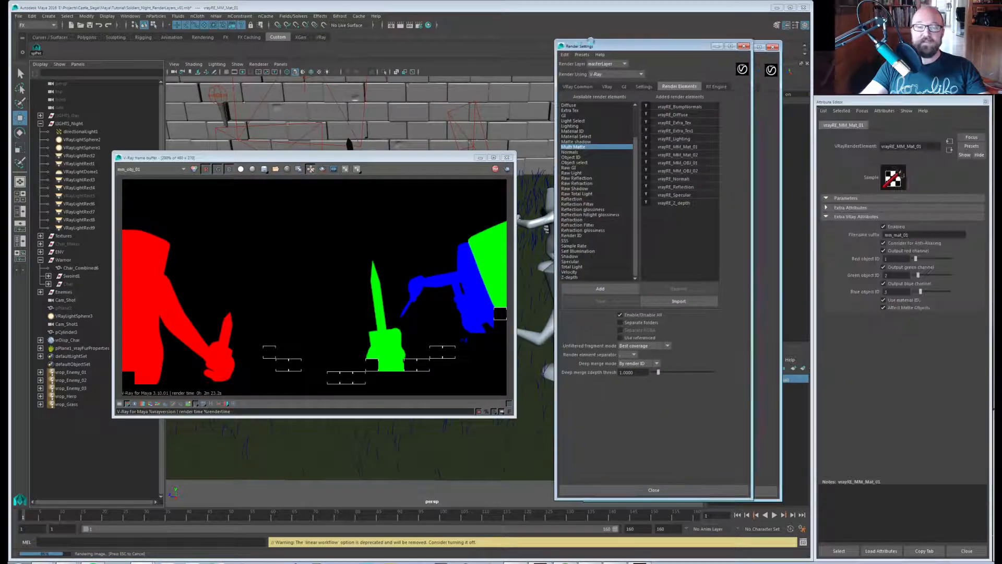
left_click_drag(604, 39, 569, 38)
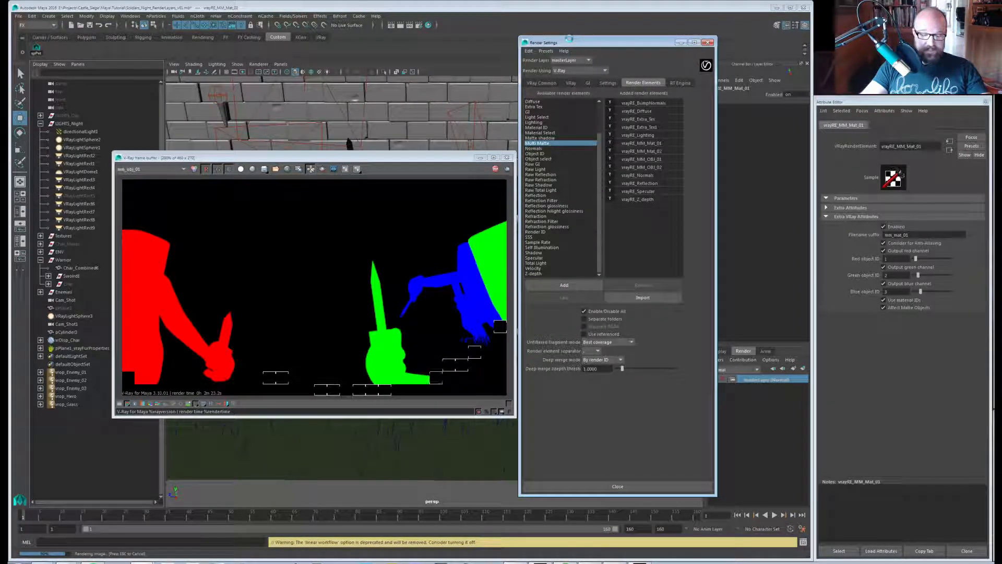
left_click_drag(572, 42, 1001, 41)
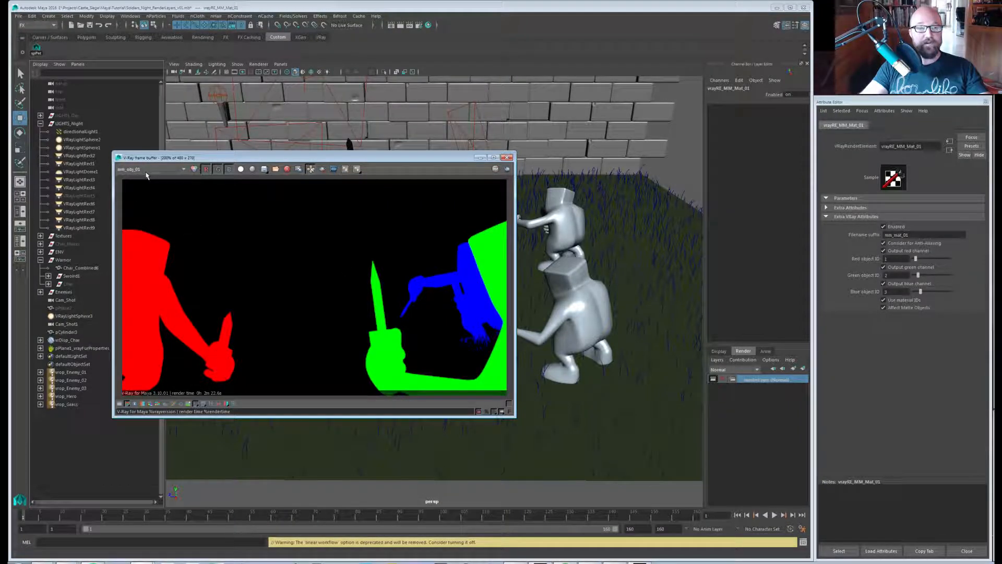
Compare the object mattes mm_obj_01 and mm_obj_02, return to the RGB color pass and move the frame buffer off the viewport.
scroll(146, 174, "down", 1)
scroll(153, 170, "up", 1)
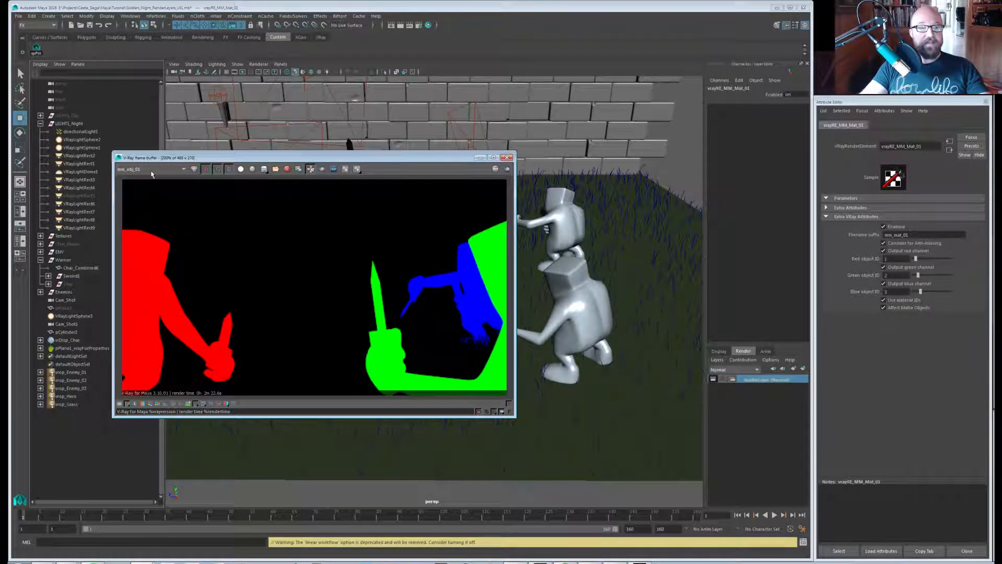
scroll(151, 172, "down", 1)
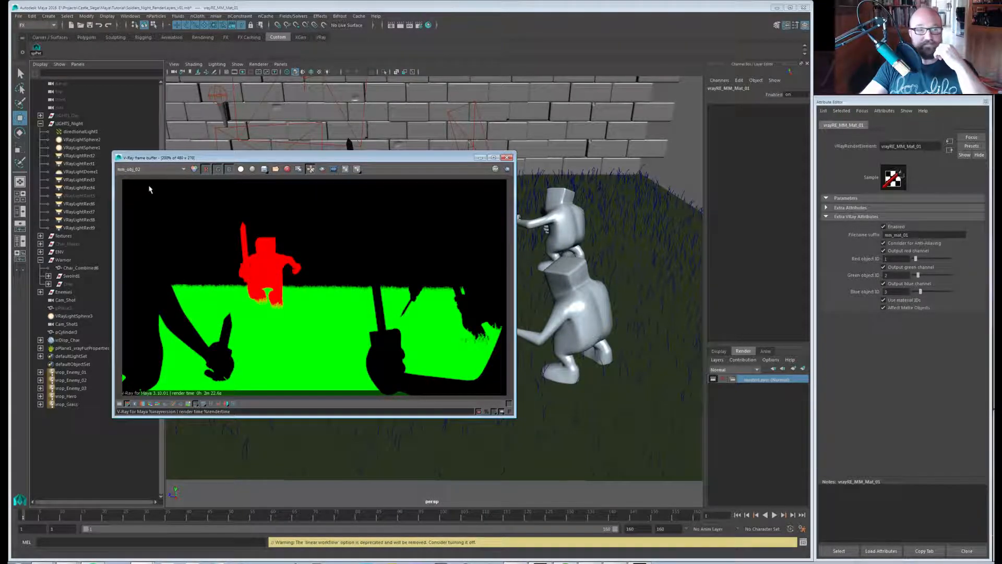
left_click(193, 170)
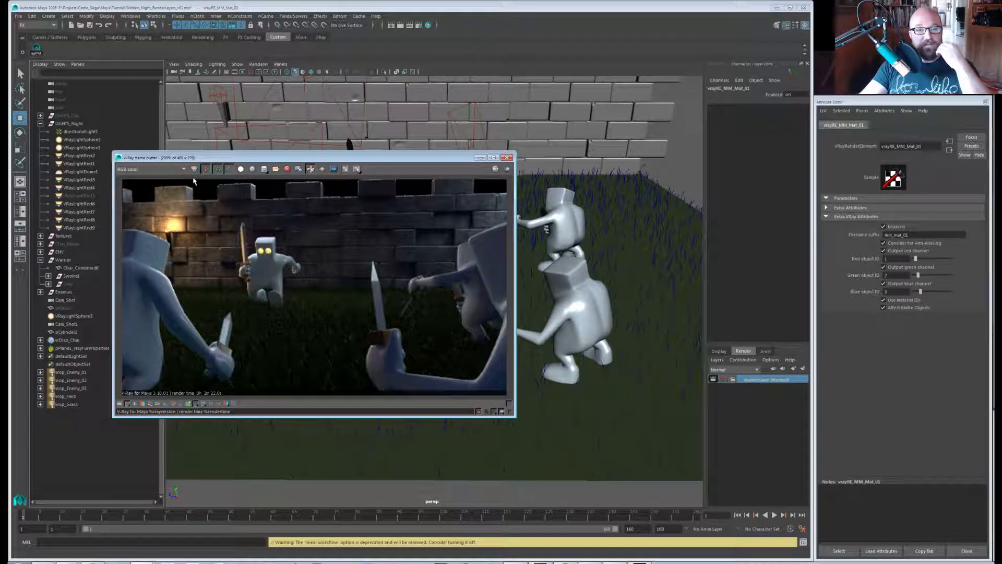
left_click_drag(298, 162, 360, 238)
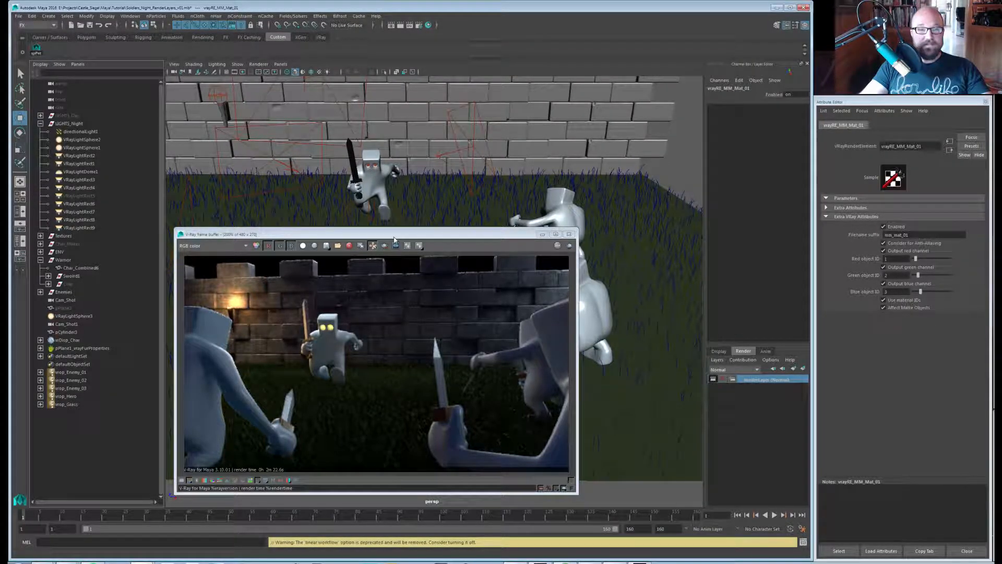
left_click_drag(394, 238, 357, 239)
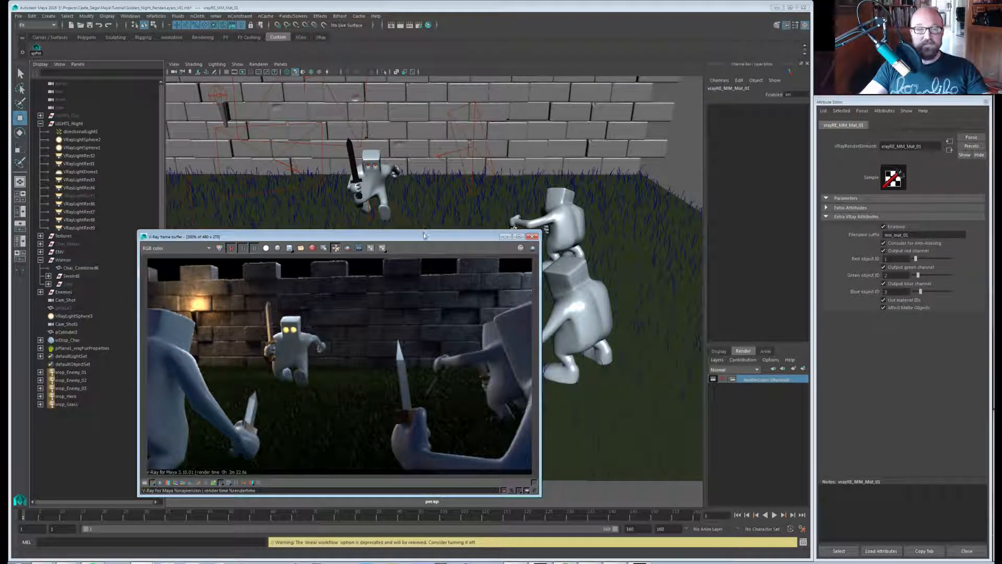
left_click_drag(423, 238, 1001, 245)
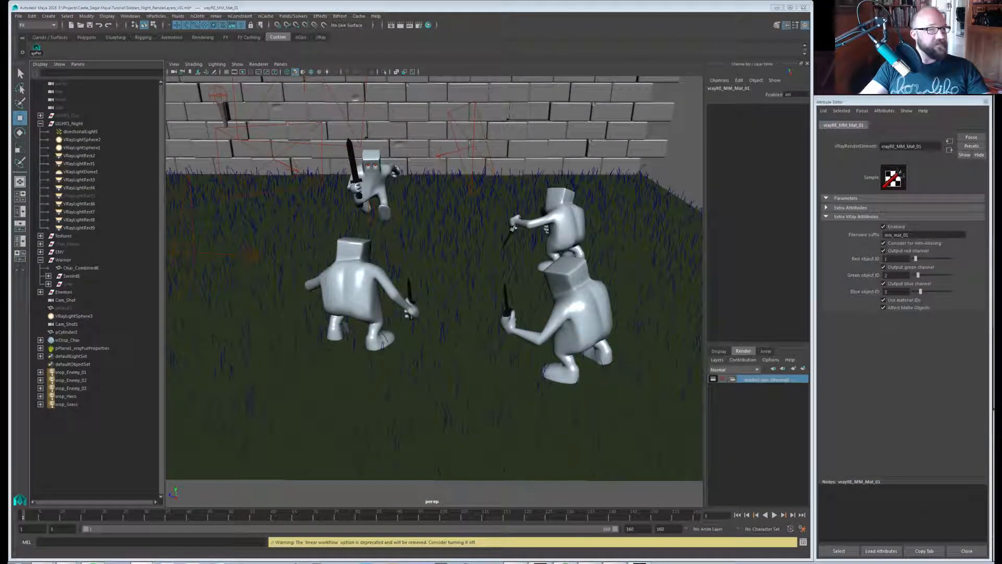
Create a new empty render layer for the scene.
left_click(793, 369)
left_click_drag(502, 274, 498, 323, "alt")
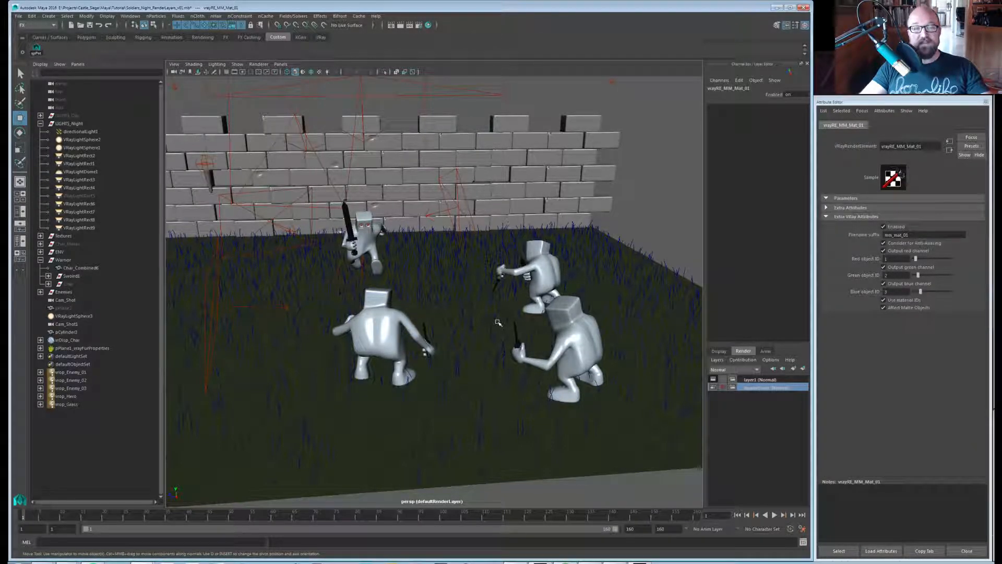
Rename the empty render layer as bty.
left_click(757, 380)
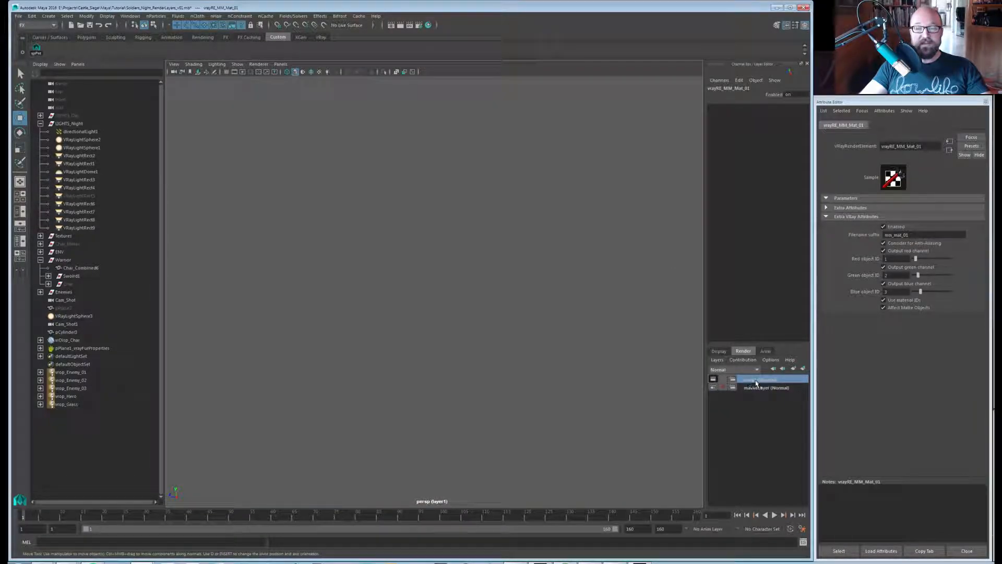
double_click(757, 382)
type("mm")
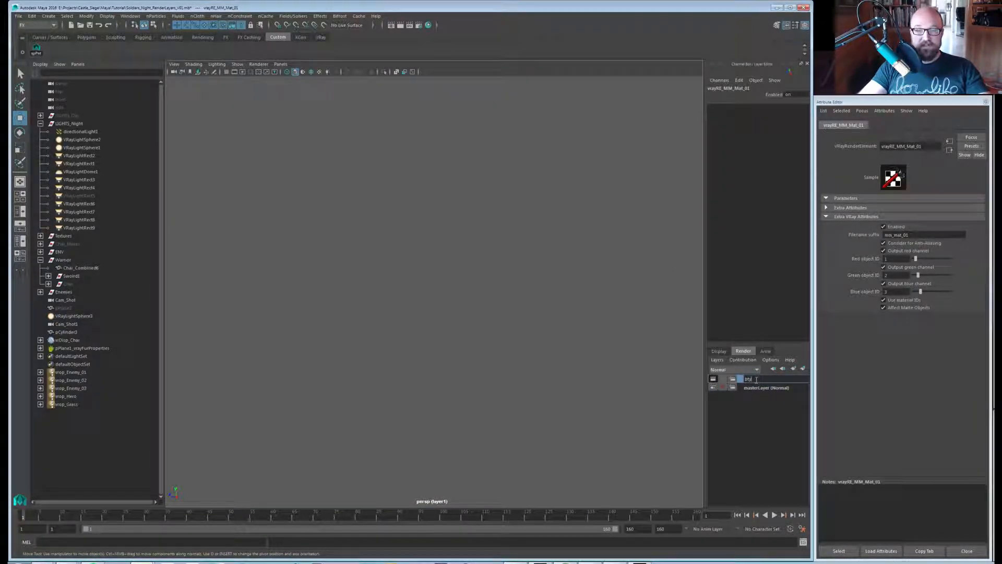
key("Return")
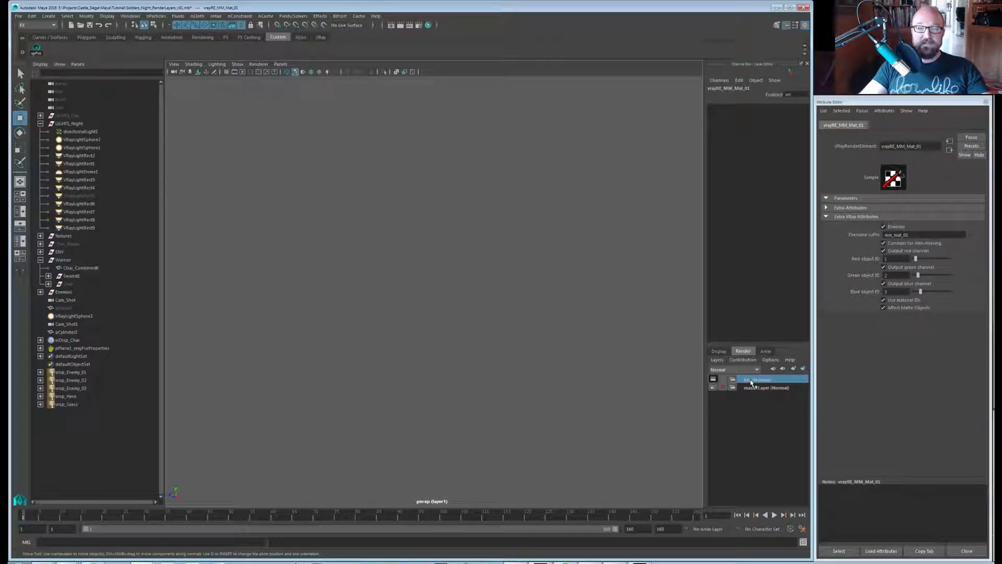
Create a second render layer from the four character meshes selected in the master layer and display it.
left_click(757, 388)
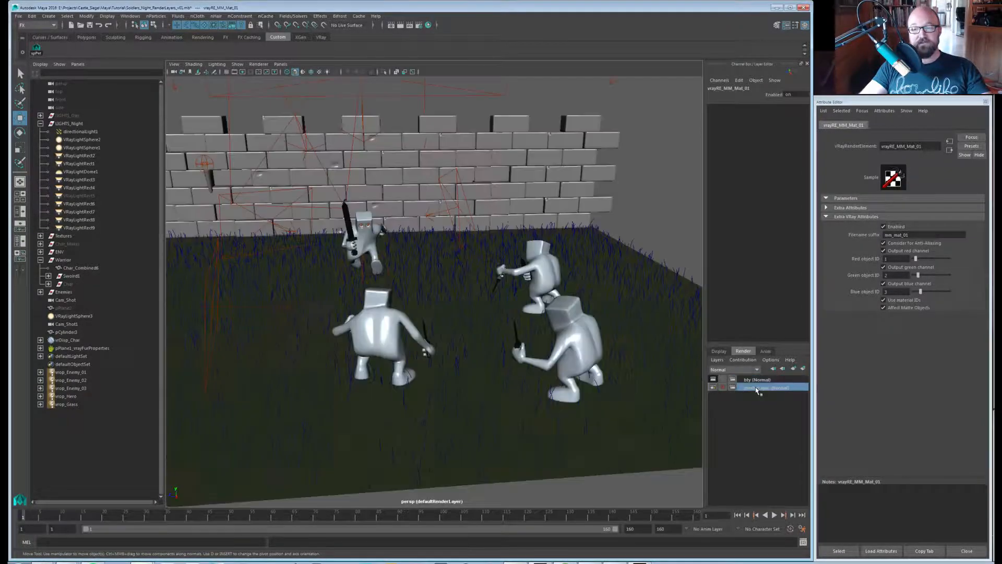
left_click_drag(553, 313, 552, 340, "alt")
left_click(530, 359)
left_click(523, 280, "shift")
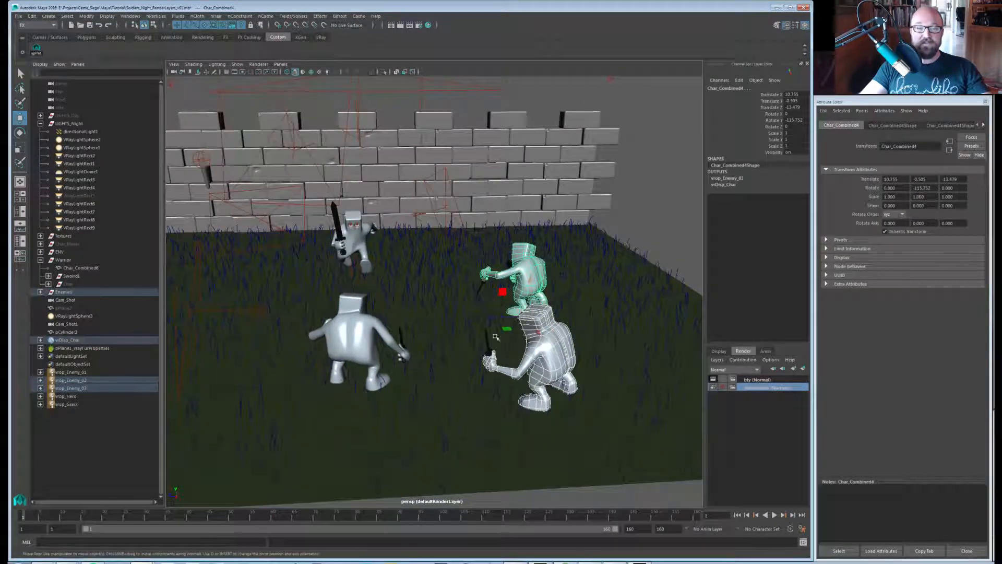
left_click(383, 329, "shift")
left_click(351, 242, "shift")
left_click_drag(426, 261, 483, 284, "alt")
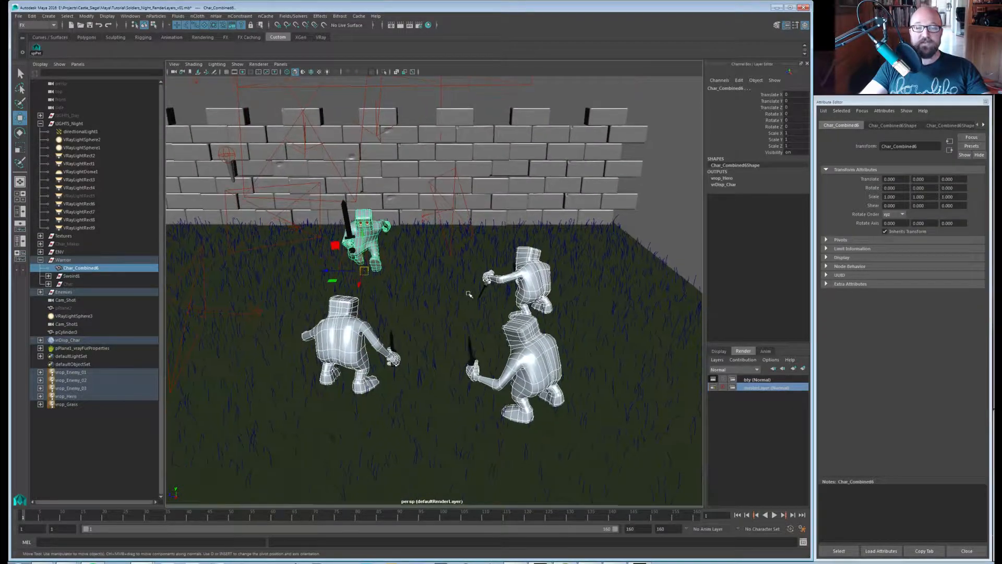
left_click(804, 369)
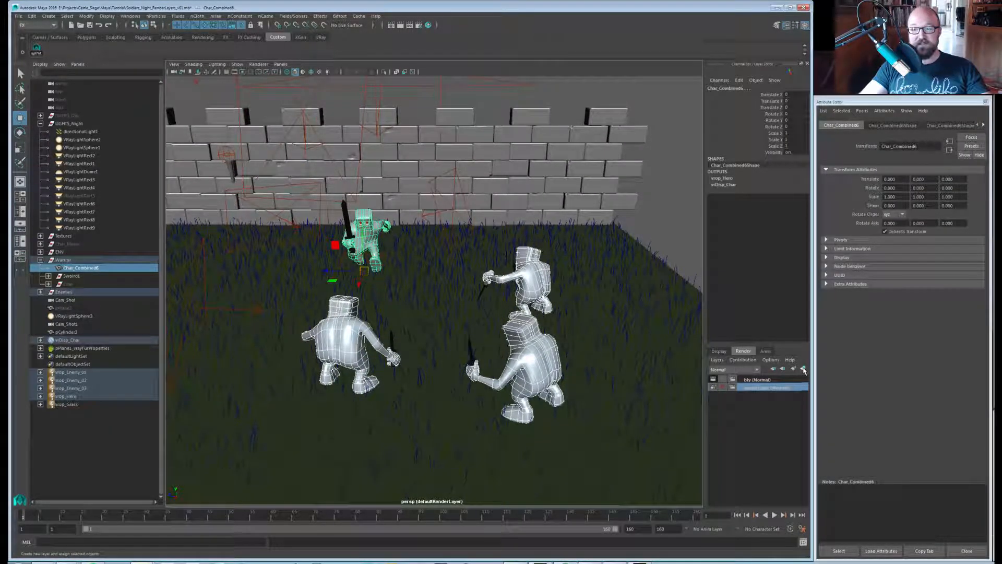
left_click(758, 380)
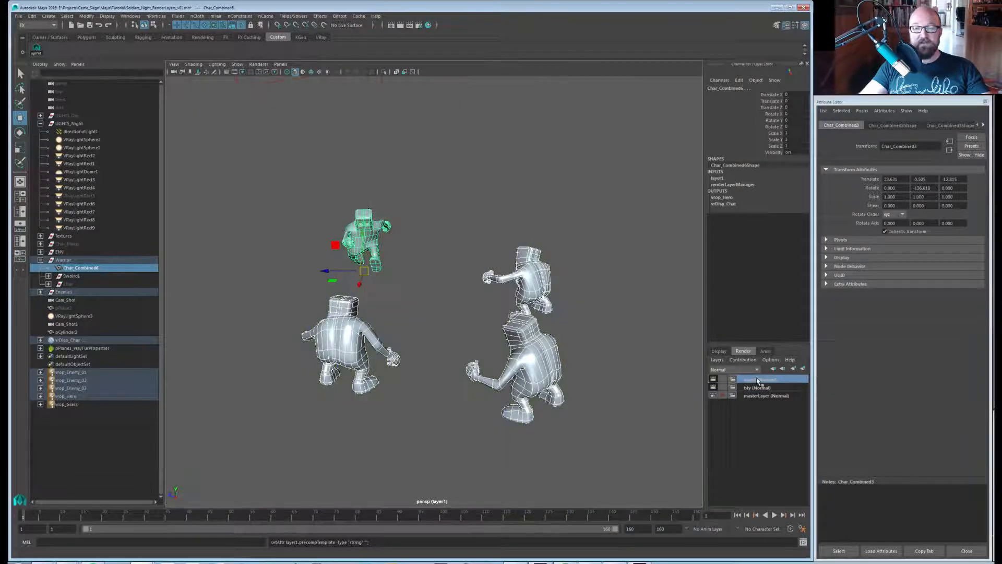
Inspect which objects the characters-only render layer contains by picking the individual characters and viewing them from several angles.
left_click(609, 268)
left_click_drag(609, 269, 455, 242, "alt")
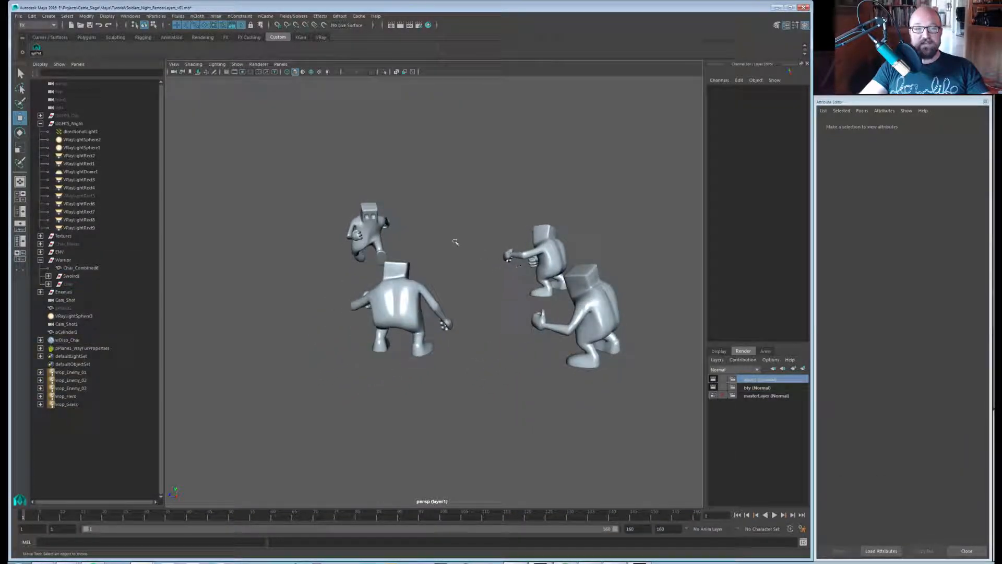
left_click(397, 313)
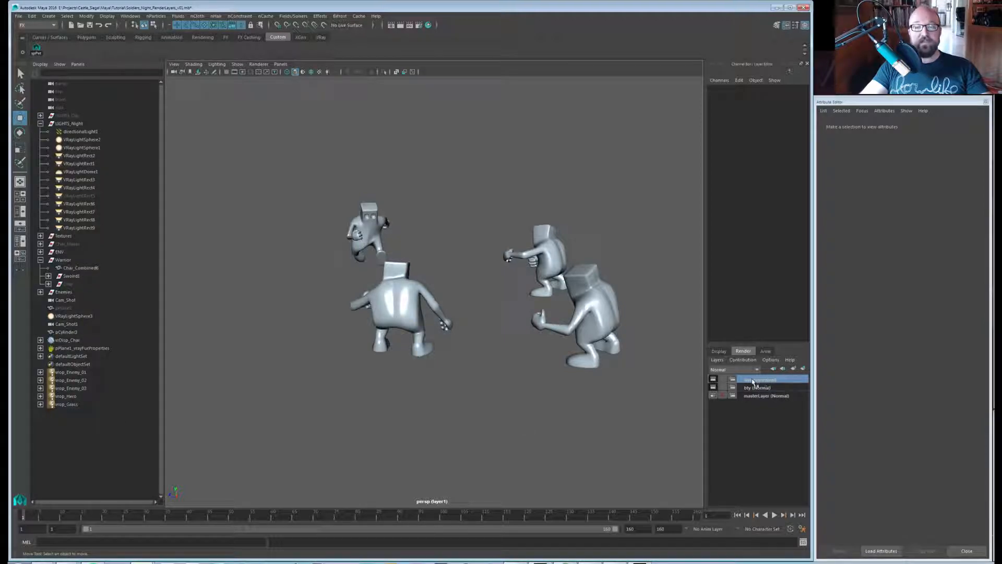
left_click(585, 308)
left_click(548, 260)
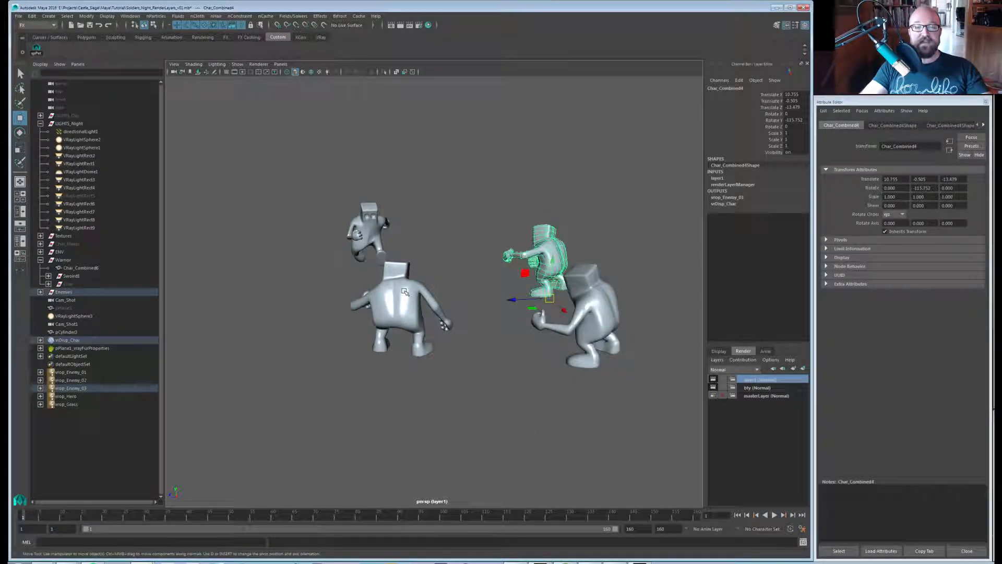
left_click(405, 297)
left_click(399, 233)
left_click(379, 233)
left_click(425, 268)
left_click_drag(425, 267, 484, 385, "alt")
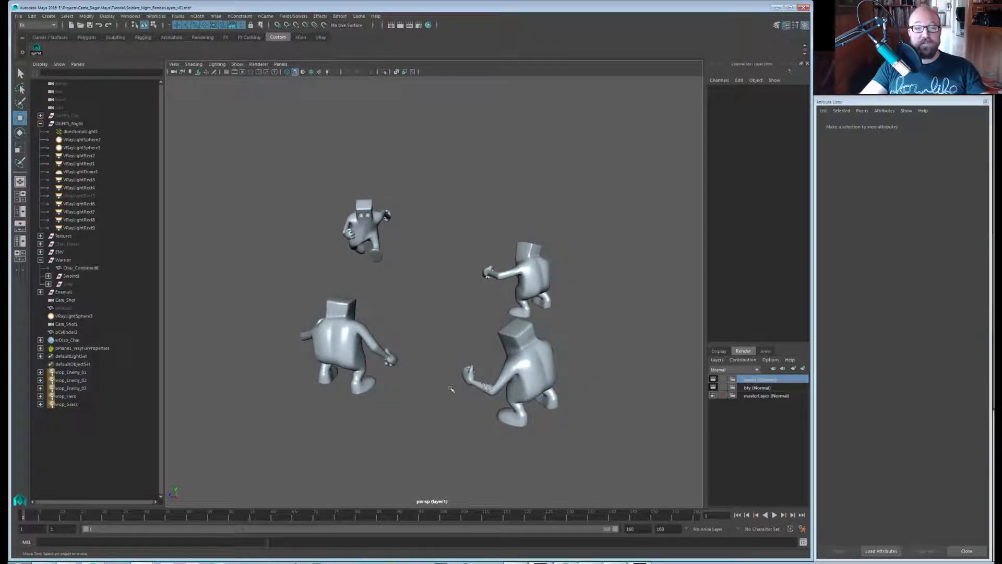
left_click_drag(451, 388, 459, 368, "alt")
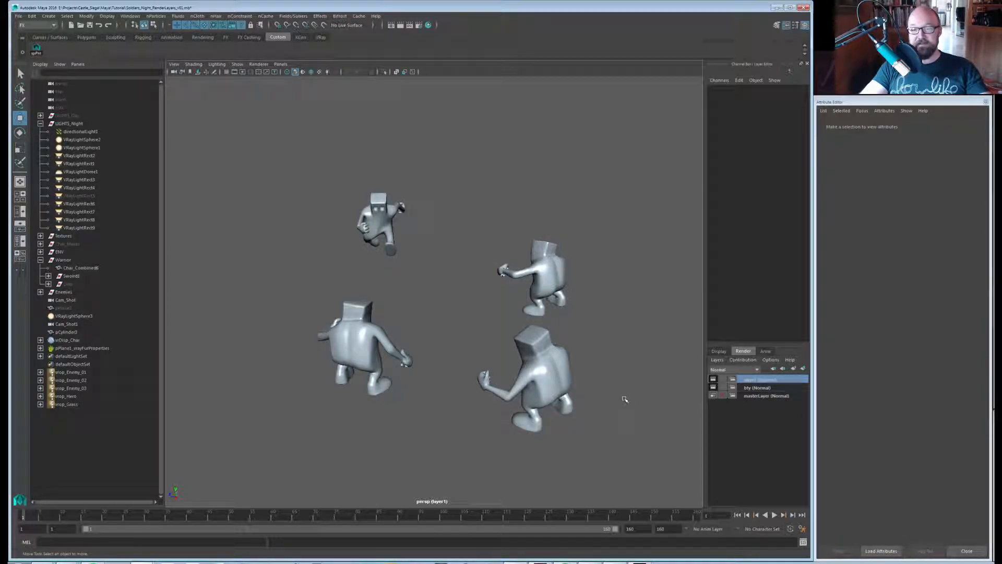
Delete the render layer that holds only the four characters.
right_click(760, 380)
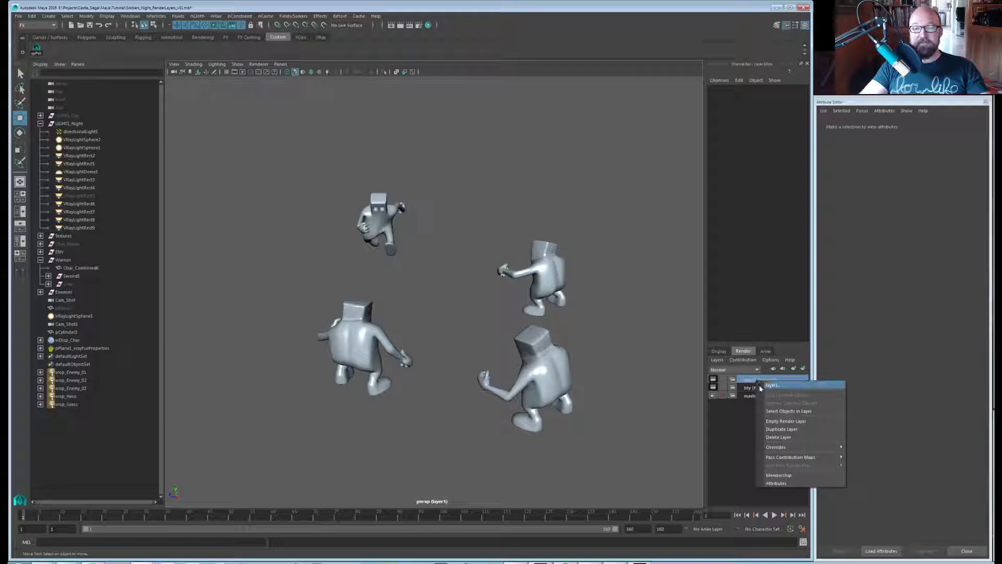
left_click(785, 440)
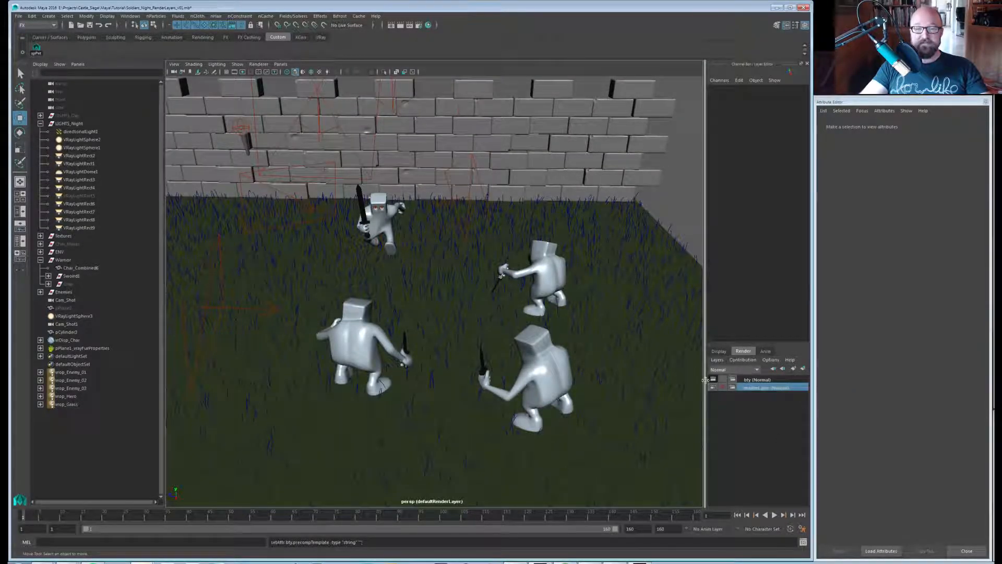
Compare the master layer's scene contents with those of the bty render layer.
middle_click_drag(671, 180, 632, 271, "alt")
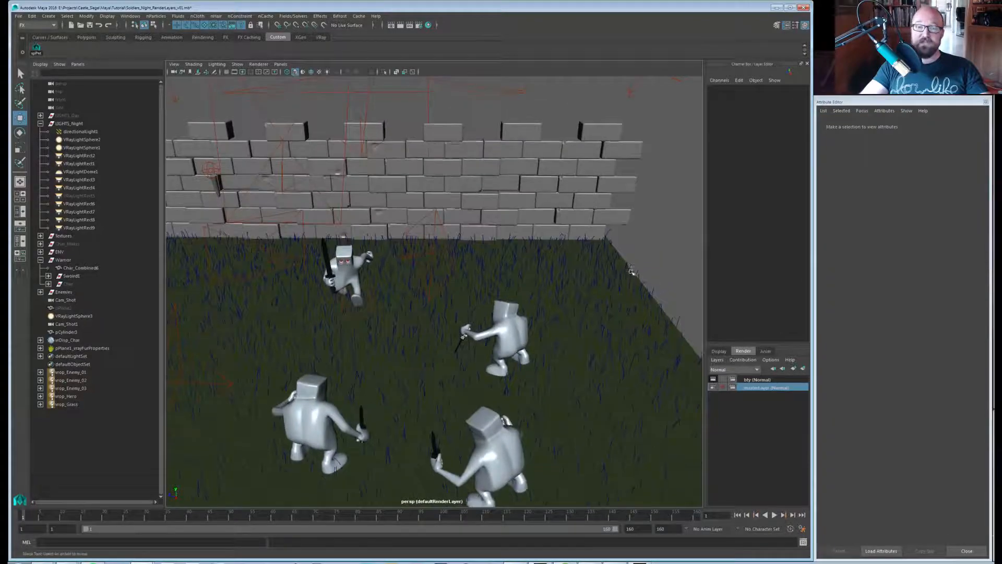
left_click_drag(631, 271, 569, 278, "alt")
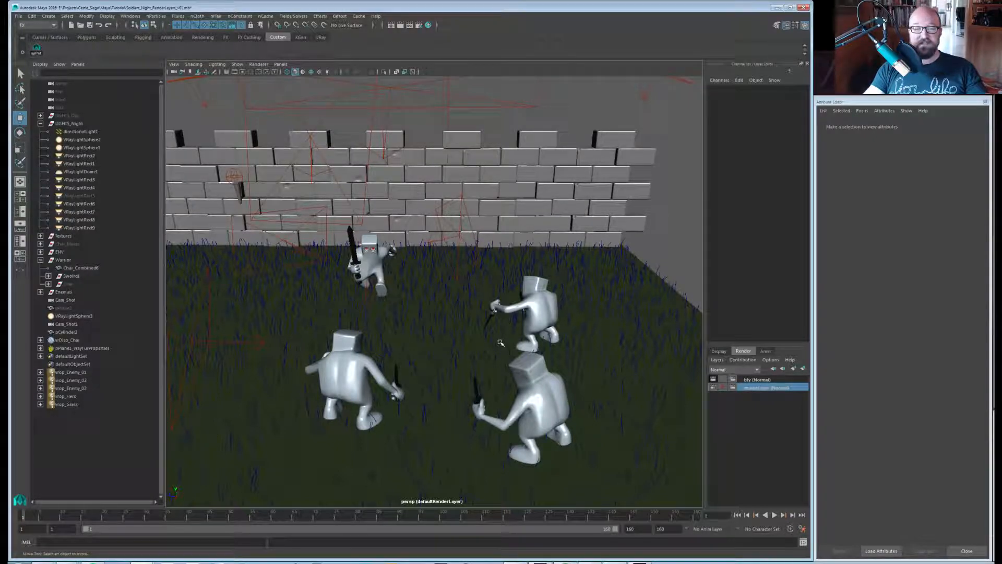
left_click_drag(499, 342, 544, 279, "alt")
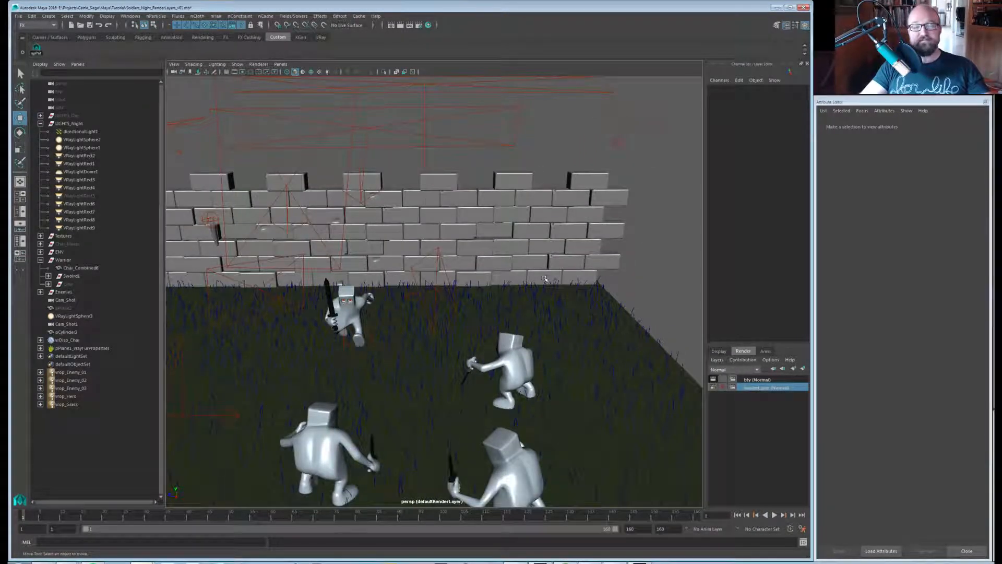
left_click(750, 380)
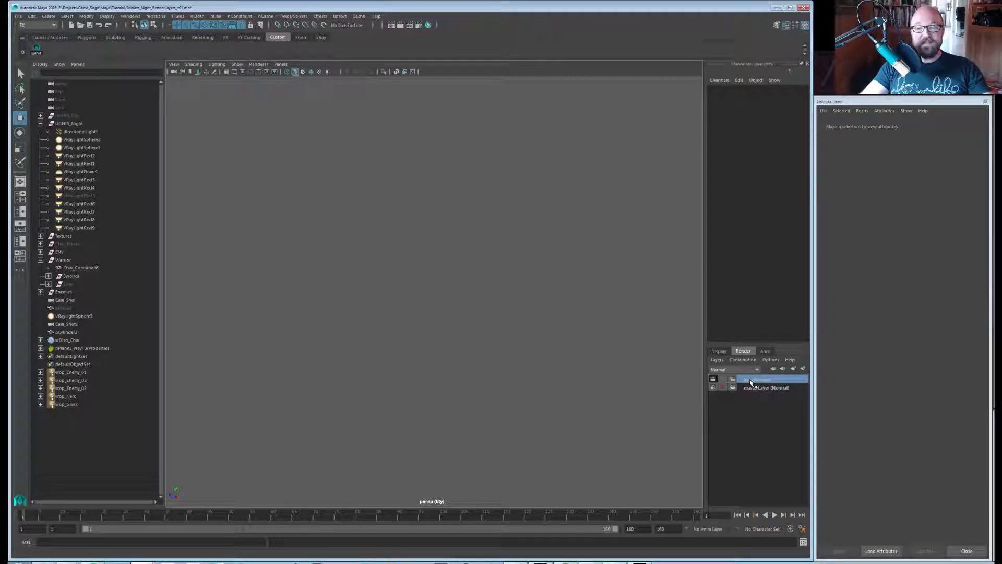
left_click(752, 388)
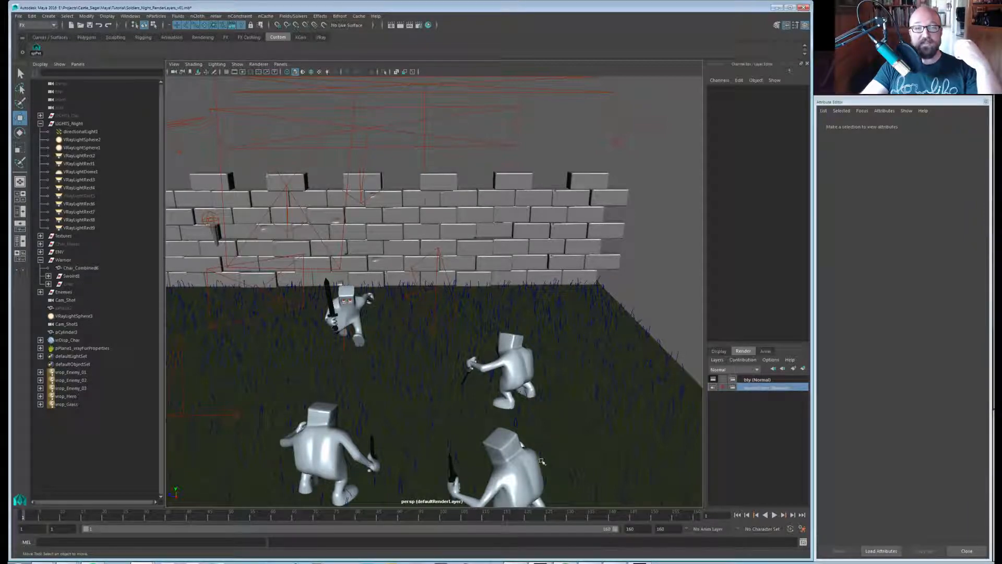
Open the bty render layer's attributes and make the layer Global so it includes the whole scene.
left_click(755, 380)
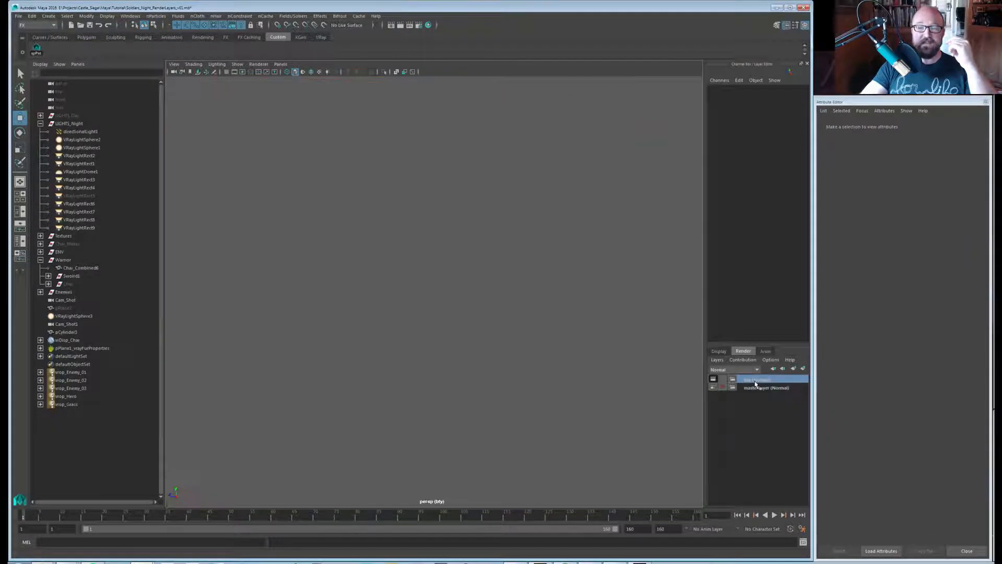
right_click(755, 382)
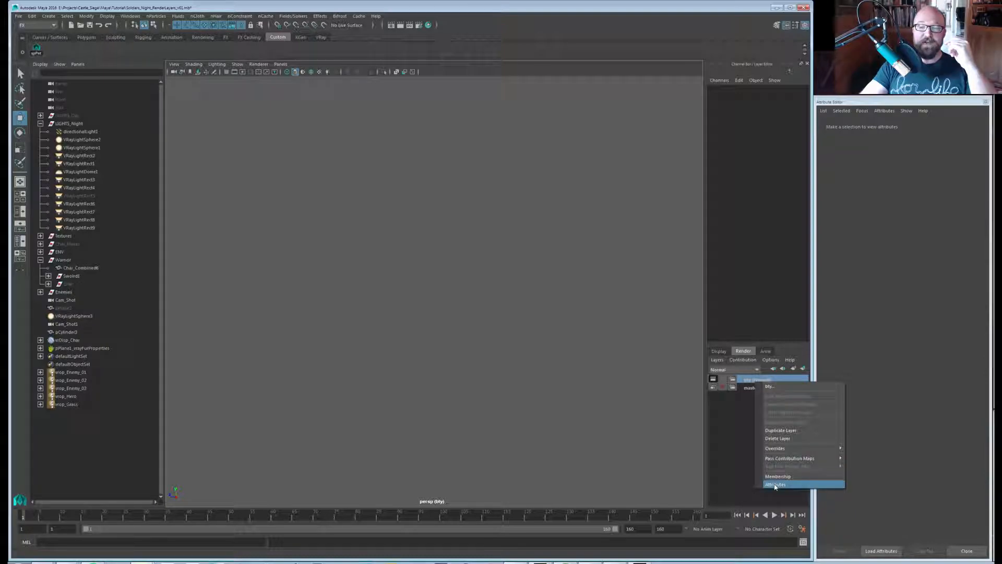
left_click(776, 485)
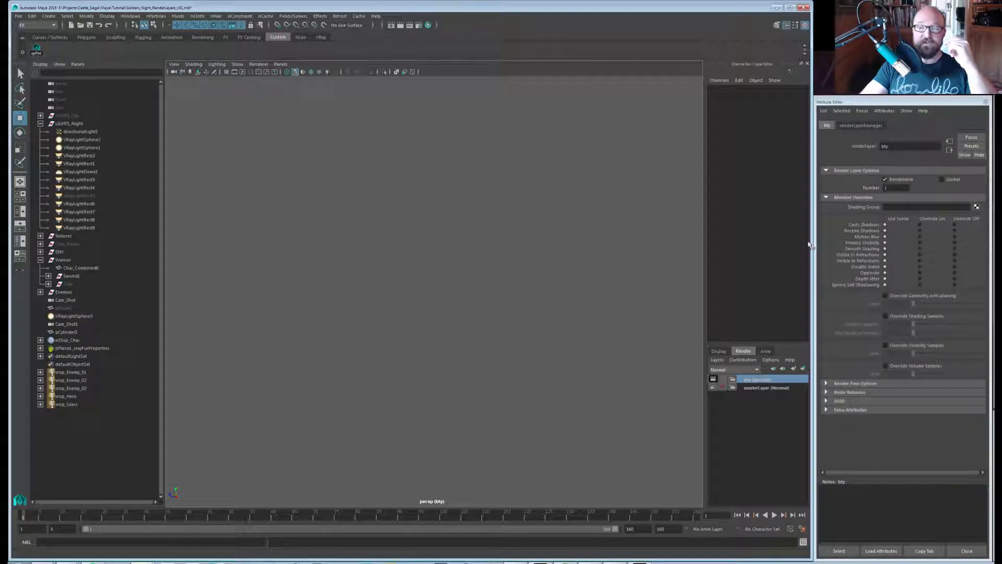
left_click(942, 179)
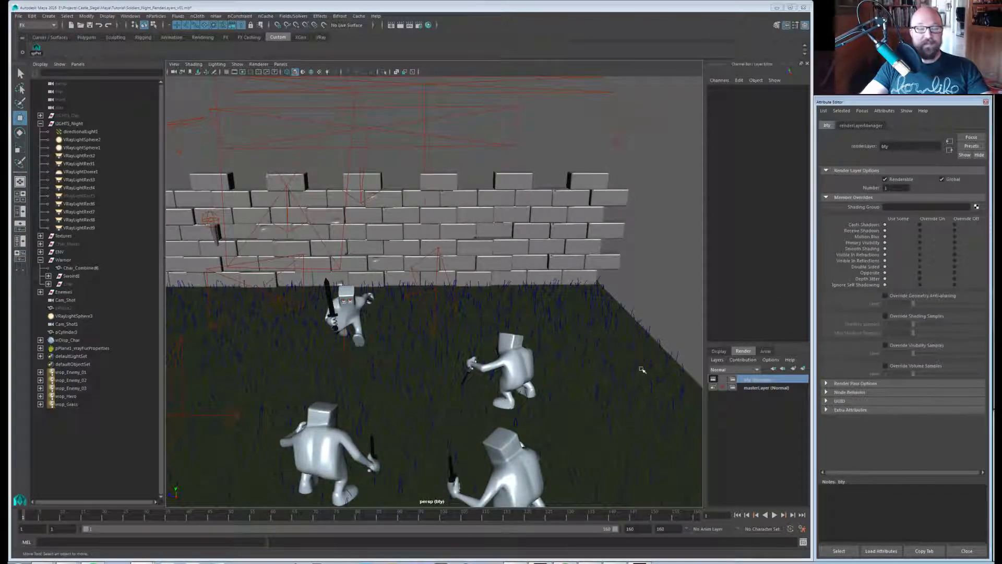
left_click_drag(560, 359, 551, 370, "alt")
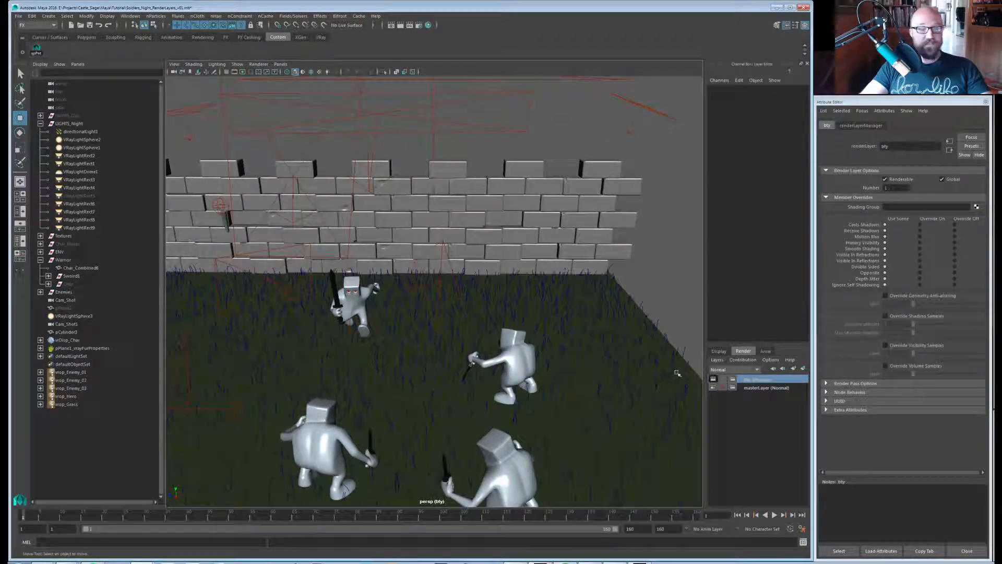
Check the full scene in the master layer against the Global bty layer from several angles.
left_click(750, 387)
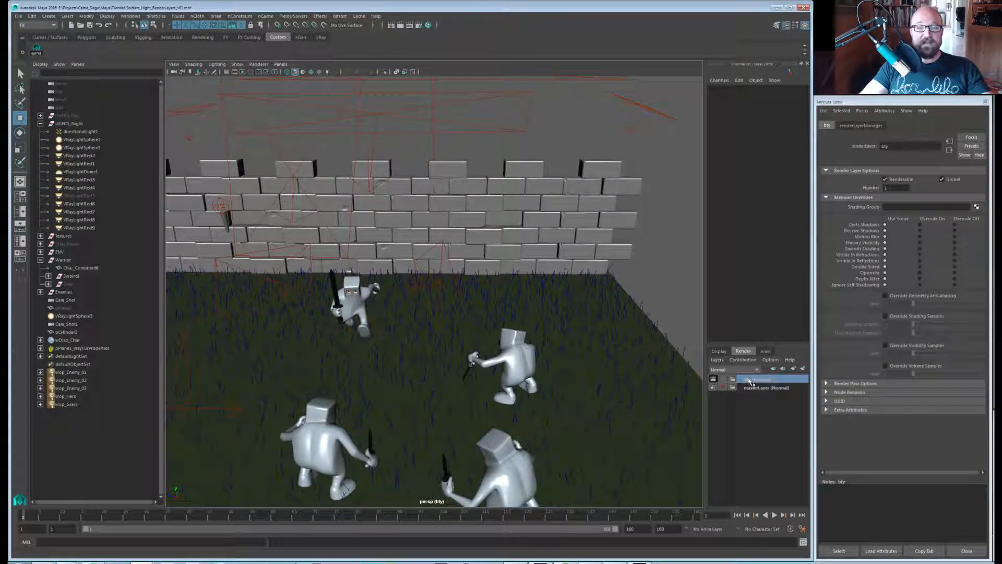
left_click_drag(588, 392, 450, 375, "alt")
right_click_drag(450, 375, 376, 360, "alt")
left_click_drag(376, 360, 466, 371, "alt")
mouse_move(577, 317)
left_mouse_down("alt")
mouse_move(544, 323)
mouse_move(574, 329)
left_mouse_up("alt")
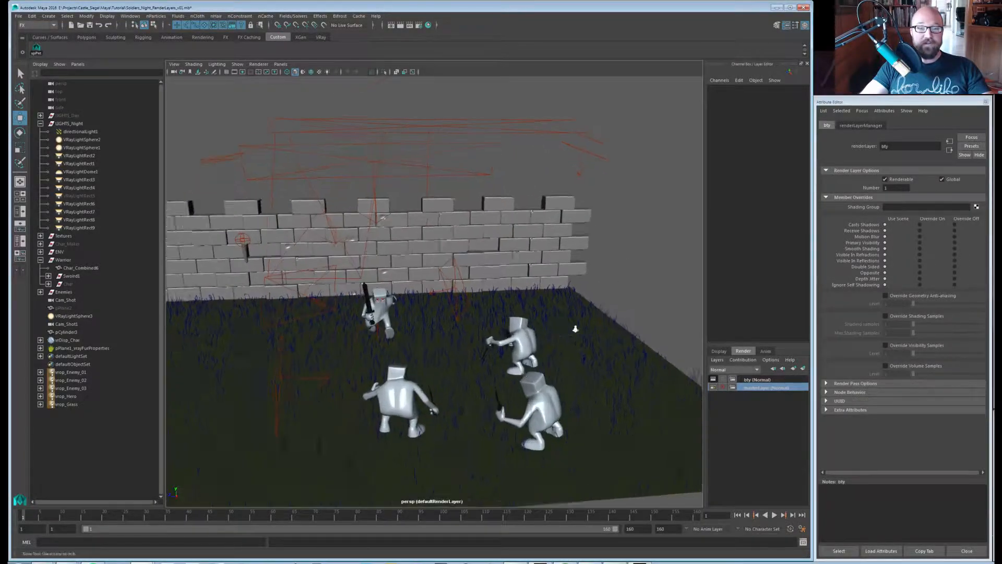
right_click_drag(574, 329, 604, 381, "alt")
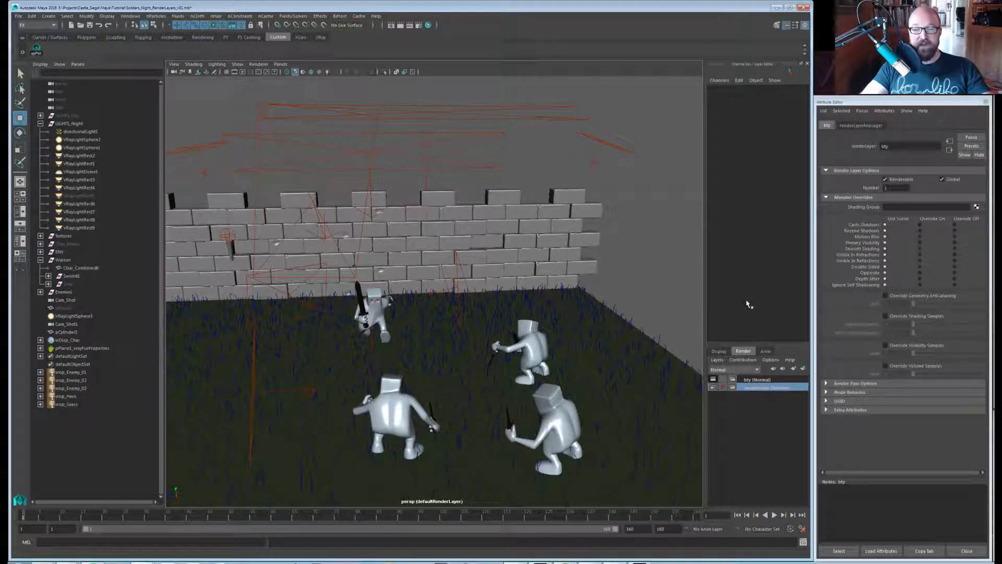
middle_click_drag(617, 382, 623, 369, "alt")
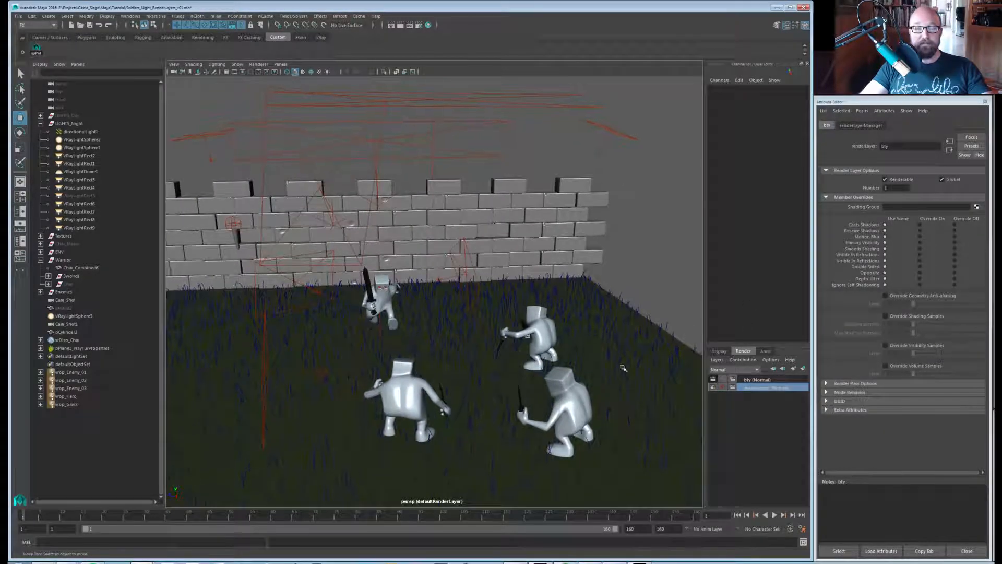
Create another empty render layer named mattes and make it Global in its attributes.
left_click(794, 369)
double_click(763, 379)
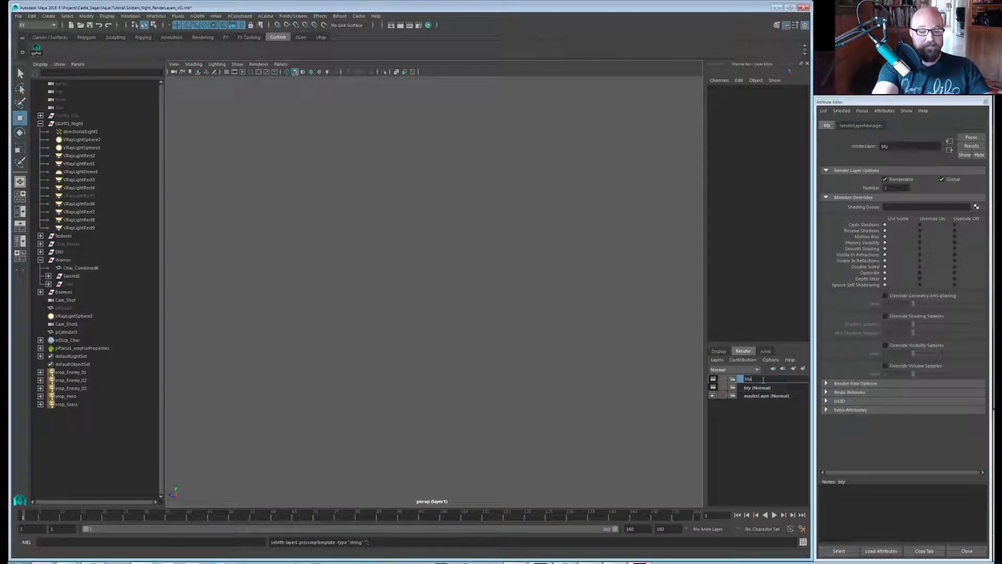
type("mattes")
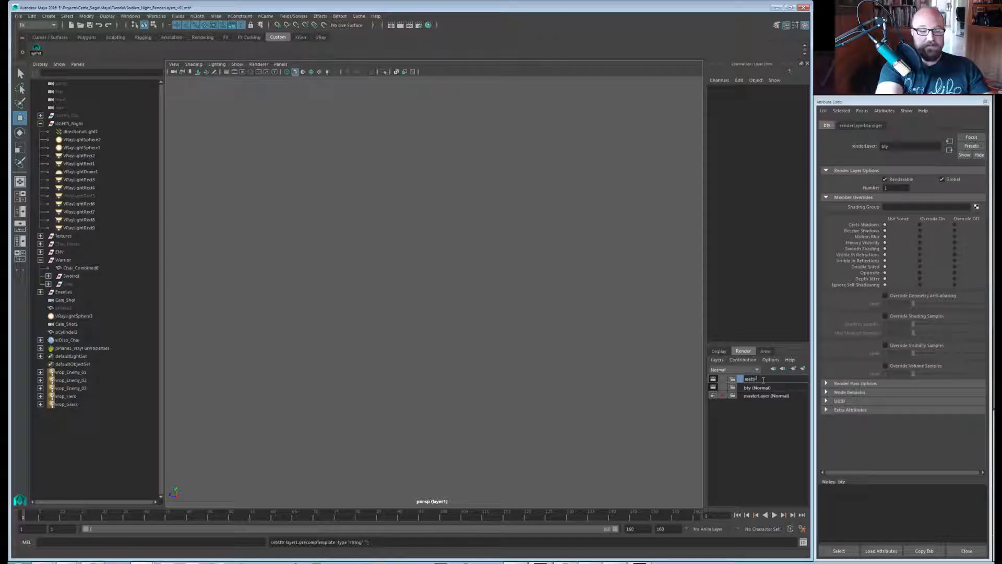
key("Return")
right_click(763, 381)
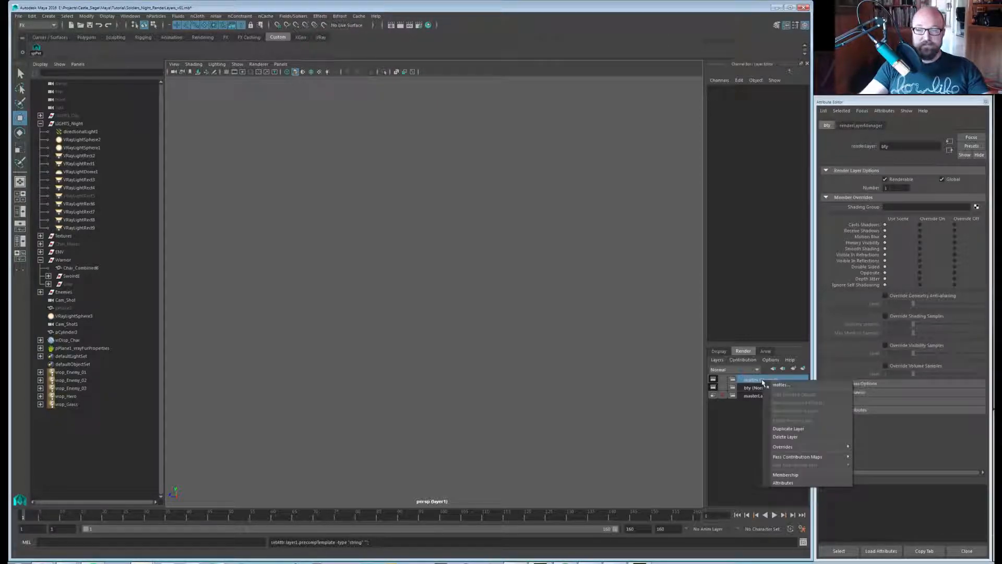
left_click(778, 481)
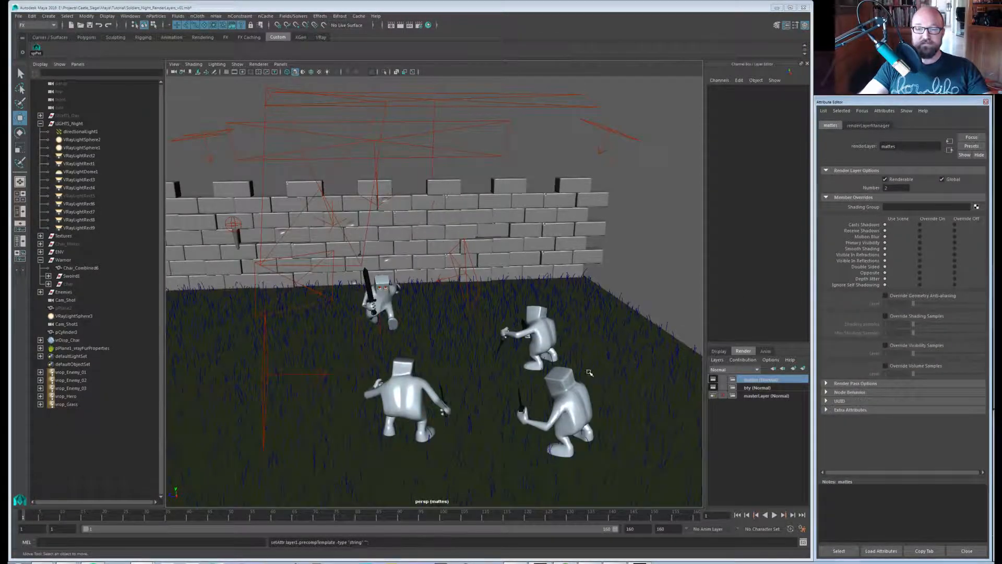
Hide the foreground enemy character Char_Combined5 in the master render layer.
left_click(763, 395)
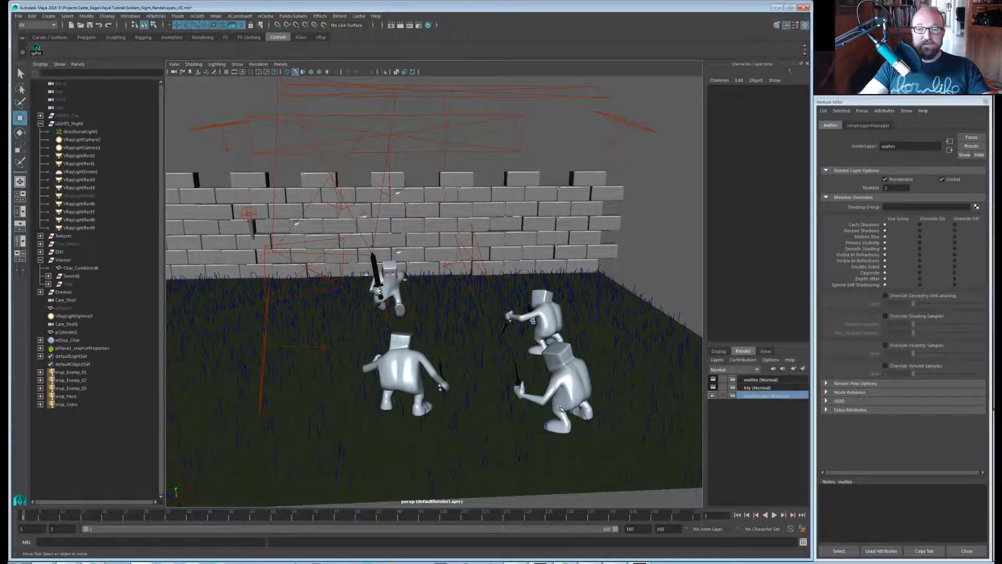
scroll(472, 368, "up", 5)
left_click_drag(472, 368, 474, 380, "alt")
left_click(399, 372)
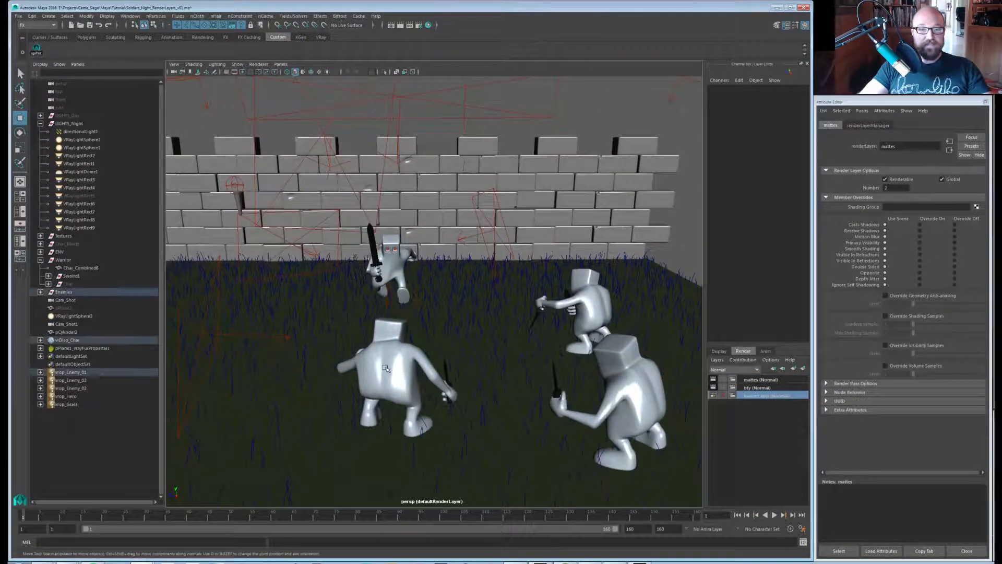
key("f")
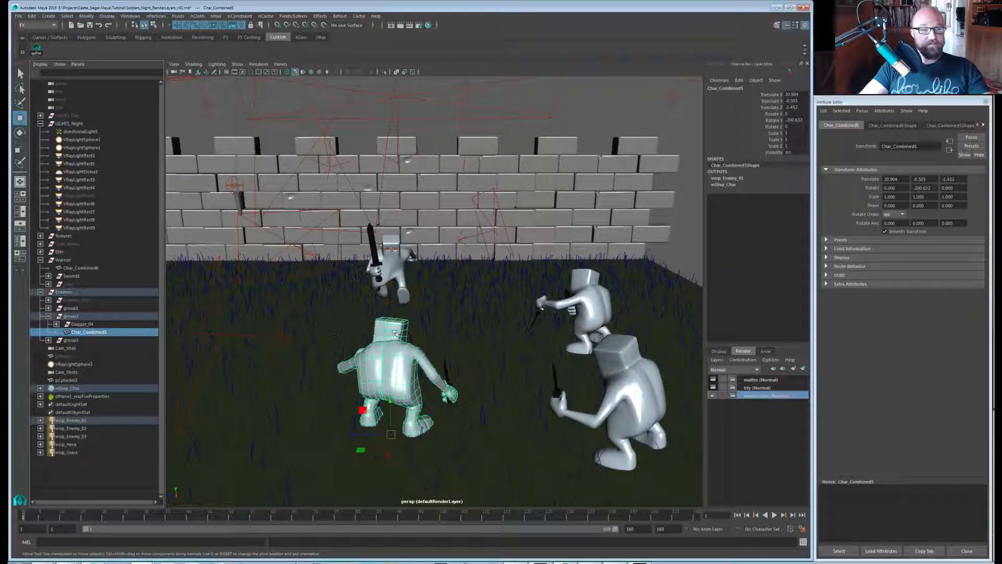
scroll(472, 345, "down", 3)
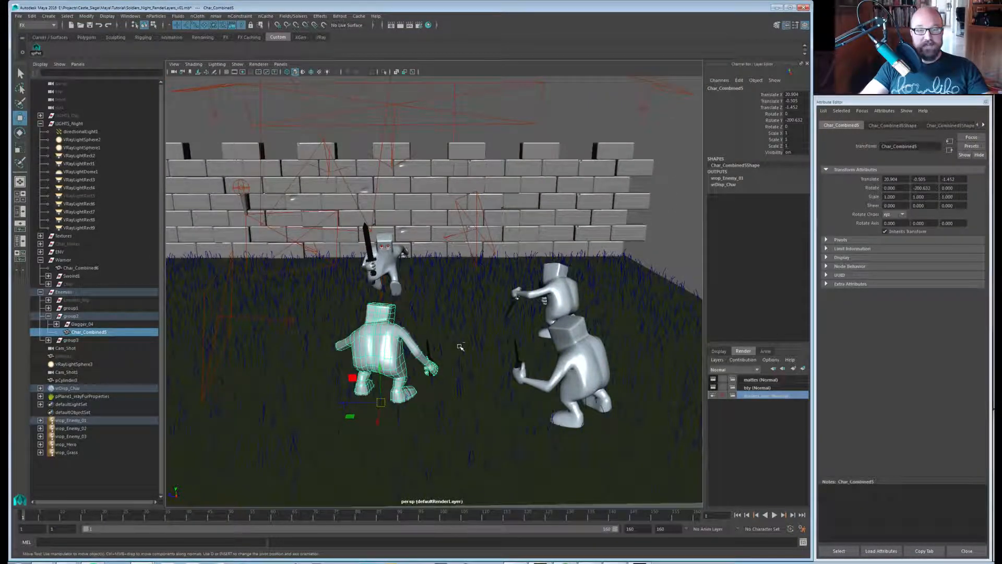
key("ctrl+h")
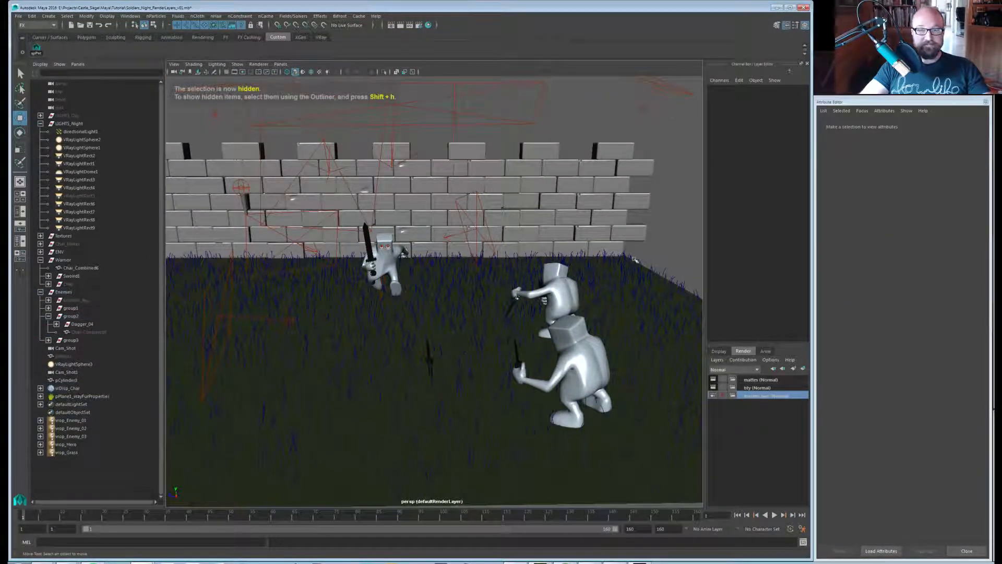
Check the hidden enemy in the bty layer, and unhide Char_Combined5 back in the master layer.
left_click(756, 389)
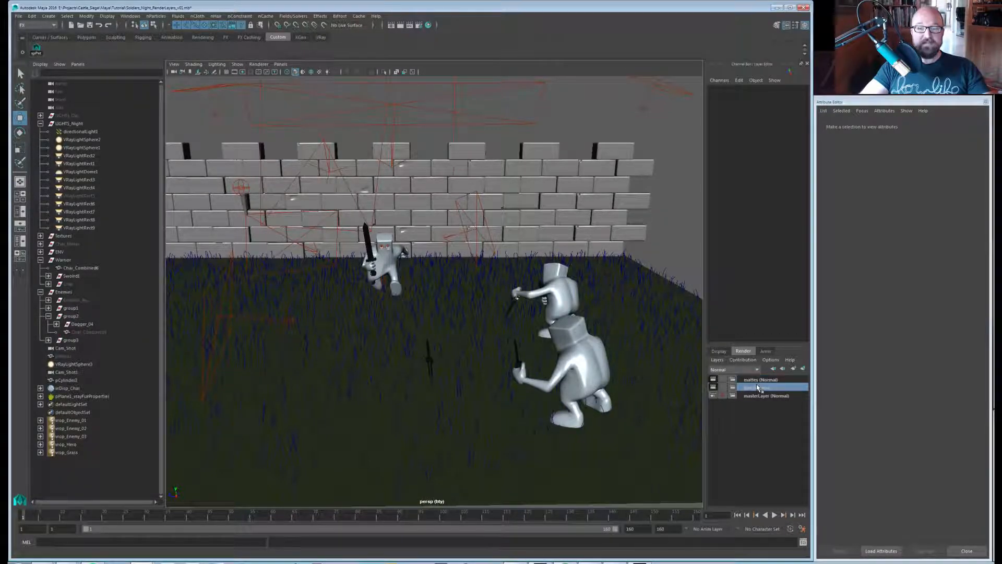
left_click(760, 396)
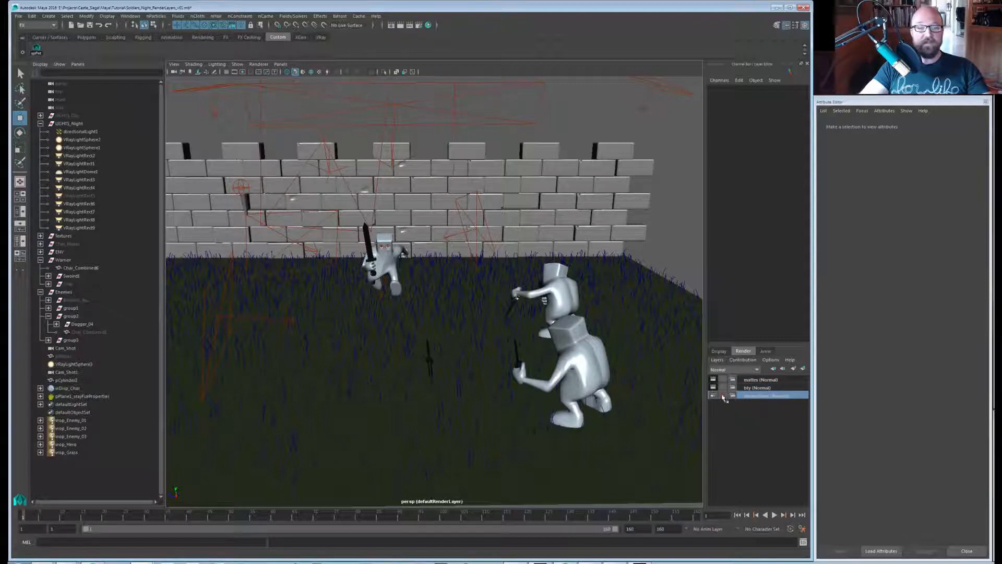
left_click(89, 332)
key("shift+h")
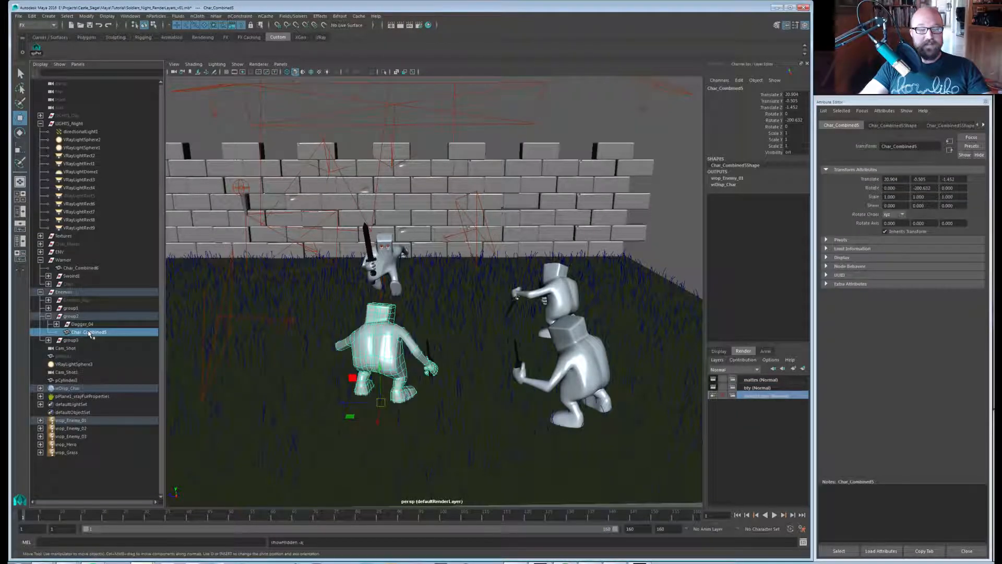
Hide the foreground enemy character Char_Combined5 in the bty render layer.
left_click(754, 387)
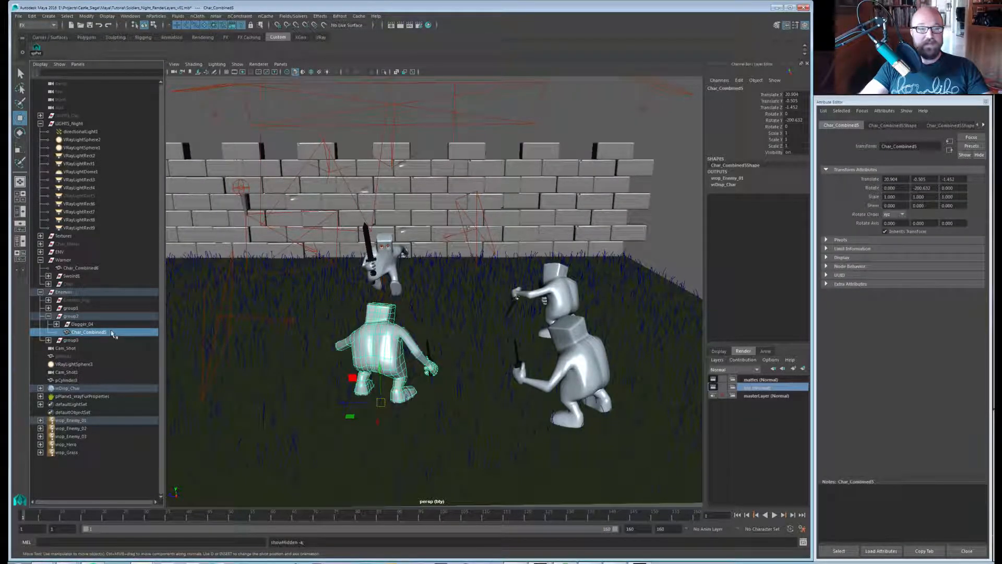
left_click(384, 339)
left_click(435, 386)
left_click(374, 337)
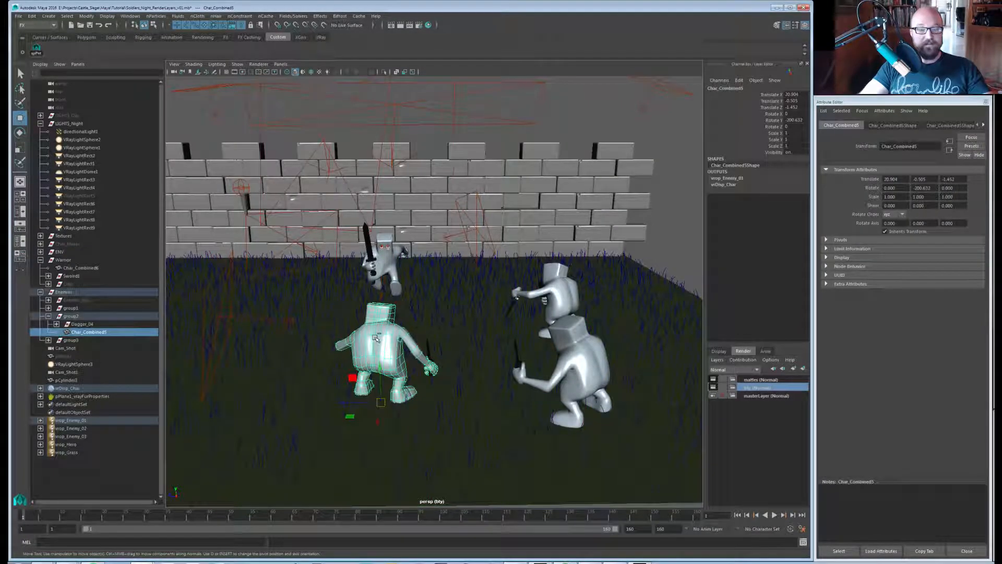
key("ctrl+h")
Compare the foreground enemy's visibility across the master, bty and mattes render layers.
left_click(765, 396)
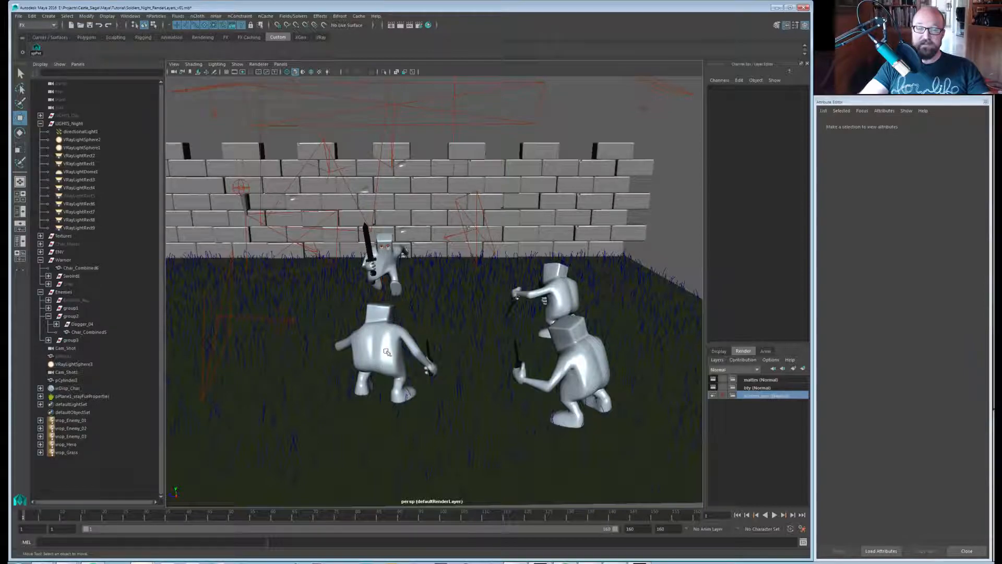
left_click(764, 387)
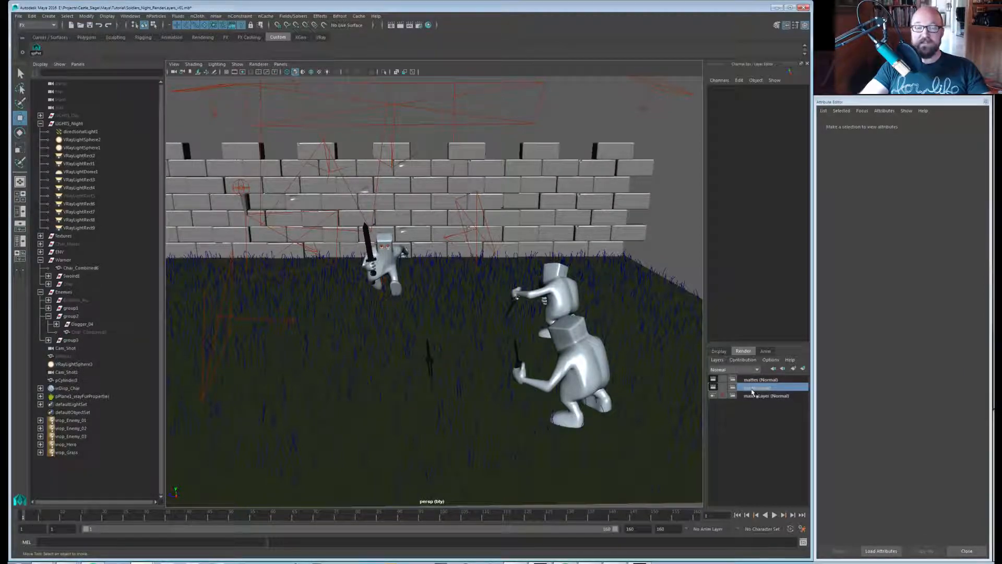
left_click(760, 380)
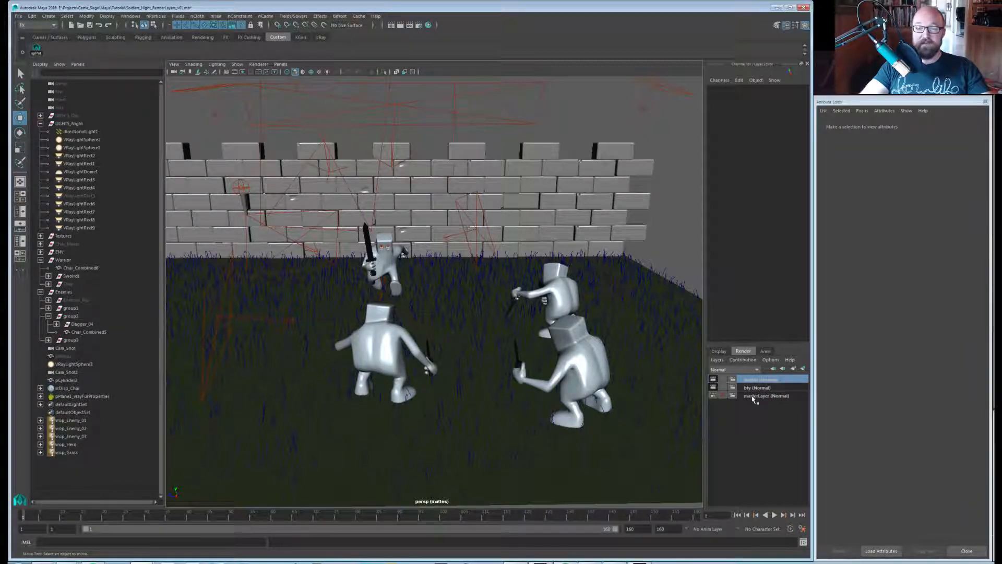
Unhide the enemy character Char_Combined5 in the bty render layer.
left_click(761, 387)
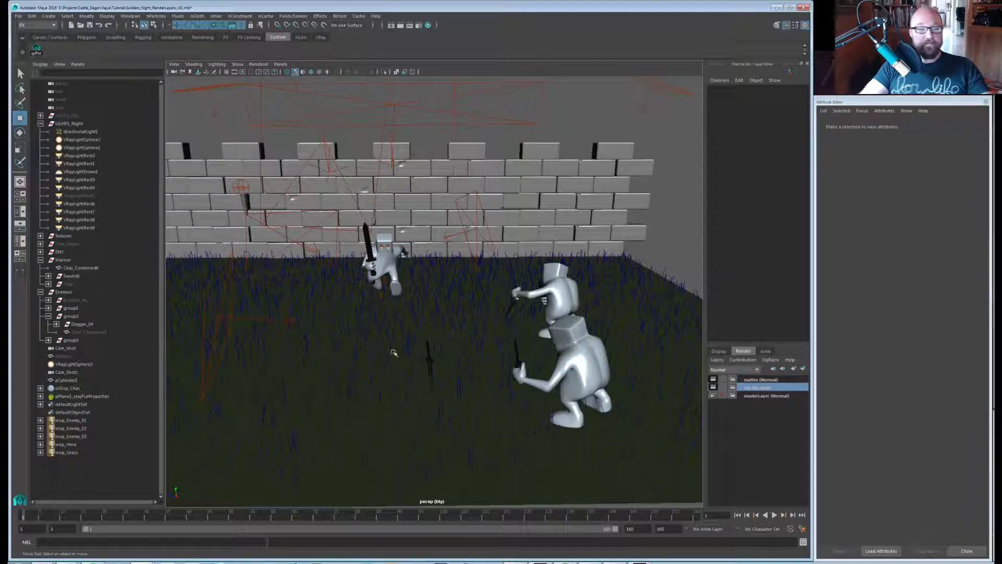
left_click(99, 332)
key("shift+h")
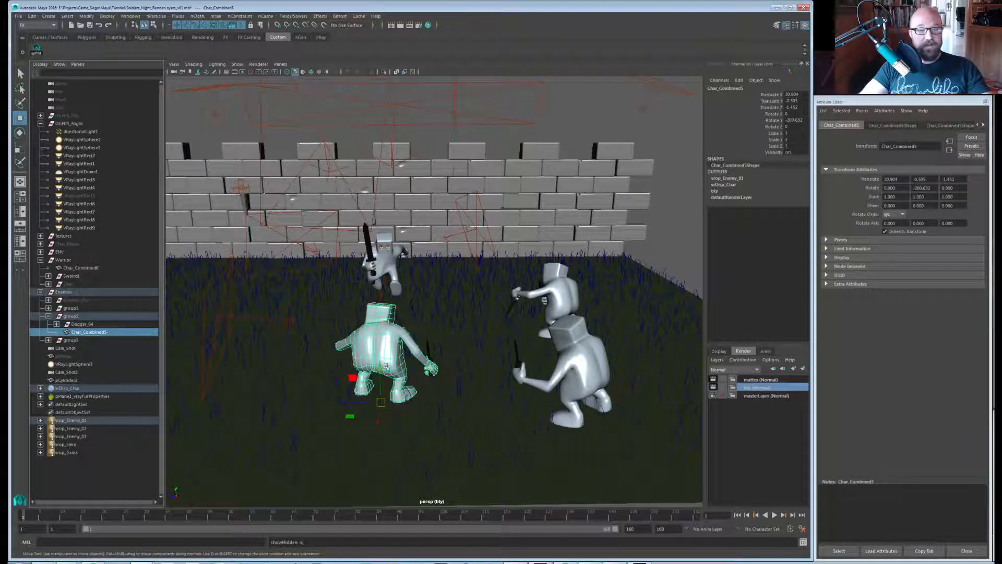
Hide Char_Combined5 in the master layer, leaving its dagger visible.
left_click(785, 397)
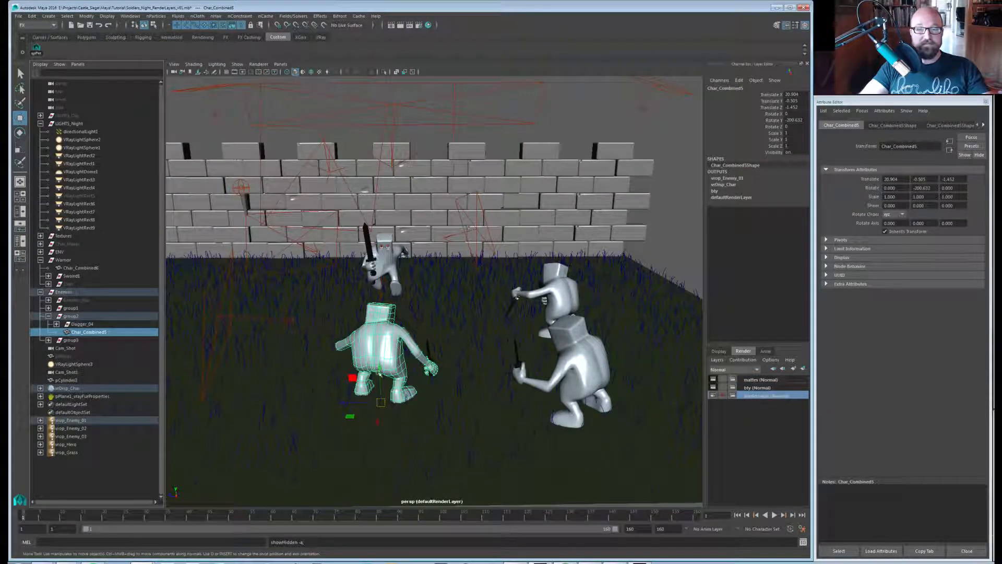
left_click(82, 324)
left_click(86, 332)
key("ctrl+h")
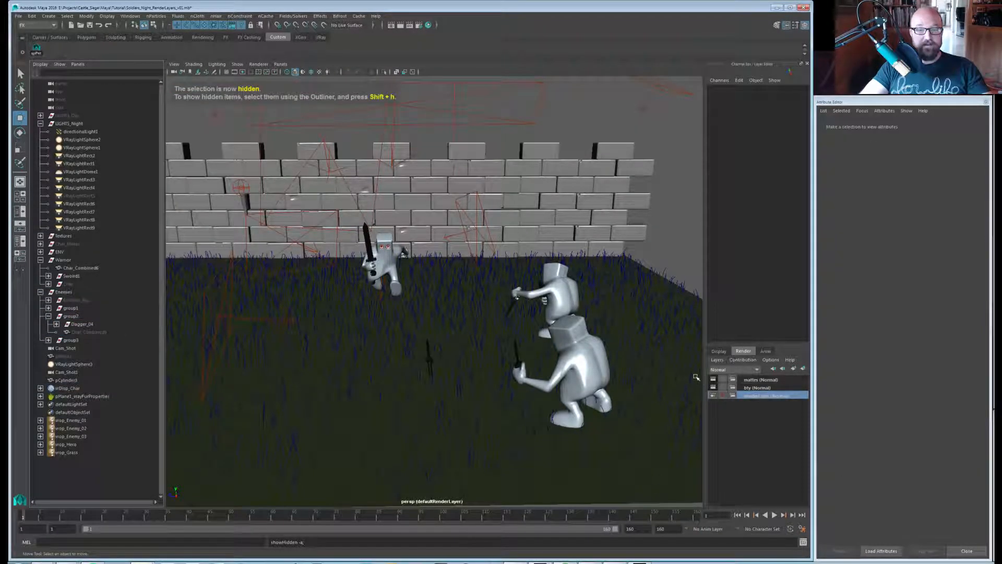
Switch between the bty, master and mattes layers to examine how the hidden enemy behaves in each.
left_click(753, 389)
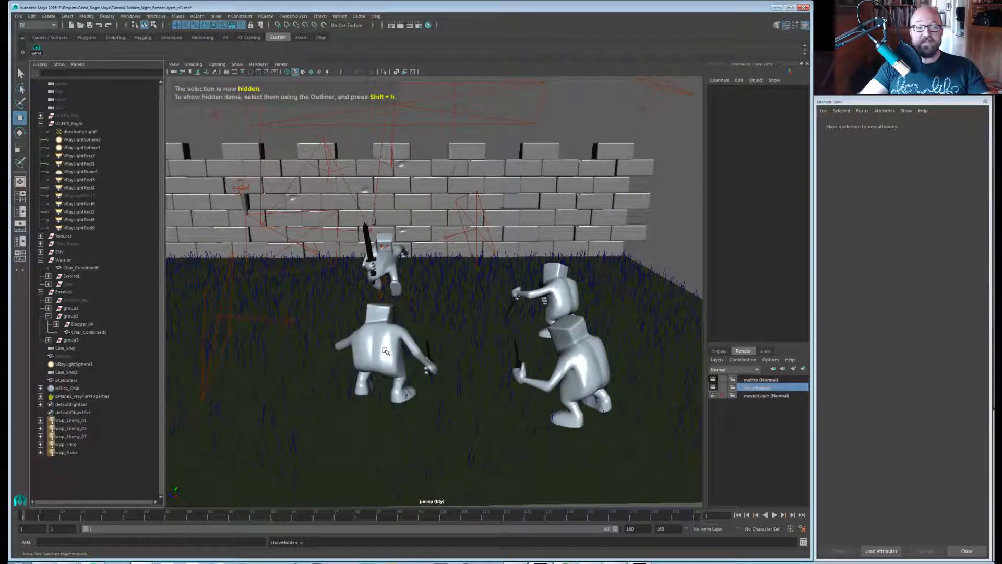
left_click(746, 397)
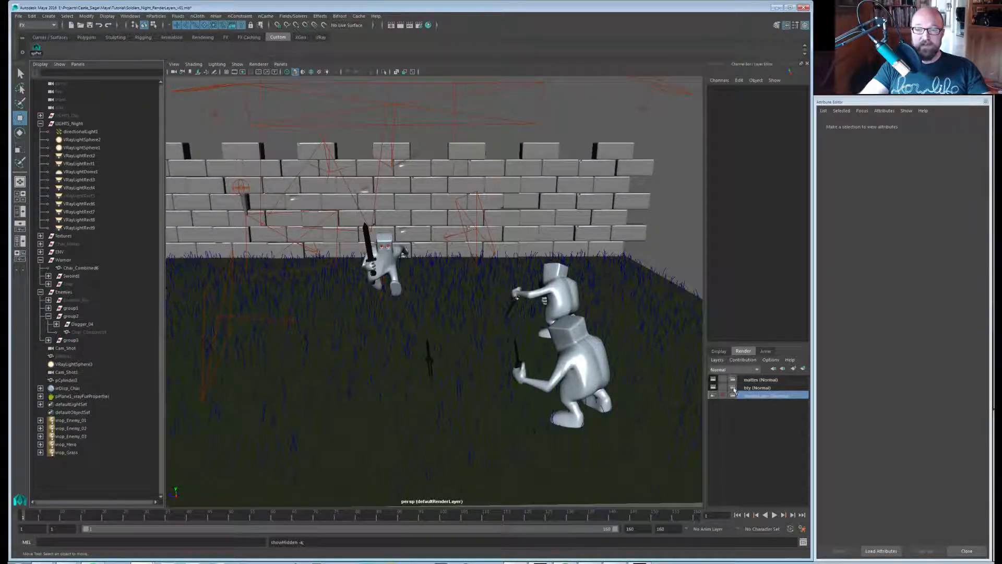
left_click(757, 387)
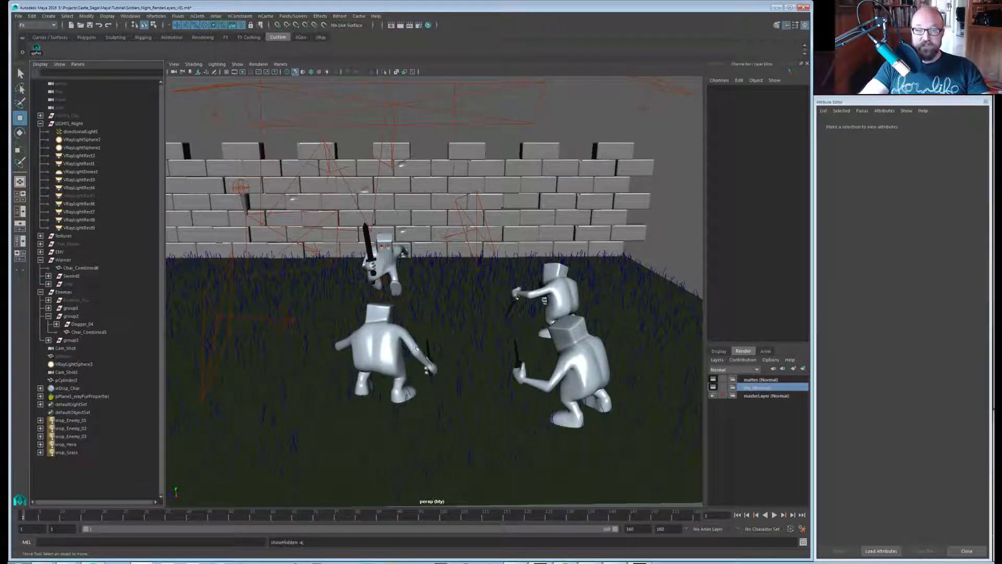
left_click(759, 380)
left_click(754, 389)
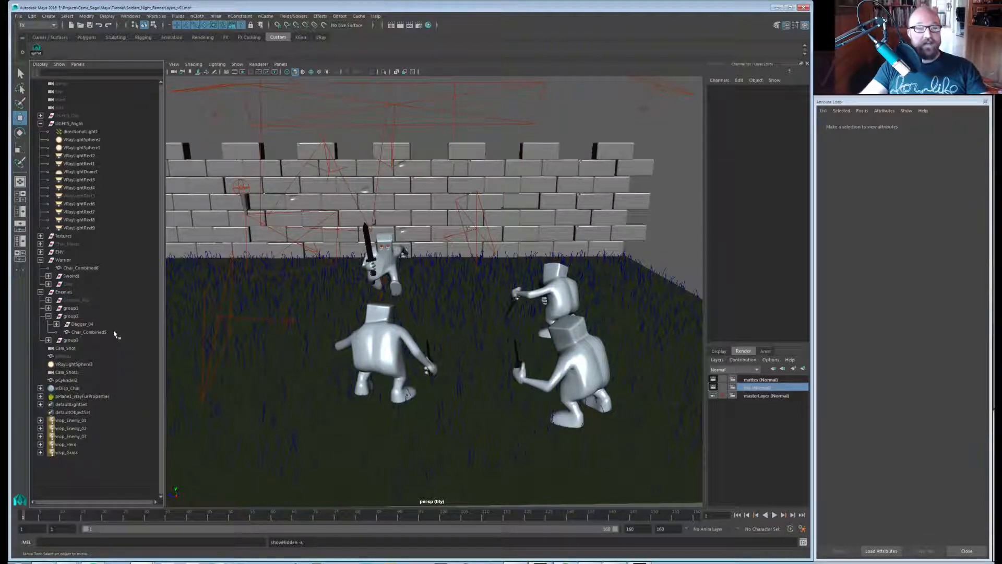
Select Char_Combined5 and compare its visibility attribute between the master and bty layers.
left_click(115, 333)
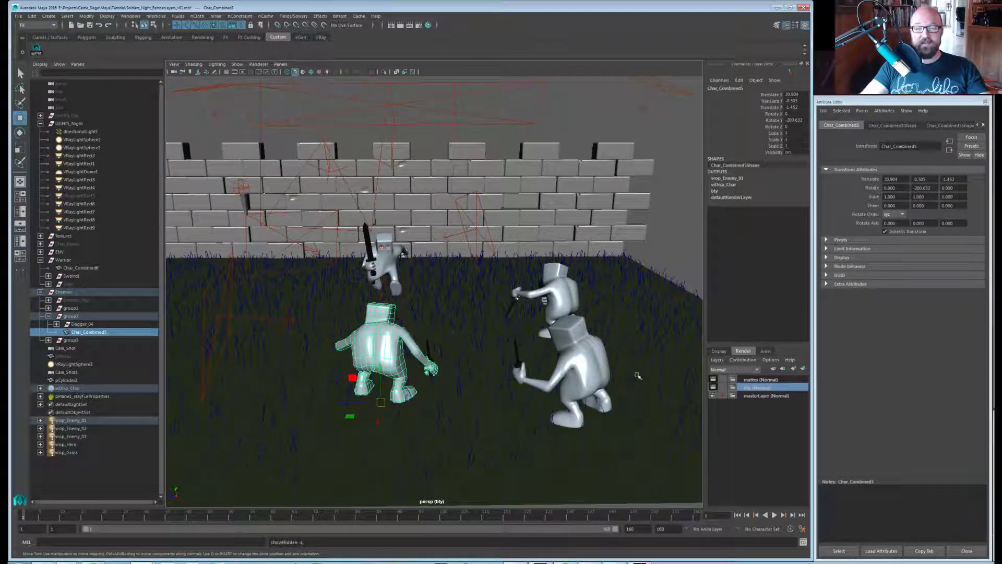
left_click(771, 395)
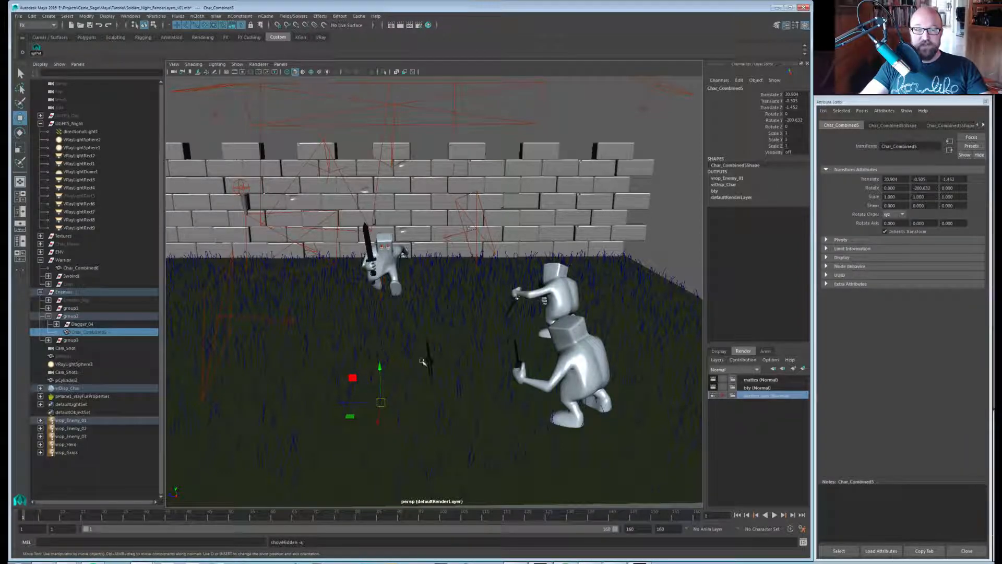
left_click(753, 388)
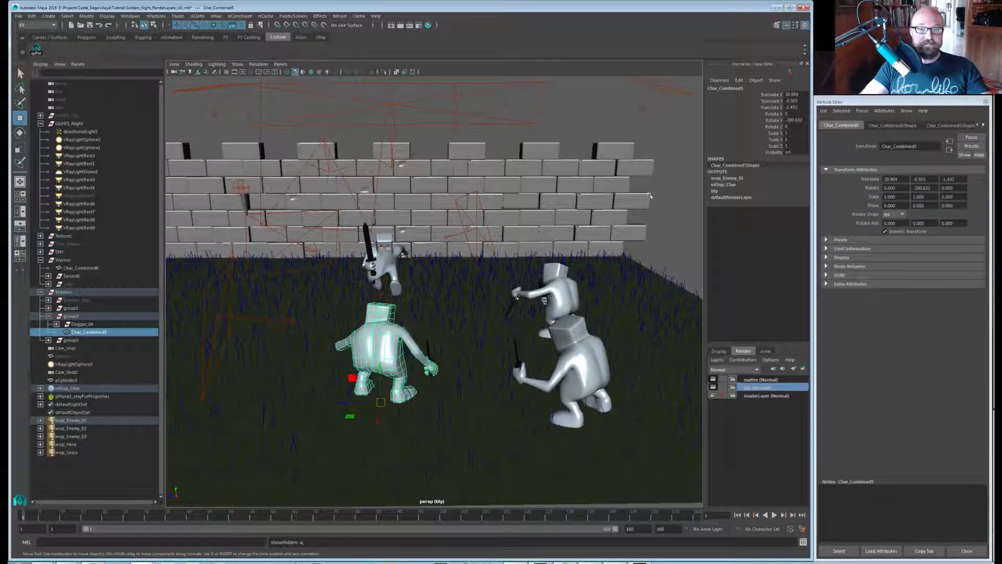
Inspect the Object Display and Render Stats attributes of Char_Combined5's shape in the bty layer for a visibility override.
left_click(434, 346)
left_click(385, 347)
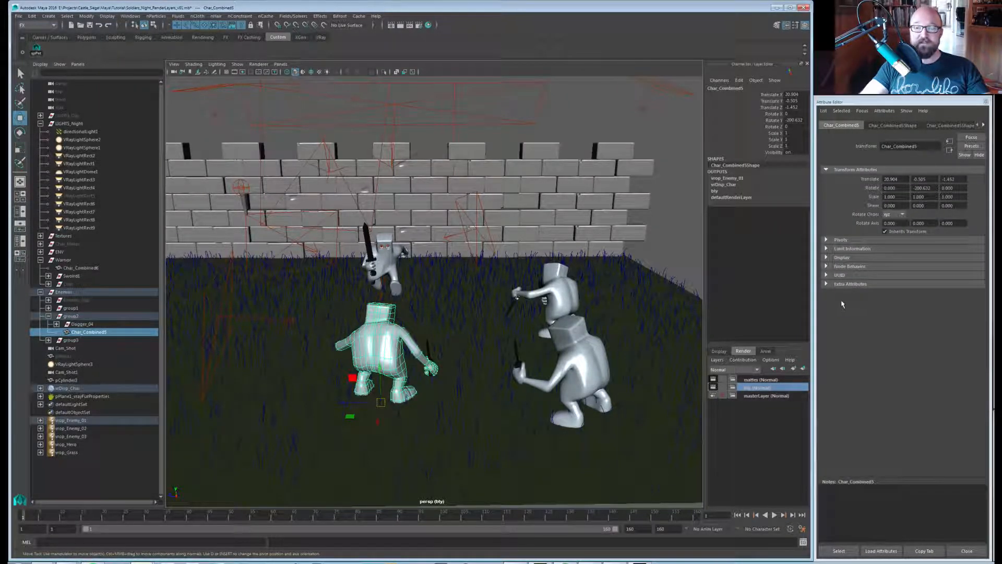
left_click(881, 124)
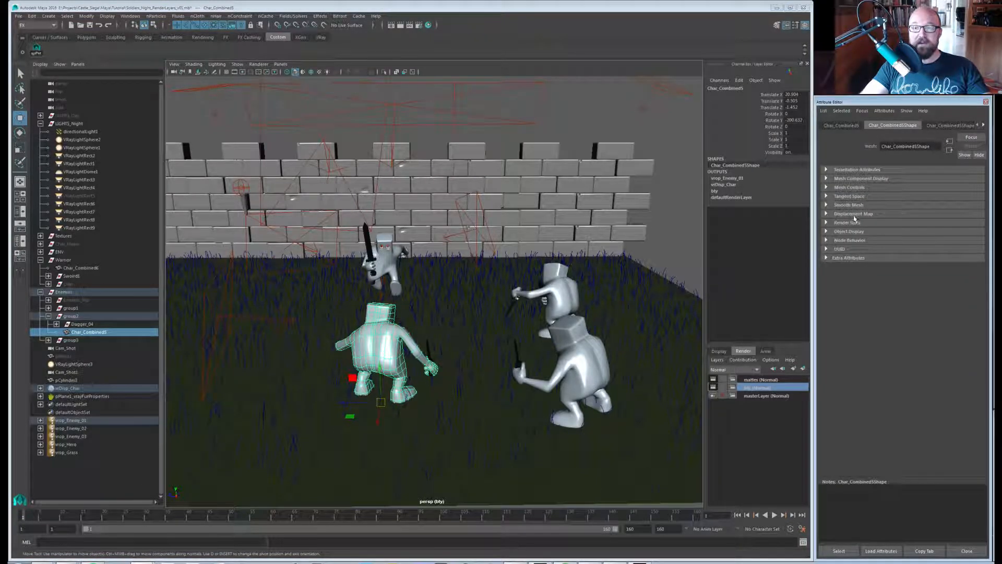
left_click(846, 233)
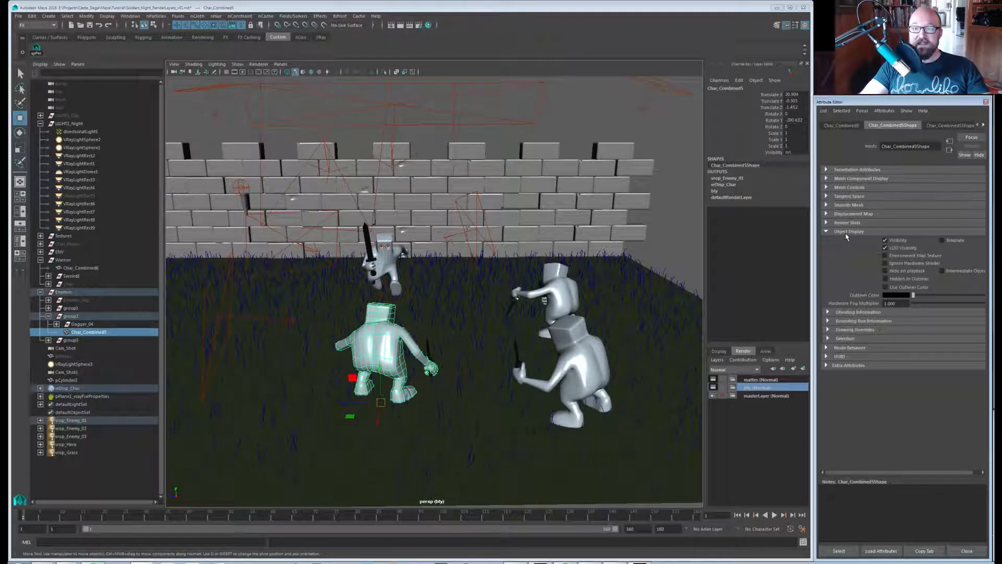
left_click(848, 232)
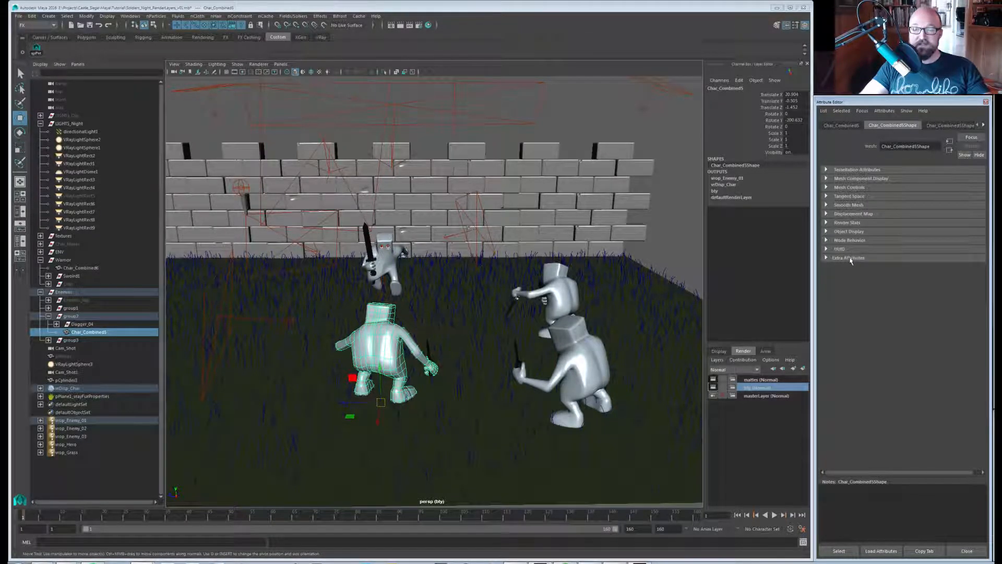
left_click(846, 232)
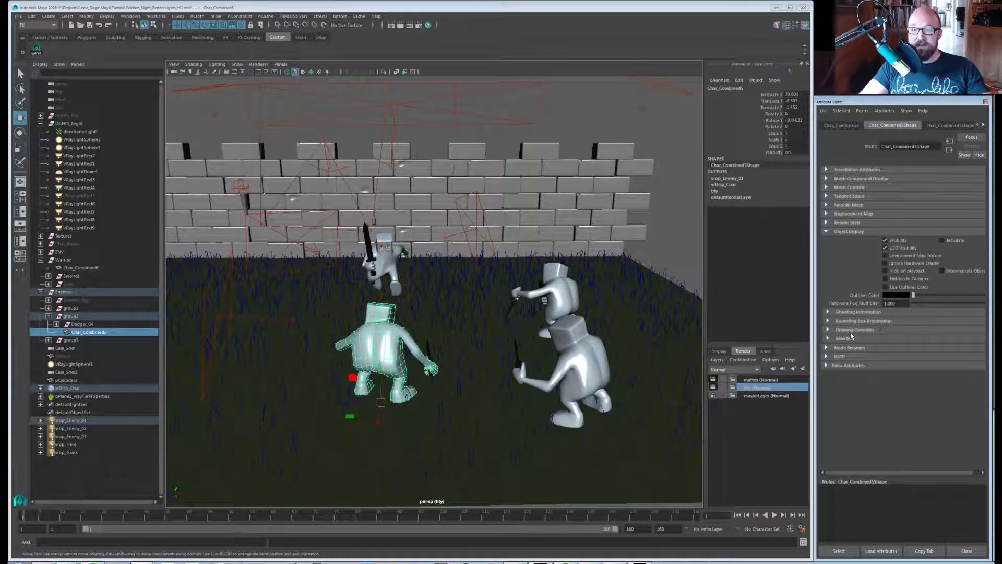
left_click(848, 231)
left_click(847, 223)
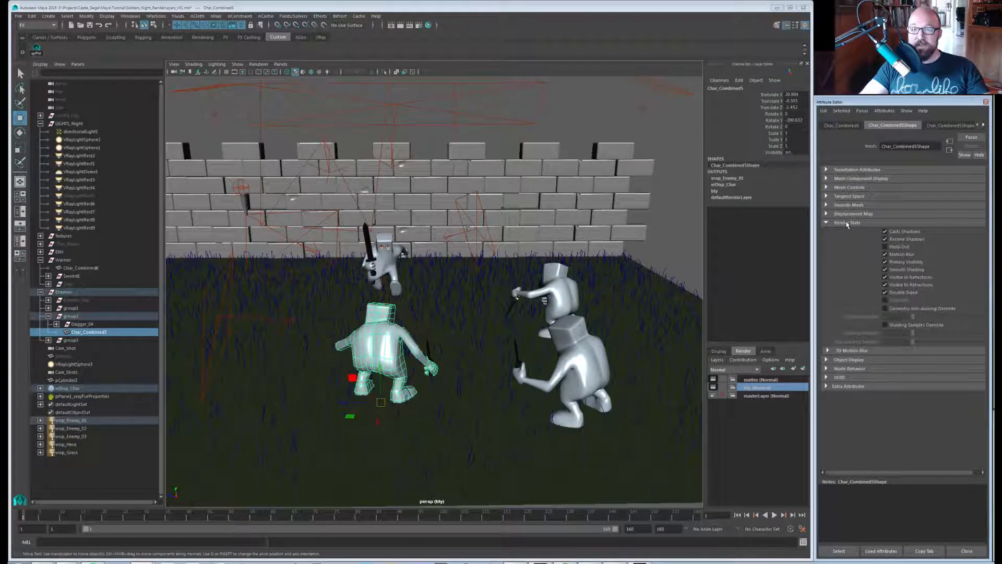
left_click(846, 223)
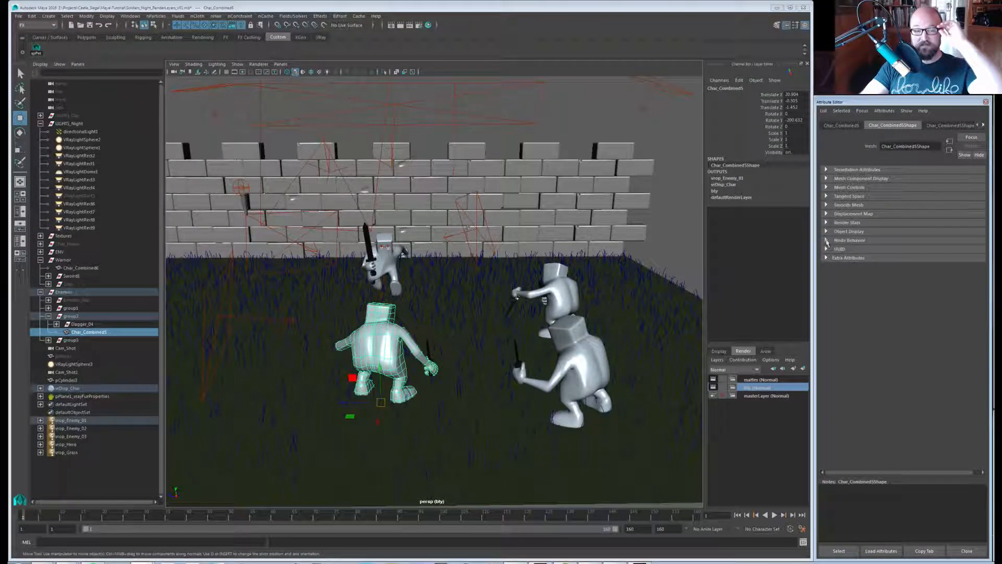
Reselect Char_Combined5 in the bty layer and check its visibility against the master layer once more.
left_click(498, 278)
mouse_move(499, 278)
left_mouse_down("alt")
mouse_move(505, 230)
mouse_move(465, 262)
mouse_move(473, 245)
mouse_move(480, 271)
left_mouse_up("alt")
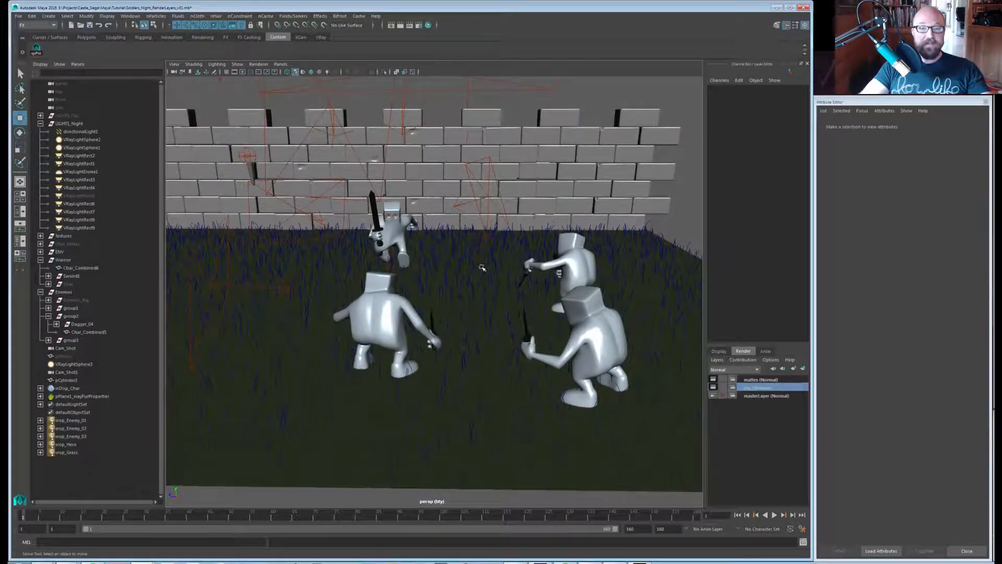
left_click(391, 319)
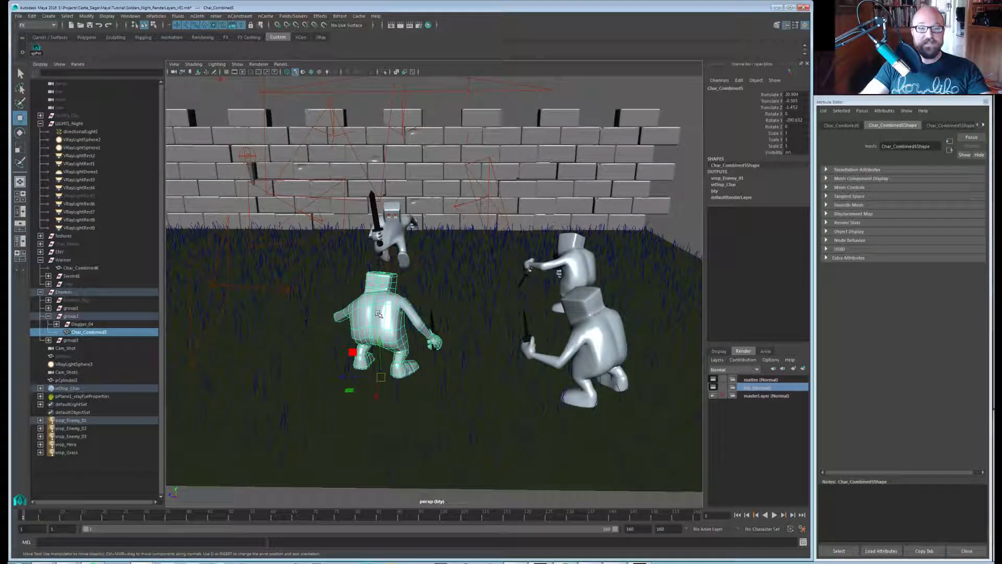
left_click(761, 396)
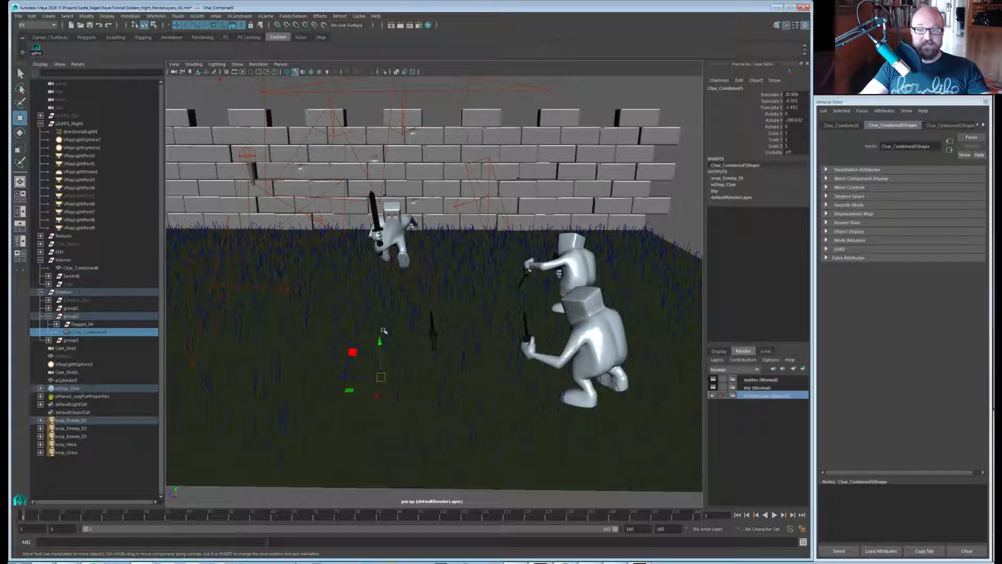
Open the Reference Editor, look through its file commands for listing reference edits, and close it again.
left_click(438, 426)
left_click(18, 16)
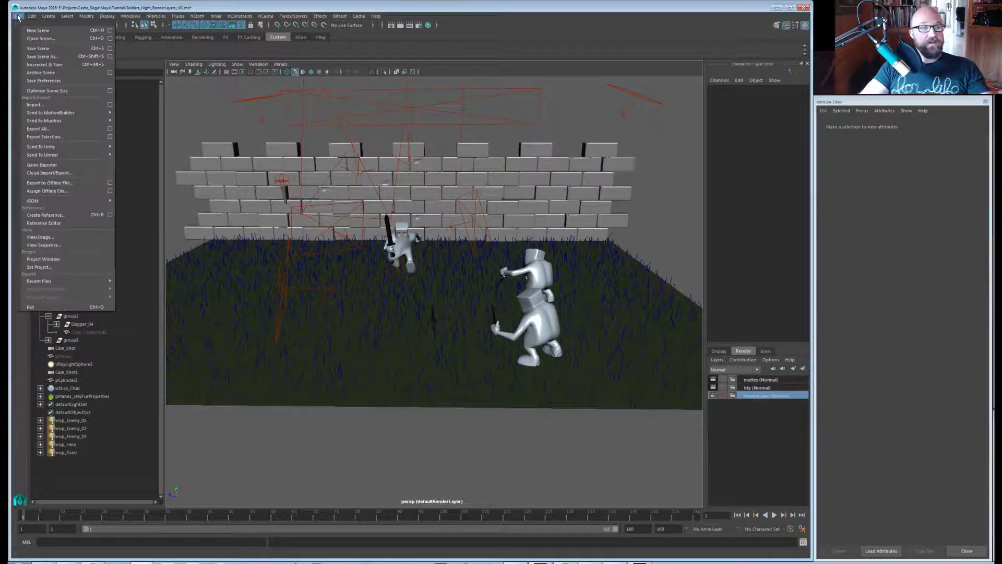
left_click(52, 223)
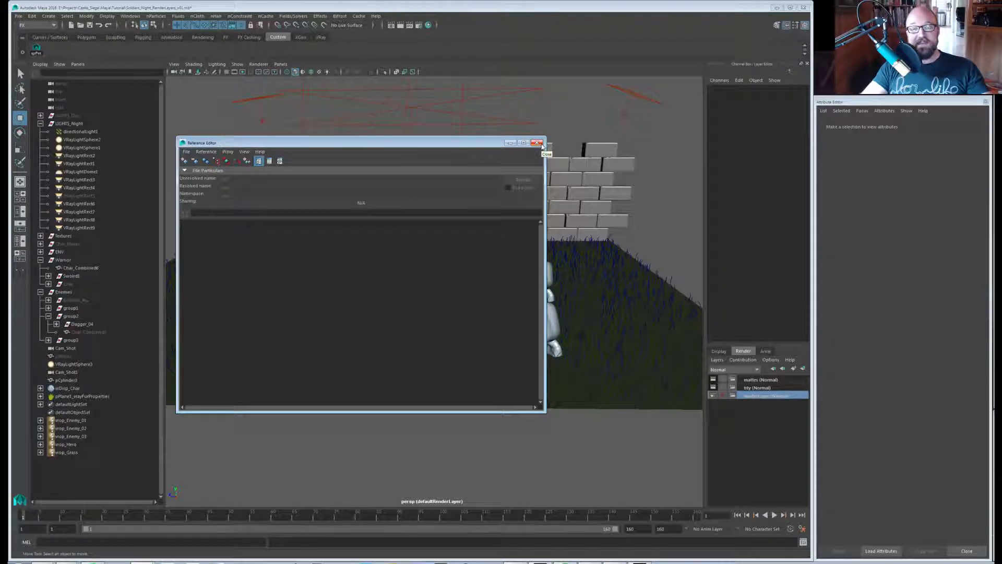
right_click(194, 228)
mouse_move(229, 228)
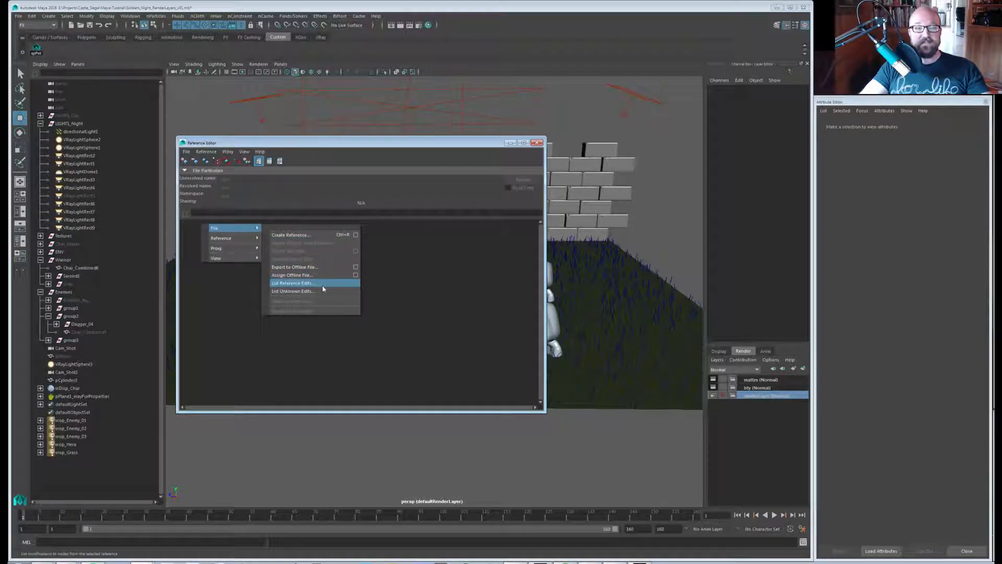
left_click(463, 336)
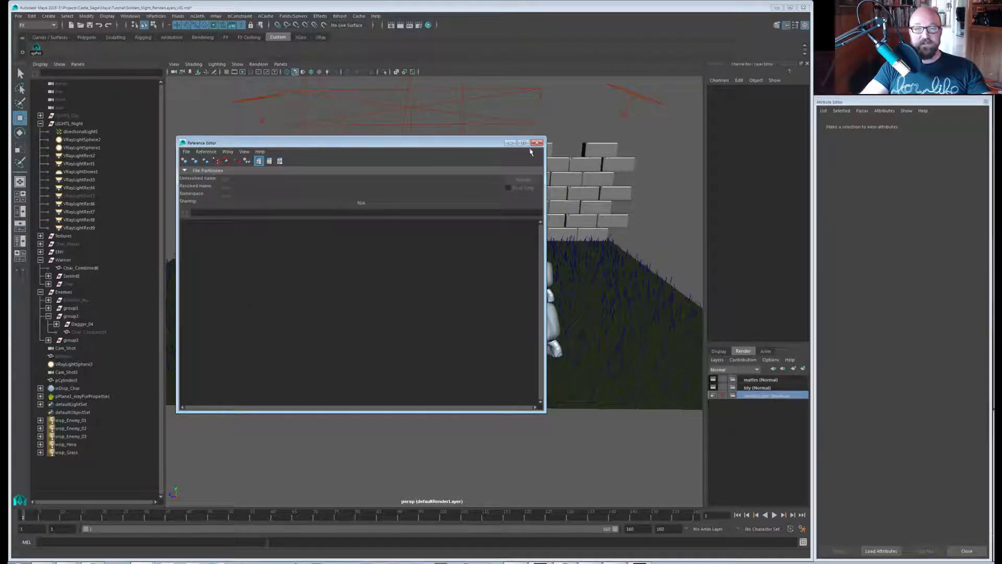
left_click(537, 143)
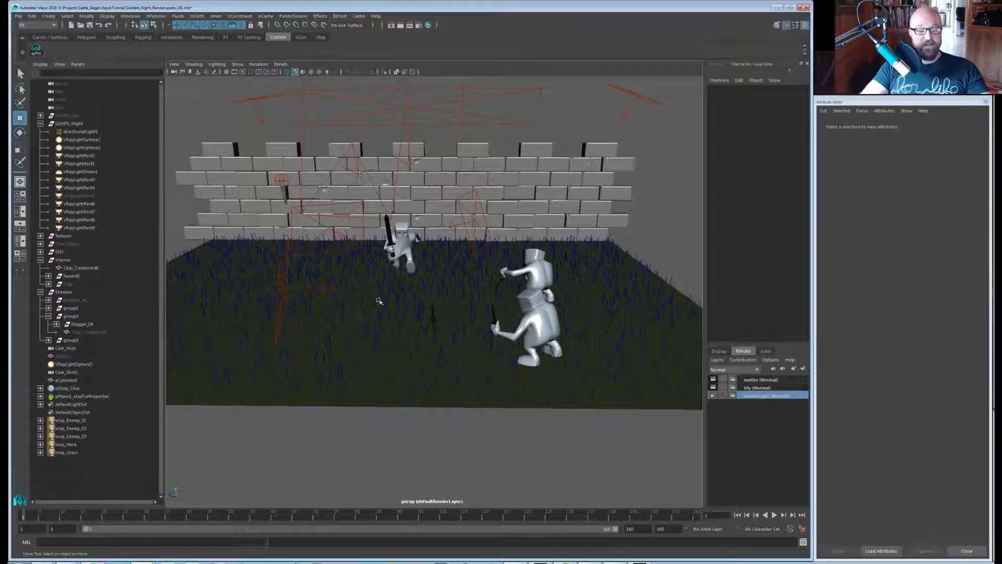
Show the last hidden enemy in the master layer and select Char_Combined5 in the viewport.
middle_click_drag(449, 361, 450, 365, "alt")
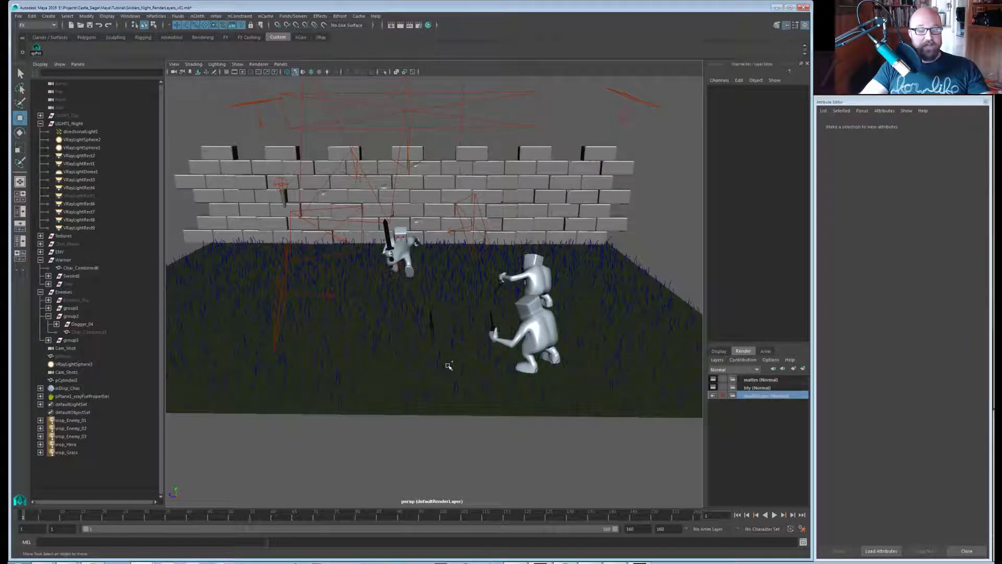
key("ctrl+shift+h")
left_click_drag(456, 345, 470, 365, "alt")
scroll(471, 365, "up", 5)
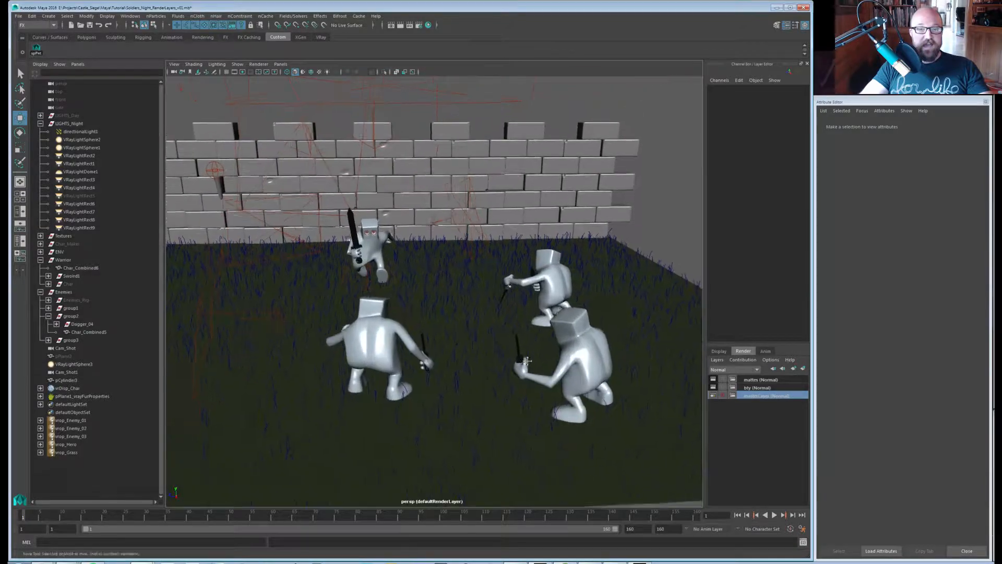
left_click(527, 340)
left_click(307, 315)
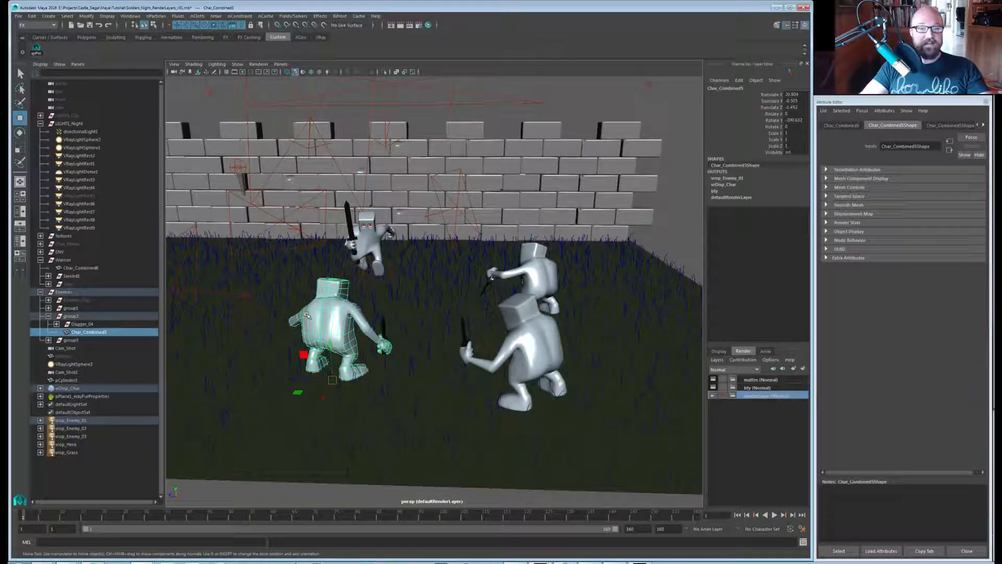
scroll(392, 393, "down", 4)
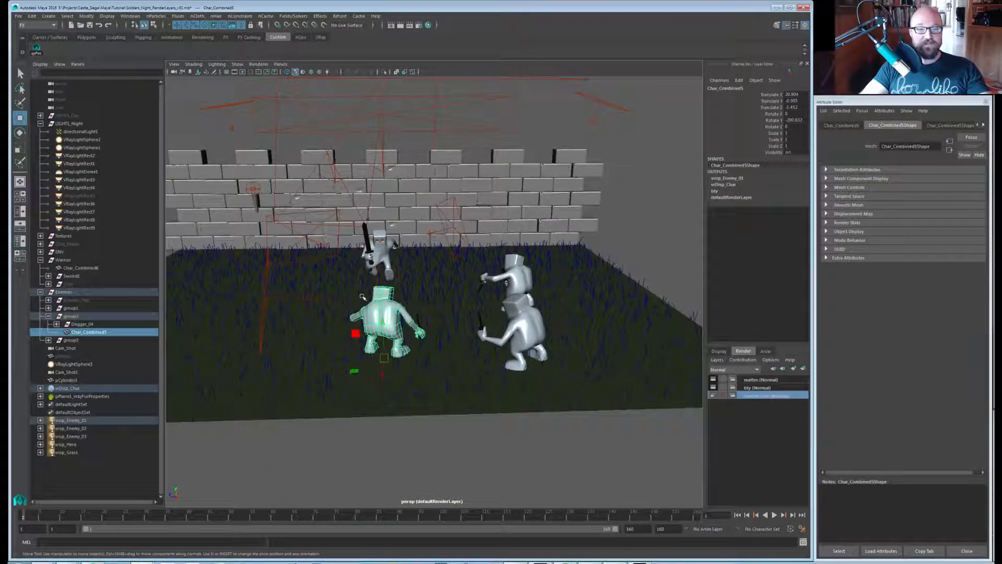
Compare the unhidden enemy between the bty and master layers, ending with Char_Combined5 selected in the master layer.
left_click(652, 433)
left_click(757, 387)
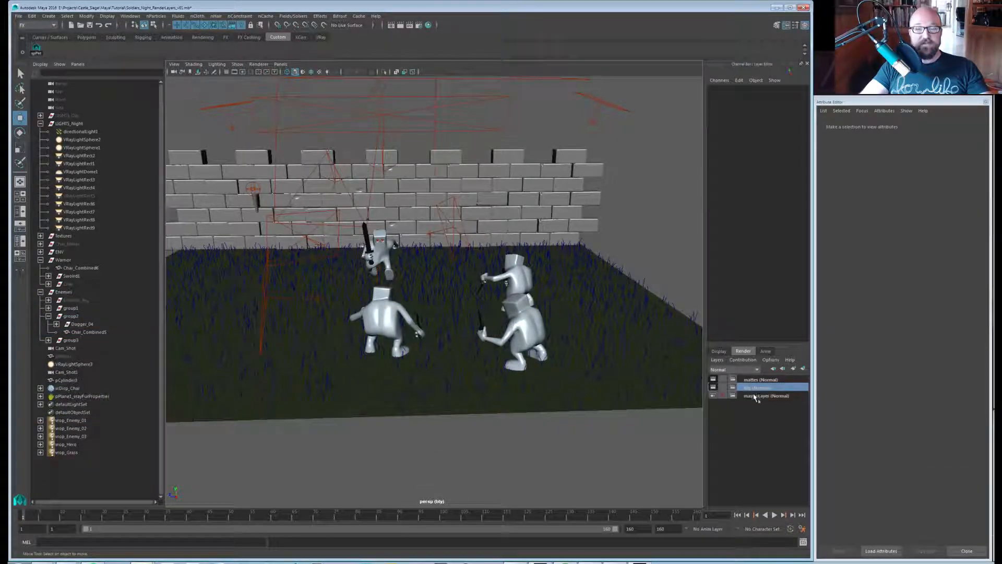
left_click(755, 396)
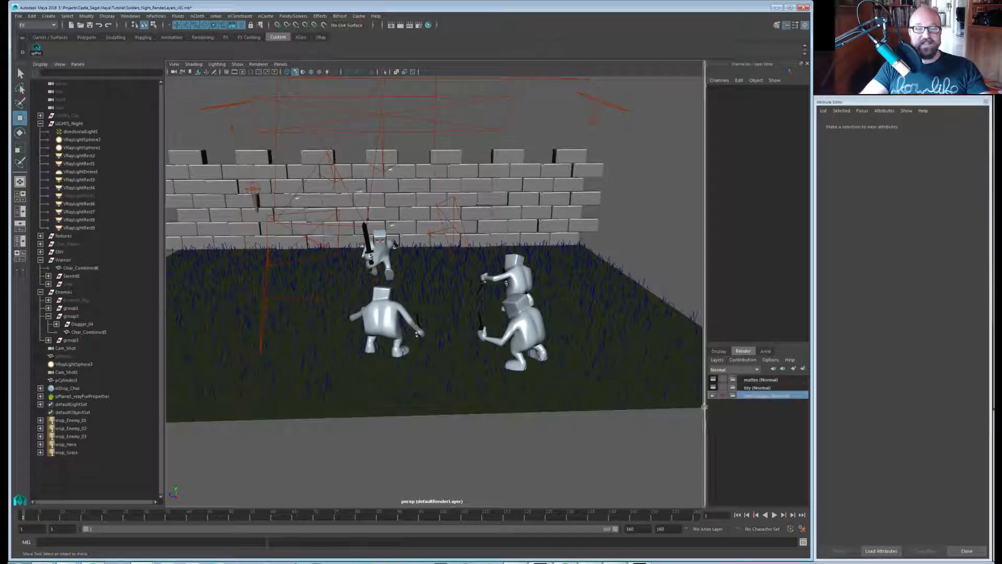
left_click(378, 322)
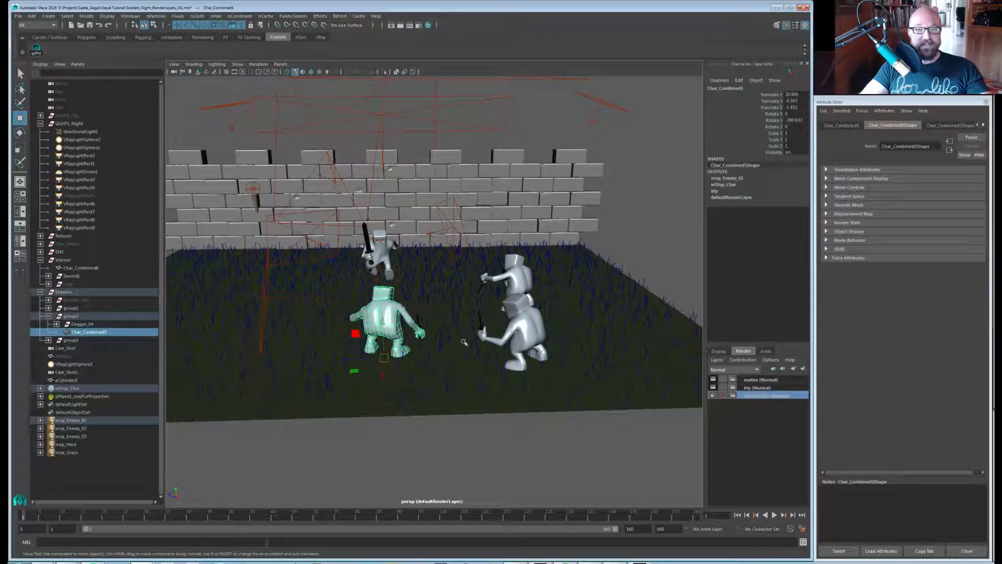
Activate the bty layer, apply Show Hidden to Char_Combined5 there, and clear the selection.
left_click(755, 387)
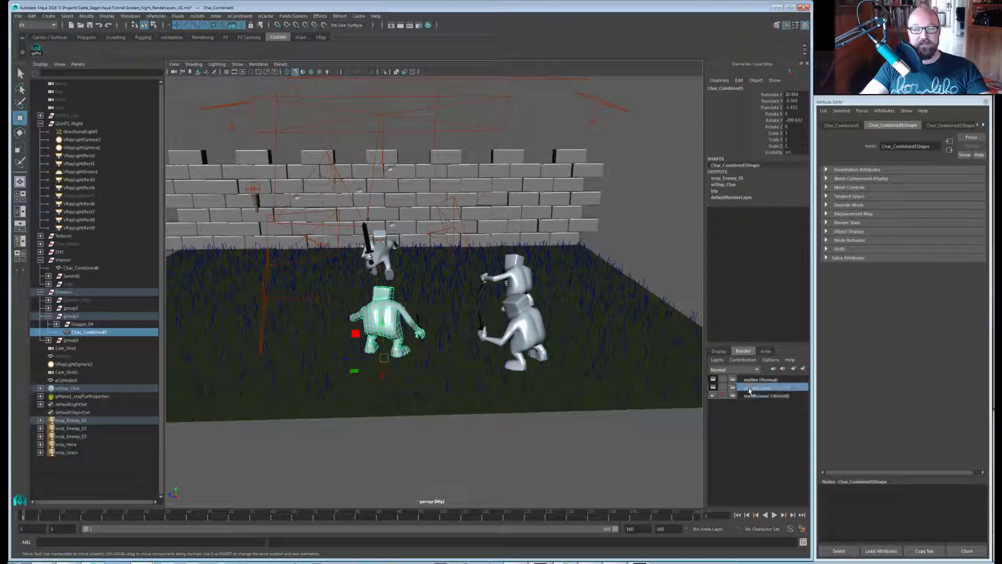
left_click(93, 332)
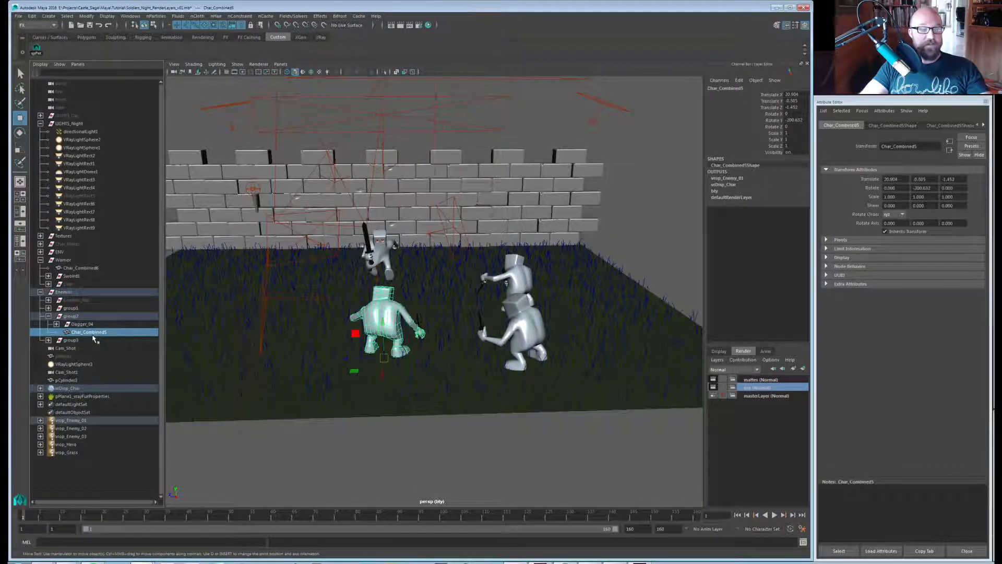
key("shift+h")
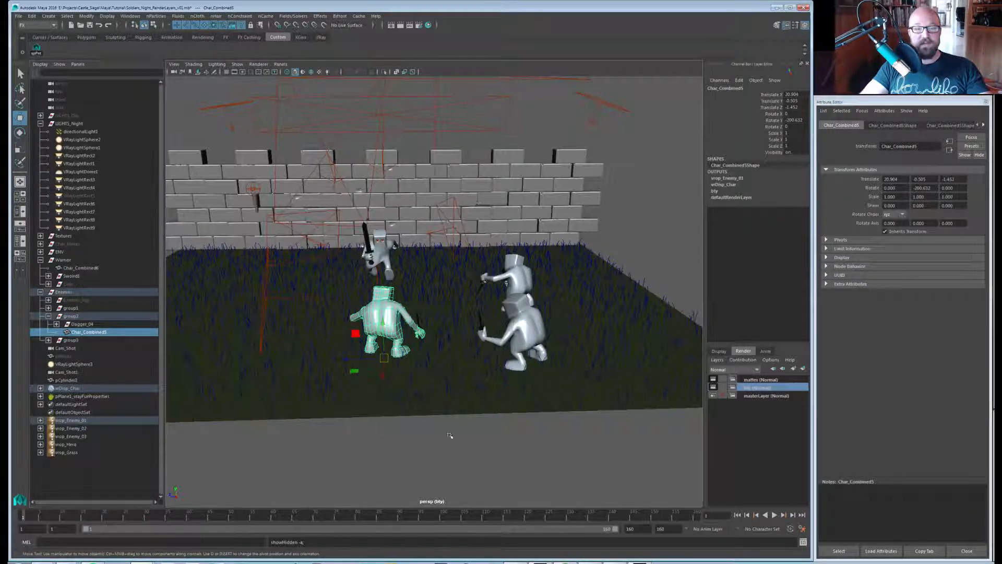
left_click_drag(450, 434, 472, 387, "alt")
left_click(486, 423)
Cycle through the master, mattes and bty layers to check that all the enemies are visible in each.
left_click(770, 395)
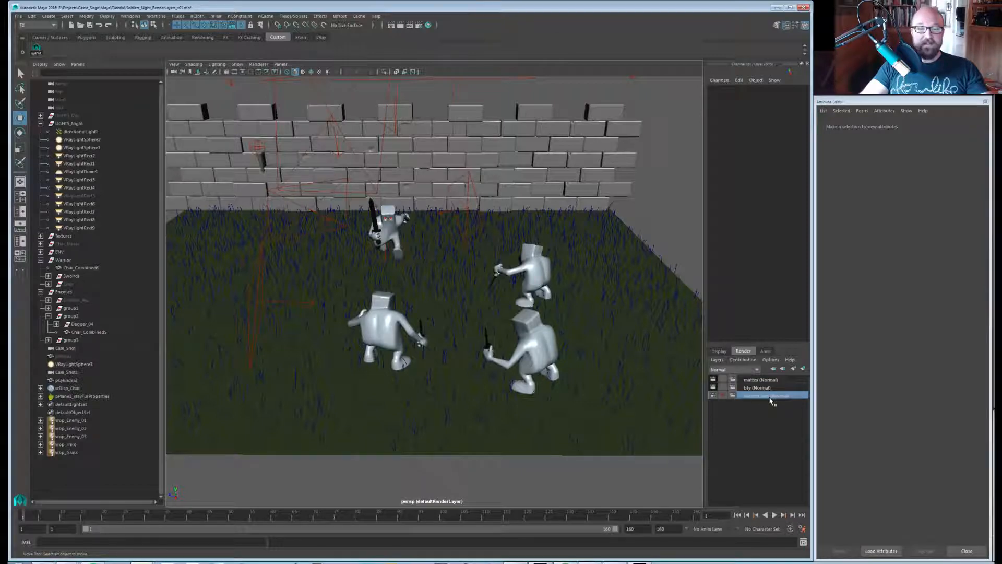
middle_click_drag(419, 377, 417, 392, "alt")
left_click_drag(416, 392, 419, 385, "alt")
middle_click_drag(509, 320, 506, 363, "alt")
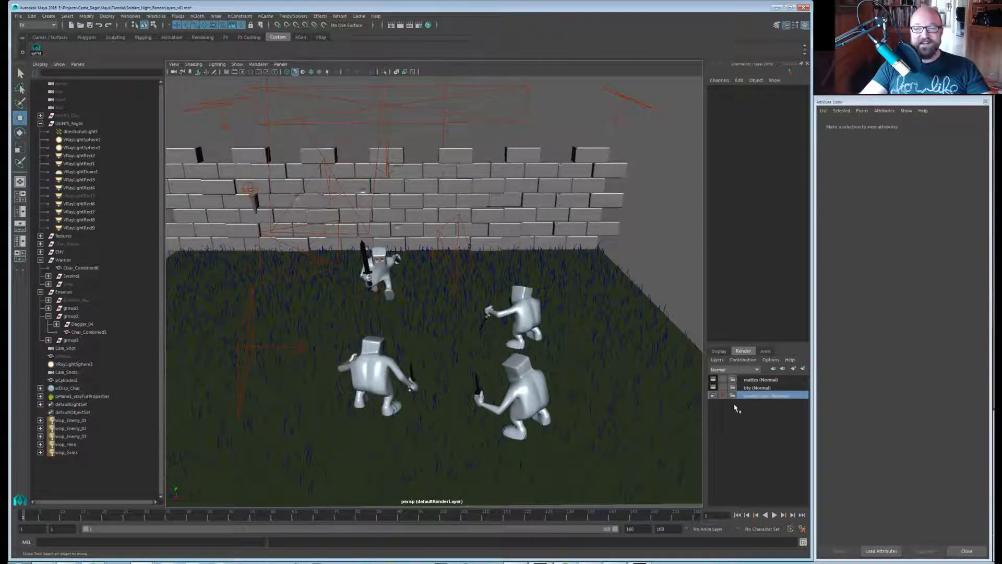
left_click_drag(439, 358, 453, 358, "alt")
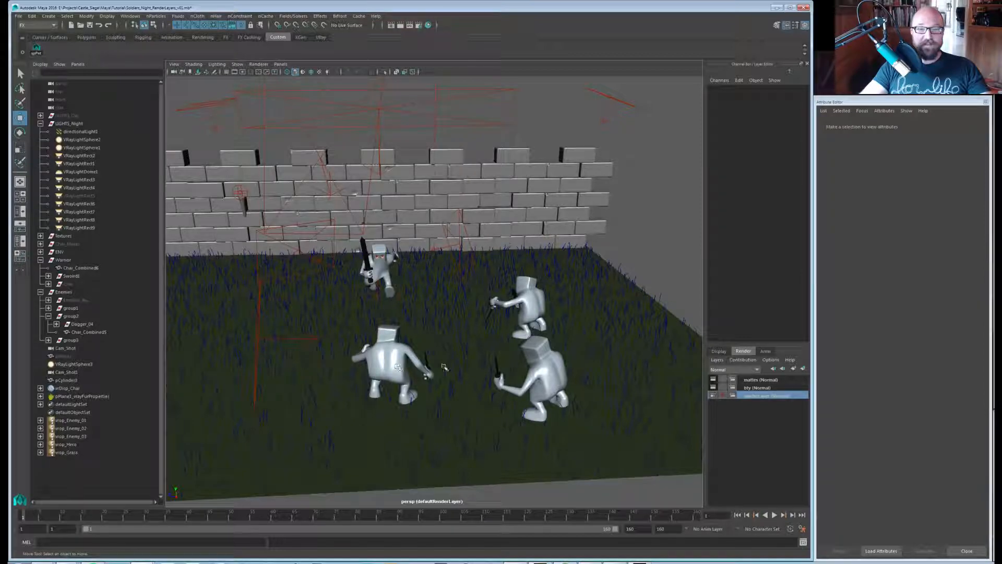
left_click(758, 380)
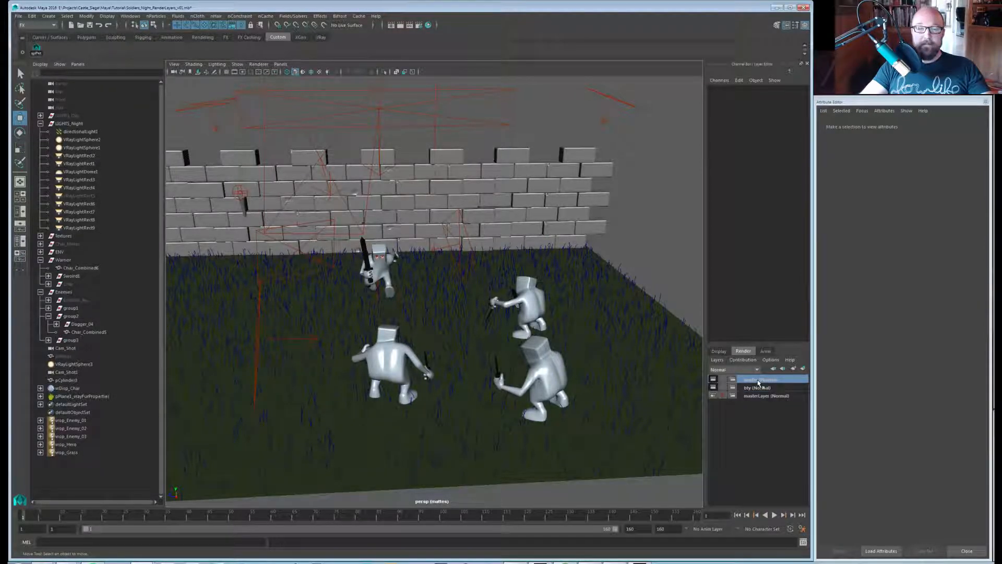
left_click(757, 388)
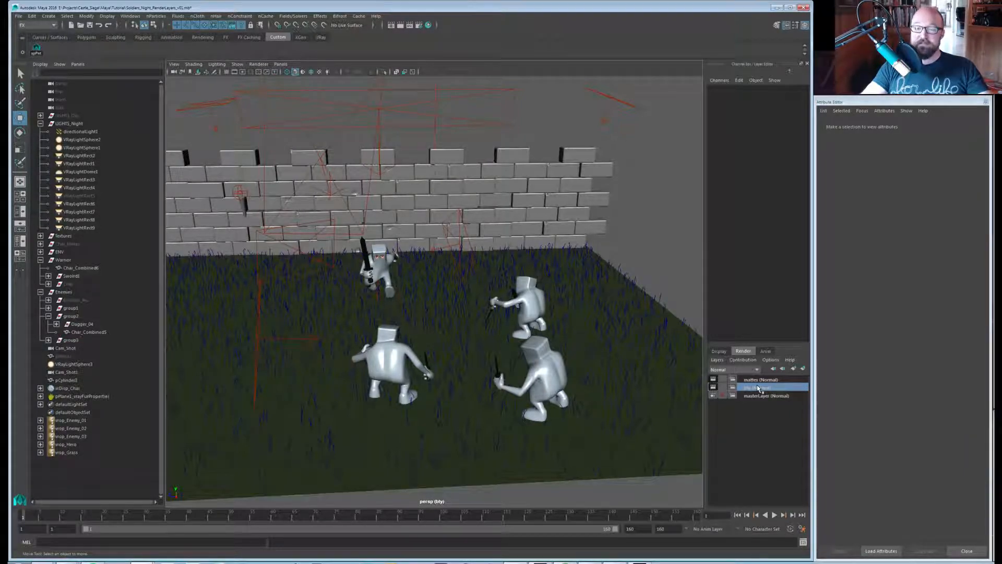
left_click(757, 396)
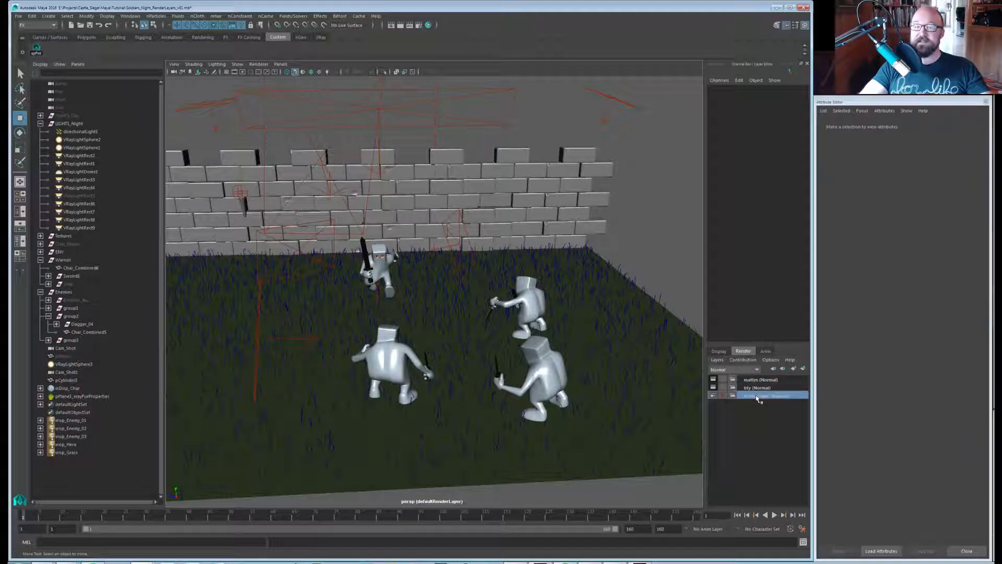
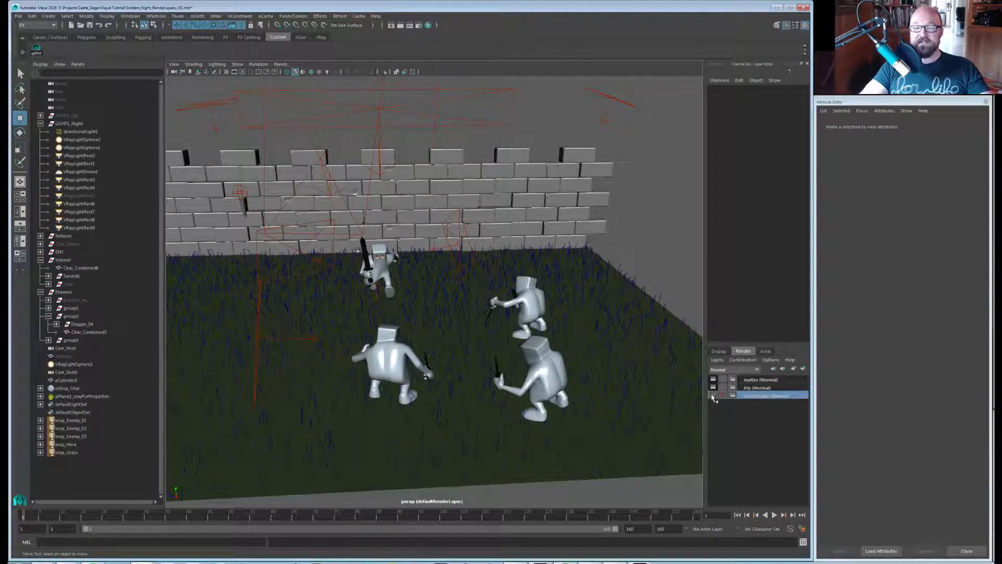
Activate the mattes layer and review the RGB, specular and multi-matte render elements in the V-Ray frame buffer.
left_click(766, 380)
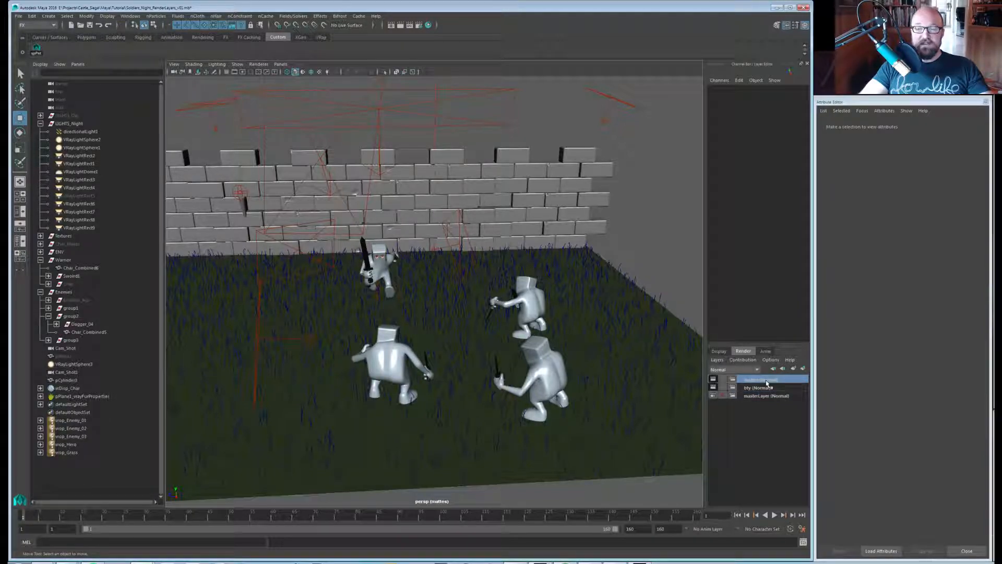
left_click_drag(548, 320, 581, 348, "alt")
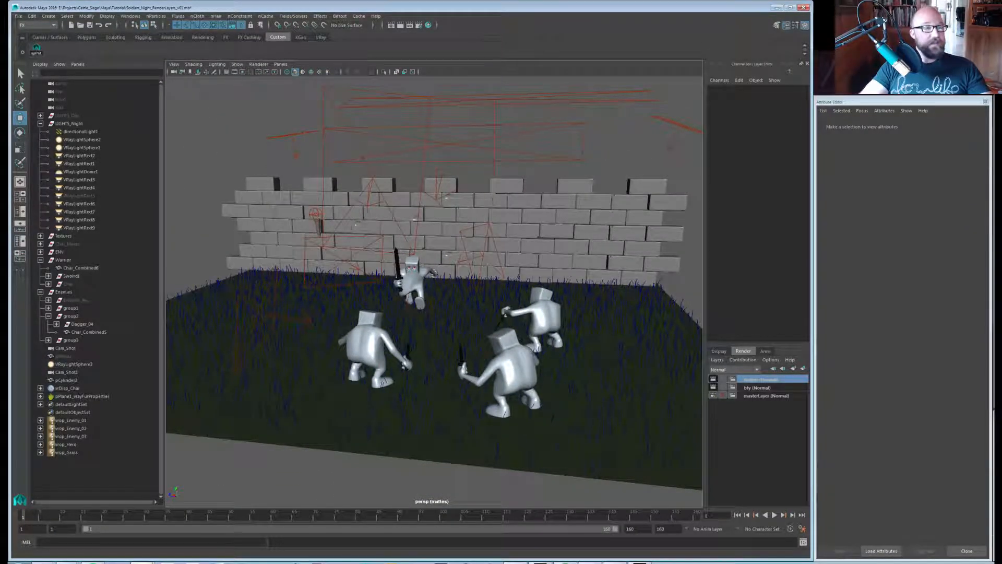
left_click_drag(1, 78, 434, 147)
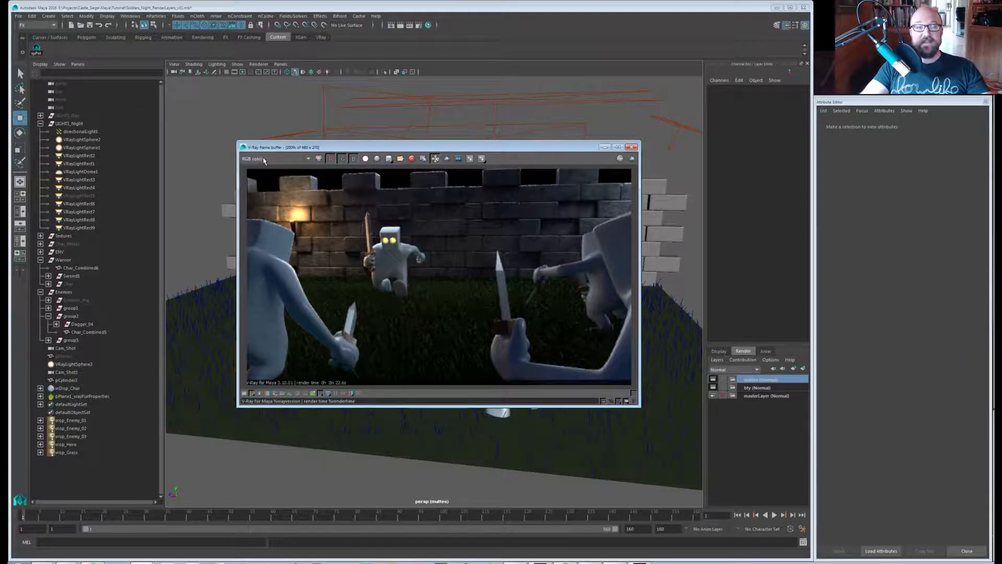
scroll(264, 162, "down", 2)
scroll(264, 161, "down", 4)
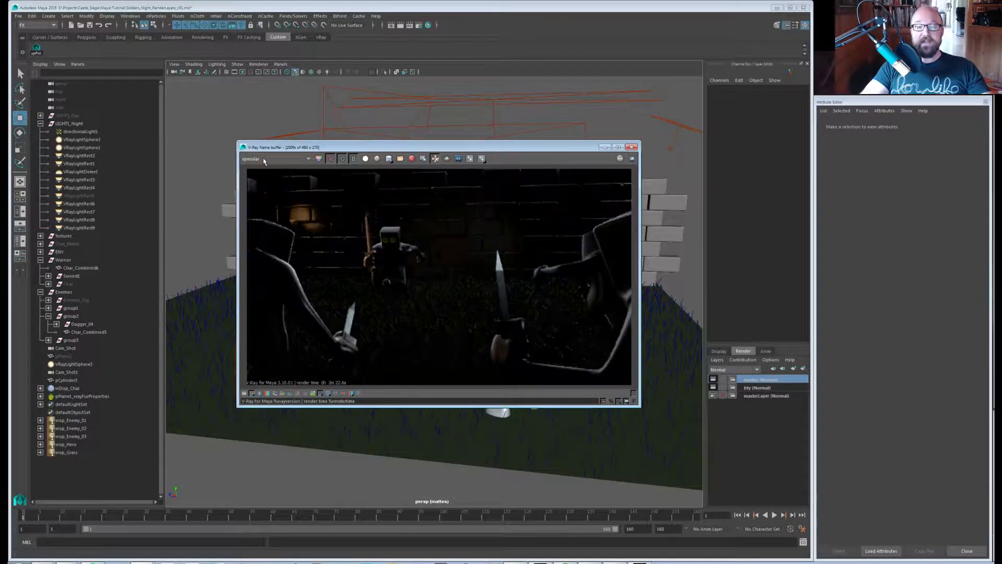
scroll(264, 161, "down", 2)
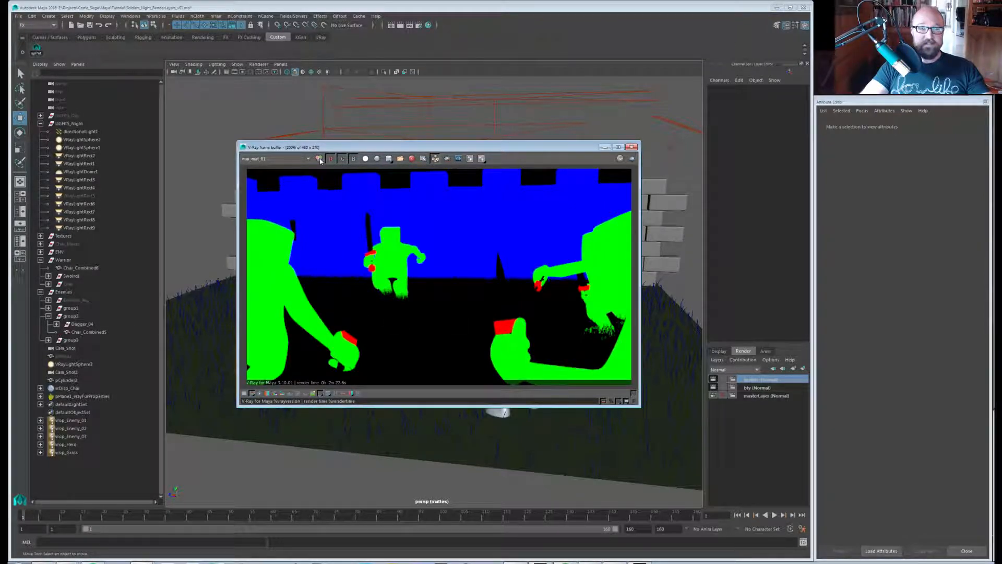
left_click(319, 159)
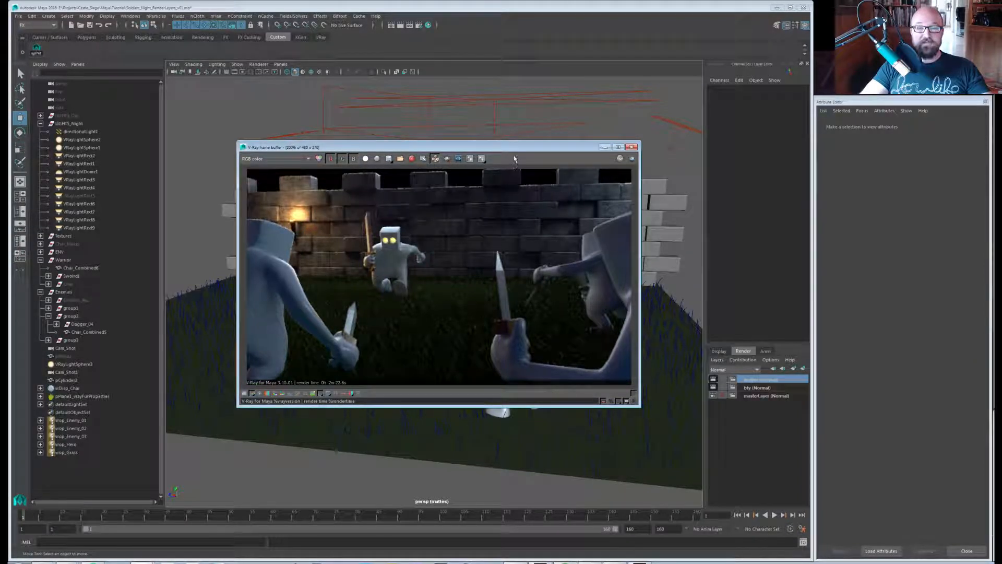
left_click_drag(516, 148, 0, 89)
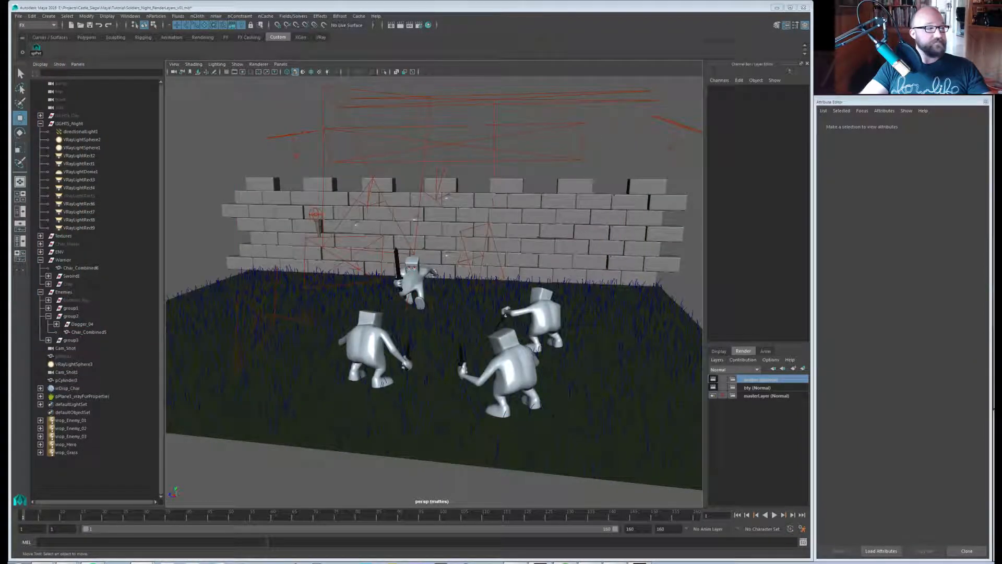
In the mattes layer's V-Ray render settings, expand the basic and advanced global options and turn Displacement off with a layer override.
left_click_drag(381, 201, 451, 249, "alt")
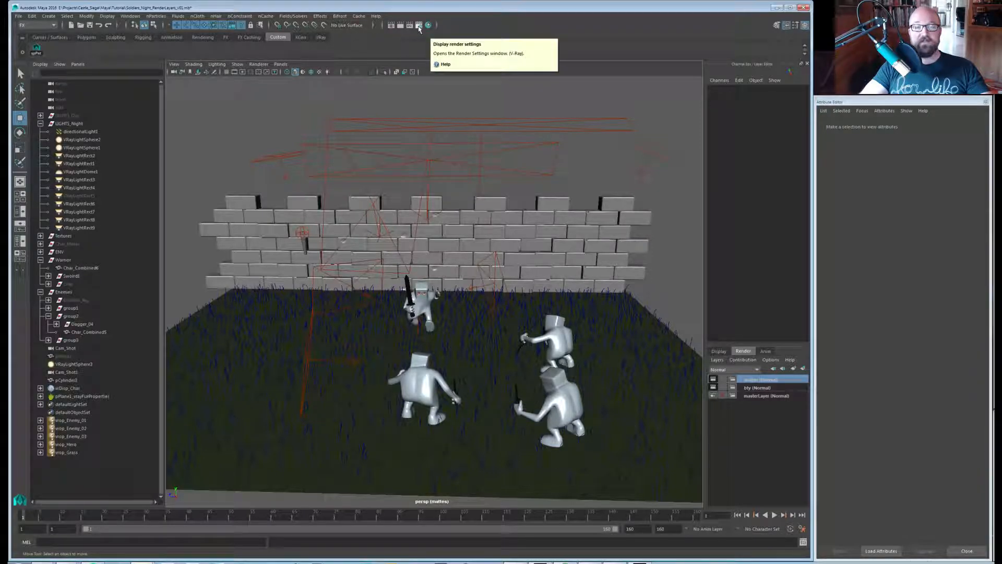
left_click(418, 27)
left_click_drag(194, 57, 592, 55)
left_click_drag(488, 46, 475, 83)
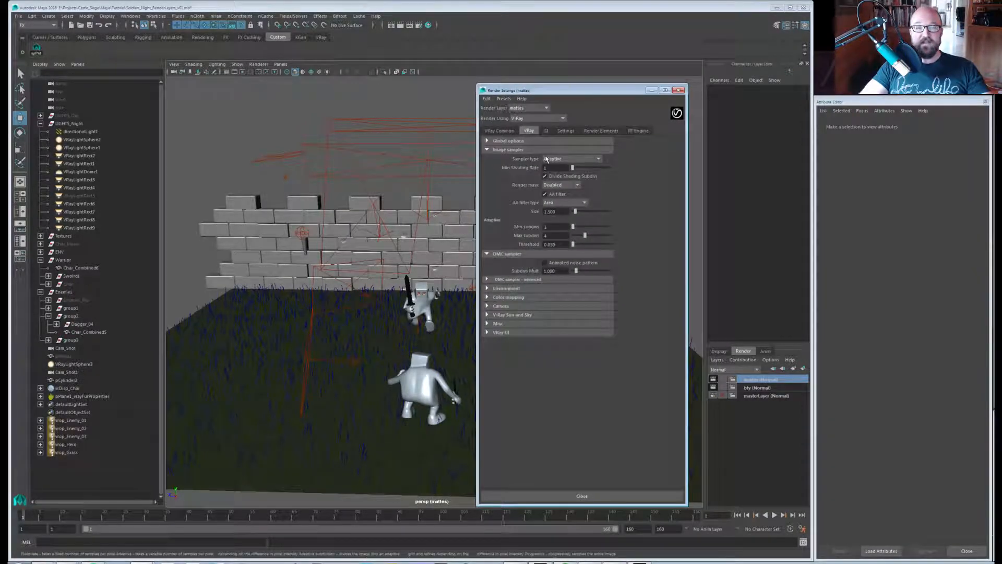
left_click(510, 141)
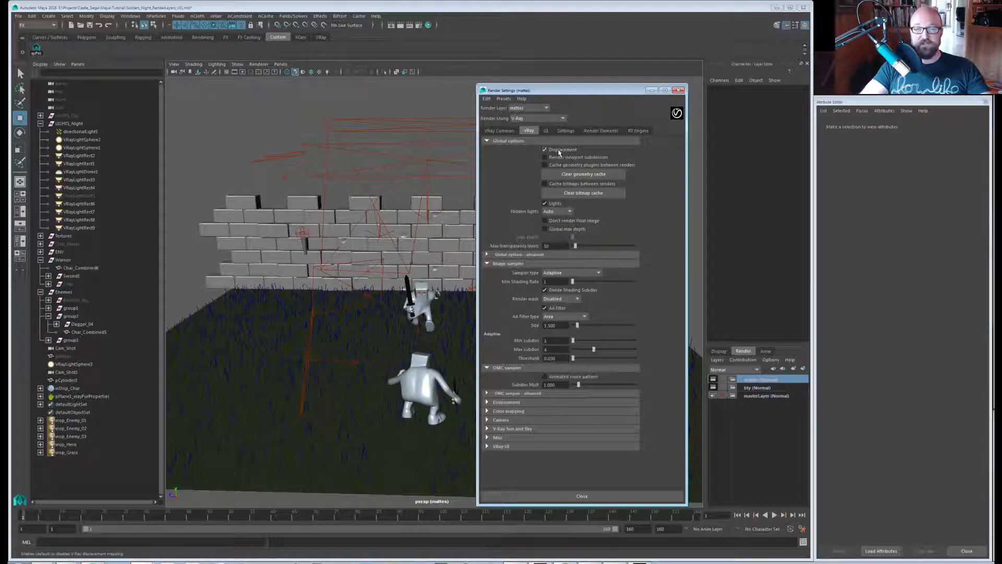
left_click(526, 254)
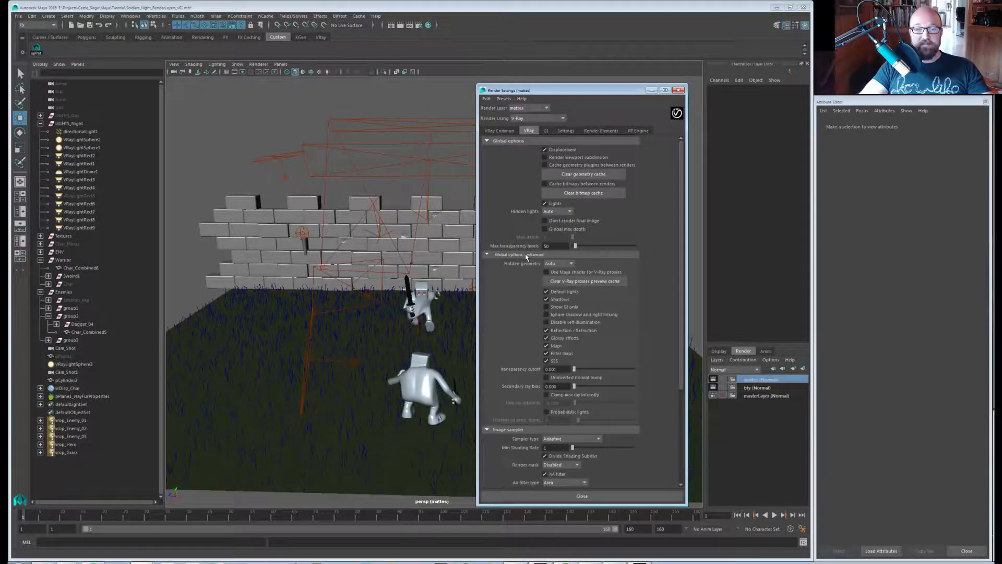
right_click(572, 152)
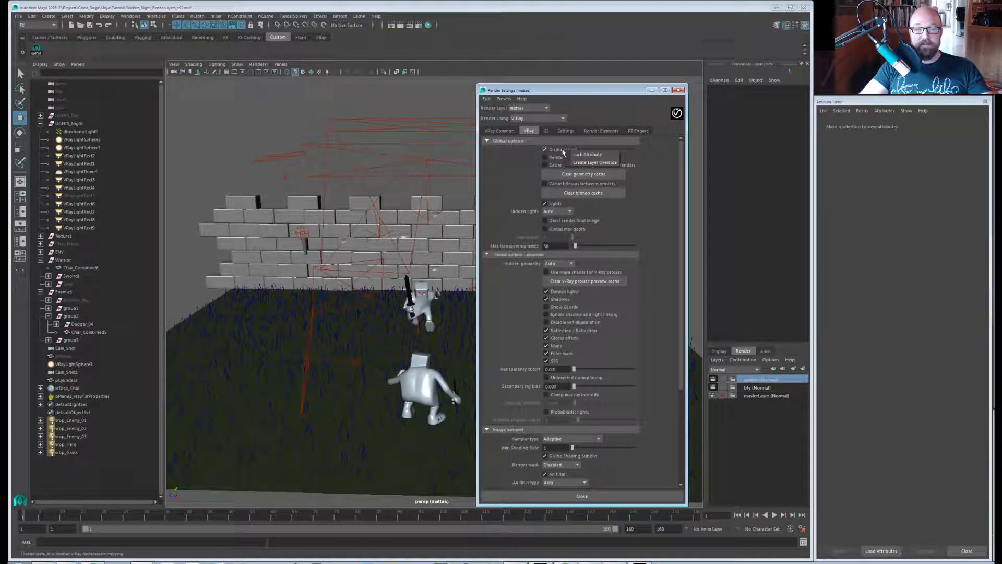
left_click(574, 162)
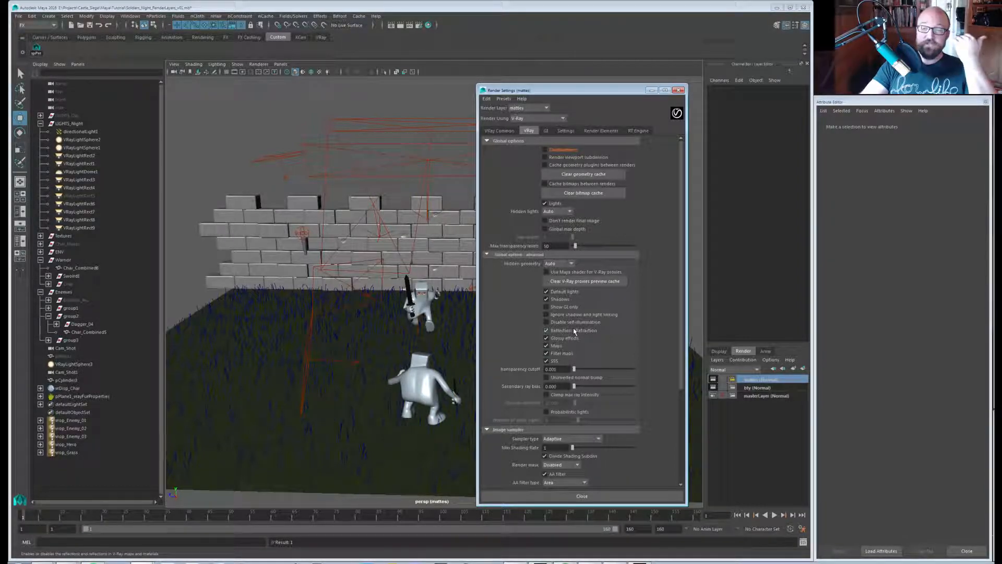
Turn off Shadows, Lights, Reflection/Refraction, Glossy effects and Maps for the mattes layer using layer overrides.
left_click(564, 301)
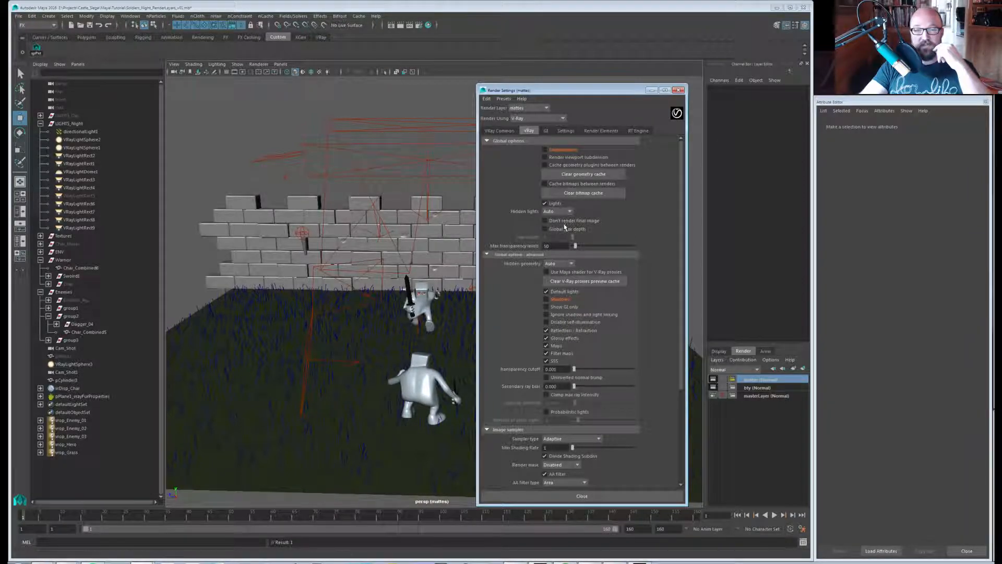
left_click(552, 205)
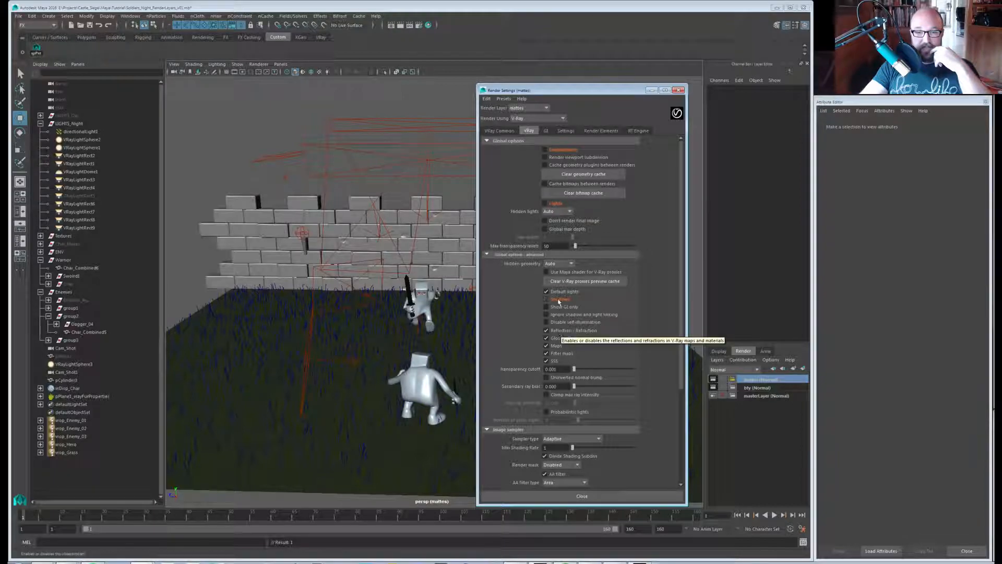
right_click(559, 333)
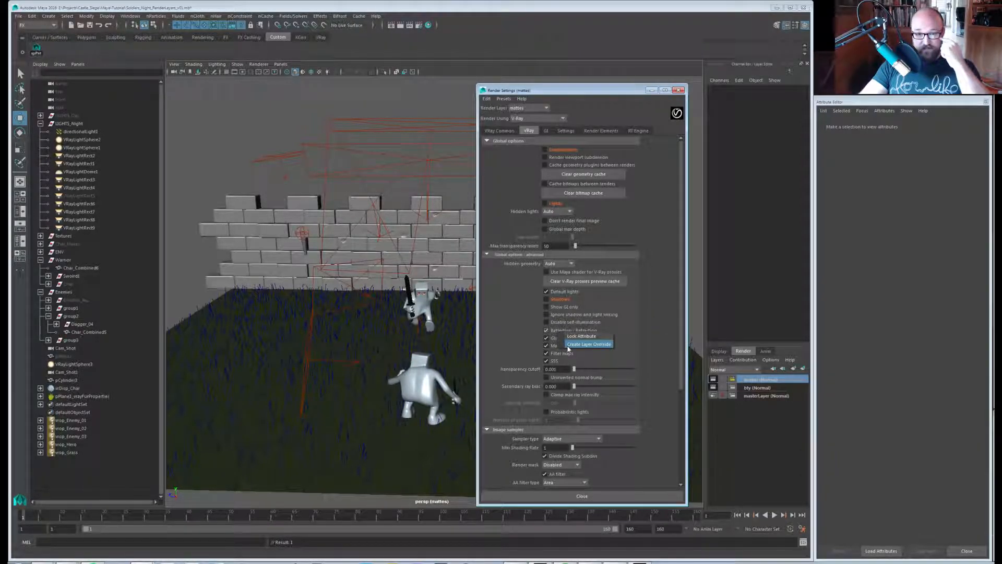
left_click(567, 345)
right_click(573, 341)
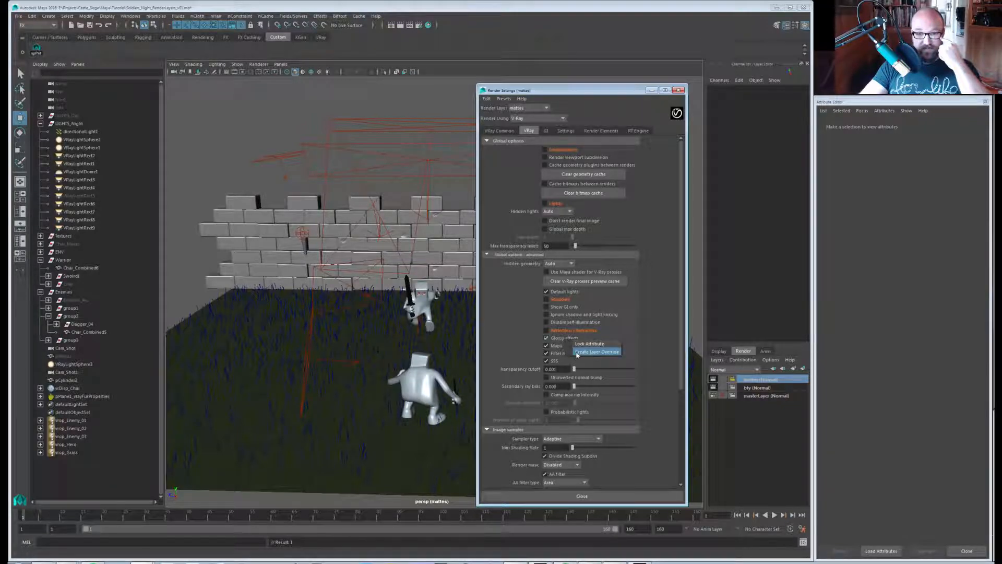
left_click(577, 352)
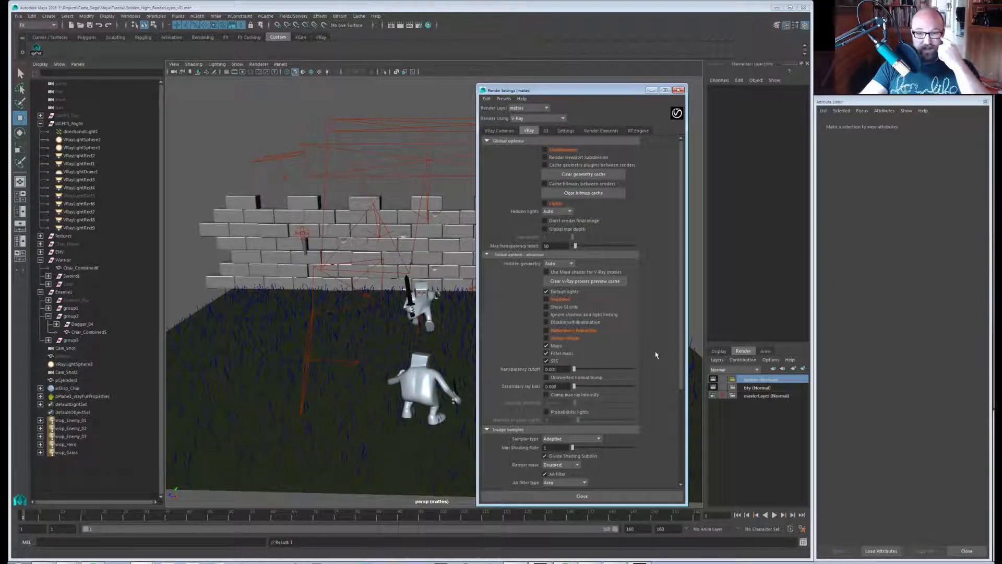
scroll(656, 355, "down", 1)
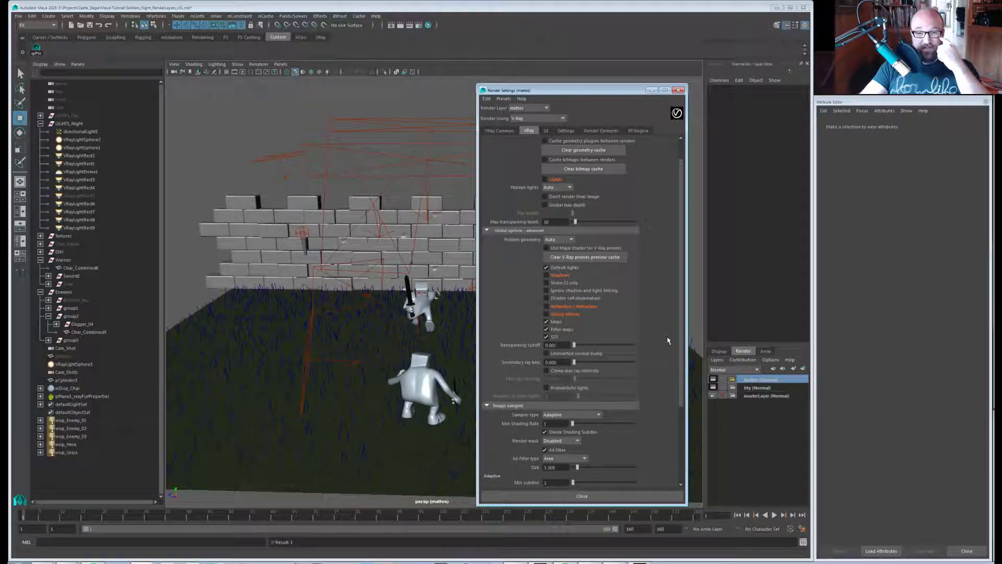
right_click(555, 322)
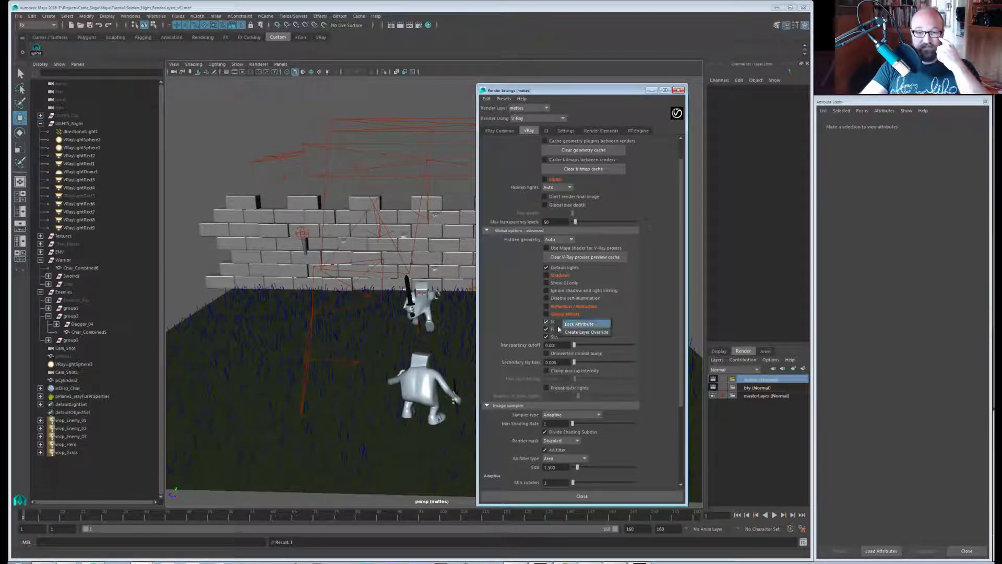
left_click(559, 330)
left_click(547, 321)
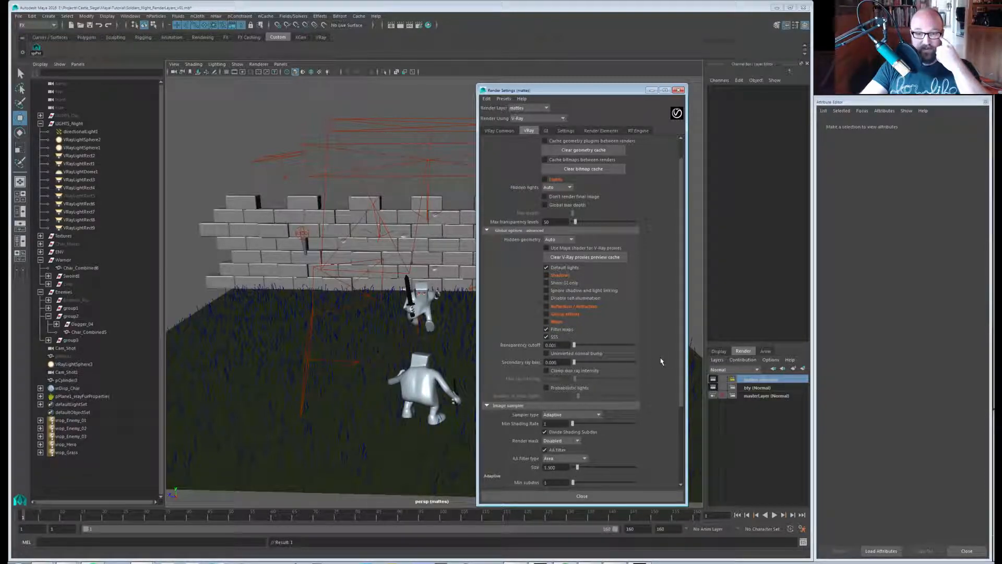
Create a layer override on the mattes layer's global illumination and turn GI off.
scroll(661, 361, "down", 3)
scroll(661, 362, "down", 2)
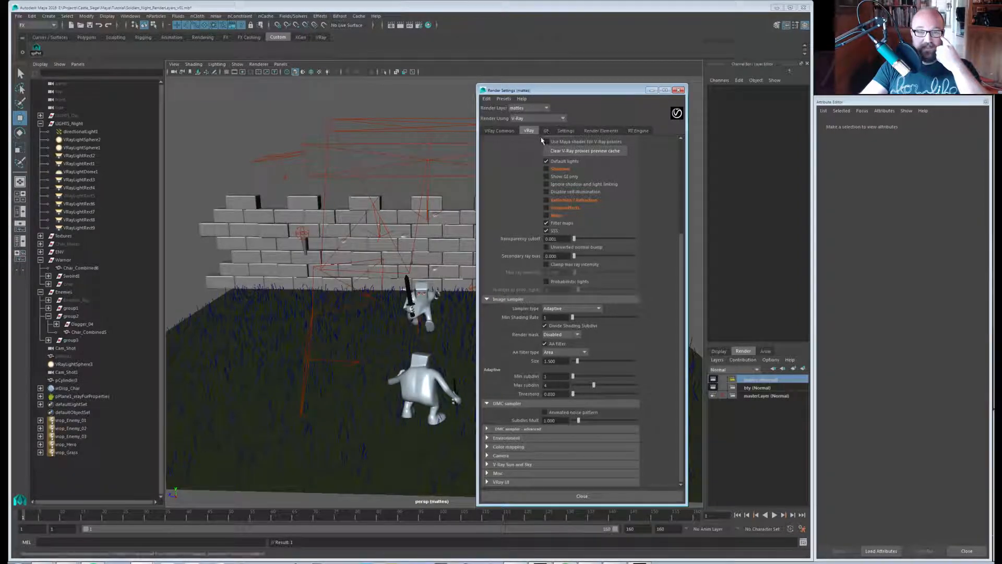
left_click(546, 130)
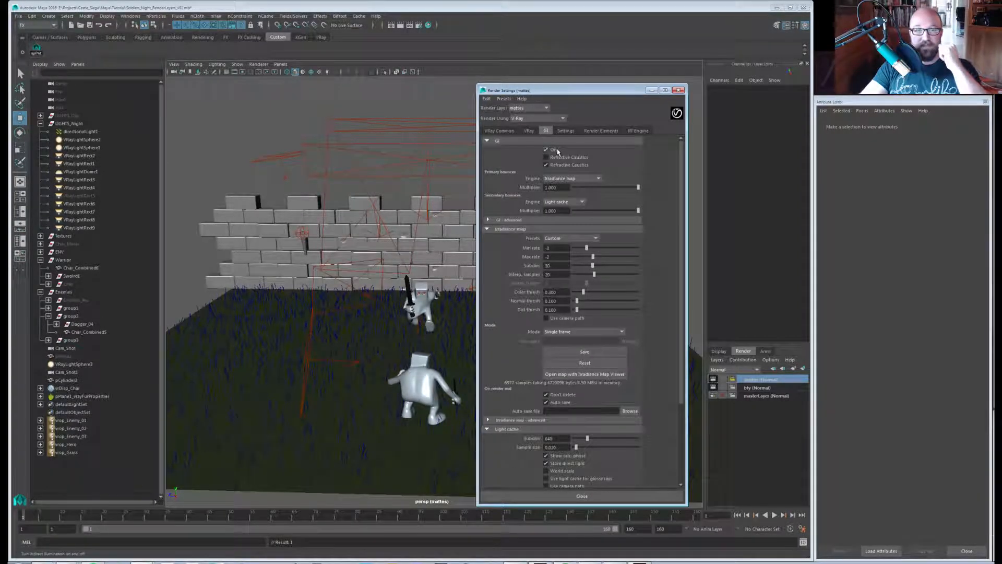
right_click(555, 151)
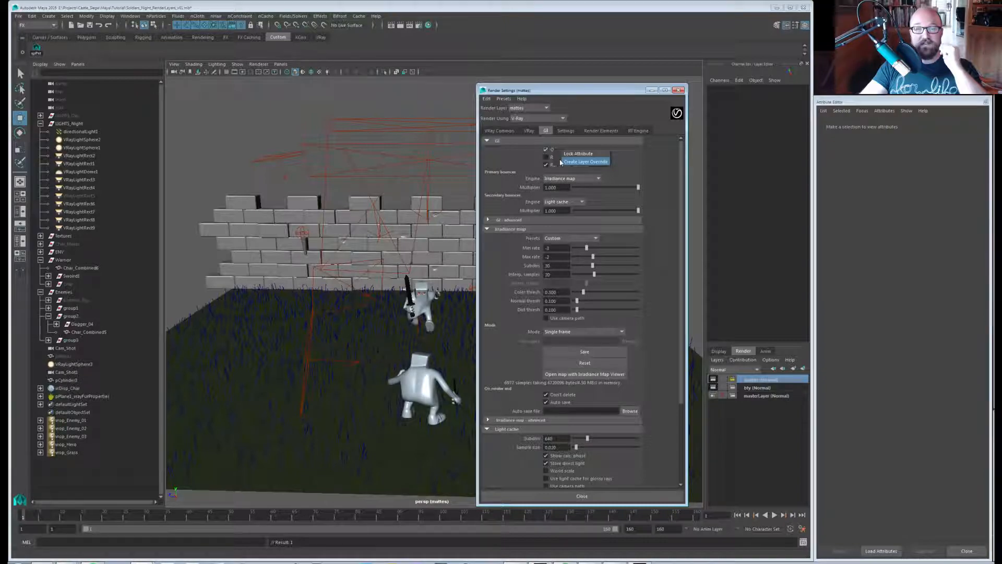
left_click(561, 161)
left_click(546, 149)
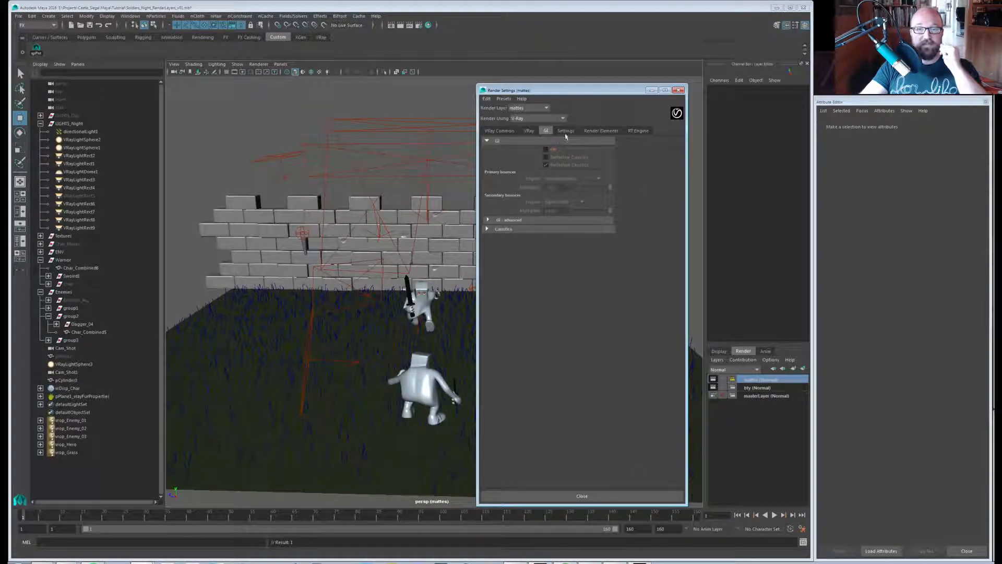
In the V-Ray system settings, set the dynamic memory limit to 3000 and enable Use Embree.
left_click(566, 133)
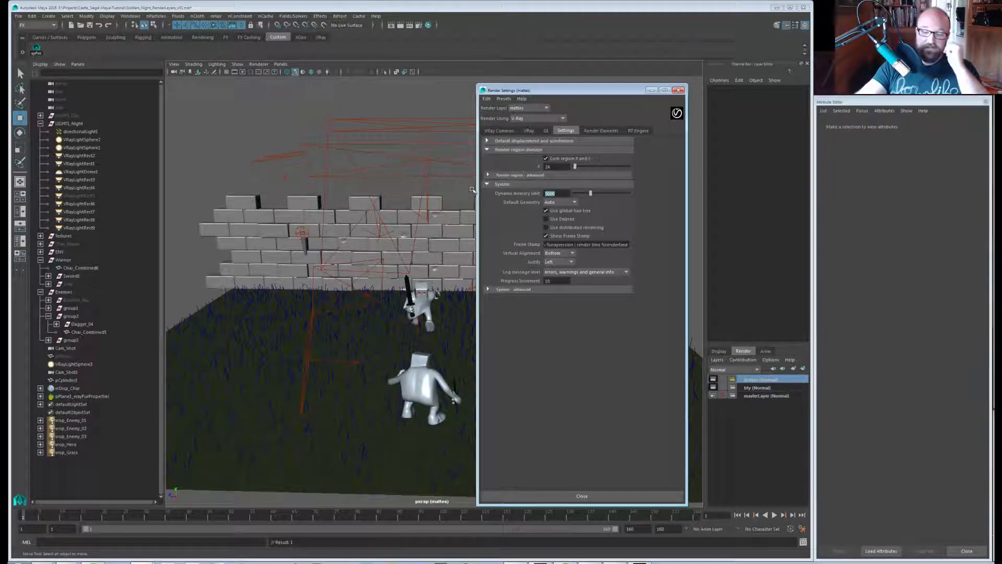
type("300")
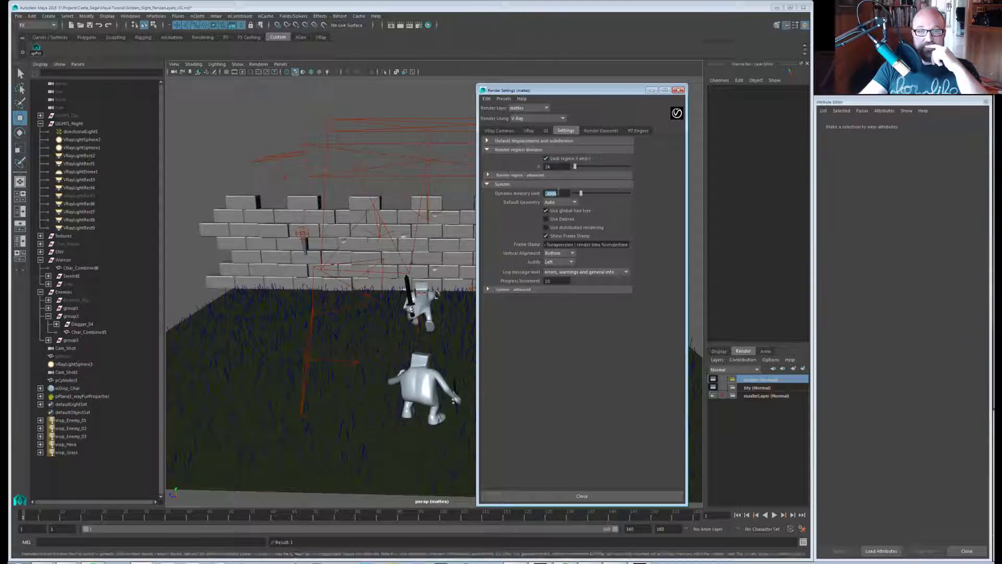
left_click(580, 219)
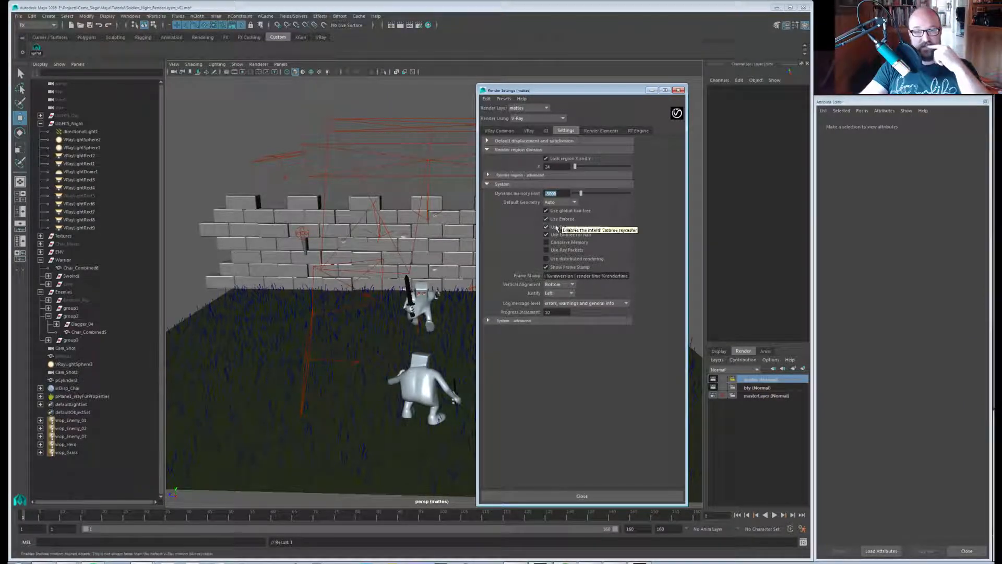
Review the mattes layer's render elements, V-Ray global option overrides and common output settings.
left_click(595, 131)
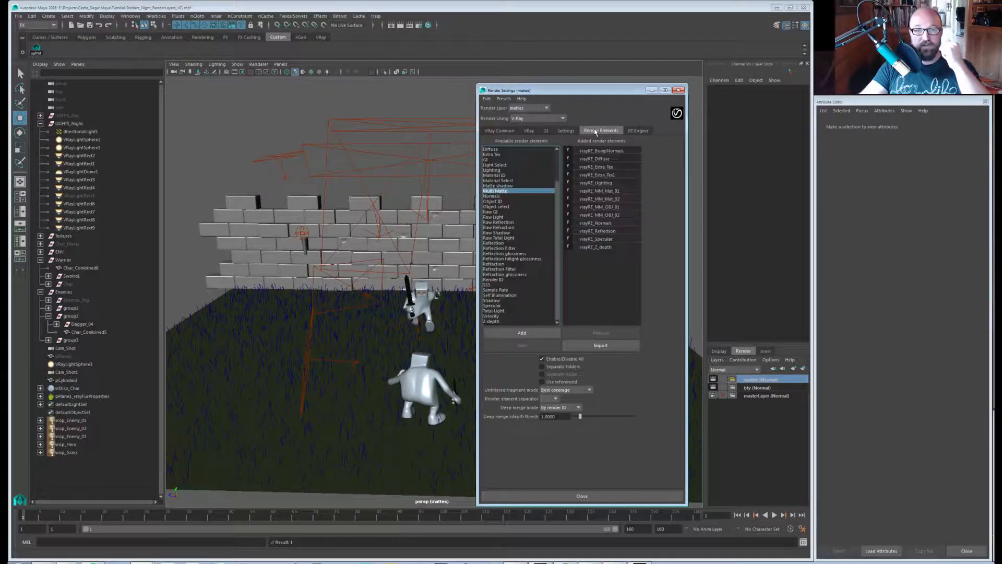
left_click(506, 131)
left_click(529, 131)
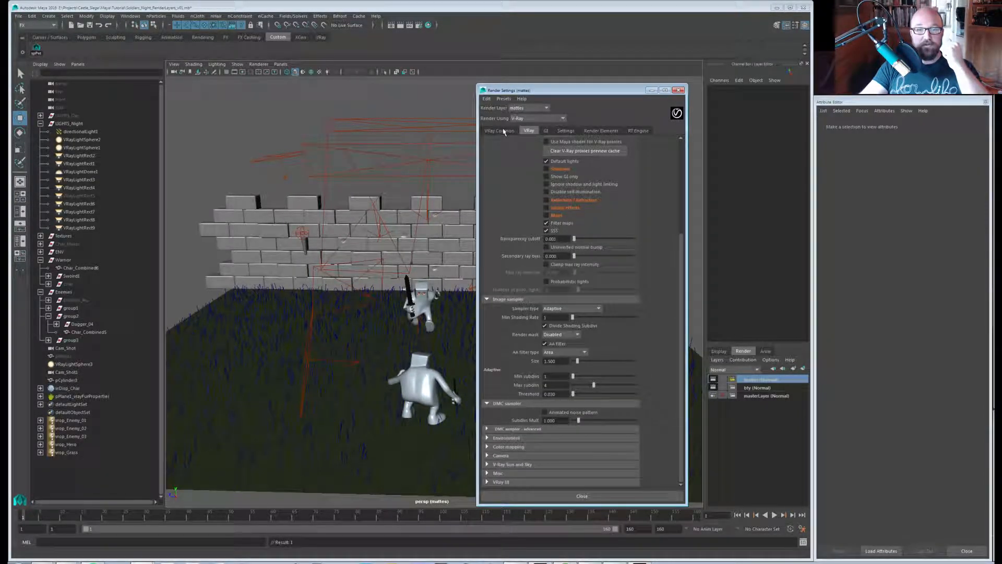
scroll(656, 238, "up", 5)
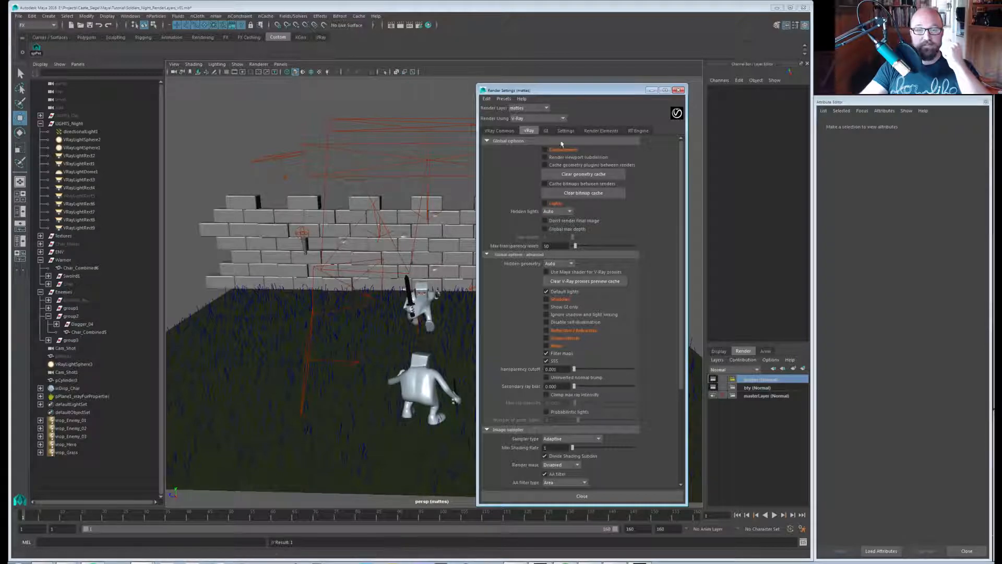
left_click(499, 130)
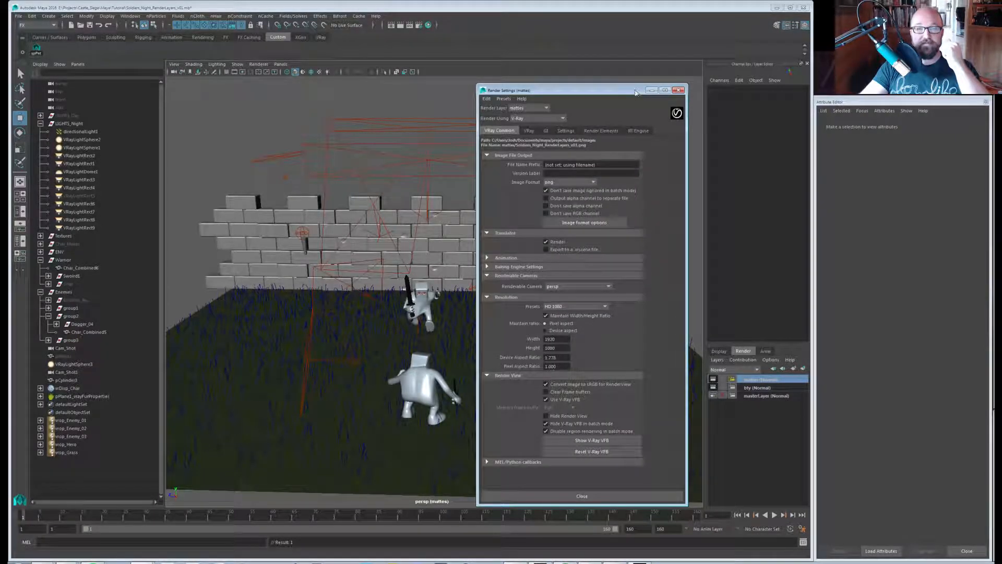
Disable every render element on the mattes layer except the four multi-mattes MM_Mat_01, MM_Mat_02, MM_OBJ_01 and MM_OBJ_02, and close the render settings.
left_click(593, 131)
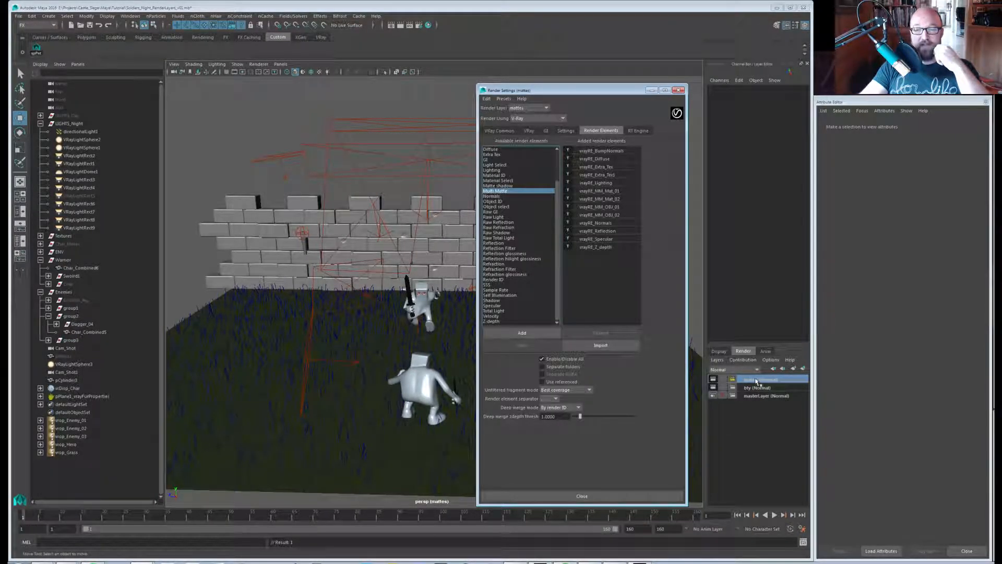
left_click(567, 152)
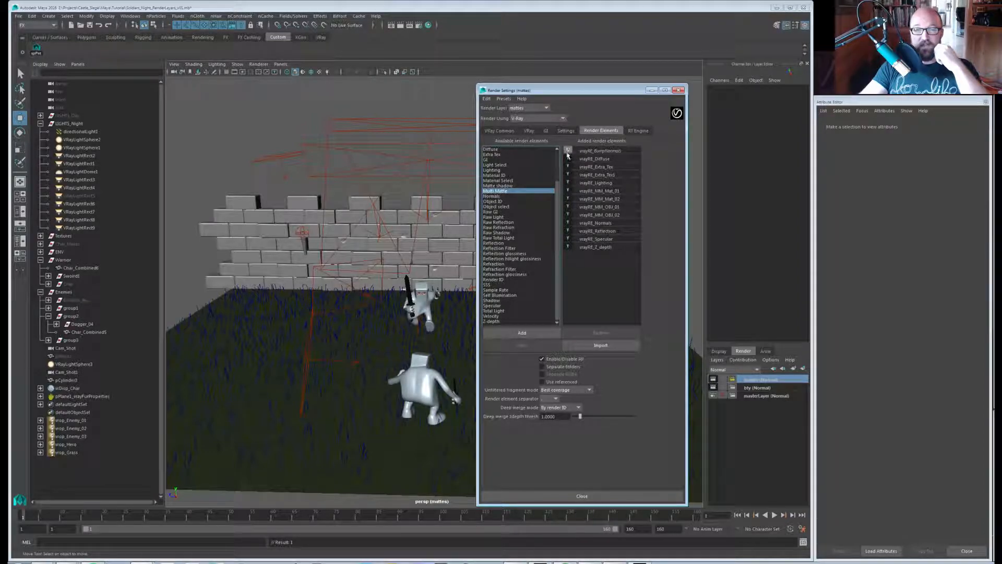
left_click(568, 174)
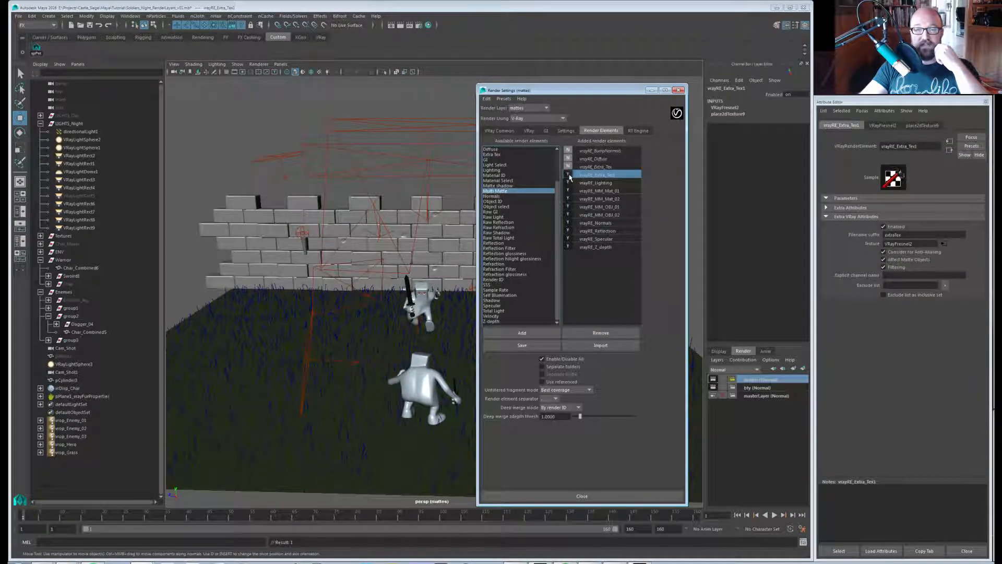
left_click(568, 174)
left_click(567, 182)
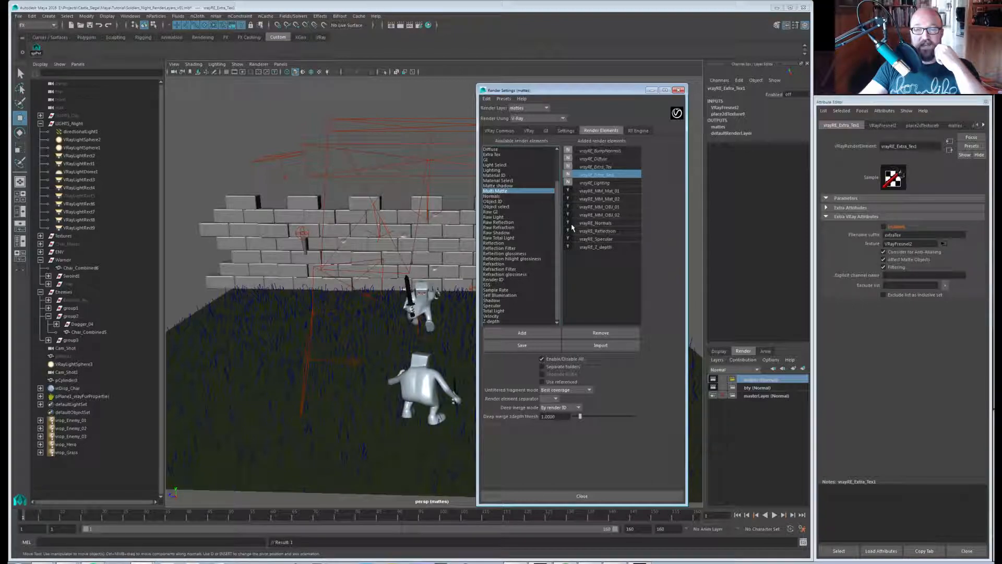
left_click(567, 222)
left_click(568, 230)
left_click(568, 246)
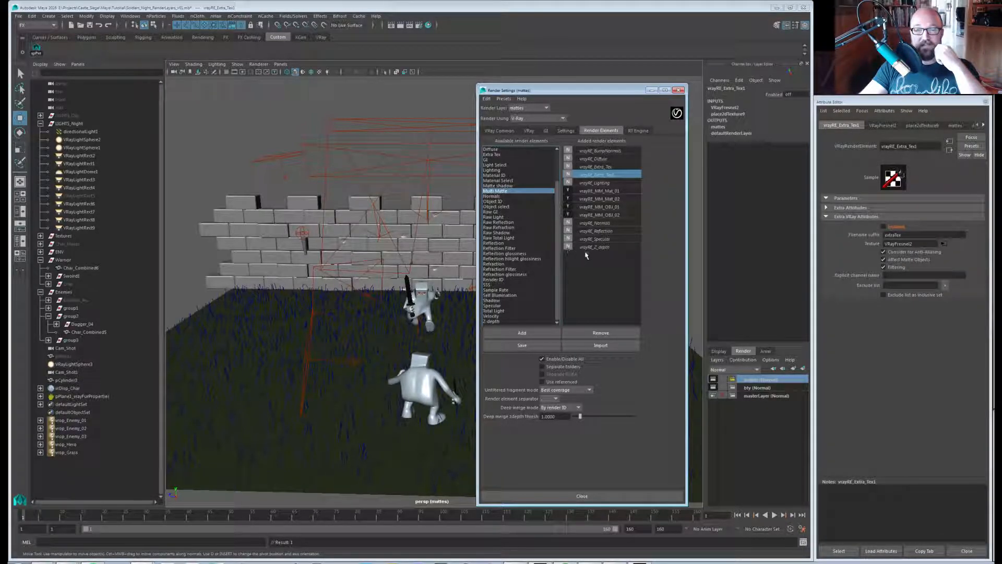
left_click(599, 191)
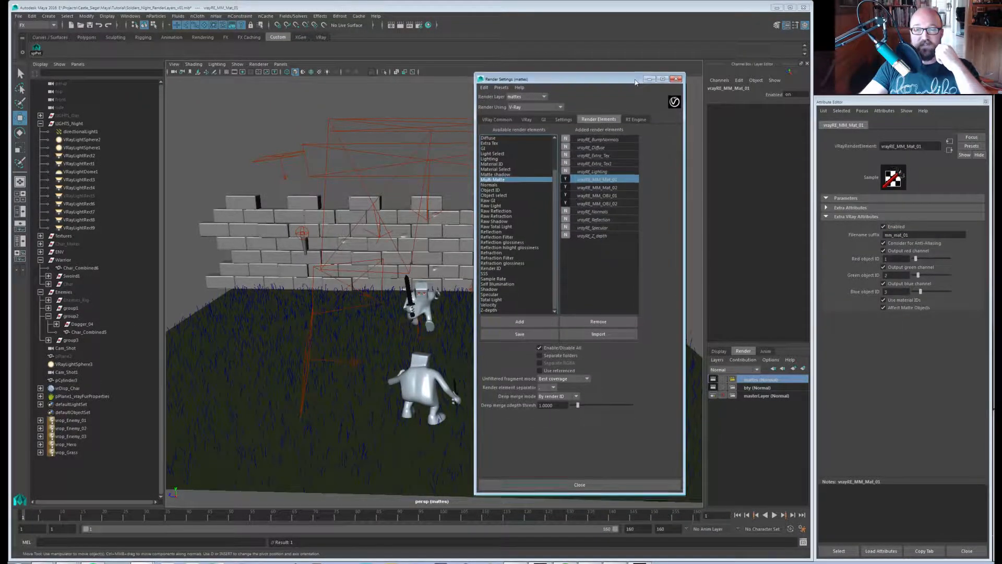
left_click(675, 79)
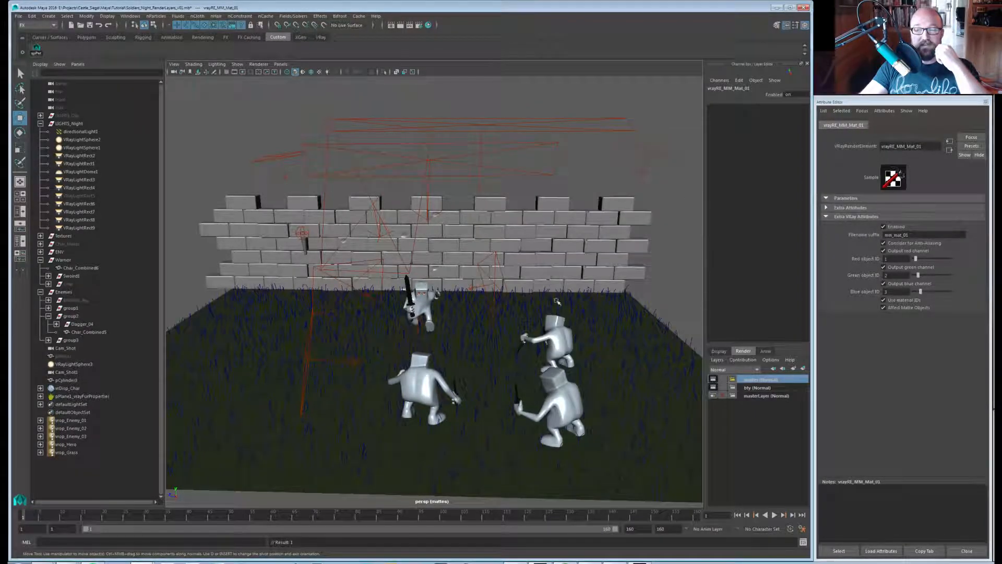
Bring up the V-Ray frame buffer, reposition it over the viewport and render the mattes layer.
left_click_drag(452, 64, 613, 121)
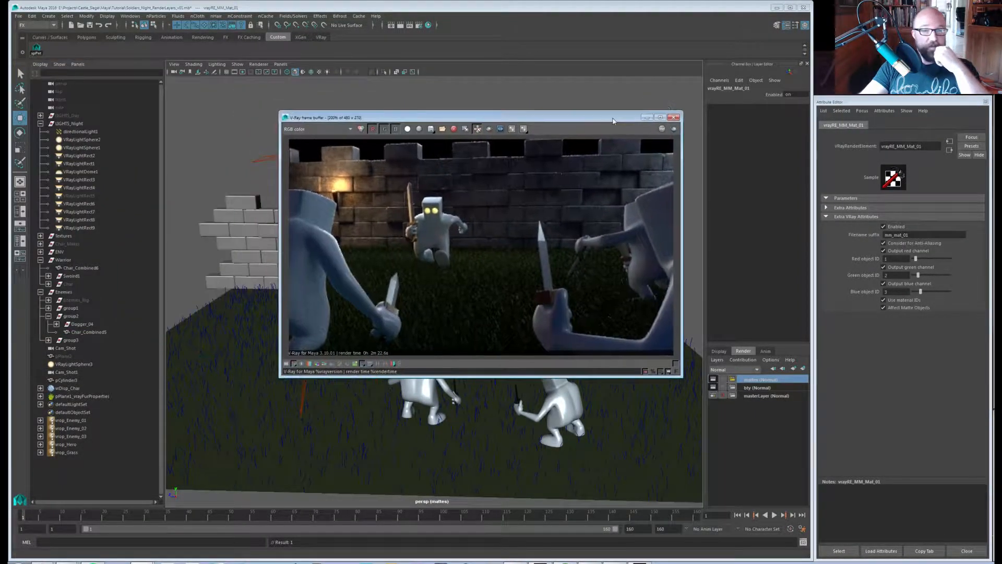
left_click(400, 25)
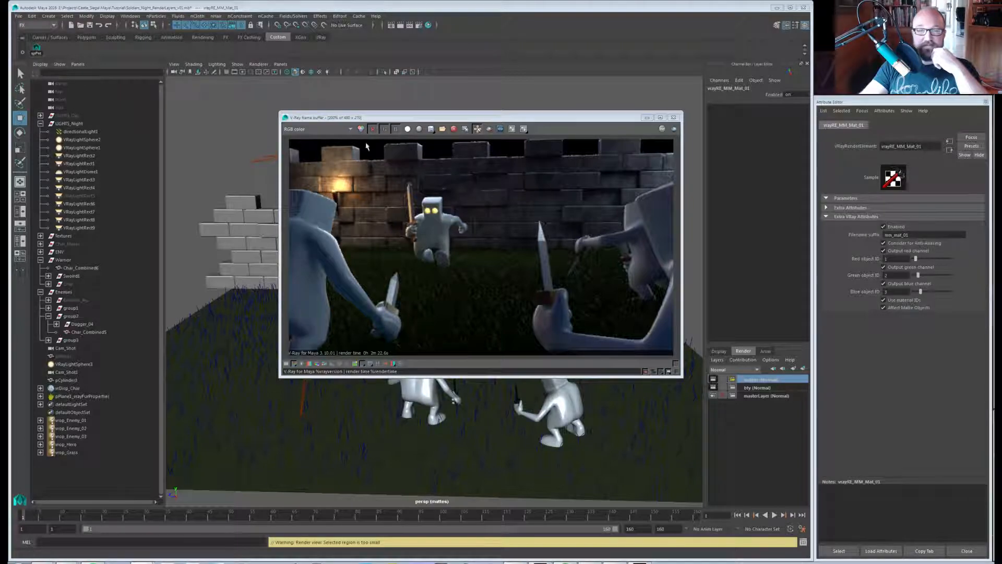
left_click_drag(468, 120, 413, 121)
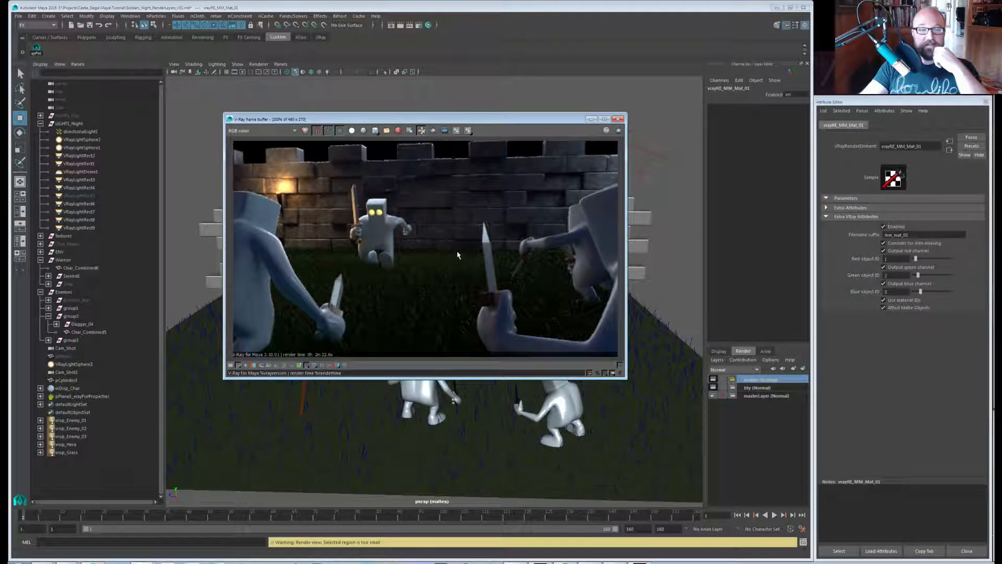
left_click(618, 130)
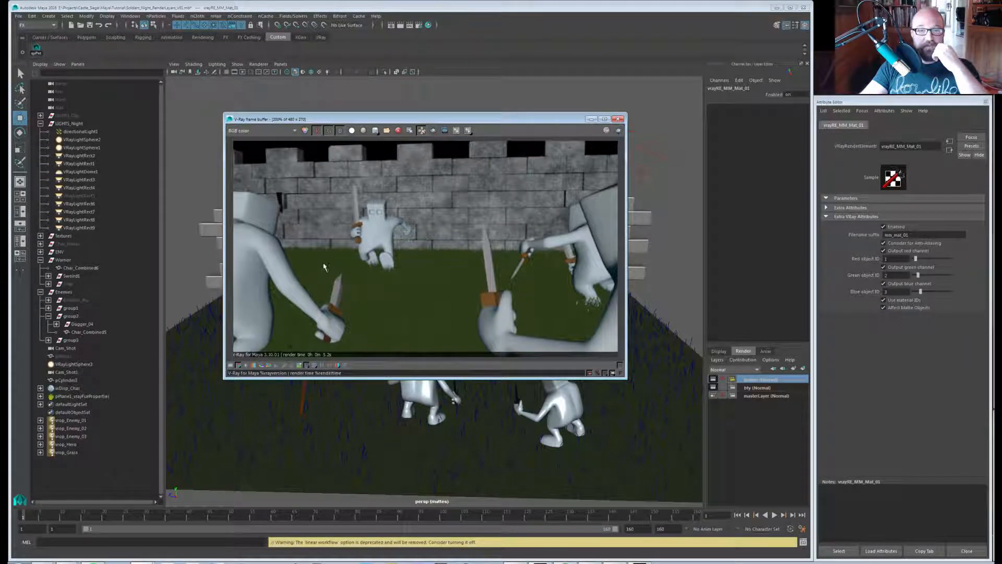
Step through the material and object multi-matte channels of the new render, and return to the RGB color channel.
scroll(251, 134, "down", 2)
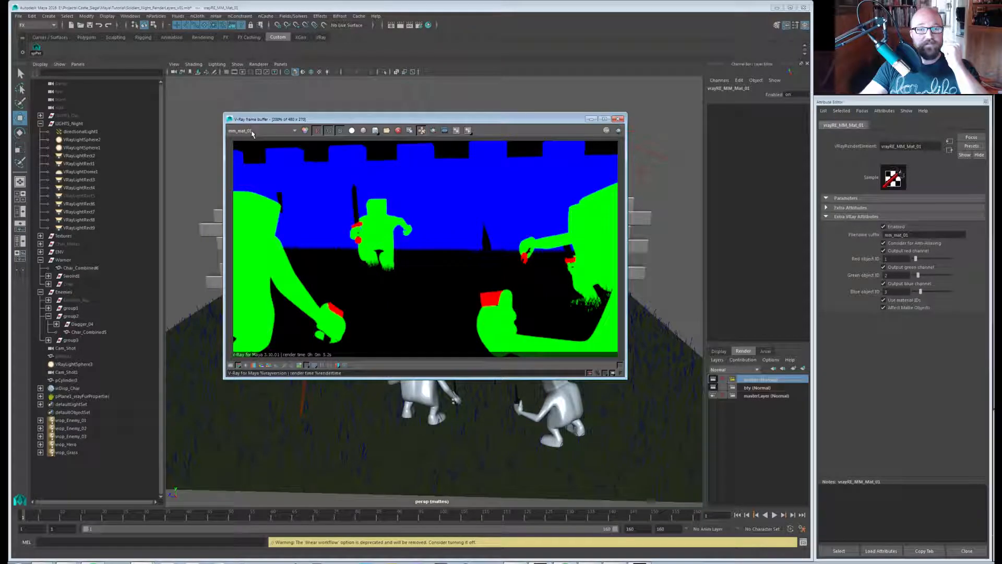
scroll(252, 134, "down", 2)
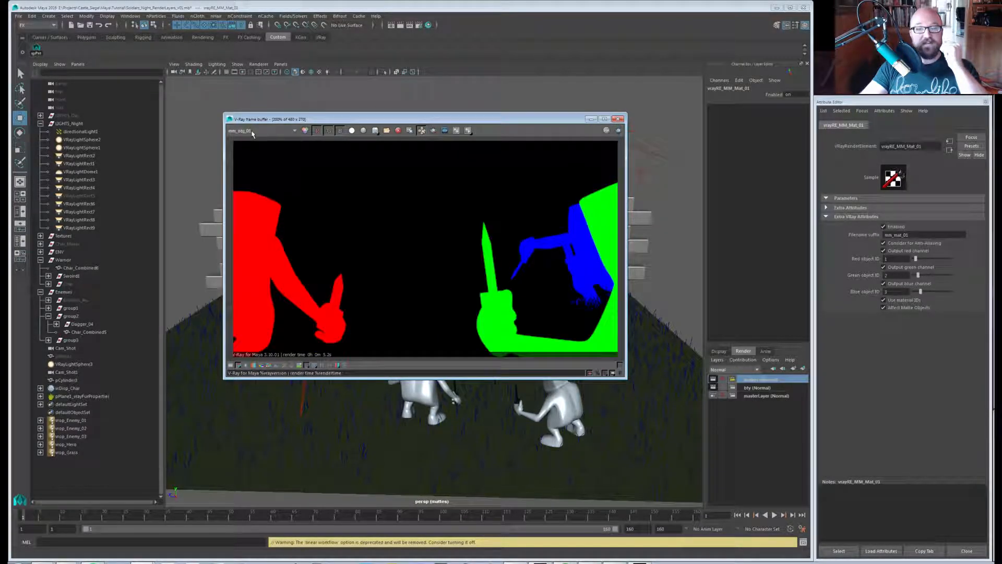
scroll(252, 135, "down", 2)
scroll(251, 134, "up", 2)
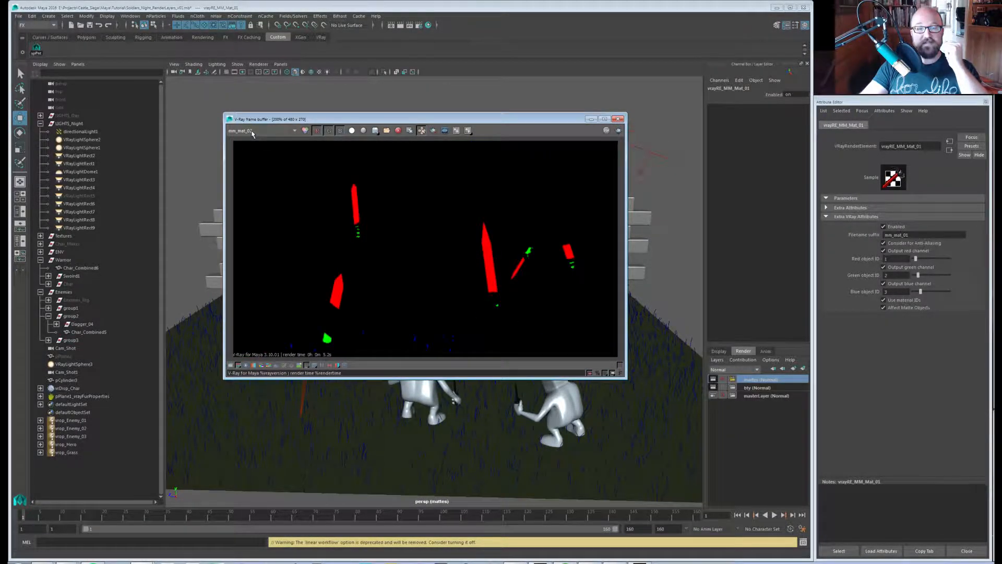
scroll(251, 135, "down", 1)
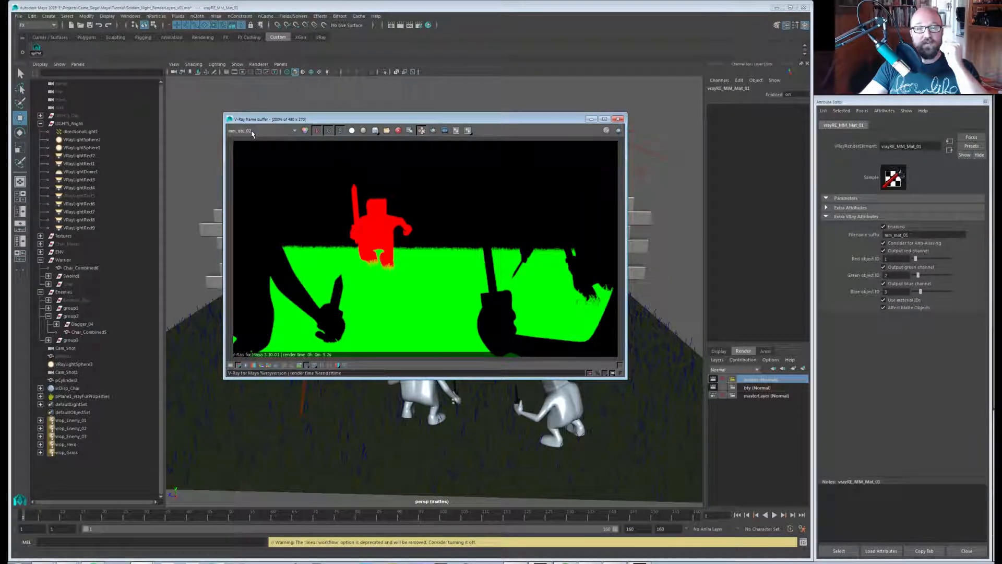
scroll(251, 134, "down", 1)
scroll(251, 134, "up", 3)
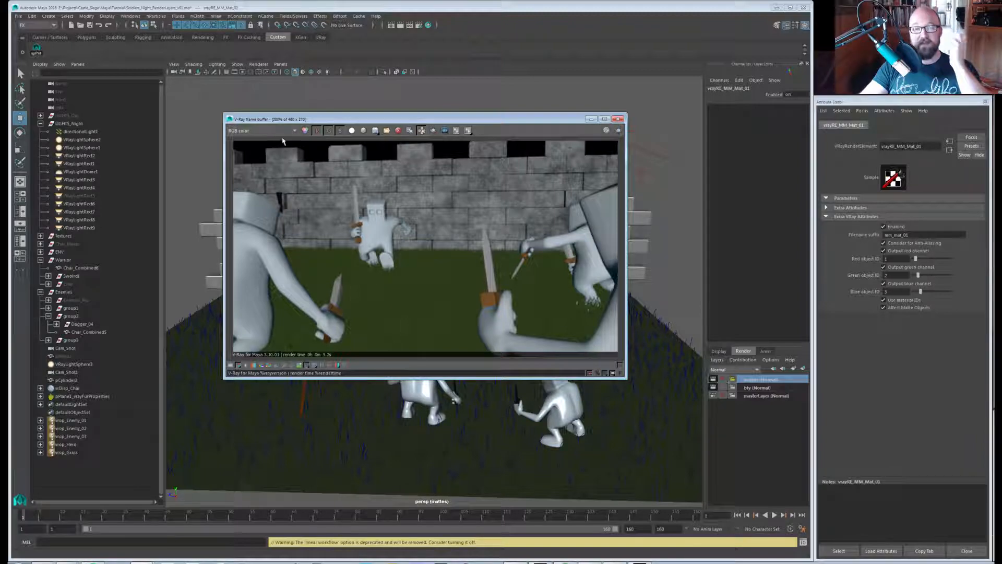
Inspect the RGB render and the mm_mat_01 and mm_mat_02 channels up close, and move the frame buffer off the viewport.
left_click_drag(318, 119, 280, 90)
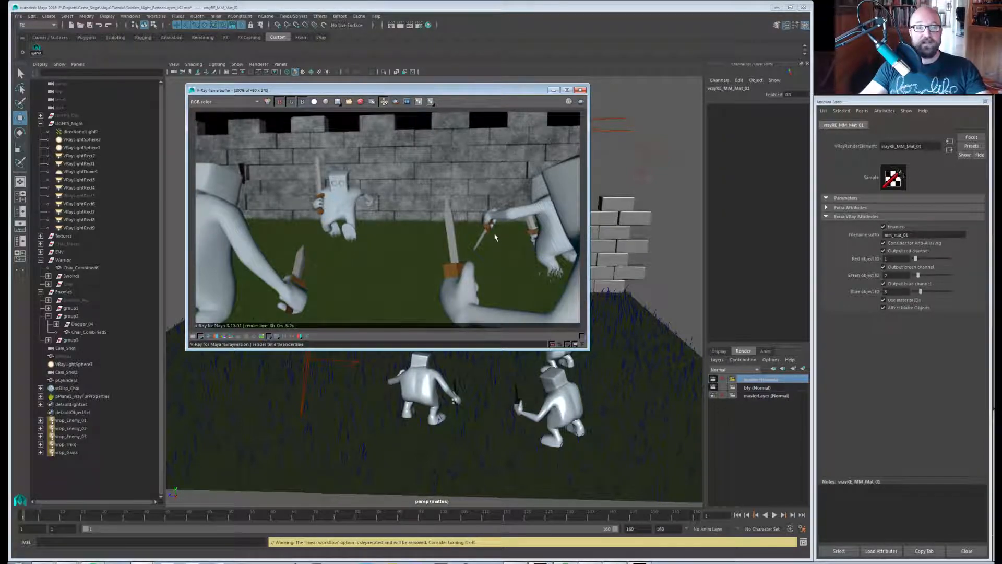
scroll(491, 228, "up", 2)
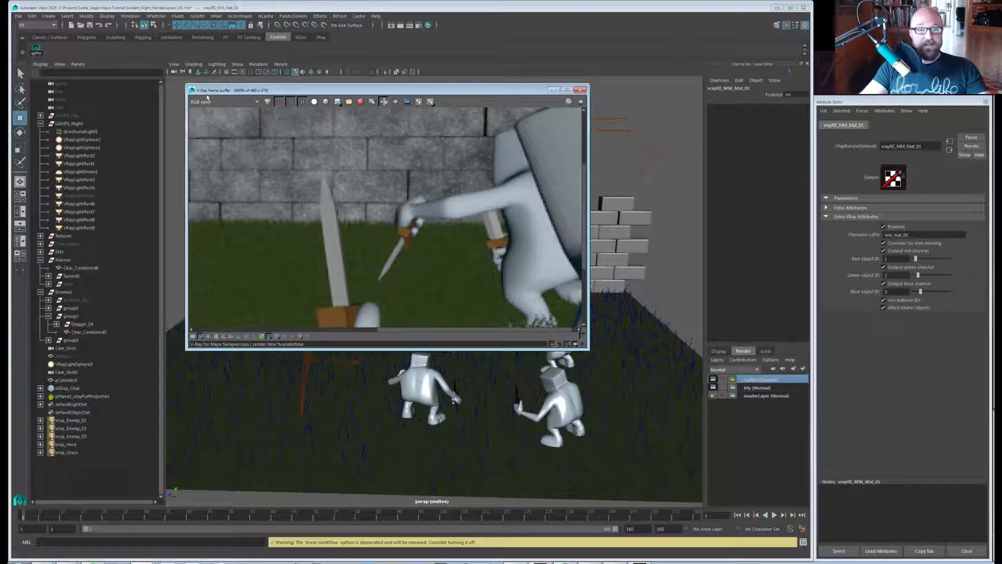
scroll(217, 102, "down", 2)
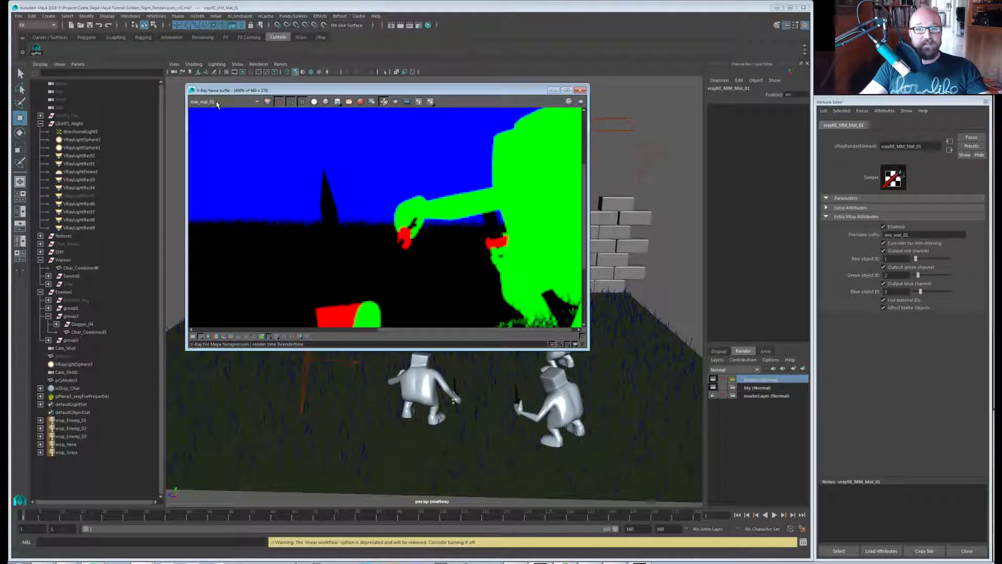
scroll(226, 104, "down", 1)
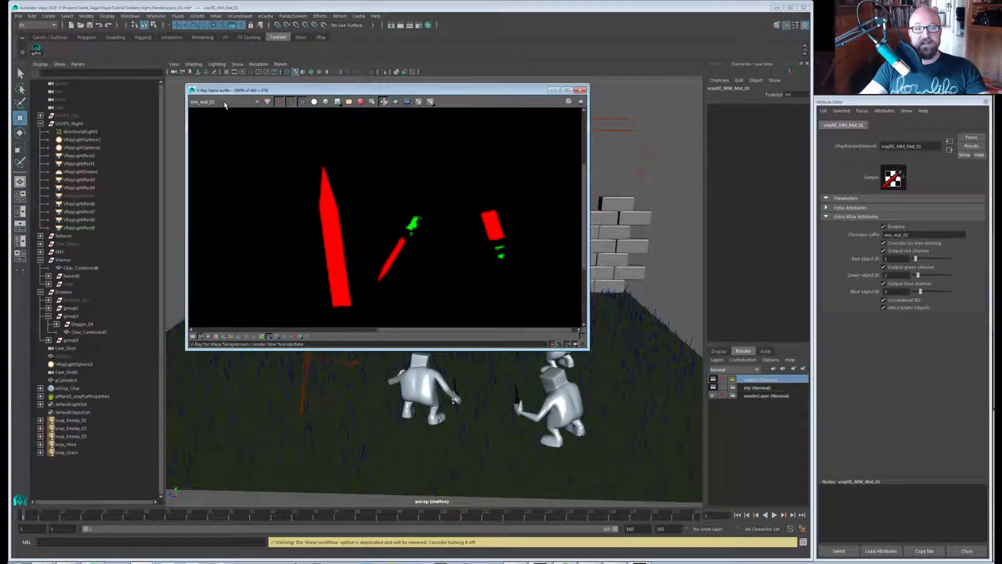
scroll(233, 105, "up", 1)
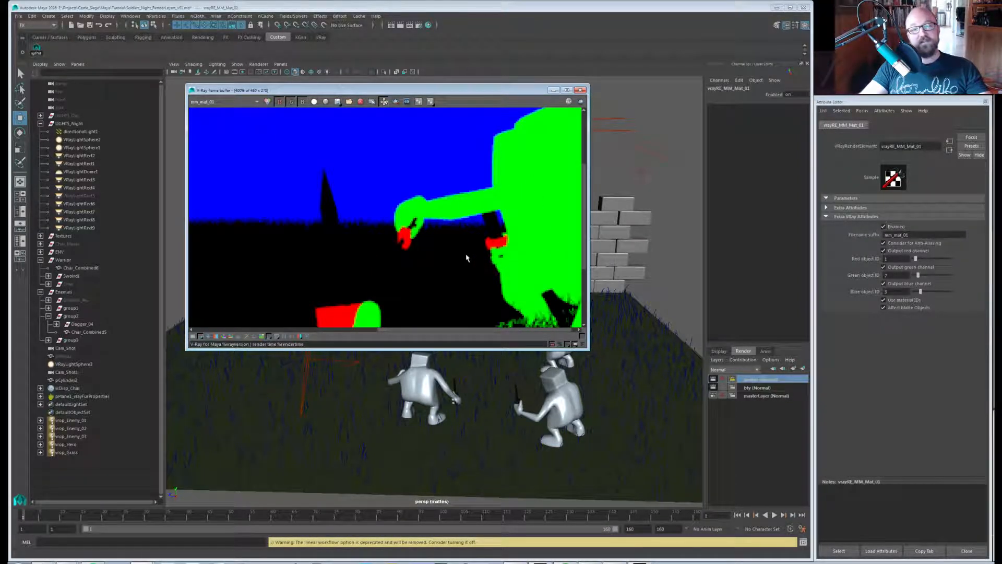
scroll(468, 257, "down", 2)
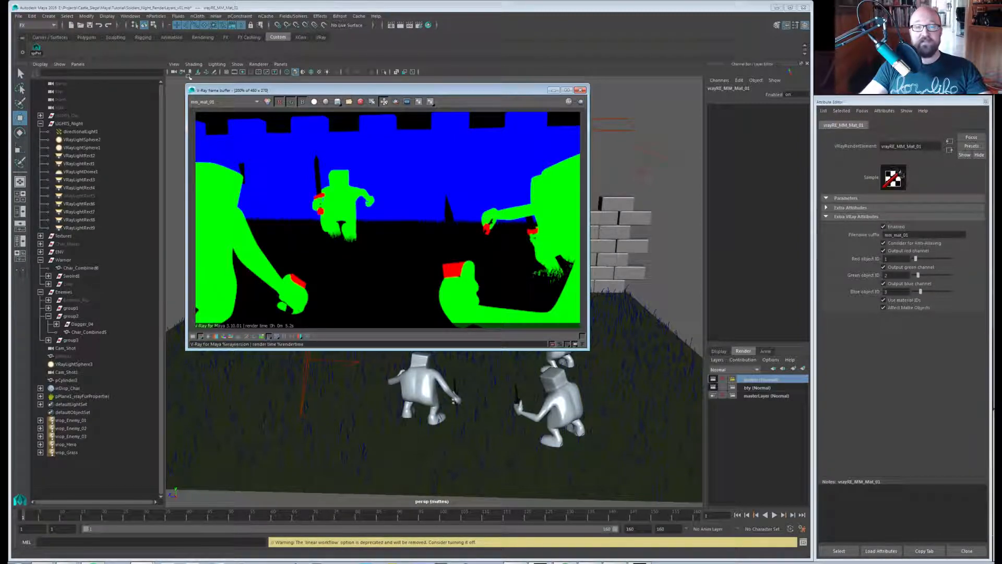
left_click(268, 102)
left_click_drag(429, 92, 1001, 156)
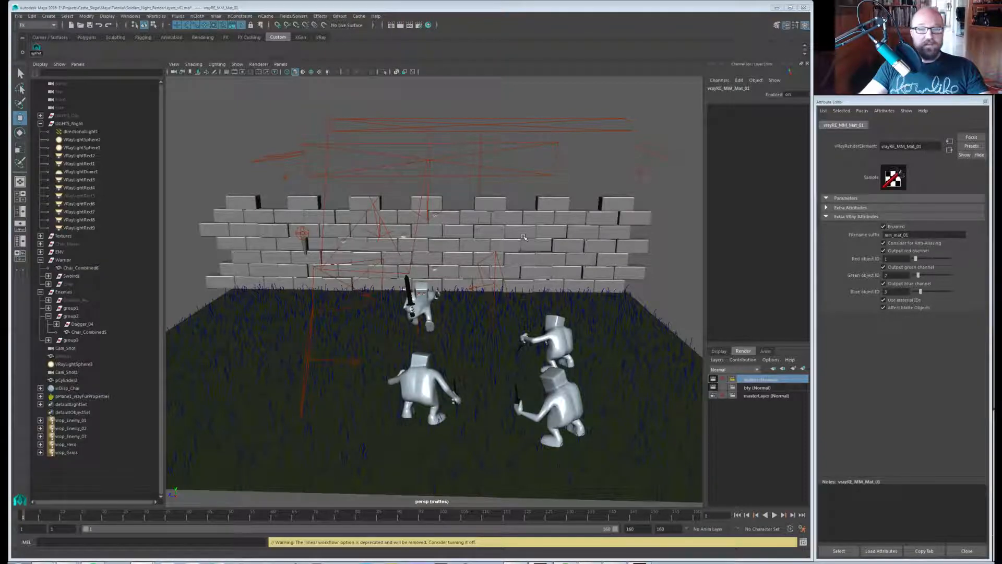
Select the blade, guard and handle pieces of the upright dagger held by the enemy character.
left_click_drag(501, 292, 482, 284, "alt")
right_click_drag(483, 284, 512, 290, "alt")
middle_click_drag(512, 291, 419, 267, "alt")
mouse_move(418, 266)
left_mouse_down("alt")
mouse_move(408, 263)
mouse_move(417, 263)
left_mouse_up("alt")
right_click_drag(418, 263, 436, 268, "alt")
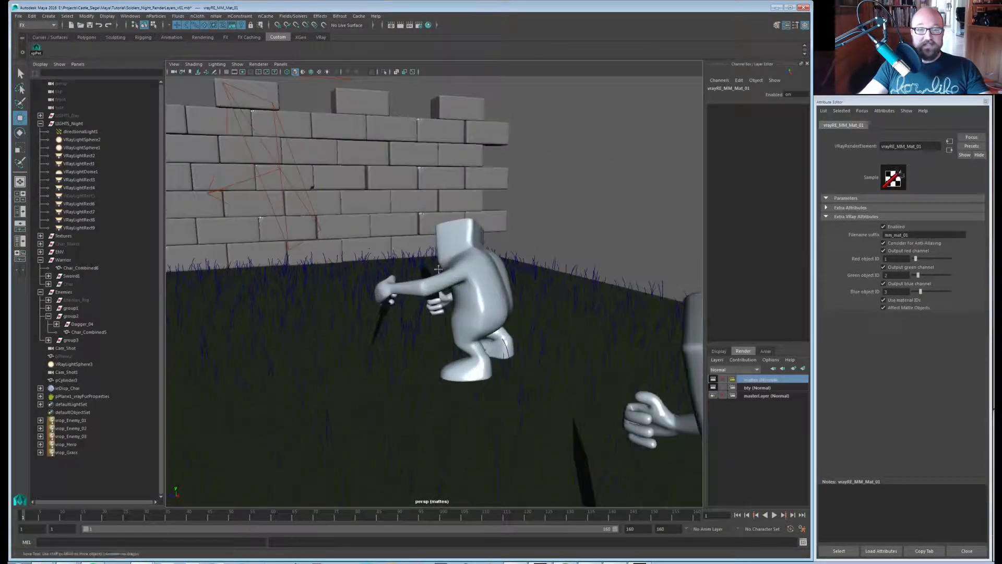
left_click_drag(397, 263, 436, 266, "alt")
right_click_drag(437, 266, 480, 279, "alt")
mouse_move(401, 282)
left_mouse_down("alt")
mouse_move(453, 288)
mouse_move(412, 275)
mouse_move(416, 284)
left_mouse_up("alt")
left_click(452, 287)
left_click(457, 307, "shift")
right_click_drag(416, 284, 479, 309, "alt")
key("q")
left_click(433, 269)
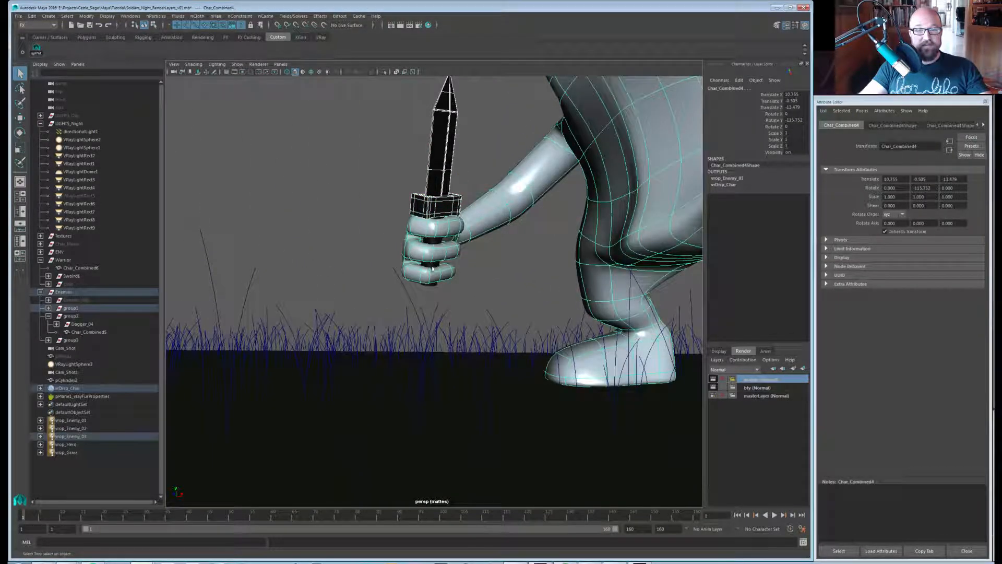
right_click_drag(433, 269, 495, 285, "alt")
left_click(519, 187, "shift")
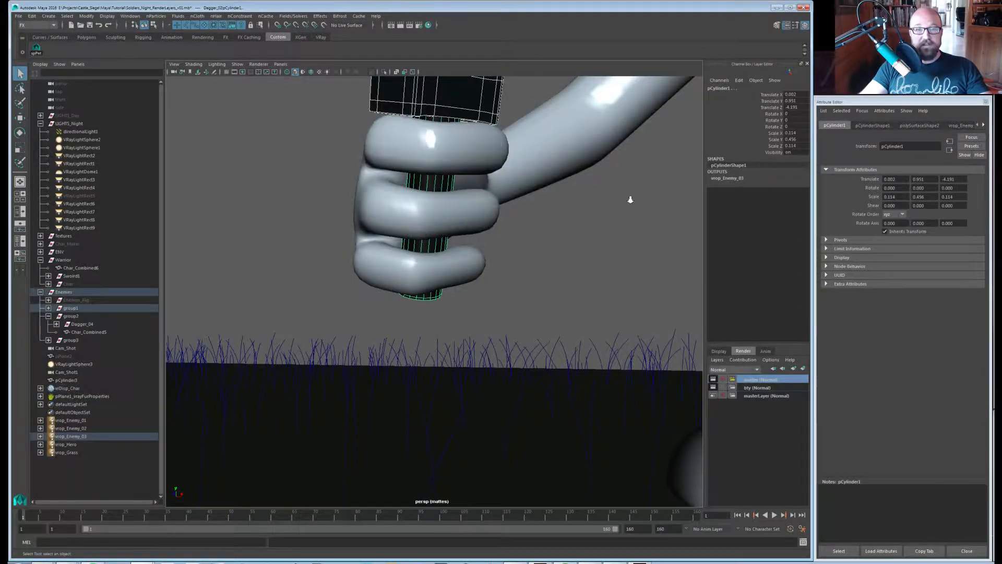
right_click_drag(631, 198, 486, 271, "alt")
left_click_drag(485, 271, 512, 176, "alt")
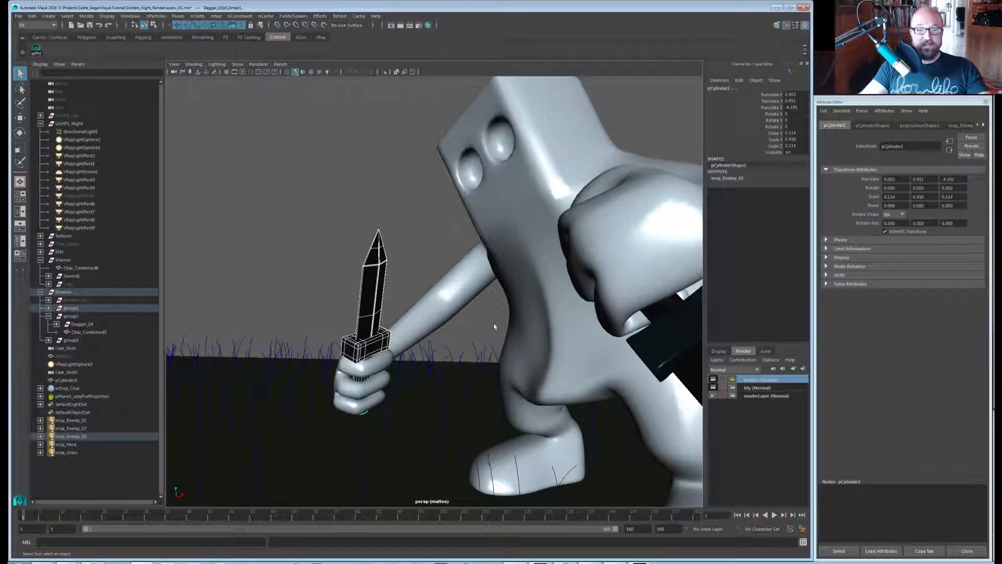
left_click_drag(554, 313, 474, 292, "alt")
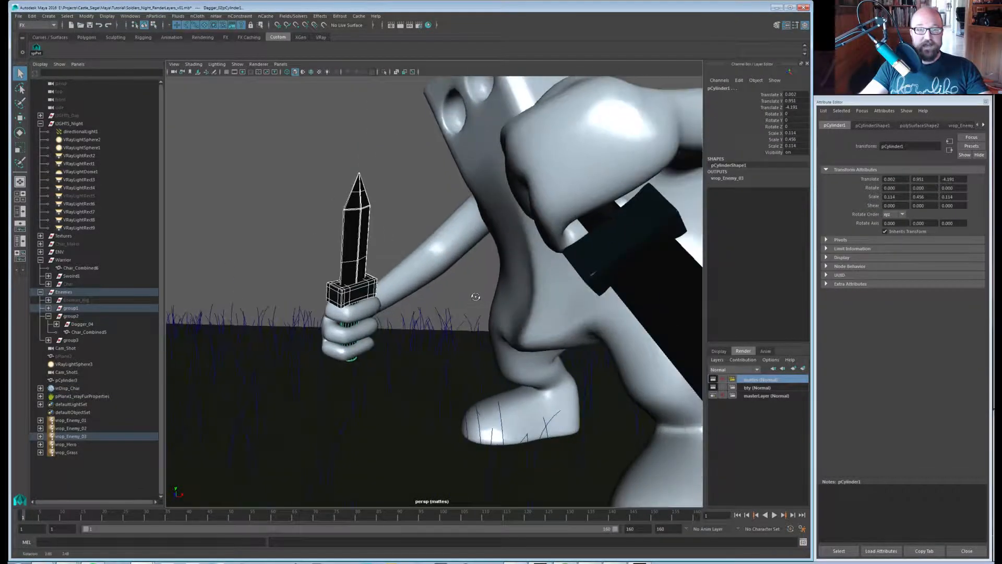
Check the members of vrop_Enemy_03, and select the Dagger_02 group that contains the selected dagger pieces under group1.
left_click(40, 436)
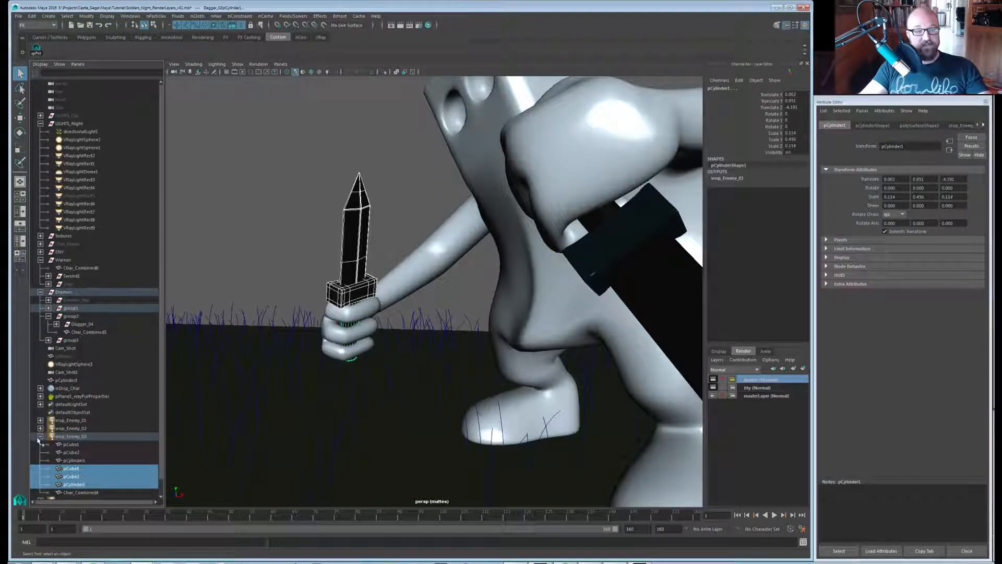
left_click(40, 437)
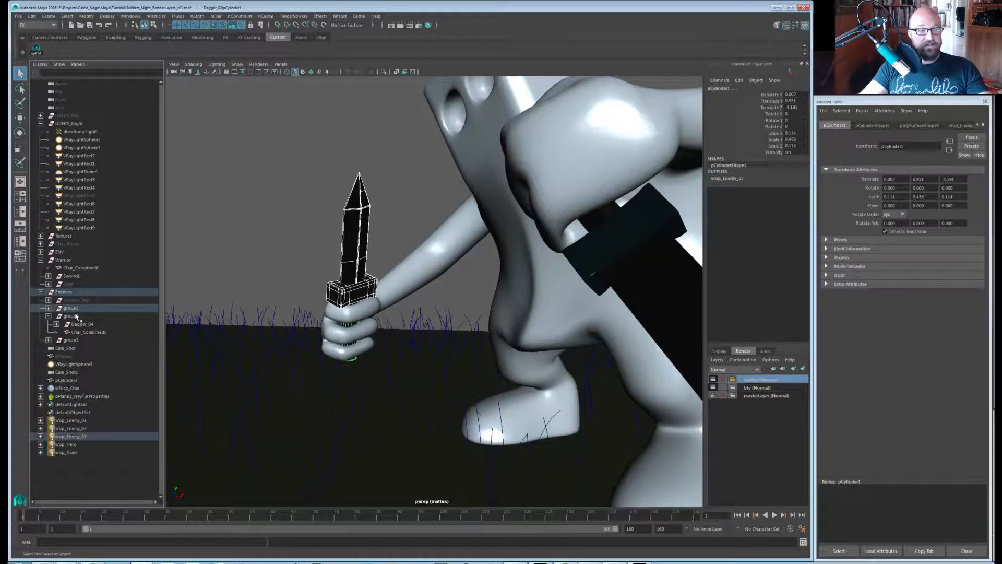
key("f")
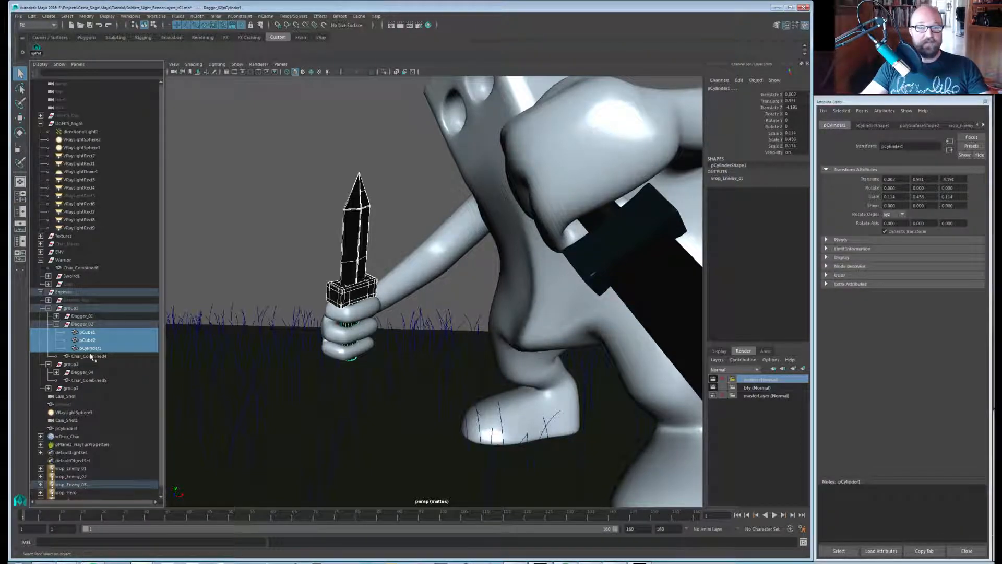
left_click(99, 324)
left_click(57, 325)
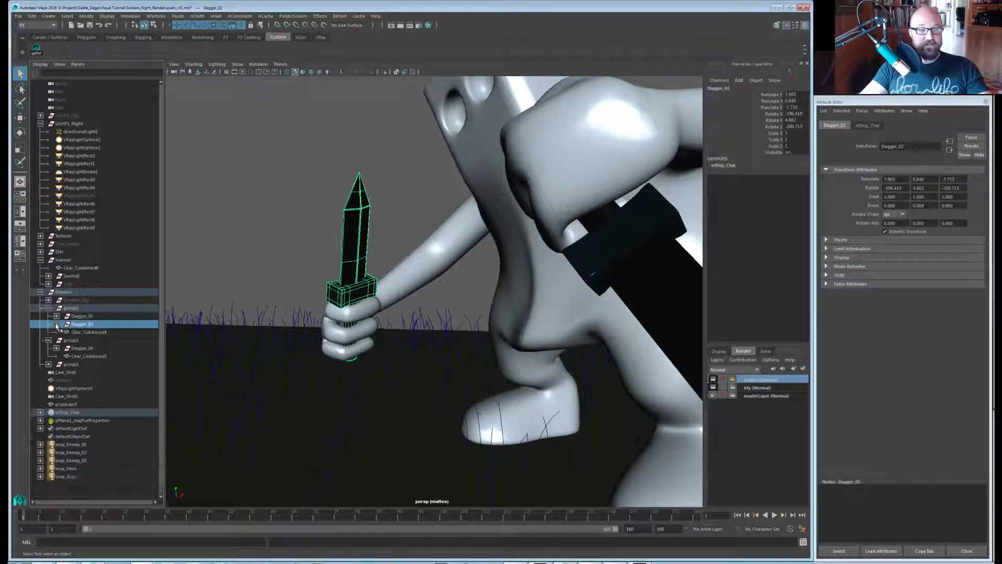
left_click(82, 316)
left_click(89, 324)
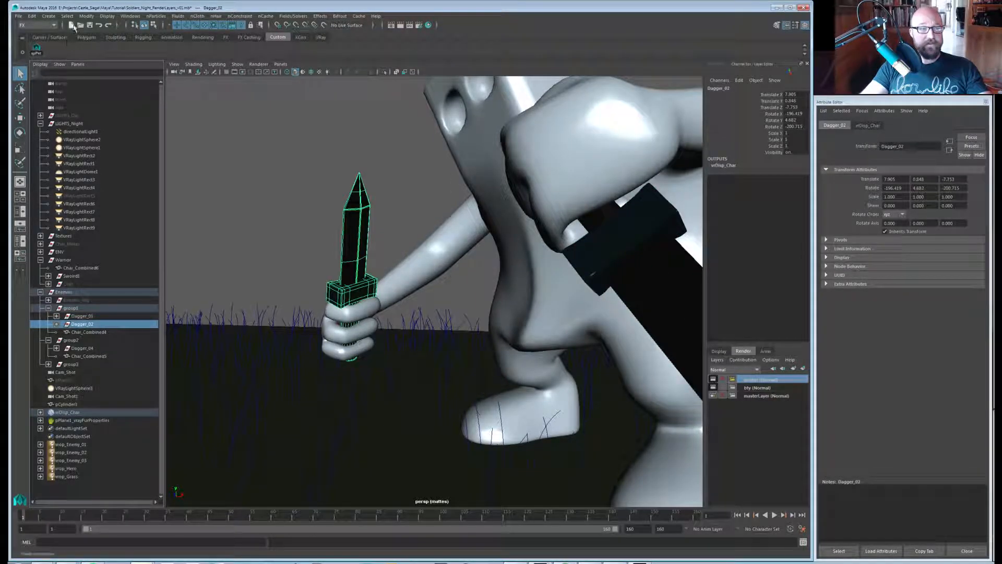
Apply a single V-Ray object properties node to Dagger_02 and rename the node vrop_Dagger_Char.
left_click(49, 16)
mouse_move(94, 191)
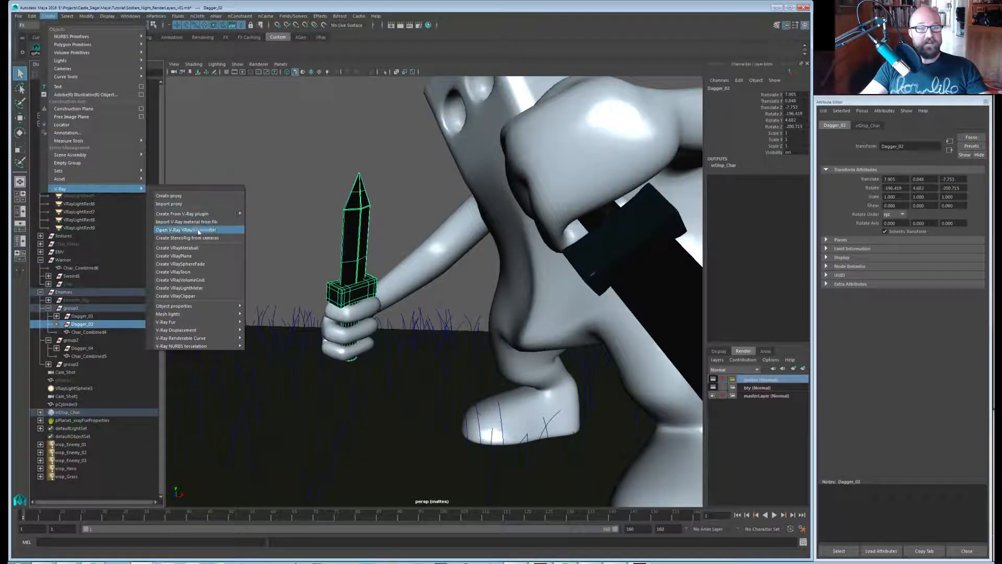
mouse_move(194, 305)
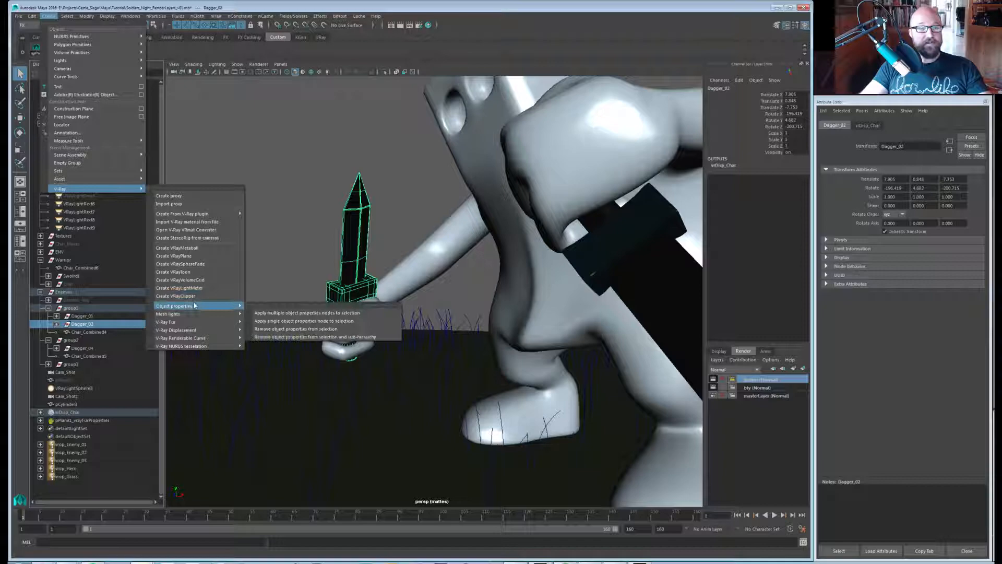
left_click(294, 320)
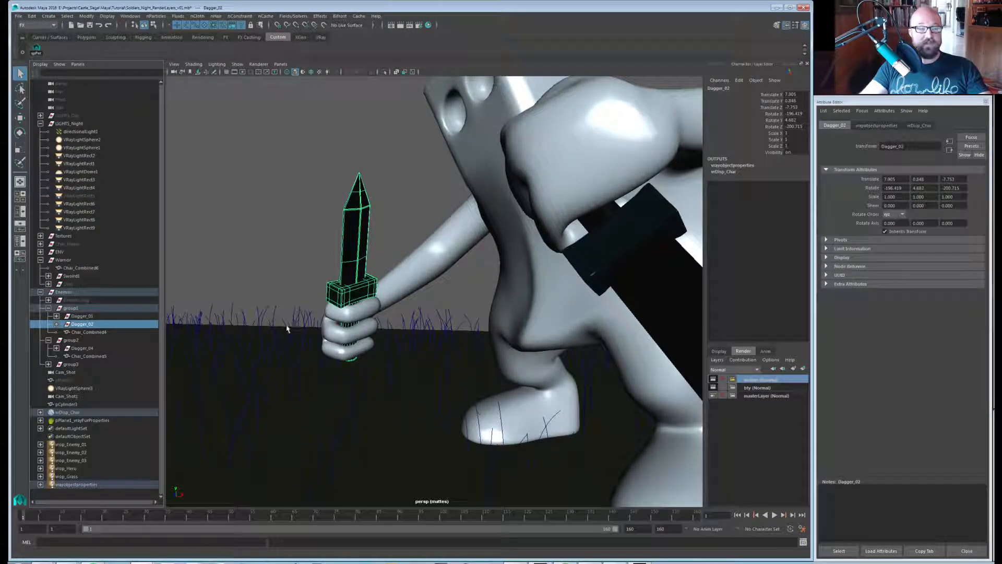
left_click(67, 485)
double_click(67, 486)
type("vrop")
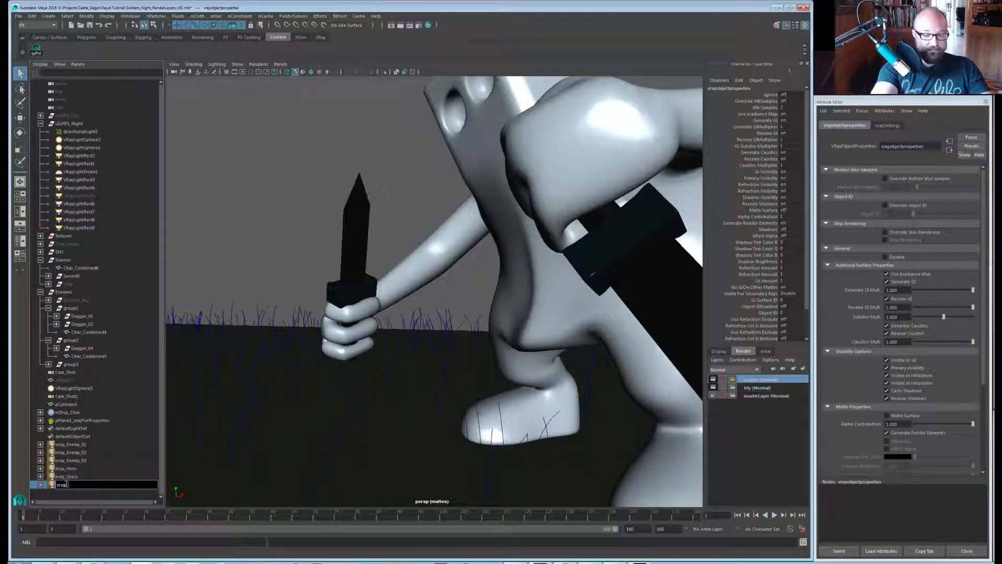
type("_Dagger_Char")
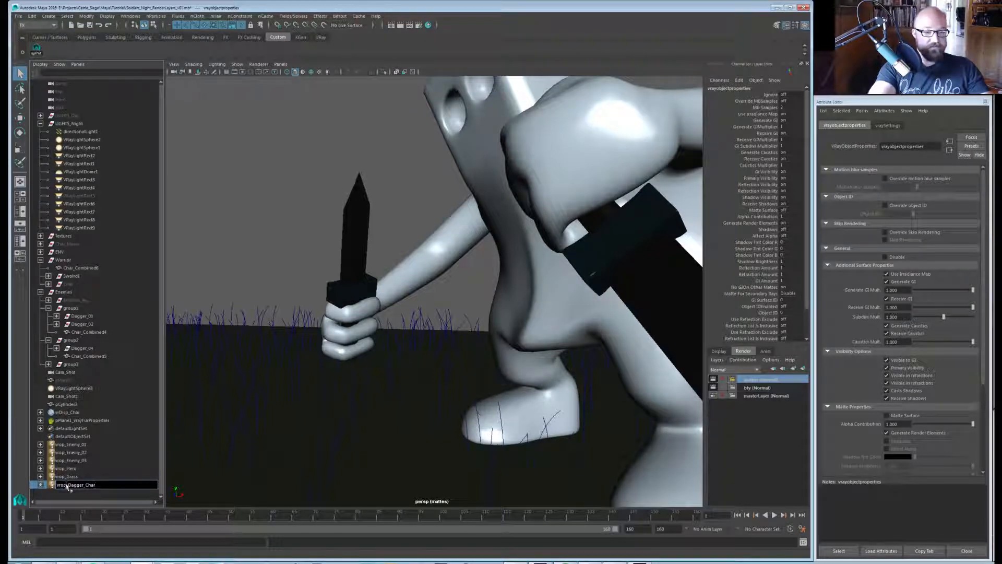
key("Return")
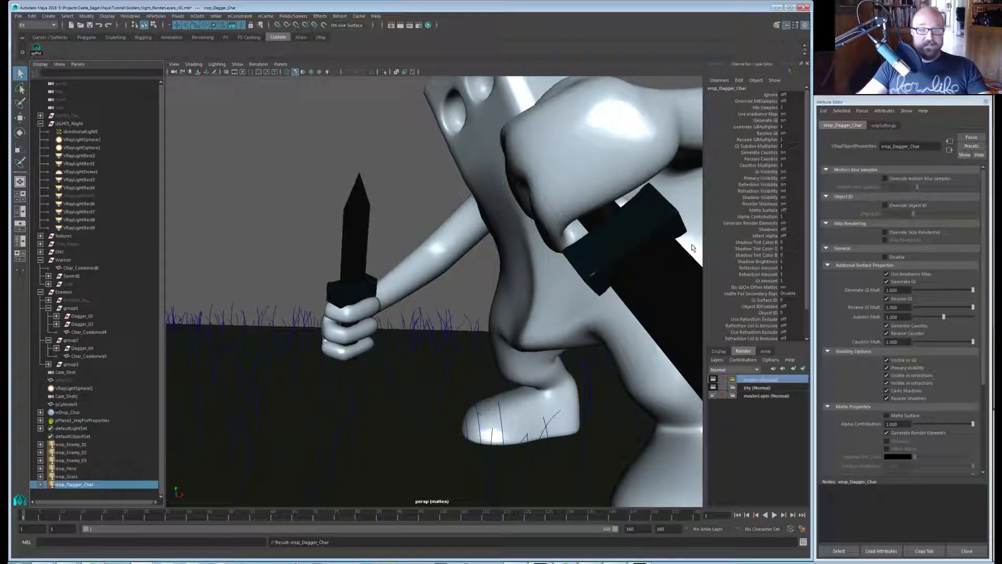
Enable the object ID override on vrop_Dagger_Char and set its object ID to 6.
left_click(897, 207)
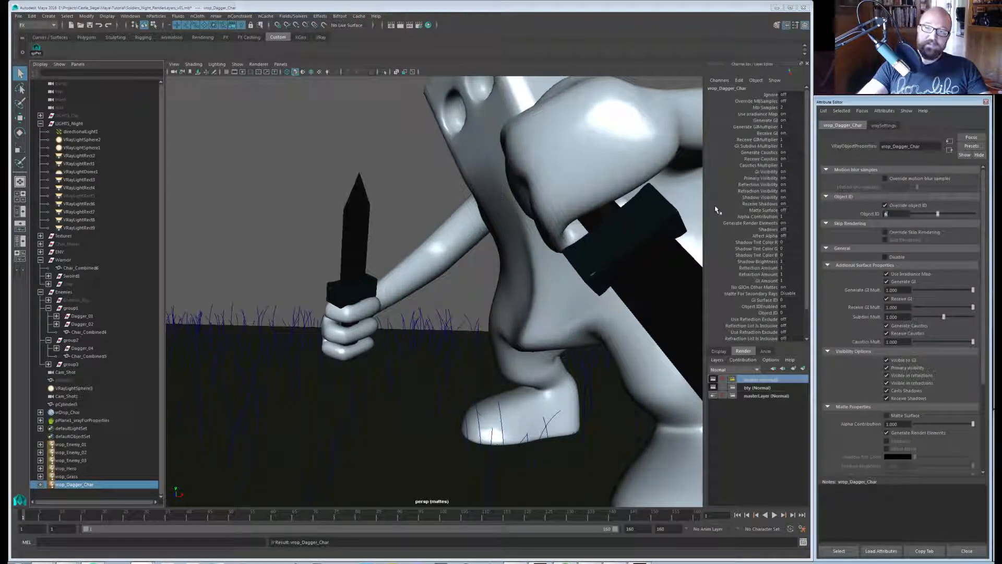
type("6")
key("Return")
right_click_drag(386, 301, 324, 301, "alt")
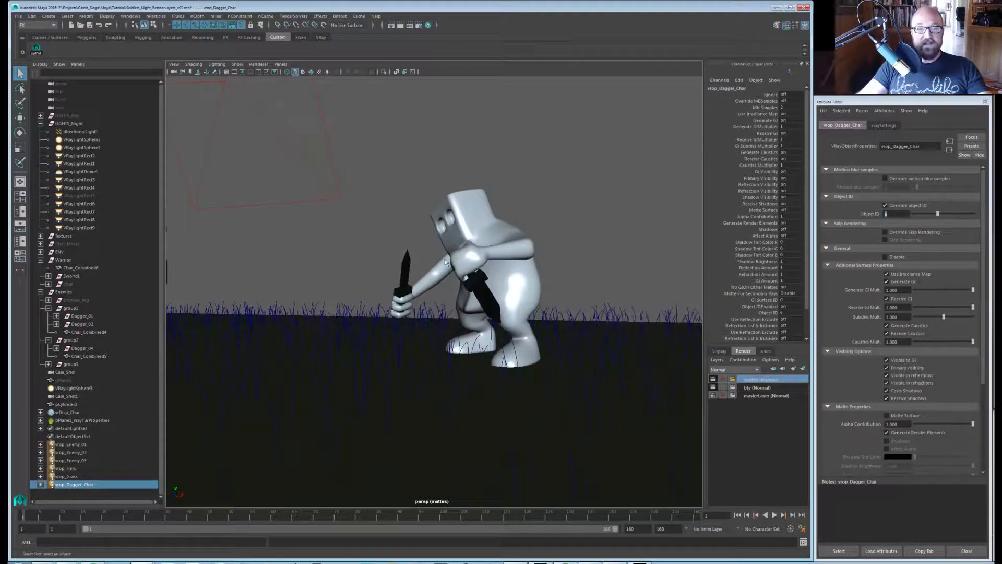
left_click_drag(323, 301, 501, 318, "alt")
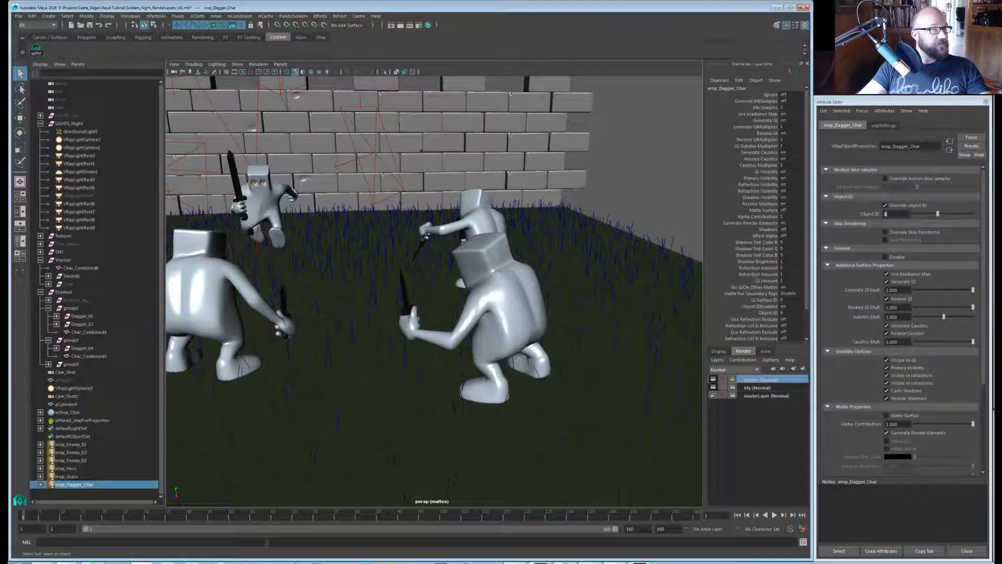
Bring back the V-Ray frame buffer, render the mattes layer, and step through its material and object multi-matte channels.
left_click_drag(0, 123, 501, 135)
left_click(612, 146)
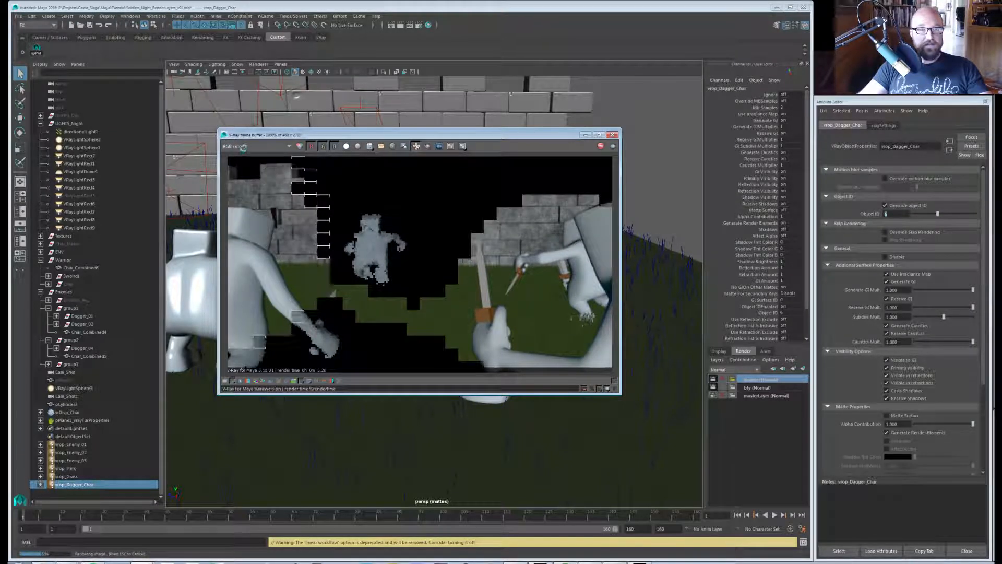
scroll(249, 147, "down", 2)
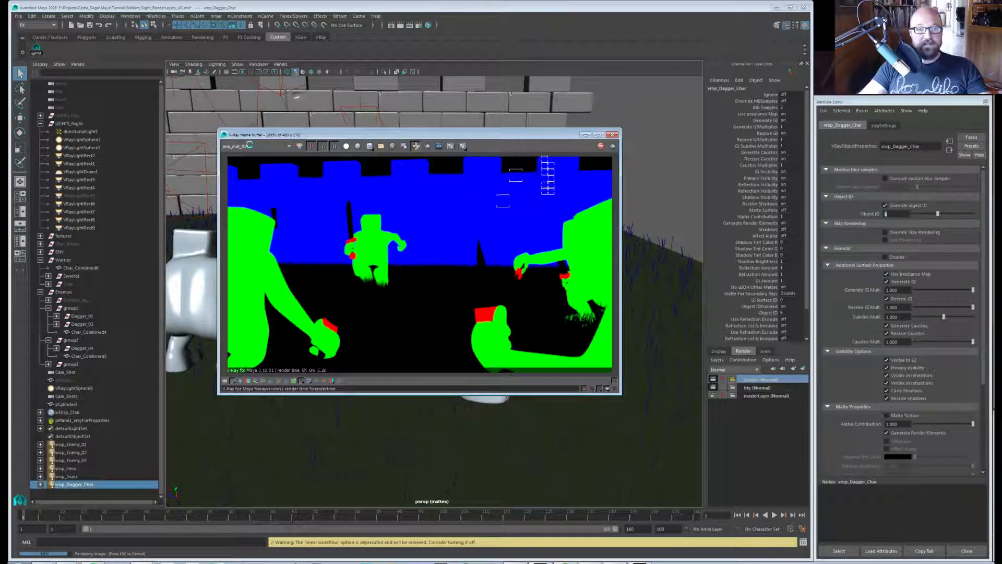
scroll(249, 146, "down", 1)
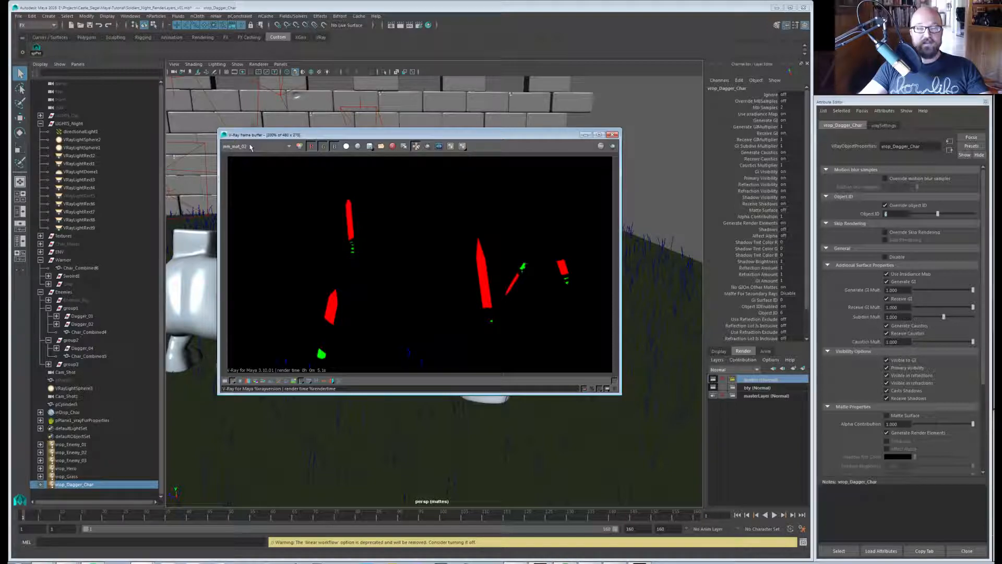
scroll(263, 148, "down", 1)
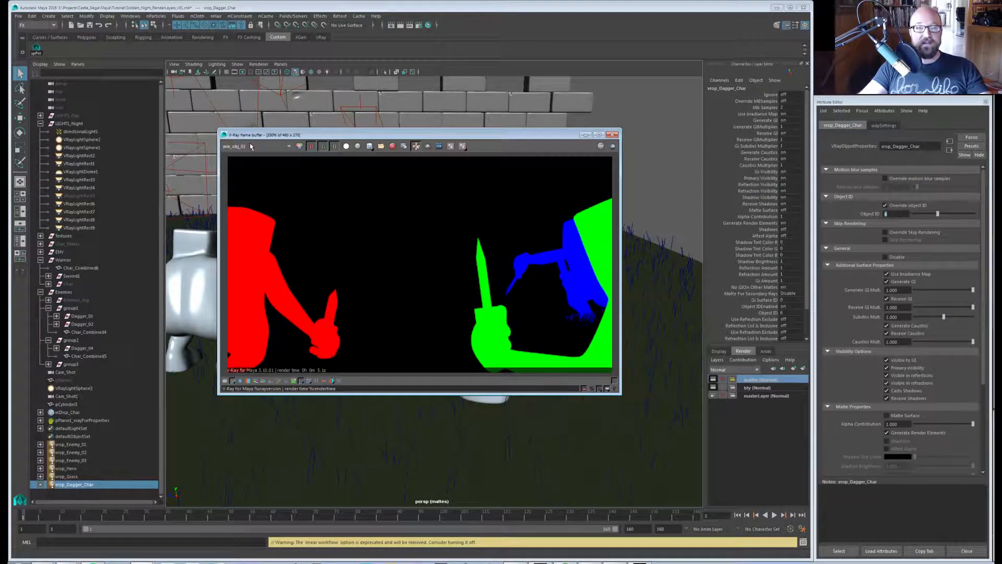
scroll(251, 147, "down", 1)
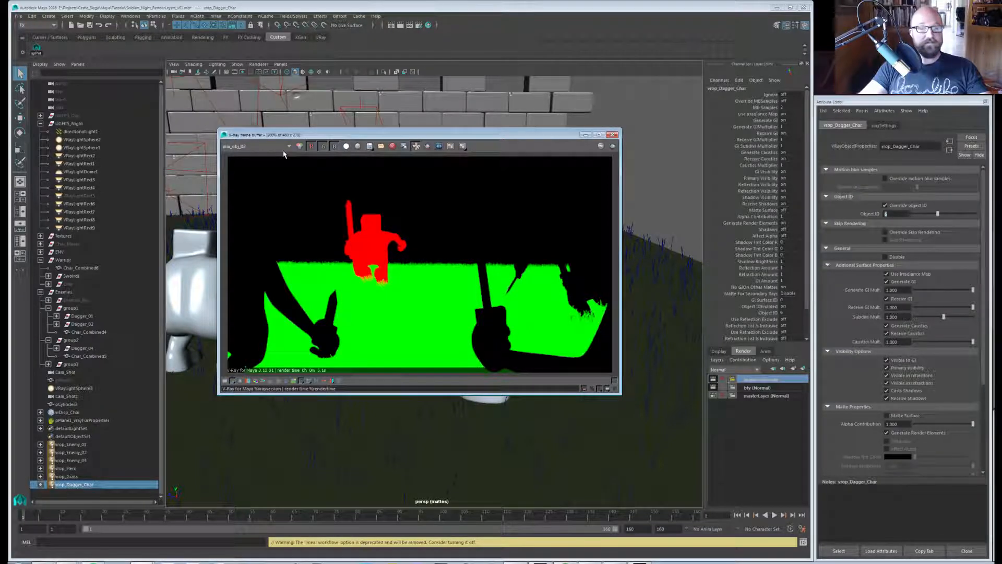
Check which objects belong to vrop_Dagger_Char, and select the Dagger_02 group to examine its connected nodes.
left_click(42, 488)
left_click(41, 485)
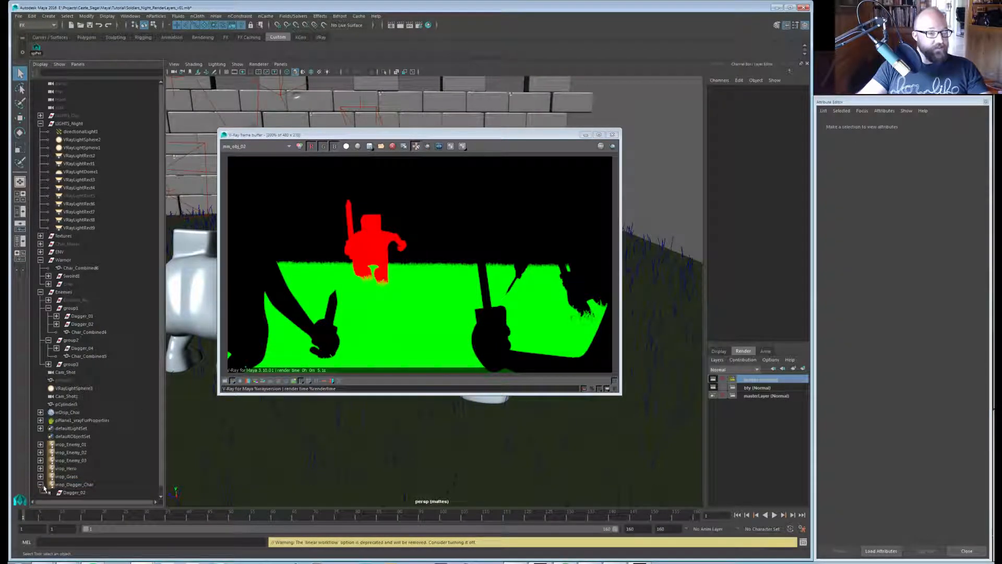
left_click(45, 485)
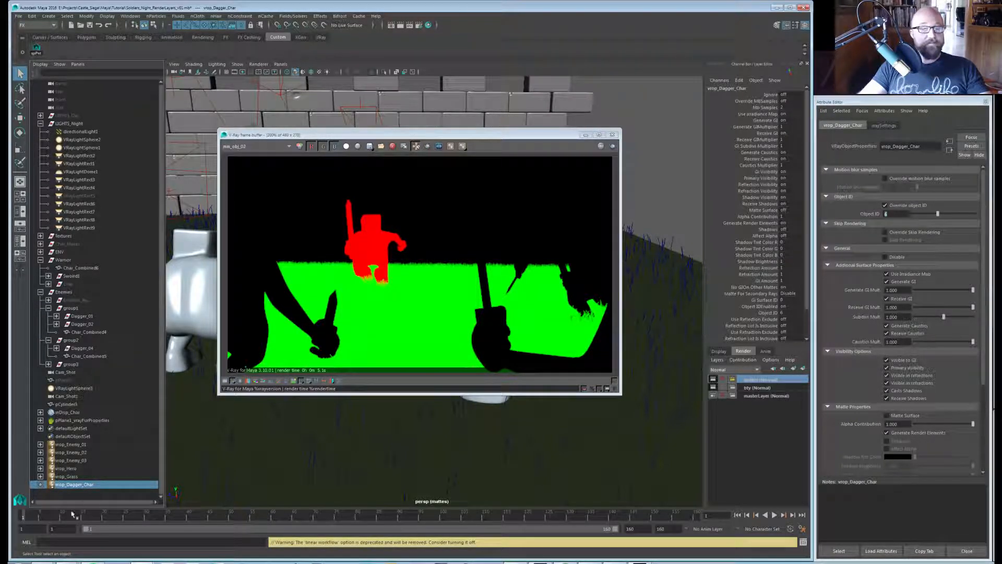
left_click(61, 495)
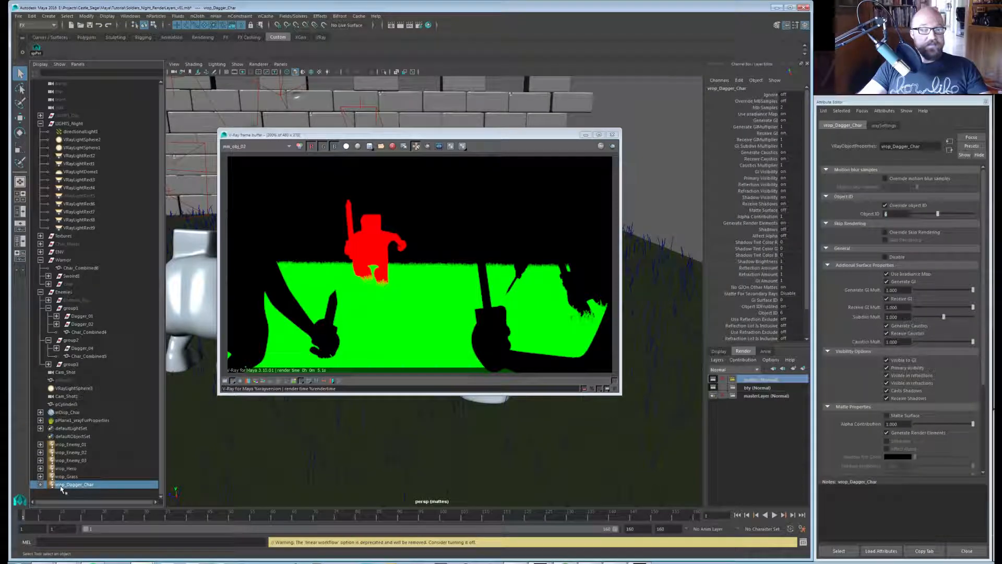
left_click(56, 324)
left_click(56, 324)
left_click(81, 324)
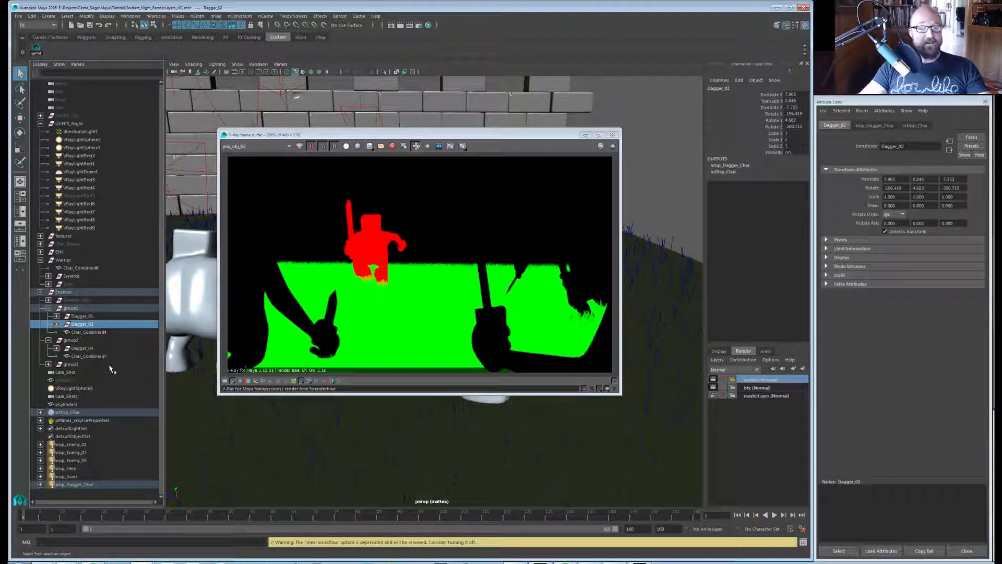
Select the vrop_Dagger_Char node and compare the object multi-matte channels in the V-Ray frame buffer.
left_click(78, 497)
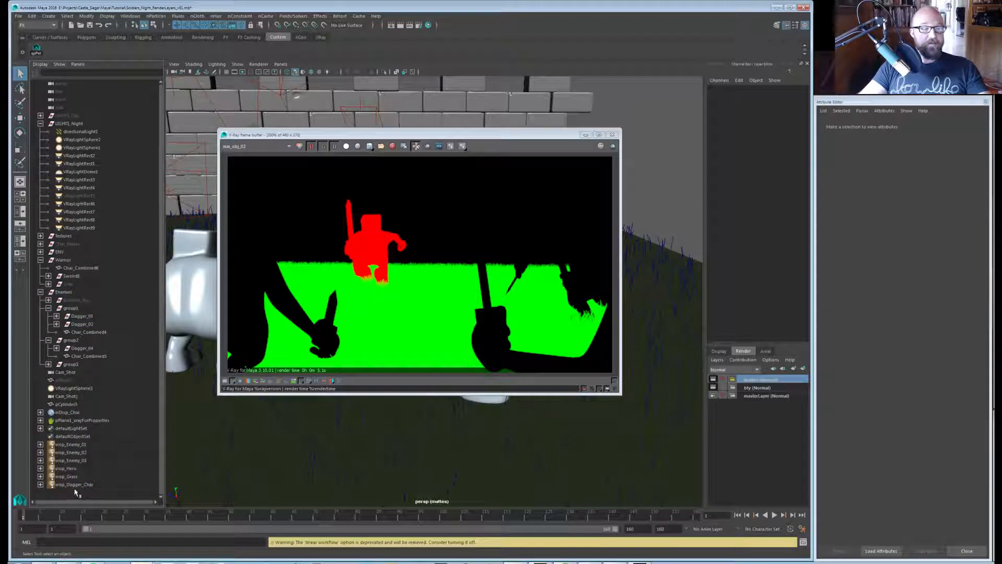
left_click(76, 485)
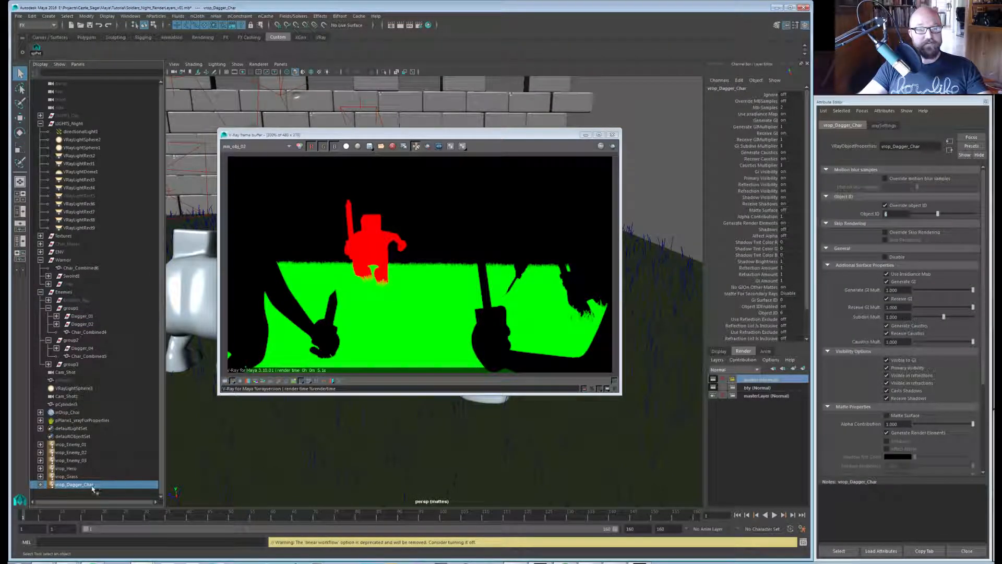
left_click(93, 496)
left_click(90, 485)
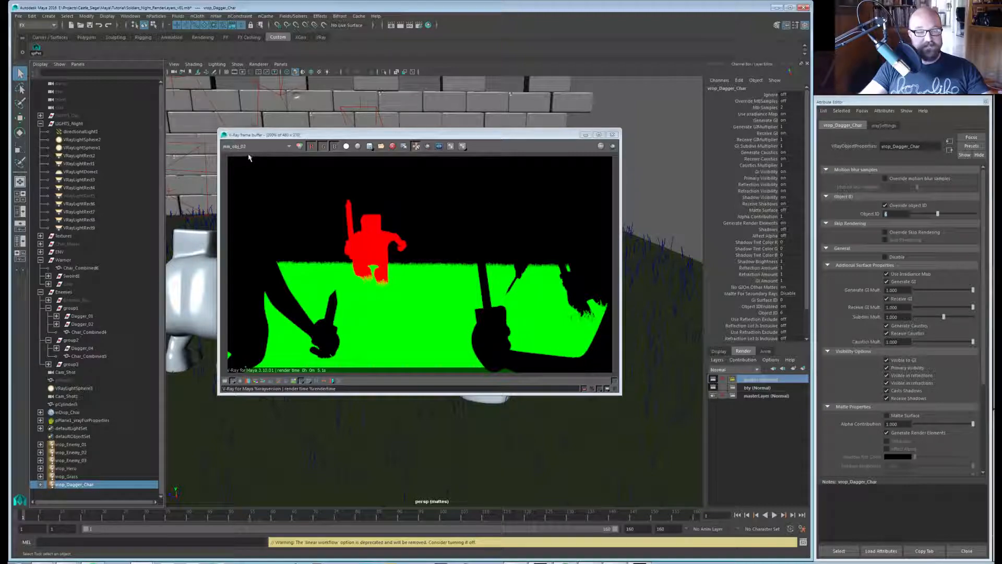
scroll(252, 145, "up", 1)
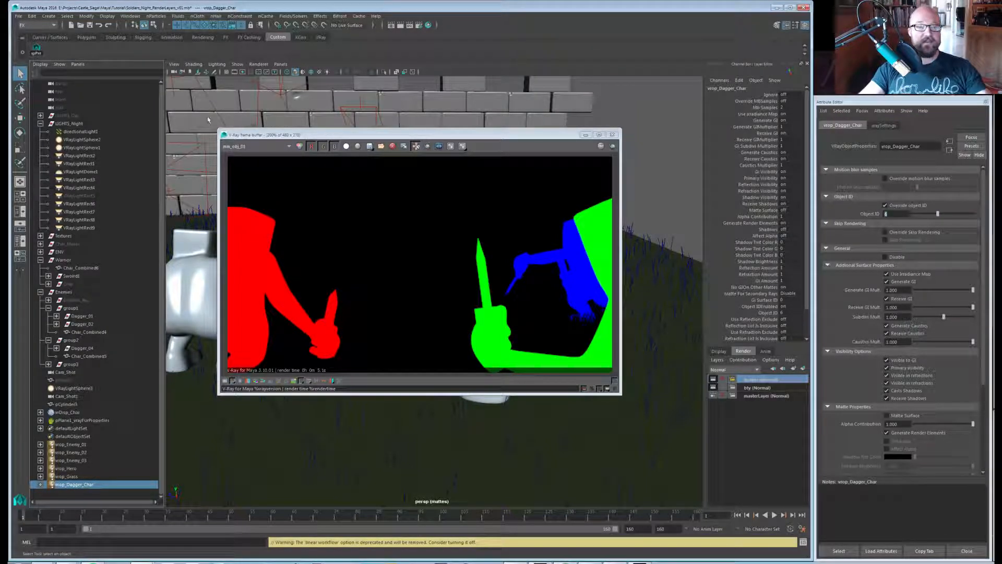
scroll(254, 148, "down", 1)
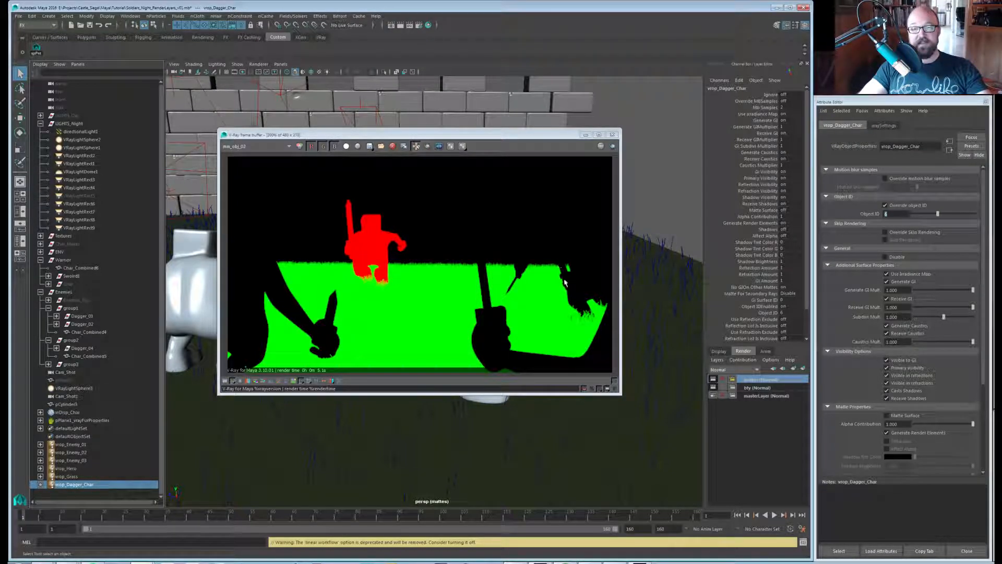
Delete the vrop_Dagger_Char node and move the V-Ray frame buffer aside to uncover the scene.
left_click(84, 485)
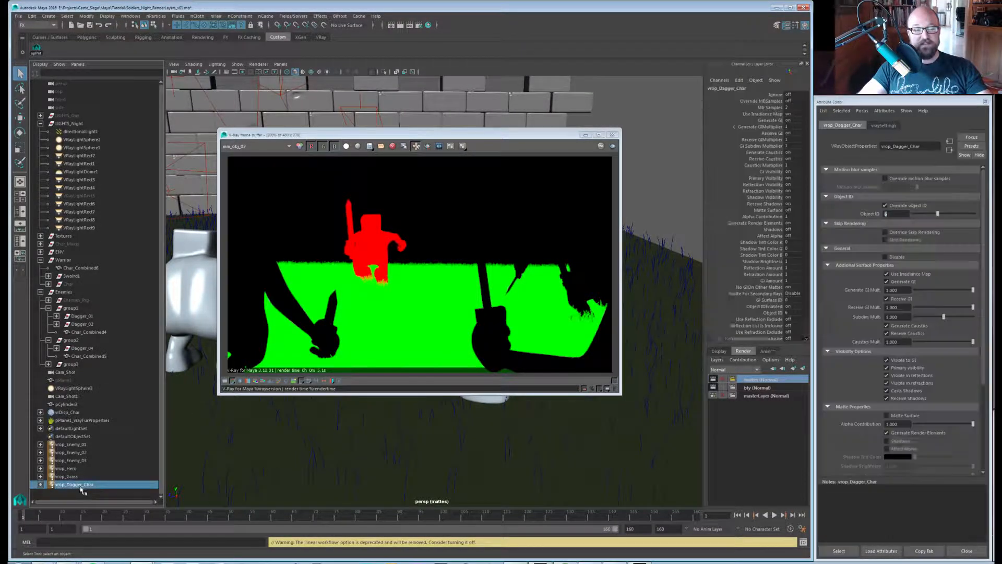
key("Delete")
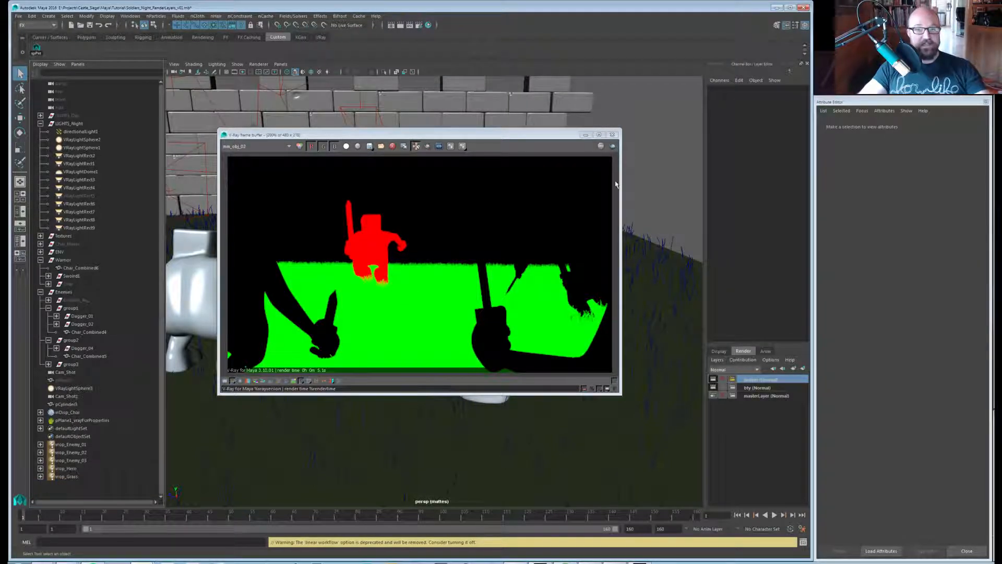
left_click_drag(564, 135, 1000, 257)
left_click(567, 308)
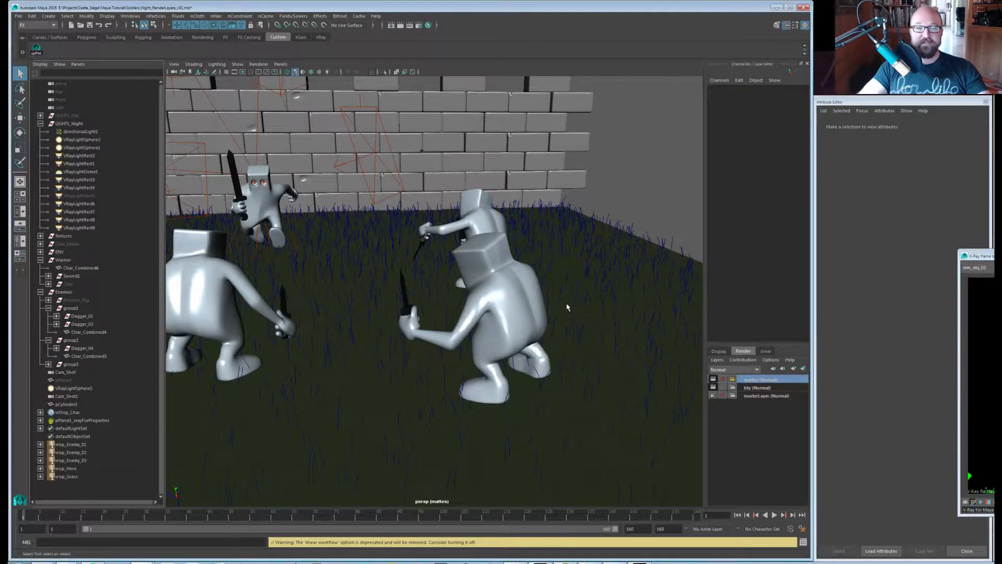
Create a new empty render layer above mattes and rename it Matte_Extras.
left_click_drag(568, 308, 585, 334, "alt")
right_click_drag(449, 318, 492, 335, "alt")
left_click_drag(492, 336, 565, 345, "alt")
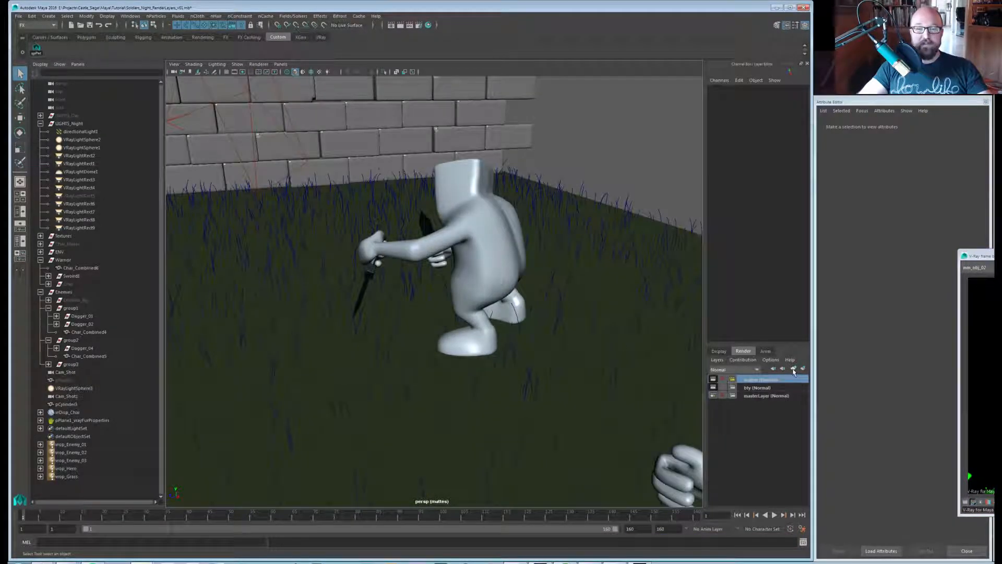
left_click(794, 370)
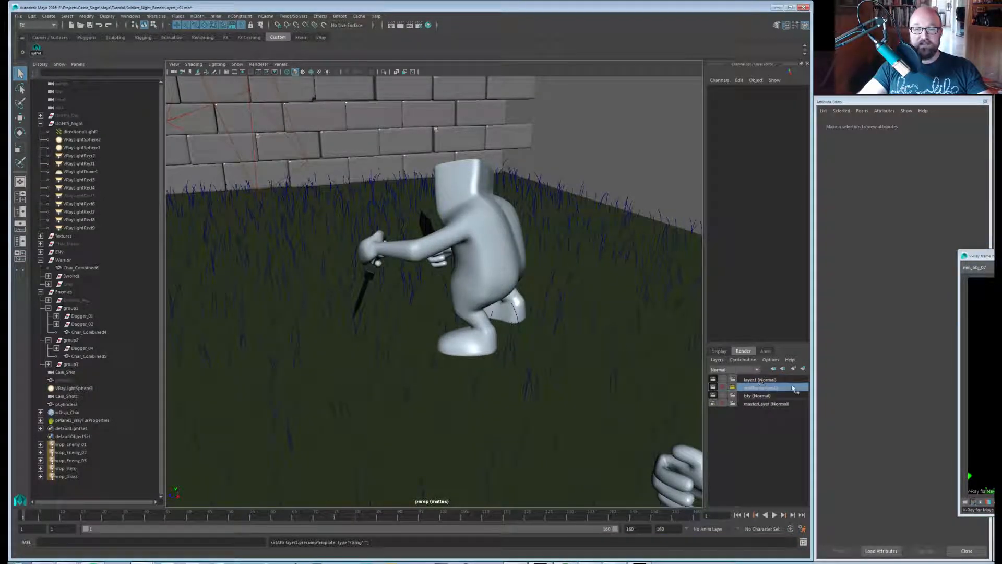
left_click(759, 379)
double_click(752, 380)
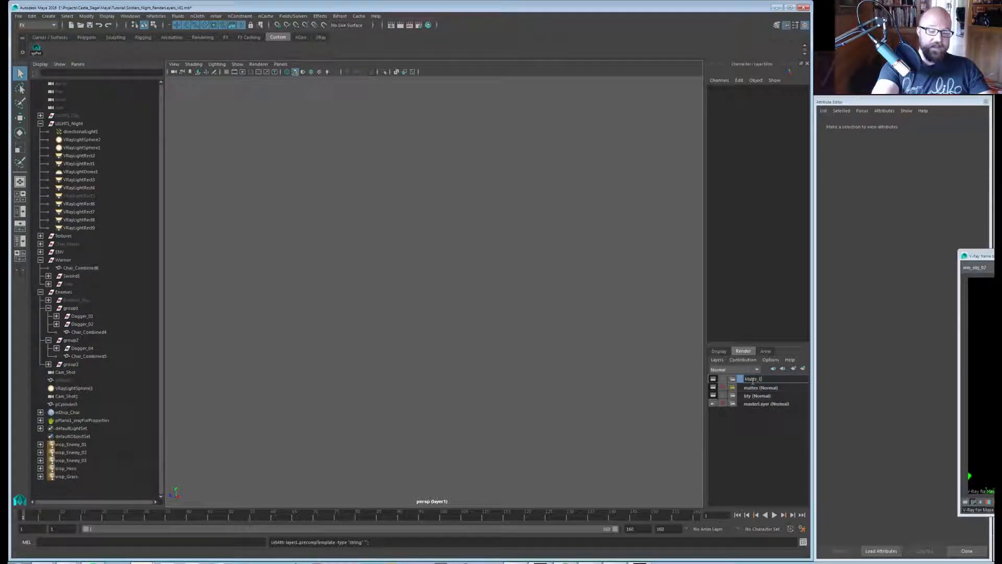
type("Matte_Extras")
key("Return")
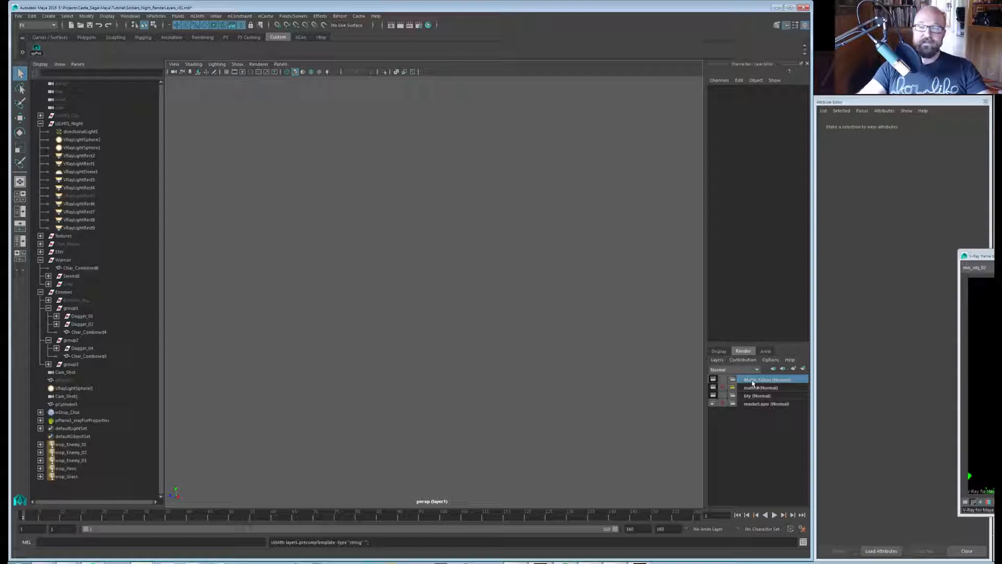
Open the attributes of the Matte_Extras layer and enable its Global option.
right_click(752, 382)
left_click(764, 486)
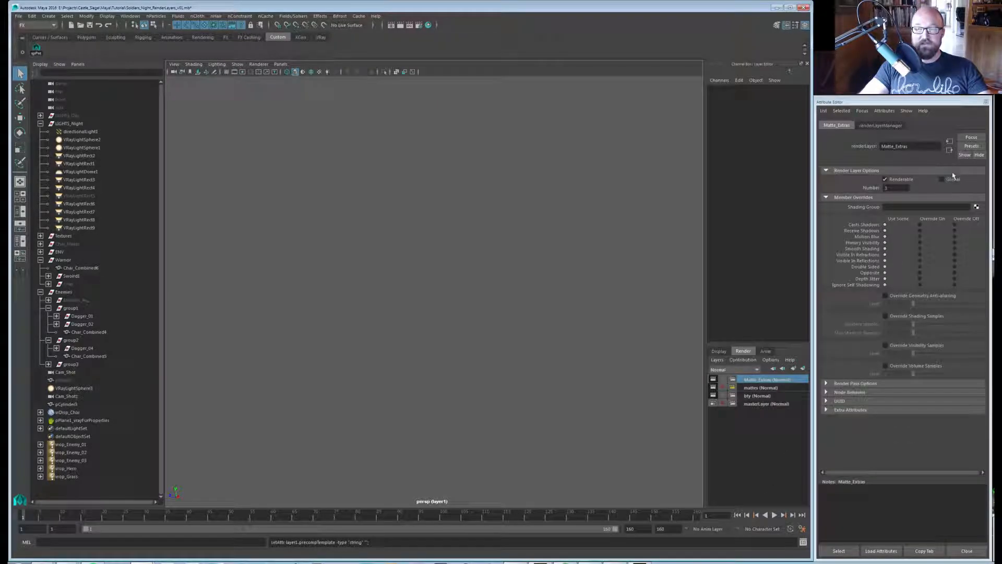
left_click(948, 182)
Hide the LIGHTS_Night group and the remaining V-Ray sphere light beside the wall.
left_click_drag(373, 336, 463, 311, "alt")
right_click_drag(463, 310, 420, 328, "alt")
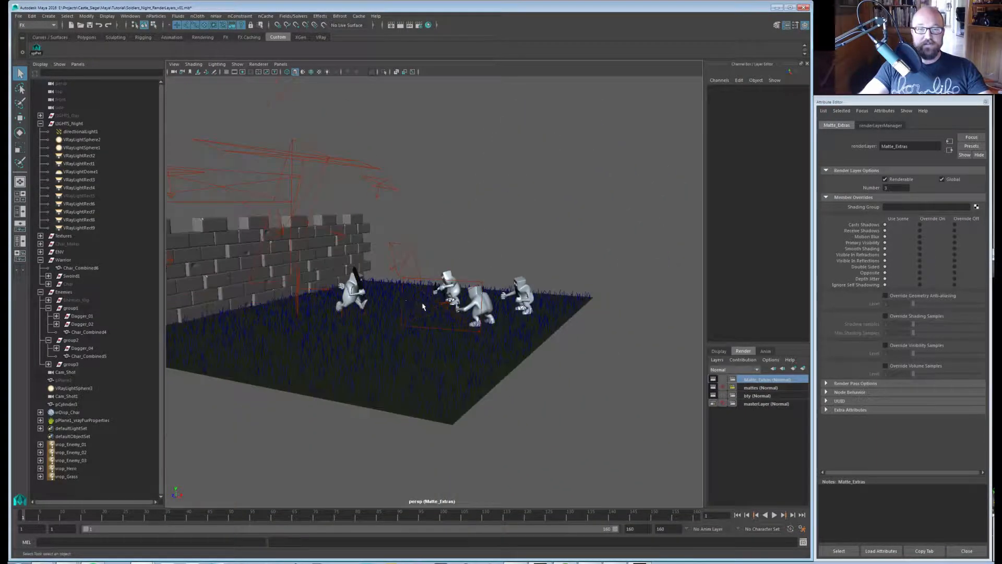
left_click_drag(420, 327, 502, 349, "alt")
left_click(578, 278)
left_click_drag(578, 278, 534, 316, "alt")
left_click(567, 260)
left_click_drag(567, 261, 501, 313, "alt")
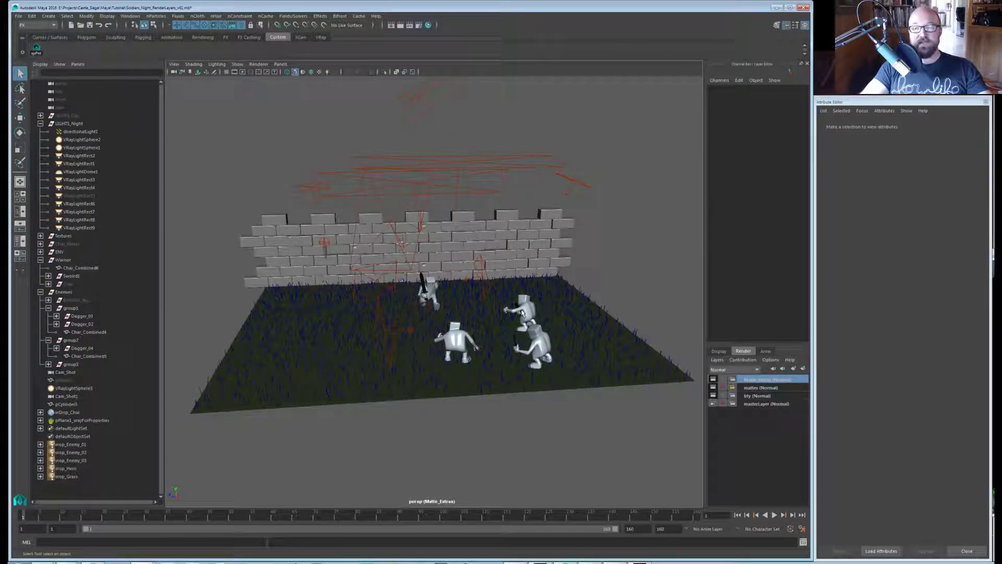
left_click_drag(453, 349, 453, 311, "alt")
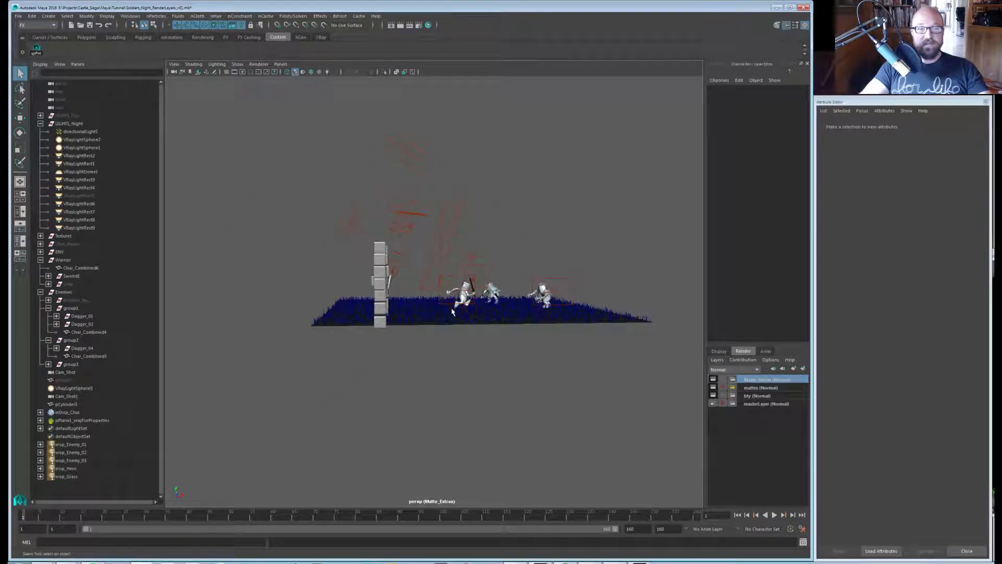
left_click_drag(442, 210, 515, 235)
middle_click_drag(559, 261, 550, 244, "alt")
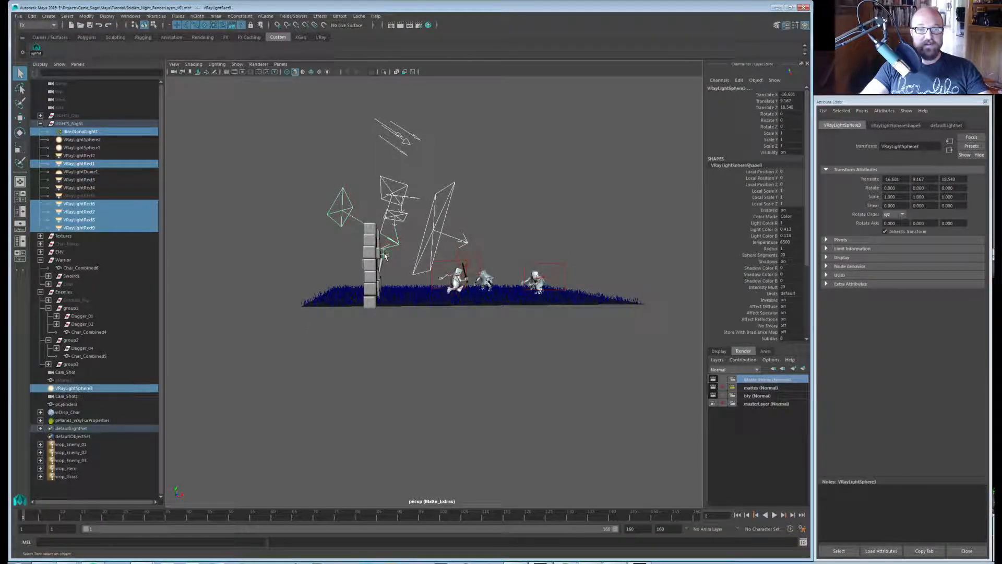
left_click(69, 124)
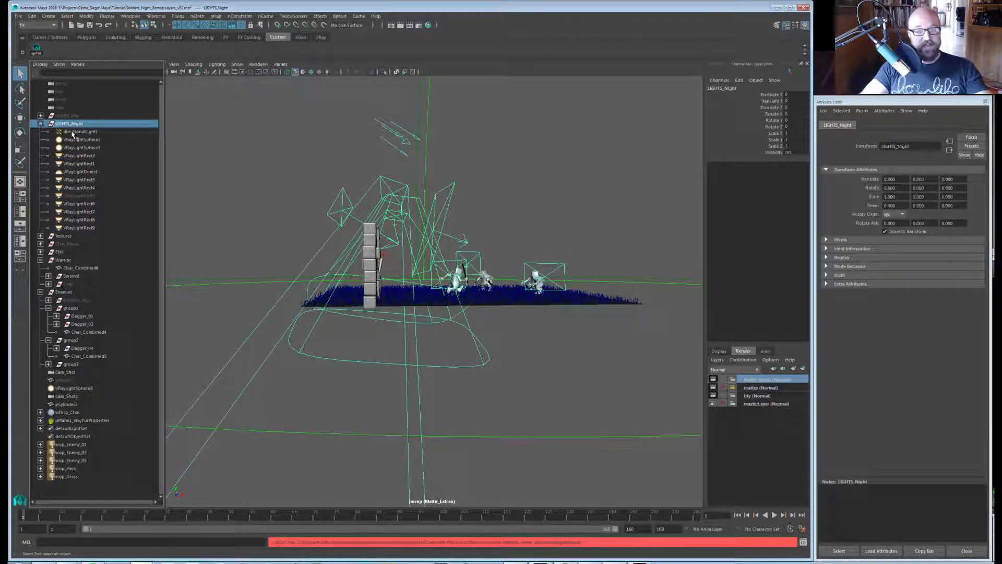
key("ctrl+h")
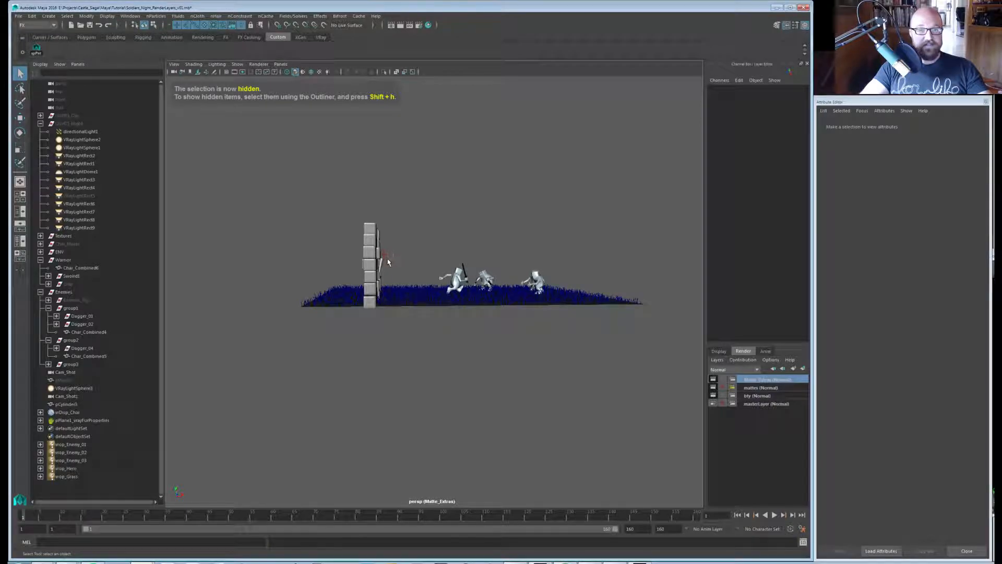
left_click(387, 260)
key("ctrl+h")
left_click_drag(437, 288, 467, 315, "alt")
left_click_drag(352, 333, 345, 289, "alt")
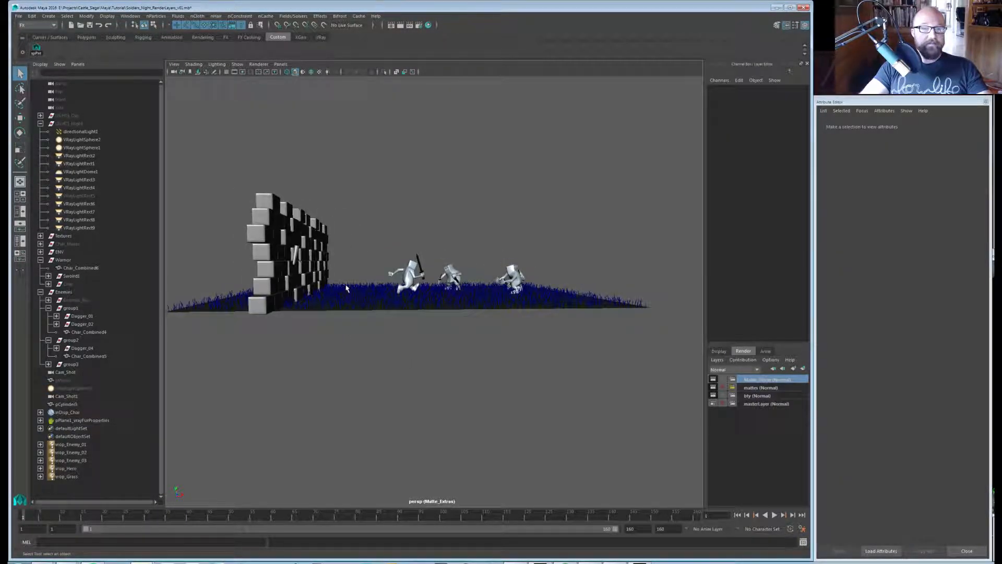
left_click(353, 298)
left_click_drag(483, 370, 507, 367, "alt")
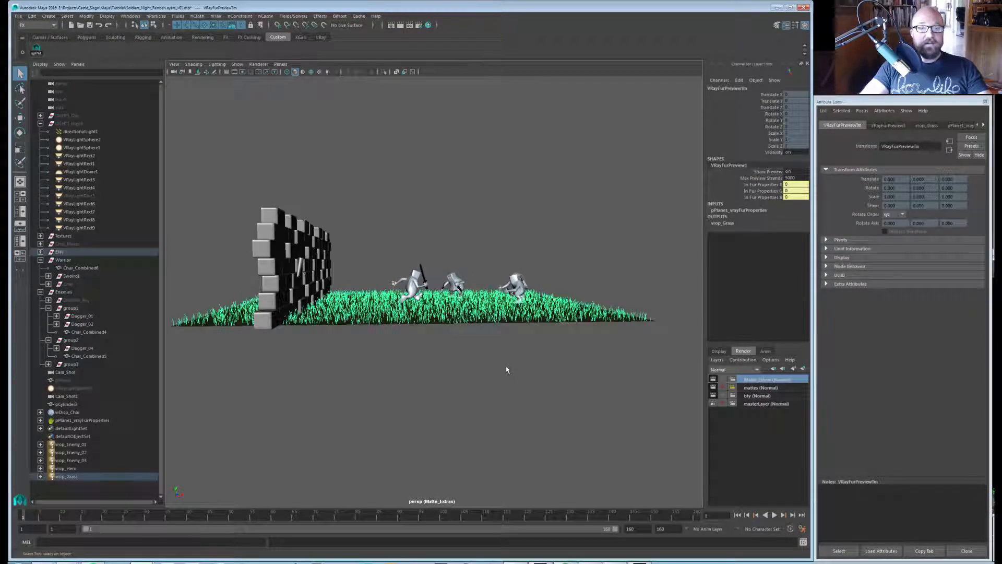
left_click(391, 361)
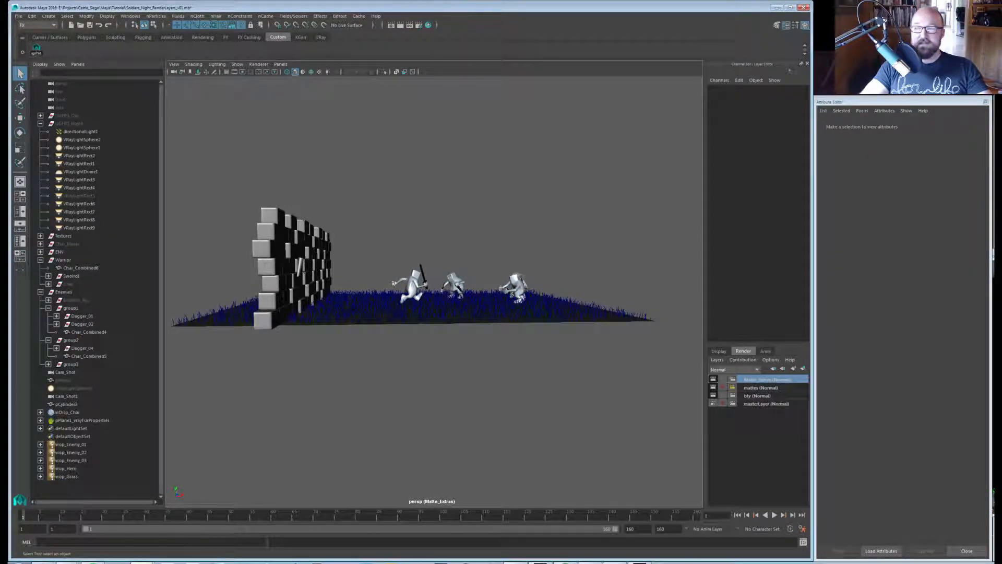
Bring the Hypershade into view, filter its node list for surf, and create four Surface Shader materials.
left_click_drag(1001, 135, 426, 74)
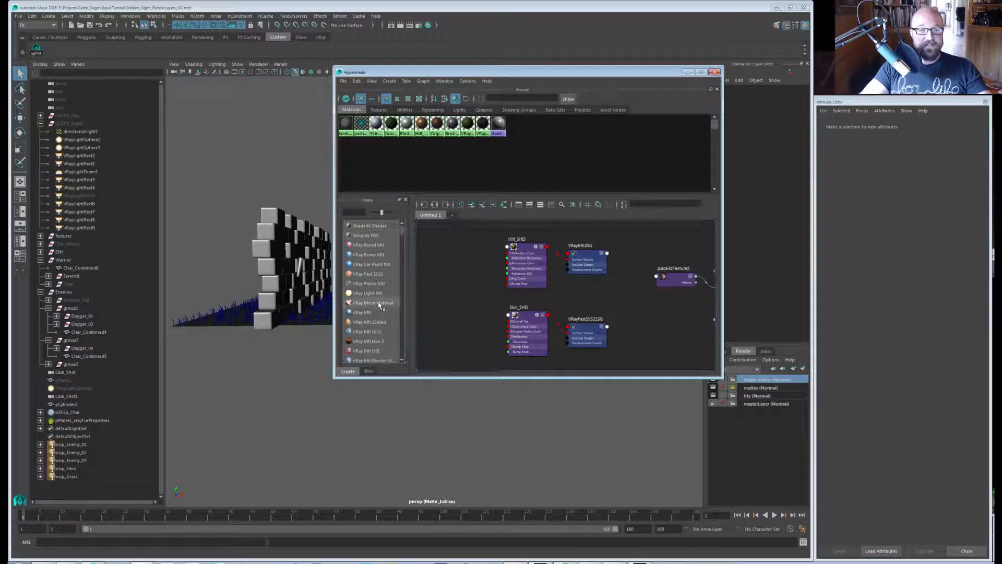
left_click(358, 212)
type("surf")
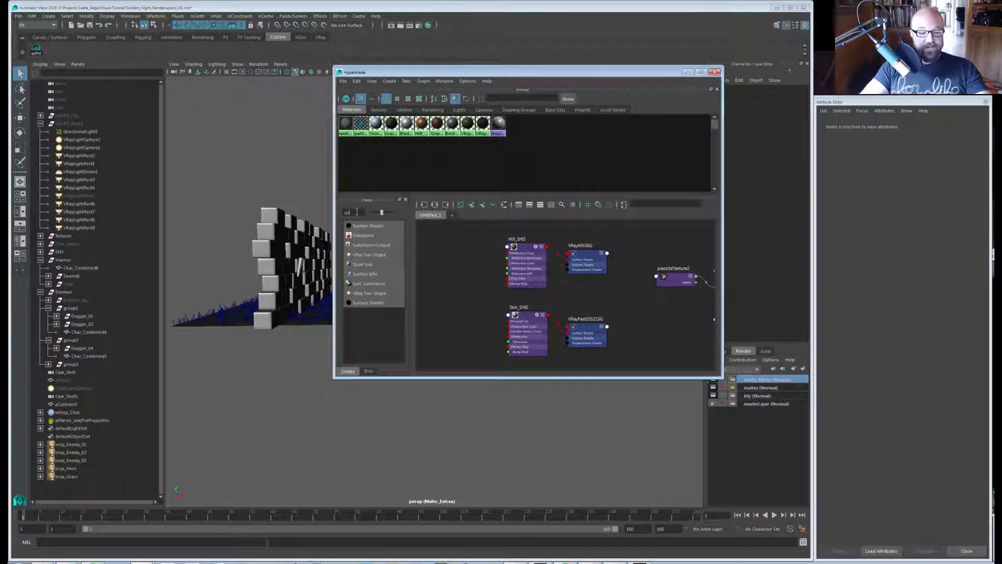
left_click(368, 226)
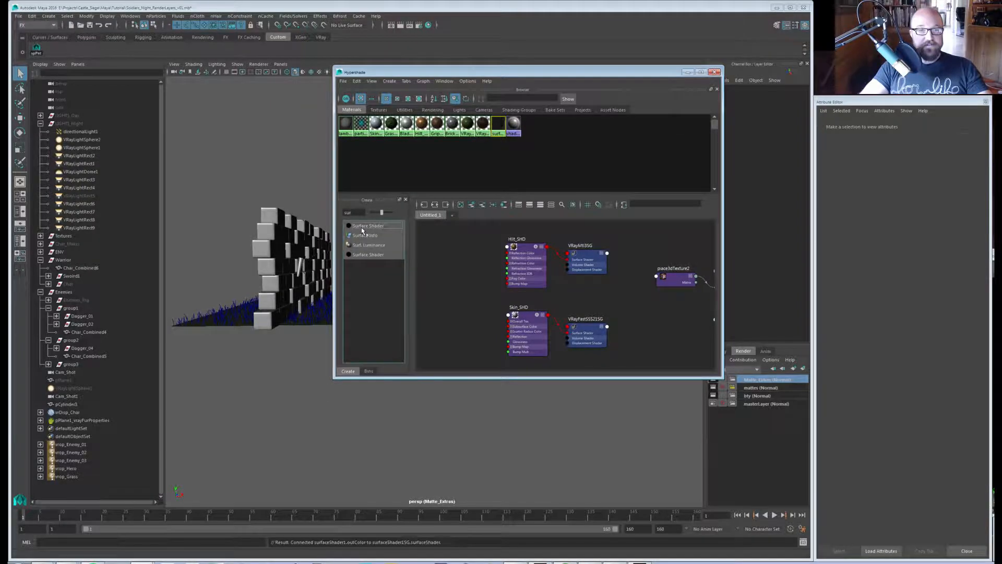
left_click(367, 226)
left_click(368, 226)
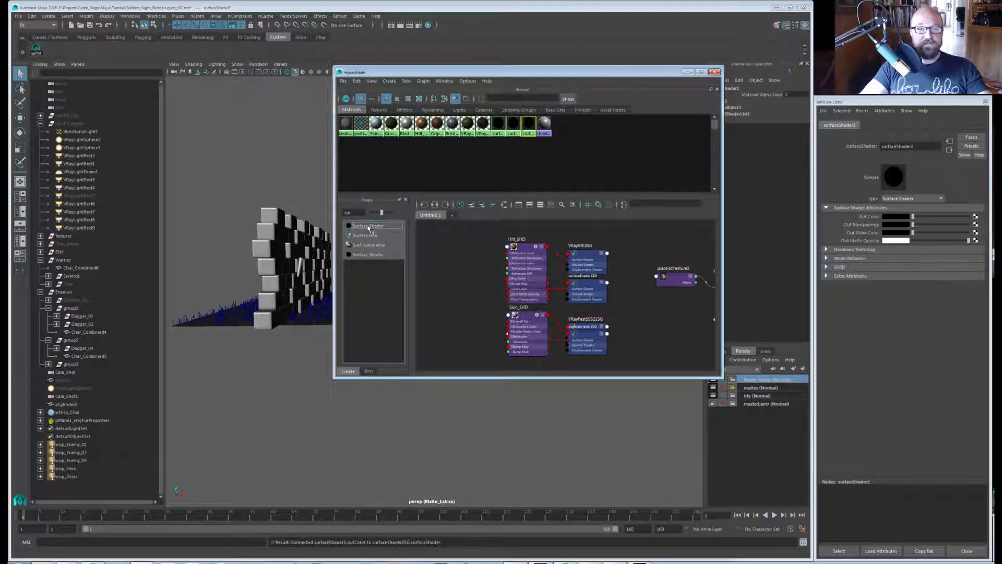
left_click(368, 226)
Locate the new surface shaders in the node graph, stack them in one column, and enlarge the graph area.
left_click(463, 257)
key("a")
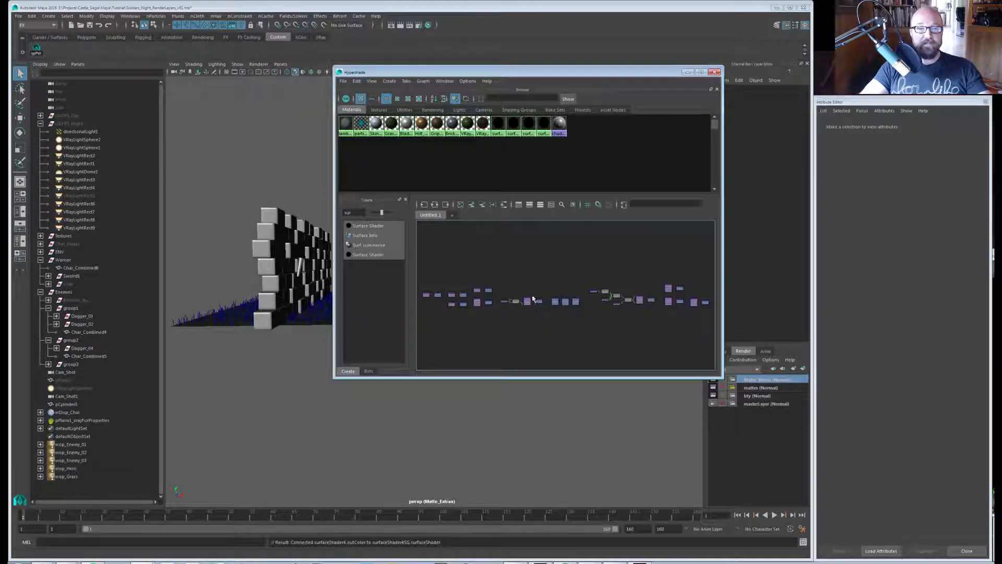
scroll(575, 328, "up", 6)
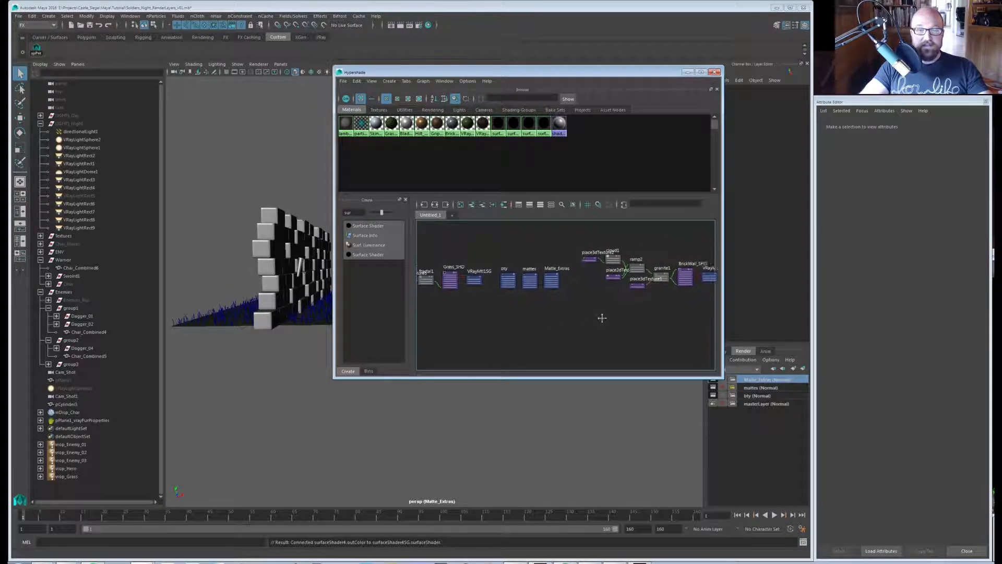
middle_click_drag(590, 302, 695, 340, "alt")
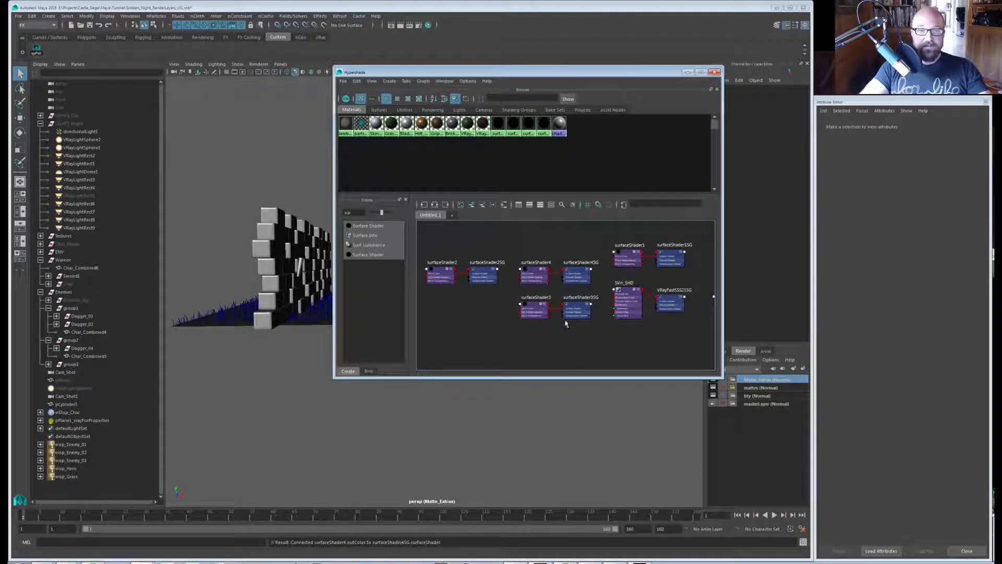
left_click_drag(617, 238, 689, 268)
left_click_drag(629, 259, 536, 247)
left_click_drag(445, 259, 578, 337)
key("3")
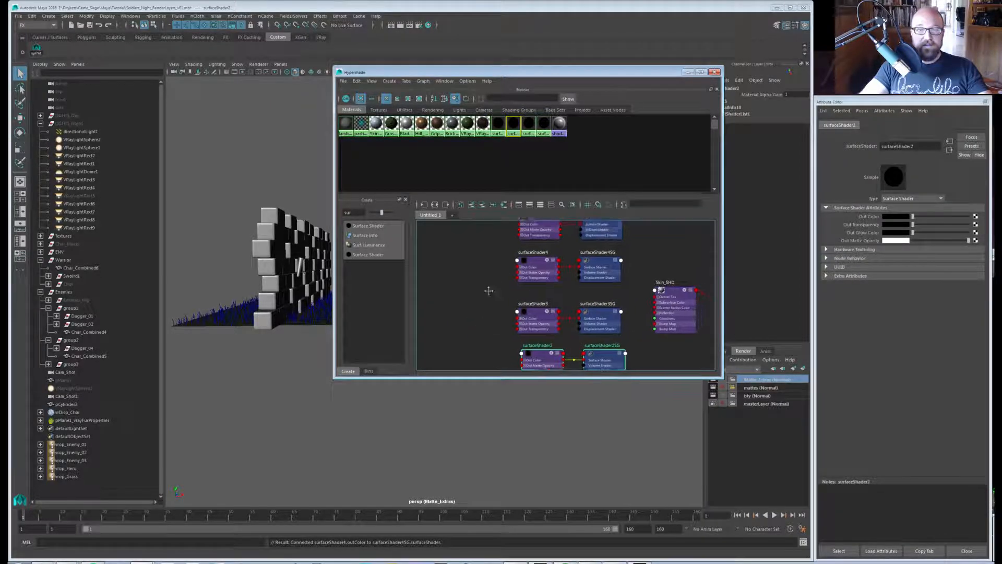
left_click_drag(493, 194, 494, 173)
middle_click_drag(509, 235, 523, 275, "alt")
scroll(523, 275, "up", 4)
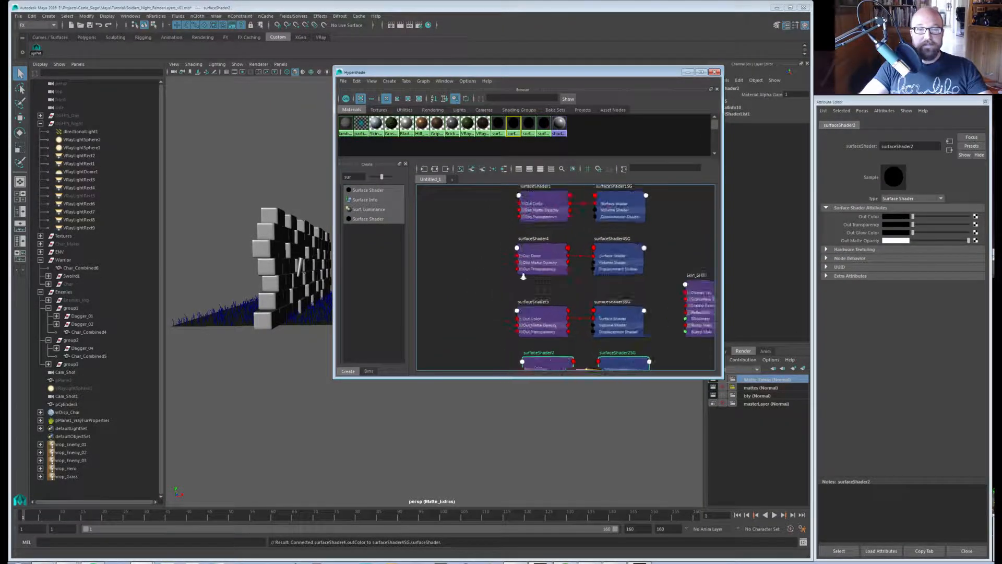
Set the Out Color of surfaceShader4 to pure blue.
left_click(535, 216)
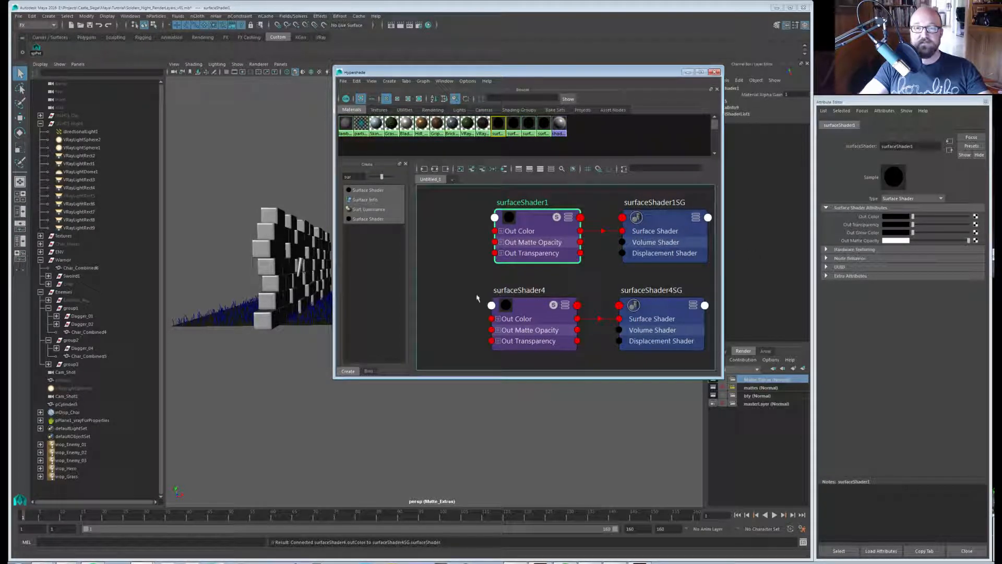
middle_click_drag(501, 293, 505, 261, "alt")
scroll(504, 261, "down", 2)
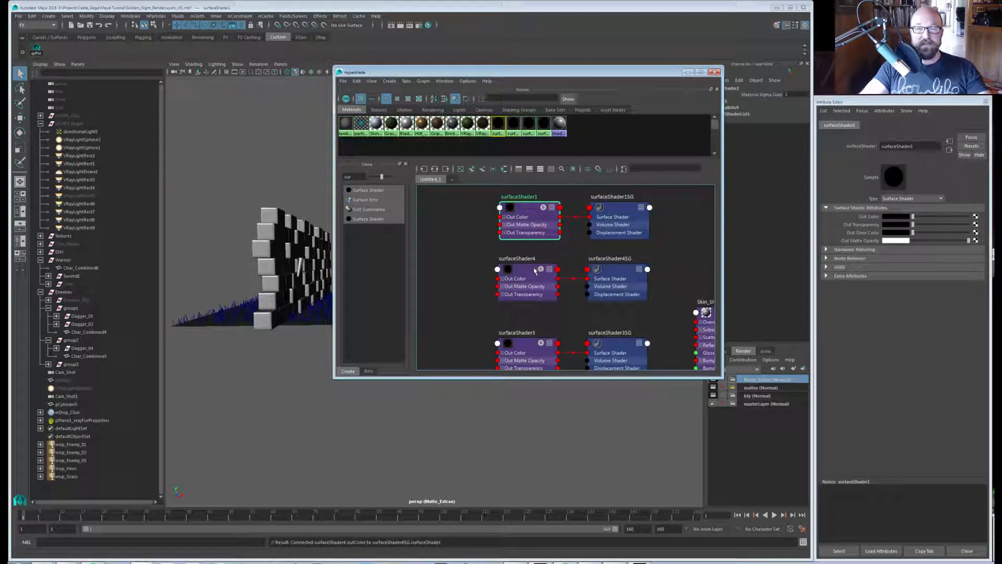
left_click(897, 217)
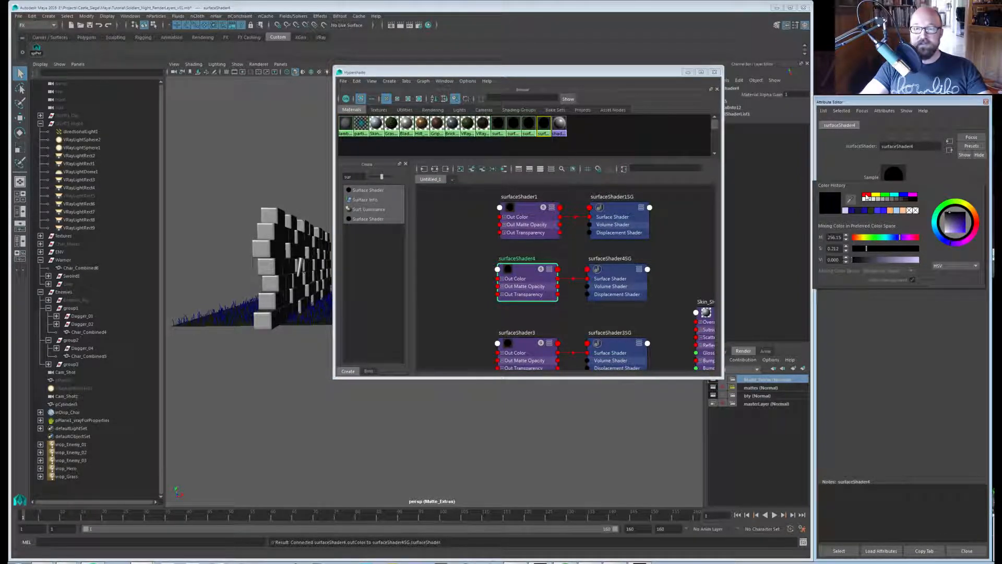
left_click(906, 197)
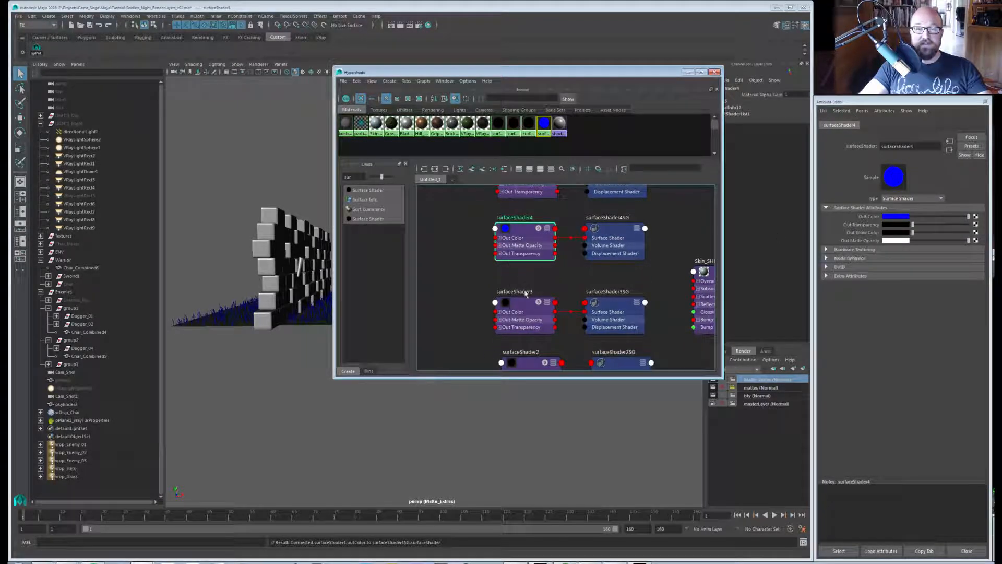
Select surfaceShader3 and open its Out Color for editing.
left_click(524, 314)
left_click(893, 222)
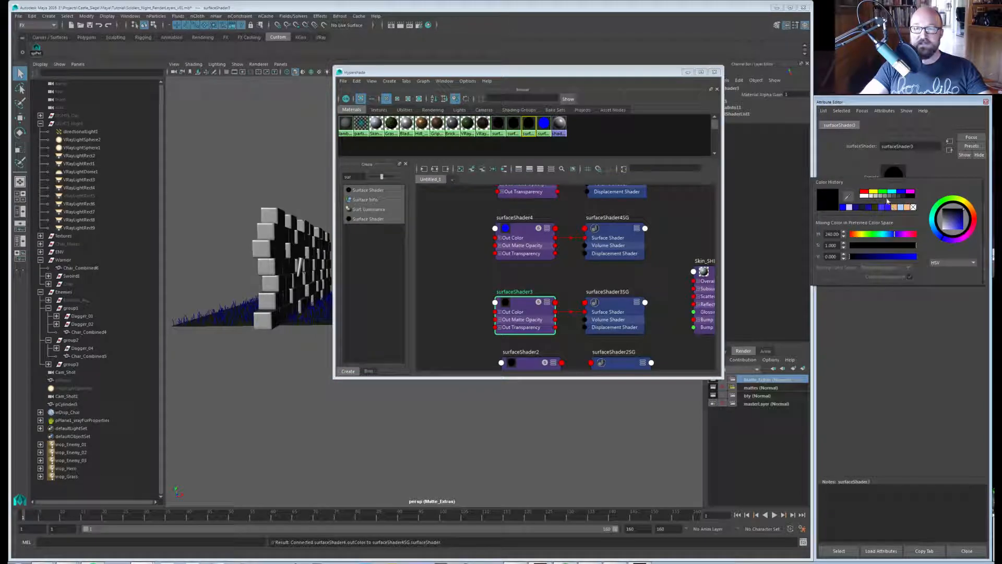
Set the out color of surfaceShader3 to green and the out color of surfaceShader2 to red.
left_click(884, 193)
middle_click_drag(481, 312, 472, 255, "alt")
left_click(520, 303)
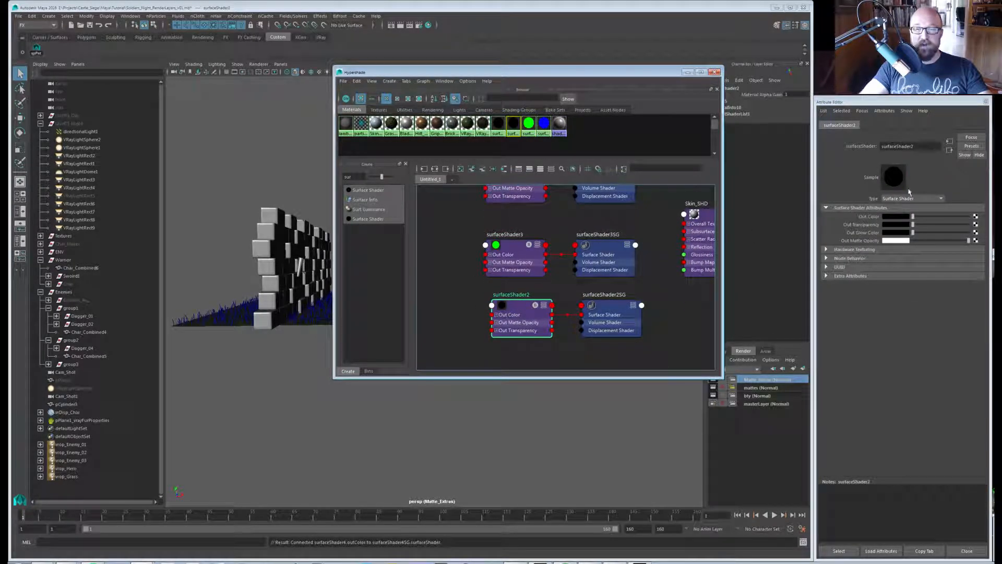
left_click(896, 217)
left_click(854, 187)
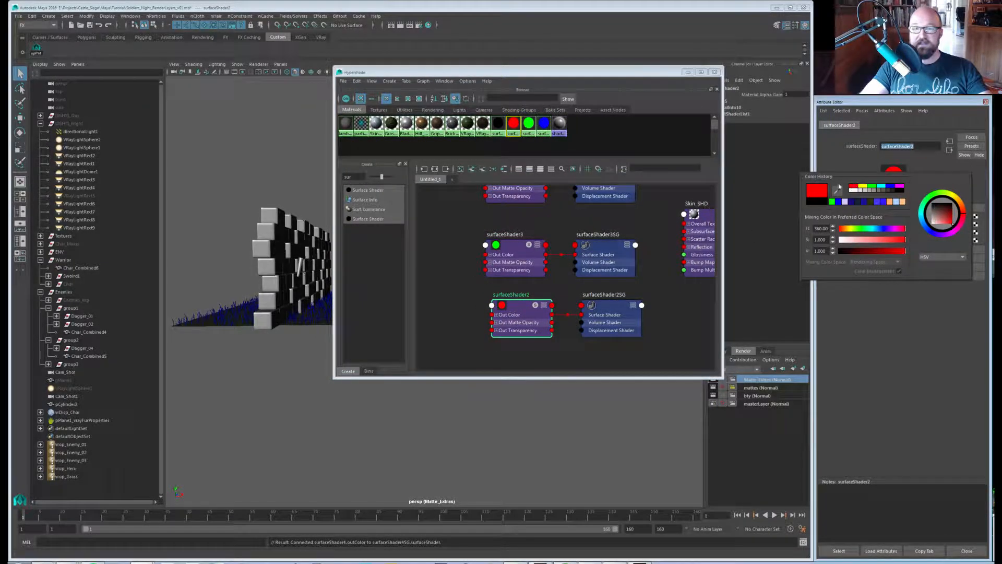
scroll(523, 267, "down", 3)
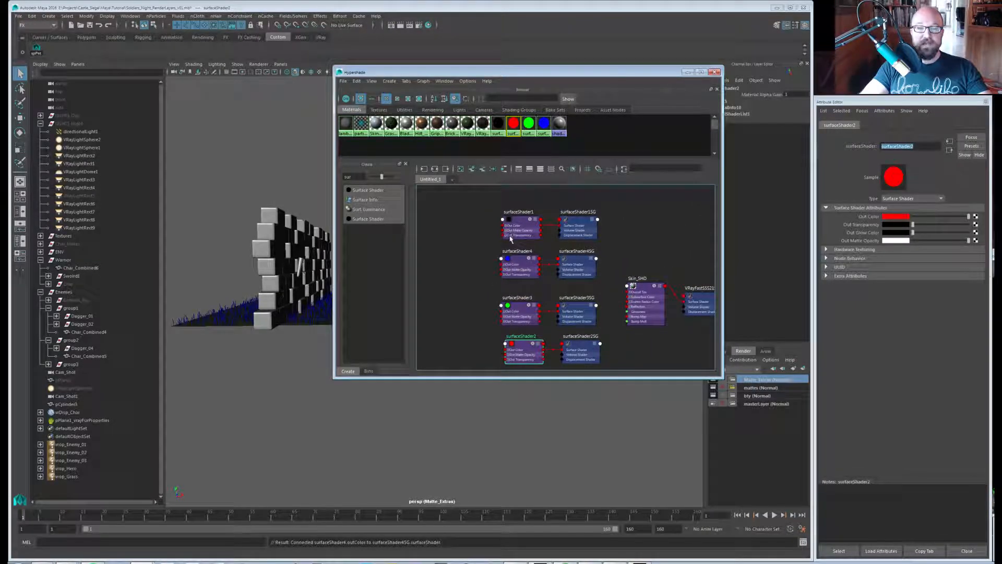
Move the Hypershade aside, select everything in the scene and assign the black surfaceShader1 to it in the Matte_Extras layer.
left_click_drag(512, 72, 734, 131)
left_click_drag(434, 307, 417, 349, "alt")
left_click(254, 237)
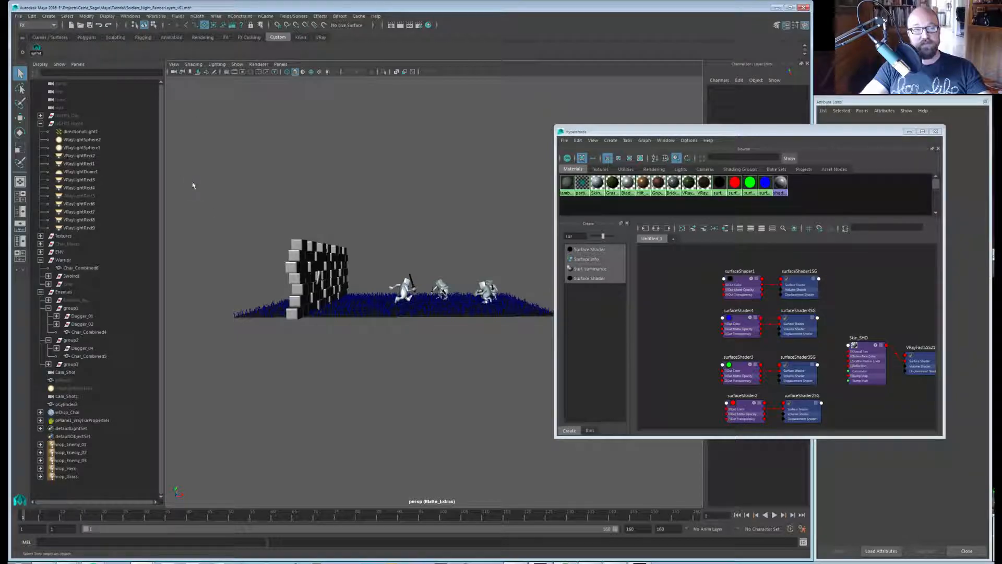
left_click_drag(192, 186, 676, 414)
left_click_drag(502, 372, 465, 390, "alt")
scroll(487, 385, "up", 4)
right_click_drag(738, 281, 738, 257)
left_click(425, 240)
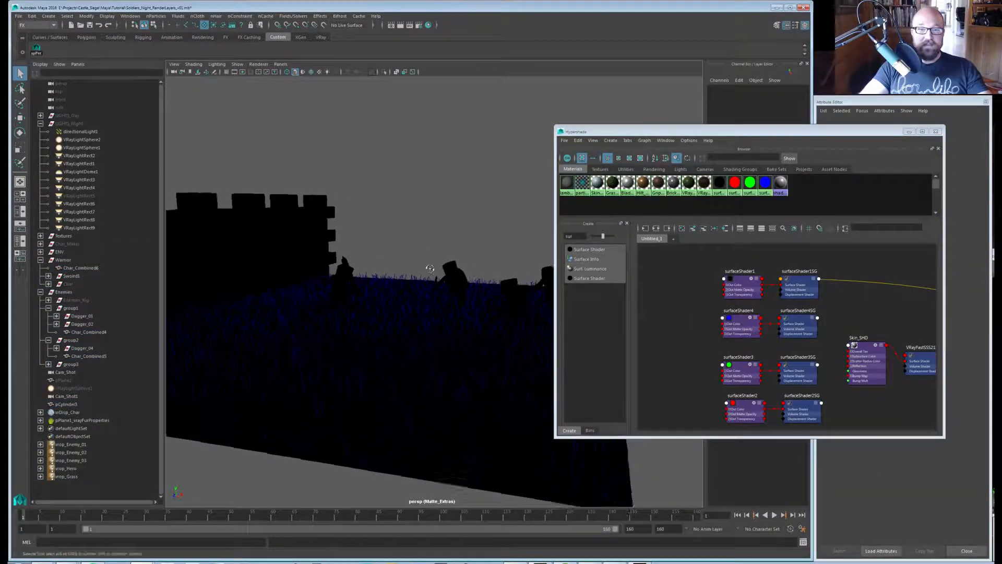
Turn on Use Default Material in the viewport and frame the enemy's hands holding the daggers.
left_click_drag(429, 268, 355, 225, "alt")
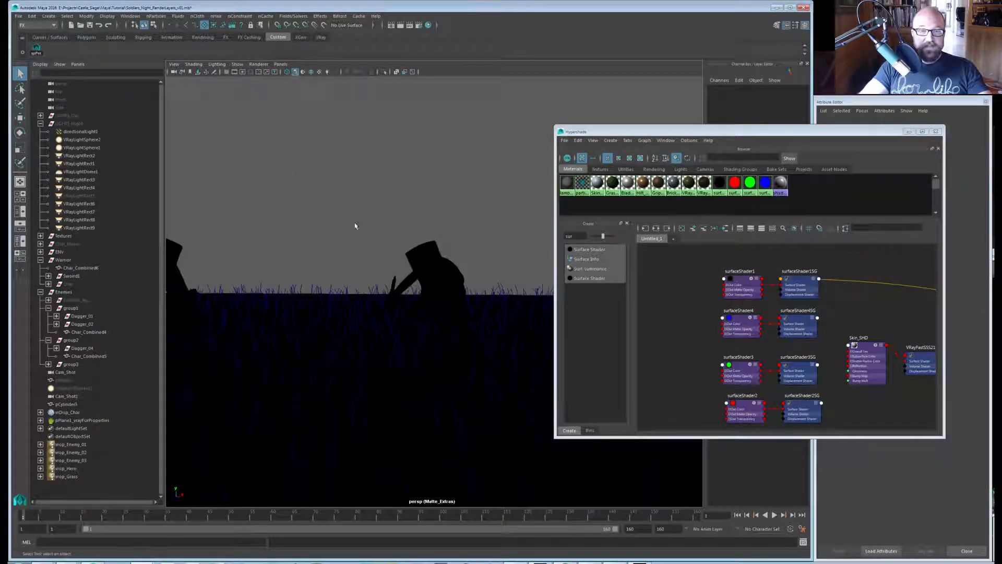
left_click(202, 63)
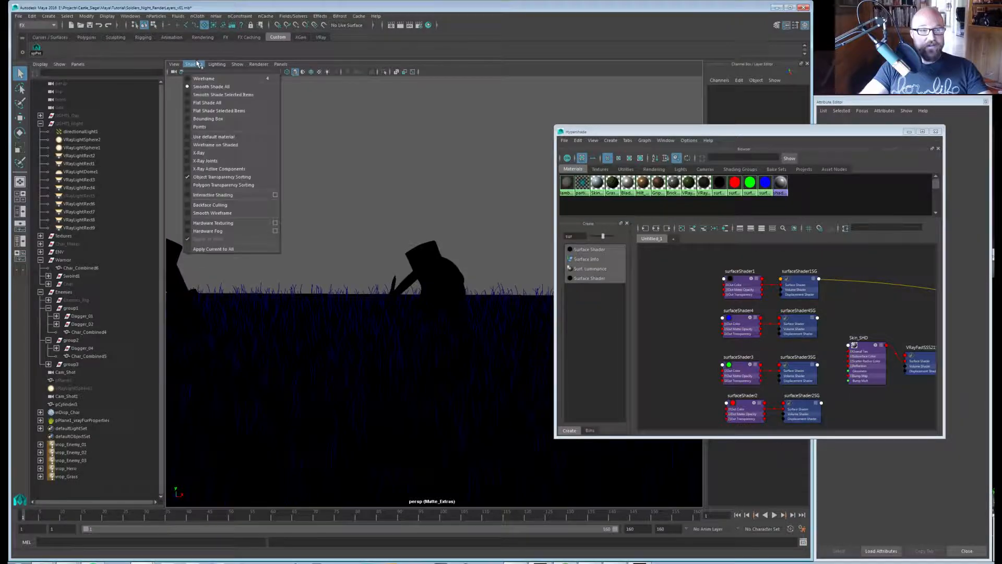
left_click(219, 136)
left_click_drag(360, 245, 360, 279, "alt")
right_click_drag(360, 279, 397, 264, "alt")
Select the parts of the enemy's Dagger_02 and assign the red surfaceShader2 to them.
left_click(416, 260)
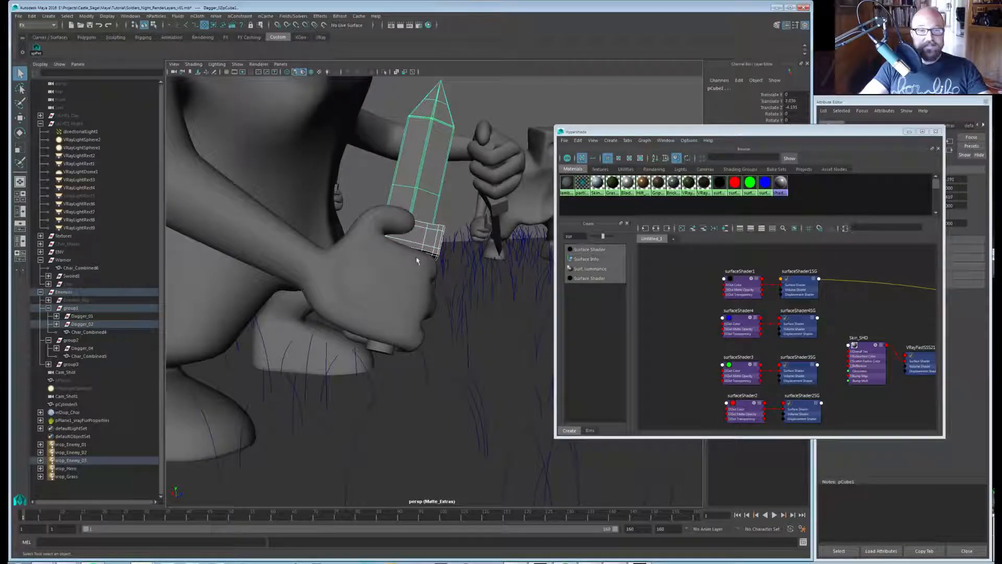
left_click(381, 348)
scroll(376, 339, "down", 5)
left_click_drag(376, 339, 326, 295, "alt")
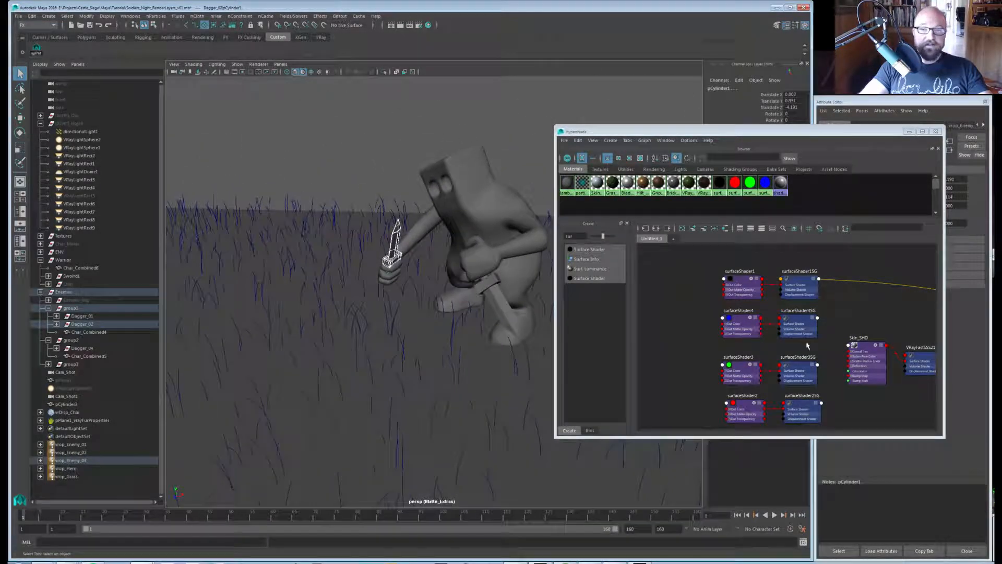
right_click(741, 405)
left_click(746, 537)
scroll(325, 286, "down", 3)
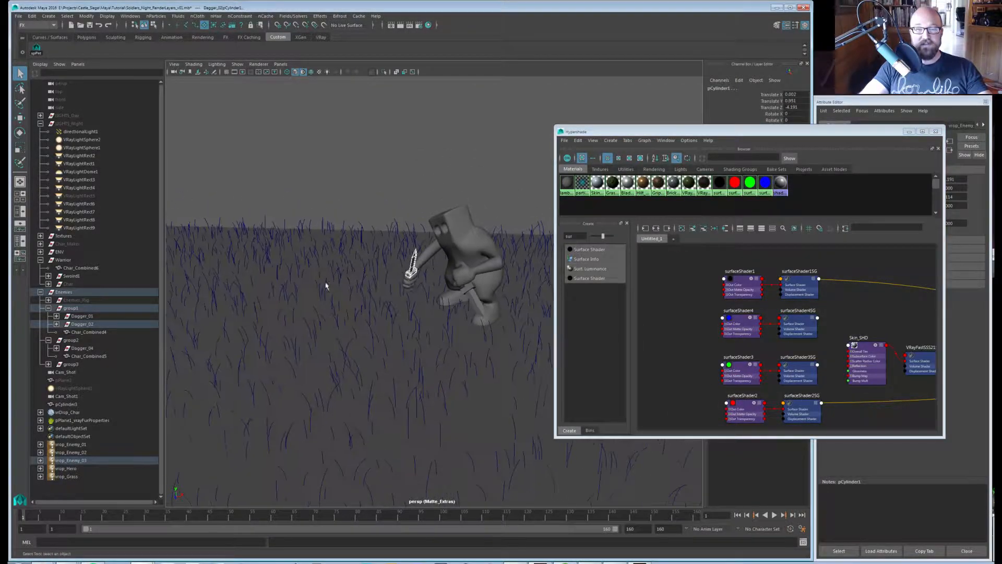
left_click_drag(326, 286, 399, 316, "alt")
left_click(448, 195)
Select the blade, guard and handle end of the second enemy's Dagger_04 and assign the green surfaceShader3 to them.
scroll(397, 292, "down", 5)
right_click_drag(399, 317, 490, 322, "alt")
left_click_drag(490, 322, 240, 213, "alt")
scroll(240, 212, "up", 5)
middle_click_drag(240, 212, 486, 287, "alt")
scroll(485, 287, "up", 4)
left_click_drag(425, 315, 324, 339, "alt")
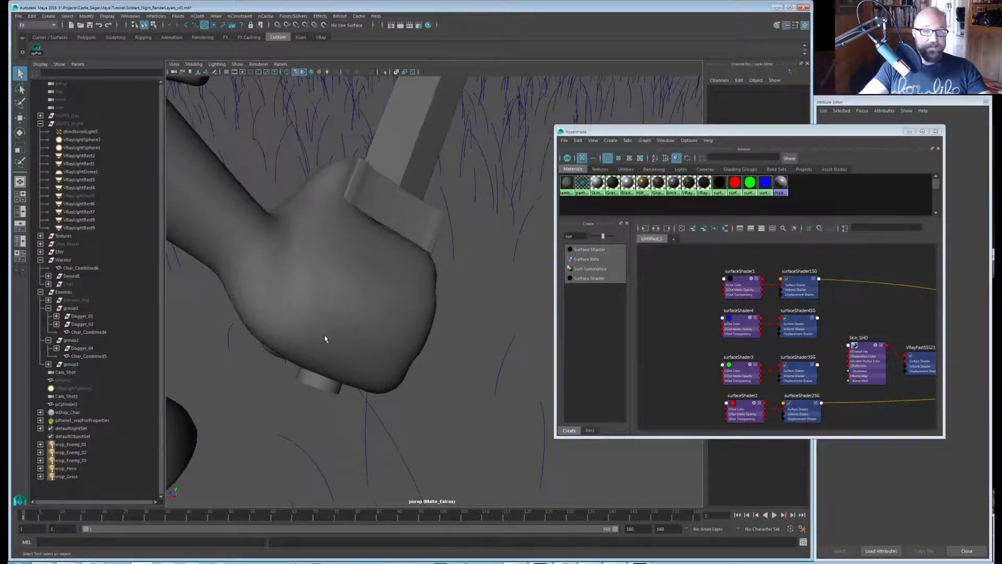
left_click(320, 383)
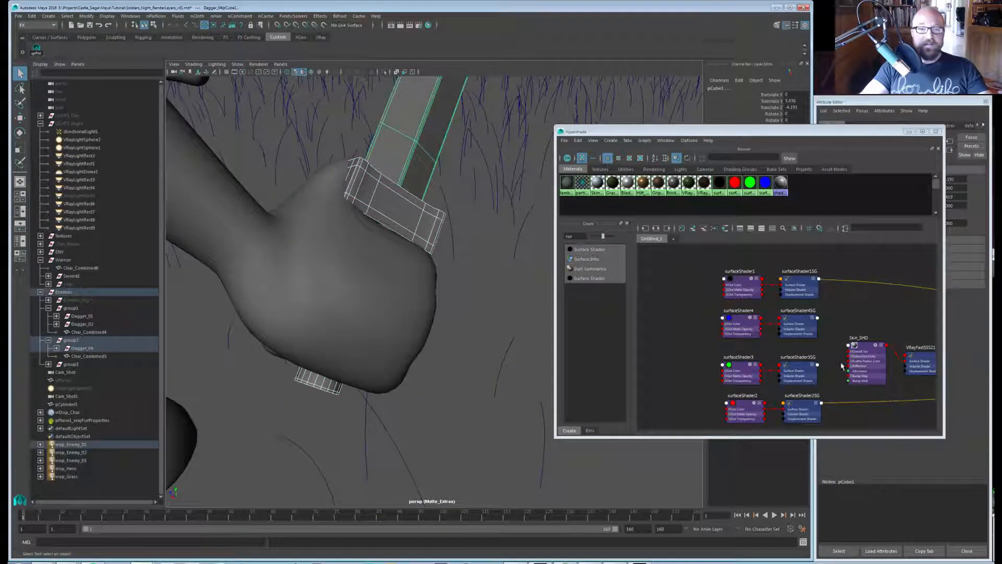
right_click_drag(747, 371, 744, 342)
Select the parts of the running warrior's sword and assign the blue surfaceShader4 to them.
right_click_drag(464, 258, 463, 138, "alt")
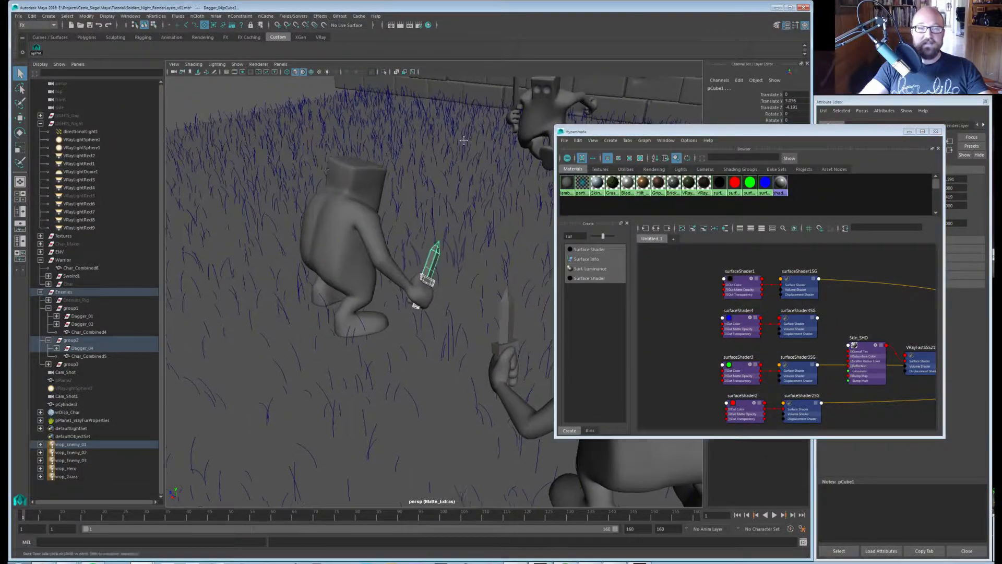
middle_click_drag(463, 139, 459, 261, "alt")
left_click_drag(459, 261, 516, 168, "alt")
left_click_drag(453, 257, 453, 257)
left_click(448, 222, "shift")
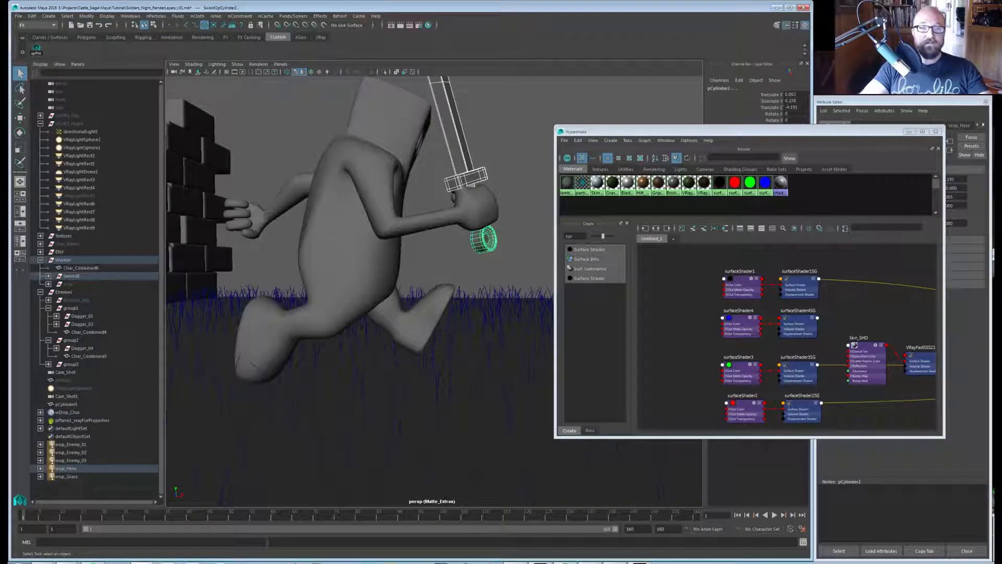
right_click_drag(447, 229, 428, 266, "alt")
middle_click_drag(429, 266, 400, 274, "alt")
right_click(742, 321)
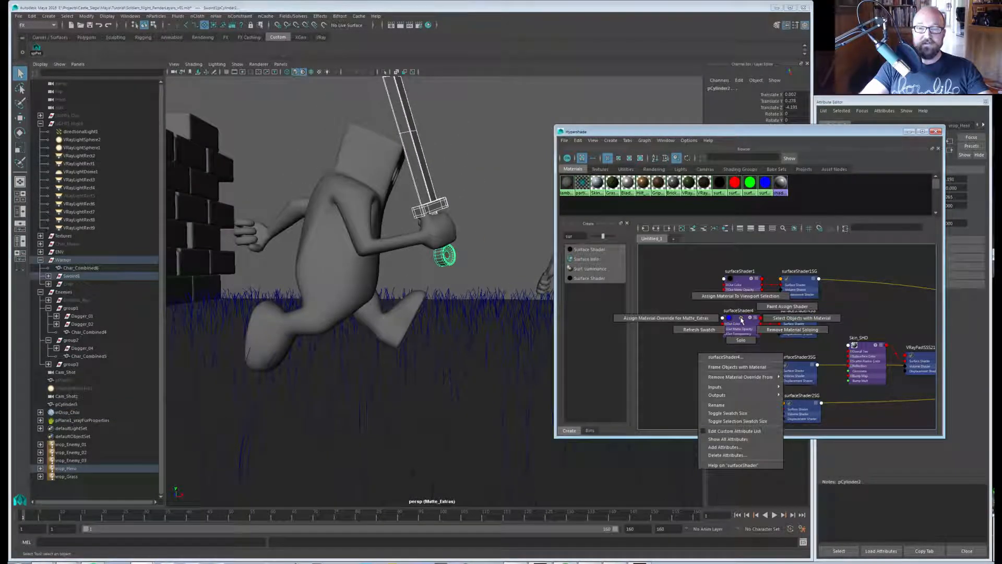
right_click_drag(741, 320, 740, 296)
Turn off Use Default Material in the viewport and check the colored weapons against the black scene.
right_click_drag(481, 278, 461, 277, "alt")
middle_click_drag(460, 277, 263, 263, "alt")
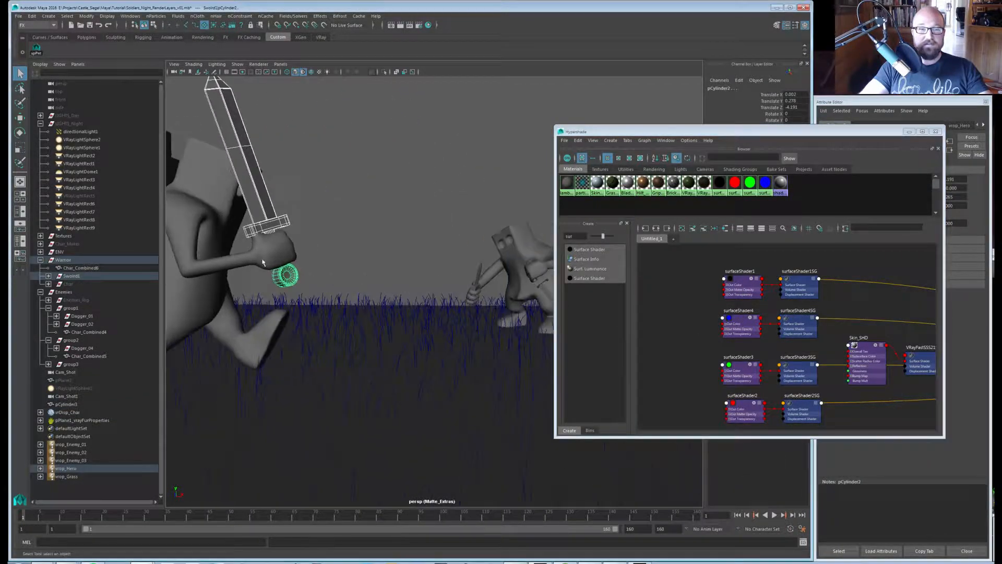
left_click(216, 64)
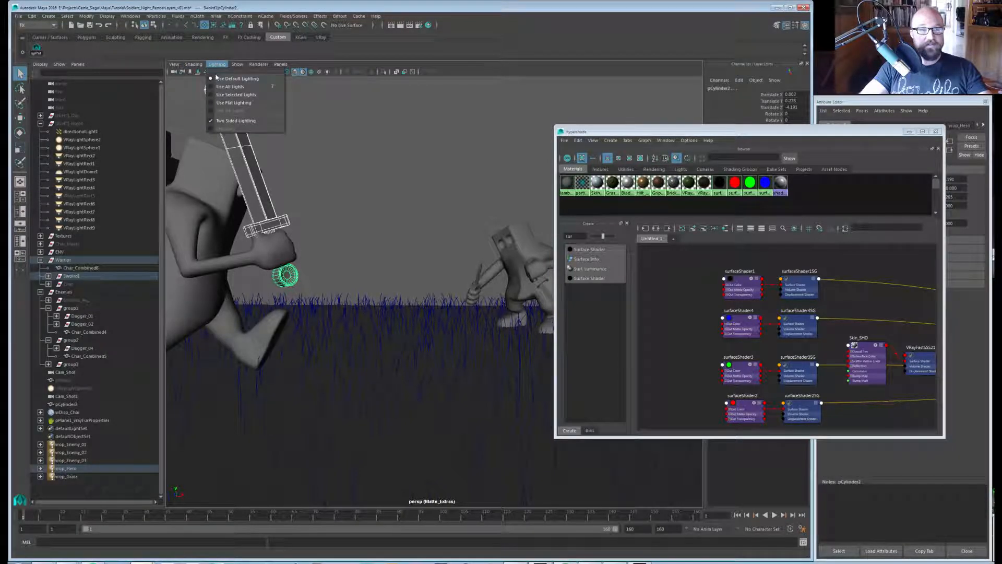
mouse_move(195, 65)
left_click(211, 137)
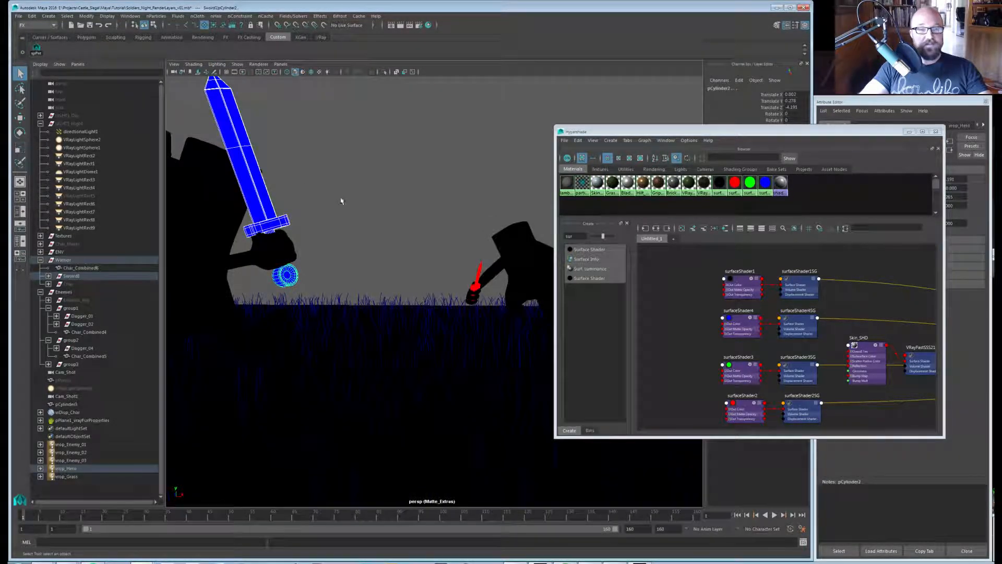
right_click_drag(473, 206, 360, 211, "alt")
middle_click_drag(360, 213, 350, 233, "alt")
left_click(409, 217)
left_click_drag(409, 217, 465, 217, "alt")
right_click_drag(465, 217, 373, 253, "alt")
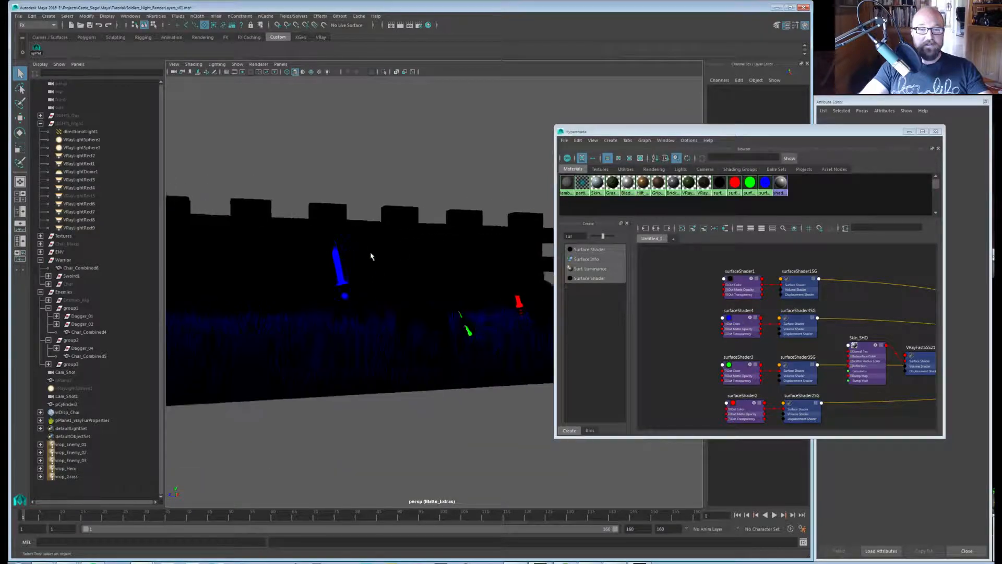
left_click_drag(373, 254, 454, 292, "alt")
In the V-Ray render settings for Matte_Extras, create a layer override for Displacement and turn it off.
left_click_drag(860, 134, 1001, 20)
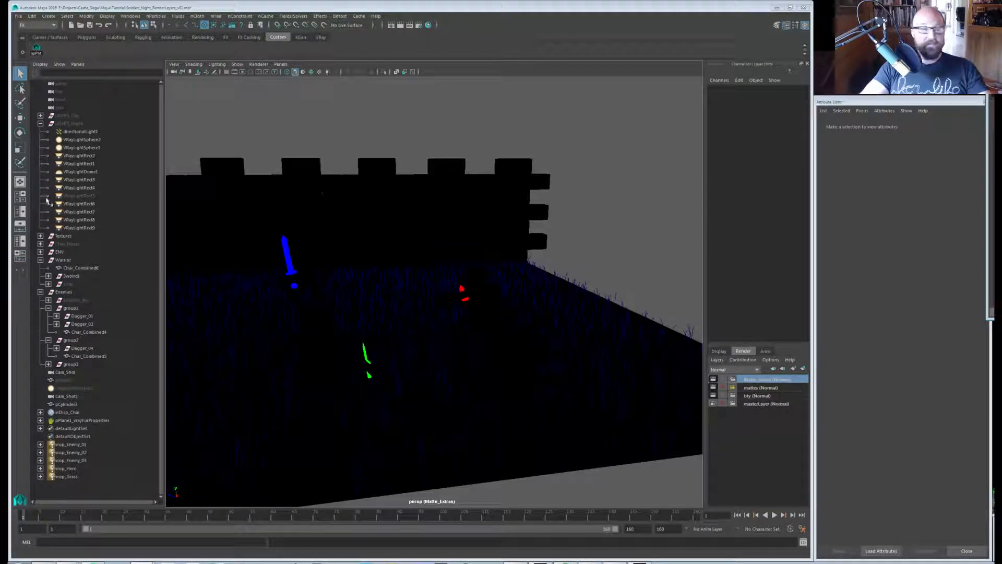
left_click(420, 25)
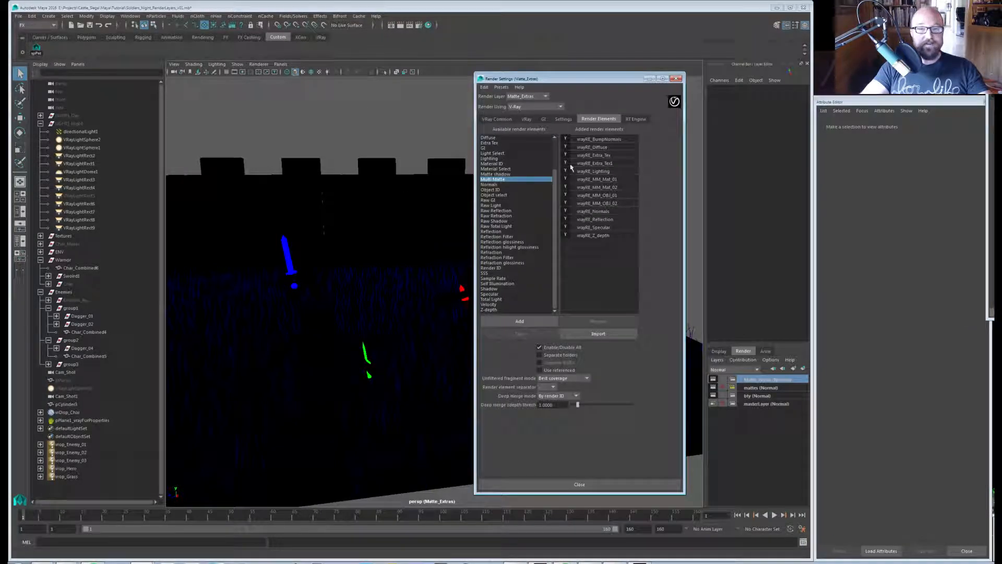
left_click(526, 120)
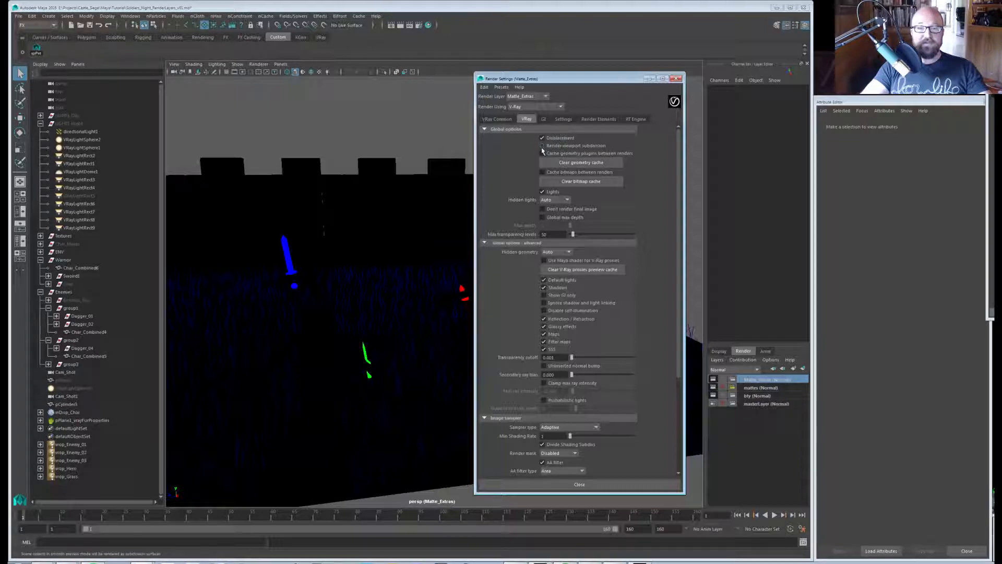
right_click(549, 140)
left_click(555, 150)
left_click(552, 138)
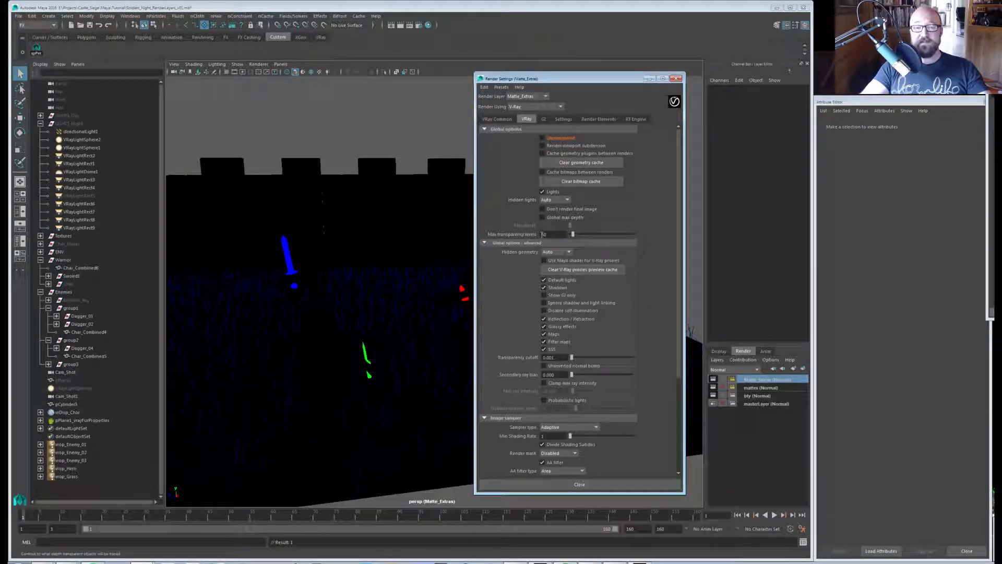
Override Lights and Shadows for the Matte_Extras layer and turn both off.
left_click(543, 192)
right_click(546, 191)
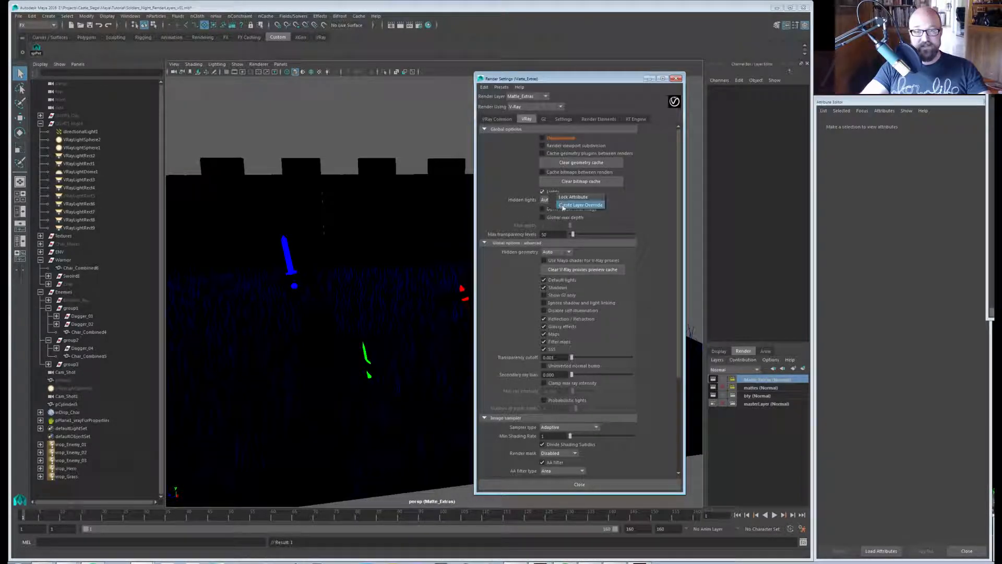
left_click(561, 205)
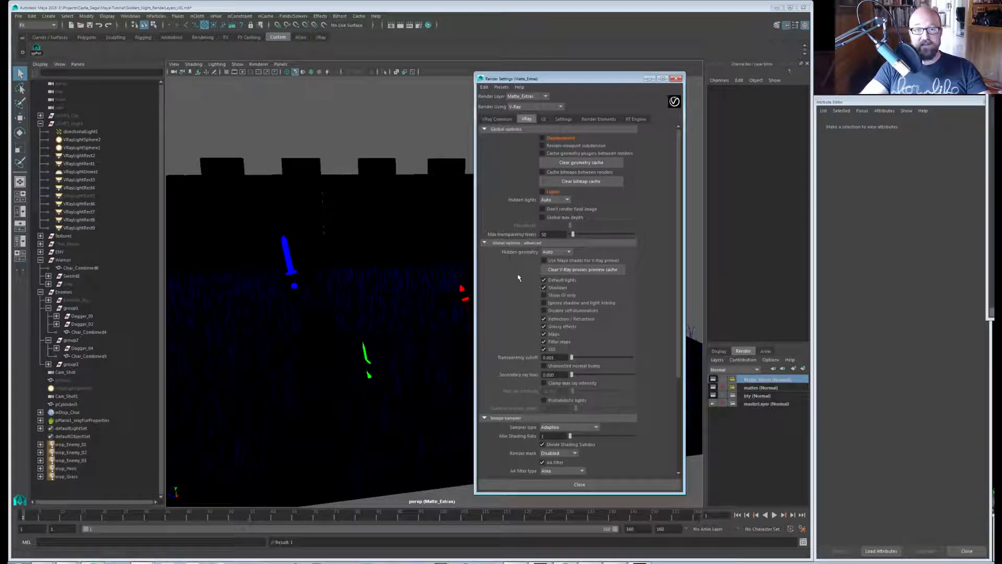
scroll(525, 302, "down", 1)
right_click(552, 263)
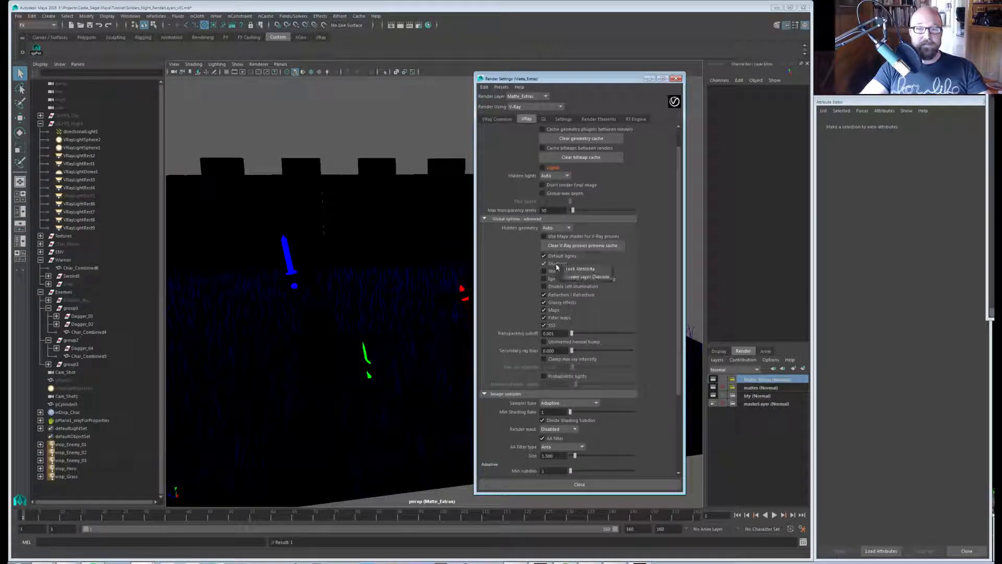
left_click(560, 269)
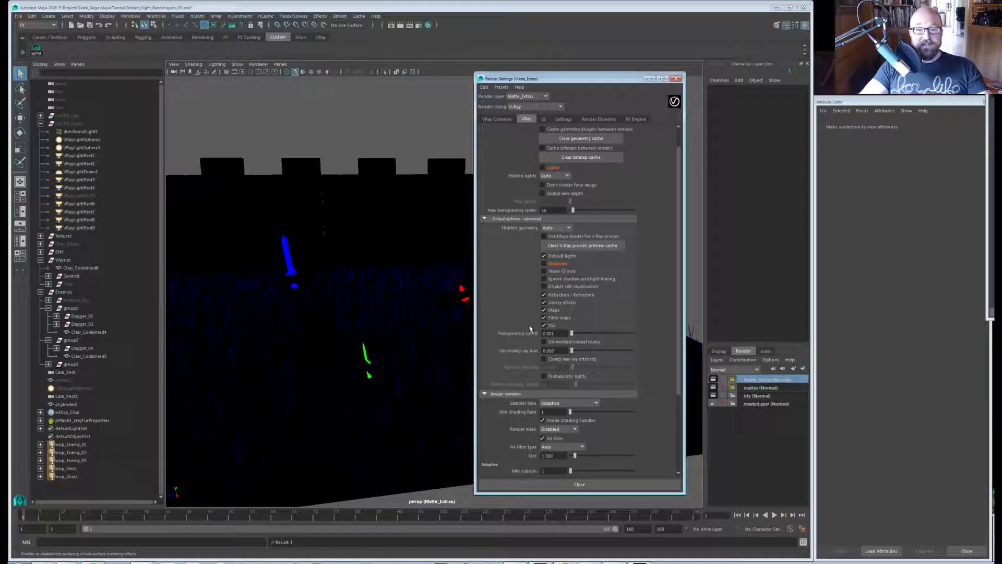
Create layer overrides for Reflection/Refraction, Glossy effects and Maps, with Glossy effects and Maps turned off.
right_click(557, 295)
left_click(577, 306)
right_click(567, 303)
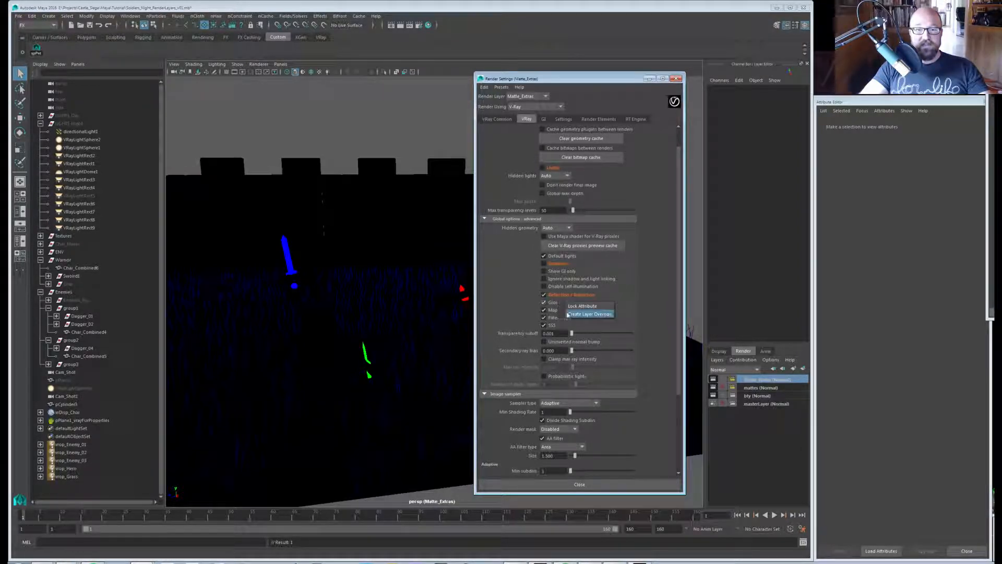
left_click(567, 315)
right_click(554, 310)
left_click(569, 322)
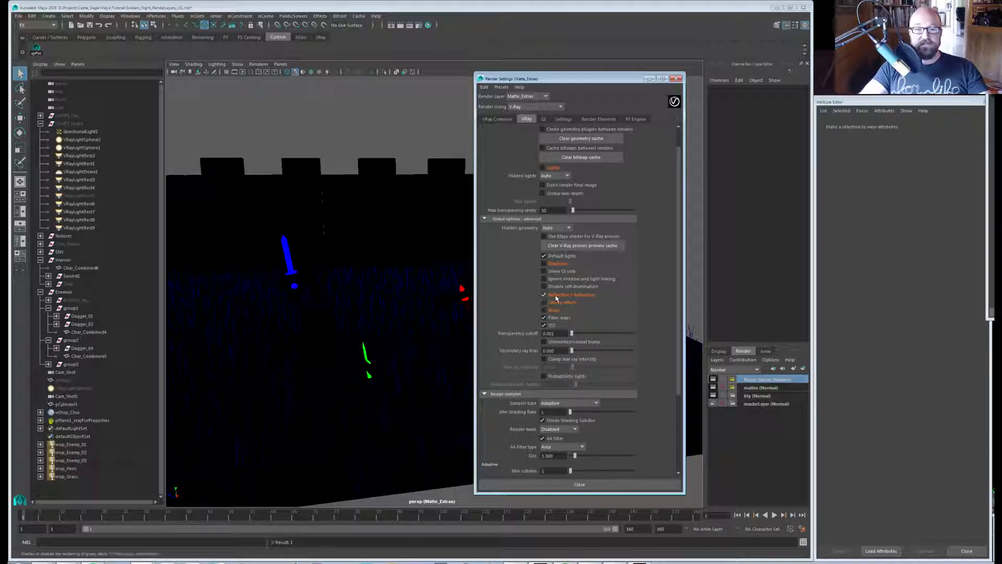
Create a layer override for global illumination and turn GI off in the Matte_Extras layer.
left_click(543, 119)
right_click(558, 140)
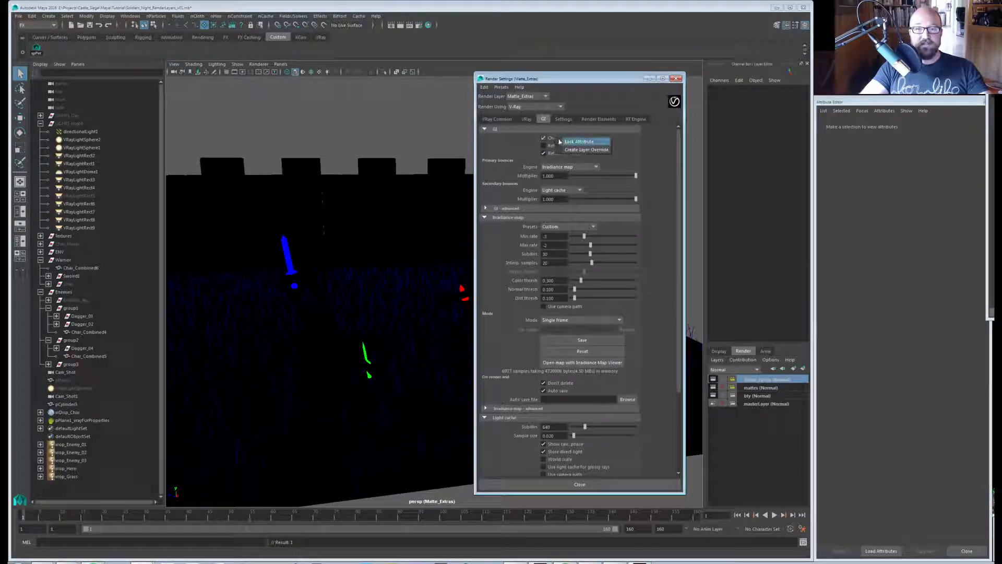
left_click(586, 149)
left_click(543, 138)
Disable the added render elements for the Matte_Extras layer and close the render settings.
left_click(563, 119)
left_click(592, 119)
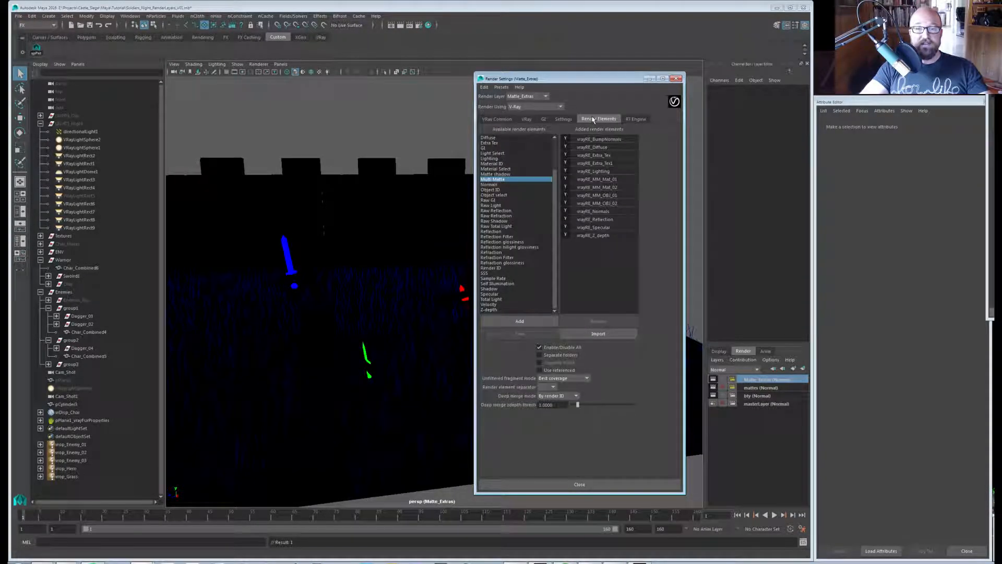
left_click(565, 155)
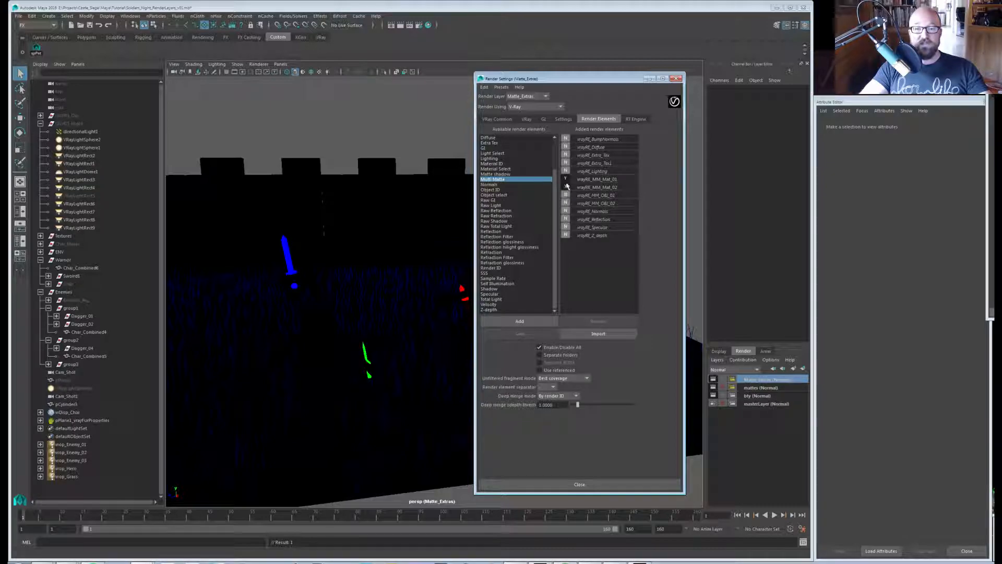
left_click(494, 119)
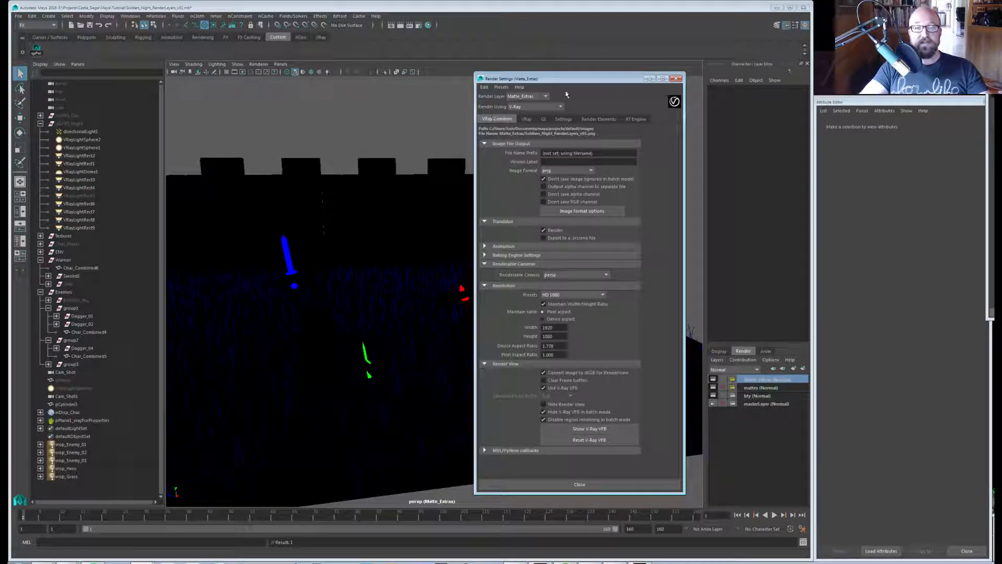
left_click_drag(621, 81, 602, 81)
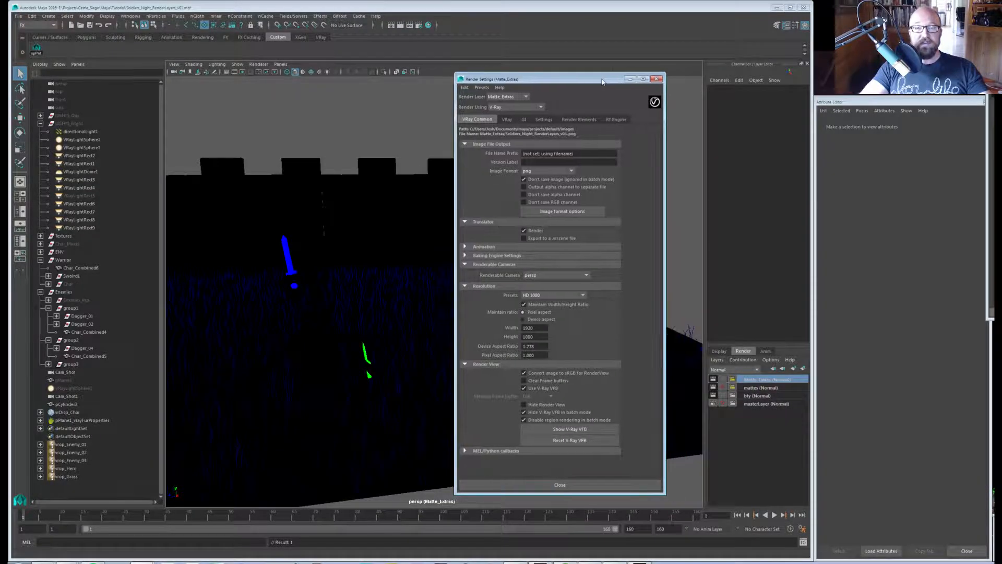
left_click(657, 79)
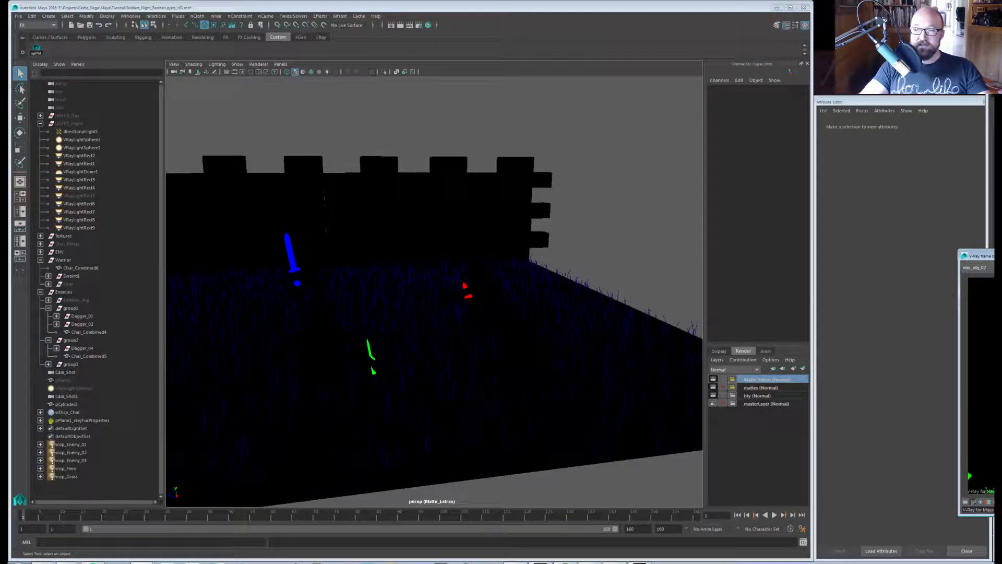
Render the Matte_Extras layer in the V-Ray frame buffer and compare the weapon mattes with the scene.
left_click_drag(979, 256, 269, 114)
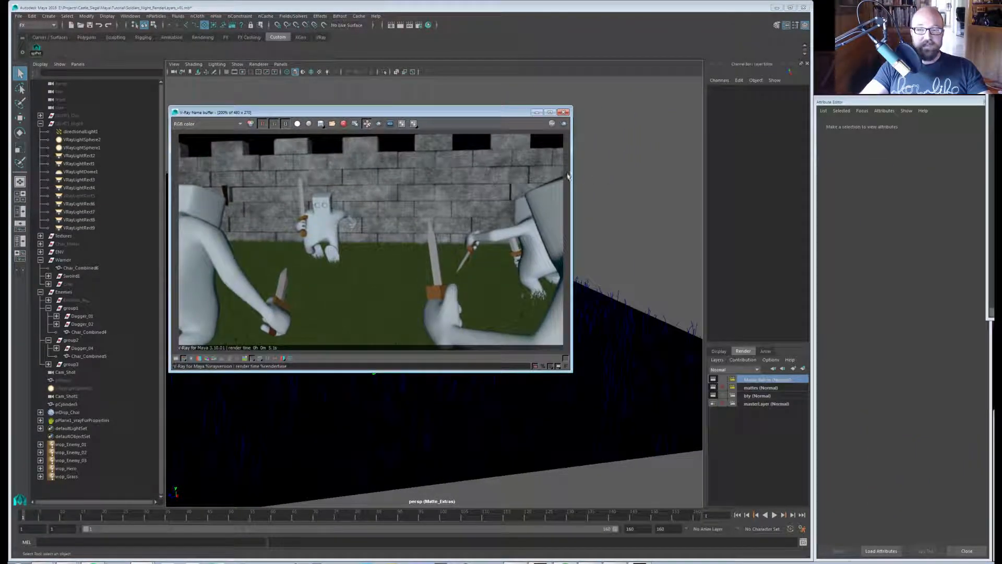
left_click(563, 124)
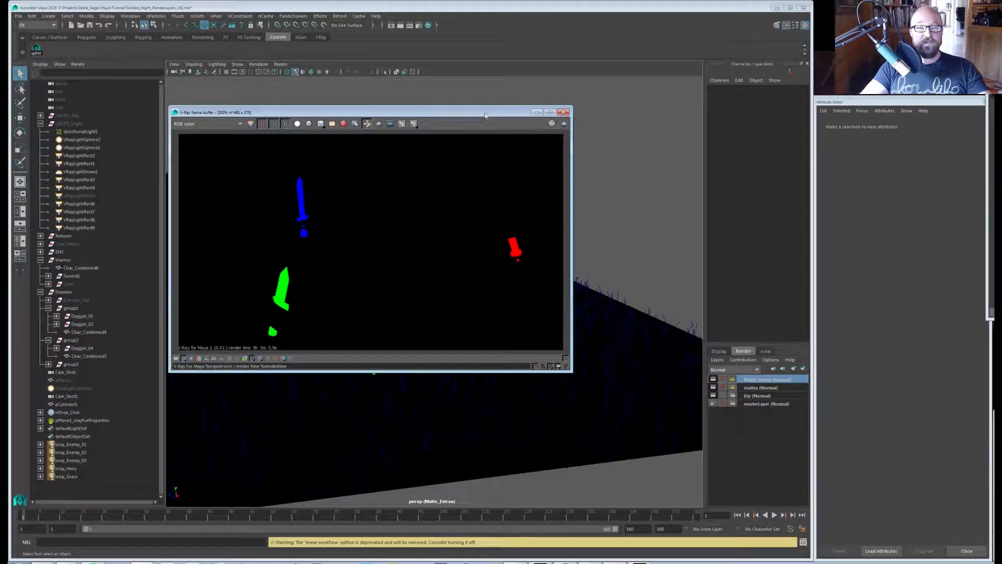
left_click_drag(487, 112, 1000, 156)
left_click_drag(414, 347, 513, 288, "alt")
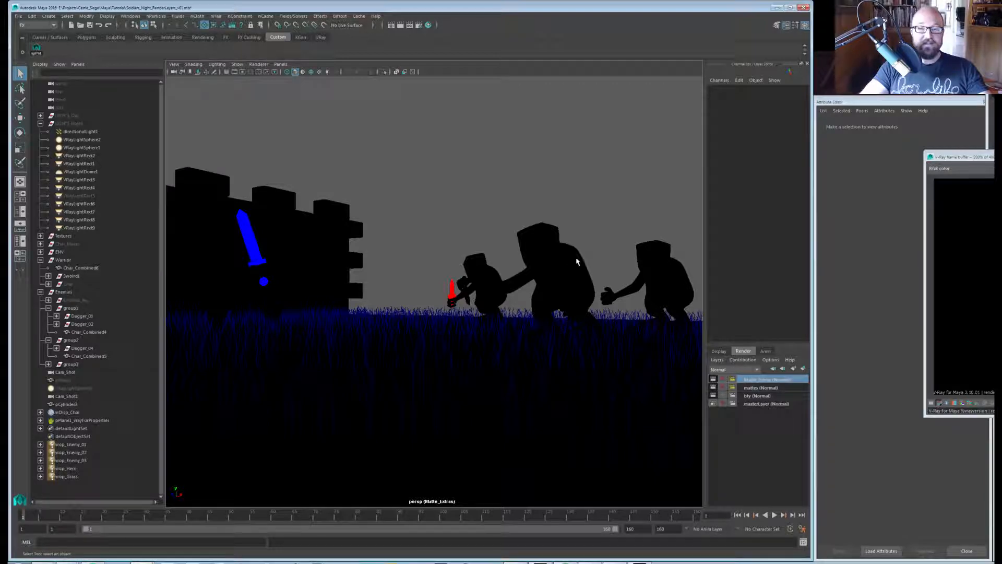
left_click_drag(989, 157, 364, 121)
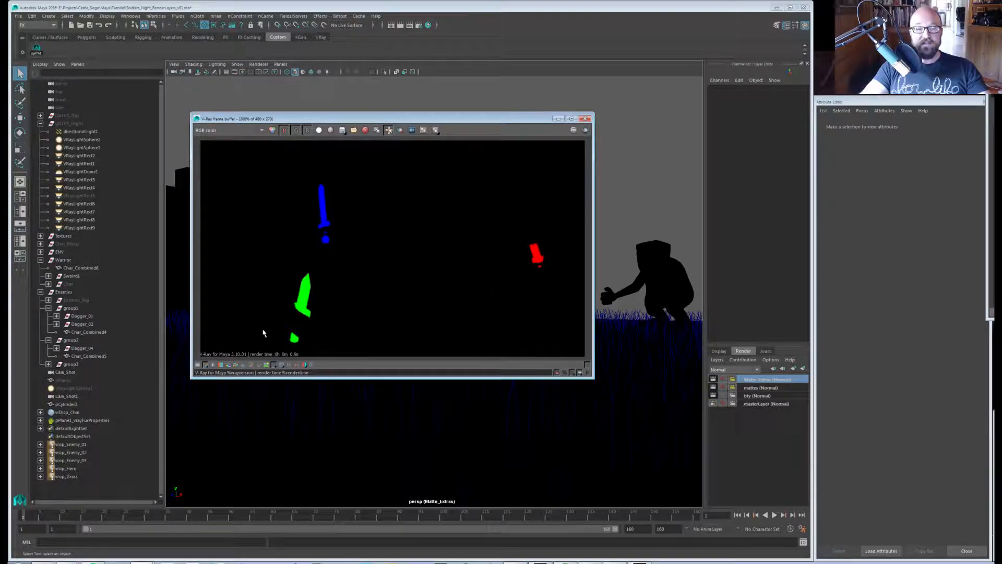
left_click_drag(395, 118, 997, 180)
left_click_drag(454, 247, 521, 224, "alt")
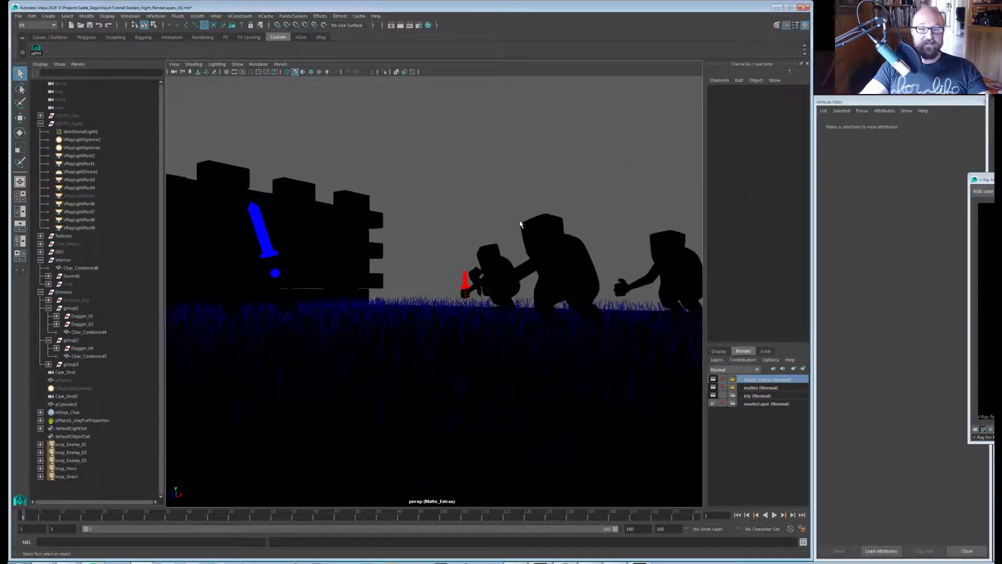
left_click_drag(546, 175, 441, 284, "alt")
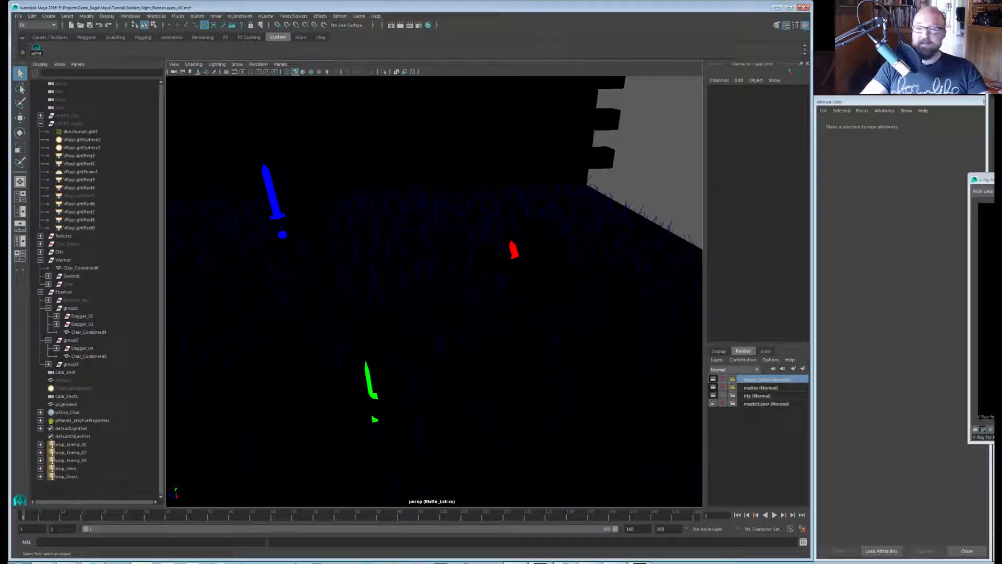
mouse_move(985, 180)
left_mouse_down()
mouse_move(760, 143)
mouse_move(1000, 142)
mouse_move(996, 164)
left_mouse_up()
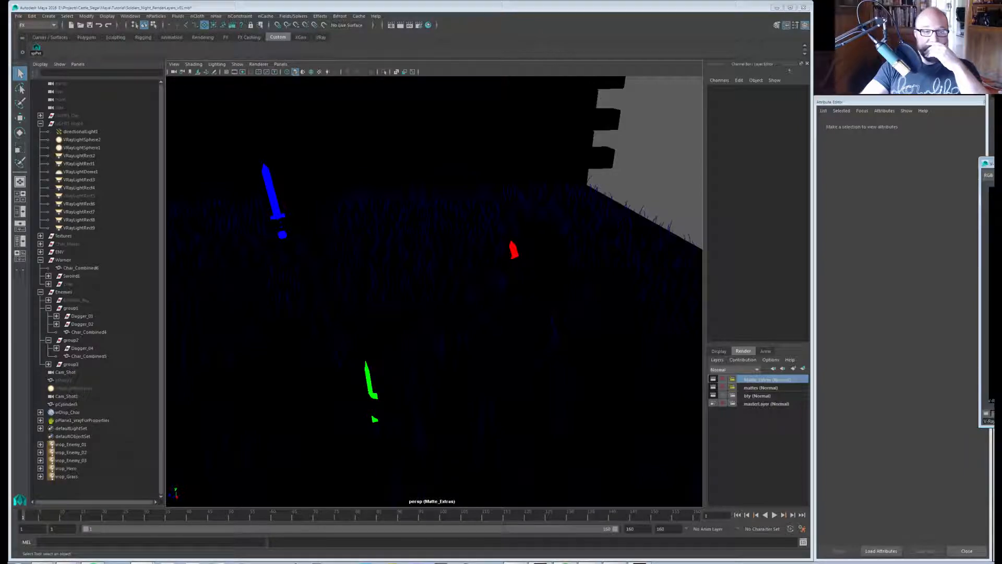
Duplicate the Matte_Extras render layer and make the duplicate the active layer.
left_click(758, 387)
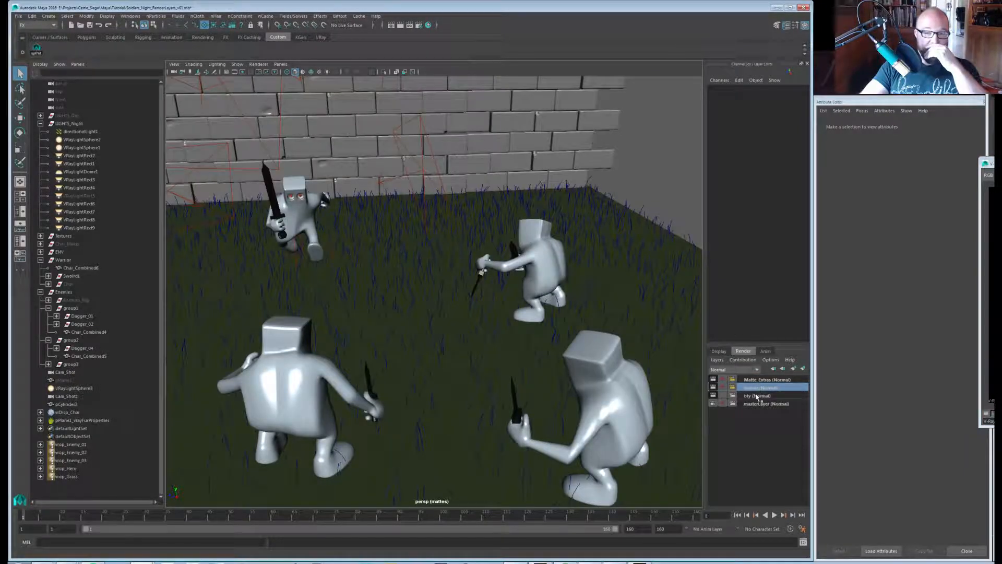
left_click(758, 395)
left_click(759, 403)
left_click(756, 380)
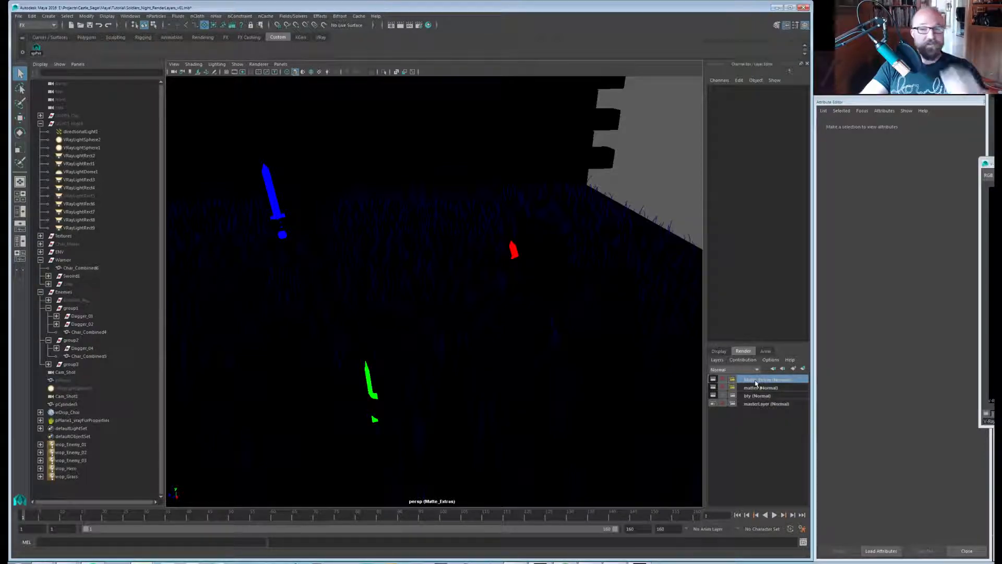
right_click(756, 383)
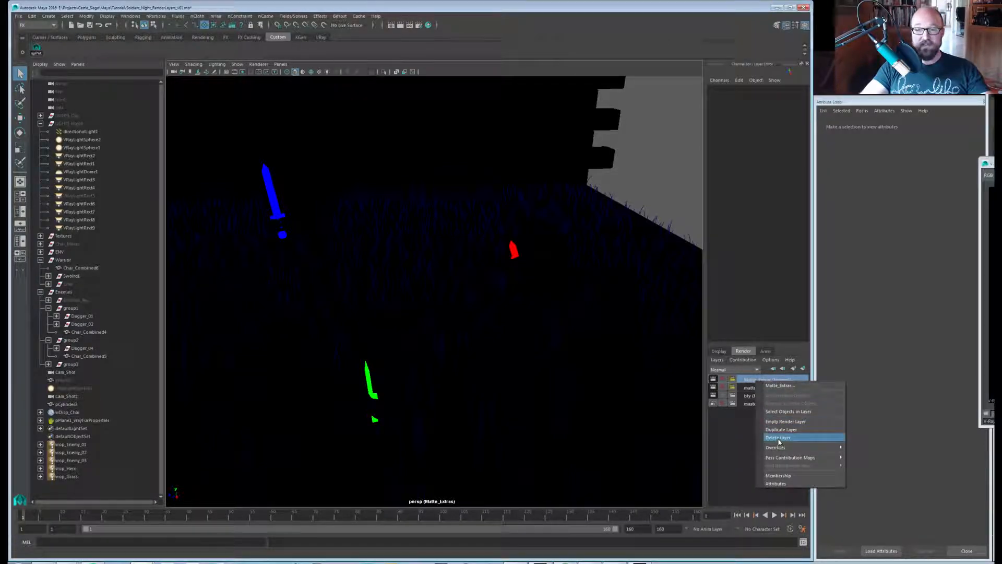
left_click(781, 430)
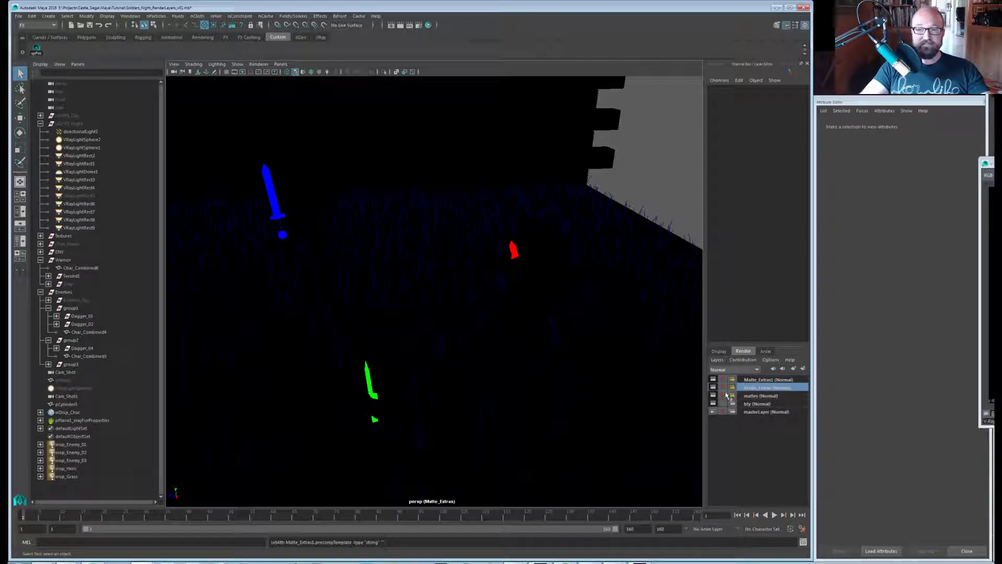
left_click(759, 380)
Select the characters, weapons, wall and ground in the duplicated layer and assign the black surfaceShader1 to them.
left_click_drag(662, 381, 407, 311, "alt")
left_click_drag(320, 264, 578, 342)
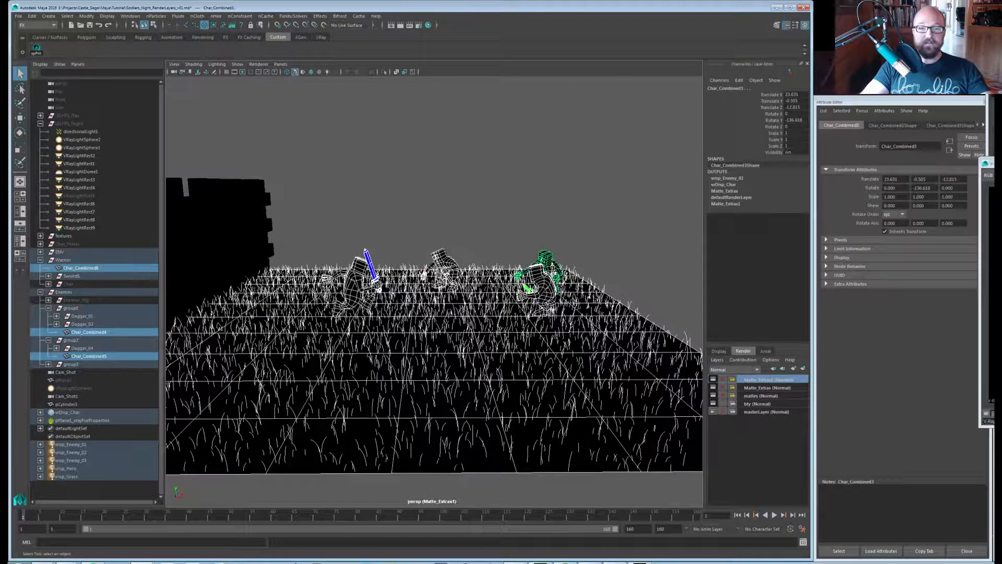
key("alt+Tab")
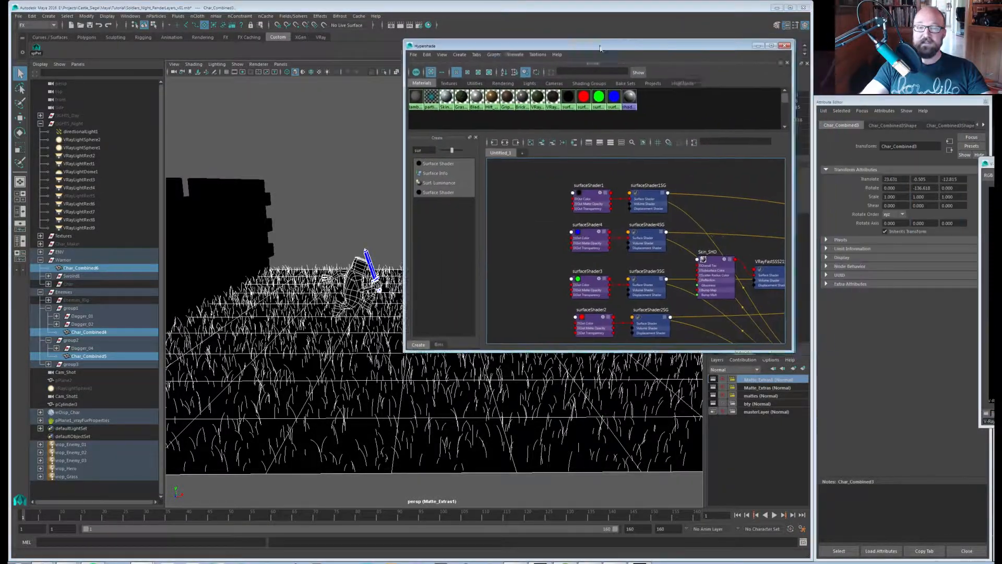
left_click_drag(600, 46, 537, 67)
right_click_drag(526, 212, 525, 191)
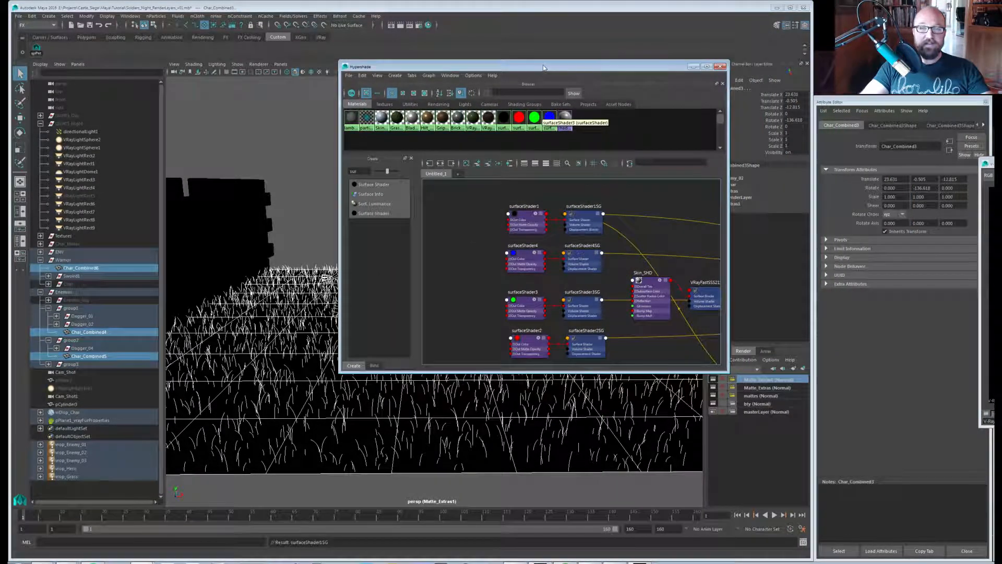
left_click_drag(522, 67, 798, 56)
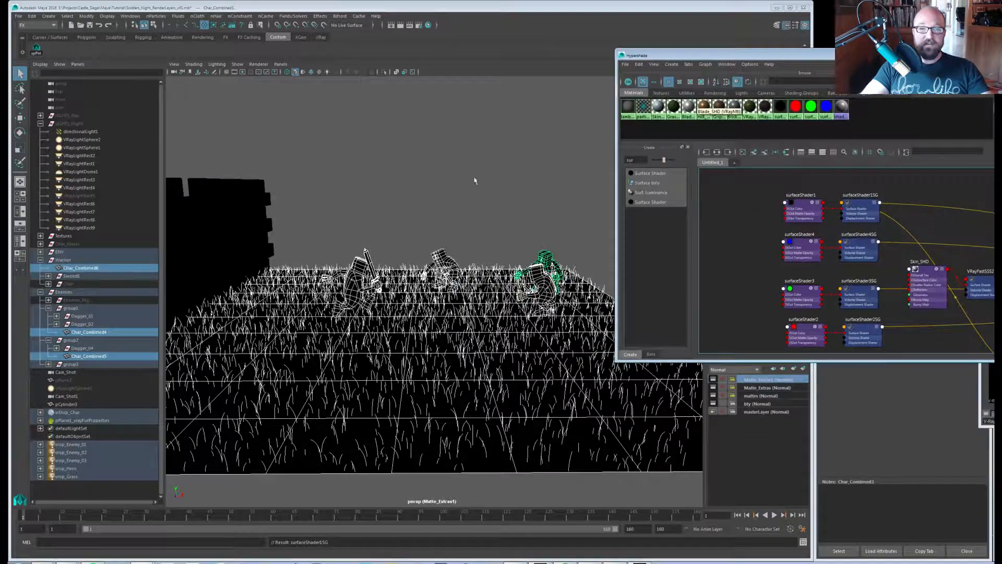
left_click(475, 179)
Select four separate bricks of the castle wall, including one on the battlement, and assign the blue surfaceShader4.
left_click_drag(417, 230, 329, 243, "alt")
right_click_drag(328, 242, 338, 244, "alt")
left_click_drag(338, 244, 382, 240, "alt")
left_click(304, 214)
left_click(336, 245, "shift")
left_click(465, 180, "shift")
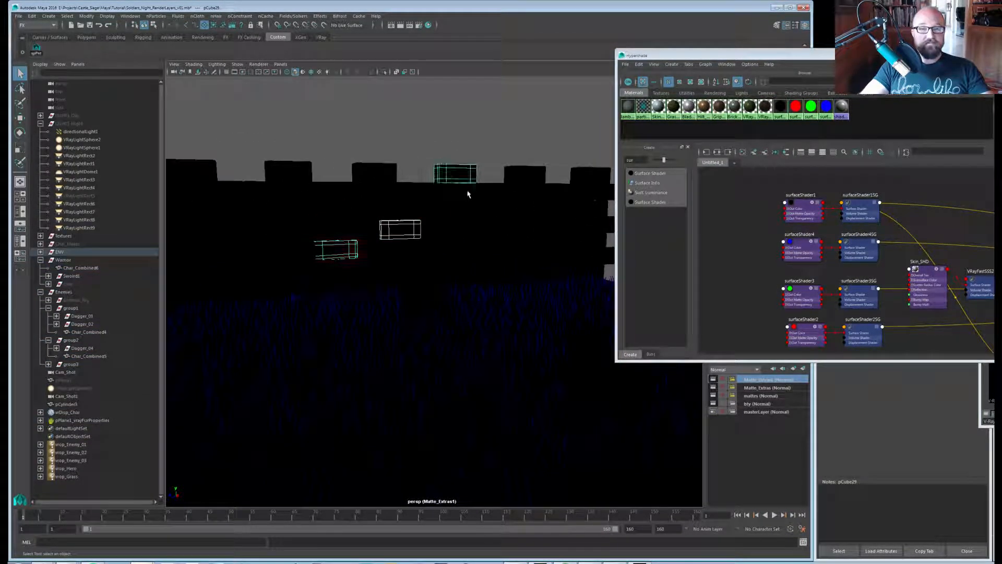
left_click(519, 258, "shift")
right_click_drag(805, 243, 762, 222)
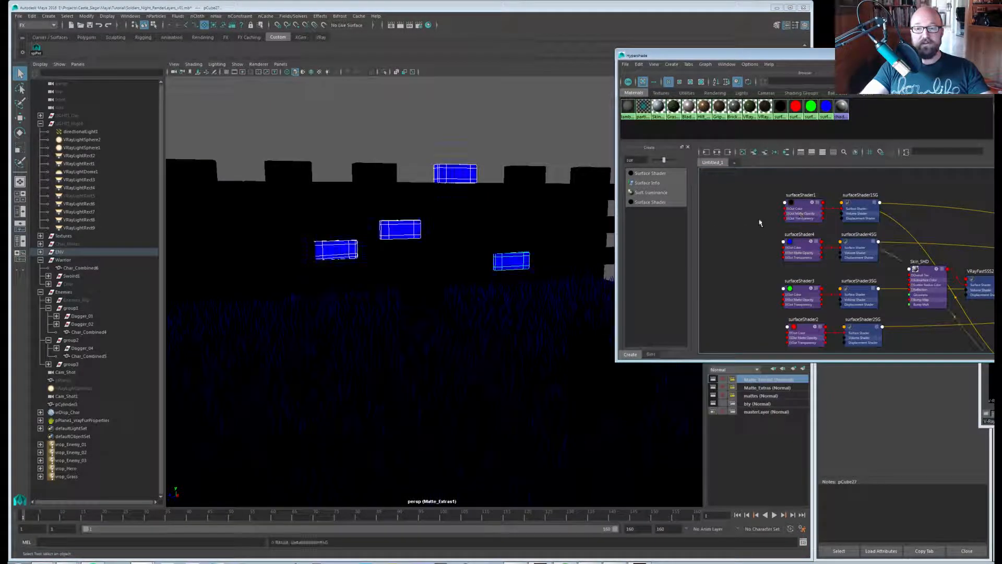
Select three more wall bricks, one of them on the battlement, and assign the green surfaceShader3.
left_click_drag(465, 254, 527, 254, "alt")
left_click(363, 217)
left_click(374, 177, "shift")
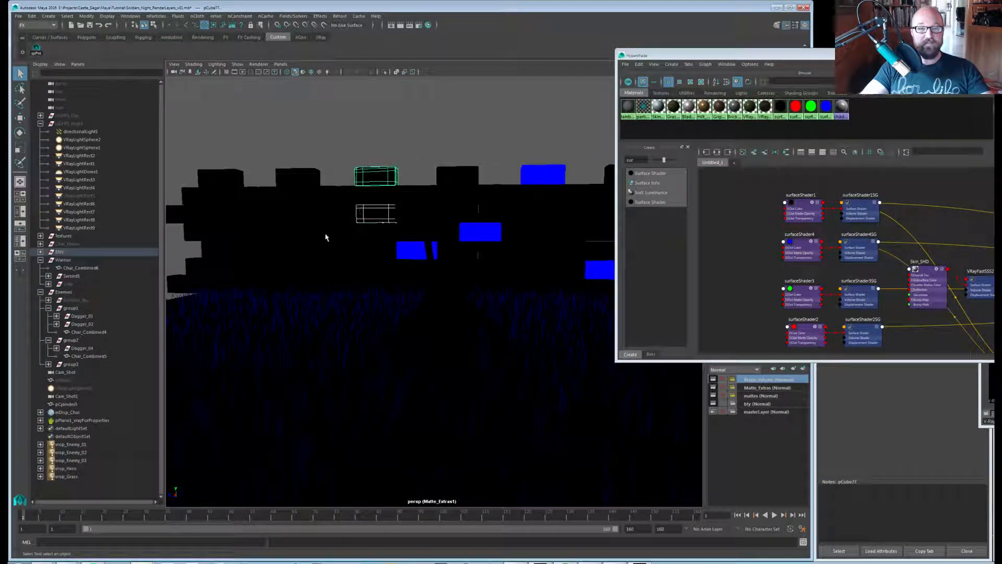
left_click(292, 250, "shift")
right_click(803, 291)
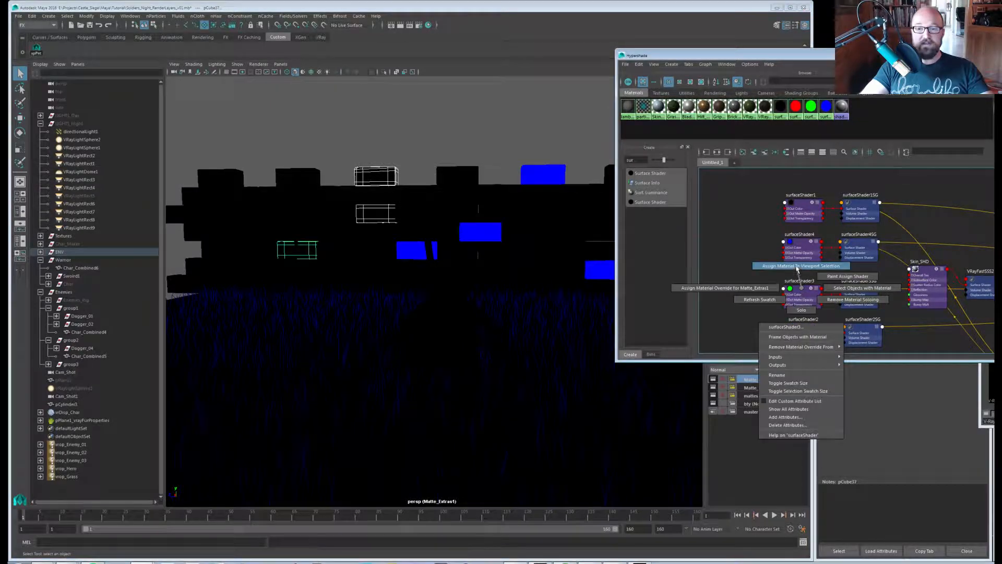
left_click(786, 319)
Assign the red surfaceShader2 to the cone-shaped cylinder mounted on the wall and clear the selection.
left_click_drag(217, 241, 421, 264, "alt")
left_click(380, 249)
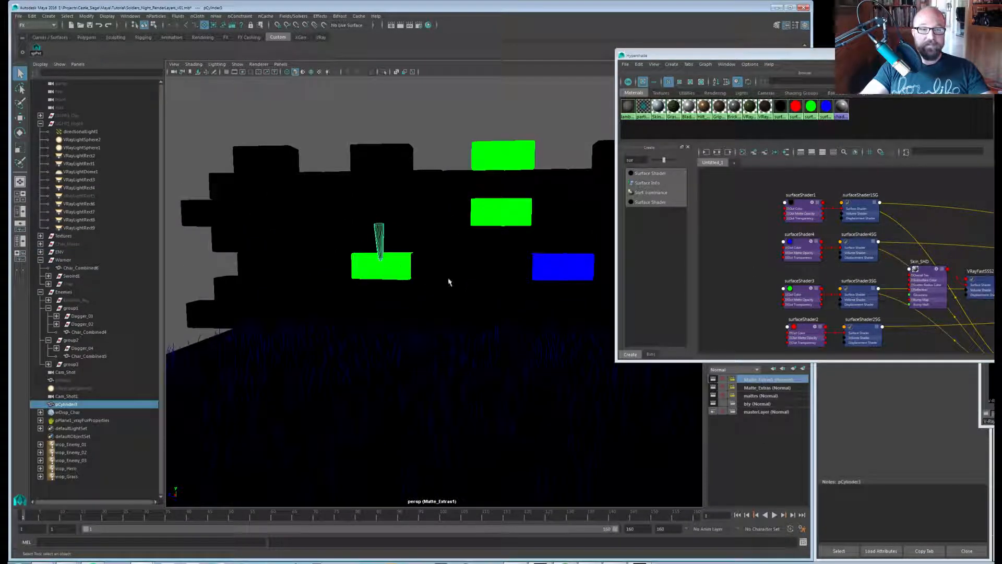
scroll(280, 221, "down", 3)
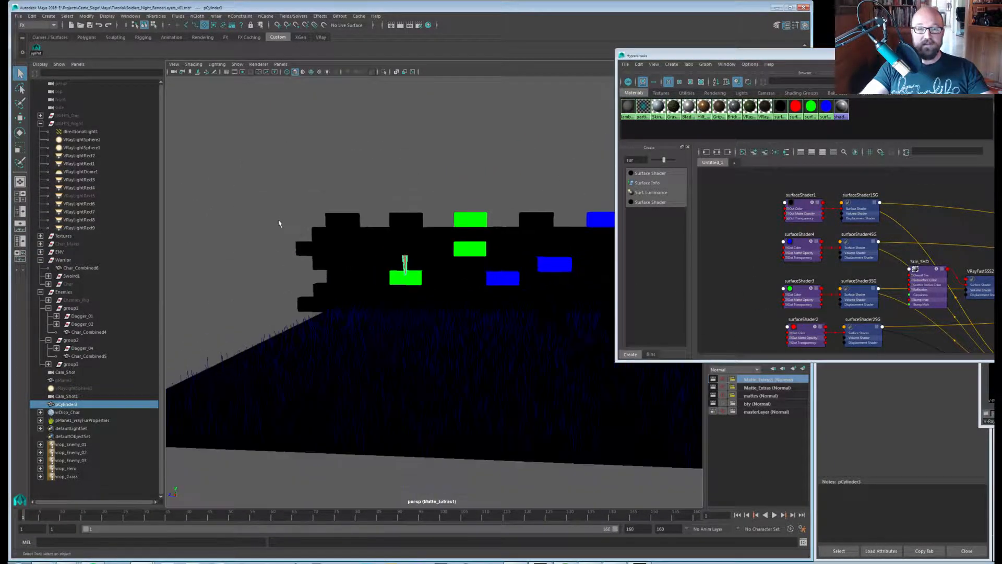
left_click(506, 230)
mouse_move(505, 231)
left_mouse_down("alt")
mouse_move(416, 224)
mouse_move(493, 238)
mouse_move(515, 231)
left_mouse_up("alt")
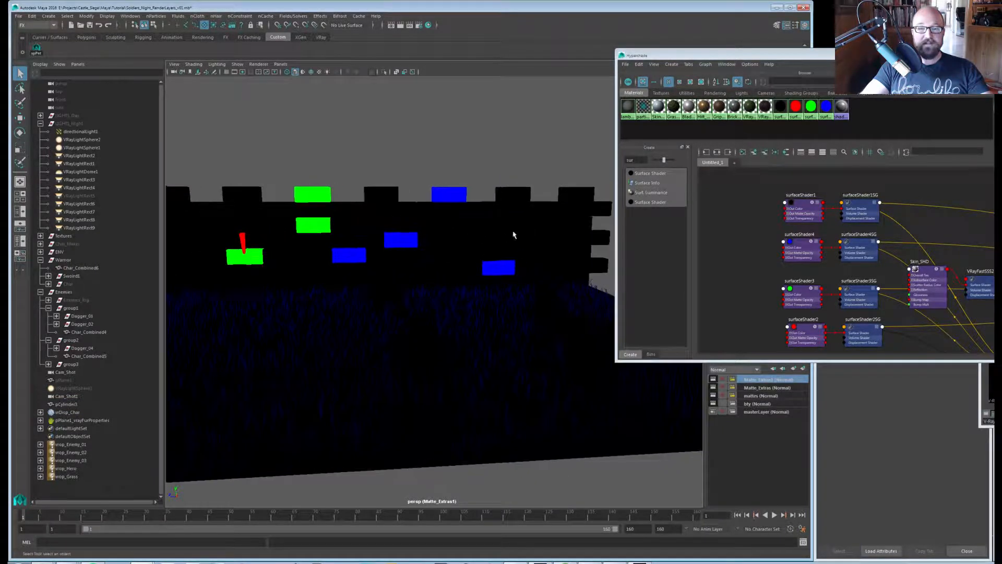
left_click_drag(720, 55, 954, 26)
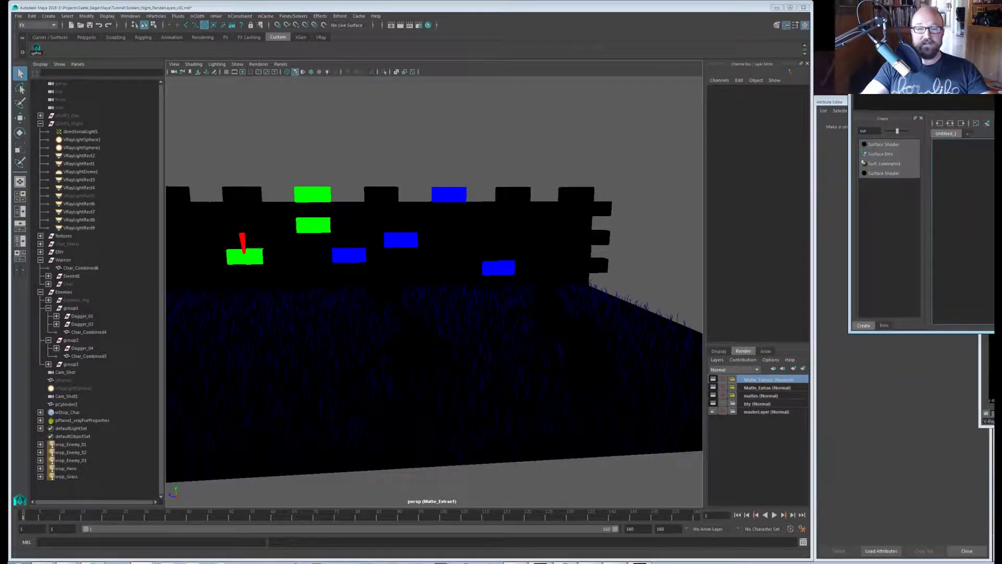
Compare the Matte_Extras1, Matte_Extras and mattes render layers, switch to masterLayer and examine the characters and wall.
left_click_drag(459, 276, 517, 320, "alt")
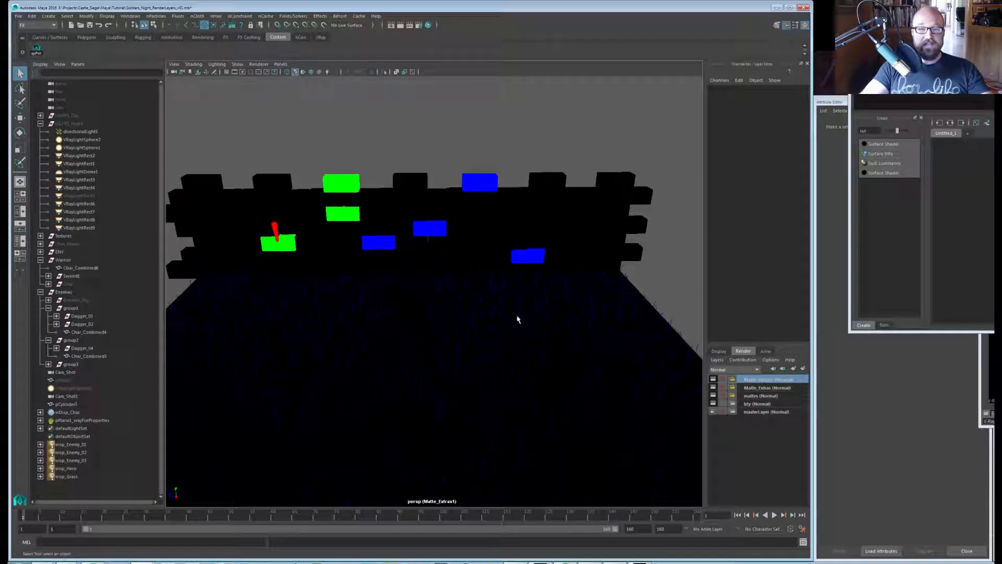
left_click(750, 387)
left_click(754, 379)
left_click(753, 387)
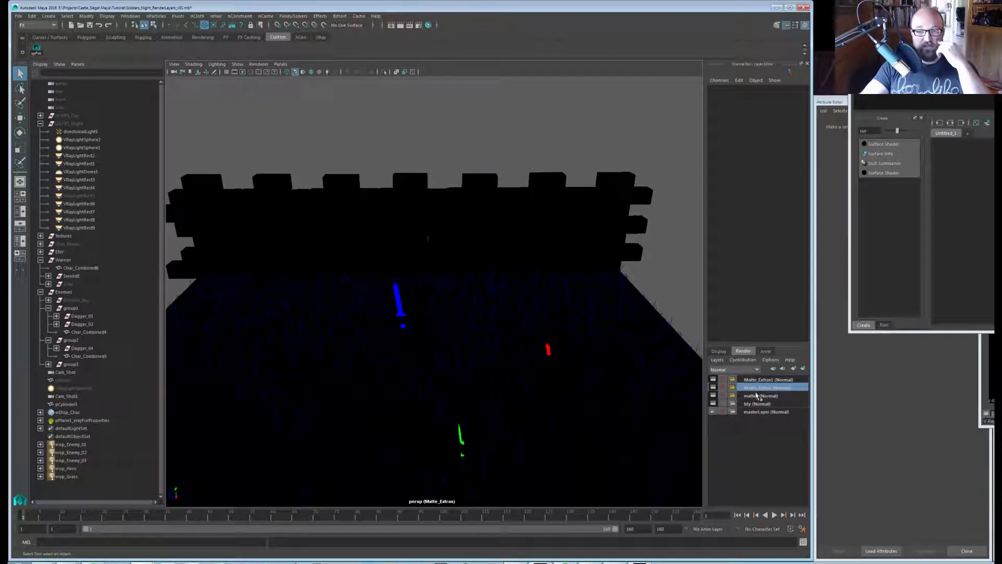
left_click(758, 396)
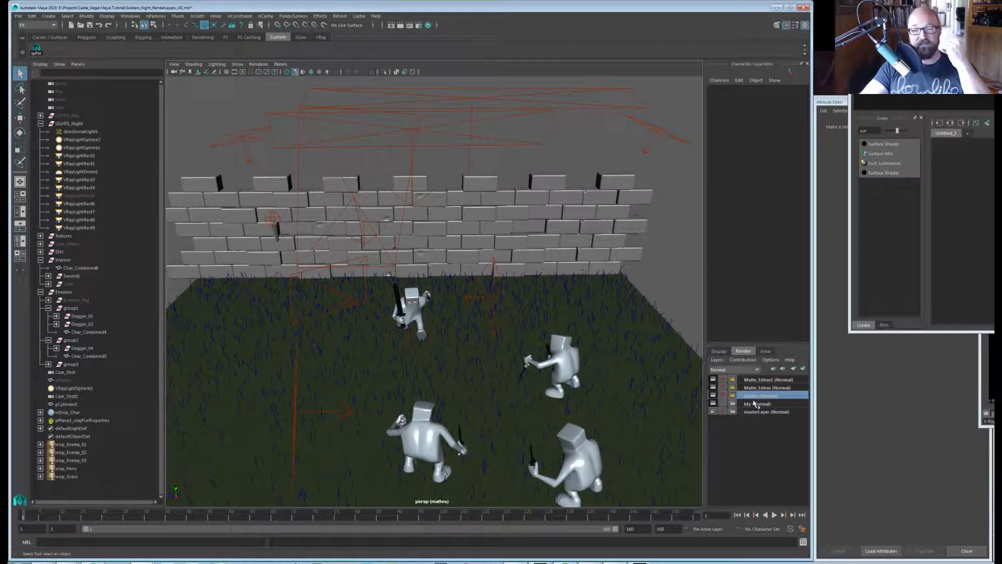
left_click(753, 412)
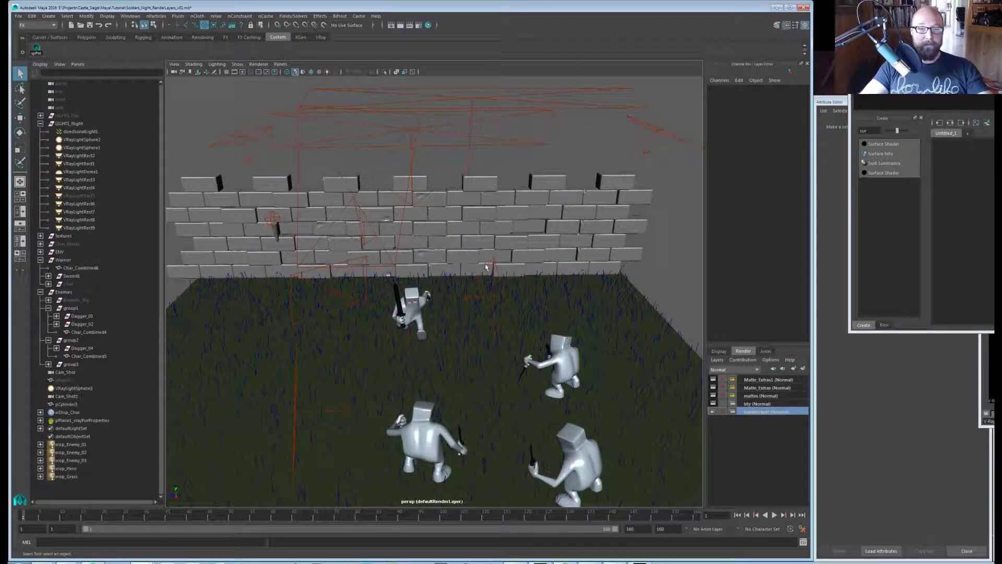
middle_click_drag(486, 276, 455, 272, "alt")
left_click_drag(347, 295, 376, 271, "alt")
right_click_drag(376, 272, 490, 298, "alt")
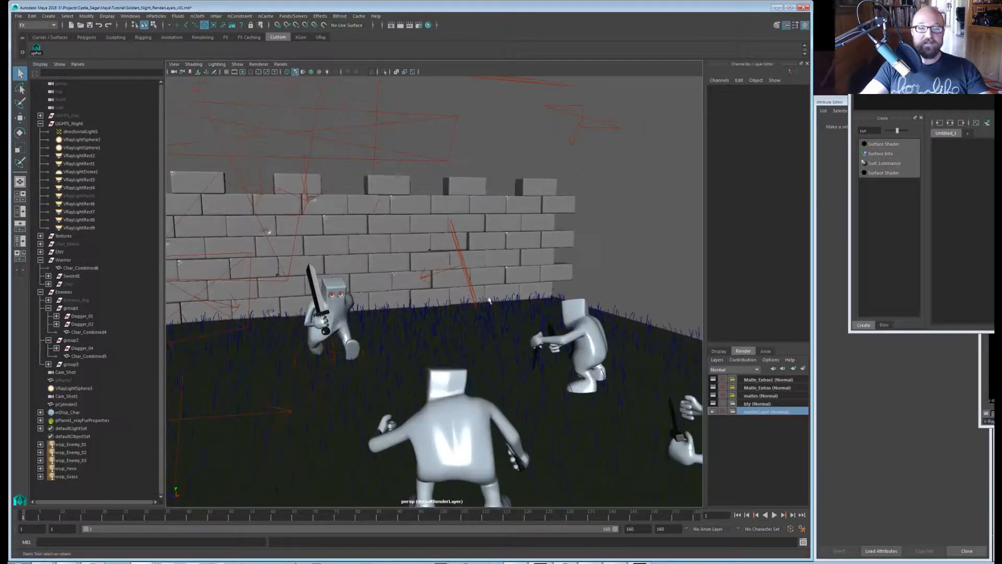
middle_click_drag(490, 297, 459, 261, "alt")
left_click_drag(459, 261, 399, 279, "alt")
middle_click_drag(399, 279, 436, 263, "alt")
right_click_drag(436, 263, 462, 269, "alt")
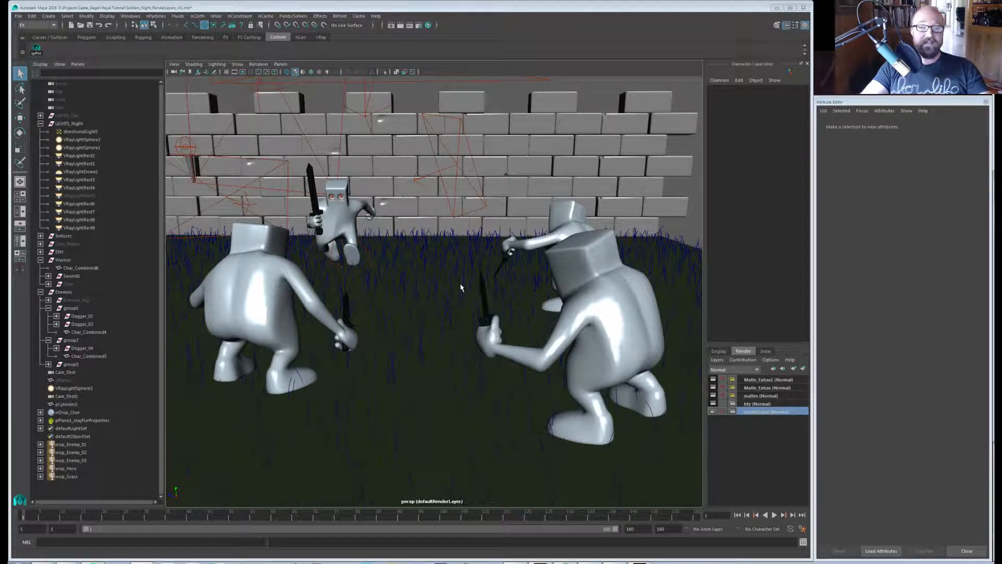
Select the enemy character Char_Combined5 and add a V-Ray Object ID attribute to its shape node.
left_click_drag(461, 287, 284, 296, "alt")
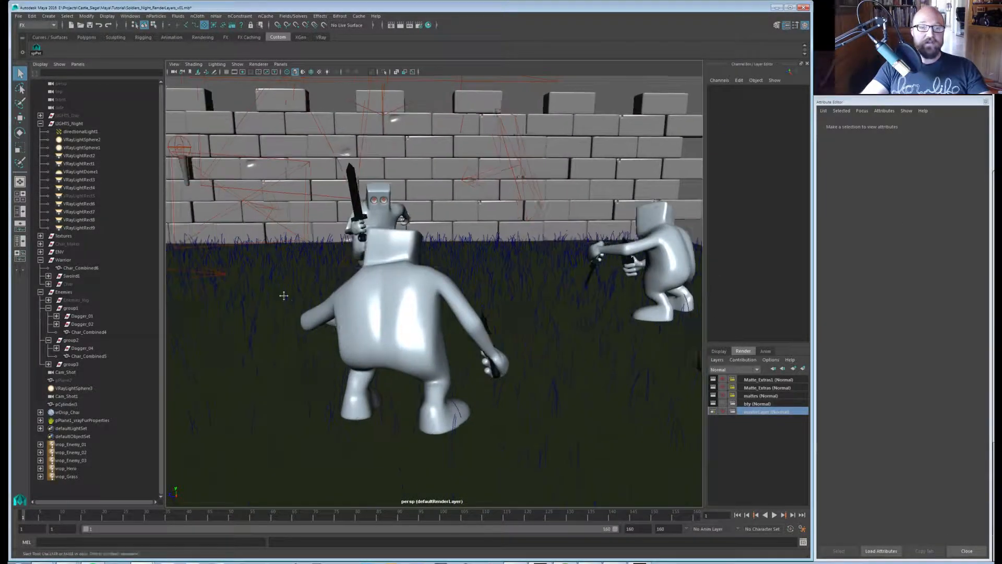
right_click_drag(284, 296, 378, 290, "alt")
left_click(380, 294)
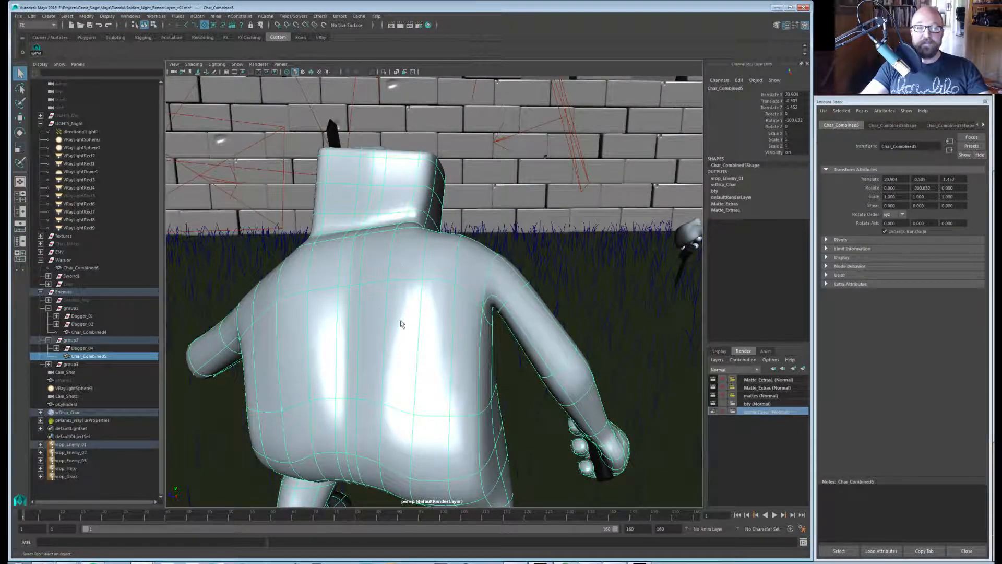
left_click(893, 125)
left_click(883, 110)
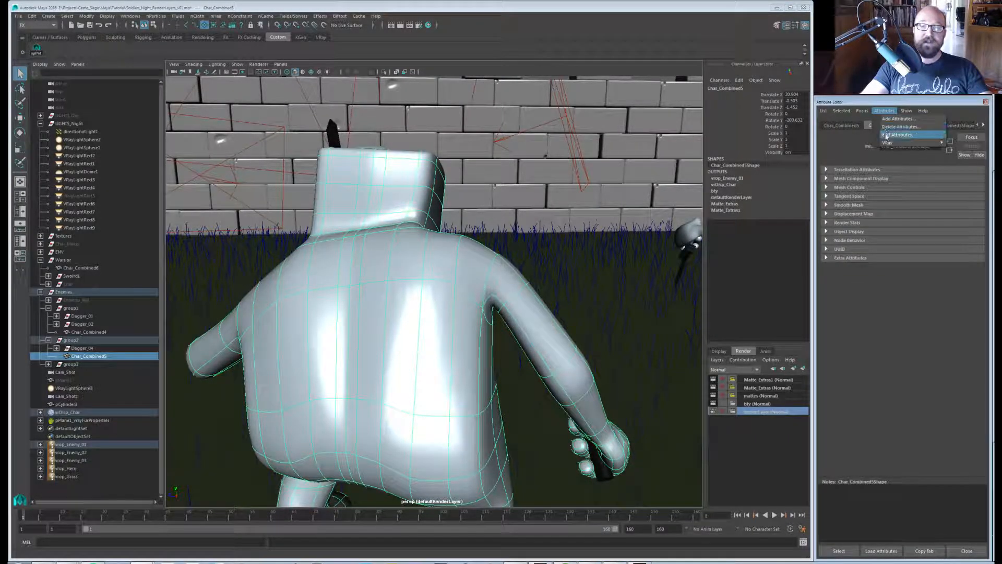
mouse_move(918, 142)
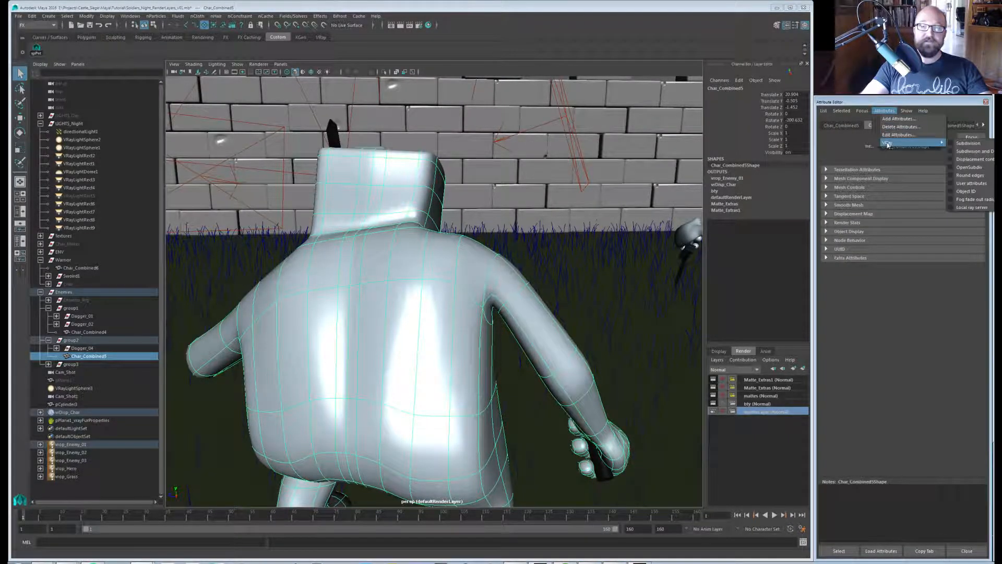
left_click(972, 191)
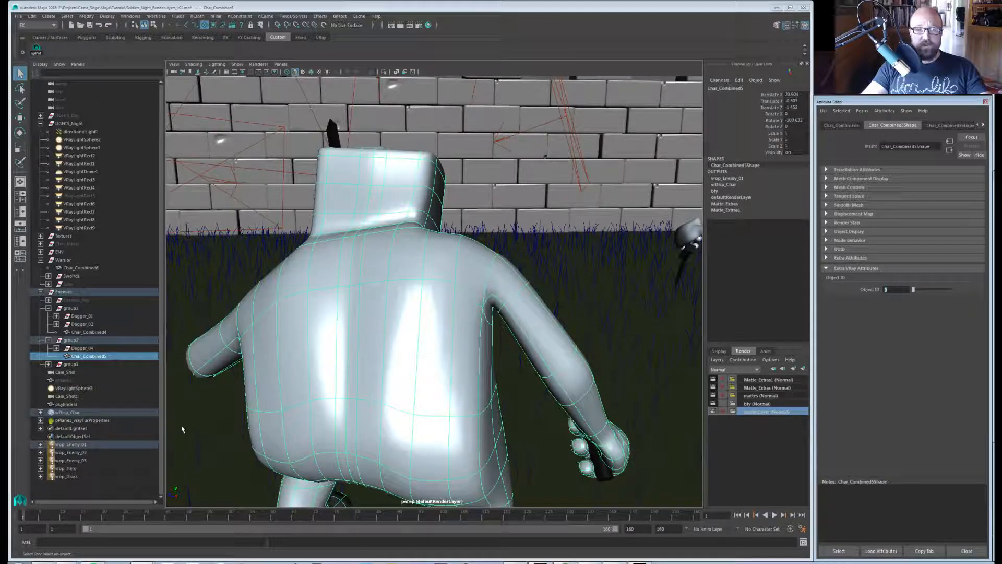
scroll(346, 405, "down", 5)
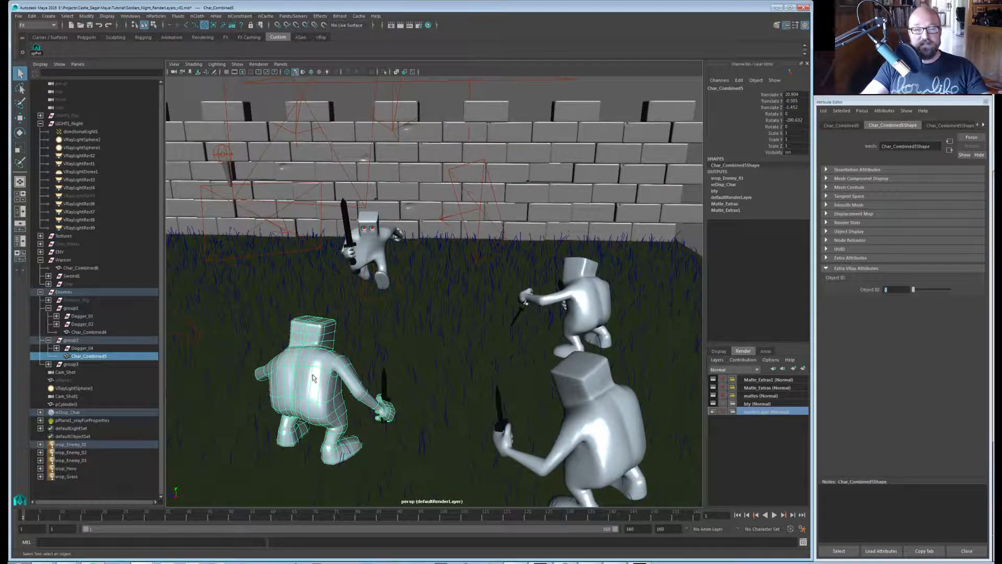
Examine the nearest enemy's dagger, the warrior character and the warrior's sword, then the whole group in front of the wall.
left_click(497, 410)
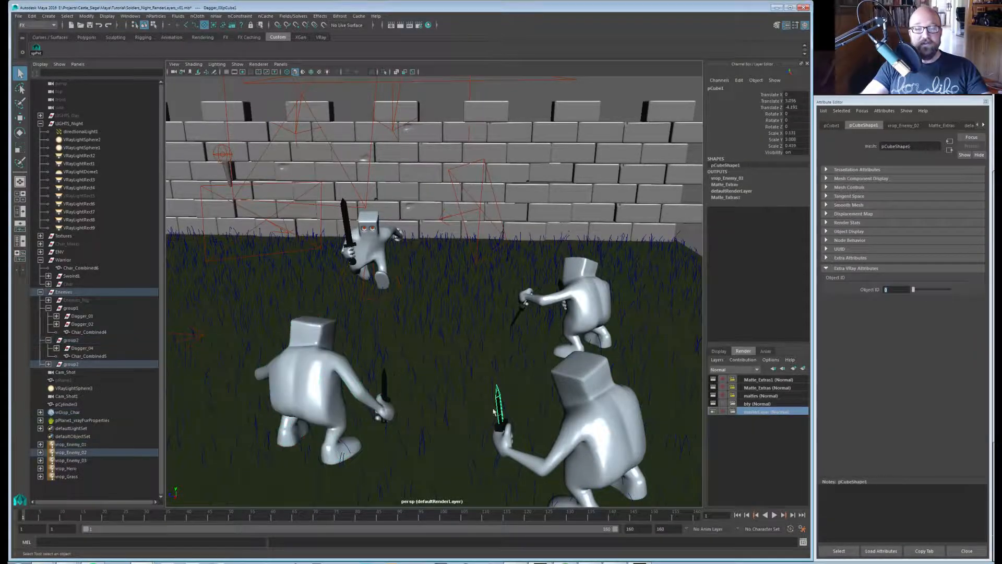
scroll(456, 361, "up", 8)
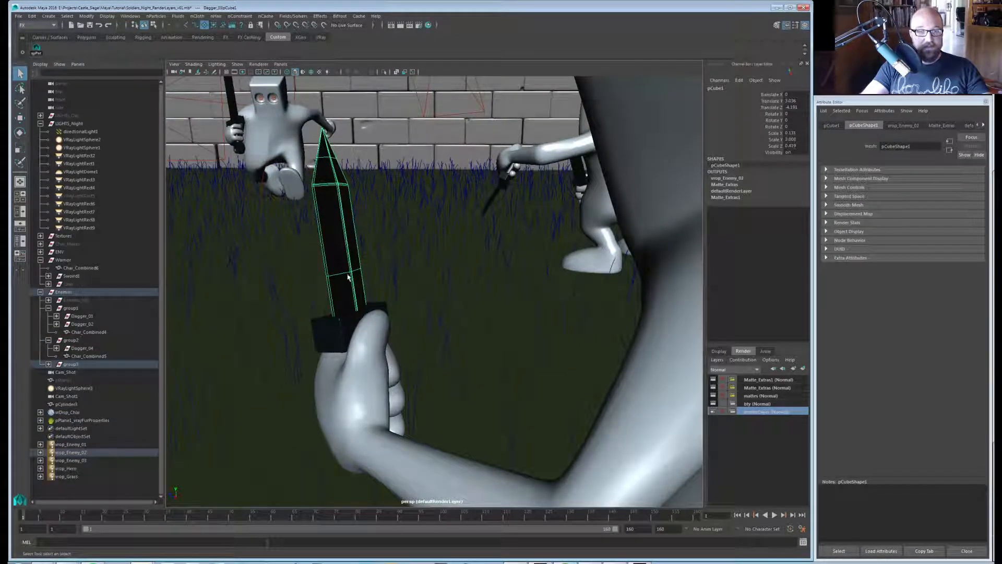
scroll(392, 358, "down", 5)
left_click(314, 186)
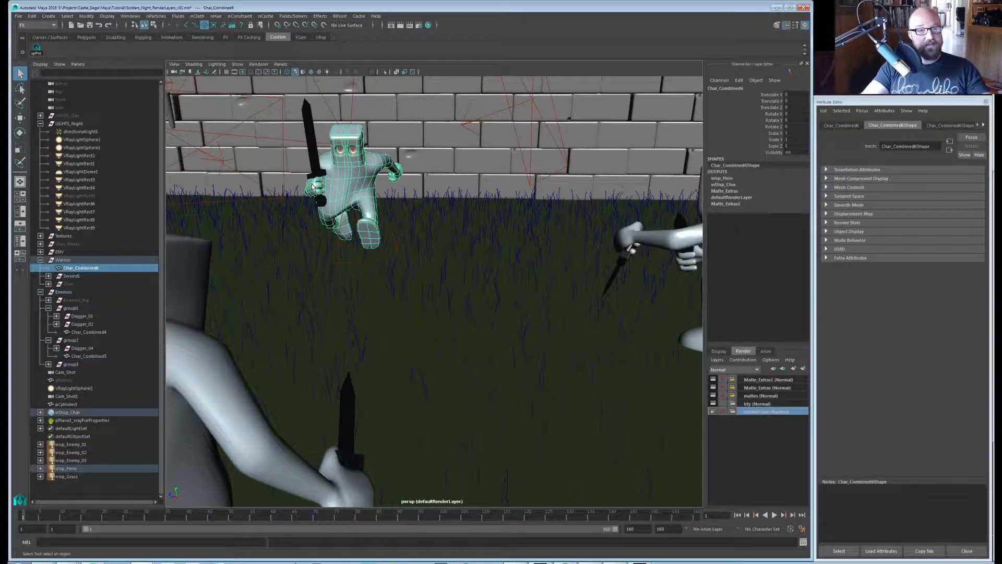
key("f")
left_click_drag(436, 317, 512, 275, "alt")
left_click(512, 276)
left_click_drag(522, 316, 493, 325, "alt")
left_click(461, 263)
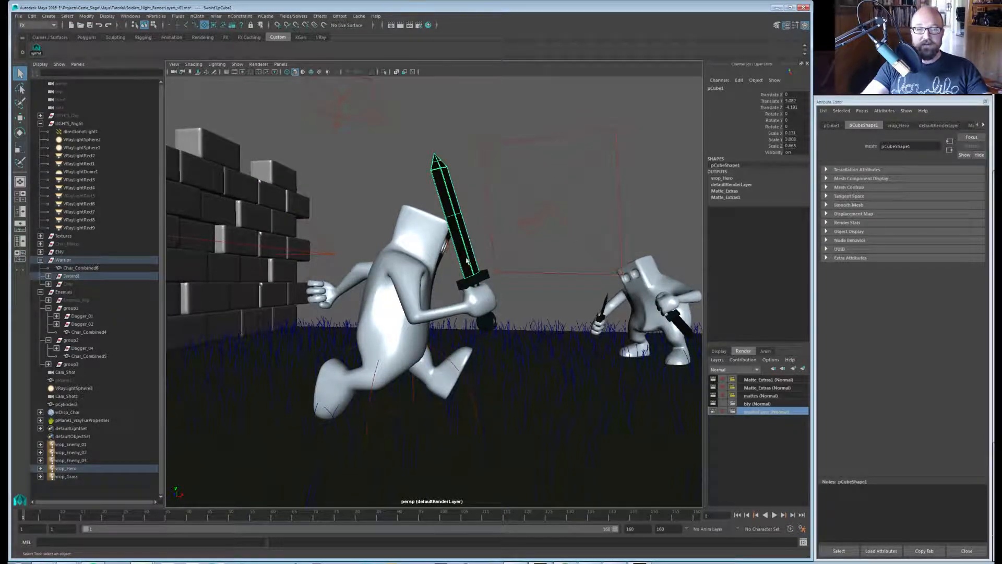
left_click_drag(556, 328, 559, 347, "alt")
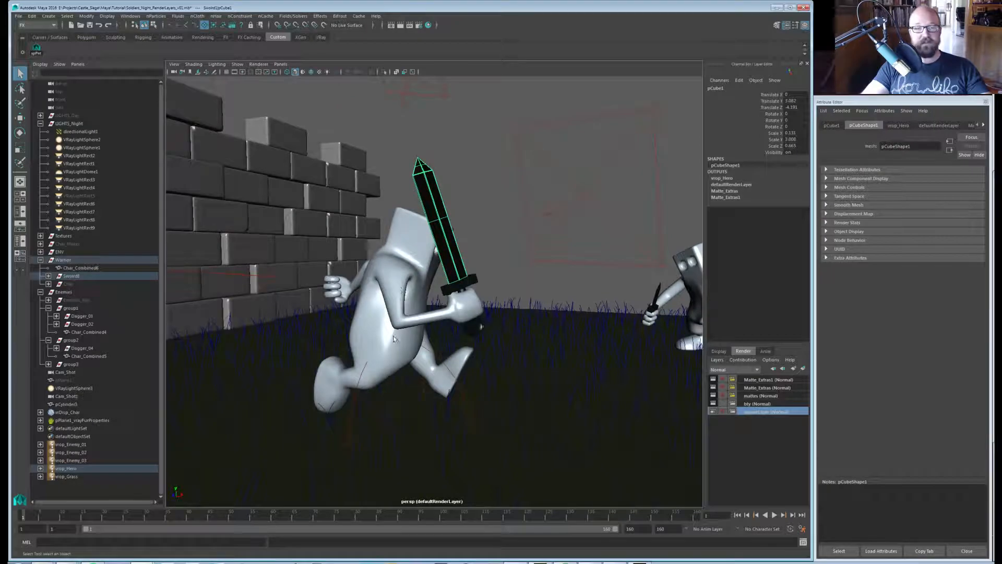
left_click_drag(595, 377, 568, 378, "alt")
right_click_drag(568, 378, 443, 372, "alt")
left_click_drag(443, 371, 229, 362, "alt")
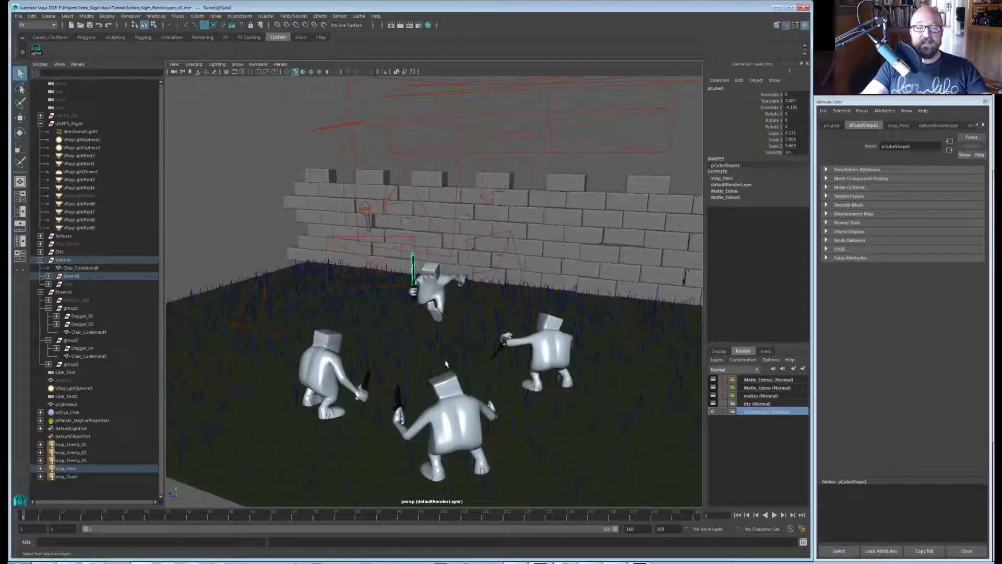
right_click_drag(445, 363, 420, 354, "alt")
left_click_drag(385, 372, 470, 350, "alt")
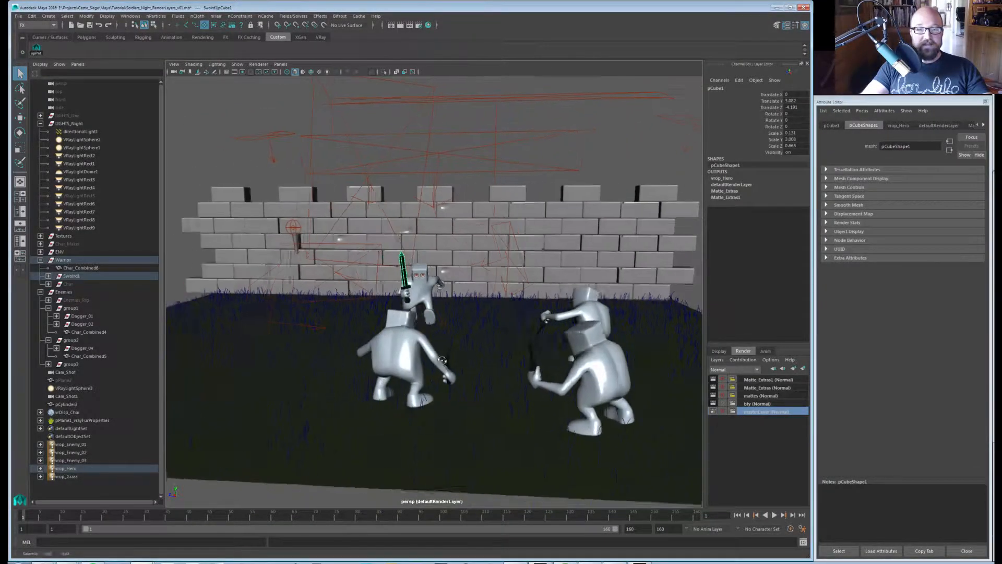
right_click_drag(443, 349, 485, 349, "alt")
middle_click_drag(486, 349, 455, 326, "alt")
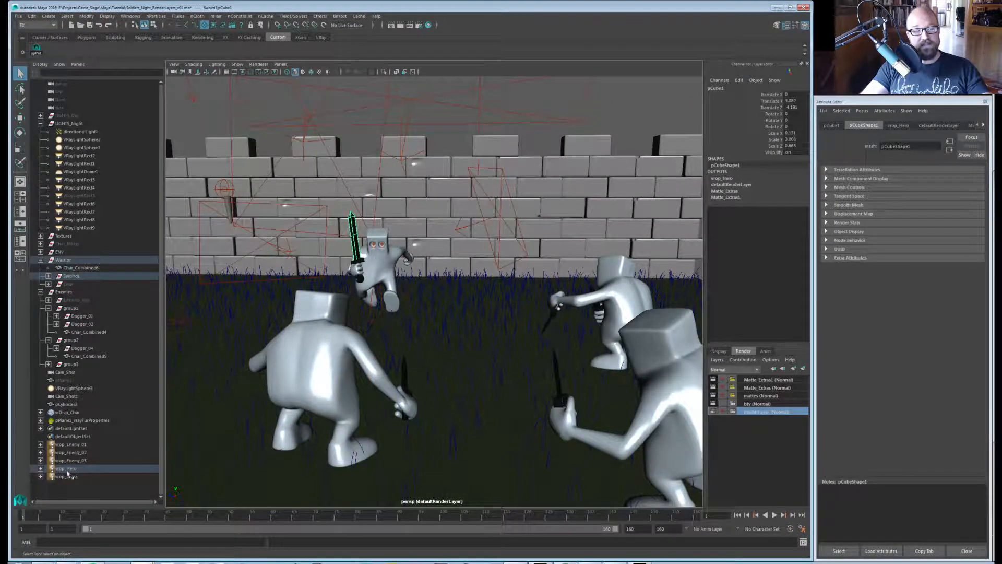
Review the object ID overrides of vrop_Enemy_01, vrop_Enemy_02 and vrop_Enemy_03, and clear the selection.
left_click(72, 452)
left_click(73, 460)
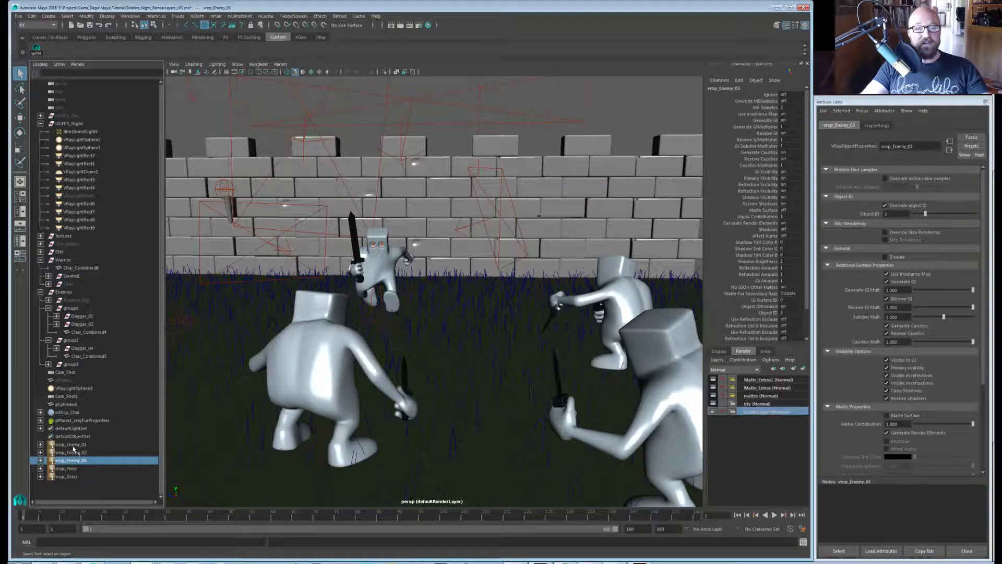
left_click(73, 445)
left_click(73, 452)
left_click(73, 461)
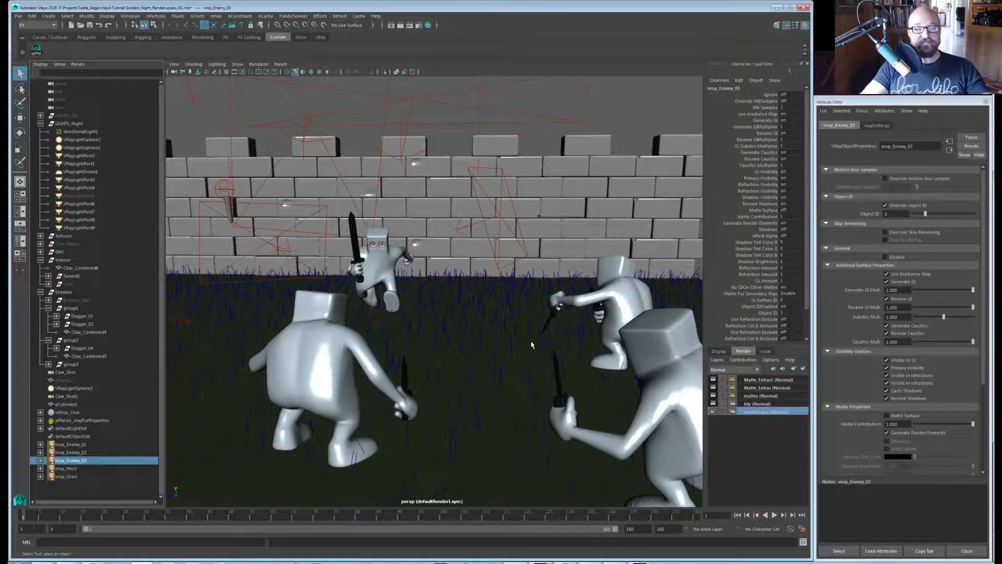
right_click_drag(531, 345, 469, 359, "alt")
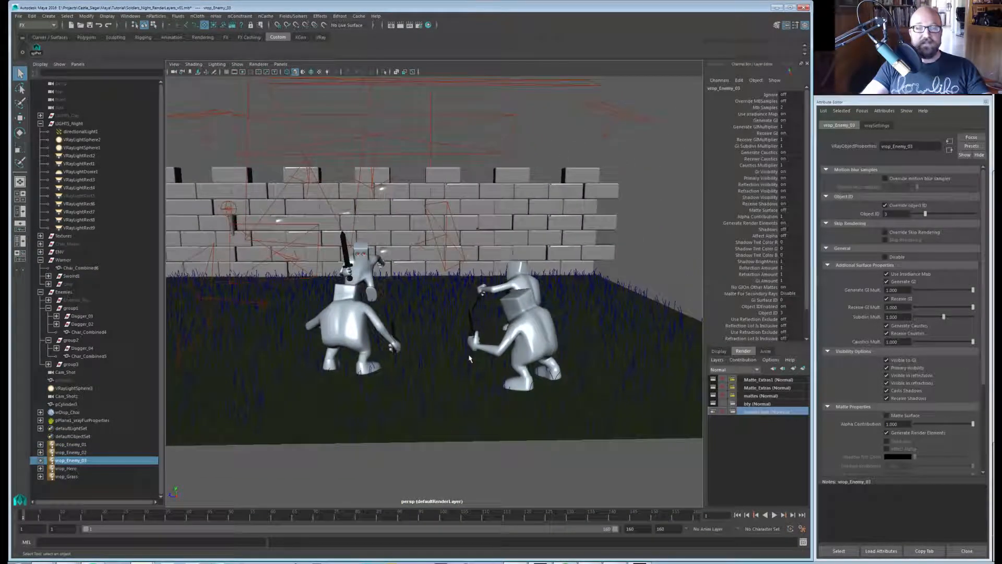
key("w")
left_click_drag(425, 340, 409, 361, "alt")
left_click(664, 250)
left_click_drag(556, 254, 563, 277, "alt")
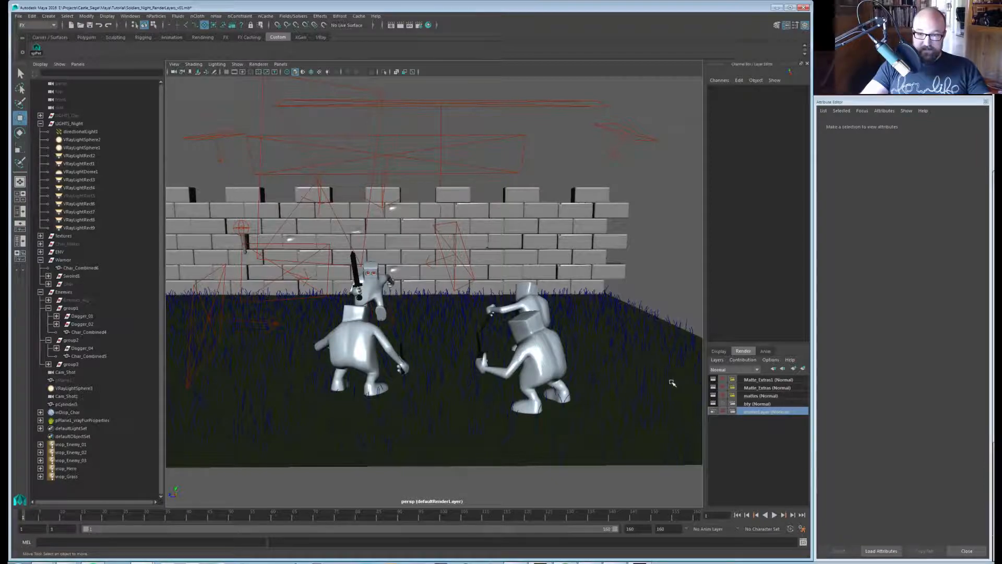
right_click_drag(655, 375, 479, 356, "alt")
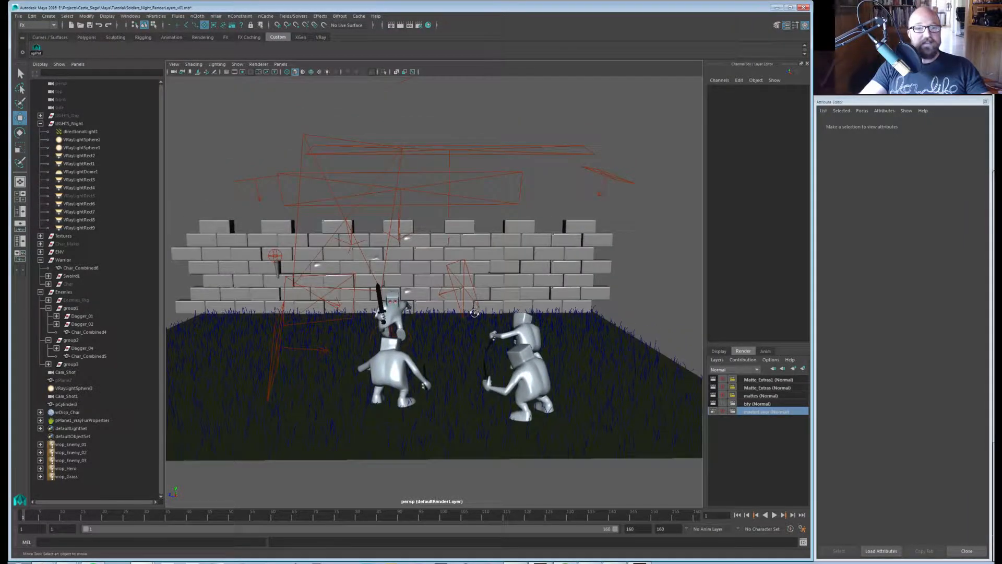
Create a new empty render layer and rename it Env_Fog.
left_click(793, 368)
left_click(752, 380)
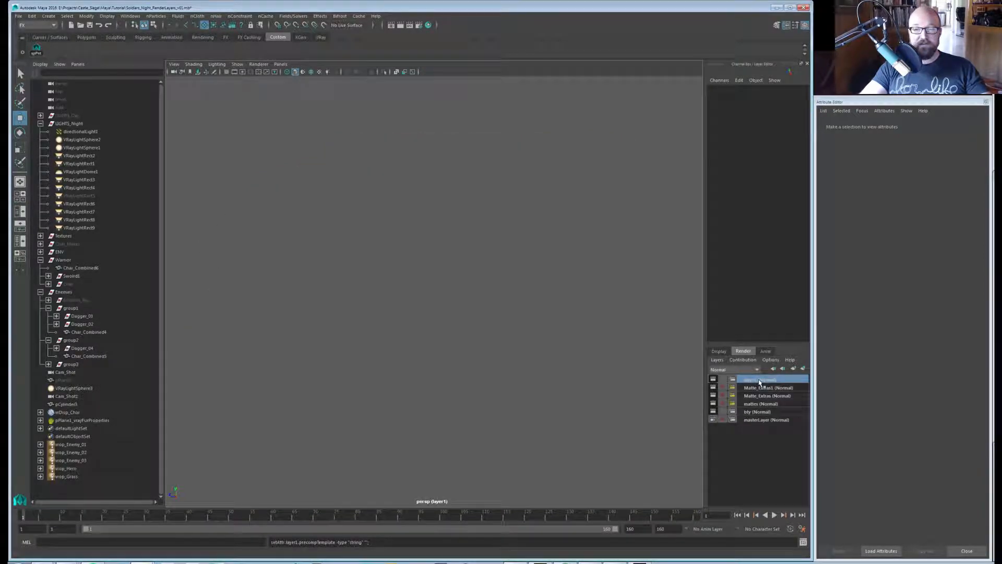
double_click(752, 380)
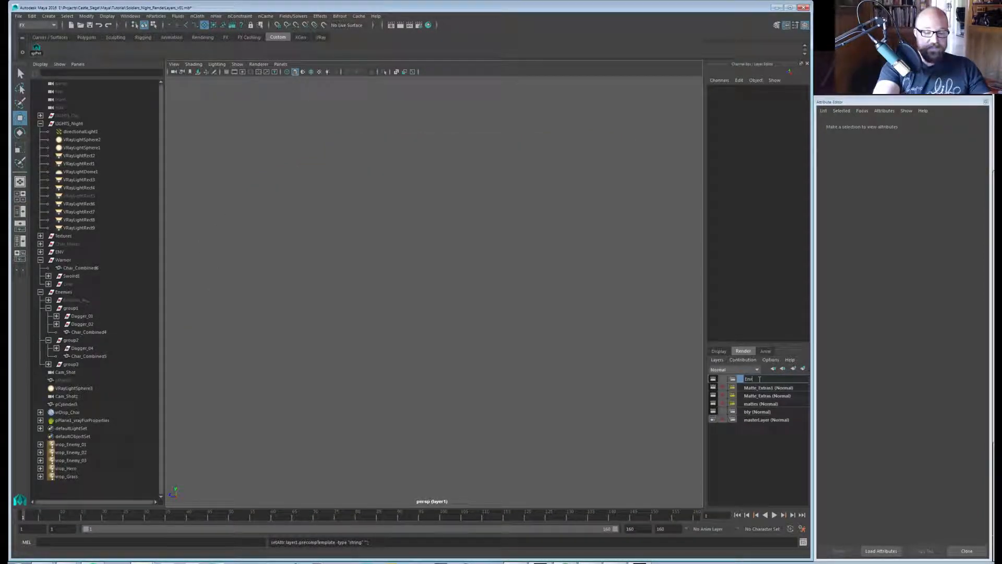
key("Return")
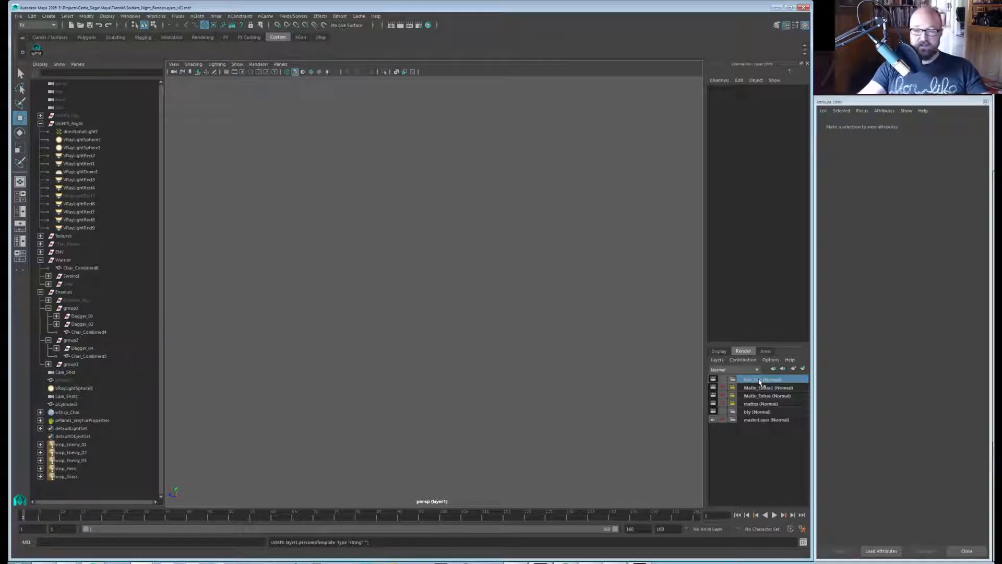
Open the Env_Fog render layer's attributes and make the layer global.
right_click(759, 382)
left_click(772, 479)
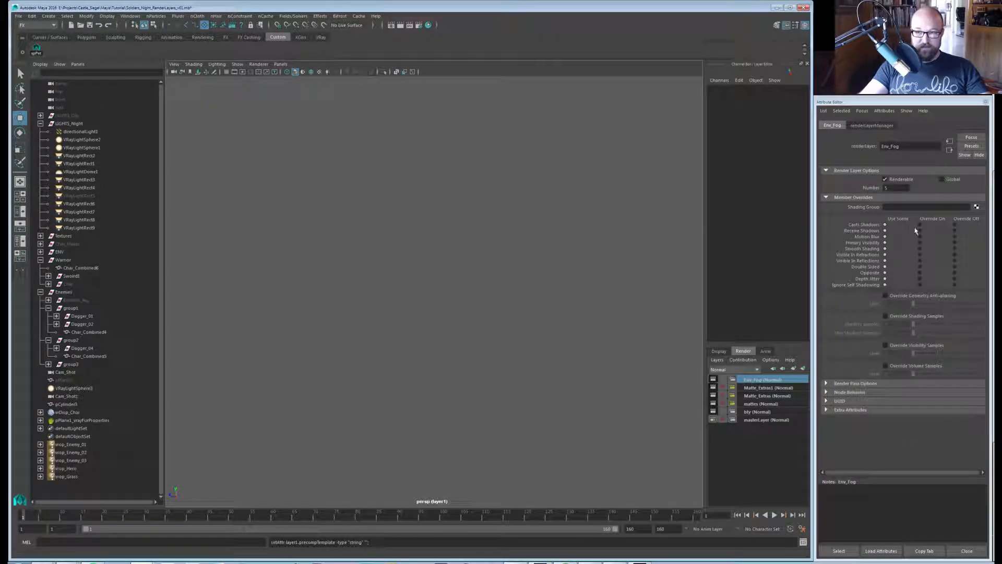
left_click(941, 179)
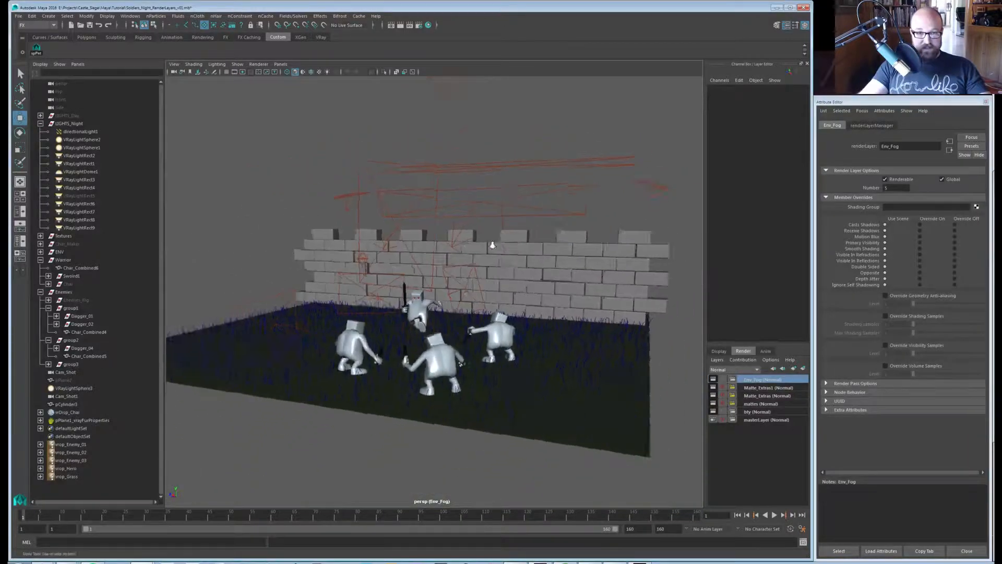
Hide the LIGHTS_Night group and collapse the LIGHTS_Night, Enemies and Warrior groups.
left_click_drag(492, 245, 454, 251, "alt")
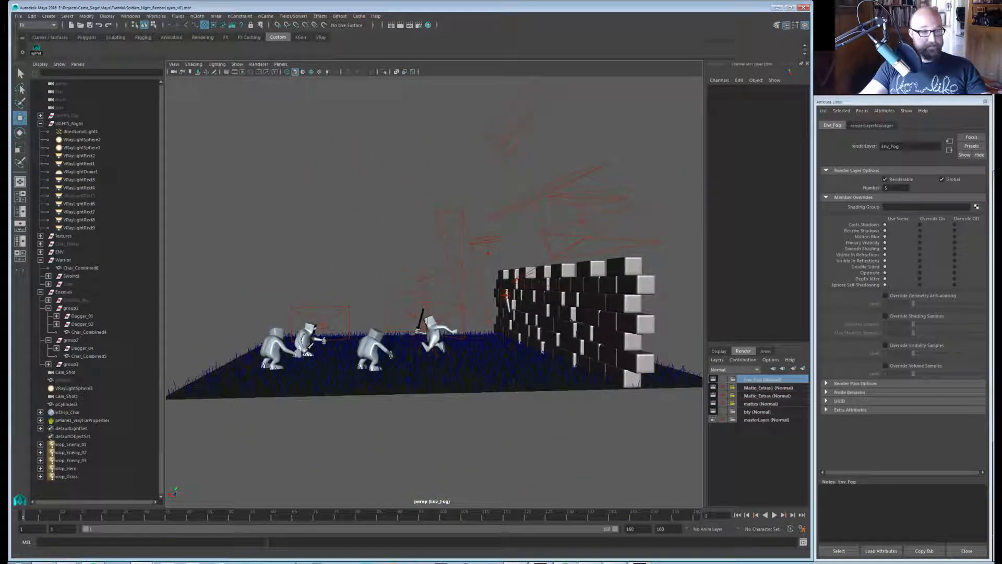
left_click(66, 125)
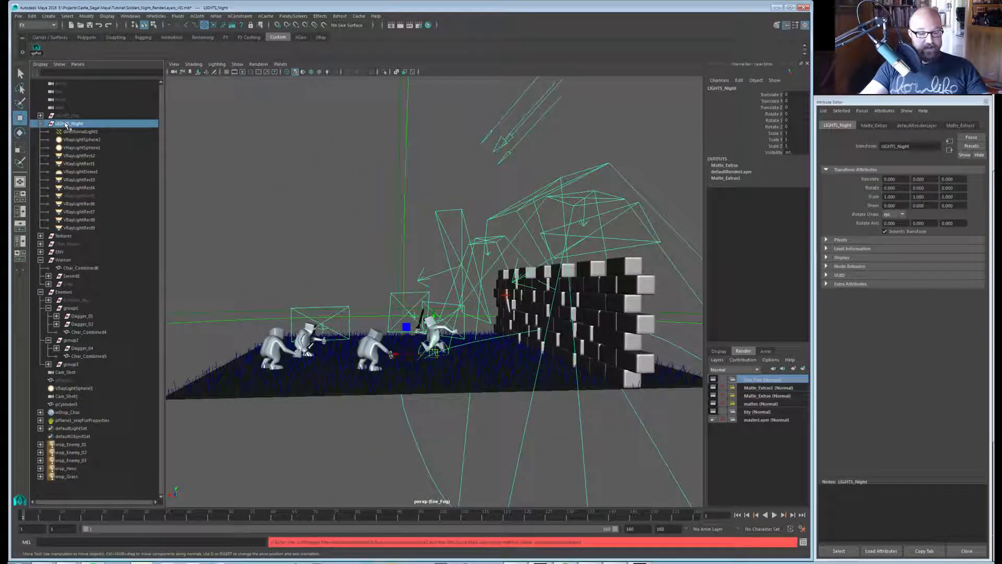
key("ctrl+h")
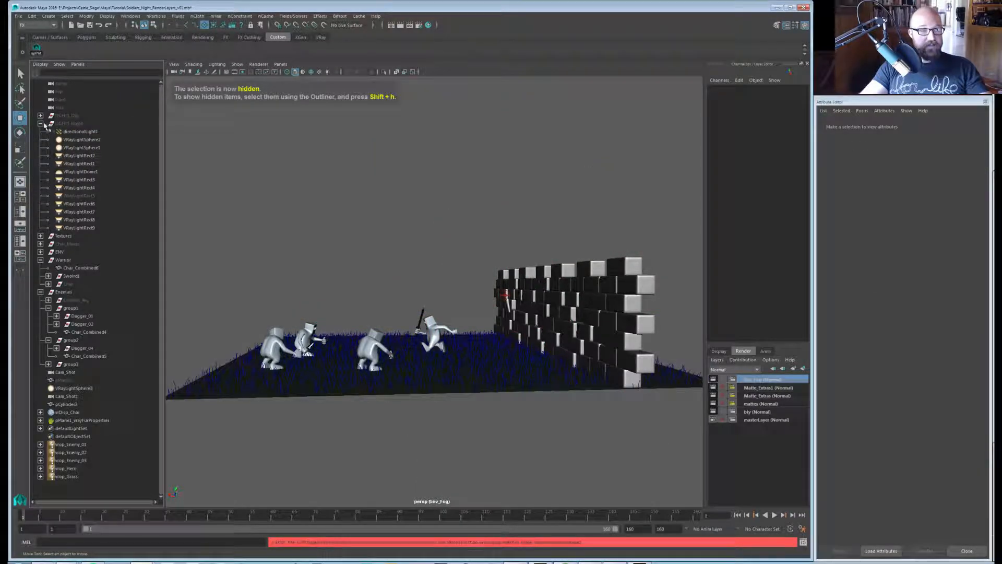
left_click(40, 124)
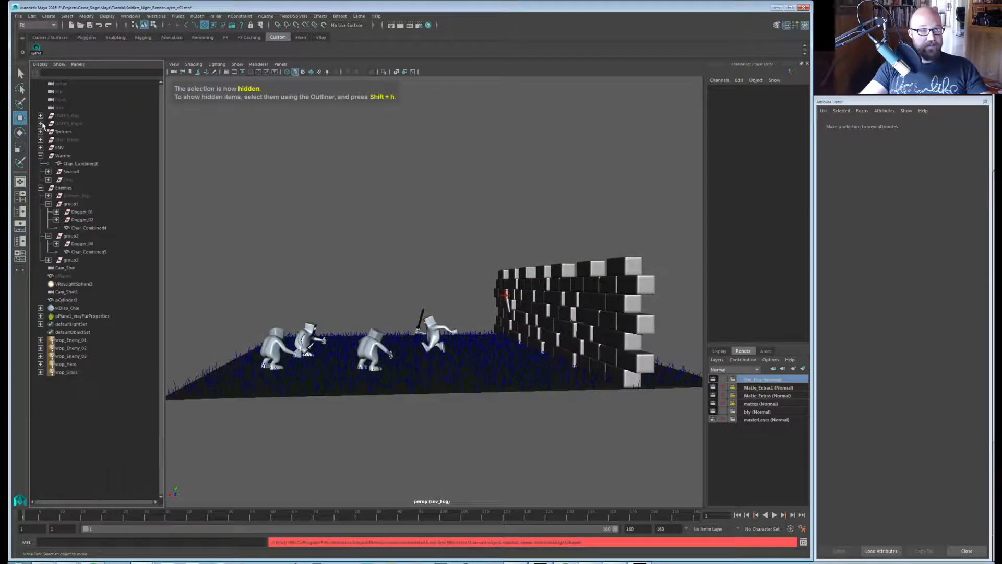
left_click(40, 187)
left_click(40, 156)
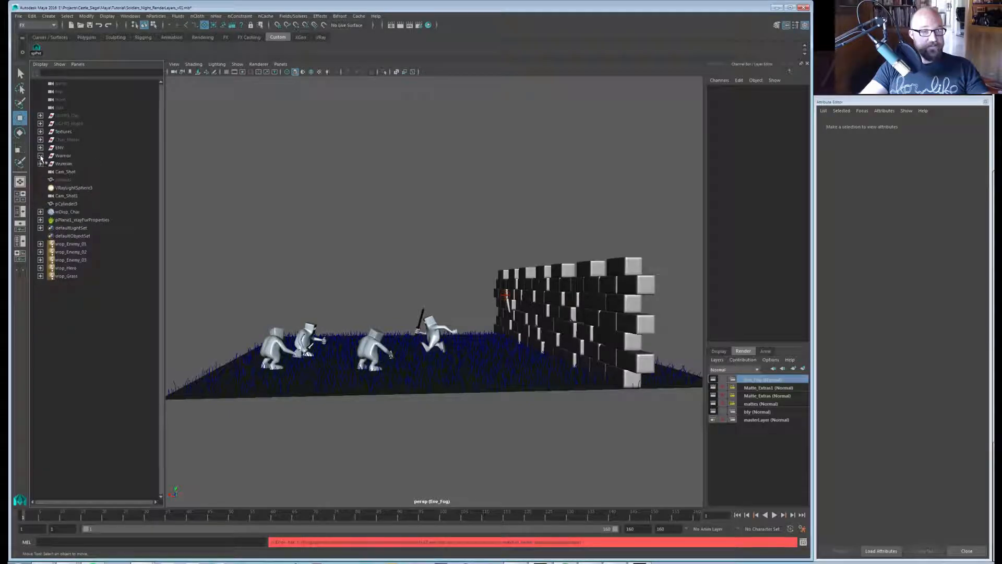
Hide the remaining V-Ray sphere light on the wall, parent it under the LIGHTS_Night group and clear the selection.
left_click(69, 189)
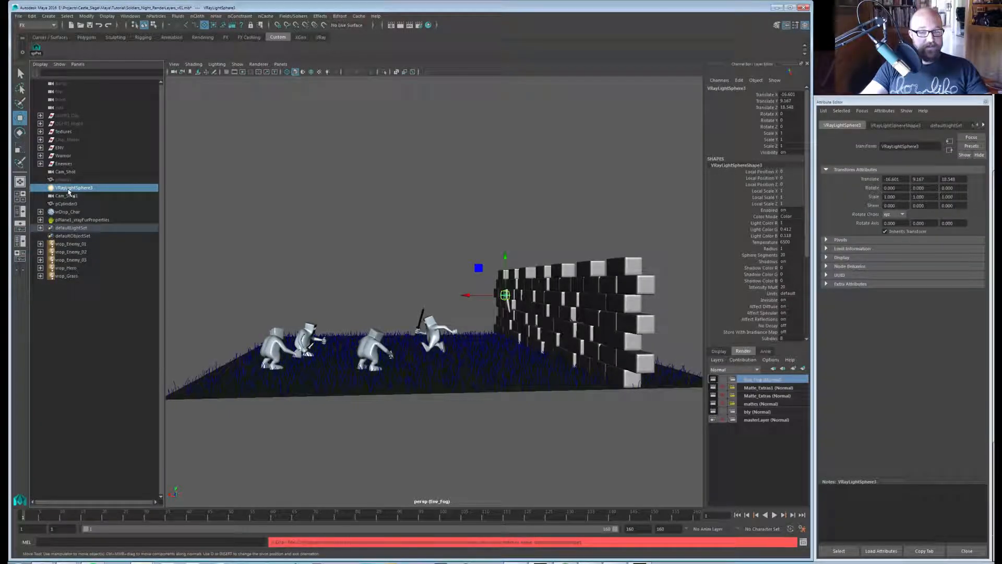
key("ctrl+h")
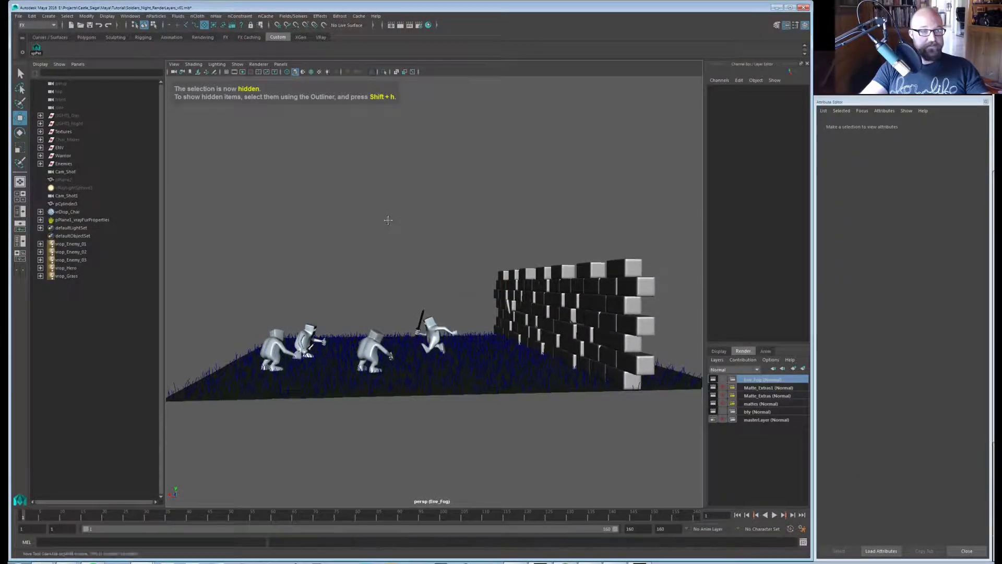
left_click_drag(388, 220, 261, 210, "alt")
left_click(84, 189)
middle_click_drag(77, 188, 70, 131)
left_click(247, 230)
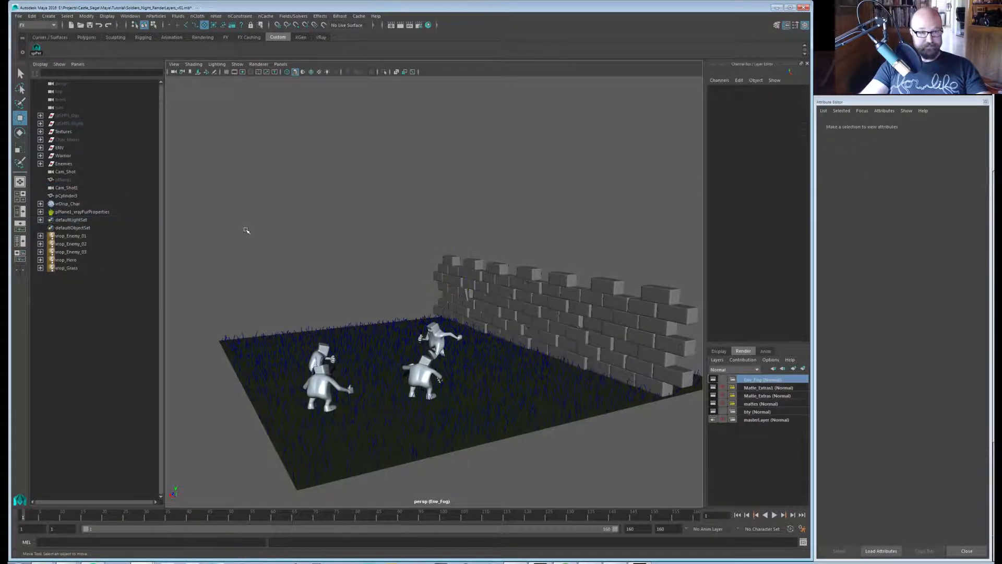
Examine the wall, the warrior and the enemies from several angles in the Env_Fog layer.
left_click_drag(246, 231, 443, 312, "alt")
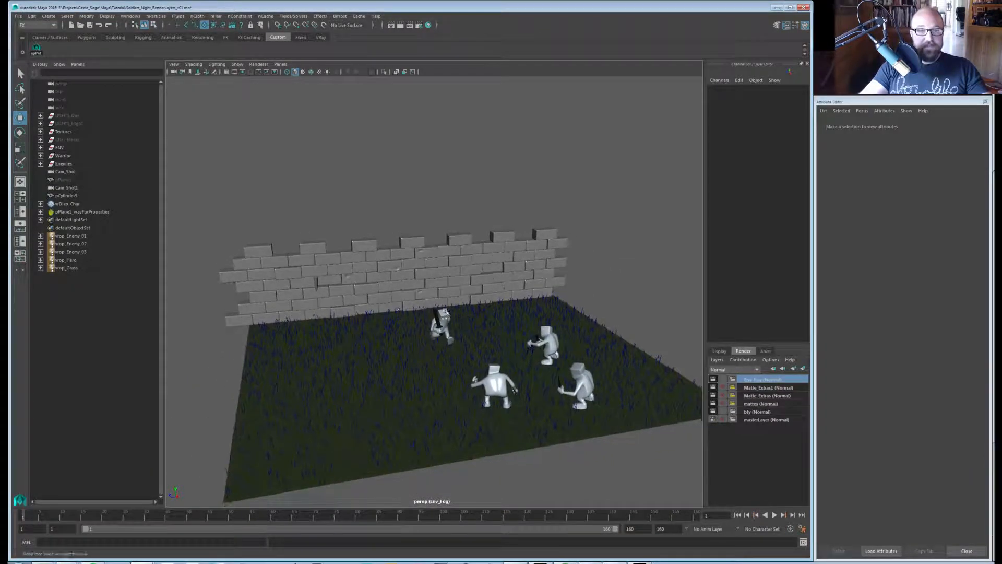
right_click_drag(445, 311, 508, 360, "alt")
left_click_drag(509, 360, 463, 323, "alt")
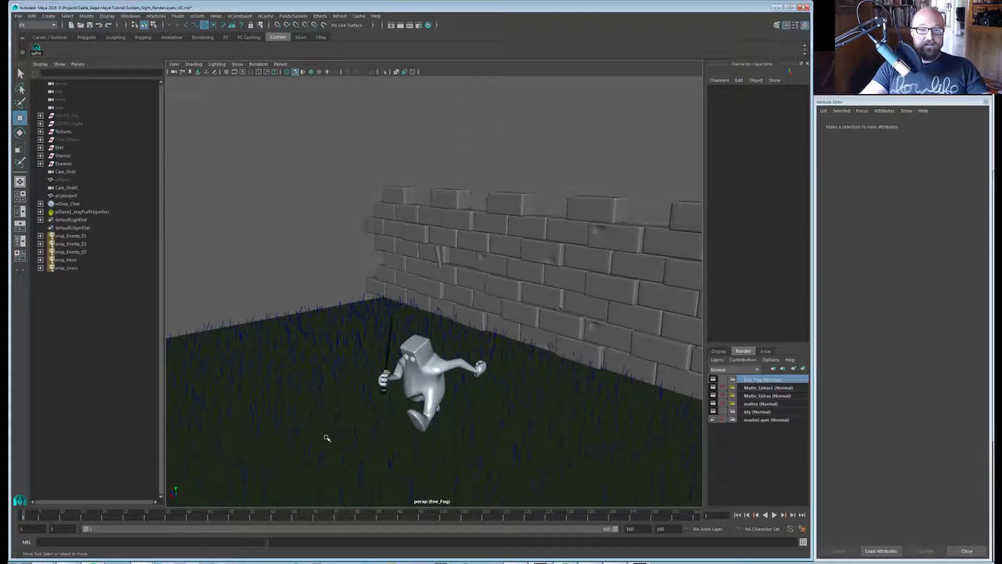
right_click_drag(530, 380, 279, 369, "alt")
left_click_drag(279, 369, 368, 355, "alt")
right_click_drag(368, 355, 423, 387, "alt")
left_click_drag(423, 388, 441, 376, "alt")
middle_click_drag(440, 375, 417, 368, "alt")
left_click_drag(417, 367, 406, 376, "alt")
Create a spot light in the Env_Fog layer.
key("space")
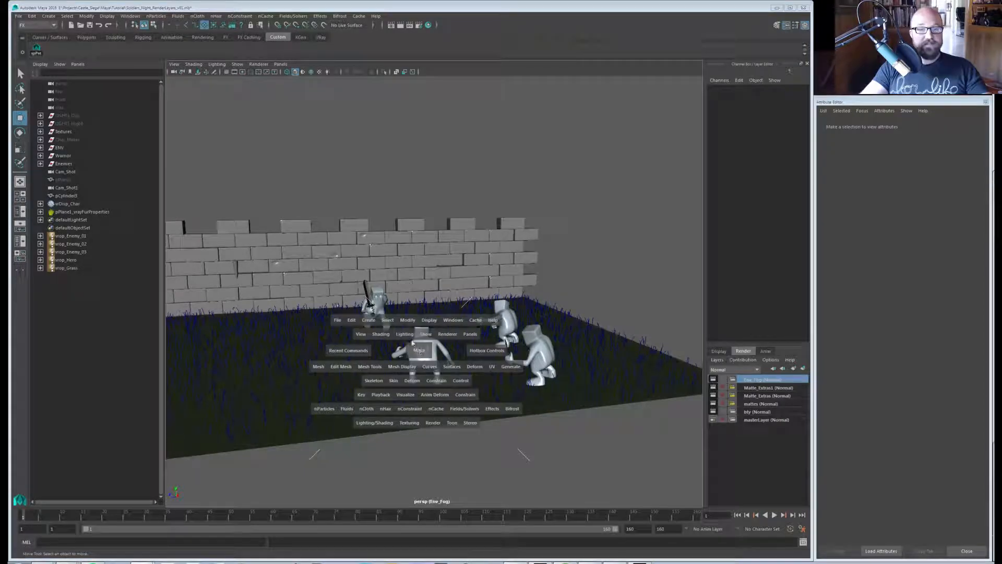
left_click(368, 319)
mouse_move(377, 352)
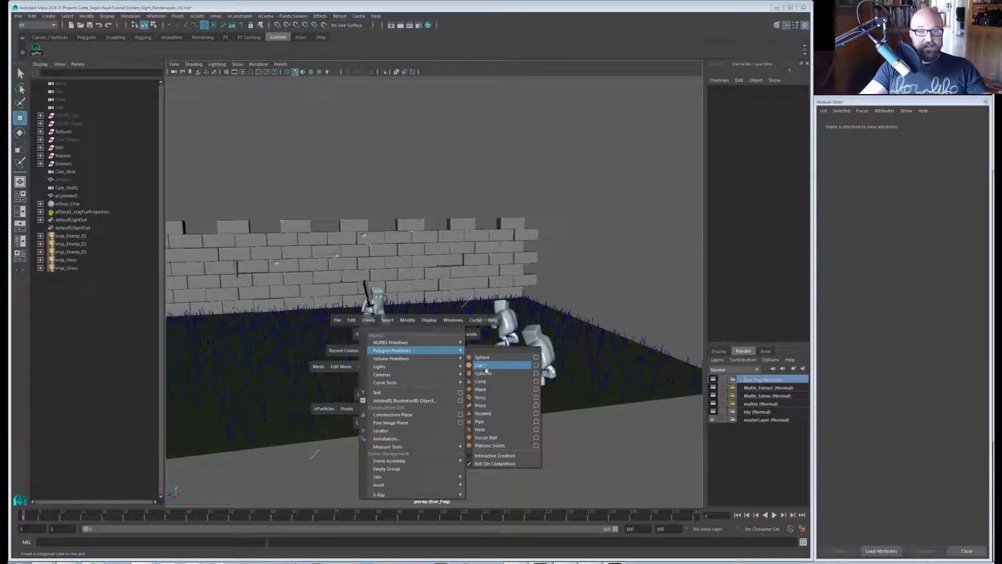
mouse_move(415, 366)
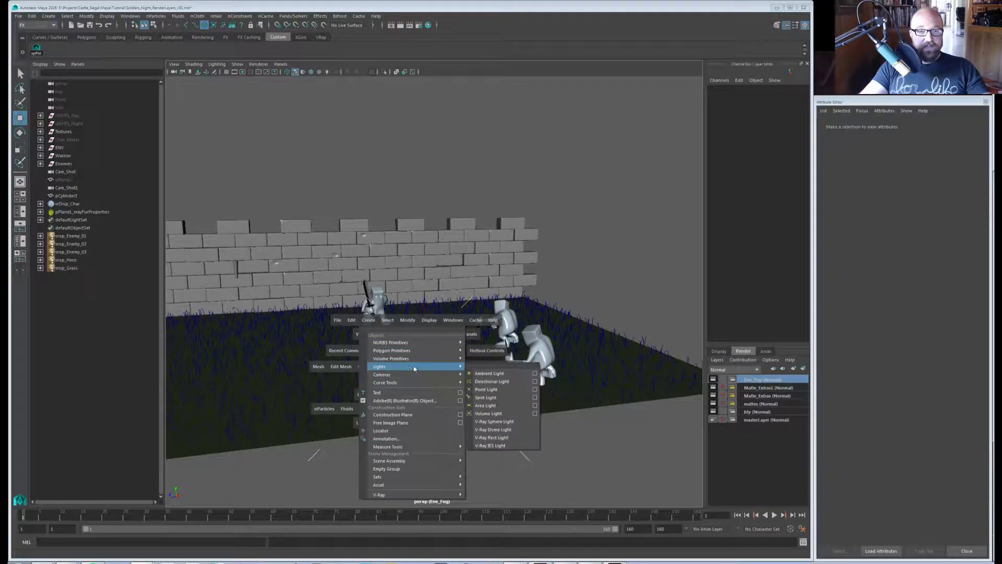
left_click(486, 398)
Raise the spot light about 29 units above the ground and tilt it about 87 degrees downward around X.
left_click_drag(362, 389, 376, 381, "alt")
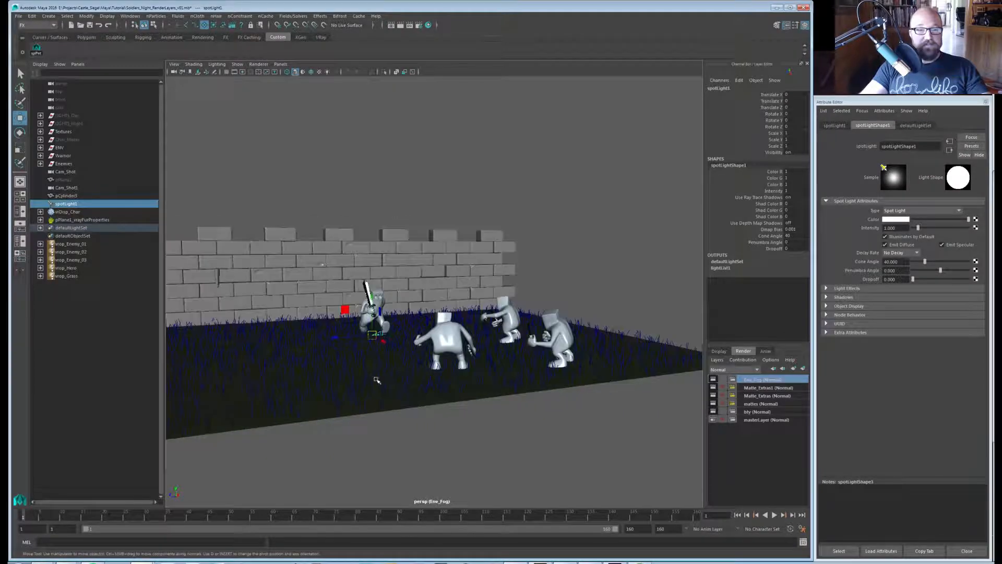
middle_click_drag(344, 410, 336, 211, "shift")
key("e")
left_click_drag(343, 131, 337, 67)
left_click_drag(462, 298, 437, 307, "alt")
left_click_drag(394, 204, 397, 206)
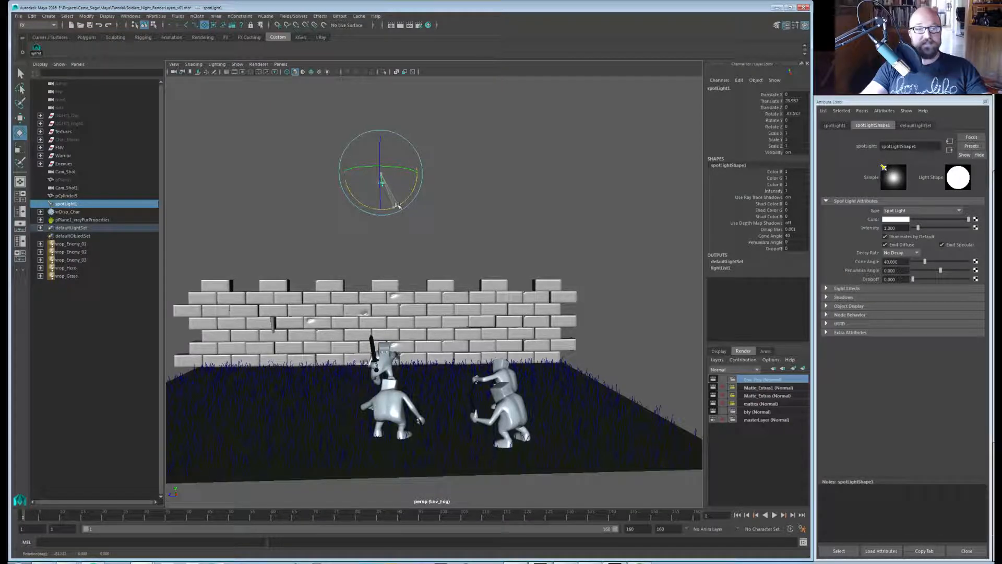
left_click_drag(446, 284, 481, 325, "alt")
key("w")
key("space")
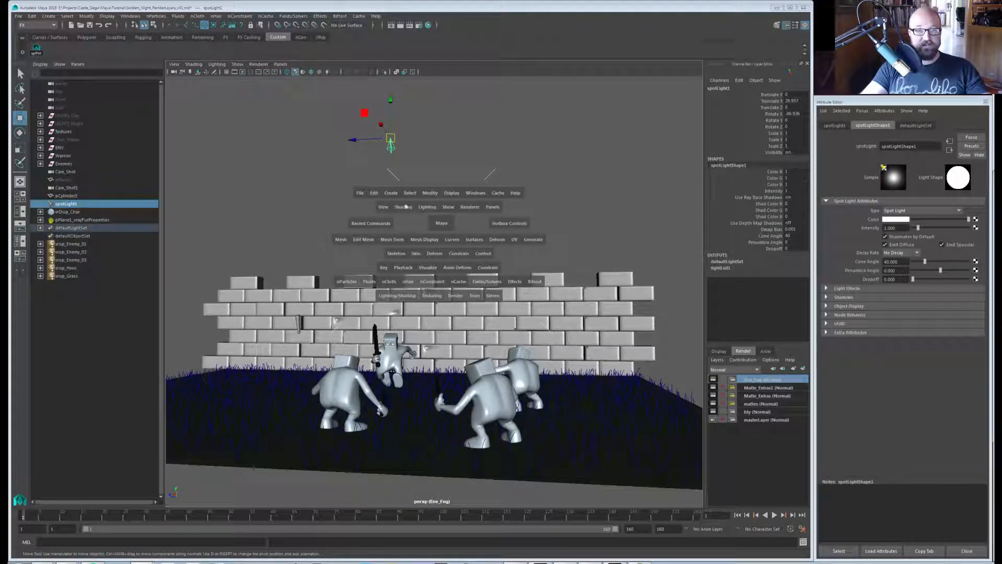
left_click_drag(391, 193, 571, 256)
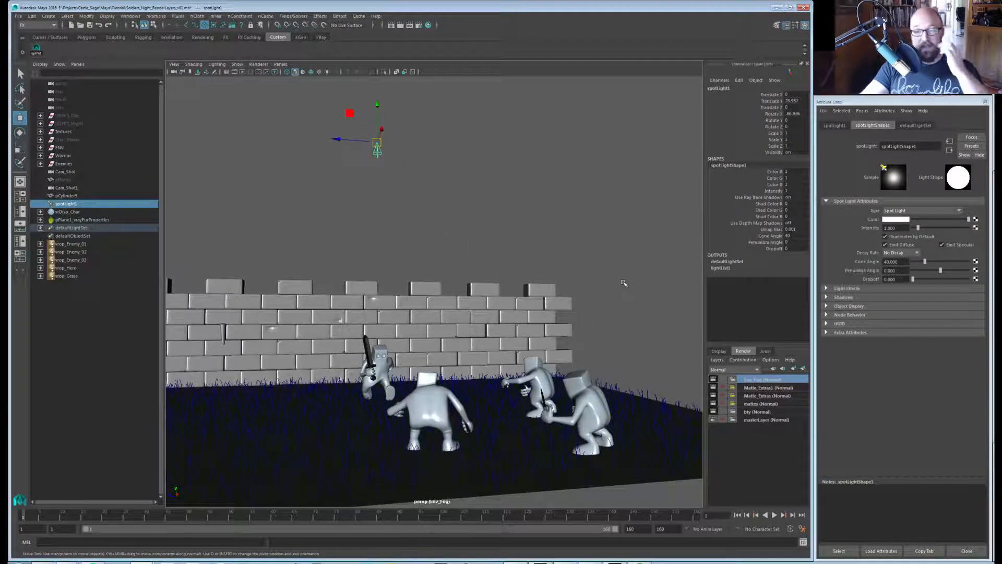
Set the spot light's decay rate to Linear.
left_click(900, 253)
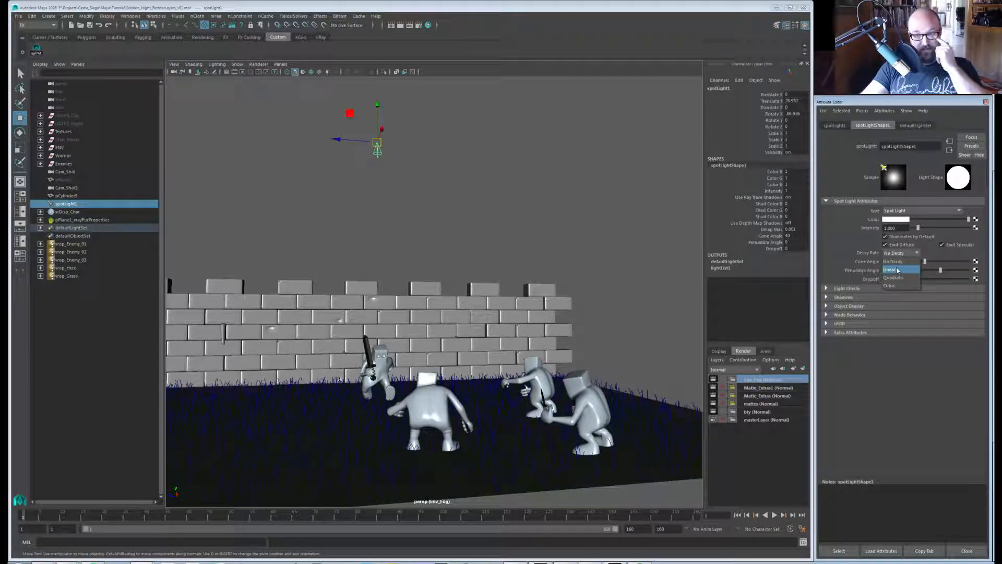
left_click(897, 270)
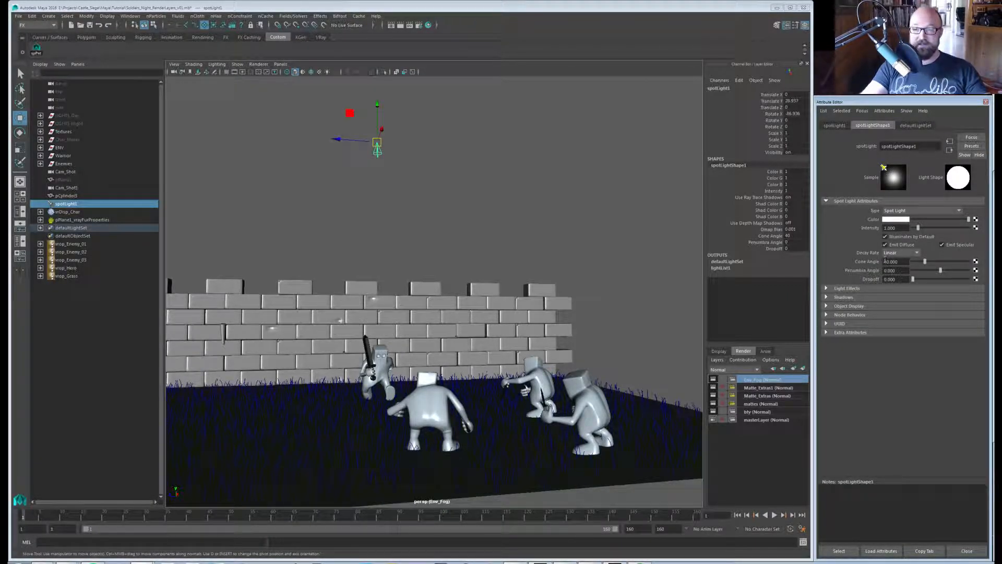
left_click_drag(493, 280, 508, 282, "alt")
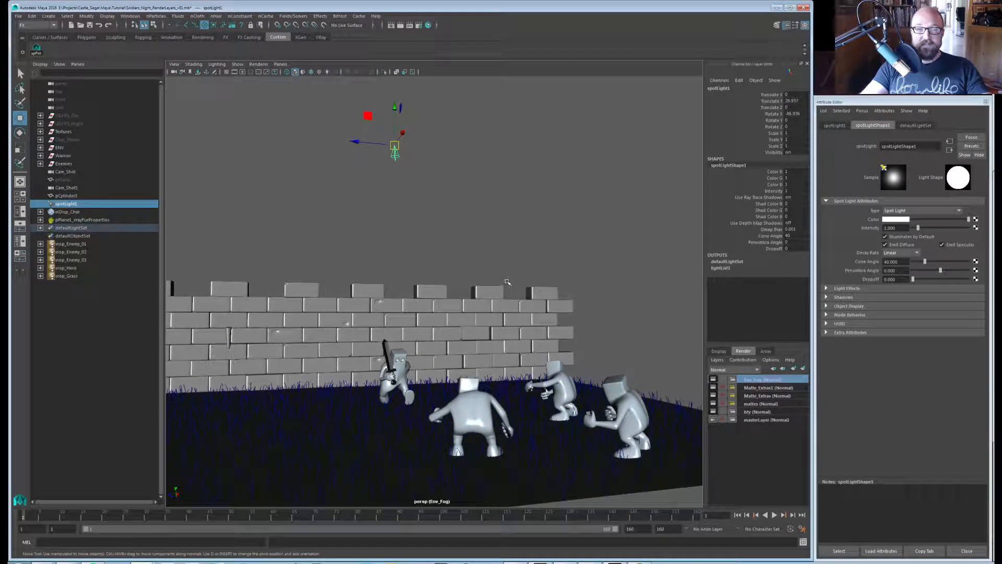
left_click(900, 253)
left_click(901, 254)
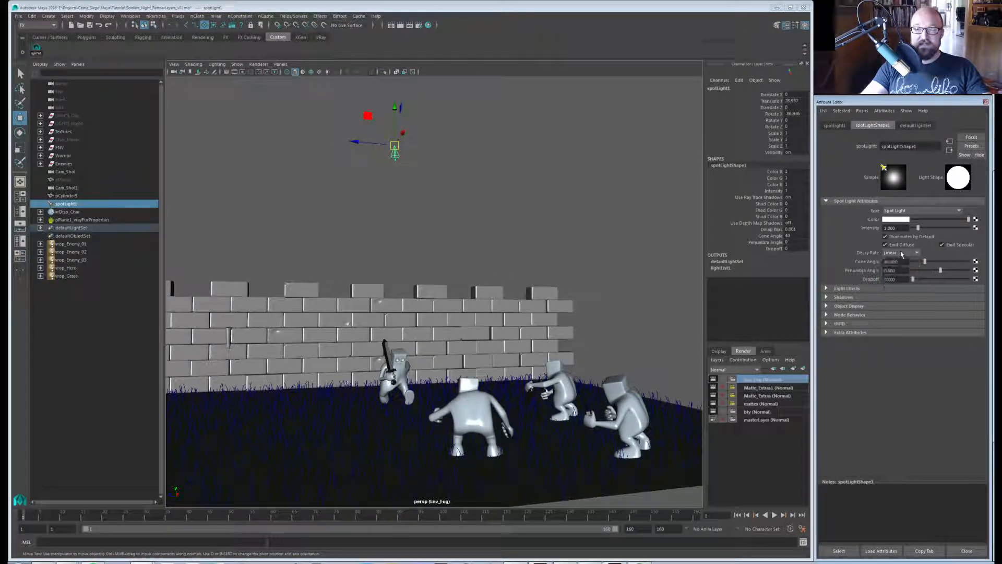
Set the spot light's intensity to 30 and change its colour to a pale blue.
left_click(896, 228)
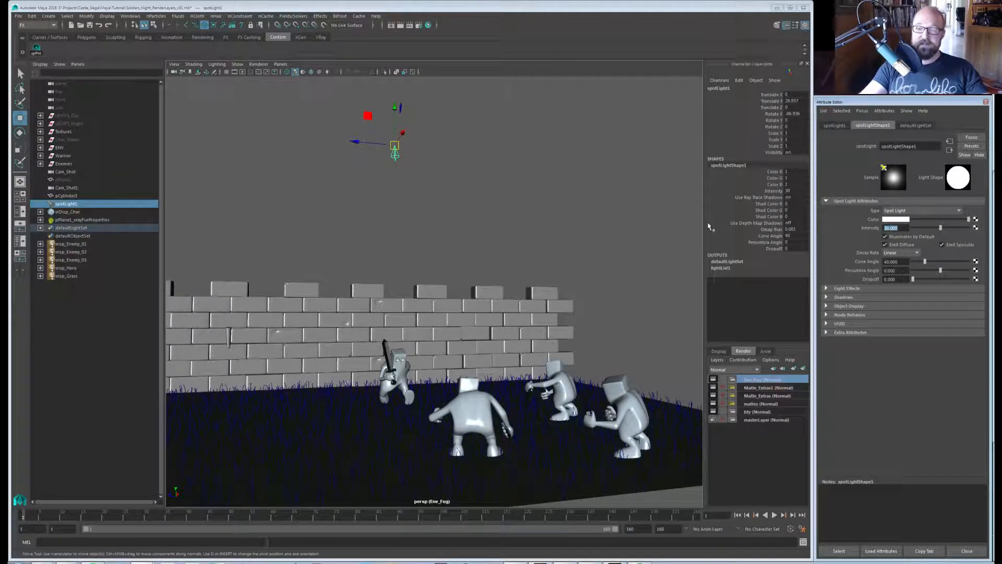
left_click(890, 220)
left_click_drag(890, 242, 862, 252)
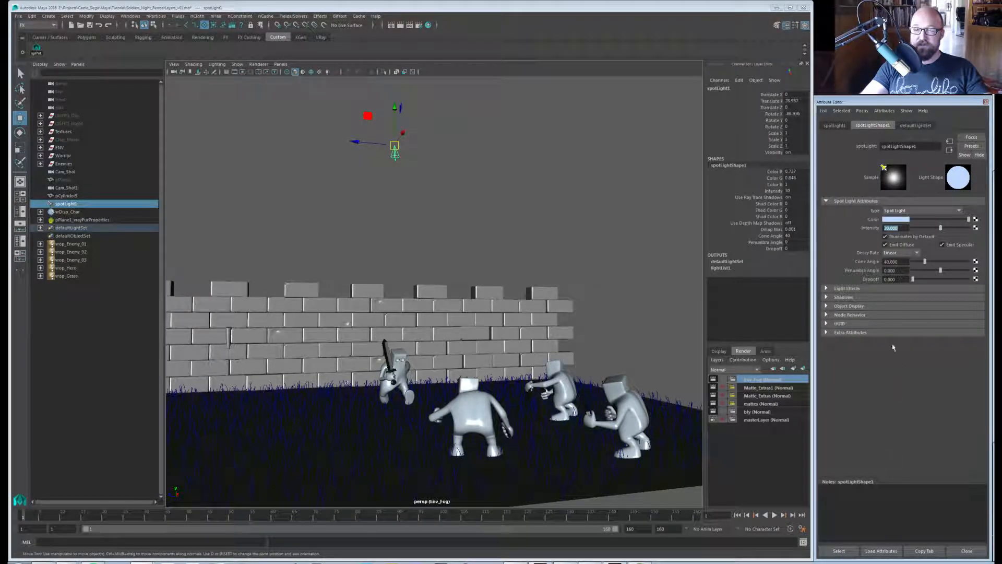
Scale the spot light icon up uniformly to about 7.6 so its cone is easier to see.
left_click_drag(544, 269, 362, 284, "alt")
key("r")
middle_click_drag(362, 284, 484, 283)
left_click_drag(484, 284, 599, 311, "alt")
key("w")
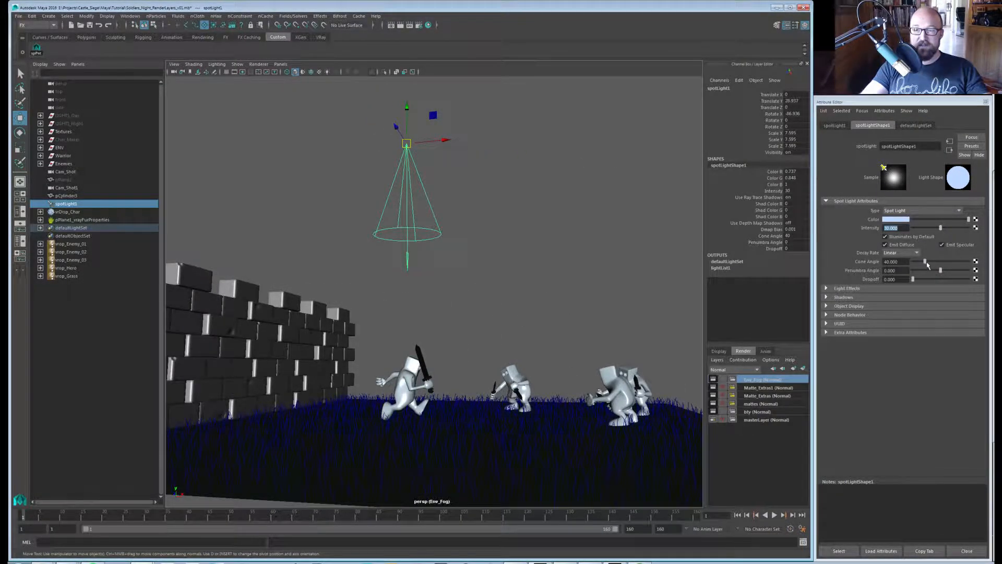
Widen the spot light's cone angle to about 52.6 and set its penumbra angle to 10.
left_click_drag(925, 262, 929, 262)
left_click(895, 270)
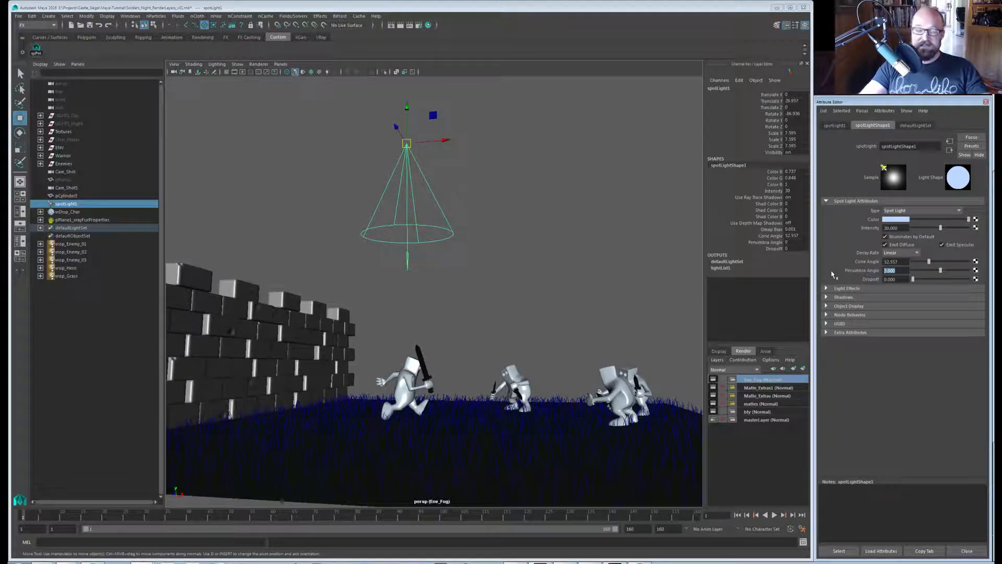
type("10")
key("Return")
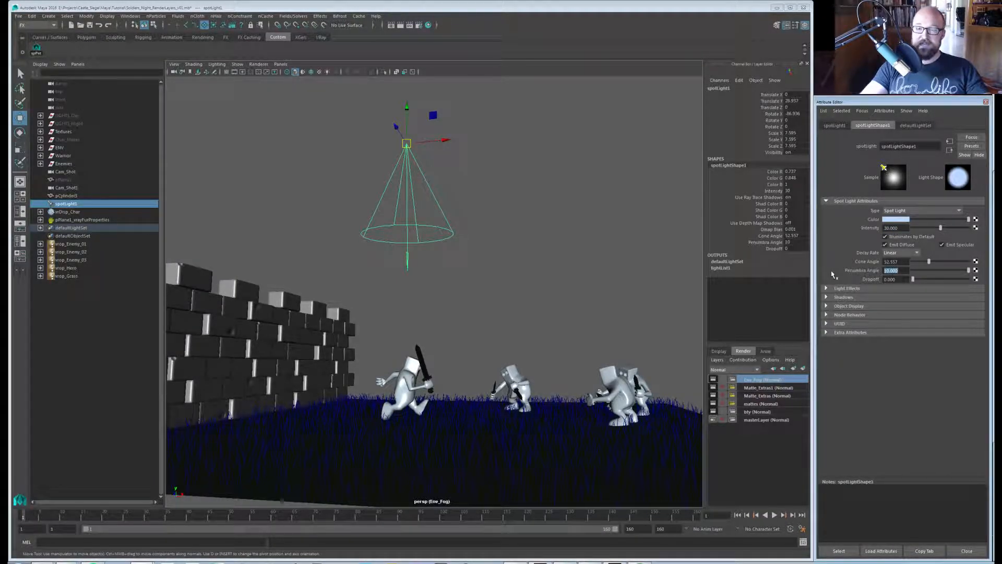
left_click_drag(566, 293, 545, 340, "alt")
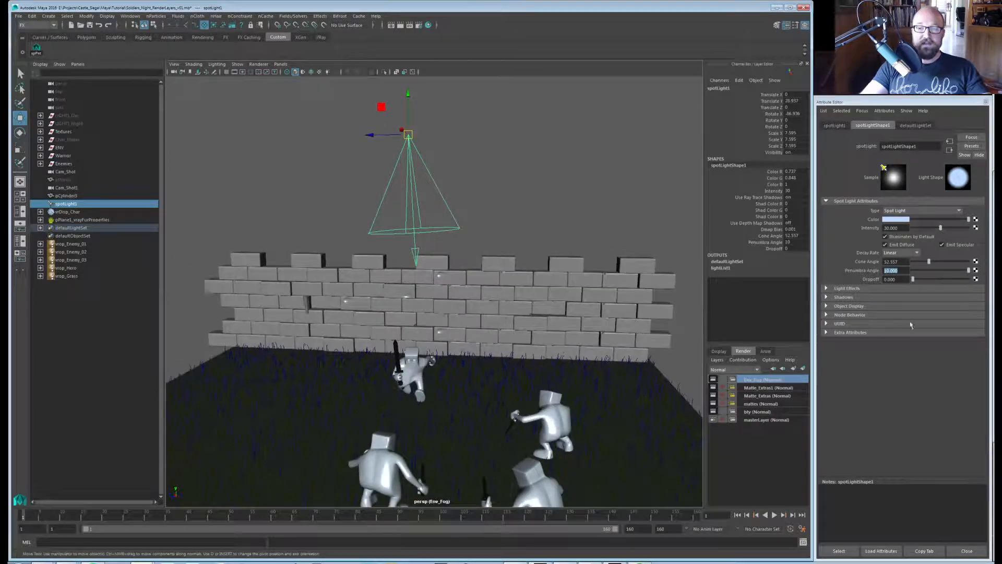
Set the spot light's raytrace shadow light radius to 1.
left_click(844, 297)
scroll(862, 372, "down", 4)
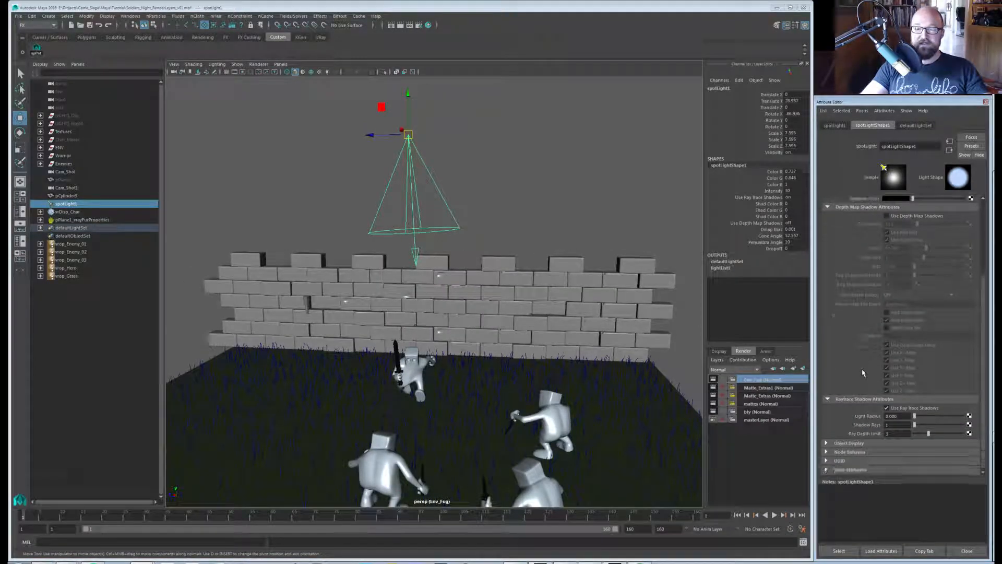
left_click(901, 416)
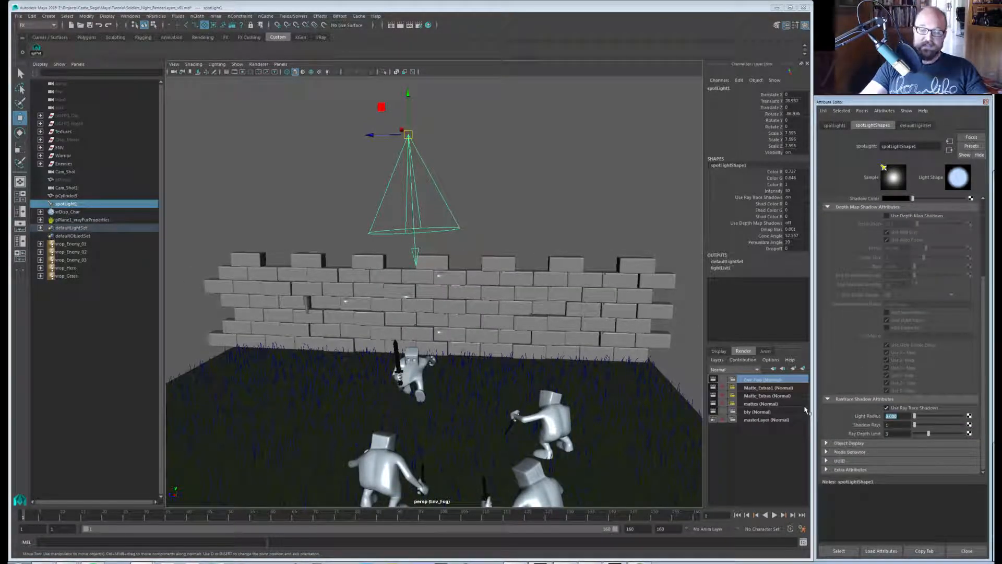
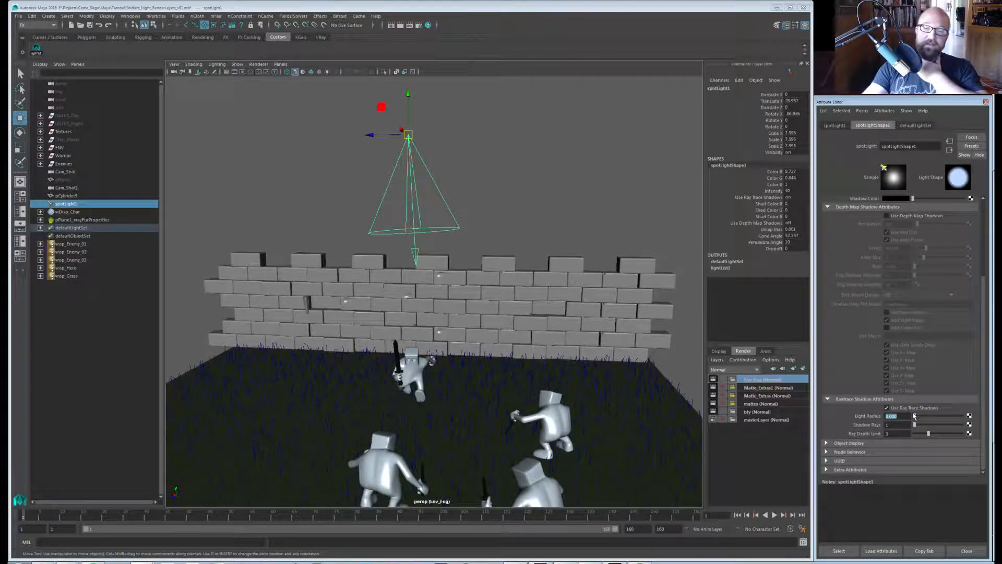
type("1")
key("Return")
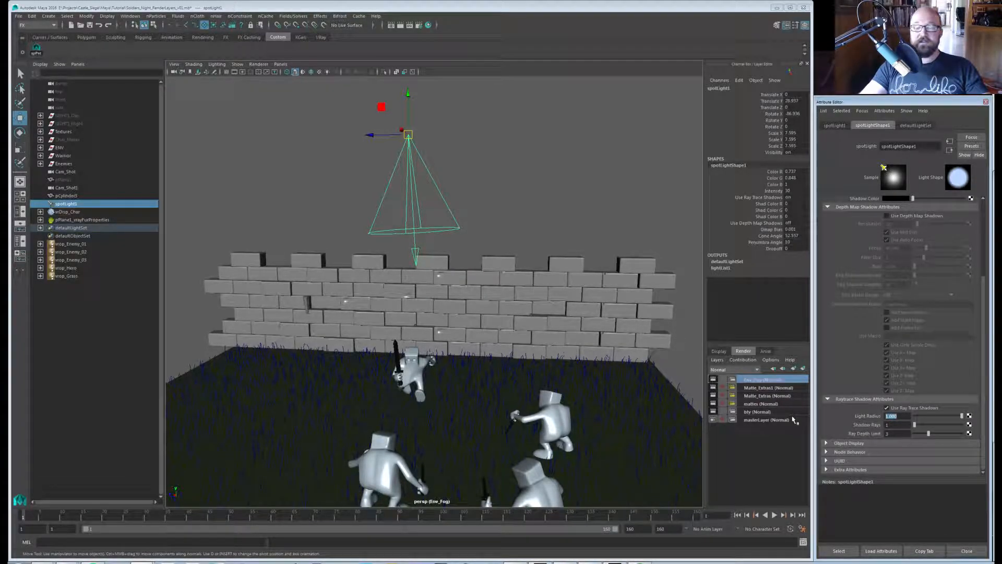
Clear the selection, enable the selection masks for all object types and reselect the spot light above the field.
mouse_move(563, 361)
left_mouse_down("alt")
mouse_move(553, 350)
mouse_move(571, 353)
left_mouse_up("alt")
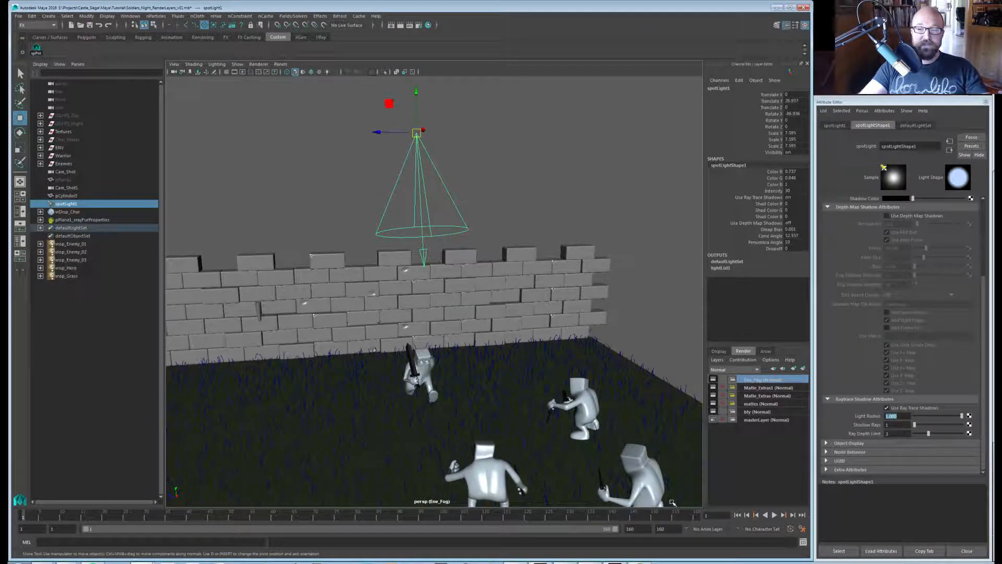
left_click_drag(507, 446, 560, 271, "alt")
left_click(591, 230)
left_click_drag(590, 229, 480, 163, "alt")
left_click_drag(365, 179, 449, 202, "alt")
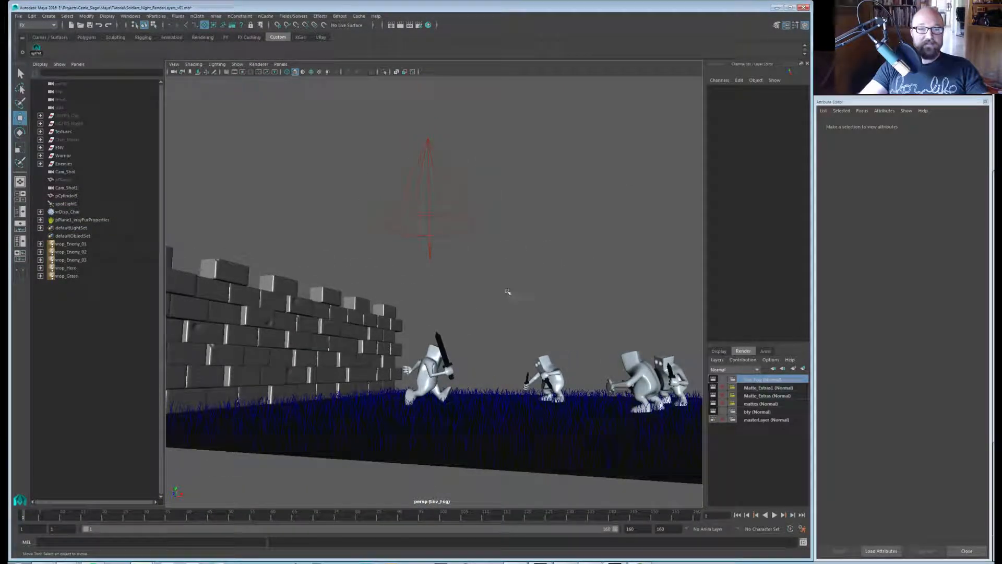
left_click(172, 27)
left_click(194, 29)
left_click_drag(335, 155, 559, 242)
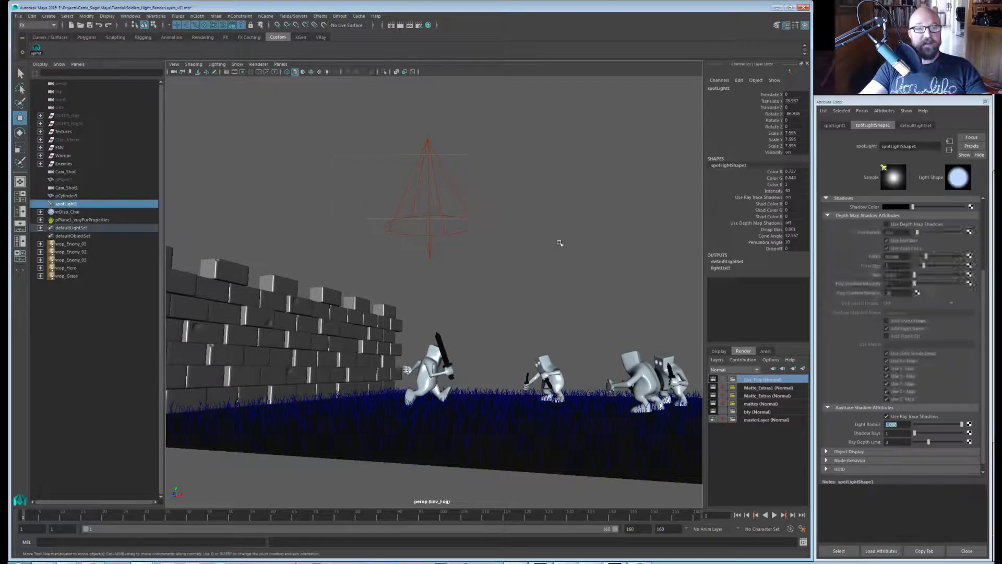
Shift the spot light along X toward the wall, tilt it about 10 degrees around Z and clear the selection.
left_click_drag(496, 292, 551, 328, "alt")
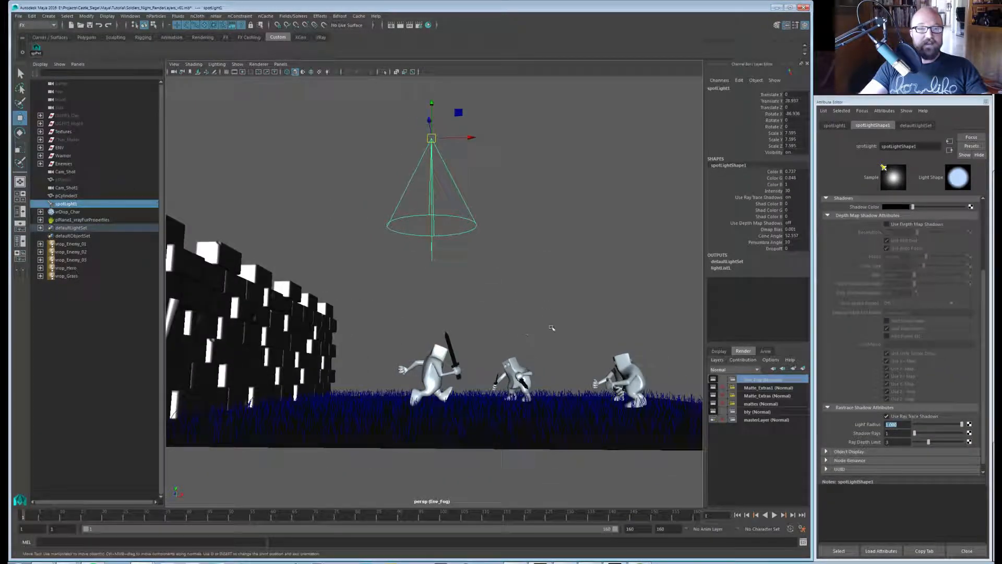
middle_click_drag(552, 328, 505, 320)
key("e")
left_click_drag(392, 166, 397, 170)
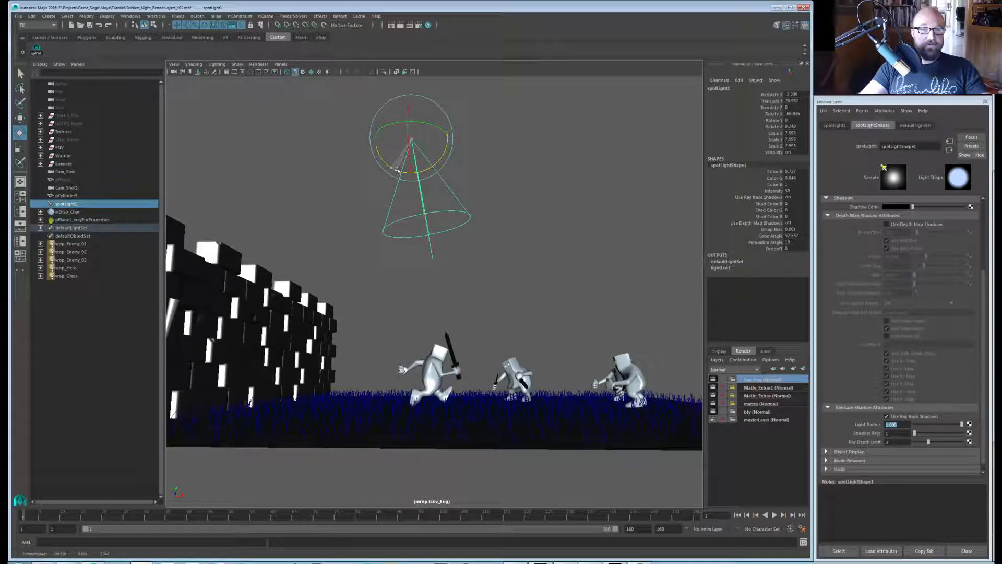
key("w")
middle_click_drag(527, 230, 500, 233)
left_click_drag(501, 233, 471, 273, "alt")
left_click(542, 259)
left_click_drag(541, 259, 512, 264, "alt")
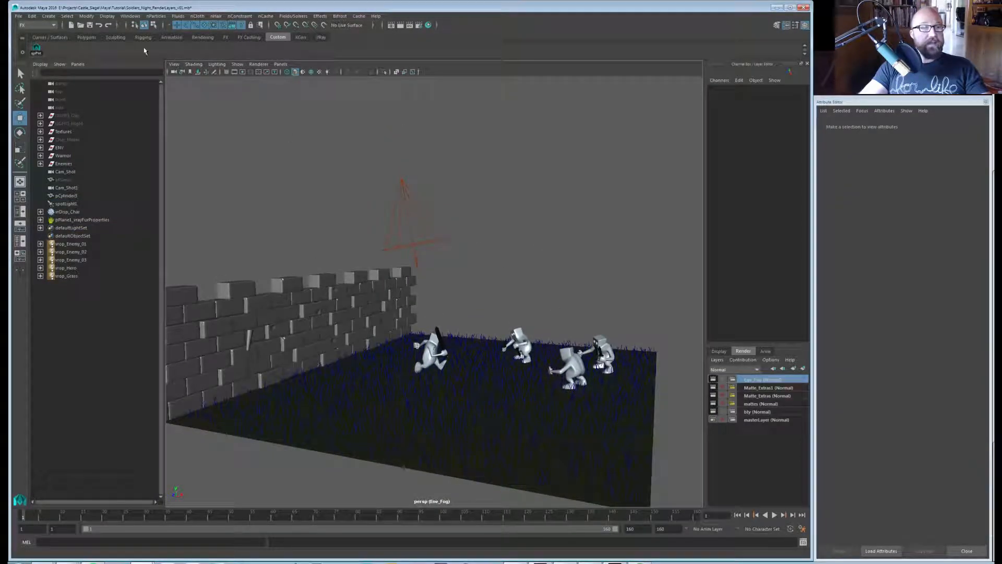
Create a layer override on Use environment volume in the Env_Fog layer's V-Ray render settings and enable it.
left_click(419, 25)
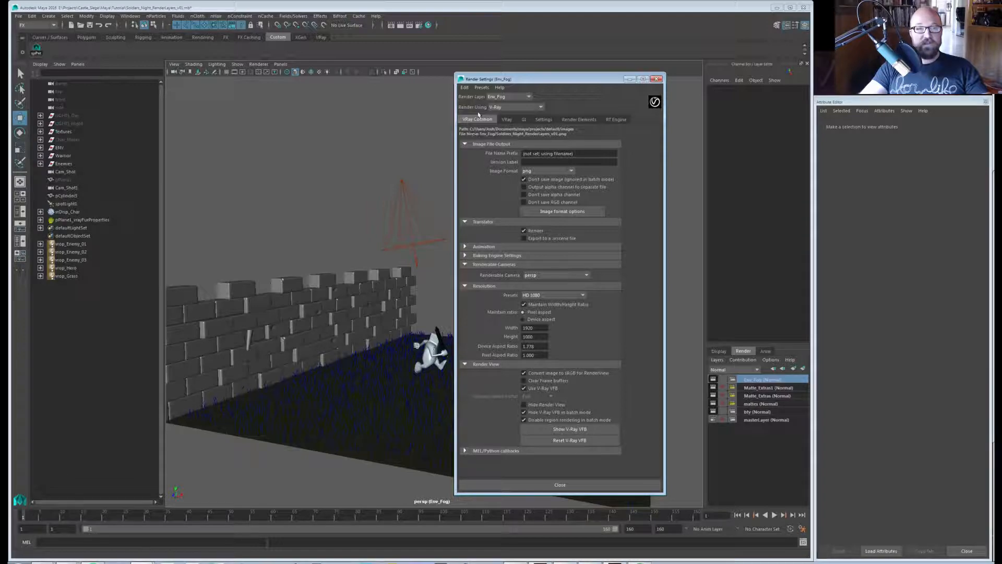
left_click(506, 120)
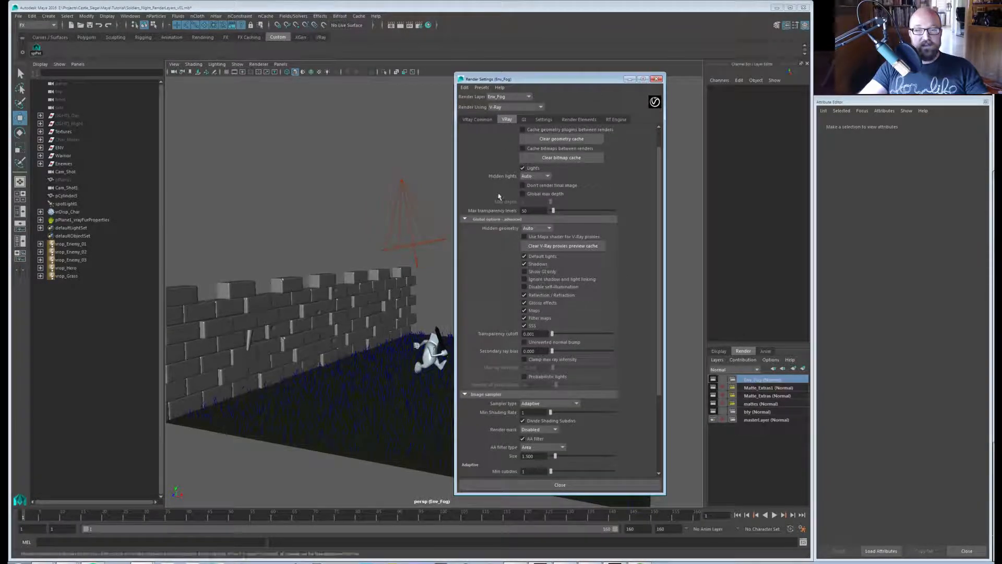
left_click(482, 129)
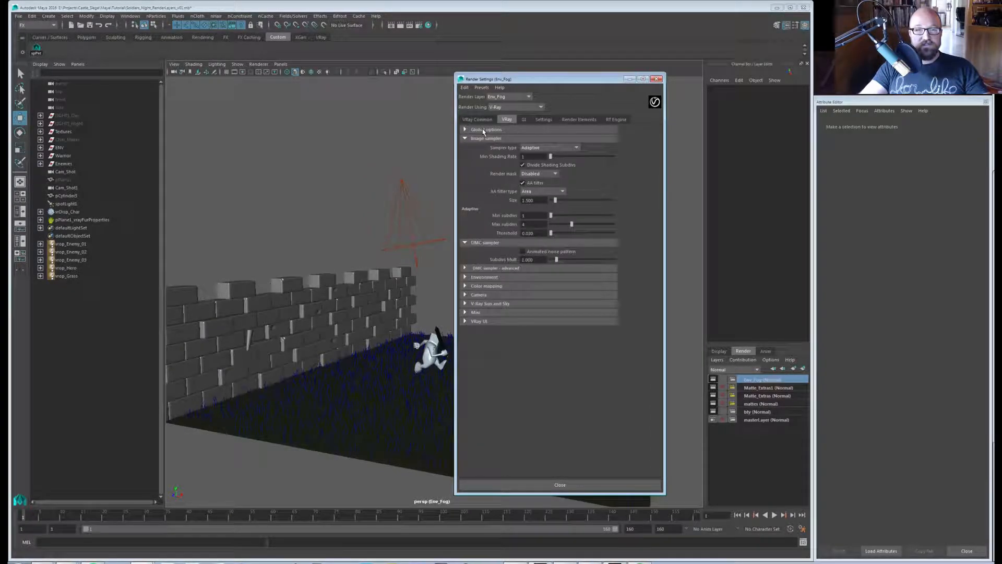
left_click(498, 278)
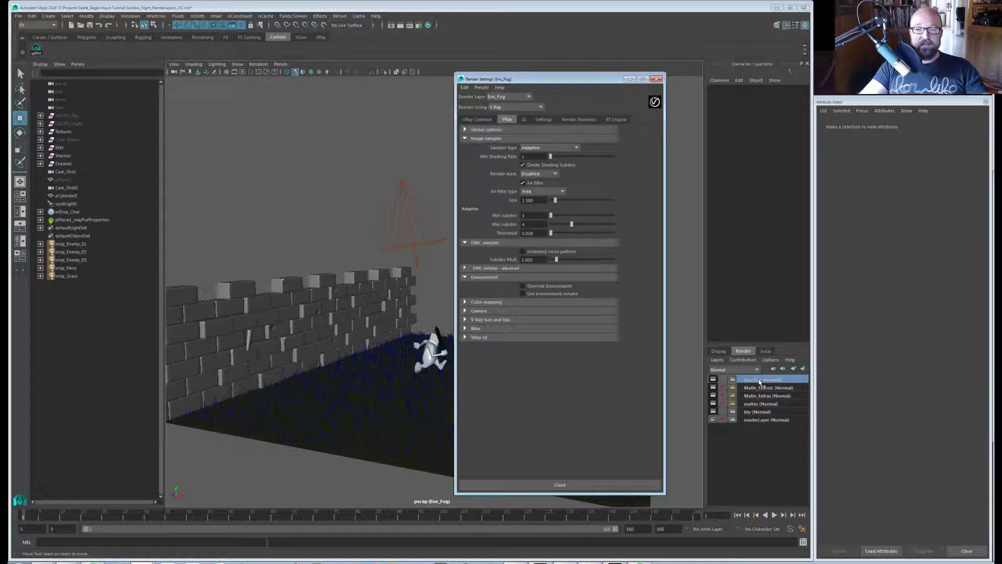
right_click(560, 295)
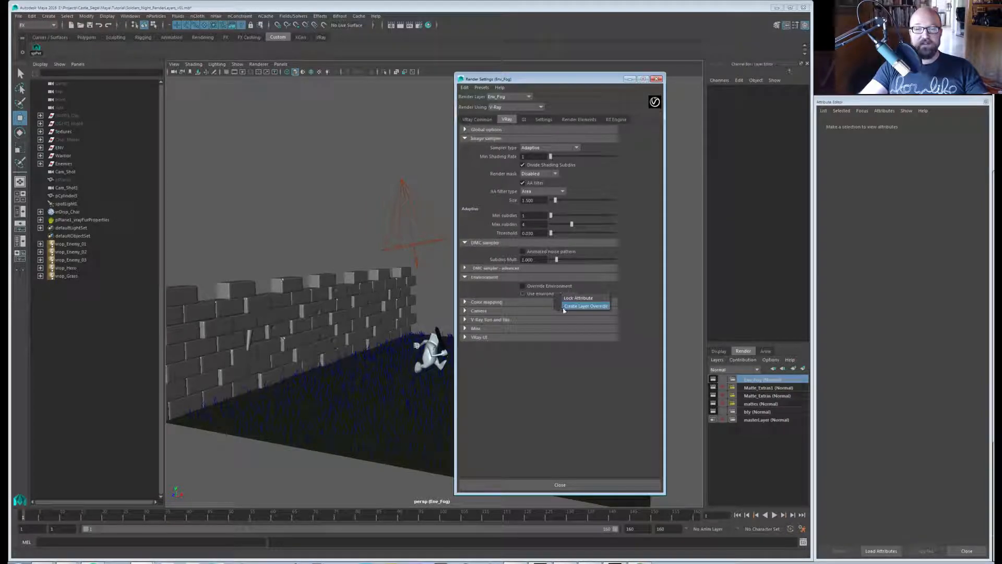
left_click(562, 307)
left_click(540, 296)
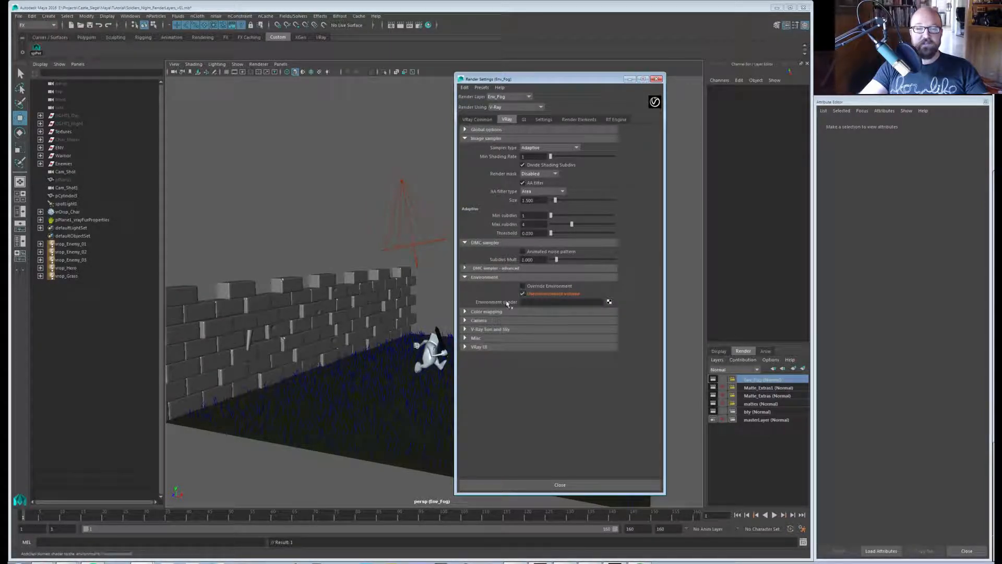
Assign a new VRay Environment Fog node as the environment shader, load its attributes and close the render settings.
left_click(609, 302)
left_click_drag(533, 198, 423, 106)
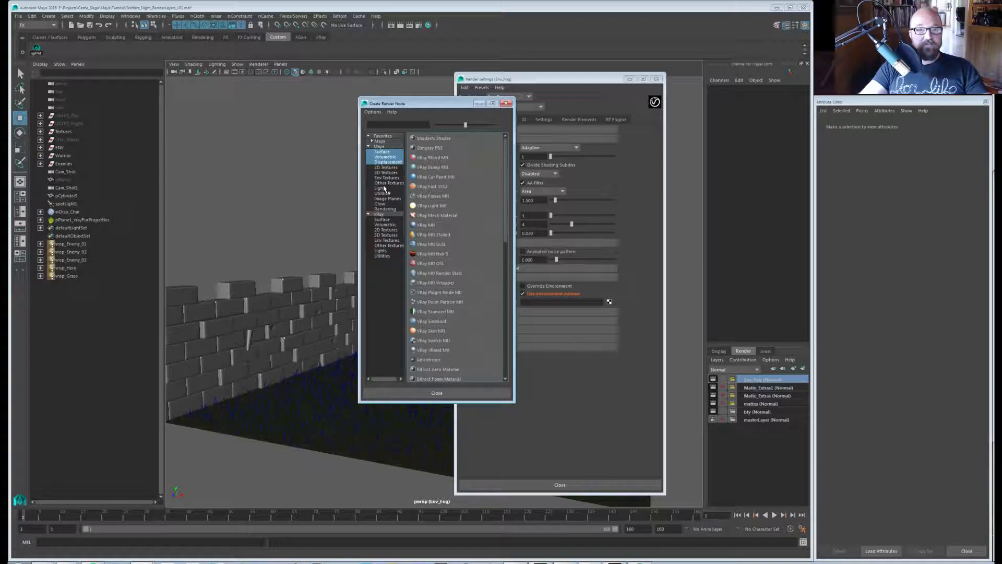
left_click(385, 157)
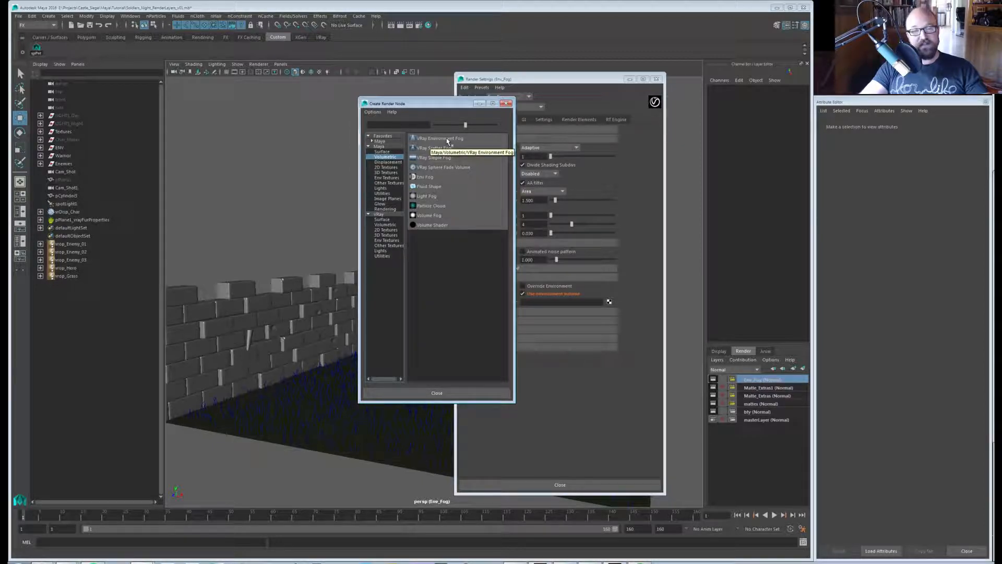
left_click(446, 139)
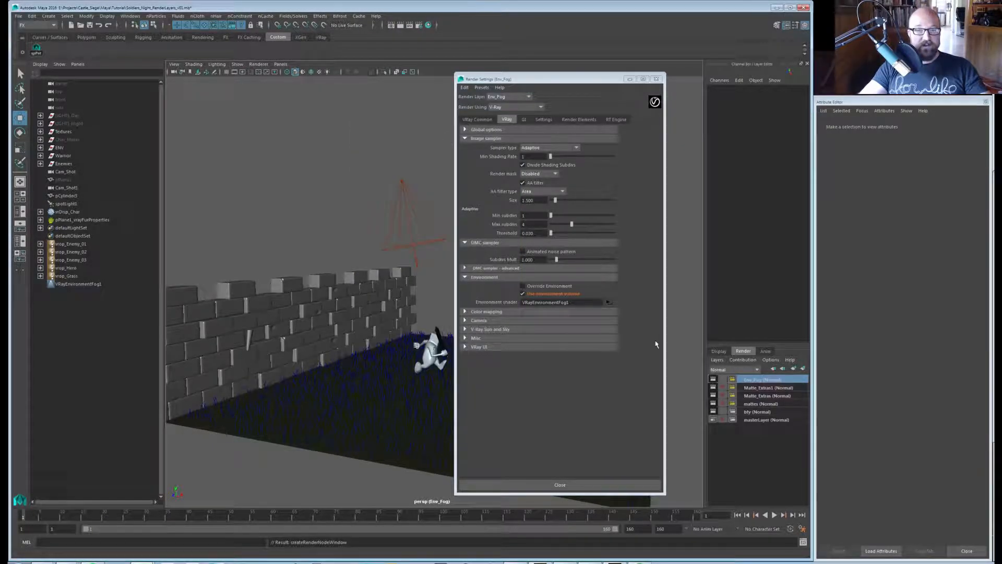
left_click(608, 302)
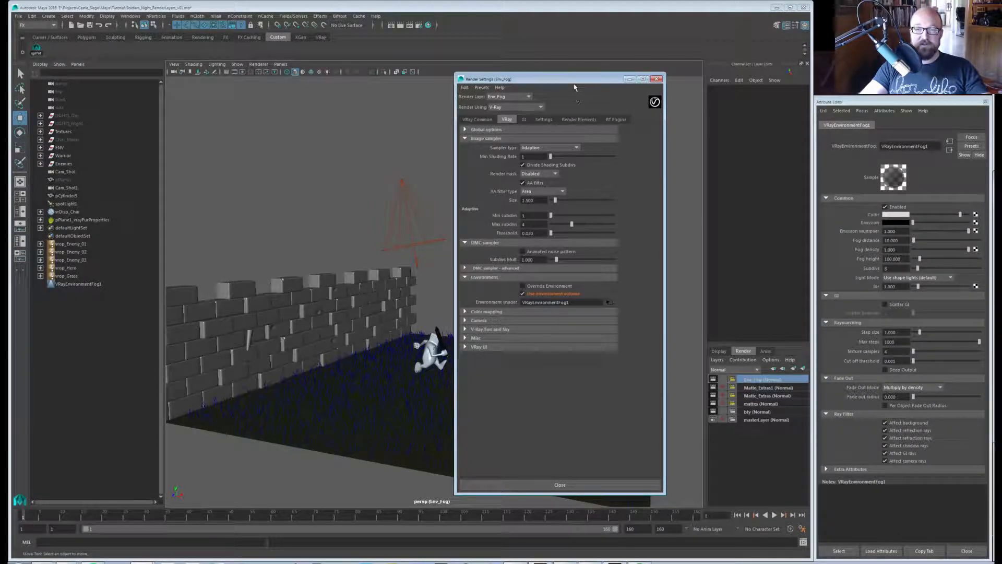
left_click_drag(578, 81, 612, 82)
left_click(690, 79)
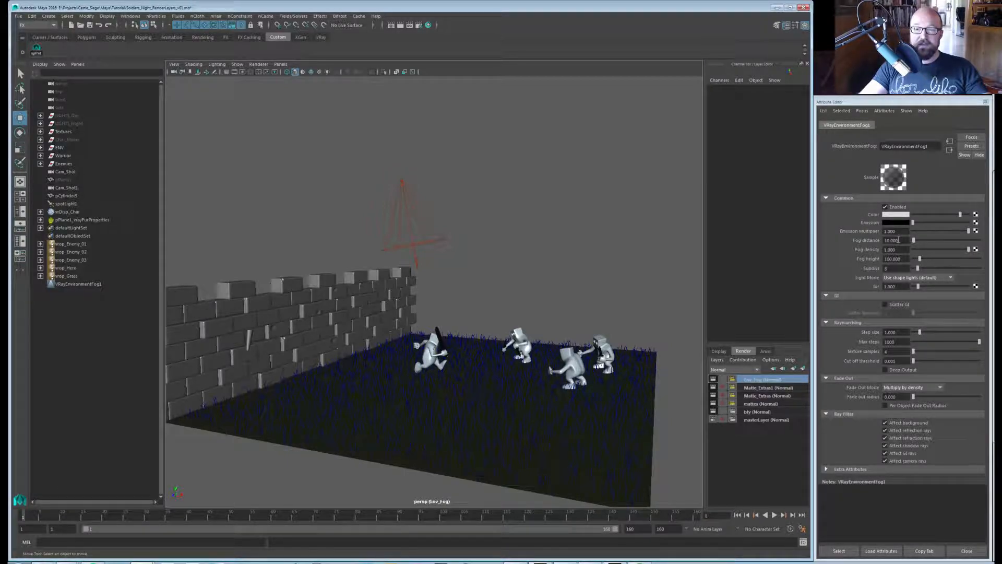
left_click_drag(573, 310, 487, 290, "alt")
right_click_drag(494, 300, 492, 321, "alt")
left_click_drag(492, 321, 562, 324, "alt")
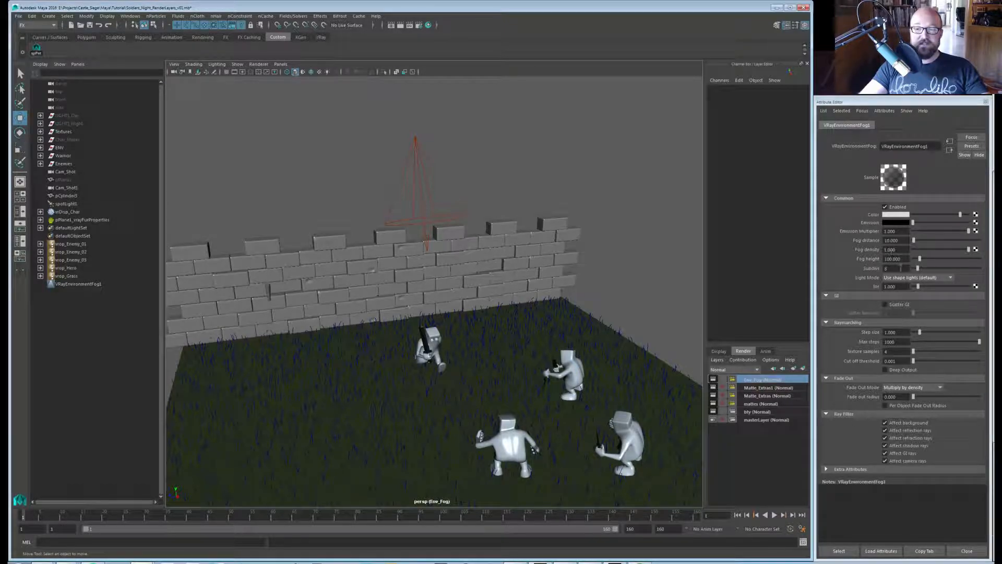
left_click_drag(574, 299, 641, 263, "alt")
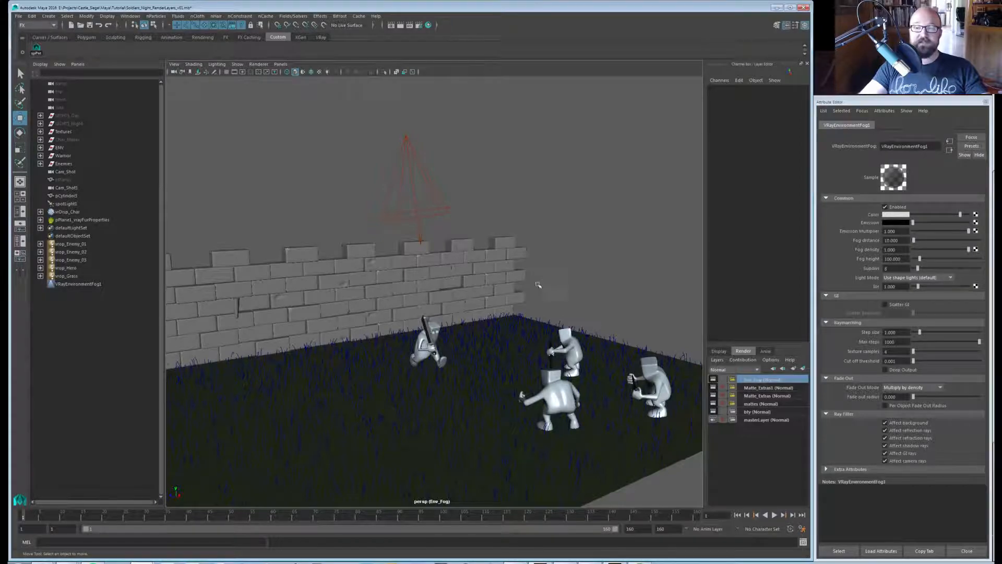
left_click_drag(538, 284, 459, 306, "alt")
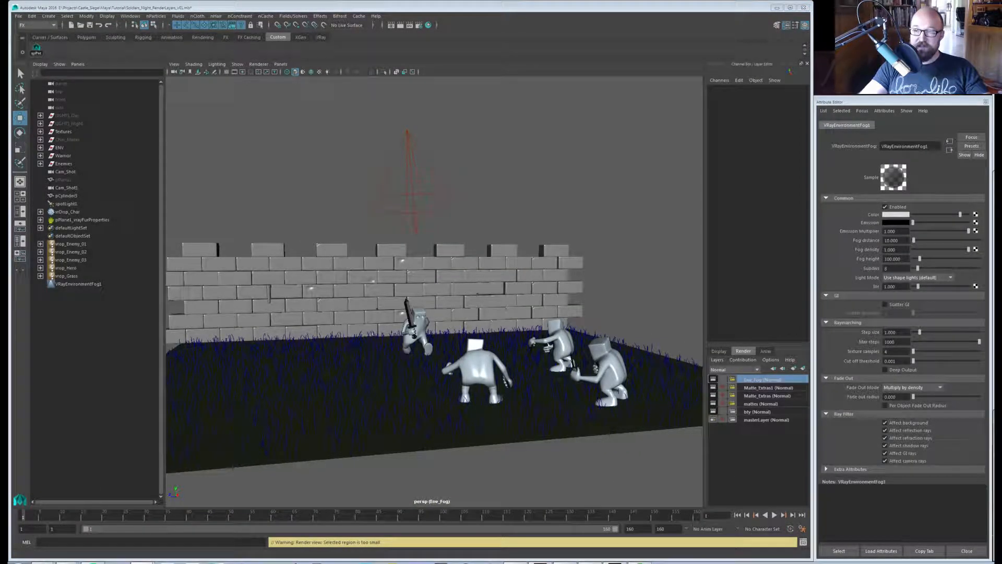
Show the V-Ray frame buffer at 200% zoom and move it clear of the spot light in the viewport.
left_click_drag(592, 132, 277, 82)
scroll(320, 187, "down", 1)
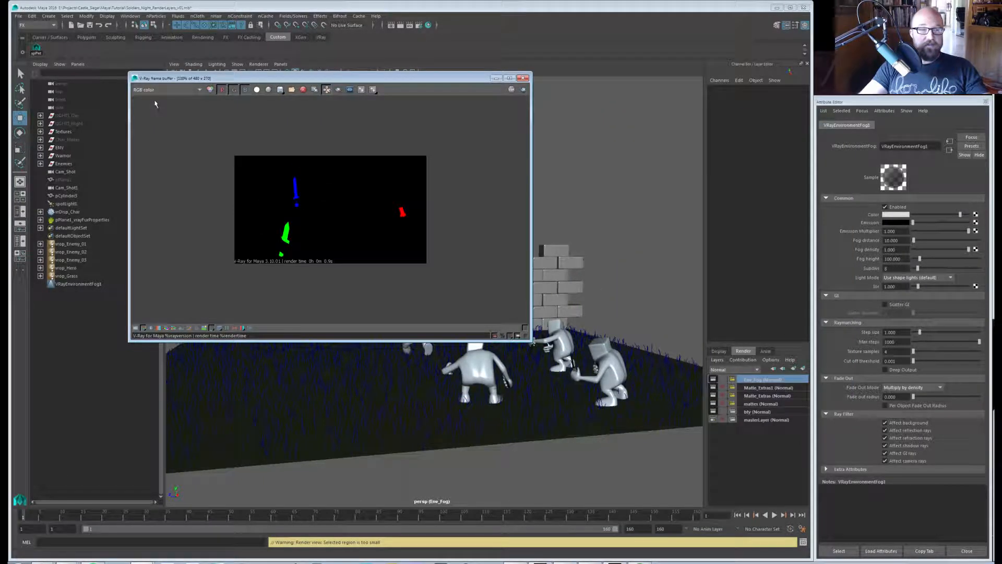
scroll(205, 141, "up", 1)
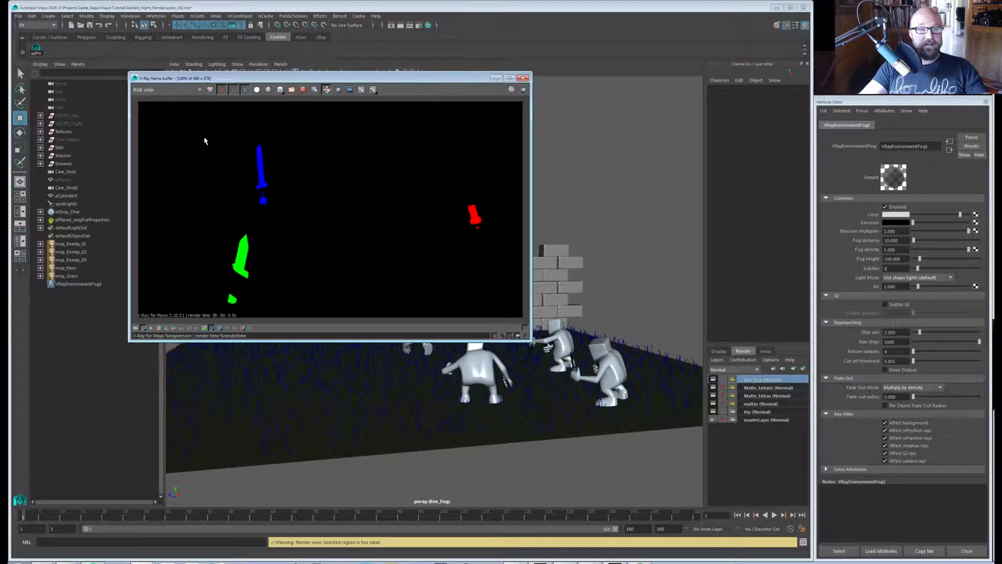
left_click_drag(249, 73, 155, 275)
Review the Env_Fog layer's RT Engine settings, close the render settings and start an interactive render in the frame buffer.
left_click(409, 25)
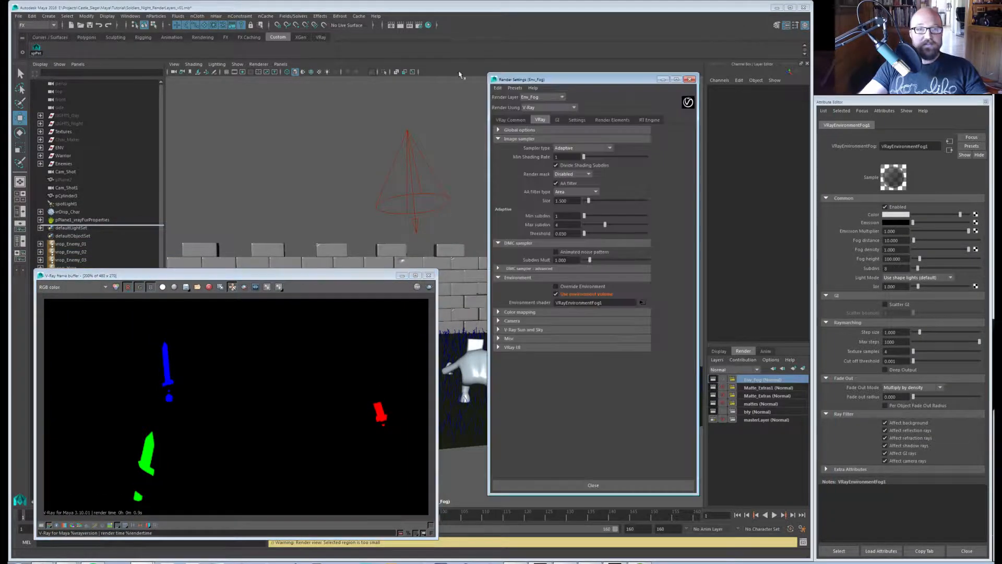
left_click(612, 120)
left_click(649, 120)
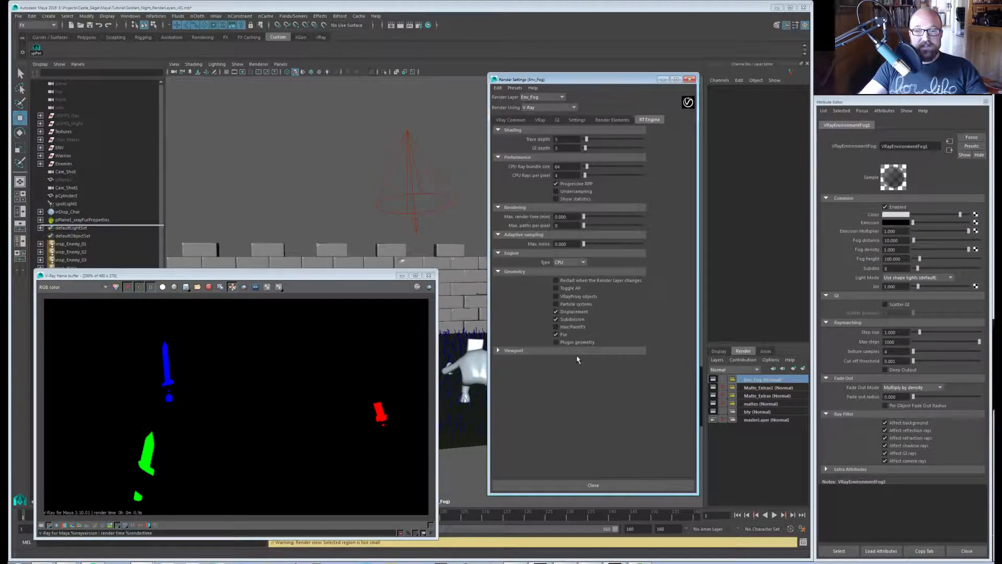
left_click(692, 79)
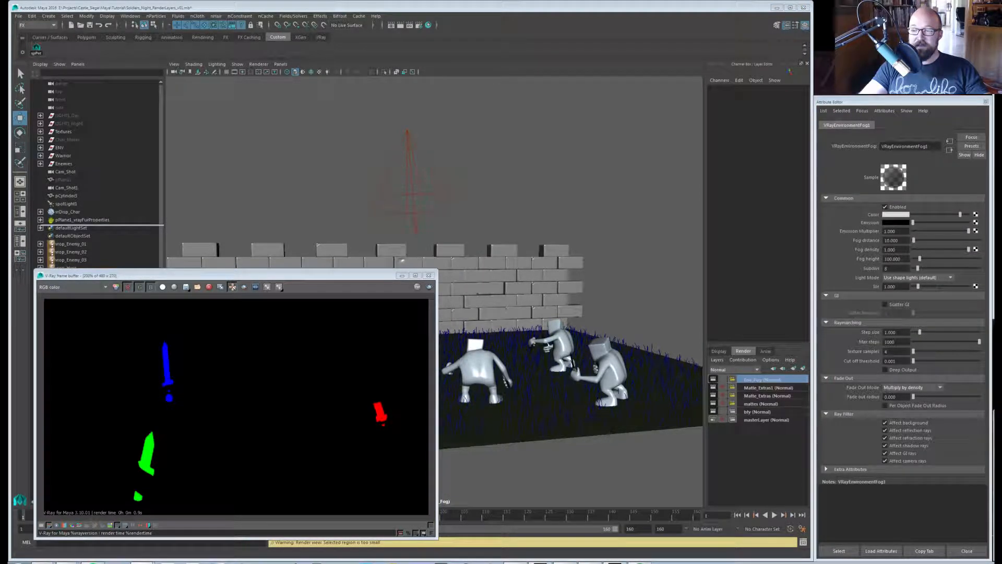
left_click(429, 286)
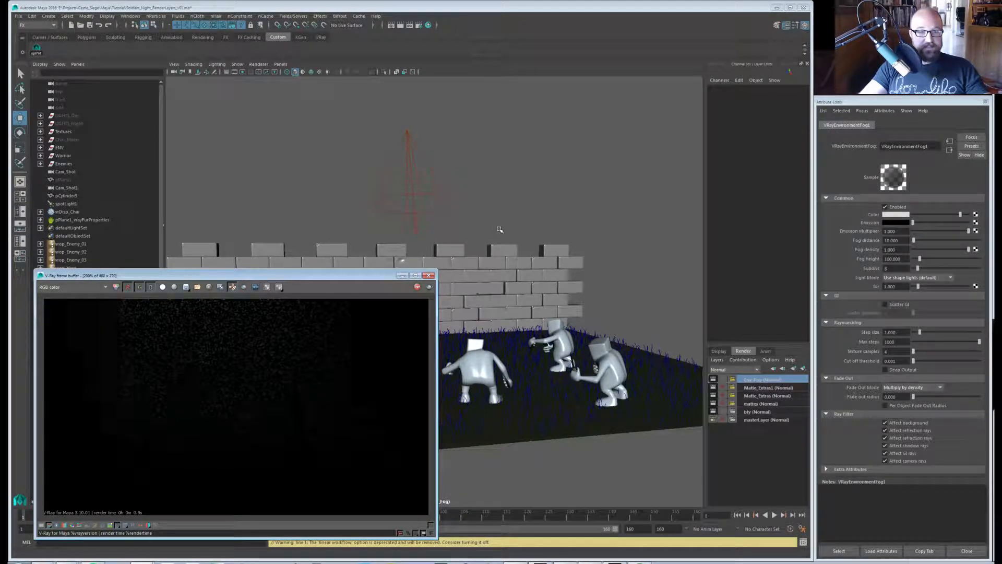
Select the spot light above the wall and set its intensity to 500.
left_click_drag(494, 236, 523, 217, "alt")
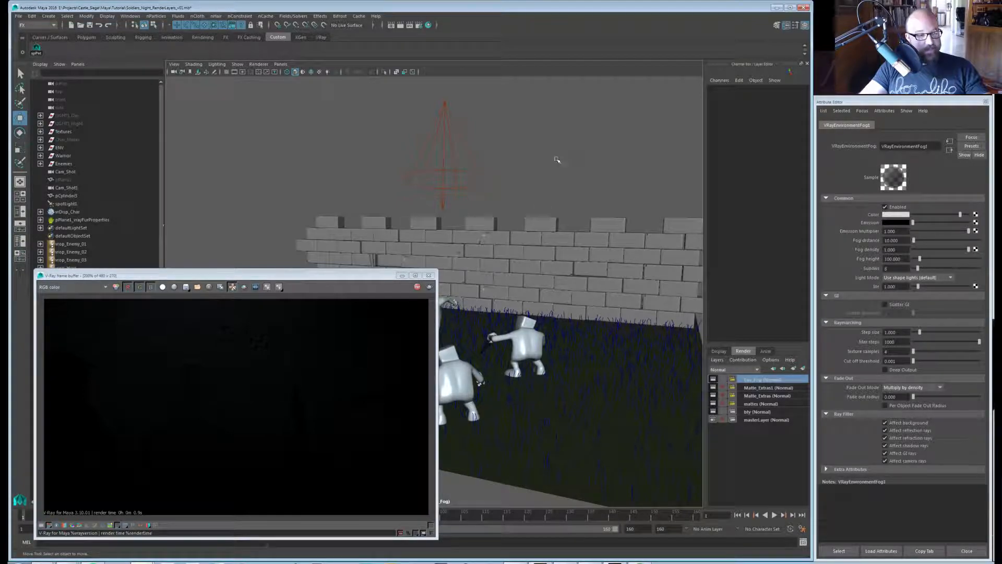
left_click(467, 183)
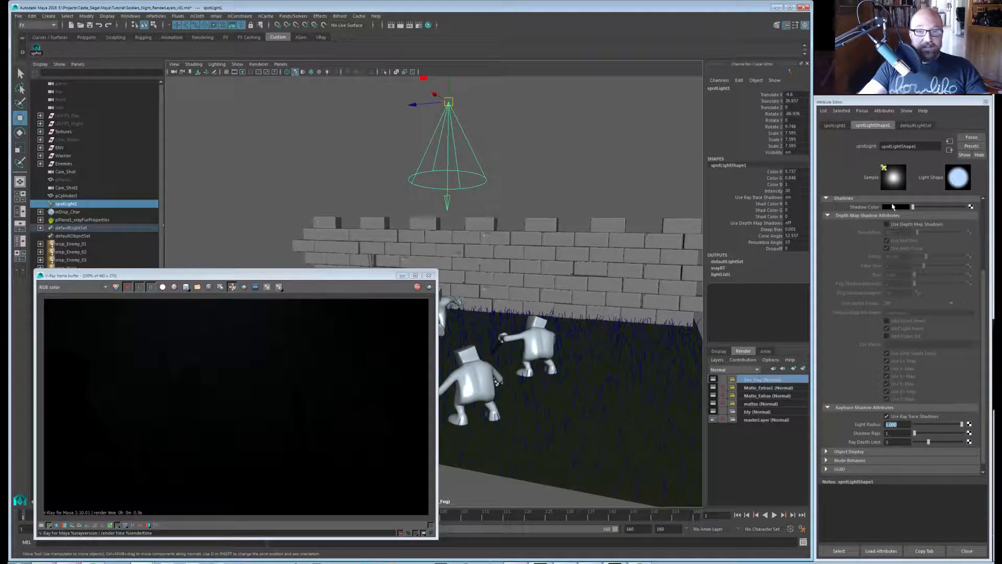
scroll(854, 253, "up", 3)
double_click(893, 228)
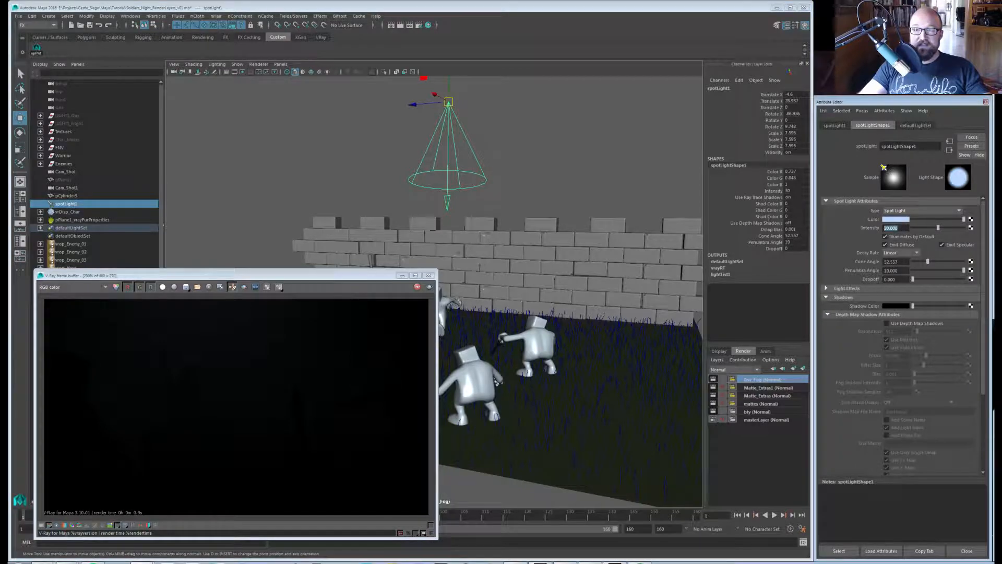
type("50")
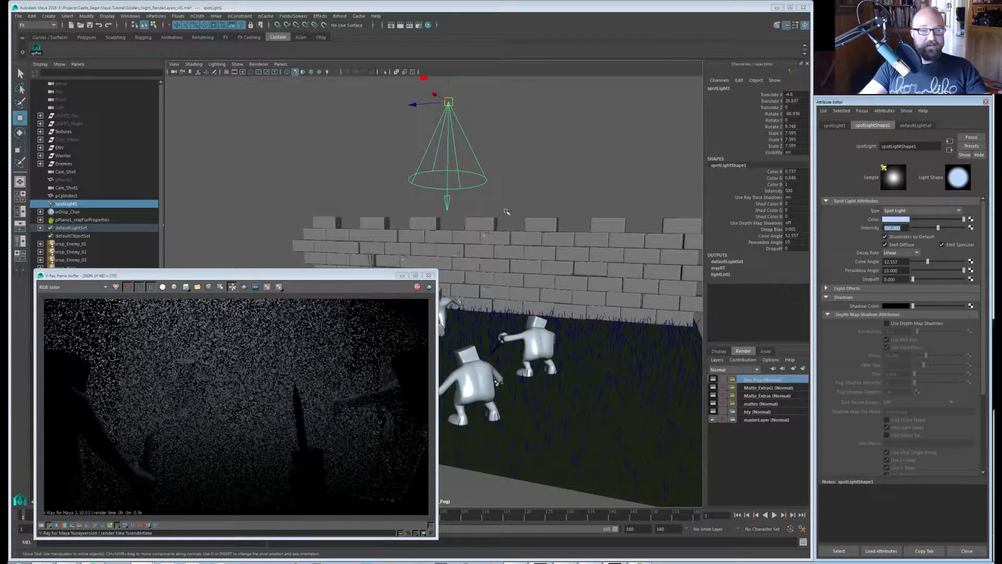
Set the light radius of the spot light's raytraced shadows to 1.
middle_click_drag(565, 214, 563, 201, "alt")
scroll(886, 424, "down", 3)
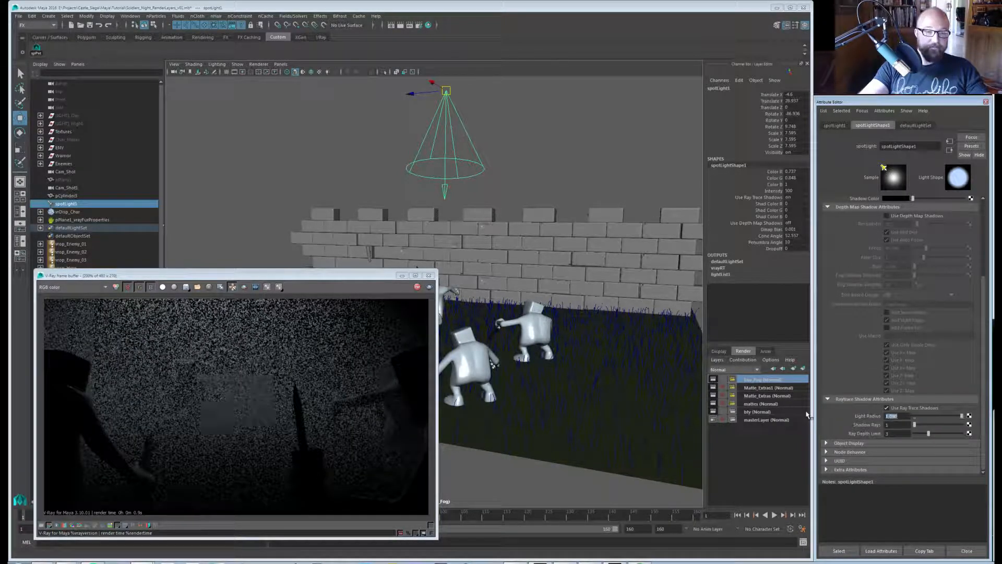
type("1")
key("Return")
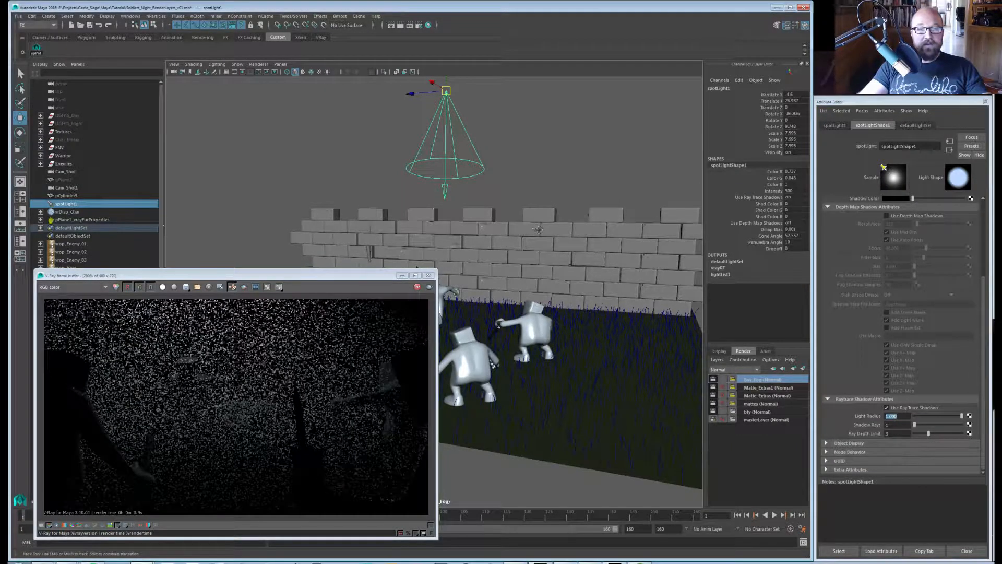
Narrow the spot light's cone angle to about 18.7 and set its penumbra angle to 5.
scroll(530, 230, "down", 5)
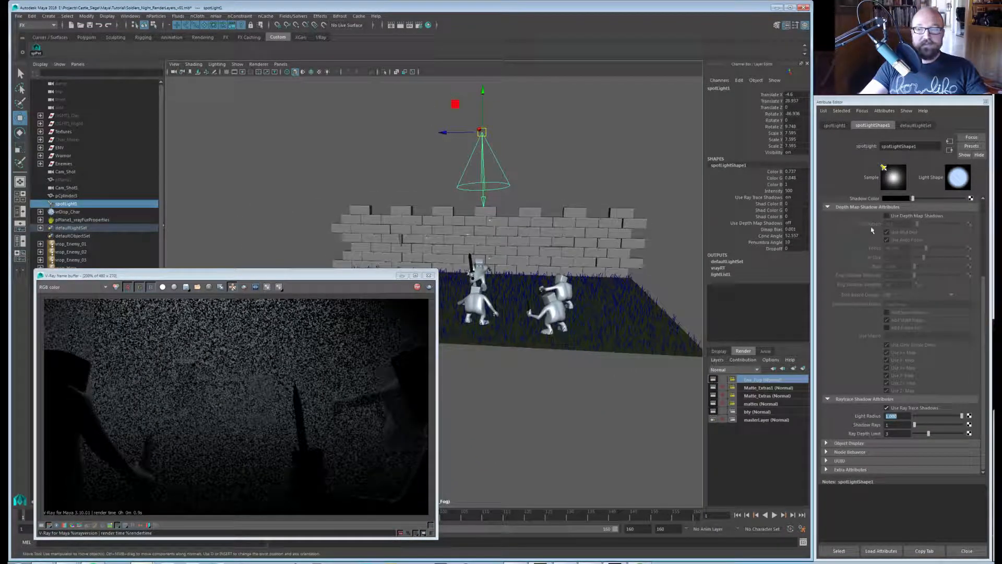
scroll(966, 217, "up", 3)
left_click_drag(930, 262, 918, 265)
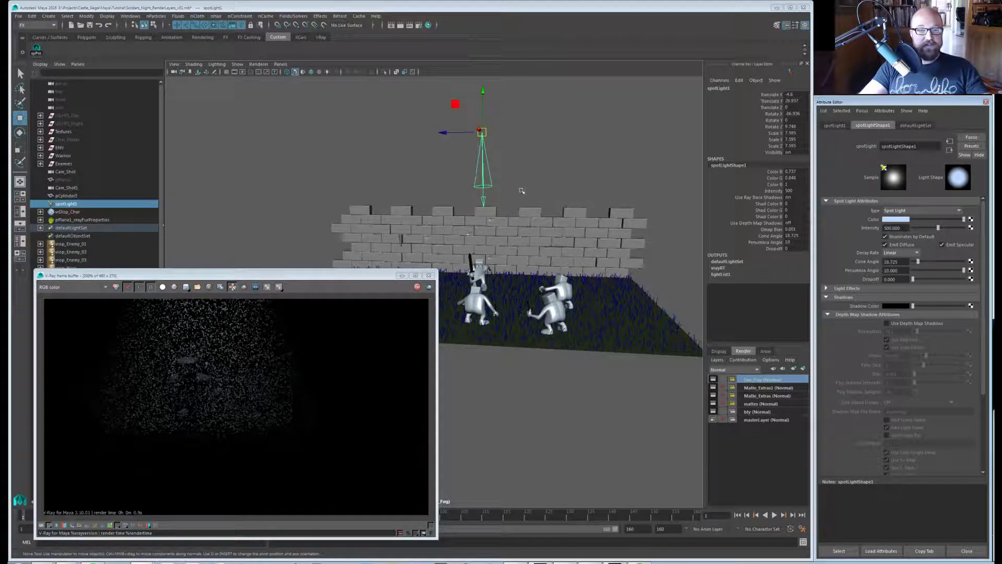
left_click_drag(518, 182, 508, 210, "alt")
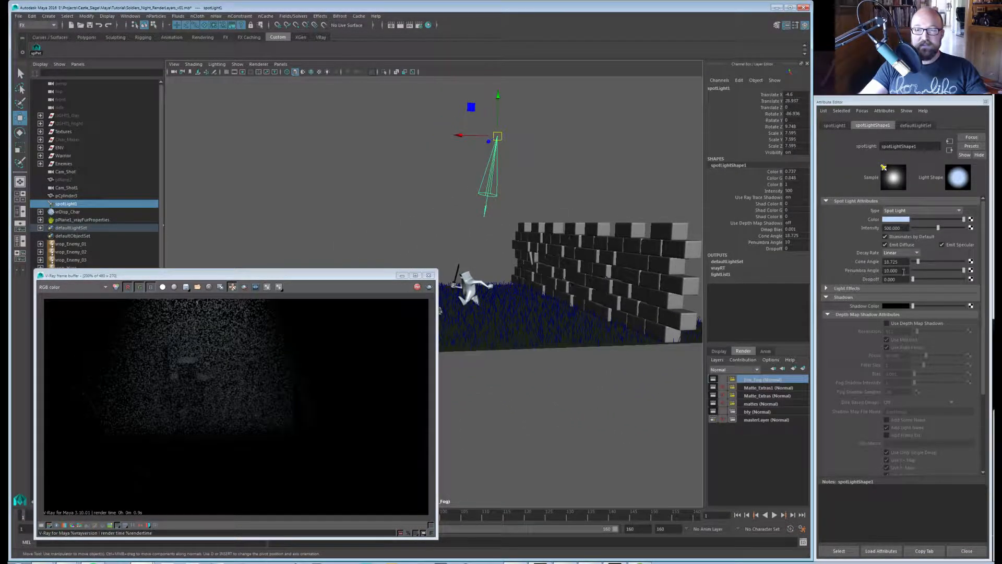
left_click_drag(899, 271, 784, 260)
type("5")
key("Return")
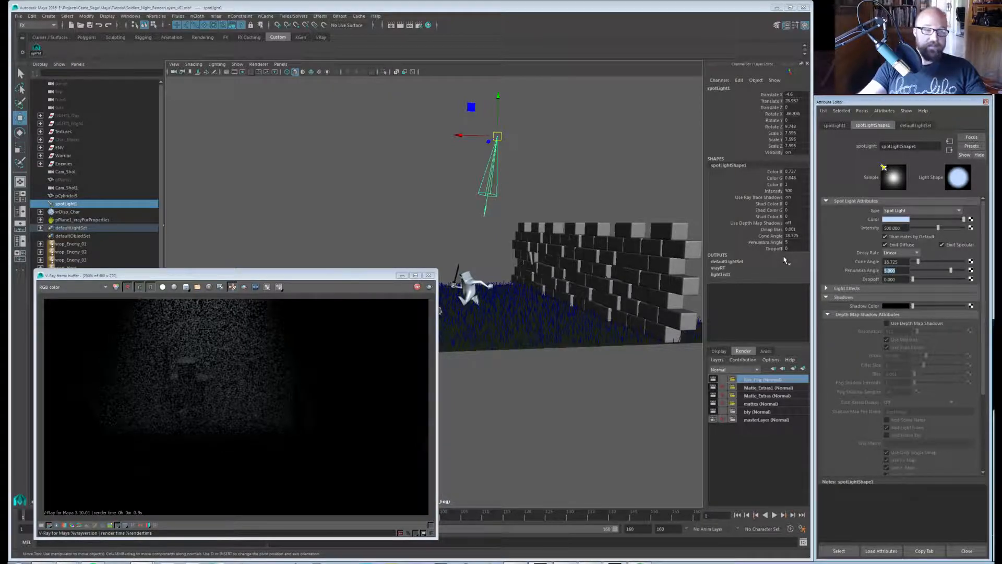
Load the environment fog's attributes from the Env_Fog layer's V-Ray environment settings and close the render settings.
middle_click_drag(448, 219, 456, 222, "alt")
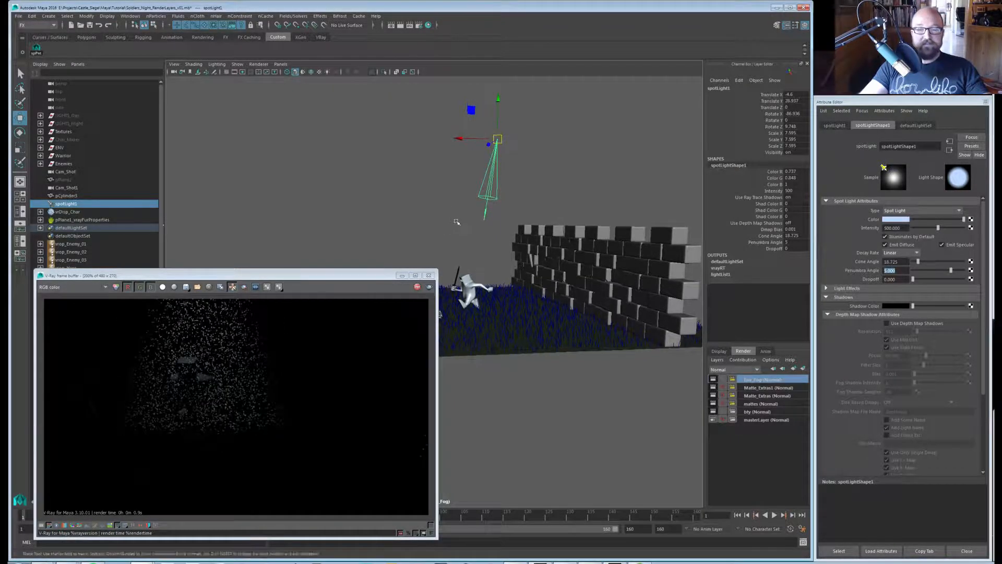
left_click_drag(457, 222, 351, 139, "alt")
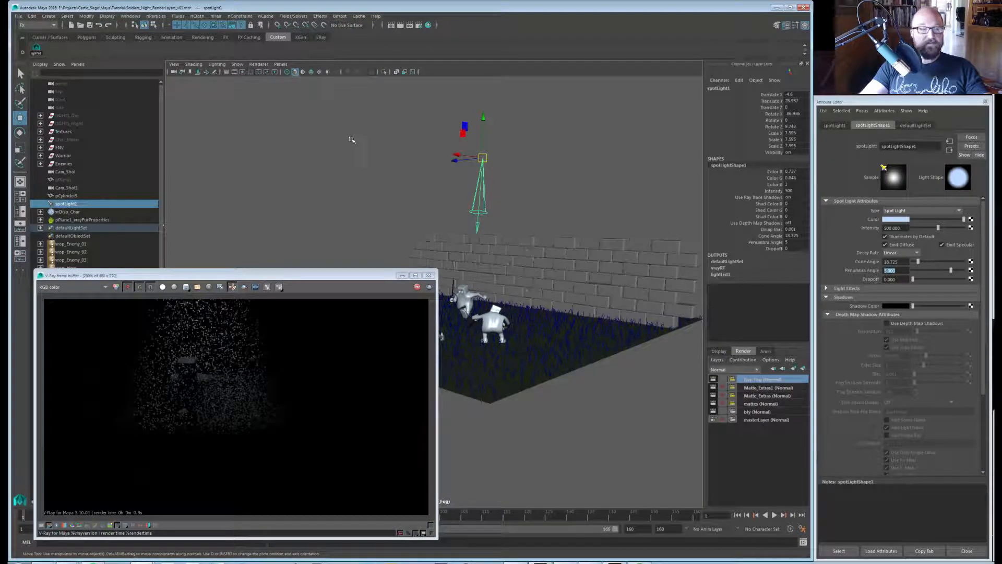
left_click(418, 24)
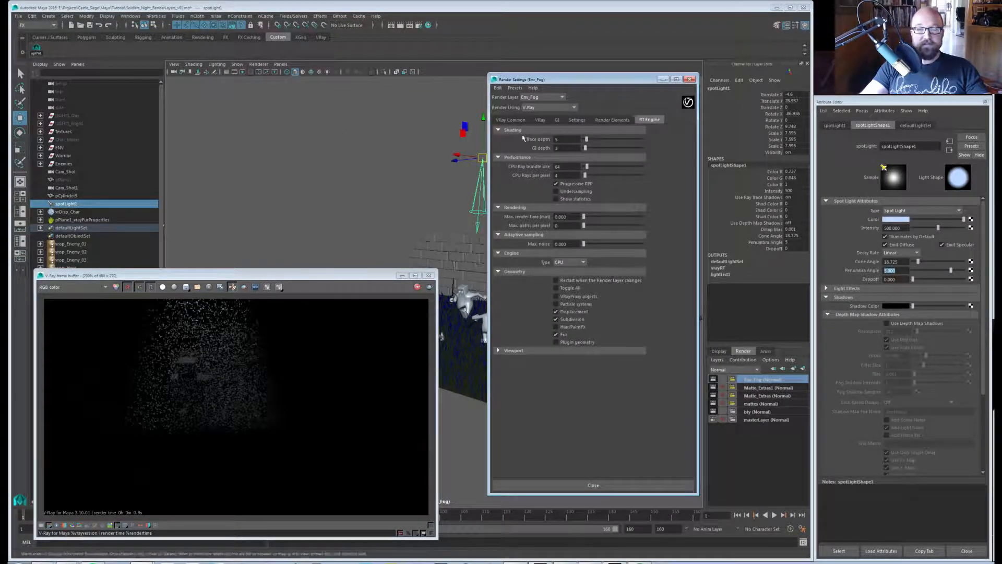
left_click(539, 120)
left_click(642, 302)
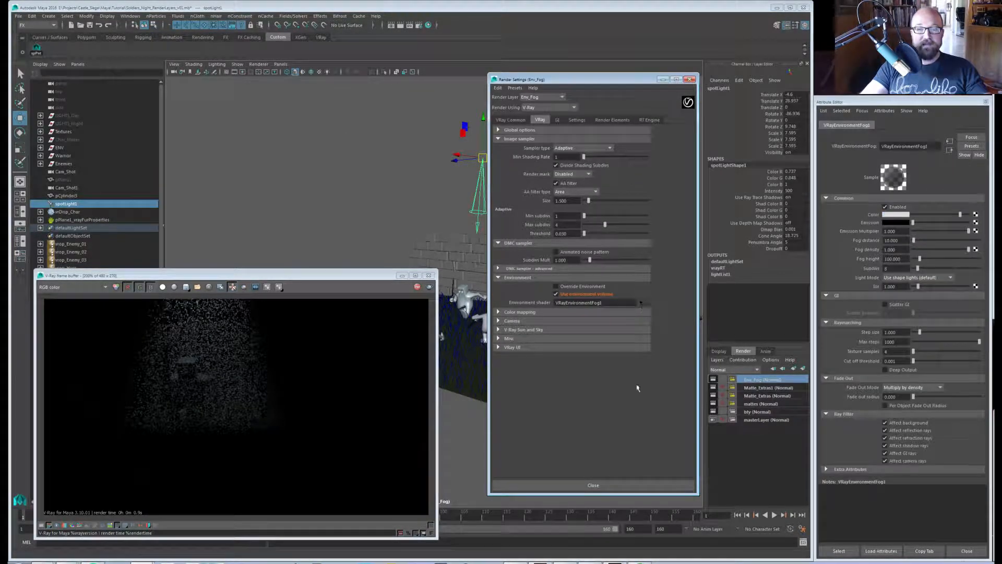
left_click(606, 486)
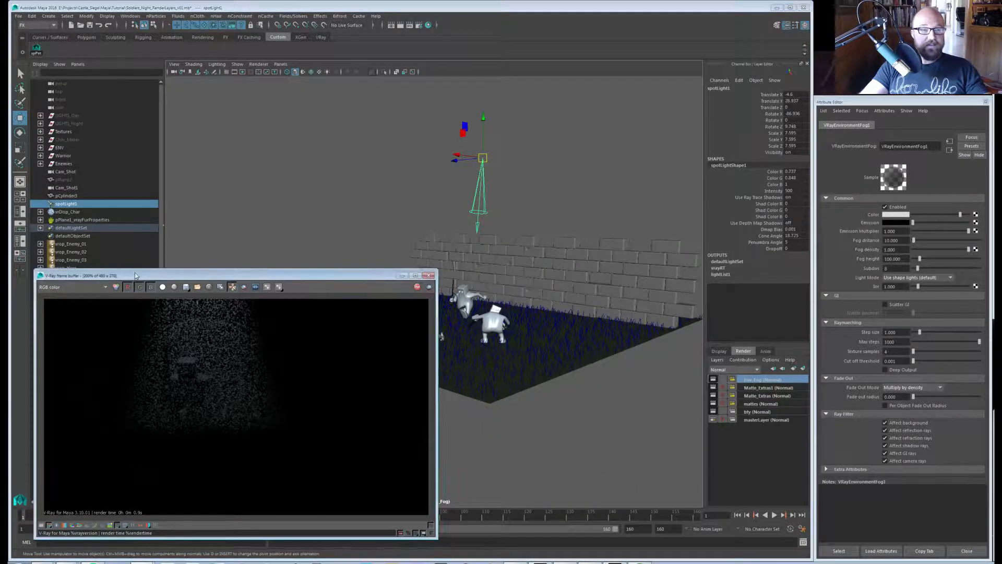
Select the environment fog node and set its fog distance to 40 after trying 5 and 20.
left_click_drag(98, 275, 134, 258)
left_click(73, 284)
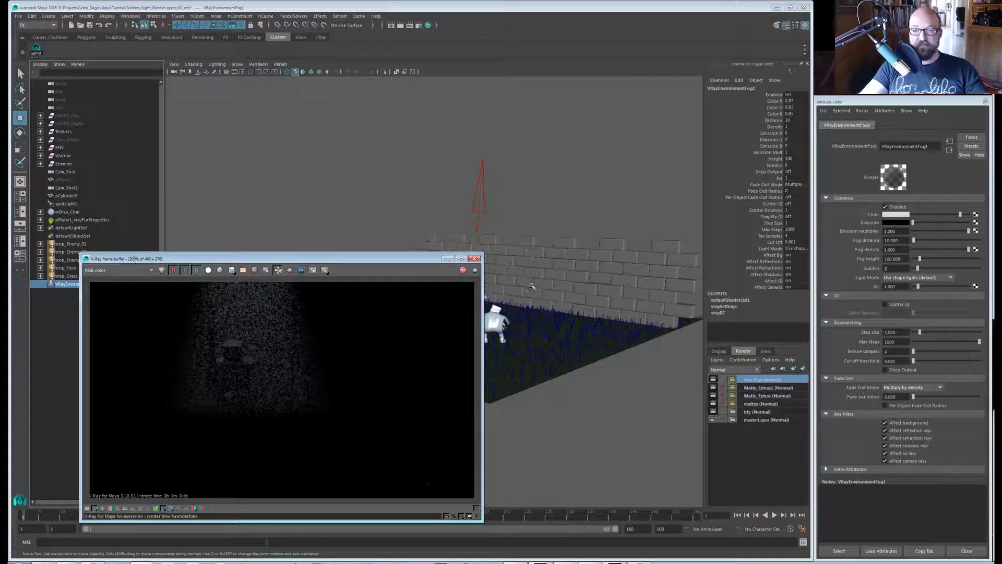
double_click(901, 241)
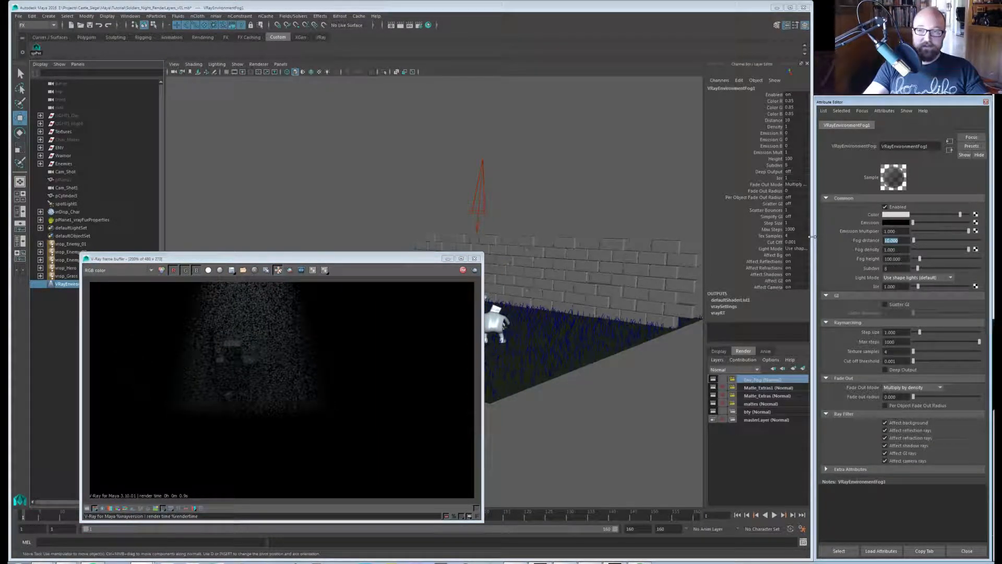
type("5")
key("Return")
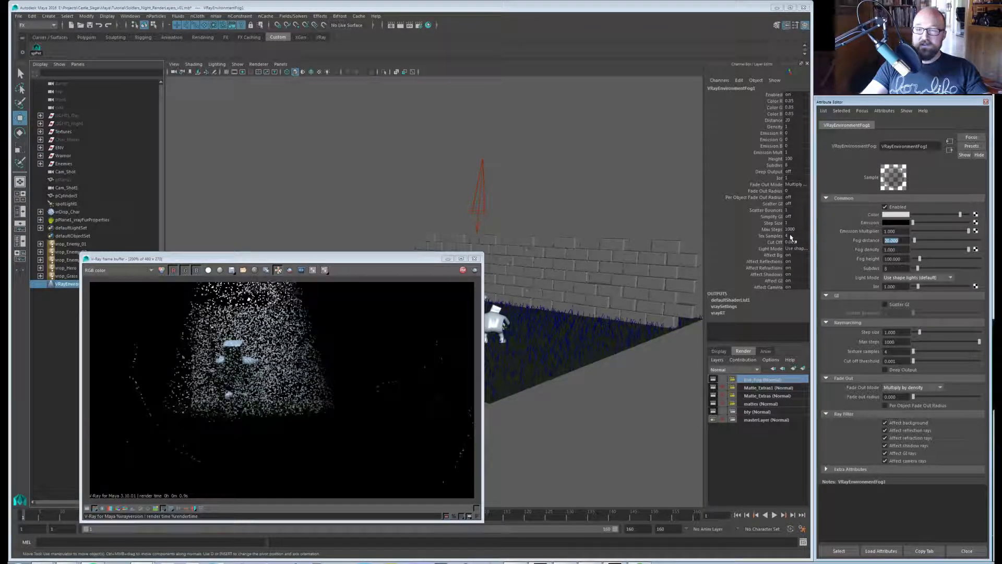
type("40")
key("Return")
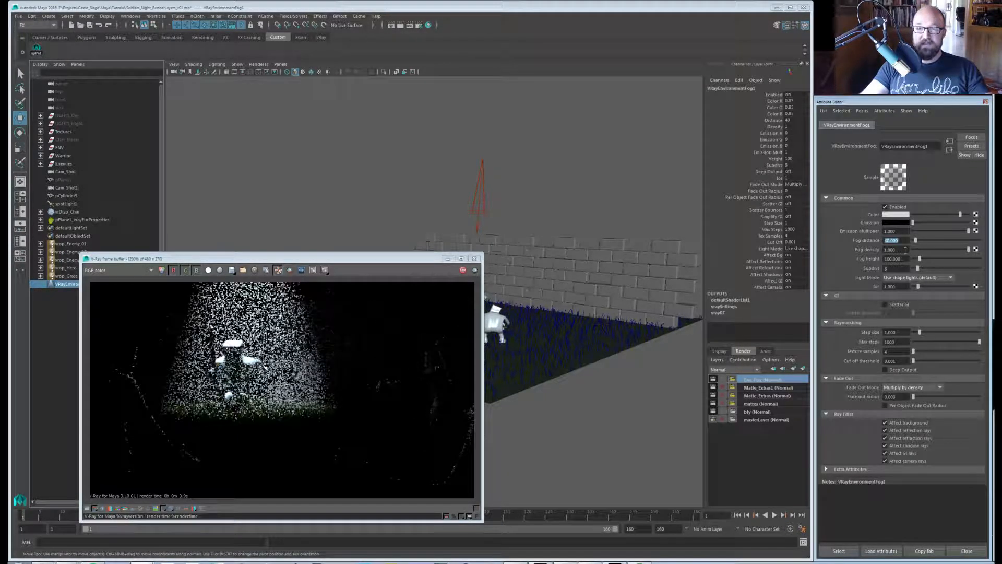
Set the fog density to 0.5 and inspect the light cone around the character close up in the render.
double_click(904, 250)
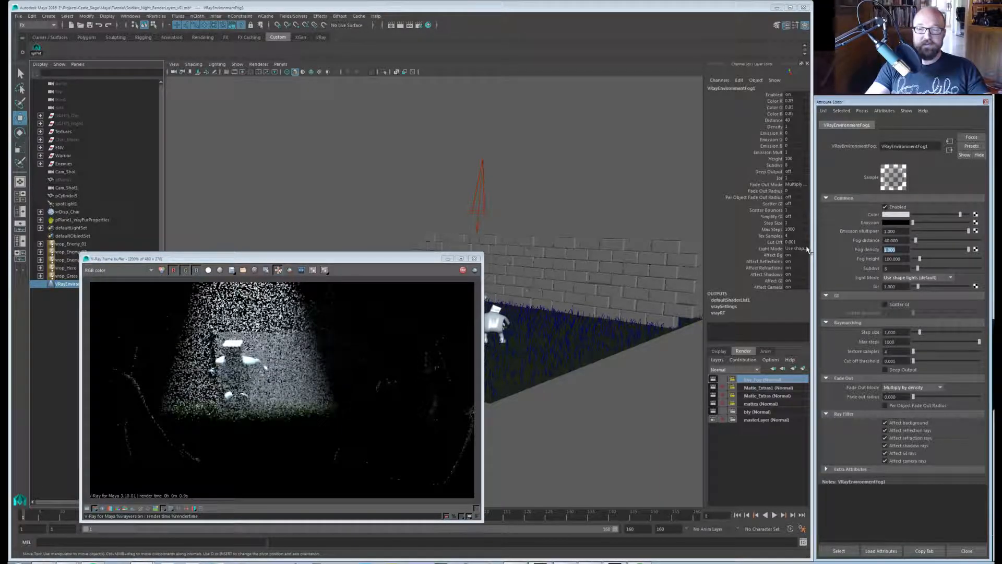
type("0.5")
key("Return")
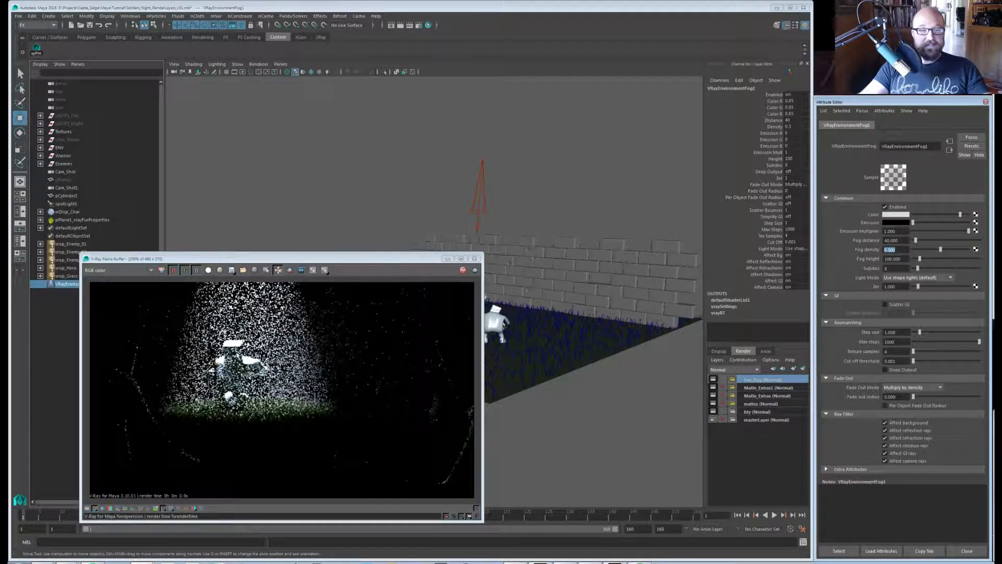
scroll(232, 362, "up", 2)
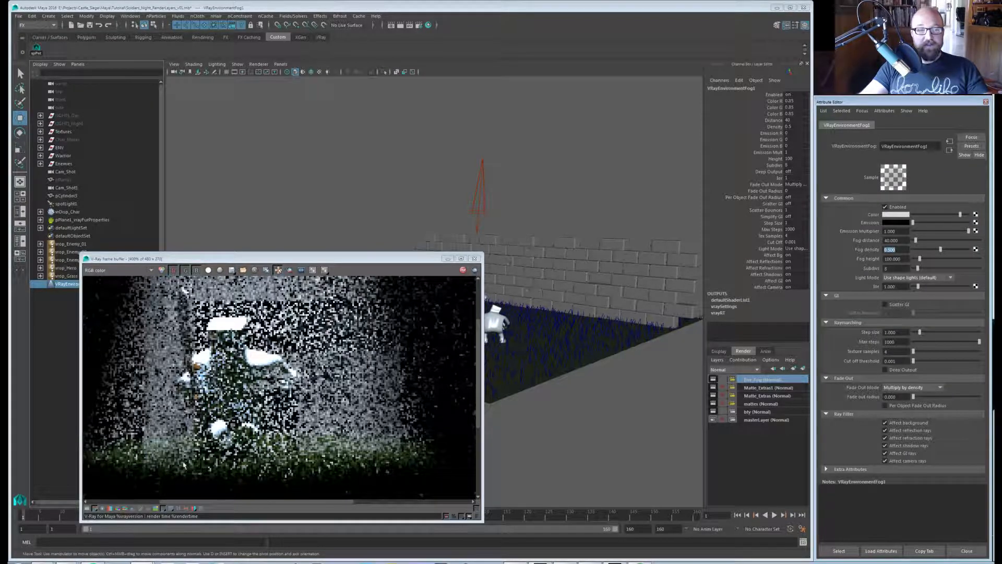
scroll(222, 442, "down", 2)
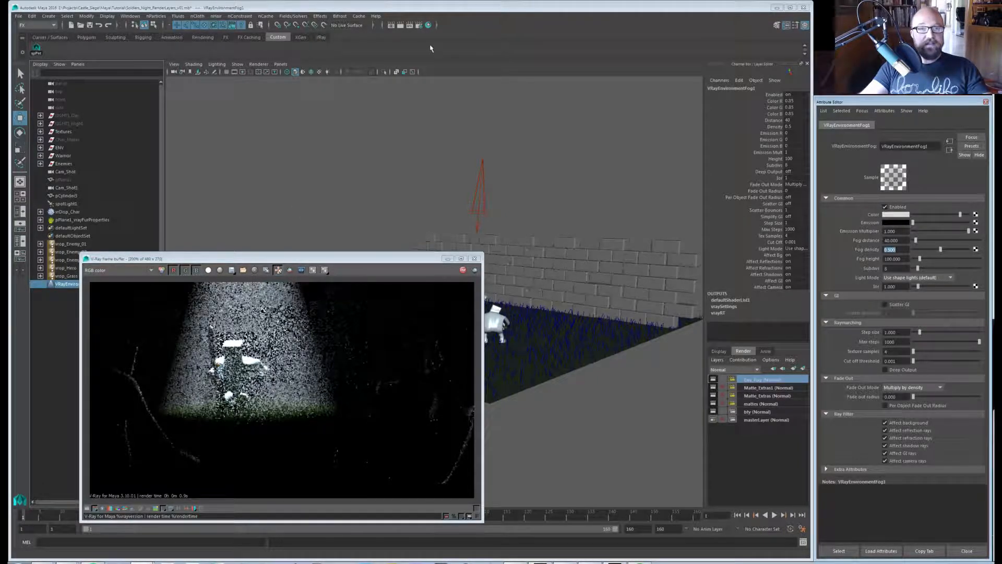
Turn off GI for the Env_Fog layer with a layer override and close the render settings.
left_click(418, 25)
left_click(558, 120)
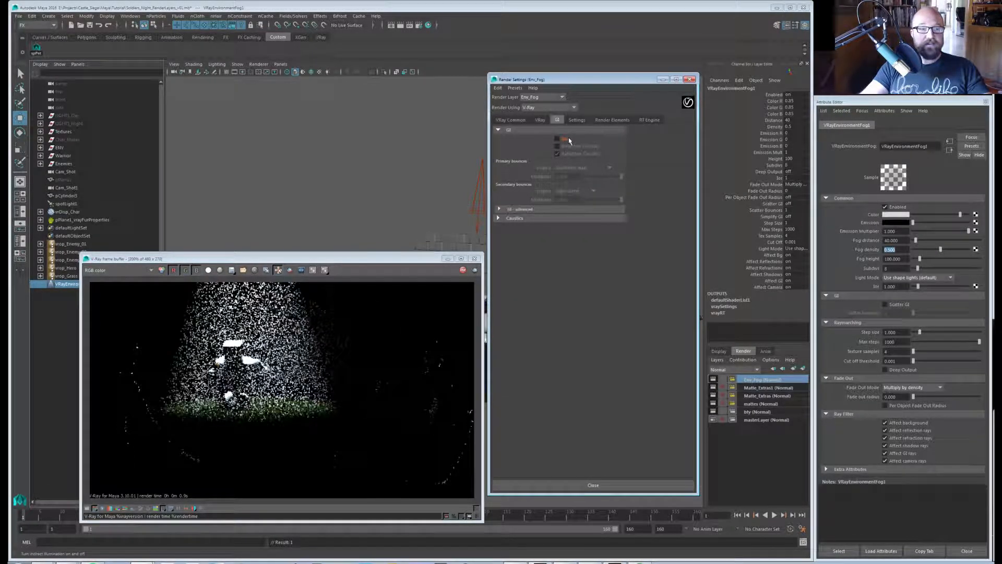
left_click(541, 120)
left_click(688, 80)
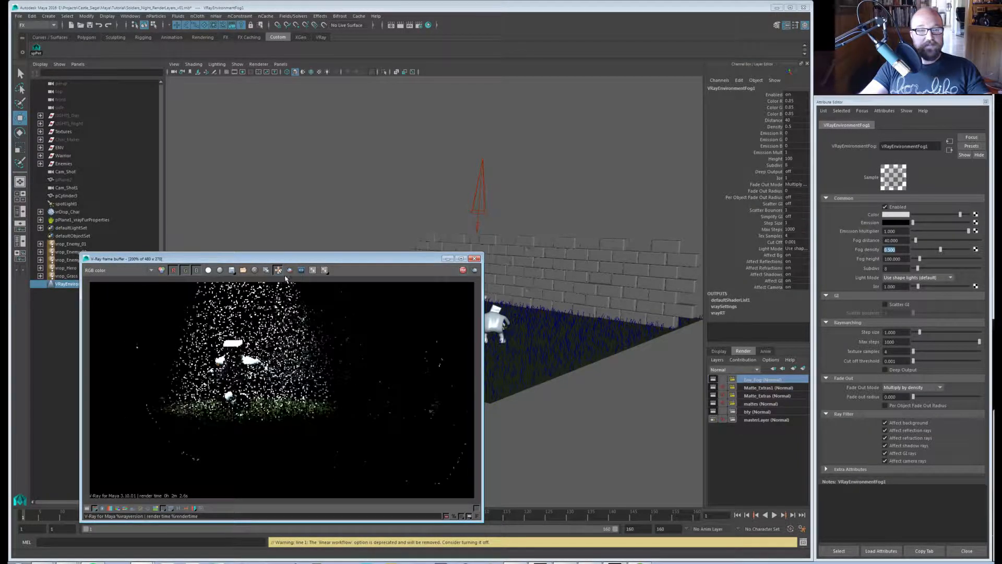
left_click_drag(540, 247, 528, 217, "alt")
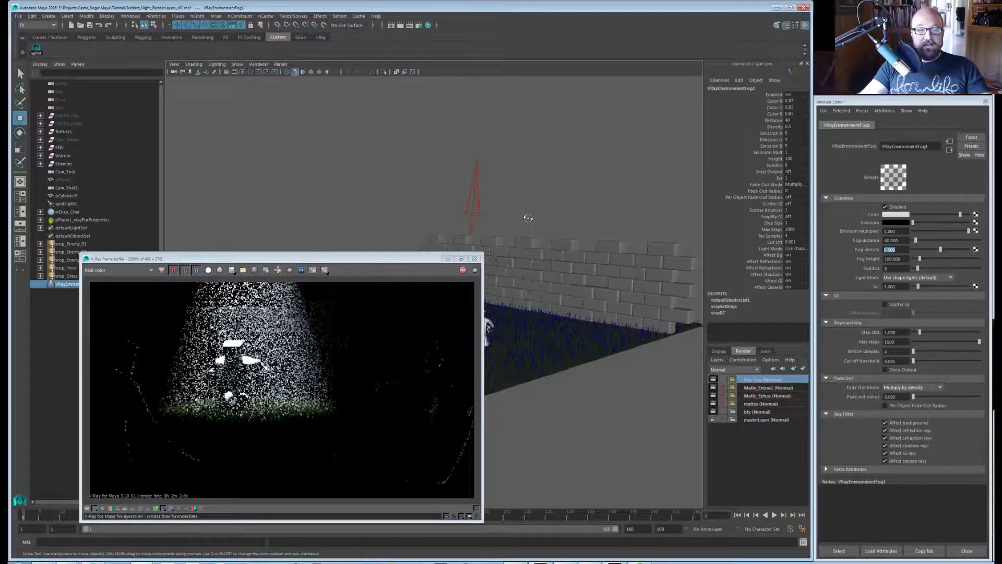
Select the environment fog node and set its fog density to 0.3.
left_click(476, 170)
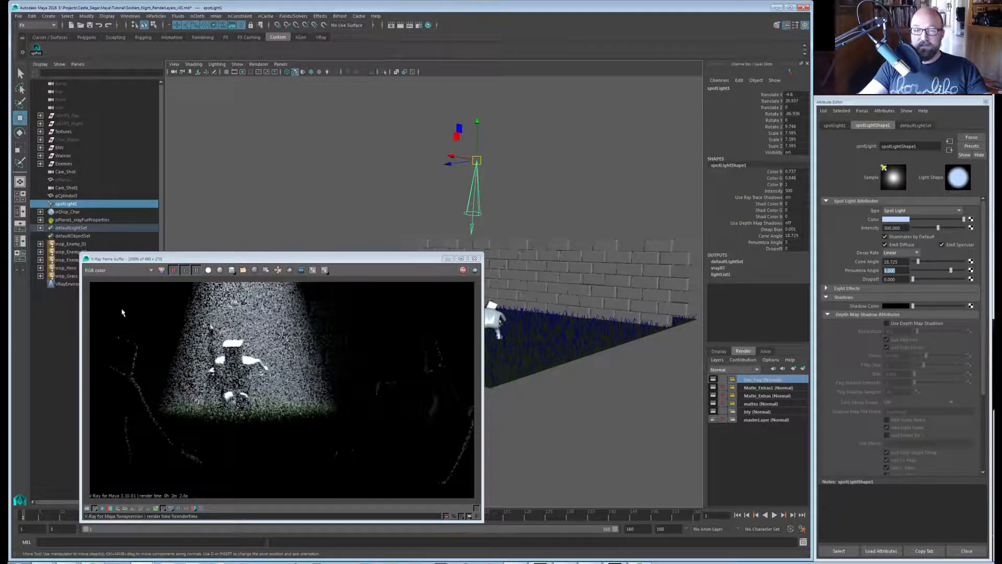
left_click(76, 285)
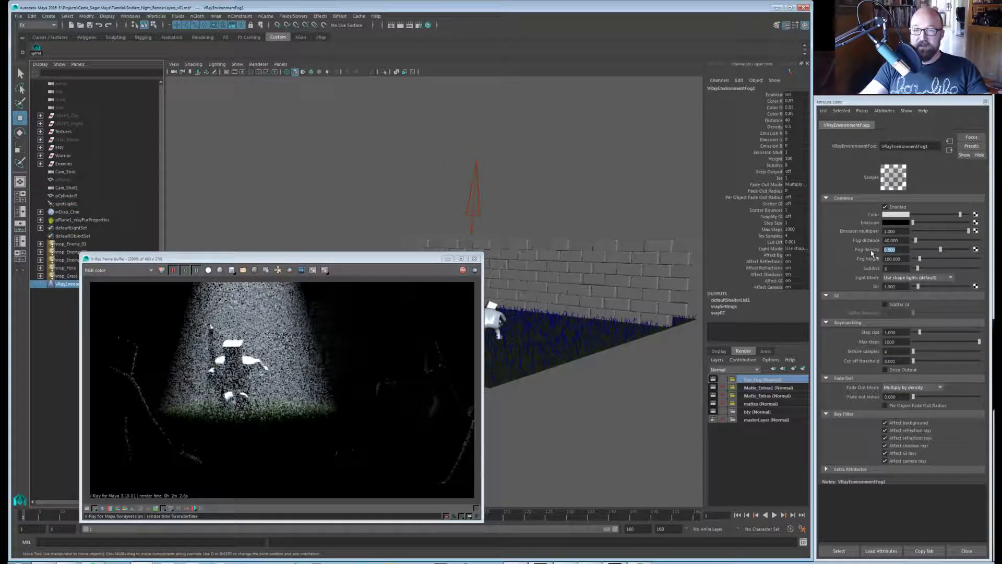
key("Tab")
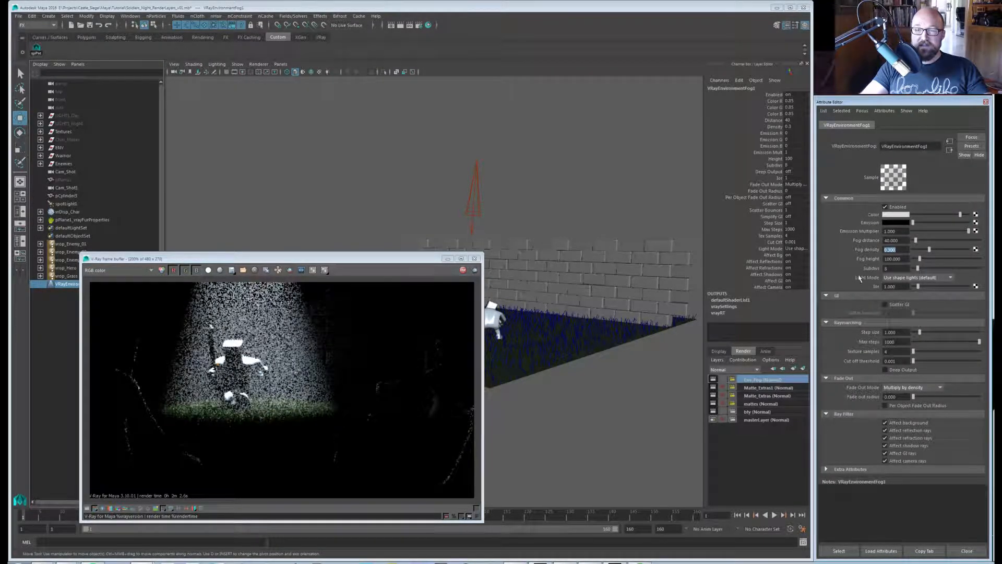
left_click(847, 232)
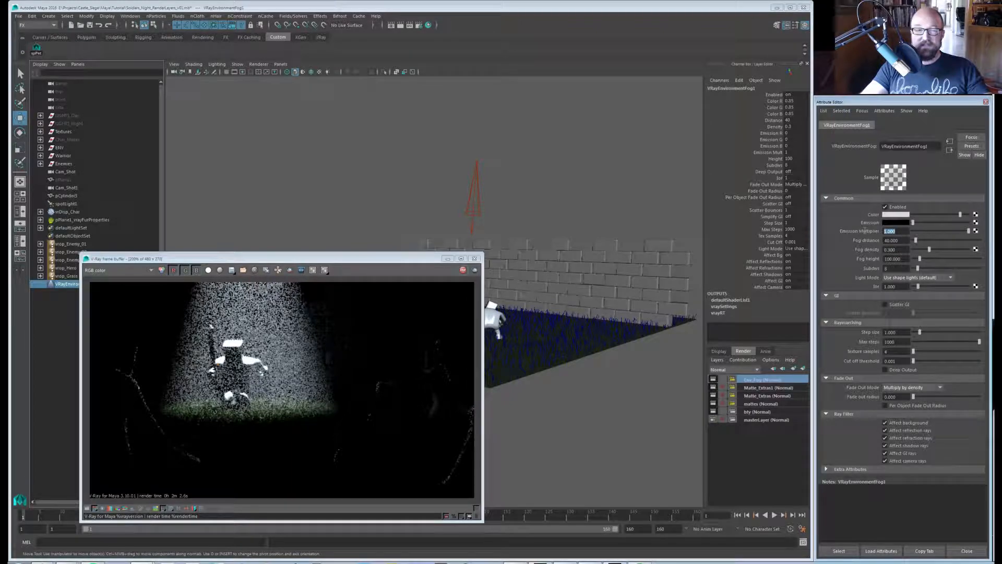
Select the spot light and tilt it to about -61 degrees in X so its beam falls diagonally toward the characters.
middle_click_drag(498, 194, 511, 217, "alt")
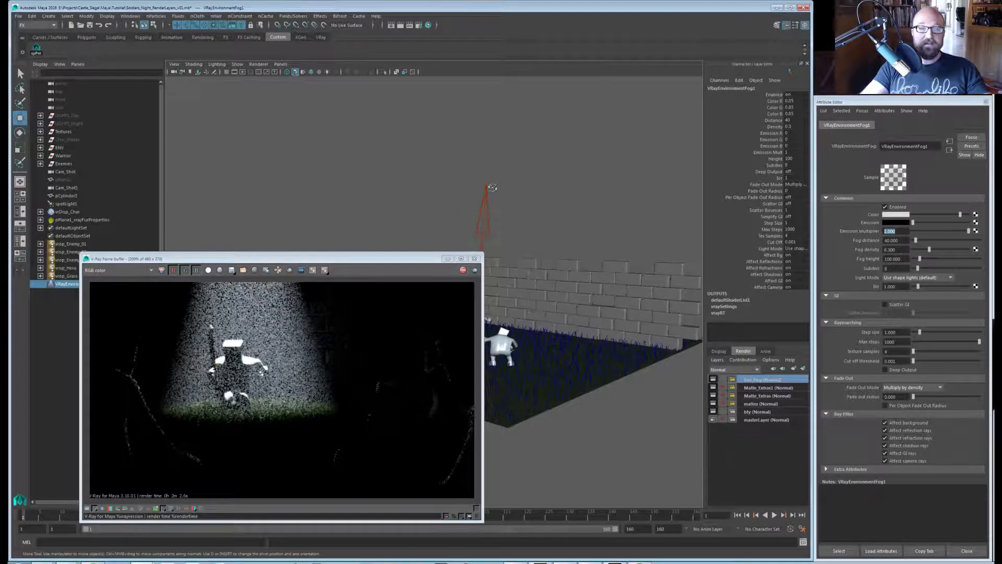
left_click(492, 187)
left_click_drag(519, 219, 515, 199, "alt")
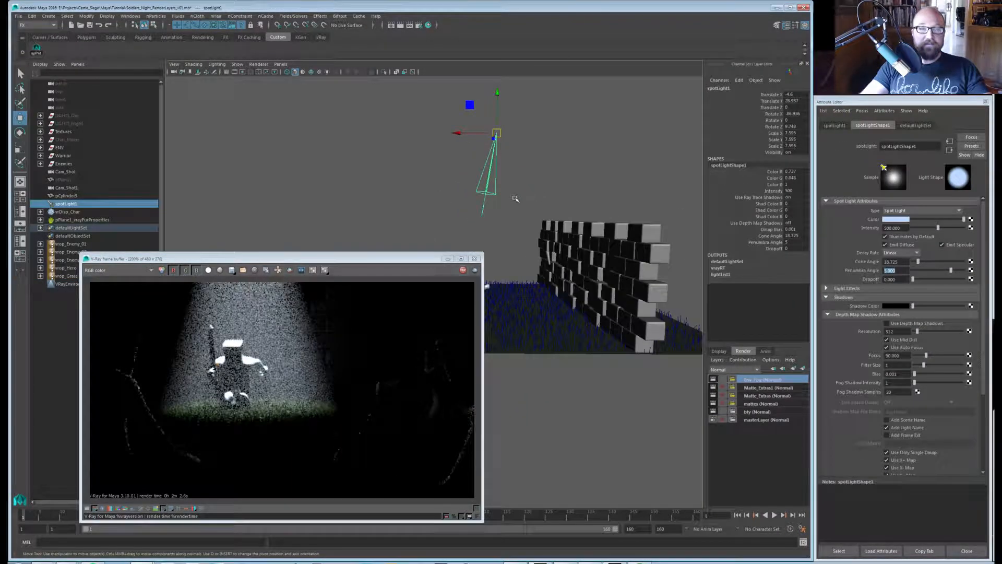
key("e")
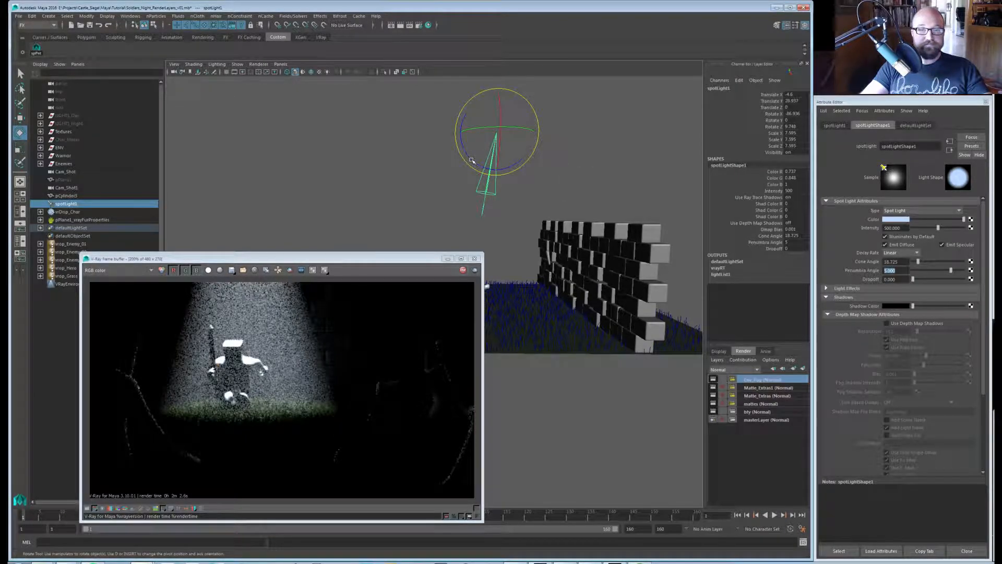
left_click_drag(500, 151, 499, 134)
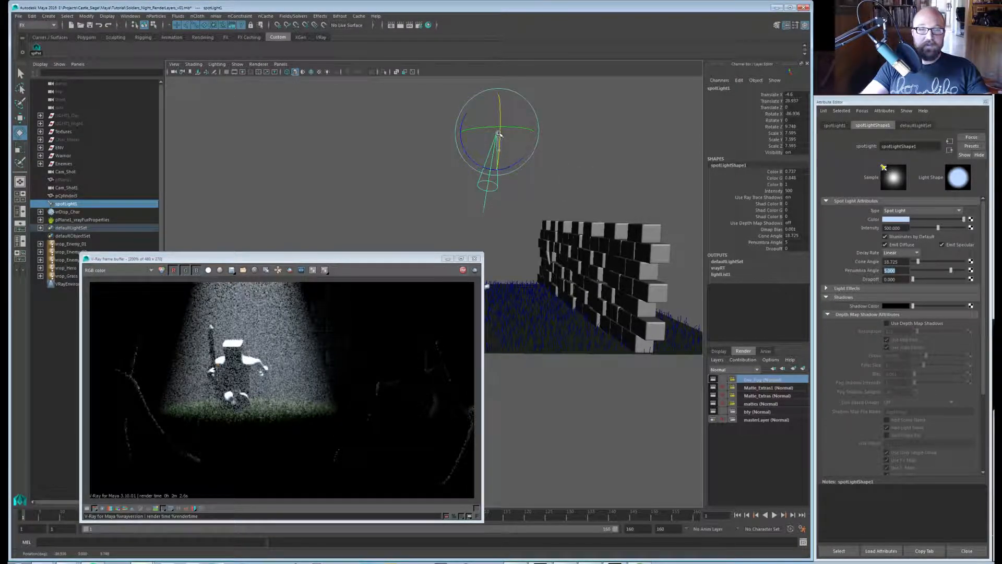
left_click_drag(452, 187, 525, 217, "alt")
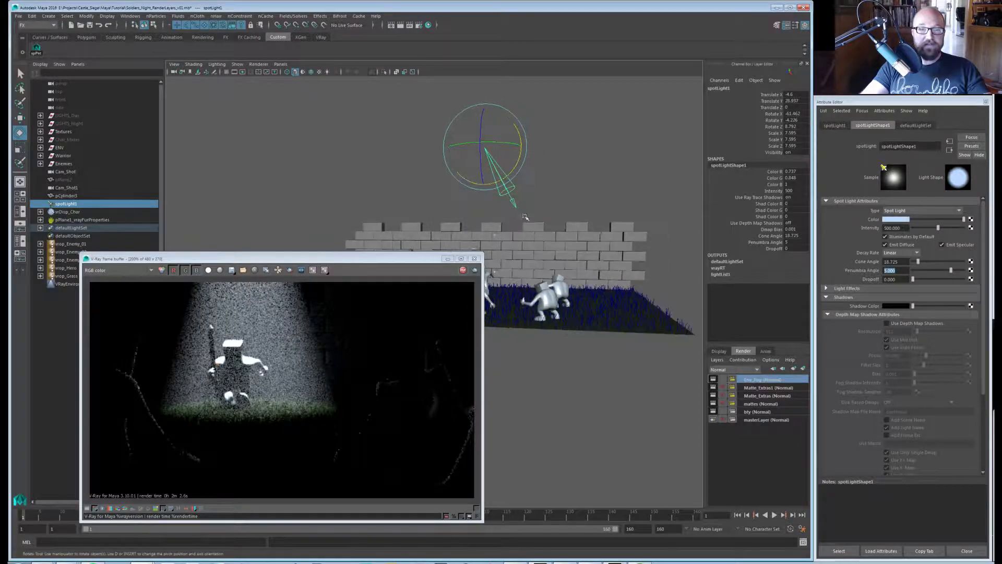
Move the tilted spot light along Z to about 14.5 so its beam falls on the hero character.
middle_click_drag(558, 202, 587, 184, "alt")
key("w")
middle_click_drag(636, 215, 560, 218)
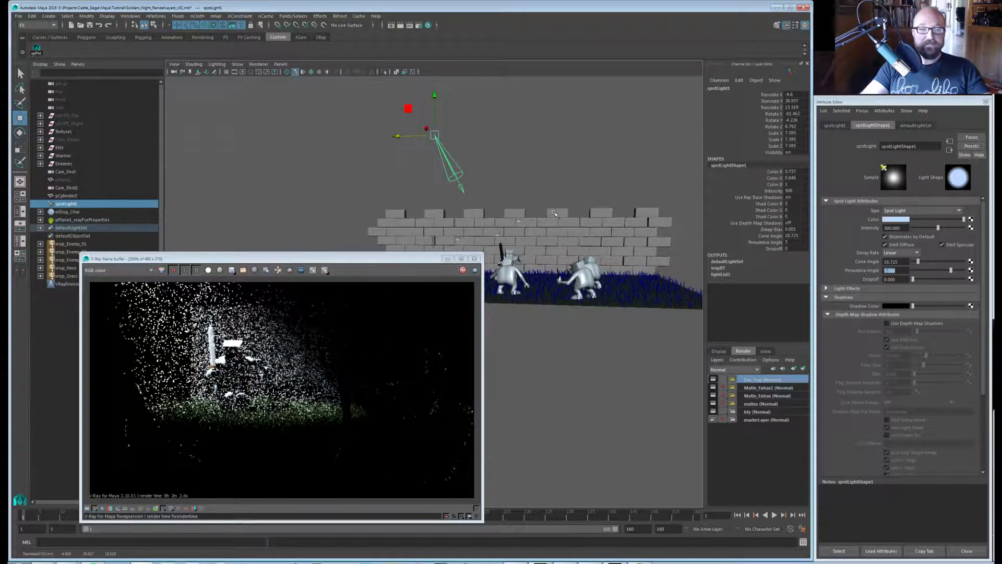
middle_click_drag(534, 218, 549, 216)
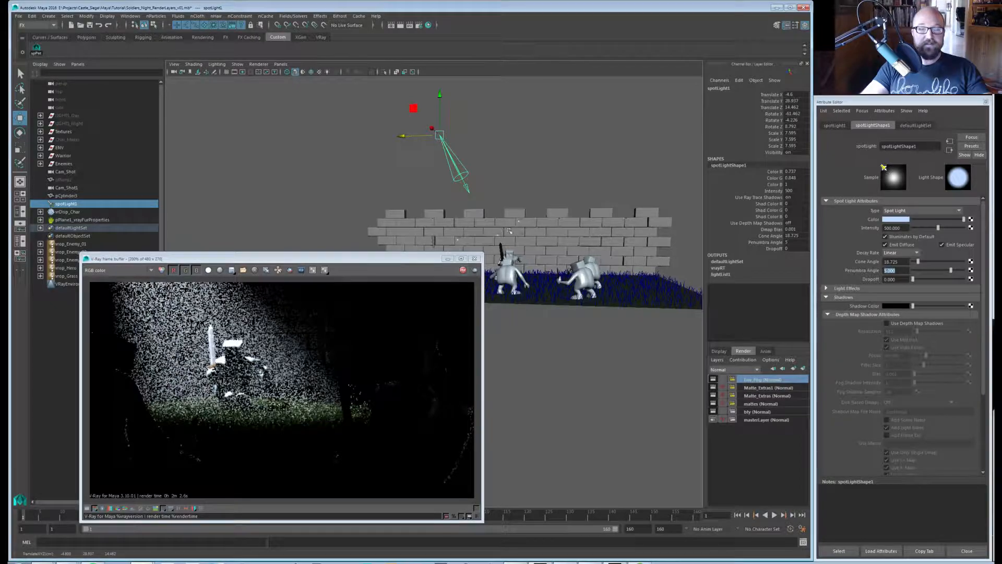
Pull the spot light back along its beam, away from the characters, to about X -6.4 and Z 19.6.
left_click_drag(550, 216, 483, 203, "alt")
key("w")
left_click_drag(410, 153, 386, 107)
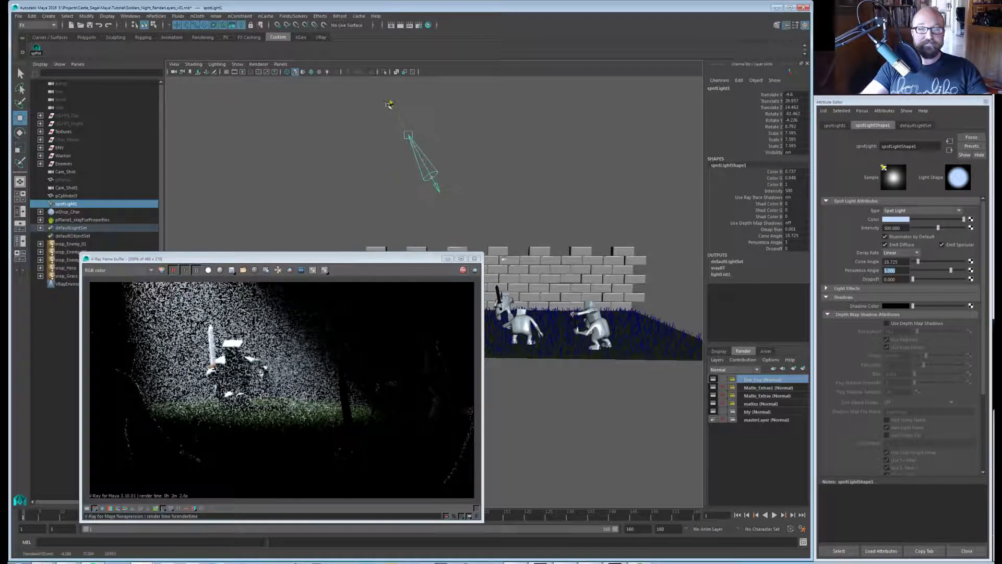
middle_click_drag(558, 224, 548, 198, "alt")
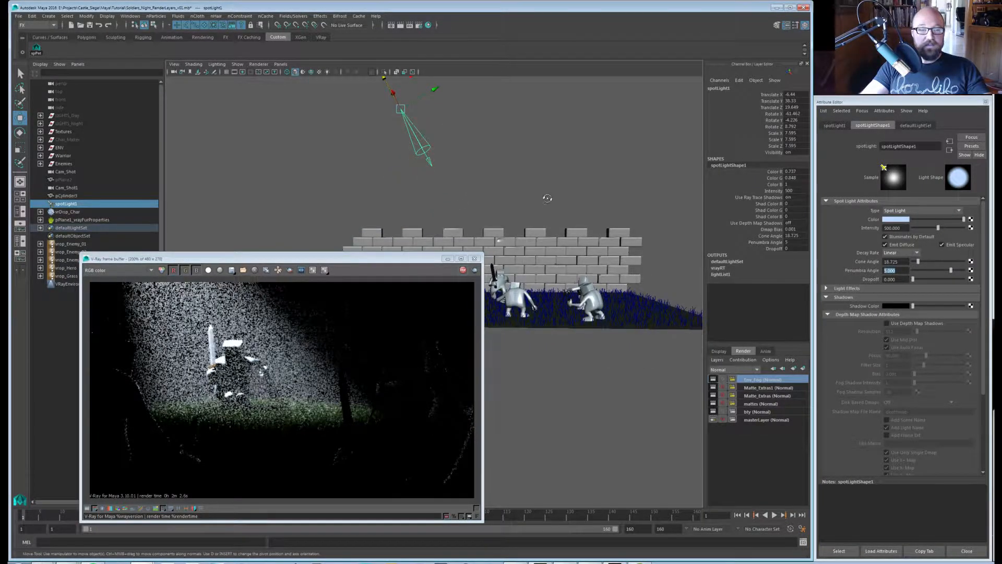
left_click_drag(548, 198, 551, 201, "alt")
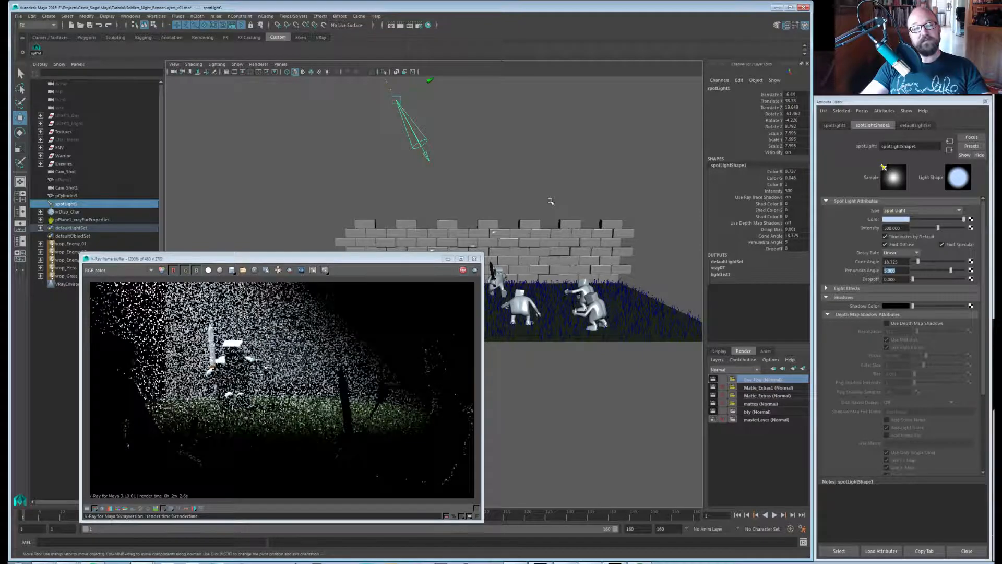
Narrow the spot light's cone angle to 11.
left_click_drag(899, 261, 824, 261)
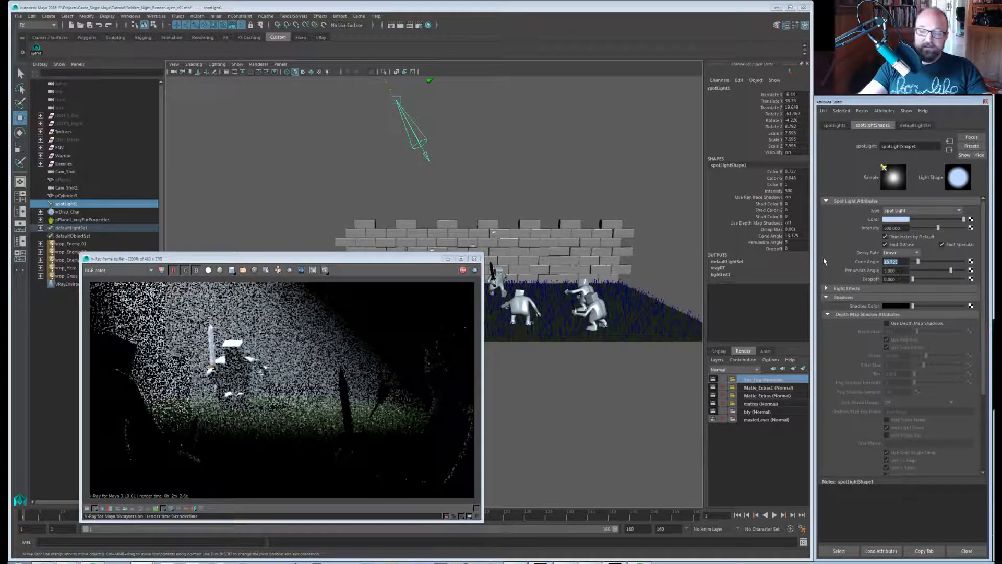
type("11")
key("Return")
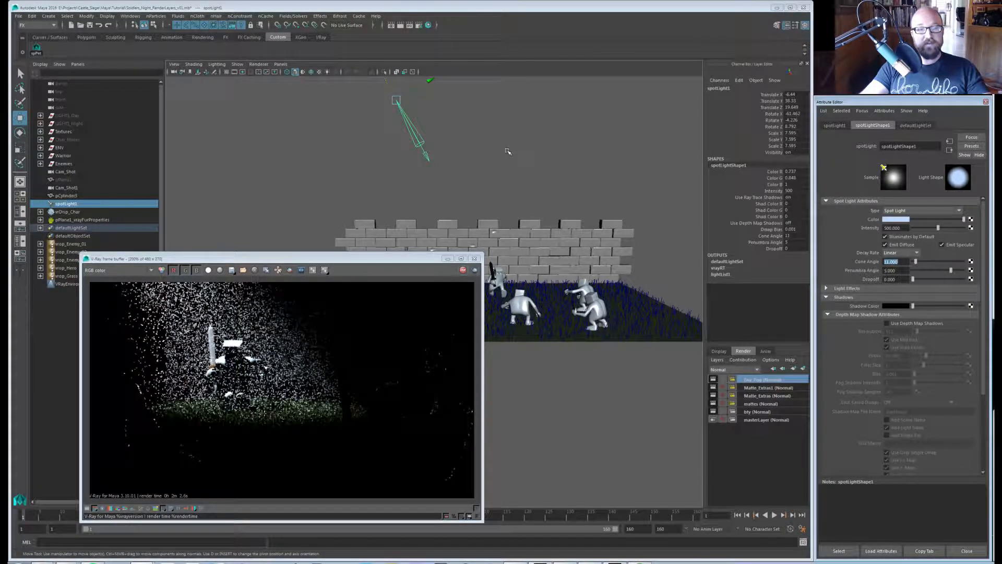
mouse_move(537, 178)
left_mouse_down("alt")
mouse_move(564, 205)
mouse_move(508, 208)
mouse_move(521, 188)
mouse_move(546, 196)
mouse_move(505, 198)
mouse_move(514, 224)
mouse_move(530, 217)
mouse_move(539, 154)
mouse_move(553, 172)
left_mouse_up("alt")
key("w")
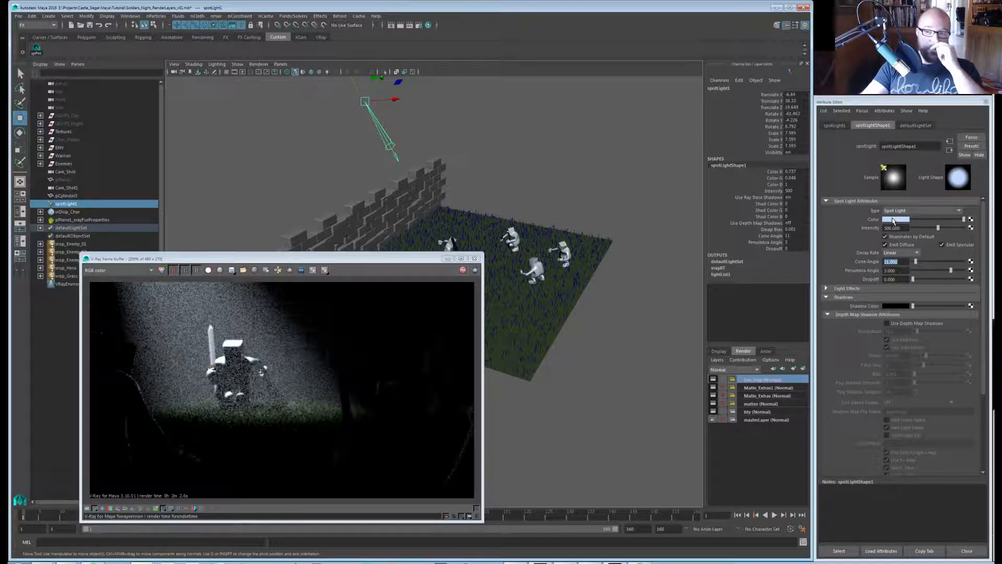
Map a 2D Noise texture to the spot light's color.
left_click(900, 220)
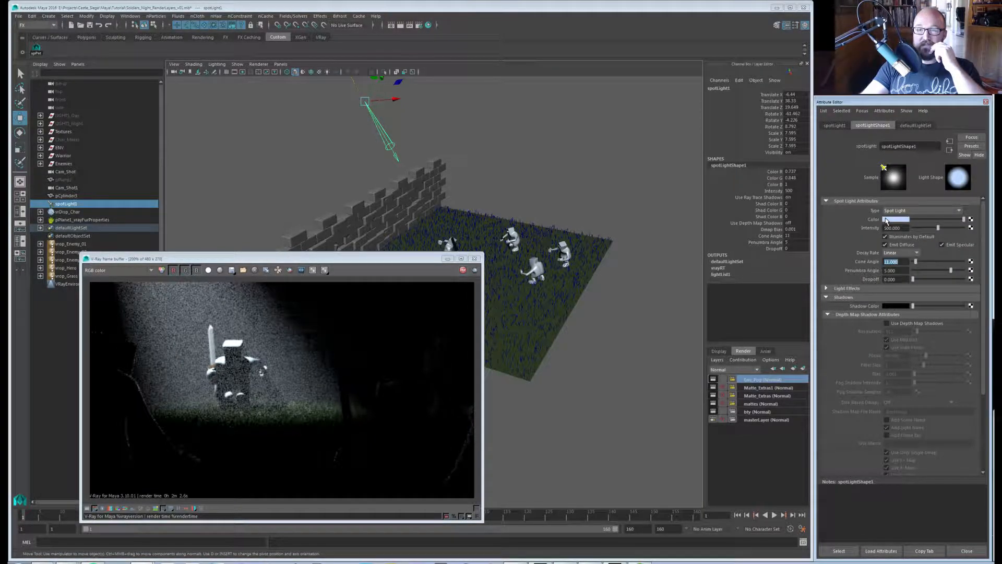
left_click(886, 220)
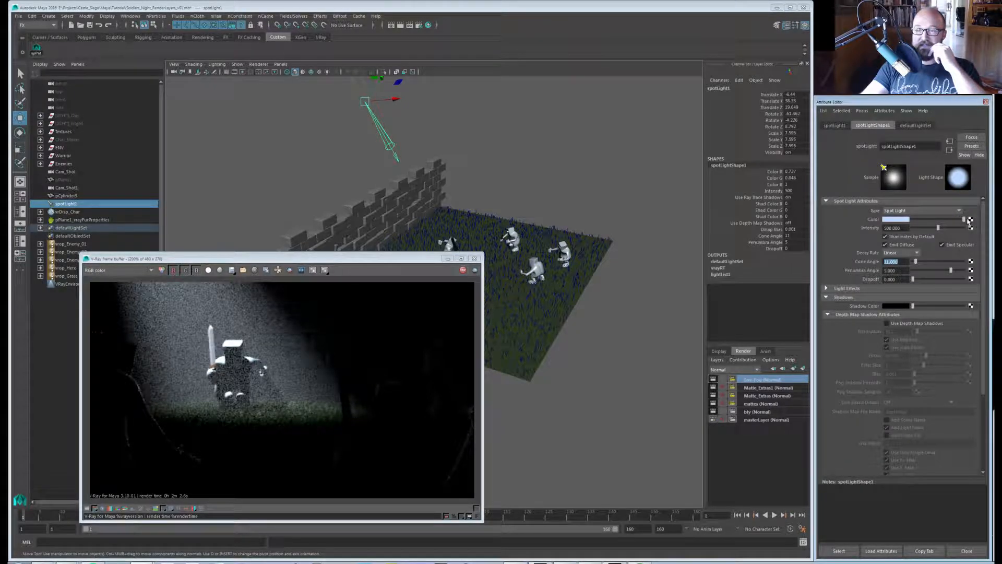
left_click(970, 220)
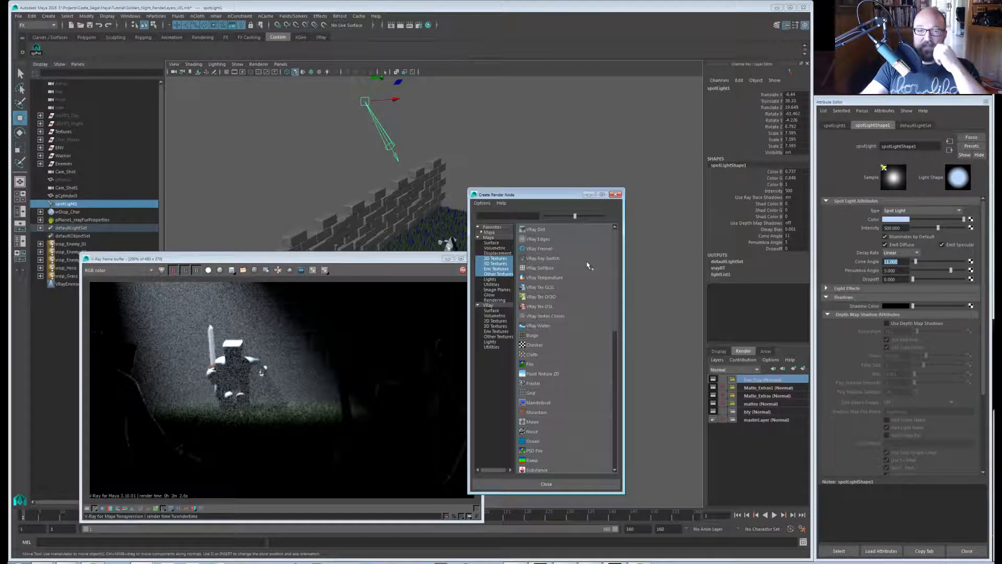
scroll(572, 358, "down", 1)
scroll(575, 362, "down", 1)
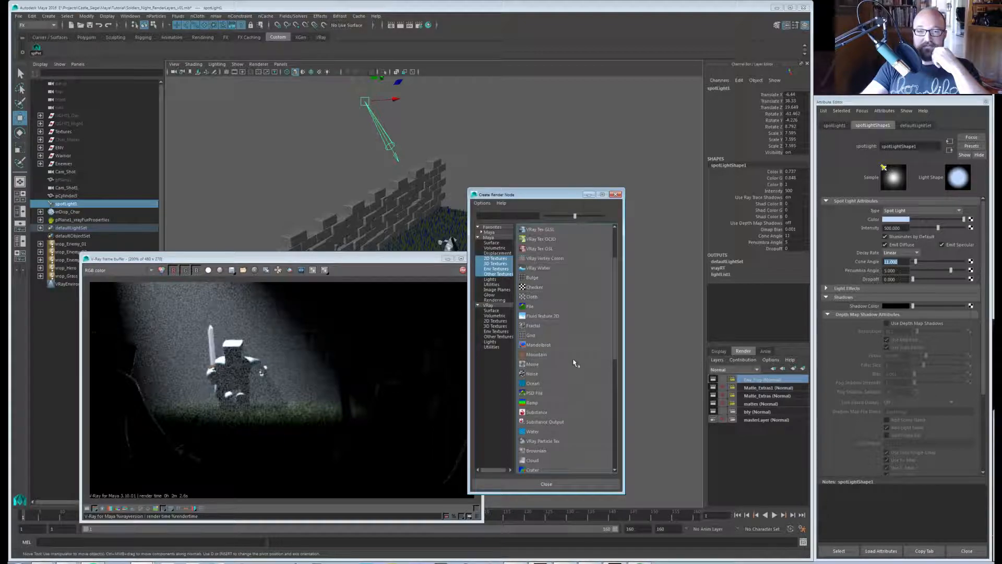
left_click(547, 374)
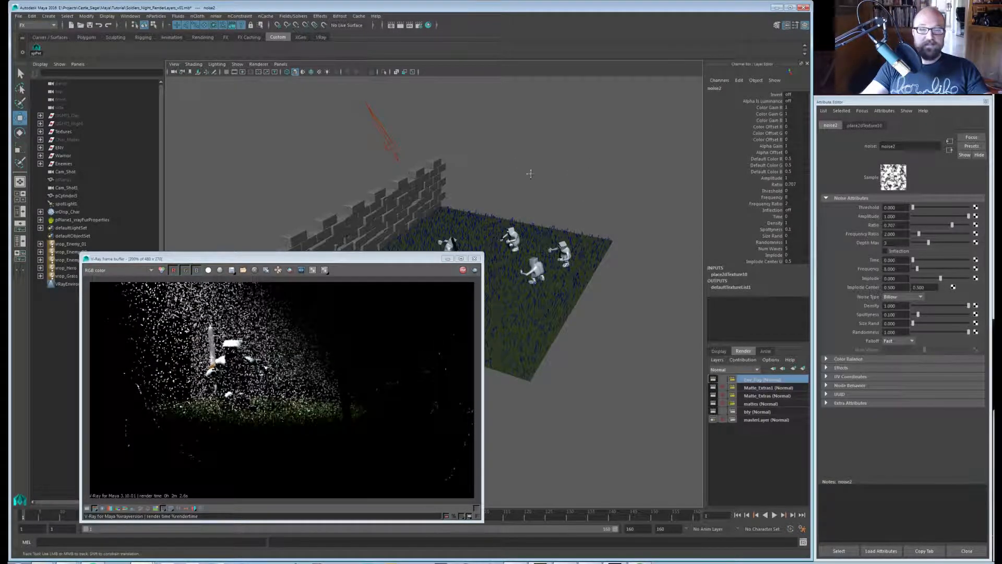
Soften the noise by lowering its ratio to about 0.124, frequency ratio to about 1.066 and depth max to 2.
left_click_drag(530, 173, 488, 174, "alt")
scroll(536, 161, "up", 3)
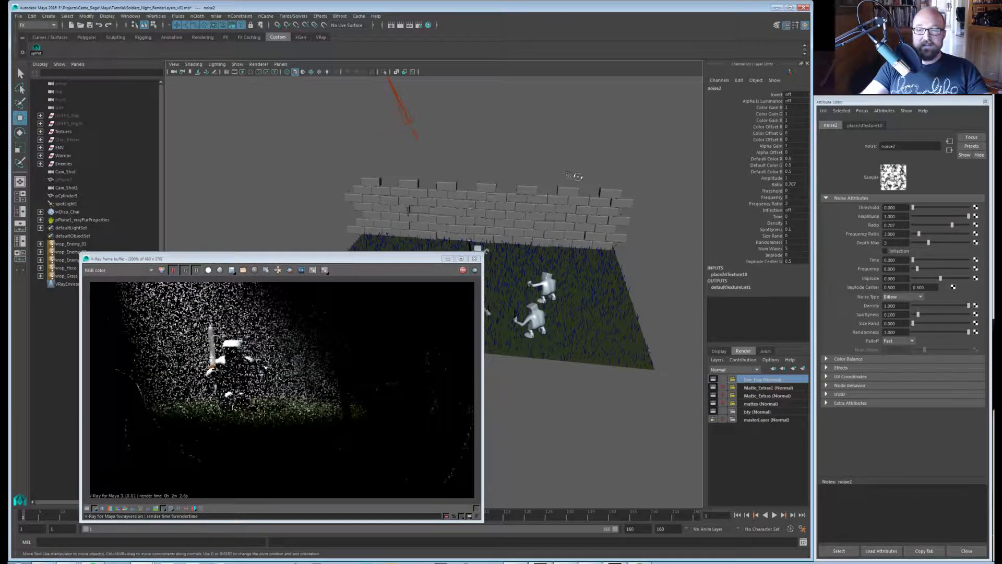
left_click_drag(952, 225, 918, 243)
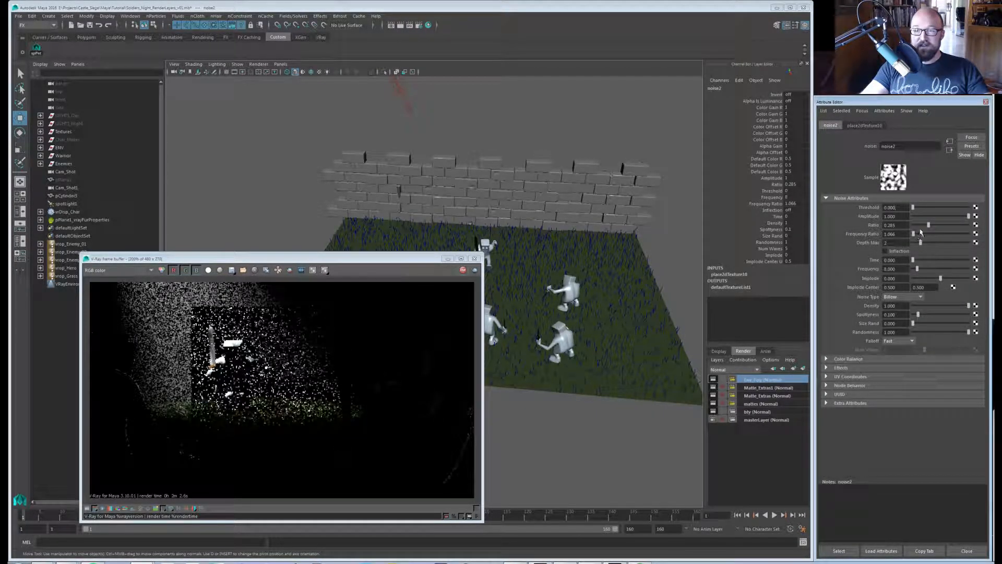
Enlarge the noise pattern by setting the Repeat UV of its 2D placement to 0.3.
left_click(861, 126)
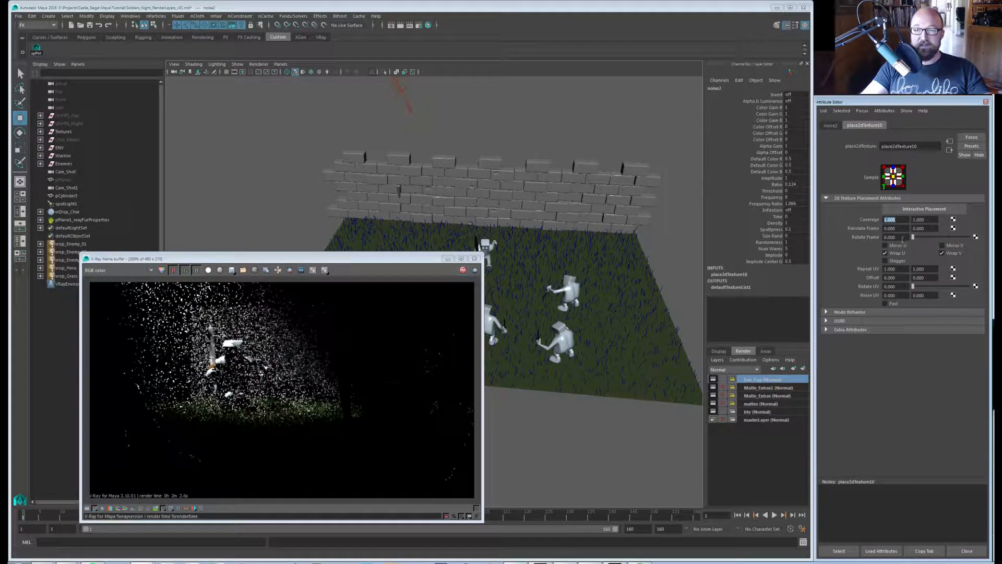
left_click(891, 268)
type("5")
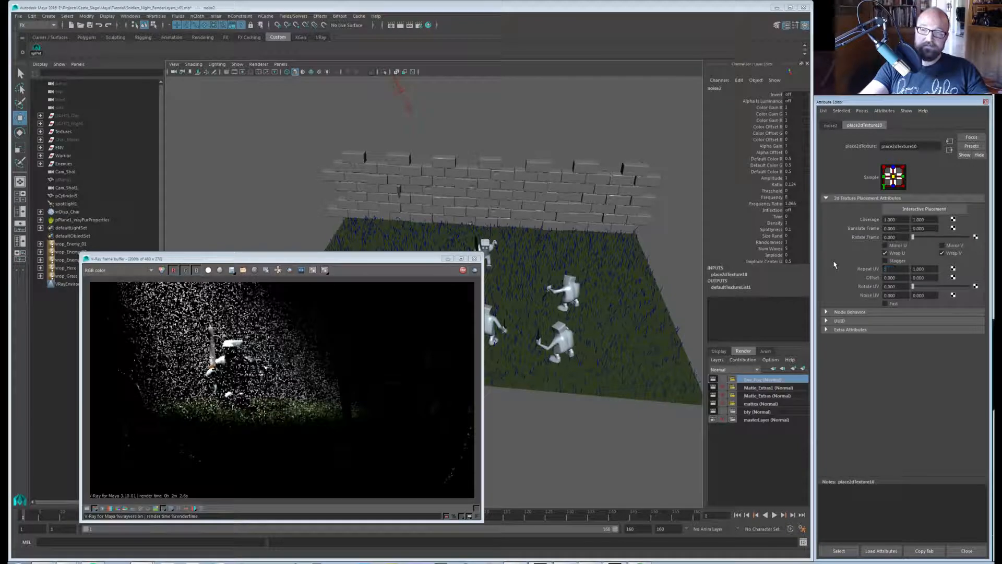
type("0.3")
key("Return")
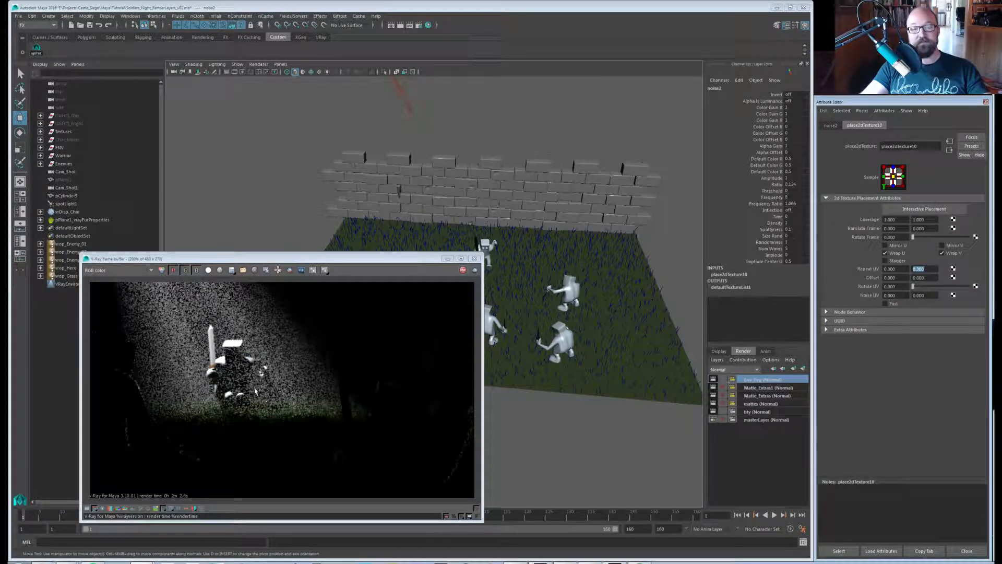
Reopen the noise on the spot light's color and reduce its ratio to 0, frequency ratio to 1 and amplitude to about 0.372.
middle_click_drag(429, 151, 430, 184, "alt")
left_click_drag(429, 184, 358, 157, "alt")
scroll(405, 156, "down", 1)
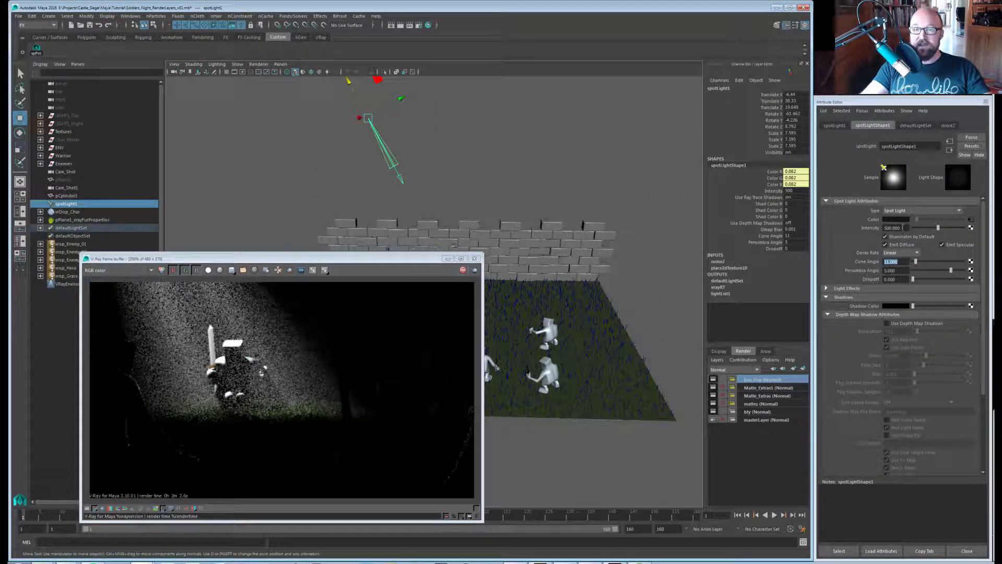
left_click(971, 220)
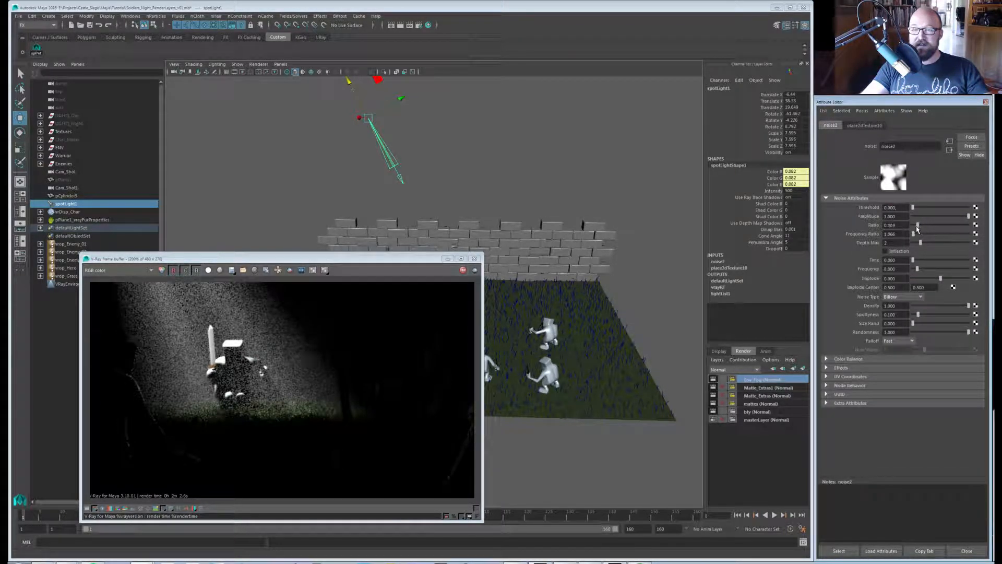
mouse_move(920, 225)
left_mouse_down()
mouse_move(959, 227)
mouse_move(912, 227)
left_mouse_up()
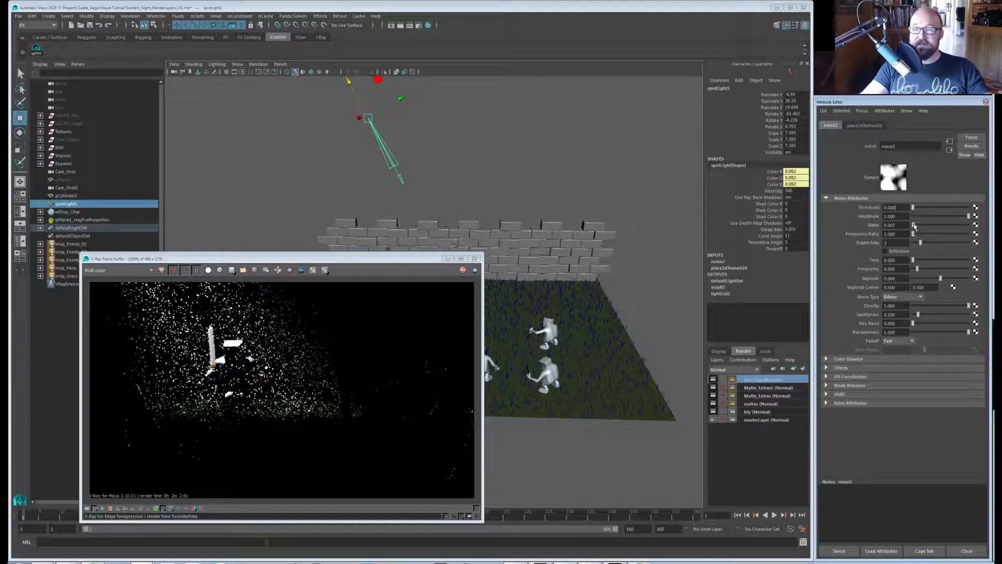
mouse_move(917, 225)
left_mouse_down()
mouse_move(946, 217)
mouse_move(909, 207)
left_mouse_up()
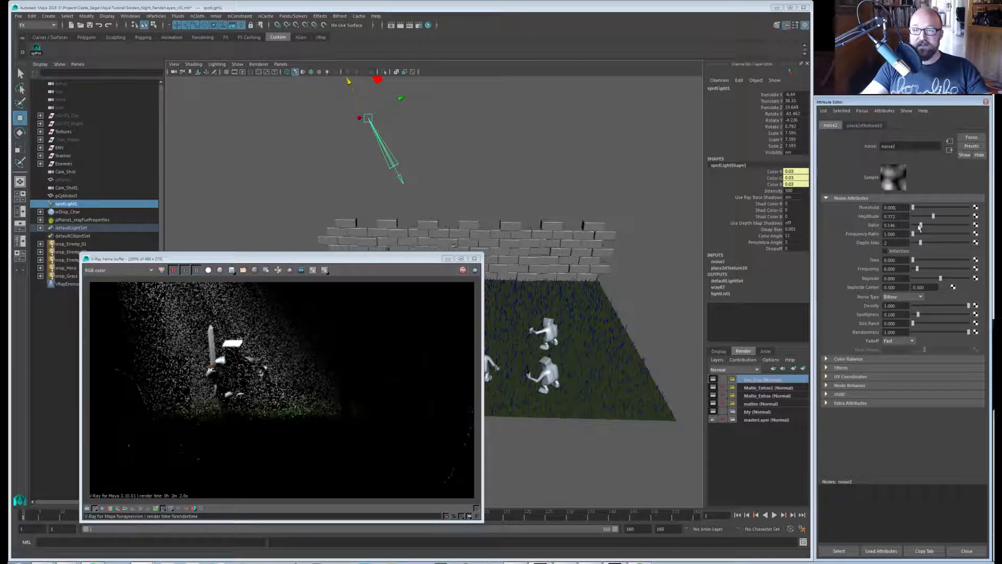
left_click_drag(917, 224, 906, 226)
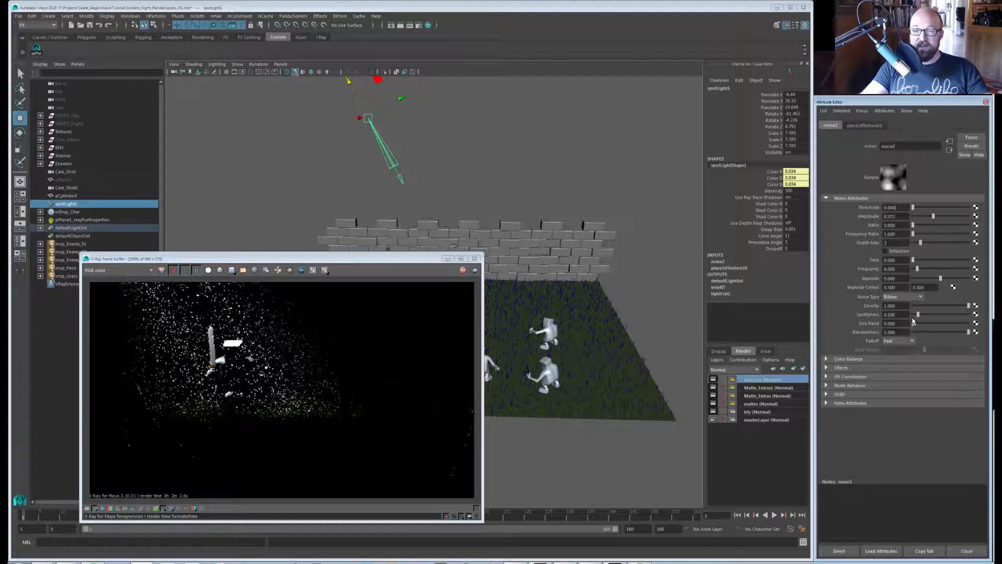
Raise the noise's spottyness to about 0.752, size randomness to about 0.642 and amplitude to about 0.905.
left_click_drag(933, 320, 954, 314)
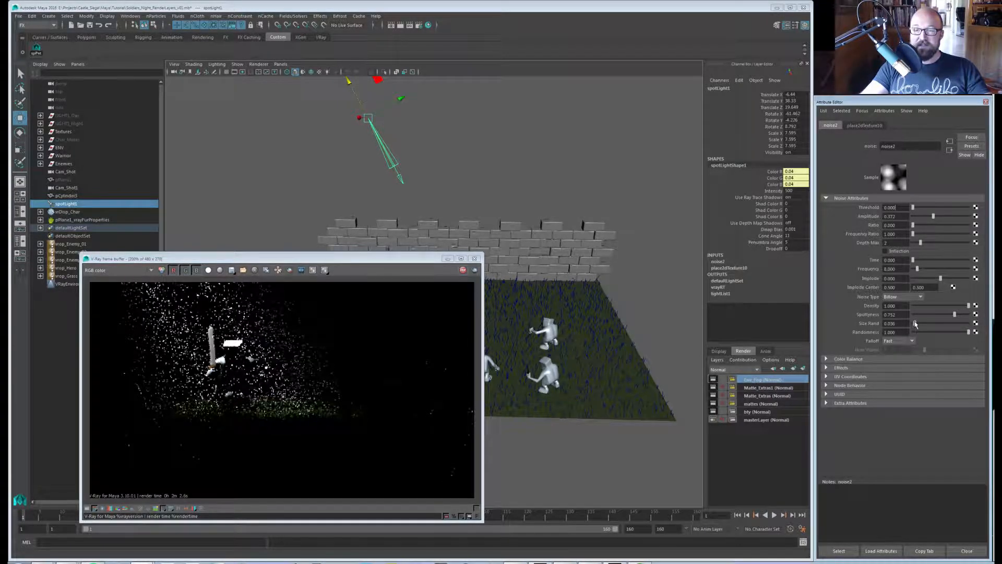
left_click_drag(913, 323, 945, 324)
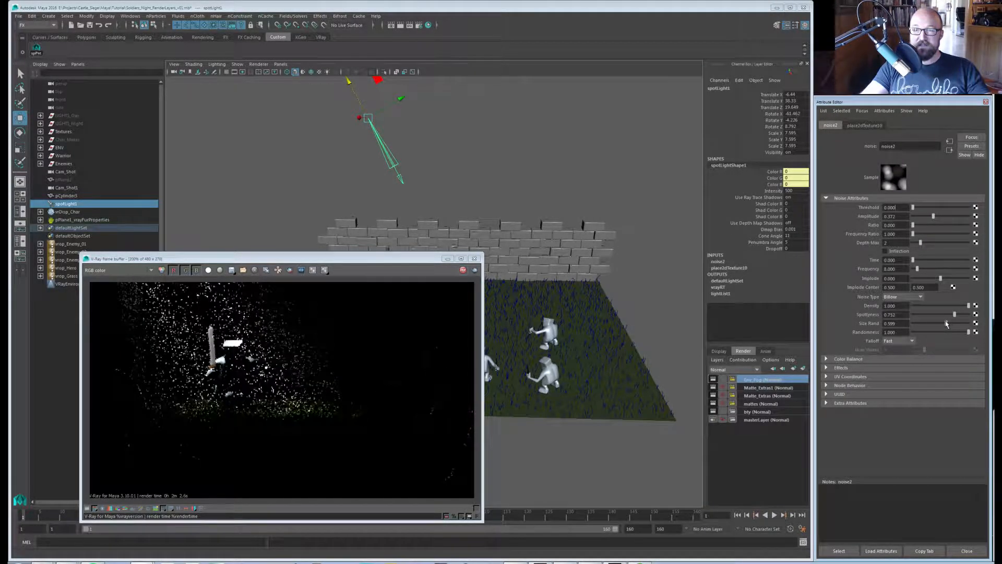
left_click_drag(948, 217, 965, 218)
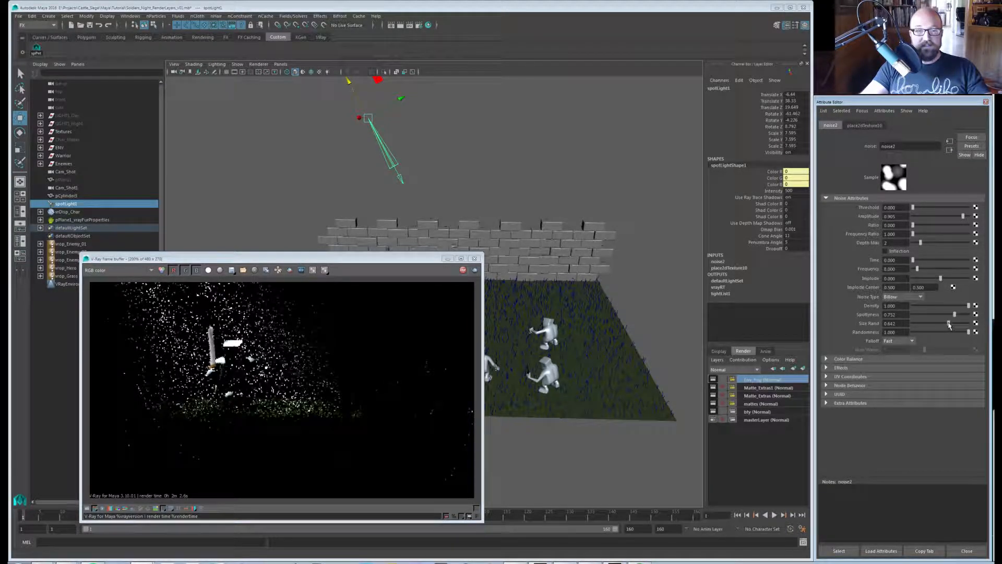
Finish adjusting the noise's size randomness at about 0.642 and stop the interactive render.
left_click_drag(945, 324, 948, 323)
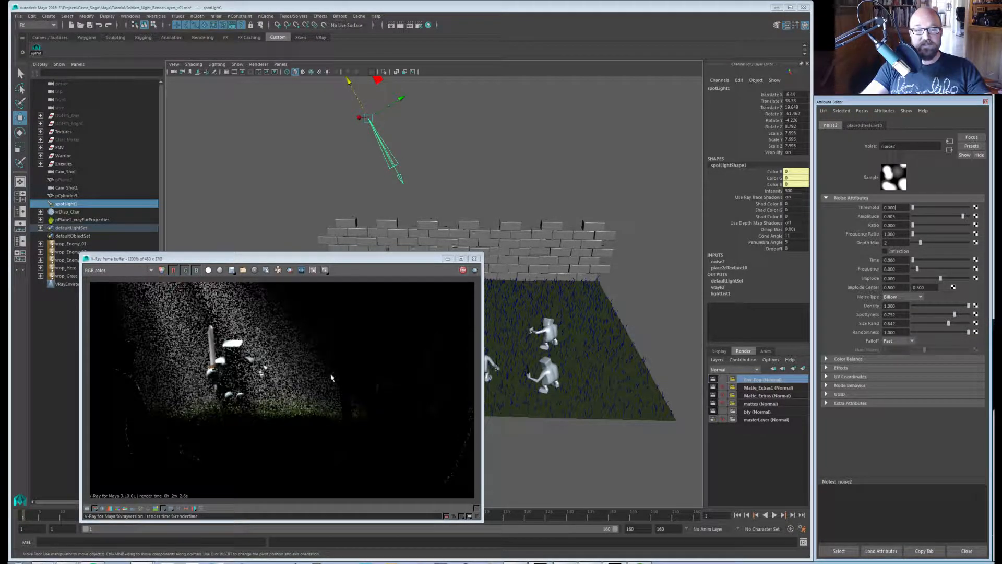
left_click(254, 344)
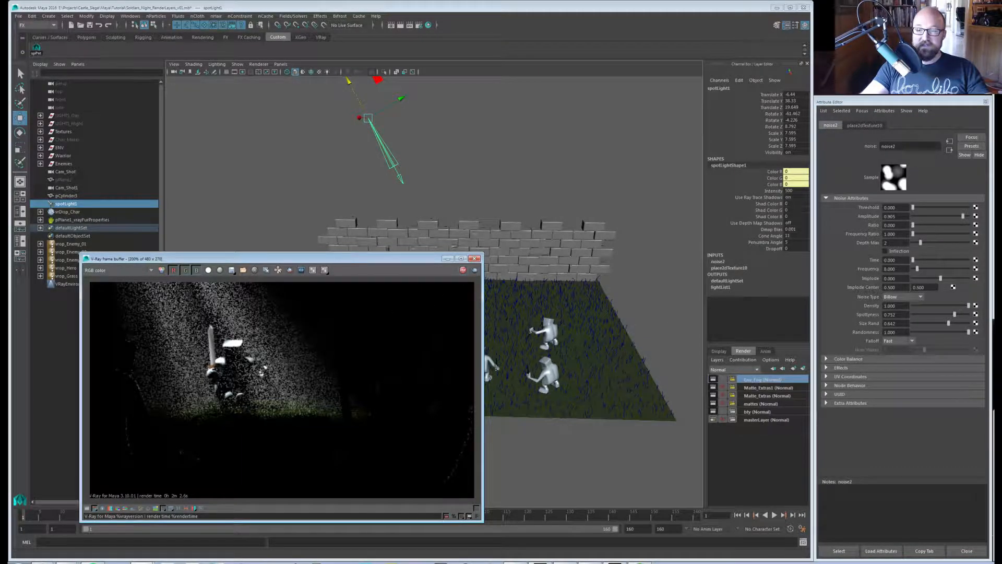
key("Escape")
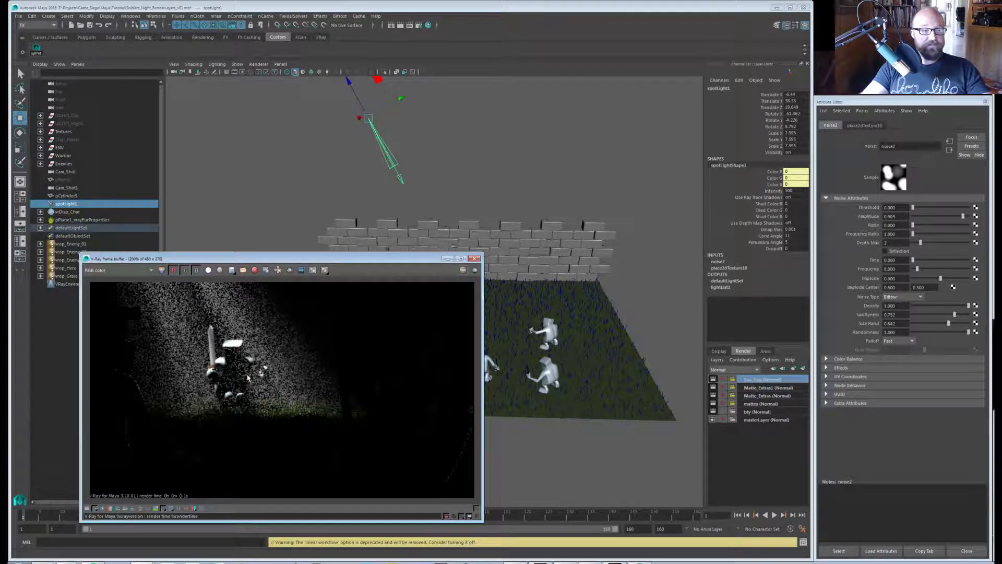
left_click_drag(324, 258, 293, 268)
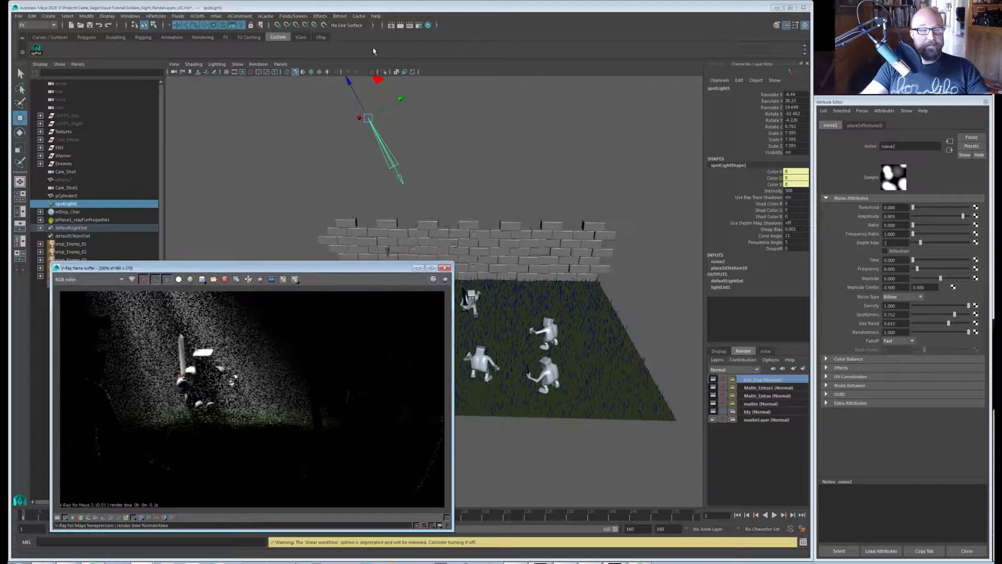
Add the Atmospheric Effects render element in the Env_Fog layer's render settings.
left_click(418, 25)
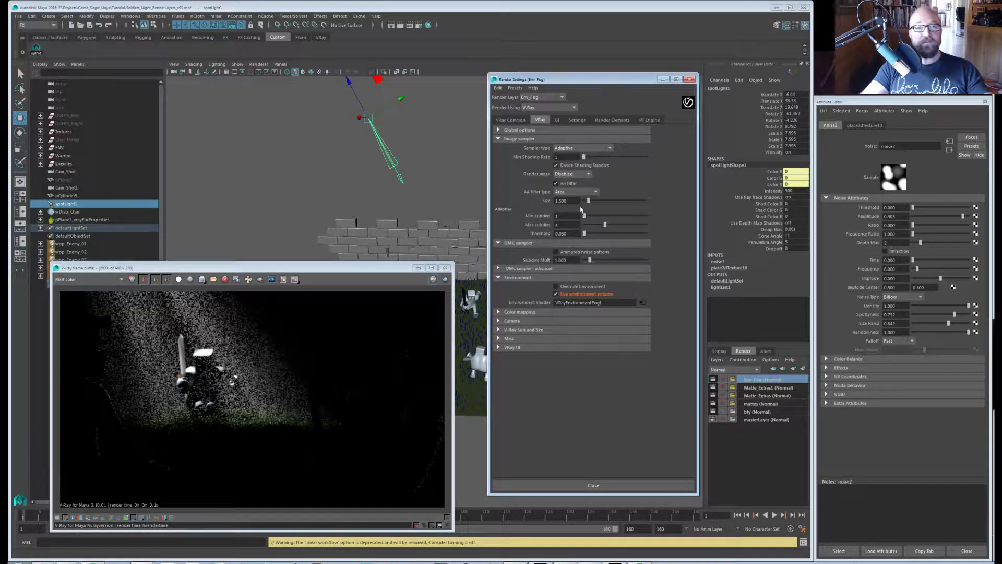
left_click(613, 120)
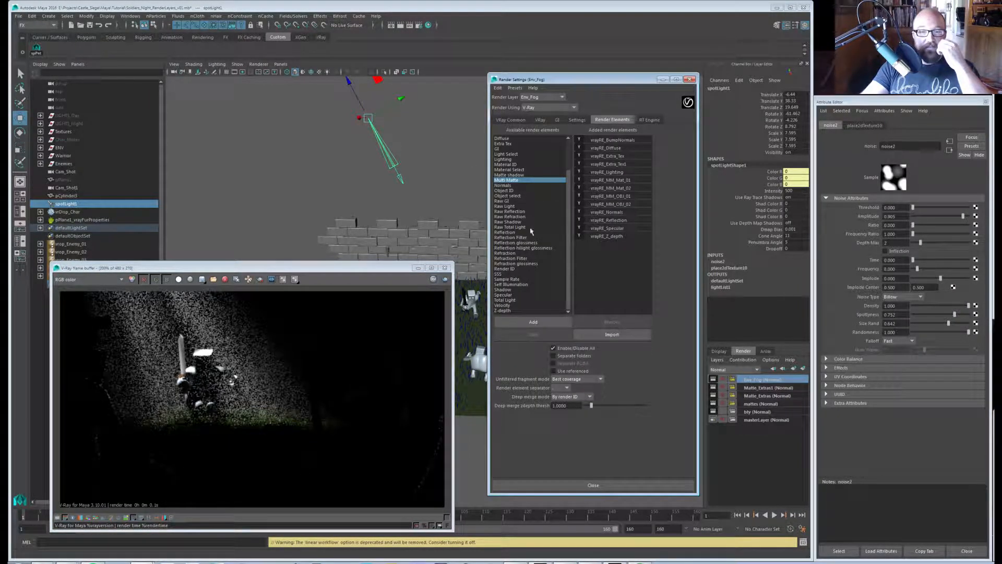
scroll(537, 246, "up", 3)
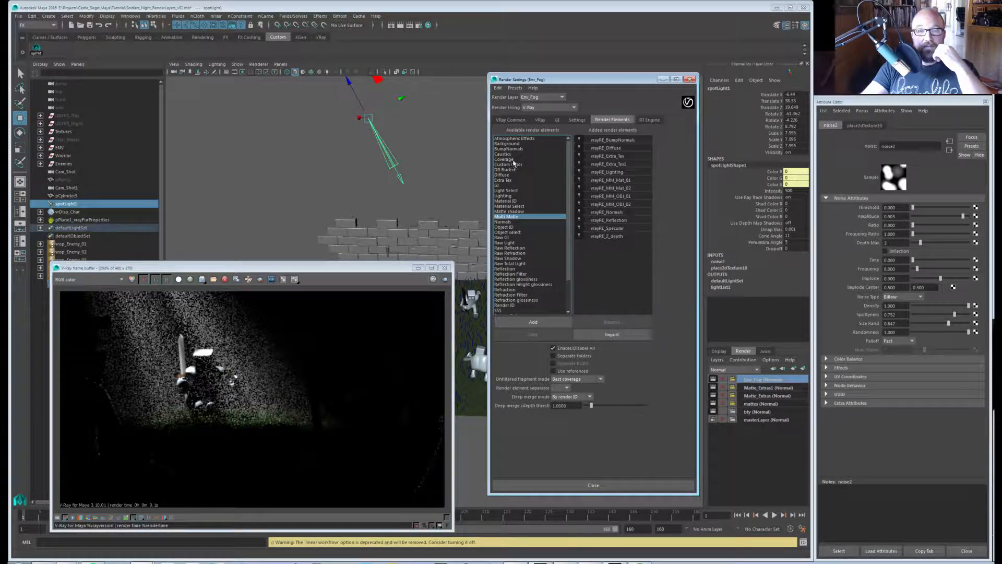
double_click(517, 139)
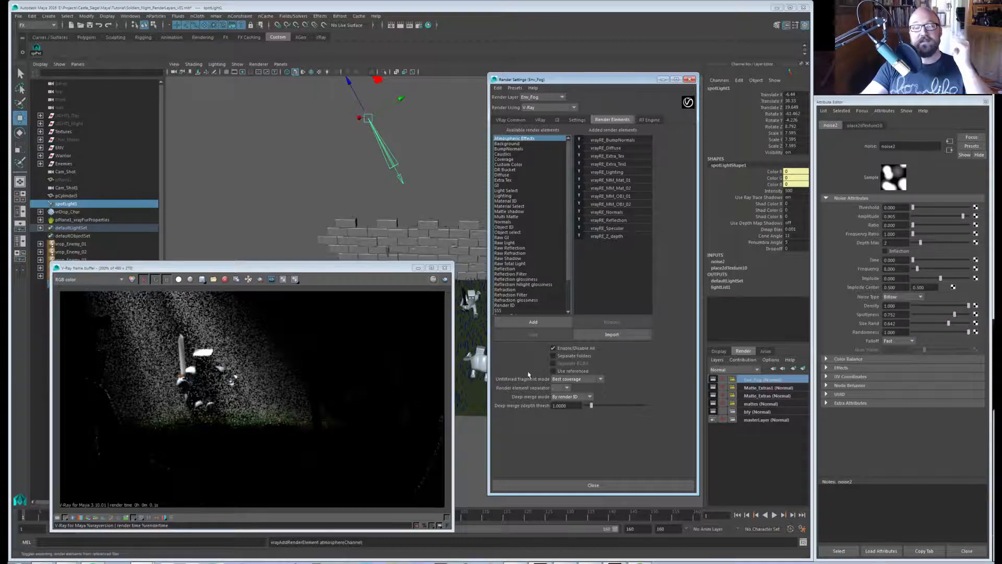
left_click(531, 323)
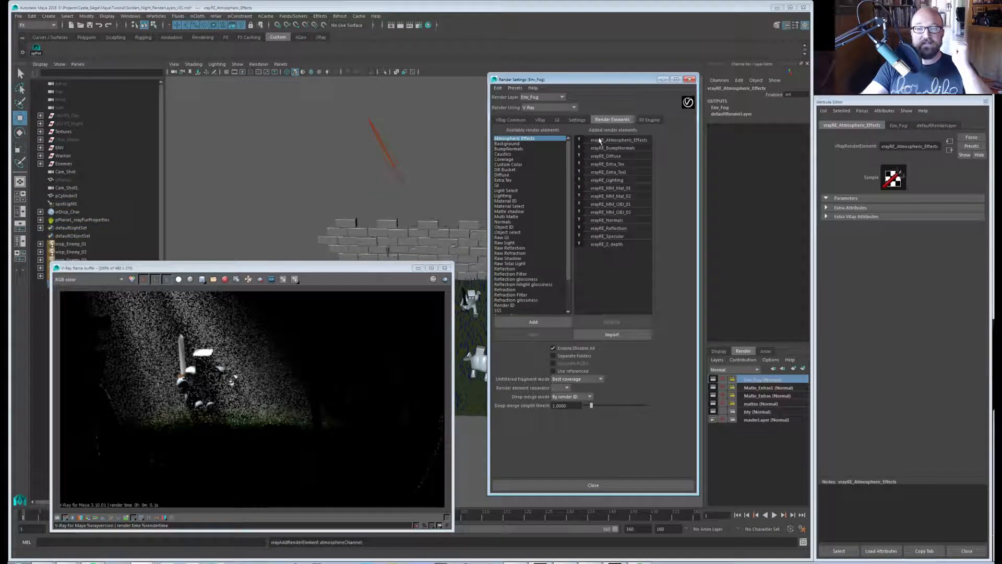
Disable every added render element except Atmospheric Effects for the Env_Fog layer and close the render settings.
left_click(580, 140)
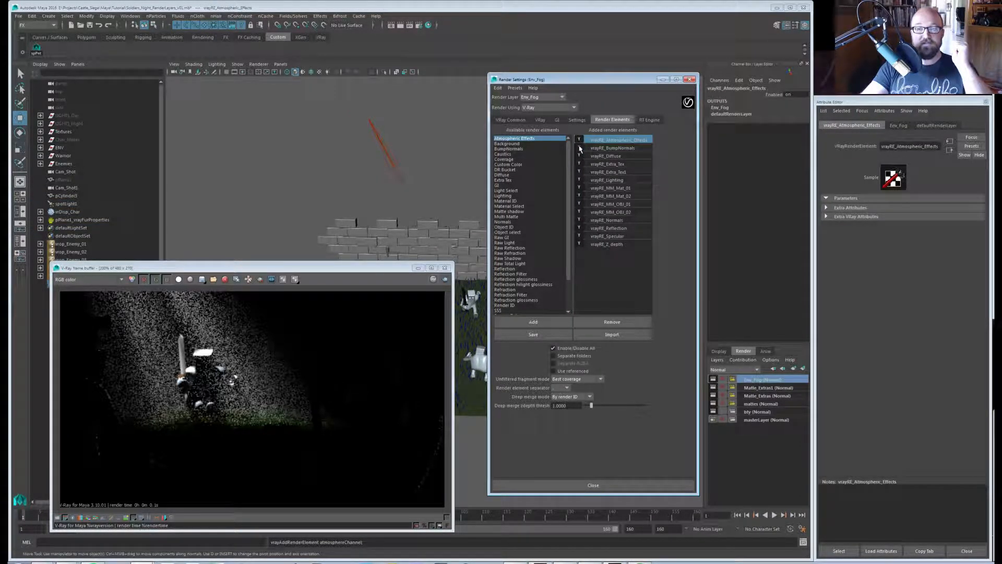
left_click(579, 149)
left_click(580, 156)
left_click(580, 164)
left_click(580, 172)
left_click(579, 180)
left_click(579, 188)
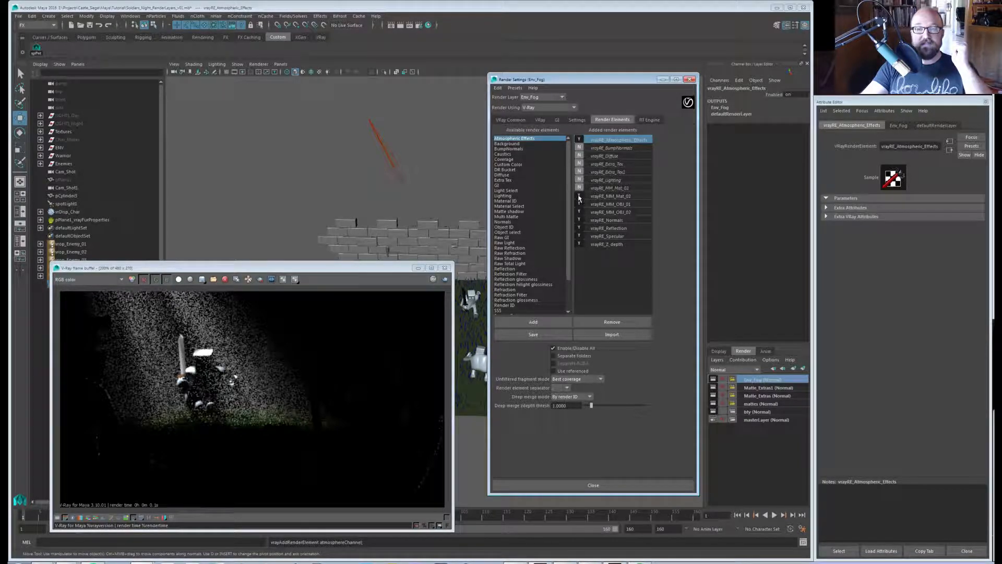
left_click(579, 204)
left_click(578, 212)
left_click(579, 220)
left_click(579, 229)
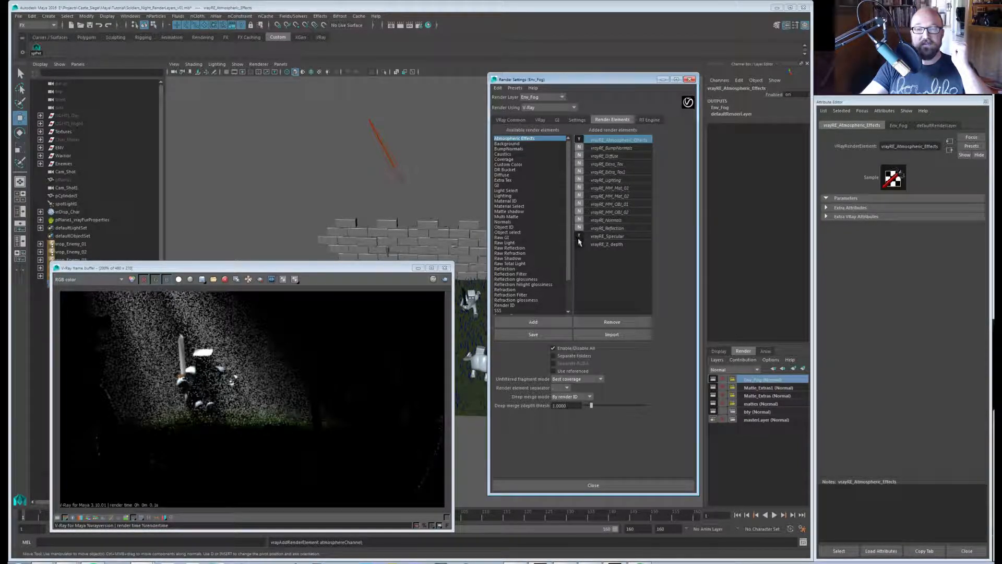
left_click(578, 236)
left_click(578, 244)
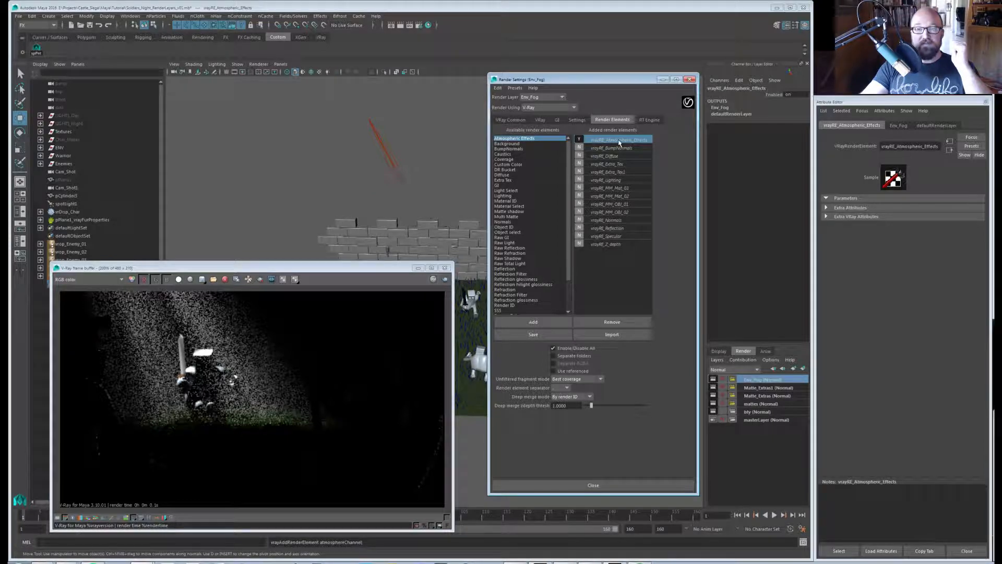
left_click(689, 80)
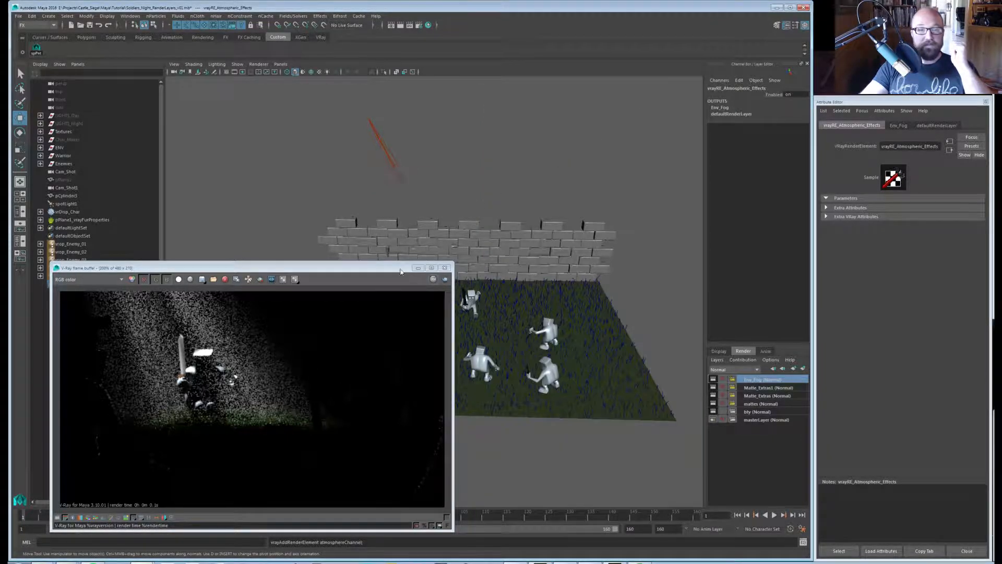
Render the Env_Fog layer and inspect its atmosphere channel before returning to RGB color.
left_click_drag(386, 269, 398, 249)
left_click(458, 258)
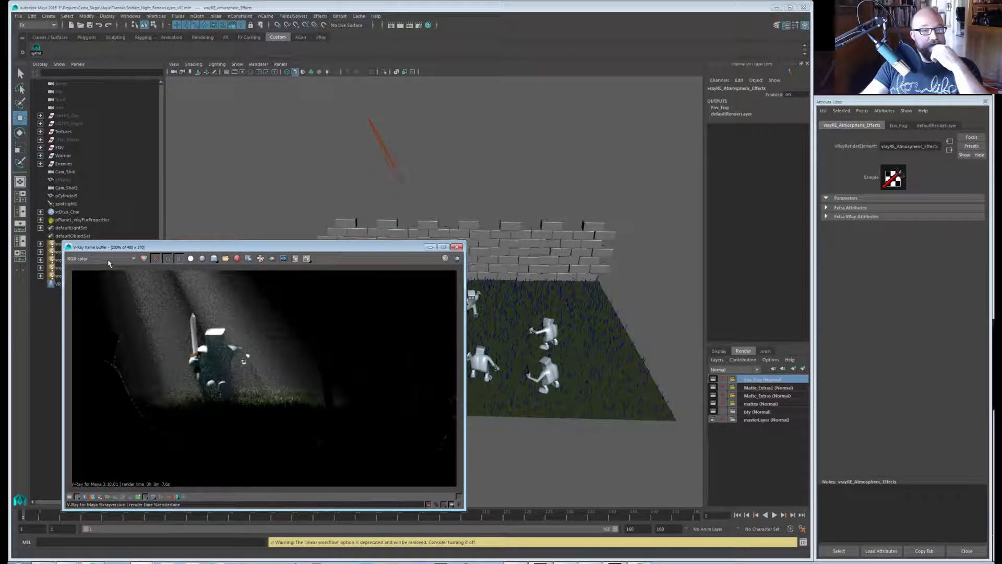
scroll(109, 262, "down", 1)
scroll(108, 262, "down", 1)
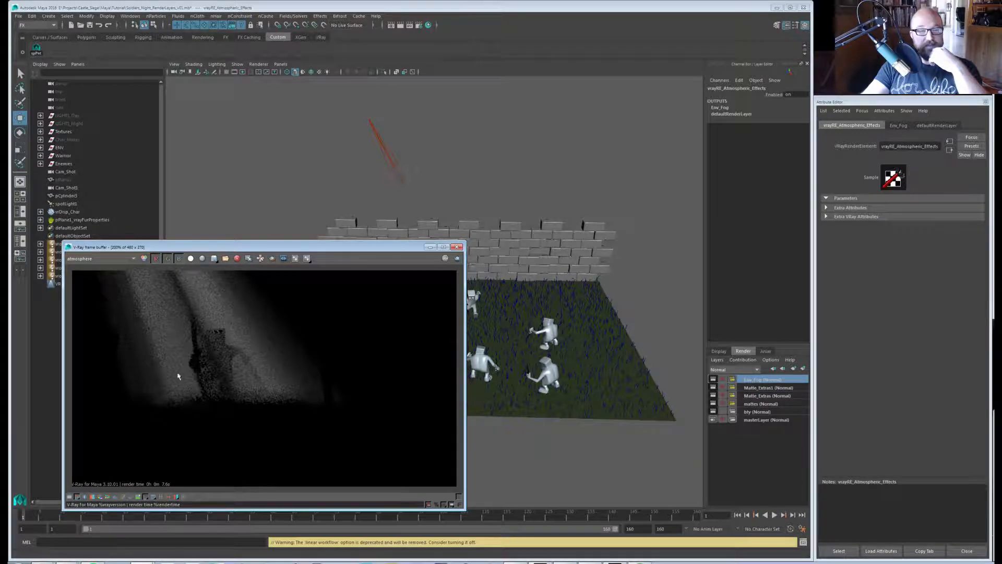
left_click(144, 259)
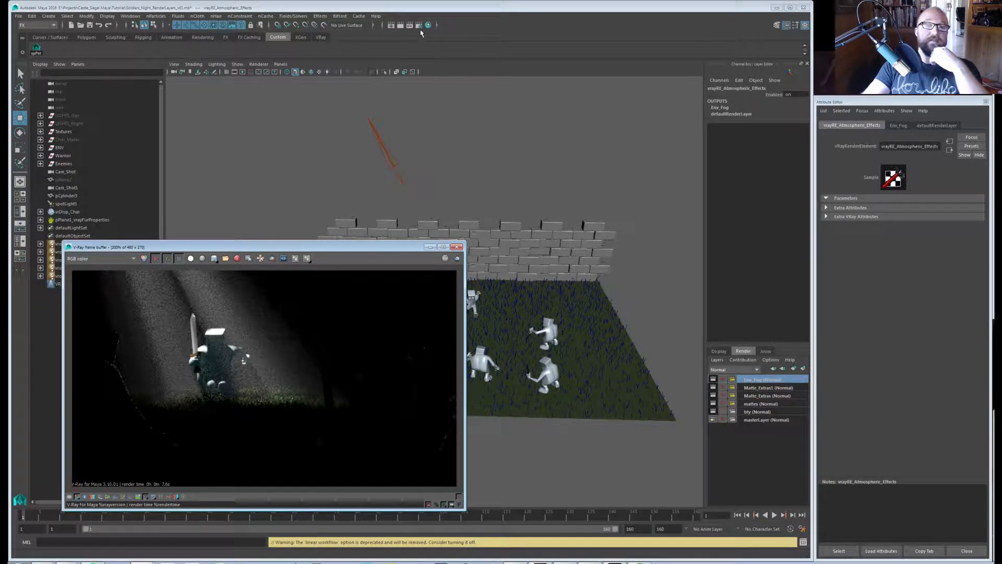
Check the adaptive image sampler's threshold in the Env_Fog layer's V-Ray render settings.
left_click(419, 25)
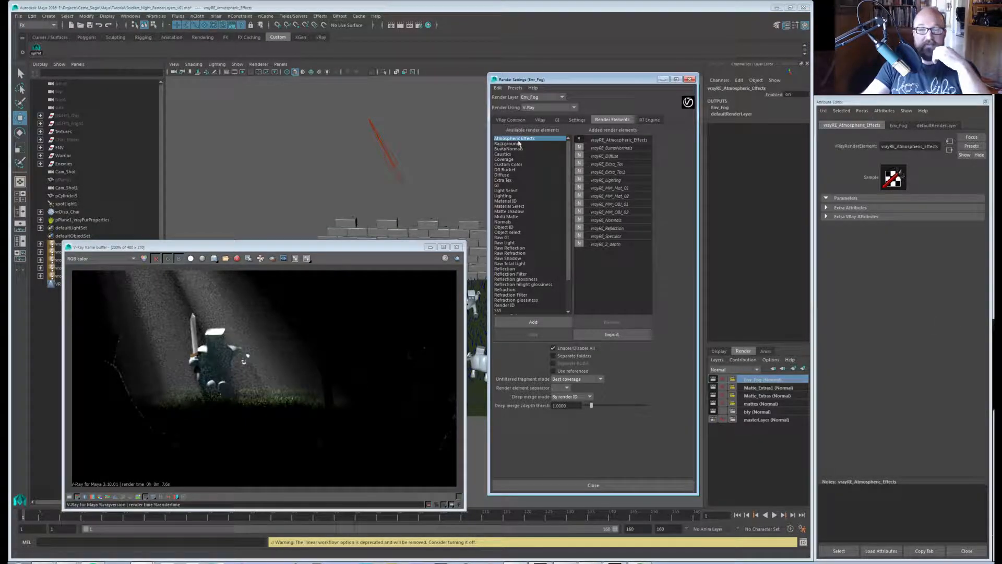
left_click(540, 119)
left_click_drag(570, 234, 563, 233)
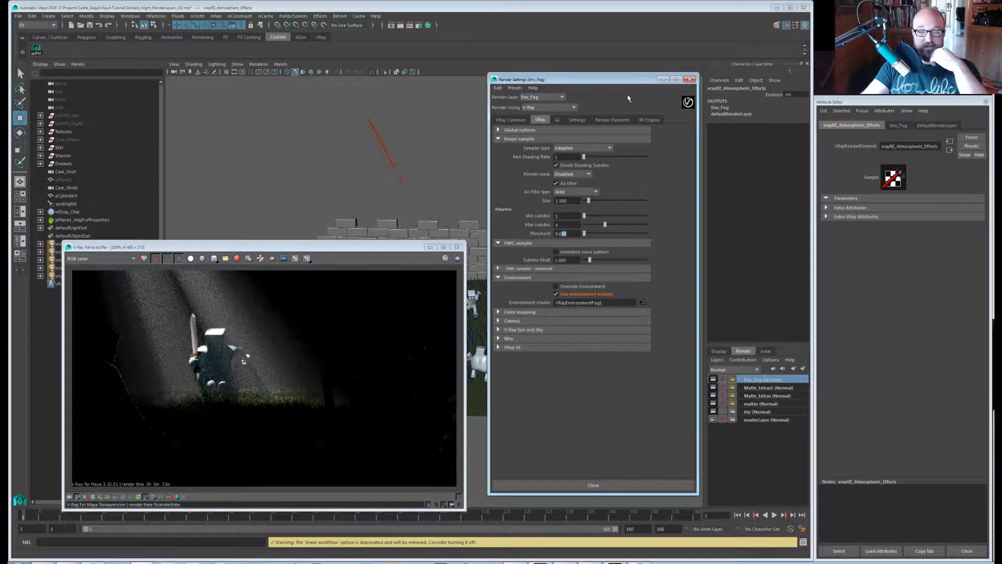
left_click(691, 79)
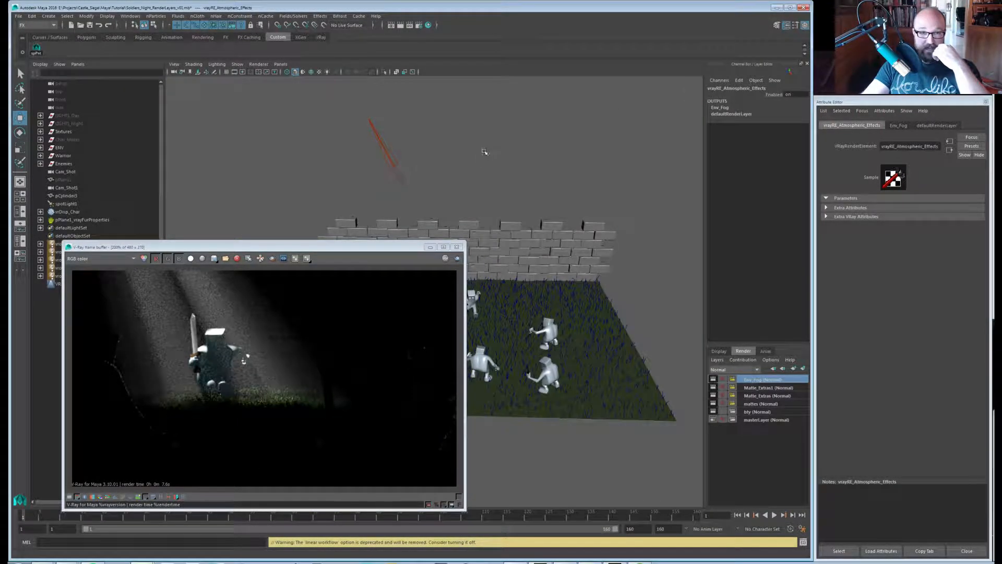
Raise the V-Ray environment fog's subdivs to 128 and render the layer again.
left_click(55, 284)
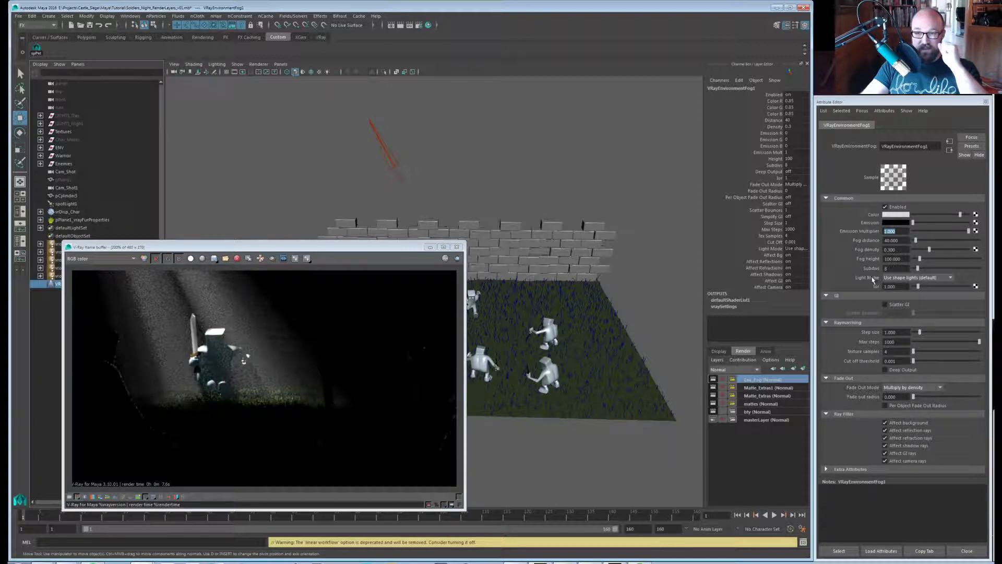
left_click_drag(893, 268, 800, 269)
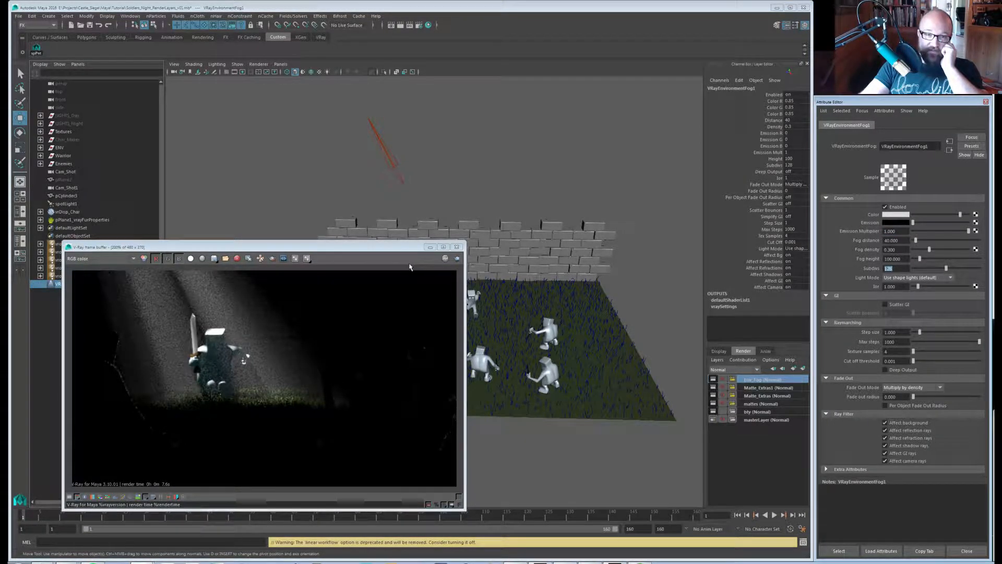
left_click_drag(405, 250, 405, 246)
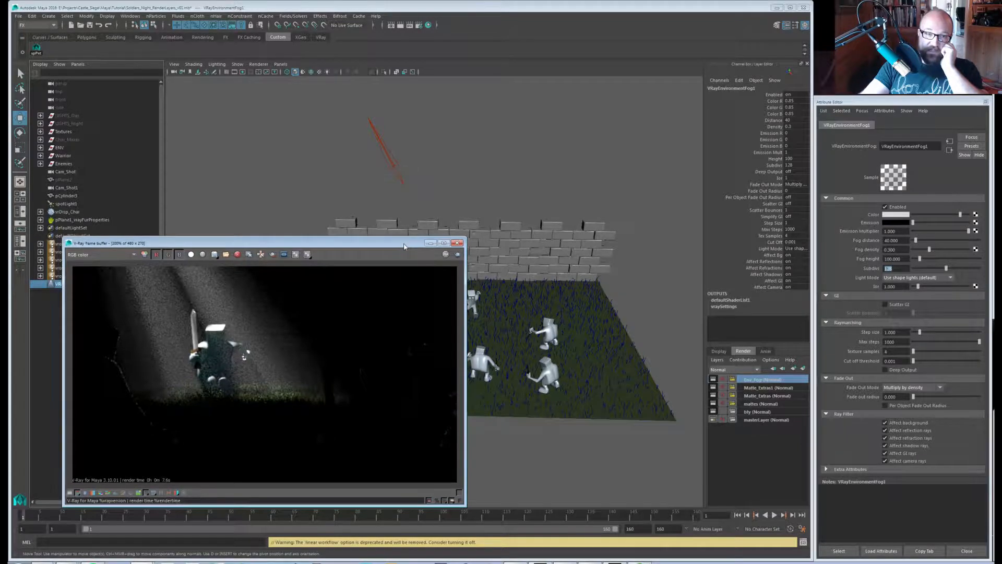
left_click(457, 255)
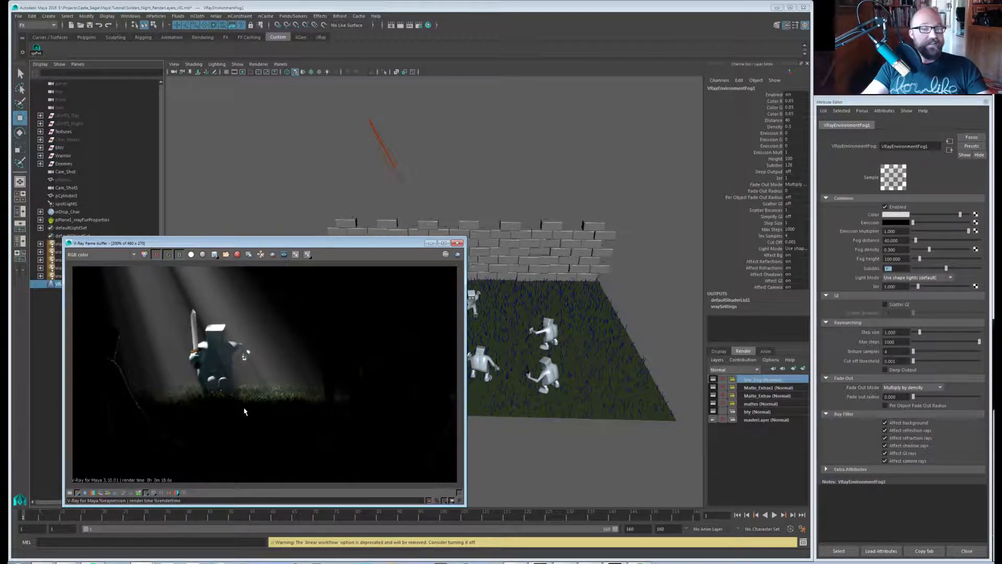
Compare the new render's atmosphere channel with its RGB color channel to examine the fog's quality.
scroll(281, 409, "up", 1)
scroll(271, 413, "down", 1)
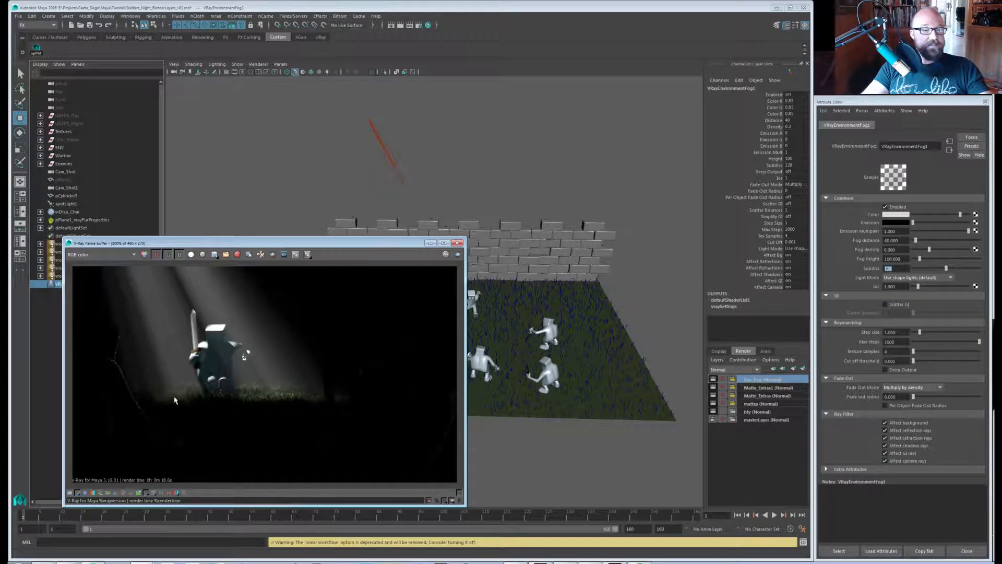
scroll(96, 256, "down", 2)
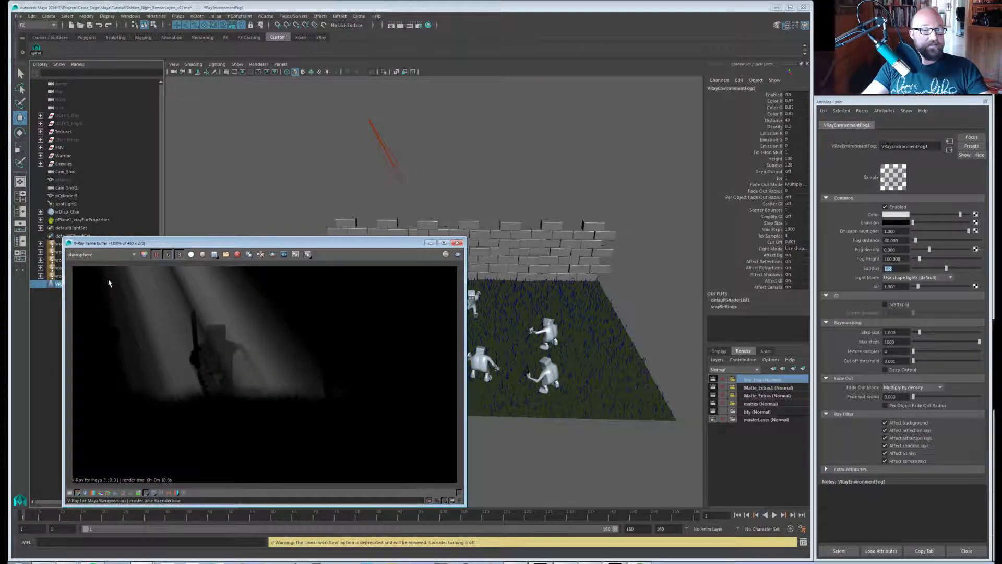
left_click(144, 255)
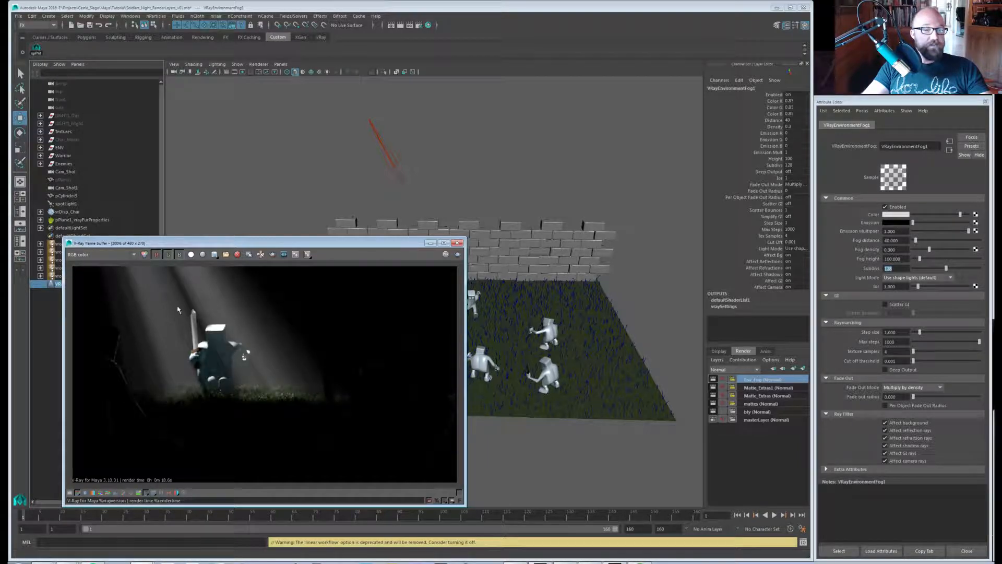
left_click_drag(243, 245, 260, 242)
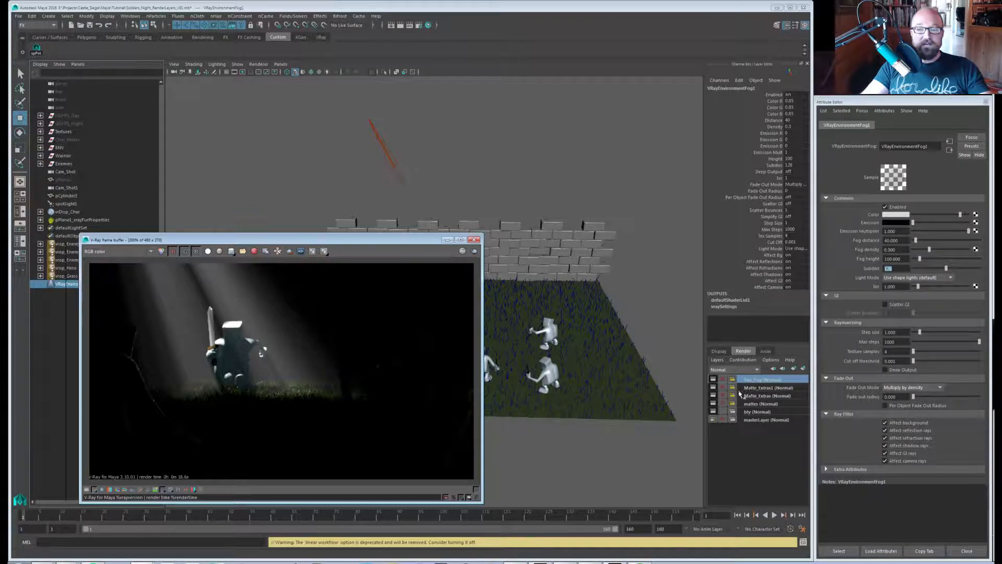
left_click(135, 256)
left_click(133, 254)
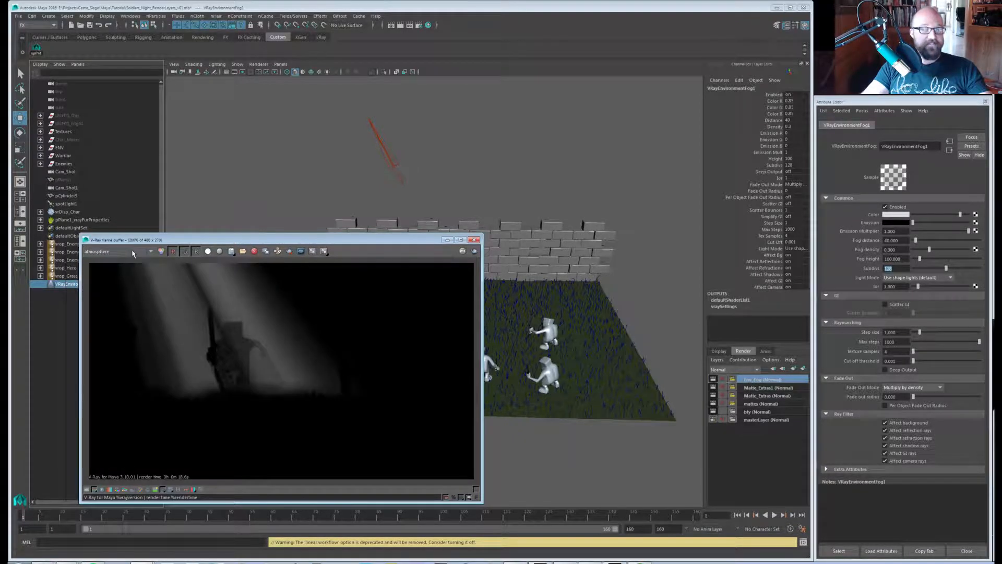
left_click(161, 253)
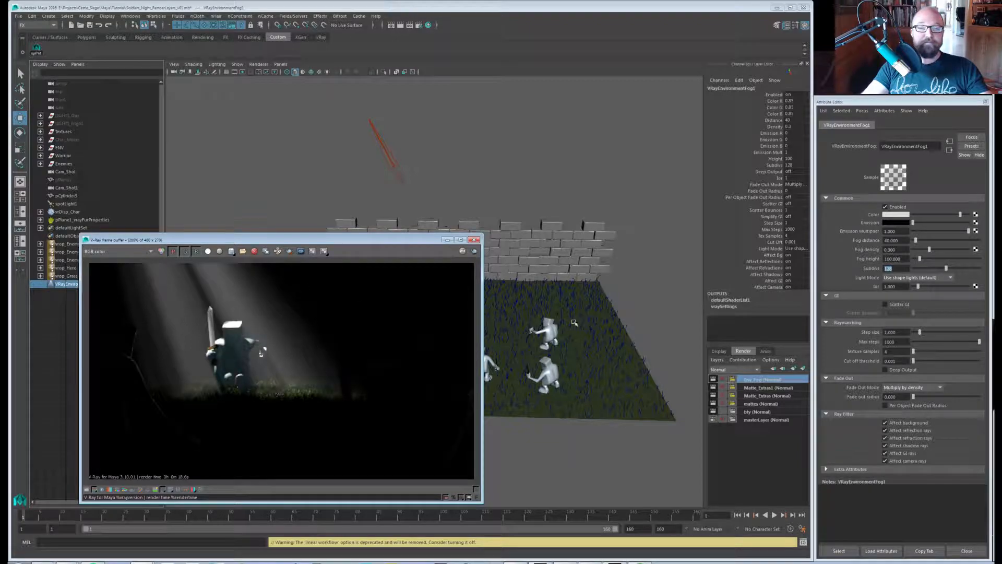
Duplicate the Env_Fog render layer and rename the copy Env_Fog_Directional.
right_click(752, 383)
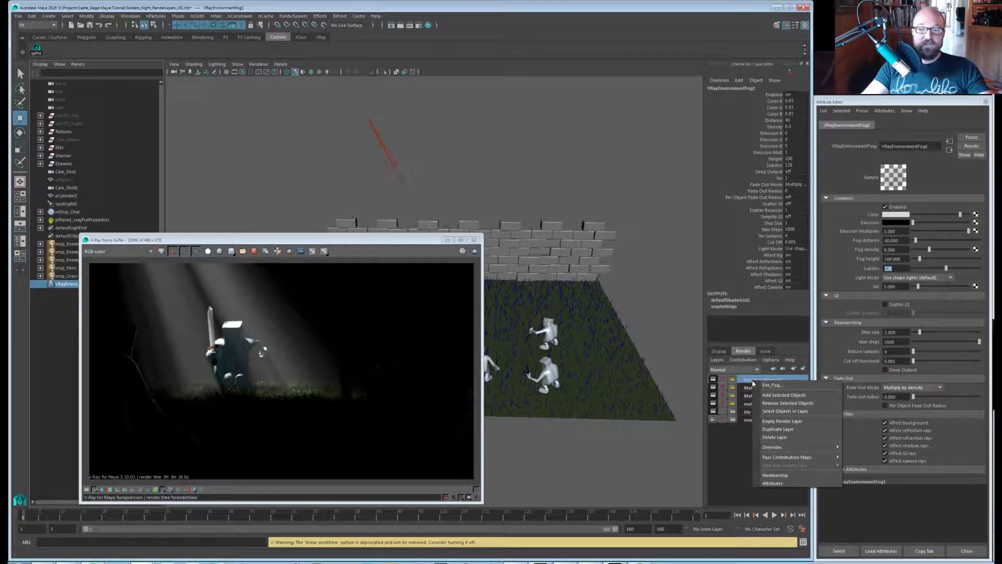
left_click(778, 429)
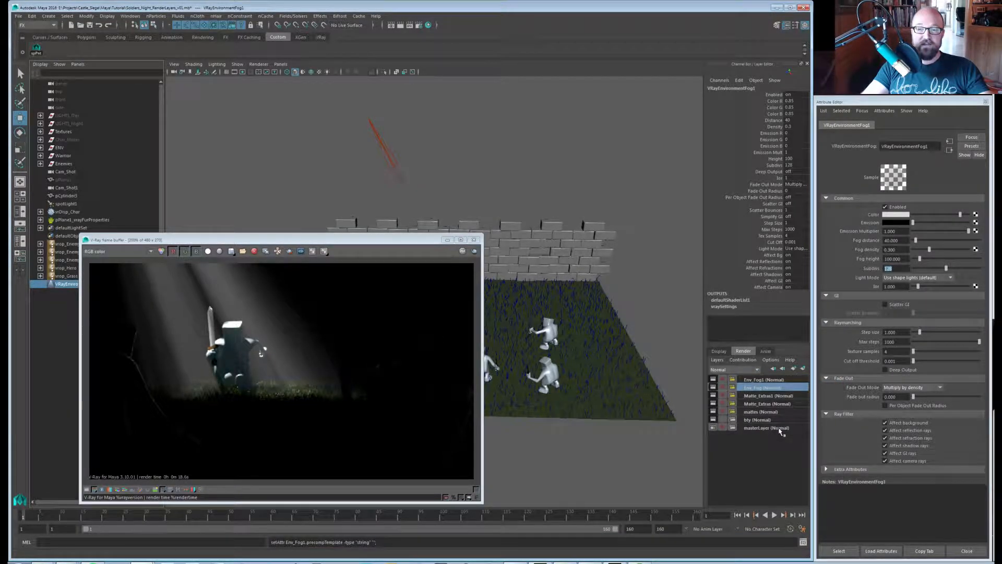
double_click(772, 379)
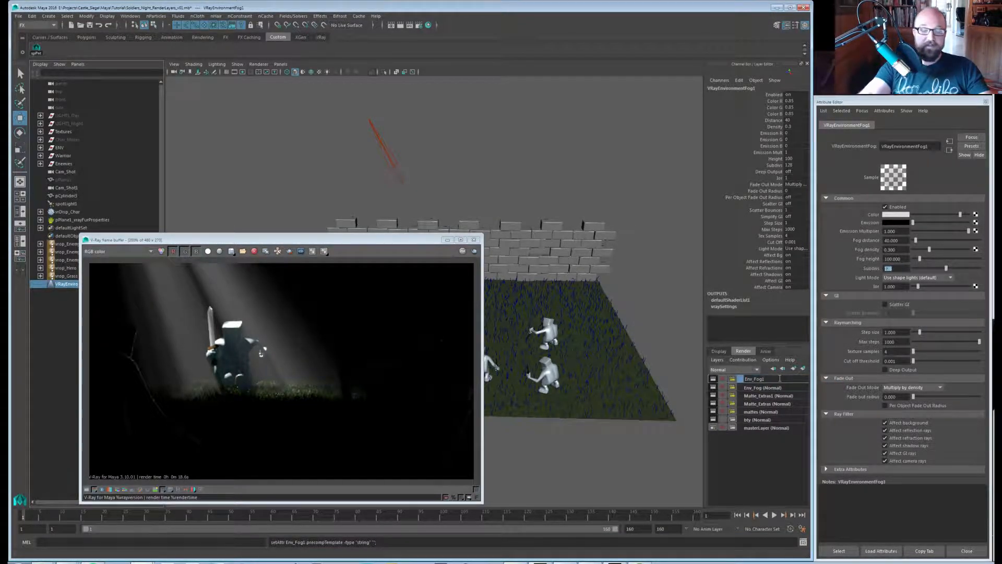
type("_")
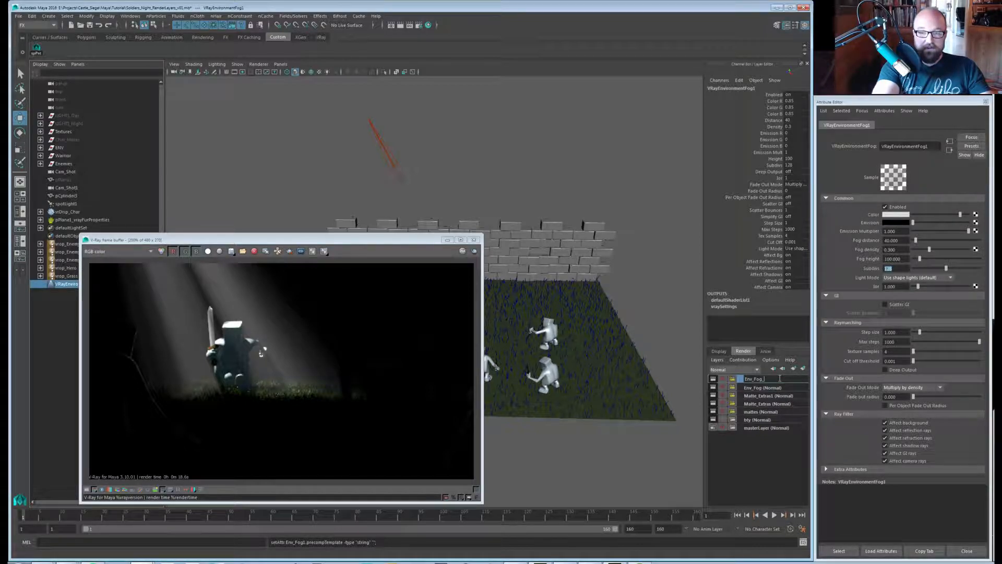
type("IDrectional")
key("Return")
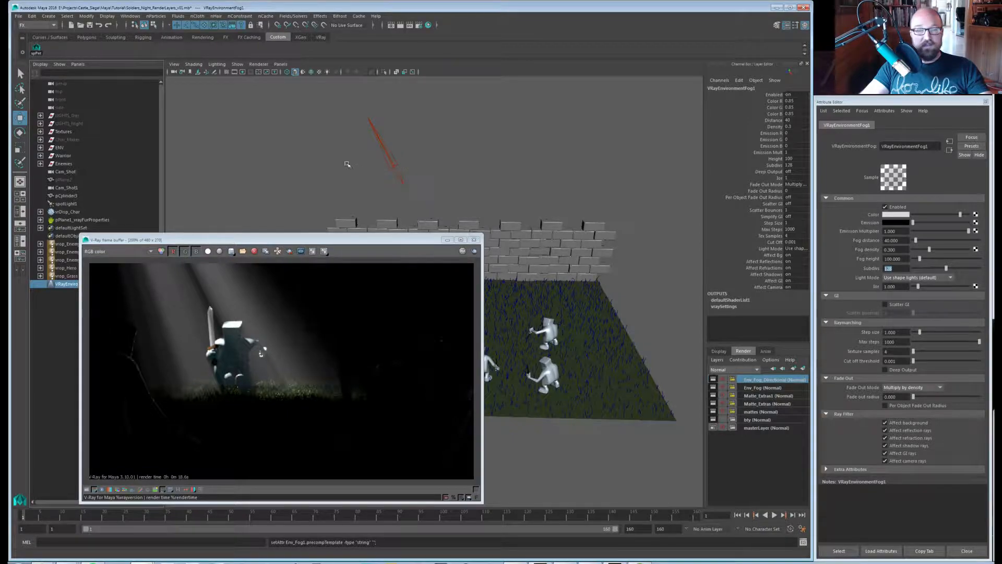
Hide the spotlight above the wall and create a directional light in its place.
left_click(385, 152)
key("ctrl+h")
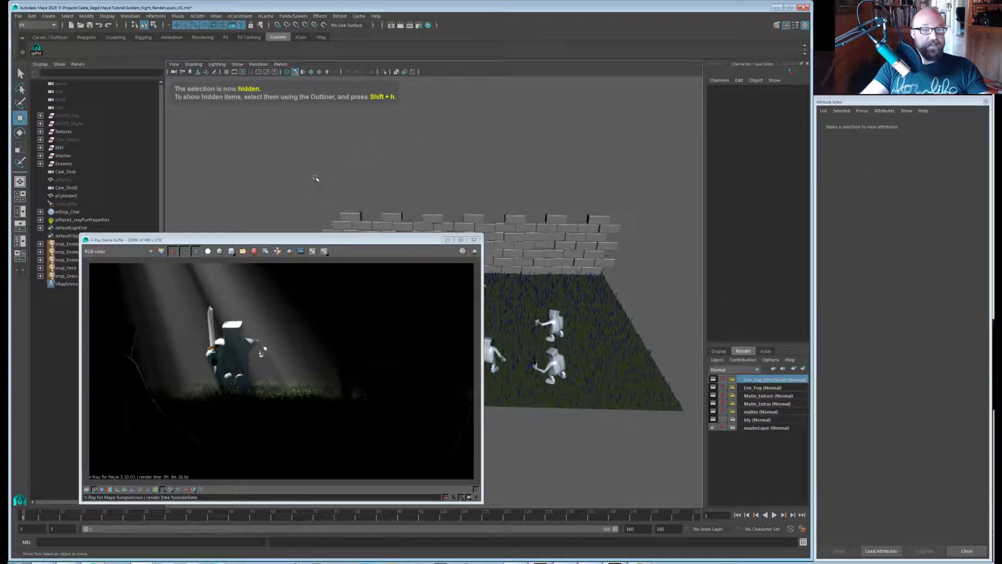
key("space")
left_click(328, 139)
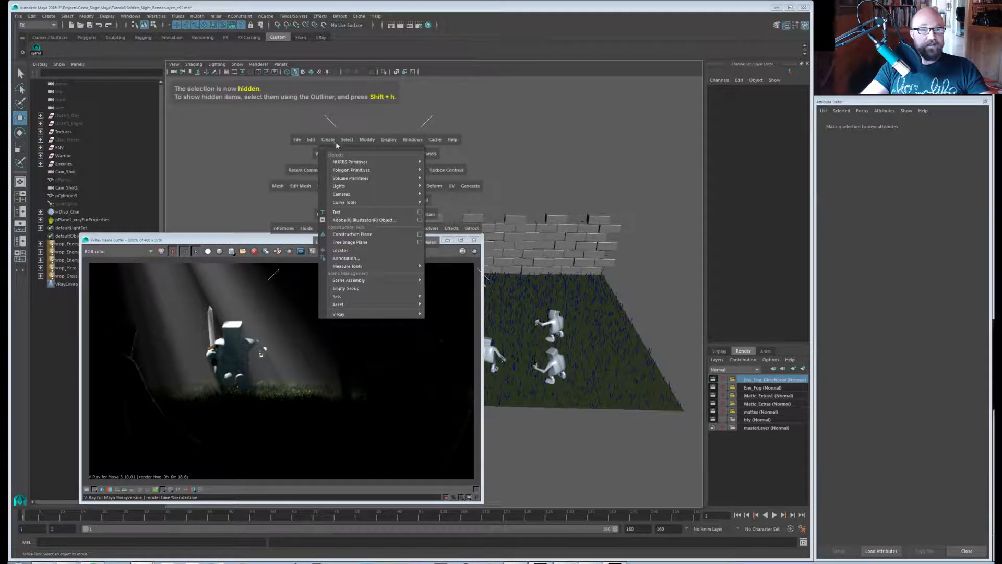
mouse_move(351, 186)
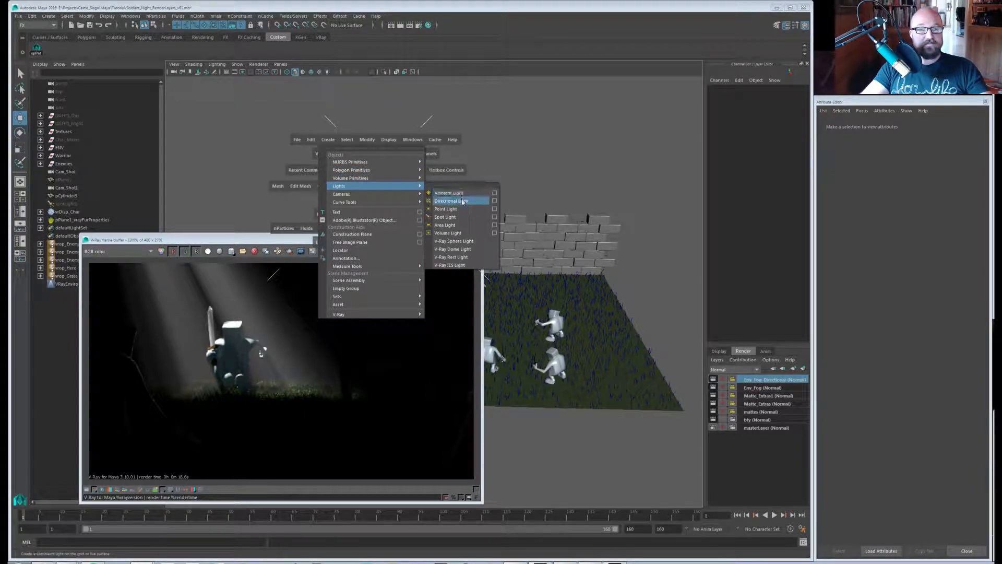
left_click(462, 202)
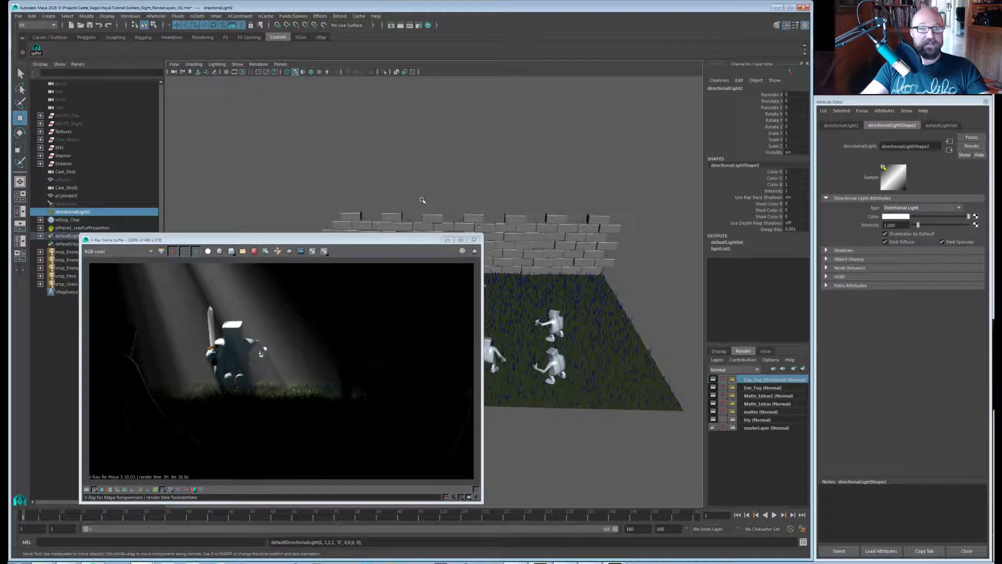
Raise the directional light to about 30 units, scale it to about 17.7, and tilt it about -56 degrees around X.
middle_click_drag(456, 161, 445, 146, "alt")
right_click_drag(445, 147, 425, 183, "alt")
middle_click_drag(425, 183, 392, 138, "alt")
left_click_drag(455, 184, 454, 57)
middle_click_drag(448, 128, 437, 173, "alt")
key("r")
middle_click_drag(353, 170, 434, 168)
key("e")
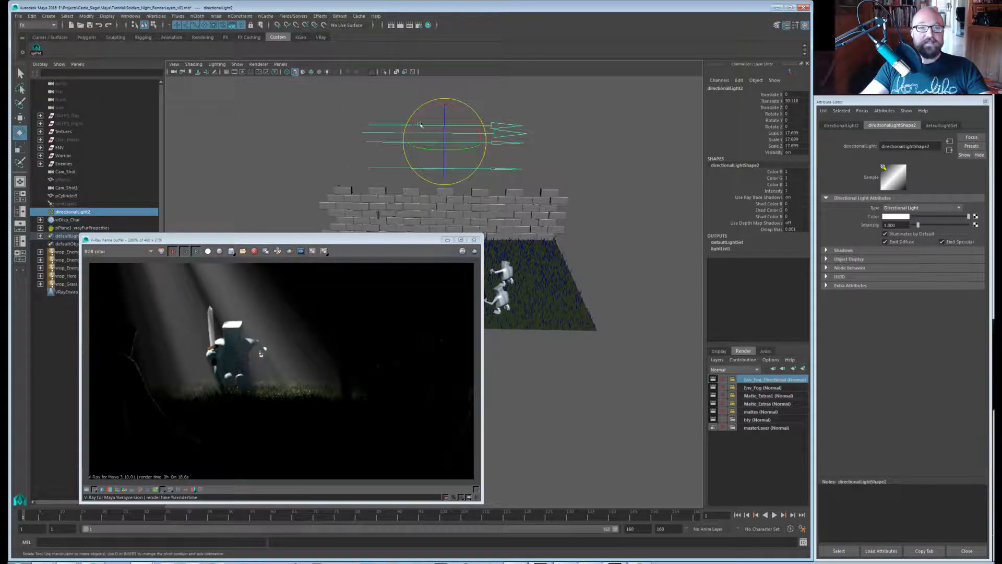
left_click_drag(422, 116, 503, 152)
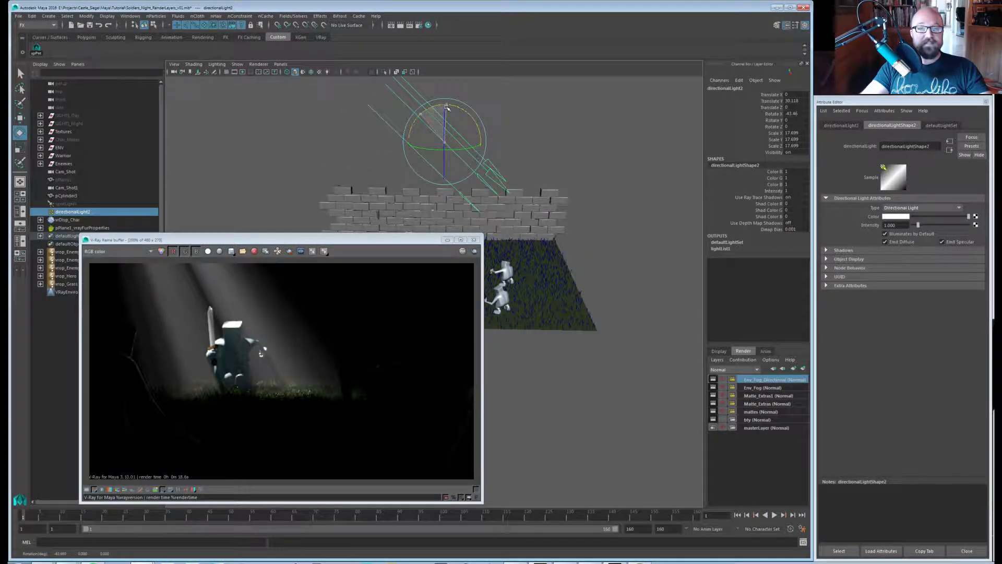
middle_click_drag(503, 153, 505, 147, "alt")
left_click_drag(505, 148, 486, 119, "alt")
Set the directional light's raytrace shadow light angle to 1.
left_click(843, 250)
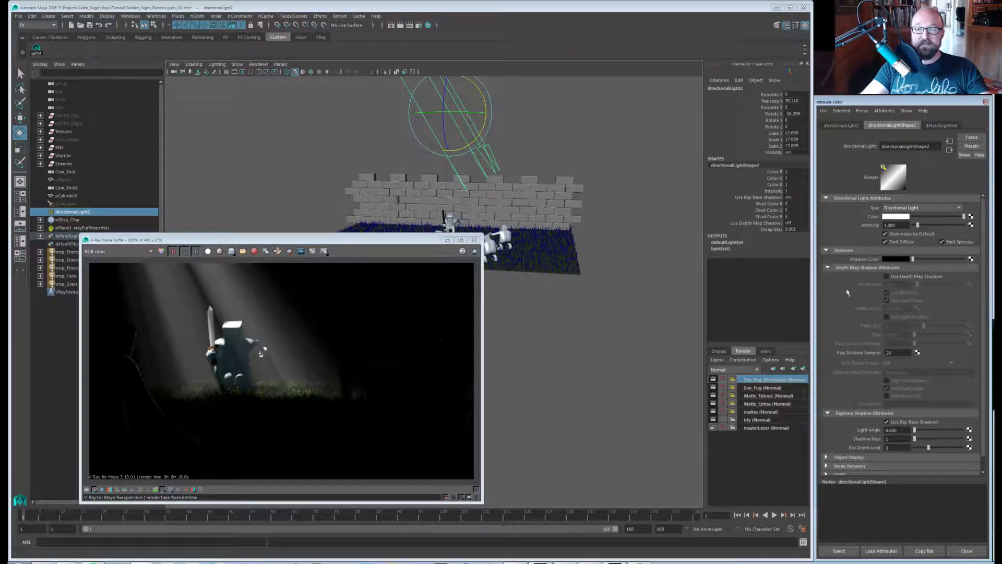
scroll(861, 385, "down", 1)
type("1")
key("Return")
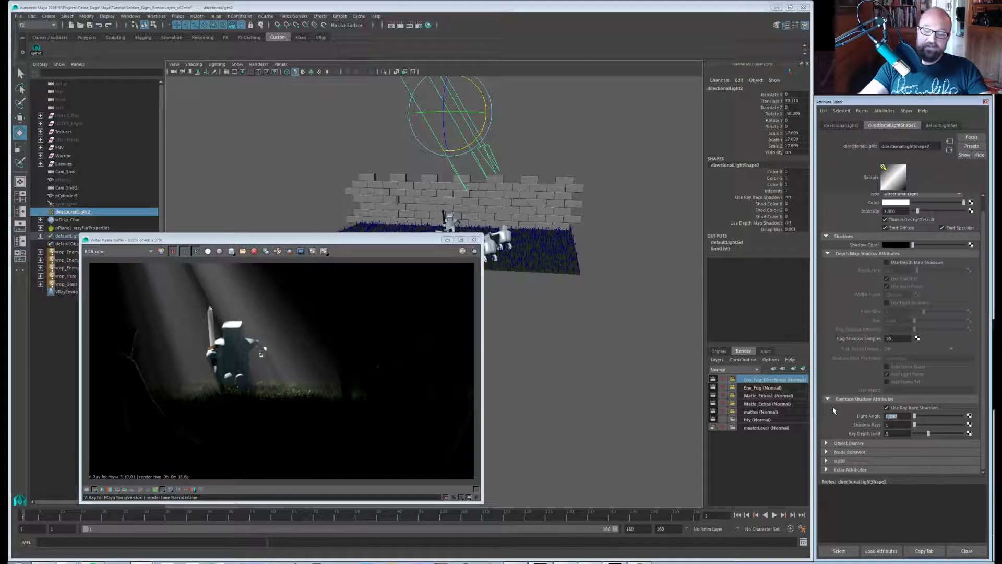
scroll(856, 338, "up", 1)
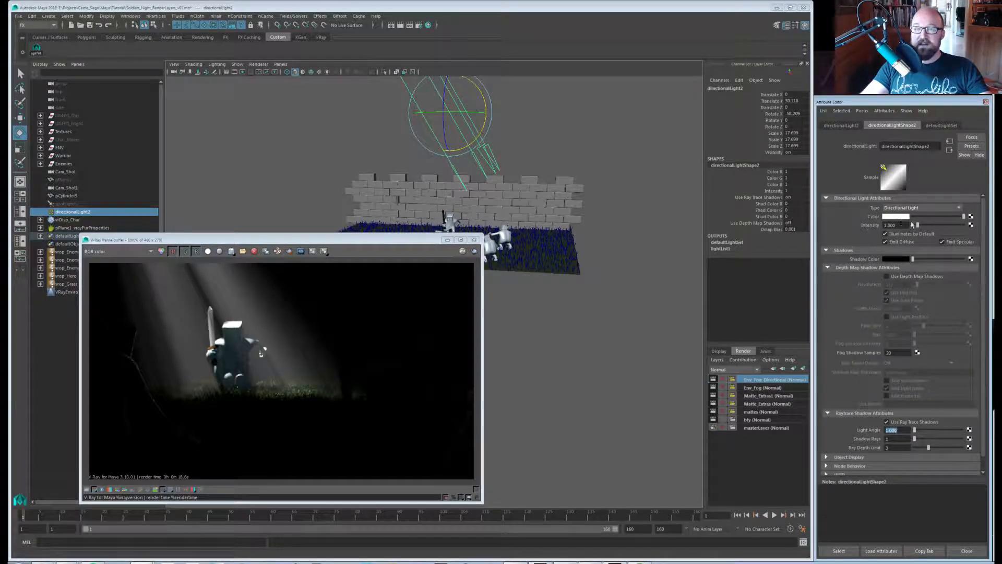
Map a Noise texture to the directional light's color with ratio about 0.08, frequency ratio 1.526, density 0.35, and spottyness and size rand at 1.
left_click(970, 216)
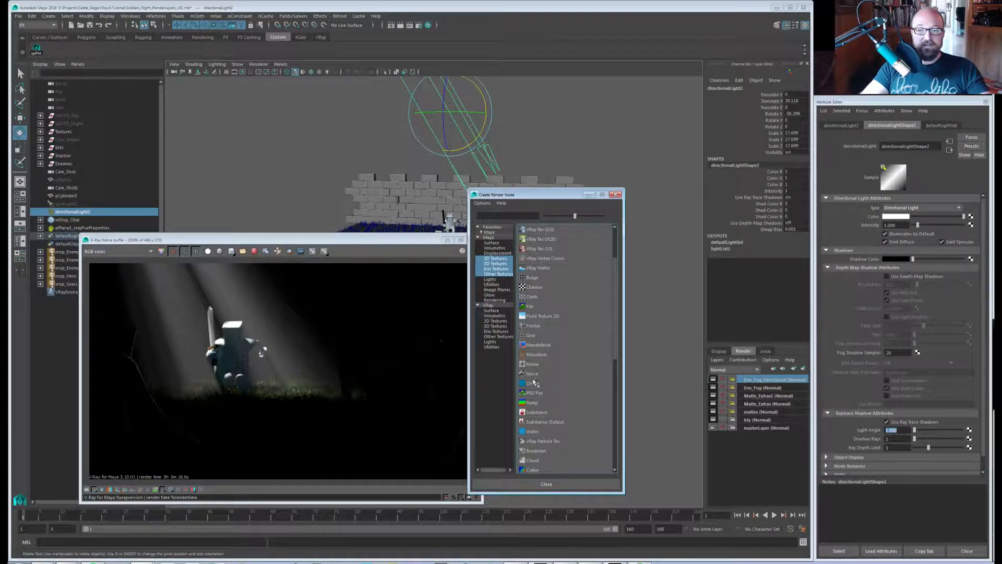
left_click(532, 374)
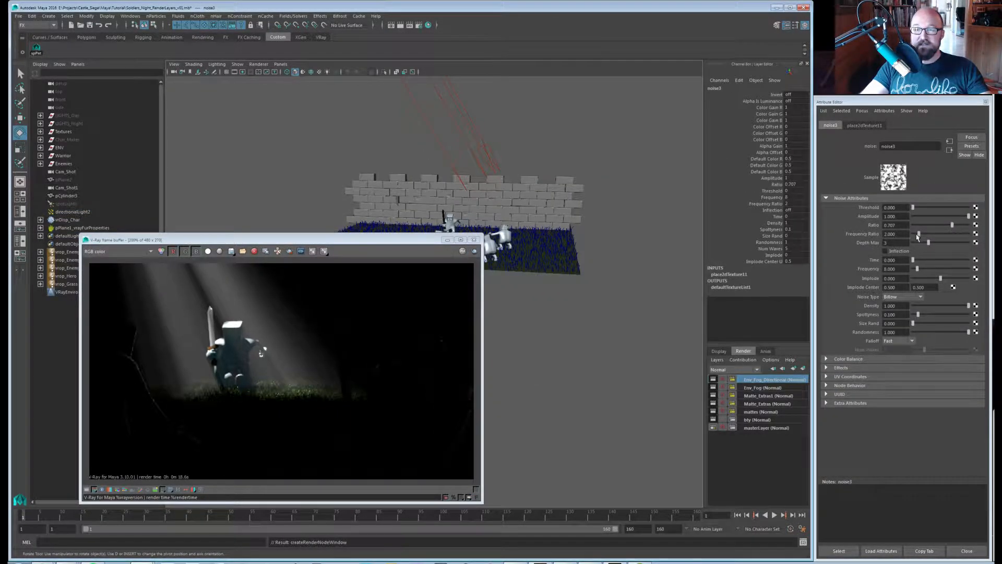
left_click_drag(919, 234, 917, 227)
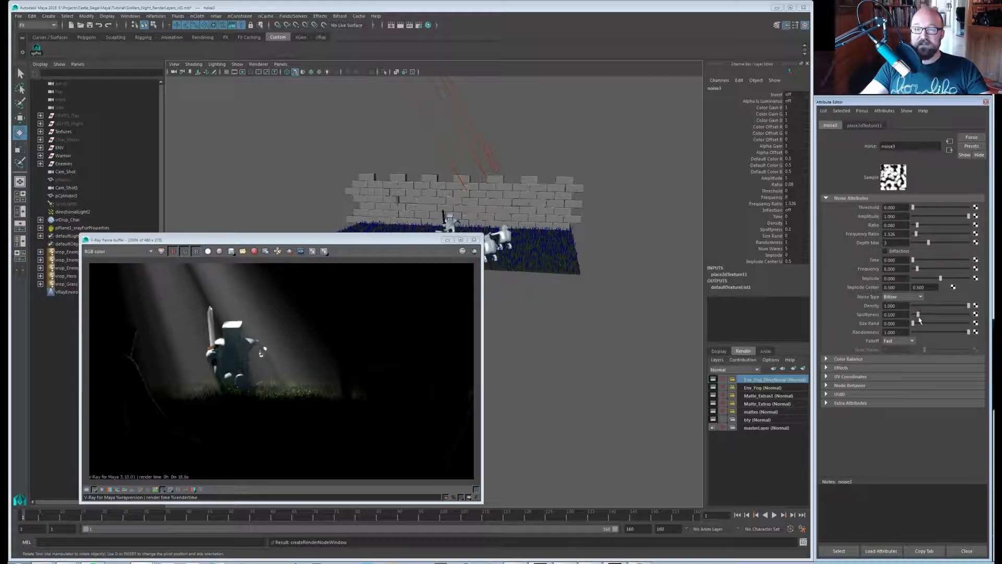
mouse_move(918, 315)
left_mouse_down()
mouse_move(968, 323)
mouse_move(933, 310)
left_mouse_up()
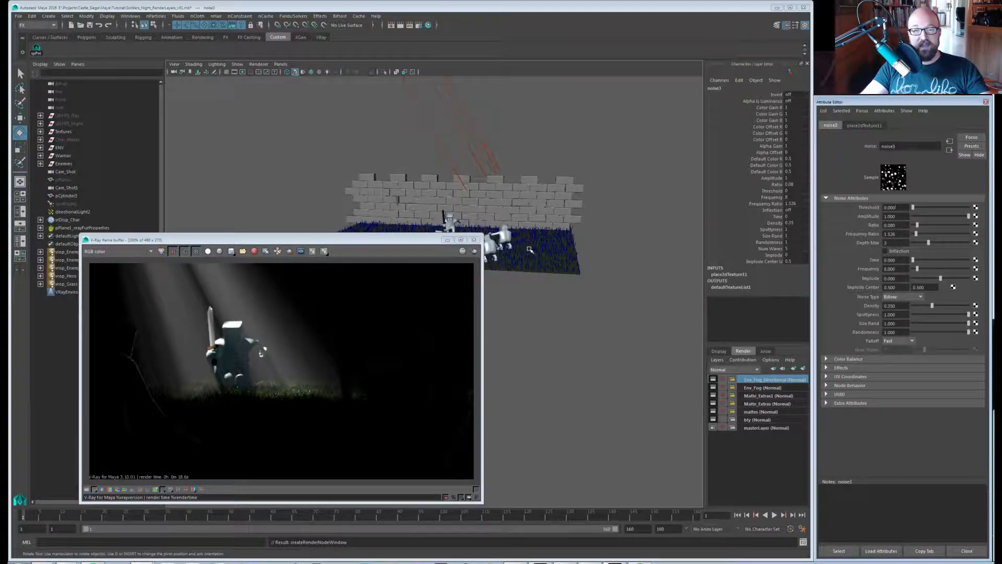
Render the Env_Fog_Directional layer to check how the noise breaks up the directional light.
middle_click_drag(495, 186, 507, 185, "alt")
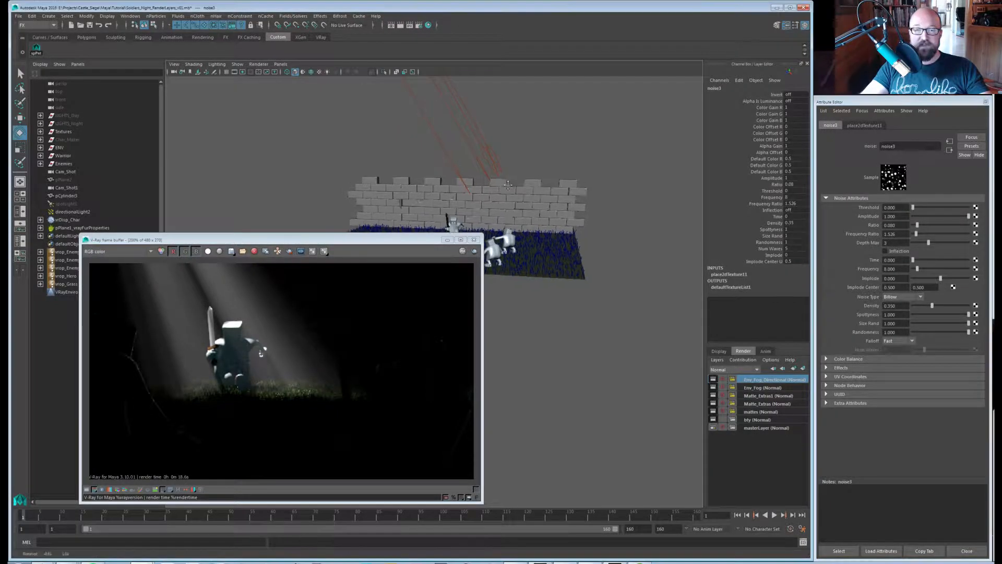
left_click_drag(508, 184, 417, 253, "alt")
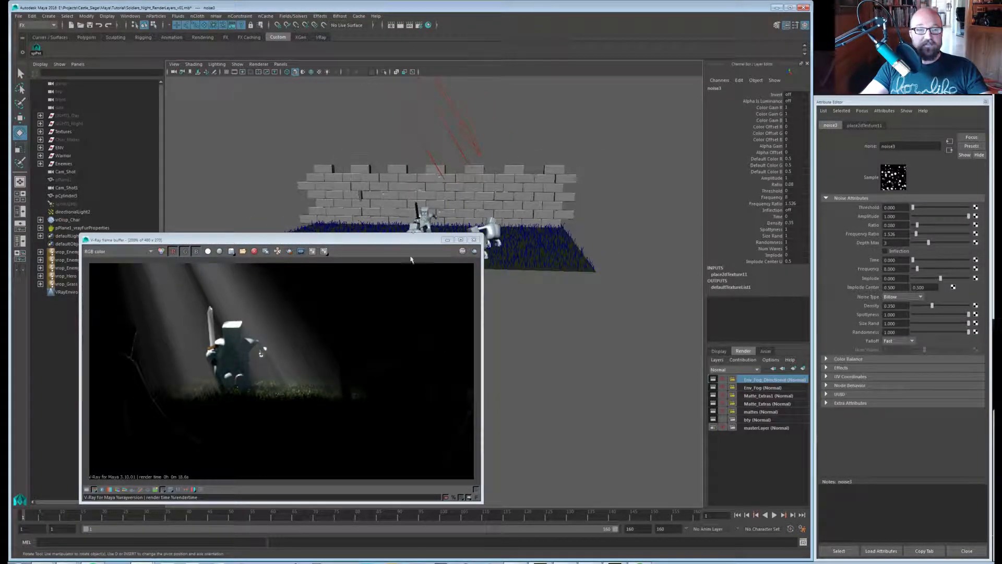
left_click(345, 264)
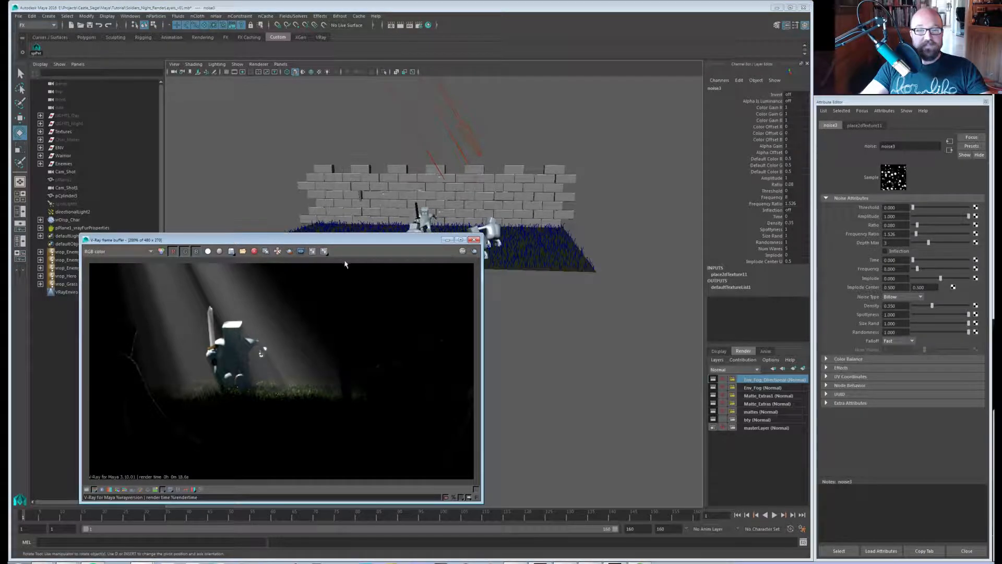
left_click(474, 251)
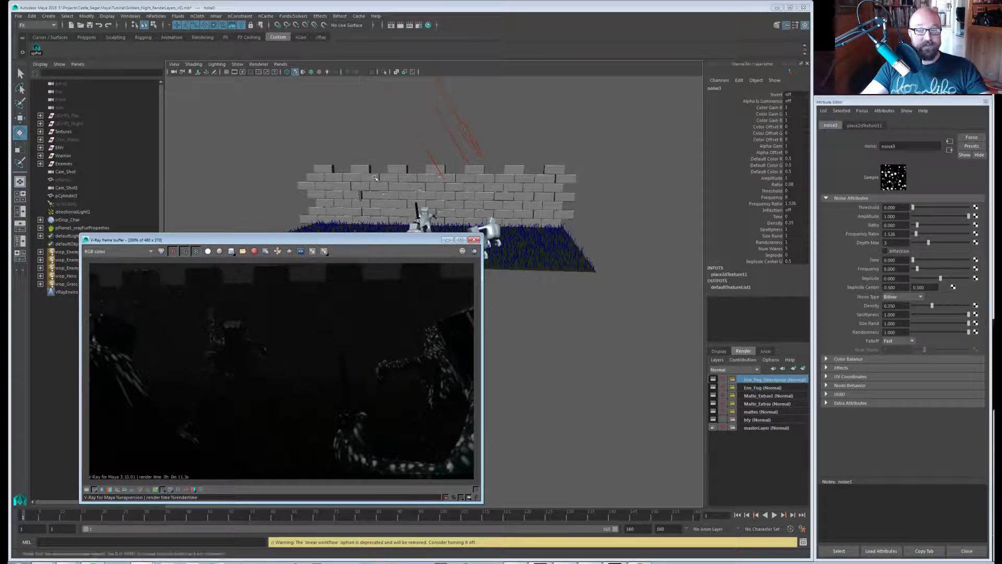
Set the noise texture placement's Repeat UV to 0.1 in both directions and render the layer again.
middle_click_drag(378, 178, 385, 168, "alt")
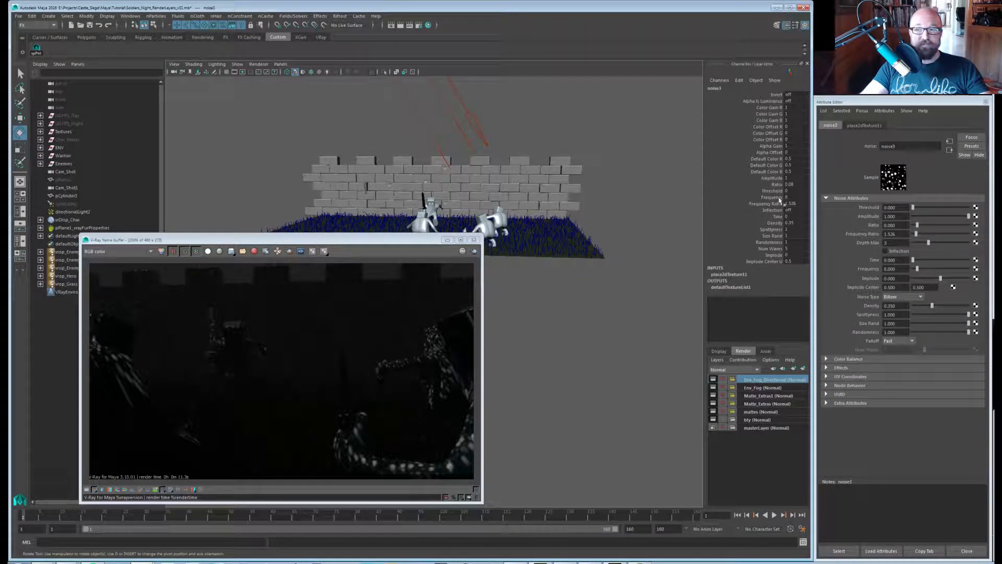
left_click(862, 126)
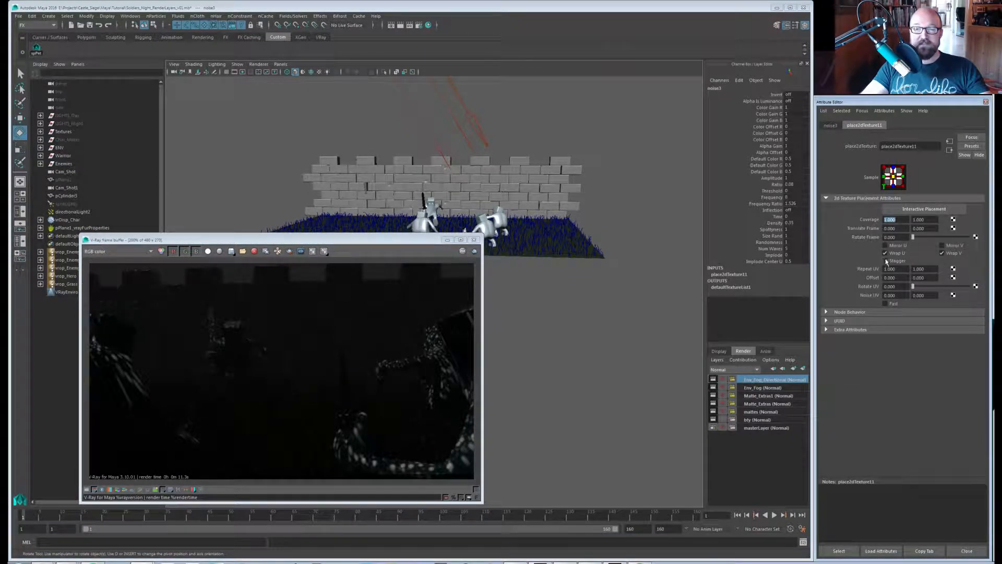
double_click(903, 270)
type(".1")
key("Tab")
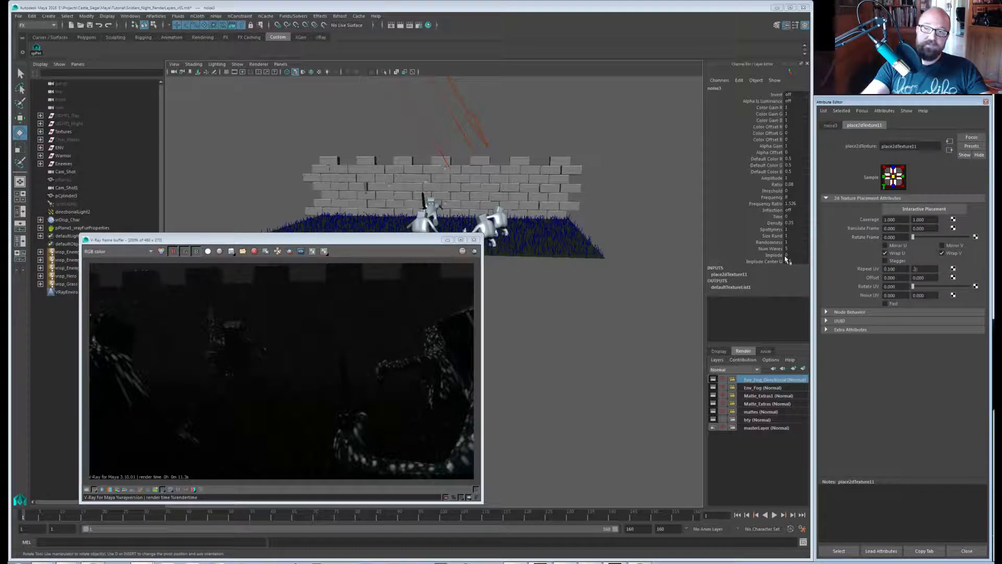
left_click(834, 126)
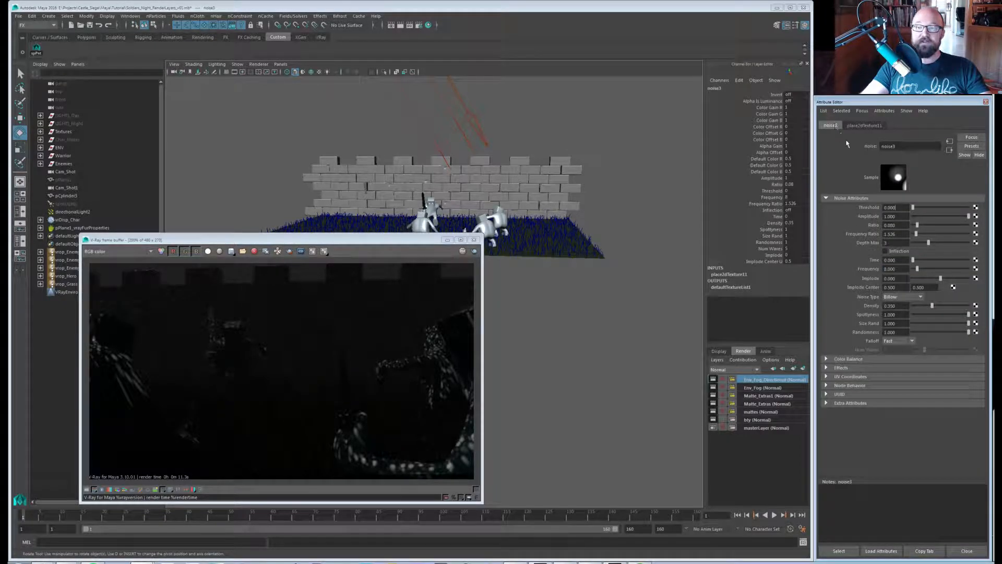
left_click(475, 252)
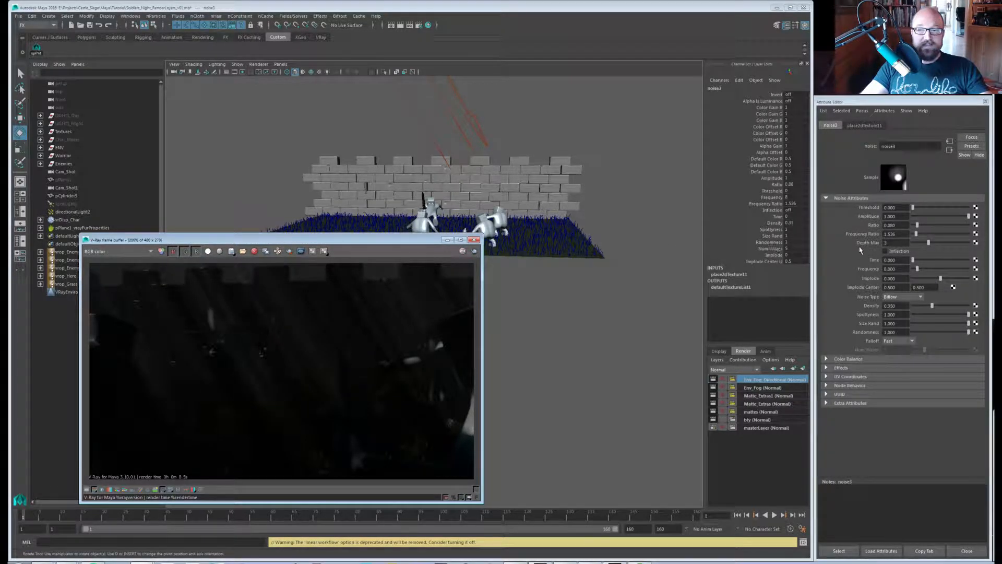
Lower the noise's frequency ratio to 1 and ratio to about 0.029, and set its Repeat UV to 0.01 in both directions.
left_click_drag(916, 234, 913, 228)
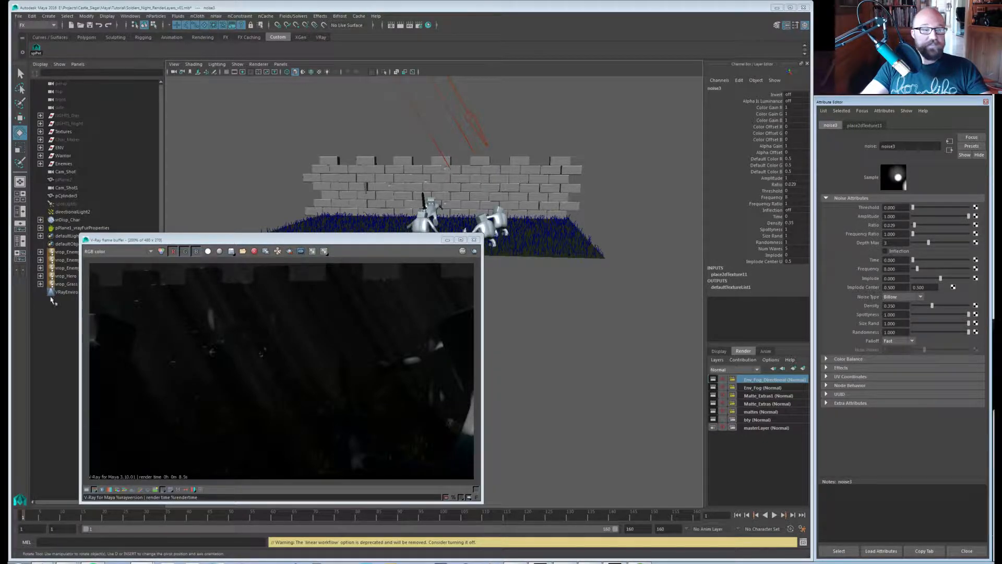
left_click(864, 125)
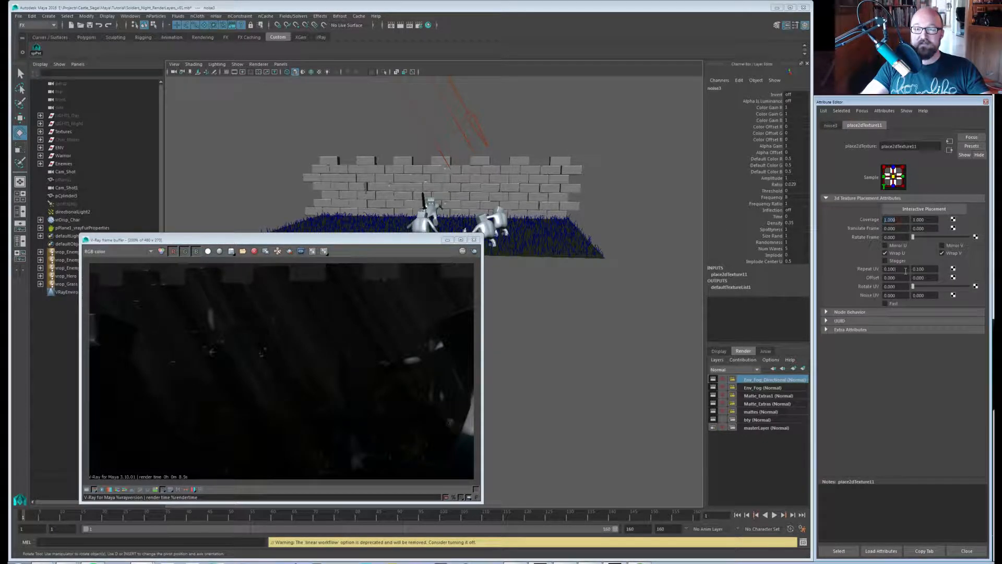
left_click_drag(906, 270, 804, 269)
type("101")
key("Tab")
type(".01")
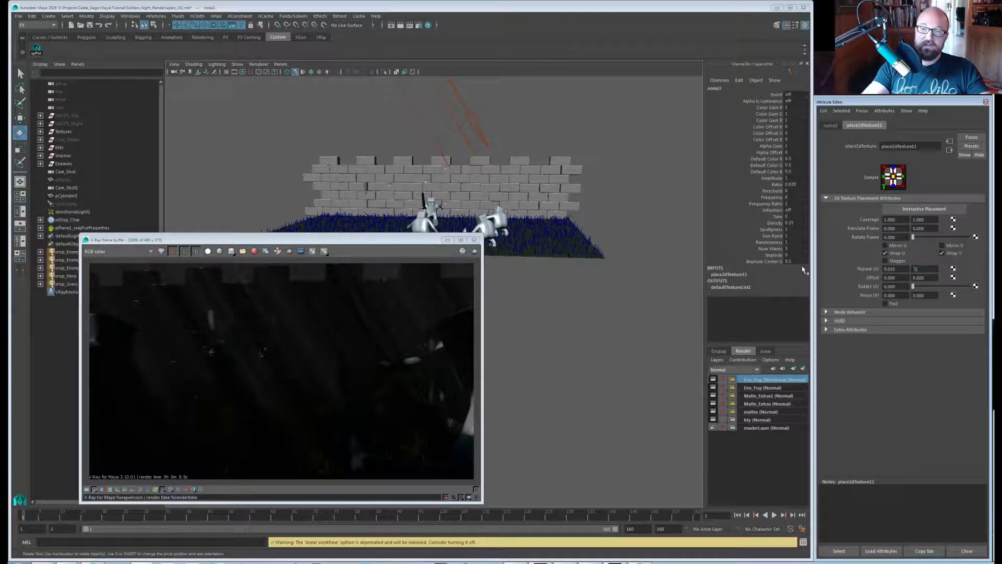
key("Return")
left_click(427, 239)
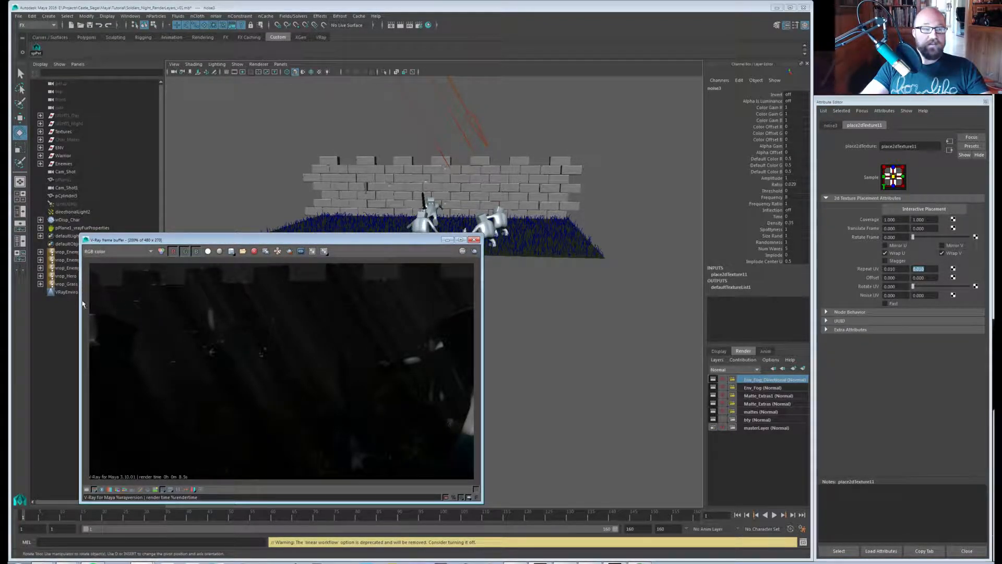
Check the V-Ray environment fog's settings and render the layer with the enlarged noise pattern.
left_click(67, 292)
left_click(67, 293)
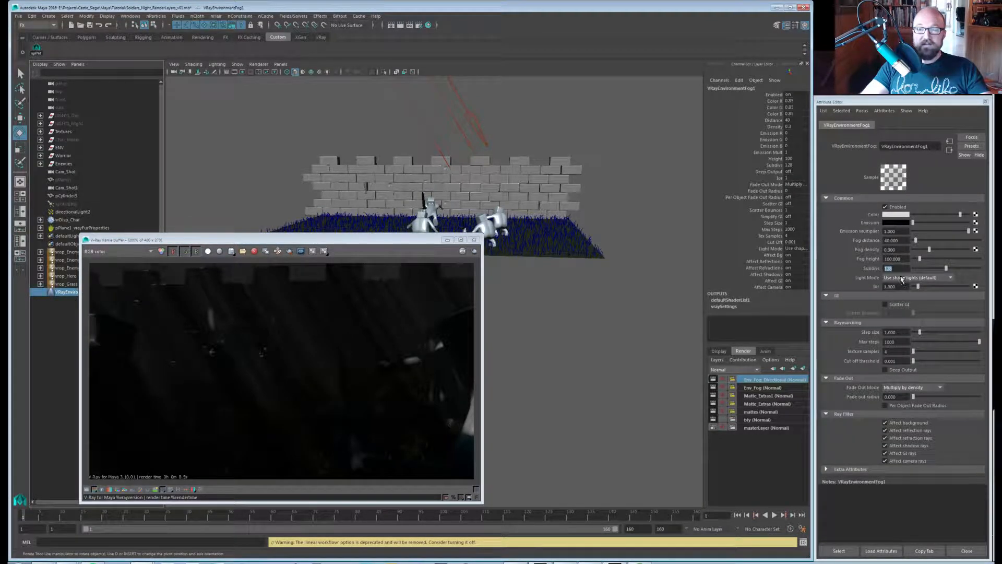
left_click(428, 265)
left_click(473, 254)
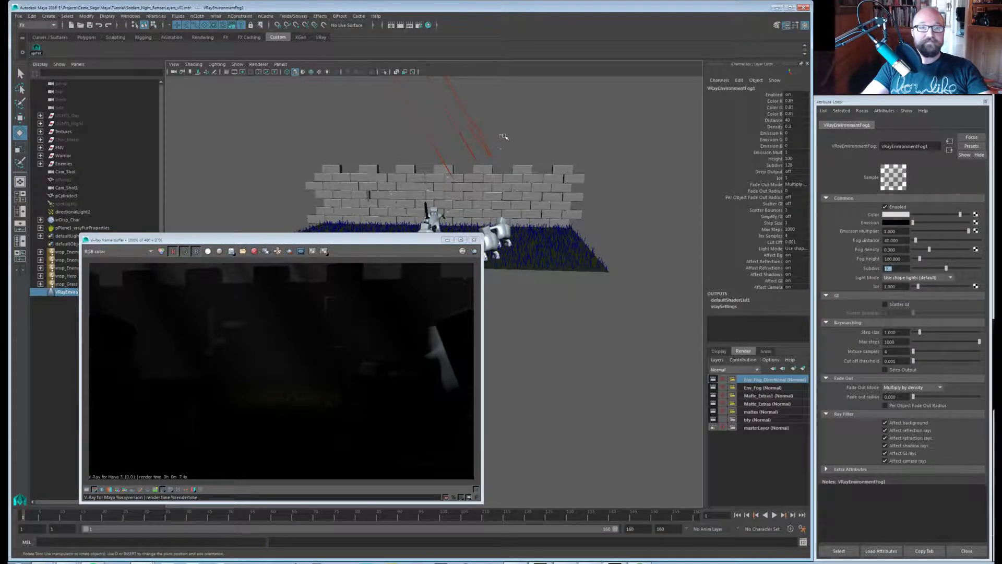
Break the noise texture's connection to the directional light's color.
left_click_drag(503, 139, 514, 165, "alt")
left_click(454, 164)
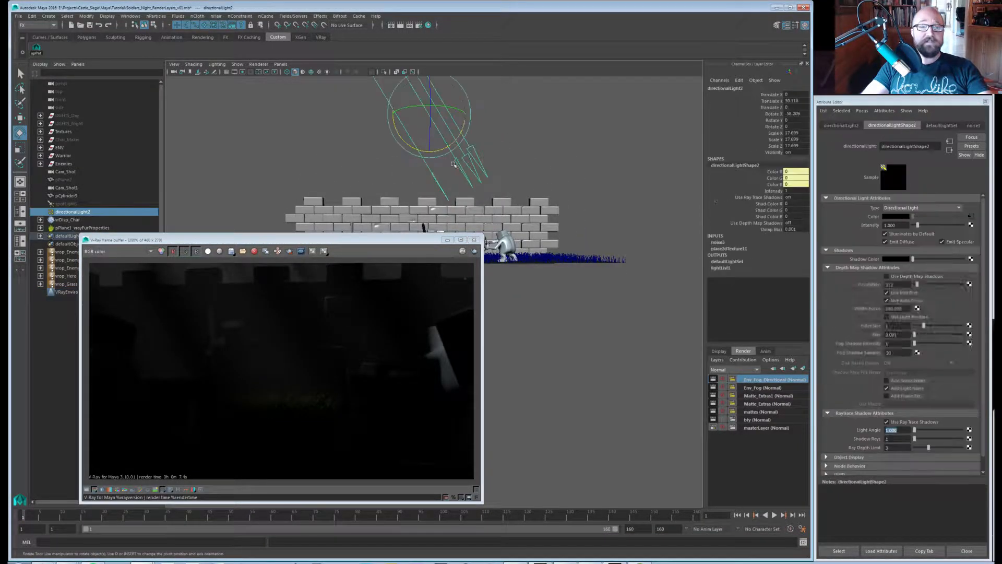
right_click(880, 219)
left_click(908, 237)
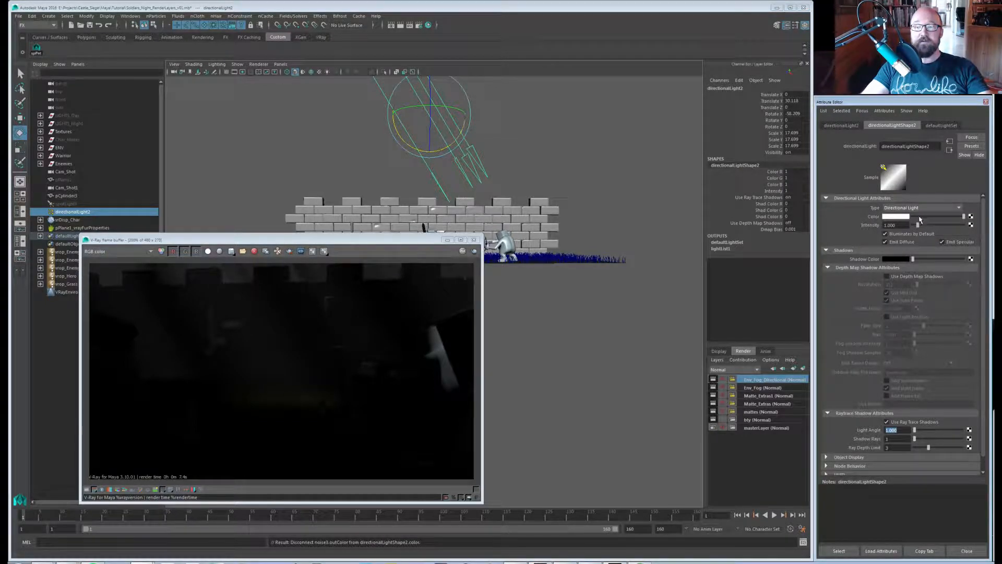
Move the directional light farther above the wall, to about 53 units in Y and 14 units in Z.
right_click_drag(510, 197, 454, 176, "alt")
key("w")
middle_click_drag(562, 187, 528, 134)
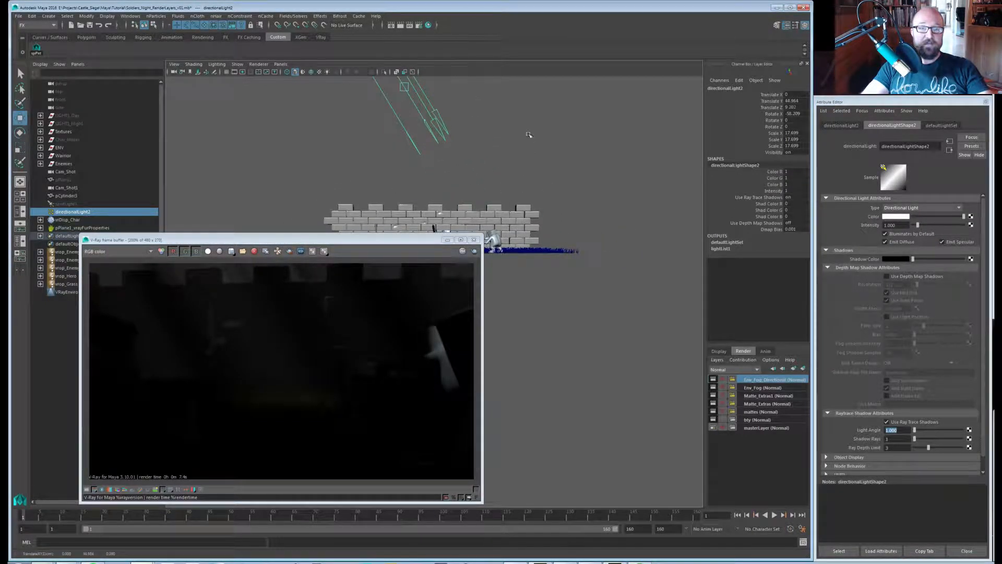
middle_click_drag(526, 223, 506, 189)
Create a polygon plane about 209 units wide over the scene and raise it to about 25 units above the ground.
left_click_drag(410, 241, 1001, 206)
left_click_drag(618, 251, 569, 293, "alt")
left_click_drag(511, 303, 420, 330, "alt")
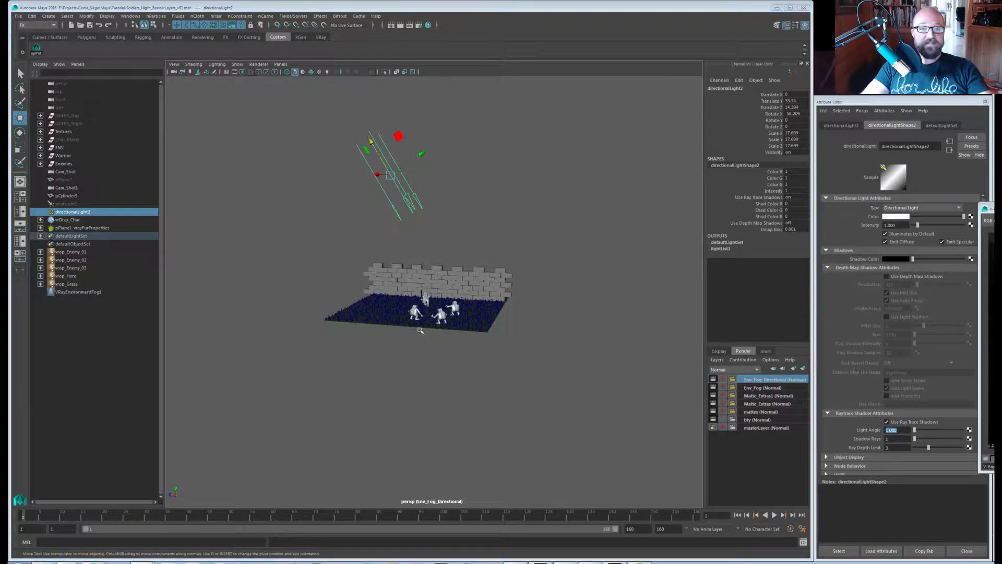
key("space")
left_click(369, 299)
mouse_move(412, 330)
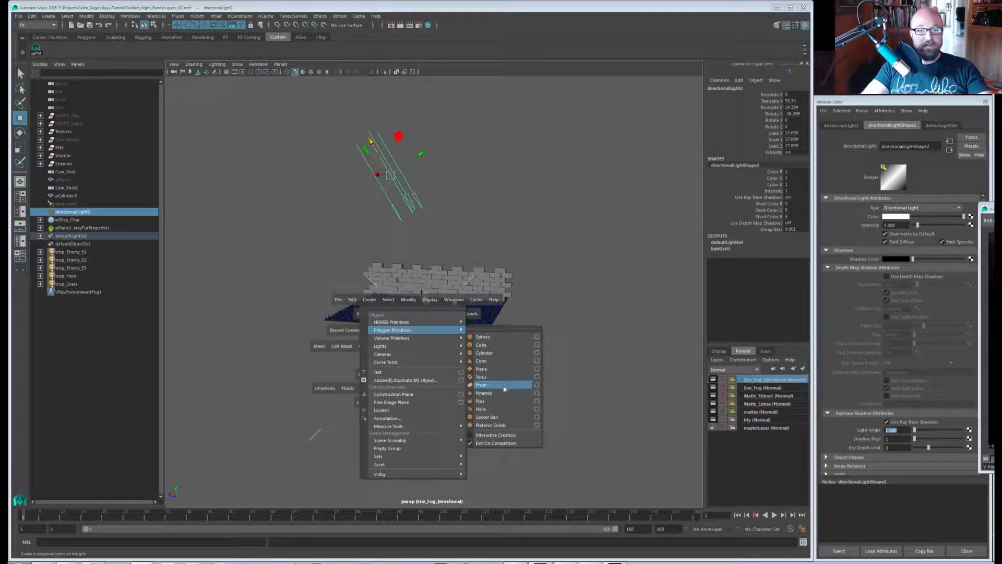
left_click(481, 369)
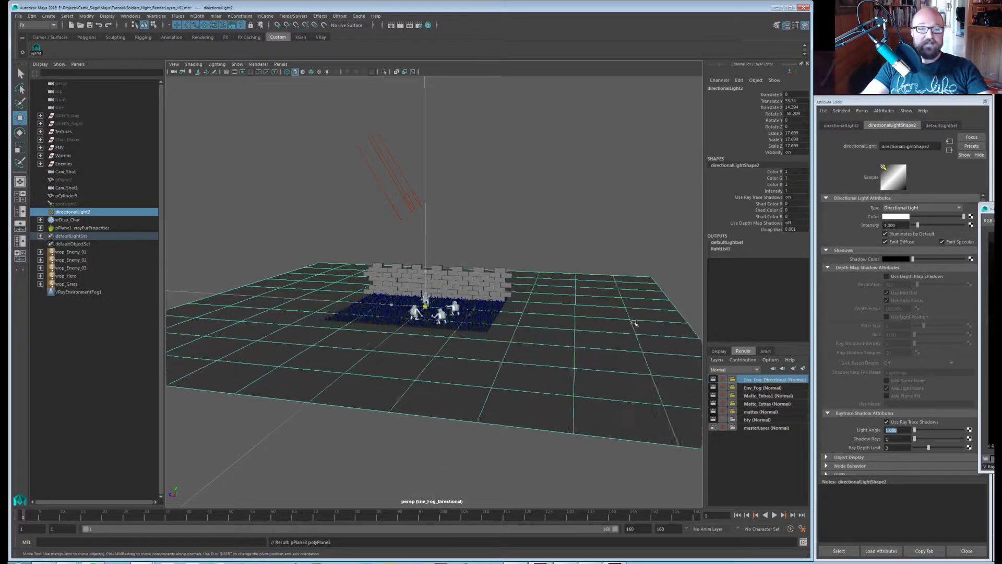
middle_click_drag(496, 401, 496, 336)
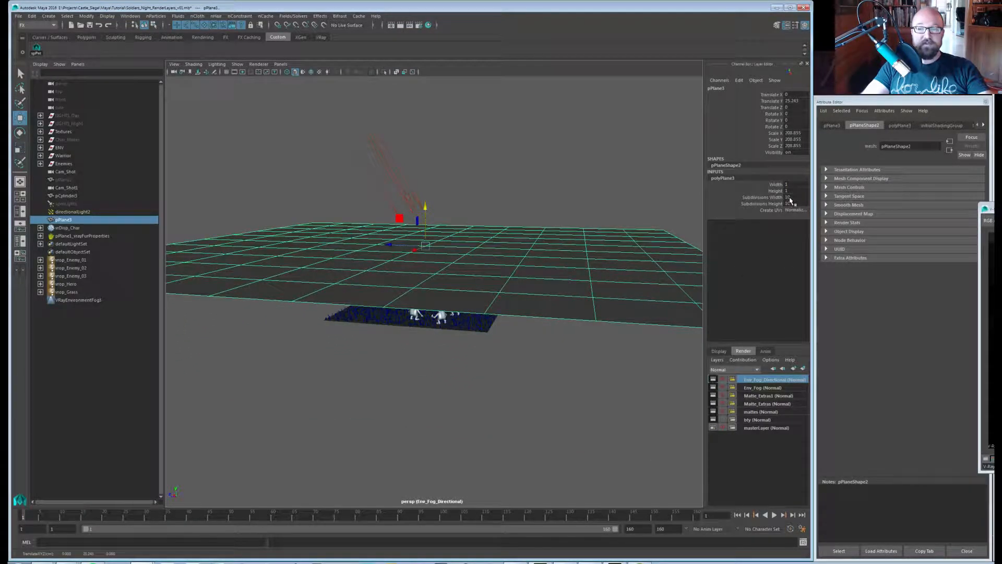
Set the overhead plane's width and height subdivisions to 50 and scale the plane down uniformly to about 175.
left_click_drag(768, 198, 795, 204)
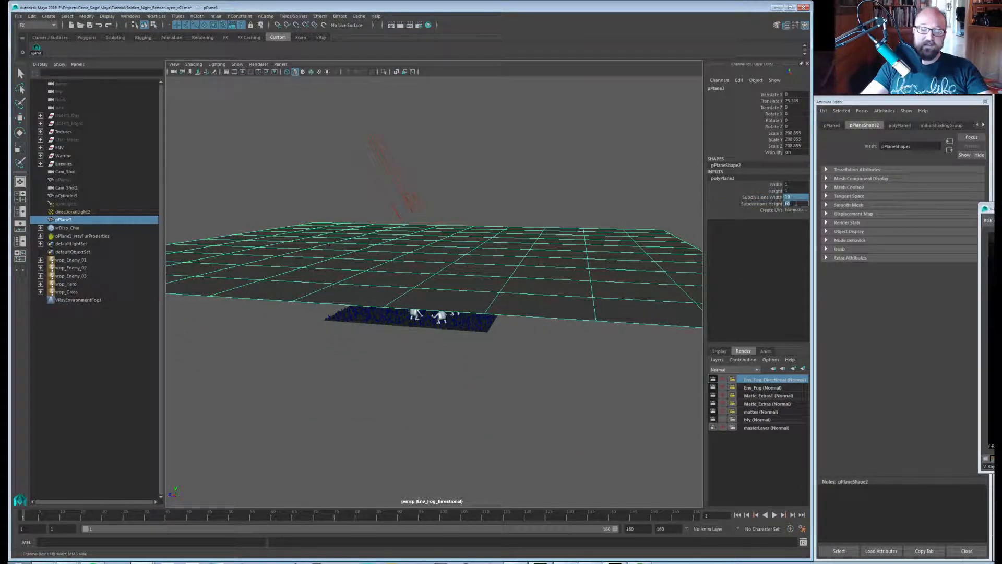
type("50")
key("Return")
left_click_drag(450, 286, 418, 293, "alt")
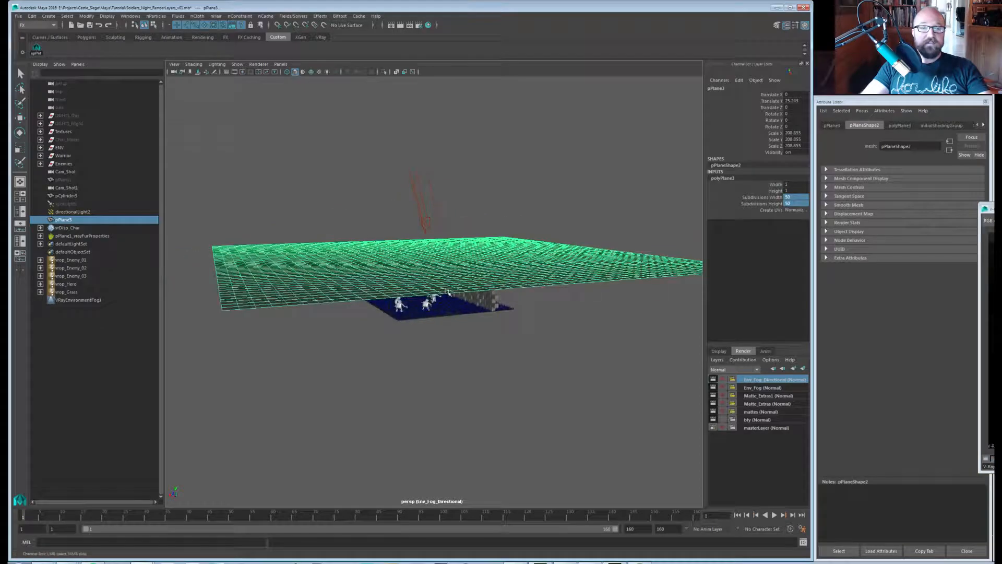
key("r")
middle_click_drag(417, 292, 376, 304)
Show the scene in wireframe, switch the plane to face selection and delete a few faces above the characters.
left_click_drag(377, 305, 506, 299, "alt")
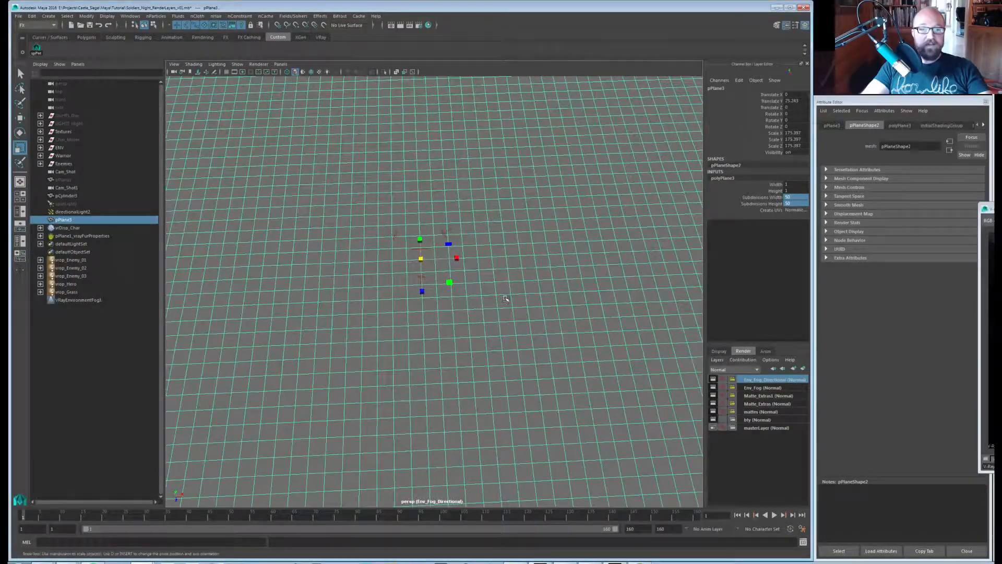
key("4")
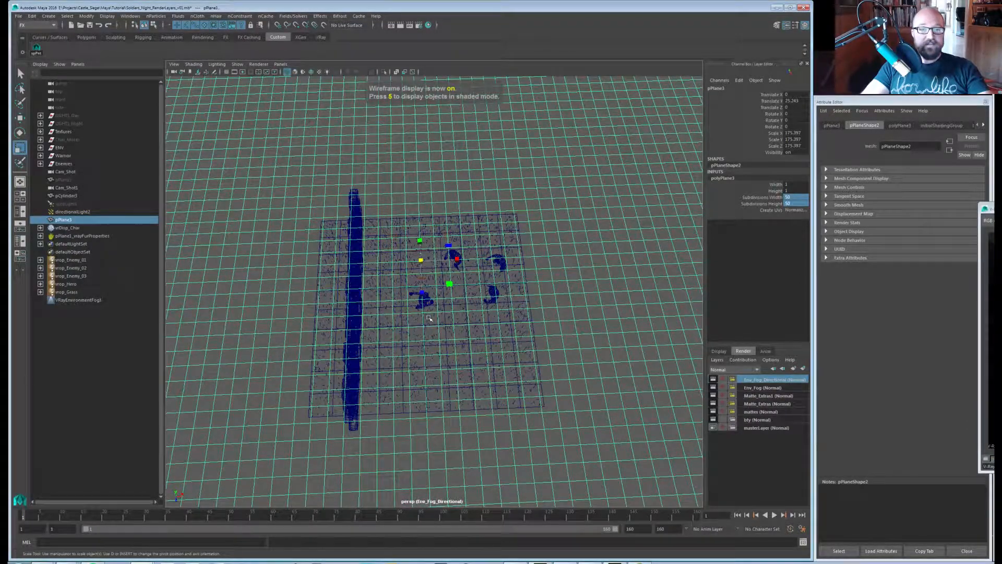
right_click(428, 317)
right_click_drag(568, 317, 569, 340)
left_click(400, 308)
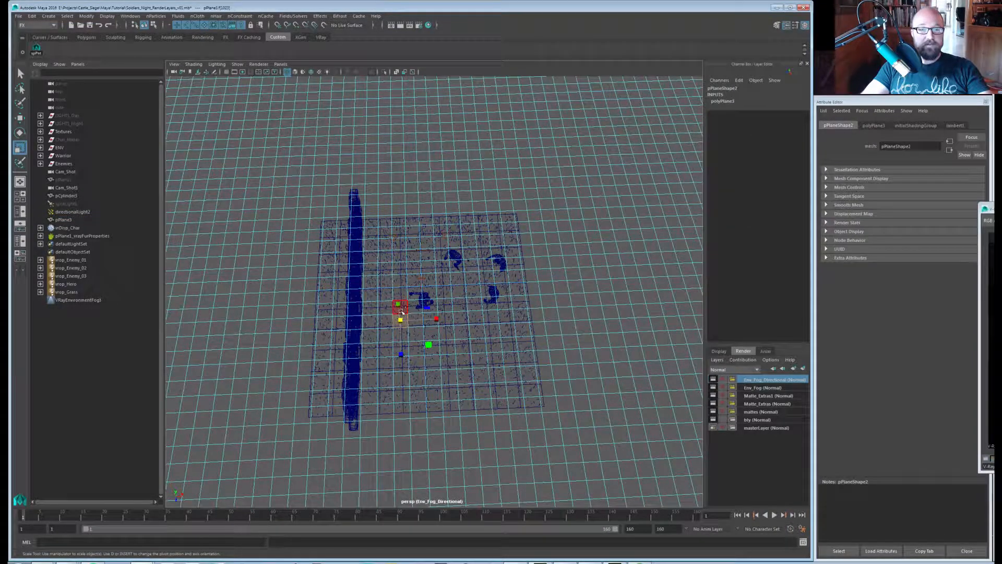
key("q")
left_click(412, 319, "shift")
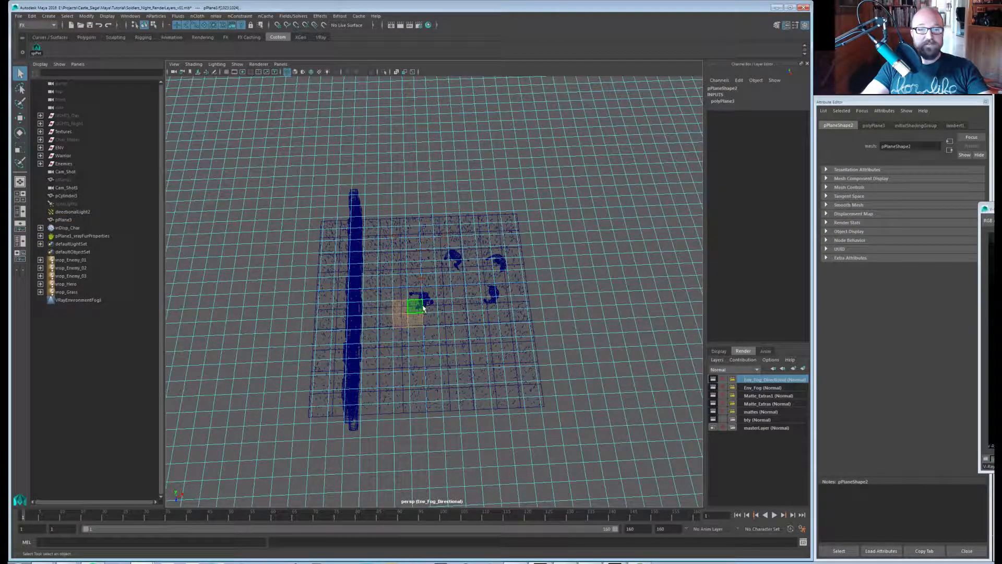
left_click(428, 297)
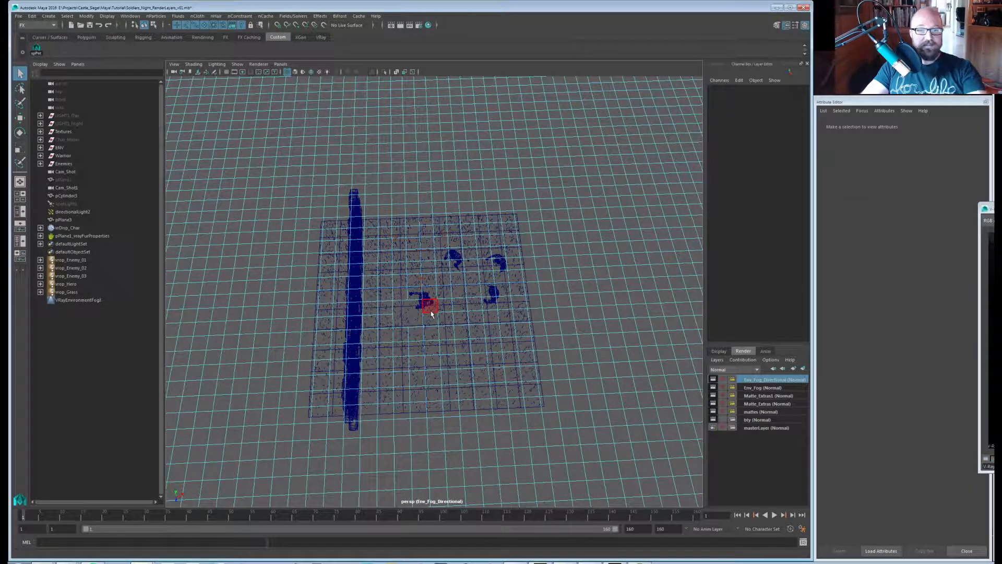
left_click(477, 317)
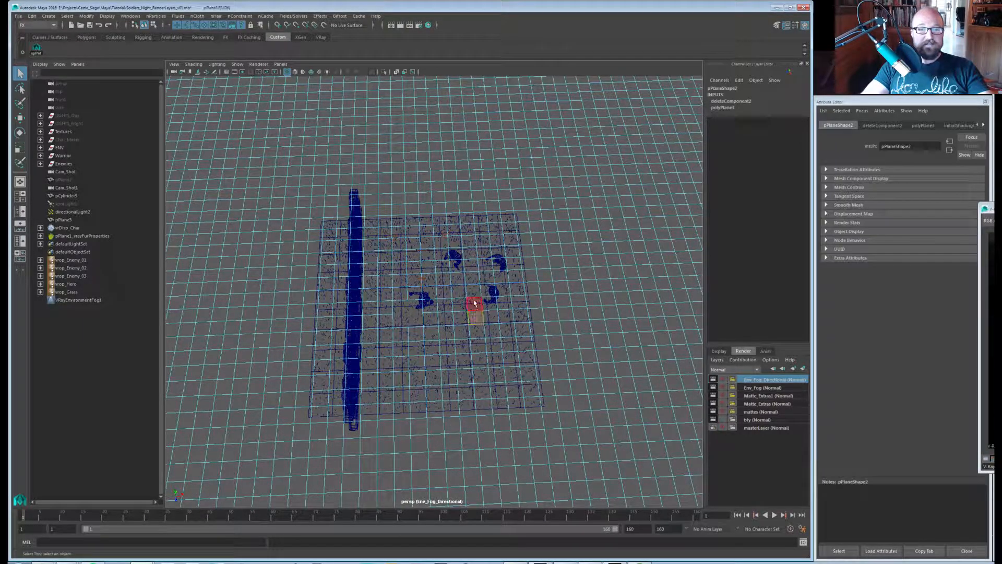
key("Delete")
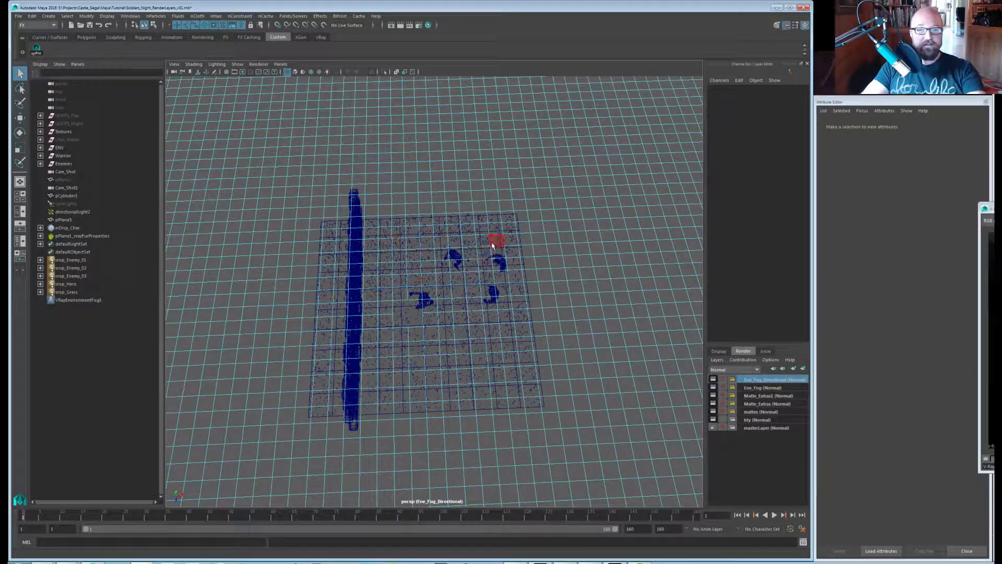
Select scattered faces across the plane above the characters, the wall and the surrounding ground, and delete them.
left_click(495, 241)
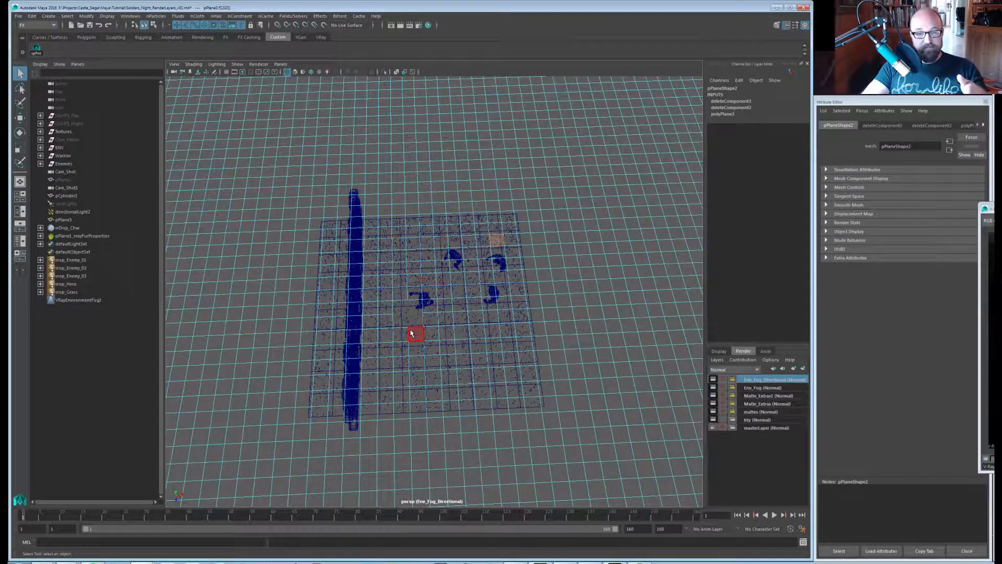
left_click(406, 295)
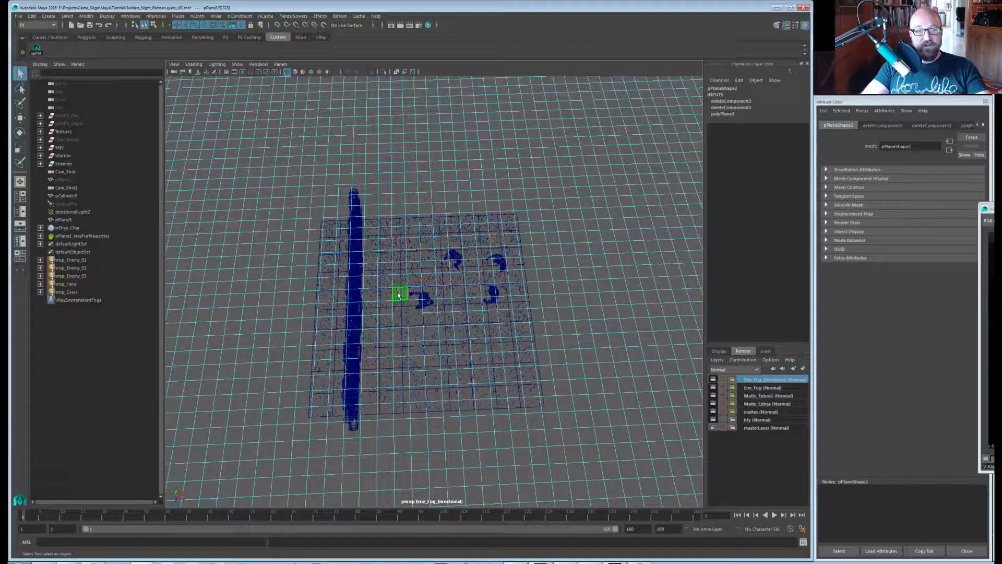
left_click(412, 242, "shift")
left_click(408, 369)
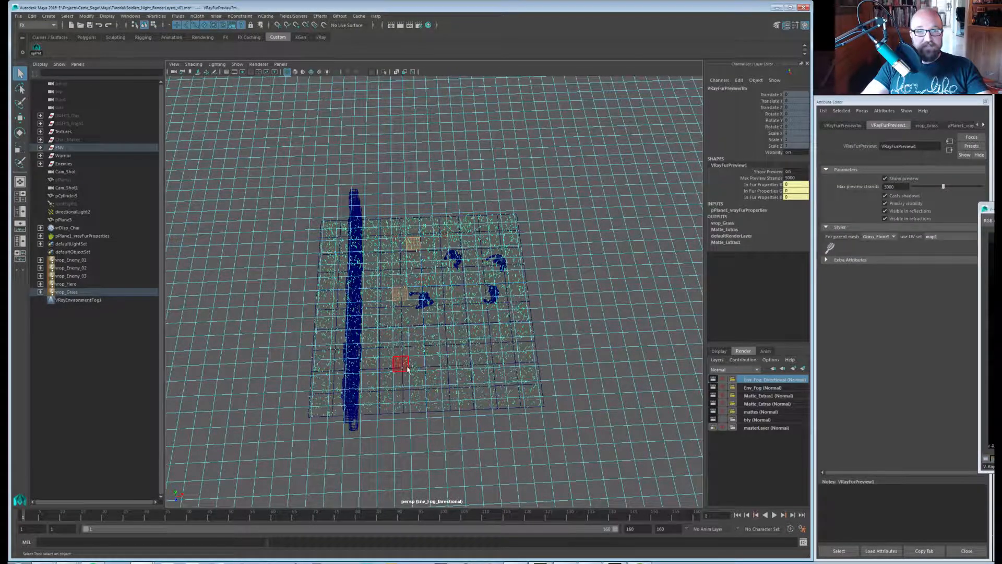
left_click(476, 344, "shift")
left_click(416, 360, "shift")
left_click(401, 347, "shift")
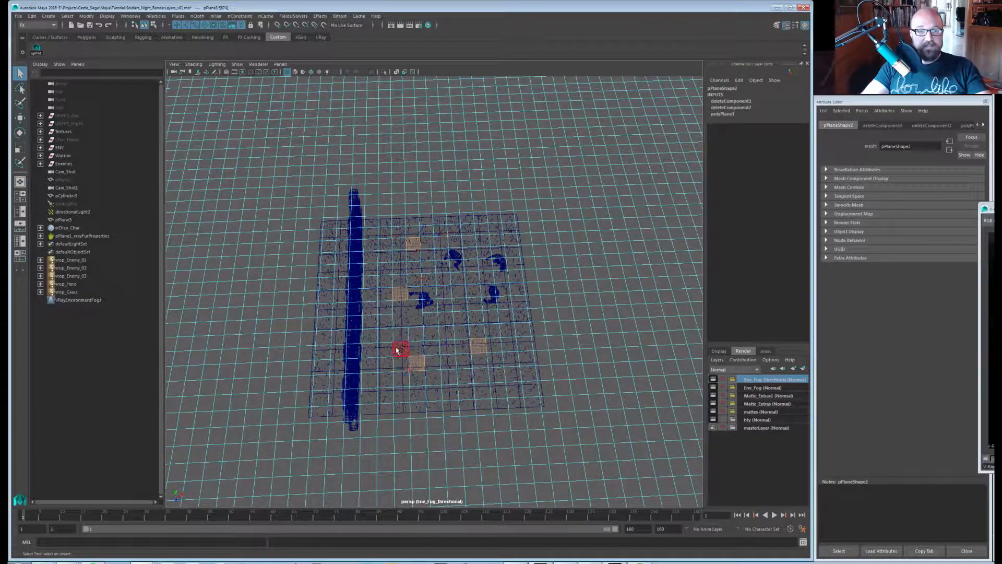
left_click(400, 363, "shift")
left_click(416, 348, "shift")
left_click(369, 378, "shift")
left_click(306, 366, "shift")
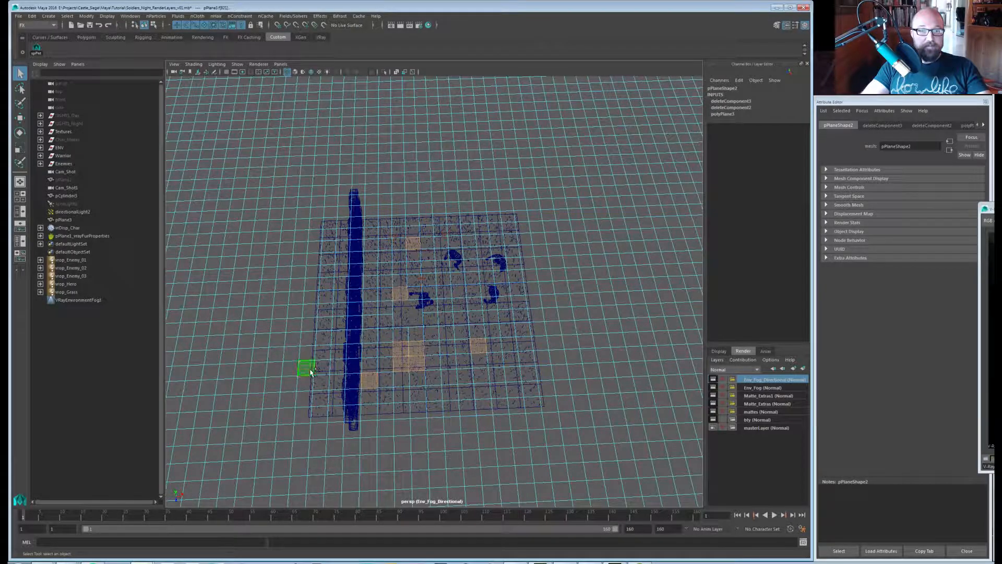
left_click(324, 323, "shift")
left_click(337, 322, "shift")
left_click(340, 283, "shift")
left_click(328, 258, "shift")
left_click(356, 246, "shift")
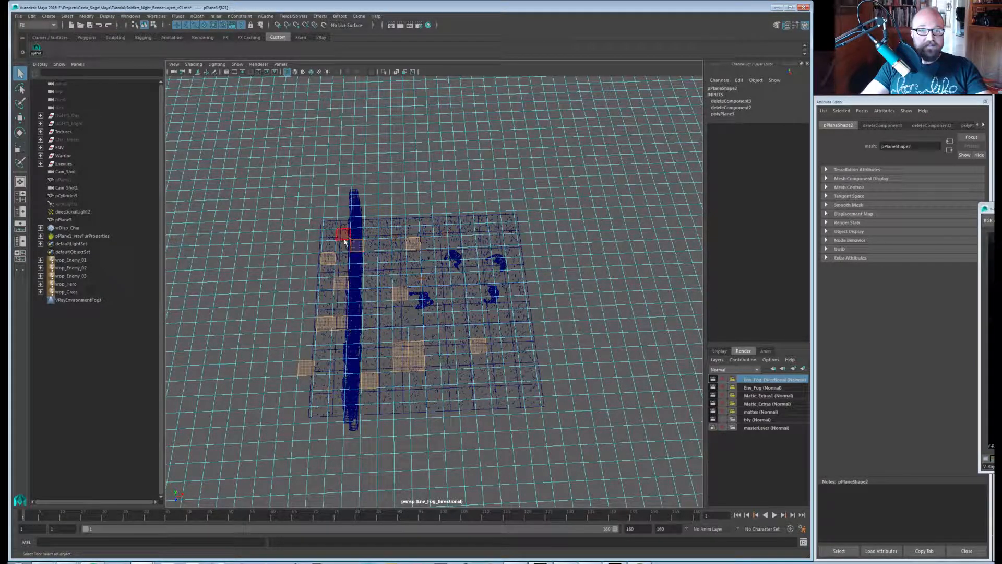
left_click(343, 233, "shift")
left_click(385, 210, "shift")
left_click(438, 187, "shift")
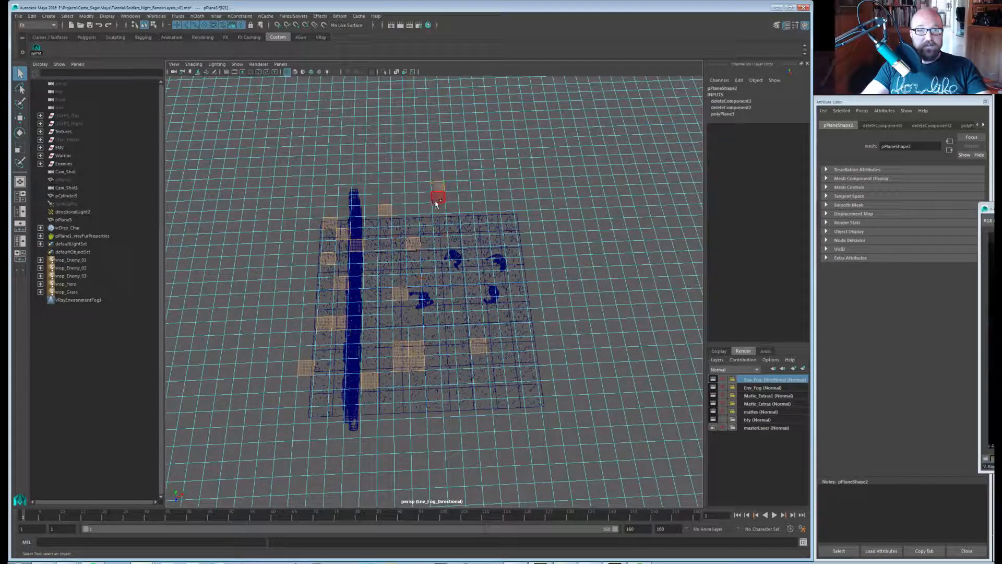
left_click(479, 404, "shift")
left_click(548, 404, "shift")
left_click(437, 441, "shift")
left_click(402, 426, "shift")
left_click(333, 464, "shift")
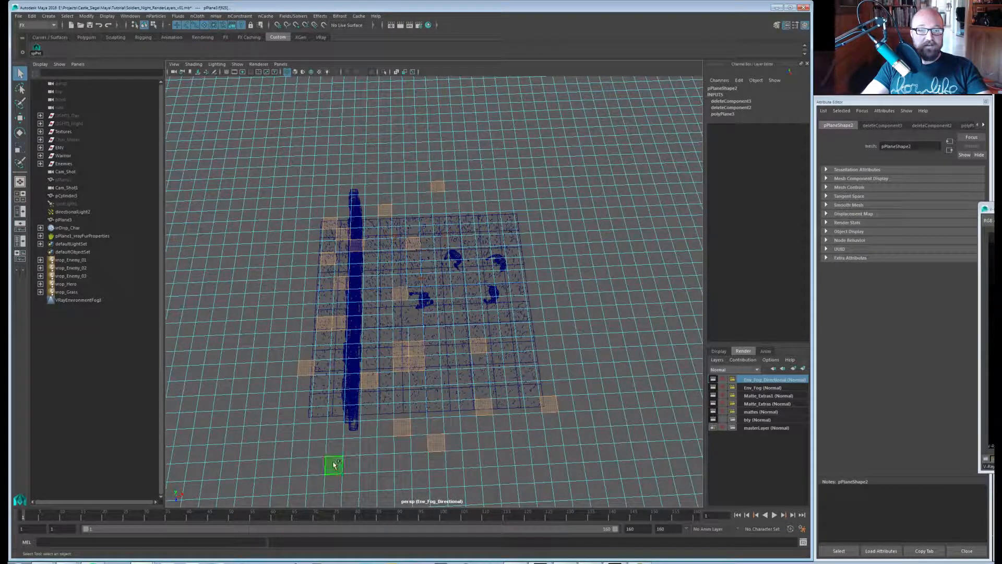
left_click(540, 344, "shift")
left_click(488, 291, "shift")
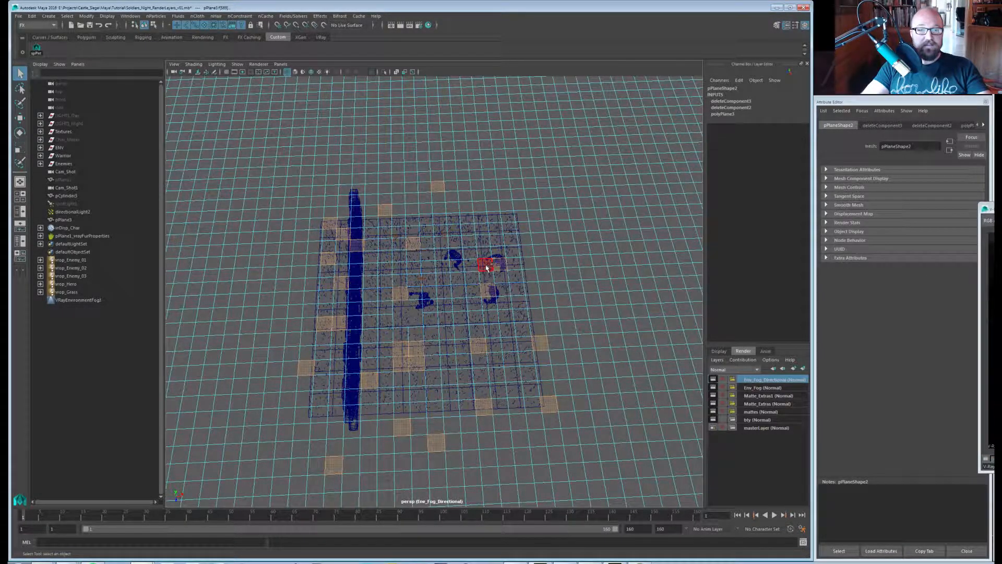
left_click(487, 264, "shift")
key("Delete")
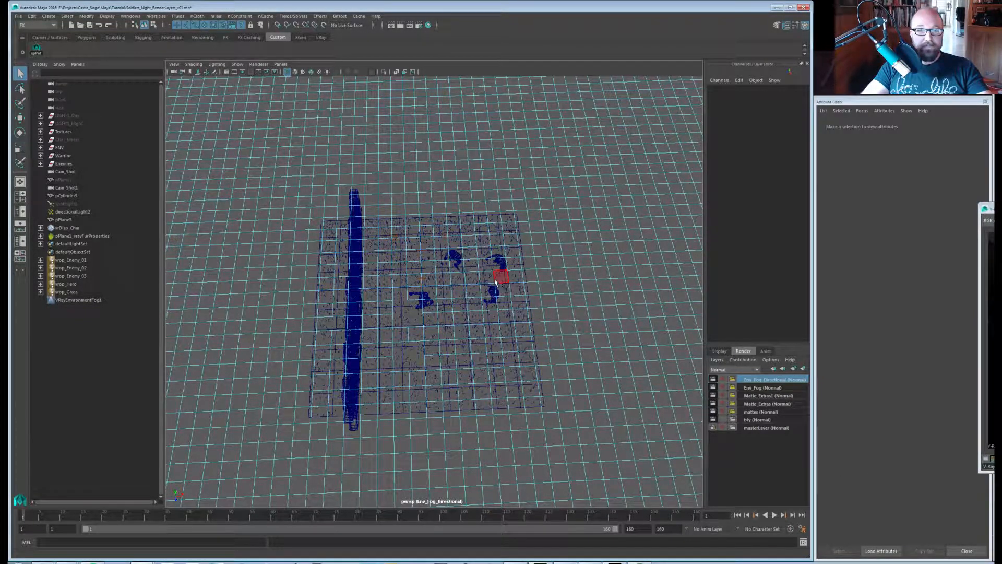
Return to shaded display and delete more single faces above the characters, over the wall and behind it.
left_click(455, 264)
key("Delete")
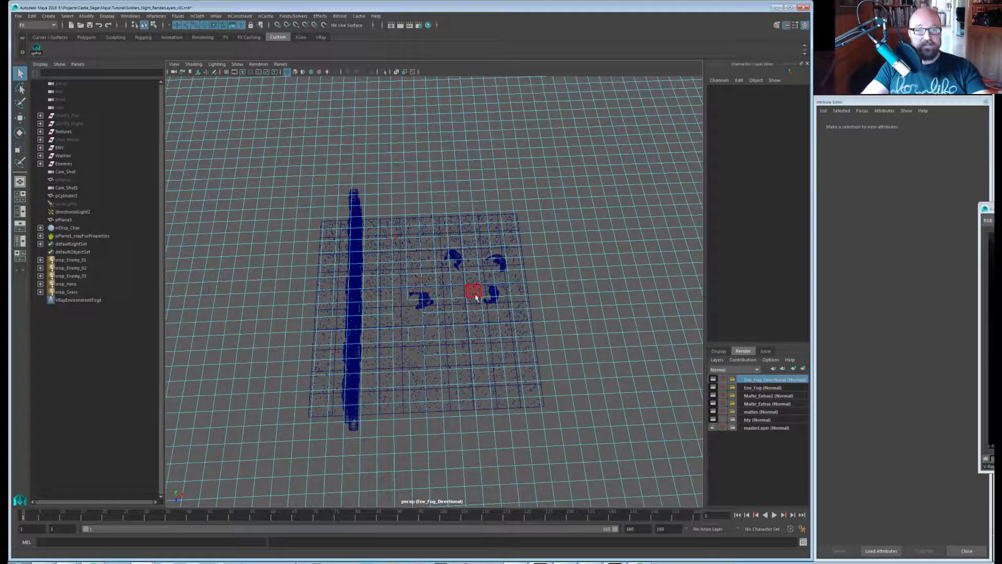
key("5")
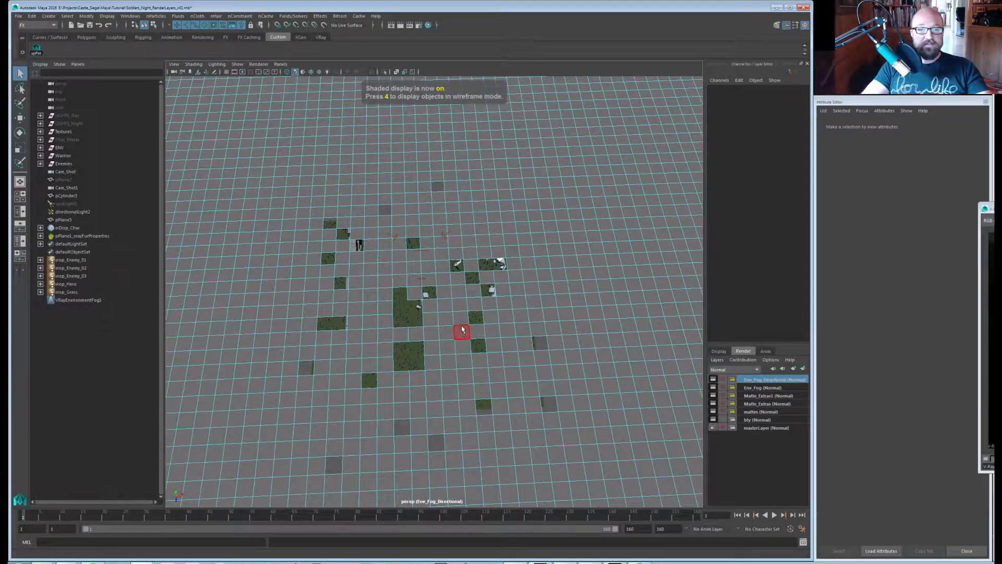
left_click(481, 240)
key("Delete")
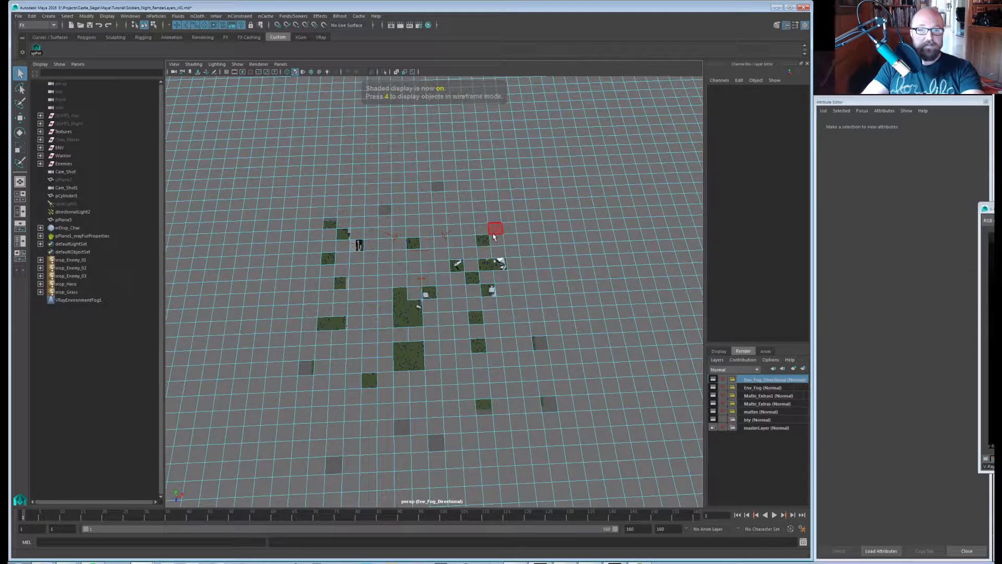
left_click(495, 230)
key("Delete")
left_click(480, 228)
key("Delete")
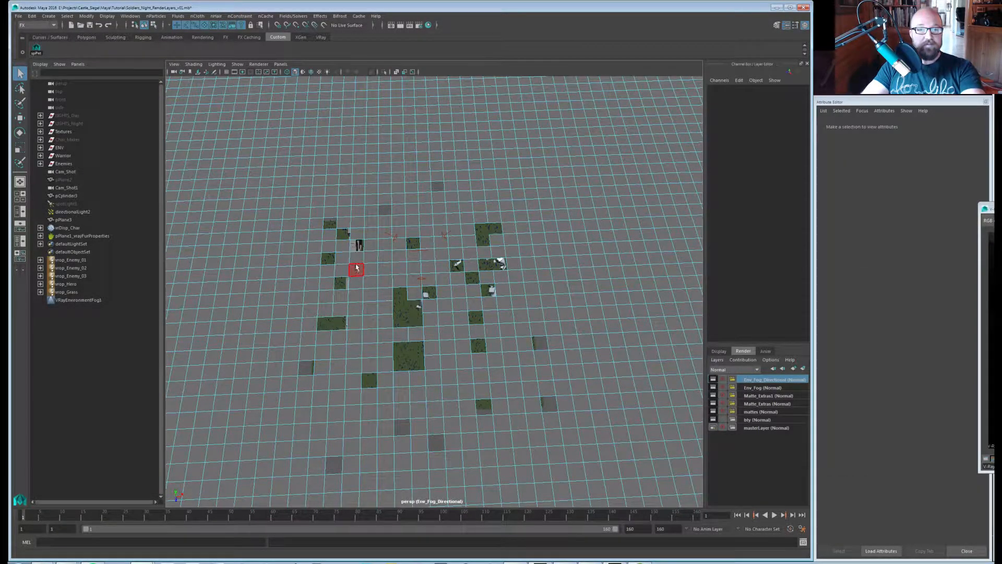
left_click(382, 271)
key("Delete")
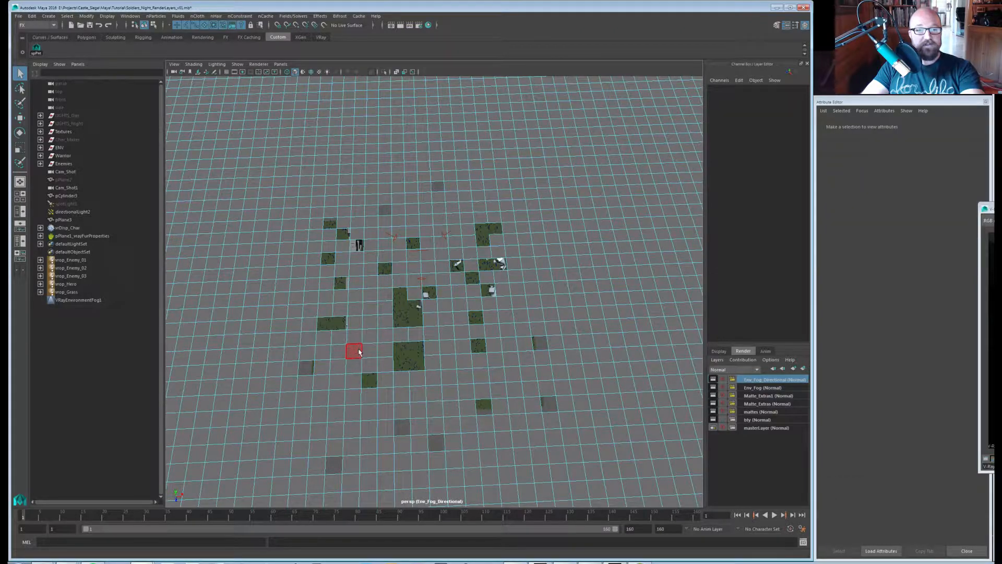
left_click(357, 351)
key("Delete")
left_click(320, 398)
key("Delete")
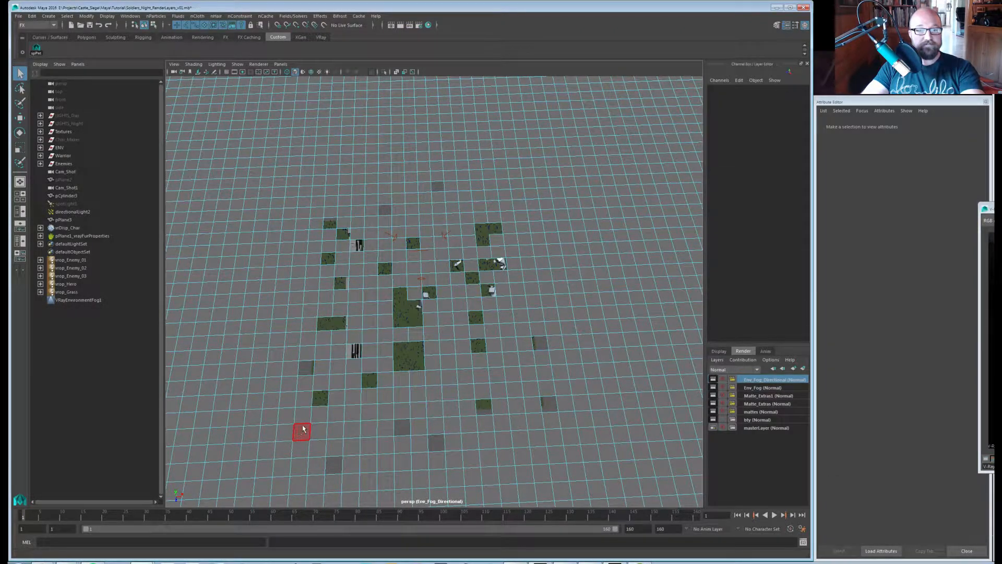
left_click(293, 430)
key("Delete")
left_click(263, 315)
key("Delete")
left_click(242, 276)
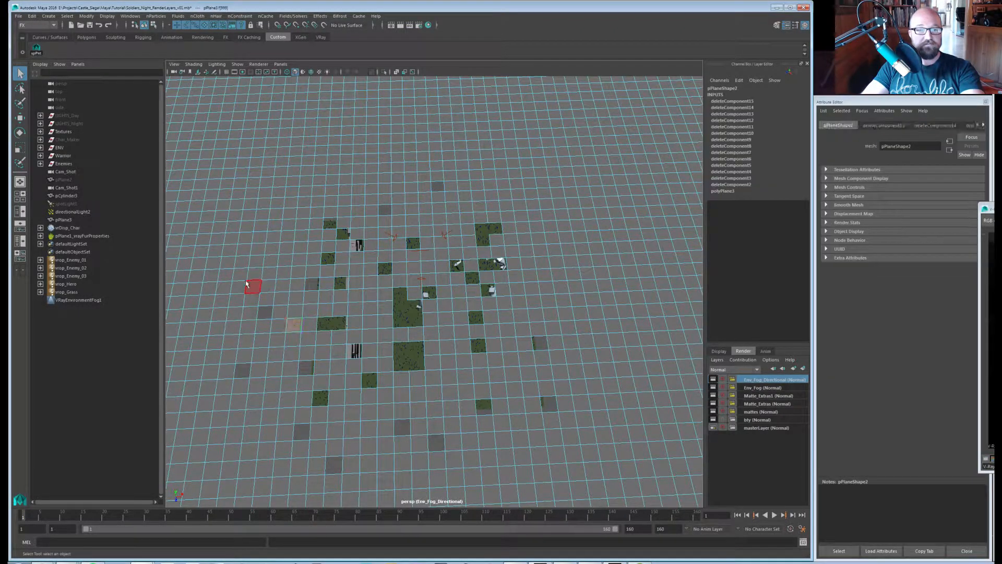
key("Delete")
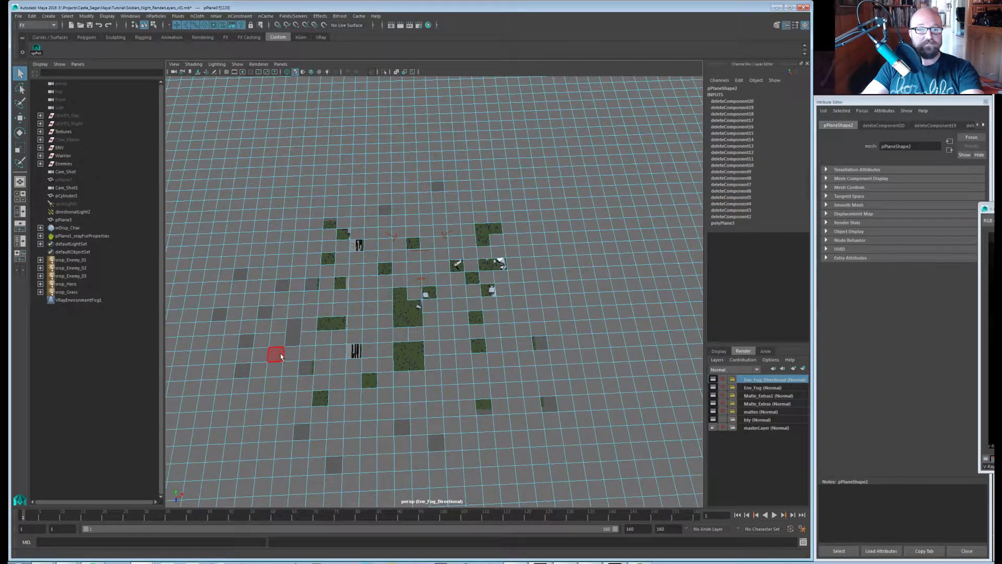
Return to object selection and turn off the plane's Receive Shadows, Primary Visibility, Visible in Reflections and Visible in Refractions.
key("w")
right_click_drag(491, 318, 512, 310)
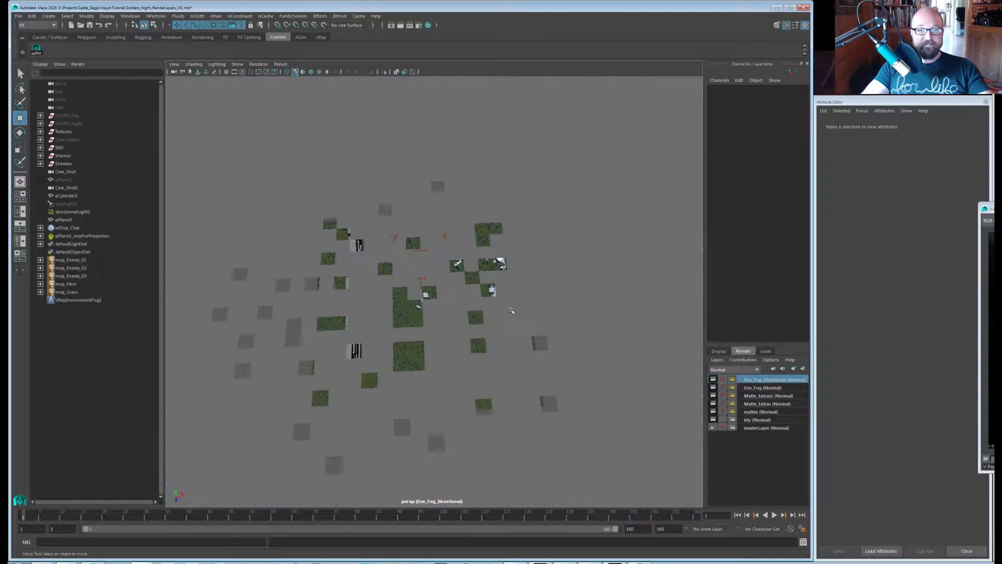
left_click(522, 360)
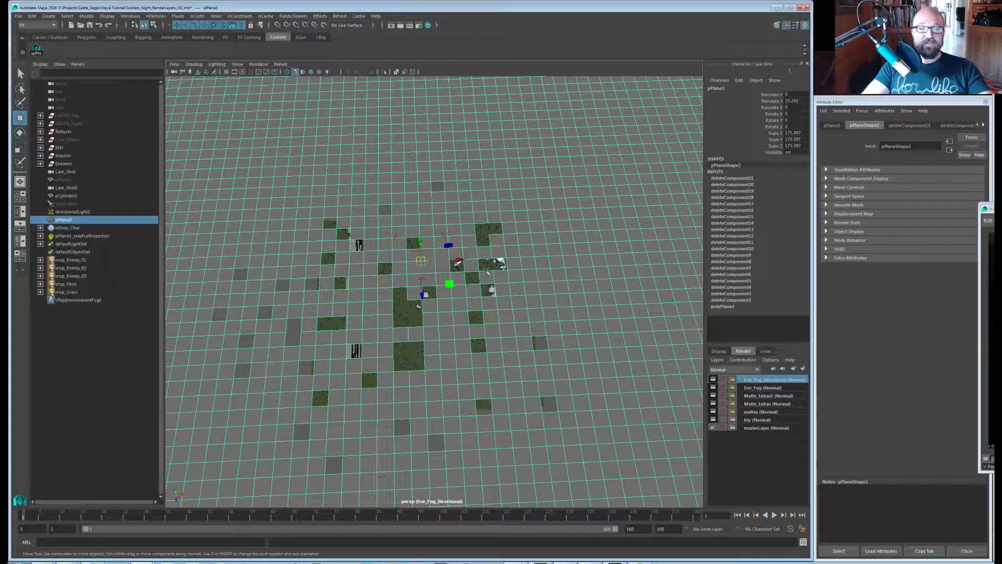
left_click(846, 222)
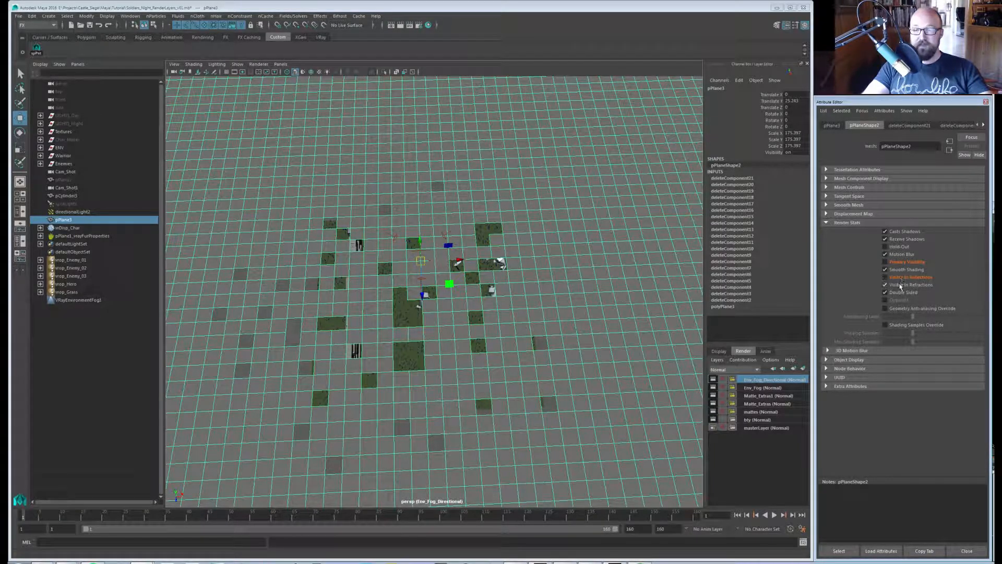
left_click(897, 241)
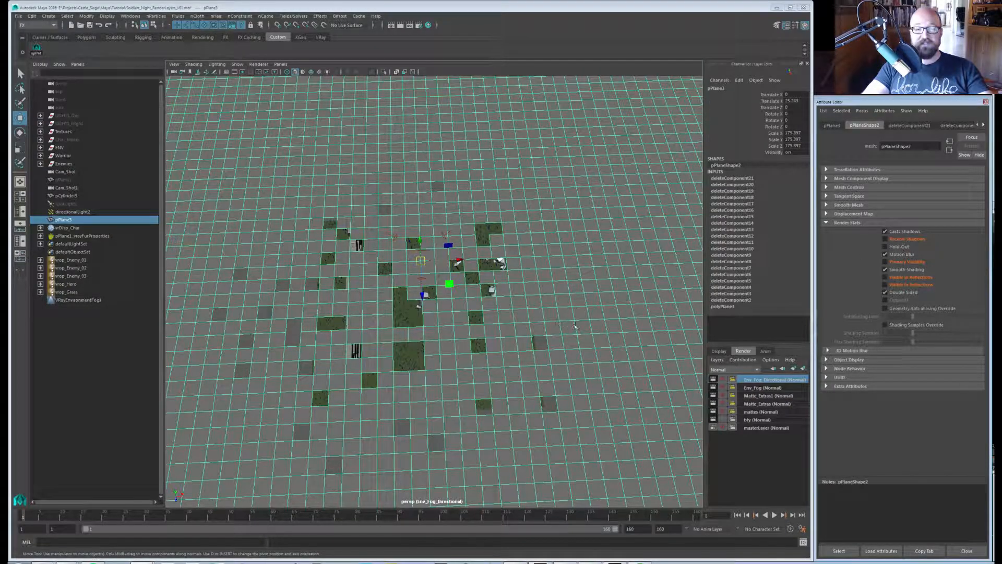
Check the directional light's settings and render the Env_Fog_Directional layer with the perforated plane above the scene.
left_click_drag(568, 329, 460, 301, "alt")
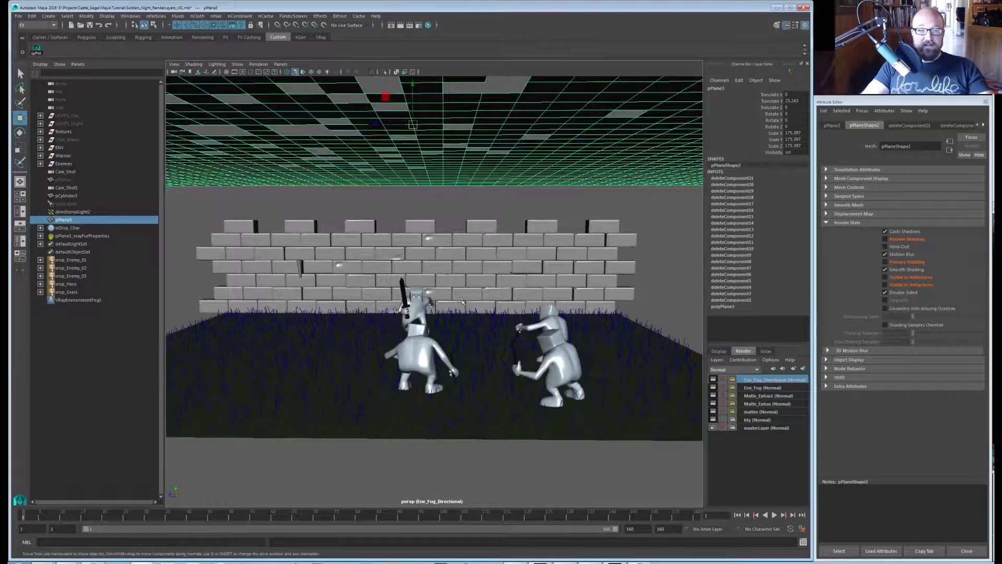
key("alt+Tab")
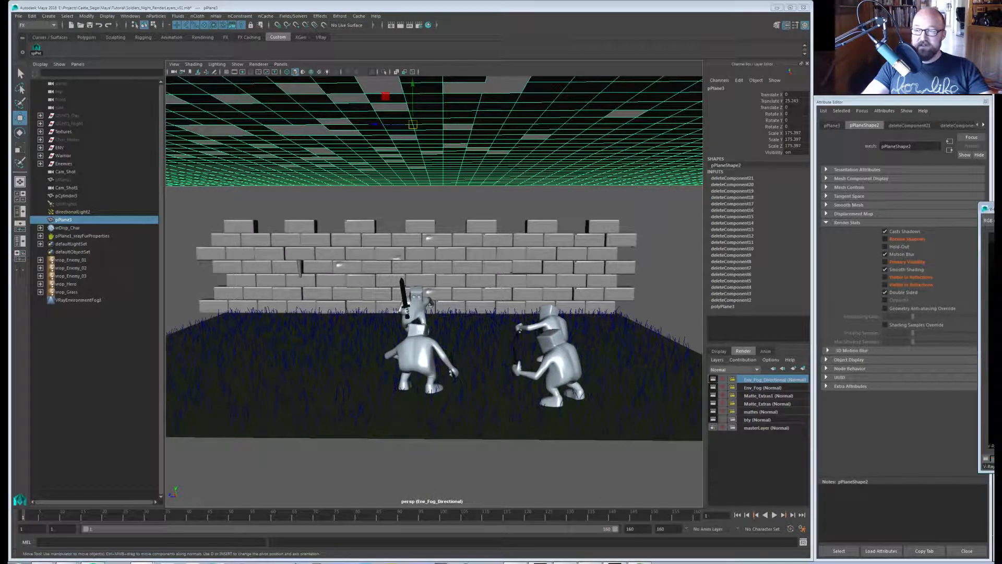
left_click_drag(994, 207, 308, 260)
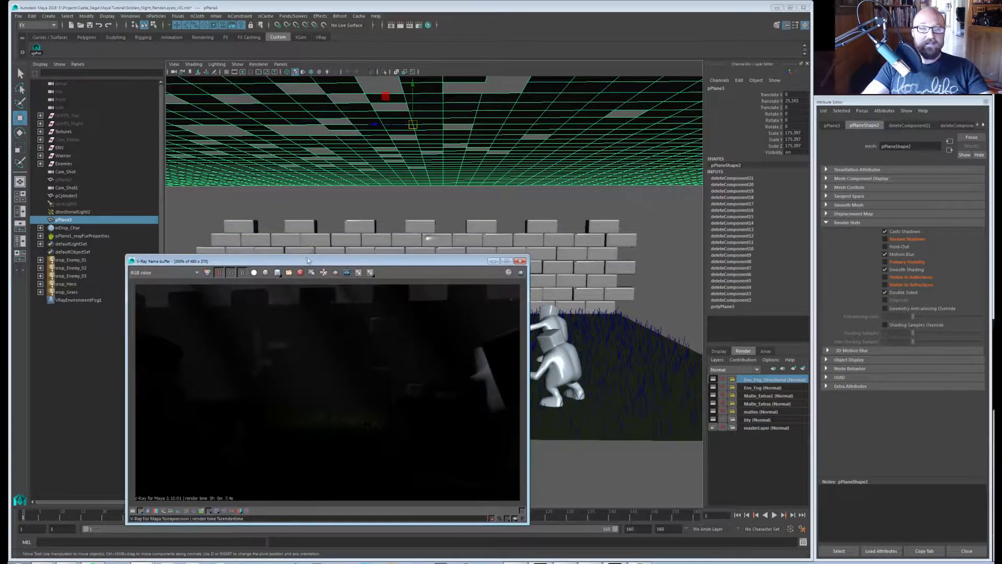
left_click(87, 212)
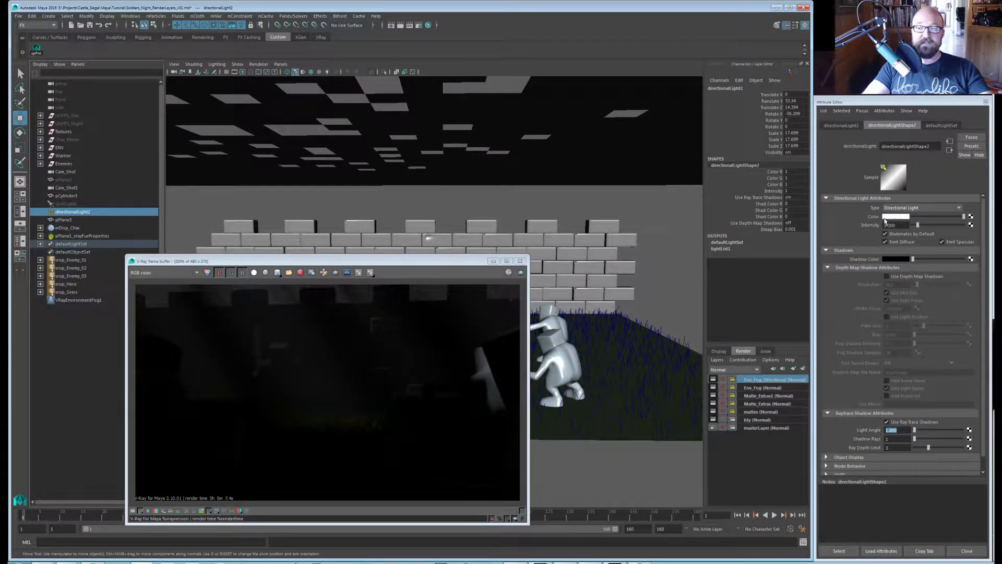
left_click_drag(445, 262, 399, 232)
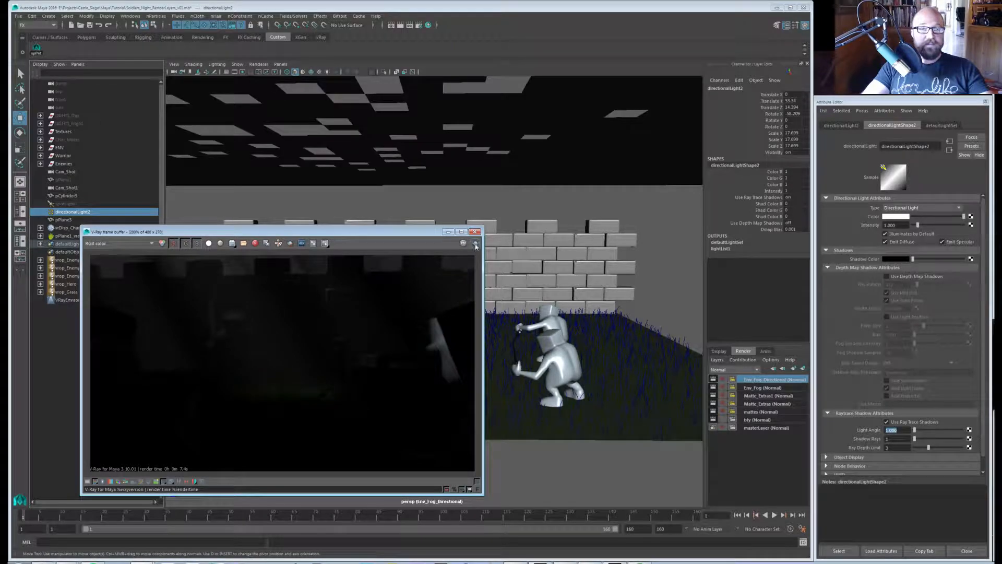
left_click(475, 244)
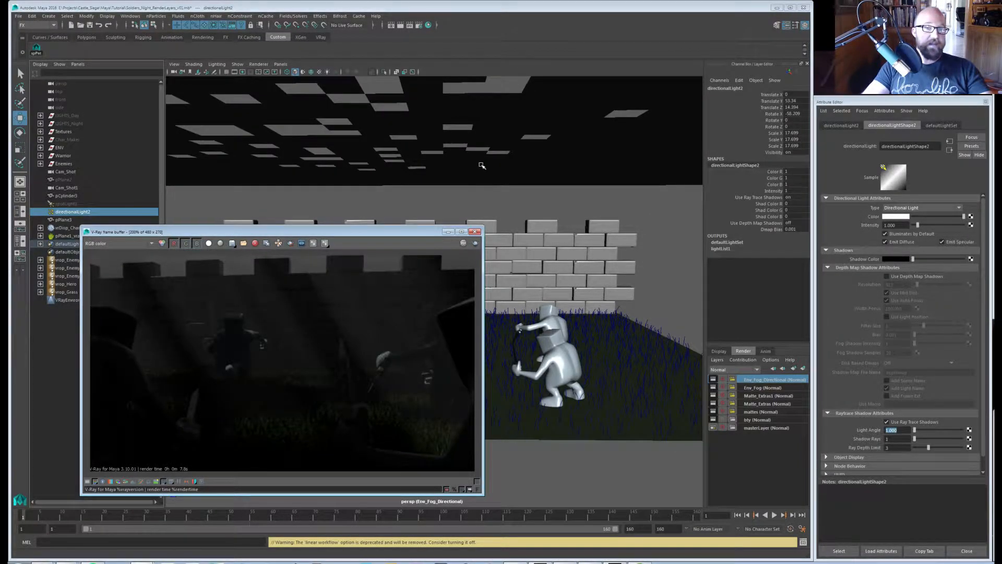
Delete the perforated plane above the castle wall.
left_click(482, 166)
key("Delete")
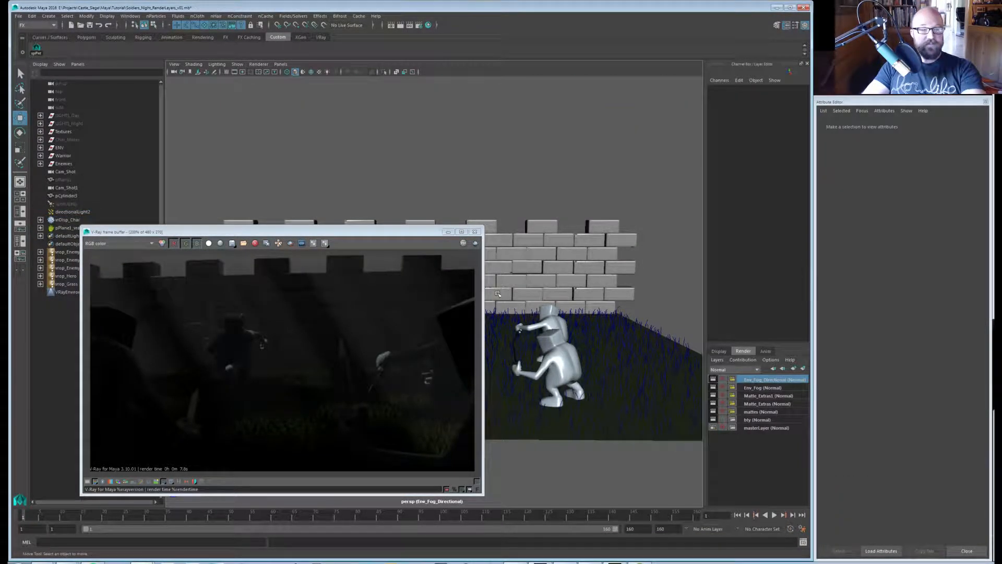
left_click_drag(417, 232, 433, 245)
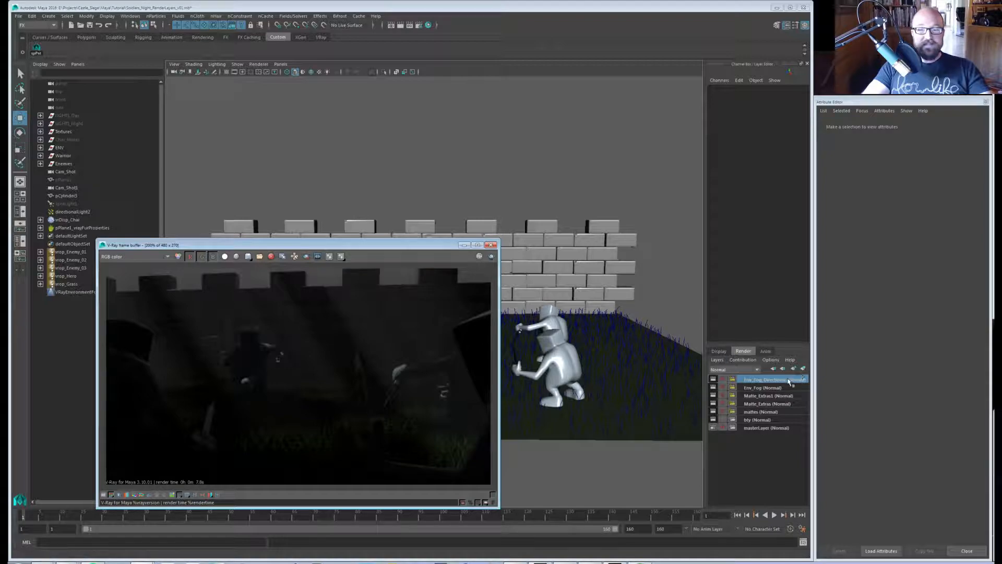
Compare which lights are visible in the Env_Fog and Env_Fog_Directional render layers.
left_click(79, 212)
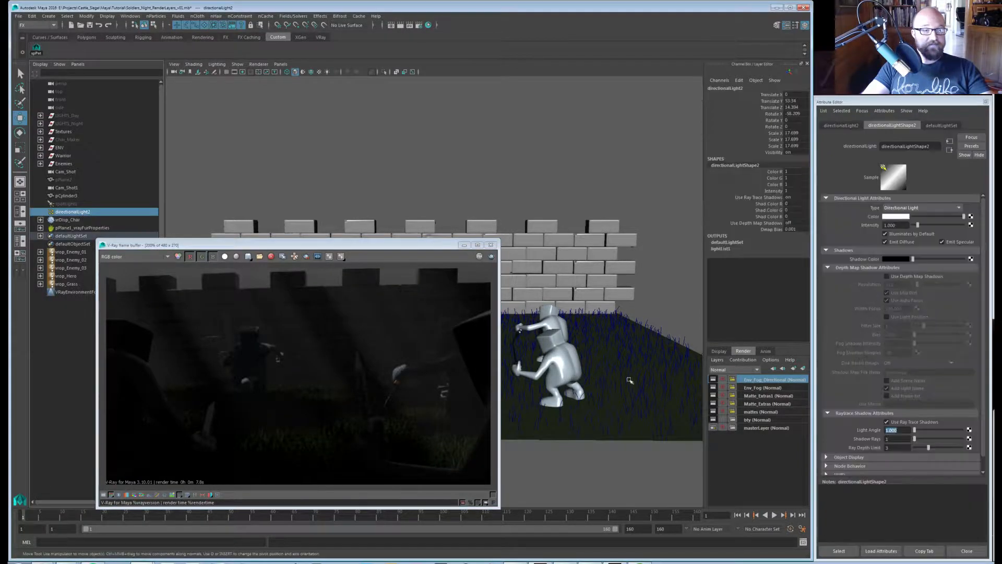
left_click(762, 388)
left_click_drag(423, 245, 442, 249)
left_click(286, 179)
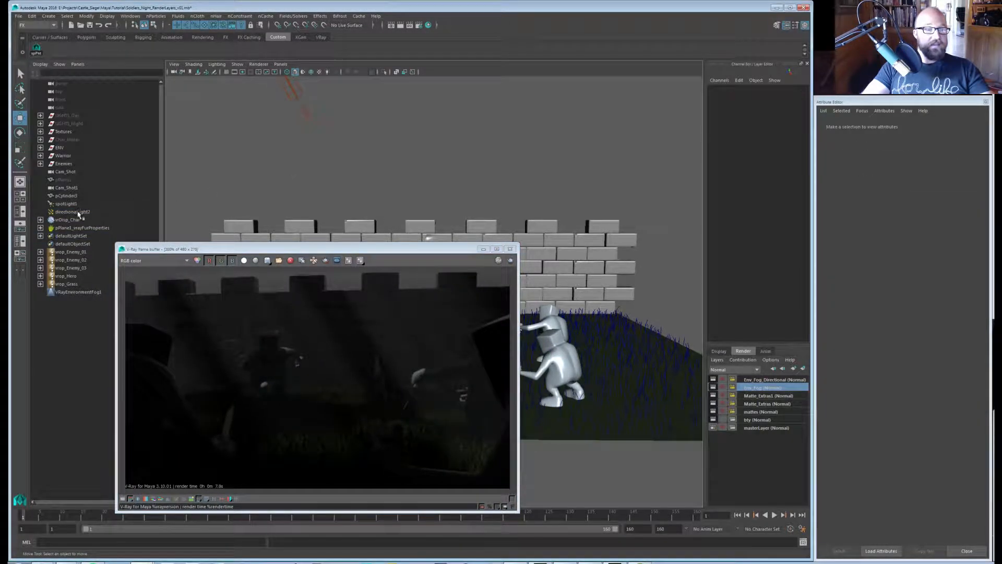
left_click(785, 380)
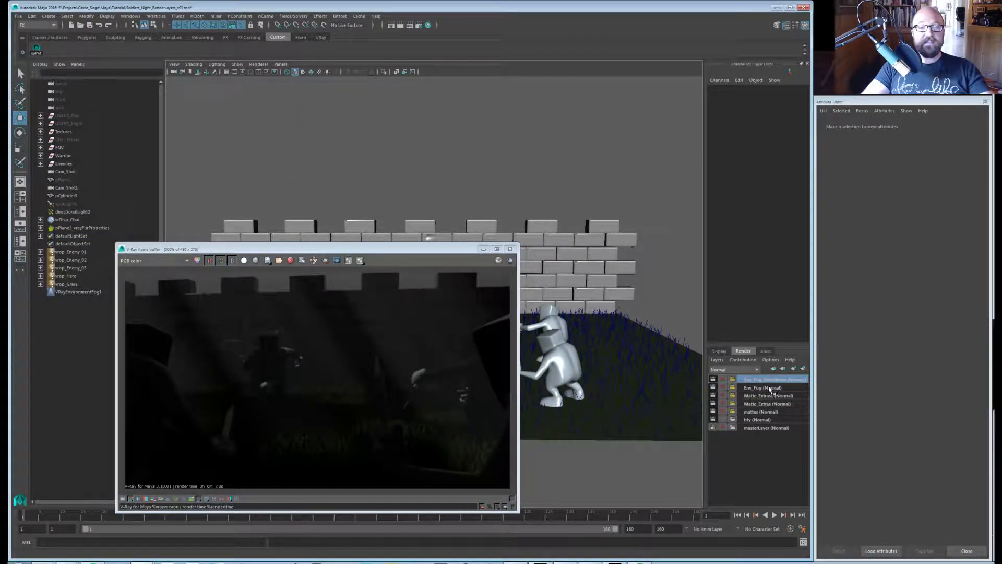
left_click(769, 387)
left_click(768, 379)
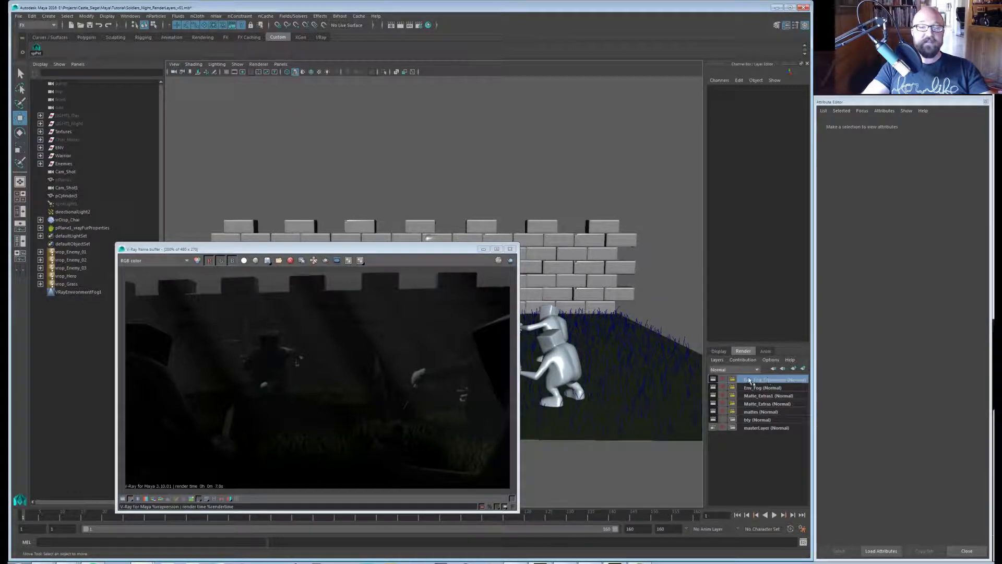
left_click(773, 388)
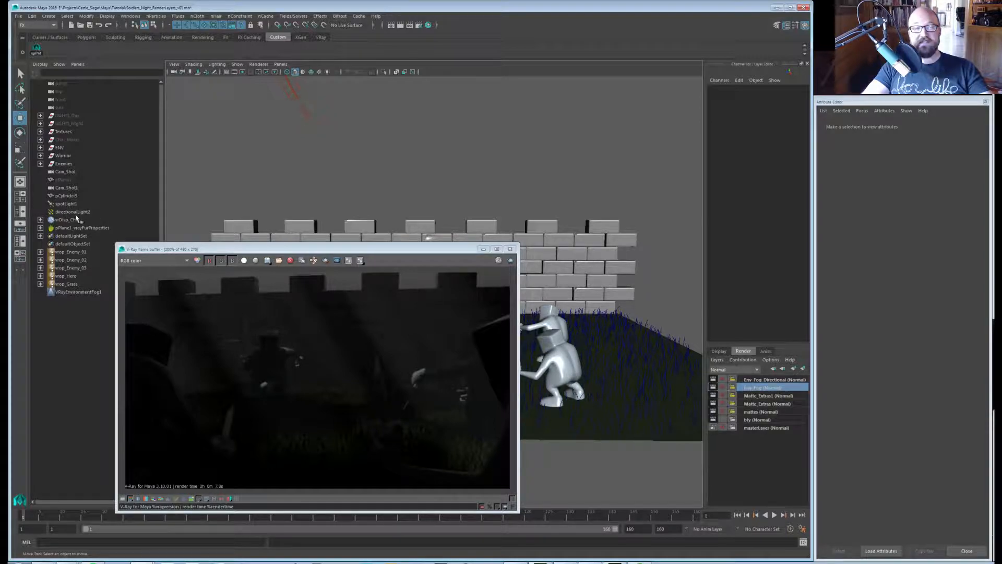
Run a test render of the Env_Fog layer in the V-Ray frame buffer.
left_click_drag(437, 249, 429, 243)
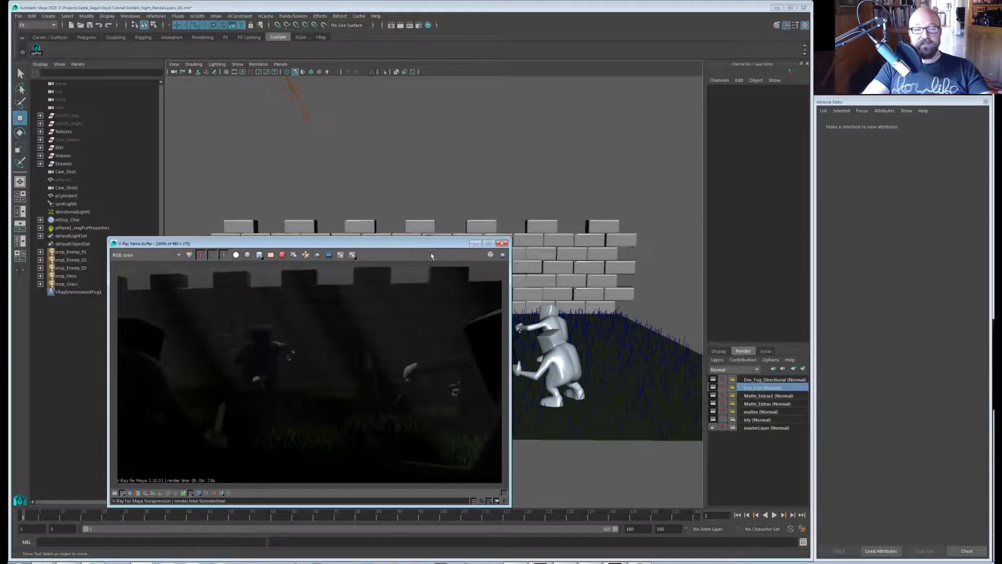
left_click(502, 255)
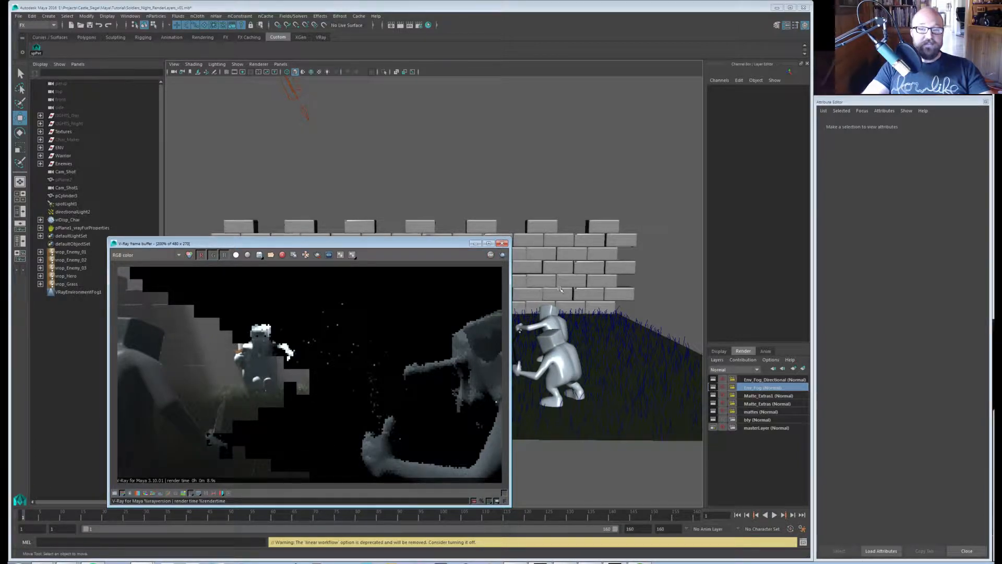
left_click(596, 177)
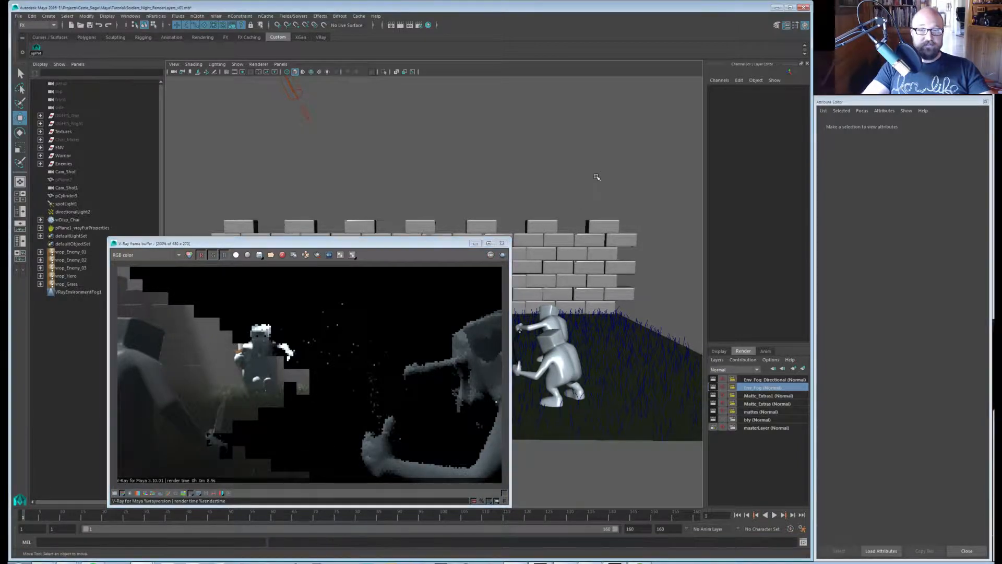
Hide directionalLight2 and the spotlight listed above it in the masterLayer.
left_click(756, 428)
left_click(79, 211)
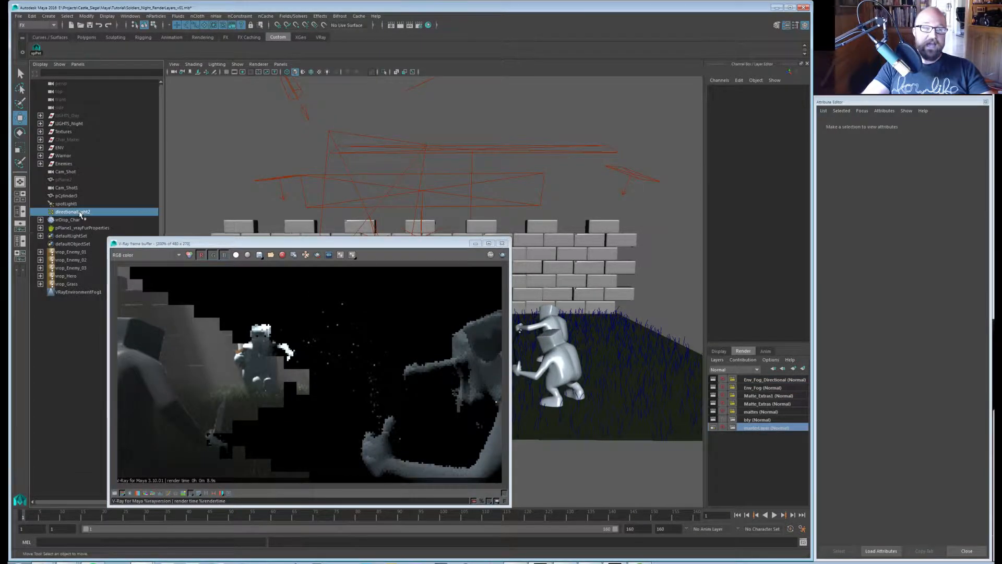
key("ctrl+h")
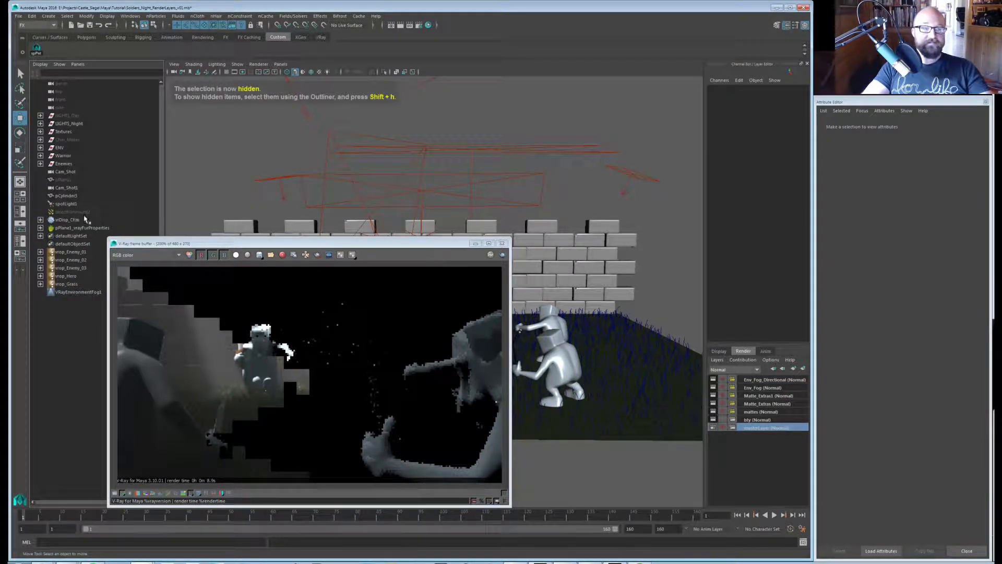
left_click(71, 203)
key("ctrl+h")
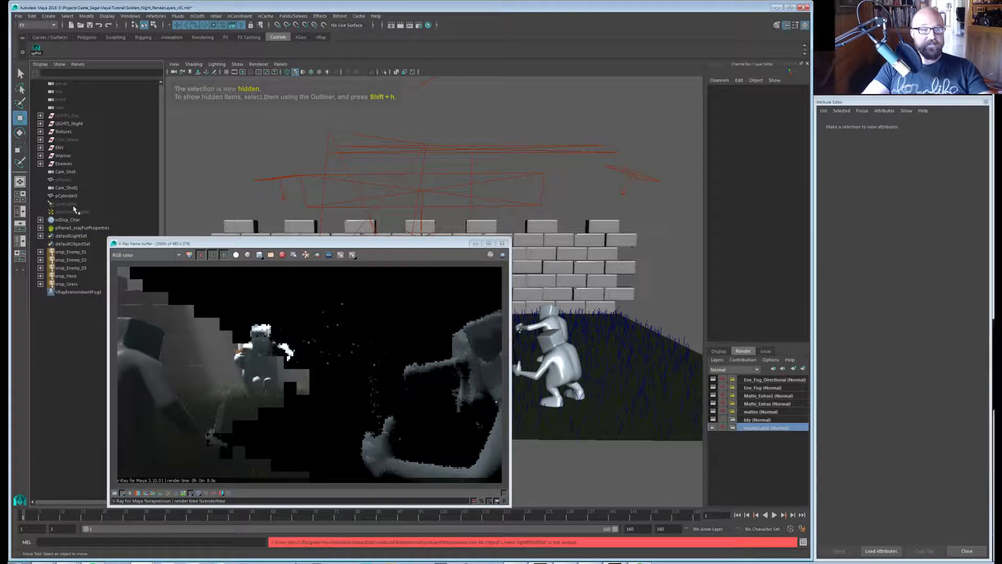
Examine the cylinder on the castle wall up close and then the whole wall.
left_click(72, 196)
key("f")
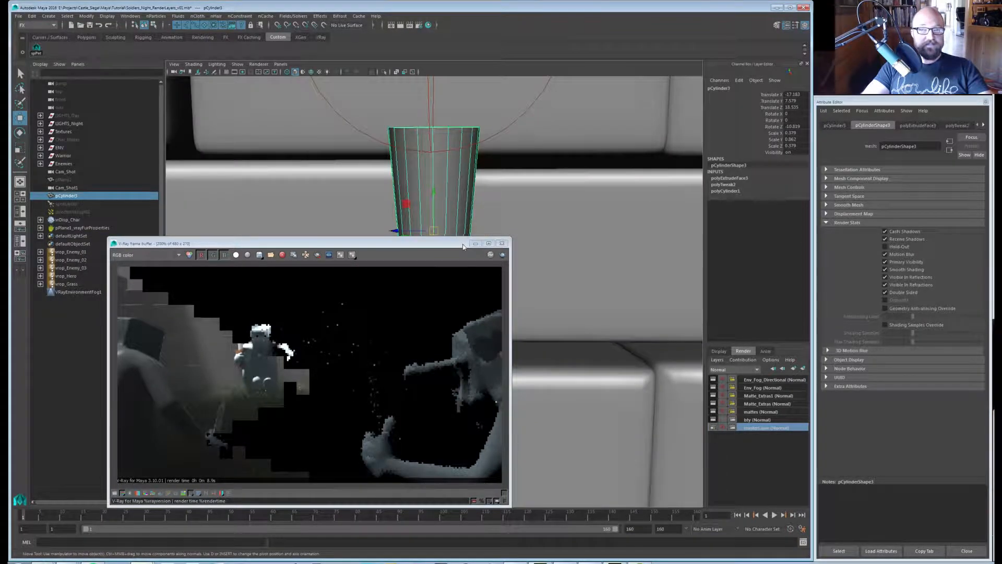
right_click_drag(283, 185, 156, 185, "alt")
right_click_drag(514, 186, 394, 184, "alt")
left_click(355, 162)
middle_click_drag(576, 186, 446, 167, "alt")
right_click_drag(446, 168, 473, 166, "alt")
Unhide the spotlight in the Env_Fog layer and directionalLight2 in the Env_Fog_Directional layer.
left_click(763, 387)
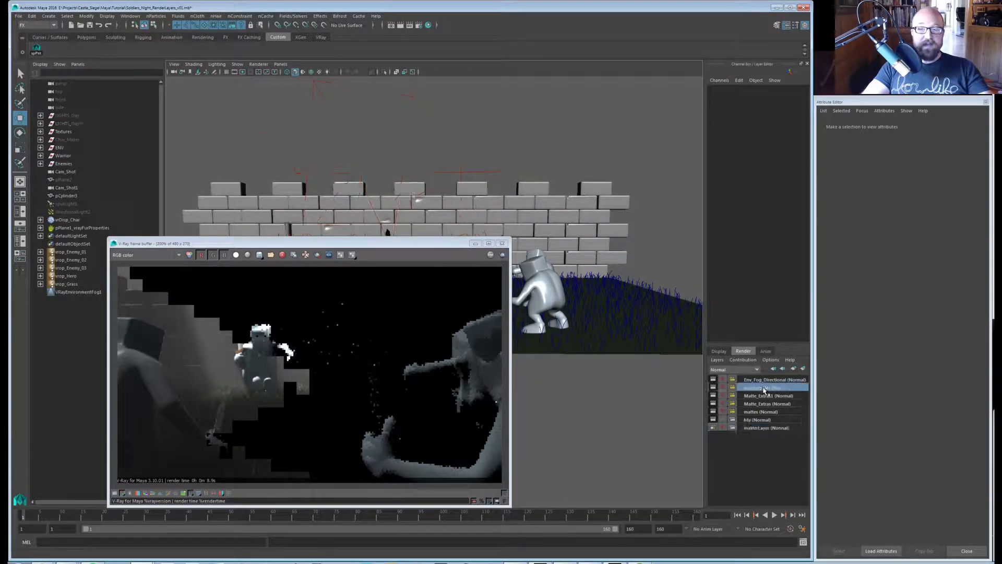
left_click(68, 203)
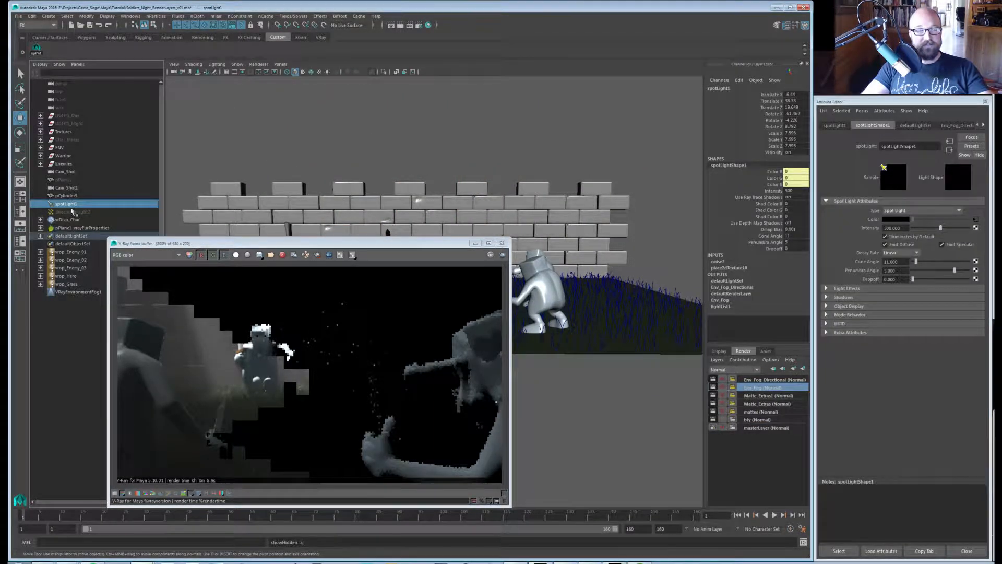
left_click(755, 380)
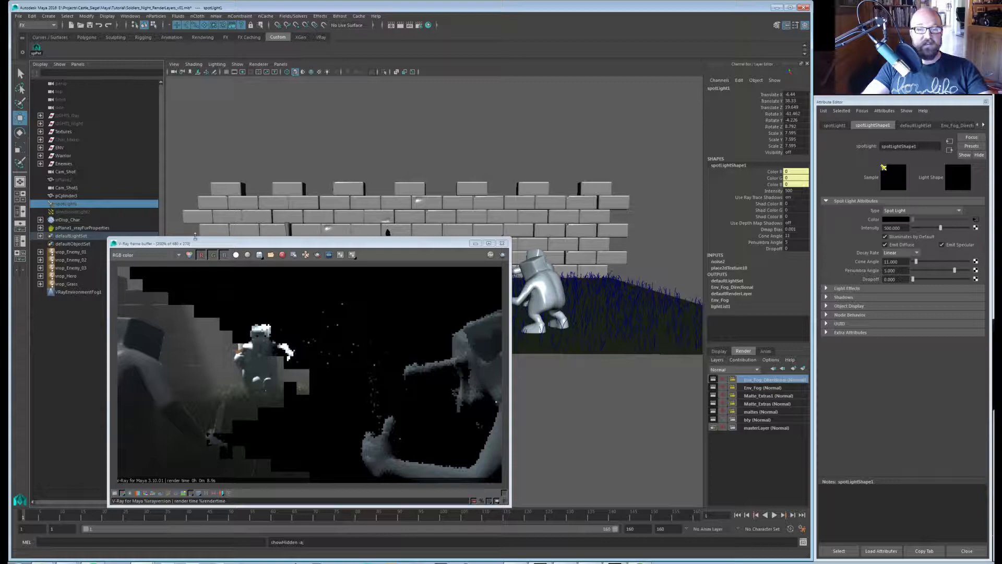
left_click(87, 214)
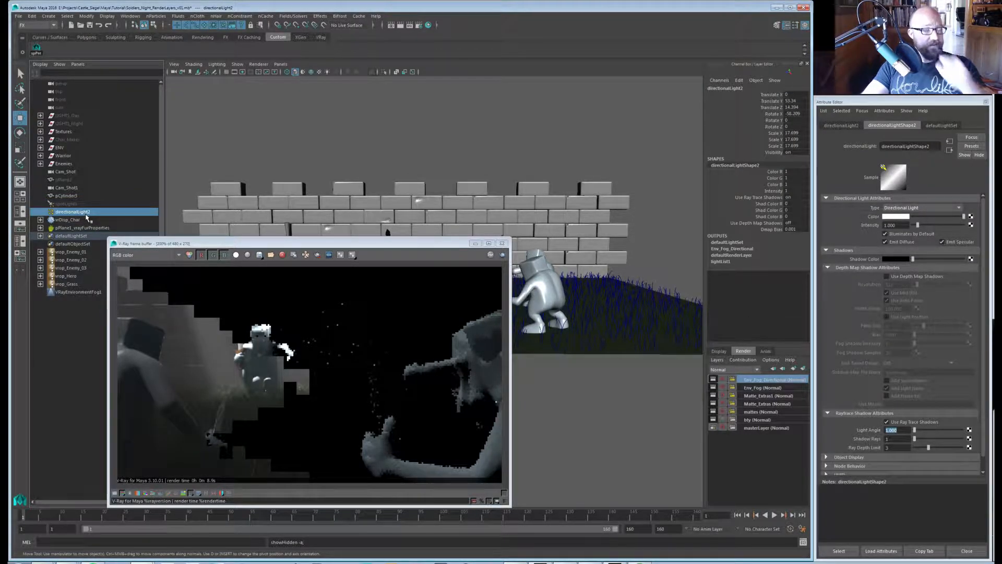
left_click(261, 152)
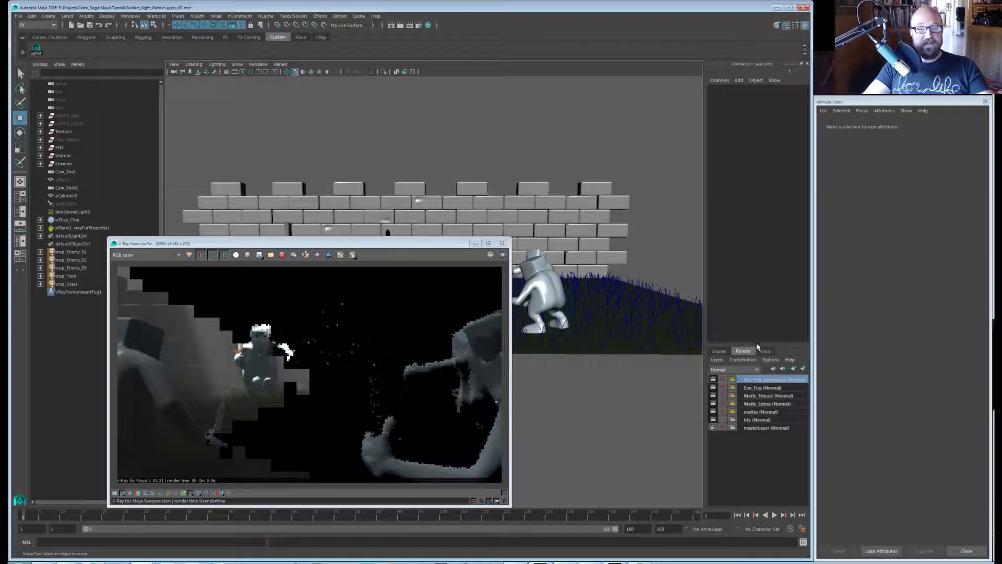
Check the light visibility in both fog render layers and return to the masterLayer.
left_click(759, 388)
left_click(762, 380)
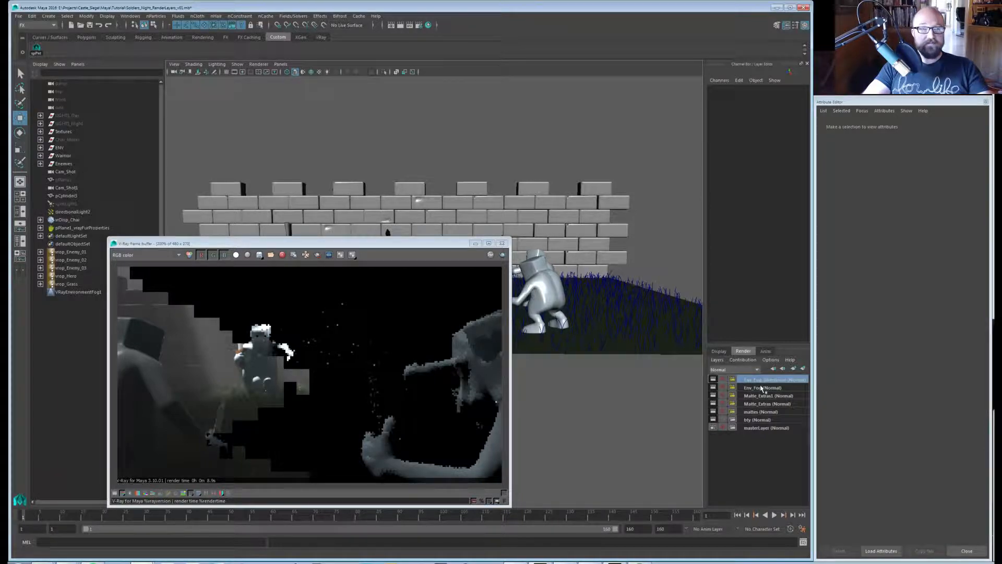
left_click(761, 387)
left_click(760, 427)
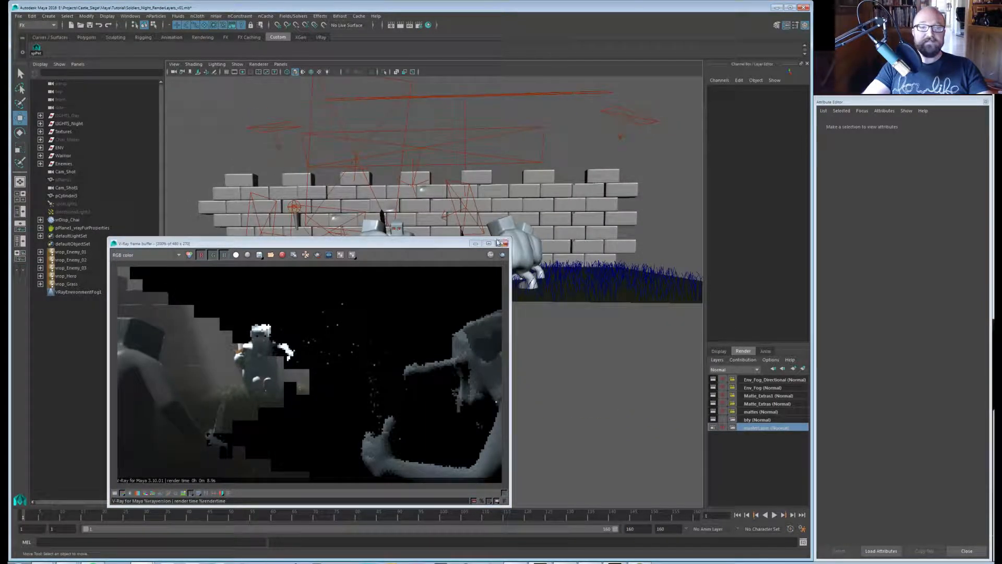
Move the V-Ray frame buffer clear of the viewport and view the scene from above.
left_click_drag(449, 251, 1001, 231)
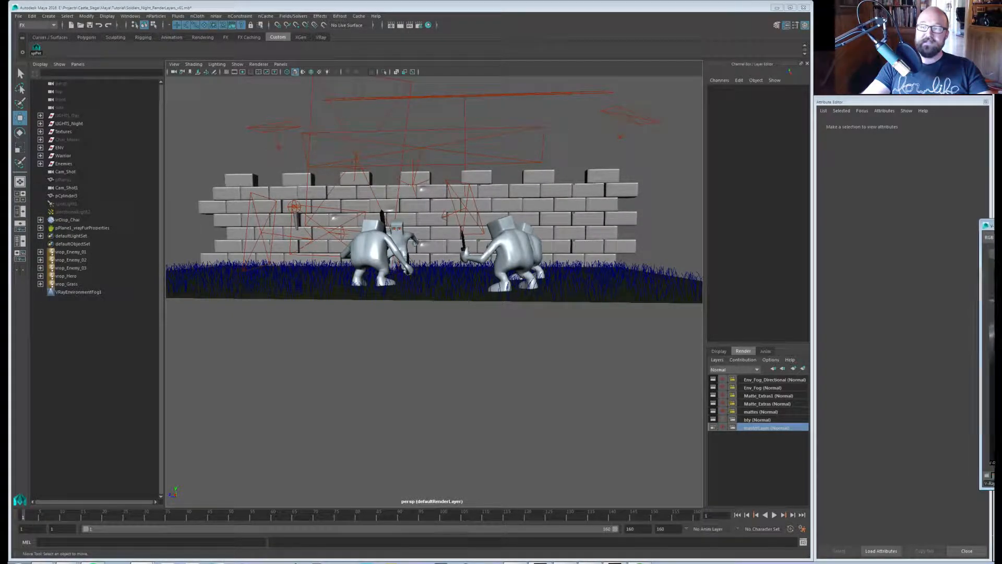
mouse_move(993, 229)
left_mouse_down()
mouse_move(519, 231)
mouse_move(678, 255)
mouse_move(998, 228)
left_mouse_up()
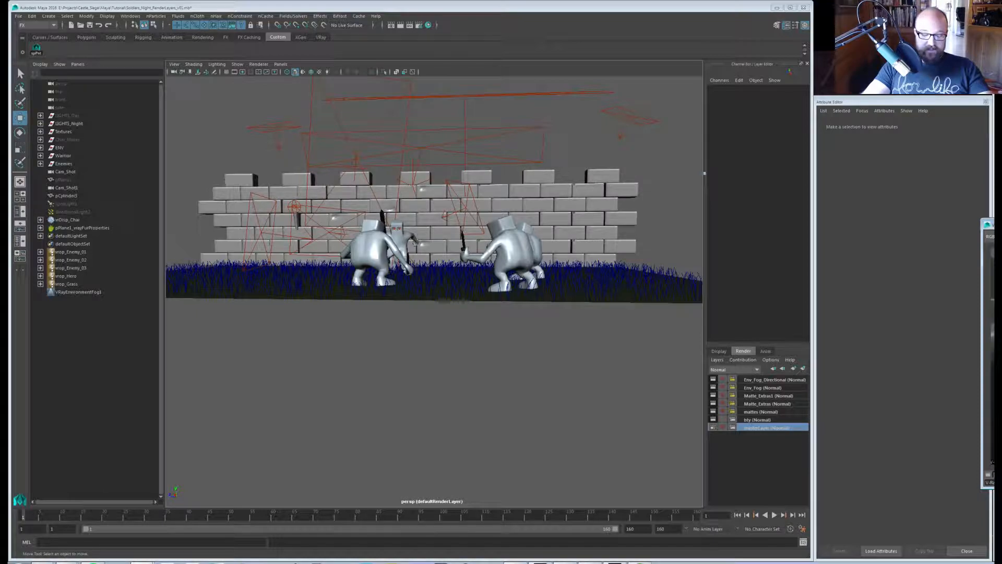
left_click_drag(434, 344, 444, 312, "alt")
Add another Extra Tex render element to the masterLayer's V-Ray render settings and show its extra V-Ray attributes.
left_click(419, 25)
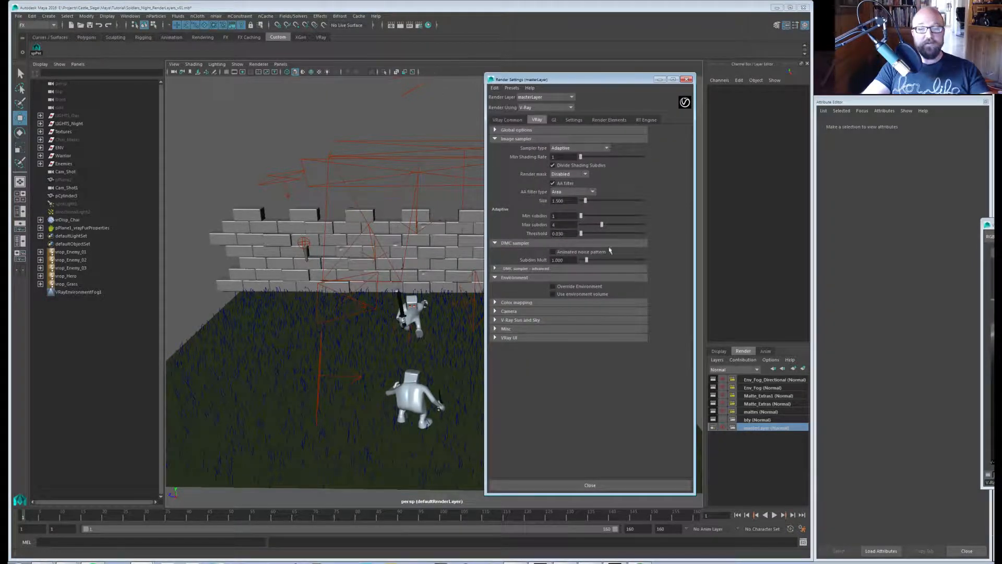
left_click(611, 120)
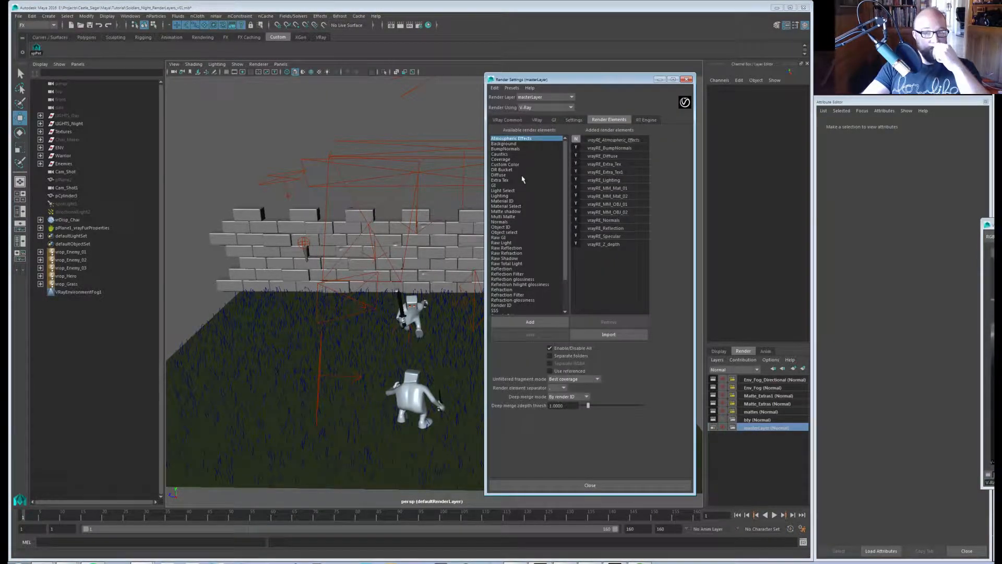
left_click(501, 180)
left_click(530, 323)
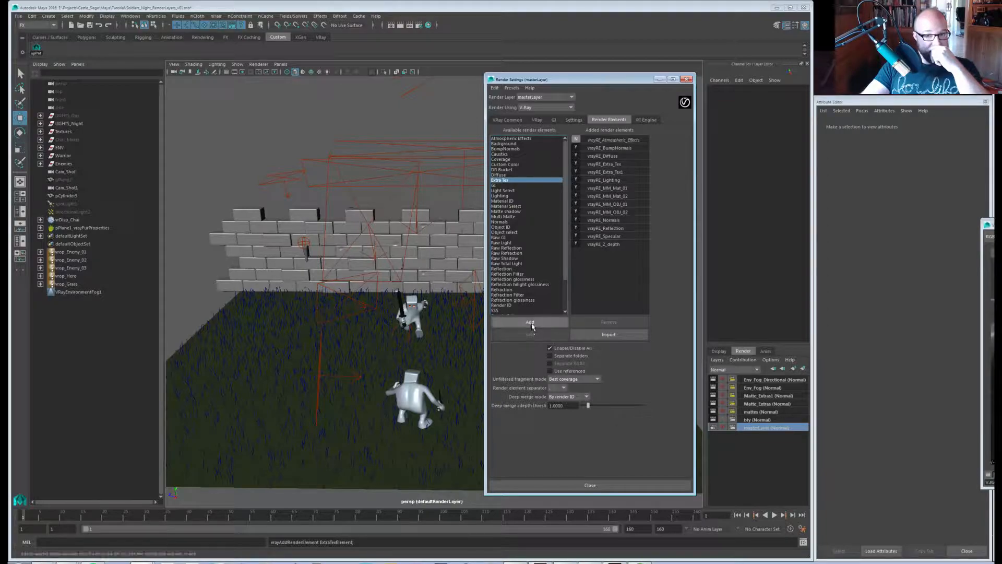
left_click(618, 180)
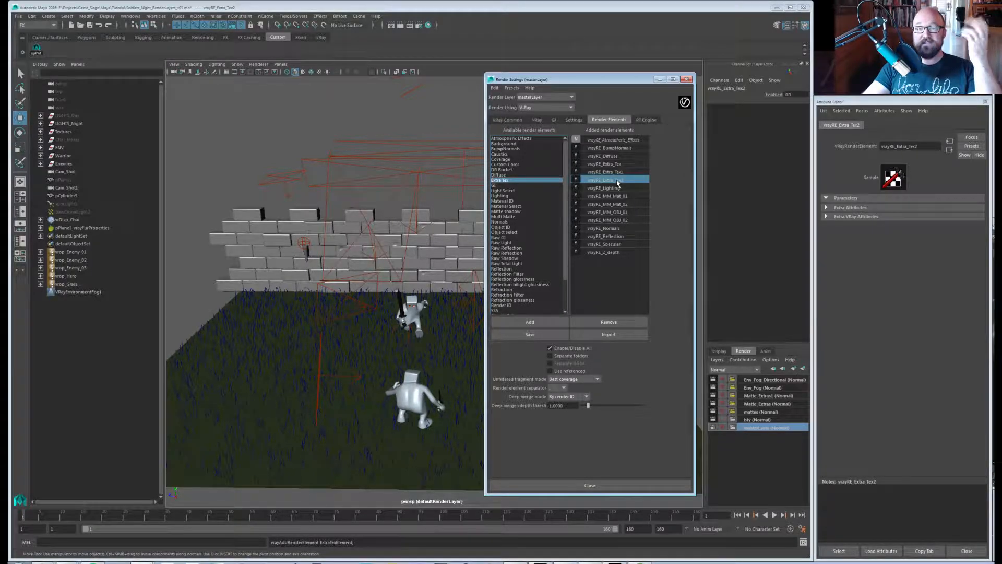
left_click(840, 216)
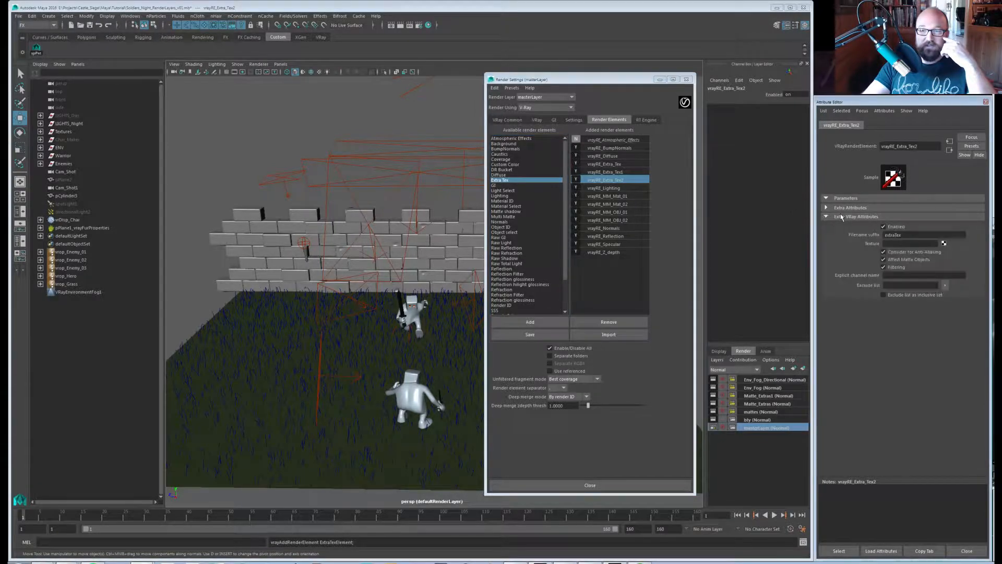
Try mapping a Ramp to the new Extra Tex element's texture.
left_click(944, 243)
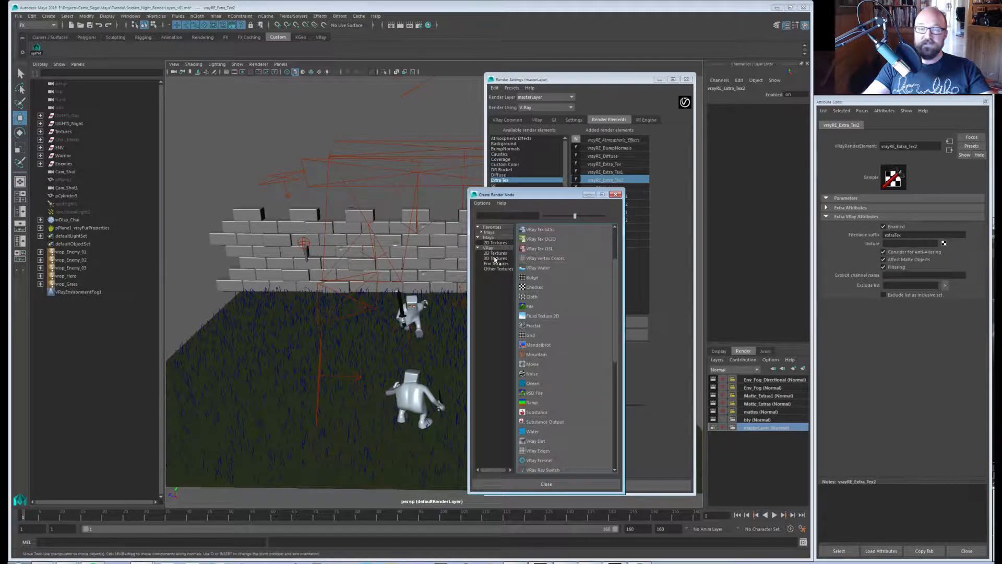
scroll(563, 342, "down", 2)
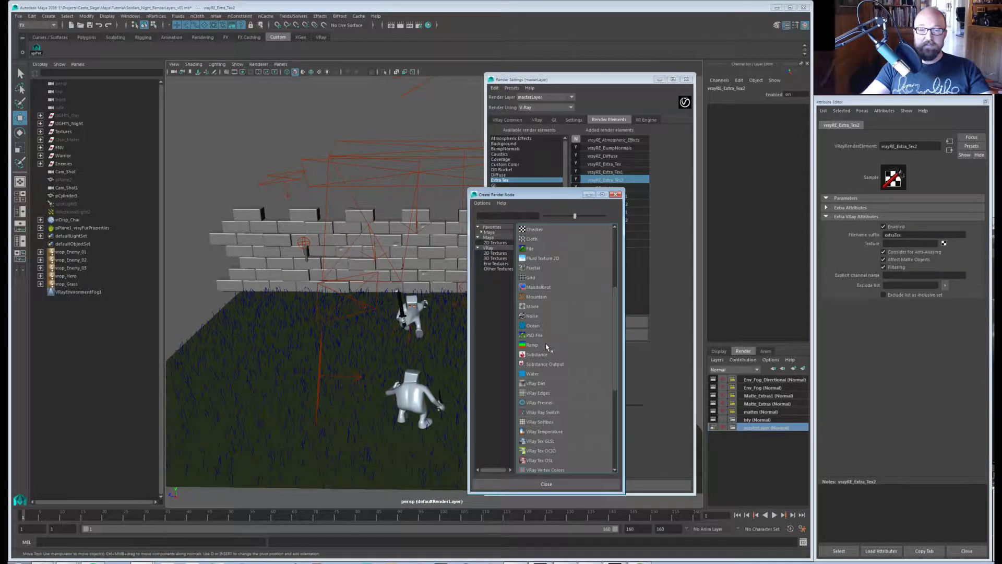
left_click(546, 346)
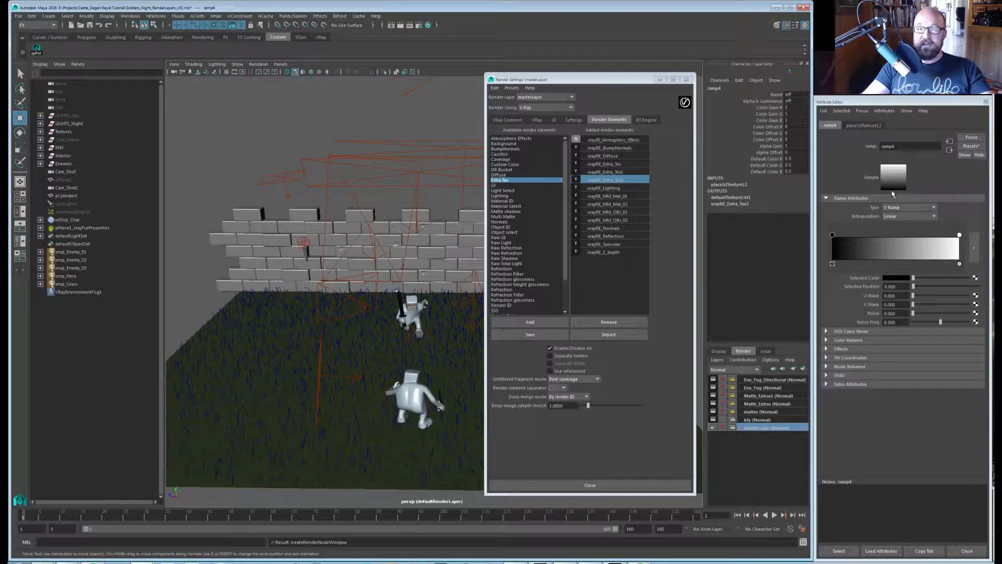
key("ctrl+z")
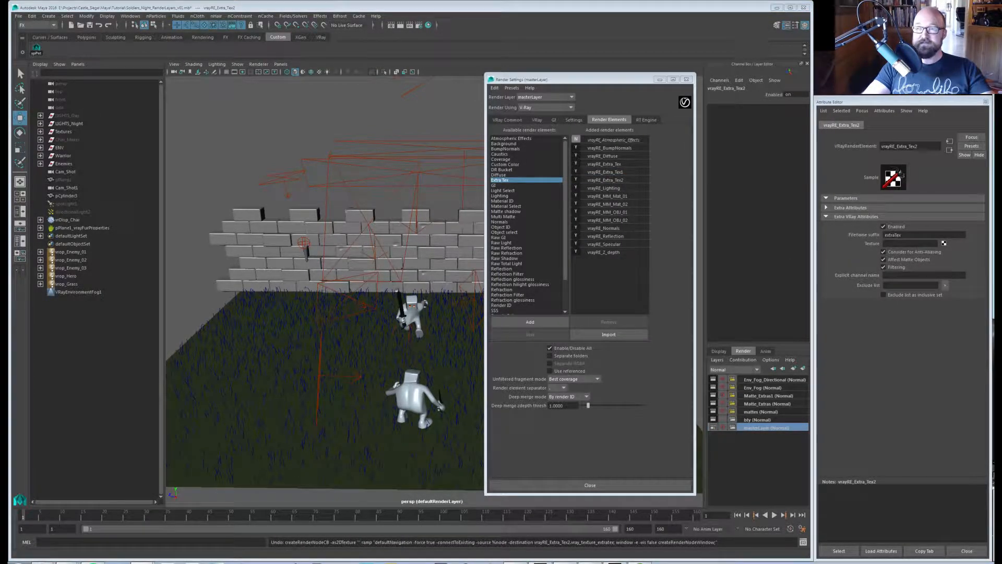
Create a new Ramp texture node with its placement node in a cleared Hypershade graph.
left_click(428, 25)
left_click_drag(422, 44, 214, 99)
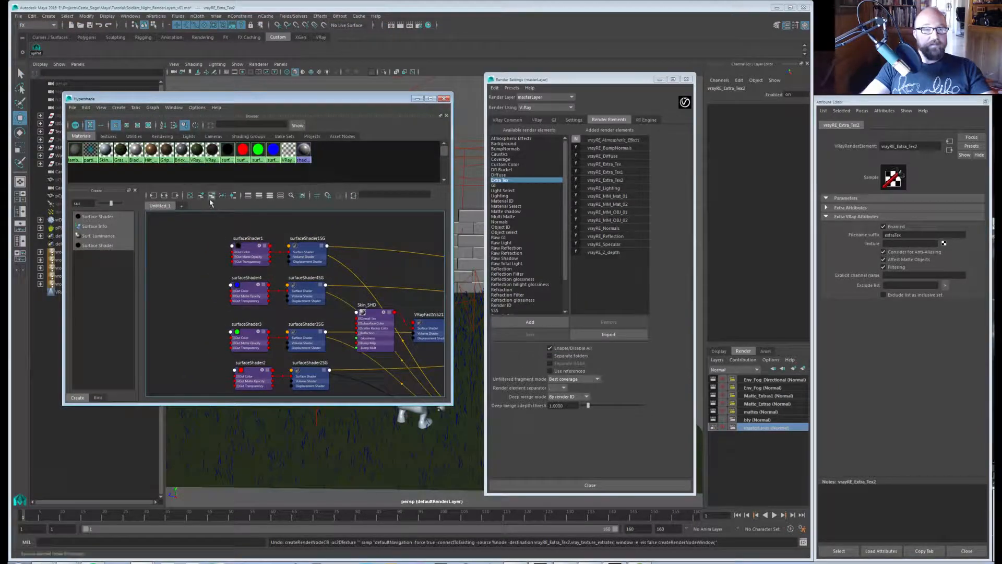
left_click(190, 195)
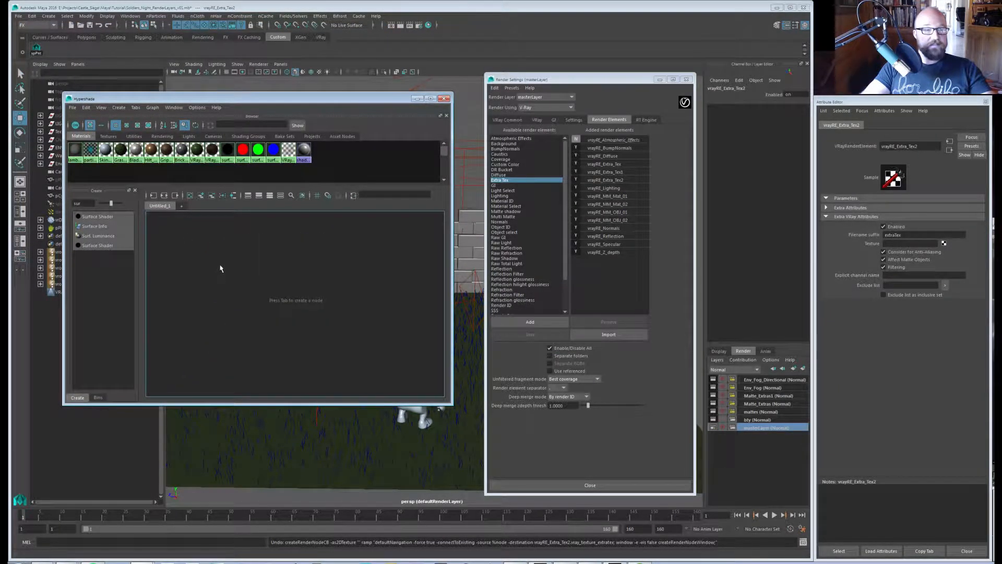
double_click(76, 203)
key("BackSpace")
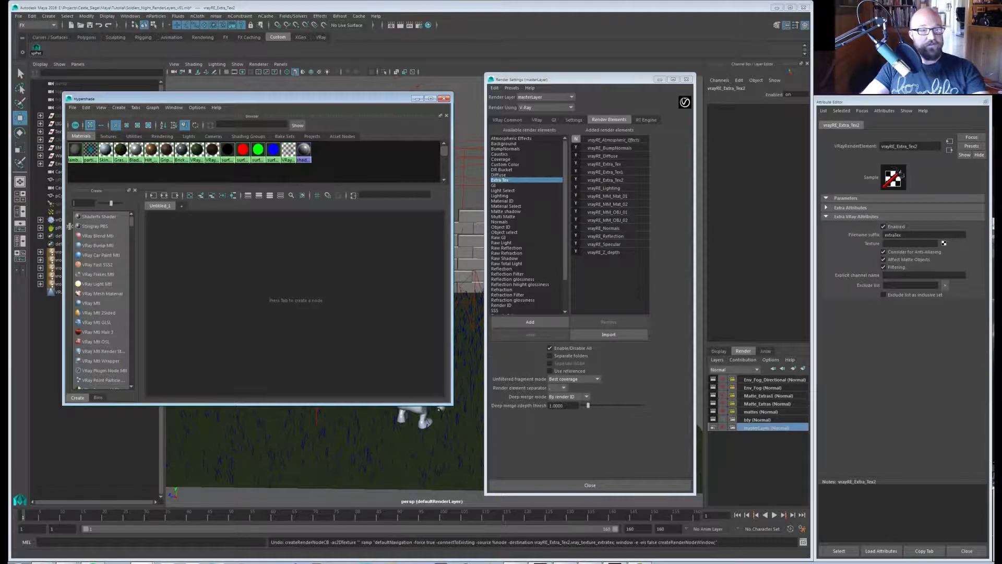
type("ram")
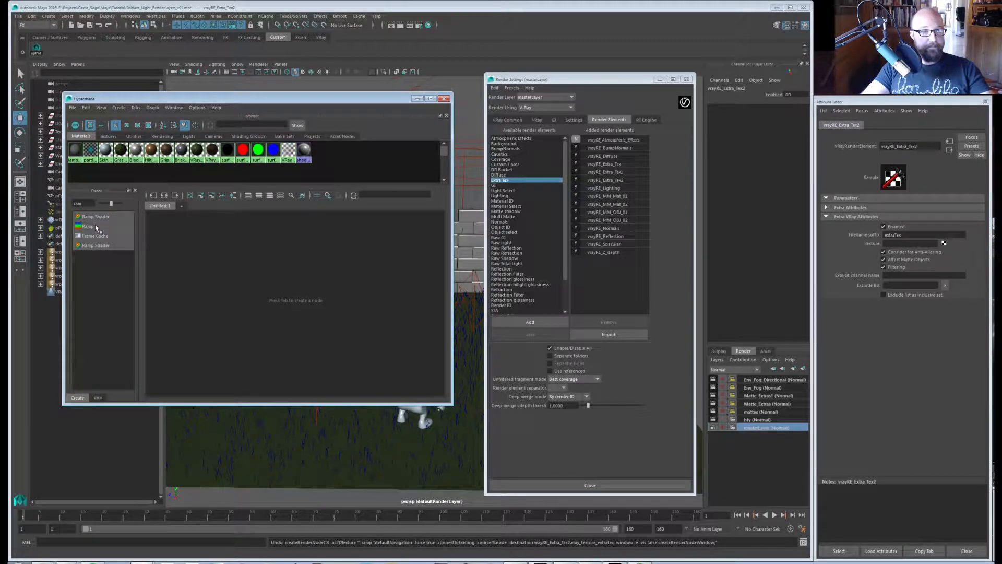
left_click(96, 226)
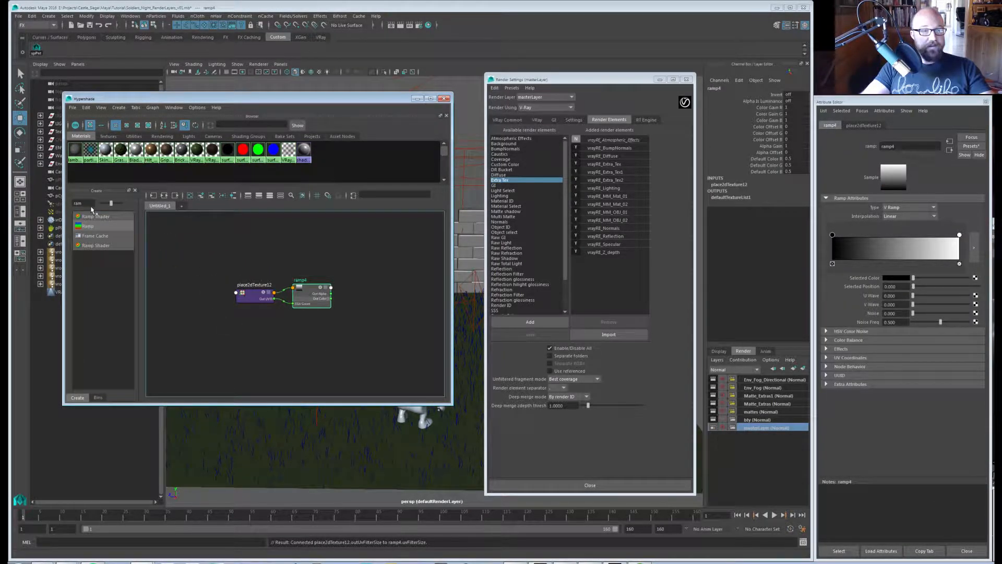
double_click(77, 203)
type("sam")
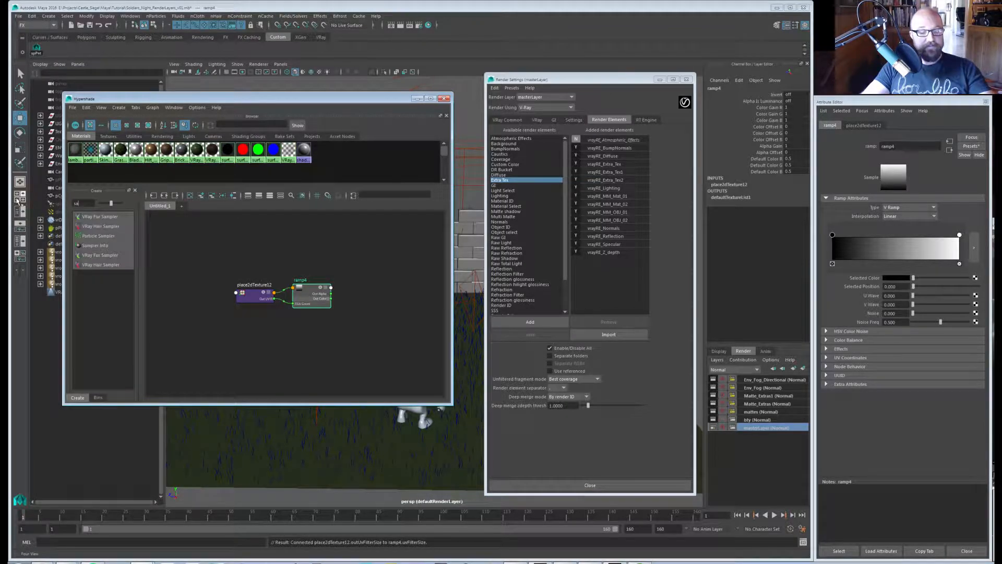
left_click(87, 247)
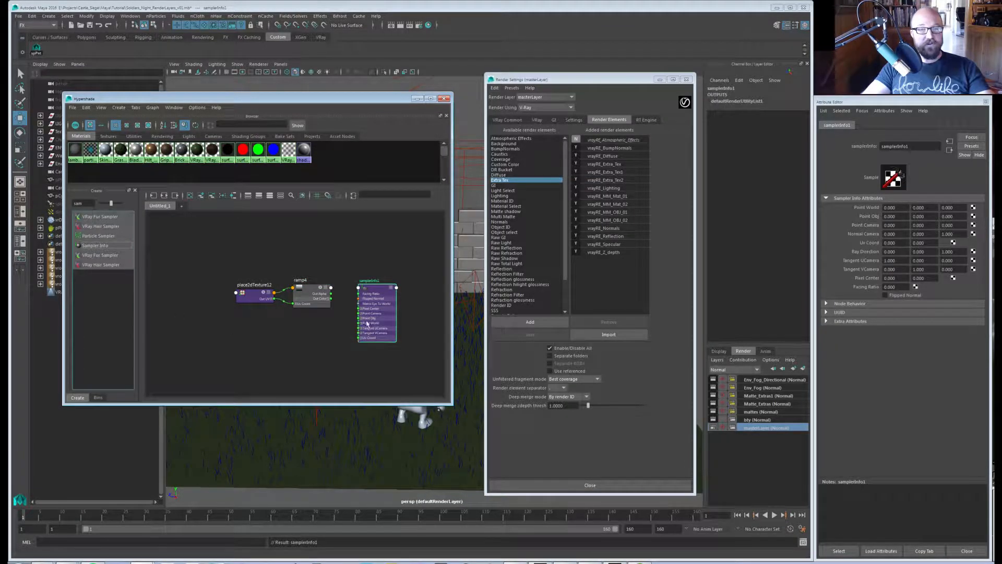
left_click_drag(376, 297, 251, 226)
middle_click_drag(211, 317, 214, 334, "alt")
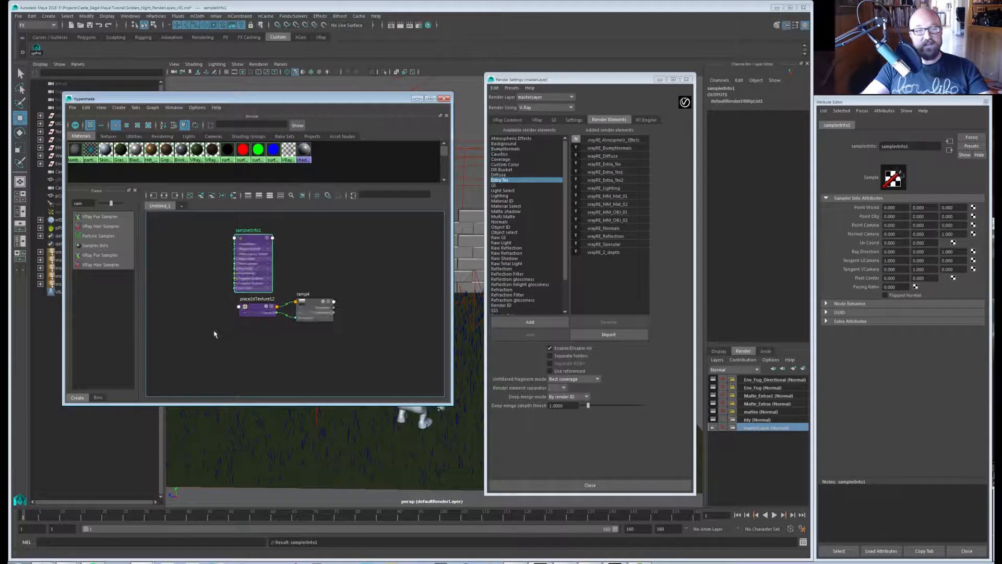
right_click_drag(214, 333, 264, 337, "alt")
middle_click_drag(264, 337, 250, 366, "alt")
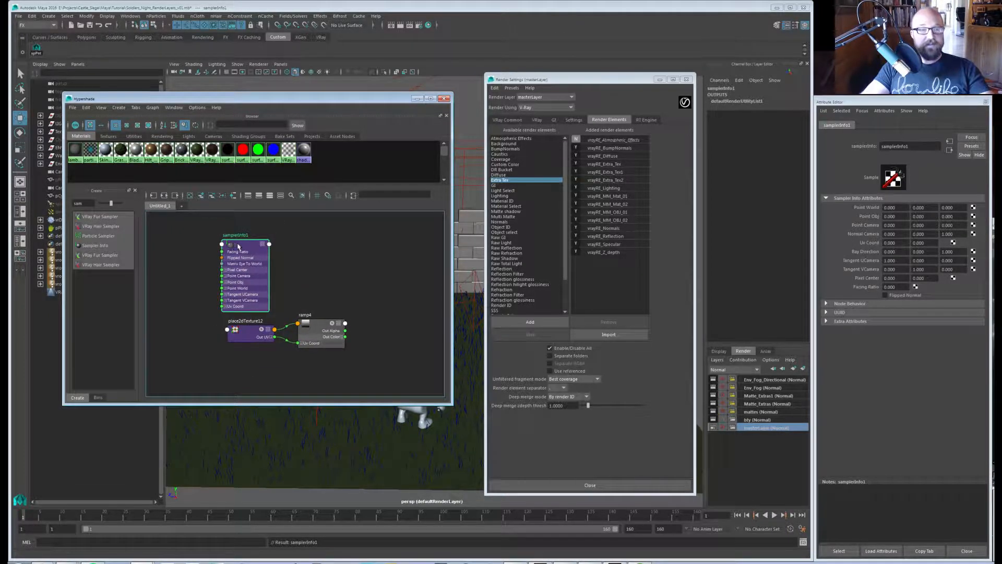
left_click_drag(238, 246, 228, 233)
key("Delete")
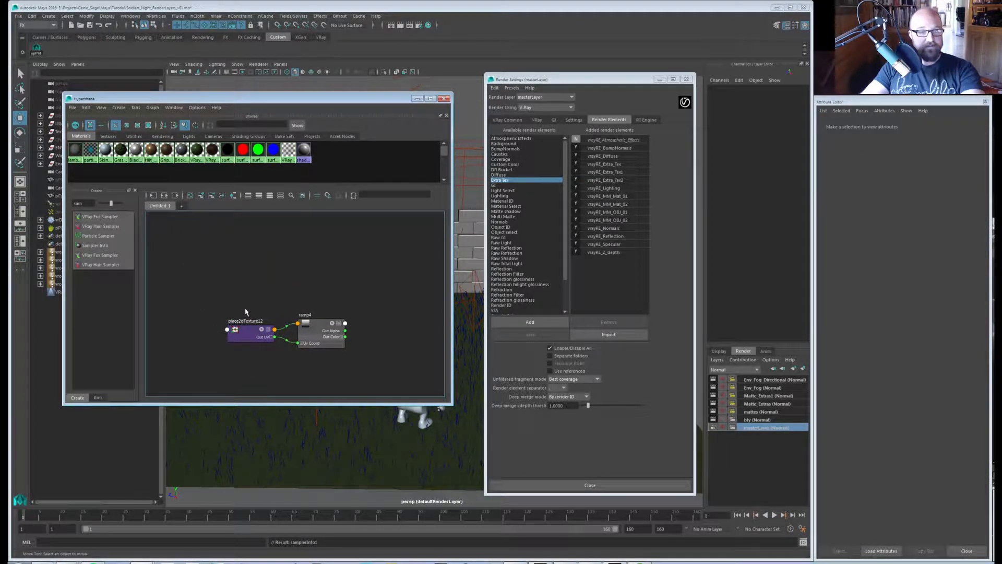
Remove the white color entry from the new ramp so that only the black one is left.
scroll(246, 300, "up", 4)
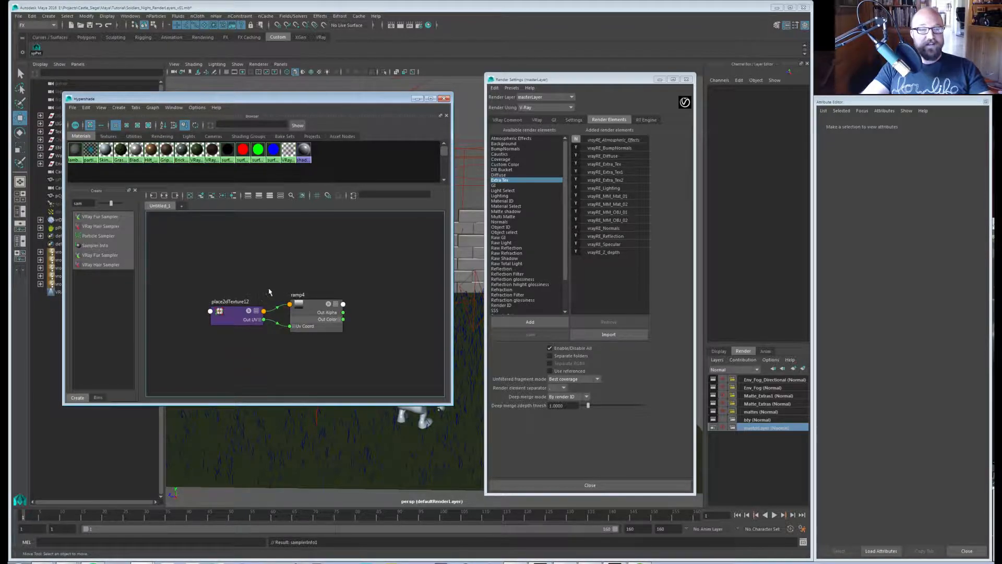
left_click_drag(219, 325, 200, 303)
left_click(335, 312)
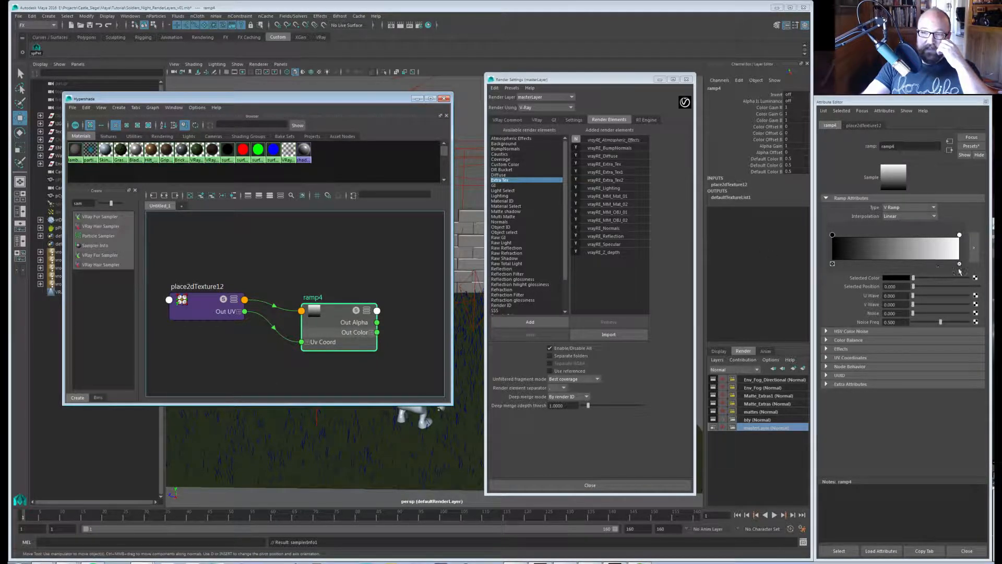
left_click(960, 265)
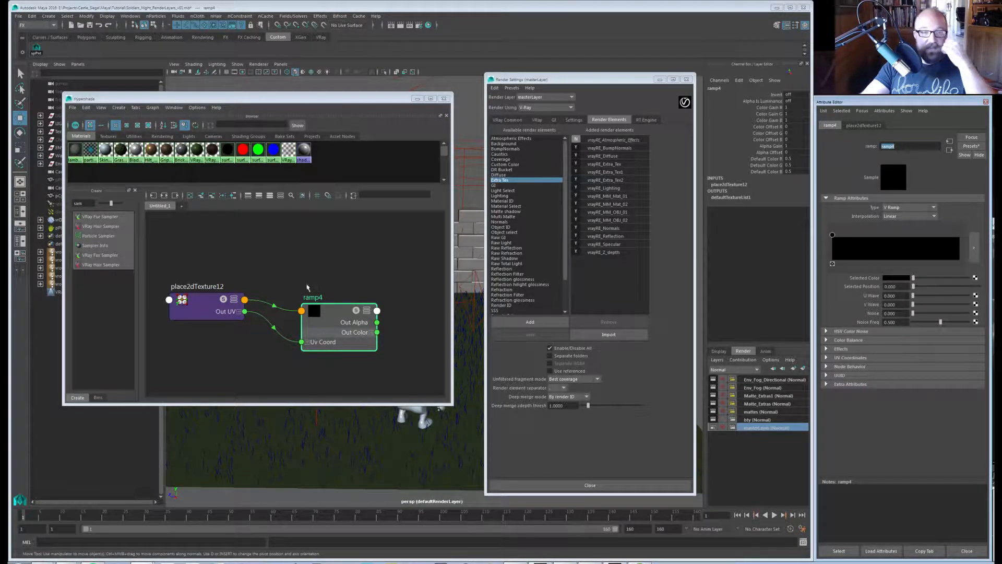
Delete both connections between the place2dTexture node and the ramp.
left_click_drag(209, 307, 206, 298)
left_click_drag(292, 271, 274, 341)
key("Delete")
left_click_drag(196, 290, 210, 316)
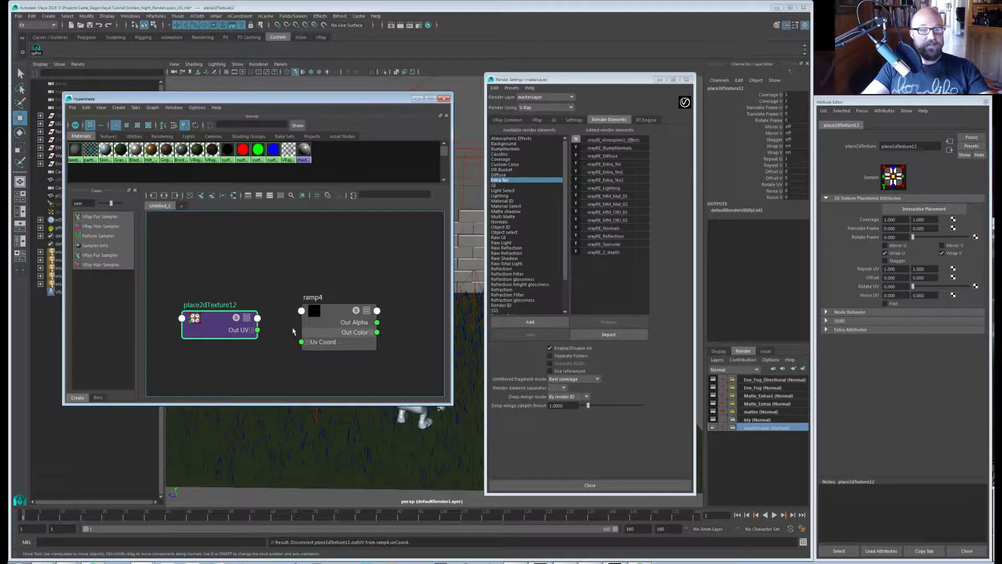
Load the place2dTexture node as source and the ramp as target in the Connection Editor, placed beside the node graph.
left_click_drag(341, 315, 342, 313)
left_click(213, 320)
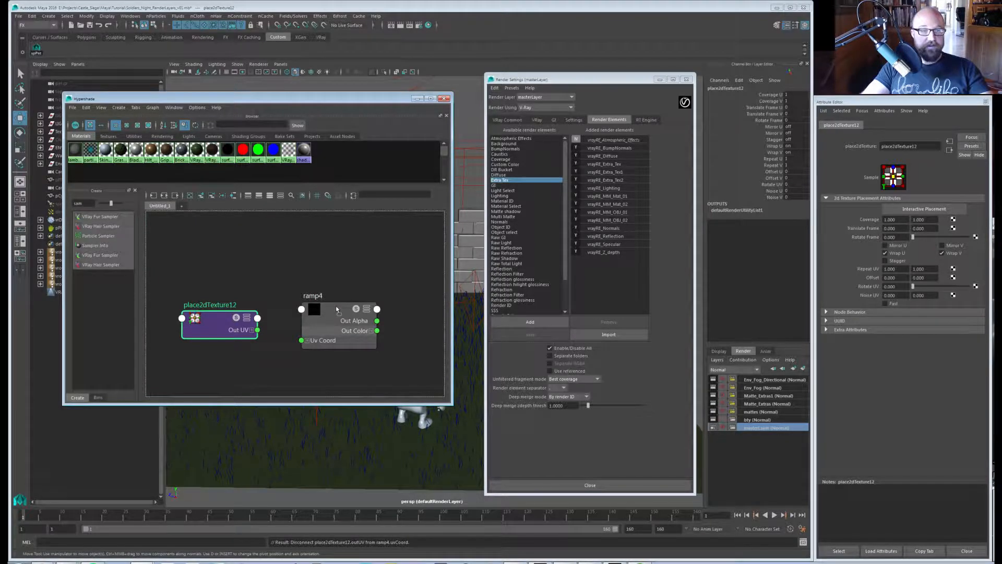
middle_click_drag(337, 309, 336, 309, "shift")
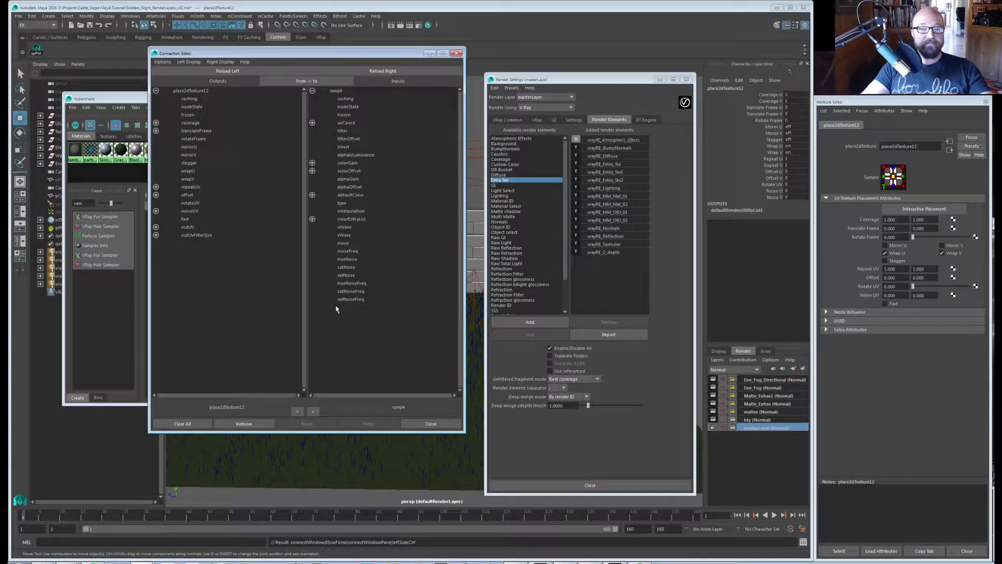
left_click_drag(262, 59, 576, 85)
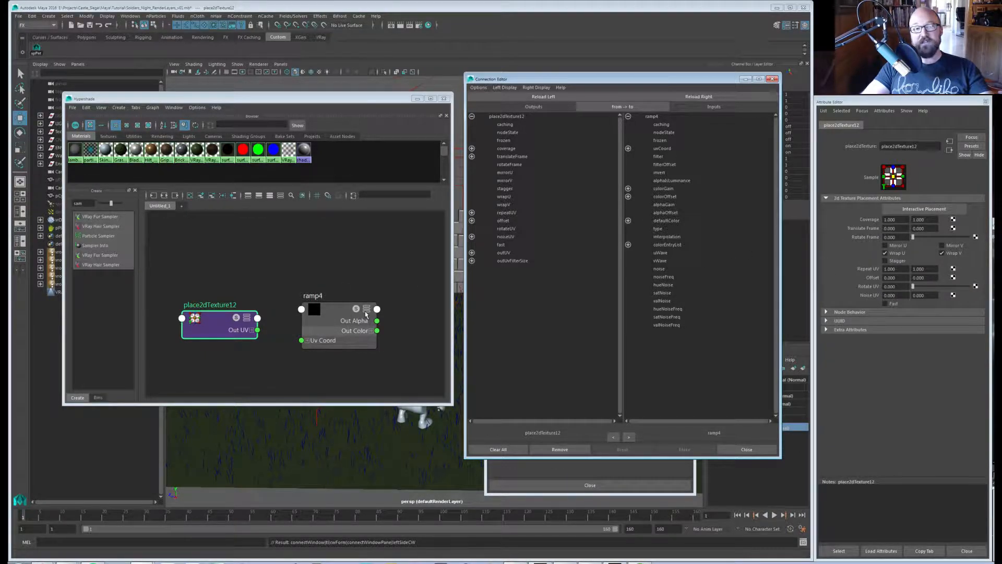
left_click_drag(339, 313, 332, 310)
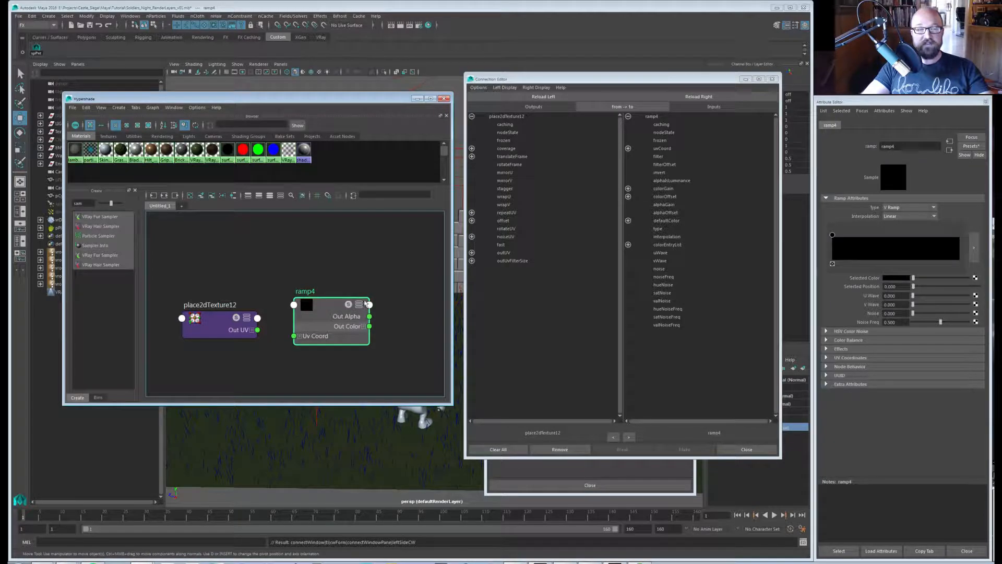
Connect the placement node's outU to the ramp's colorEntryList[0].colorR and outV to colorEntryList[0].colorG.
left_click(471, 252)
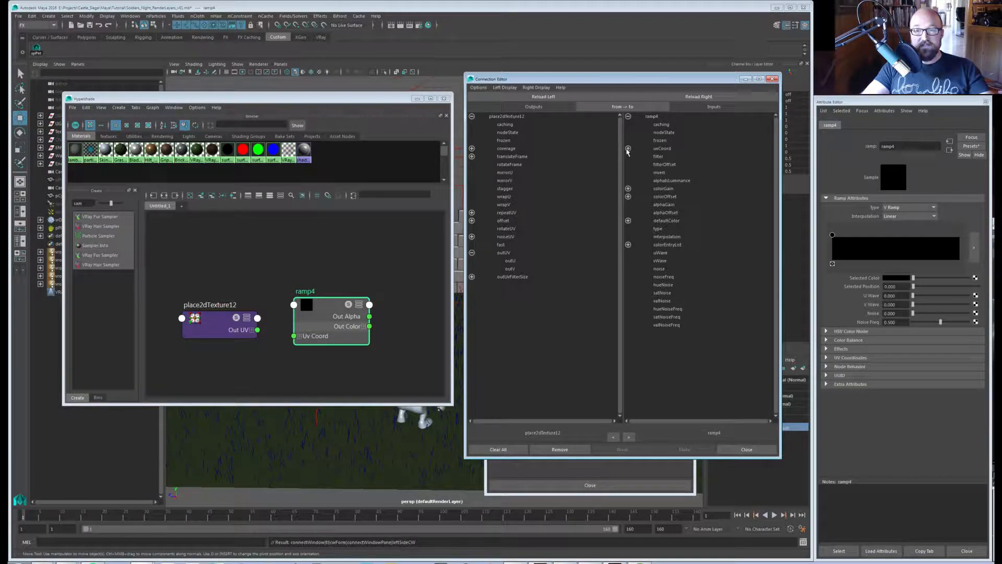
left_click(628, 188)
left_click(627, 188)
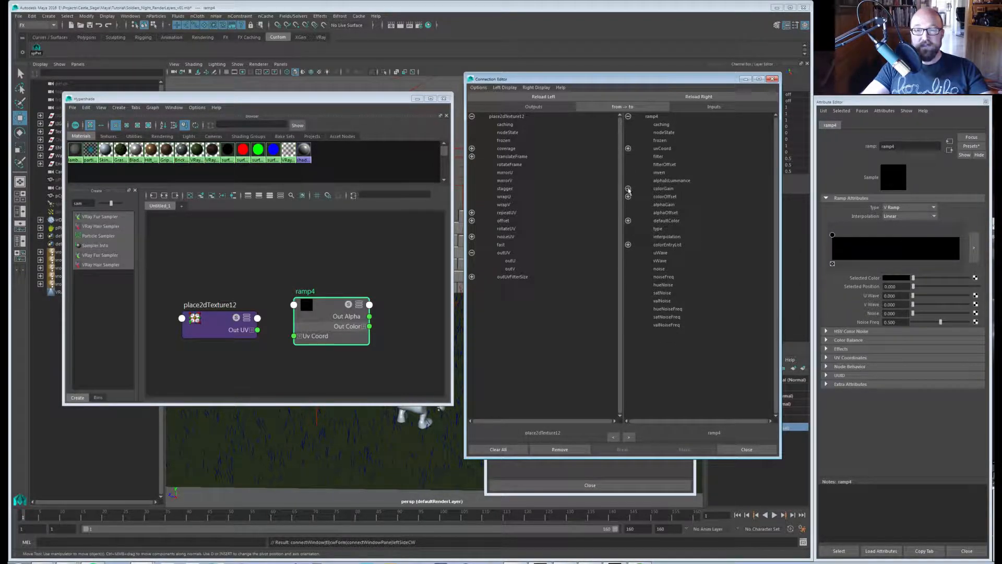
left_click(627, 245)
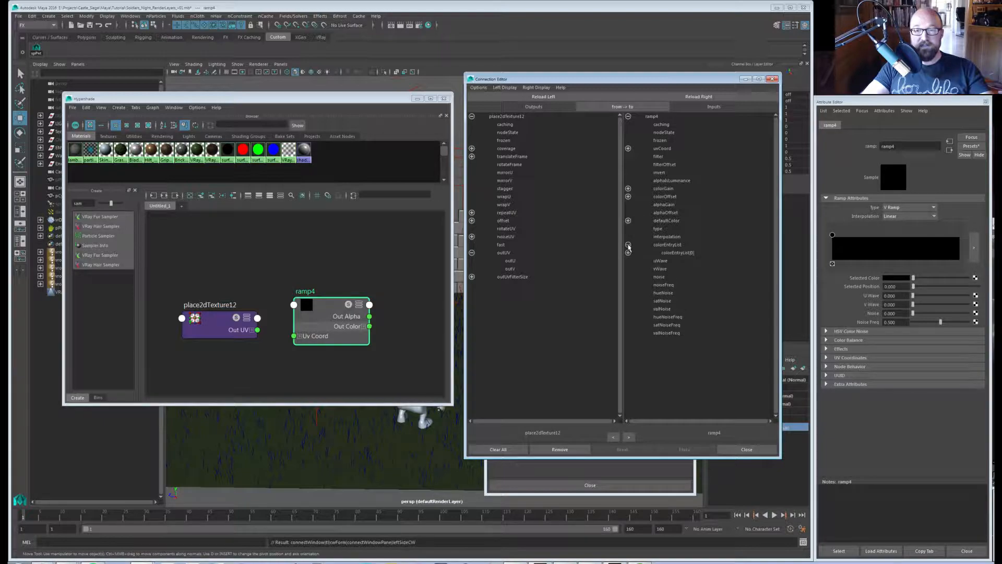
left_click(627, 253)
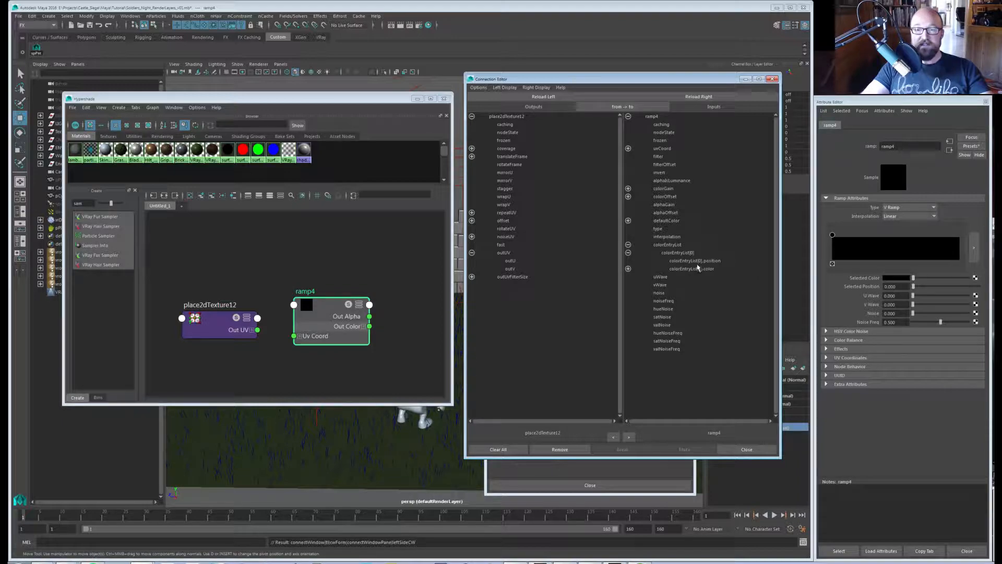
left_click(628, 269)
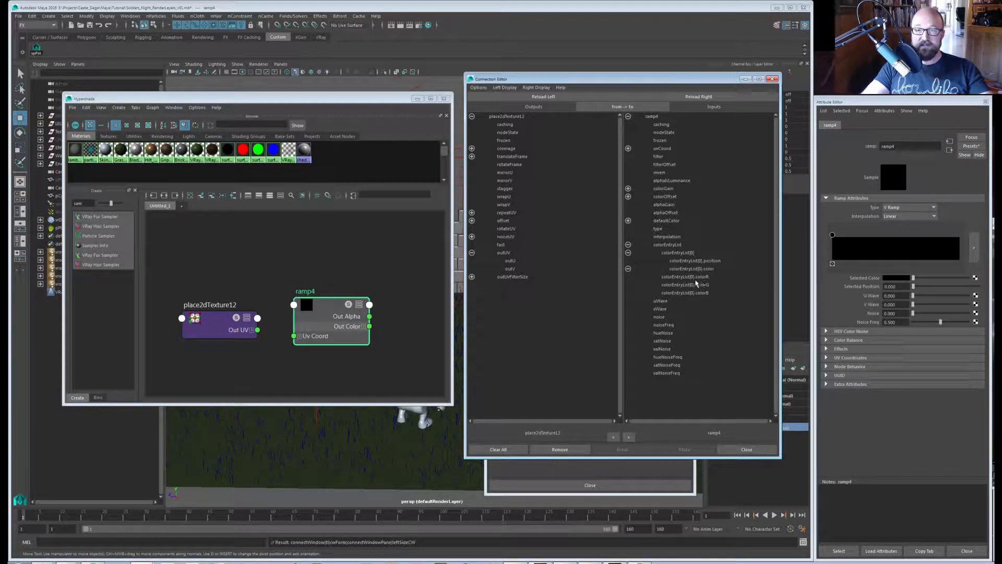
left_click(510, 261)
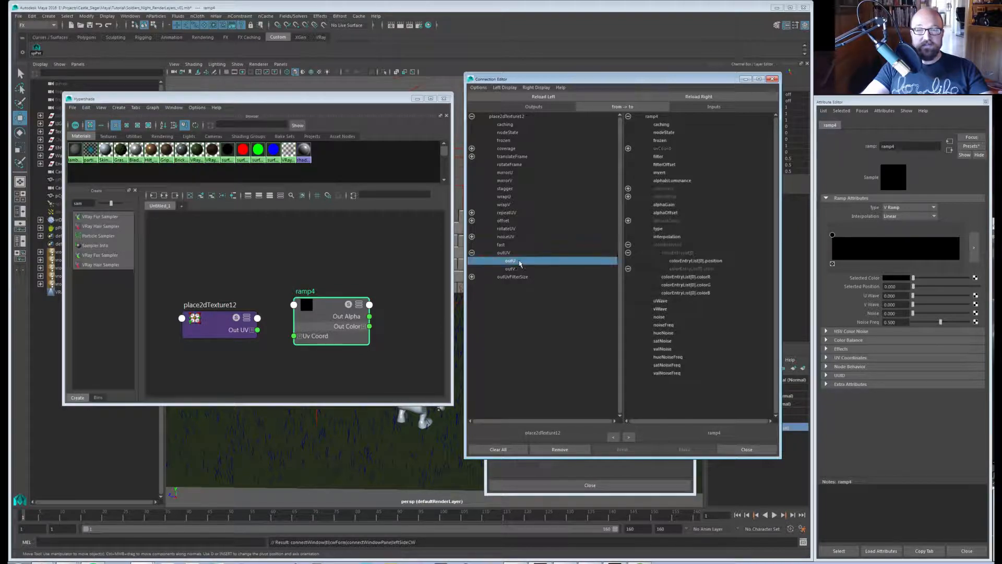
left_click(685, 277)
left_click(515, 269)
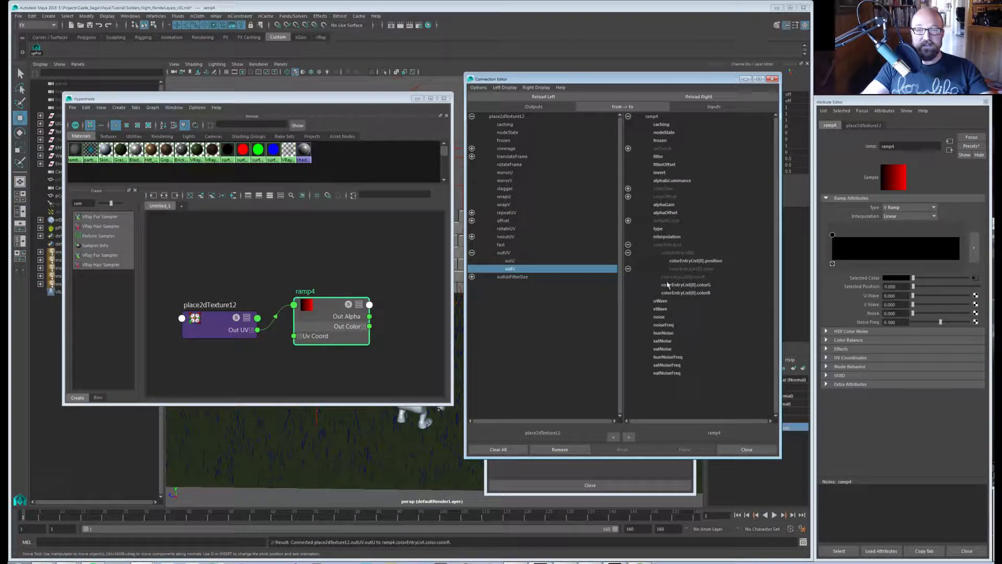
left_click(701, 286)
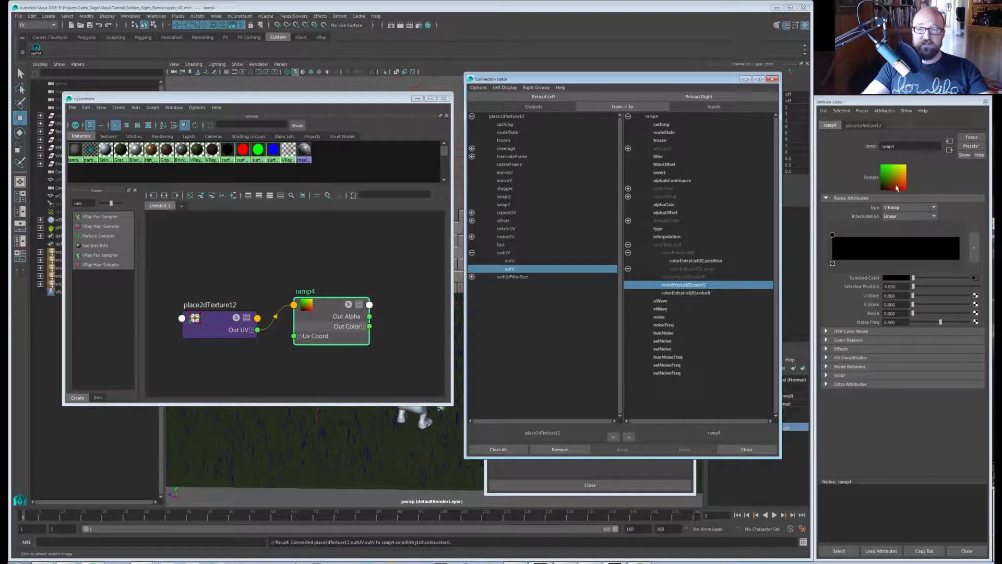
left_click(739, 449)
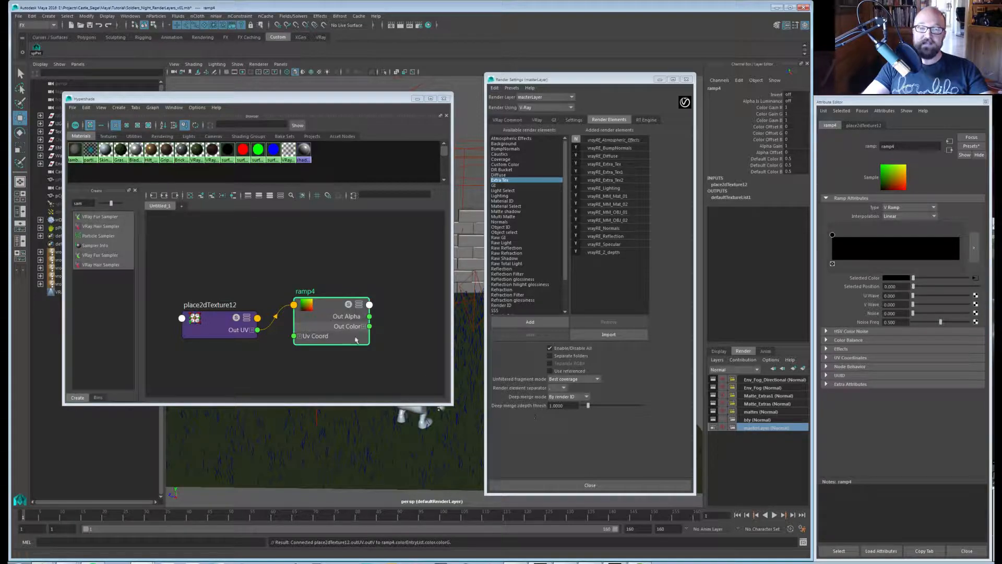
Assign the red-green ramp as the texture of the vrayRE_Extra_Tex2 render element.
left_click_drag(312, 298, 296, 314)
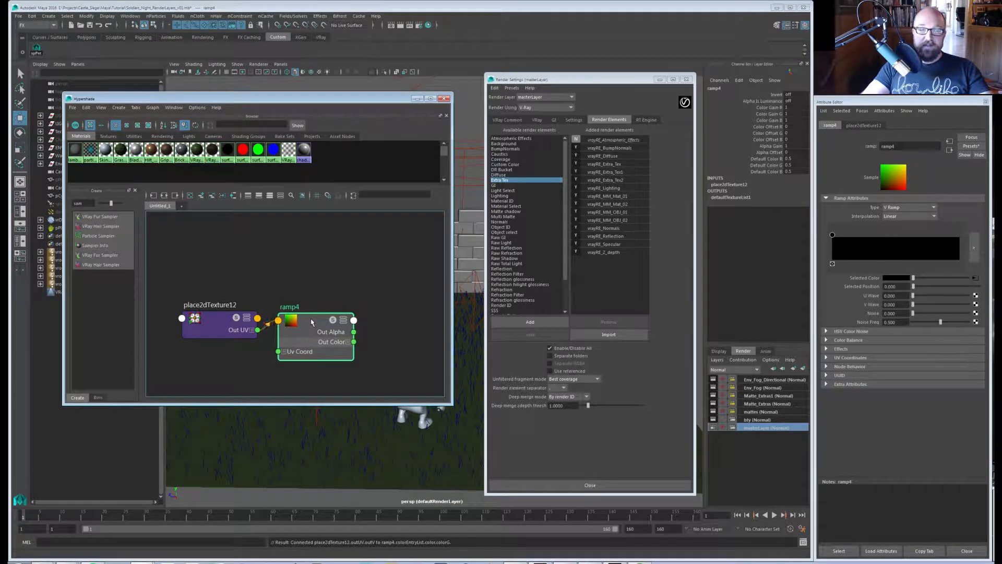
left_click(615, 180)
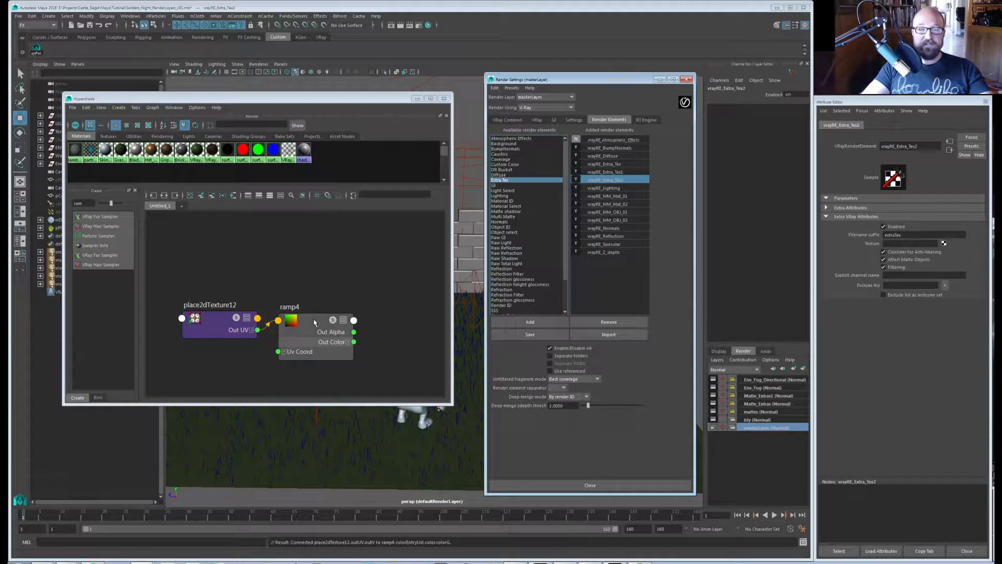
middle_click_drag(315, 322, 902, 244)
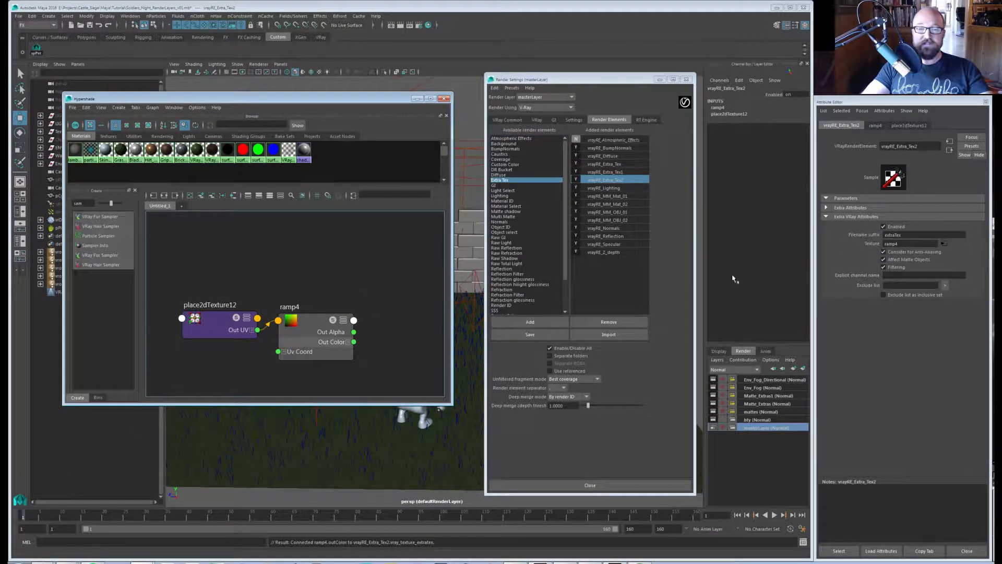
Rename the ramp node to Ramp_UV and bring back the attributes of the vrayRE_Extra_Tex2 render element.
left_click_drag(312, 321, 322, 306)
double_click(305, 293)
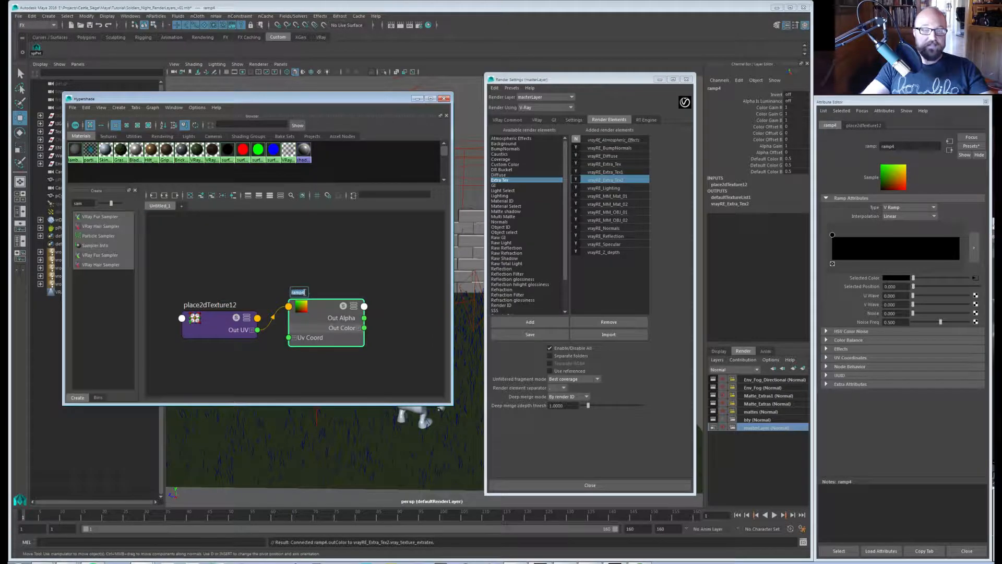
type("R")
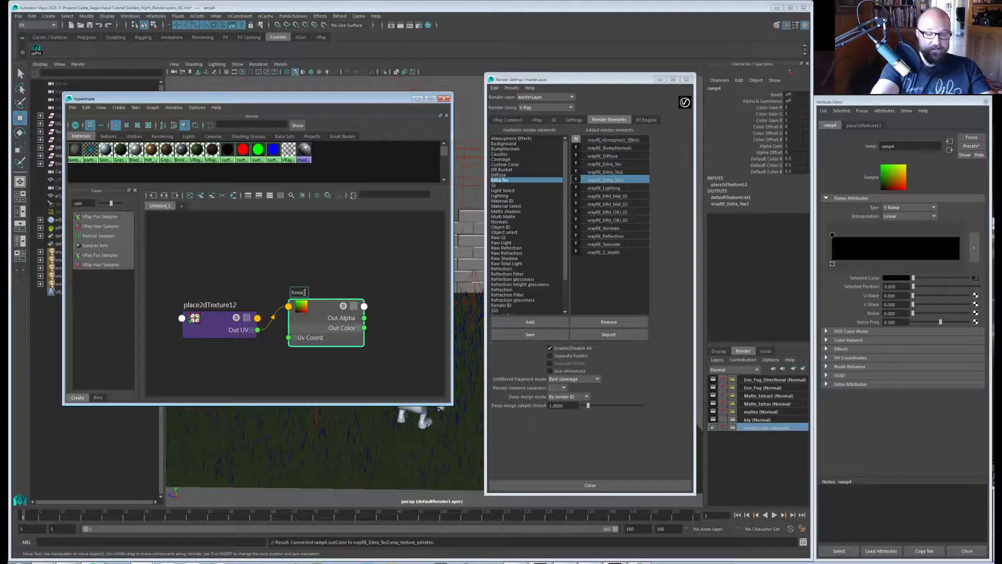
type("amp_UV")
key("Return")
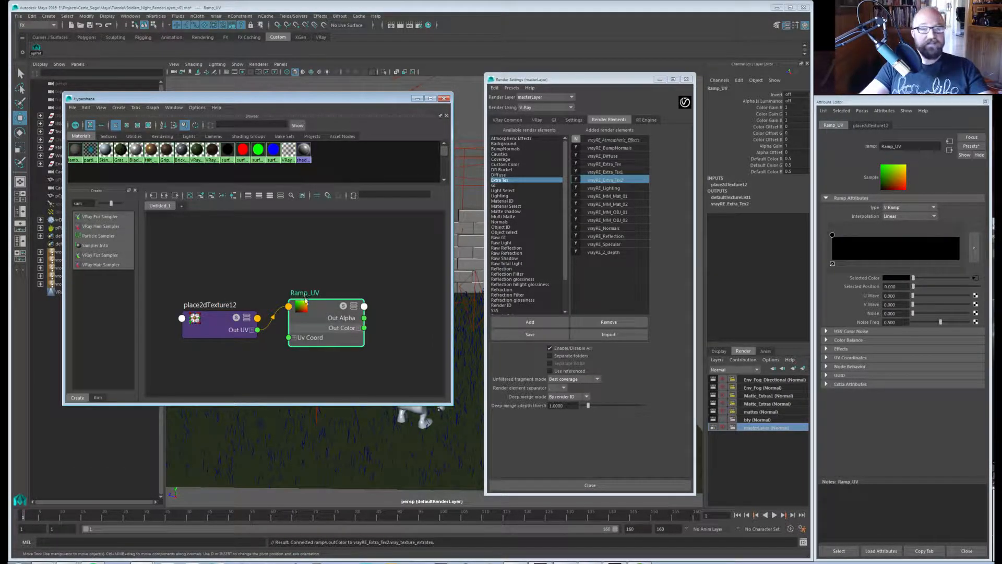
left_click_drag(318, 304, 324, 314)
left_click_drag(217, 321, 212, 311)
left_click_drag(295, 316, 292, 306)
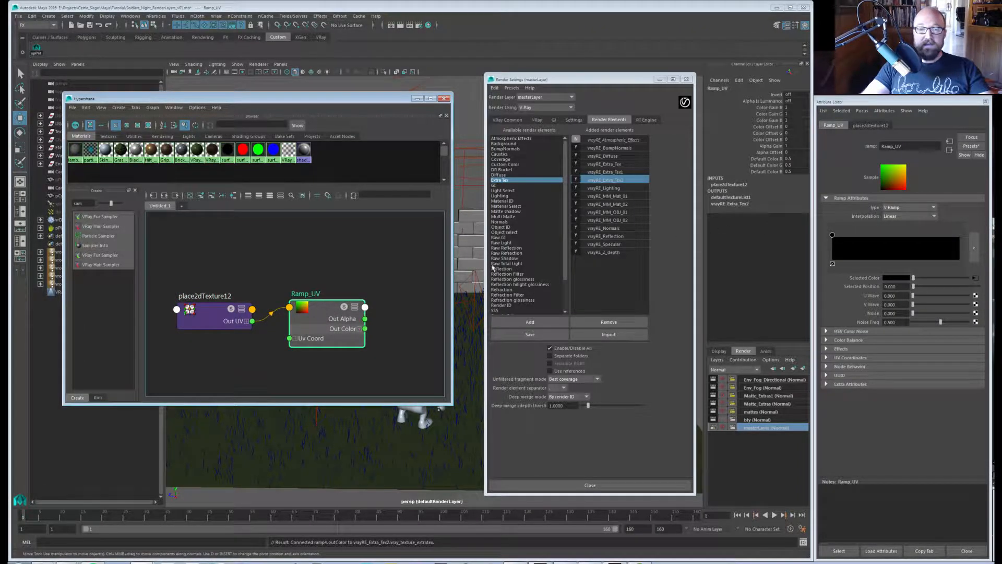
left_click(607, 181)
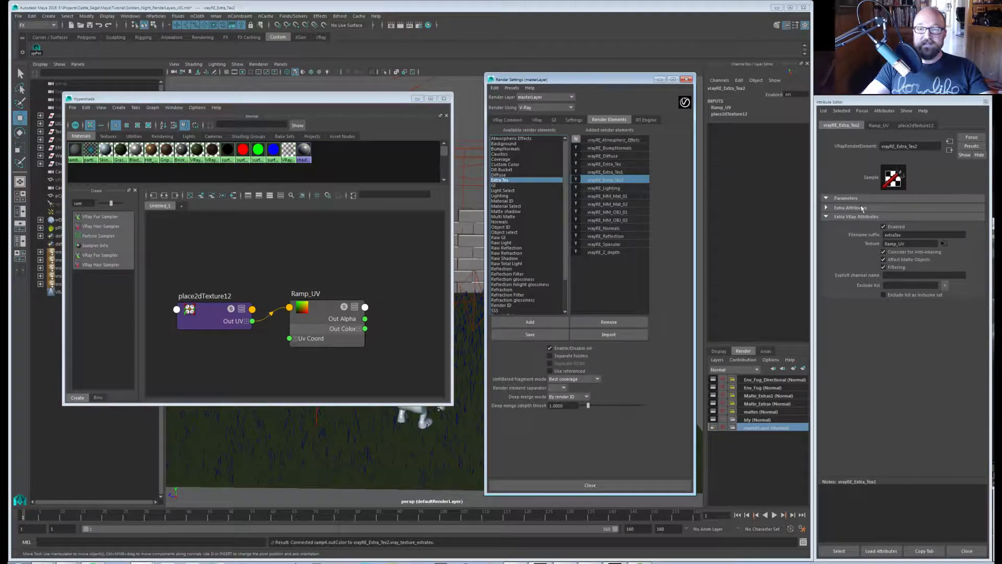
Rename the vrayRE_Extra_Tex2 render element to vrayRE_ET_UV.
left_click(735, 88)
left_click_drag(748, 91, 725, 93)
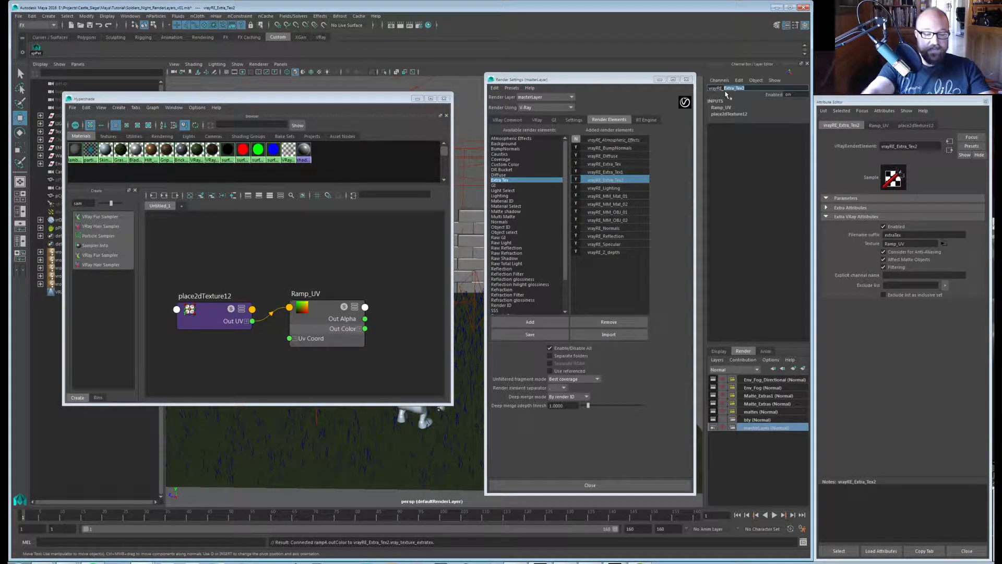
type("ET_UV")
key("Return")
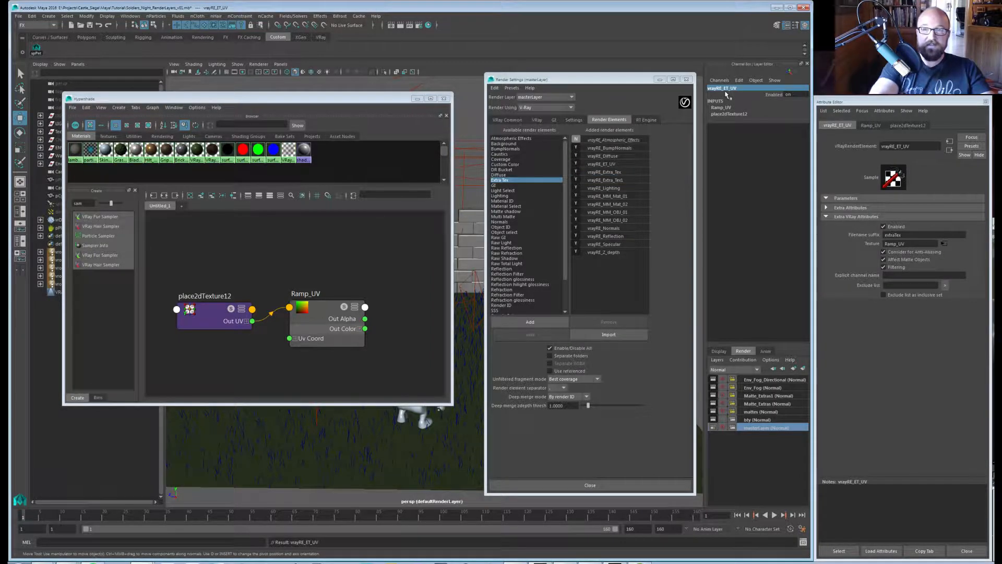
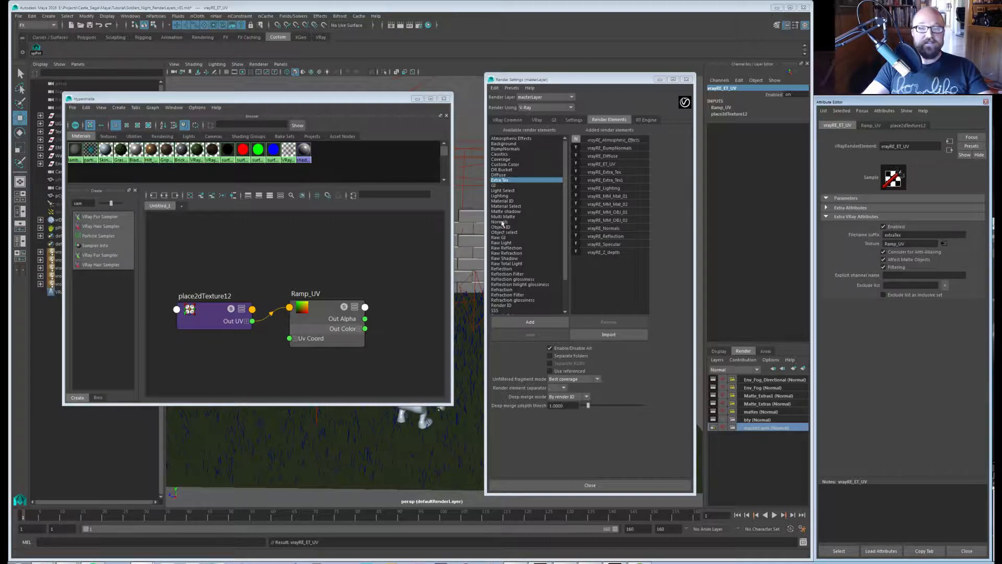
Add another Extra Tex render element to the added elements and select it.
double_click(502, 180)
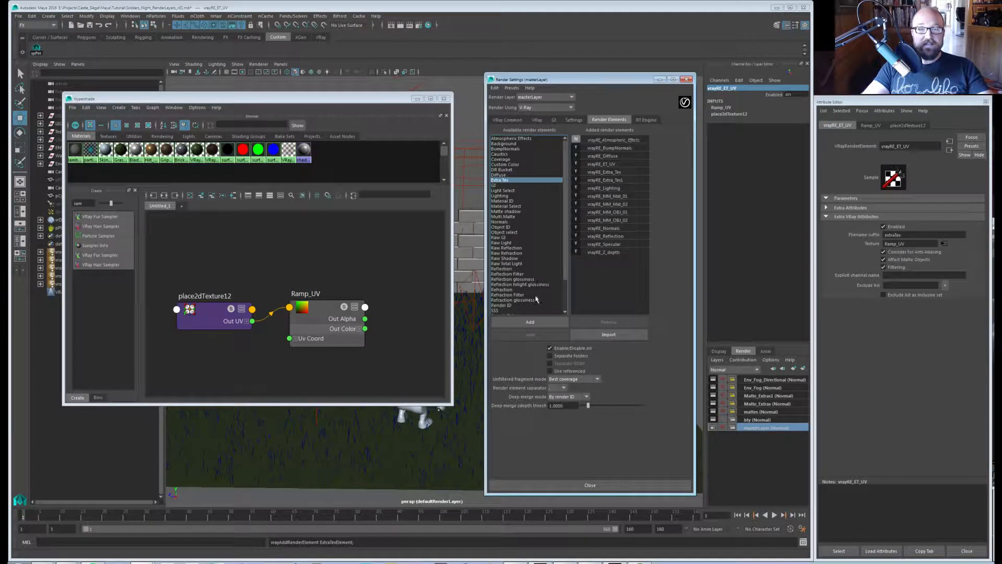
left_click(525, 321)
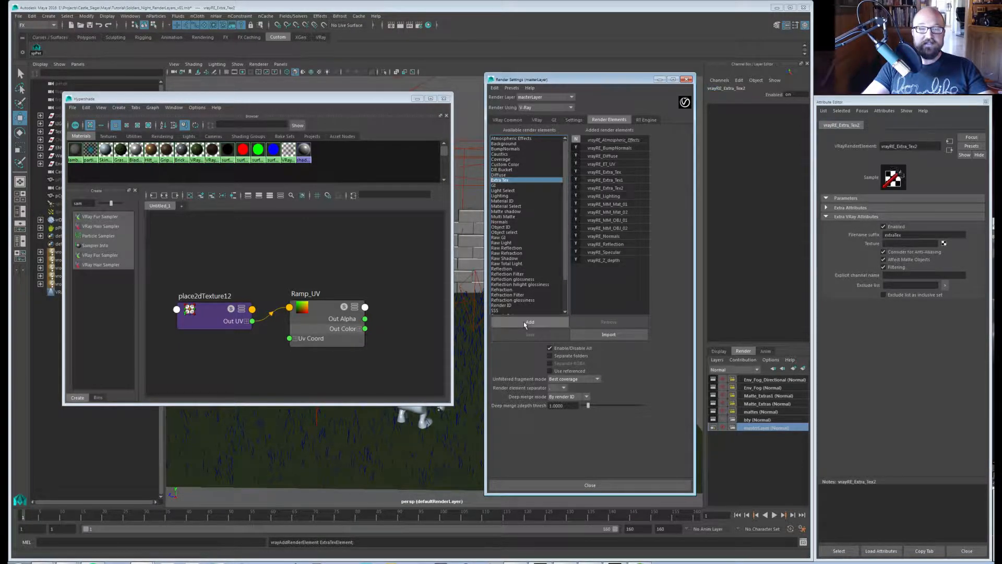
left_click(605, 187)
Move the place2dTexture12 and Ramp_UV nodes up and create a Sampler Info node below them in the graph.
middle_click_drag(242, 365, 244, 339, "alt")
left_click_drag(210, 286, 212, 254)
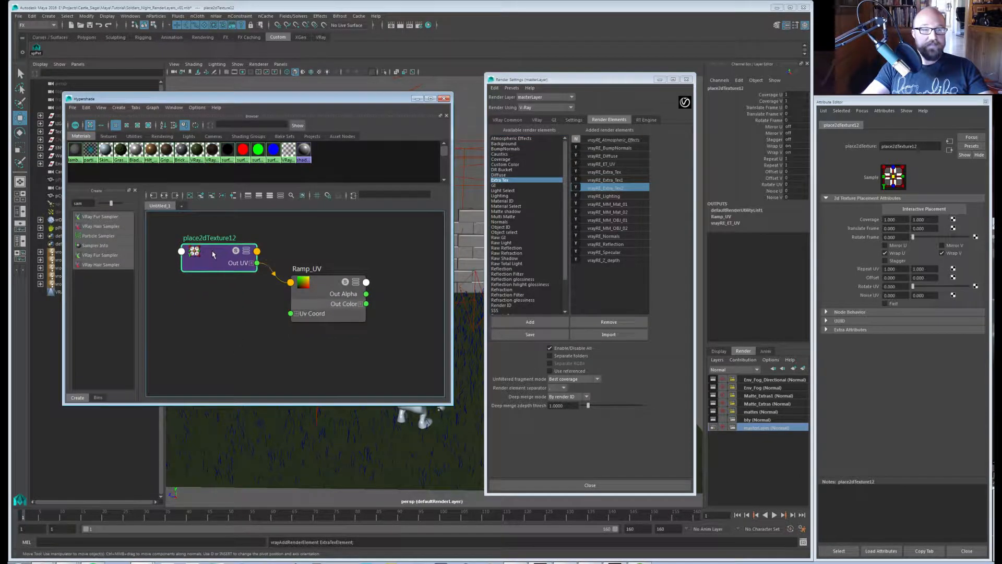
left_click_drag(326, 292, 325, 254)
middle_click_drag(273, 324, 276, 313, "alt")
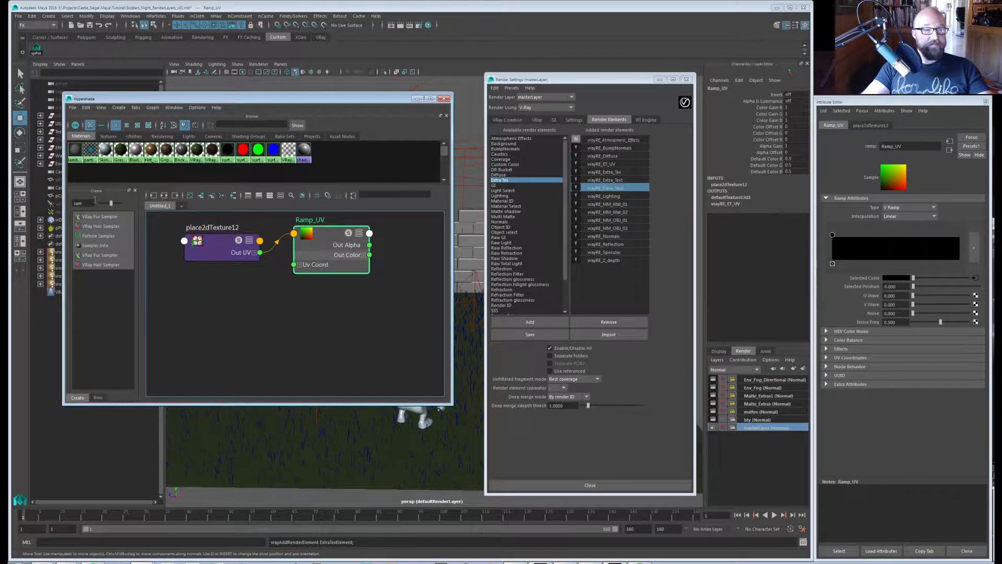
left_click(95, 245)
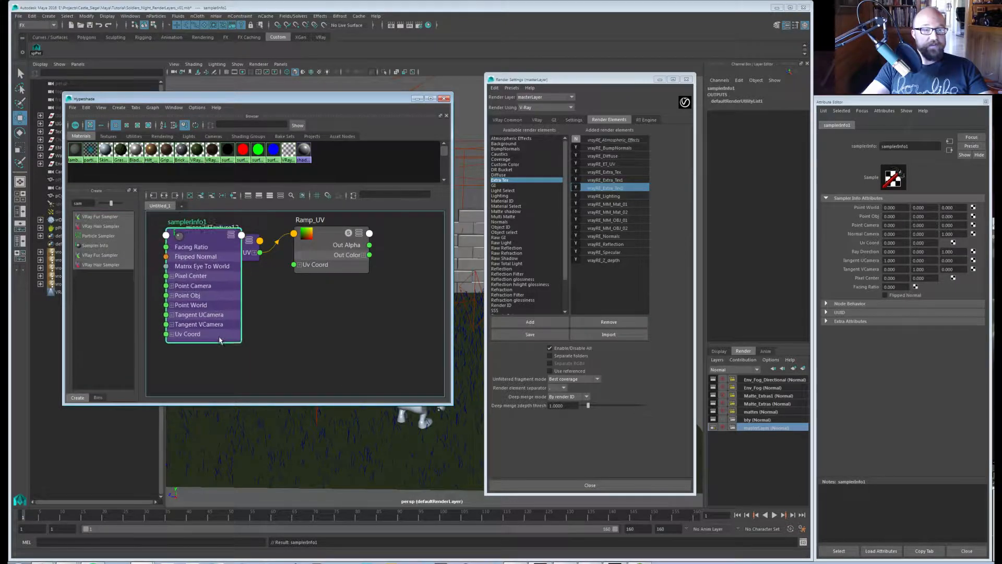
left_click_drag(220, 340, 220, 405)
middle_click_drag(290, 365, 300, 335, "alt")
scroll(299, 334, "down", 1)
left_click_drag(219, 279, 223, 286)
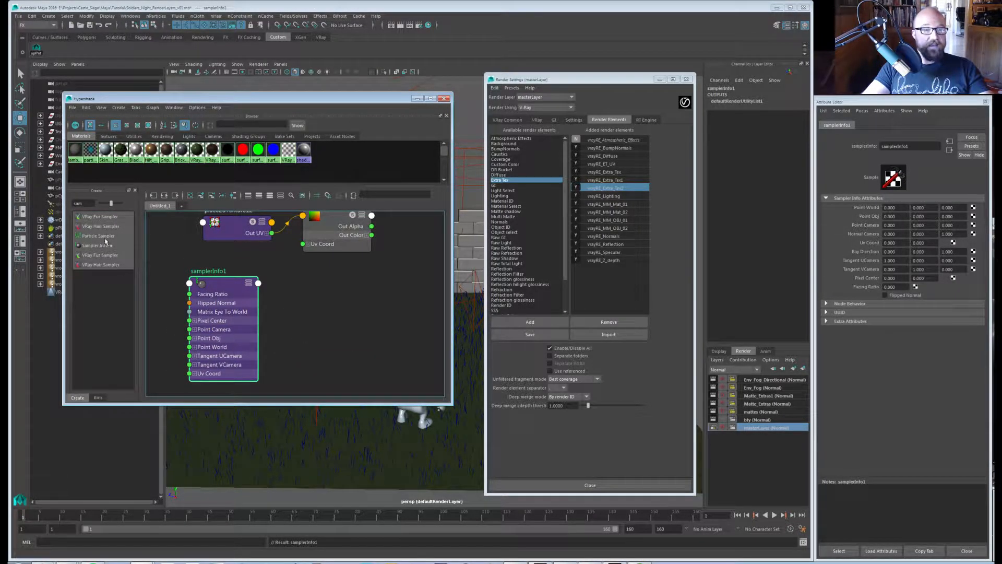
Create a Ramp texture beside the samplerInfo1 node and delete its place2dTexture13 node.
left_click(78, 203)
type("ram")
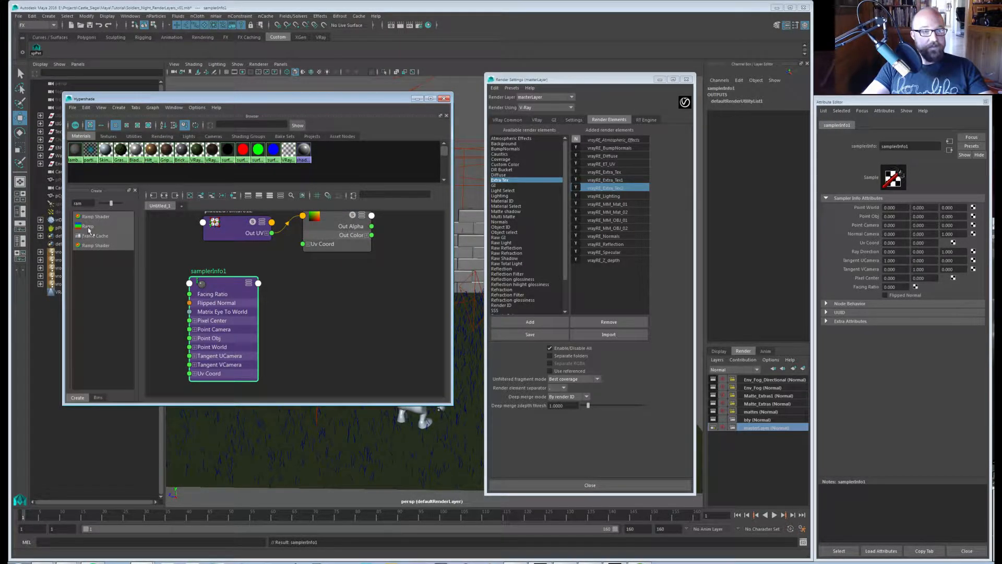
left_click(87, 226)
scroll(380, 312, "down", 3)
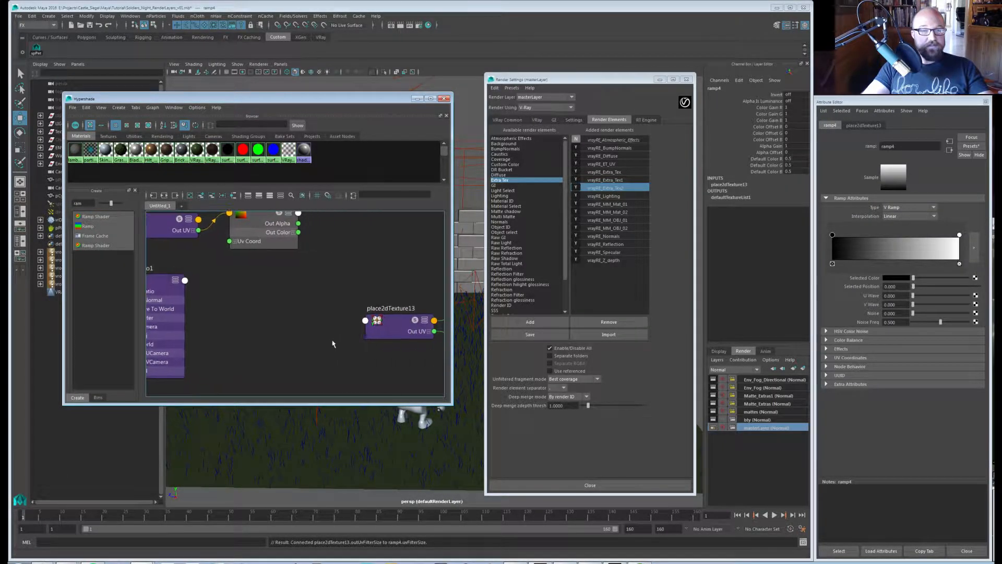
middle_click_drag(403, 363, 350, 363, "alt")
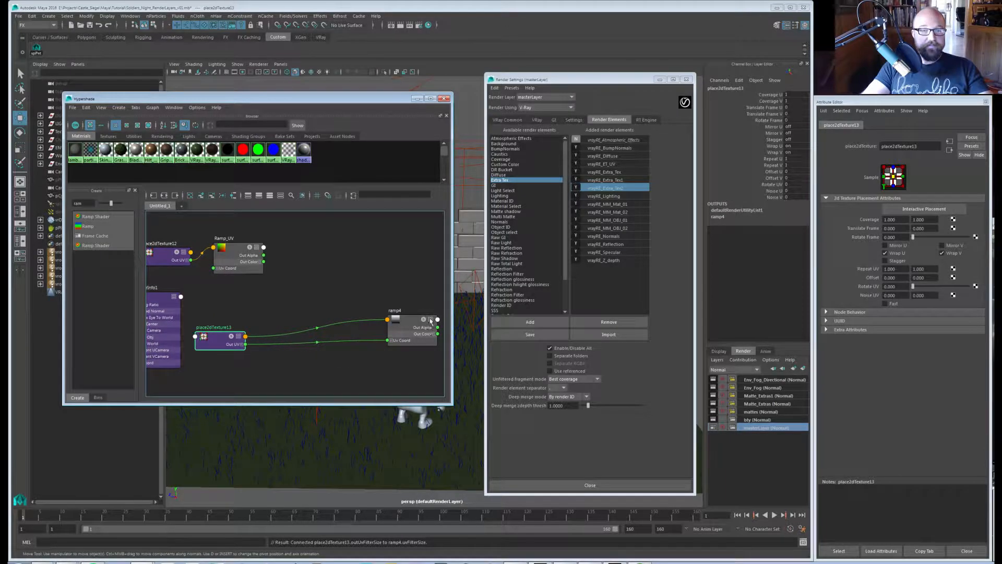
left_click_drag(413, 321, 266, 320)
left_click(239, 338)
key("Delete")
middle_click_drag(194, 332, 287, 332, "alt")
right_click_drag(295, 342, 432, 316, "alt")
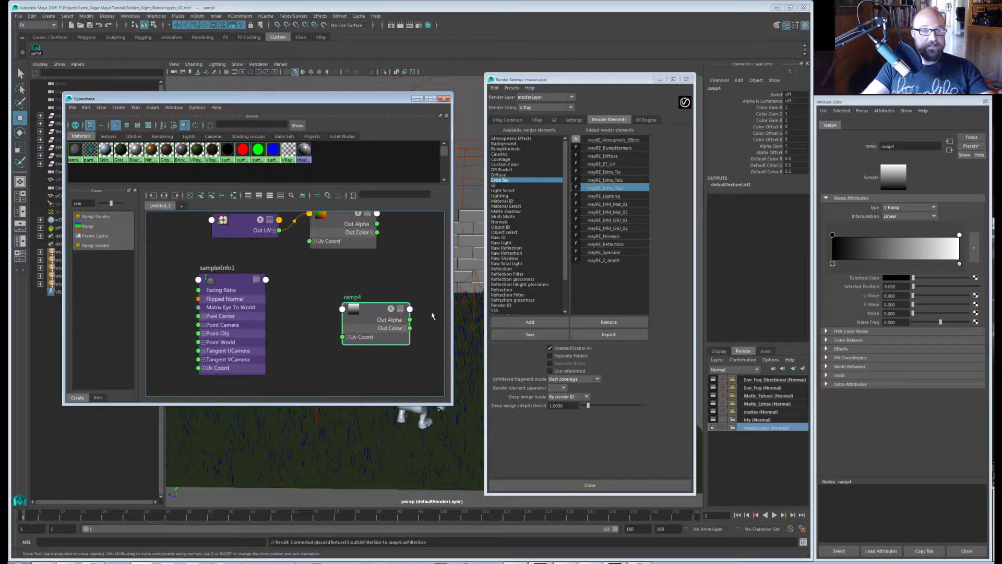
Remove the white color entry from ramp4 and move the node closer to samplerInfo1.
left_click(960, 266)
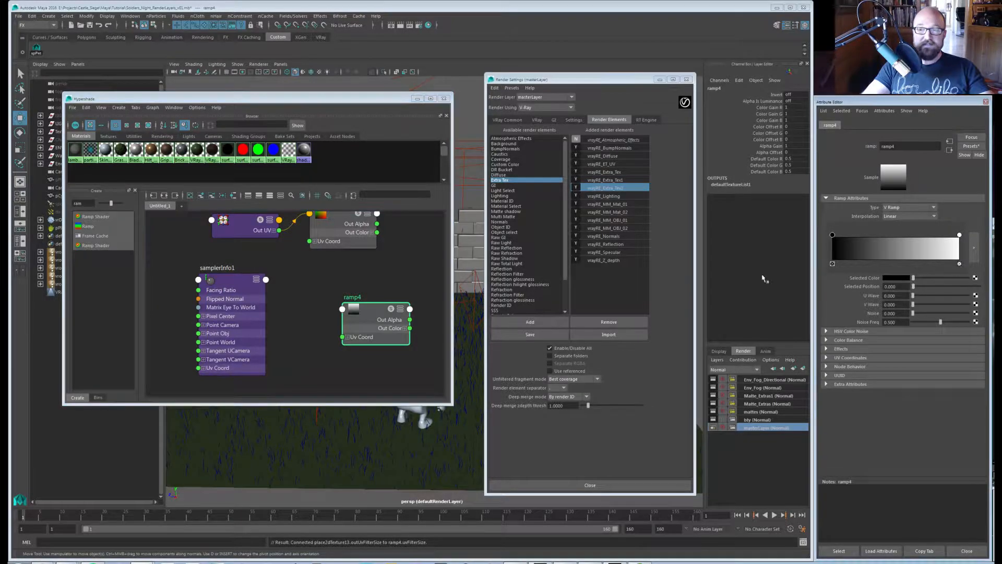
left_click(960, 265)
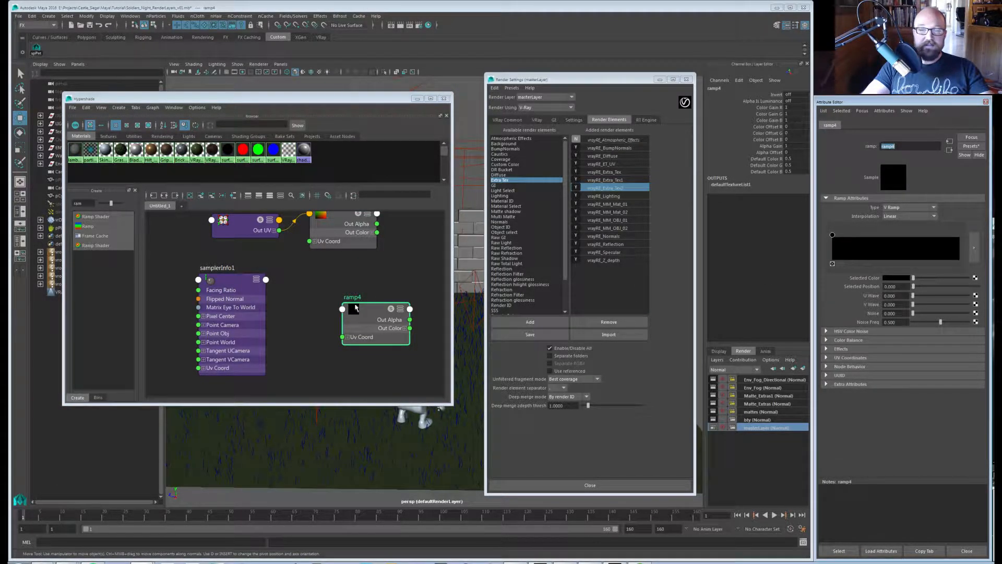
left_click_drag(369, 311, 338, 298)
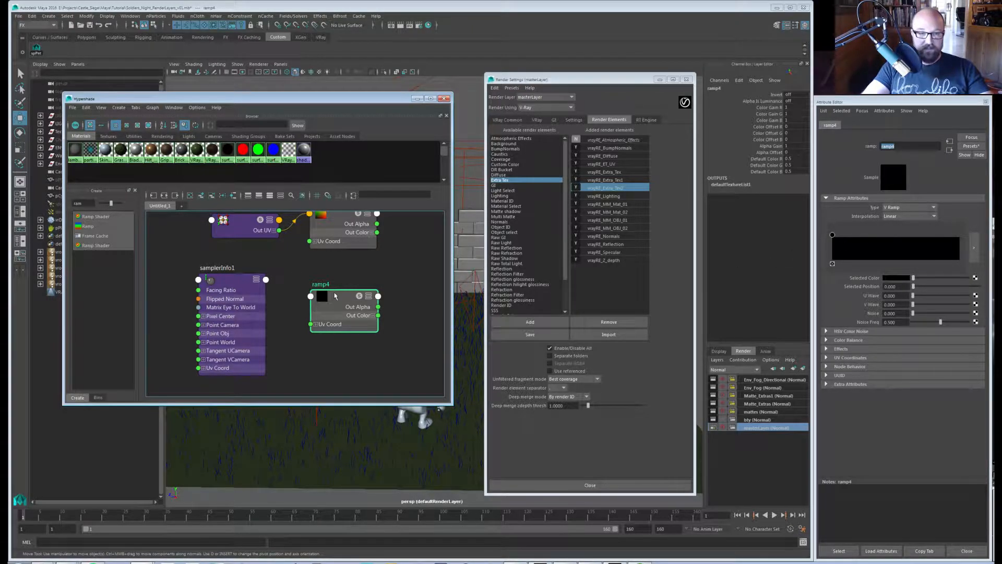
left_click_drag(334, 298, 336, 291)
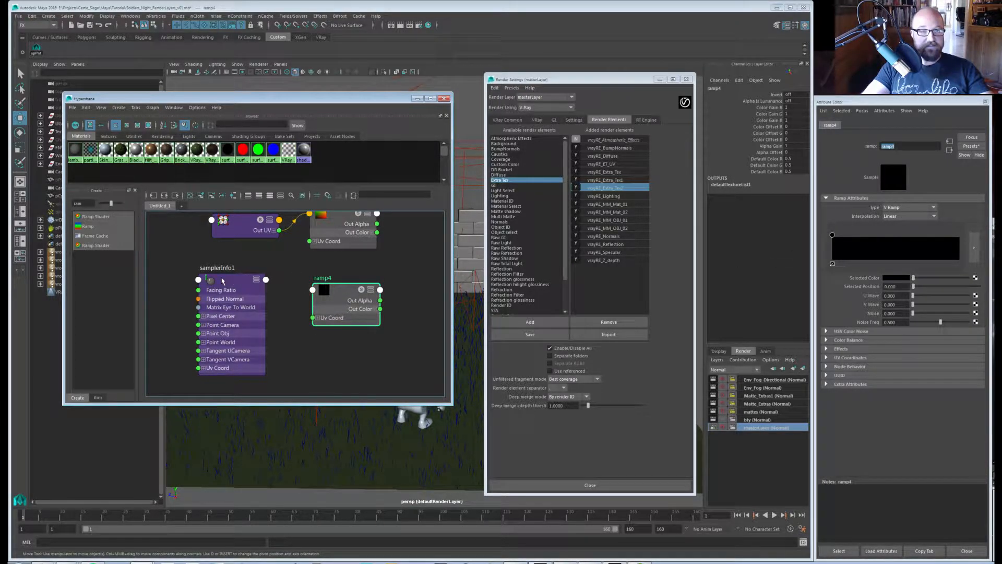
Load samplerInfo1 as source and ramp4 as target in the Connection Editor, expanding pointWorld and colorEntryList[0].color.
middle_click_drag(222, 280, 339, 295, "shift")
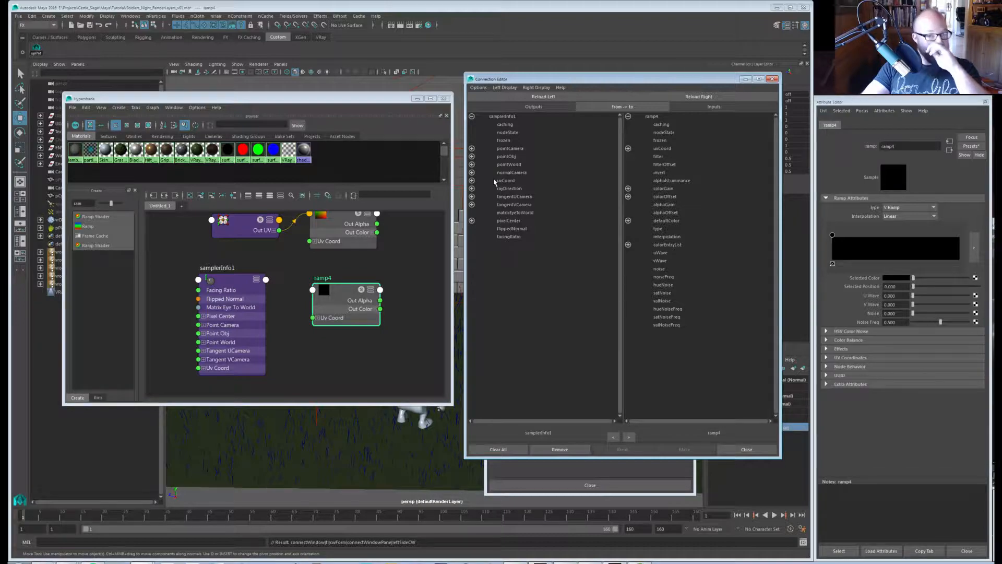
left_click(472, 164)
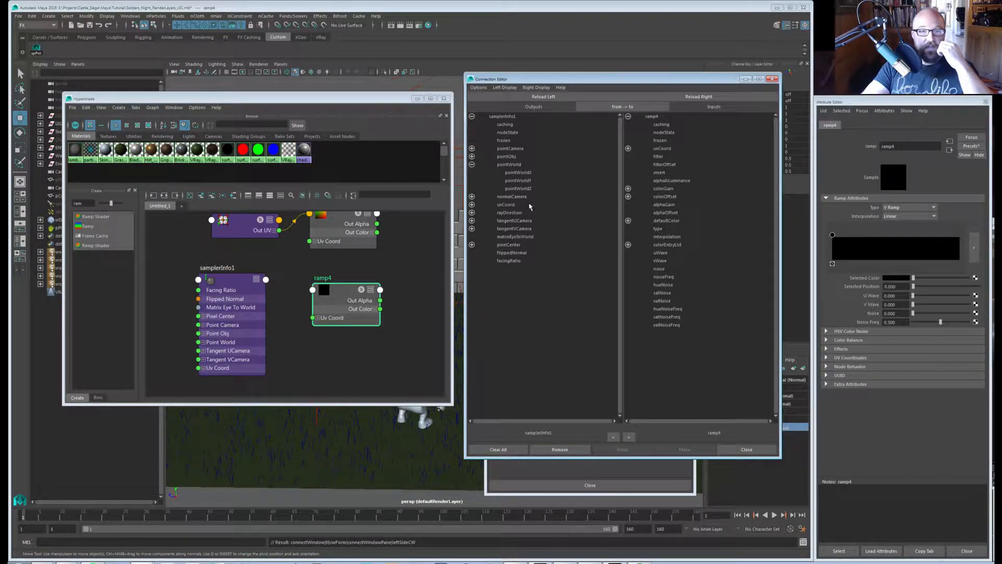
left_click(627, 245)
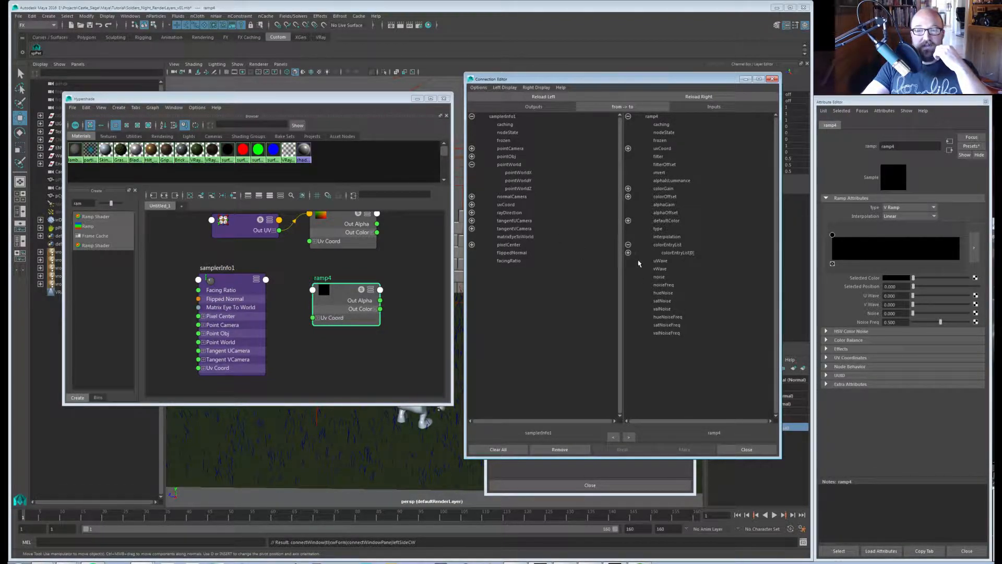
left_click(628, 253)
left_click(628, 268)
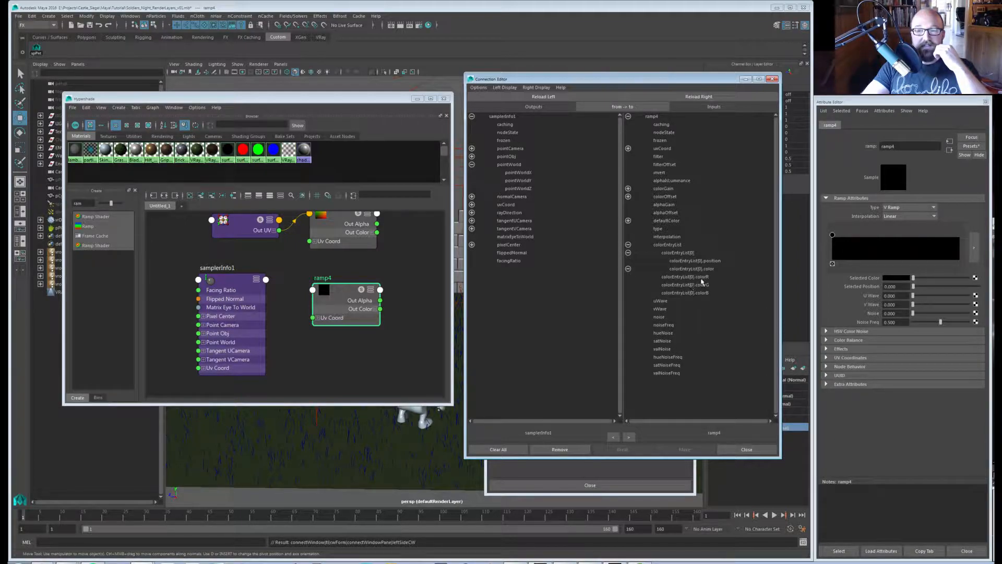
Connect pointWorldX, pointWorldY and pointWorldZ to ramp4's colorEntryList[0].colorR, colorG and colorB, and close the Connection Editor.
left_click(520, 174)
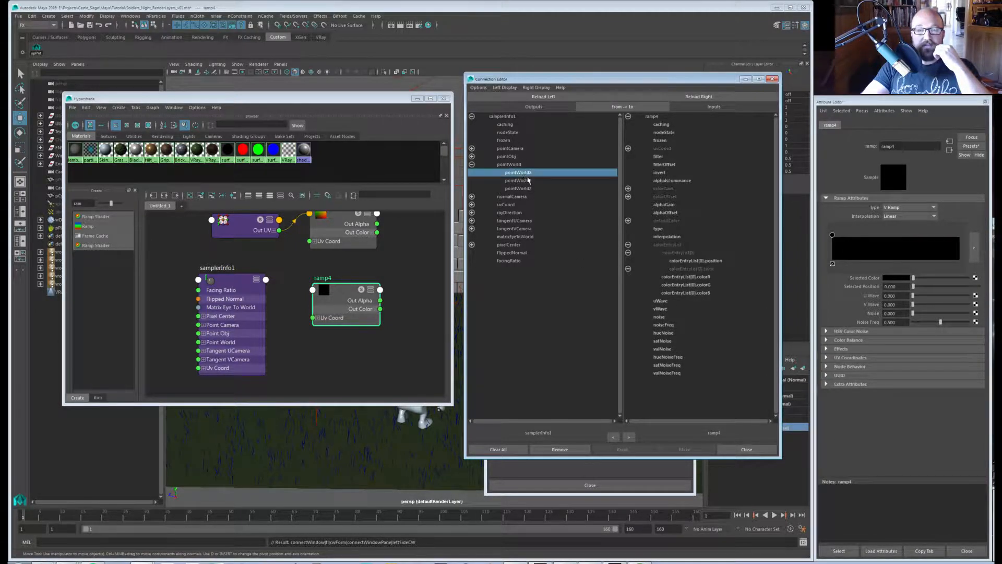
left_click(688, 276)
left_click(518, 180)
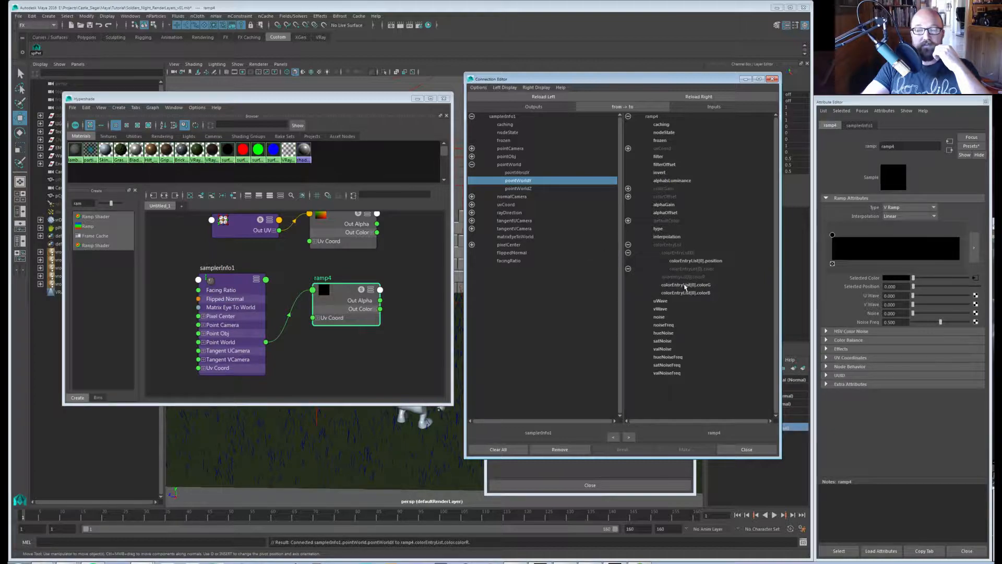
left_click(684, 285)
left_click(516, 188)
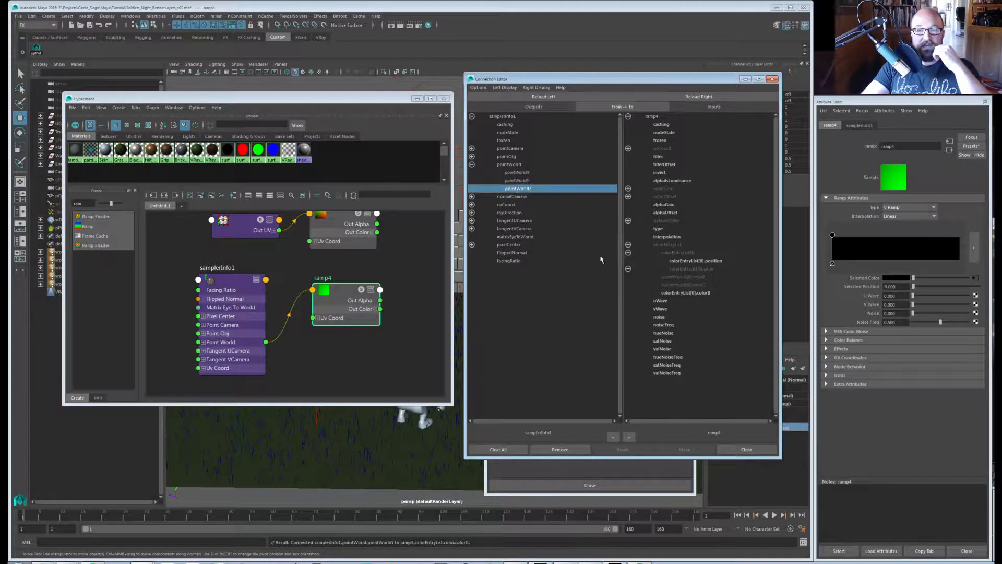
left_click(686, 293)
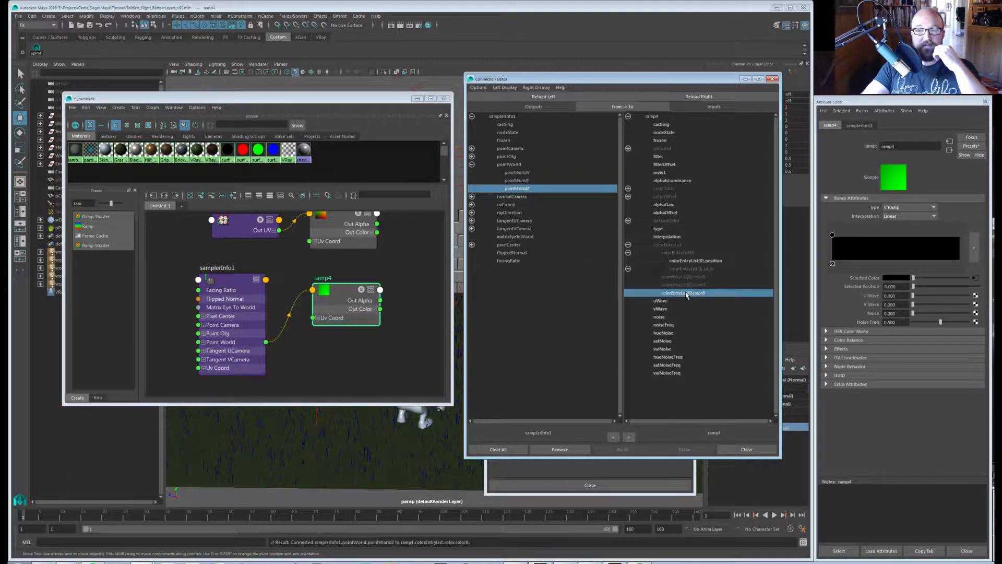
left_click(747, 449)
Rename the ramp4 node to World_PPP and reposition it beside samplerInfo1.
left_click_drag(323, 281, 325, 293)
double_click(323, 290)
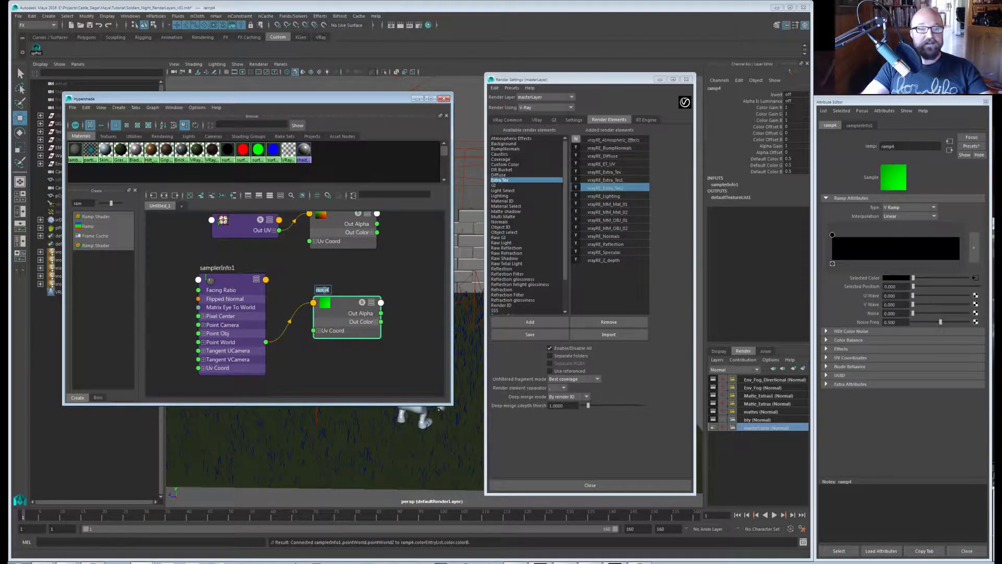
type("Wa")
type("rld_P")
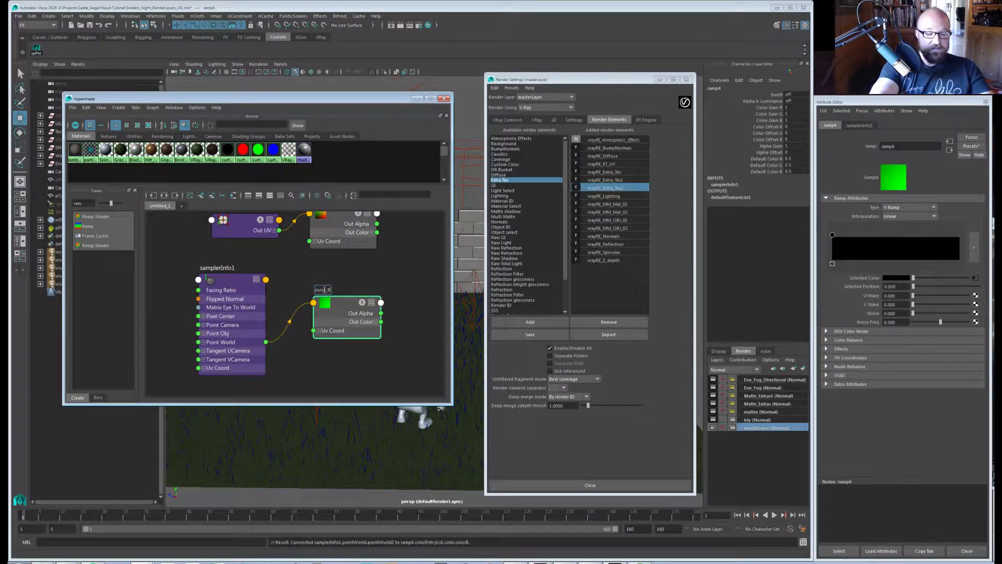
type("PP")
key("Return")
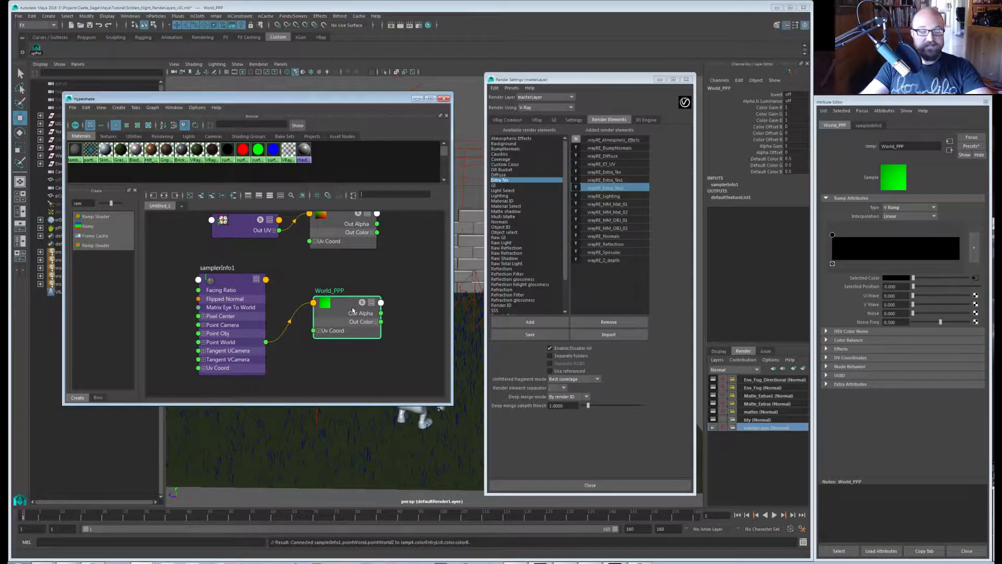
scroll(366, 292, "up", 2)
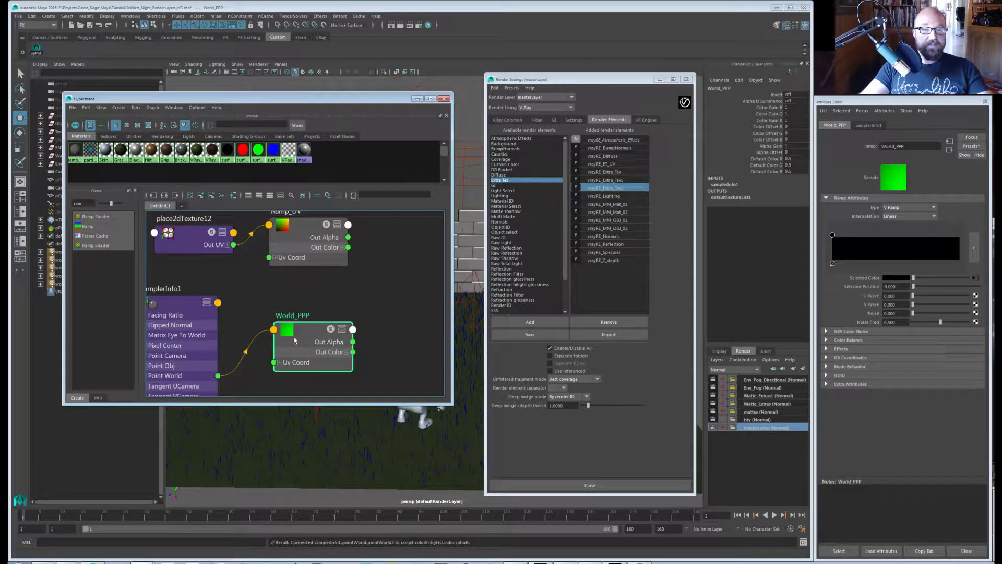
left_click_drag(313, 327, 300, 338)
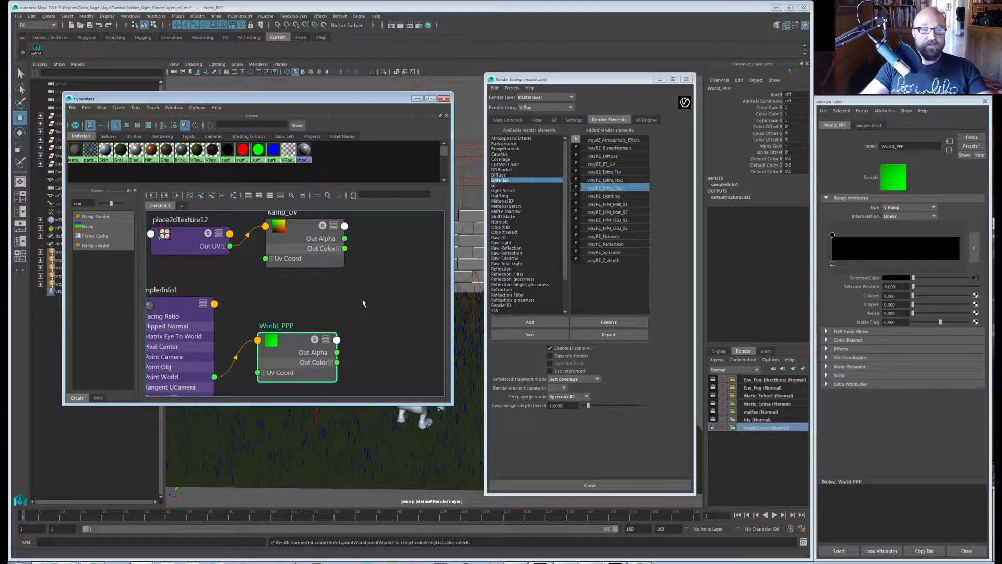
Add one more Extra Tex render element for the world position ramp and show its attributes.
scroll(307, 313, "down", 2)
scroll(308, 311, "up", 2)
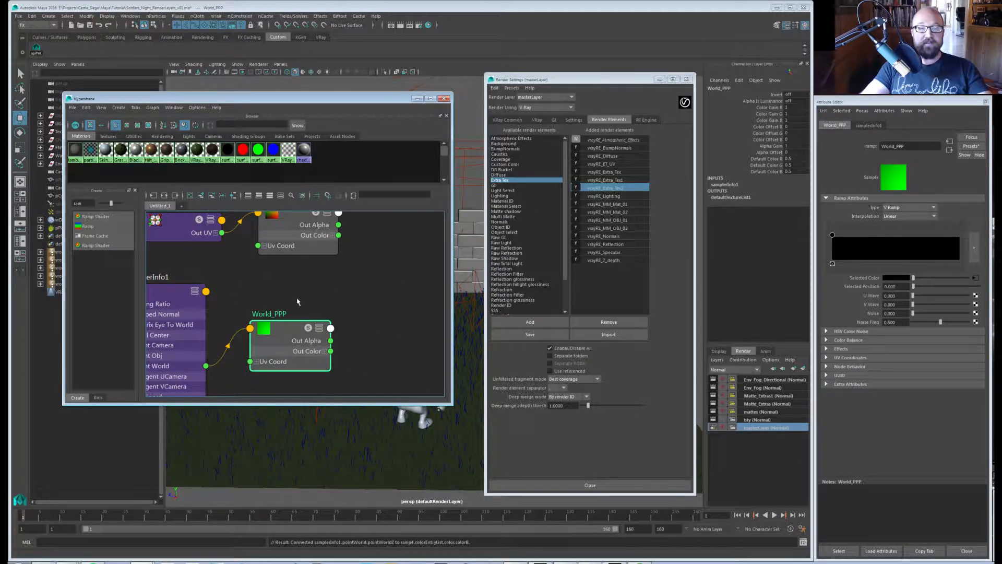
scroll(368, 310, "down", 2)
middle_click_drag(368, 317, 355, 310, "alt")
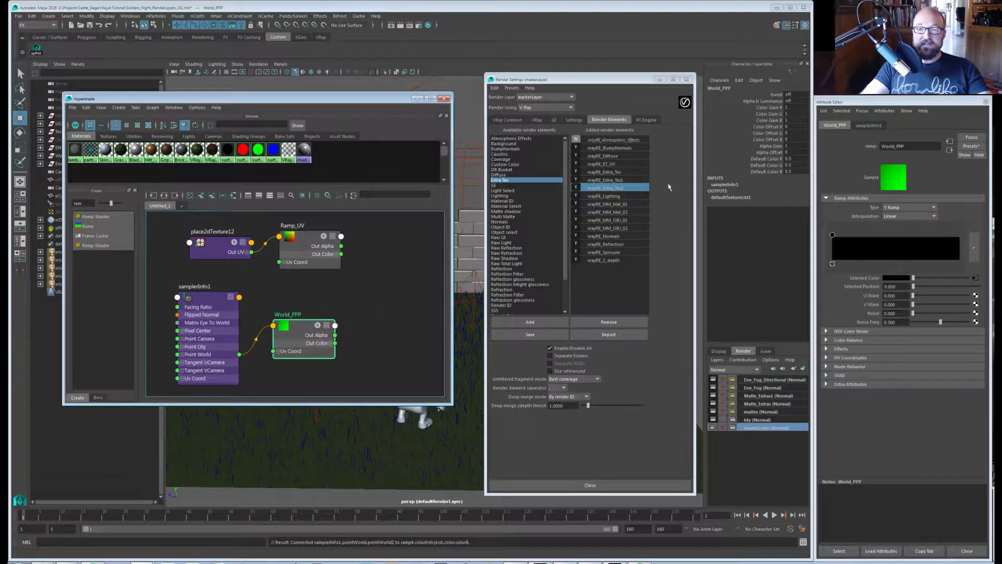
left_click(523, 180)
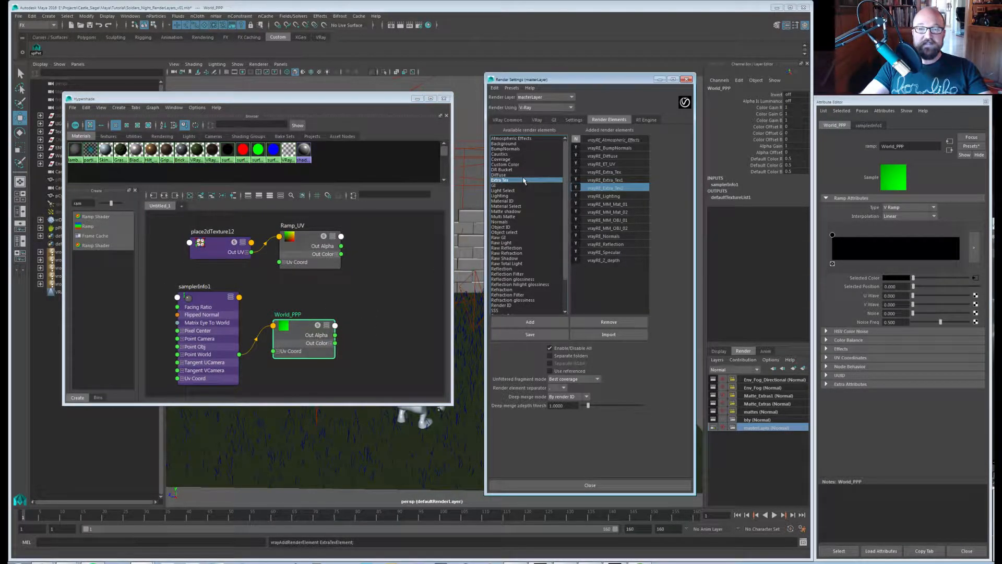
left_click(530, 322)
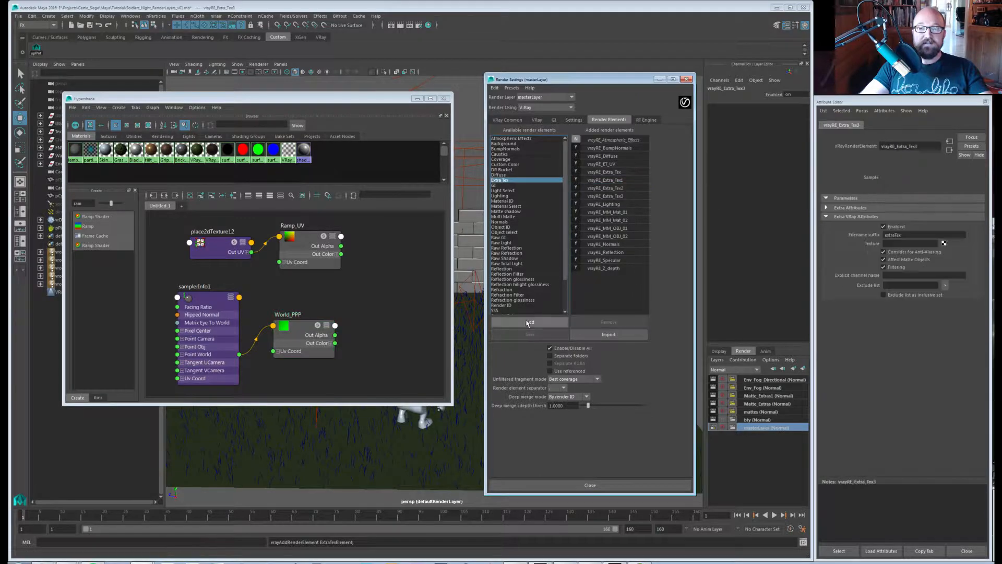
left_click(616, 196)
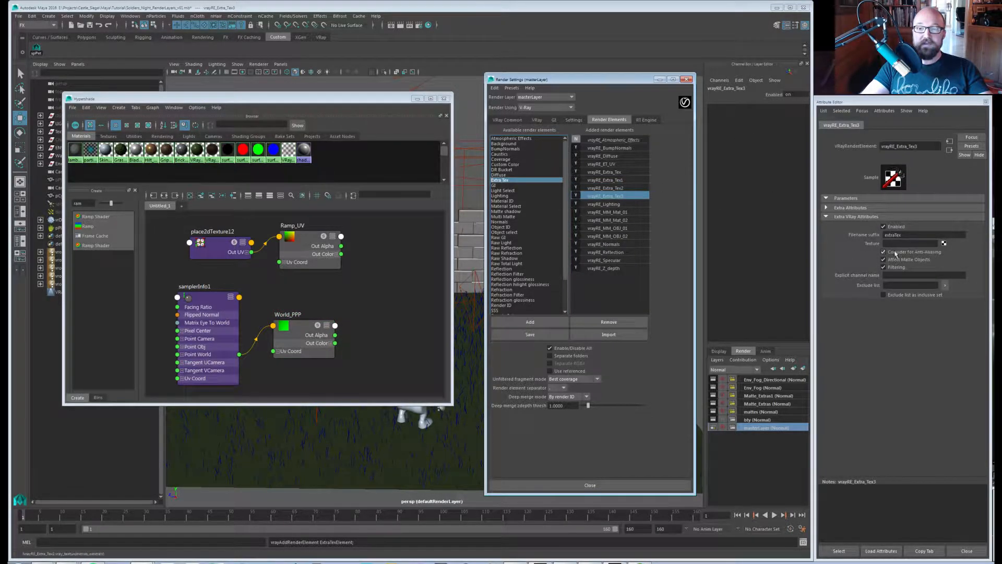
Assign the World_PPP ramp as the texture of the vrayRE_Extra_Tex3 render element and clear the node graph.
middle_click_drag(311, 327, 881, 250)
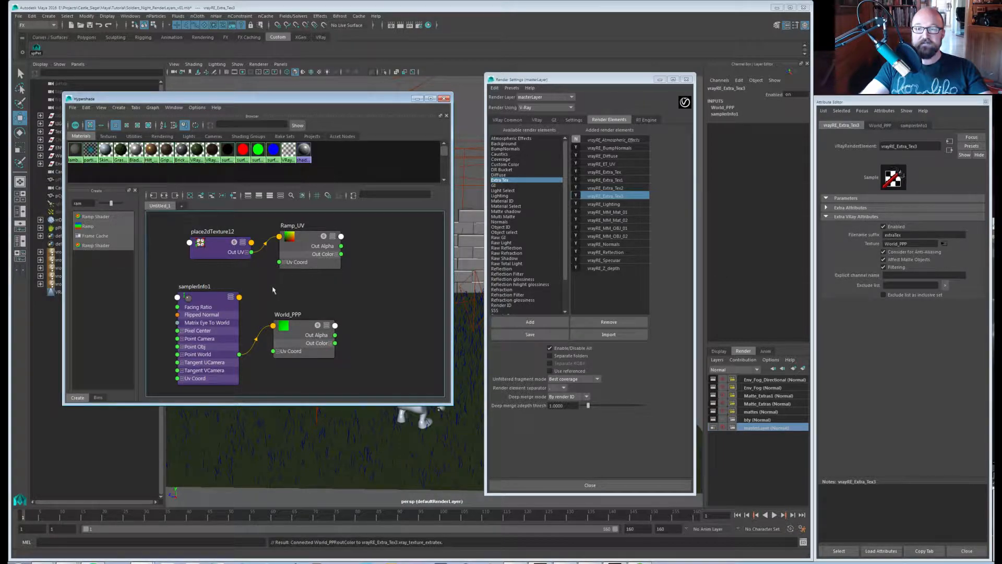
scroll(352, 306, "down", 3)
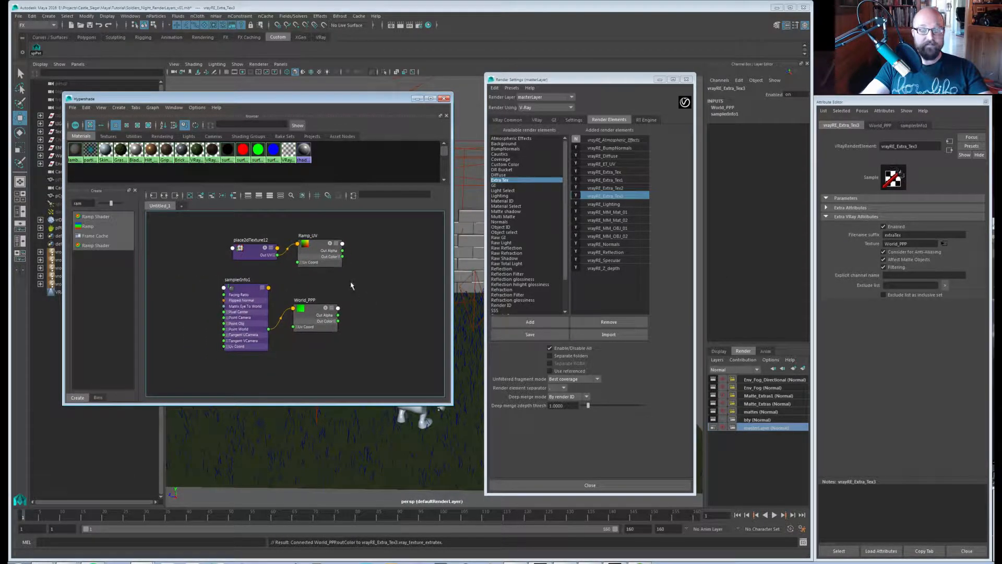
middle_click_drag(359, 356, 329, 343, "alt")
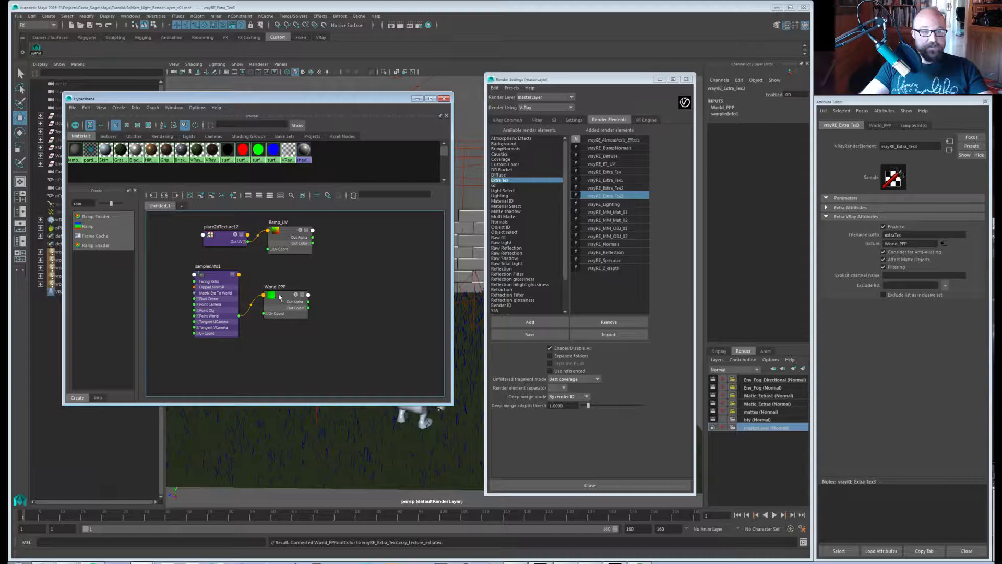
left_click(191, 196)
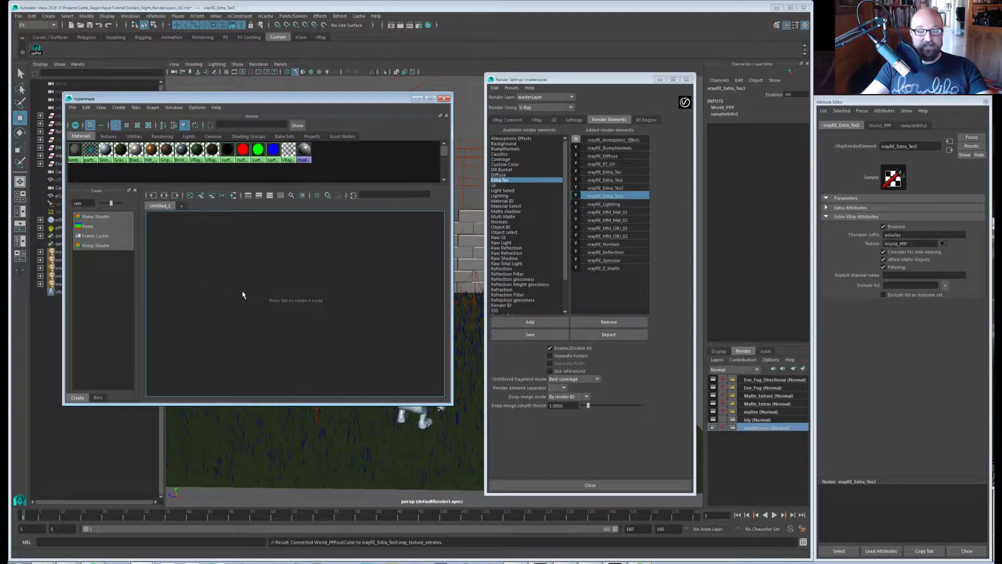
Clear the node list filter and create a Brownian 3D texture in the Hypershade graph.
key("BackSpace")
key("BackSpace")
key("BackSpace")
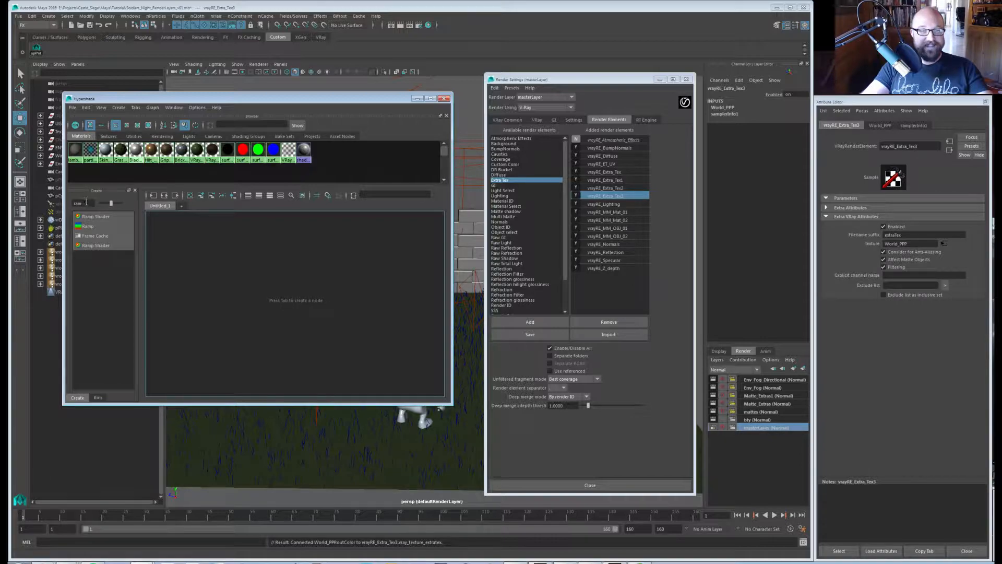
scroll(109, 320, "down", 10)
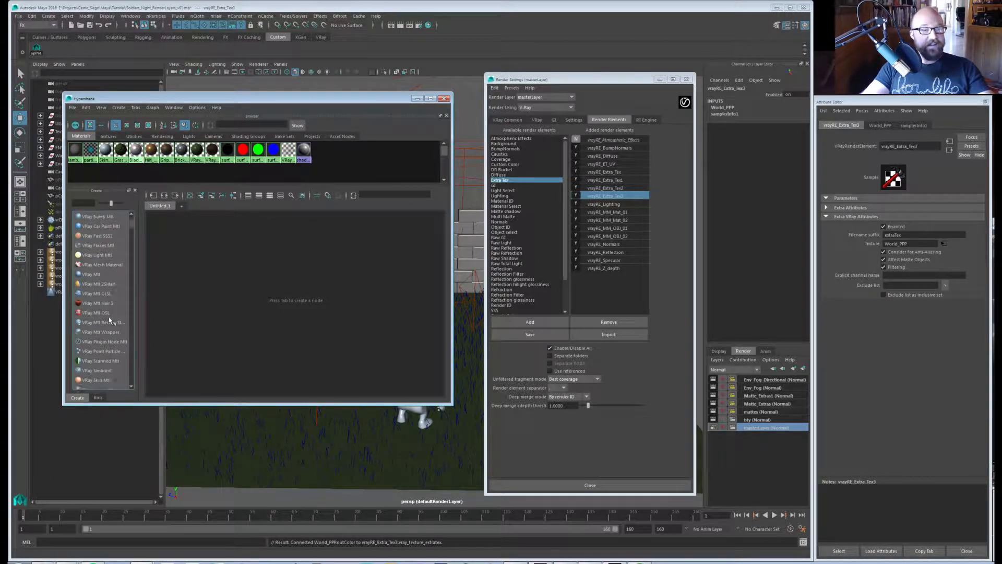
scroll(109, 320, "down", 7)
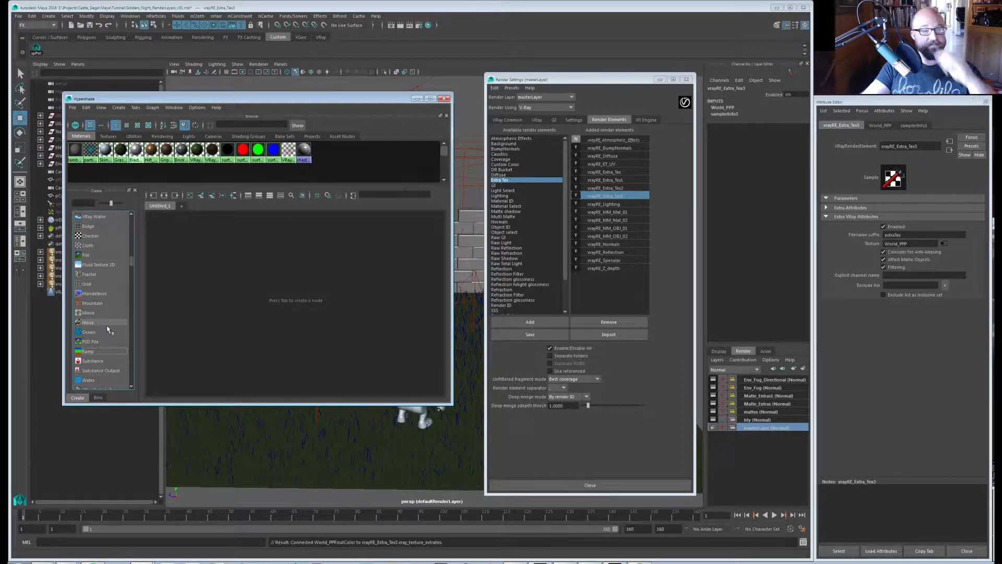
scroll(108, 324, "down", 4)
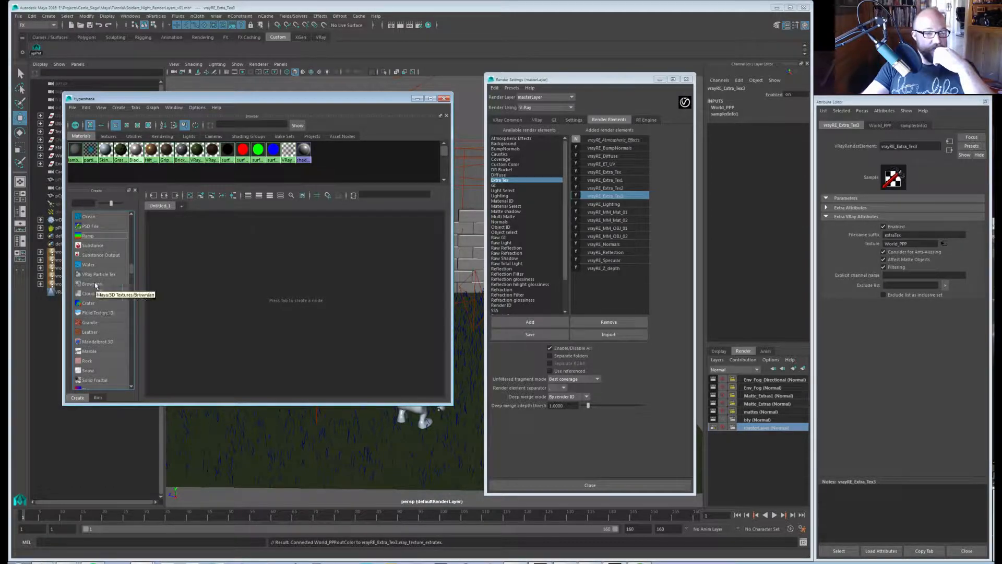
left_click(92, 284)
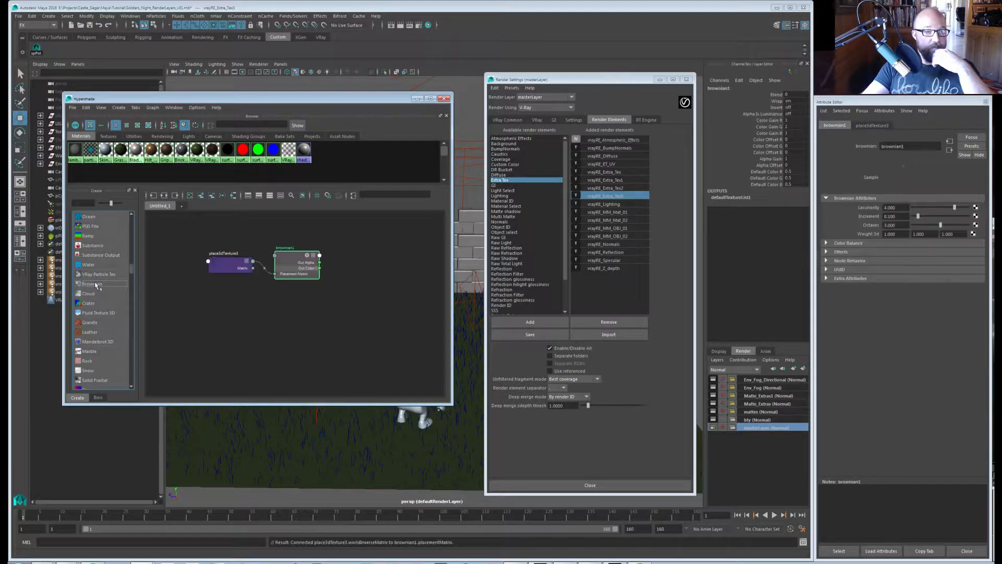
Create a Solid Fractal texture and place it with its placement node below the Brownian pair.
left_click(89, 380)
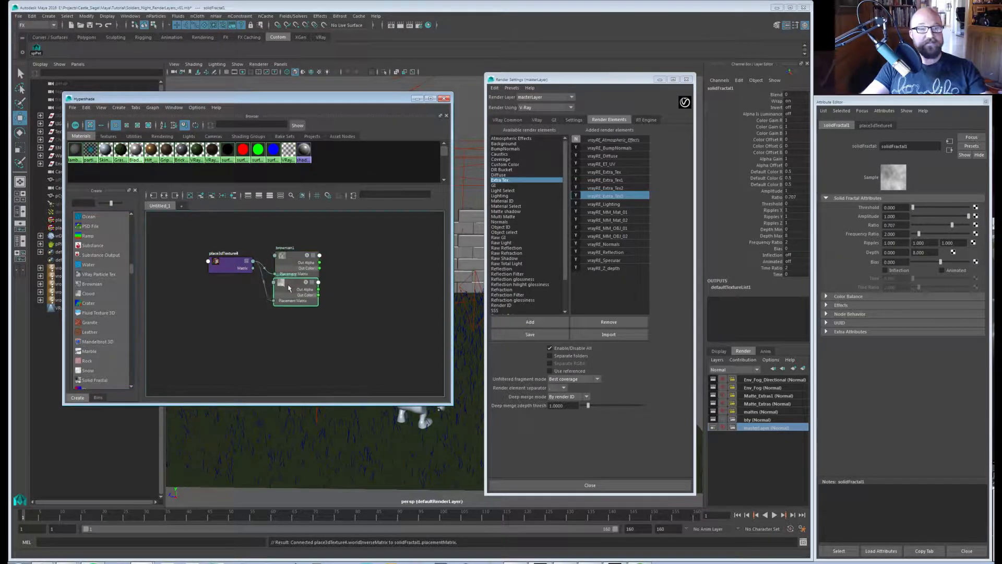
left_click_drag(213, 274, 213, 308)
left_click_drag(298, 259, 296, 250)
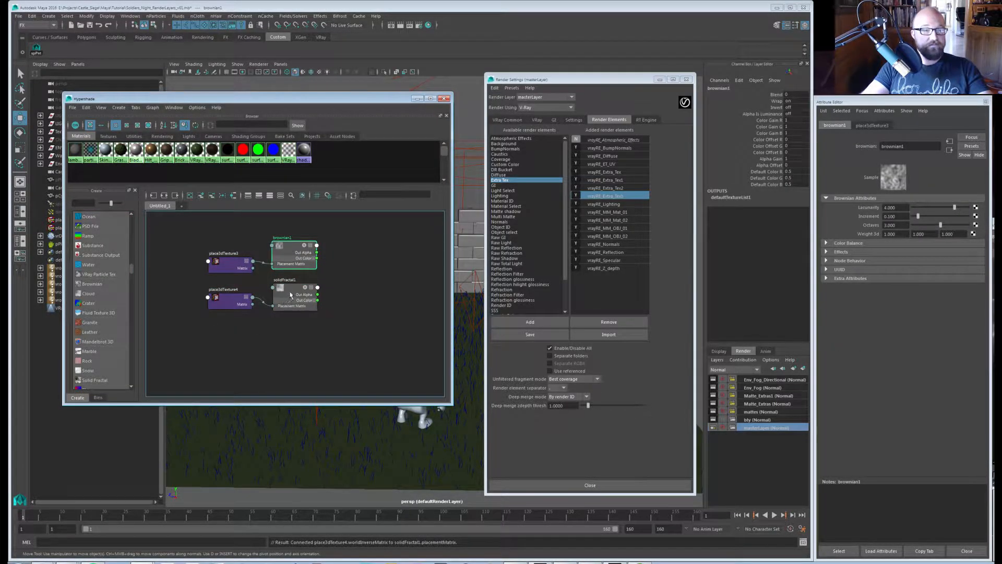
left_click_drag(283, 301, 280, 311)
Create a Marble texture and line it up with its placement node below the Solid Fractal.
left_click(91, 353)
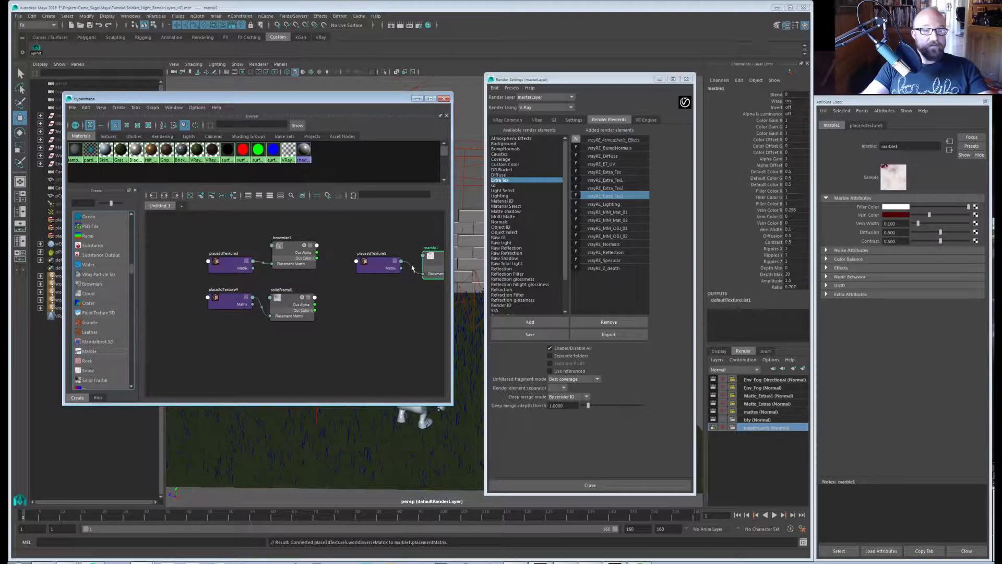
left_click_drag(381, 268, 167, 354)
left_click_drag(431, 258, 283, 336)
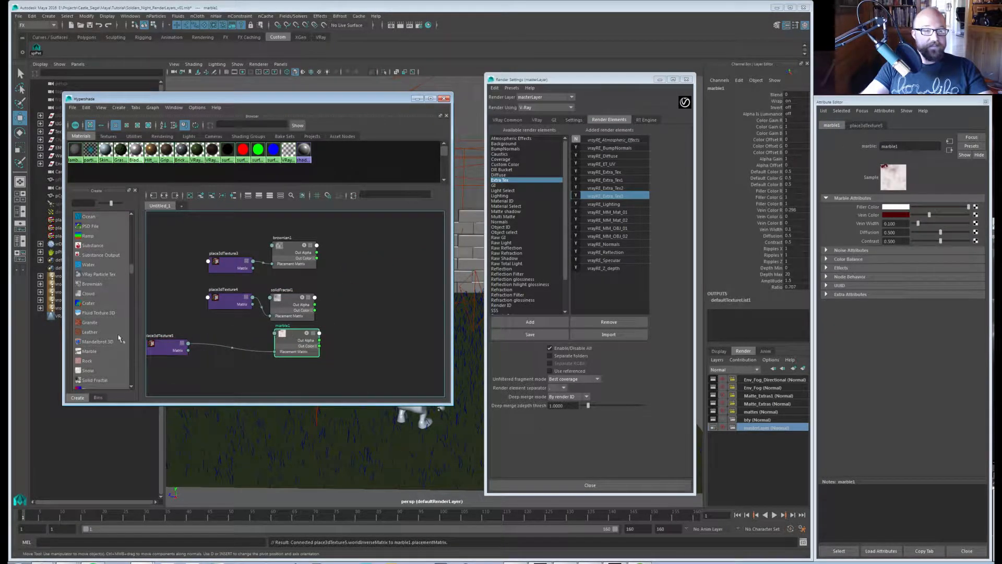
Create a Granite texture below the Marble node and recolor it with light grey and white colors over a black filler.
left_click(90, 322)
left_click_drag(298, 264, 305, 367)
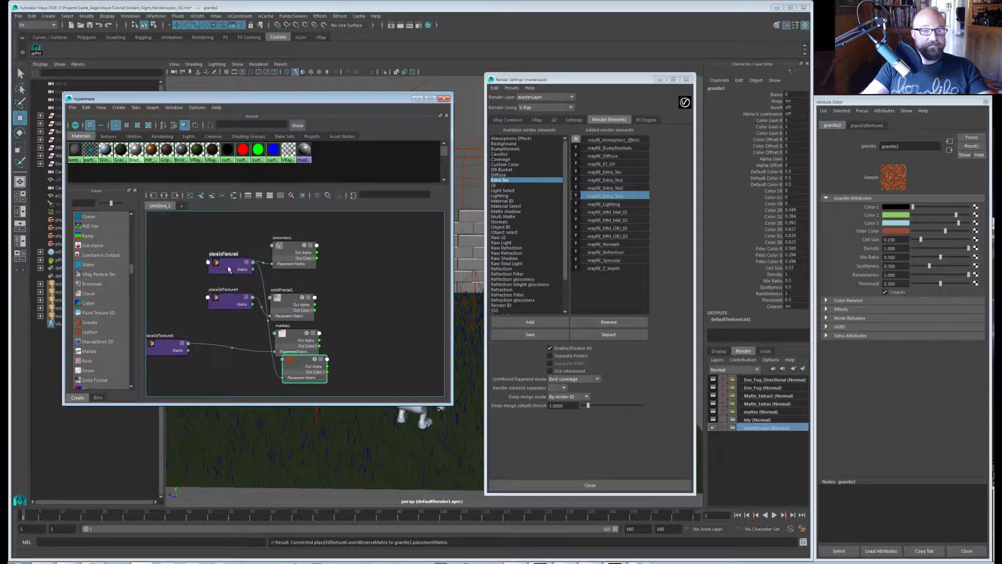
left_click_drag(230, 269, 226, 386)
middle_click_drag(245, 364, 244, 328, "alt")
left_click_drag(302, 326, 294, 348)
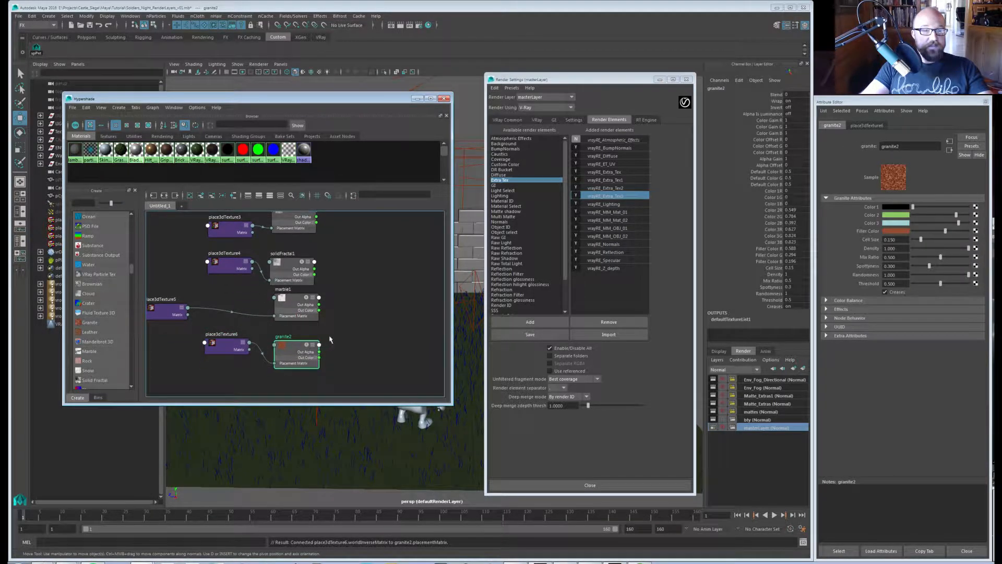
middle_click_drag(329, 339, 328, 350, "alt")
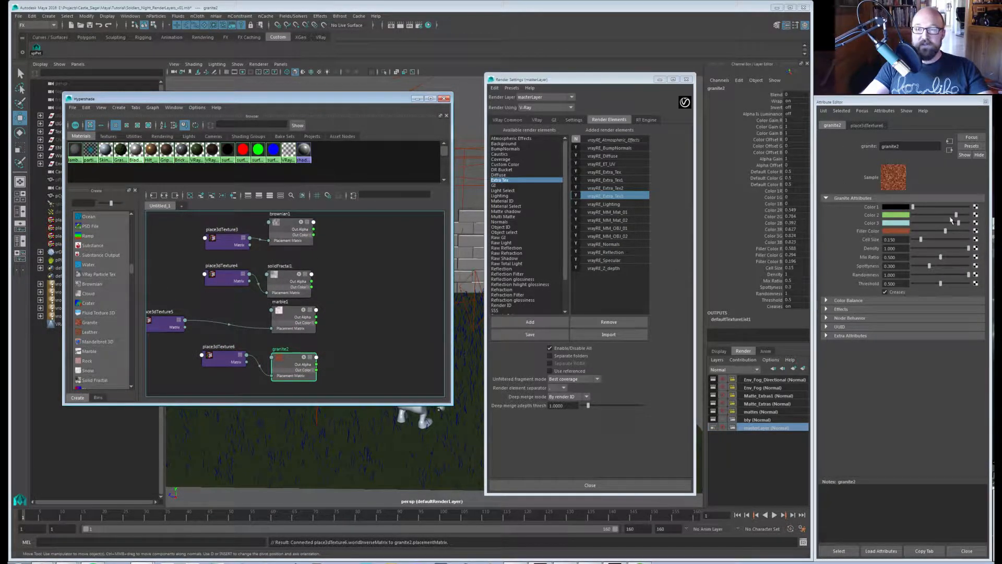
mouse_move(956, 214)
left_mouse_down()
mouse_move(967, 219)
mouse_move(894, 232)
mouse_move(934, 236)
mouse_move(913, 232)
mouse_move(943, 209)
mouse_move(958, 213)
left_mouse_up()
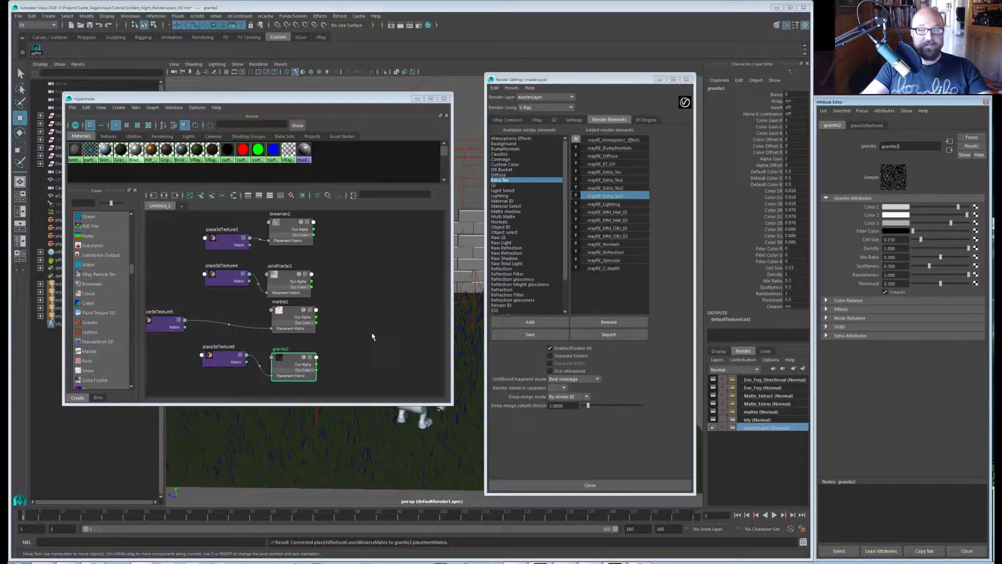
Set the Marble texture's vein color to dark grey, Vein Width to about 0.25, Diffusion to about 0.745 and Contrast to about 0.26.
mouse_move(315, 322)
right_mouse_down("alt")
mouse_move(334, 320)
mouse_move(312, 330)
right_mouse_up("alt")
left_click(311, 330)
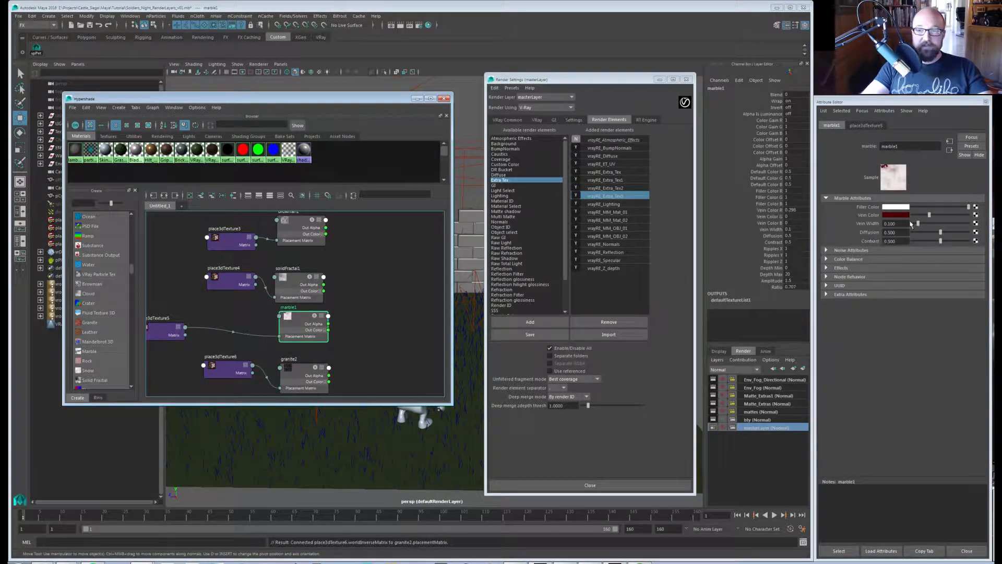
left_click(922, 214)
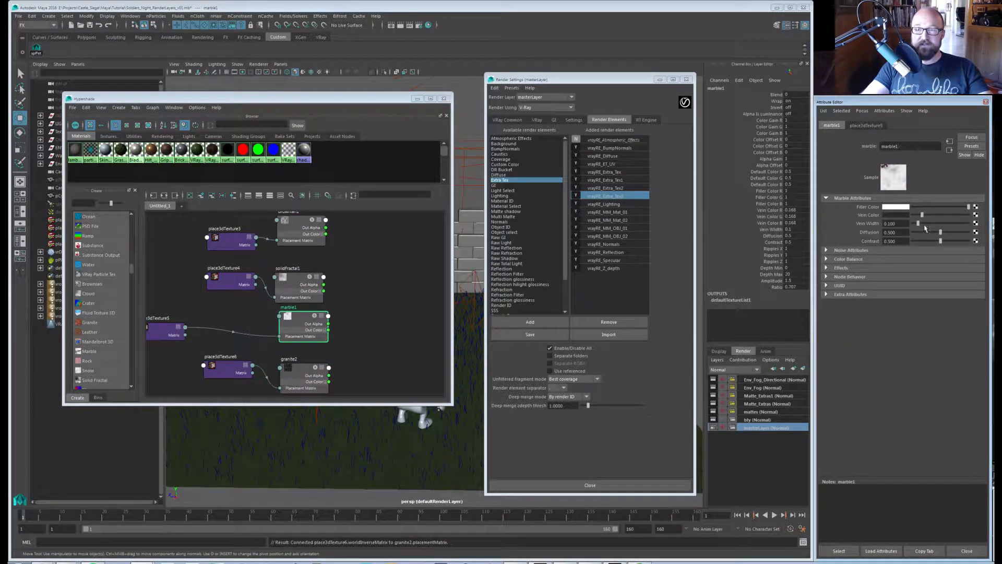
left_click_drag(931, 223, 955, 234)
left_click(927, 241)
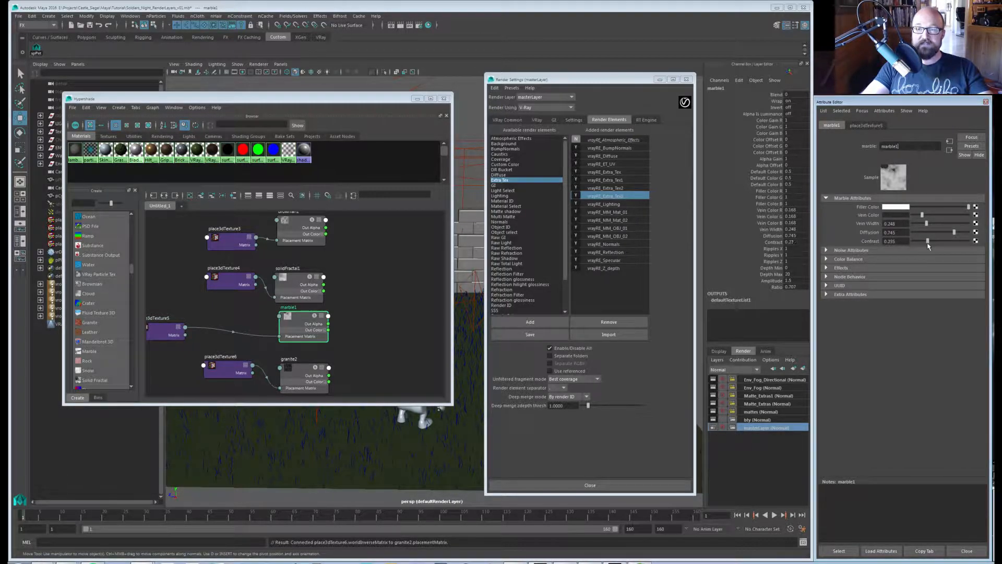
Set the Solid Fractal texture's Ratio to about 0.606 and Amplitude to about 0.482.
left_click(301, 279)
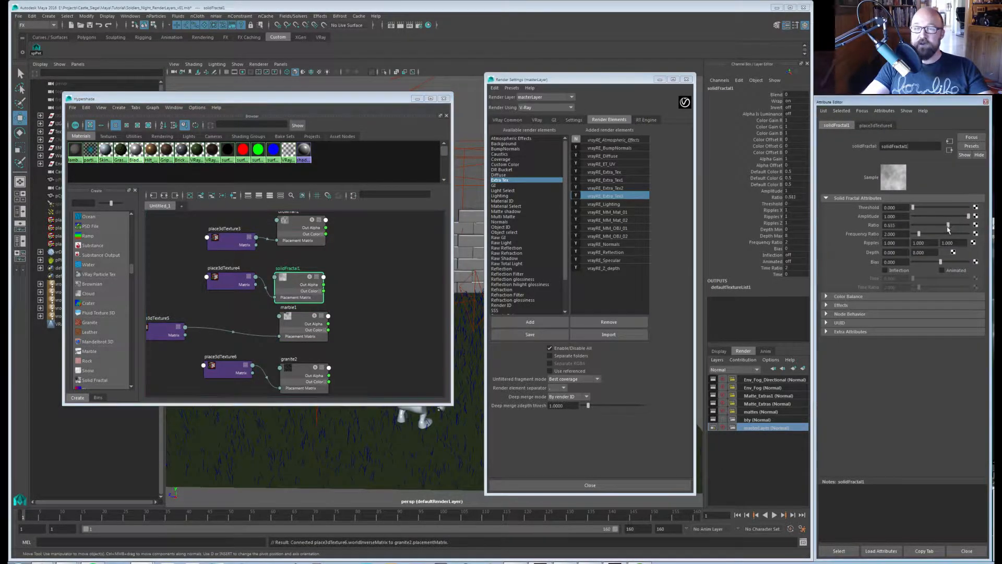
left_click_drag(952, 225, 946, 224)
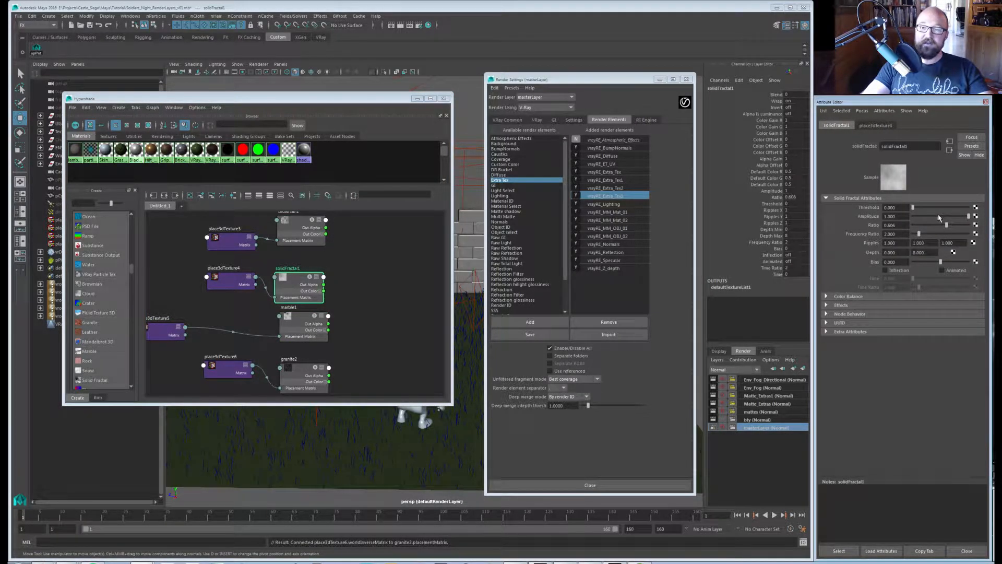
left_click(939, 216)
Check the Brownian texture's attributes and move the Granite node closer to the Marble node.
middle_click_drag(350, 244, 350, 269, "alt")
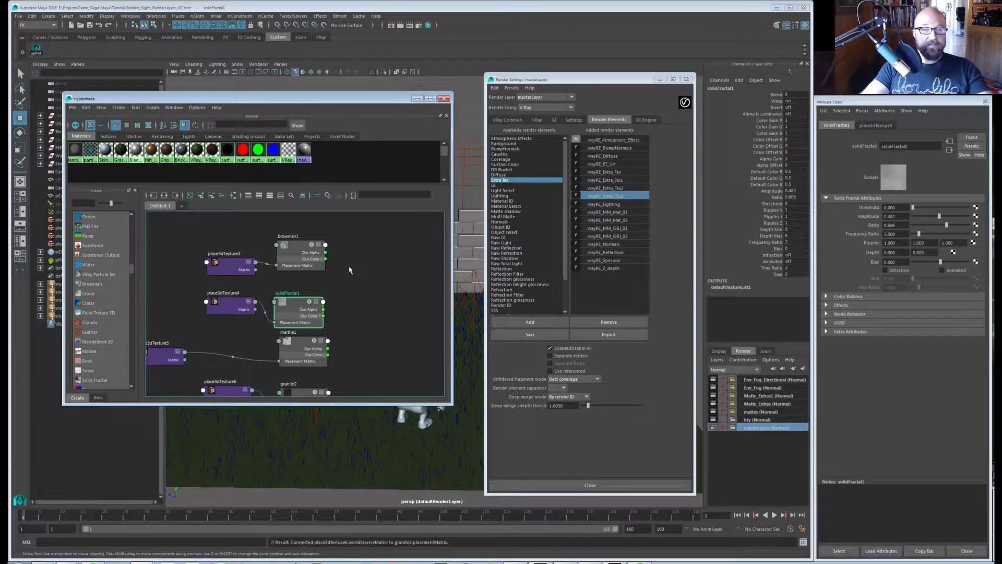
left_click(309, 246)
scroll(369, 286, "down", 3)
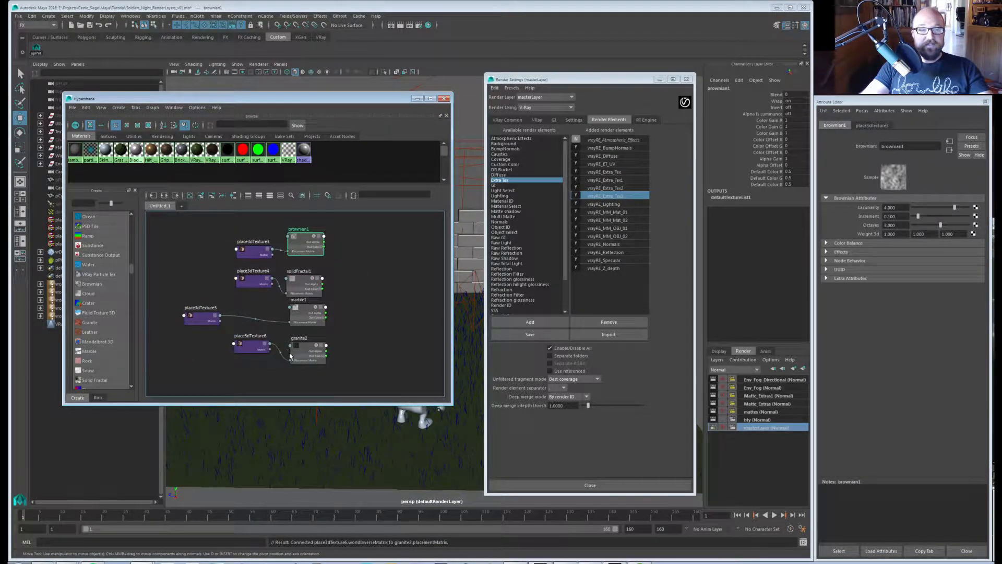
left_click_drag(291, 354, 306, 344)
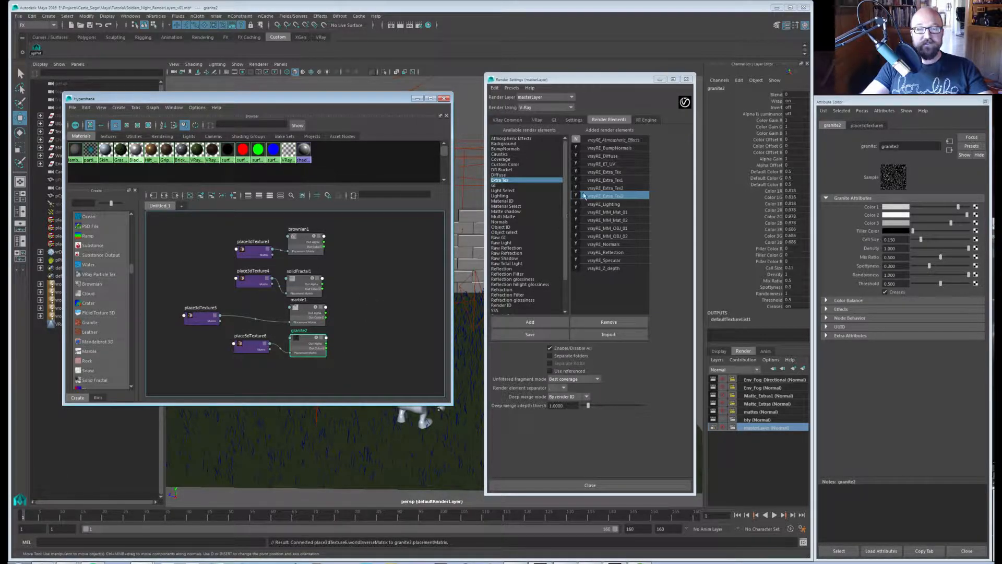
left_click(373, 284)
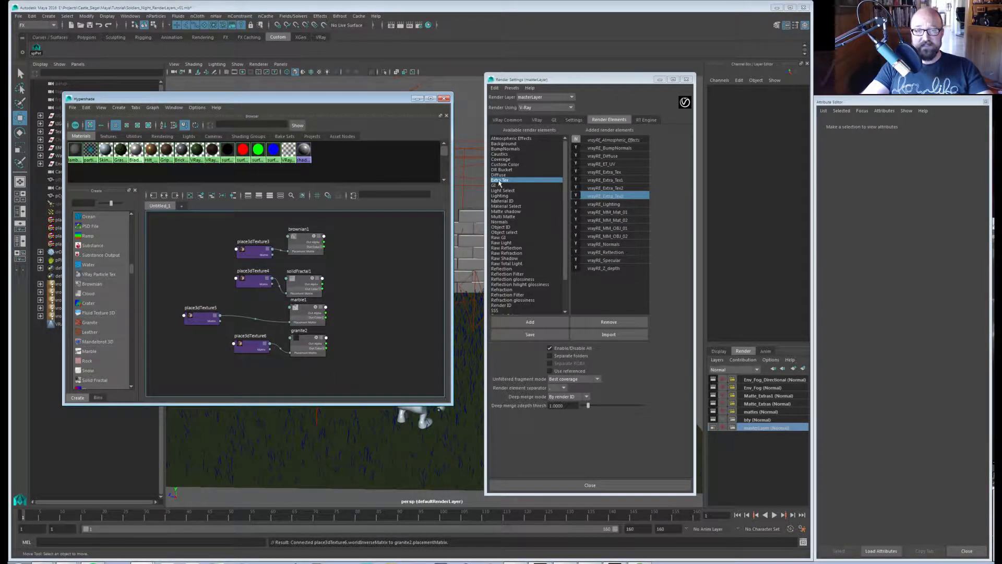
Add another Extra Tex render element for the procedural textures and show its attributes.
left_click(531, 319)
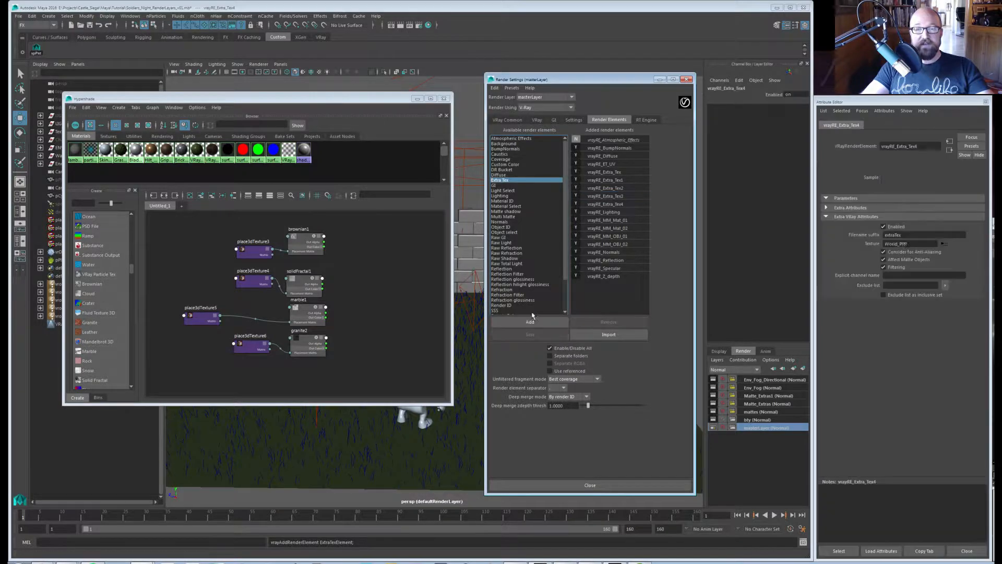
left_click(622, 204)
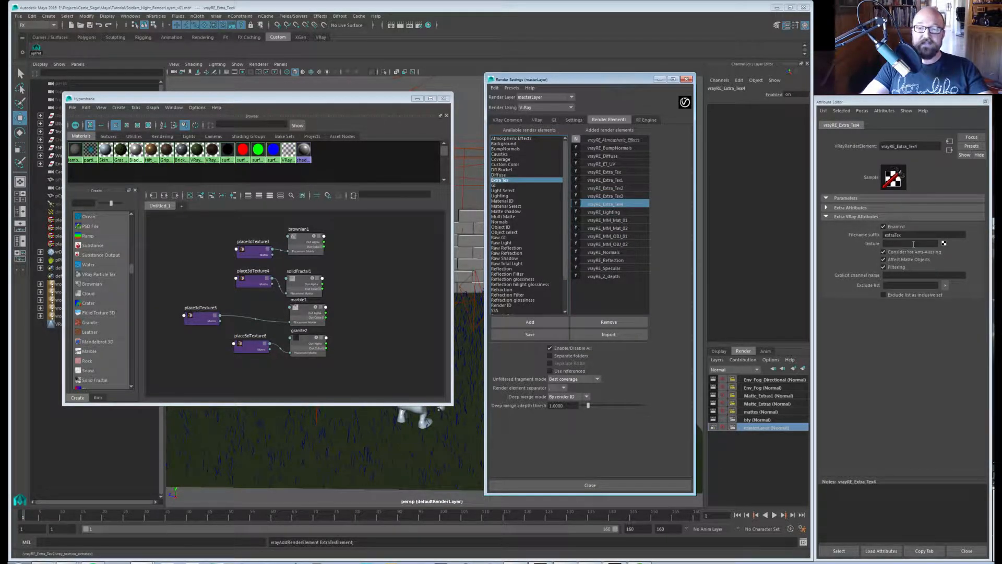
left_click(415, 279)
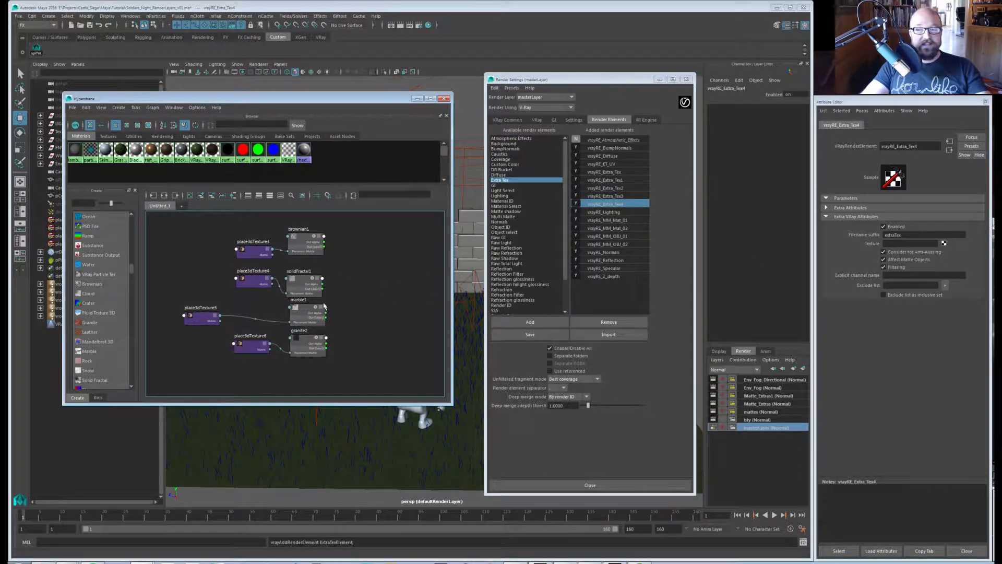
Create a Ramp texture, delete its 2D placement node and move the ramp beside the procedural textures.
left_click(87, 235)
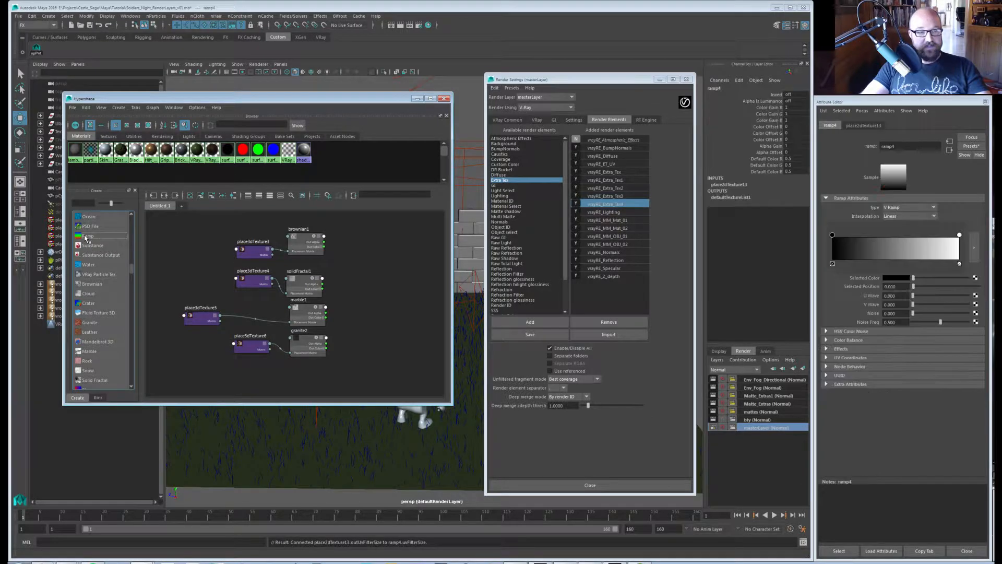
scroll(357, 291, "down", 4)
scroll(355, 290, "up", 2)
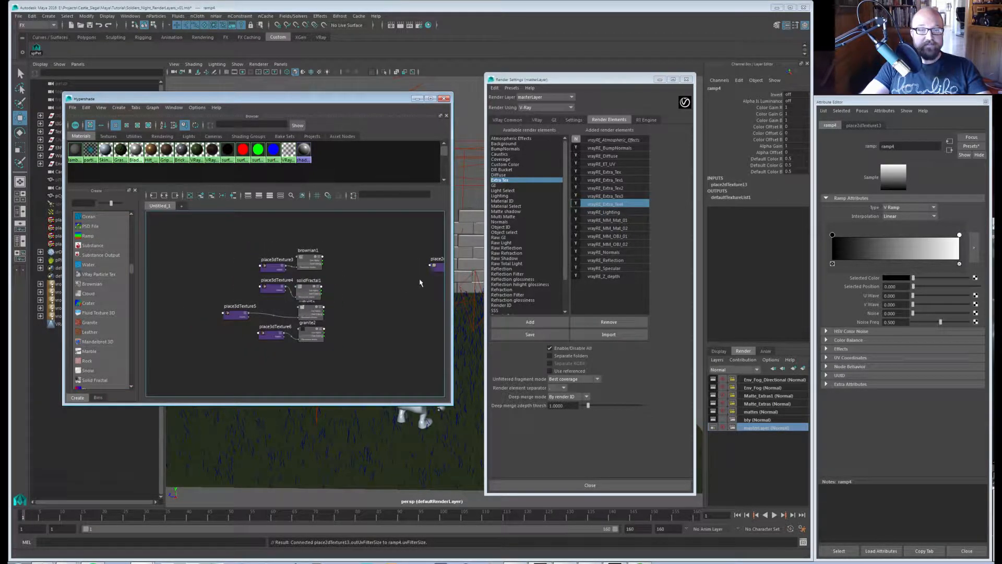
middle_click_drag(421, 282, 345, 304, "alt")
left_click_drag(373, 285, 332, 317)
key("Delete")
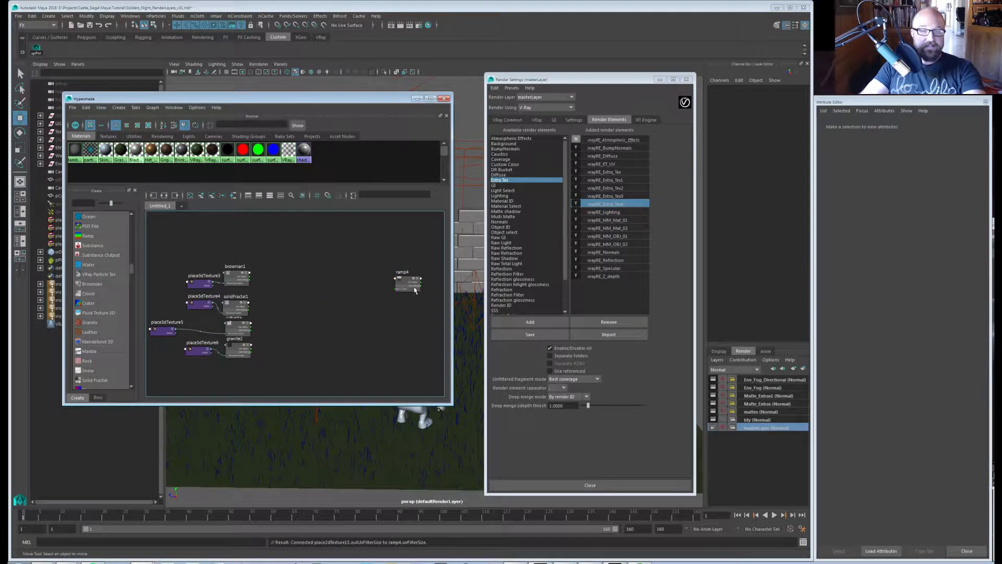
left_click_drag(411, 285, 306, 301)
middle_click_drag(277, 299, 318, 306, "alt")
scroll(318, 306, "up", 2)
right_click_drag(318, 305, 354, 306, "alt")
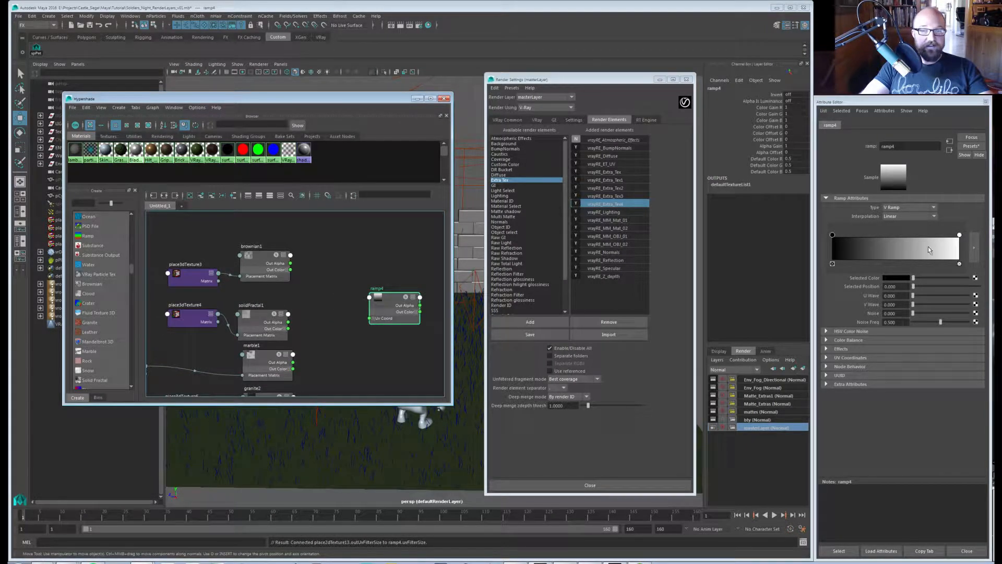
Remove ramp4's white color entry, and load brownian1 as source and ramp4 as target in the Connection Editor.
left_click(959, 264)
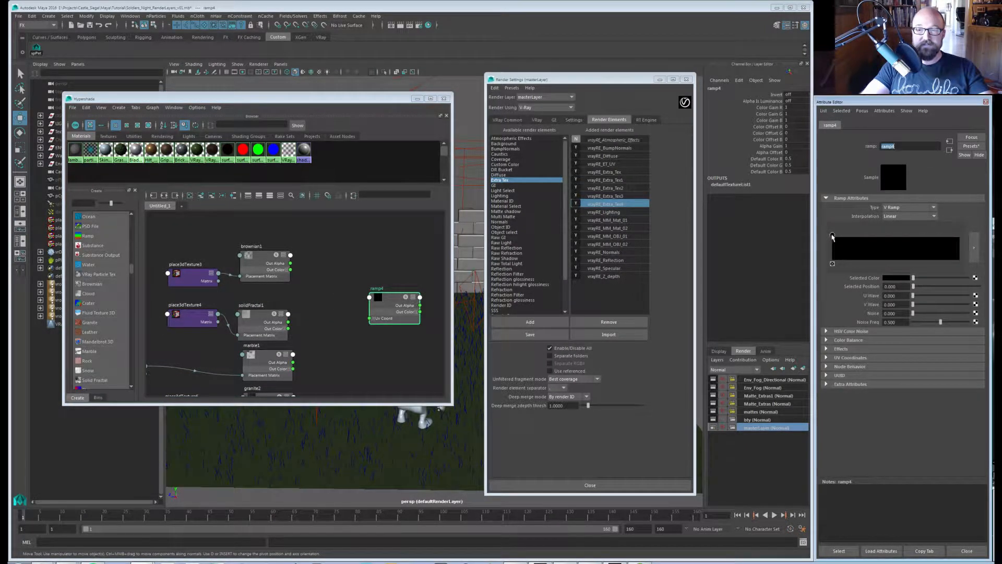
middle_click_drag(316, 292, 380, 283, "alt")
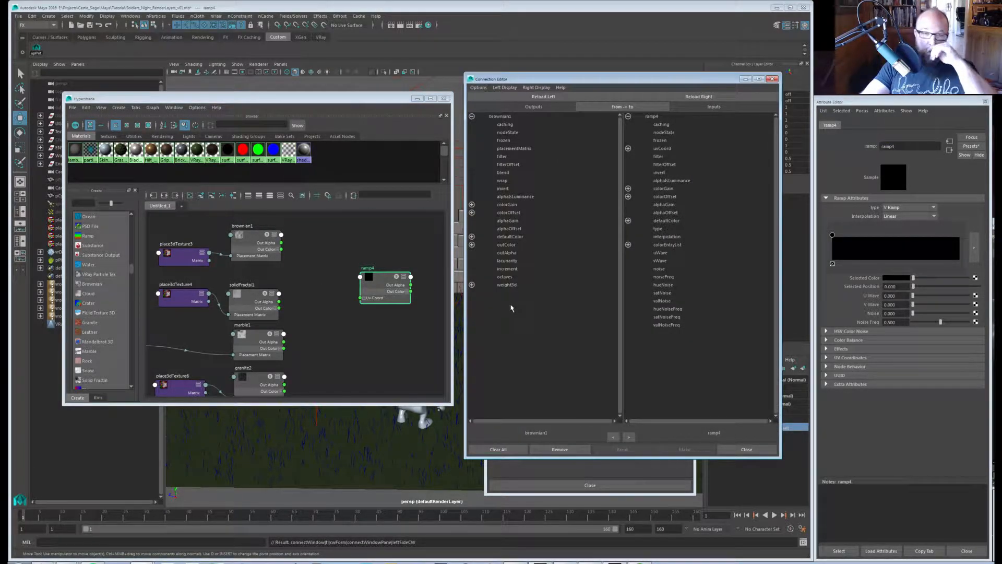
Connect brownian1's outColorR to colorEntryList[0].colorR of ramp4 in the Connection Editor.
left_click(472, 245)
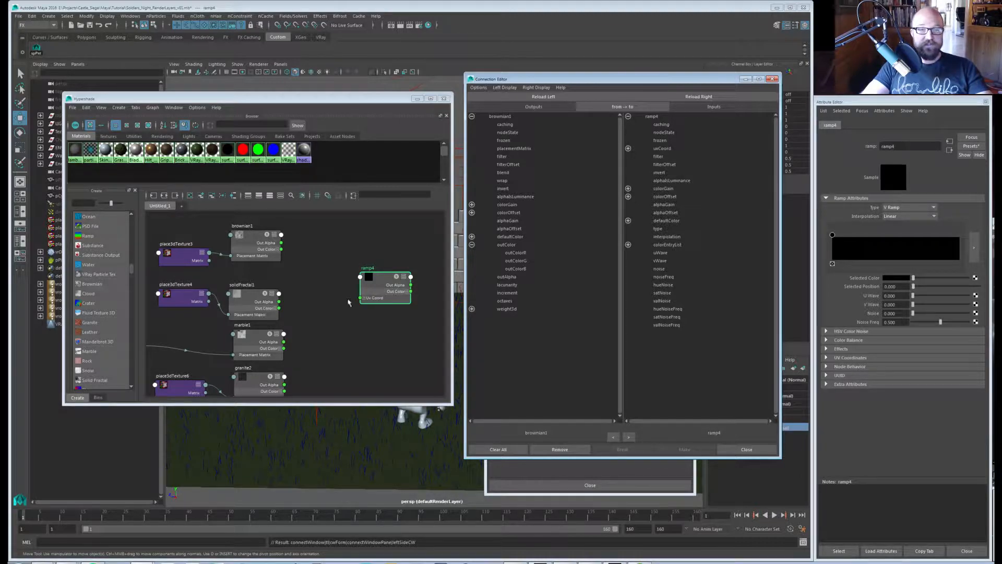
left_click(526, 253)
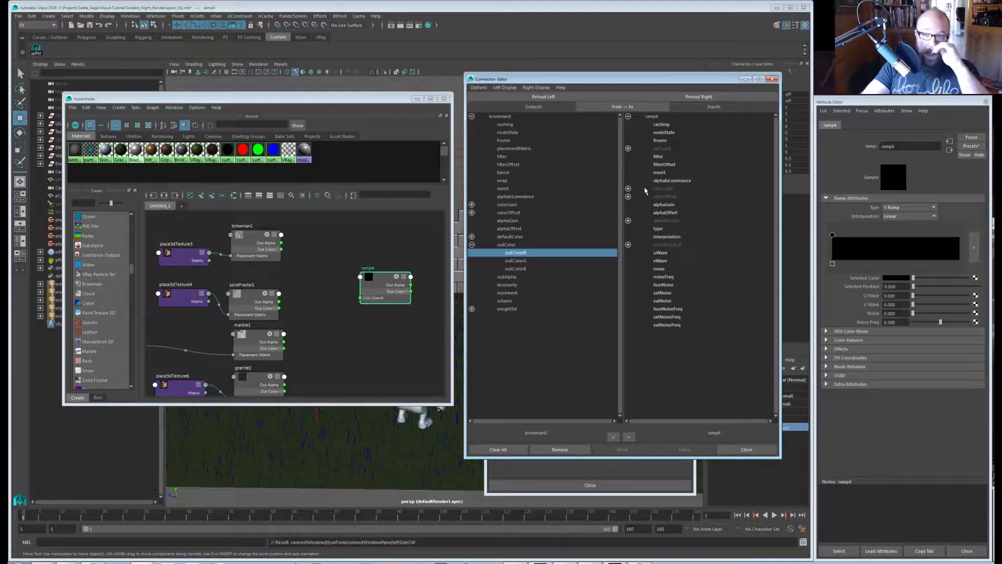
left_click(628, 244)
left_click(628, 253)
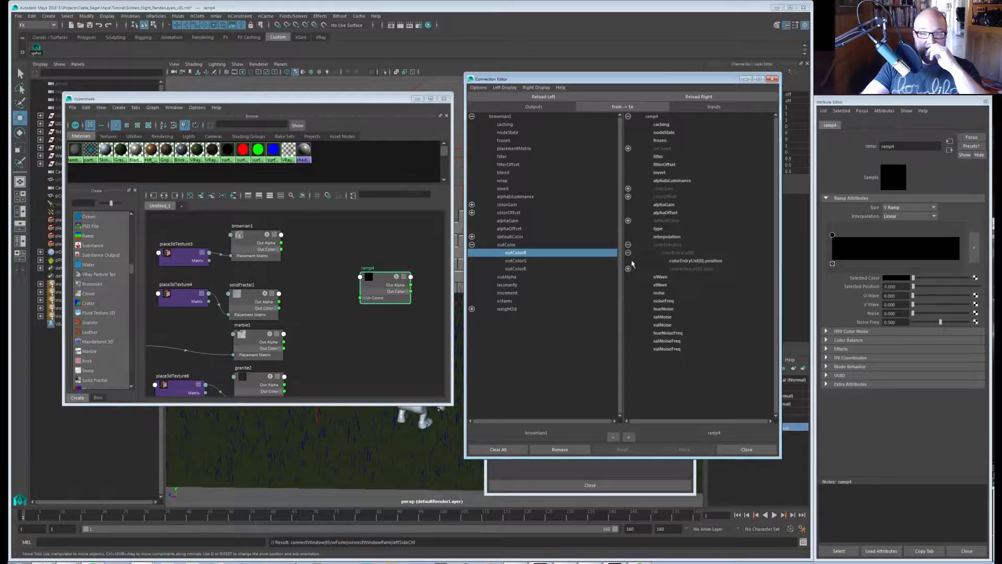
left_click(628, 269)
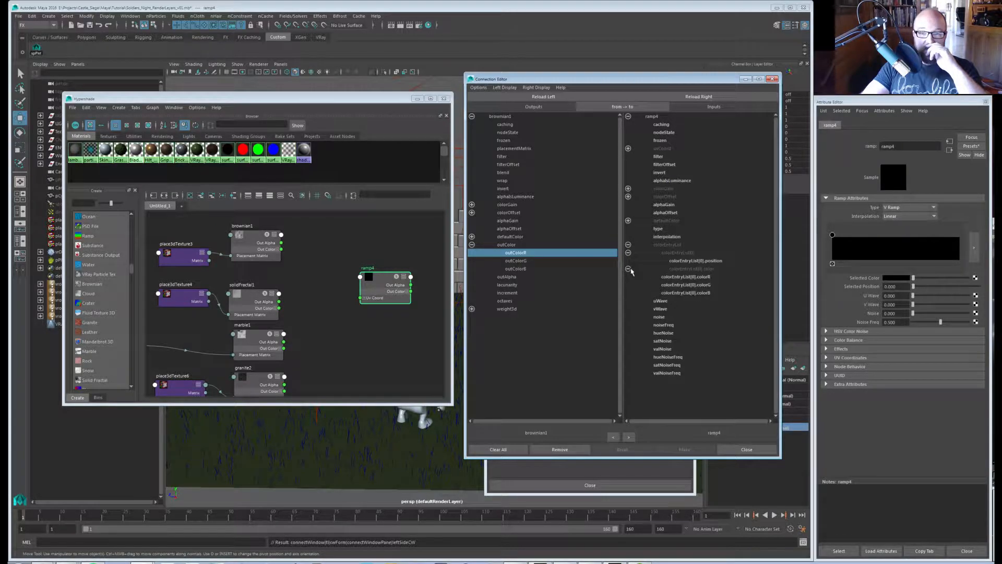
left_click(677, 277)
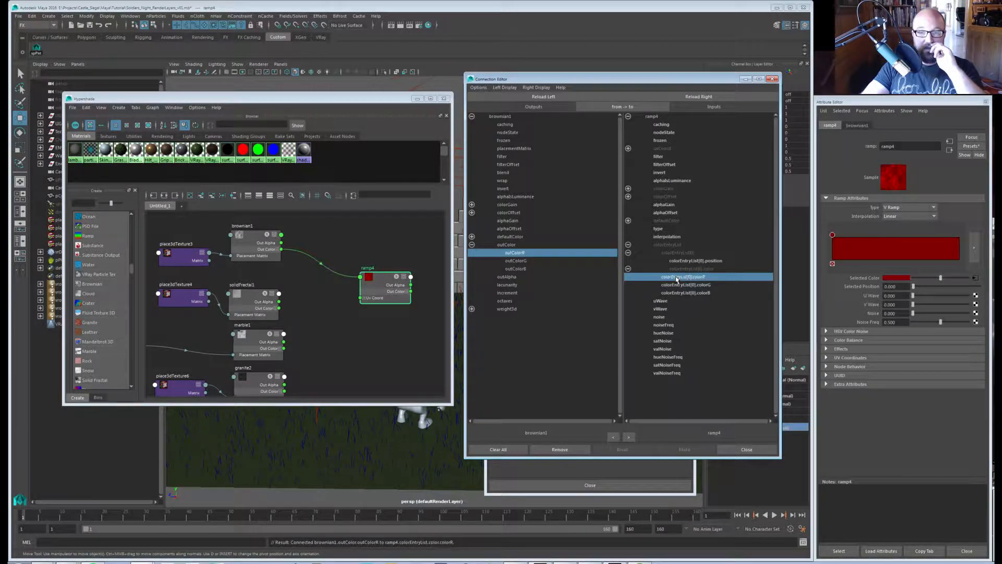
Load solidFractal1 as the source and connect its outColorR to ramp4's colorEntryList[0].colorG.
left_click(245, 295)
left_click(543, 98)
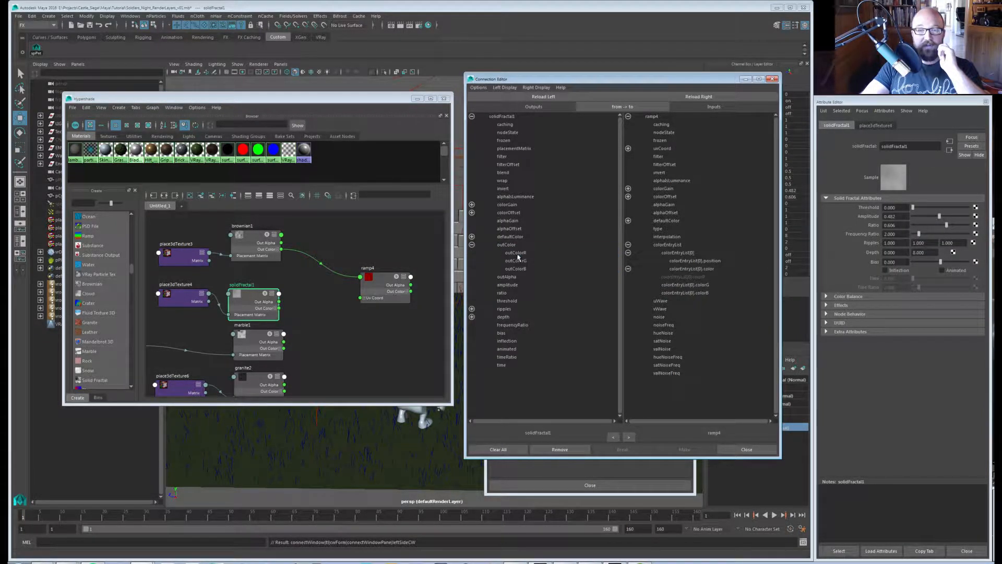
left_click(515, 253)
left_click(703, 285)
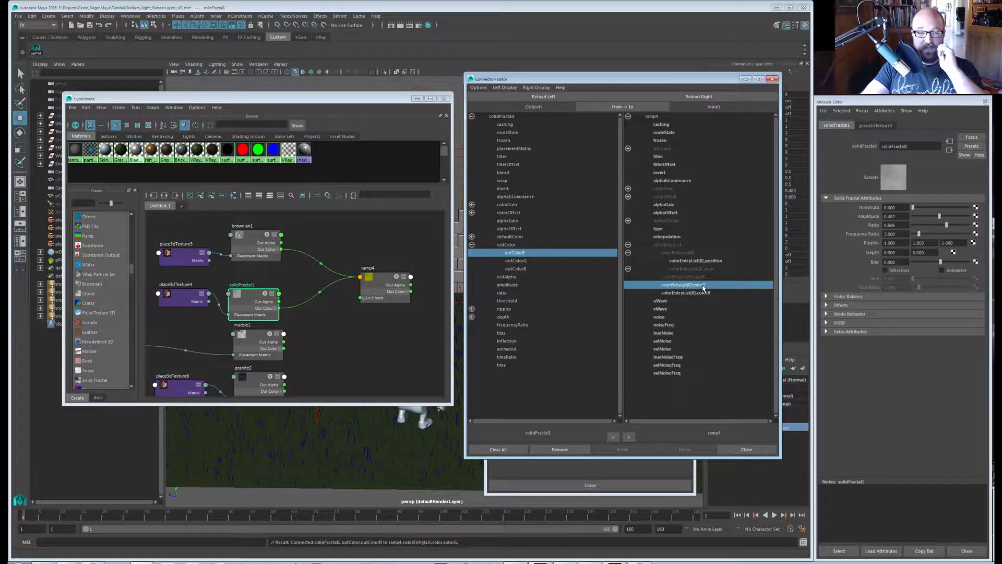
Load marble1 as the source and connect its outColorR to ramp4's colorEntryList[0].colorB.
left_click(261, 335)
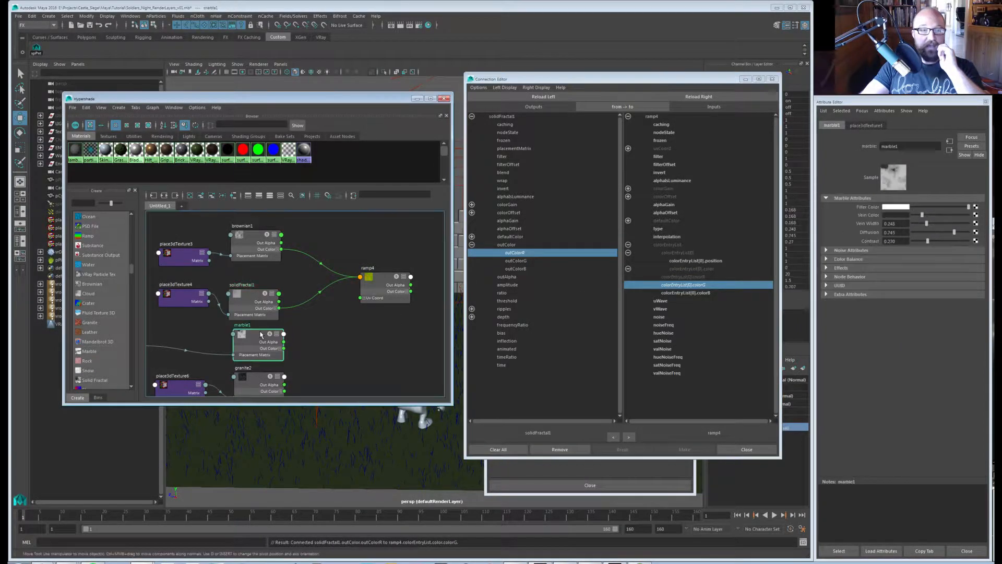
left_click(544, 97)
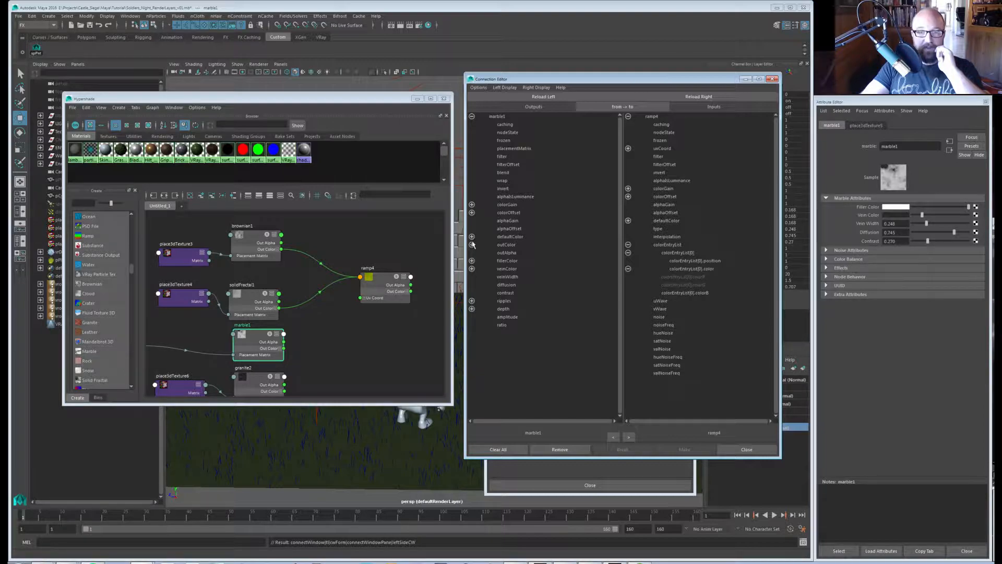
left_click(472, 244)
left_click(515, 253)
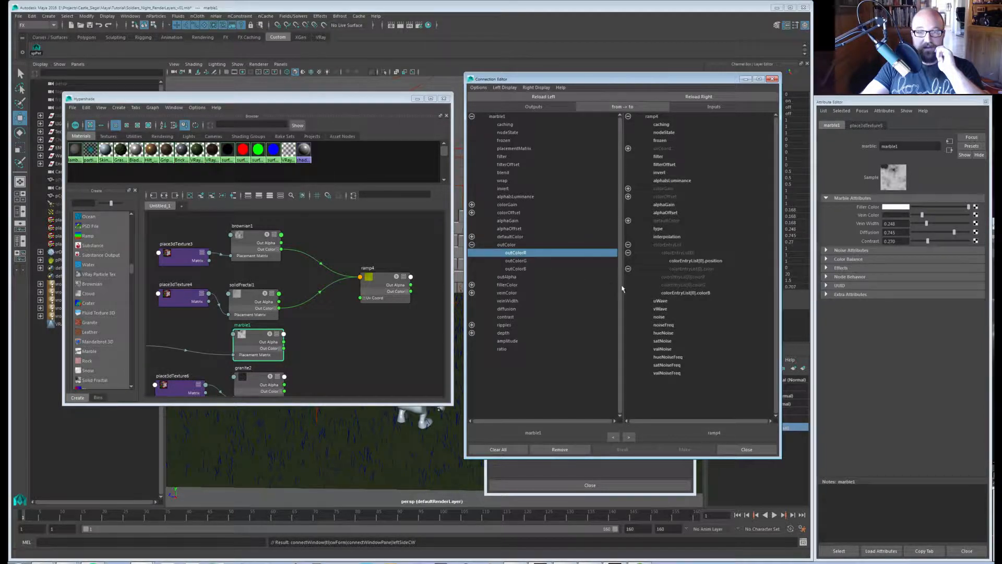
left_click(688, 293)
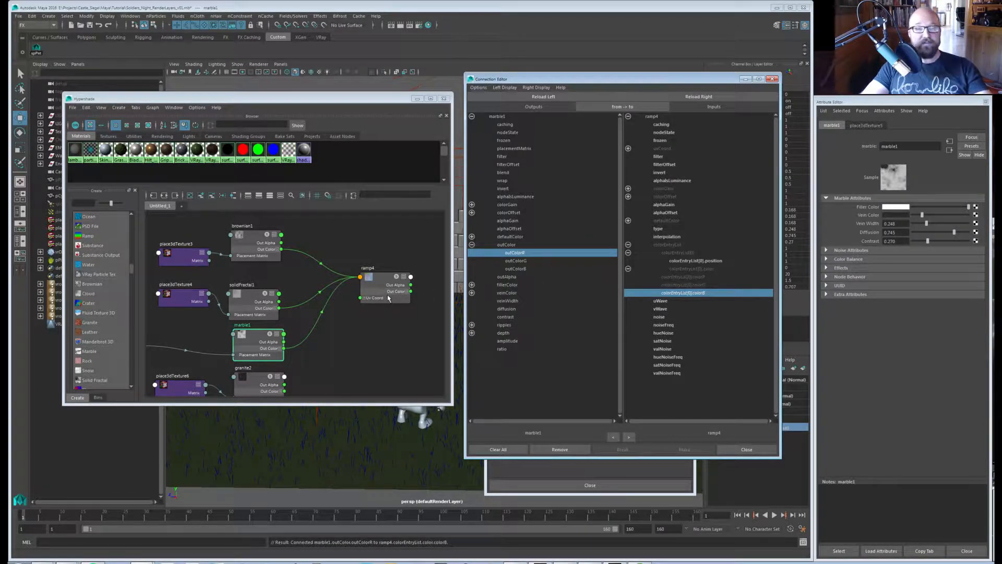
Refresh ramp4's sample swatch and move the node closer to the noise textures, closing the Connection Editor.
left_click_drag(386, 281, 376, 293)
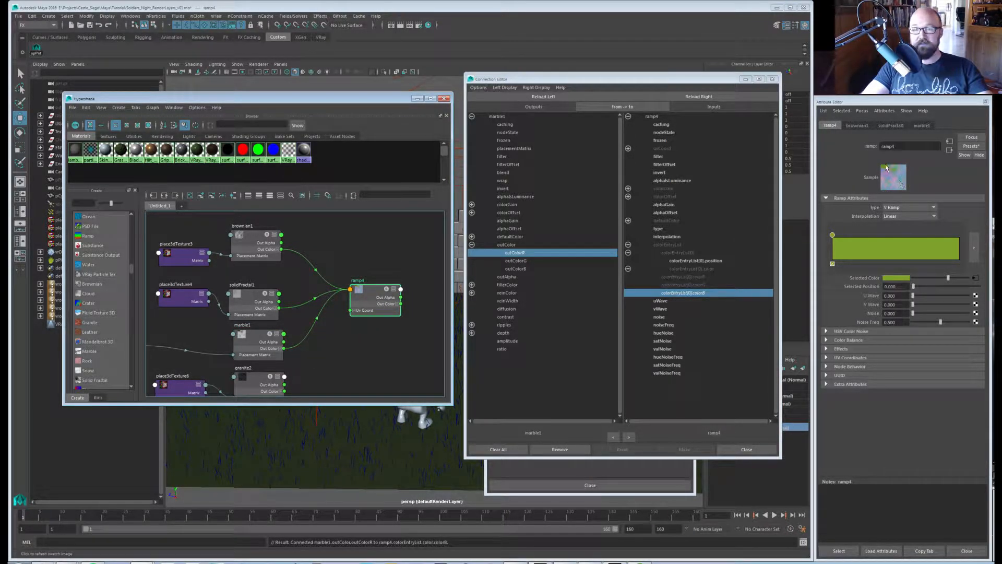
left_click(887, 172)
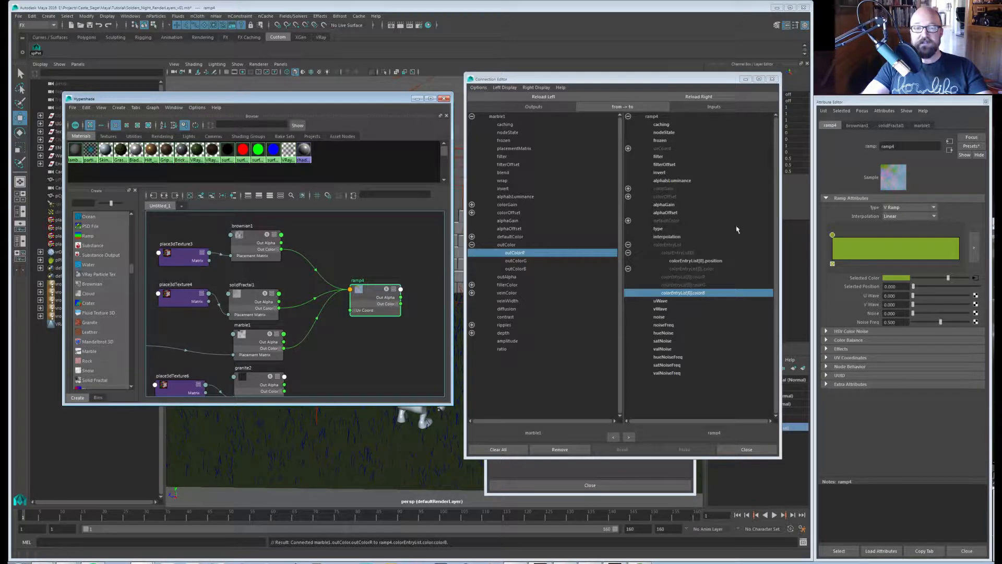
left_click_drag(378, 299, 374, 292)
scroll(367, 331, "down", 3)
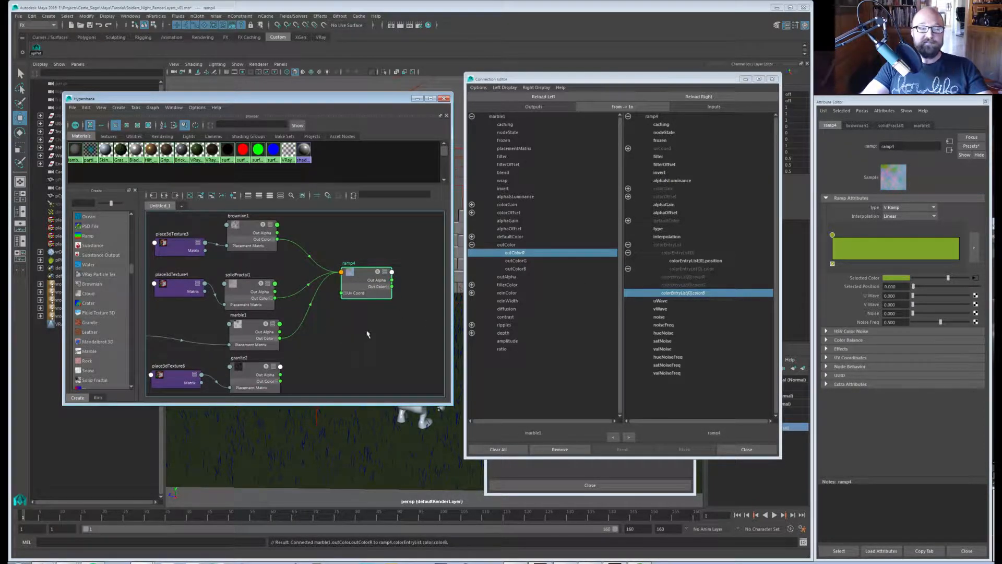
middle_click_drag(355, 340, 351, 345, "alt")
left_click_drag(363, 291, 359, 295)
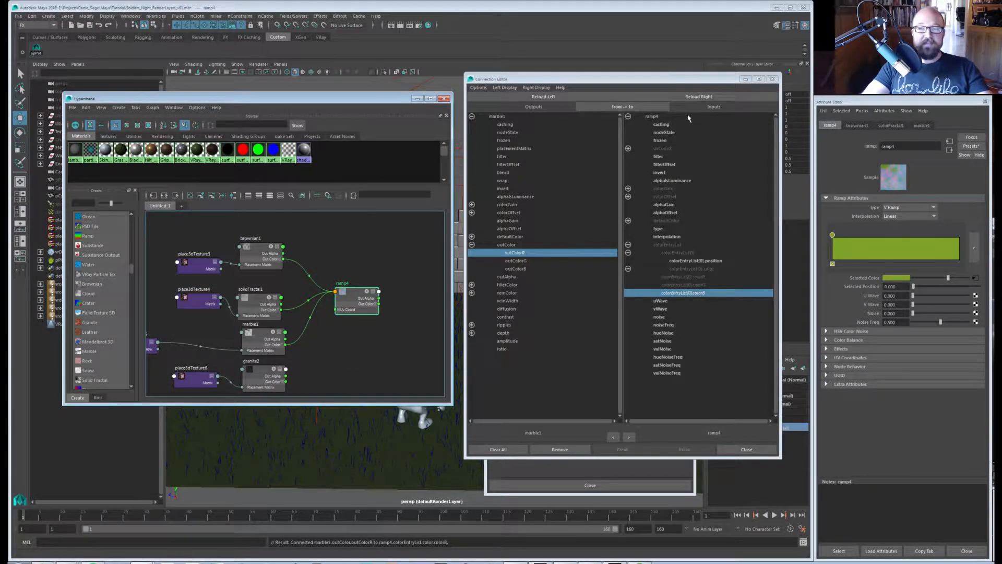
left_click(773, 79)
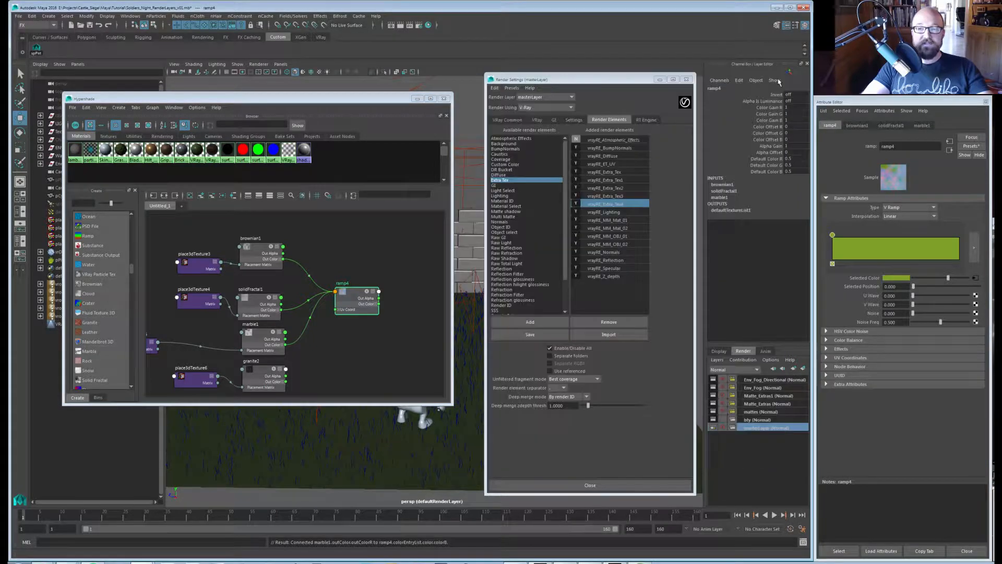
Assign ramp4 as the Texture of vrayRE_Extra_Tex4 and rename the ramp node Ramp_Noises.
left_click(620, 206)
middle_click_drag(355, 296, 887, 243)
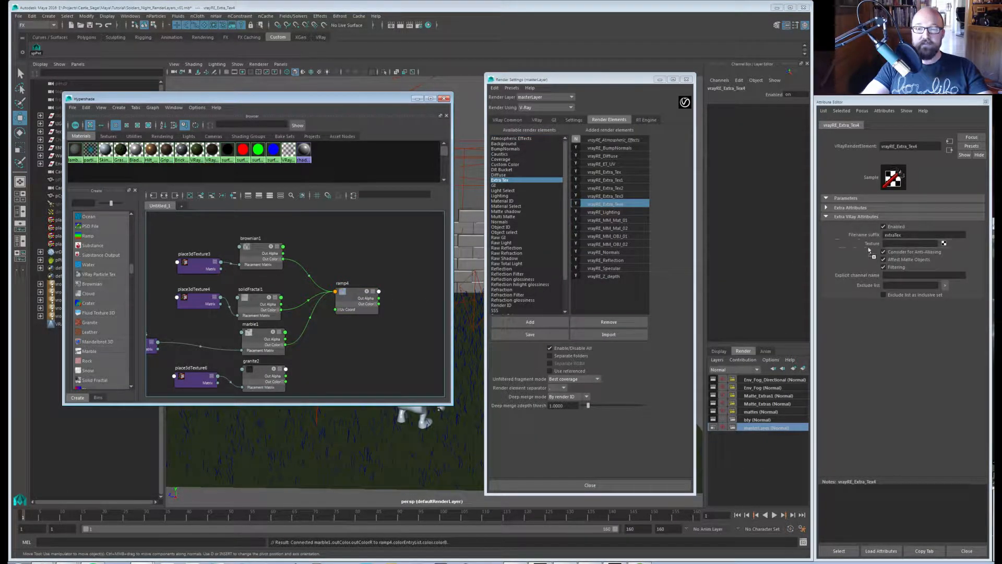
double_click(342, 283)
type("Ram")
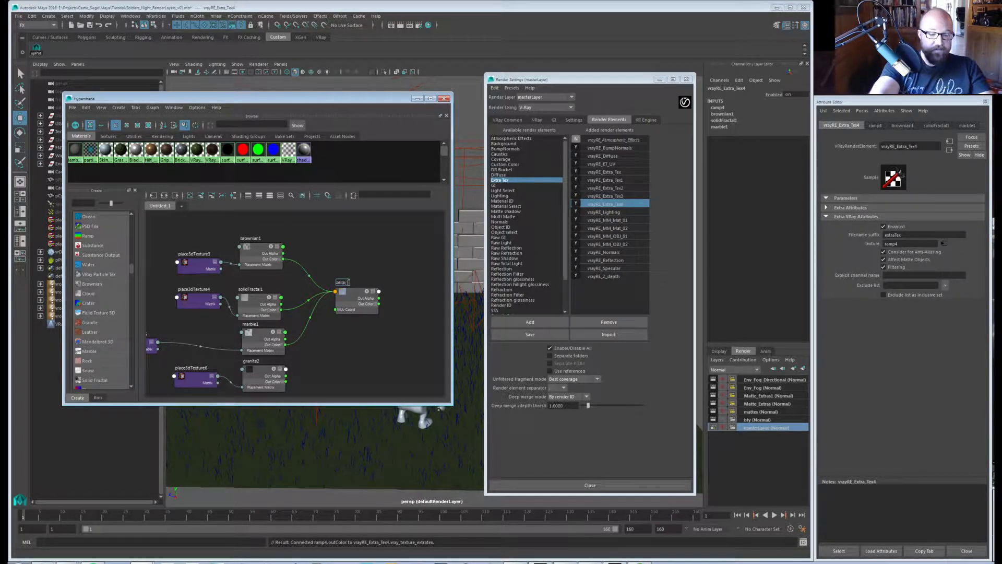
key("Return")
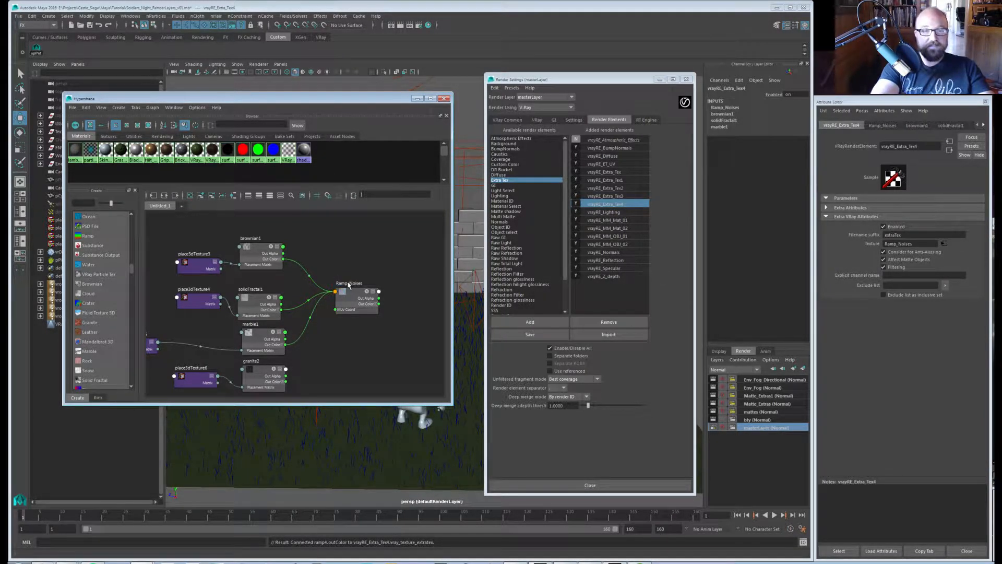
left_click(351, 293)
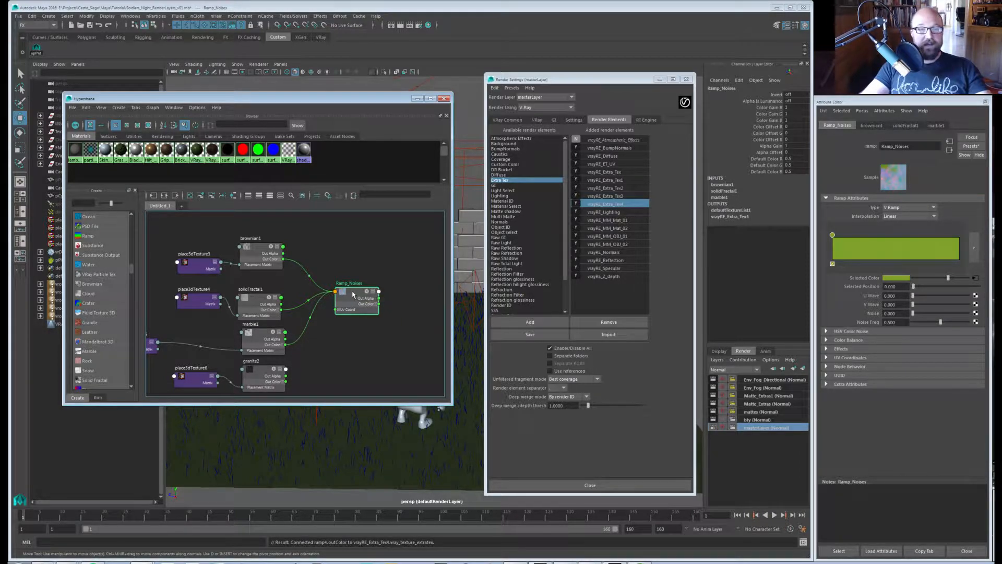
left_click_drag(353, 294, 349, 272)
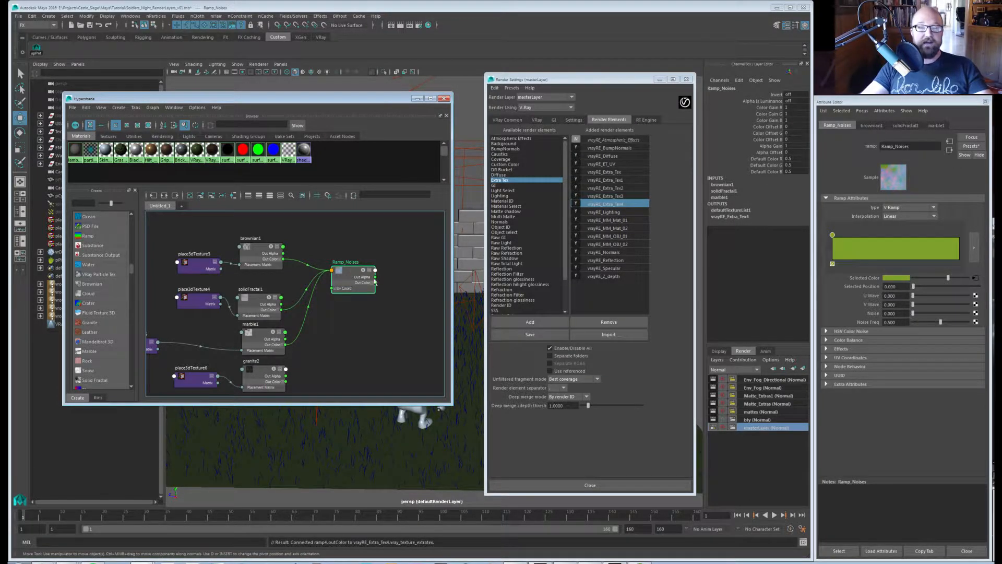
Put away the Hypershade and render settings, and render the scene in the V-Ray frame buffer with mouse tracking on.
left_click(443, 99)
double_click(490, 80)
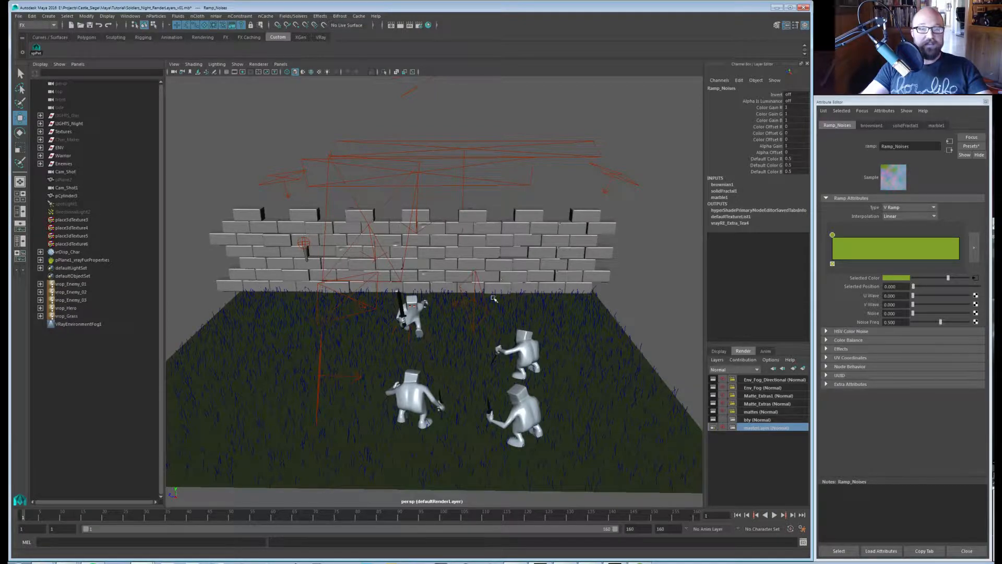
left_click_drag(493, 300, 499, 292, "alt")
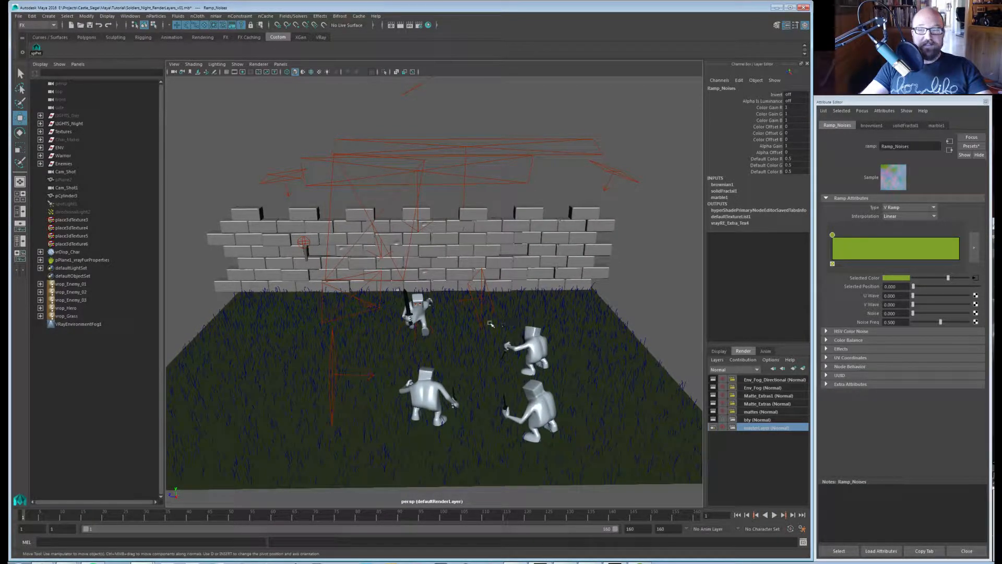
left_click_drag(1001, 225, 331, 208)
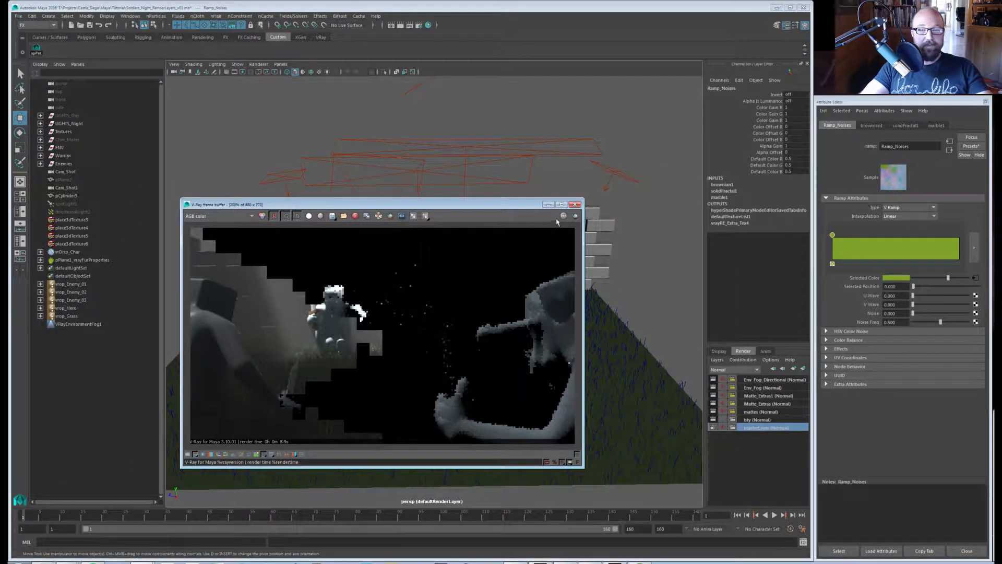
left_click(576, 215)
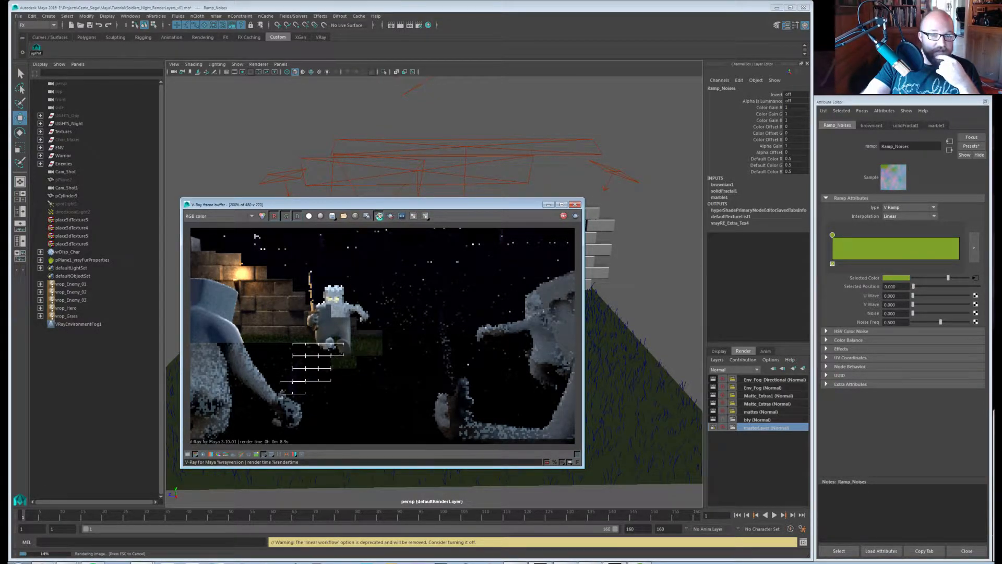
left_click(379, 216)
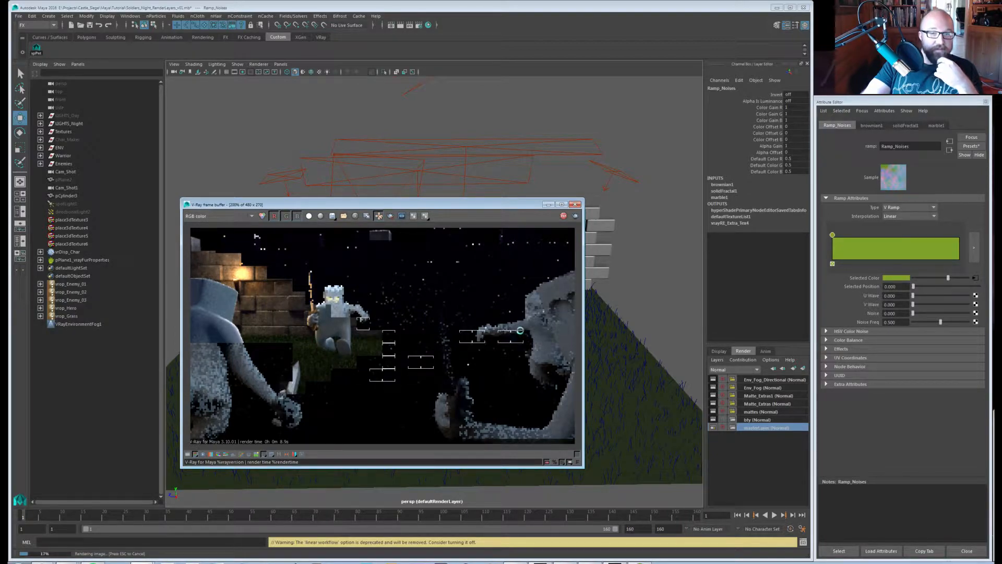
Step through the render element channels in the frame buffer, checking the bump normals, matte, UV ramp, world position and extraTex passes.
scroll(220, 218, "down", 1)
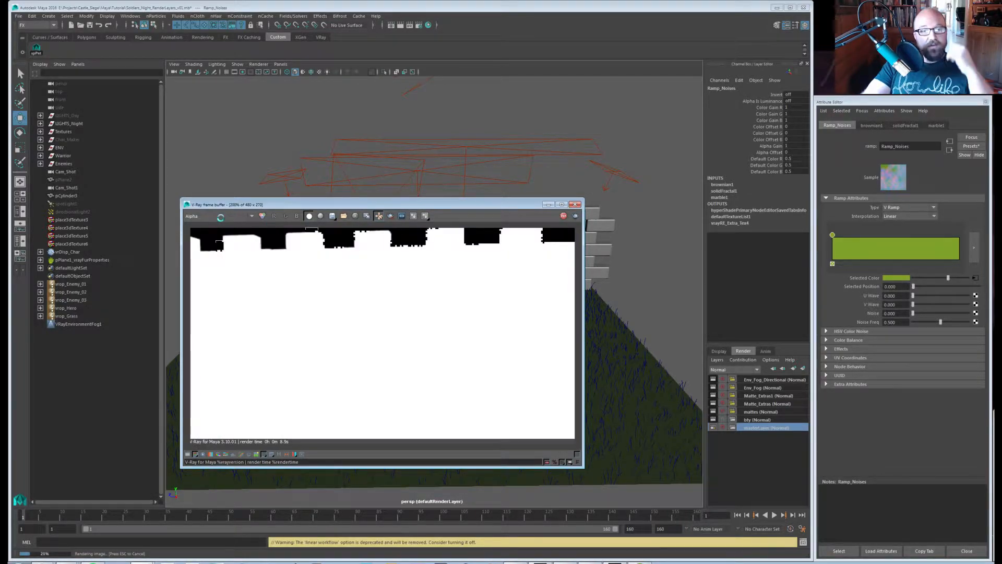
scroll(220, 218, "down", 5)
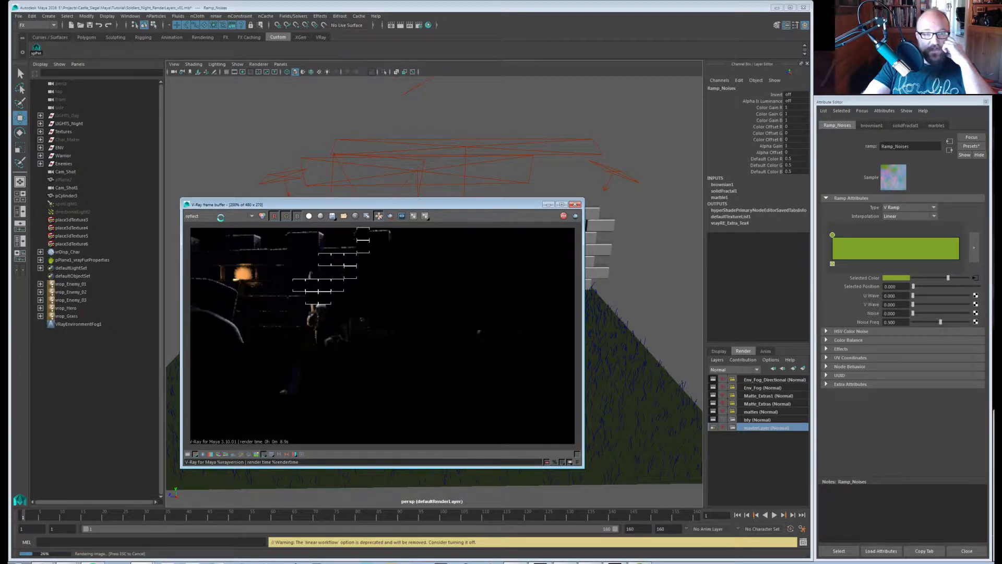
scroll(220, 218, "down", 2)
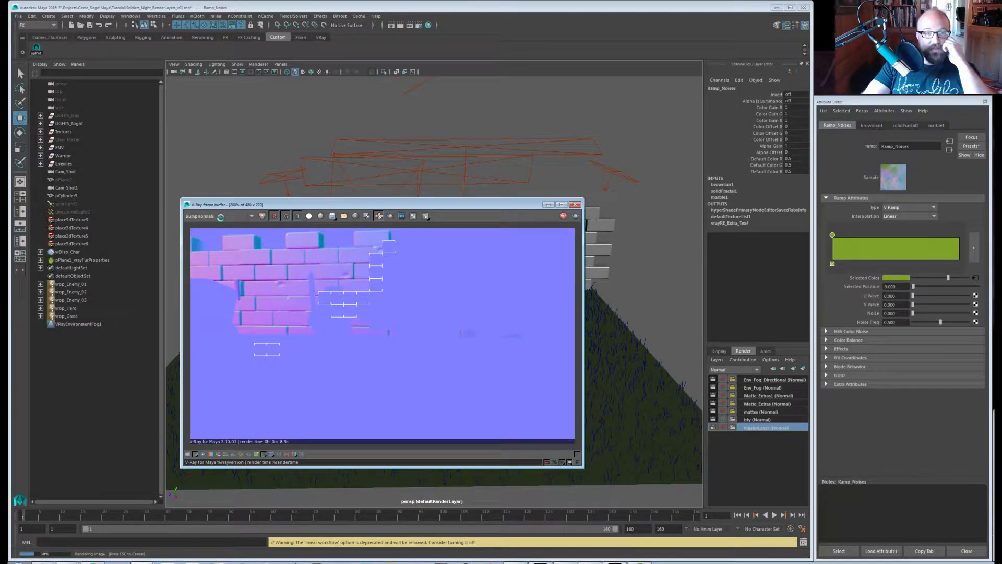
scroll(220, 218, "down", 4)
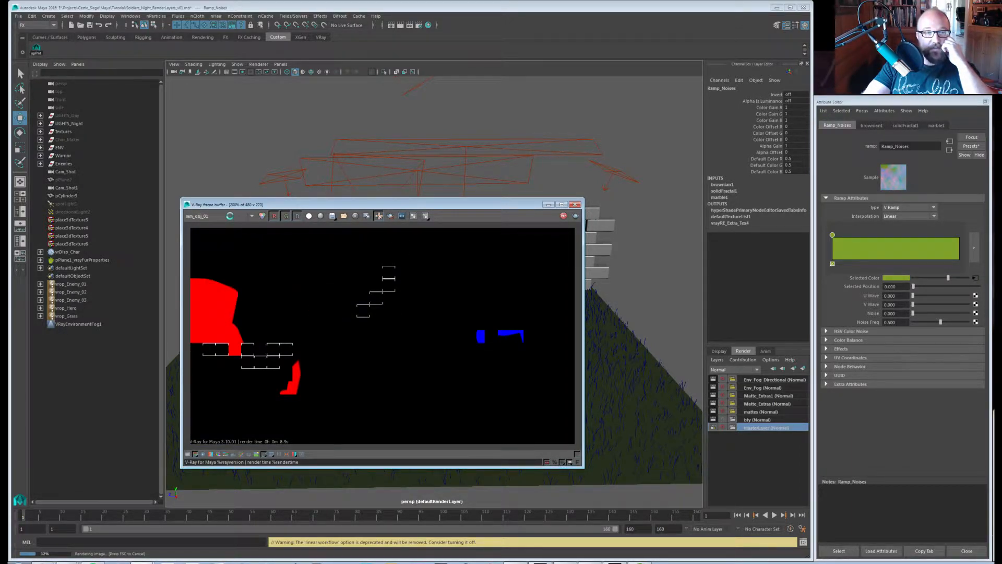
scroll(220, 216, "down", 2)
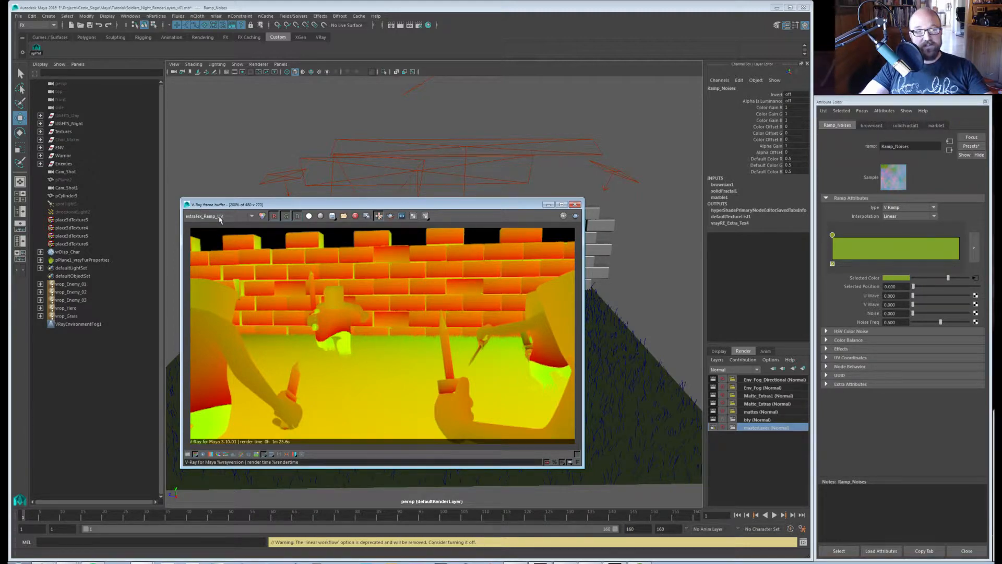
scroll(222, 216, "down", 2)
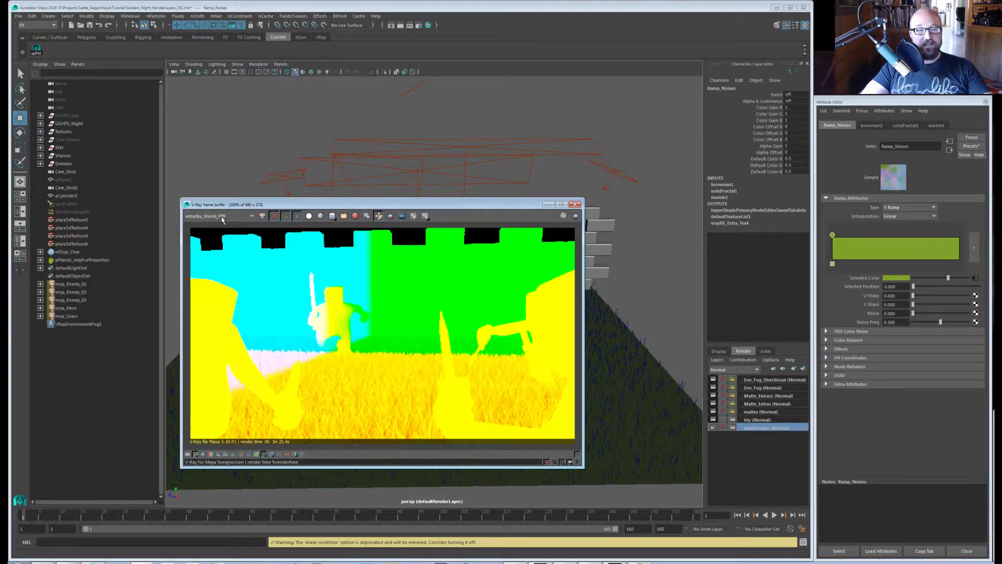
scroll(223, 217, "down", 1)
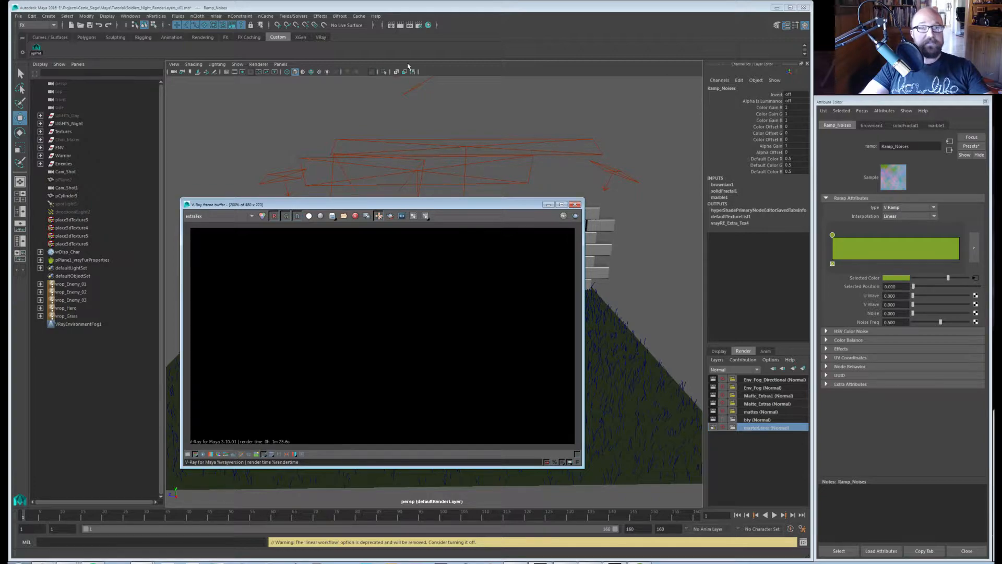
Remove the untextured vrayRE_Extra_Tex2 from the added render elements and put away the render settings.
left_click(417, 25)
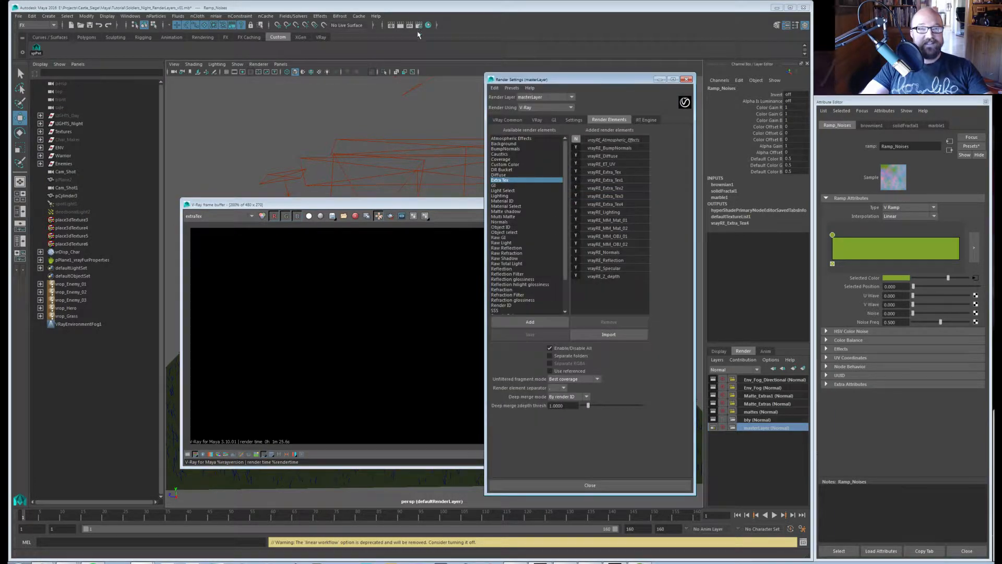
left_click(605, 188)
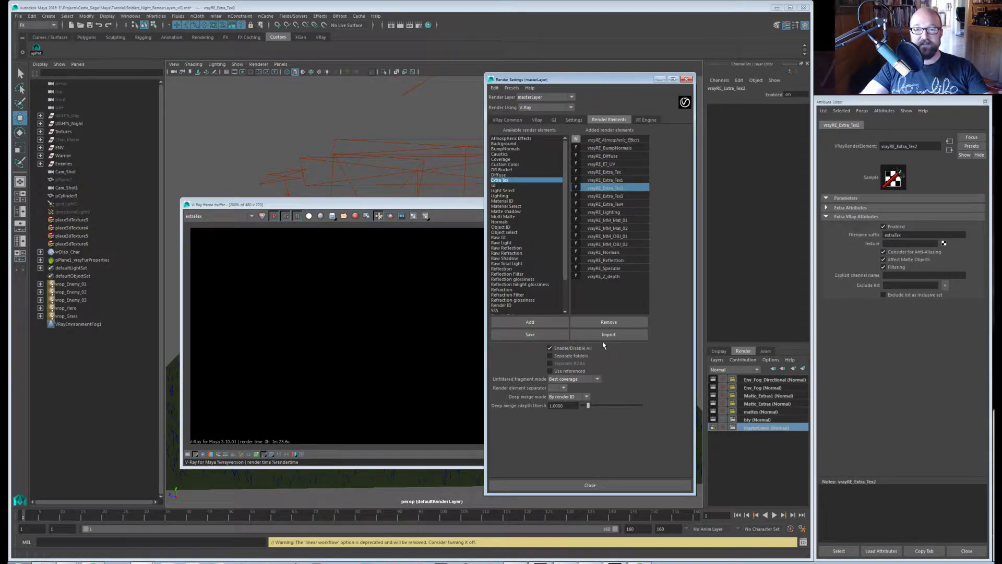
left_click(609, 322)
left_click(687, 80)
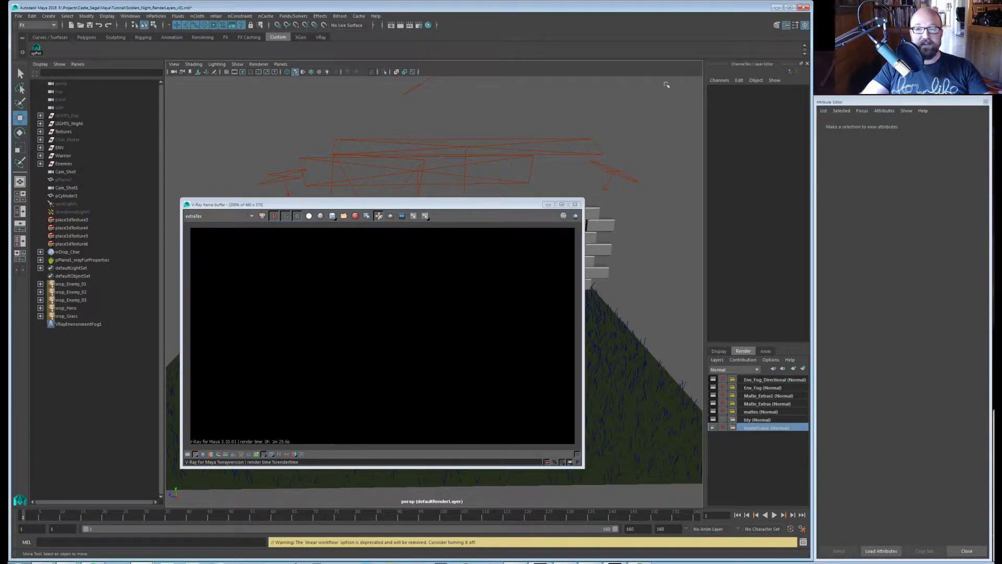
View the extraTex_World_PPP and extraTex_Ramp_Noises passes in the frame buffer, isolating the noise pass's red, green and blue channels.
scroll(206, 218, "down", 1)
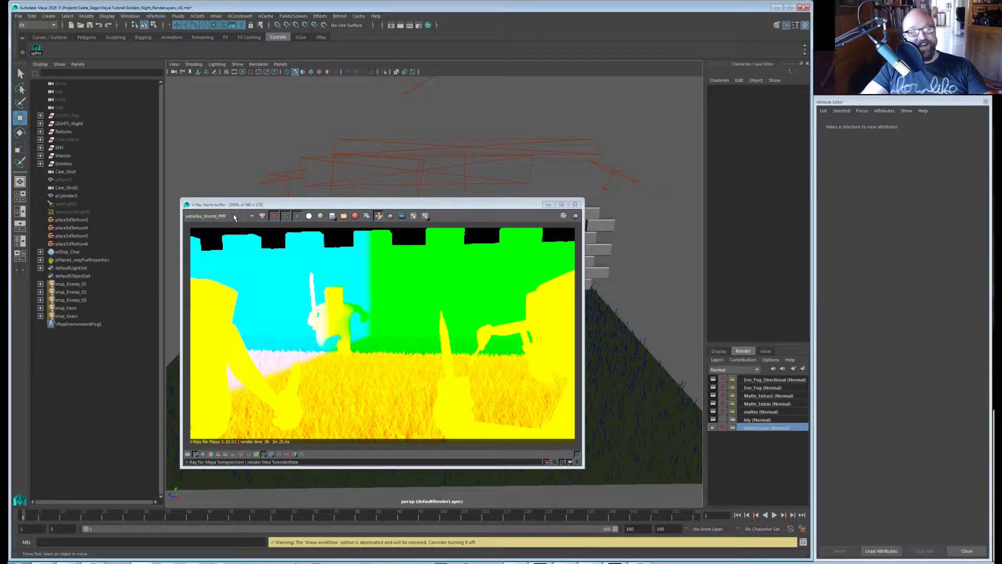
scroll(234, 218, "down", 1)
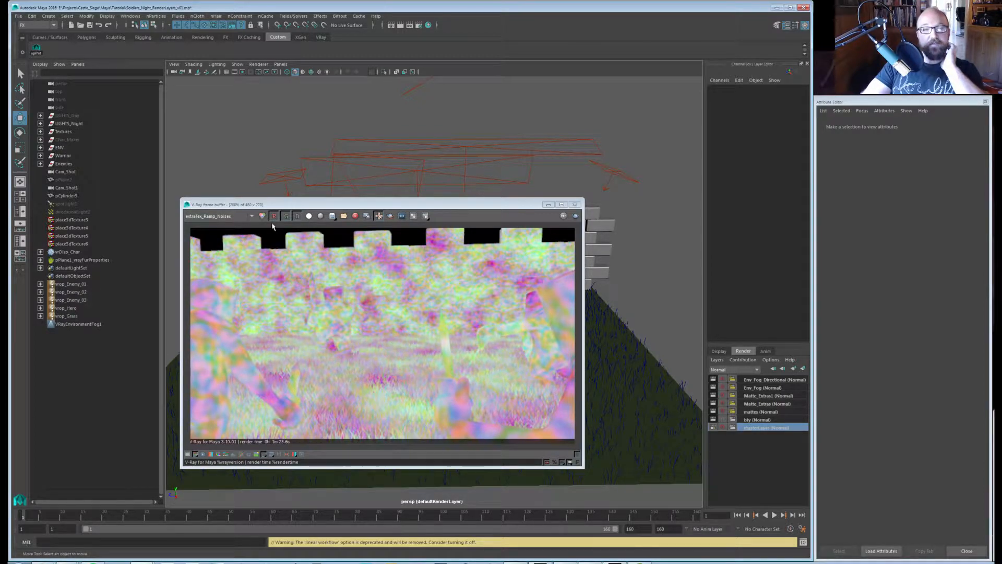
left_click(286, 216)
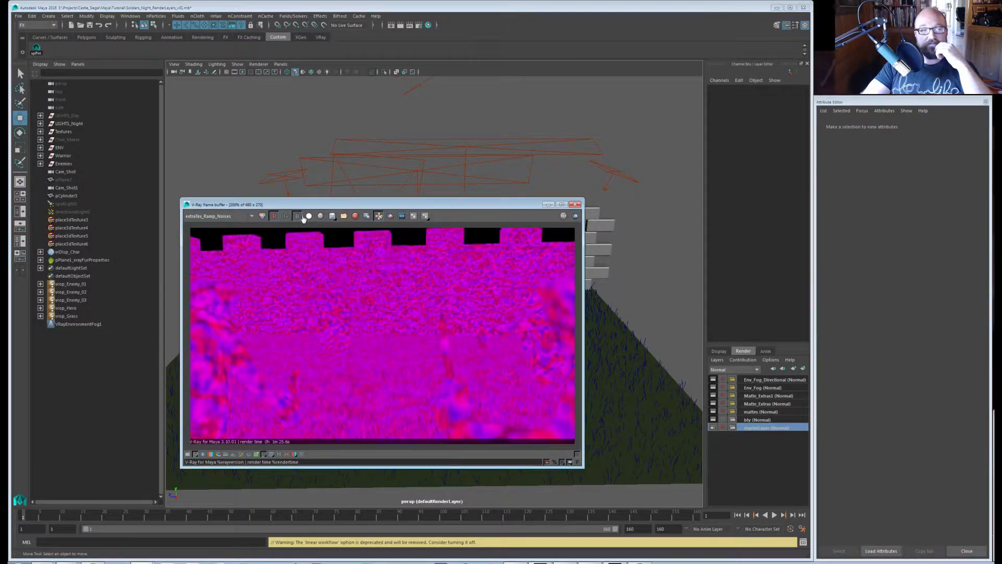
left_click(297, 216)
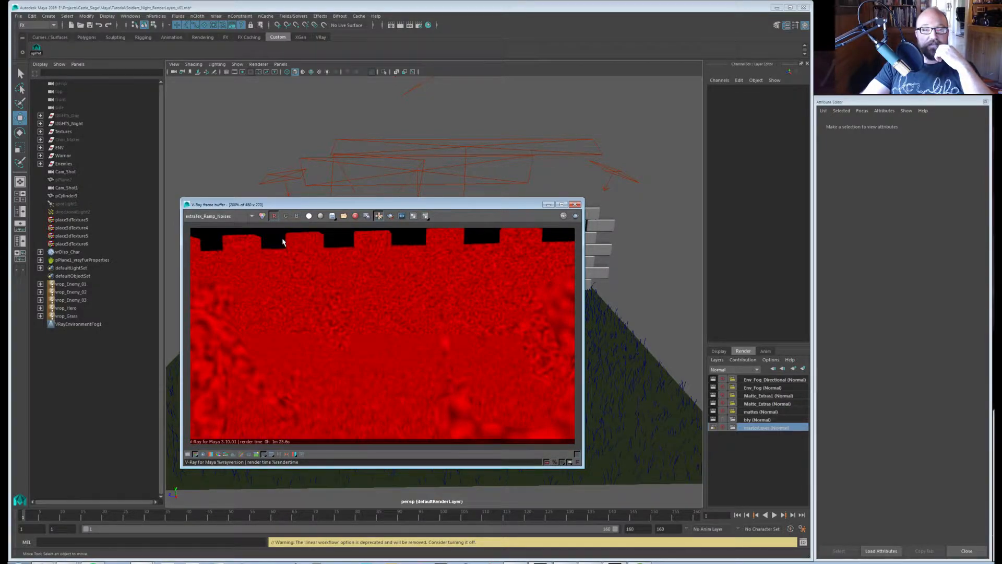
left_click(273, 216)
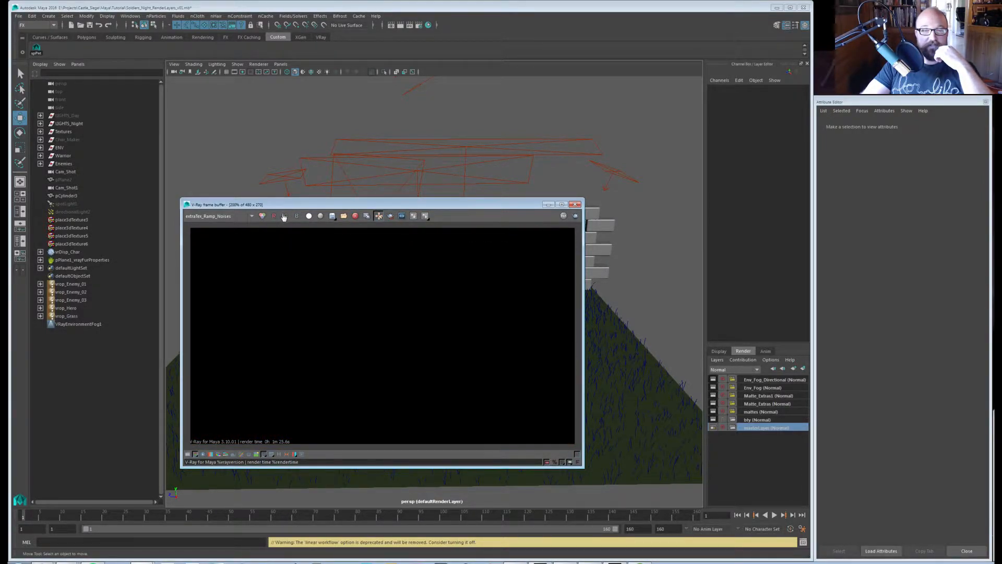
left_click(286, 216)
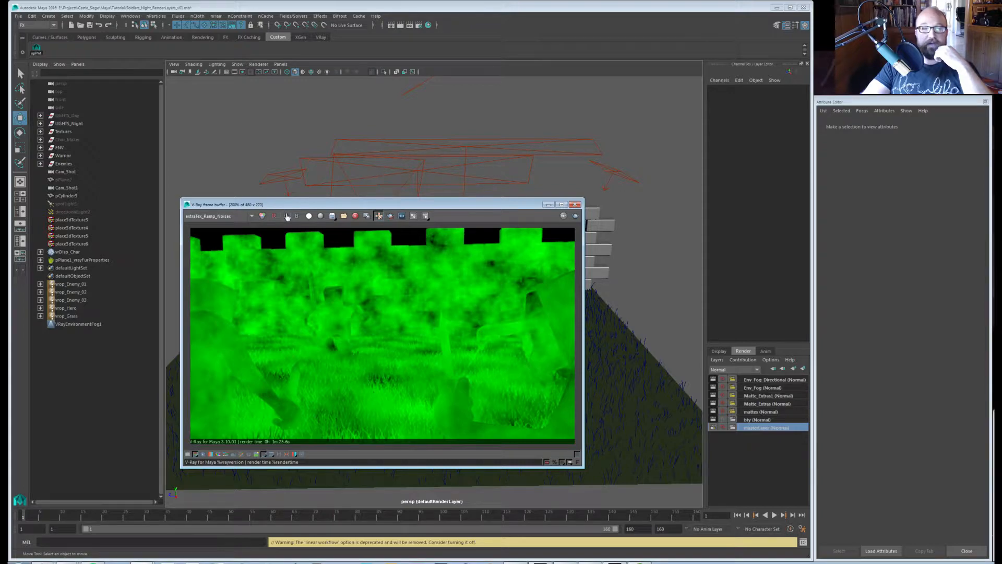
left_click(286, 216)
left_click(296, 216)
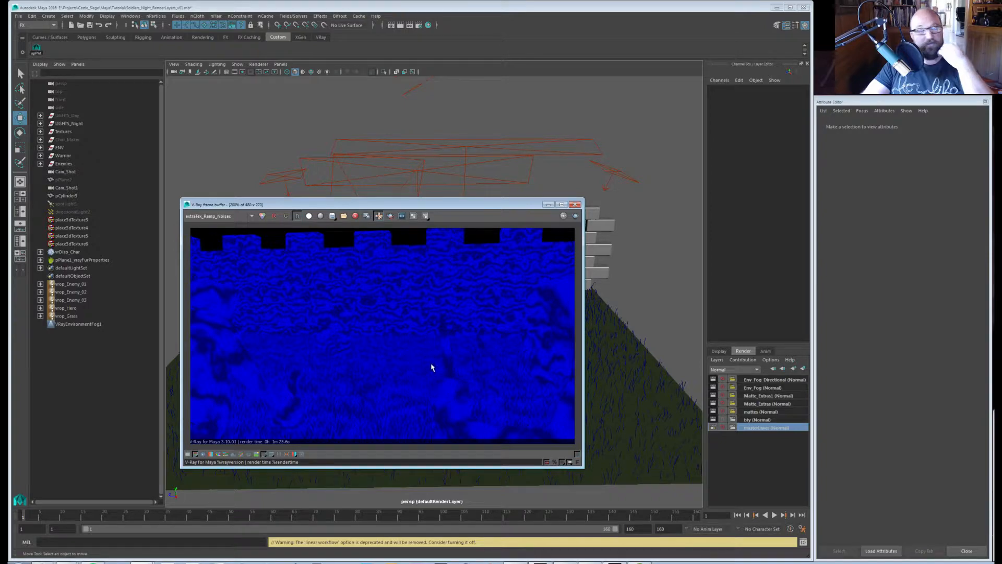
Compare the noise pass's green and blue combination with green and red alone, and restore the full RGB color view.
left_click(286, 216)
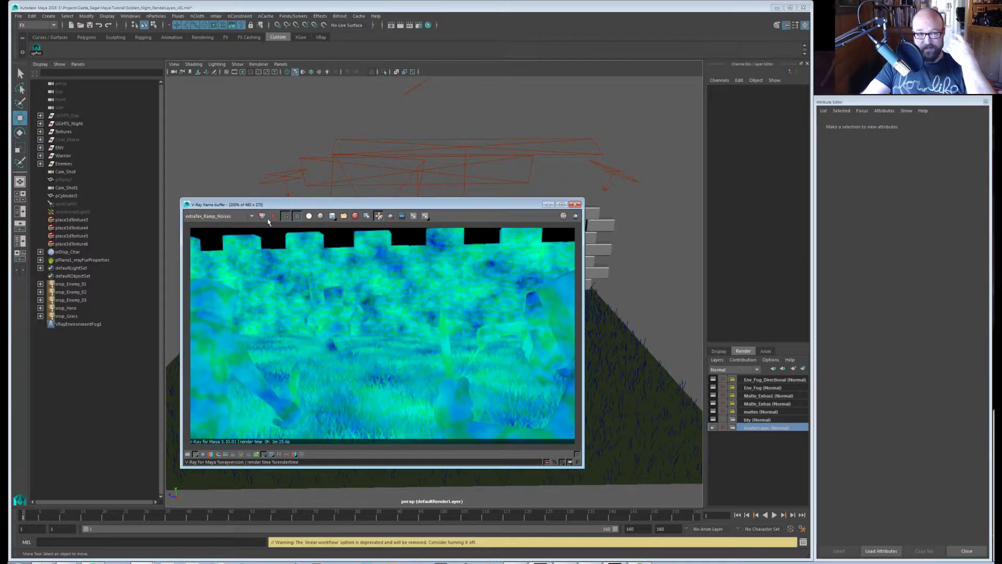
left_click(273, 217)
left_click(273, 217)
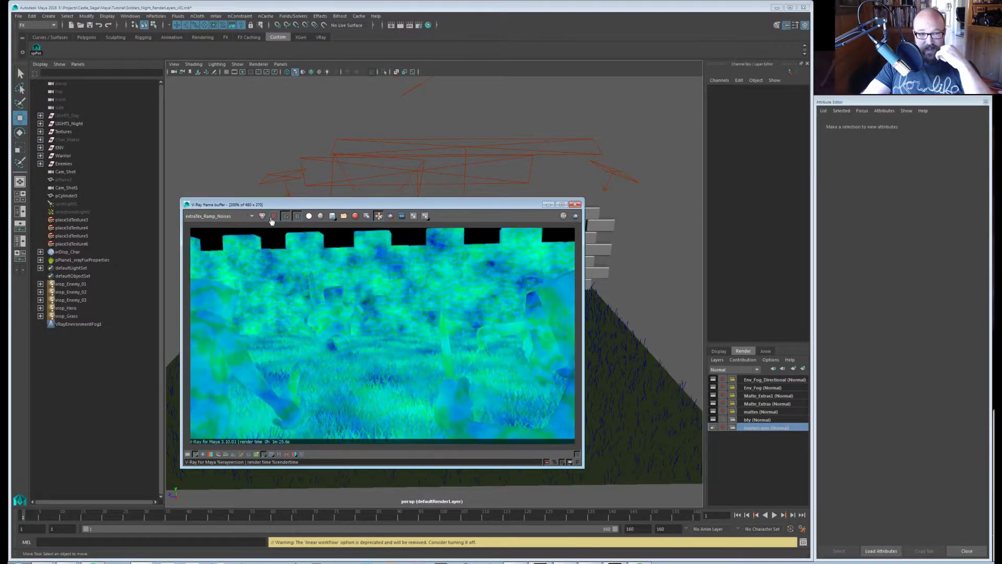
left_click(286, 216)
left_click(285, 216)
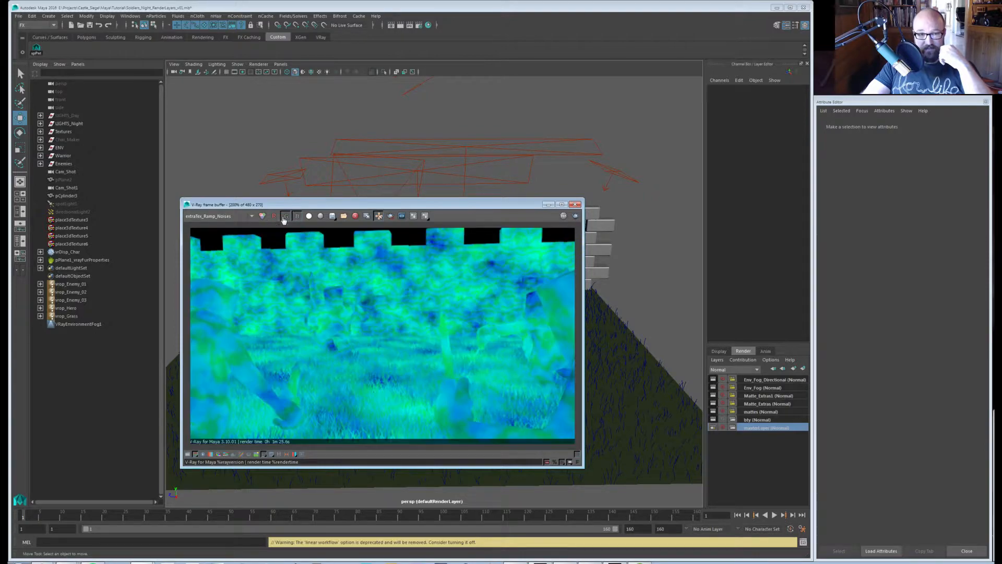
left_click(297, 216)
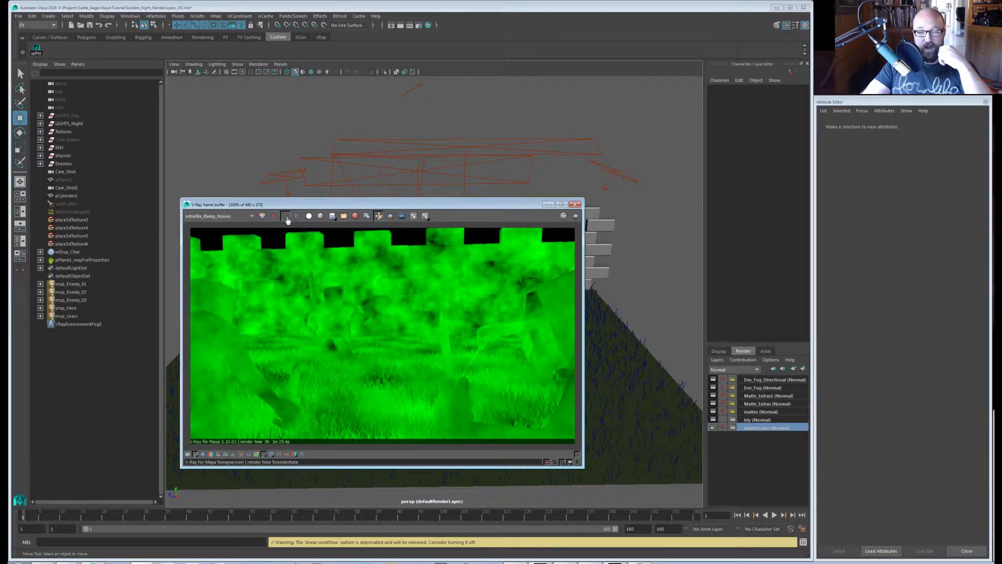
left_click(286, 216)
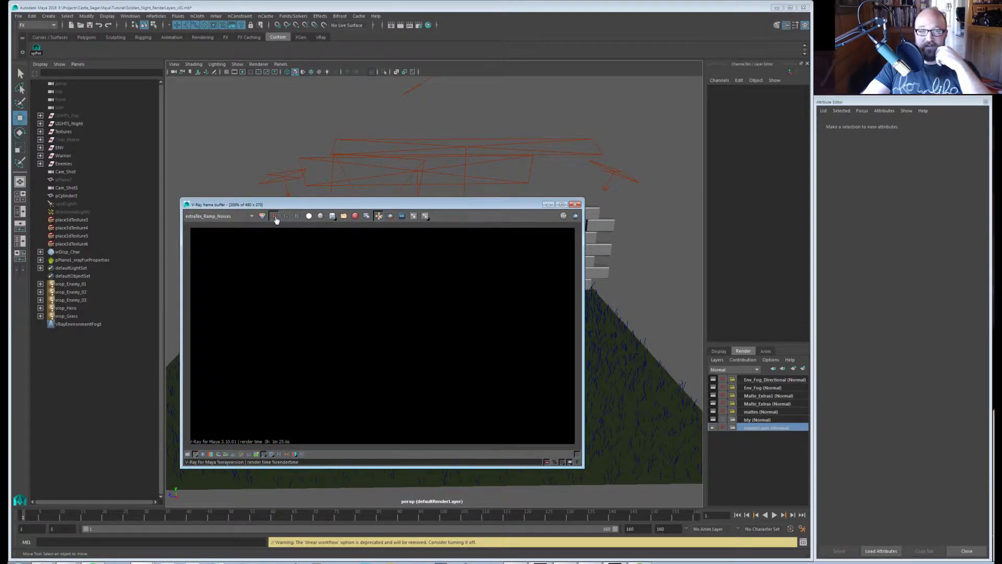
left_click(274, 216)
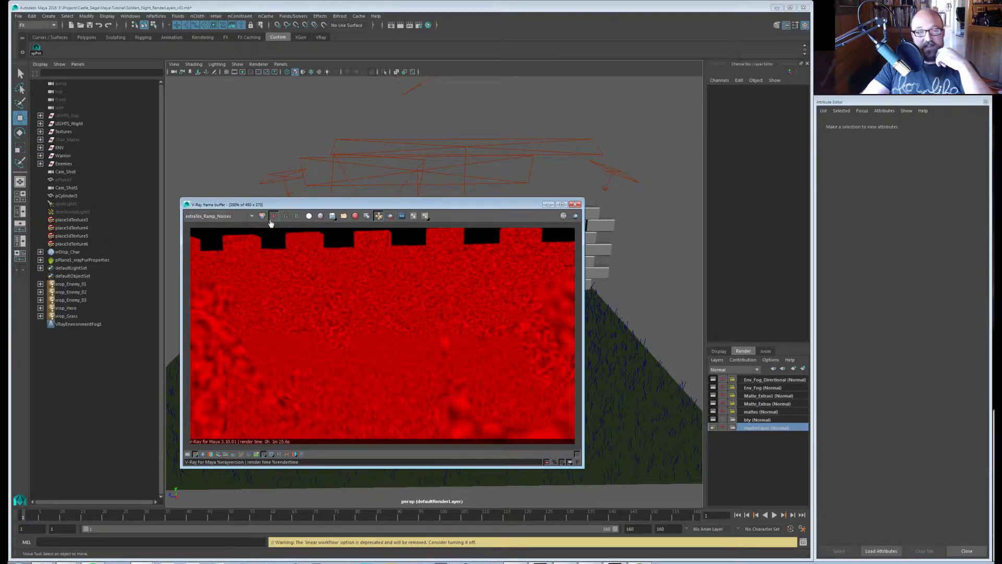
left_click(286, 216)
left_click(296, 216)
left_click(262, 216)
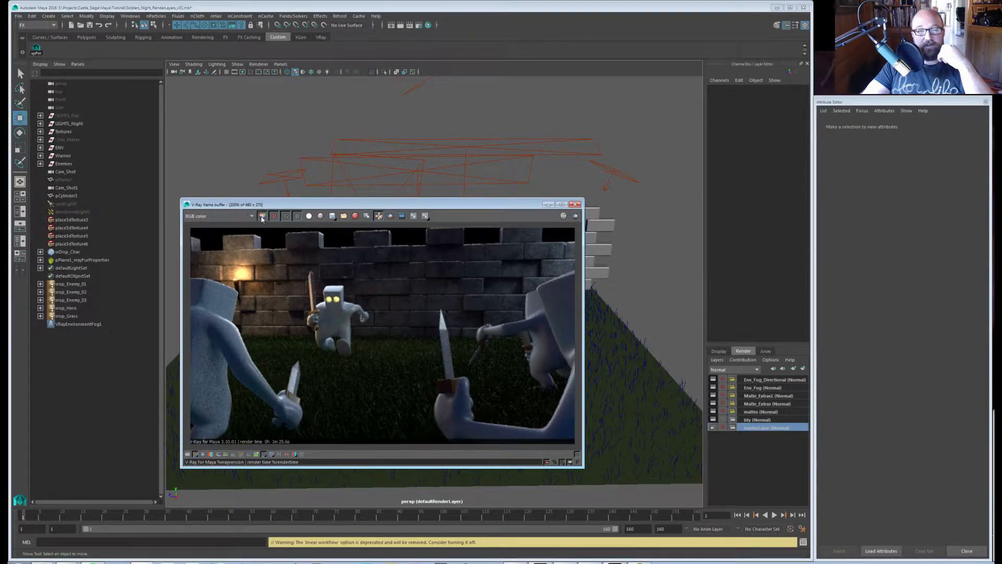
Recheck the extraTex_Ramp_Noises pass, return to RGB color, and move the frame buffer off the viewport.
left_click(237, 216)
scroll(225, 250, "down", 3)
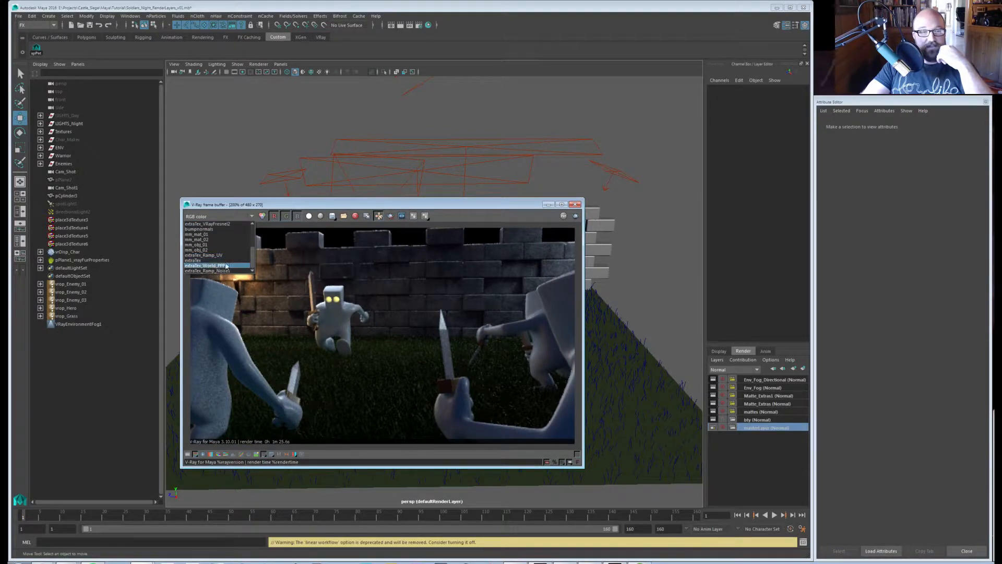
left_click(220, 270)
left_click(262, 216)
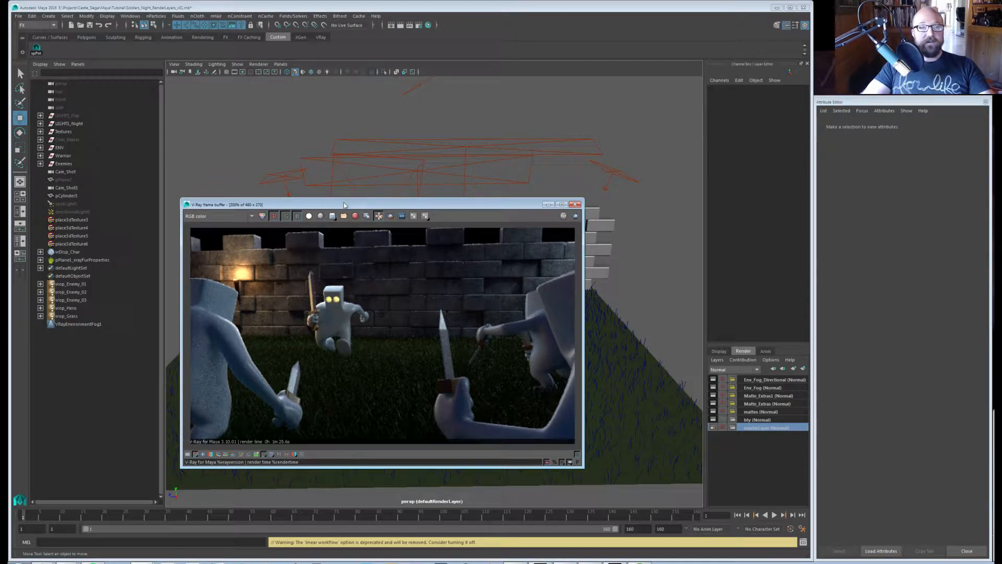
left_click_drag(341, 207, 368, 194)
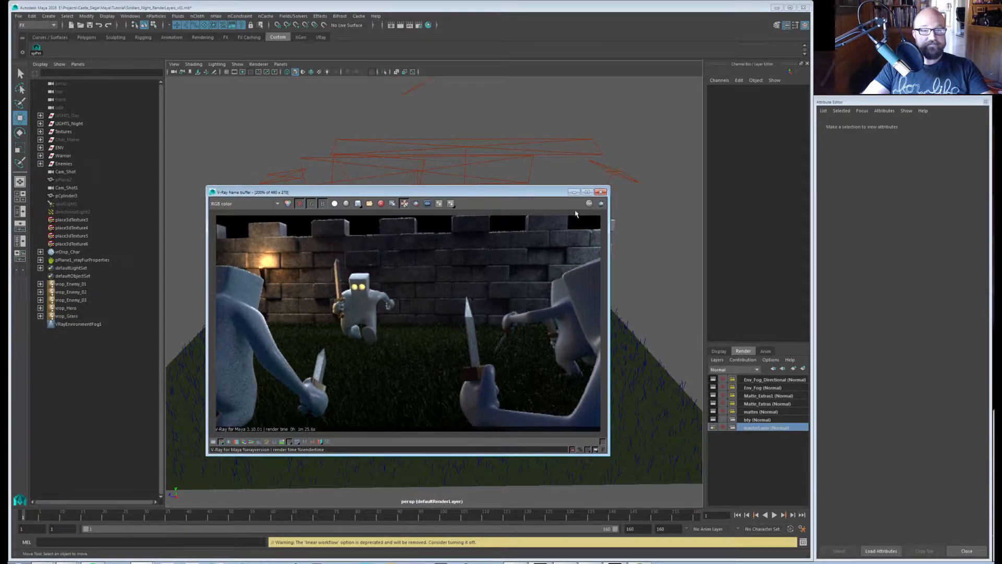
left_click_drag(530, 198, 1001, 151)
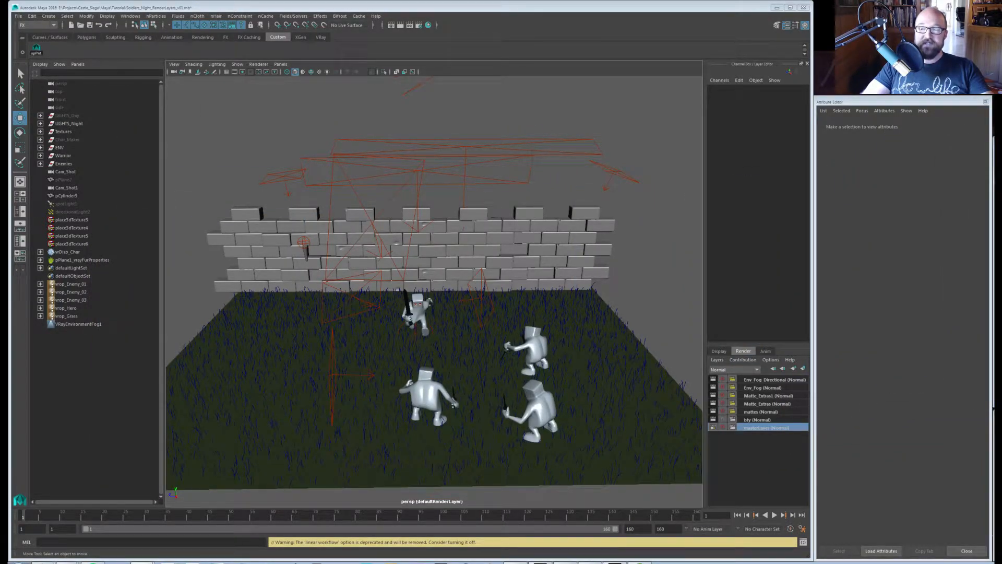
Create a new empty render layer and enable Global in its attributes to include the whole scene.
left_click(793, 369)
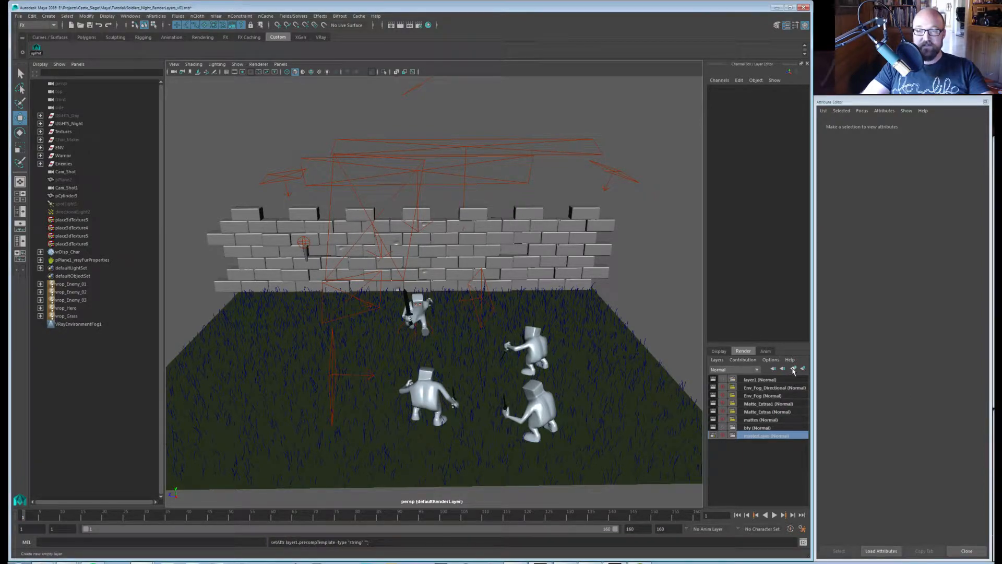
left_click(762, 379)
right_click(762, 383)
left_click(781, 481)
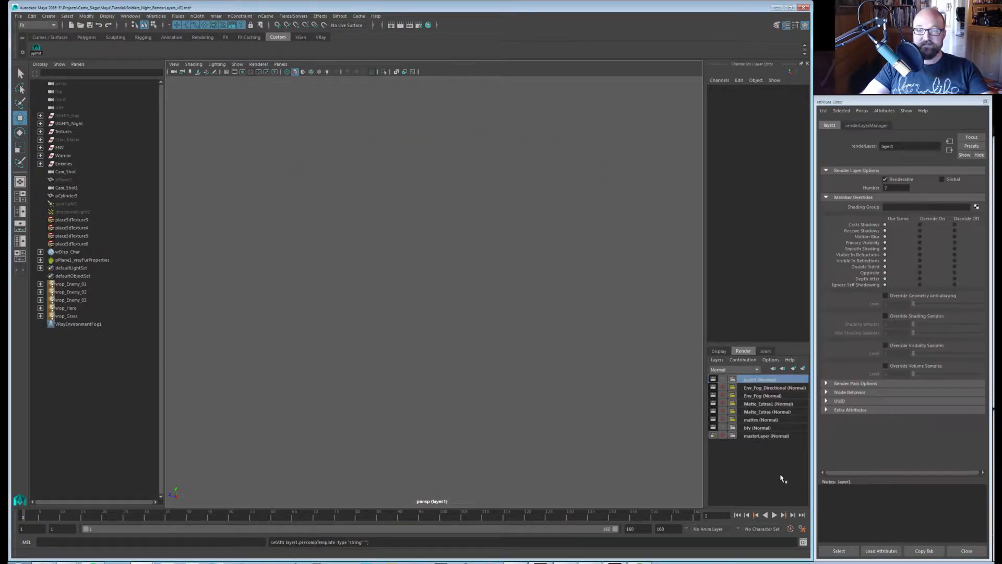
left_click(958, 181)
Rename the new render layer New_Ball.
double_click(756, 380)
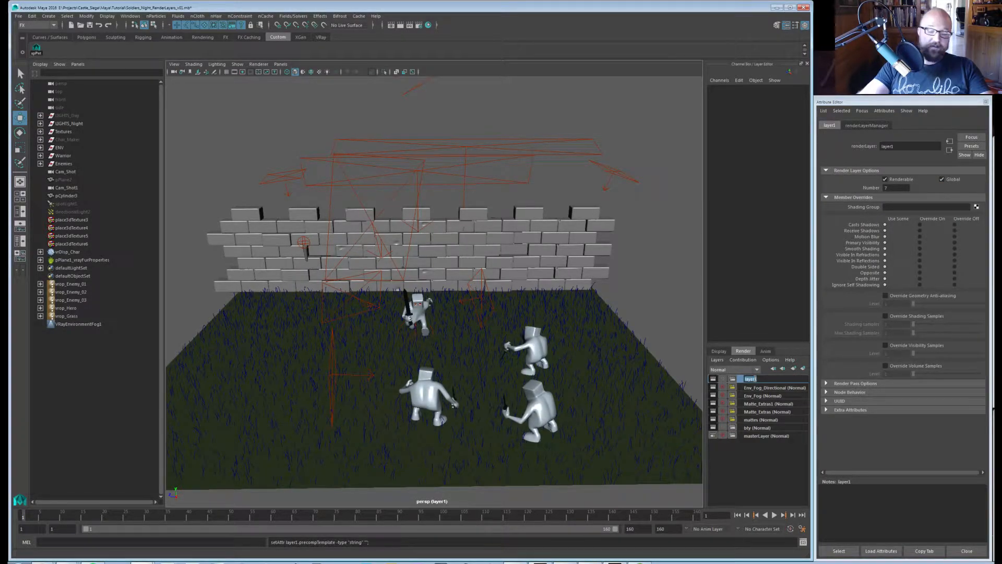
type("New")
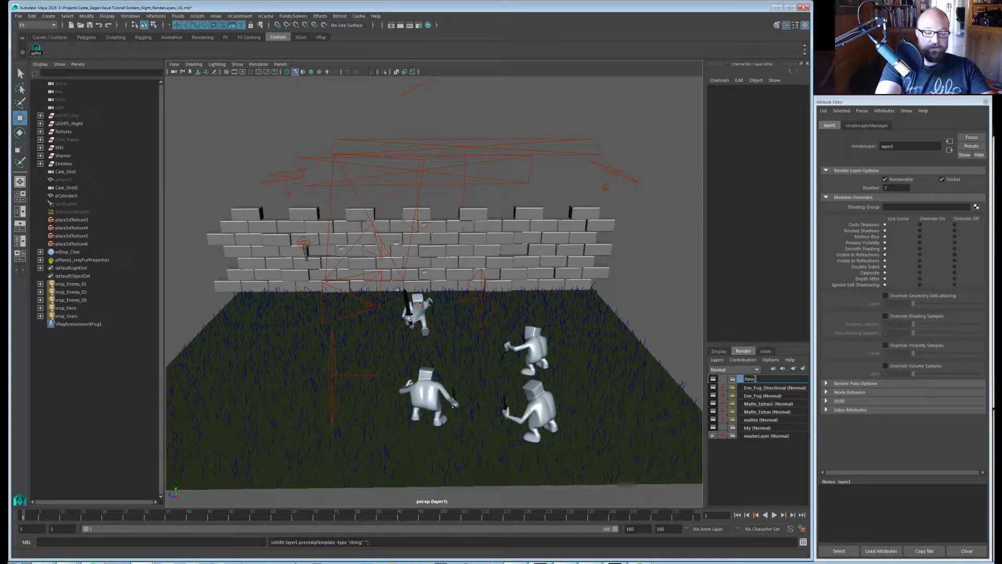
type("_Ball")
key("Return")
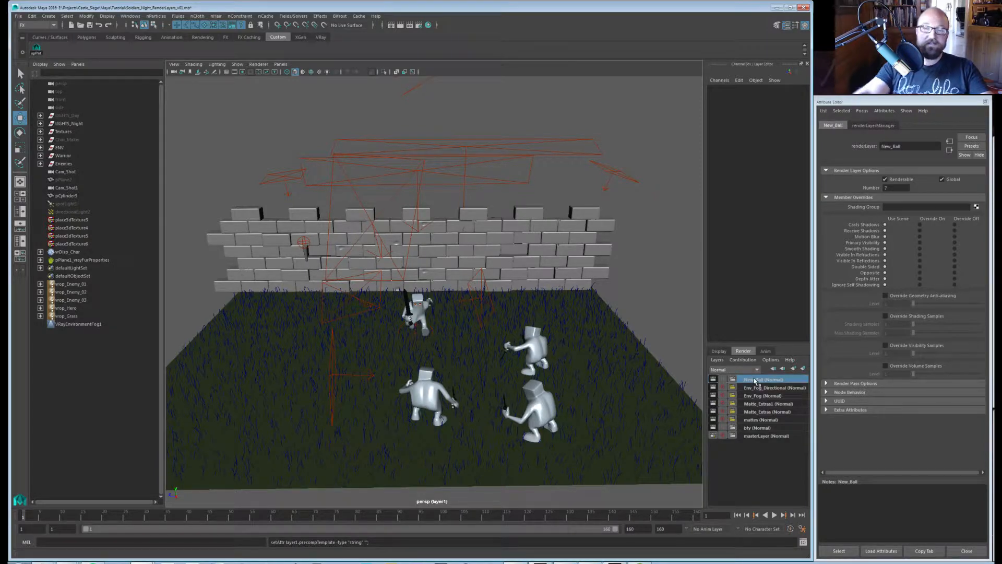
Create a polygon sphere in the middle of the battle scene while the New_Ball layer is active.
left_click_drag(588, 346, 556, 344, "alt")
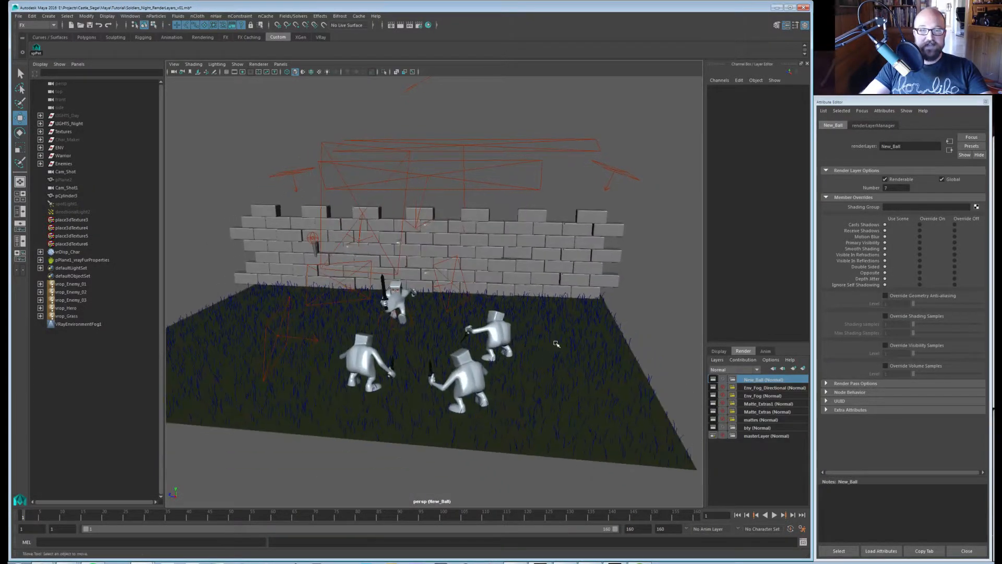
left_click_drag(477, 325, 399, 356, "alt")
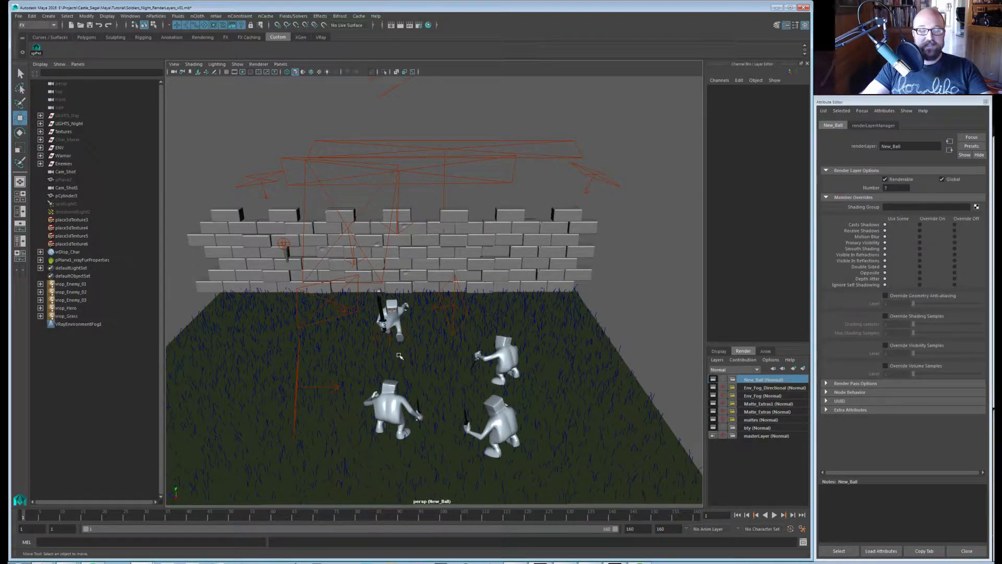
middle_click_drag(429, 349, 436, 360, "alt")
left_click_drag(435, 360, 389, 340, "alt")
middle_click_drag(389, 339, 390, 371, "alt")
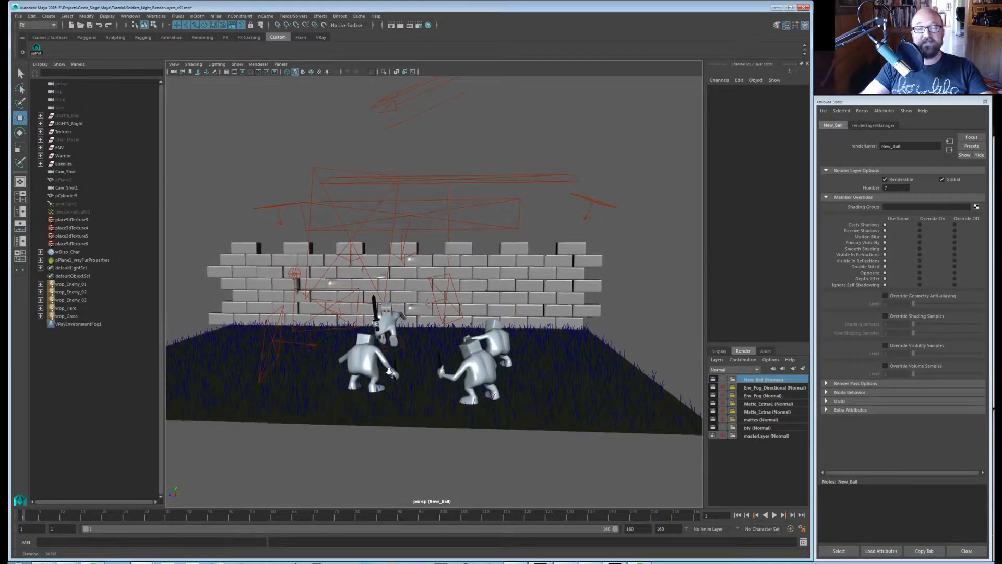
right_click_drag(389, 371, 445, 389, "alt")
middle_click_drag(445, 389, 455, 362, "alt")
mouse_move(455, 363)
left_mouse_down("alt")
mouse_move(461, 337)
mouse_move(457, 357)
left_mouse_up("alt")
middle_click_drag(432, 386, 443, 360, "alt")
mouse_move(443, 360)
left_mouse_down("alt")
mouse_move(448, 338)
mouse_move(446, 351)
left_mouse_up("alt")
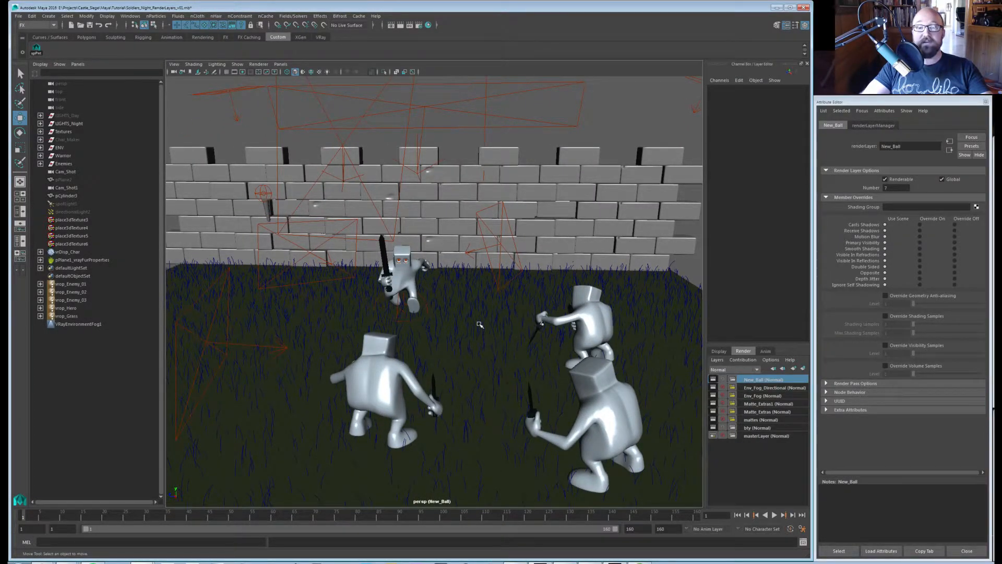
left_click_drag(479, 324, 469, 369, "alt")
middle_click_drag(469, 370, 472, 344, "alt")
right_click_drag(472, 344, 457, 336, "alt")
left_click_drag(458, 337, 464, 359, "alt")
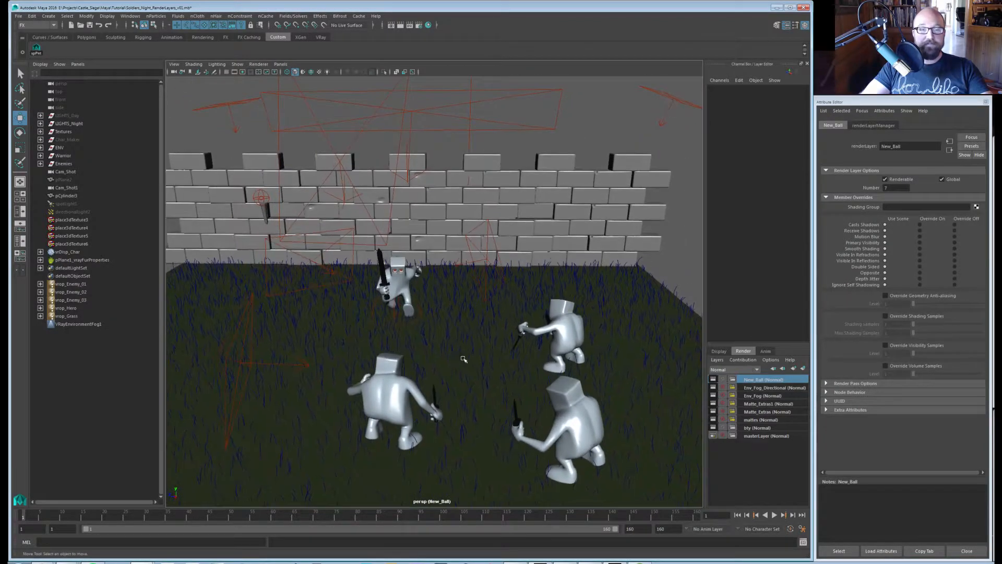
middle_click_drag(489, 391, 478, 365, "alt")
right_click_drag(478, 365, 479, 359, "alt")
key("space")
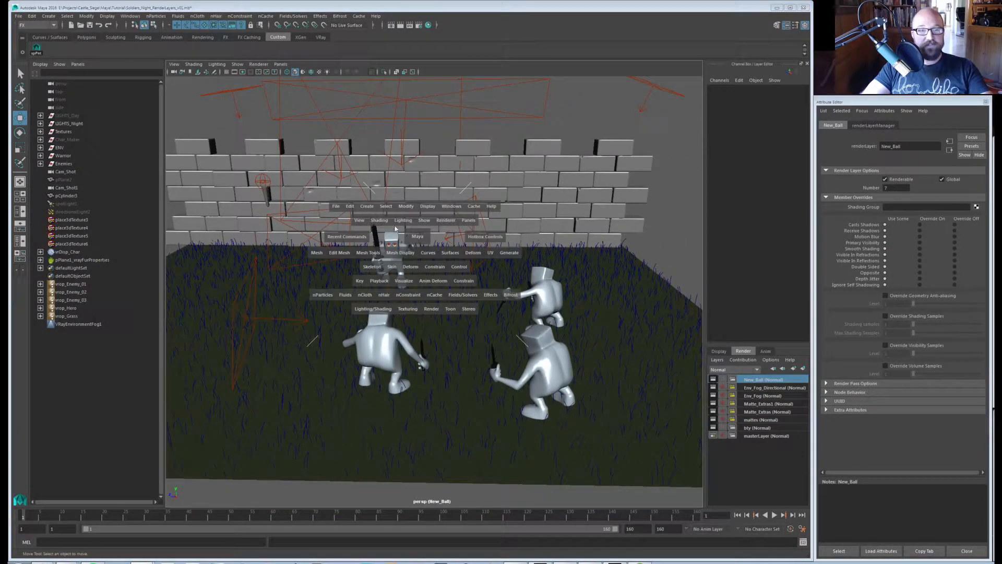
left_click(367, 206)
mouse_move(397, 237)
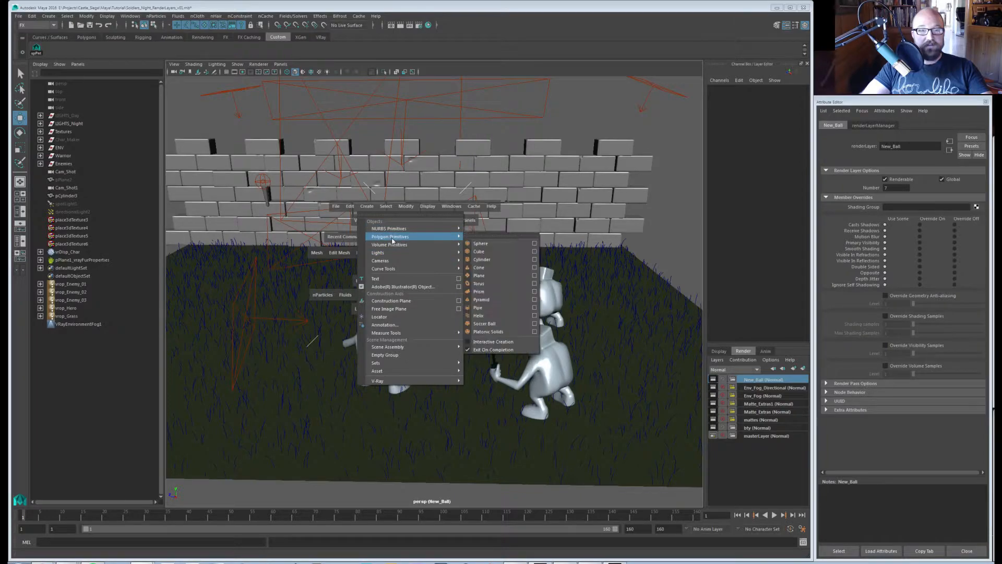
left_click(500, 246)
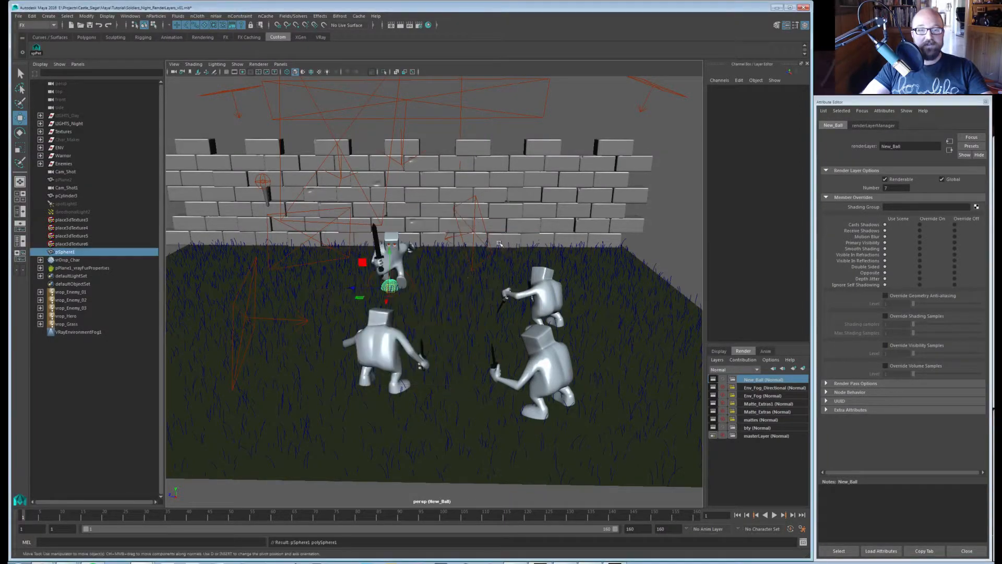
Scale the sphere uniformly to about 2.86 and switch to the Move tool.
key("r")
middle_click_drag(304, 351, 344, 349)
key("w")
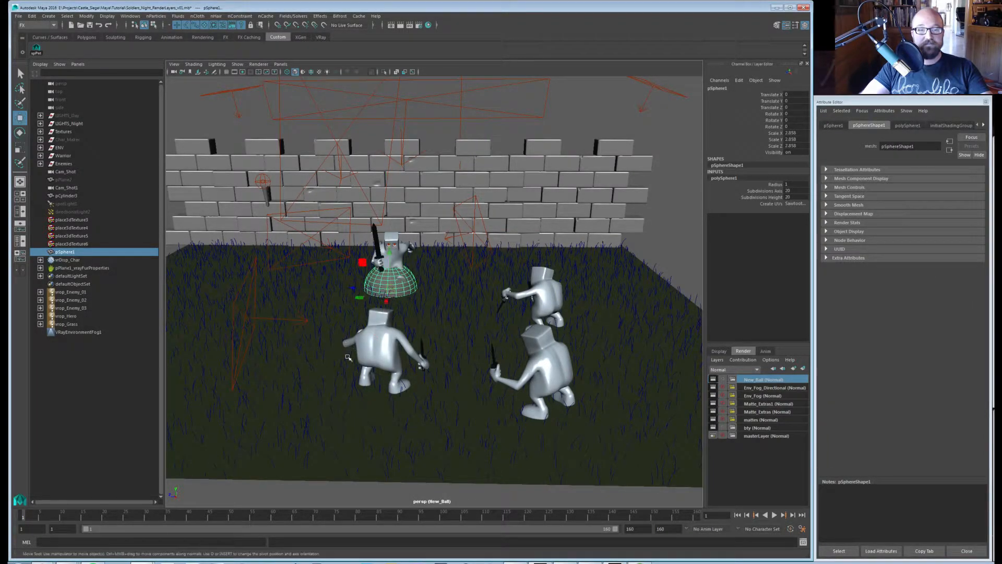
Move the sphere along the ground to just beside the sword-carrying hero, at about X -4.6.
middle_click_drag(339, 394, 385, 390, "shift")
left_click_drag(335, 424, 478, 439, "alt")
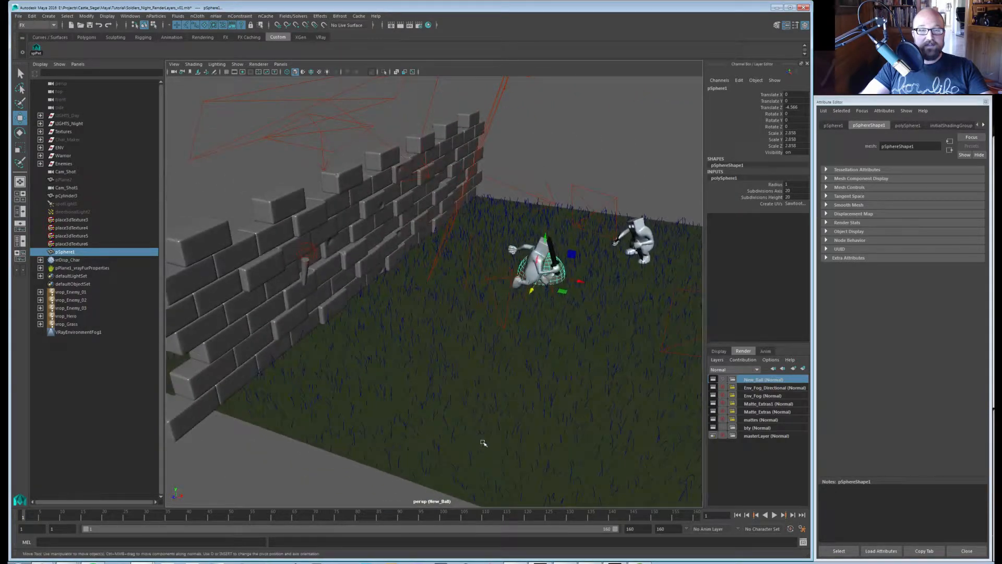
middle_click_drag(484, 443, 444, 431, "shift")
left_click_drag(514, 434, 449, 419, "alt")
middle_click_drag(449, 419, 468, 421, "shift")
mouse_move(468, 421)
left_mouse_down("alt")
mouse_move(454, 416)
mouse_move(470, 417)
left_mouse_up("alt")
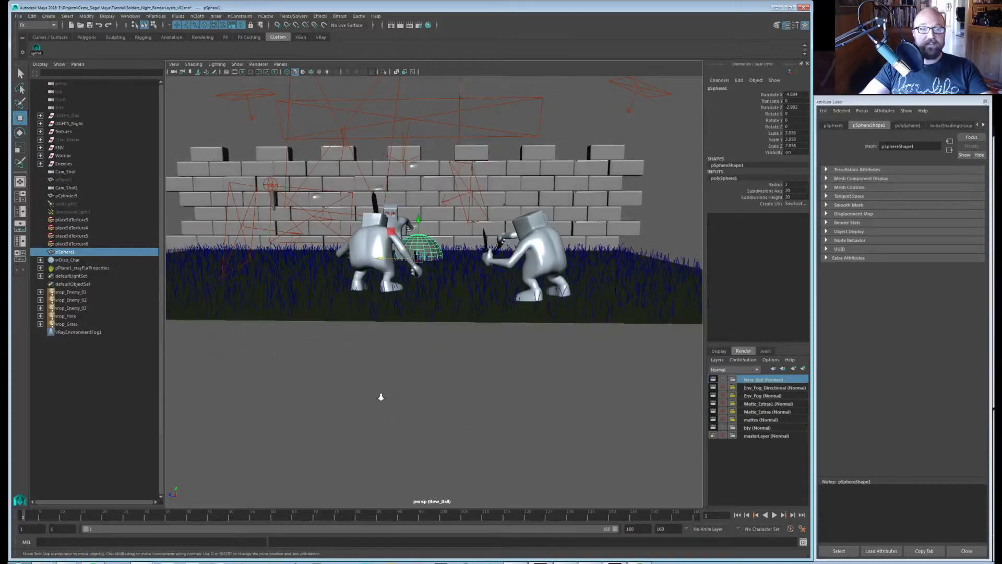
right_click_drag(381, 396, 441, 384, "alt")
middle_click_drag(440, 384, 455, 413, "alt")
right_click_drag(399, 373, 427, 367, "alt")
middle_click_drag(427, 366, 423, 401, "alt")
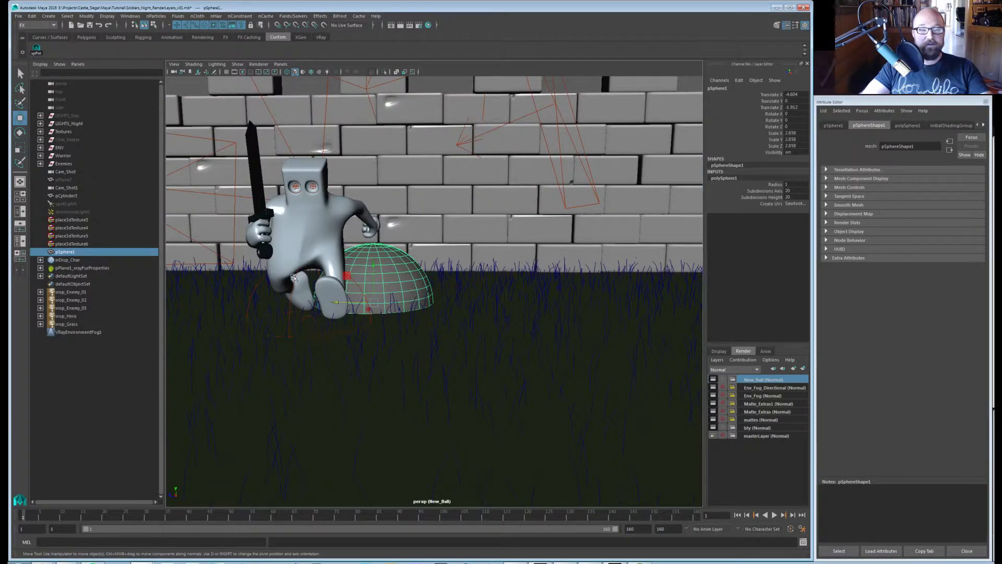
right_click_drag(411, 313, 412, 290, "alt")
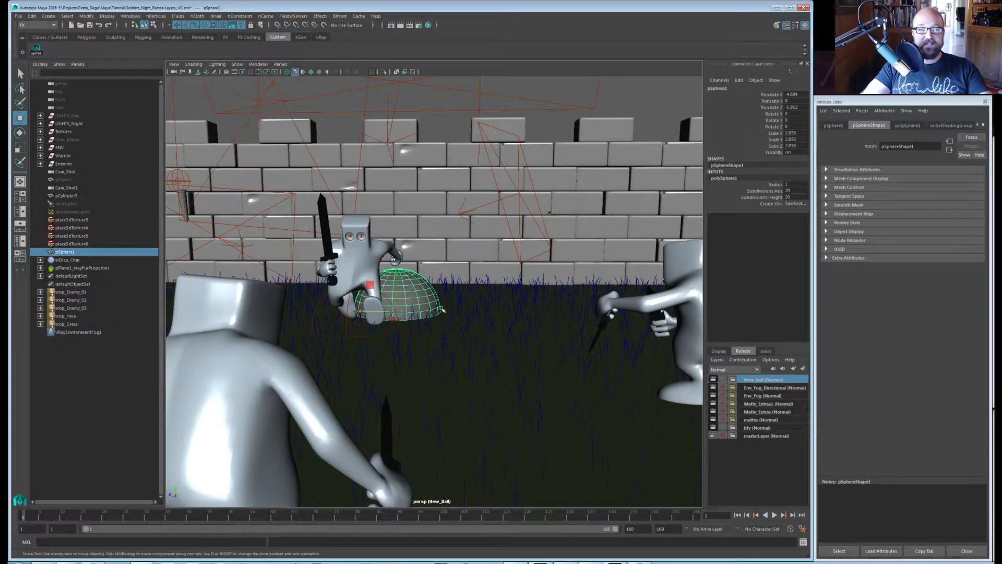
left_click_drag(431, 334, 444, 356, "alt")
Assign a new VRay Mtl material to the sphere.
right_click(409, 301)
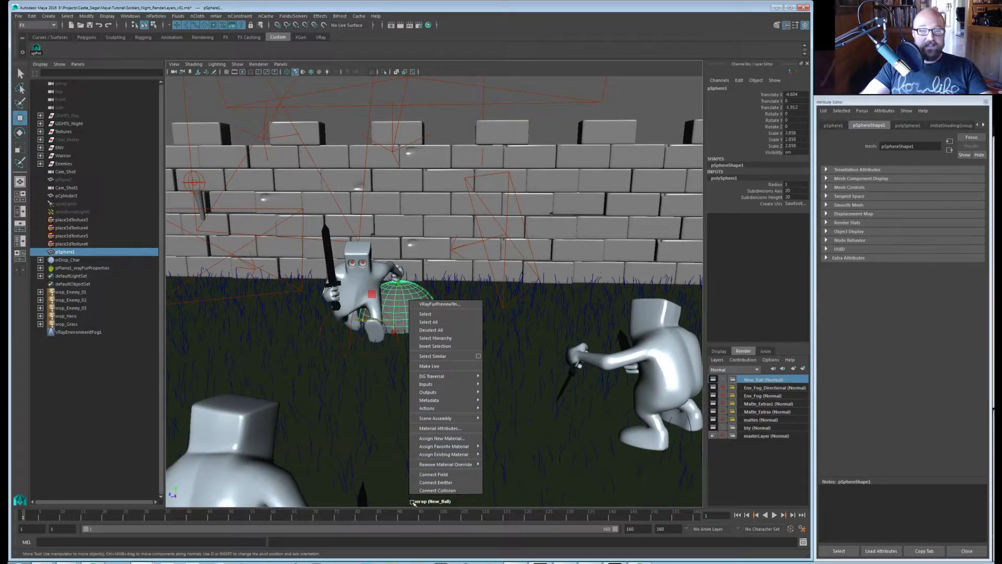
mouse_move(441, 445)
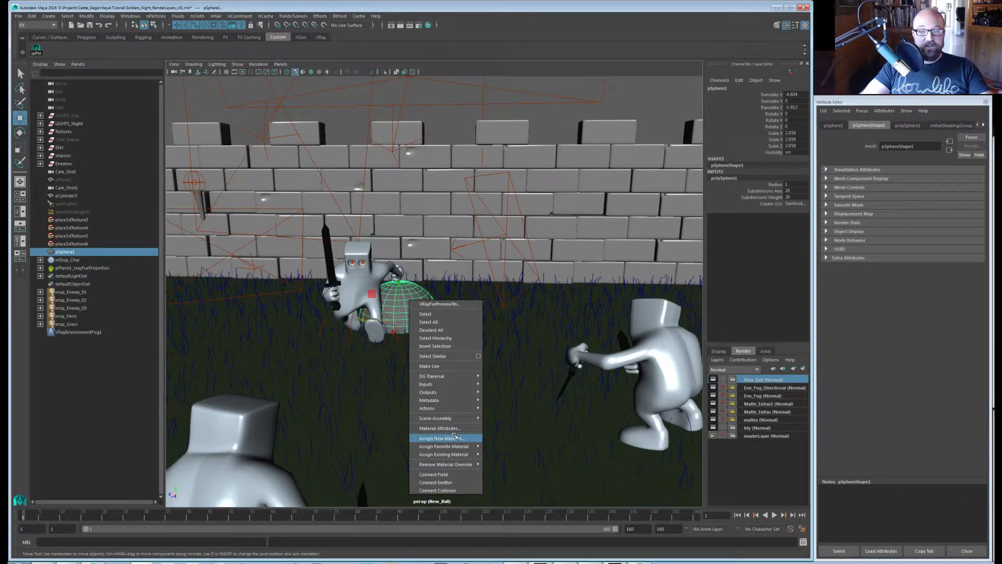
left_click(456, 439)
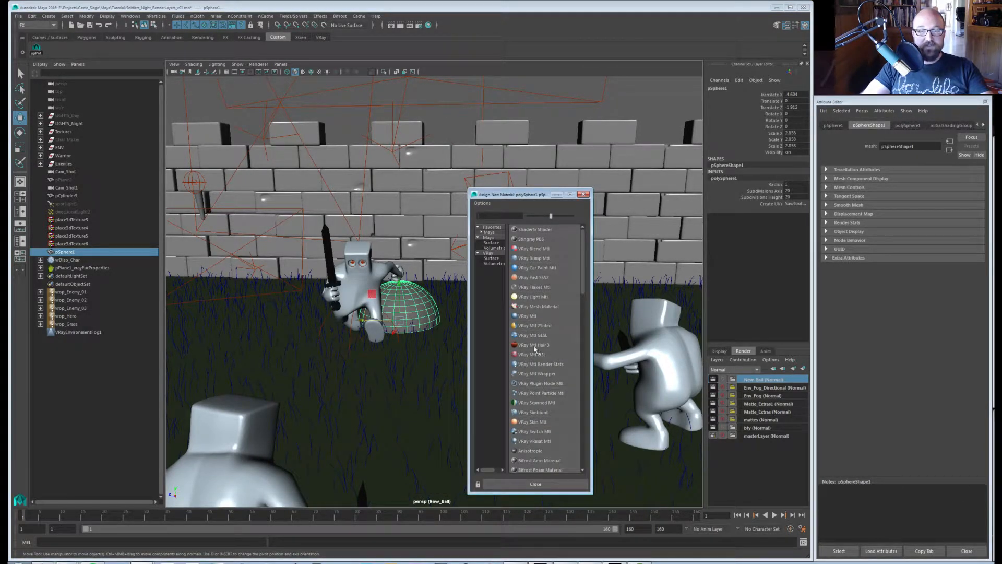
left_click(535, 316)
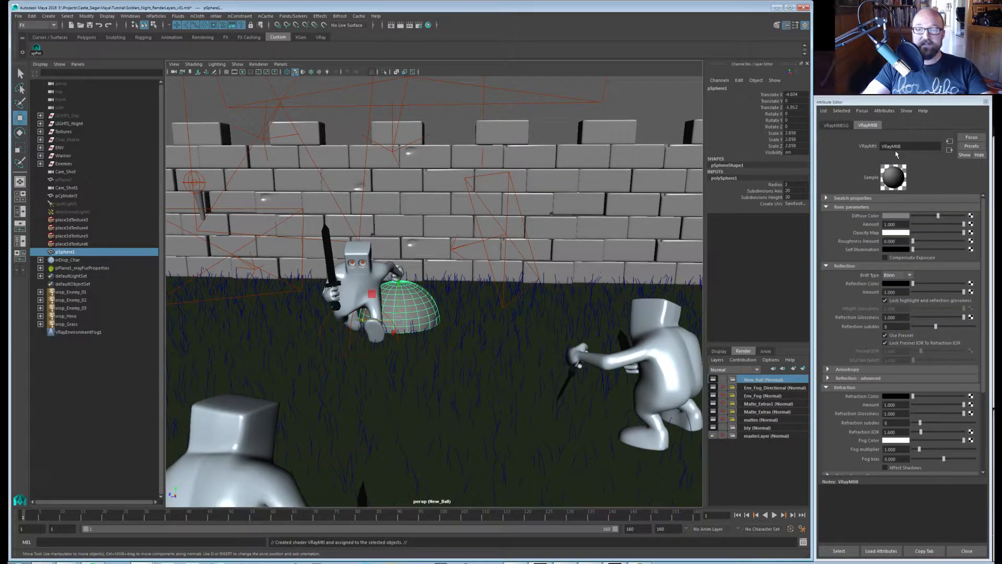
Set the sphere material's diffuse color to fully saturated bright red.
left_click(903, 216)
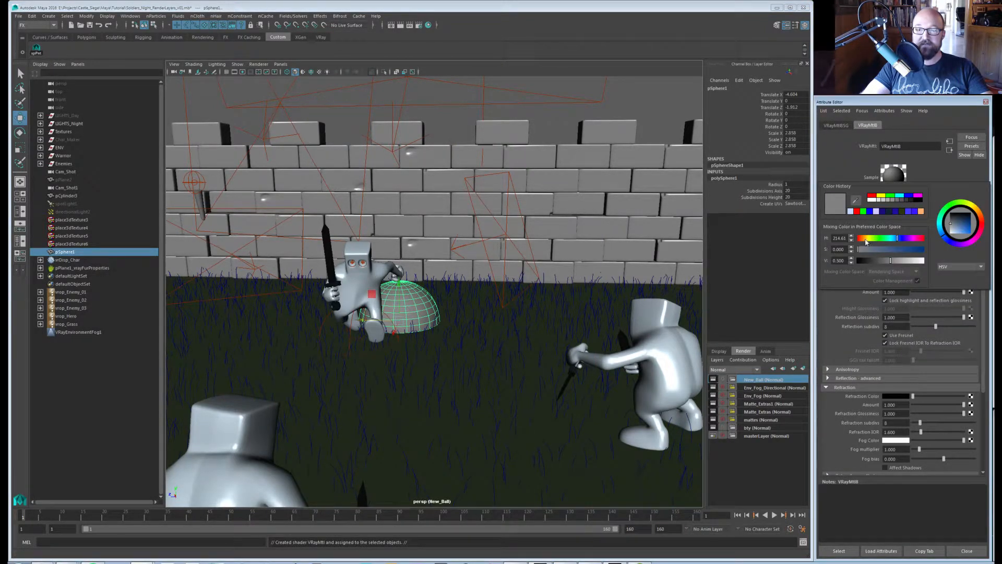
left_click_drag(864, 240, 926, 263)
left_click(920, 251)
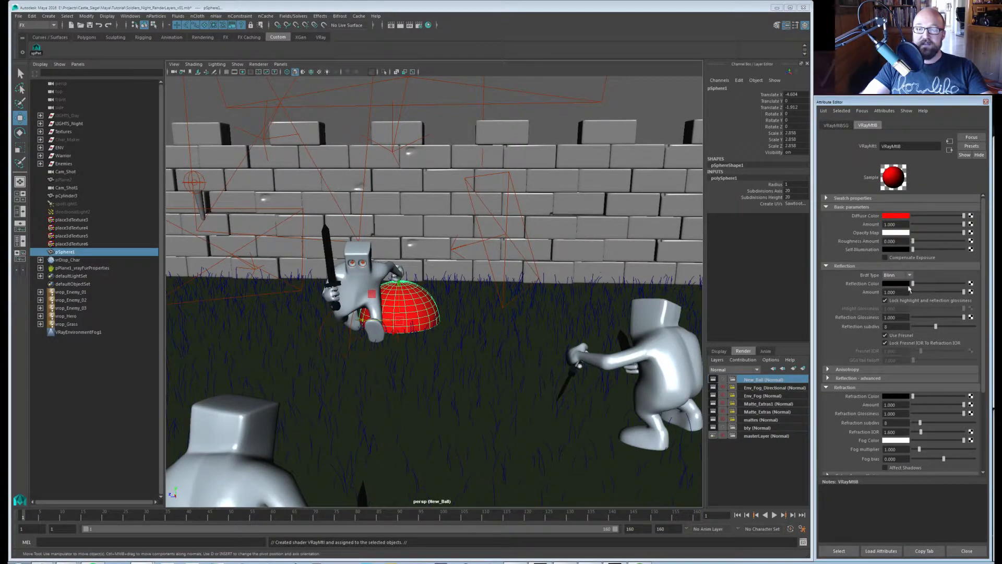
Set the sphere material's reflection color to white and its reflection glossiness to 0.8.
left_click_drag(913, 284, 964, 283)
left_click_drag(900, 317, 794, 299)
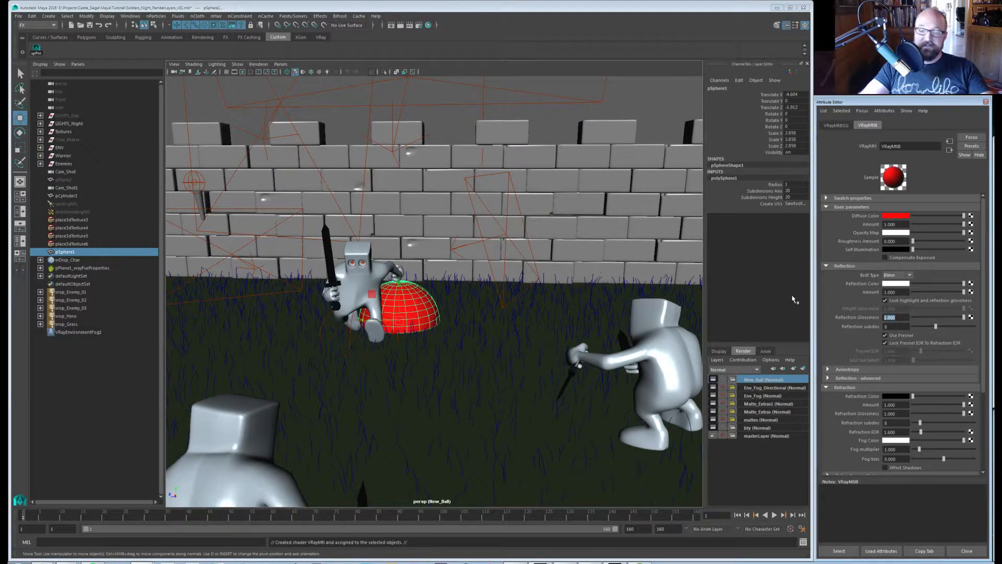
type("0.6")
key("Return")
type("0.8")
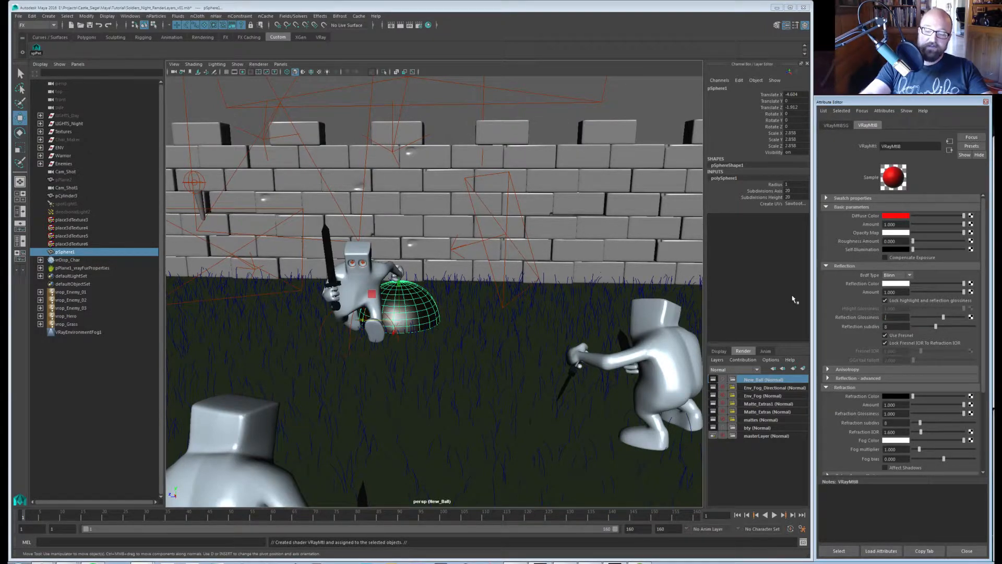
key("Return")
Apply a single V-Ray object properties node to the sphere, rename it vrop_Ball, and select it.
mouse_move(496, 346)
right_mouse_down("alt")
mouse_move(471, 342)
mouse_move(481, 343)
right_mouse_up("alt")
middle_click_drag(459, 298, 460, 312, "alt")
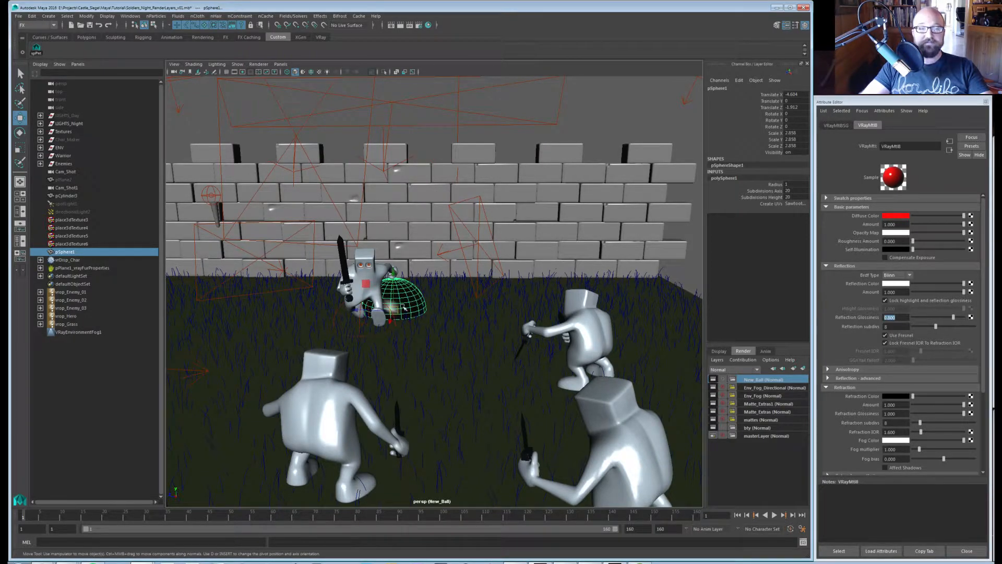
left_click(48, 16)
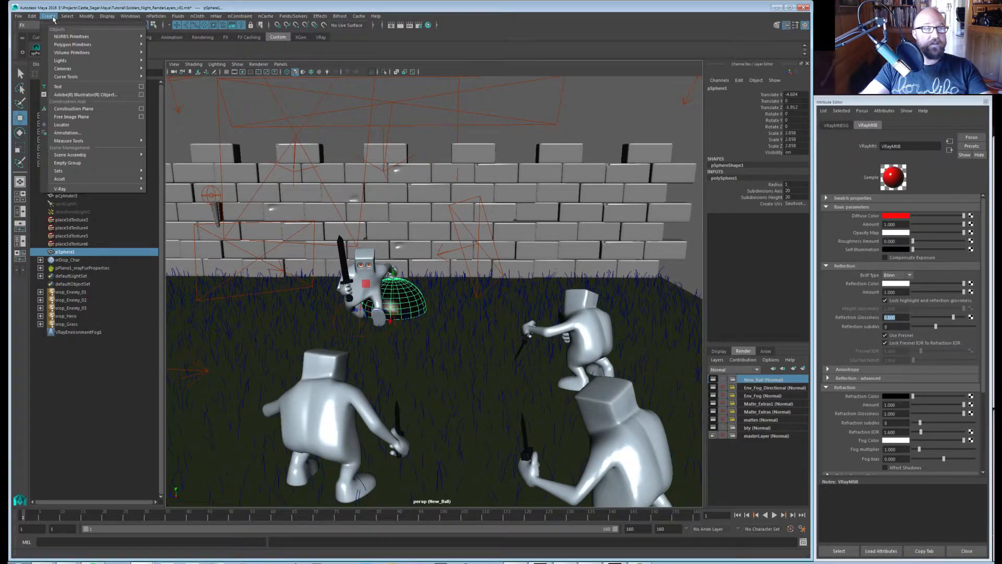
mouse_move(90, 190)
mouse_move(196, 307)
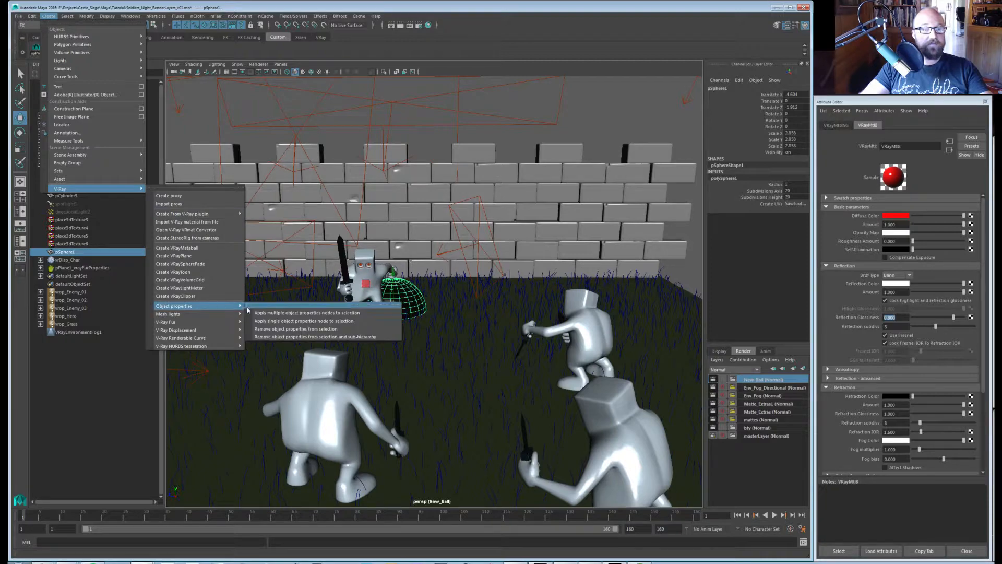
left_click(271, 321)
left_click(70, 341)
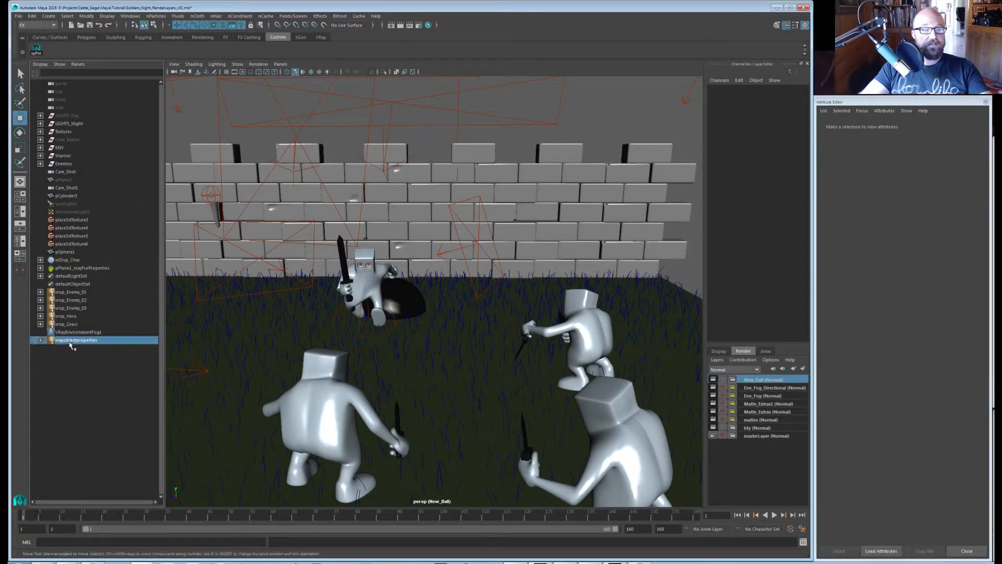
double_click(70, 341)
type("vrop_Ball")
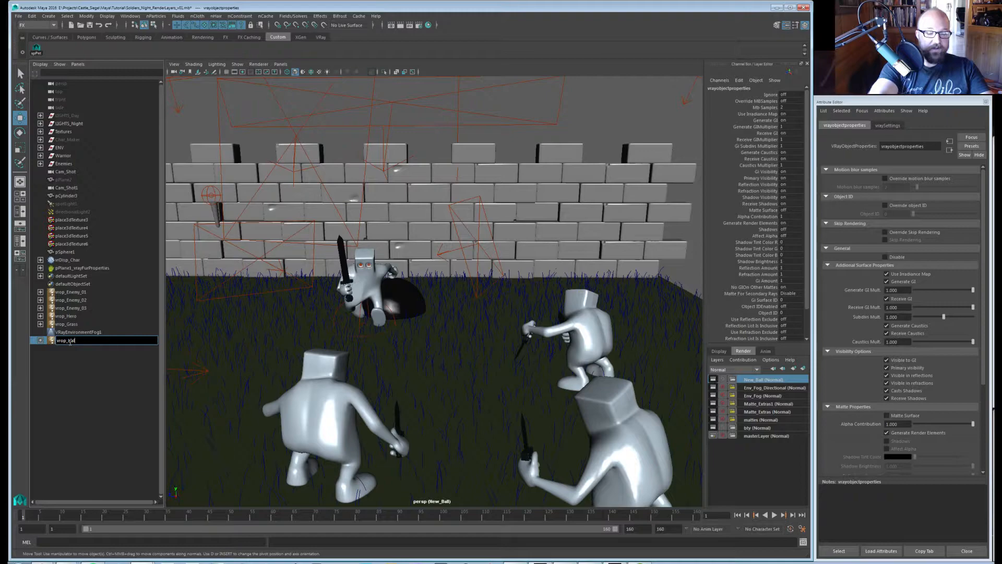
key("Return")
left_click(71, 351)
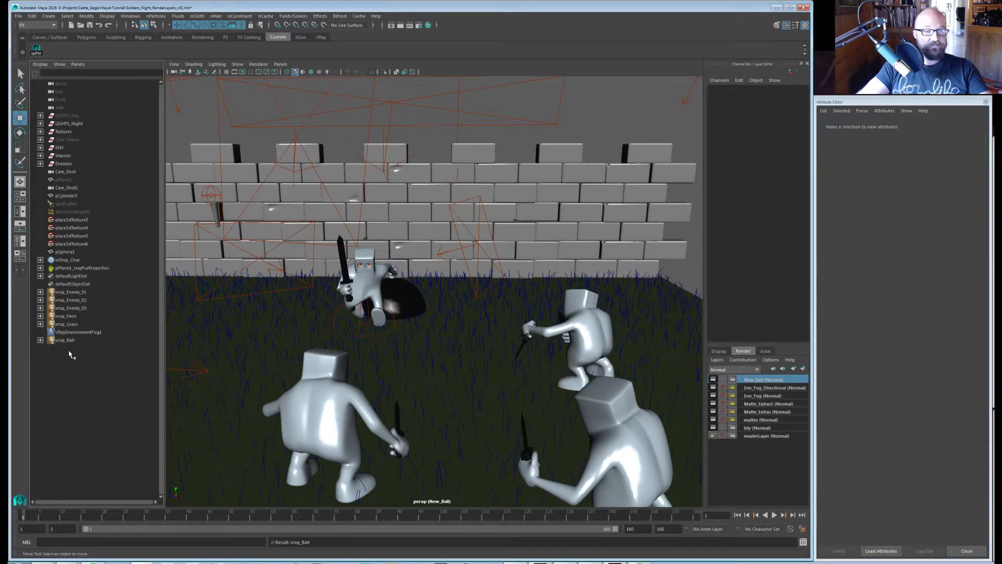
left_click(72, 341)
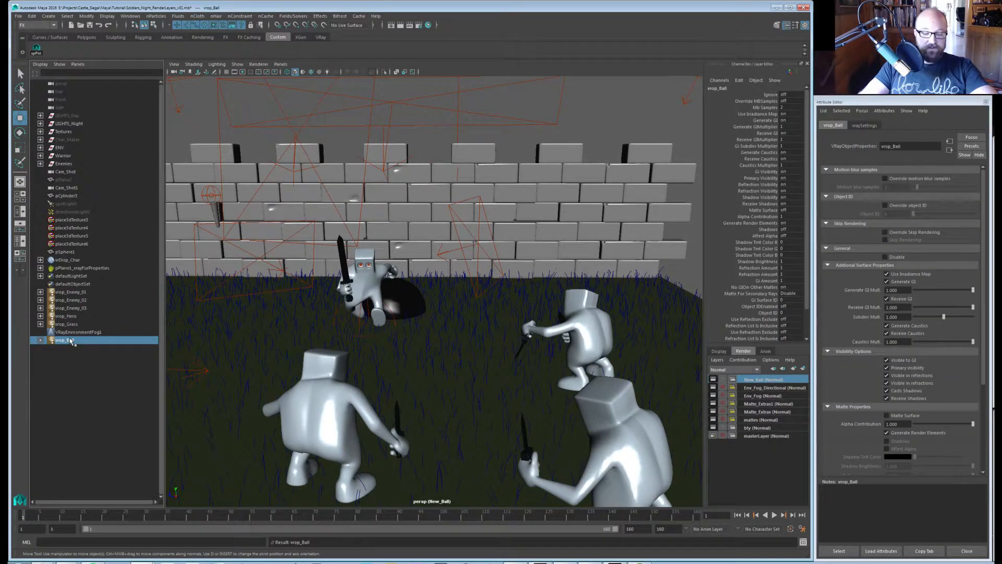
On vrop_Enemy_01, create New_Ball layer overrides that enable Matte Surface and set Alpha Contribution to -1.
left_click(71, 292)
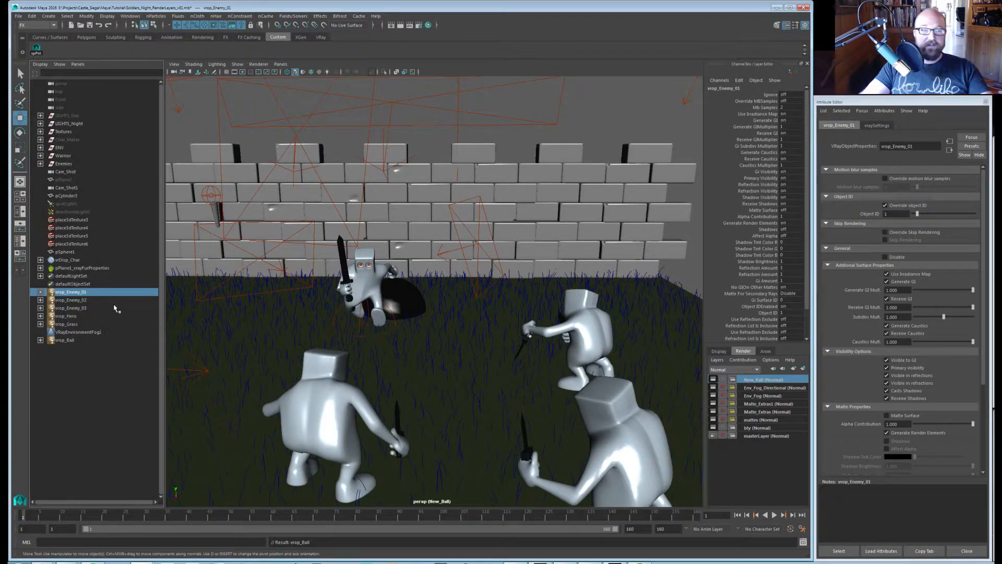
left_click(96, 300)
left_click(94, 292)
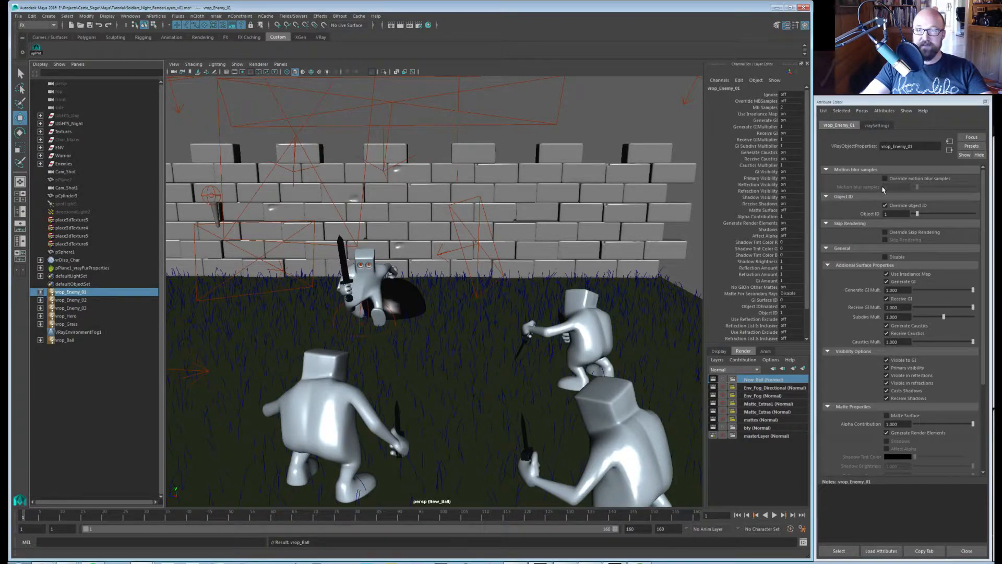
scroll(868, 269, "down", 3)
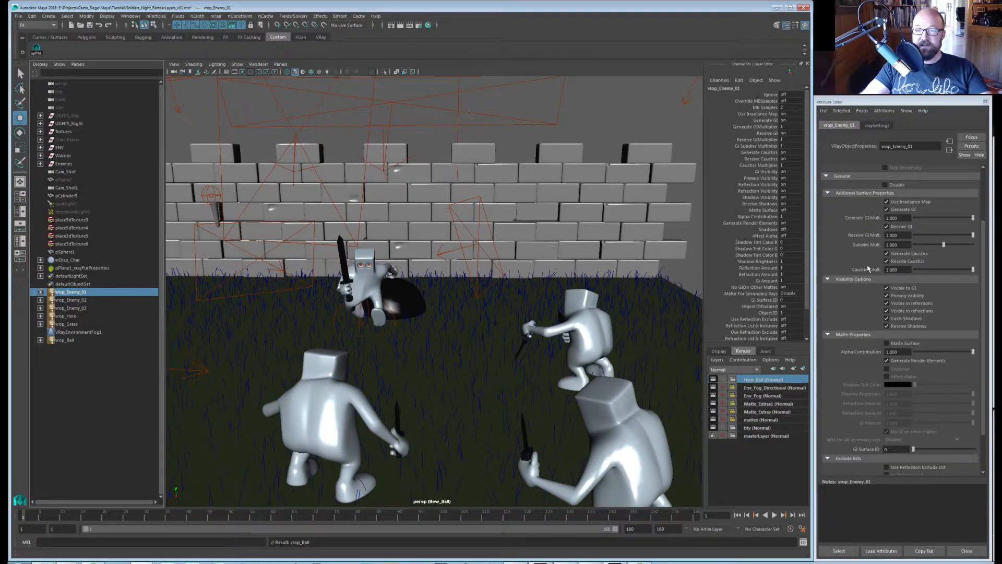
right_click(899, 347)
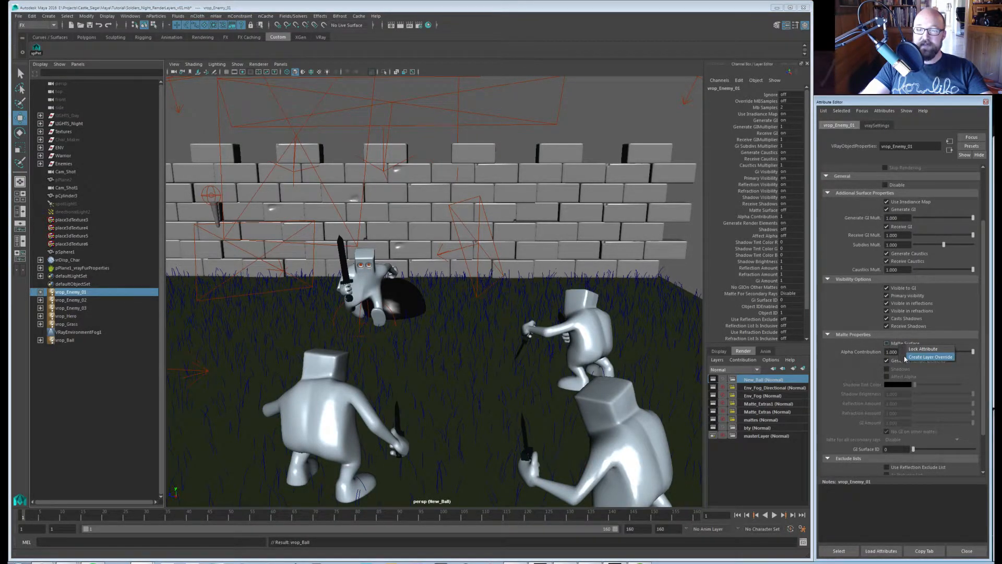
left_click(906, 357)
left_click(897, 344)
right_click(869, 354)
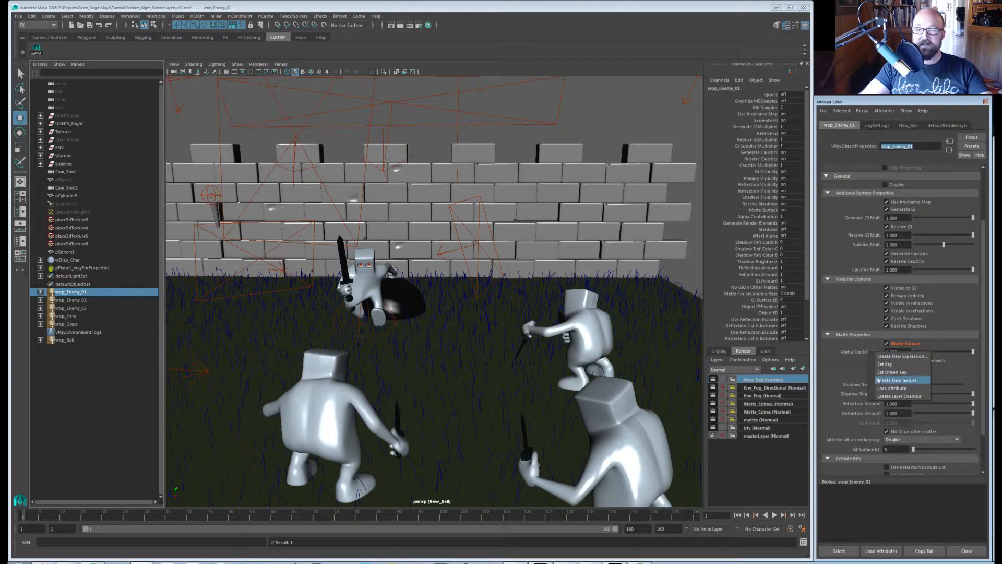
left_click(897, 396)
type("-1")
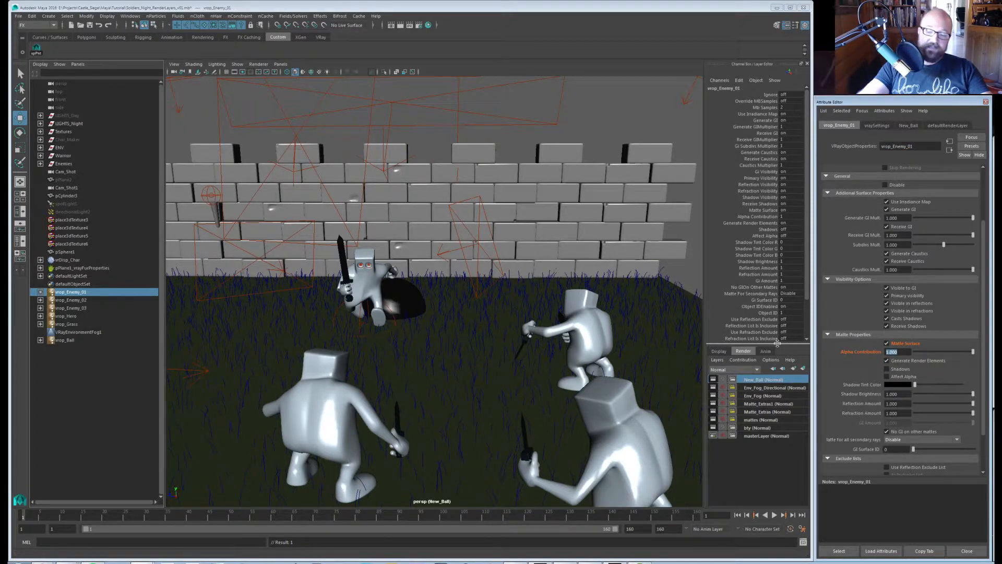
key("Return")
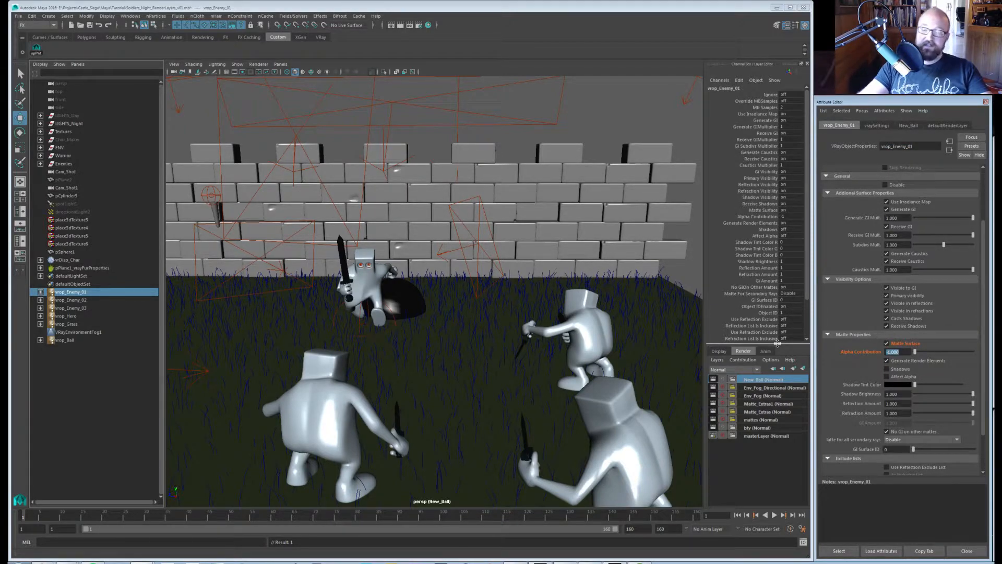
Add layer overrides on vrop_Enemy_01 that disable Generate Render Elements and enable Shadows and Affect Alpha.
right_click(912, 361)
left_click(915, 370)
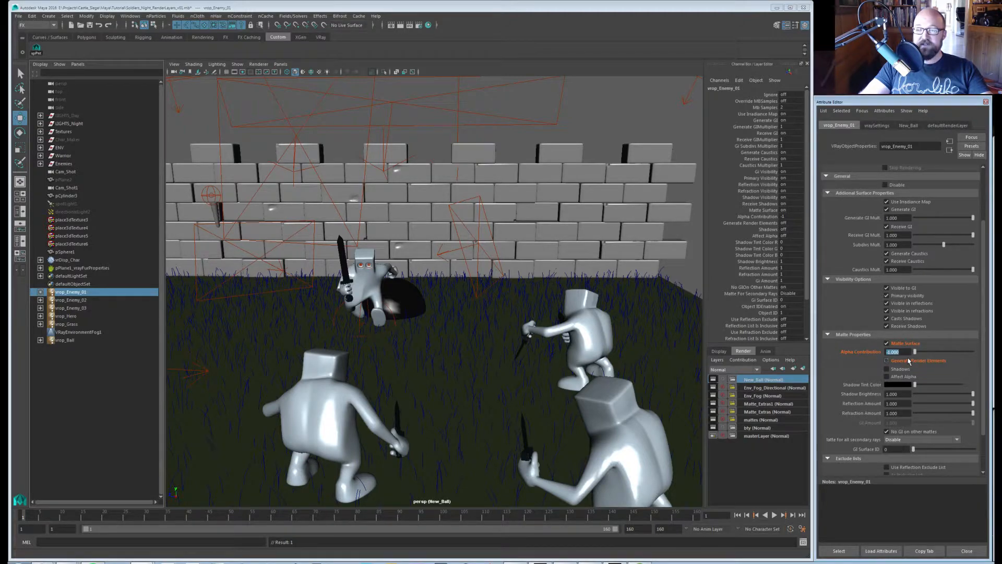
right_click(902, 373)
left_click(906, 382)
right_click(899, 377)
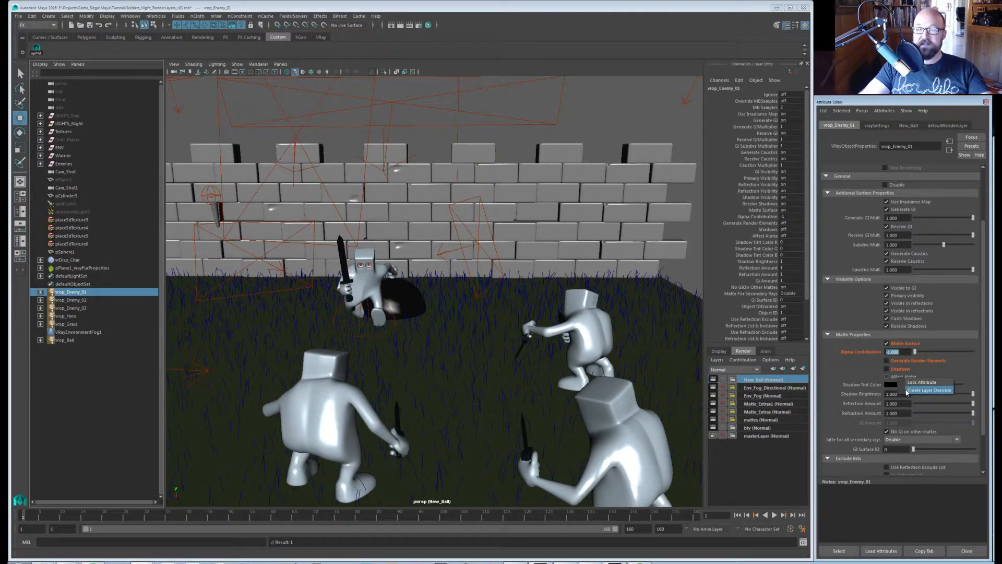
left_click(903, 385)
left_click(897, 377)
left_click(897, 369)
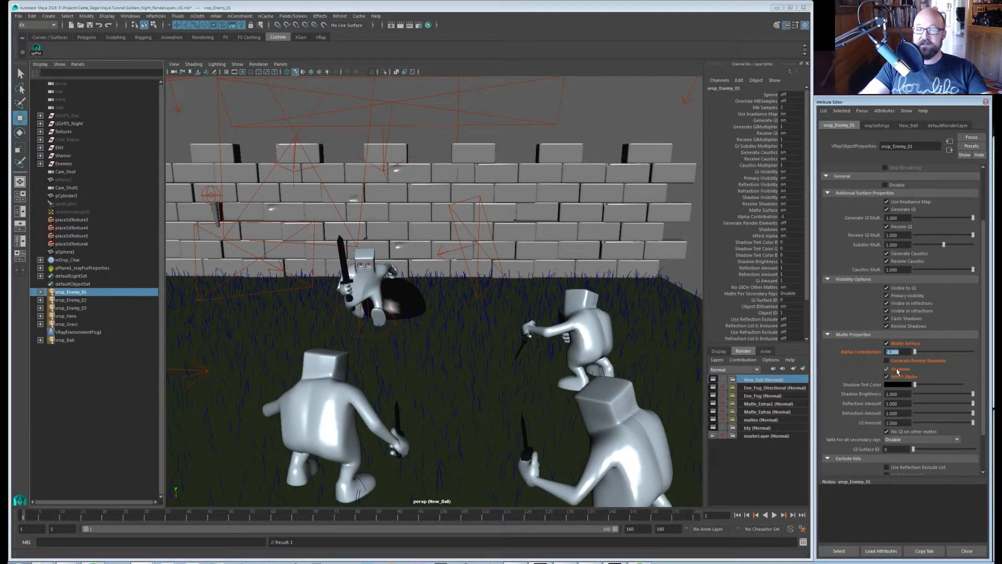
Add layer overrides on vrop_Enemy_01 for Shadow Brightness, Reflection Amount, Refraction Amount and GI Amount, all set to 0.
right_click(871, 394)
left_click(877, 414)
right_click(866, 406)
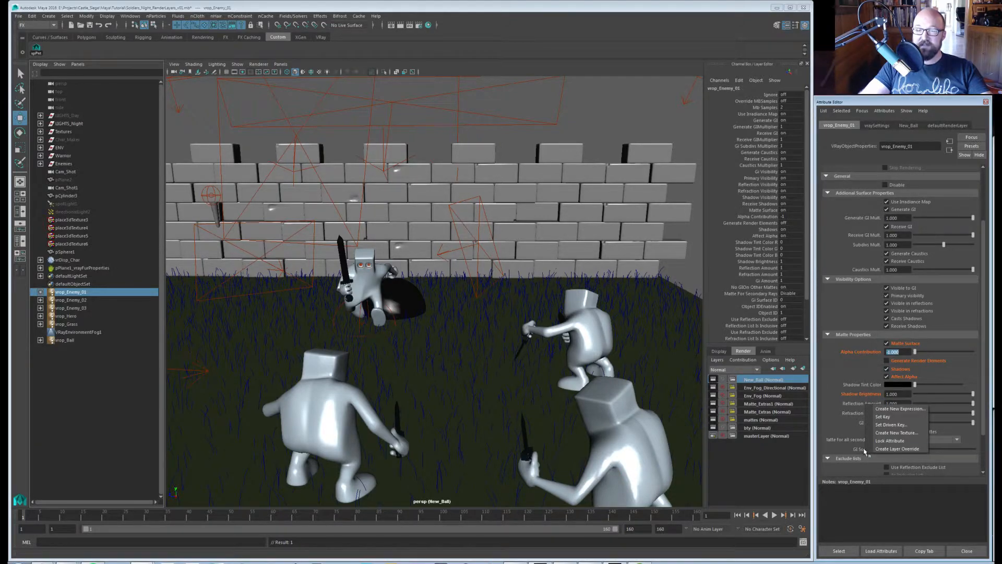
left_click(870, 448)
right_click(865, 414)
left_click(872, 457)
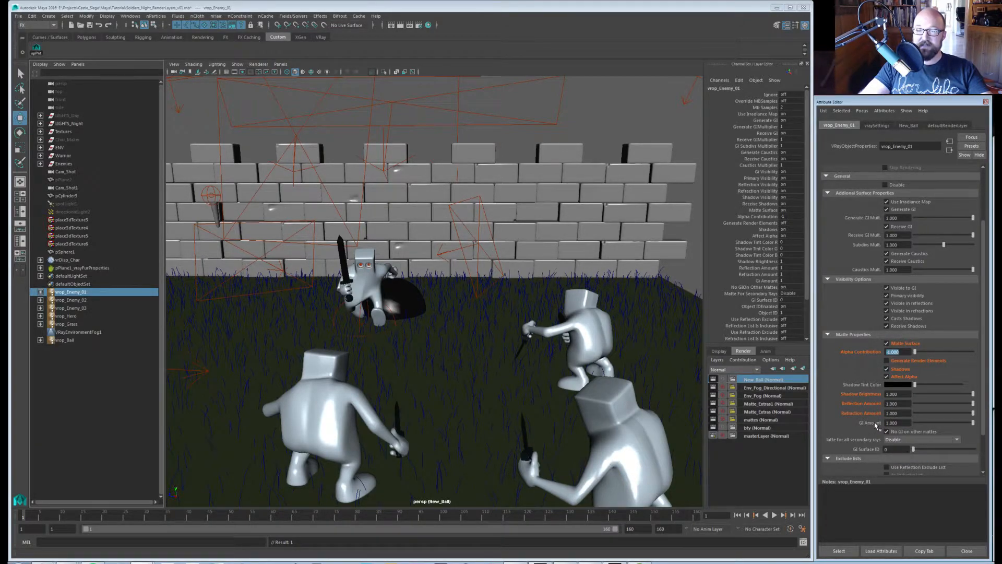
right_click(874, 423)
left_click(889, 467)
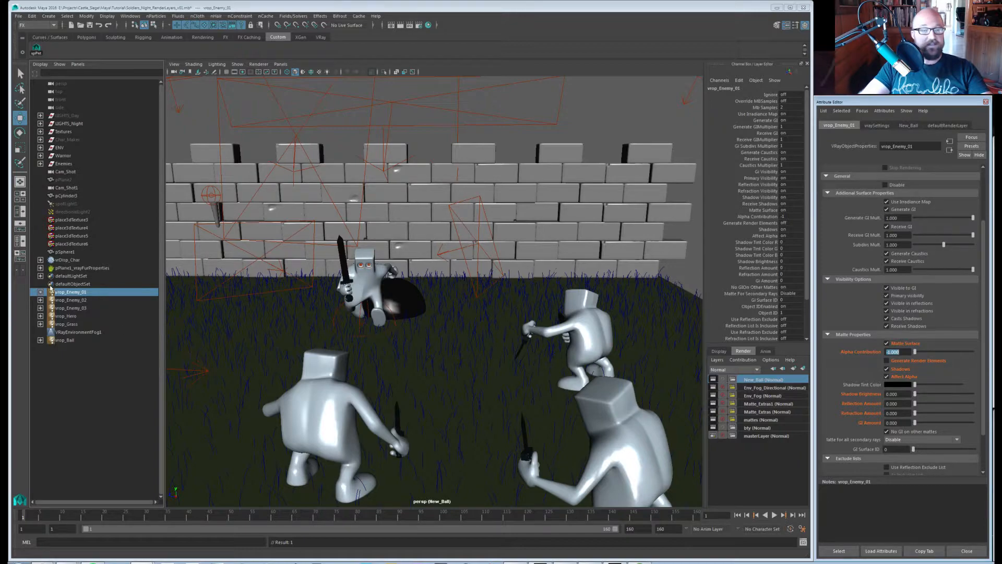
On vrop_Enemy_02, create New_Ball layer overrides that enable Matte Surface and set Alpha Contribution to -1.
left_click(64, 300)
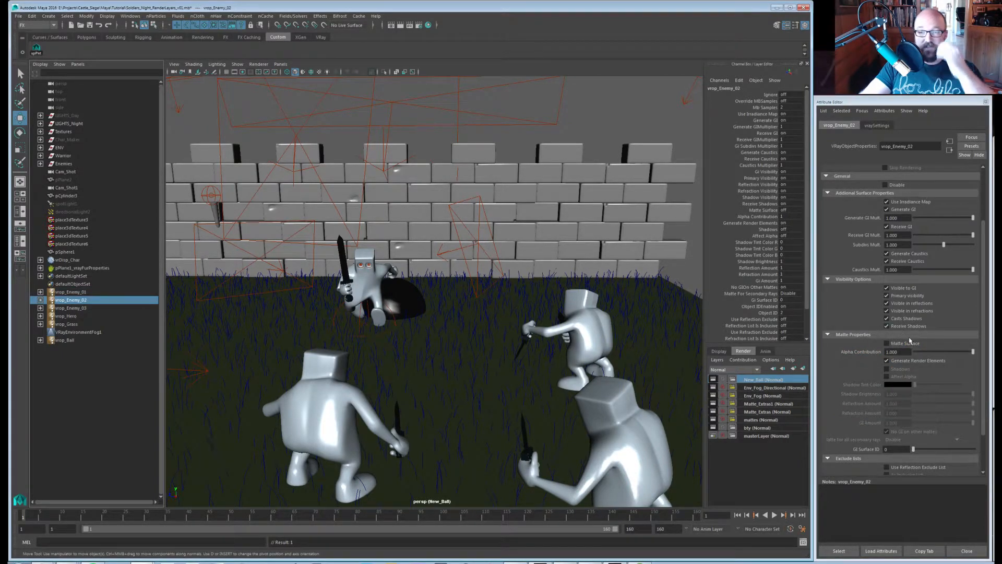
left_click(887, 342)
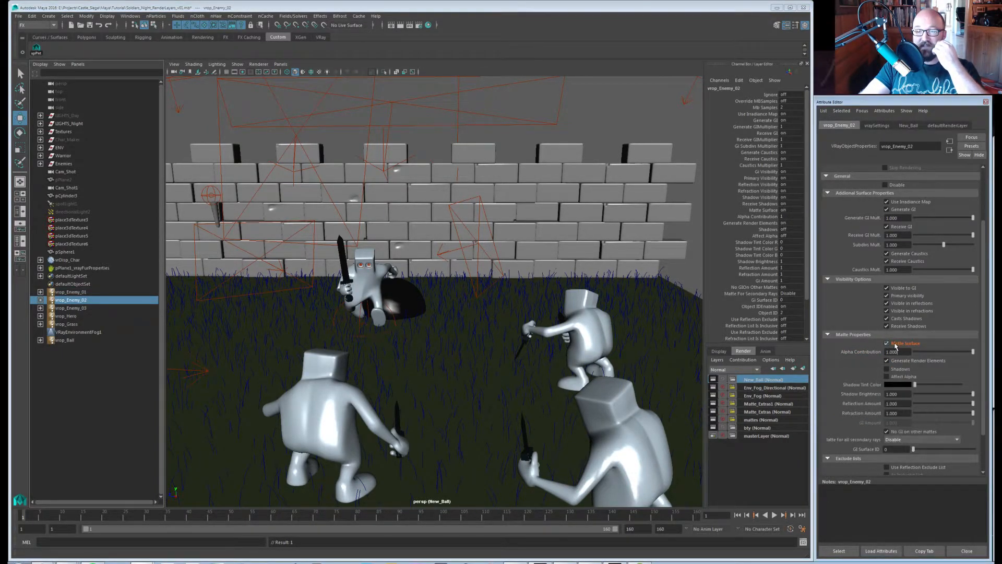
right_click(885, 351)
left_click(895, 396)
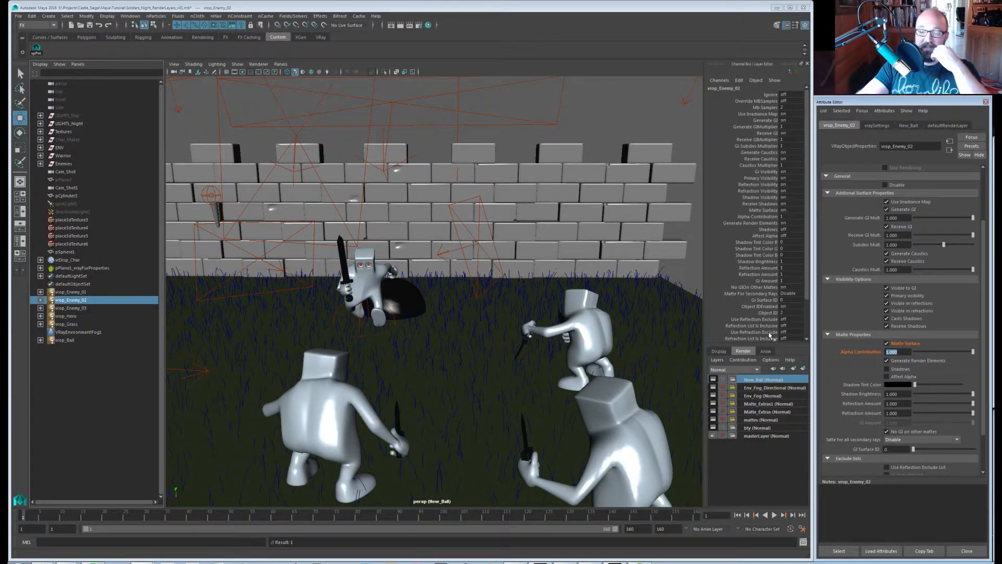
Add layer overrides on vrop_Enemy_02 that disable Generate Render Elements and enable Shadows and Affect Alpha.
right_click(930, 360)
left_click(932, 366)
right_click(901, 369)
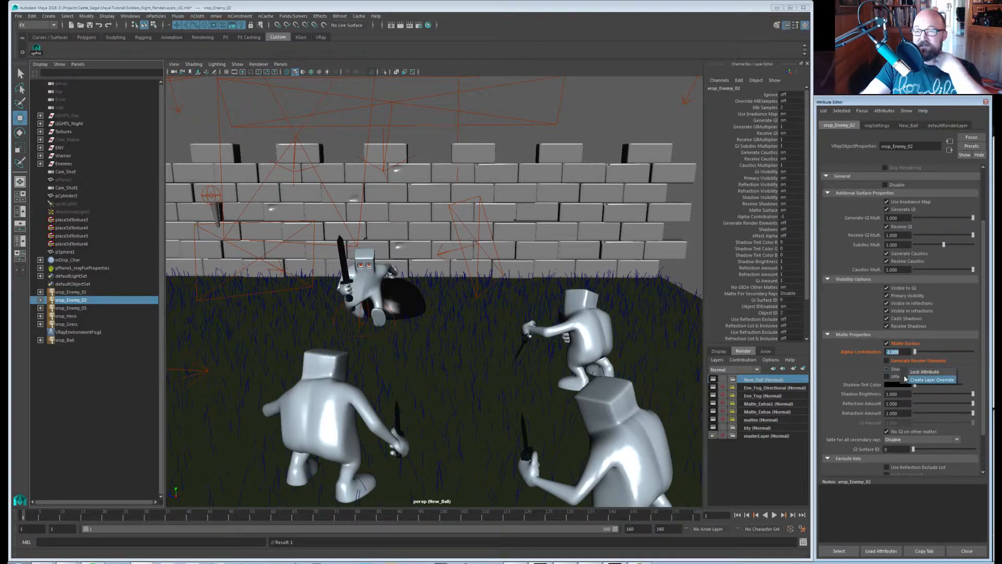
left_click(902, 374)
right_click(904, 376)
left_click(906, 381)
left_click(902, 369)
left_click(903, 376)
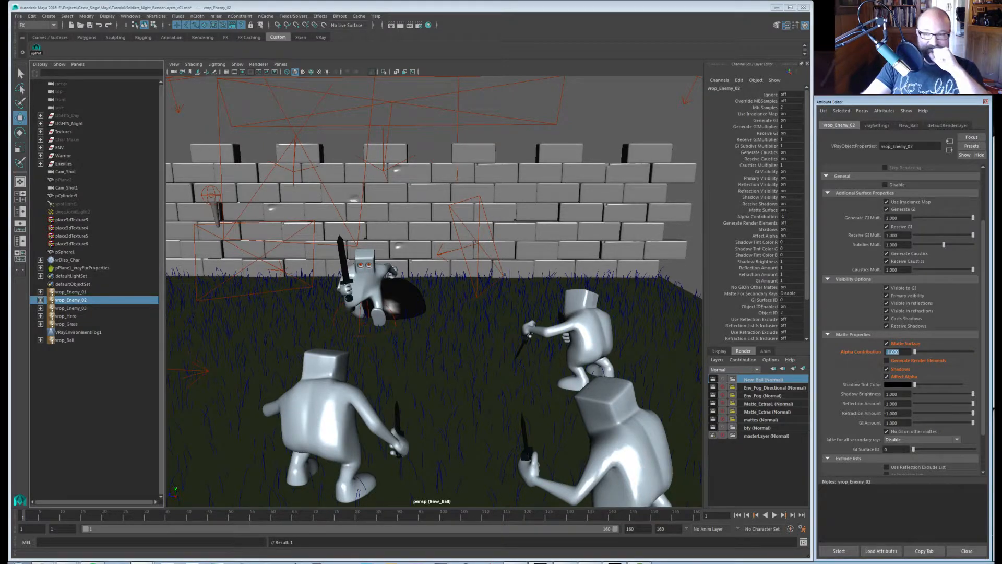
Add layer overrides on vrop_Enemy_02 for Shadow Brightness, Reflection Amount, Refraction Amount and GI Amount, all set to 0.
right_click(879, 394)
left_click(887, 441)
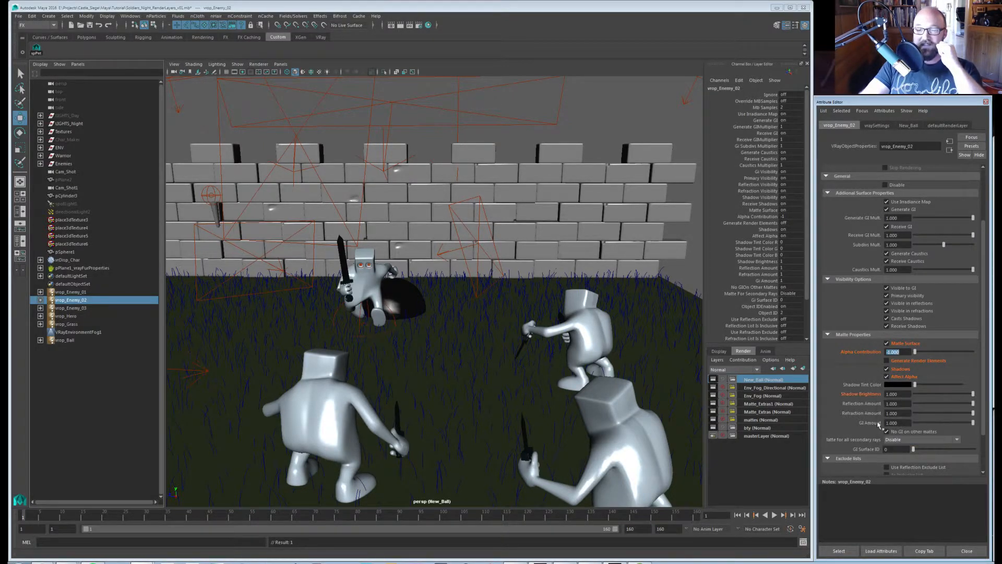
right_click(870, 405)
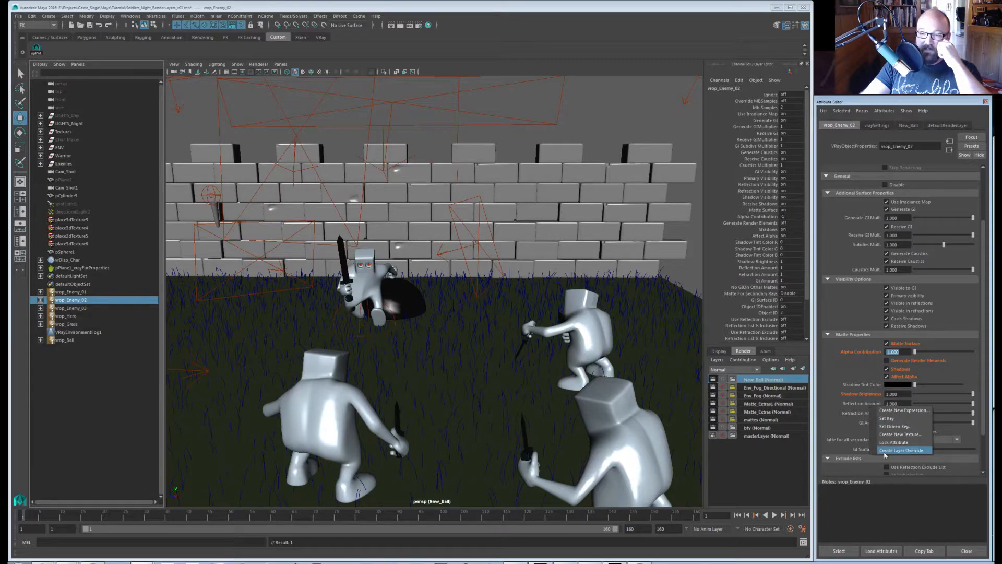
left_click(887, 450)
right_click(871, 413)
left_click(884, 459)
right_click(870, 422)
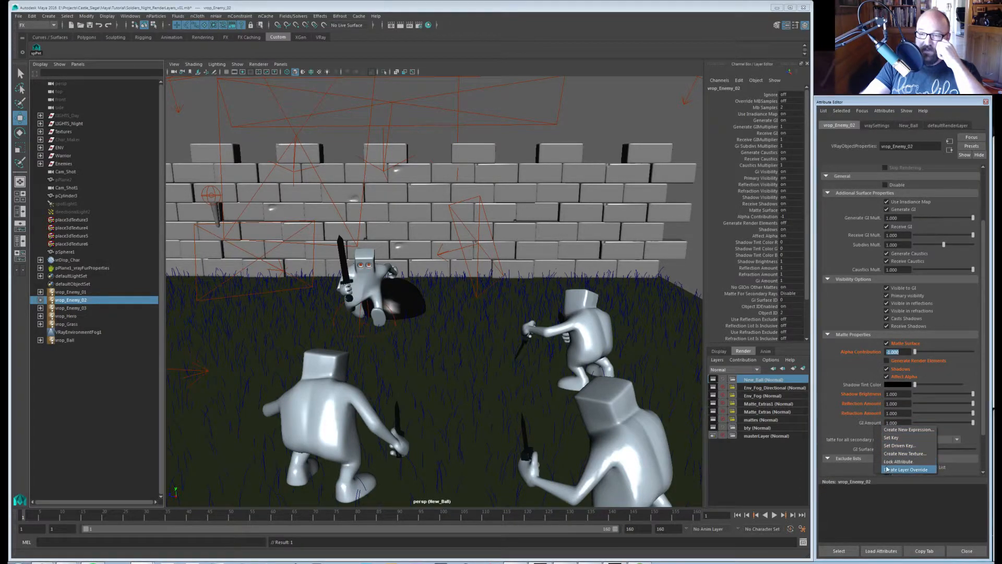
left_click(888, 467)
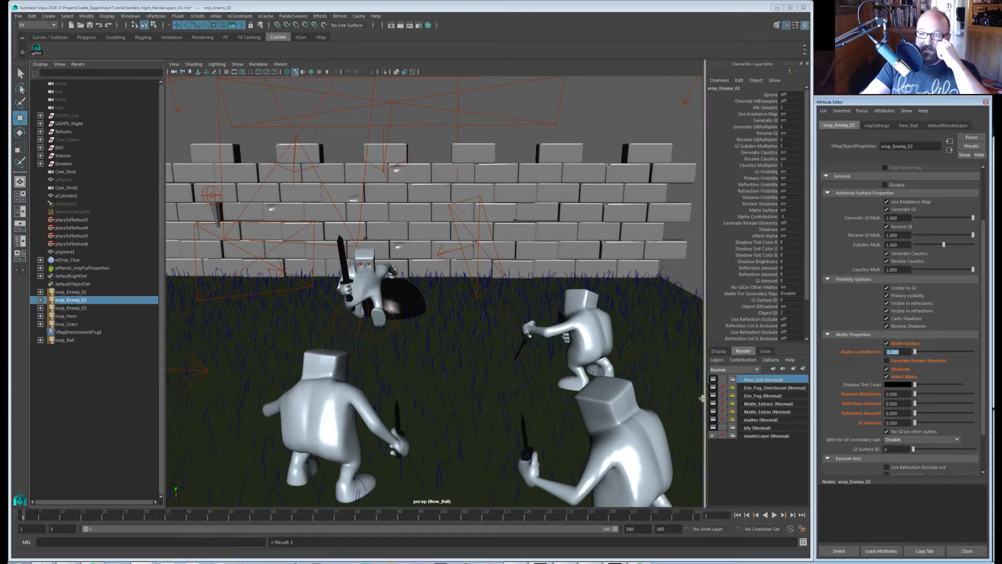
On vrop_Enemy_03, create New_Ball layer overrides that enable Matte Surface and set Alpha Contribution to -1.
left_click(120, 308)
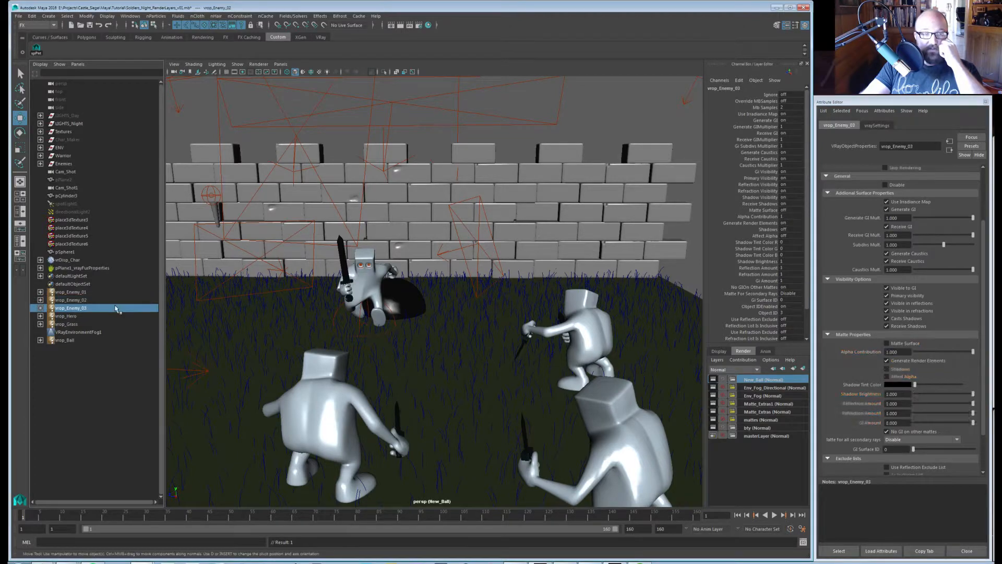
left_click(903, 344)
right_click(875, 352)
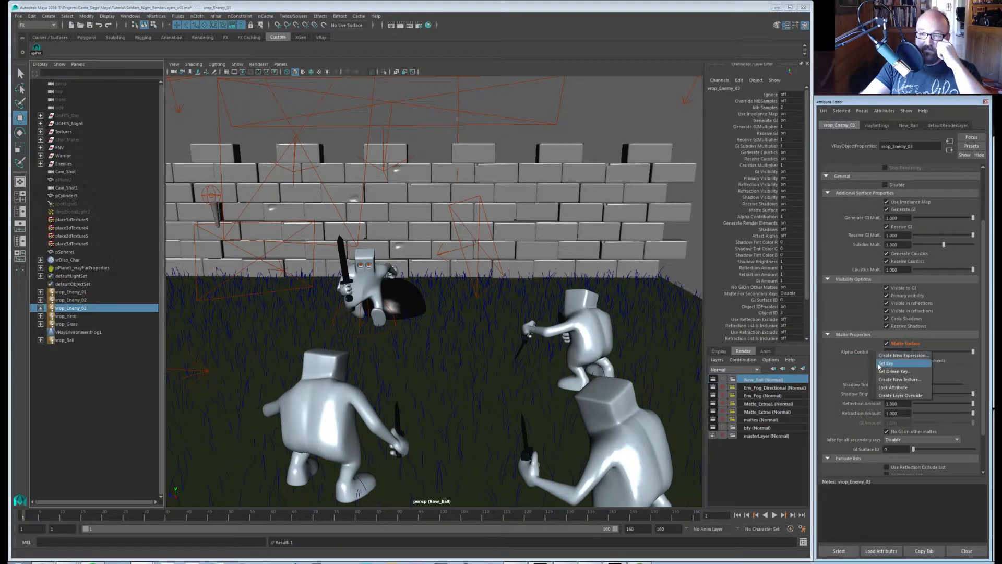
left_click(893, 395)
type("-1")
key("Return")
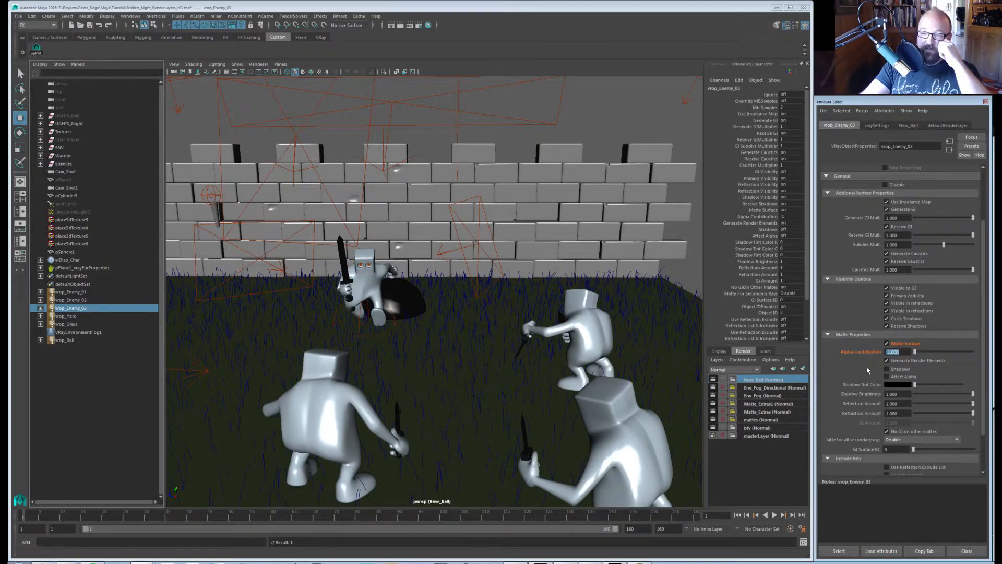
Add layer overrides on vrop_Enemy_03 that disable Generate Render Elements and enable Shadows and Affect Alpha.
left_click(911, 378)
right_click(912, 361)
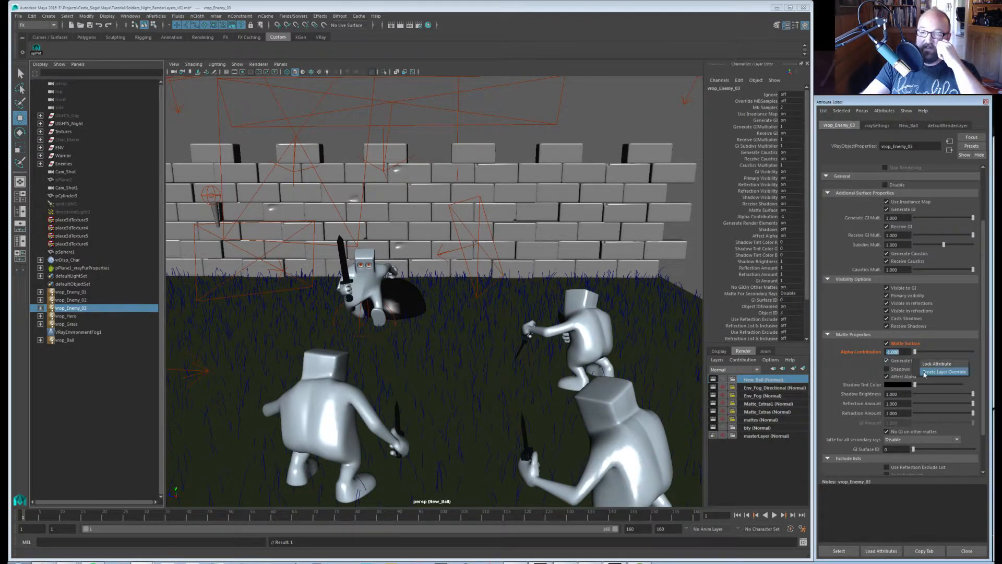
left_click(924, 374)
right_click(899, 369)
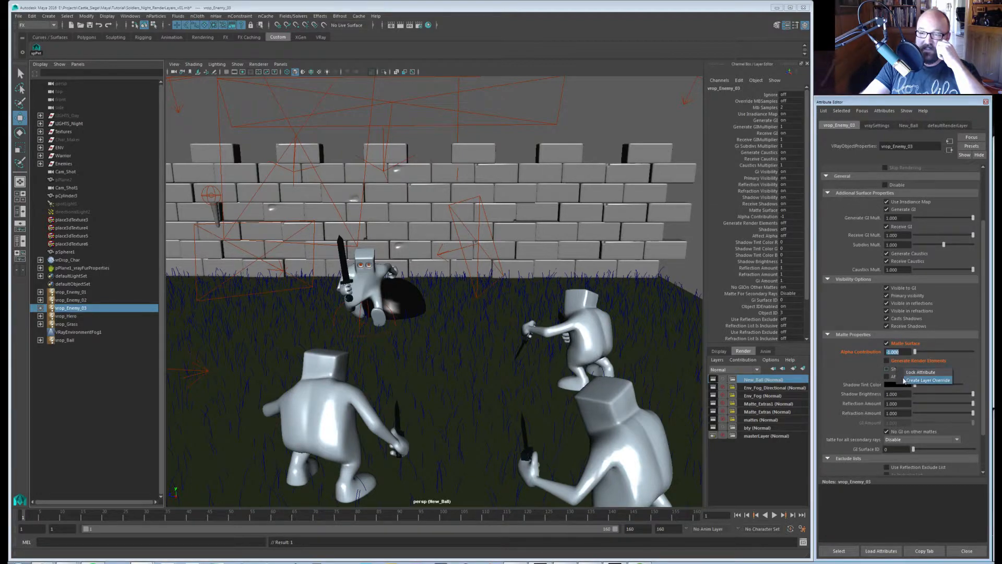
left_click(912, 375)
right_click(901, 377)
left_click(914, 384)
left_click(901, 369)
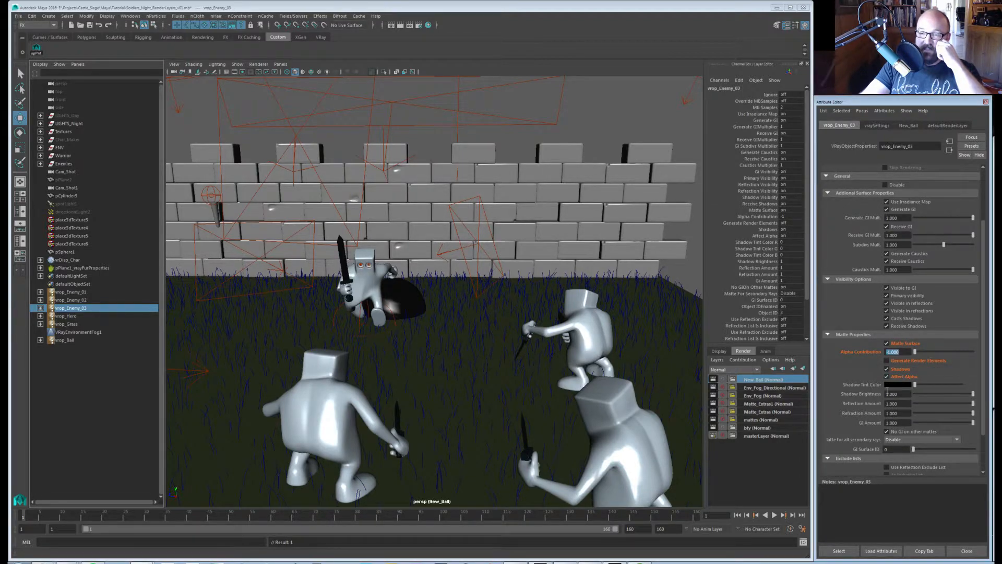
Add layer overrides on vrop_Enemy_03 for Shadow Brightness, Reflection Amount, Refraction Amount and GI Amount, all set to 0.
right_click(879, 395)
left_click(892, 402)
right_click(877, 404)
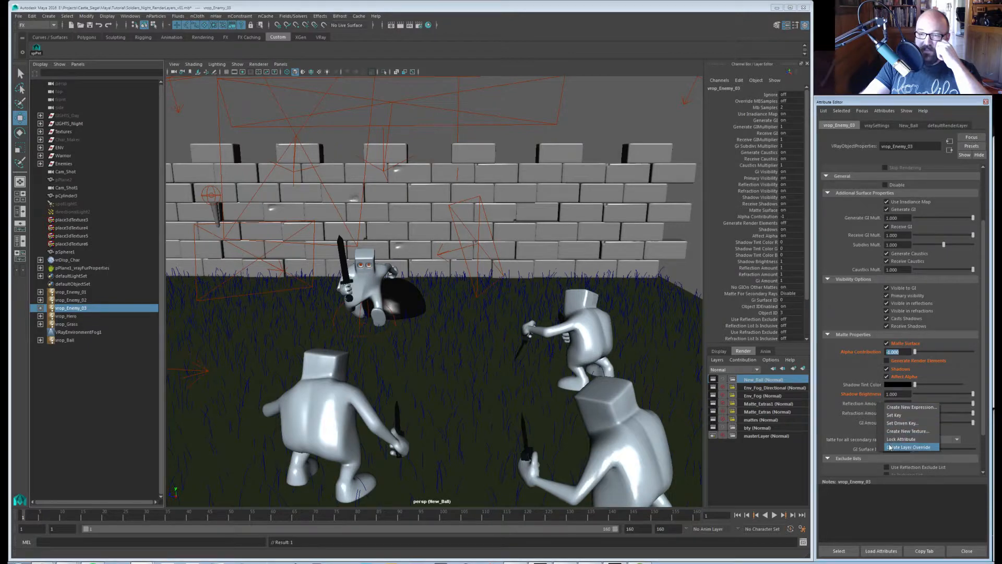
left_click(888, 445)
right_click(875, 414)
left_click(887, 459)
right_click(872, 424)
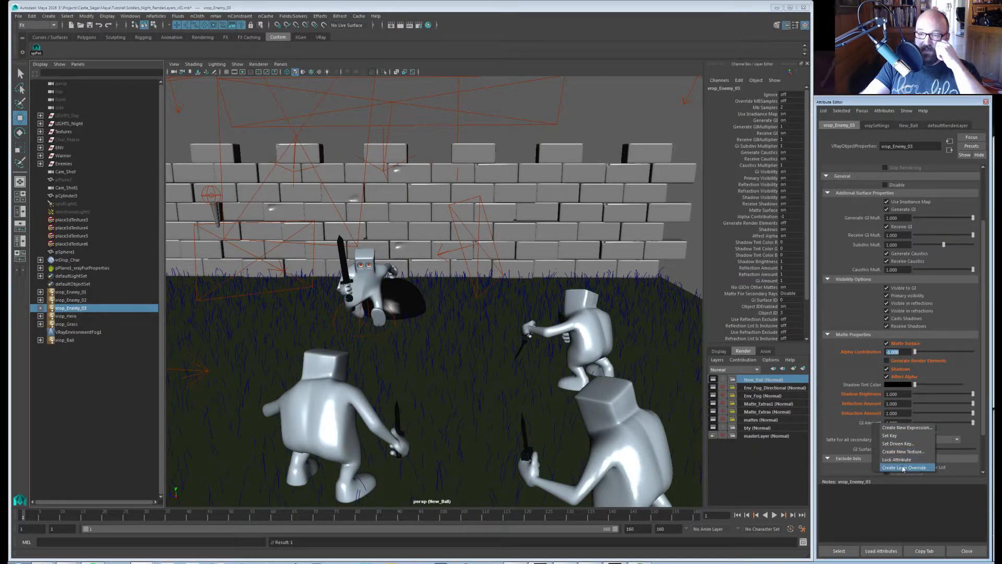
left_click(886, 467)
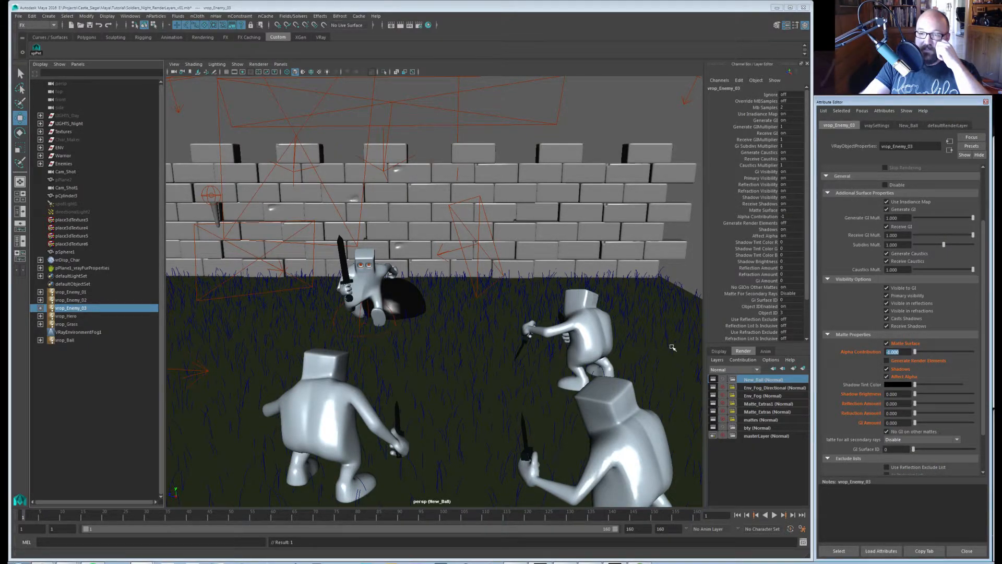
On vrop_Hero, create New_Ball layer overrides that enable Matte Surface and set Alpha Contribution to -1.
key("Down")
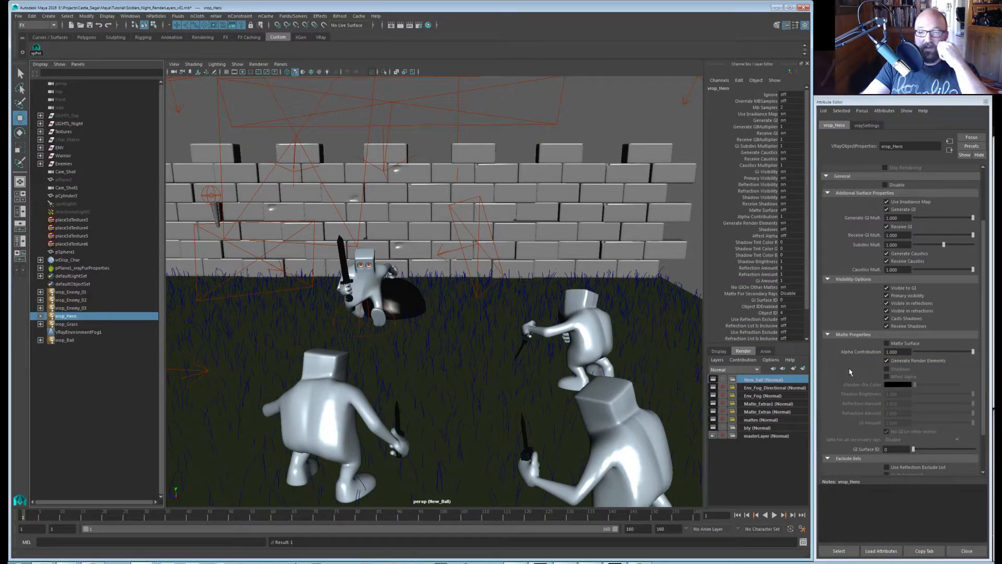
right_click(909, 344)
left_click(914, 356)
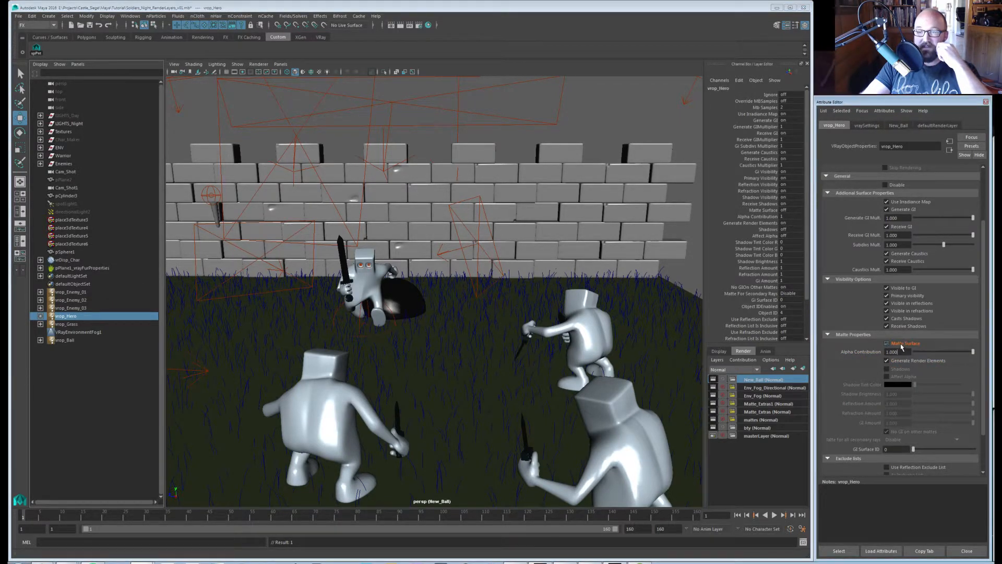
left_click(886, 343)
right_click(886, 352)
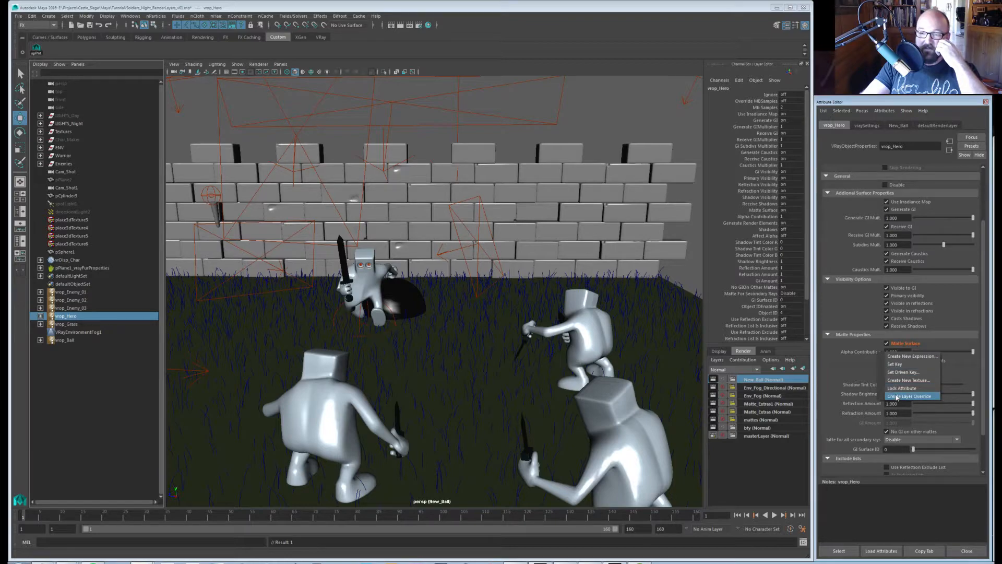
left_click(908, 396)
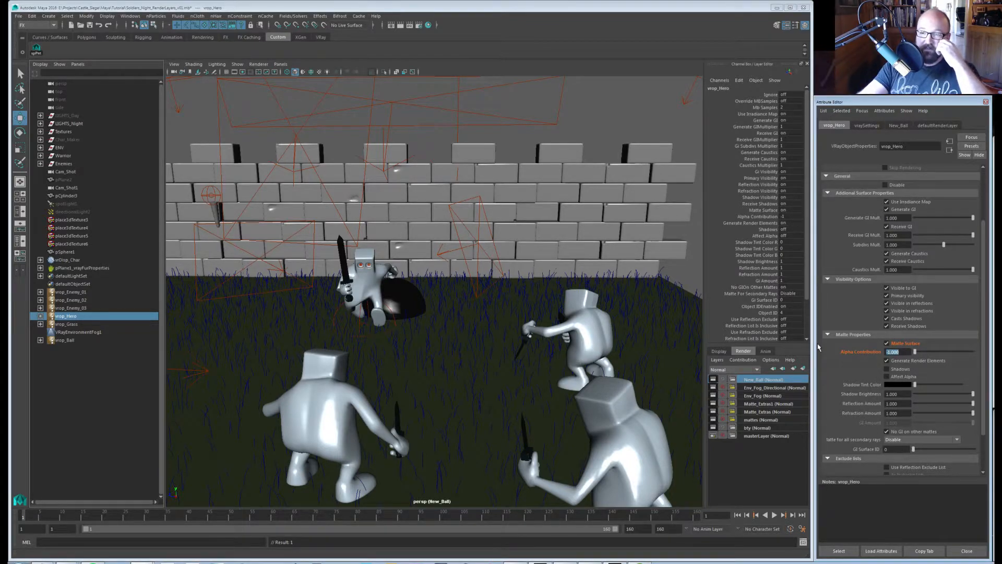
Add layer overrides on vrop_Hero that disable Generate Render Elements and enable Shadows and Affect Alpha.
right_click(912, 360)
left_click(919, 372)
left_click(913, 361)
right_click(900, 369)
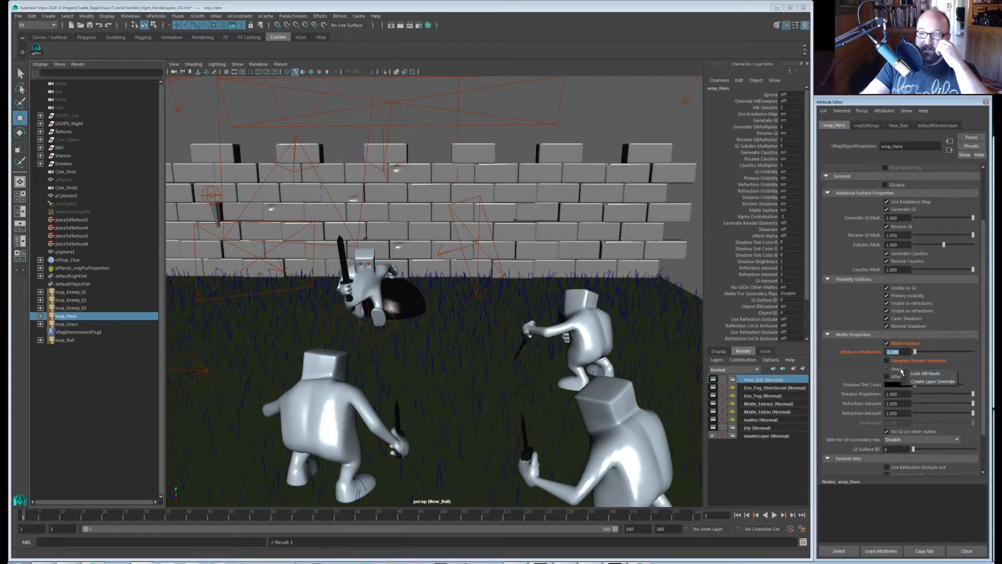
left_click(908, 381)
left_click(900, 369)
right_click(897, 376)
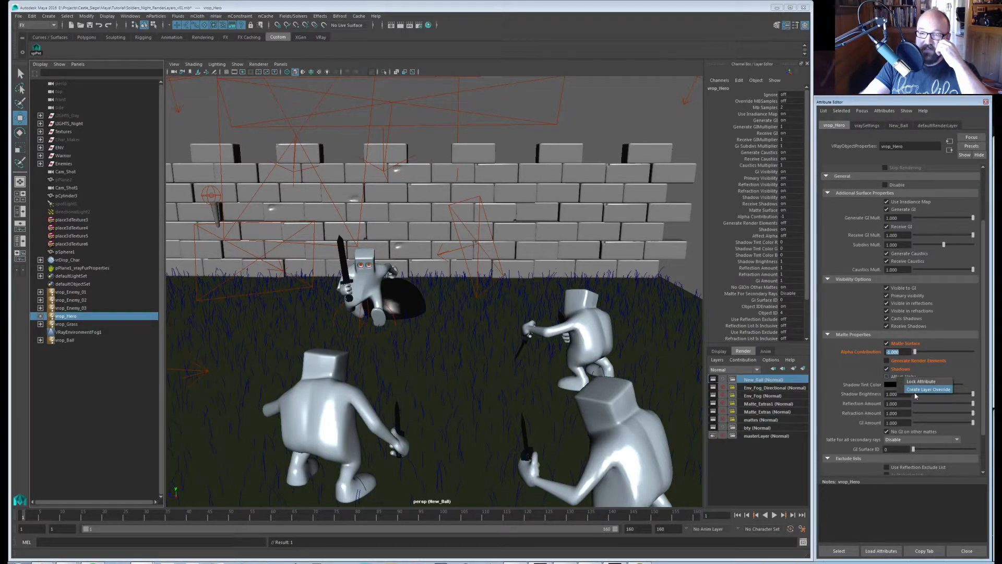
left_click(908, 387)
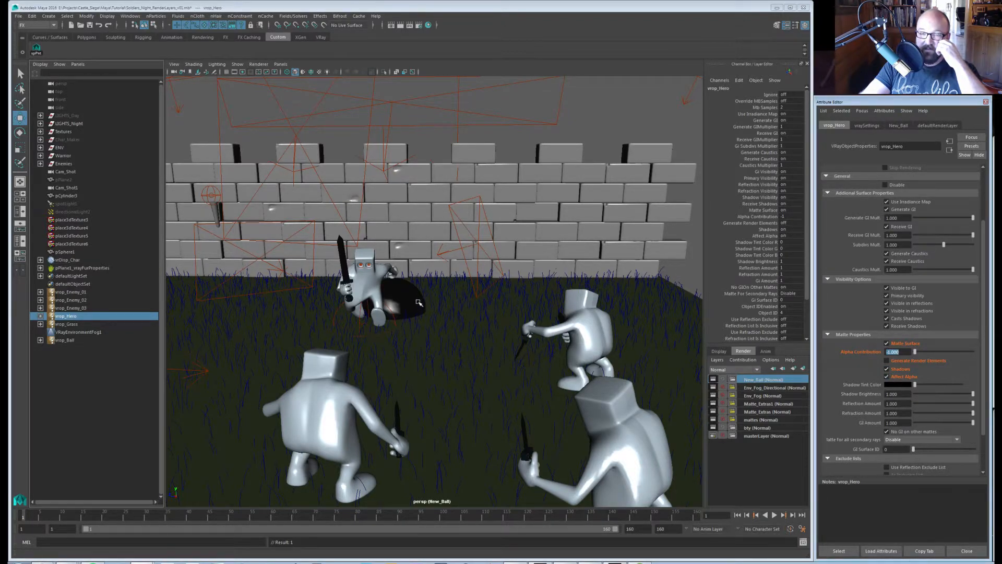
Add layer overrides on vrop_Hero for Shadow Brightness, Reflection Amount, Refraction Amount and GI Amount, all set to 0.
right_click(872, 395)
left_click(897, 441)
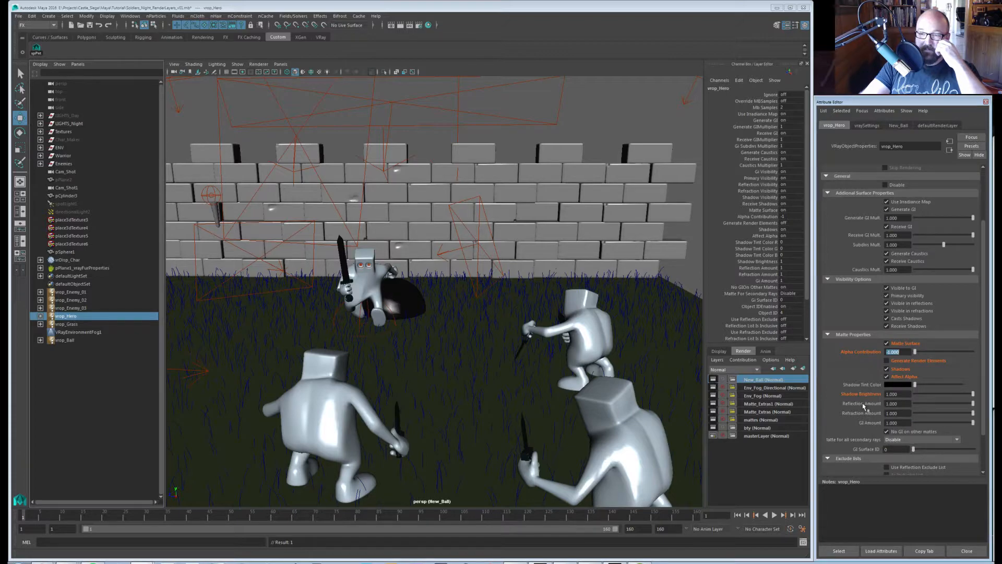
right_click(871, 404)
left_click(885, 448)
right_click(870, 412)
left_click(893, 457)
right_click(878, 423)
left_click(906, 468)
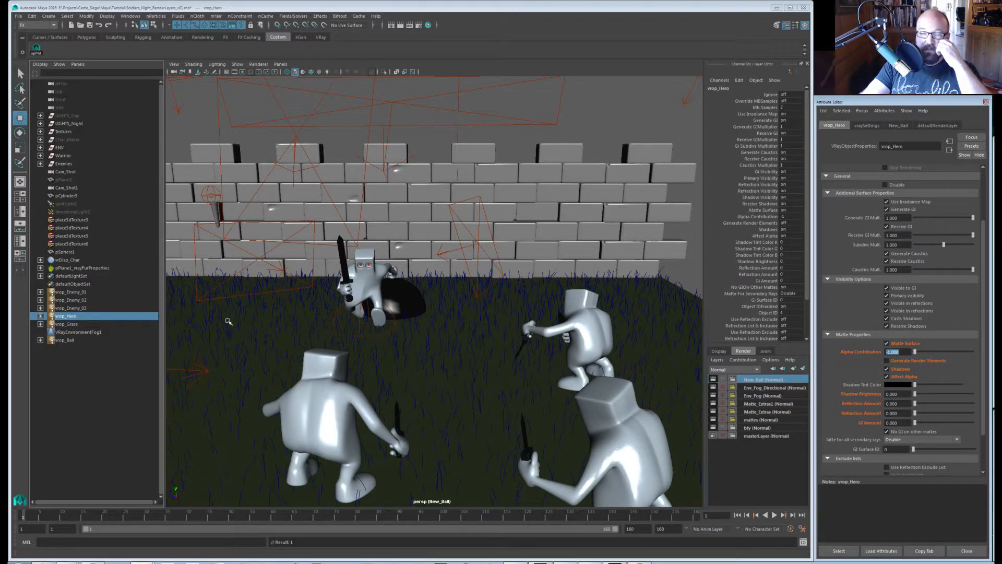
On vrop_Grass, create New_Ball layer overrides that enable Matte Surface and set Alpha Contribution to -1.
left_click(83, 324)
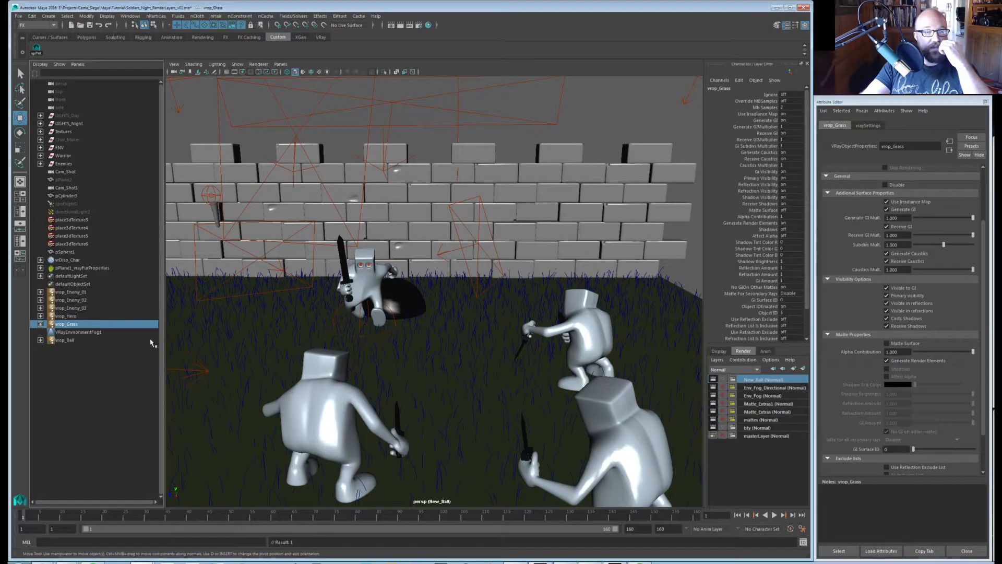
right_click(904, 344)
left_click(905, 350)
left_click(905, 345)
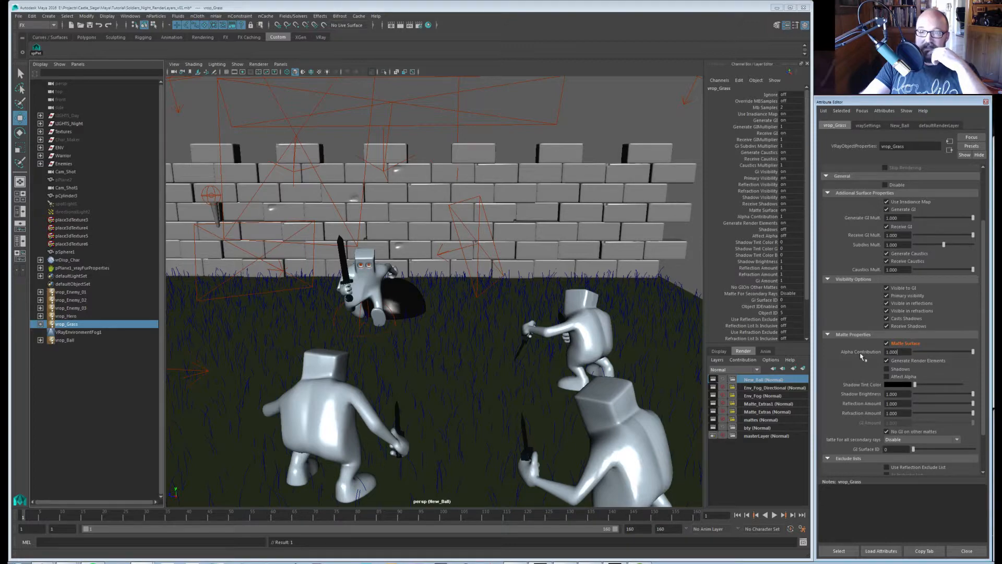
right_click(904, 351)
left_click(902, 359)
type("-1")
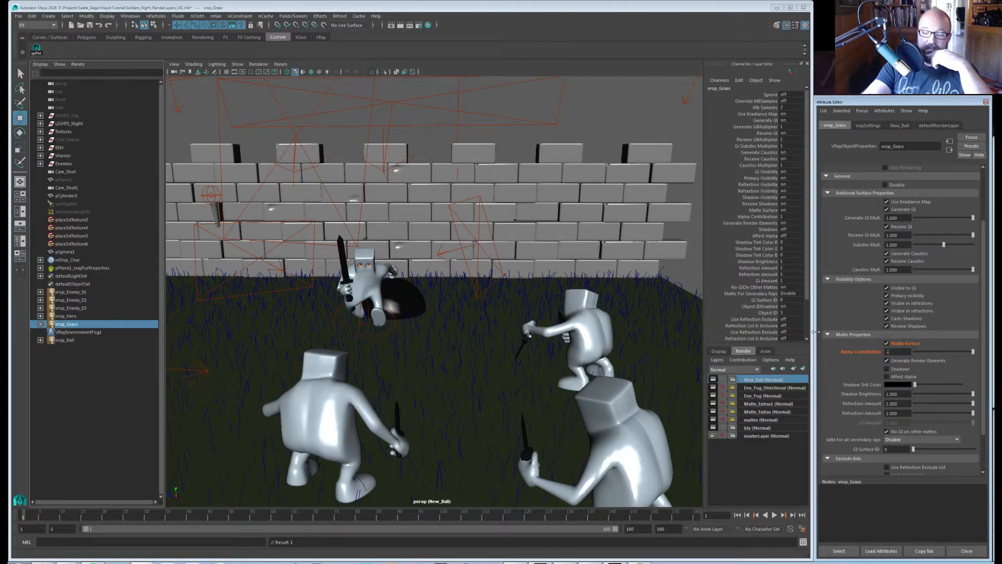
key("Return")
Add layer overrides on vrop_Grass that disable Generate Render Elements and enable Shadows and Affect Alpha.
right_click(905, 364)
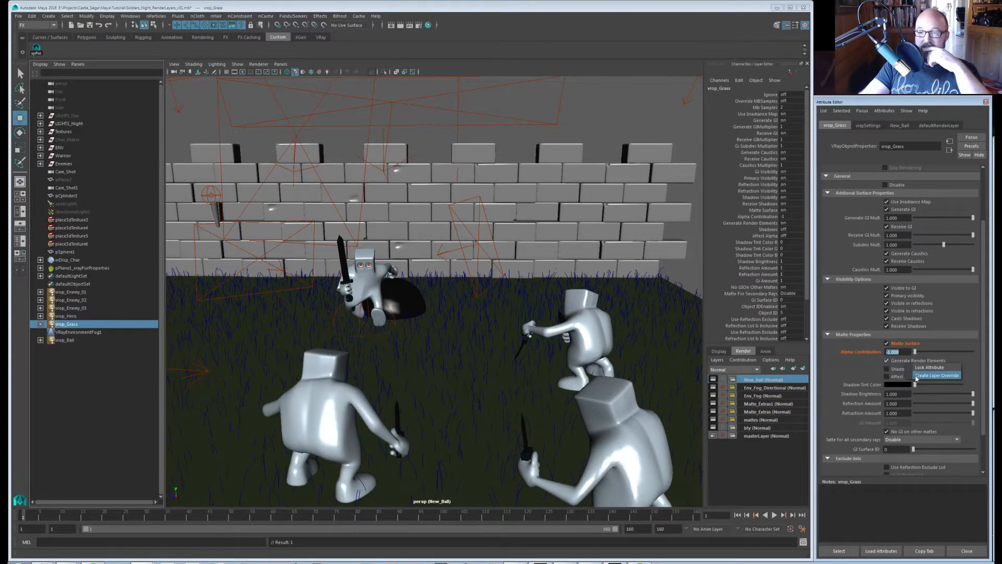
left_click(937, 375)
right_click(900, 369)
left_click(929, 384)
right_click(904, 377)
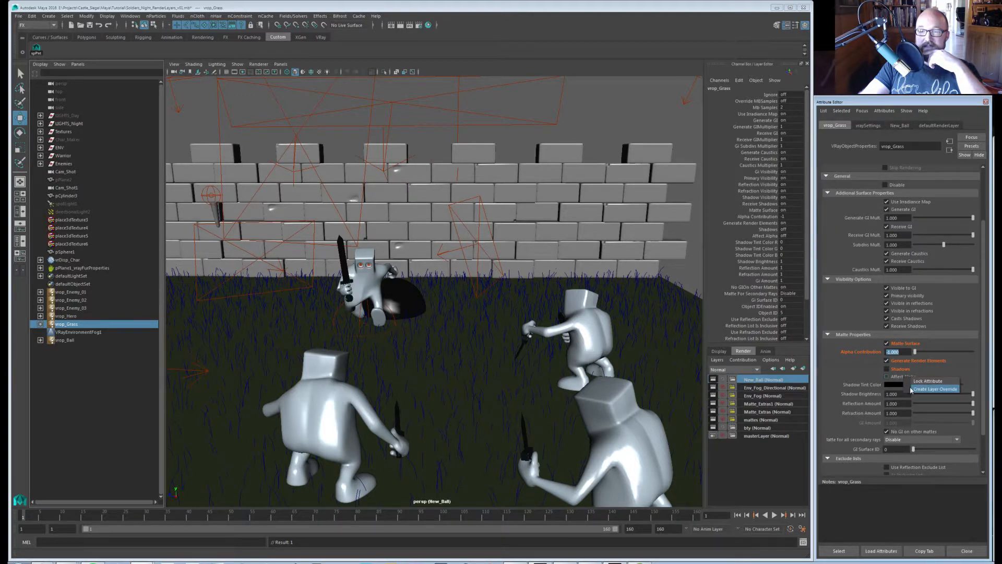
left_click(929, 389)
left_click(886, 369)
left_click(887, 376)
left_click(886, 360)
Add layer overrides on vrop_Grass for Shadow Brightness, Reflection Amount, Refraction Amount and GI Amount, all set to 0.
right_click(876, 396)
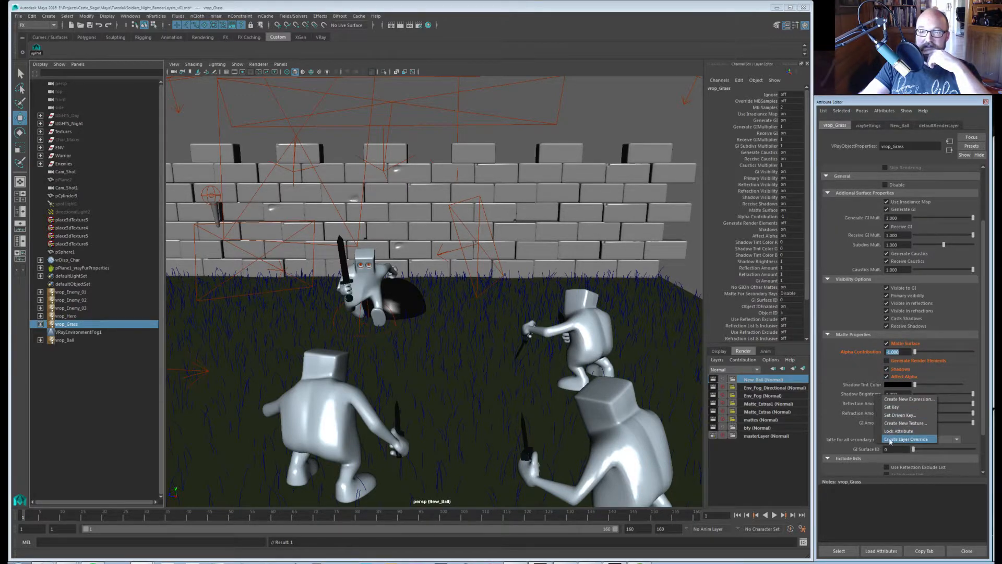
left_click(905, 438)
right_click(878, 405)
left_click(900, 450)
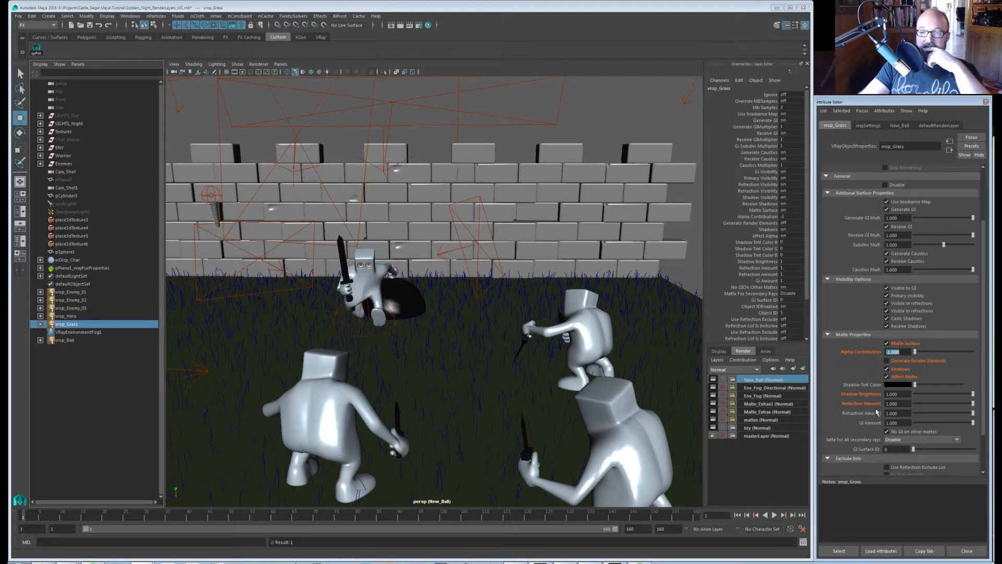
right_click(879, 413)
left_click(890, 460)
right_click(876, 422)
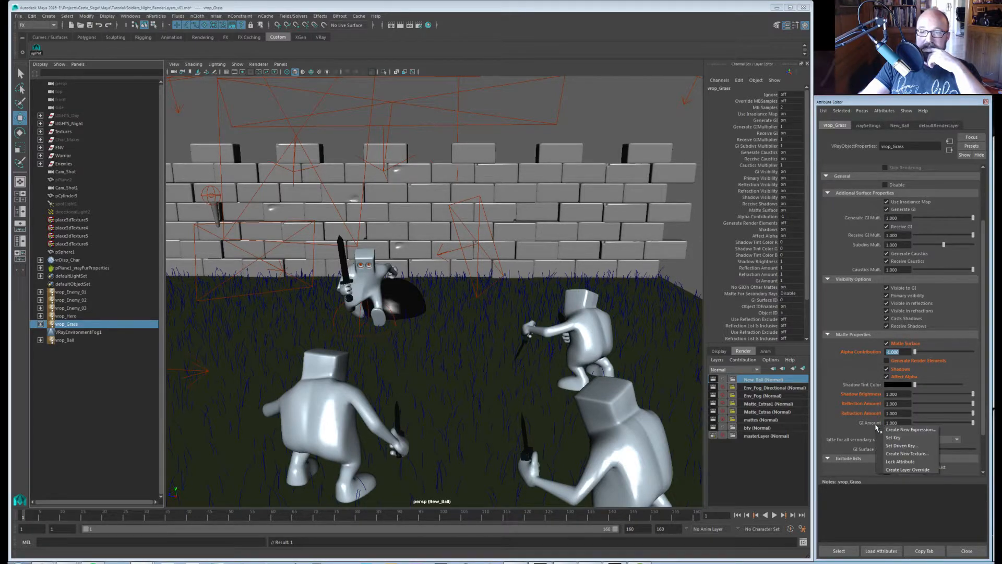
left_click(900, 469)
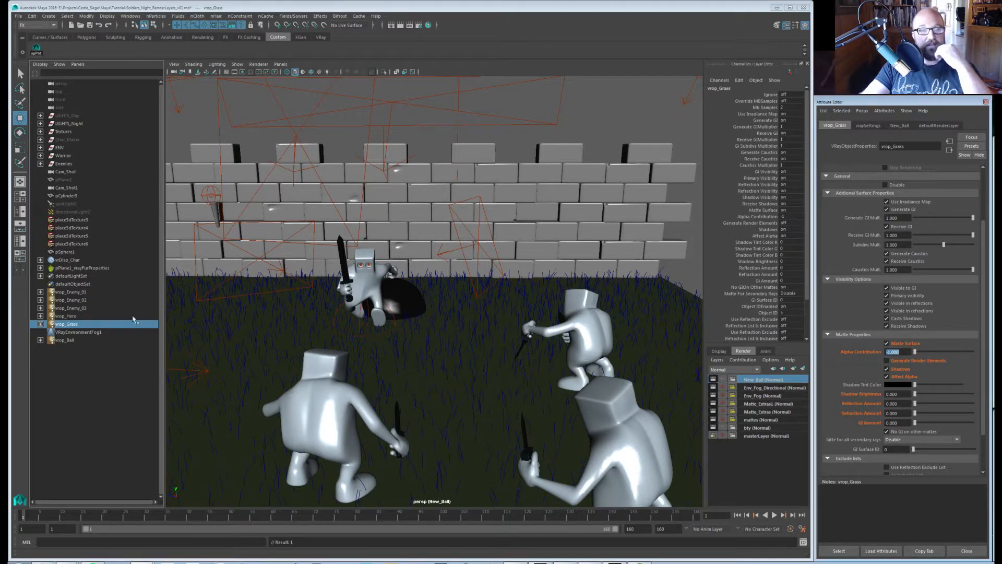
Select vrop_Ball, bring up the V-Ray frame buffer and render the New_Ball layer.
left_click(79, 340)
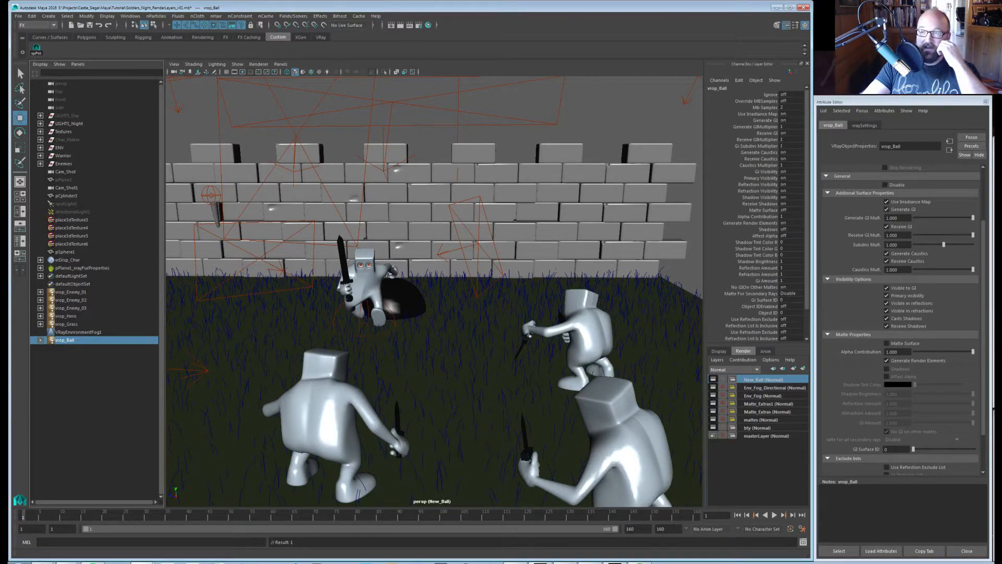
key("alt+Tab")
left_click_drag(497, 158, 348, 182)
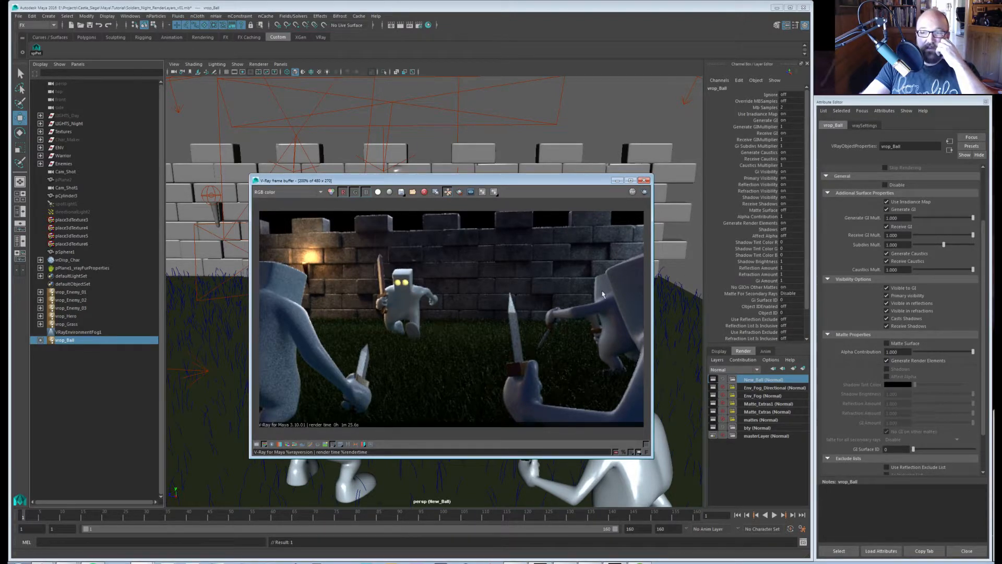
key("alt+Tab")
left_click(435, 193)
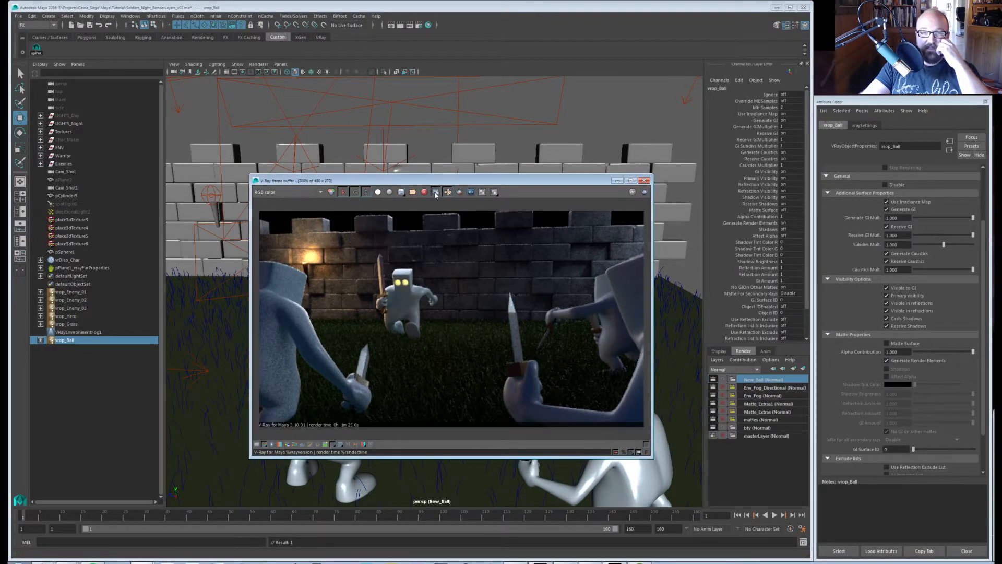
left_click(642, 192)
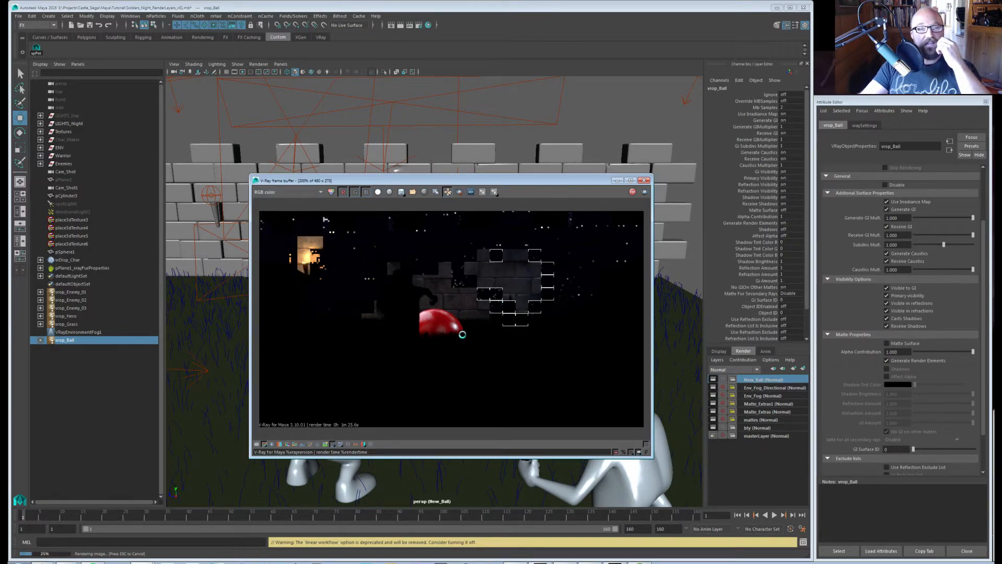
Inspect the ball's RGB color and alpha in the render, and move the frame buffer out of the way.
scroll(441, 330, "up", 1)
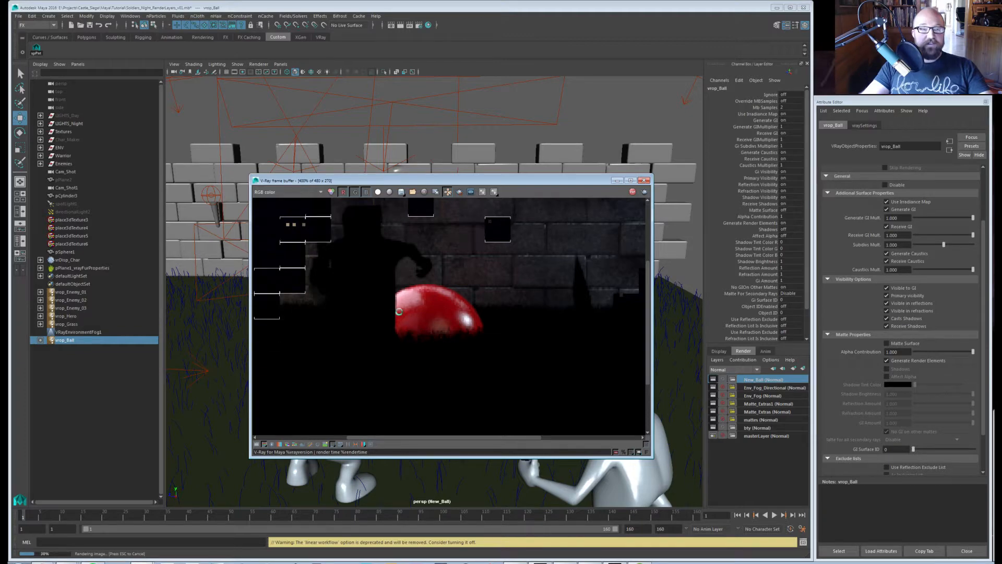
left_click(377, 192)
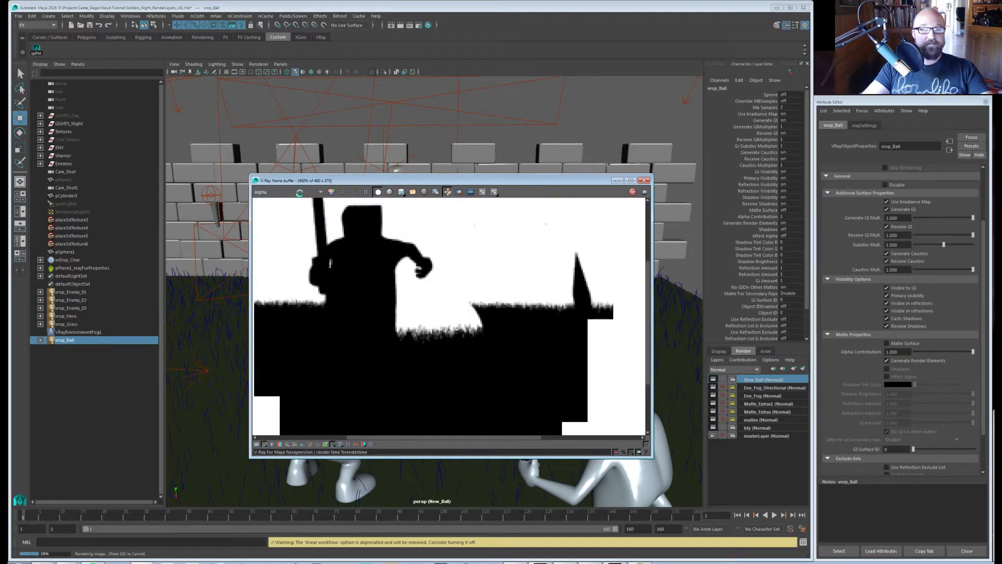
scroll(440, 326, "down", 1)
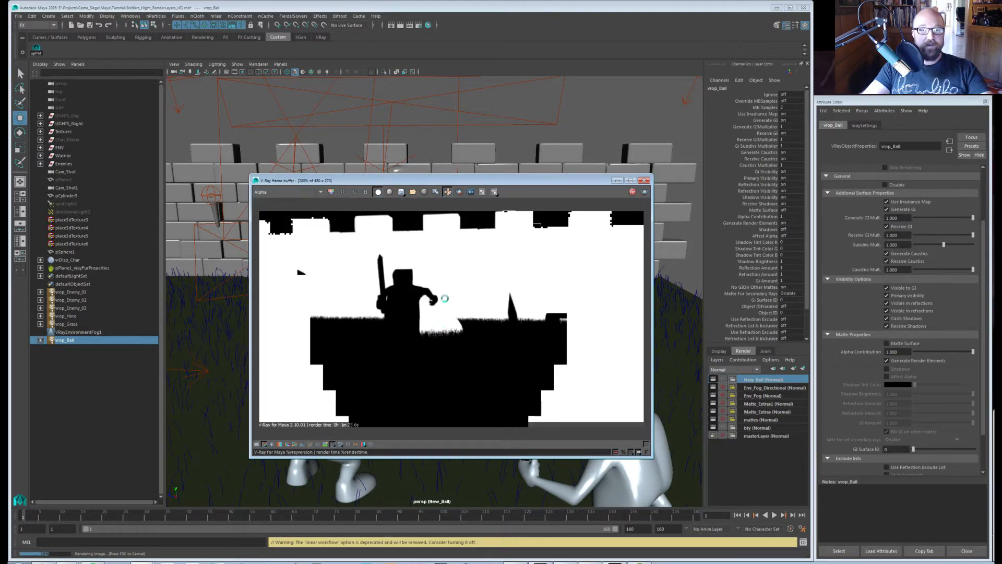
left_click(378, 192)
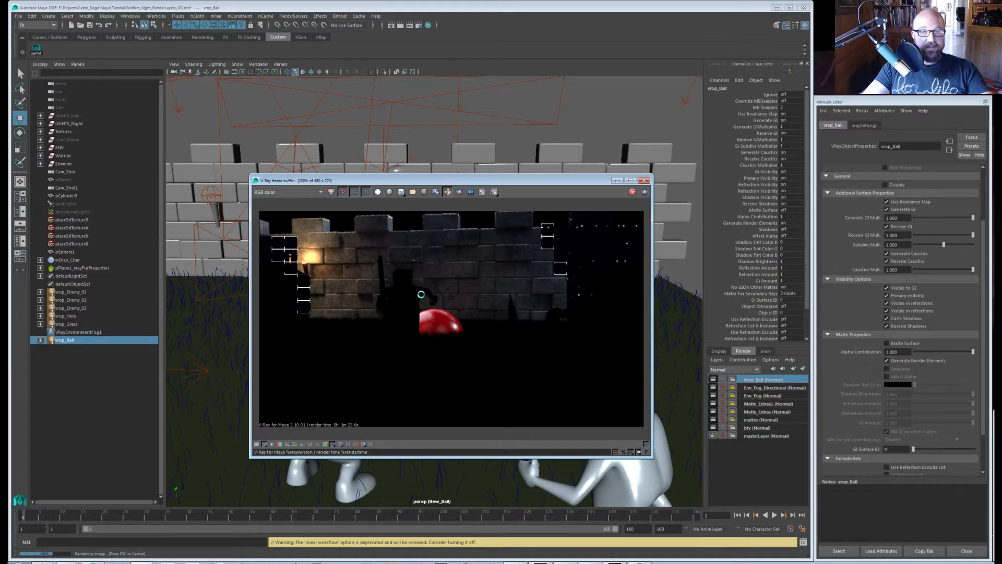
left_click_drag(581, 183, 1001, 125)
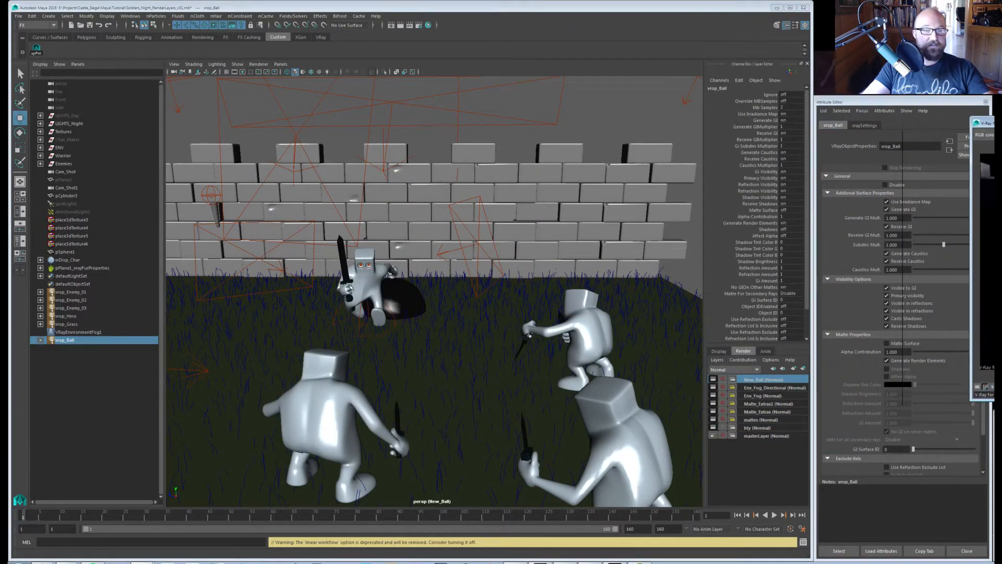
Restrict the viewport selection mask to surfaces only.
mouse_move(457, 340)
left_mouse_down("alt")
mouse_move(496, 315)
mouse_move(490, 290)
mouse_move(467, 317)
left_mouse_up("alt")
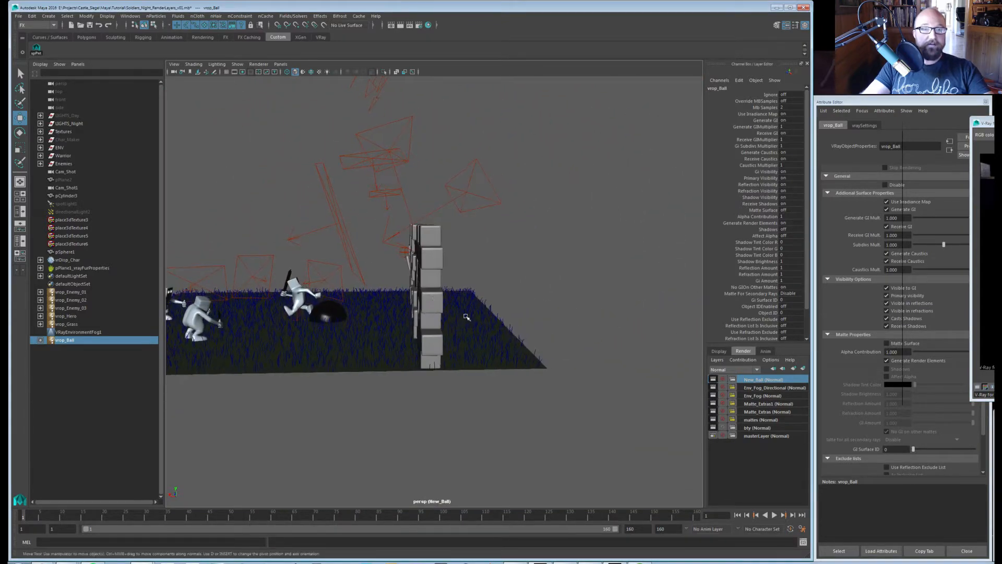
left_click(170, 26)
left_click(186, 37)
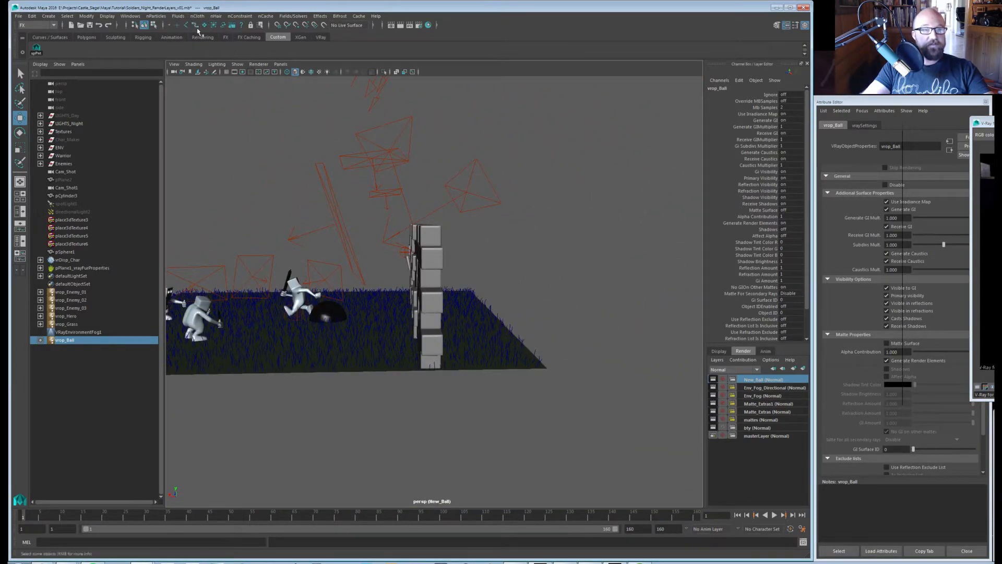
left_click(204, 26)
Select the castle wall geometry without the grass and create a single V-Ray object properties node for it.
left_click_drag(426, 320, 421, 316, "alt")
right_click_drag(421, 316, 385, 305, "alt")
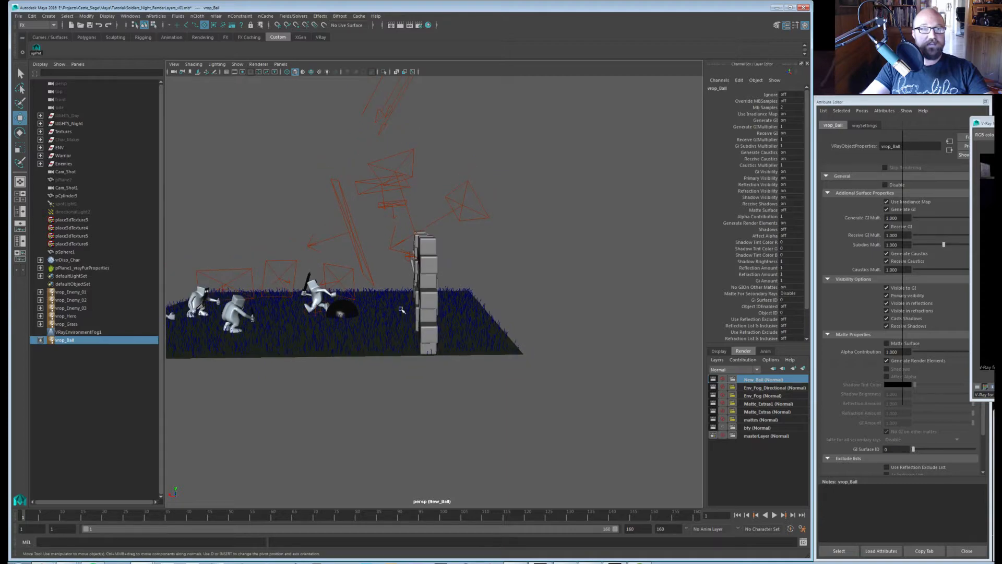
left_click_drag(402, 309, 405, 298, "alt")
left_click_drag(485, 167, 387, 389)
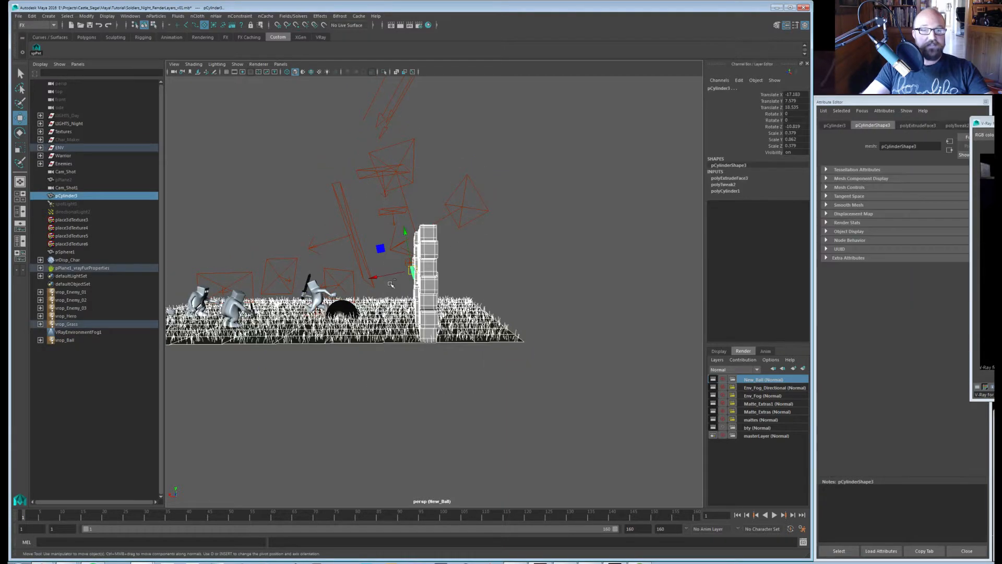
mouse_move(394, 349)
left_mouse_down("alt")
mouse_move(417, 362)
mouse_move(386, 365)
left_mouse_up("alt")
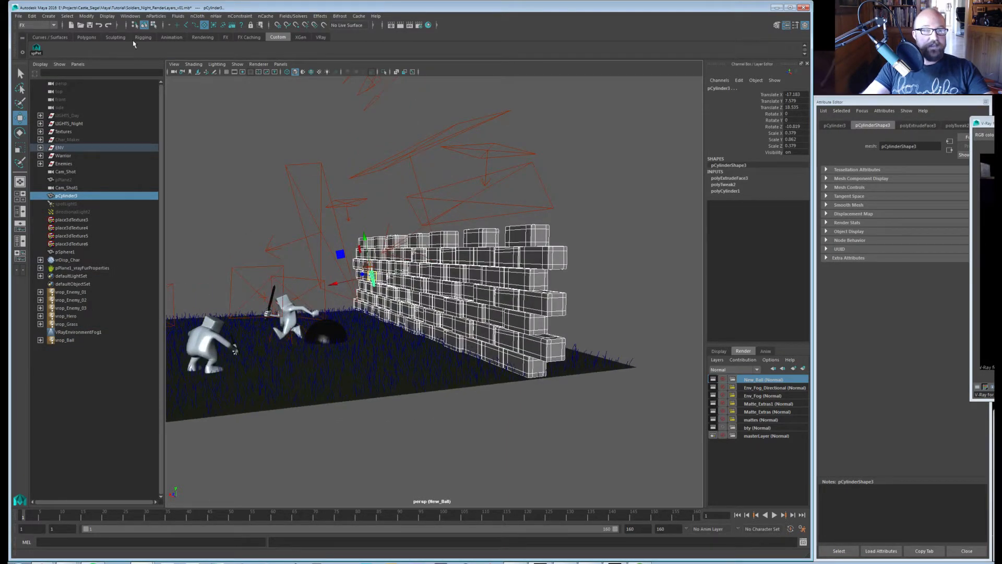
left_click(49, 15)
mouse_move(78, 189)
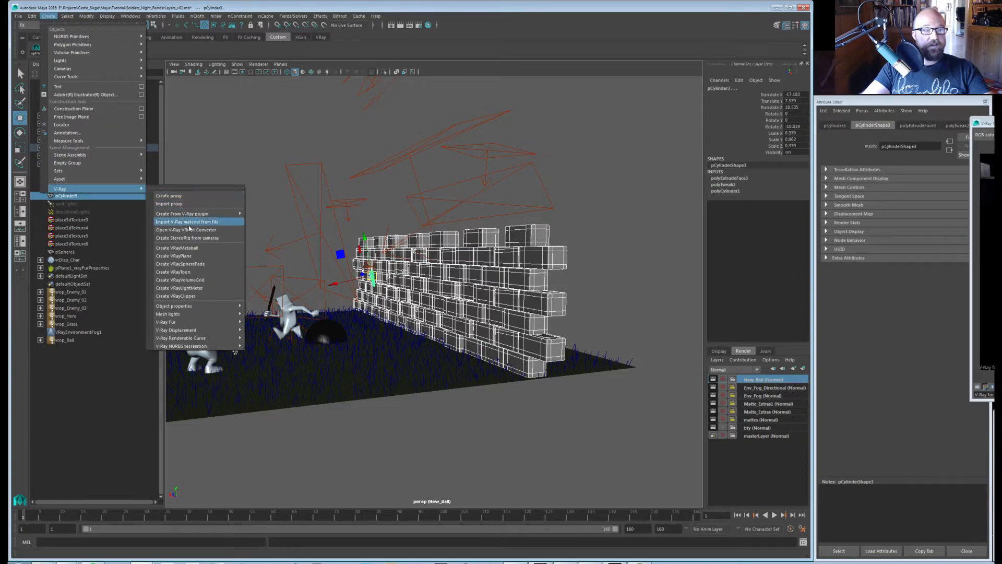
mouse_move(178, 306)
left_click(271, 320)
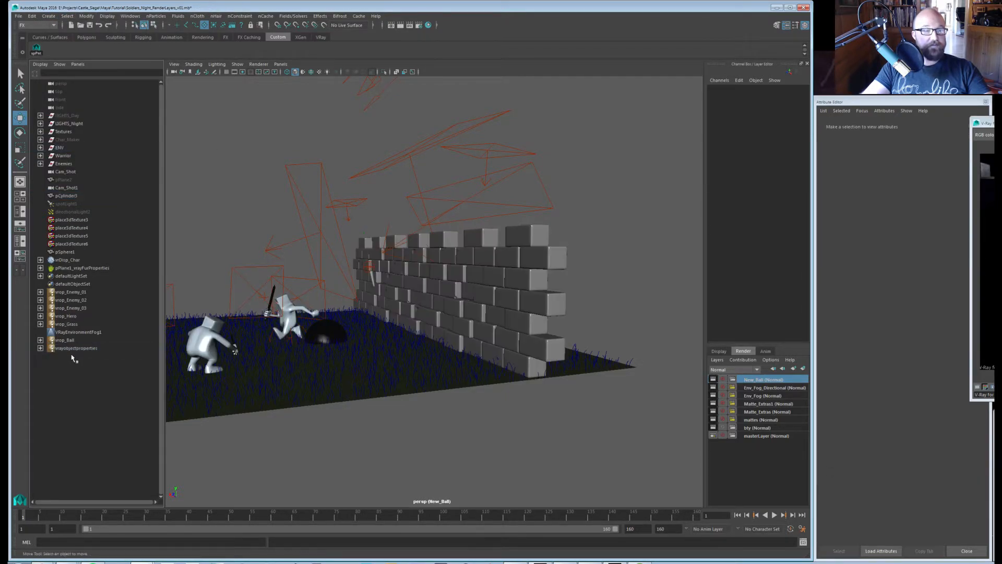
Rename the new V-Ray object properties node to vrop_Wall.
double_click(72, 347)
type("vrop_Wa")
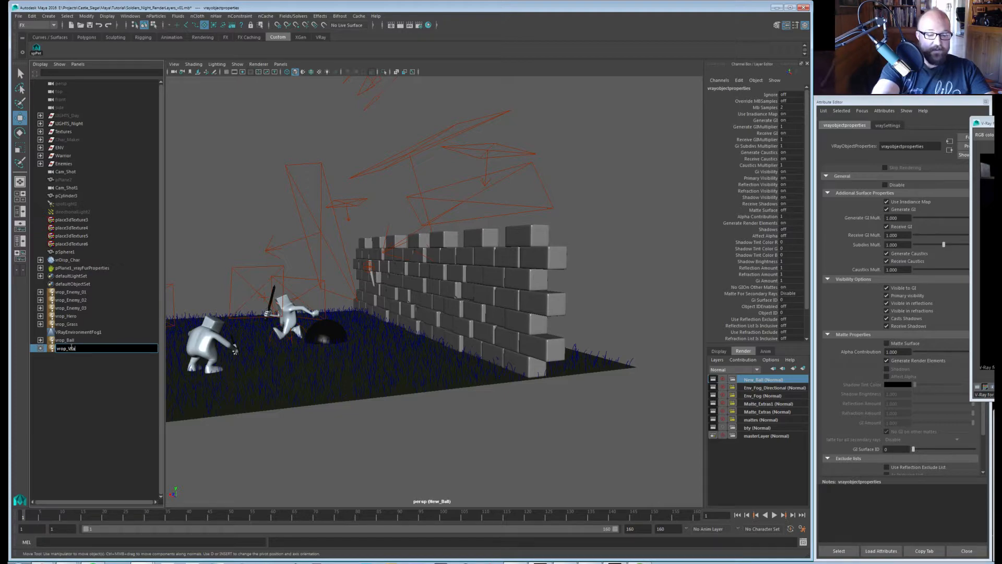
type("ll")
key("Return")
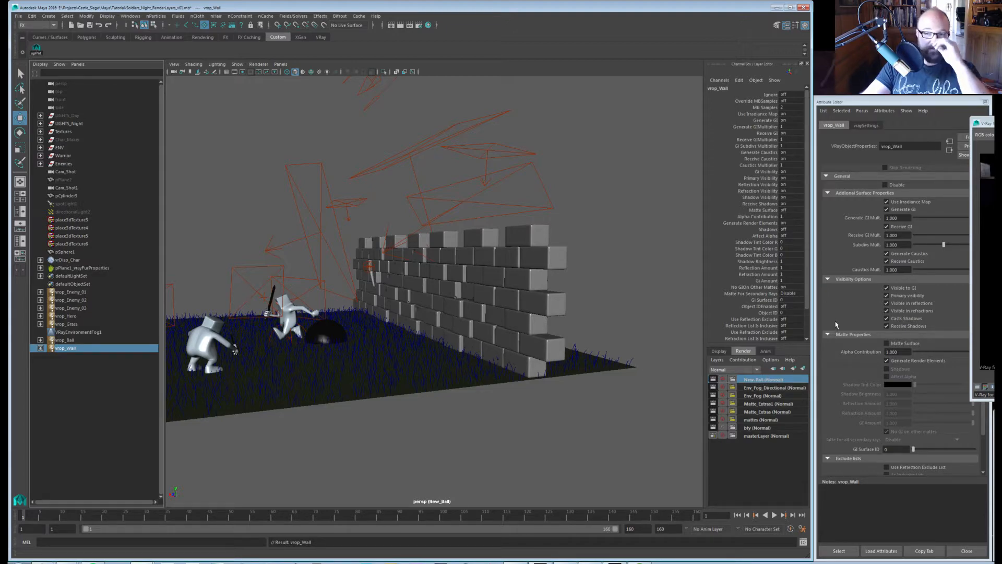
On vrop_Wall, create New_Ball layer overrides that enable Matte Surface and set Alpha Contribution to -1.
left_click(905, 342)
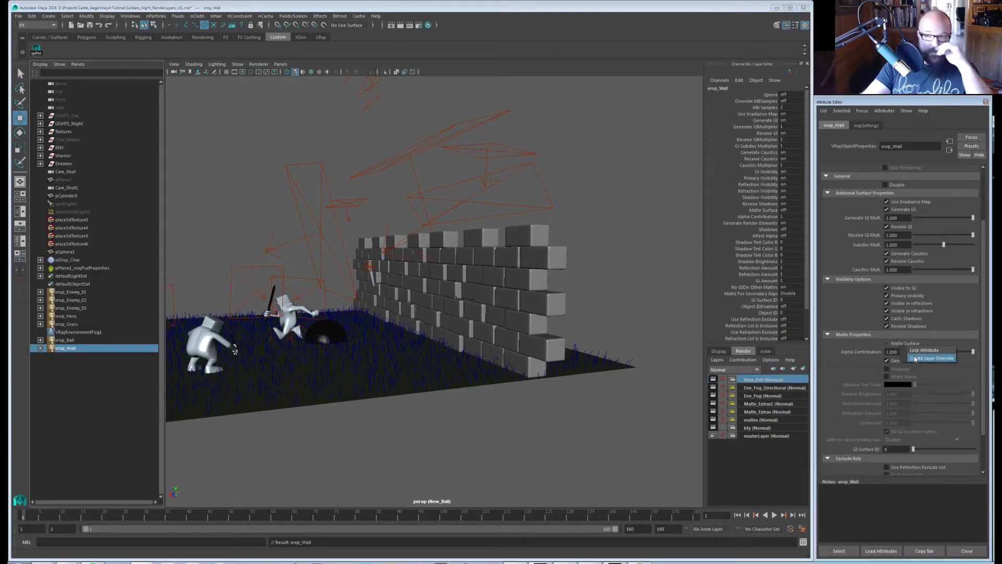
right_click(869, 359)
left_click(903, 376)
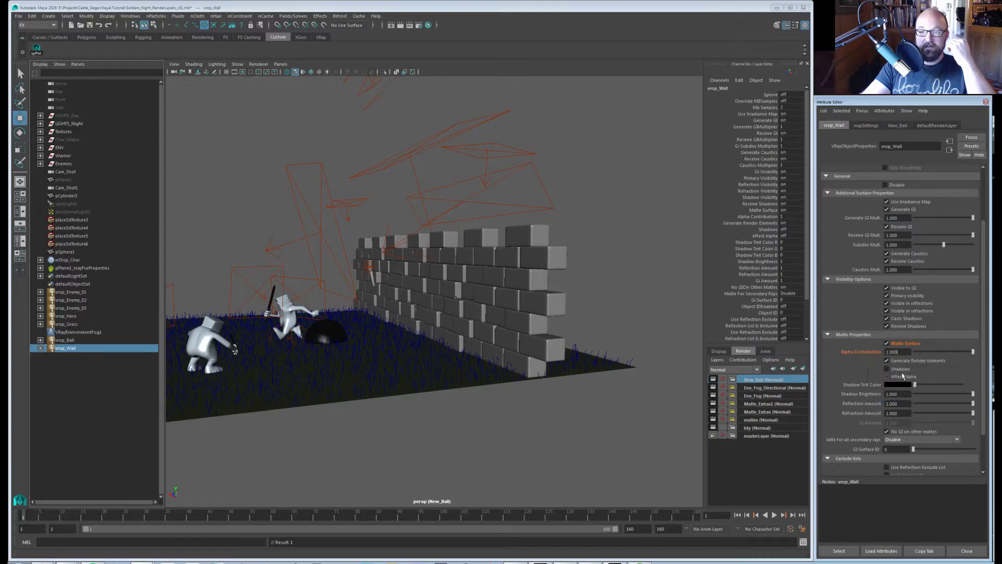
type("-1")
key("Return")
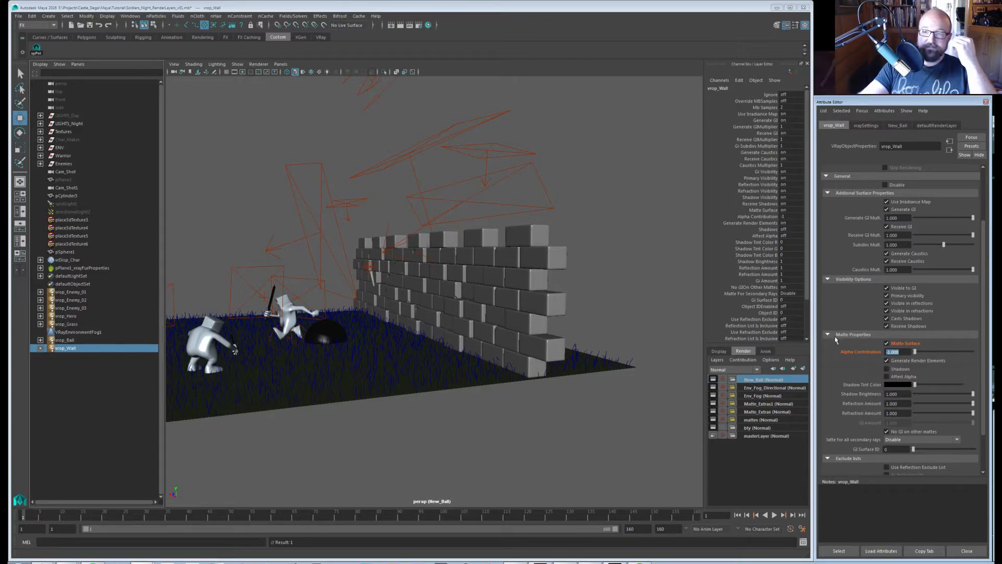
Add layer overrides on vrop_Wall that disable Generate Render Elements and enable Shadows and Affect Alpha.
right_click(903, 361)
left_click(910, 373)
left_click(903, 361)
right_click(903, 369)
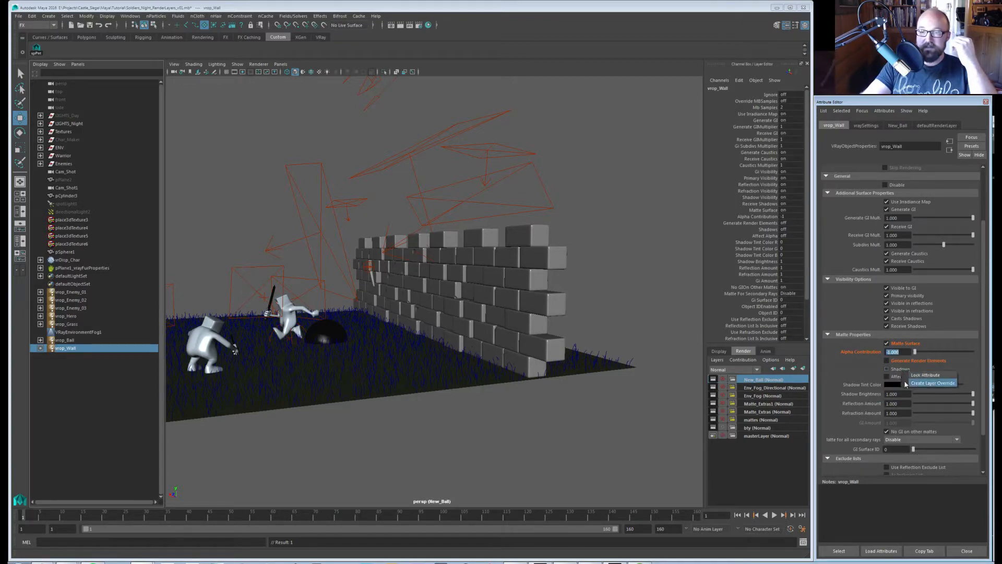
left_click(910, 381)
right_click(903, 377)
left_click(910, 389)
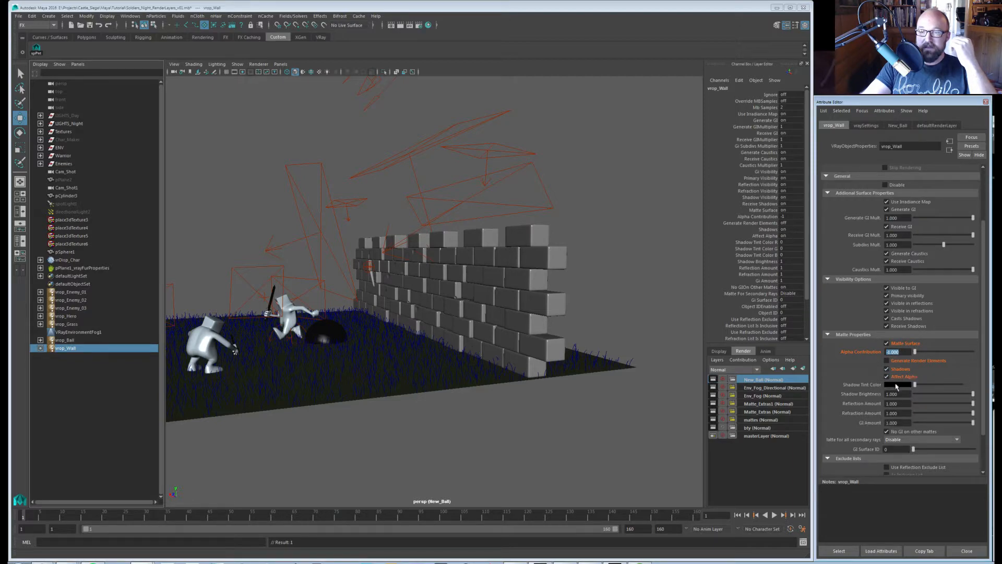
Add layer overrides on vrop_Wall for Shadow Brightness, Reflection Amount, Refraction Amount and GI Amount, all set to 0.
right_click(878, 395)
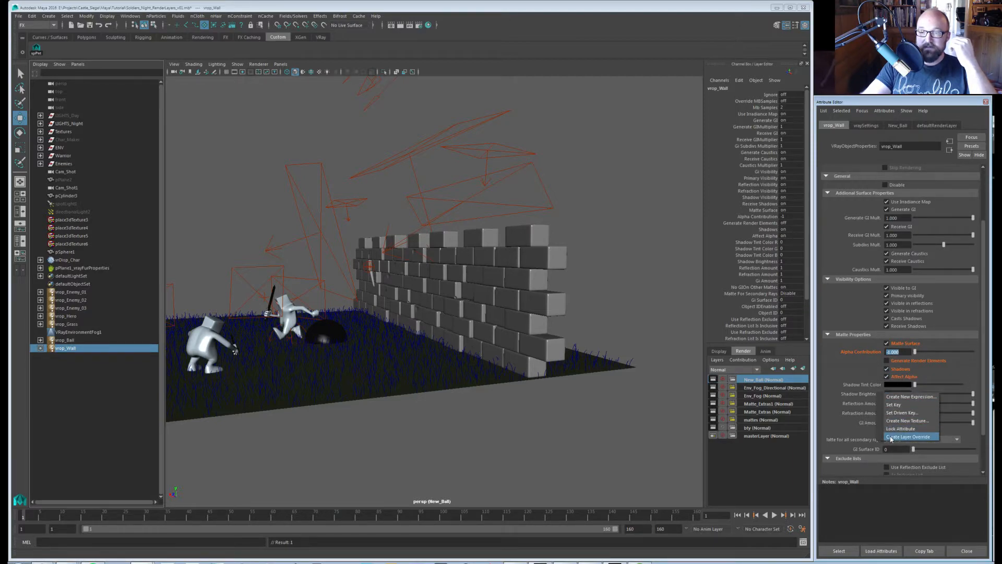
left_click(892, 437)
right_click(879, 403)
right_click(877, 415)
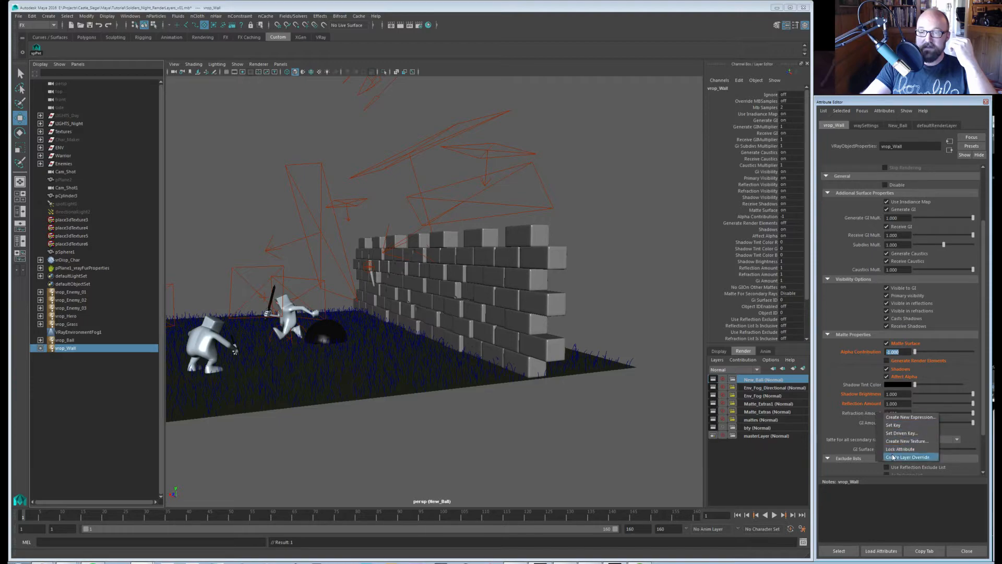
left_click(908, 458)
right_click(870, 422)
left_click(902, 465)
left_click(927, 395)
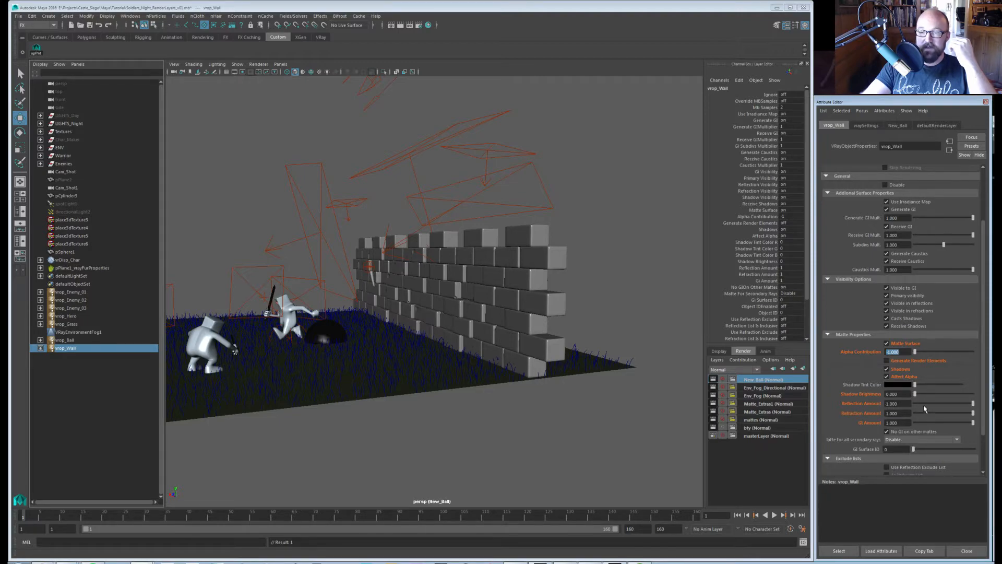
left_click(918, 413)
left_click(917, 422)
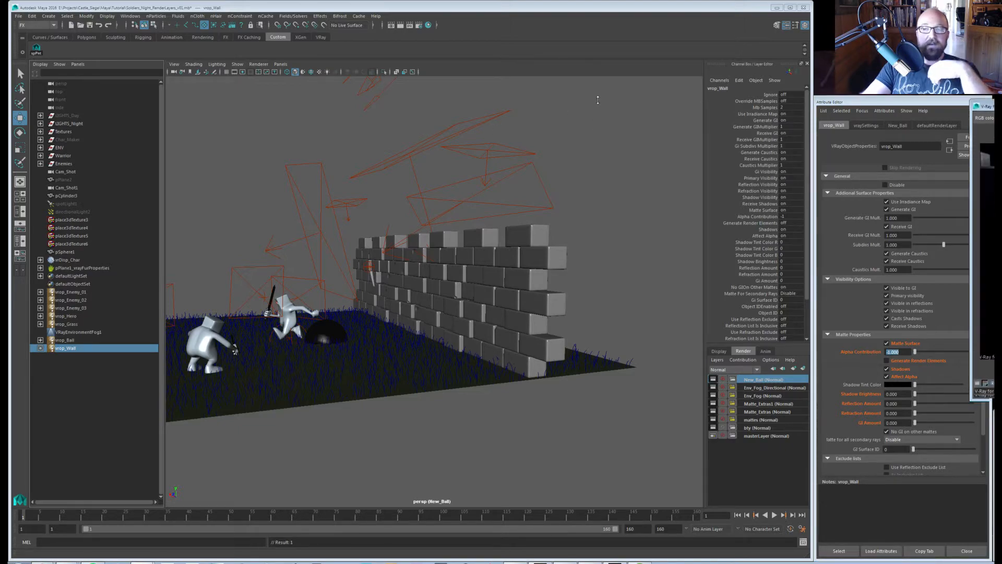
Bring back the frame buffer, render the New_Ball layer again and look through its render elements.
left_click_drag(986, 129, 317, 135)
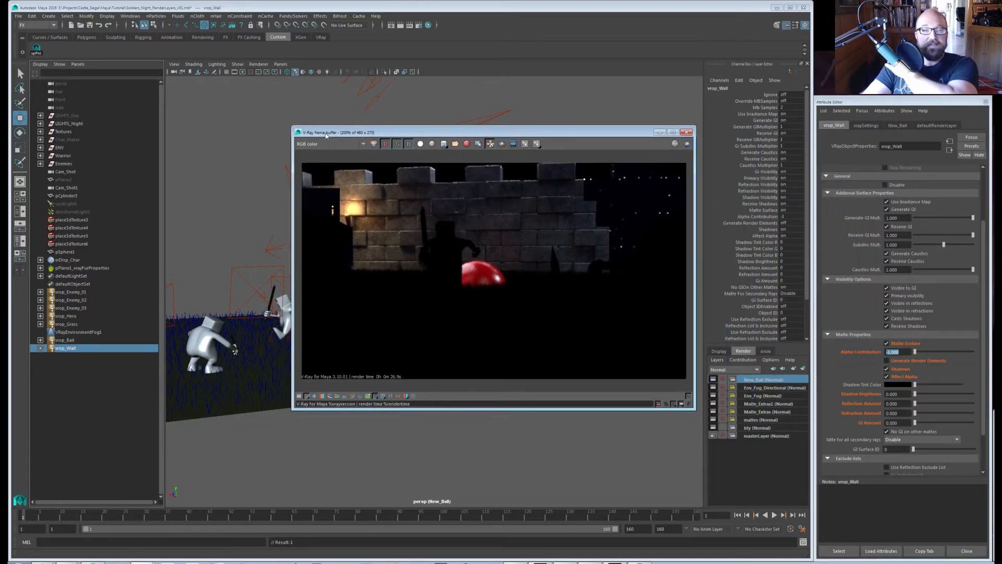
left_click(687, 144)
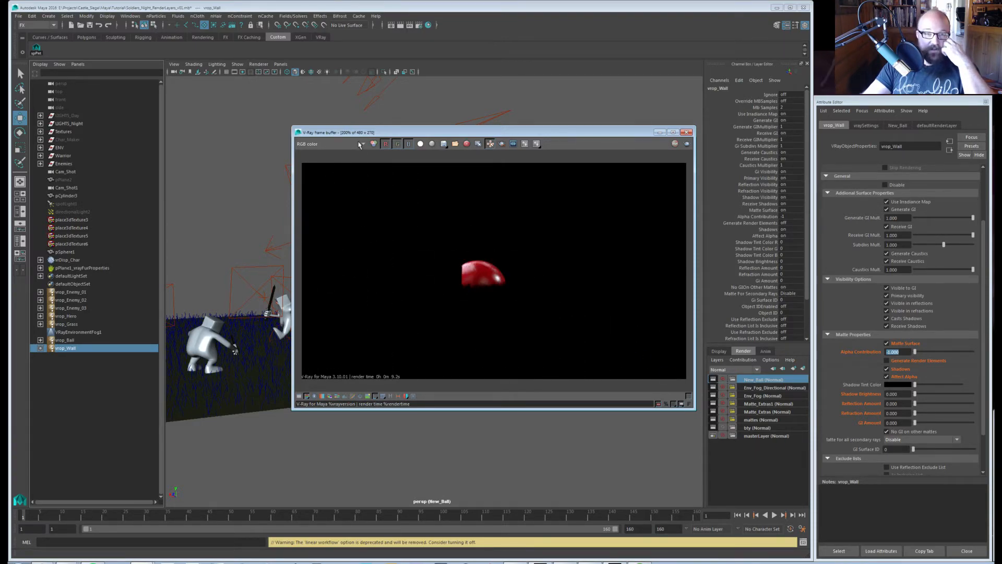
scroll(342, 146, "down", 4)
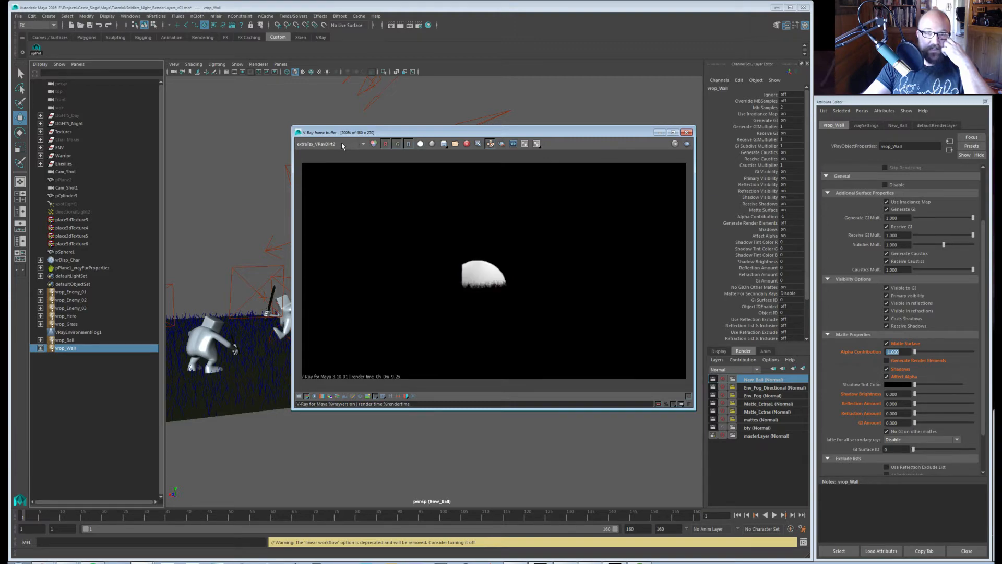
scroll(341, 145, "down", 1)
scroll(342, 145, "down", 4)
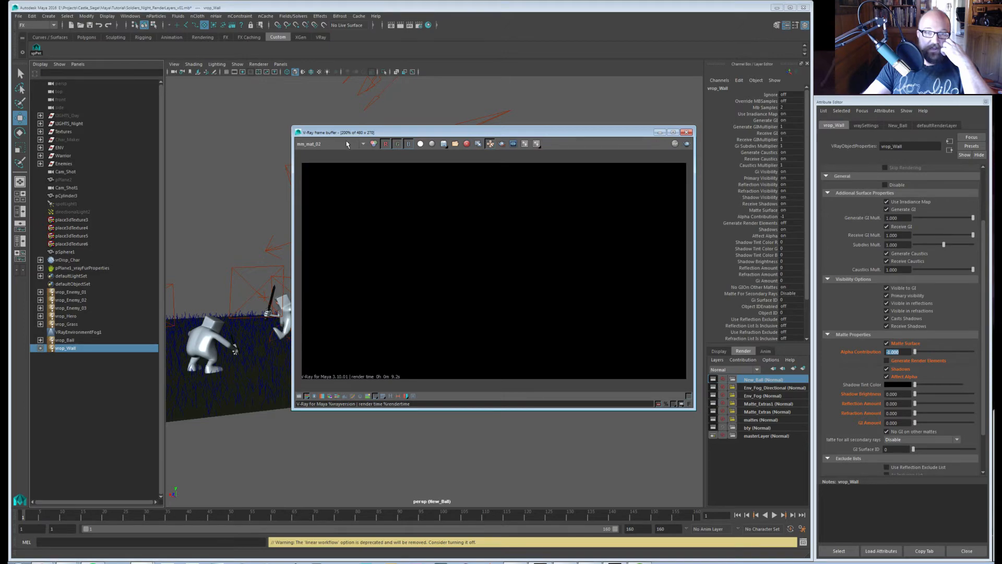
Display the RGB color channel of the New_Ball render and move the frame buffer clear of the viewport.
left_click(374, 144)
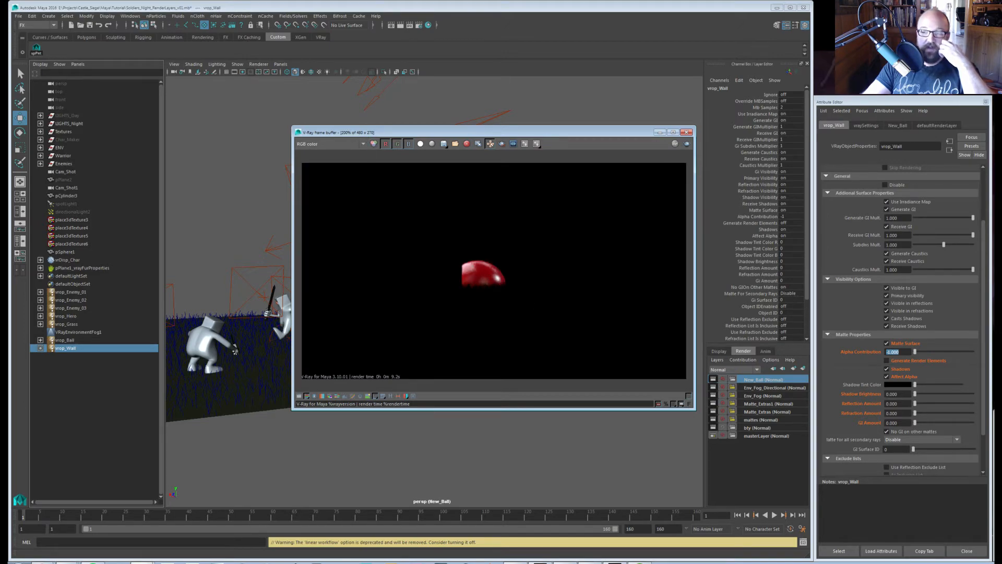
left_click_drag(1001, 414, 1001, 365)
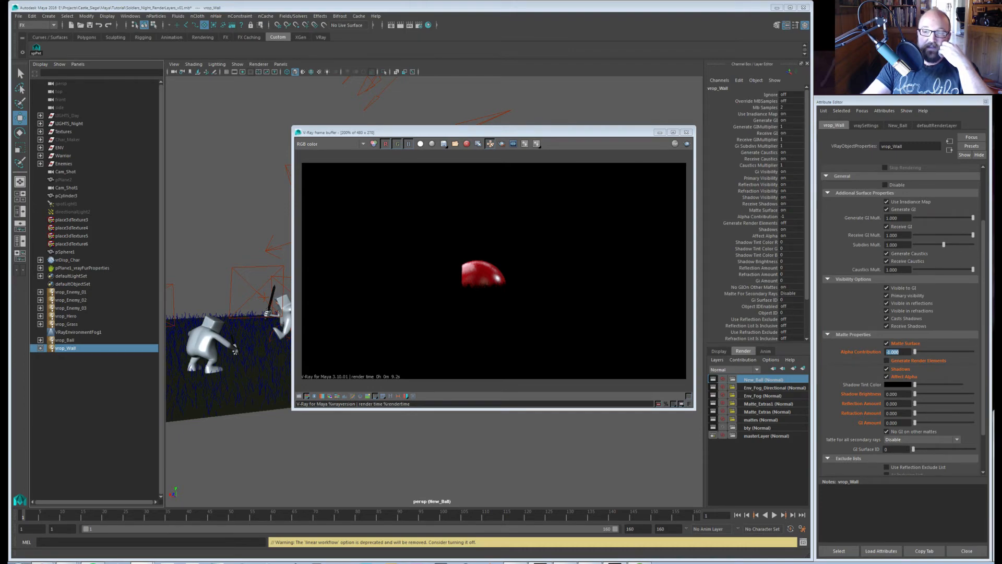
left_click_drag(548, 134, 509, 120)
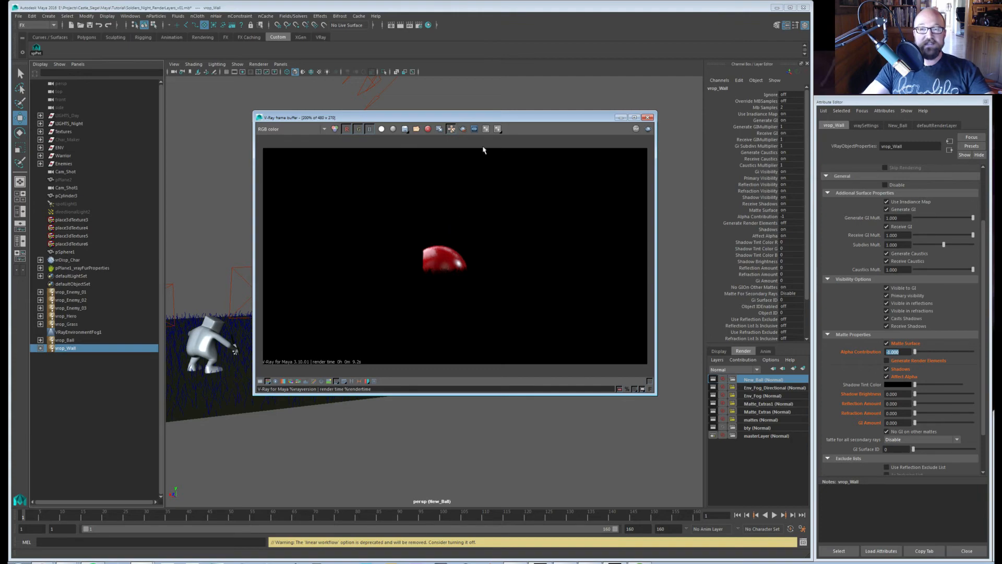
left_click_drag(508, 120, 1001, 135)
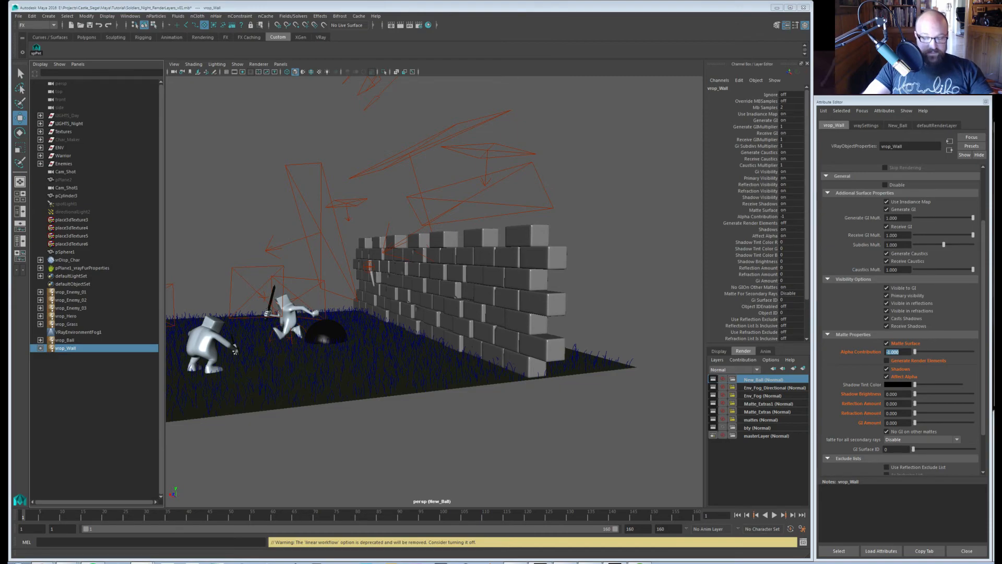
Deselect vrop_Wall and examine the ball, hero, enemies and brick wall in the scene from several angles.
left_click(606, 206)
left_click_drag(443, 267, 527, 308, "alt")
middle_click_drag(527, 308, 463, 288, "alt")
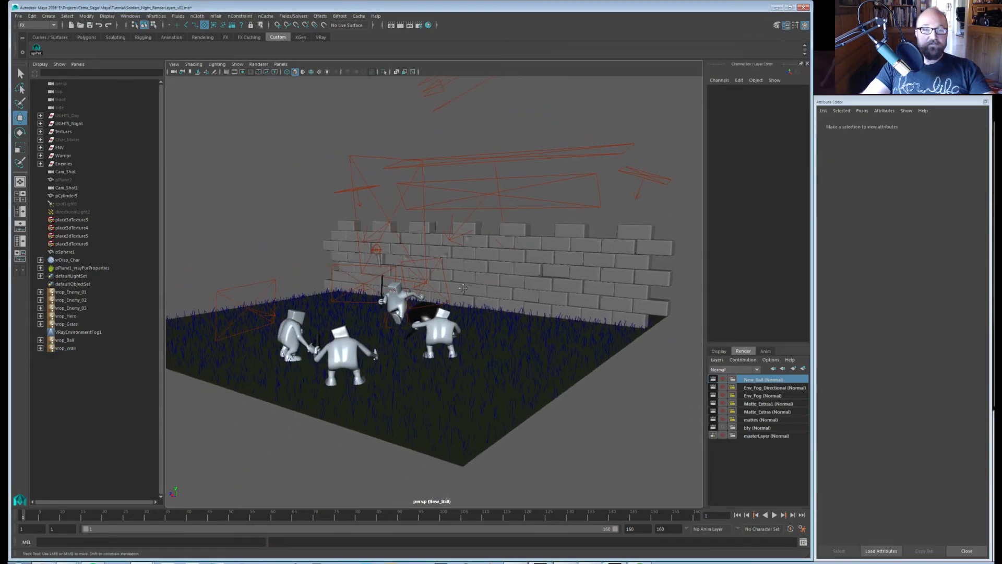
left_click_drag(463, 288, 482, 303, "alt")
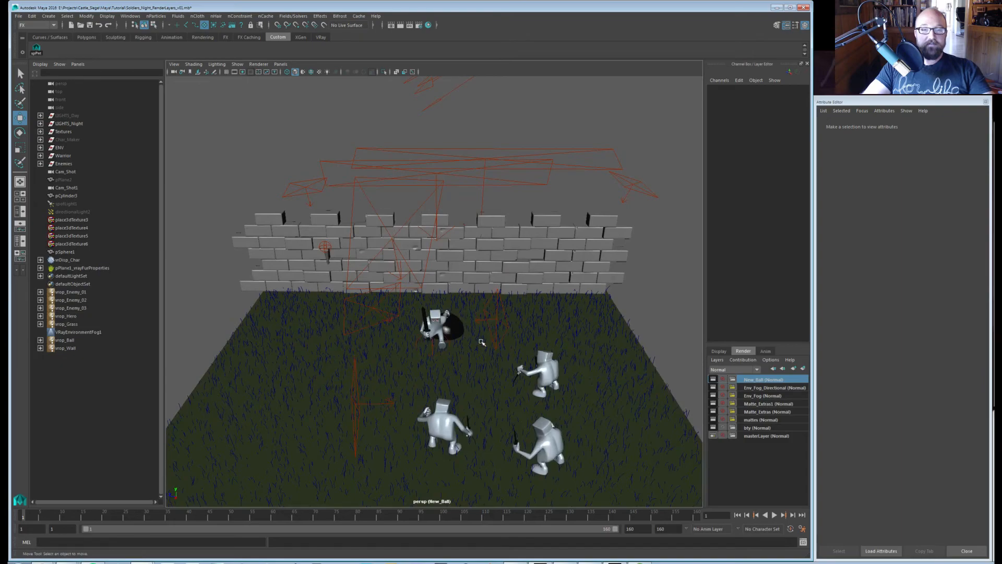
left_click_drag(481, 341, 444, 303, "alt")
right_click_drag(444, 303, 472, 303, "alt")
middle_click_drag(472, 302, 515, 280, "alt")
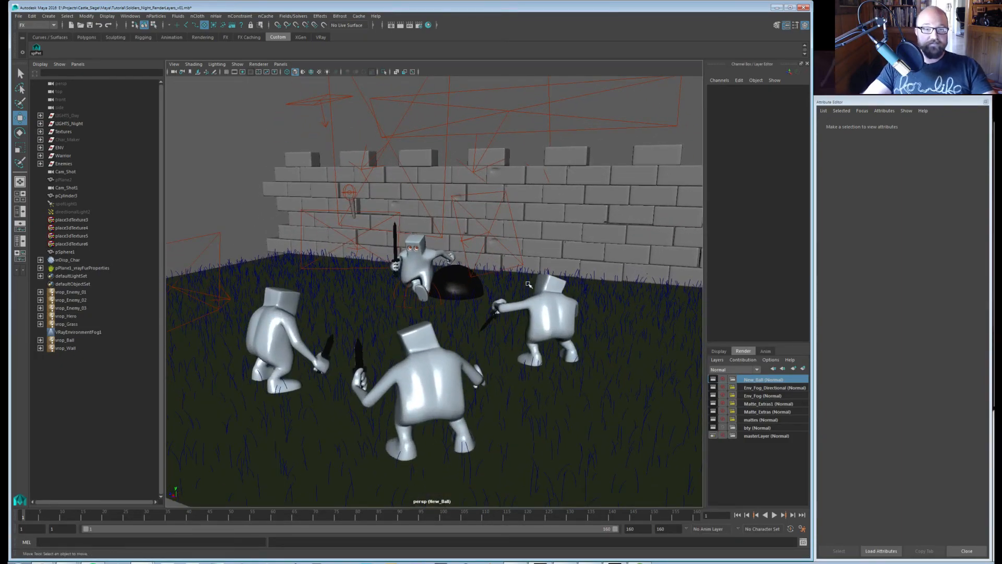
left_click_drag(528, 284, 532, 257, "alt")
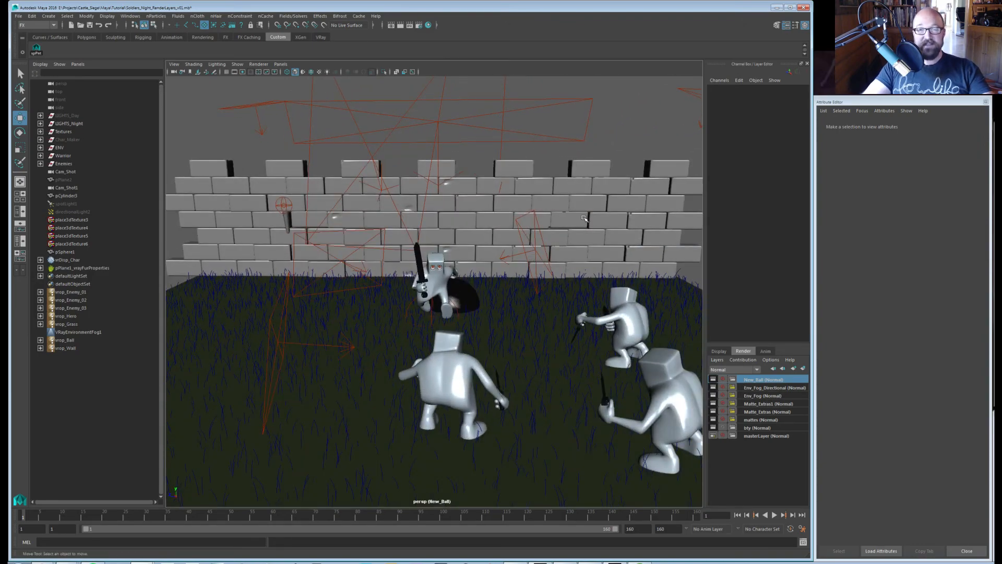